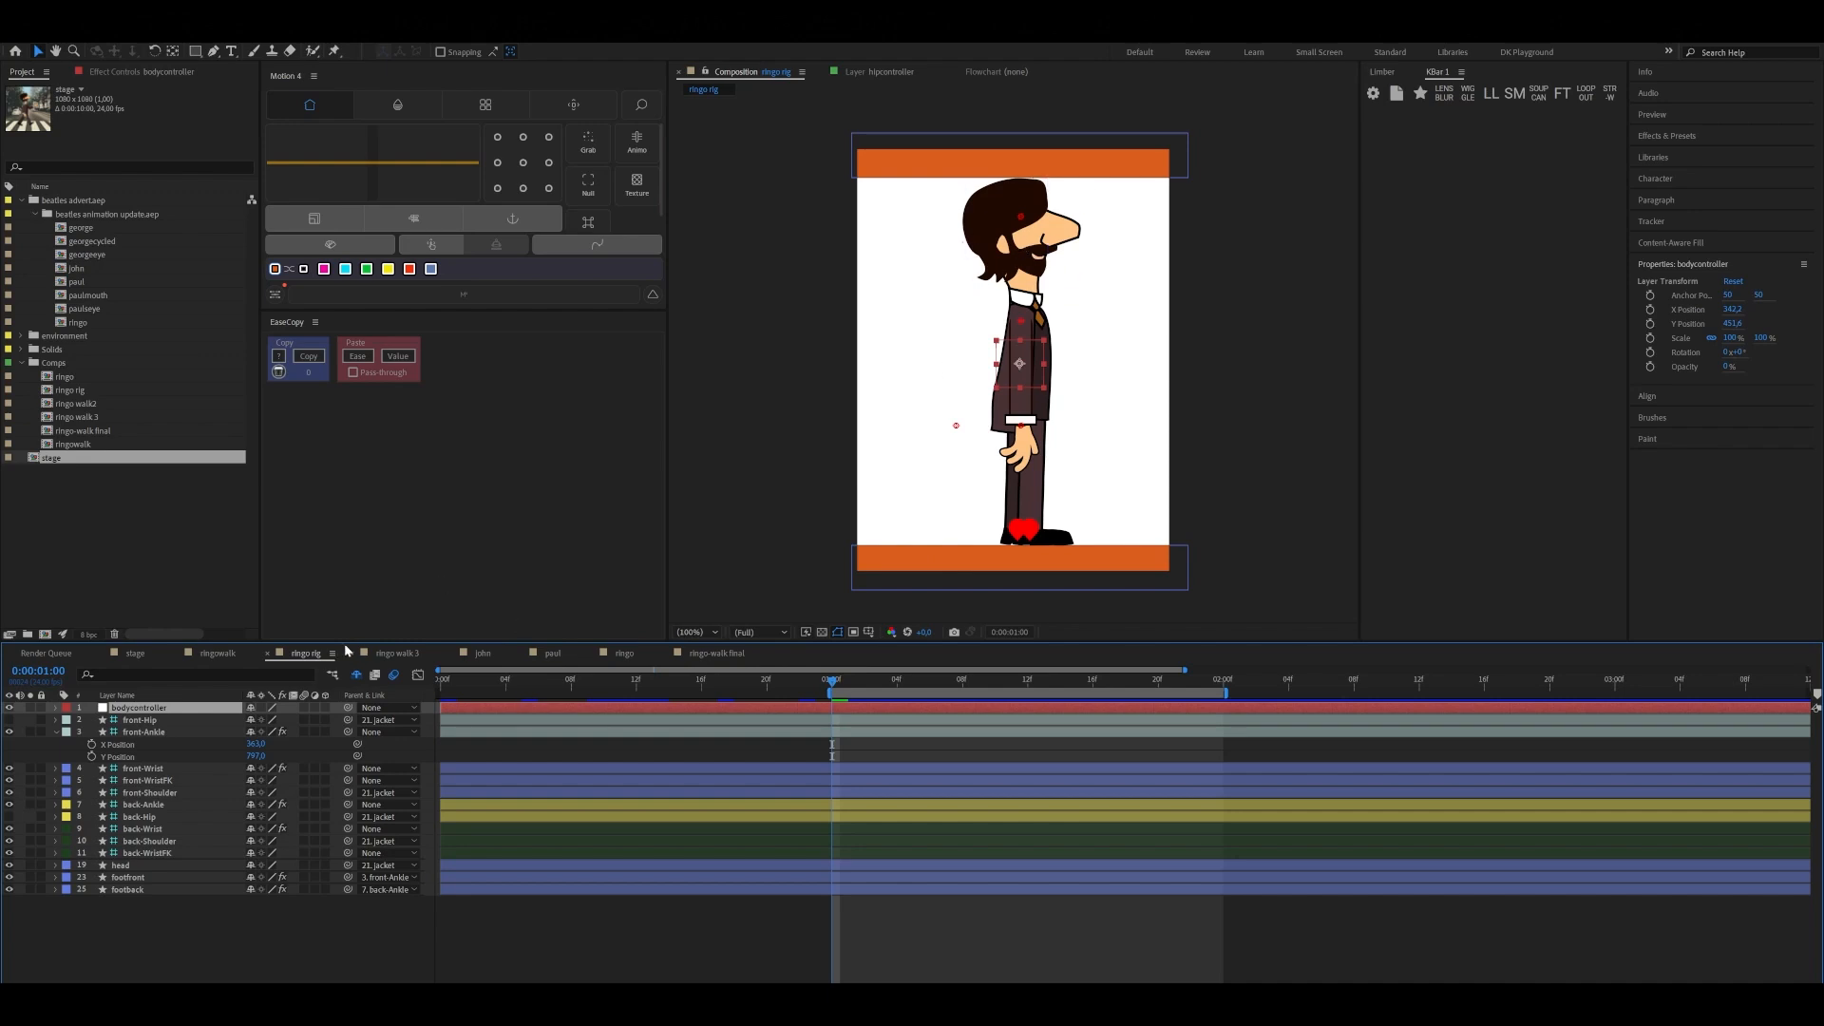
# Check the ringo rig composition's size, frame rate and duration settings, as well as the upper orange walking guide layer
pyautogui.rightClick(307, 654)
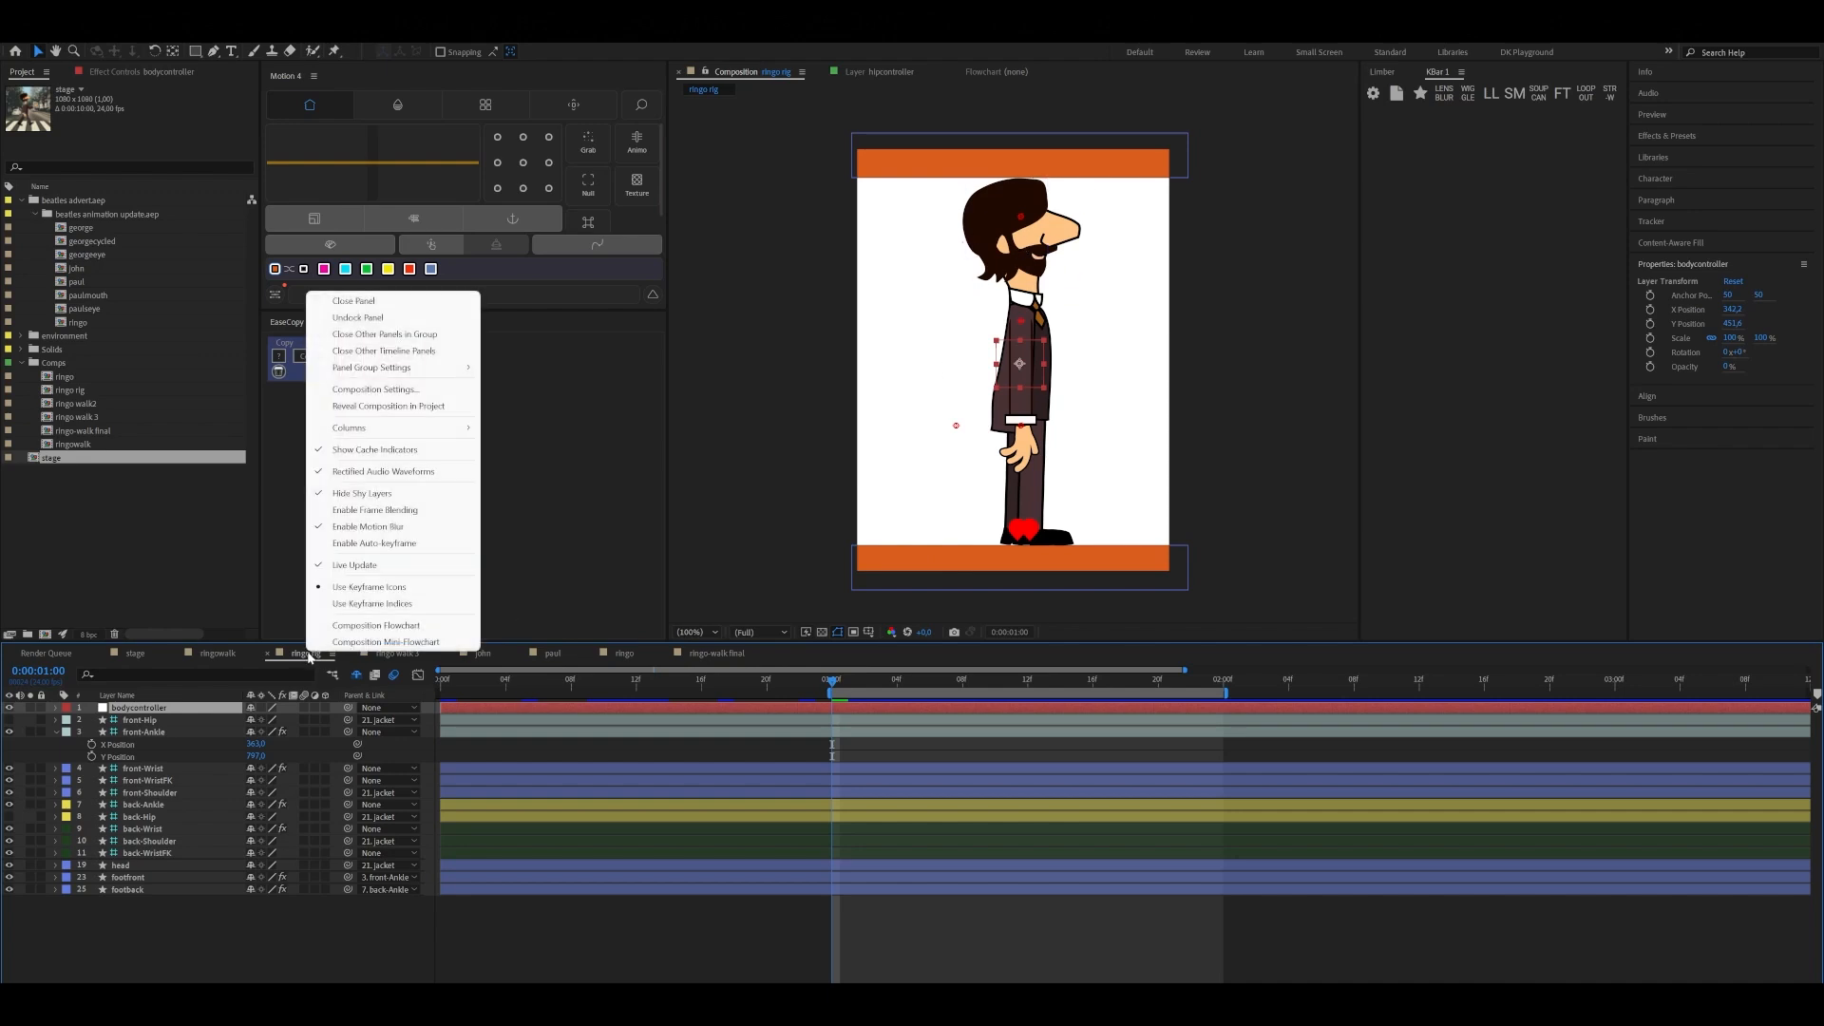
pyautogui.click(375, 390)
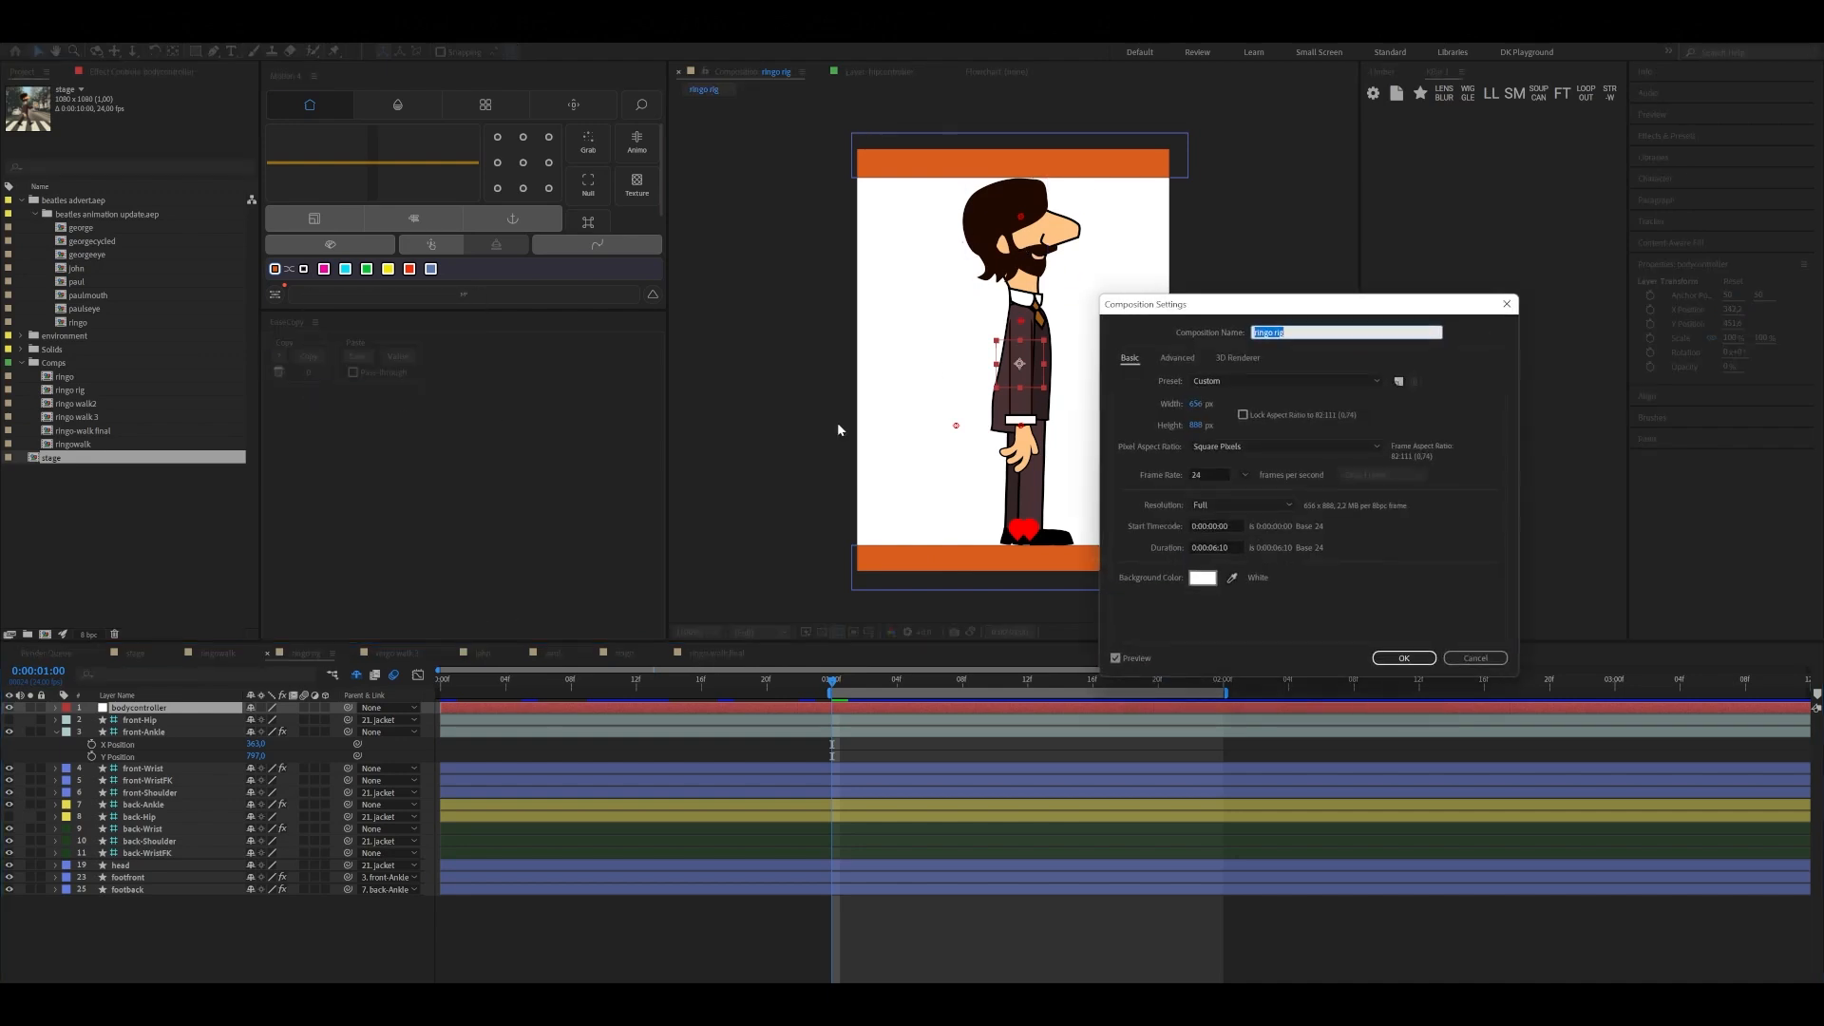
pyautogui.click(1406, 658)
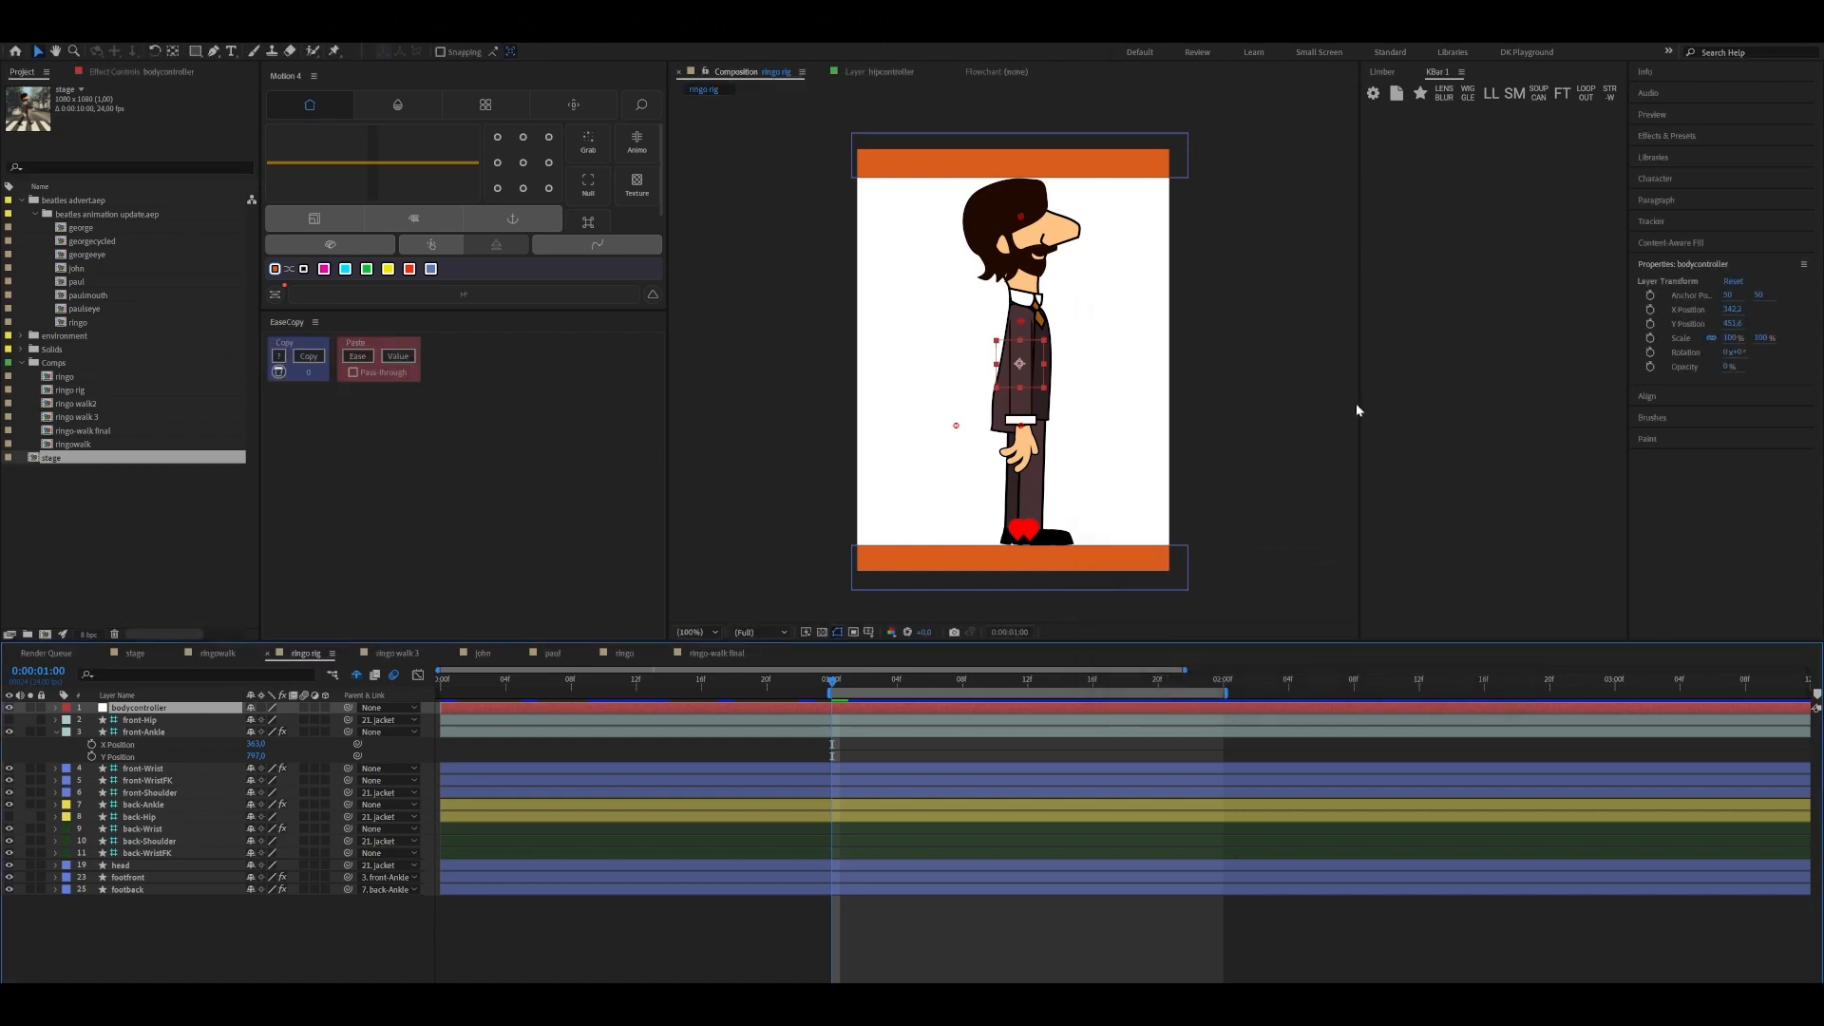
pyautogui.click(1149, 156)
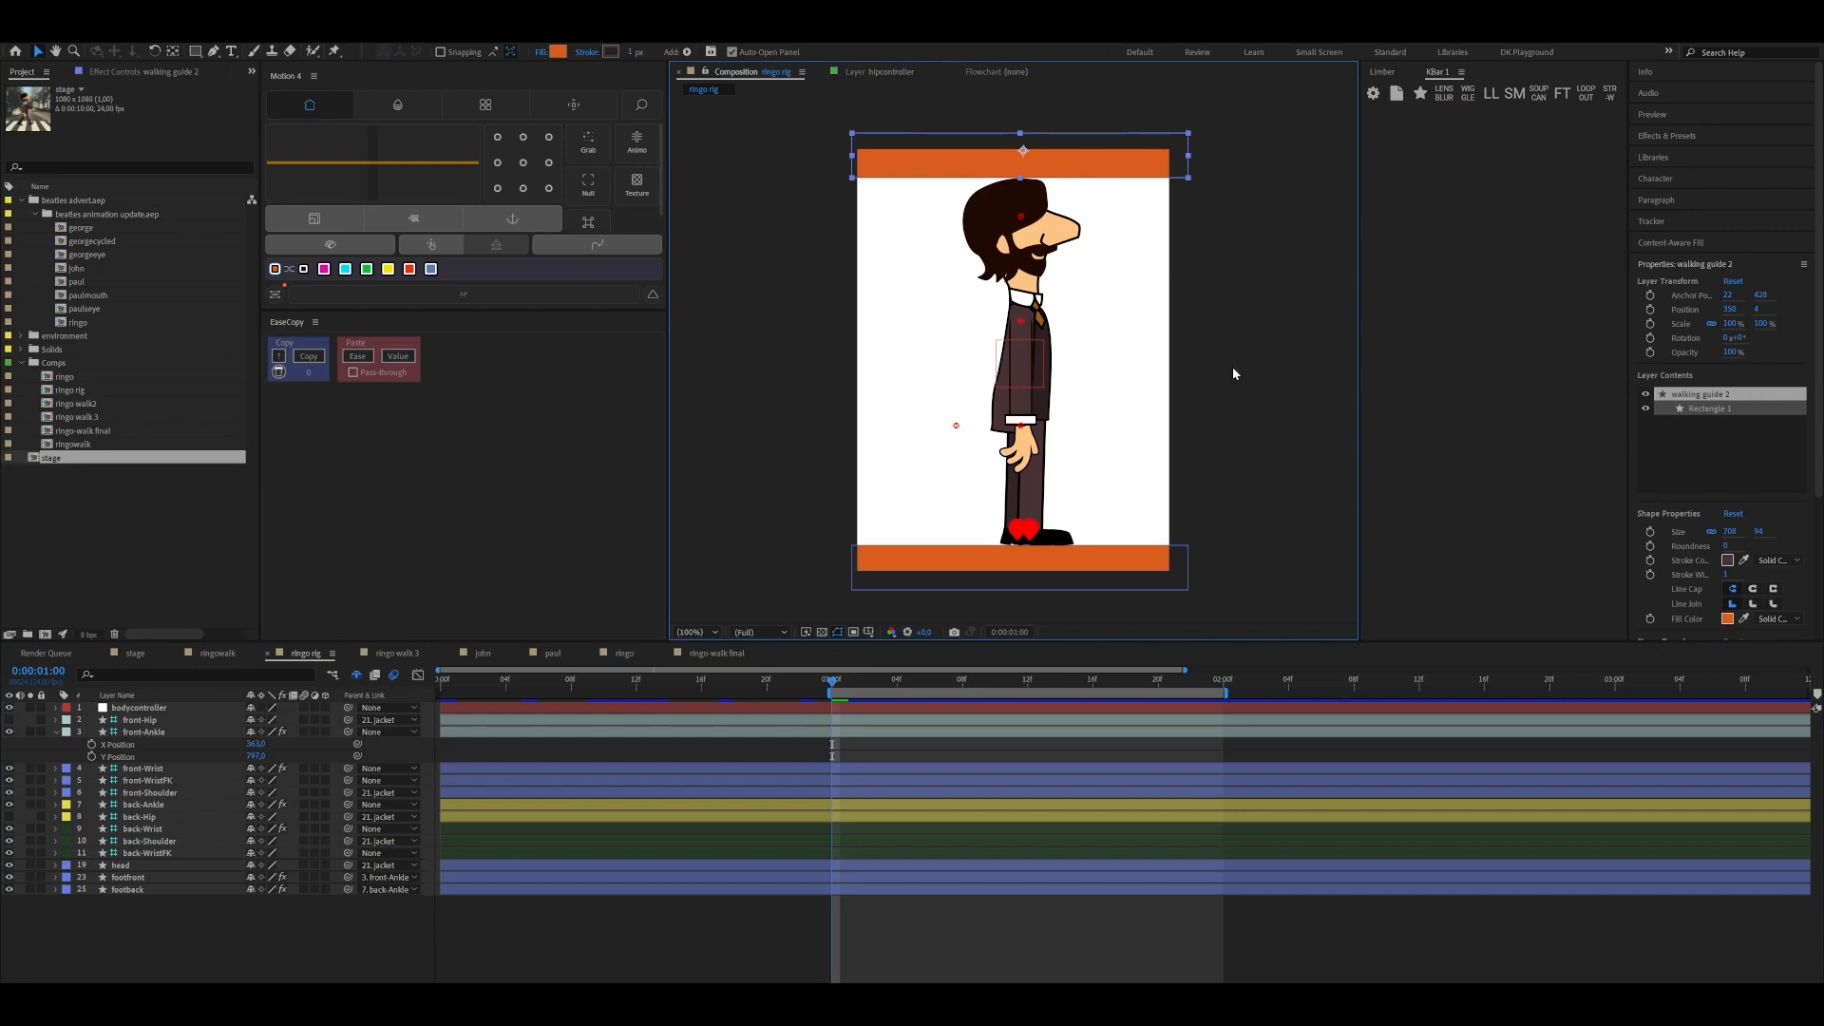
pyautogui.click(1214, 315)
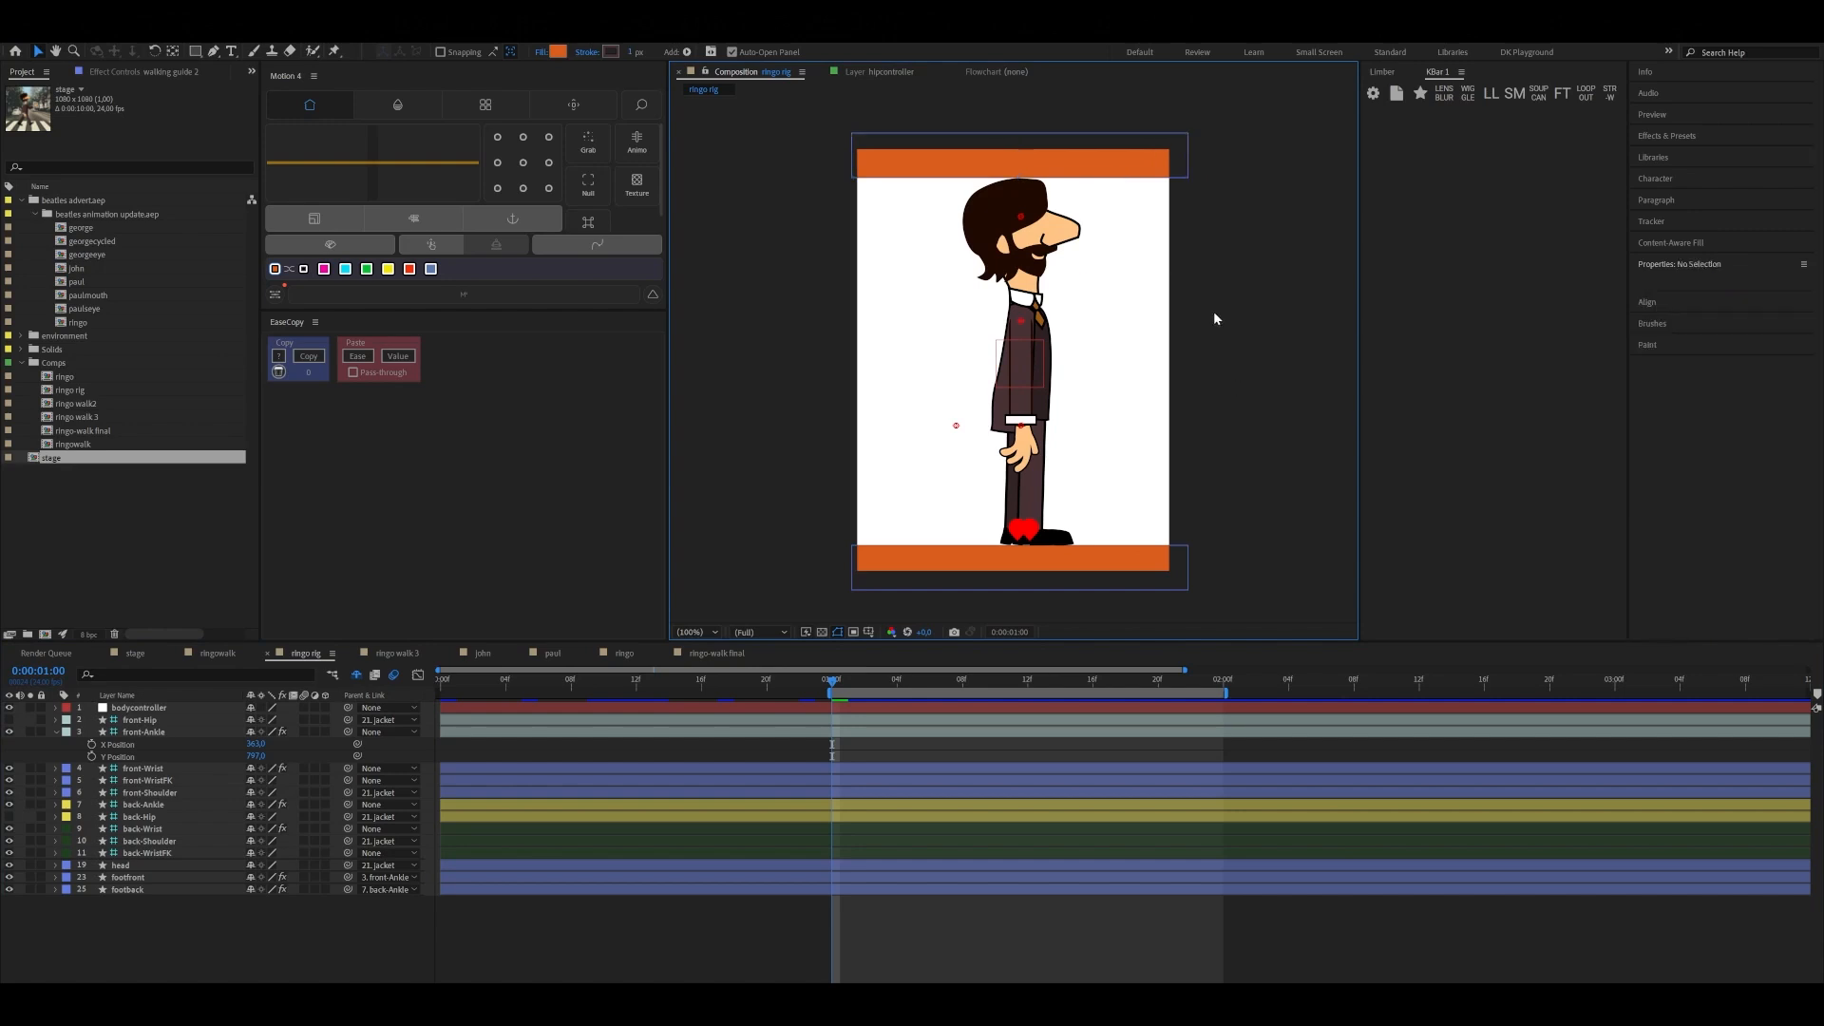
# Try moving the bodycontroller null slightly to test how the legs respond, and undo the move
pyautogui.click(997, 348)
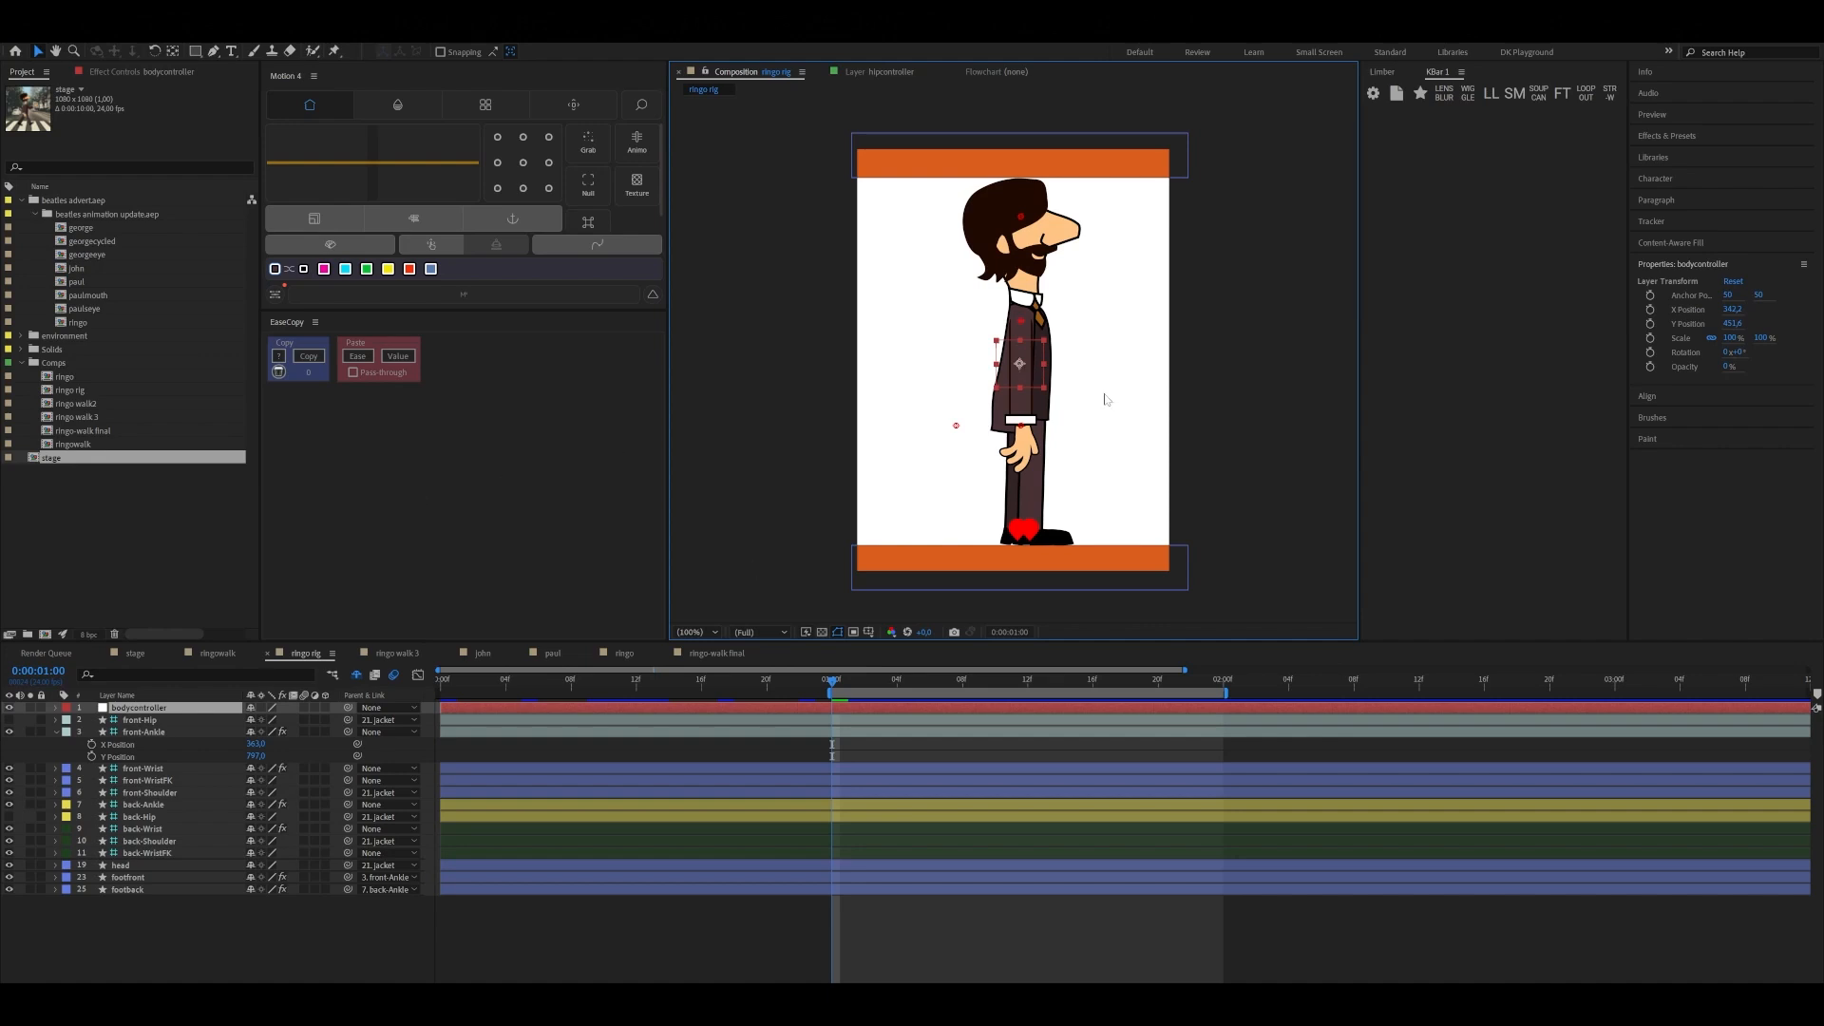
pyautogui.moveTo(1020, 370)
pyautogui.mouseDown()
pyautogui.moveTo(1021, 390)
pyautogui.moveTo(1020, 369)
pyautogui.mouseUp()
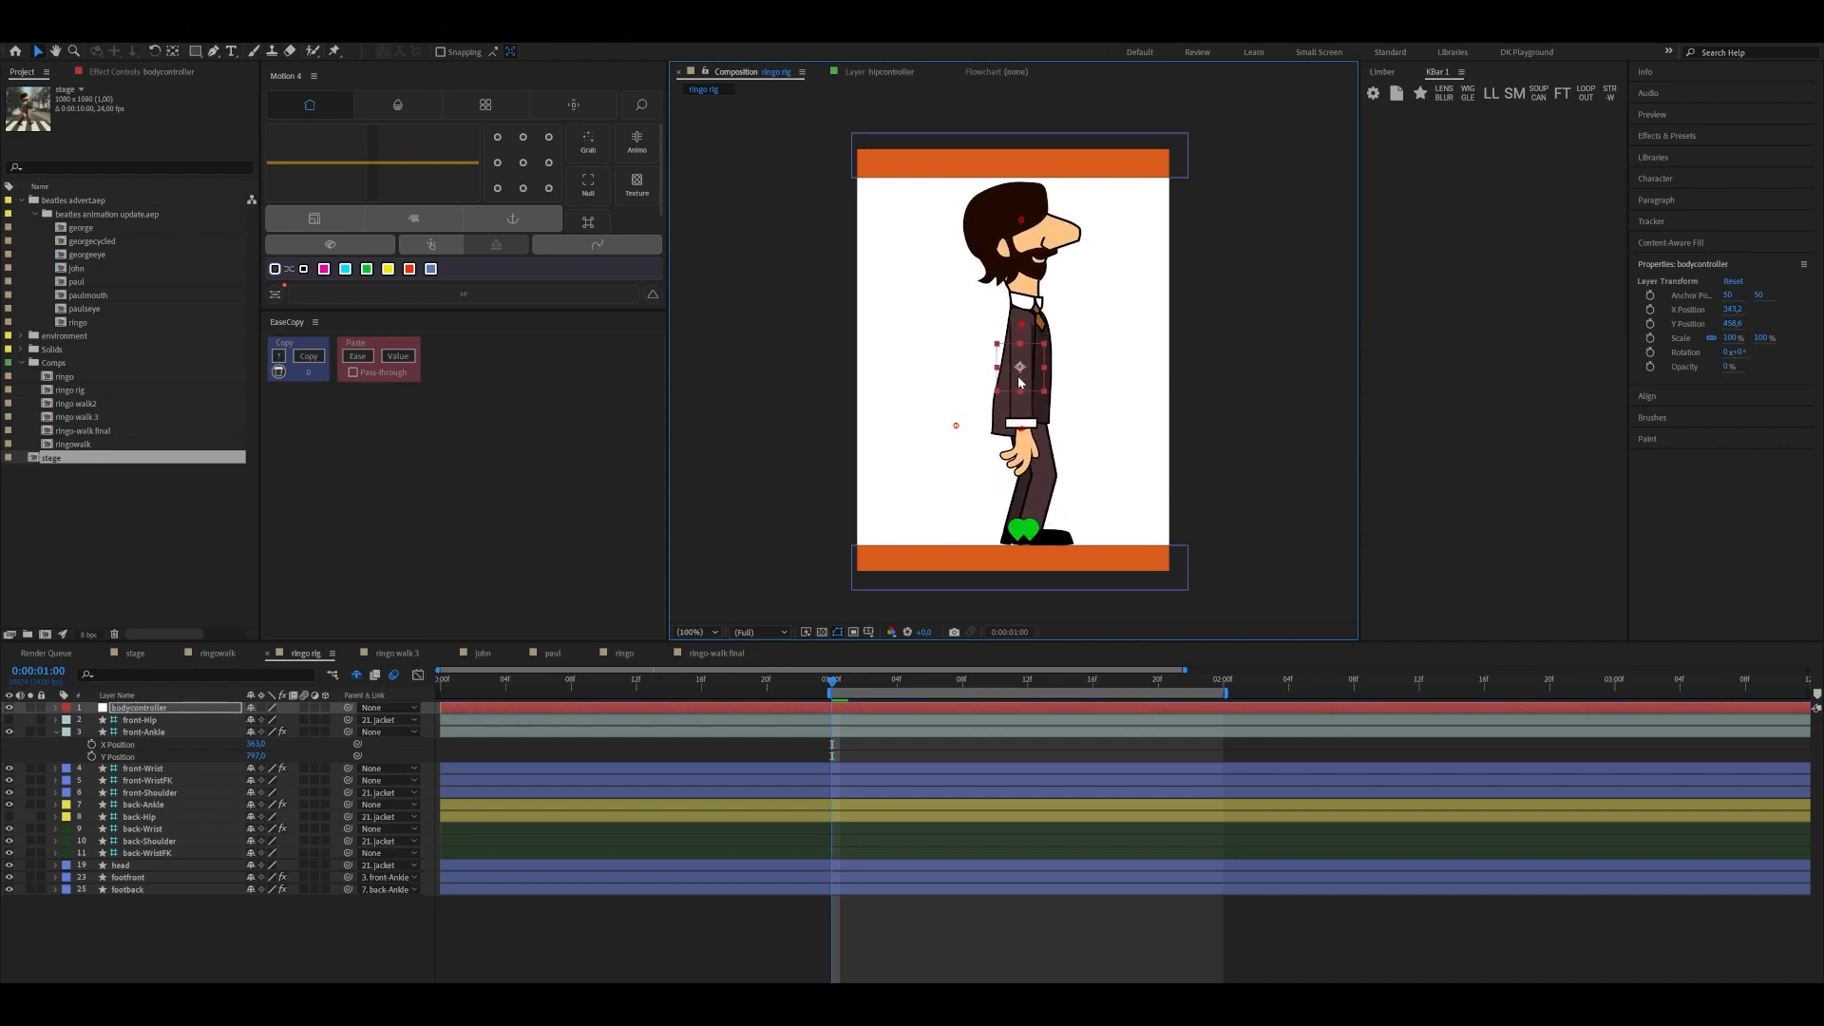
pyautogui.hotkey('ctrl', 'z')
pyautogui.click(1209, 488)
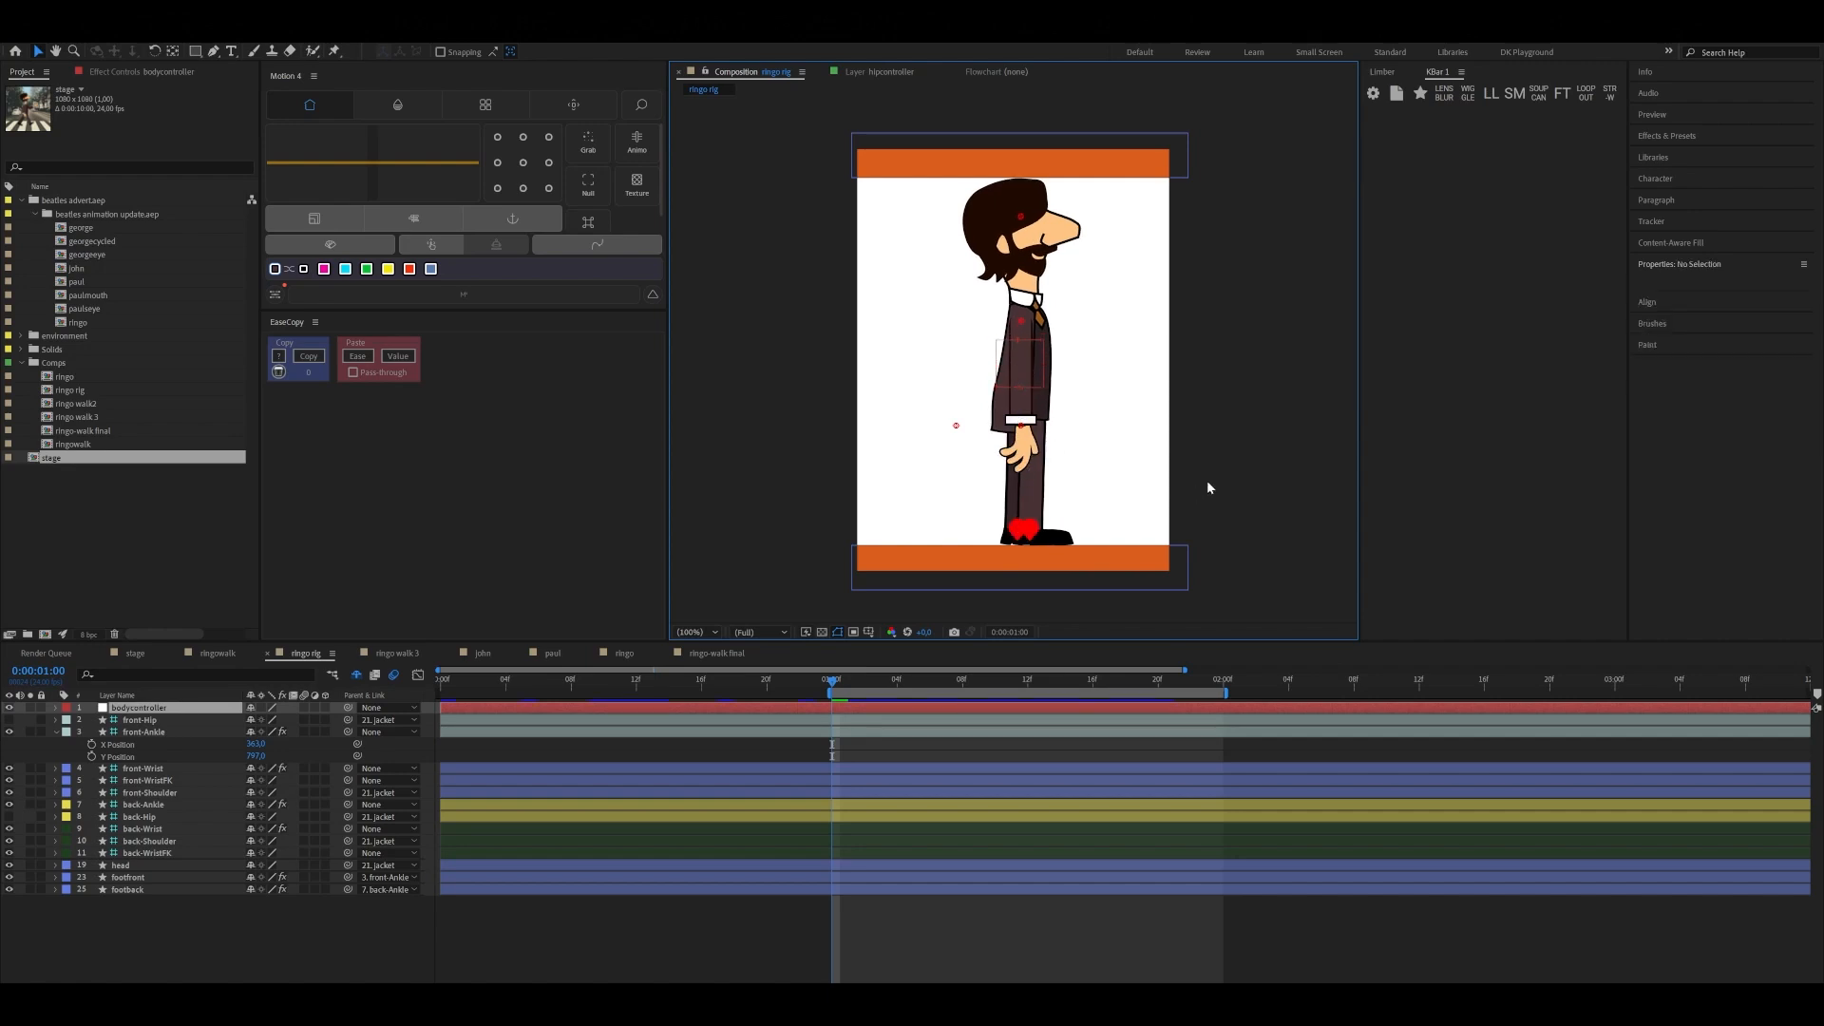
# Inspect the front-Ankle controller and the rig's full layer list, with the shy layers shown only temporarily
pyautogui.click(1033, 534)
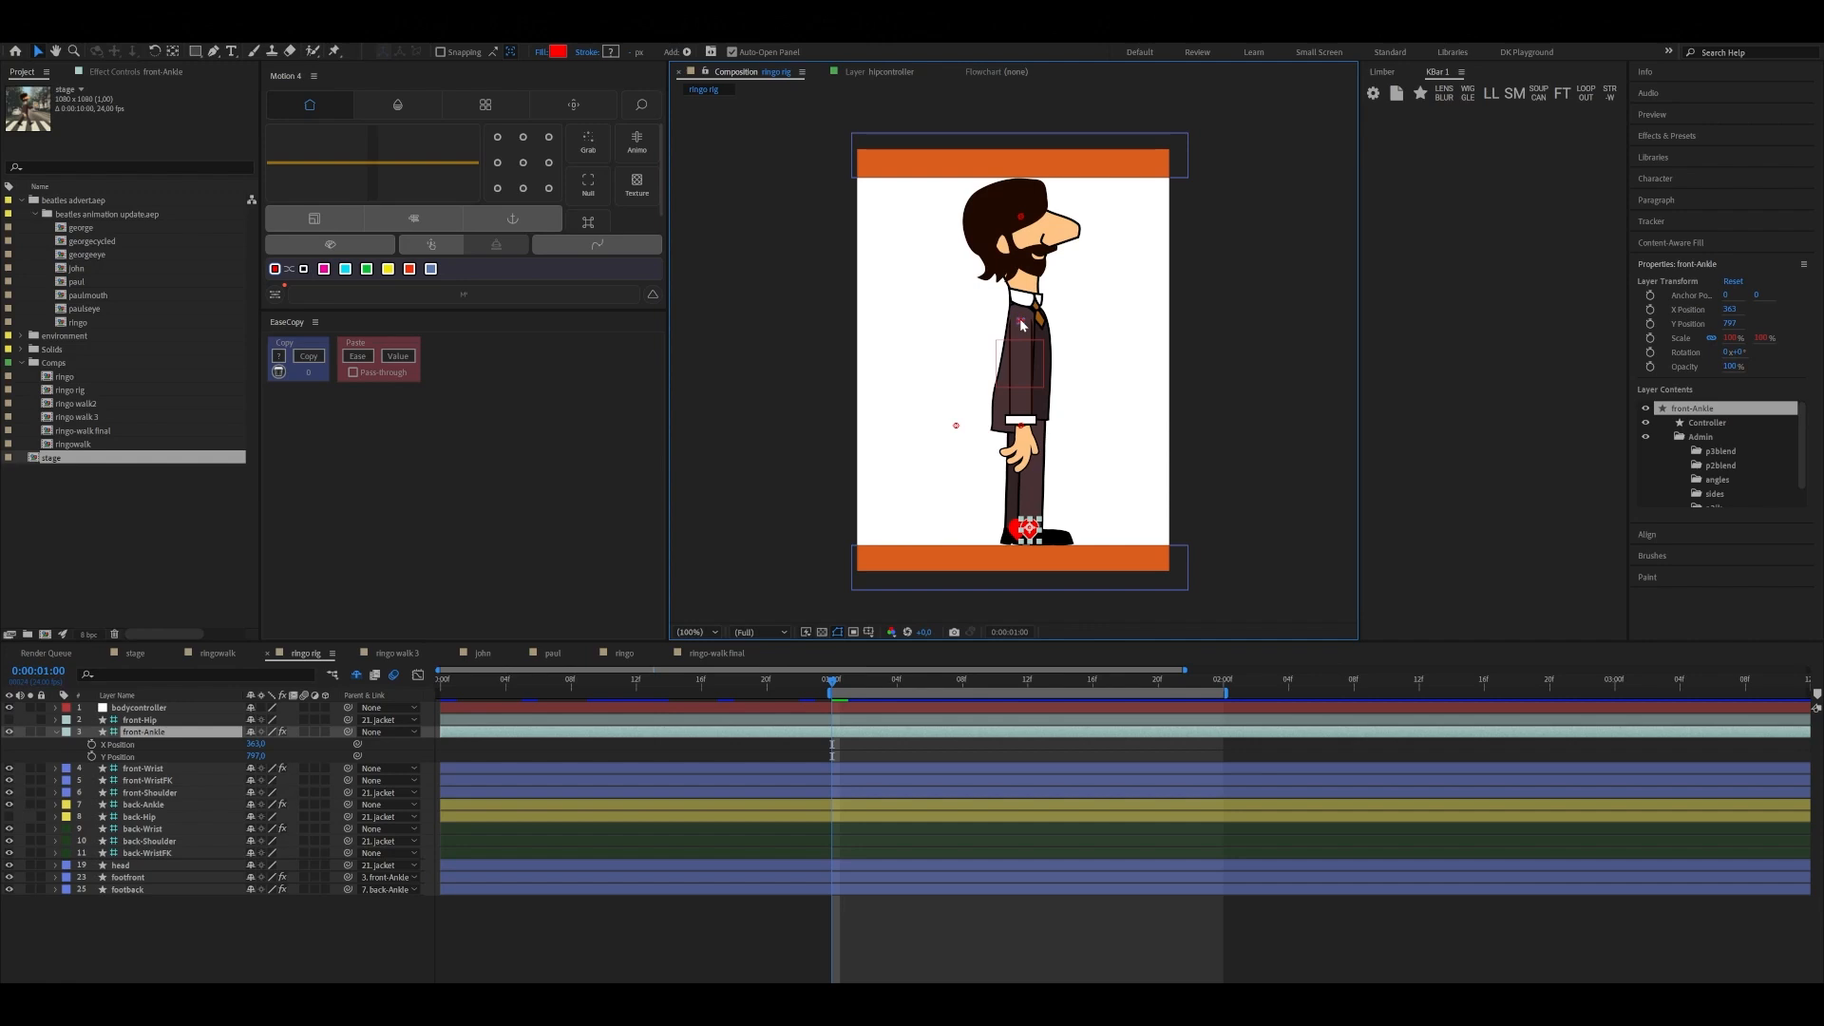
pyautogui.click(1091, 368)
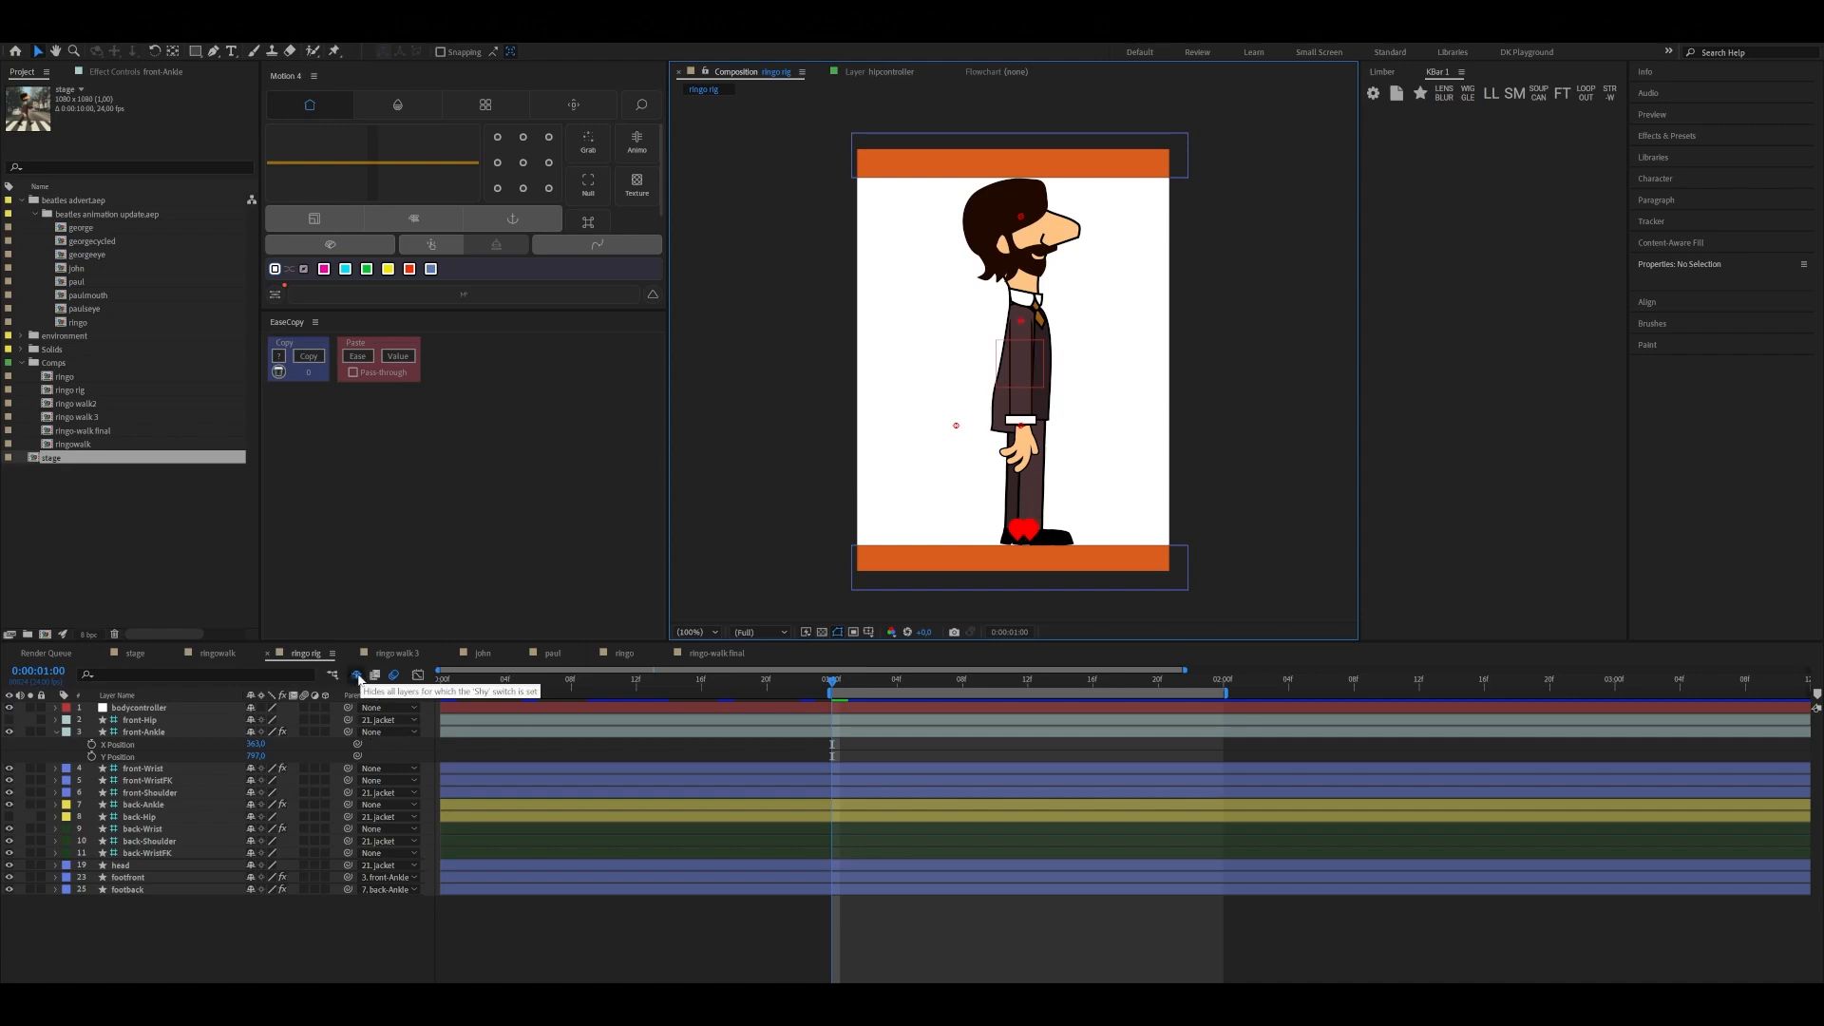
pyautogui.click(357, 677)
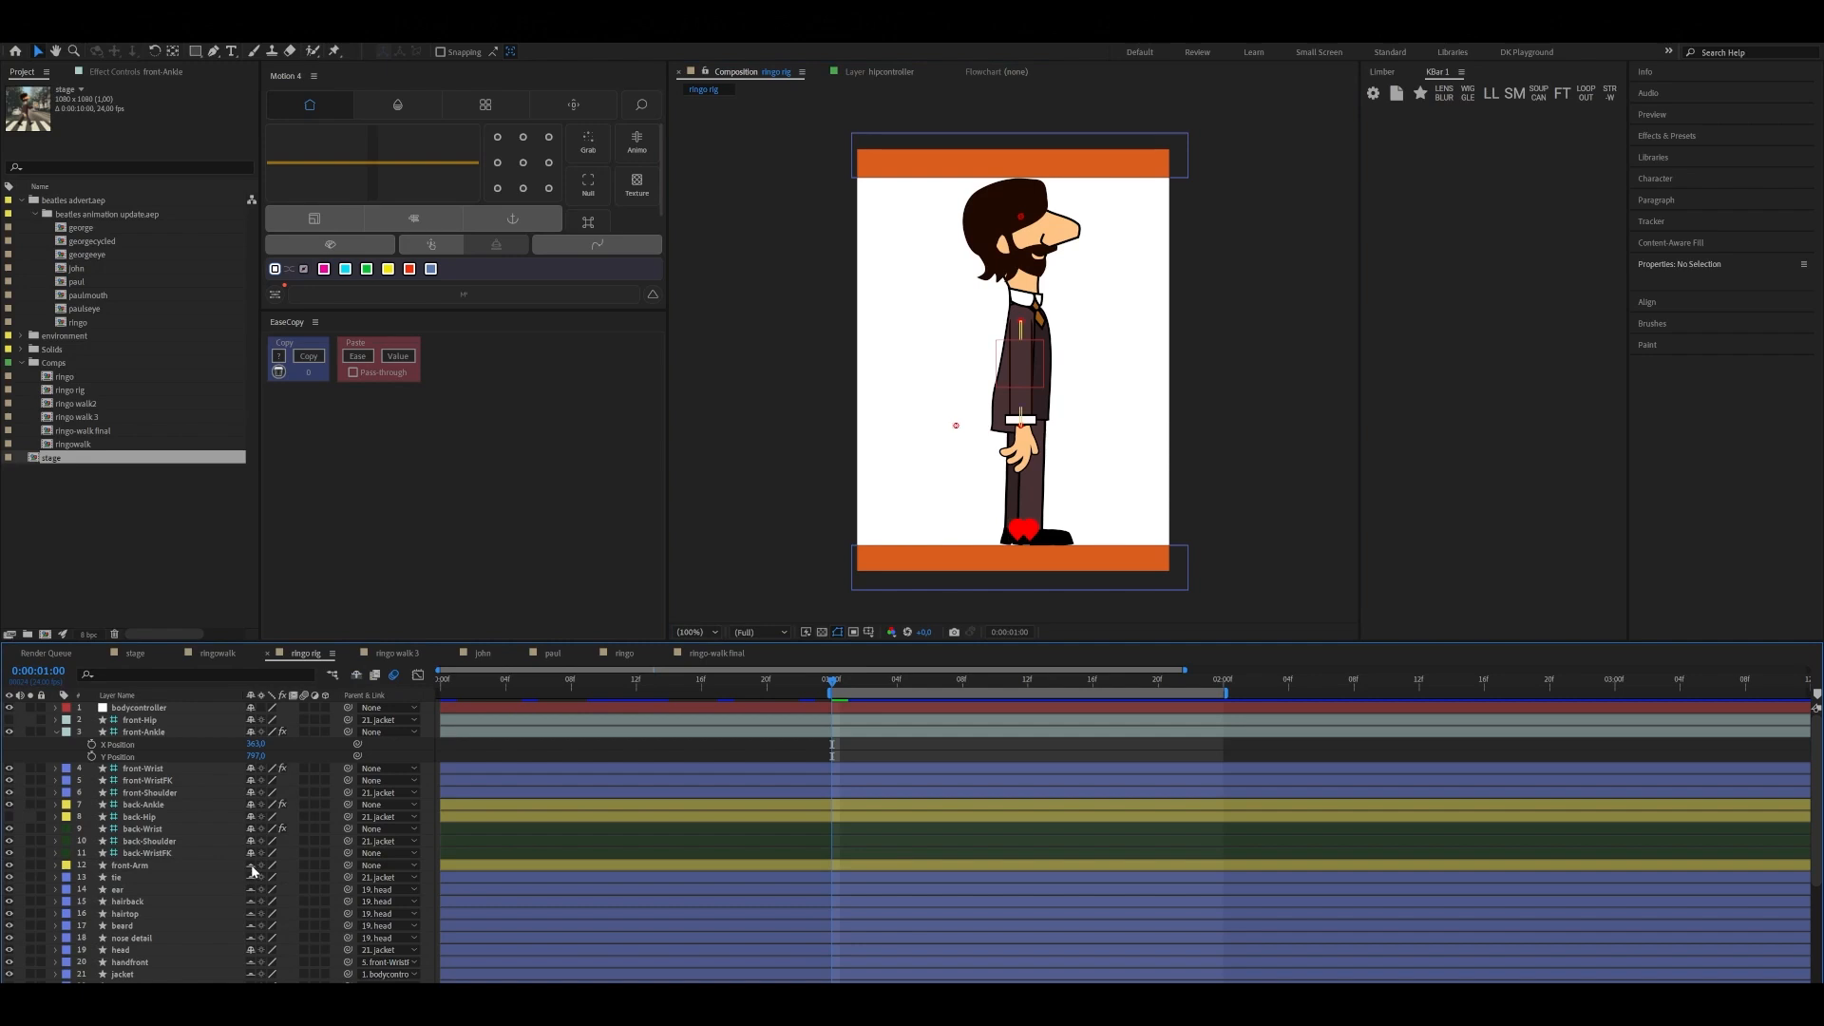
pyautogui.scroll(-1, 215, 847)
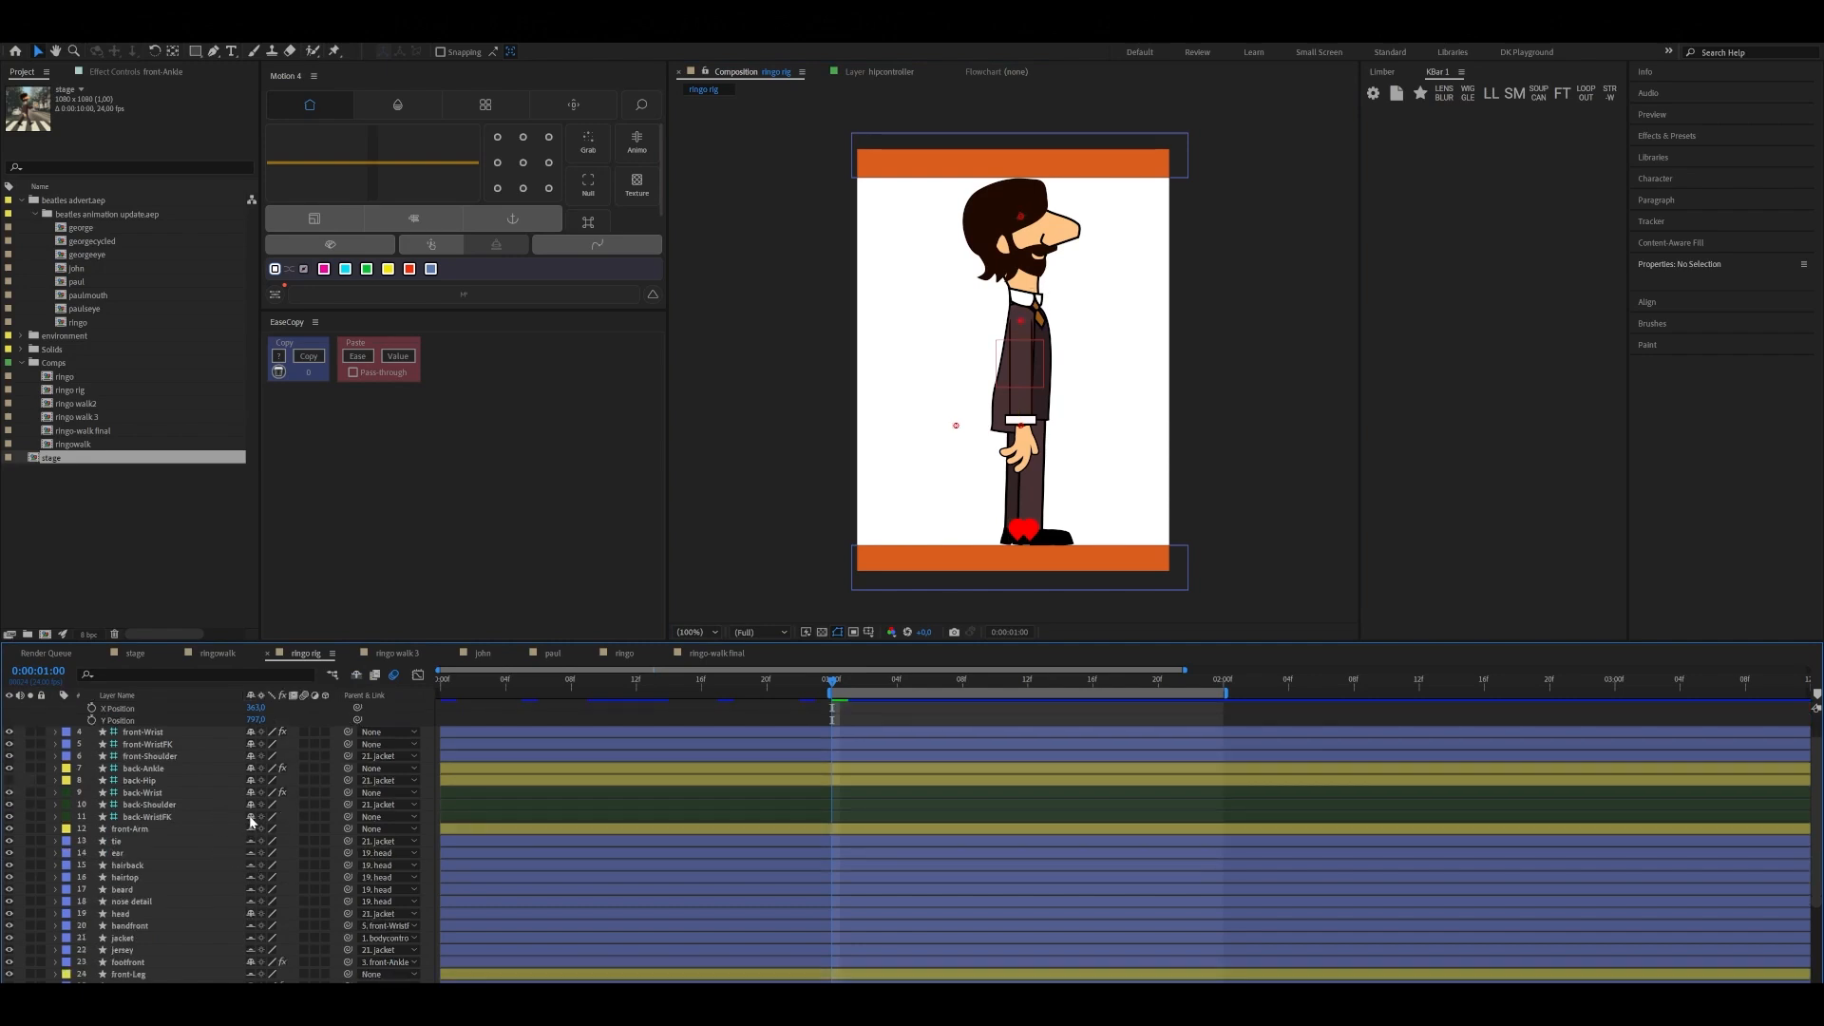
pyautogui.click(356, 676)
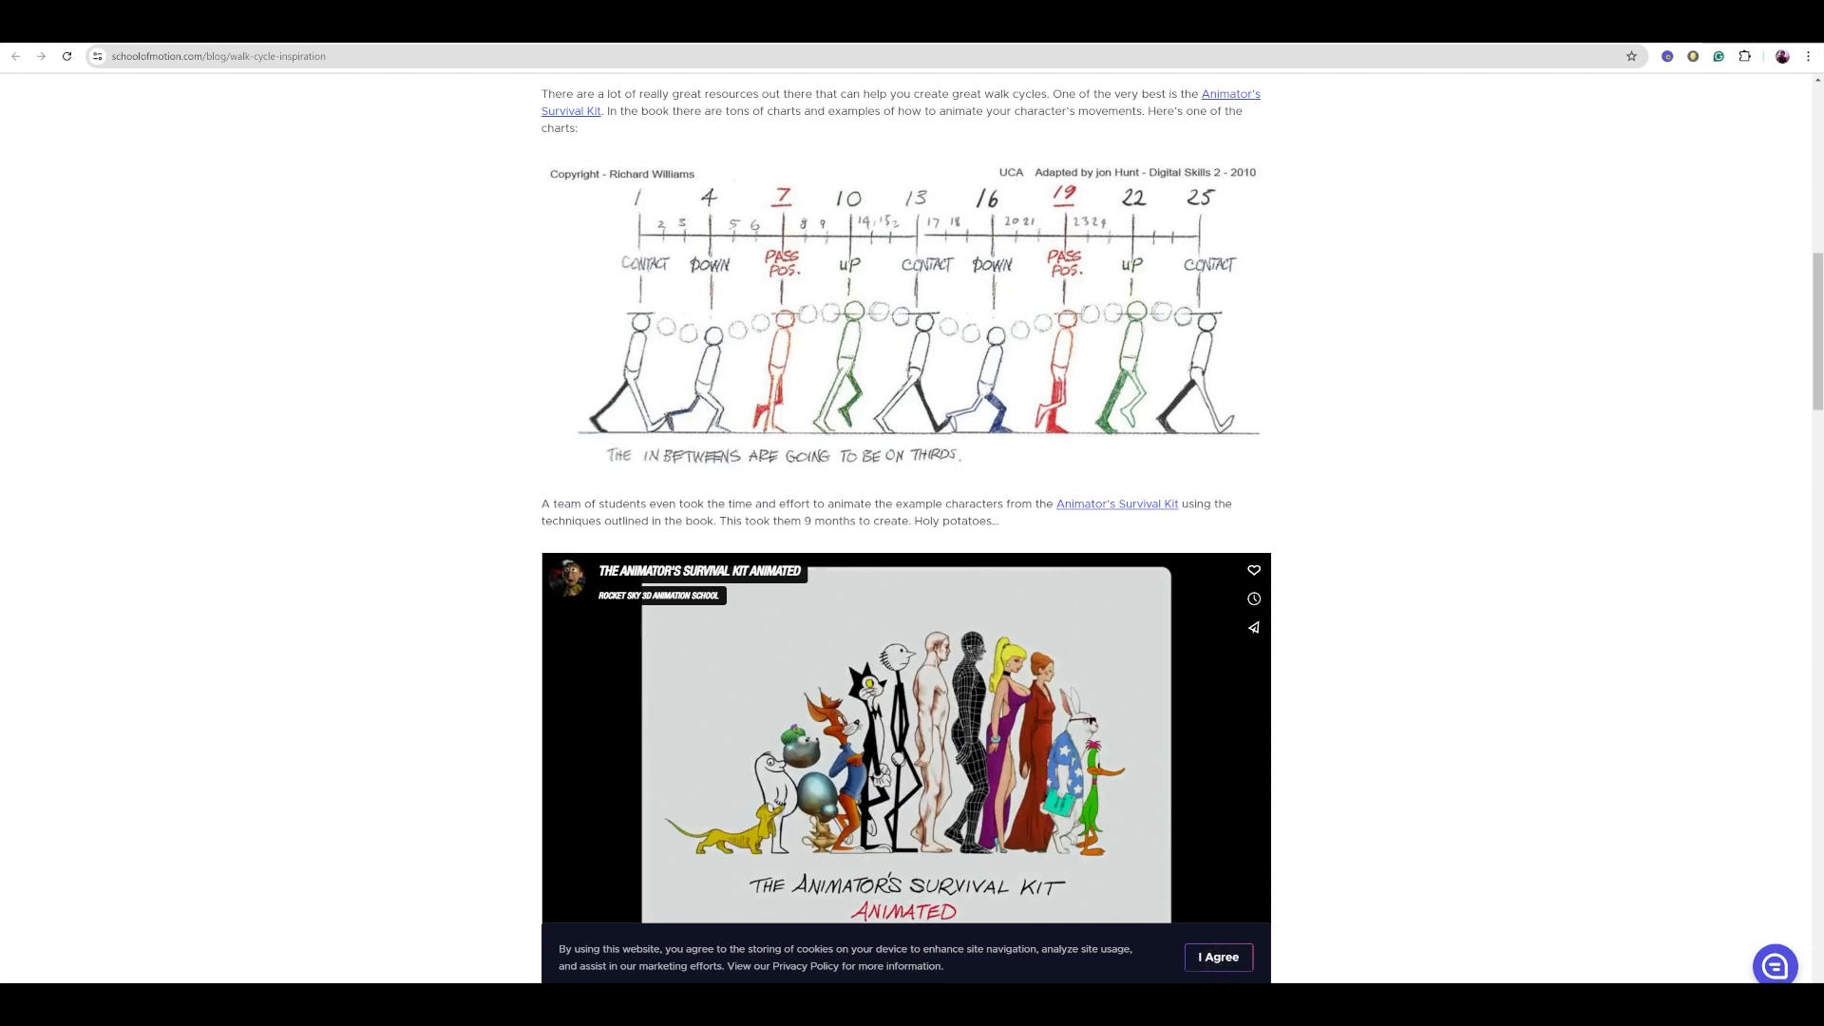
# Switch back to After Effects and set a hold keyframe for bodycontroller's Y Position at 450,6 at 0:00:01:00
pyautogui.moveTo(1086, 1005)
pyautogui.click(1086, 945)
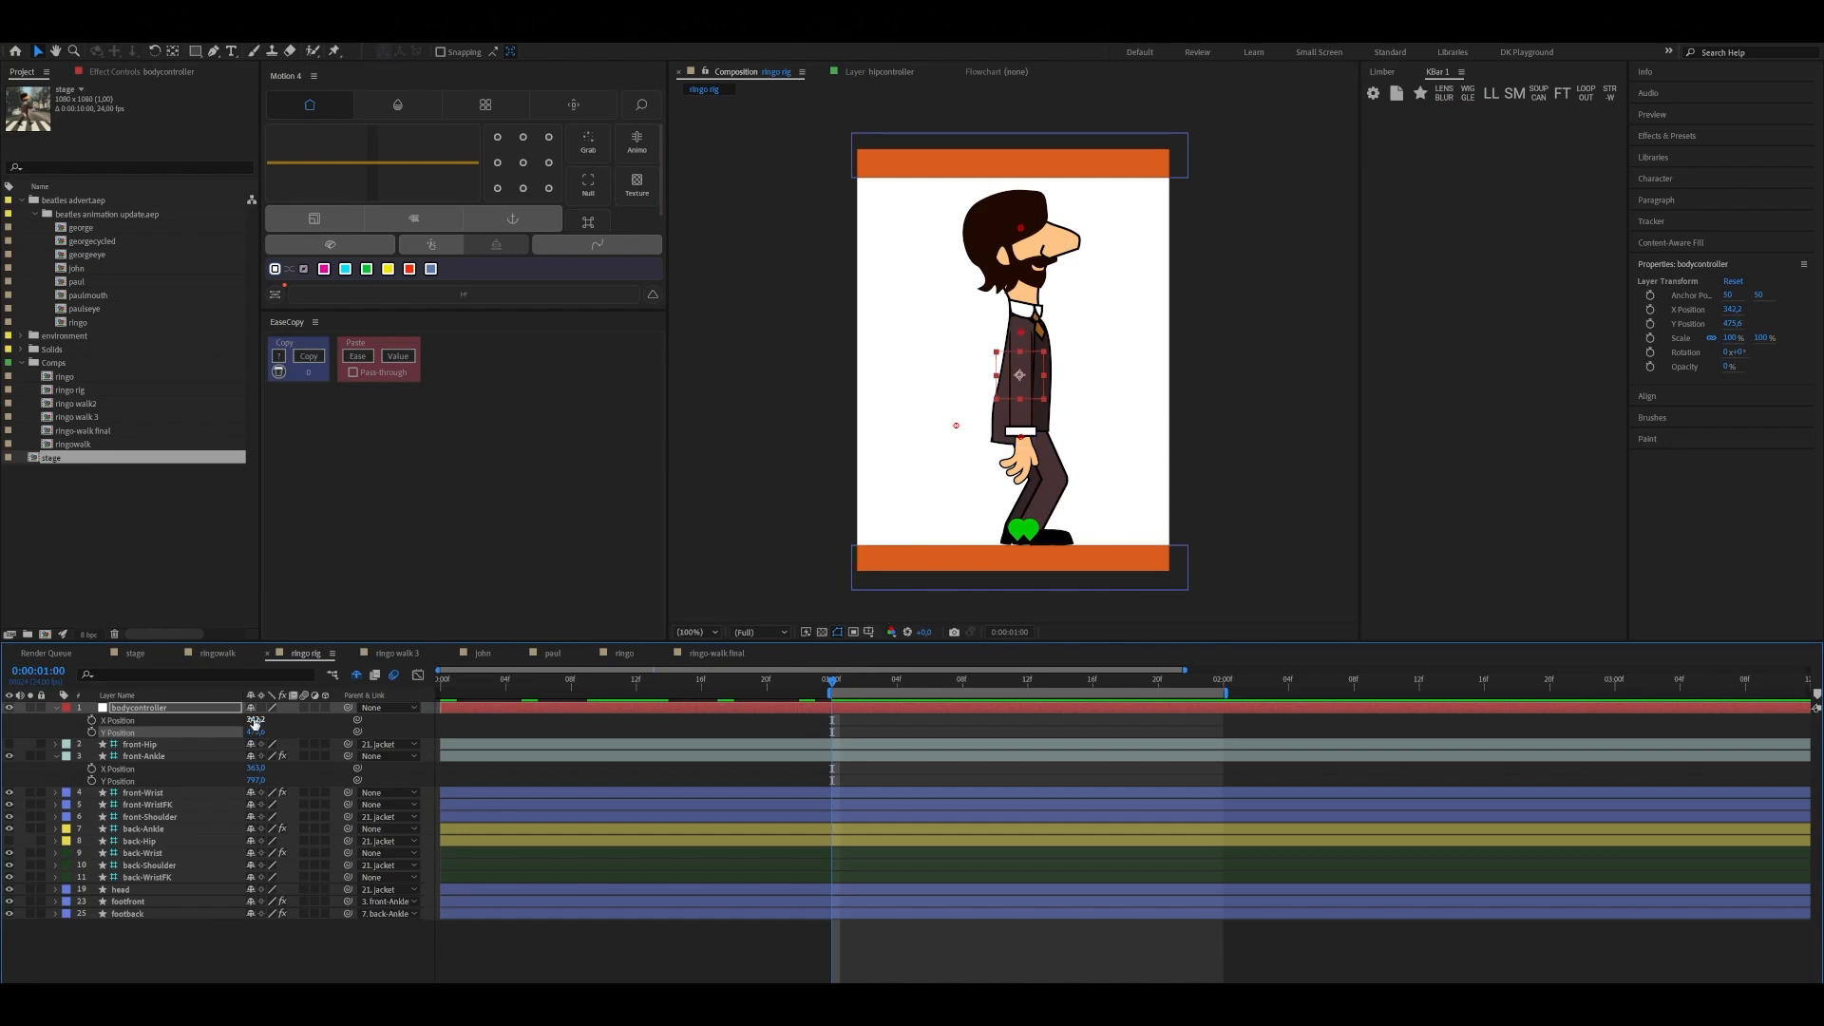
pyautogui.moveTo(255, 733); pyautogui.dragTo(254, 750)
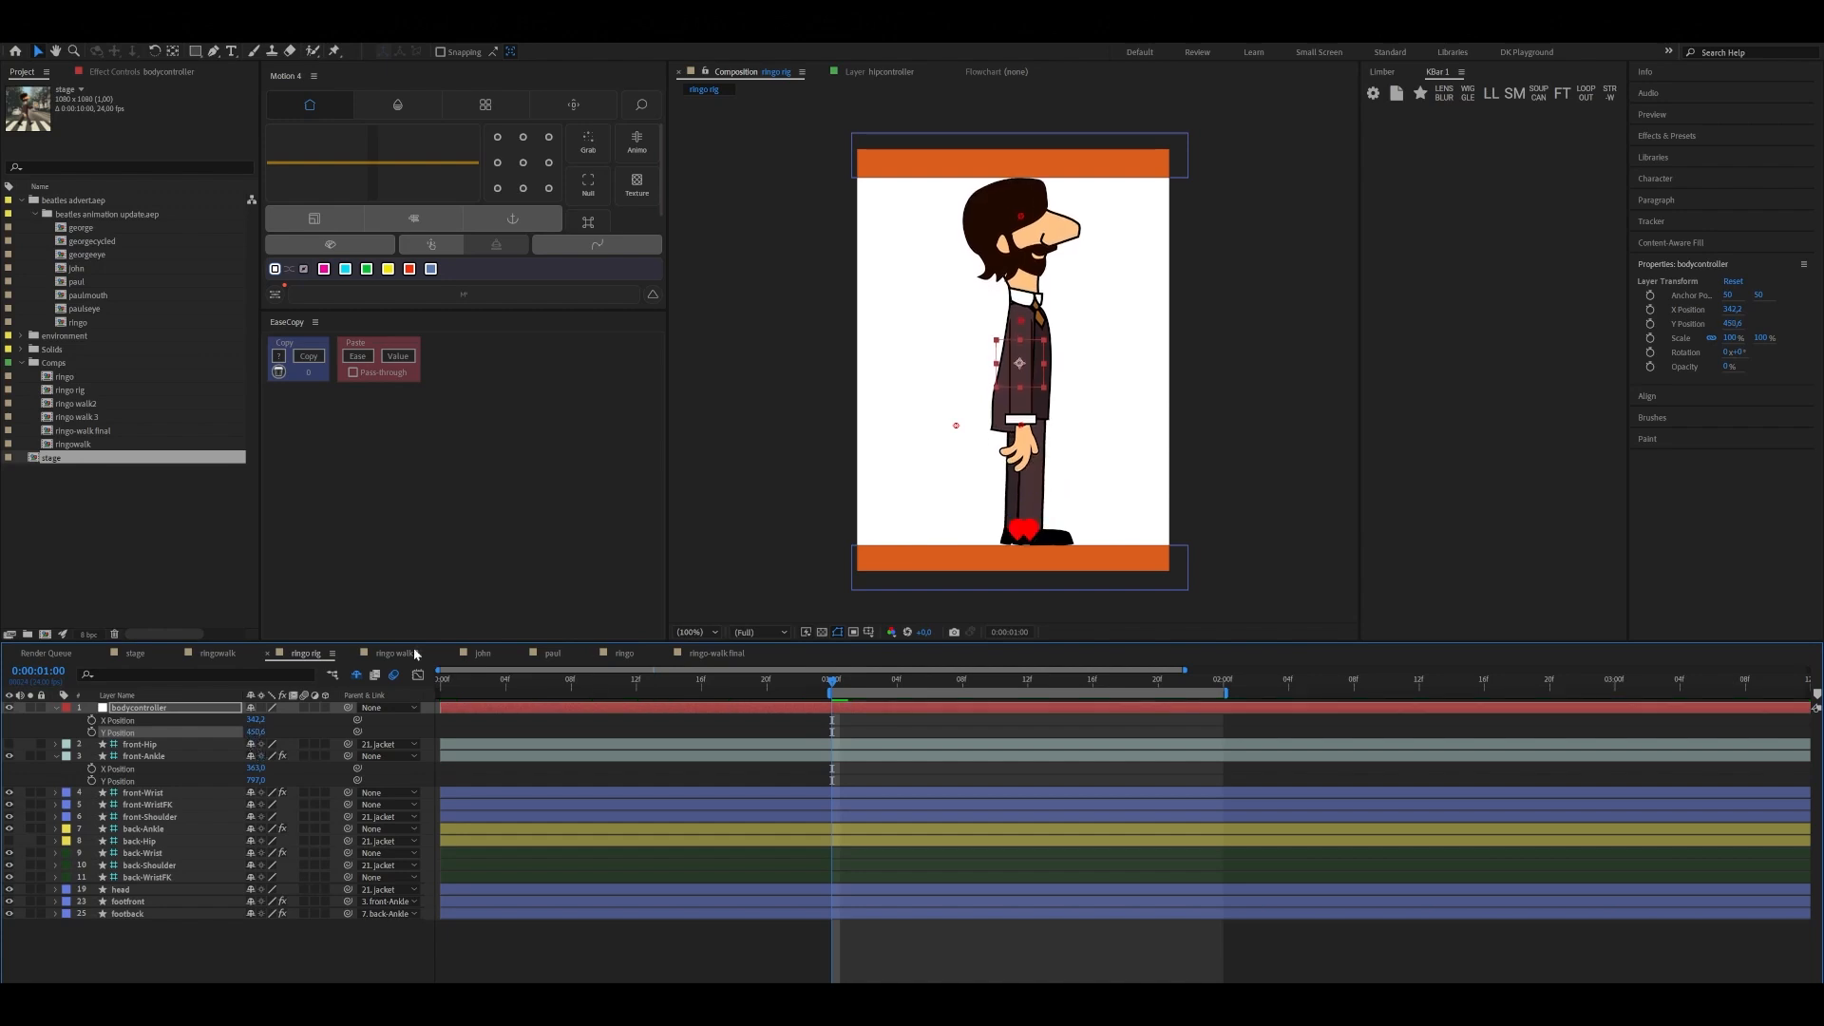
pyautogui.click(92, 734)
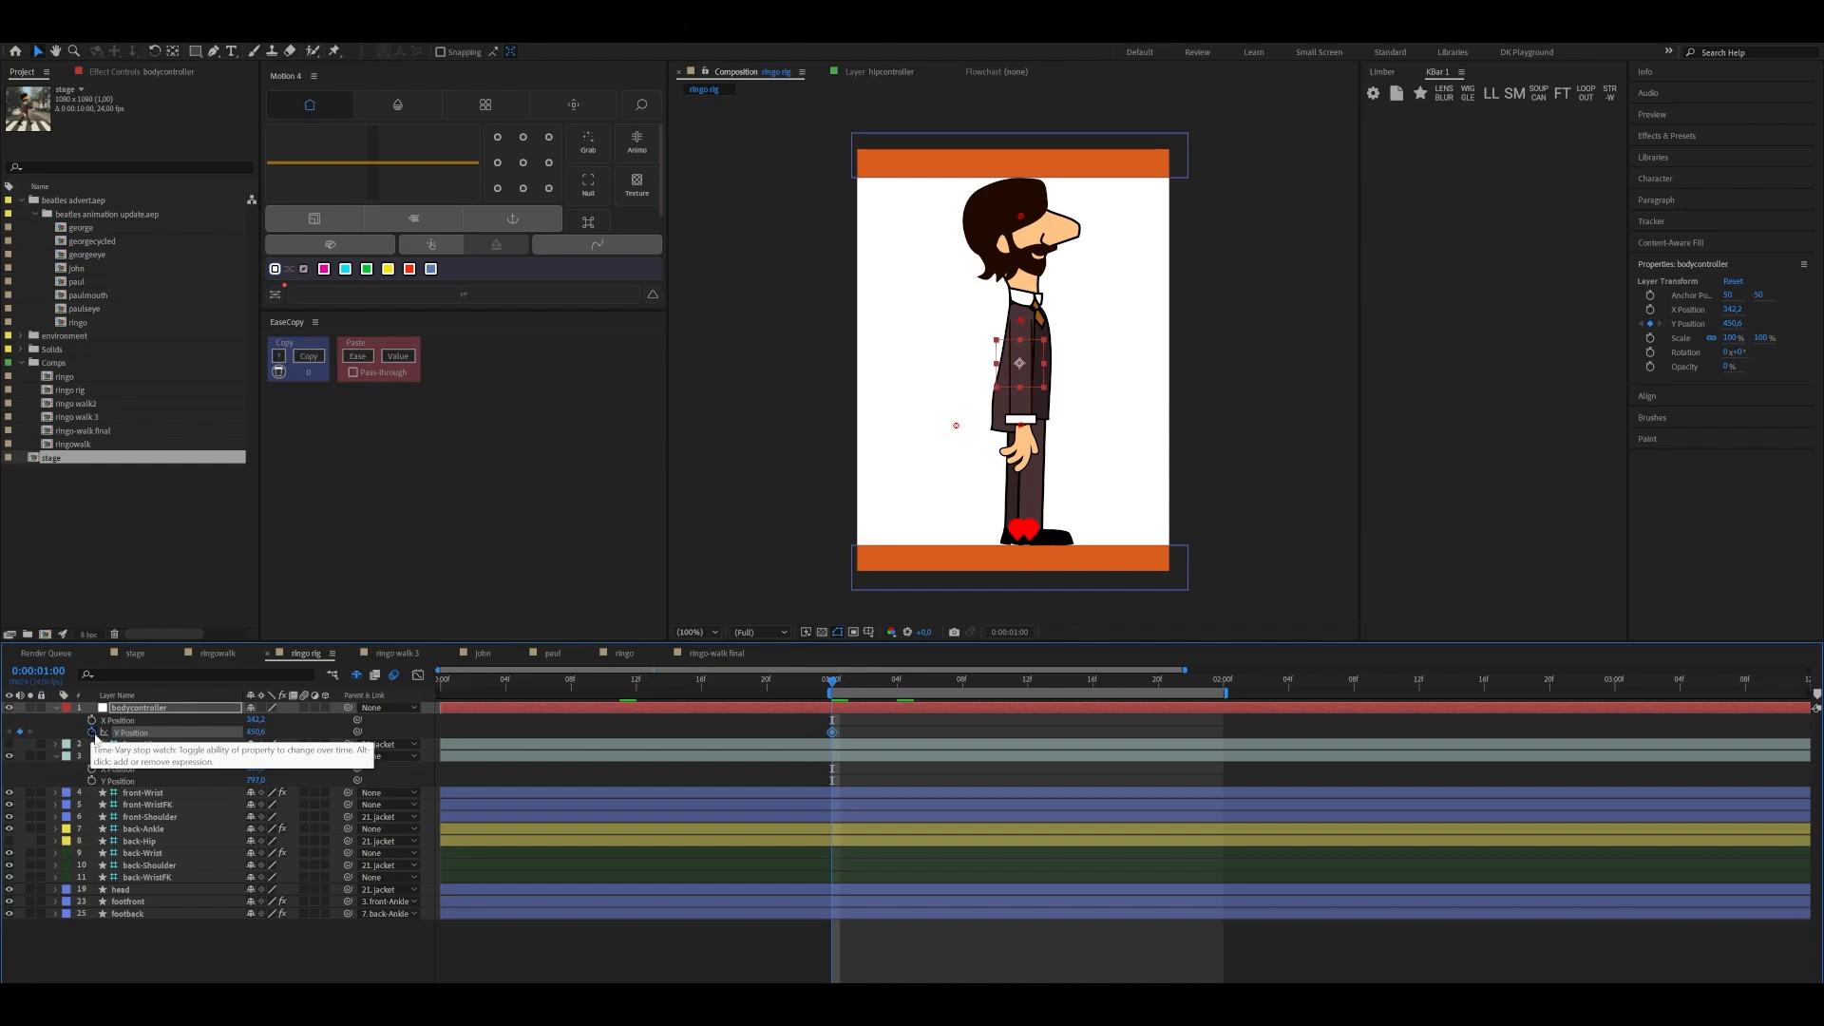
pyautogui.rightClick(833, 733)
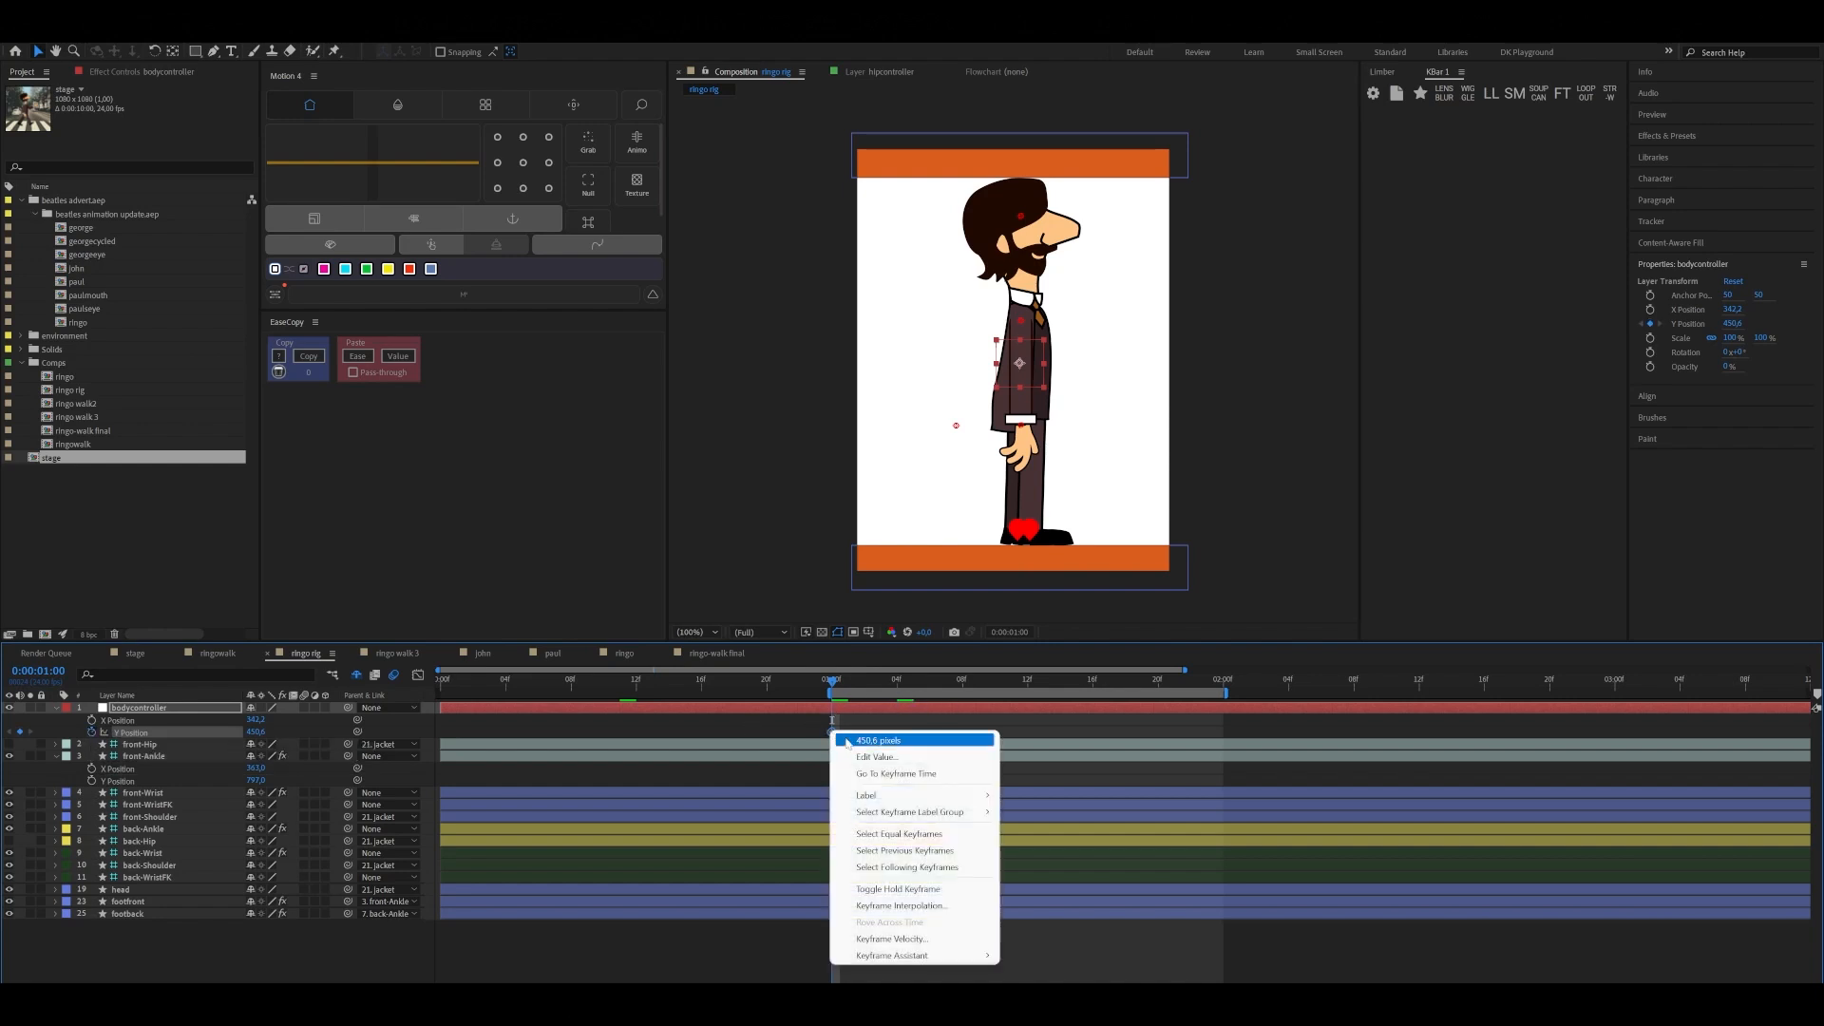
pyautogui.click(887, 891)
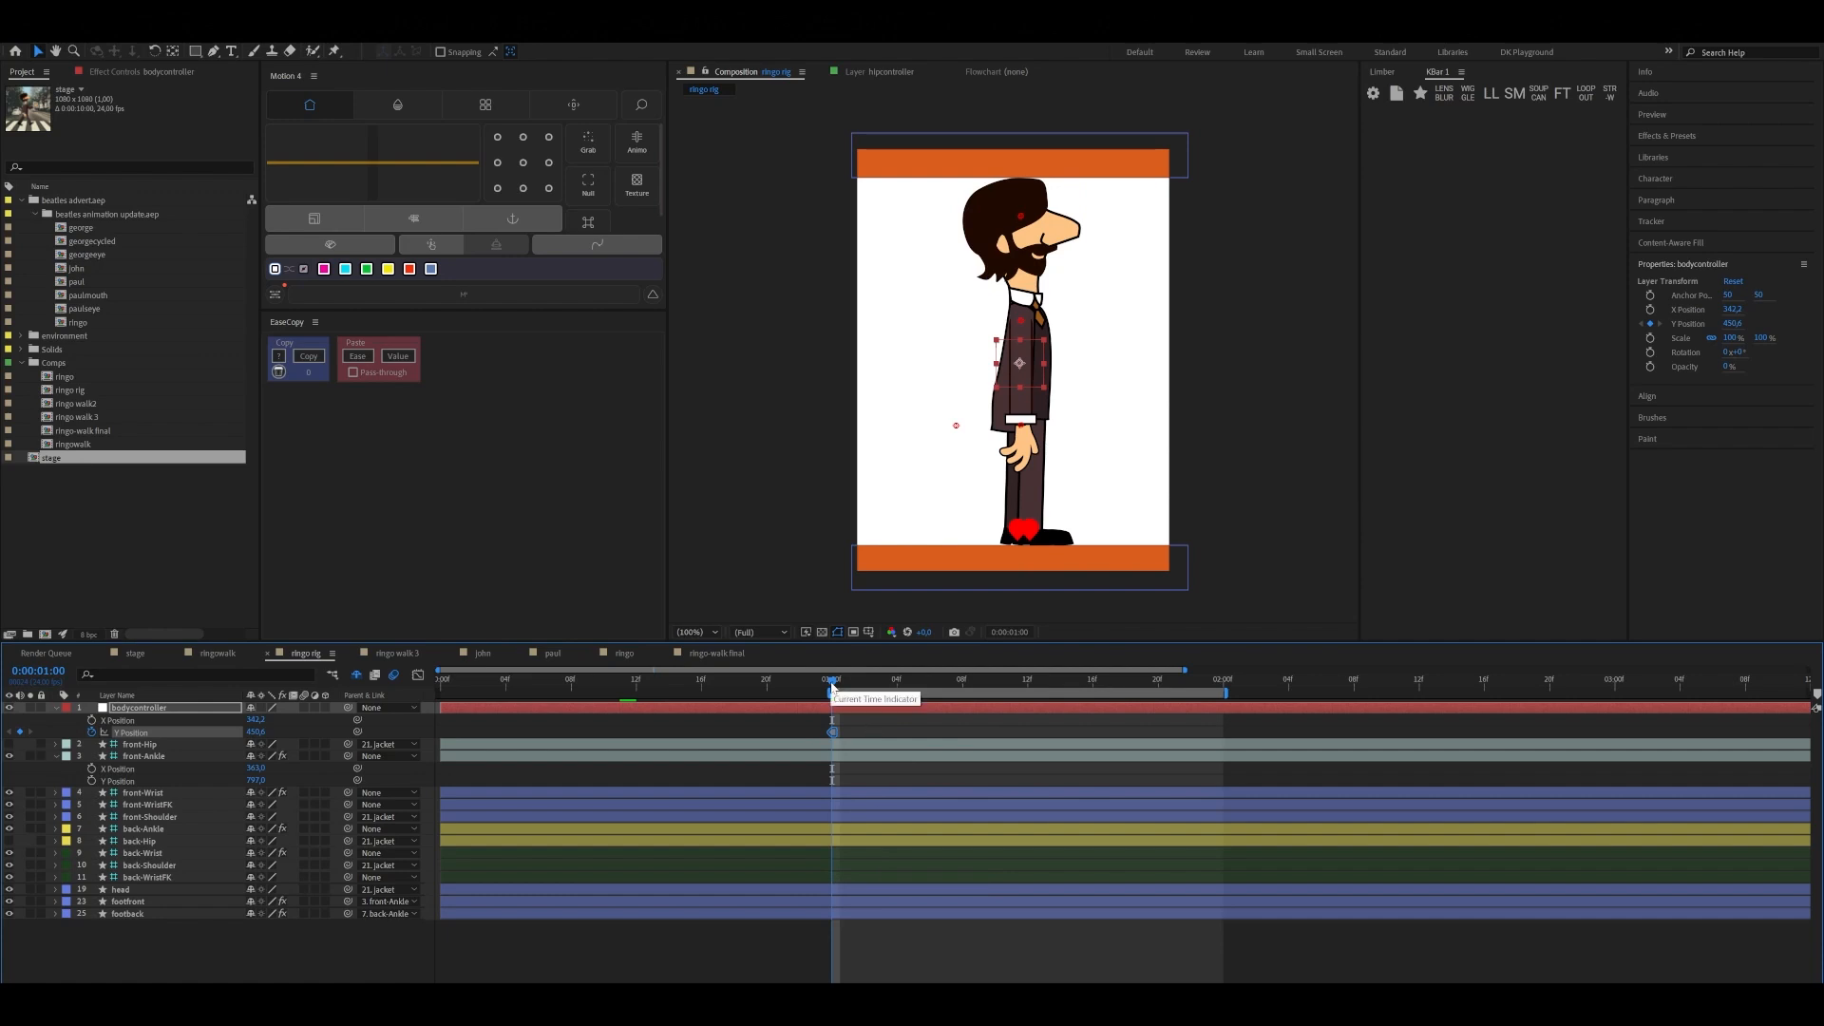
# Keyframe the down pose three frames on, at 0:00:01:03, with bodycontroller's Y Position at 477,6
pyautogui.press('pagedown')
pyautogui.press('pagedown')
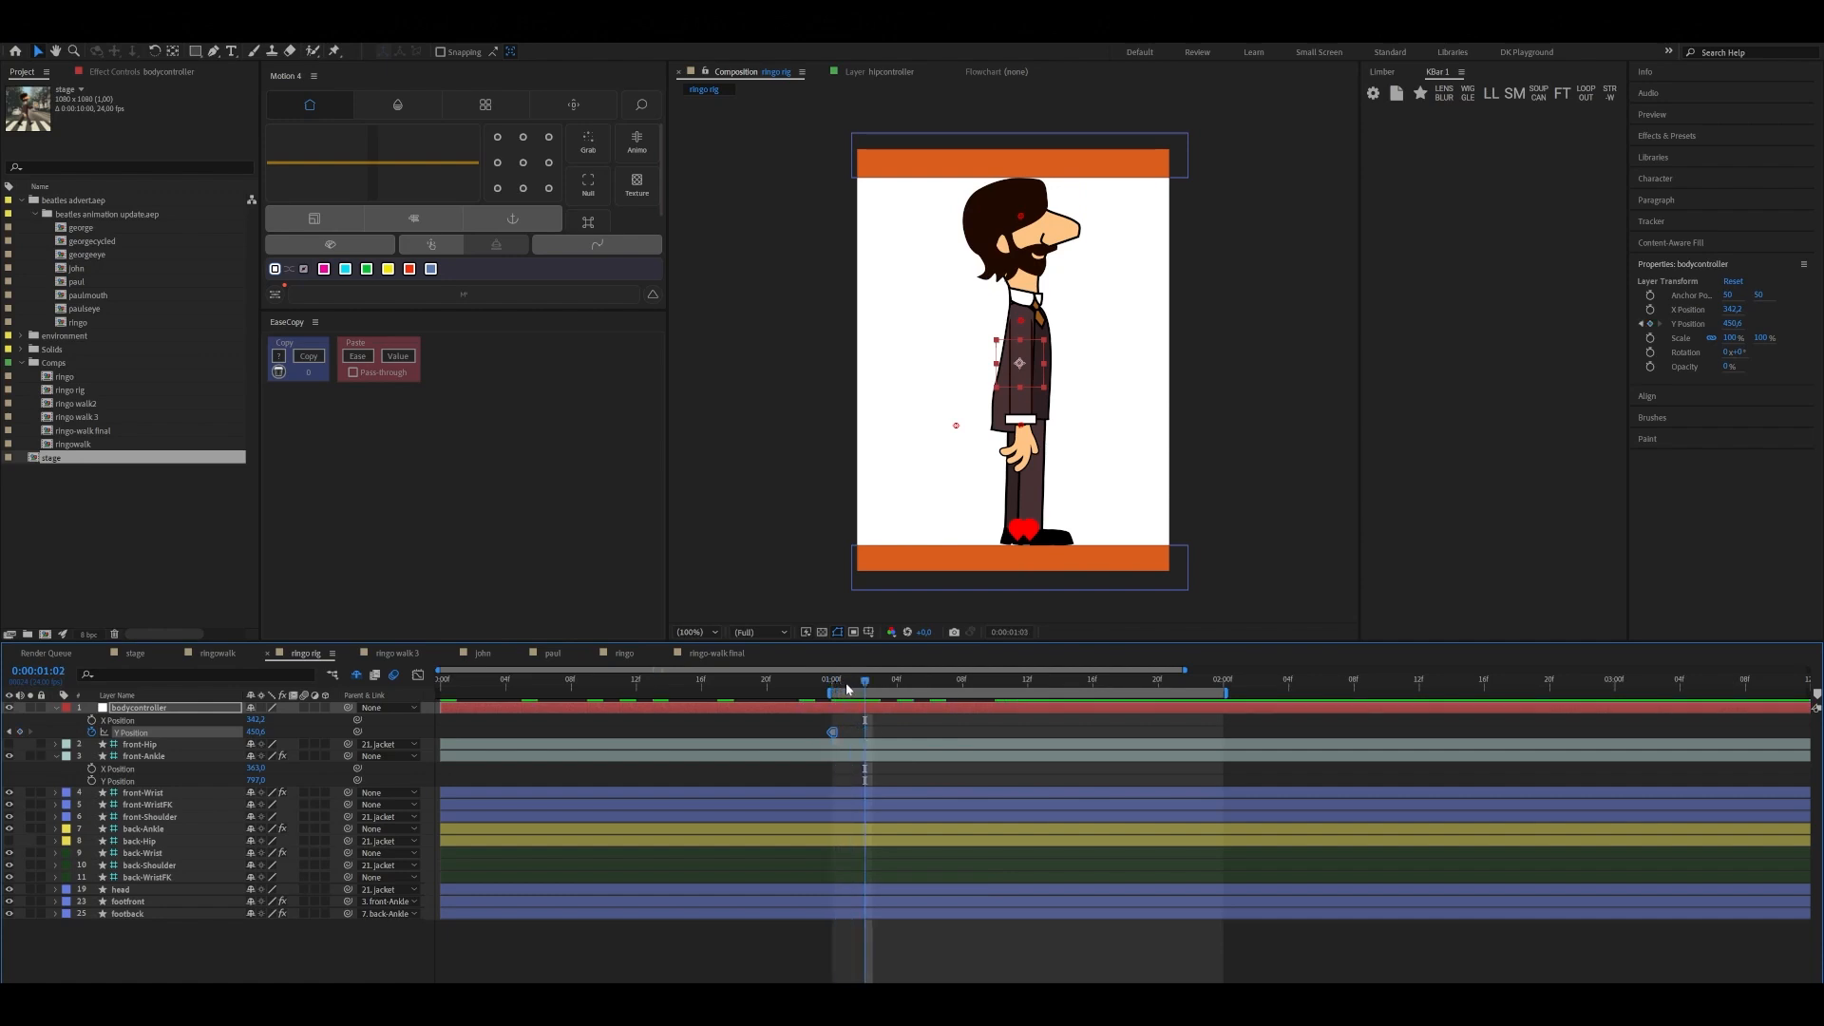
pyautogui.press('pagedown')
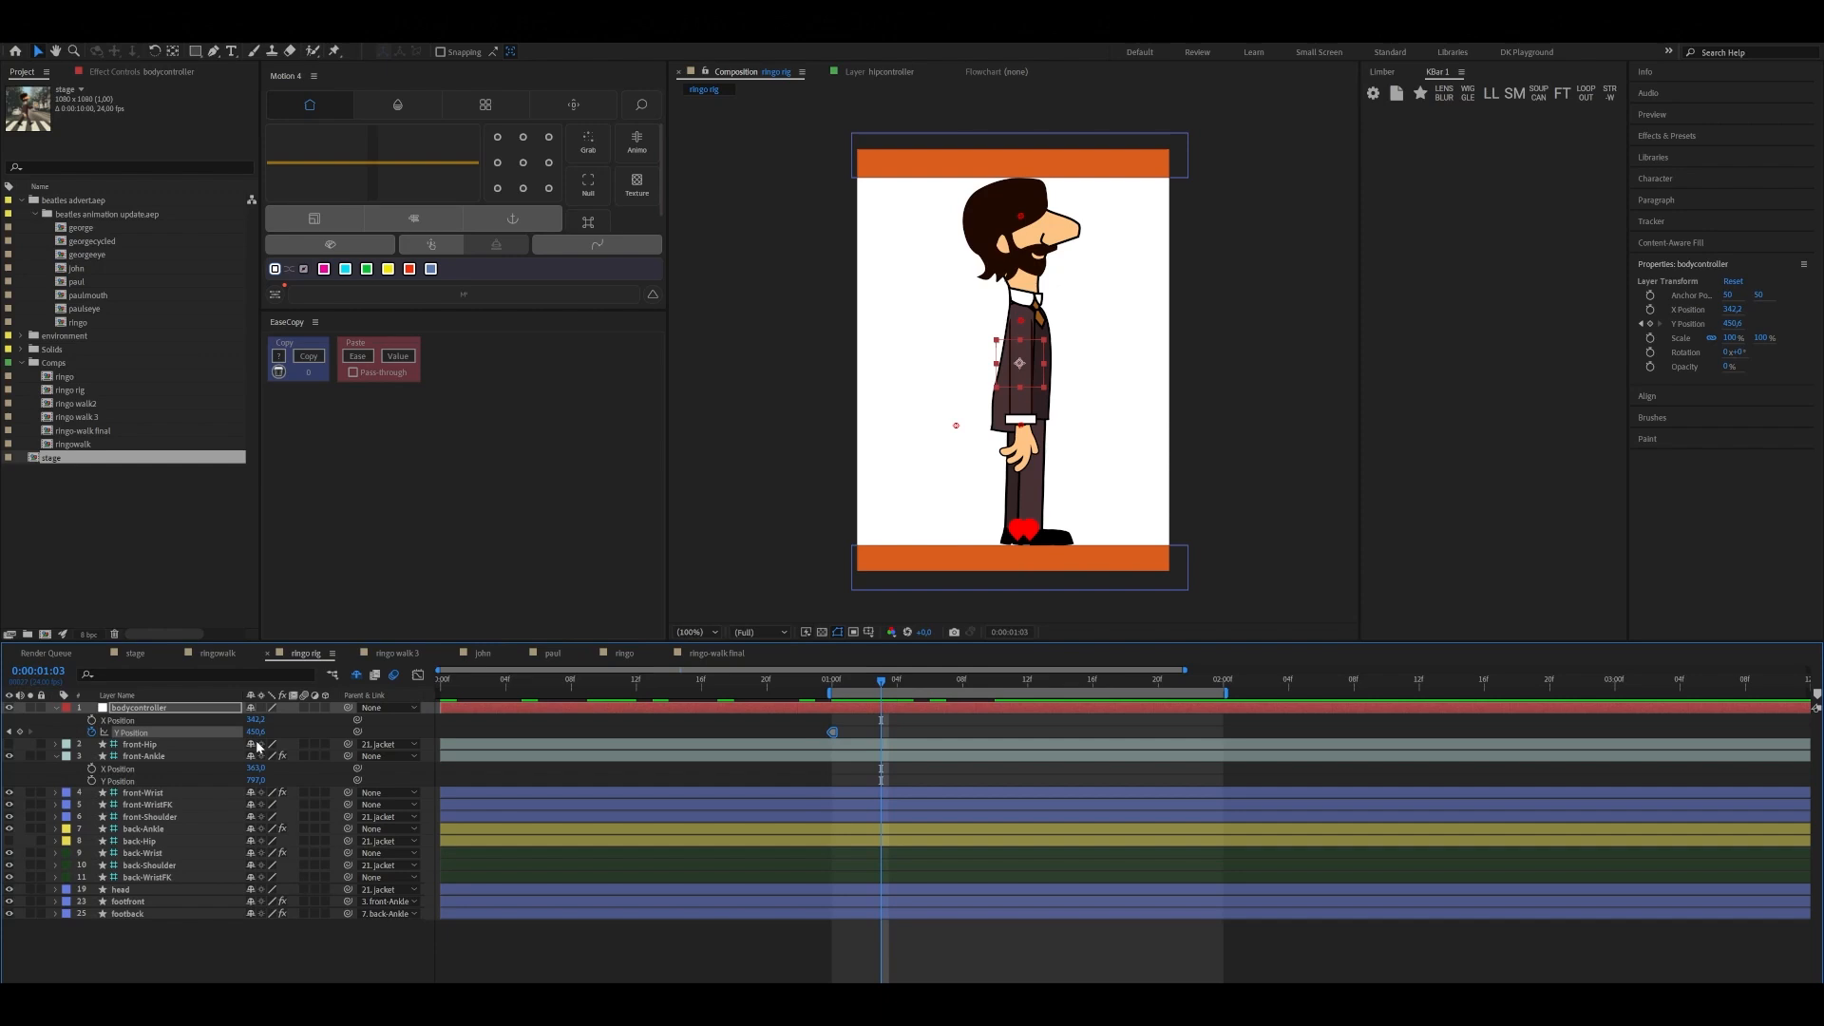
pyautogui.moveTo(255, 732); pyautogui.dragTo(266, 723)
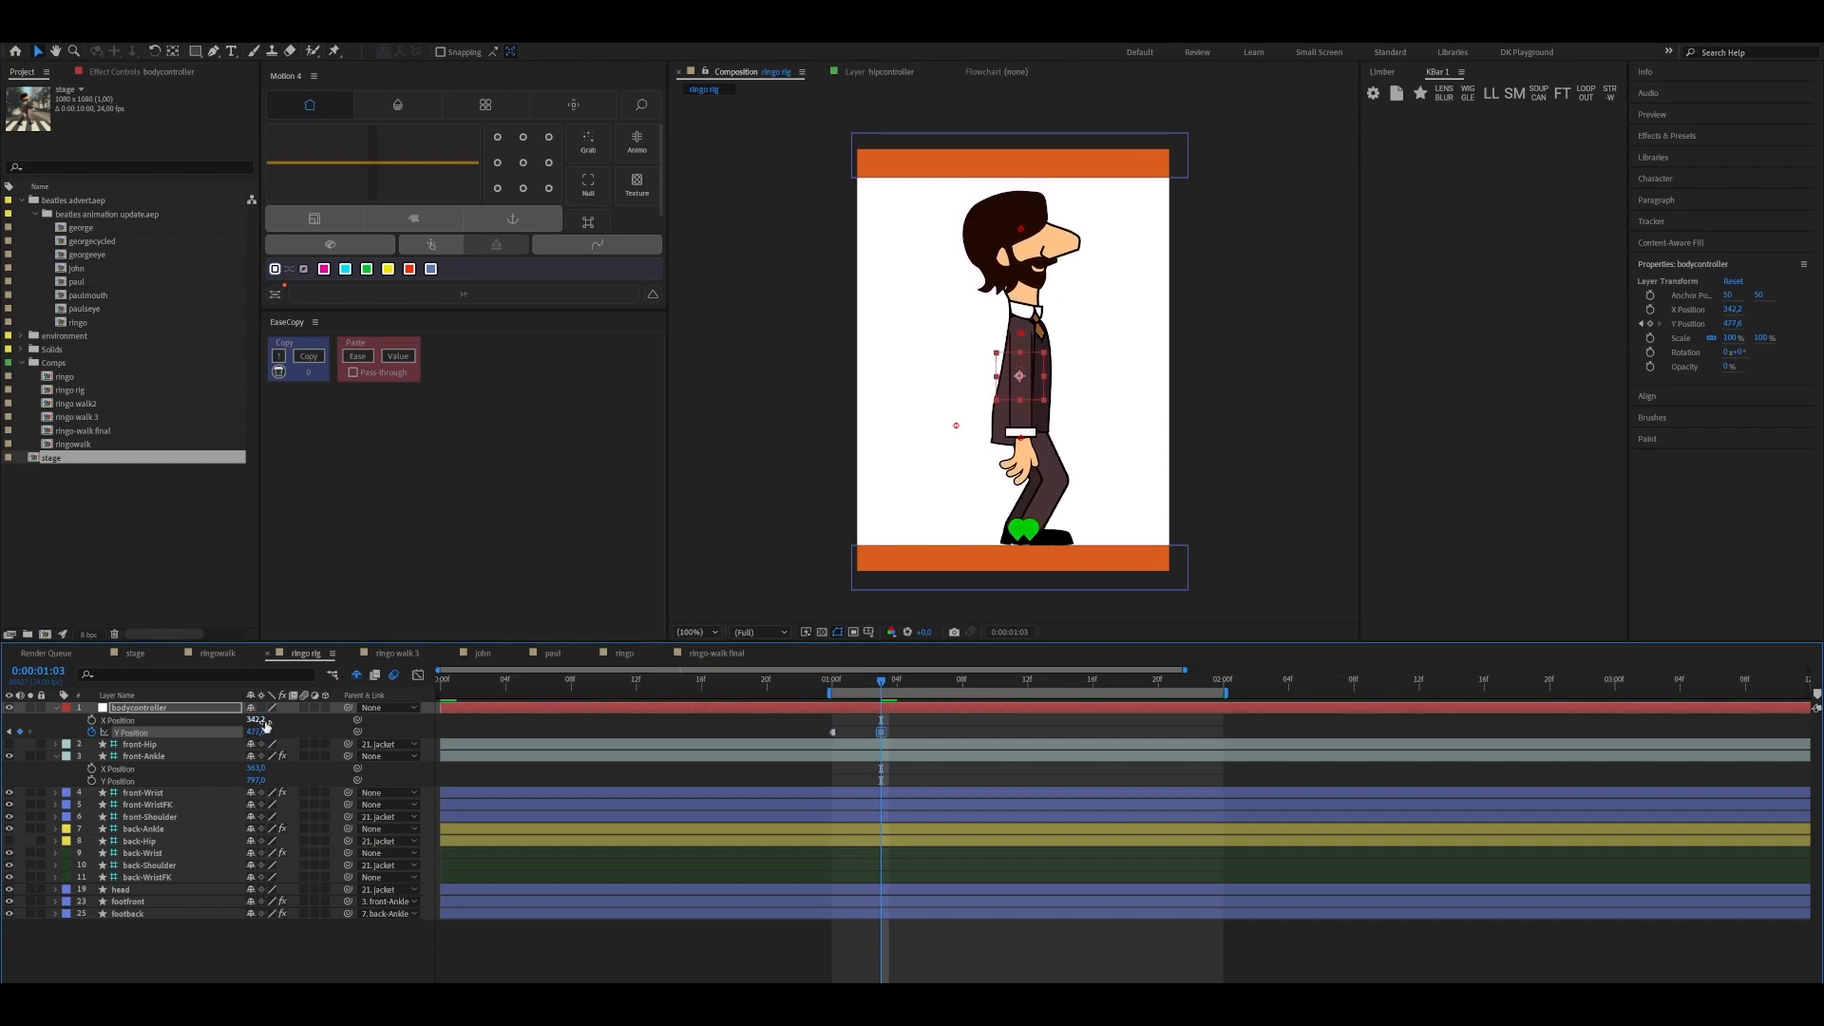
# Keyframe the passing pose at 0:00:01:06 by raising bodycontroller's Y Position to 443,6
pyautogui.press('pagedown')
pyautogui.press('pagedown')
pyautogui.press('pagedown')
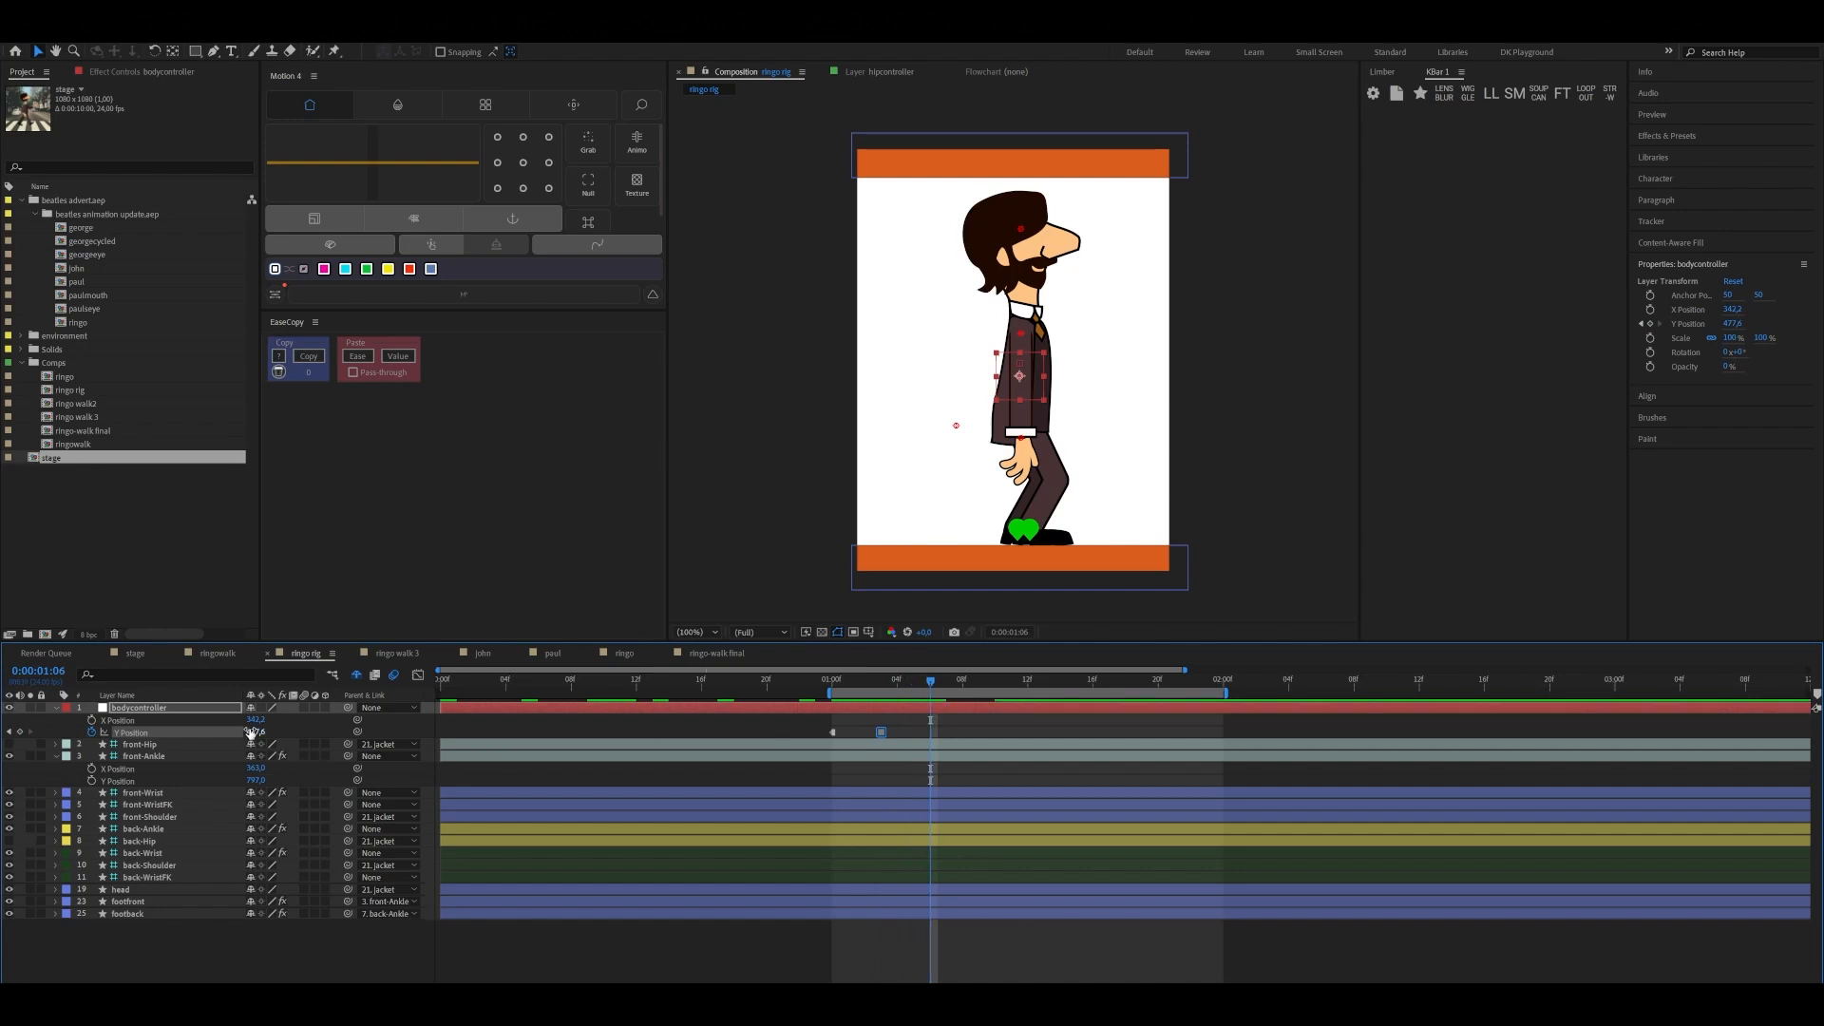
pyautogui.moveTo(252, 732); pyautogui.dragTo(244, 745)
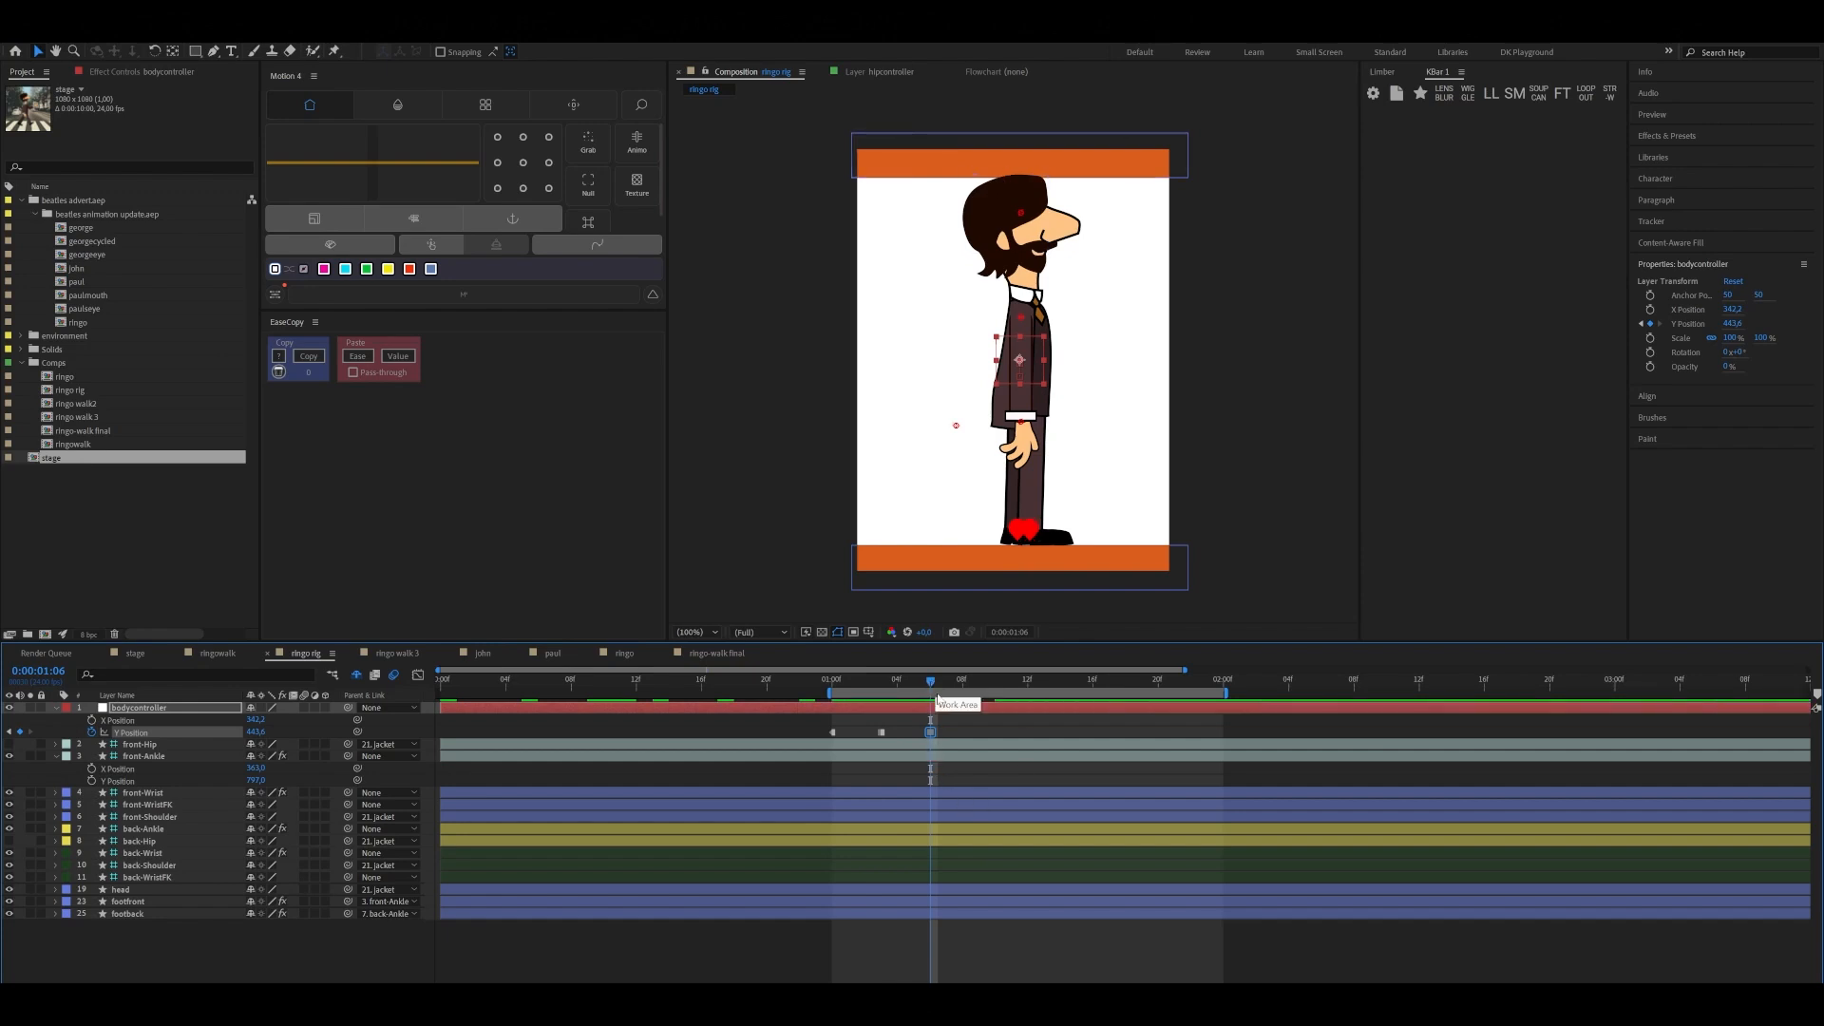
# Keyframe the up pose at 0:00:01:09 with bodycontroller's Y Position at 424,6
pyautogui.press('pagedown')
pyautogui.press('pagedown')
pyautogui.press('pagedown')
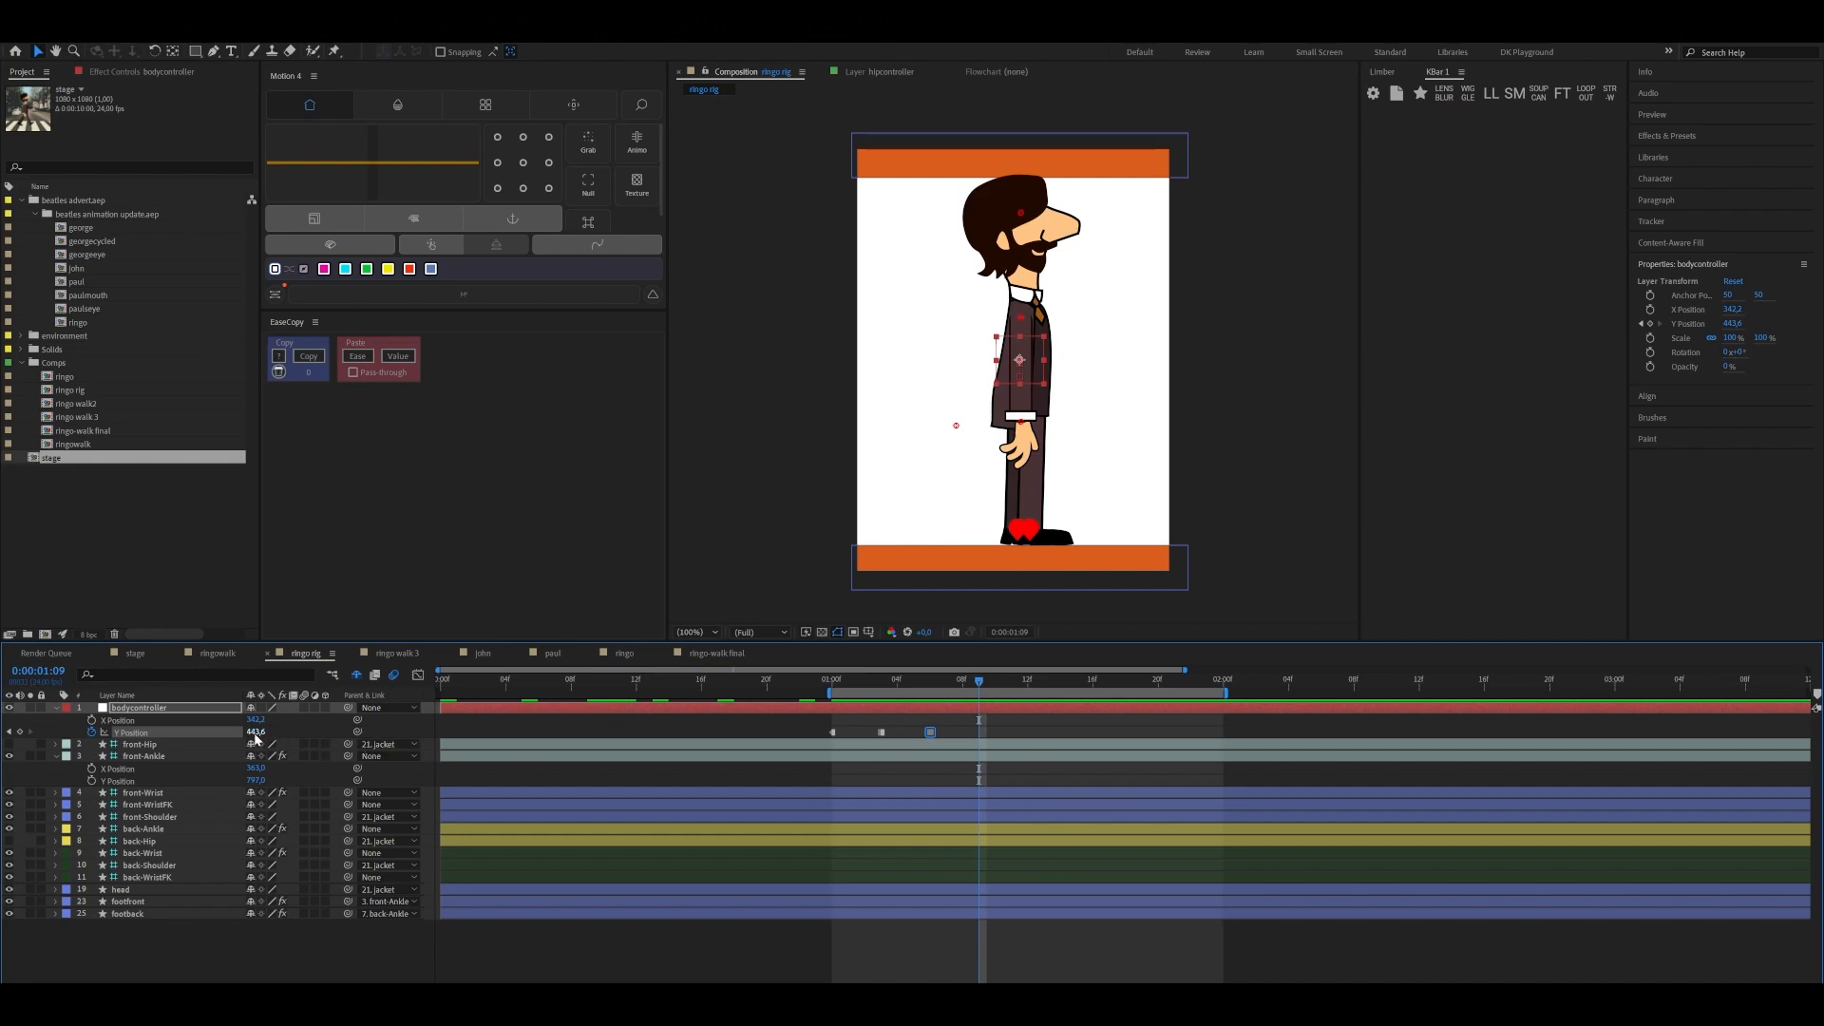
pyautogui.moveTo(255, 736); pyautogui.dragTo(260, 757)
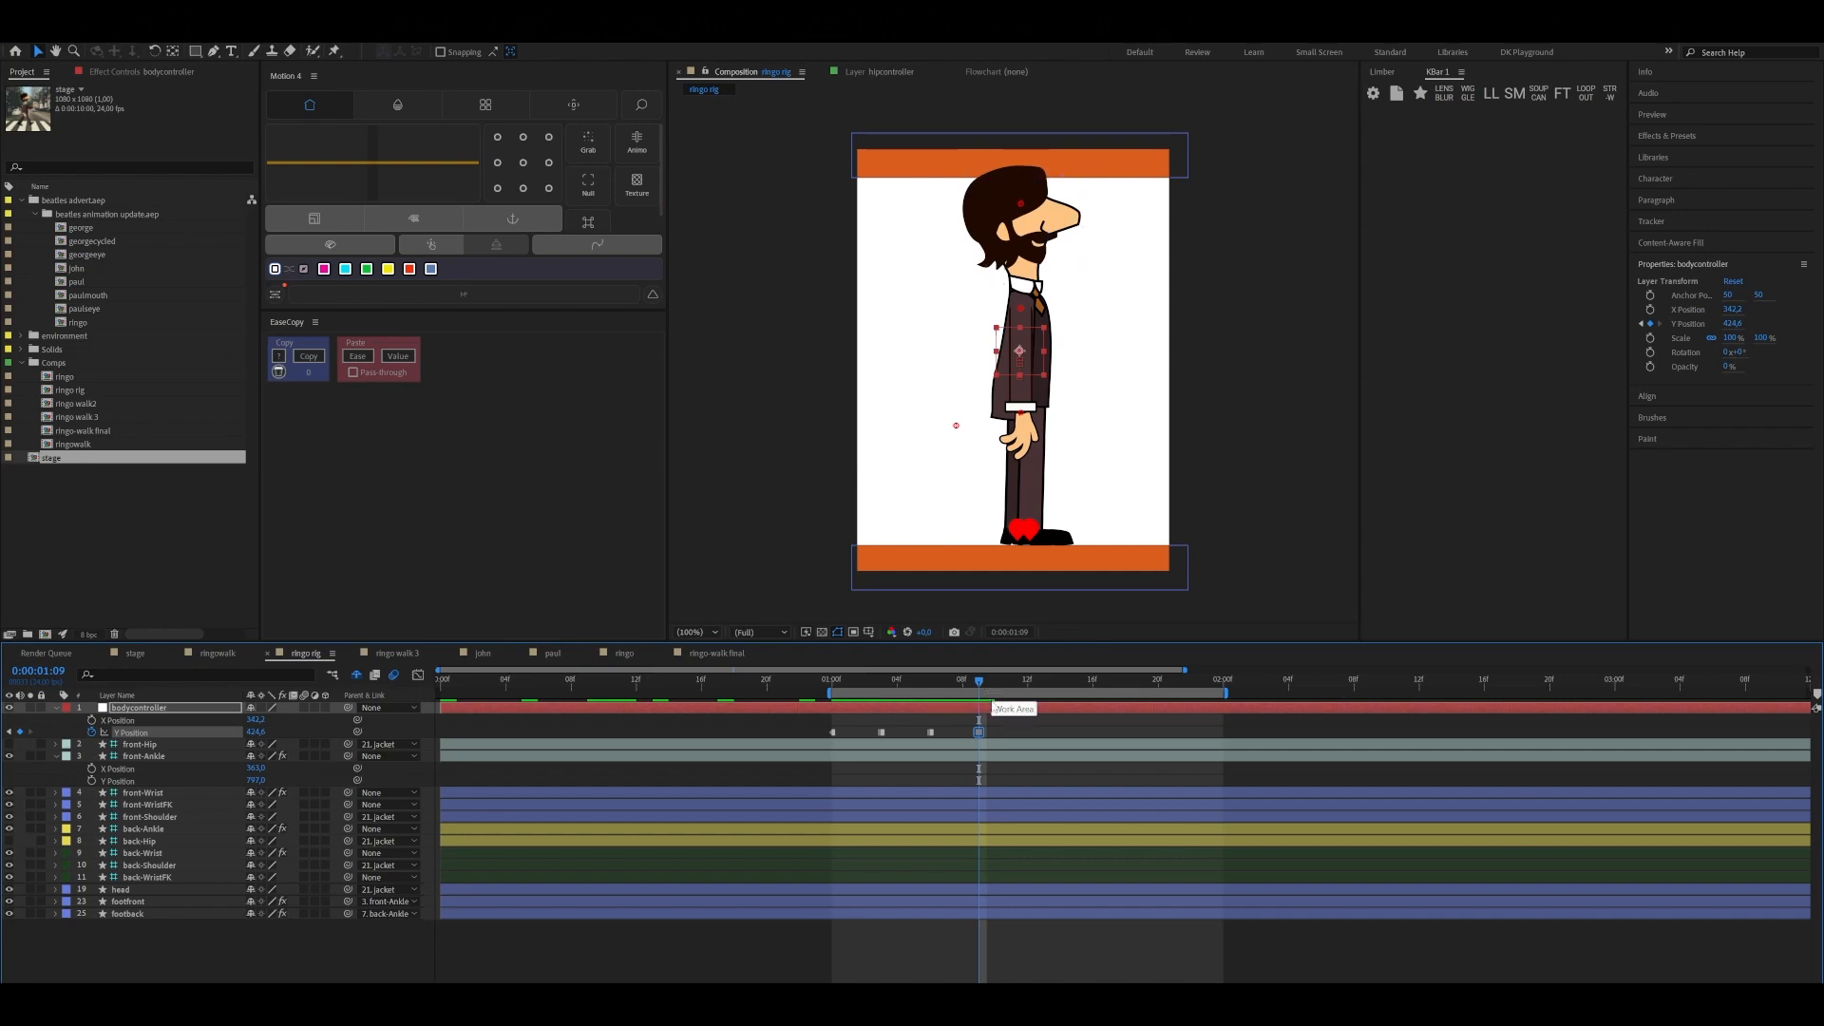
# Copy bodycontroller's first Y Position keyframe and paste it at 0:00:01:12 as the next contact pose
pyautogui.press('pagedown')
pyautogui.press('pagedown')
pyautogui.press('pagedown')
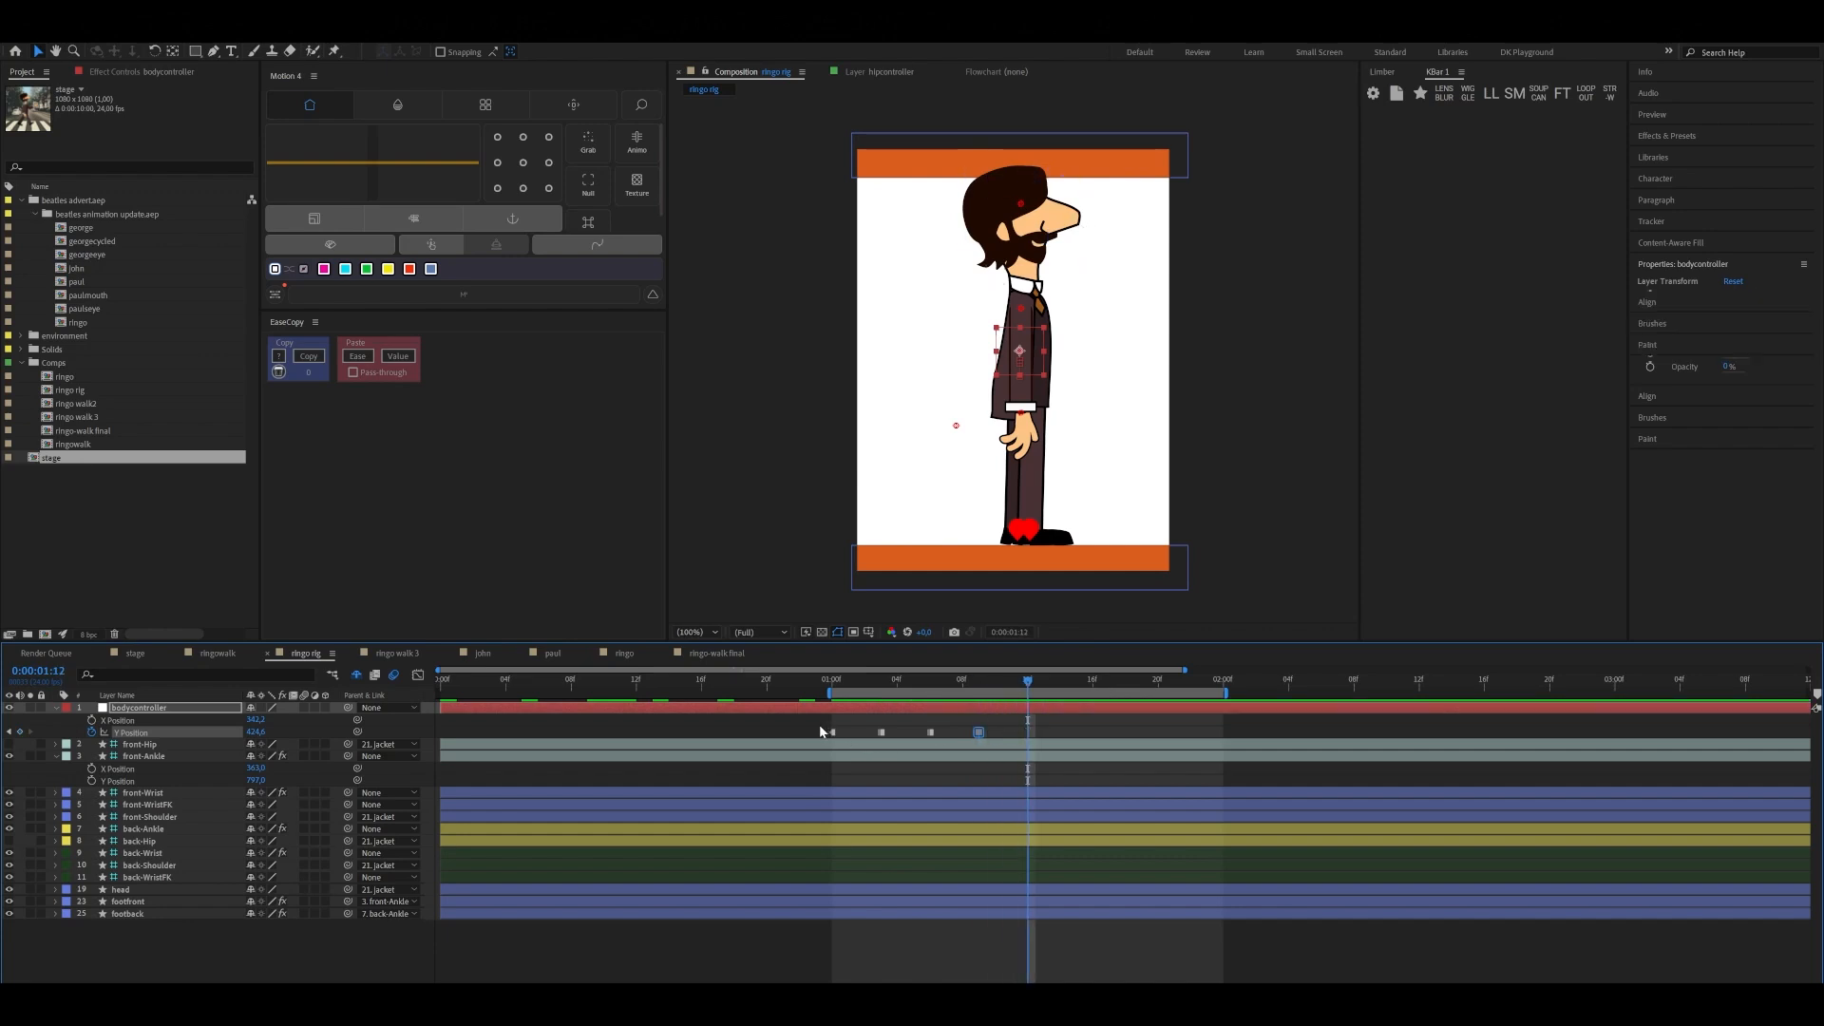
pyautogui.click(833, 731)
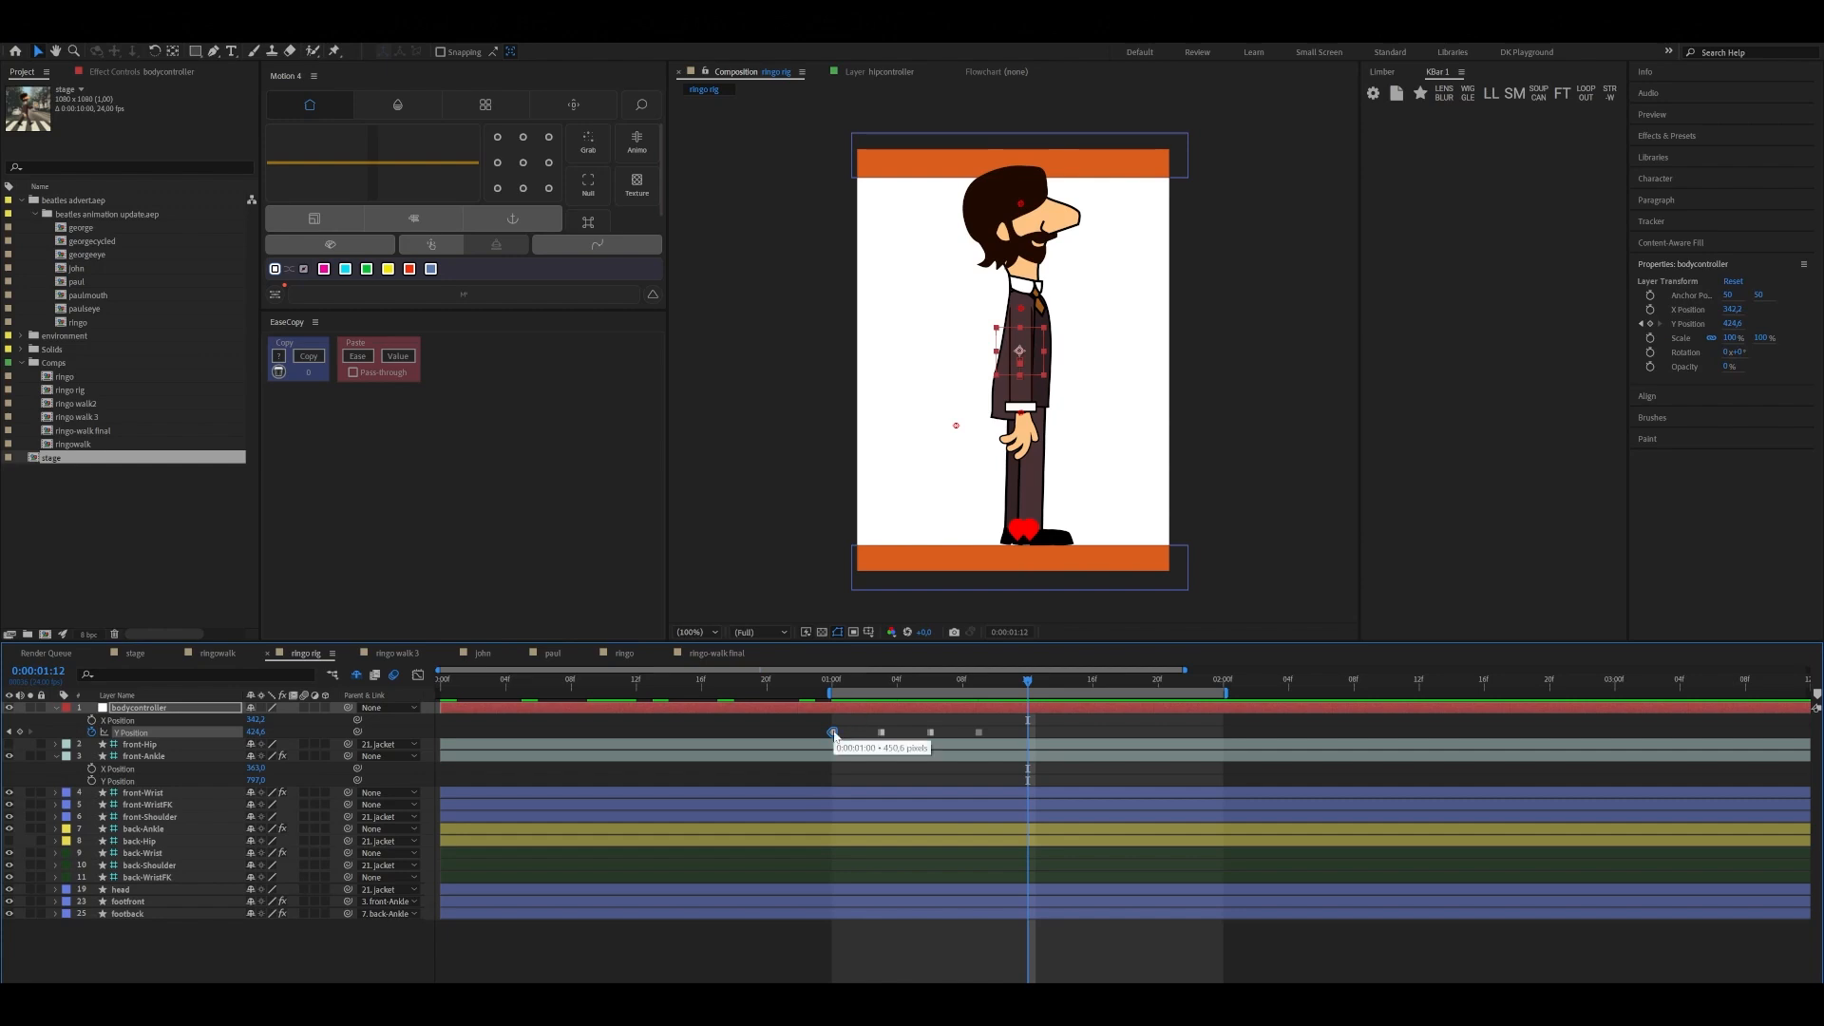
pyautogui.click(1029, 734)
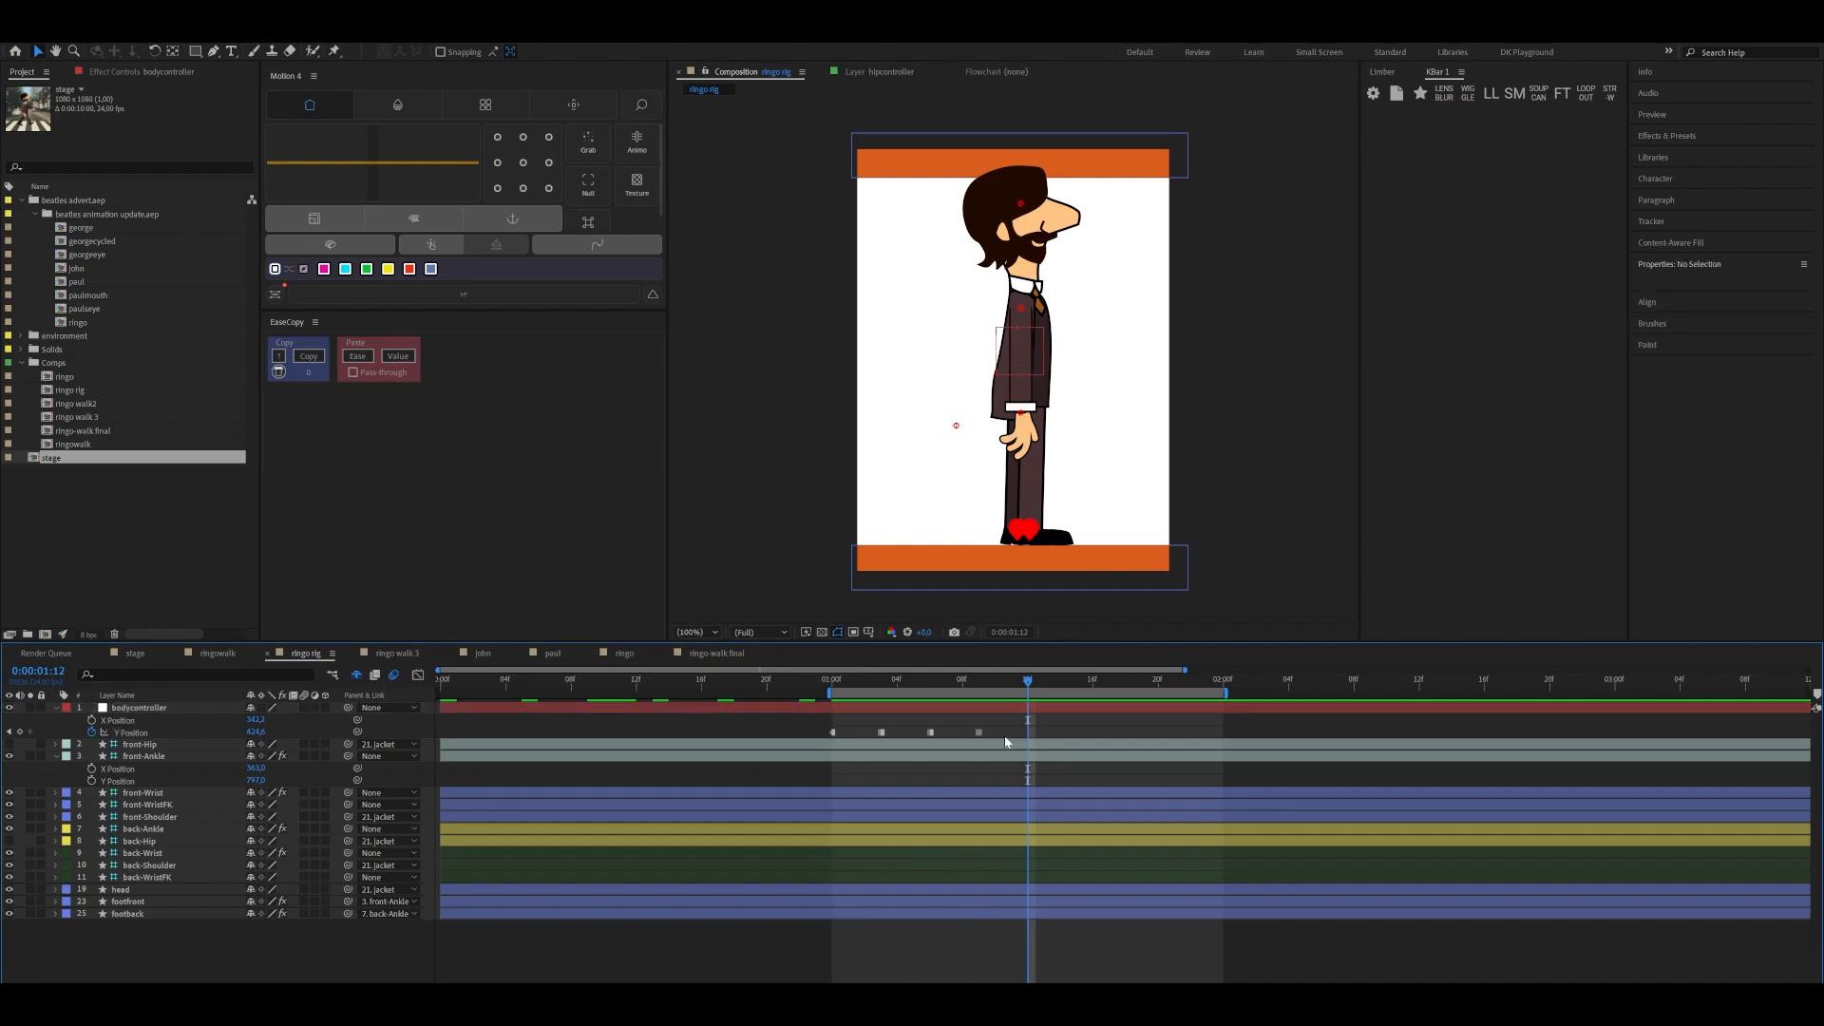
pyautogui.click(835, 733)
pyautogui.click(898, 708)
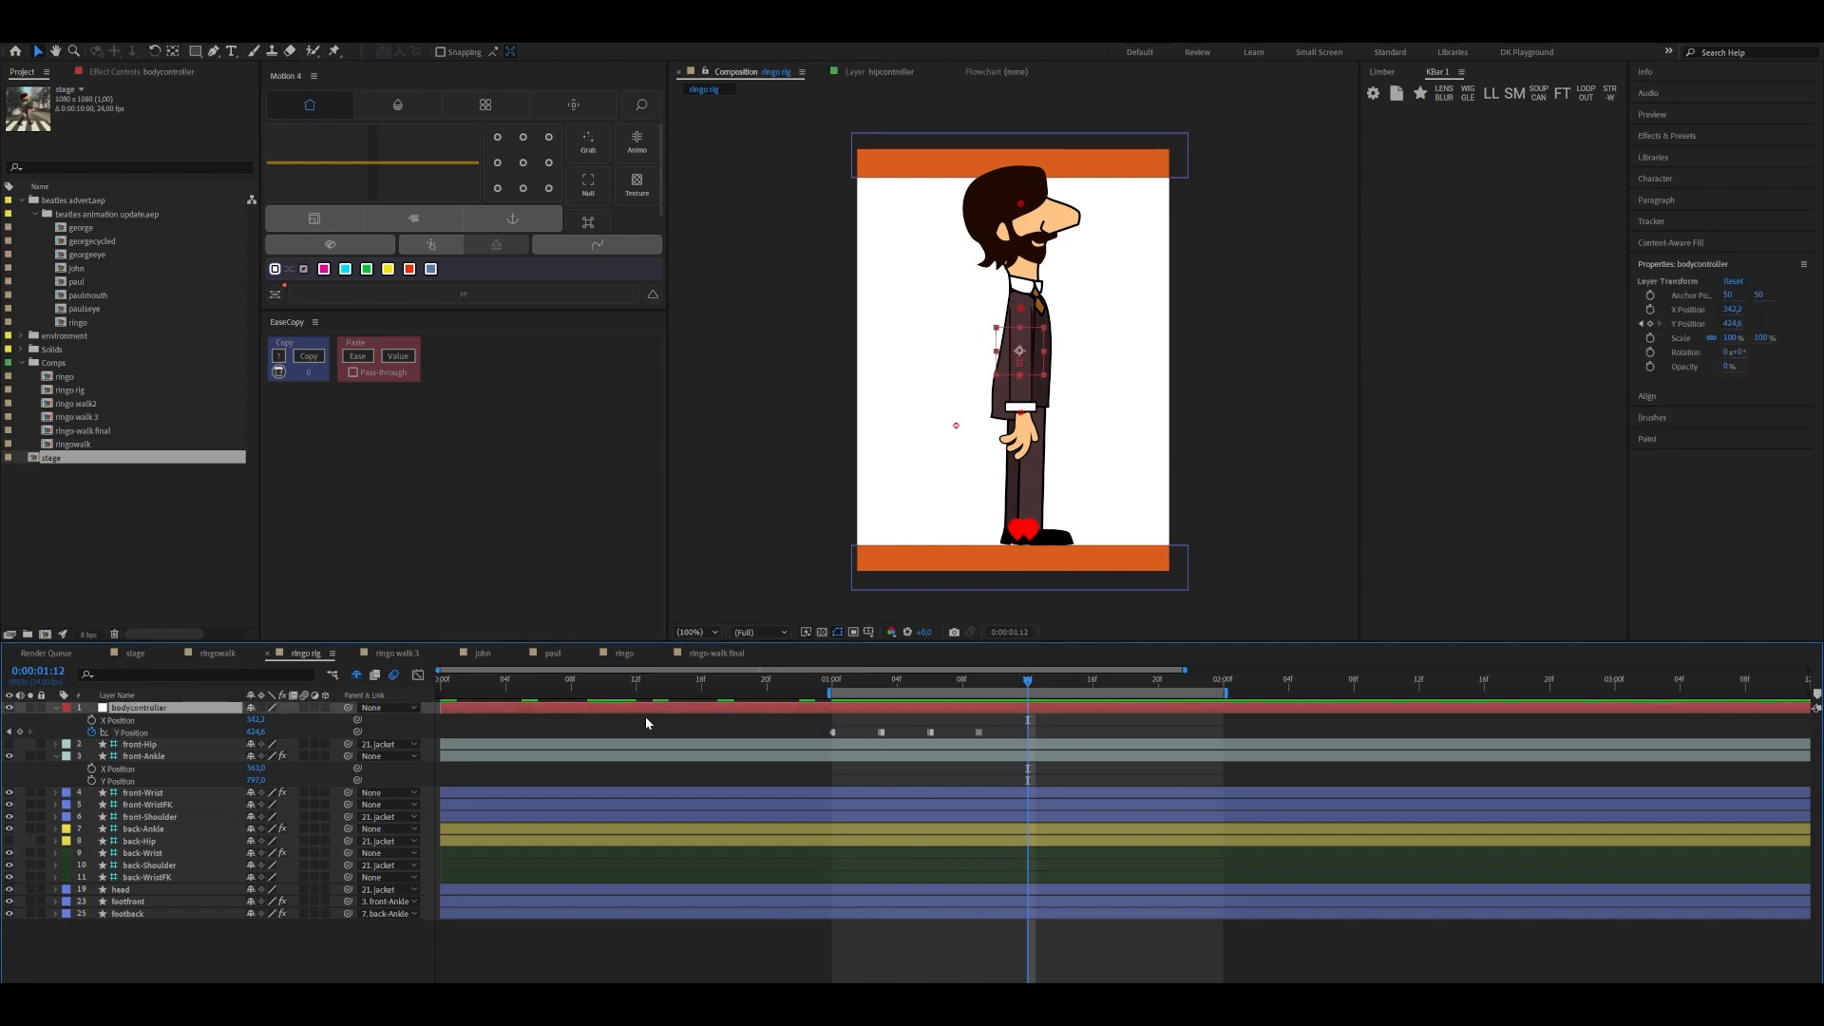
pyautogui.click(133, 733)
pyautogui.hotkey('ctrl', 'v')
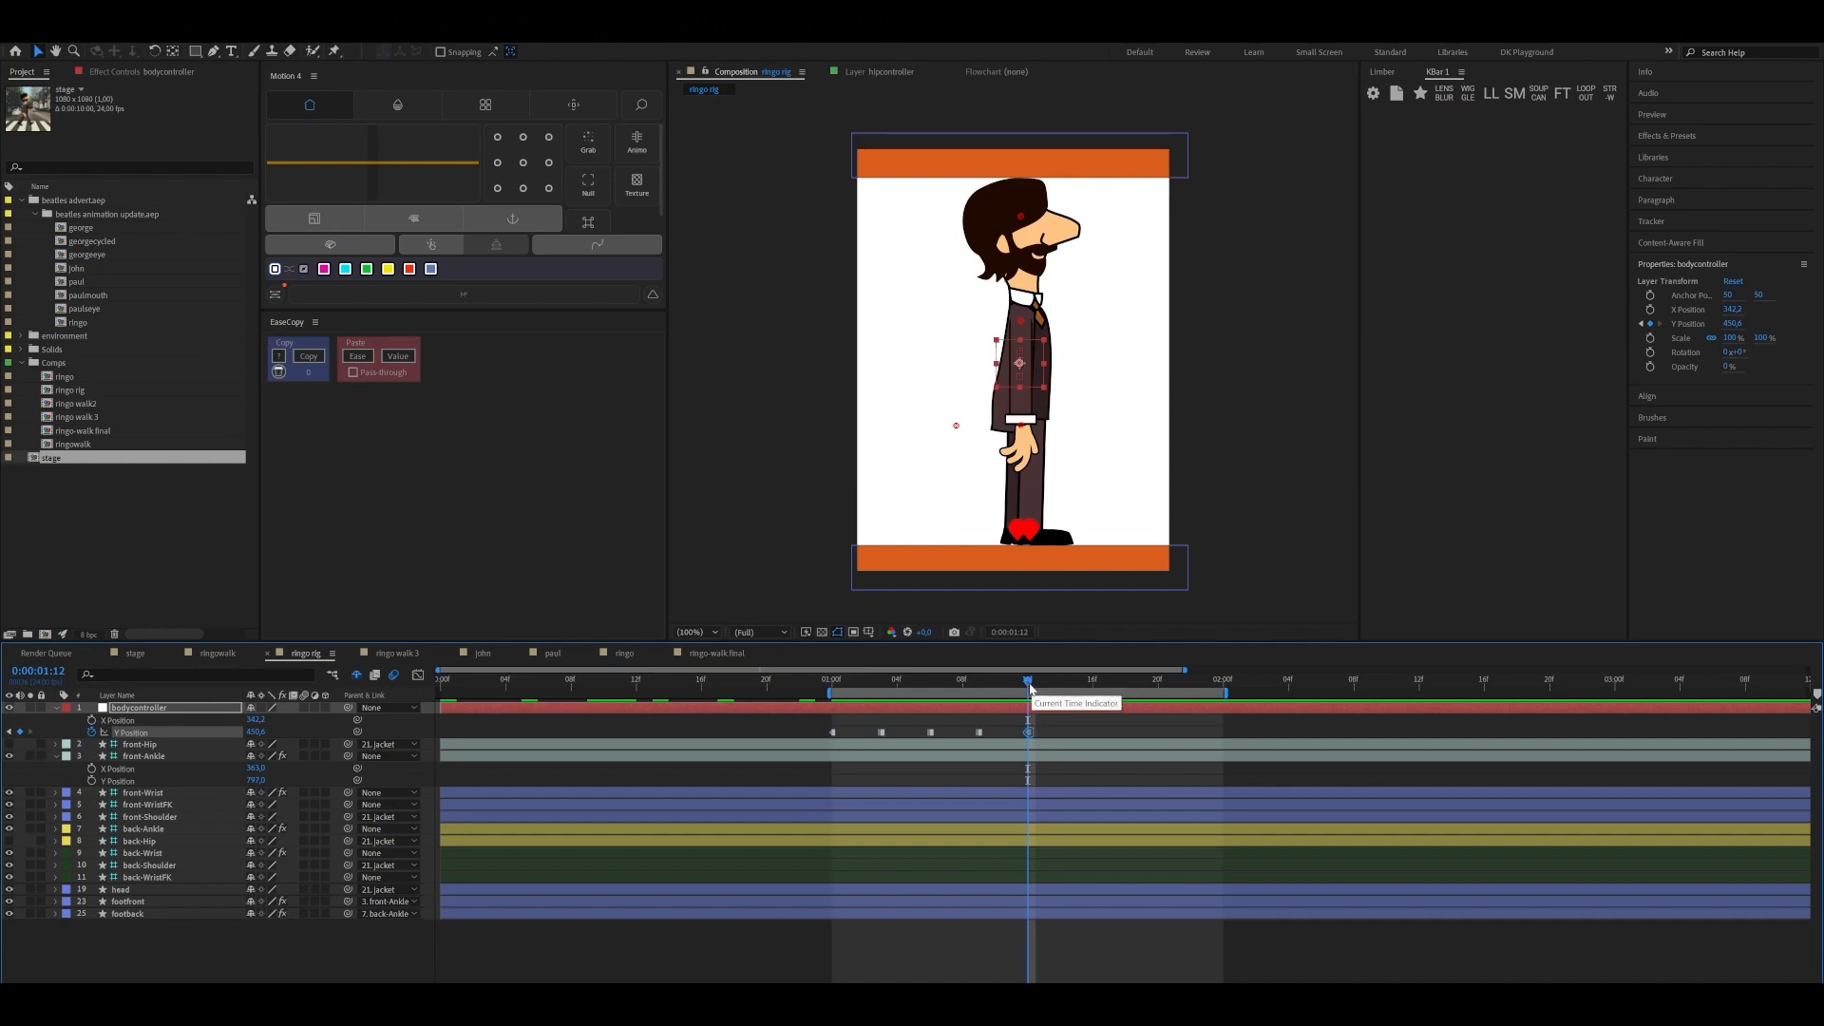
# Set the work area to run from 0:00:01:00 through 0:00:01:12
pyautogui.press('pageup')
pyautogui.press('pageup')
pyautogui.moveTo(1009, 703); pyautogui.dragTo(832, 726)
pyautogui.press('n')
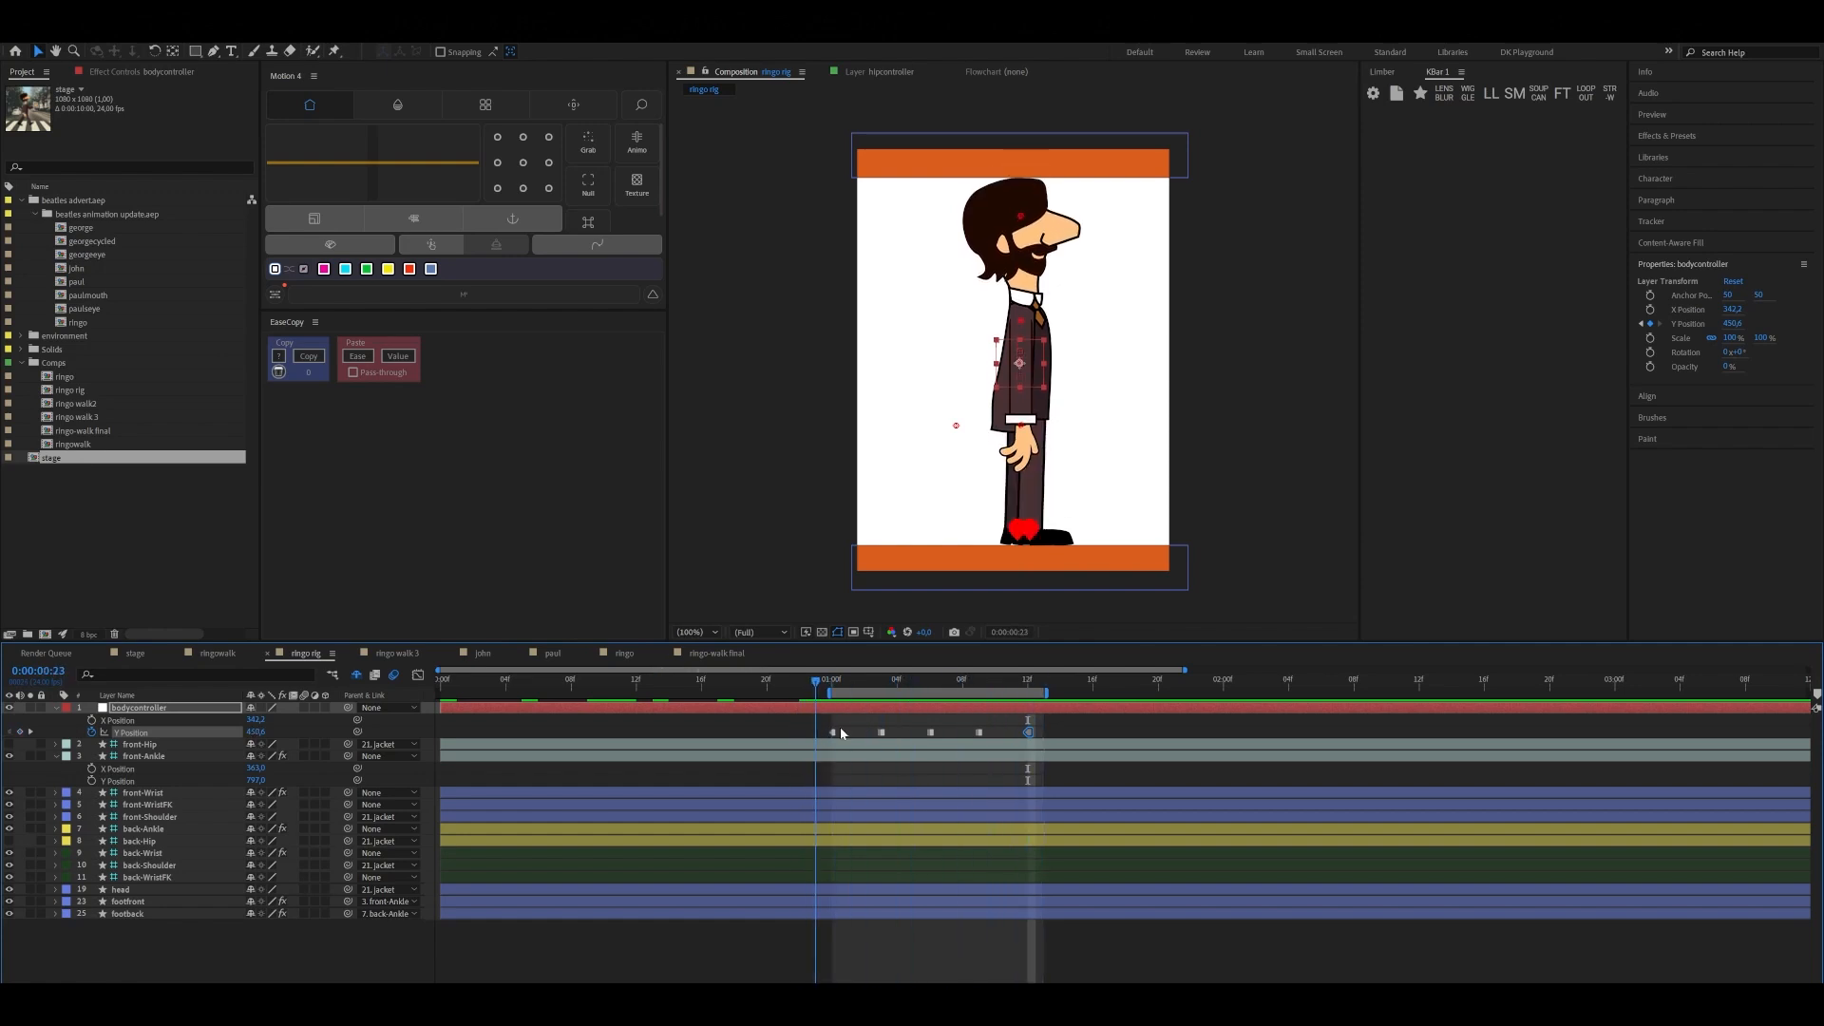
pyautogui.moveTo(847, 727)
pyautogui.mouseDown()
pyautogui.moveTo(440, 733)
pyautogui.moveTo(834, 732)
pyautogui.mouseUp()
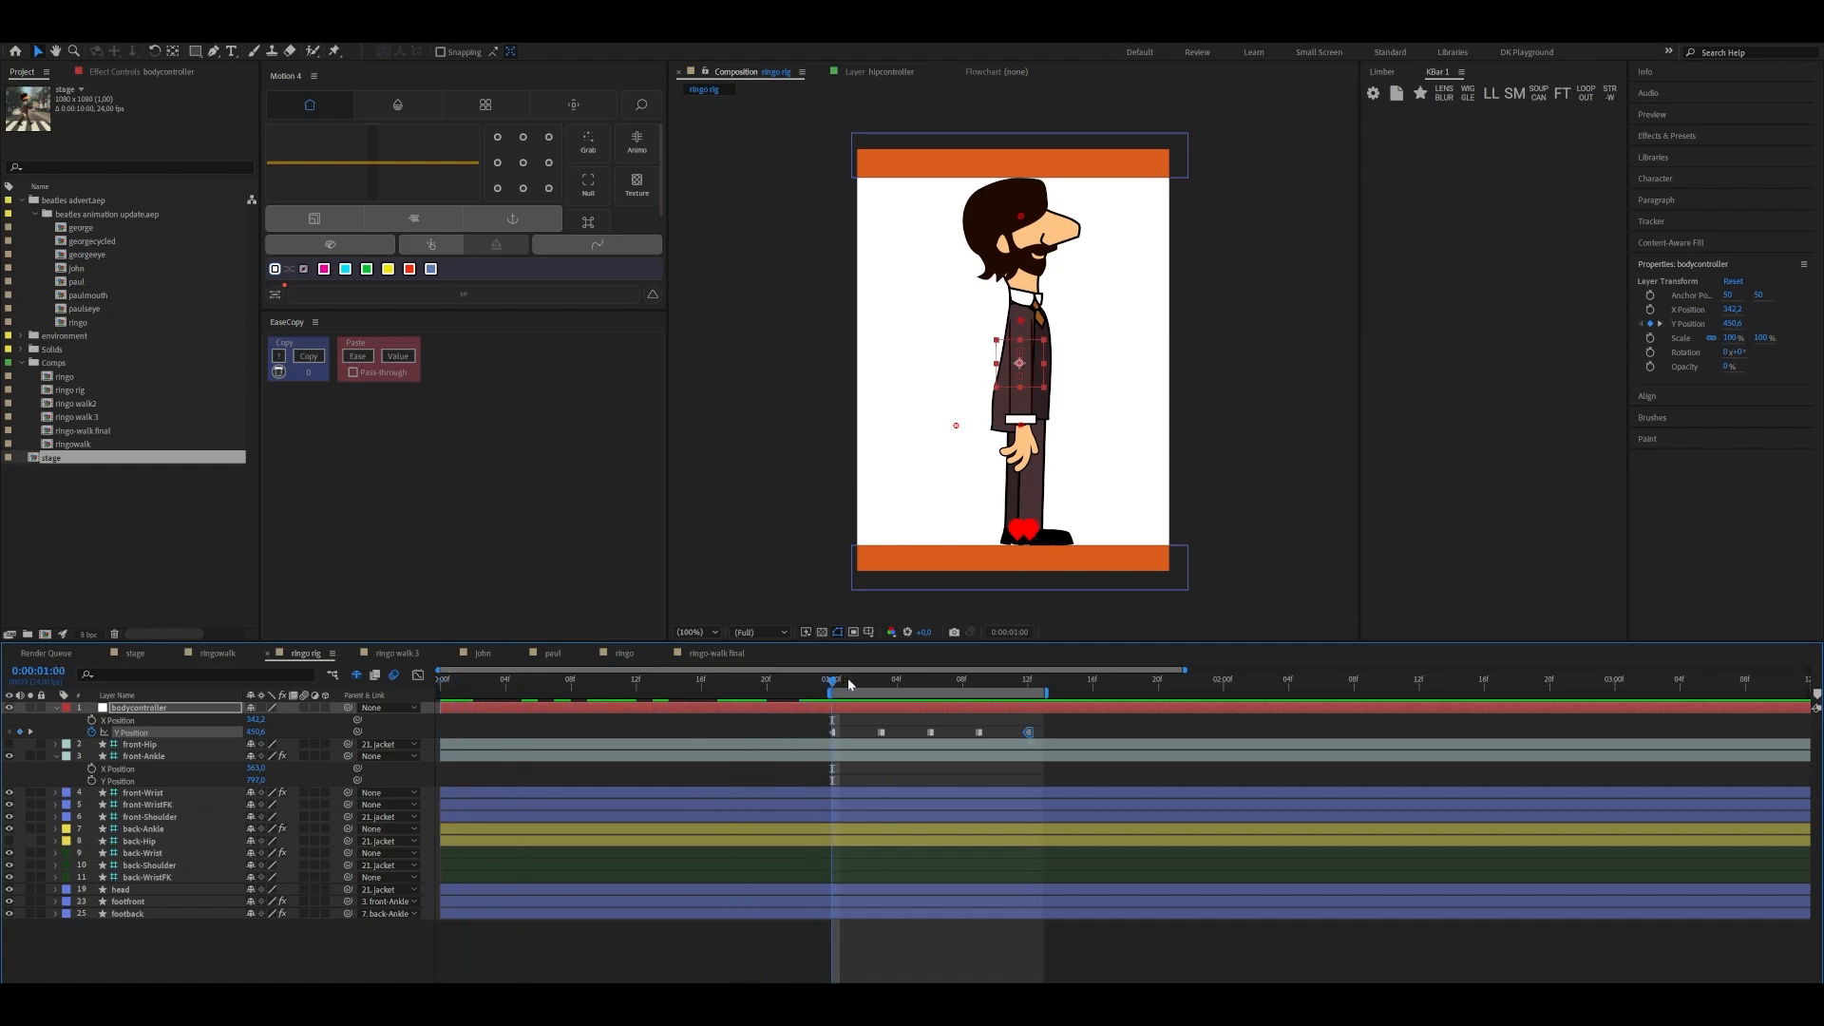
pyautogui.moveTo(847, 677)
pyautogui.mouseDown()
pyautogui.moveTo(935, 692)
pyautogui.moveTo(789, 715)
pyautogui.moveTo(817, 689)
pyautogui.moveTo(1028, 707)
pyautogui.moveTo(988, 693)
pyautogui.moveTo(813, 715)
pyautogui.moveTo(984, 721)
pyautogui.moveTo(832, 729)
pyautogui.mouseUp()
pyautogui.press('b')
# Move the front-Ankle controller forward to an X Position of about 468 at 0:00:01:00 and keyframe its X and Y Position
pyautogui.click(1026, 532)
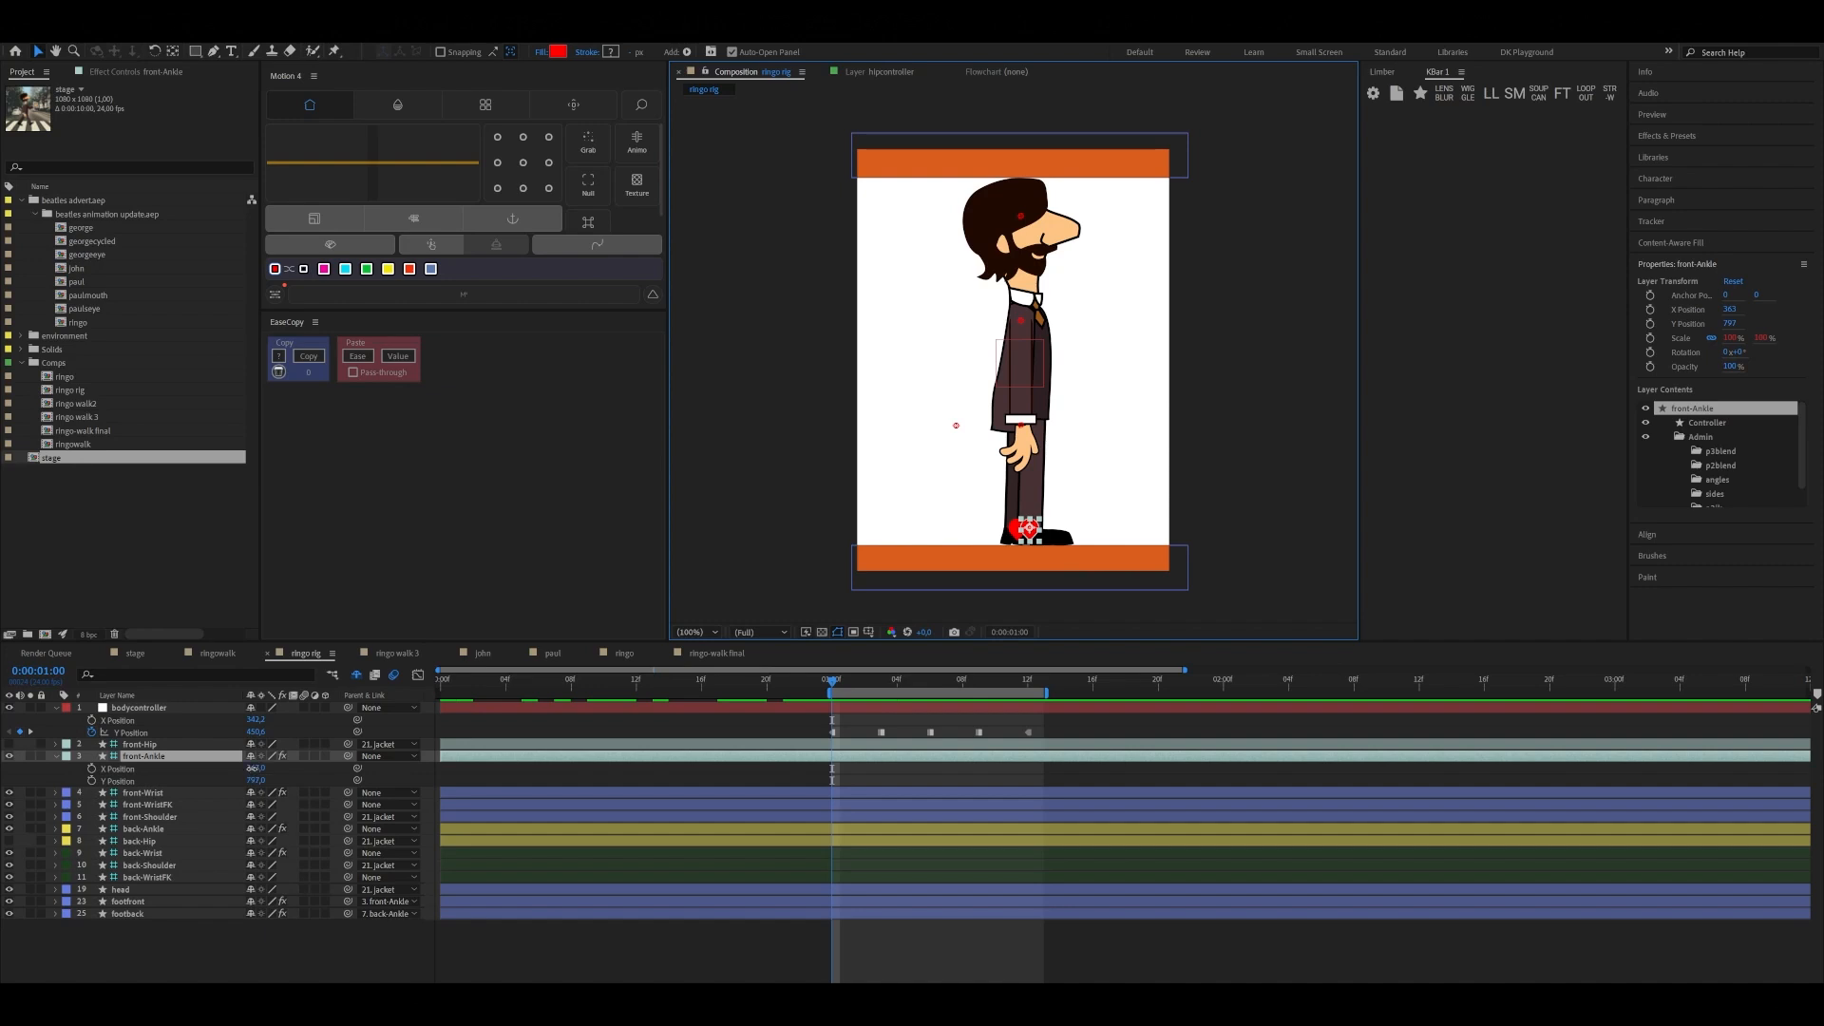
pyautogui.moveTo(255, 768); pyautogui.dragTo(320, 766)
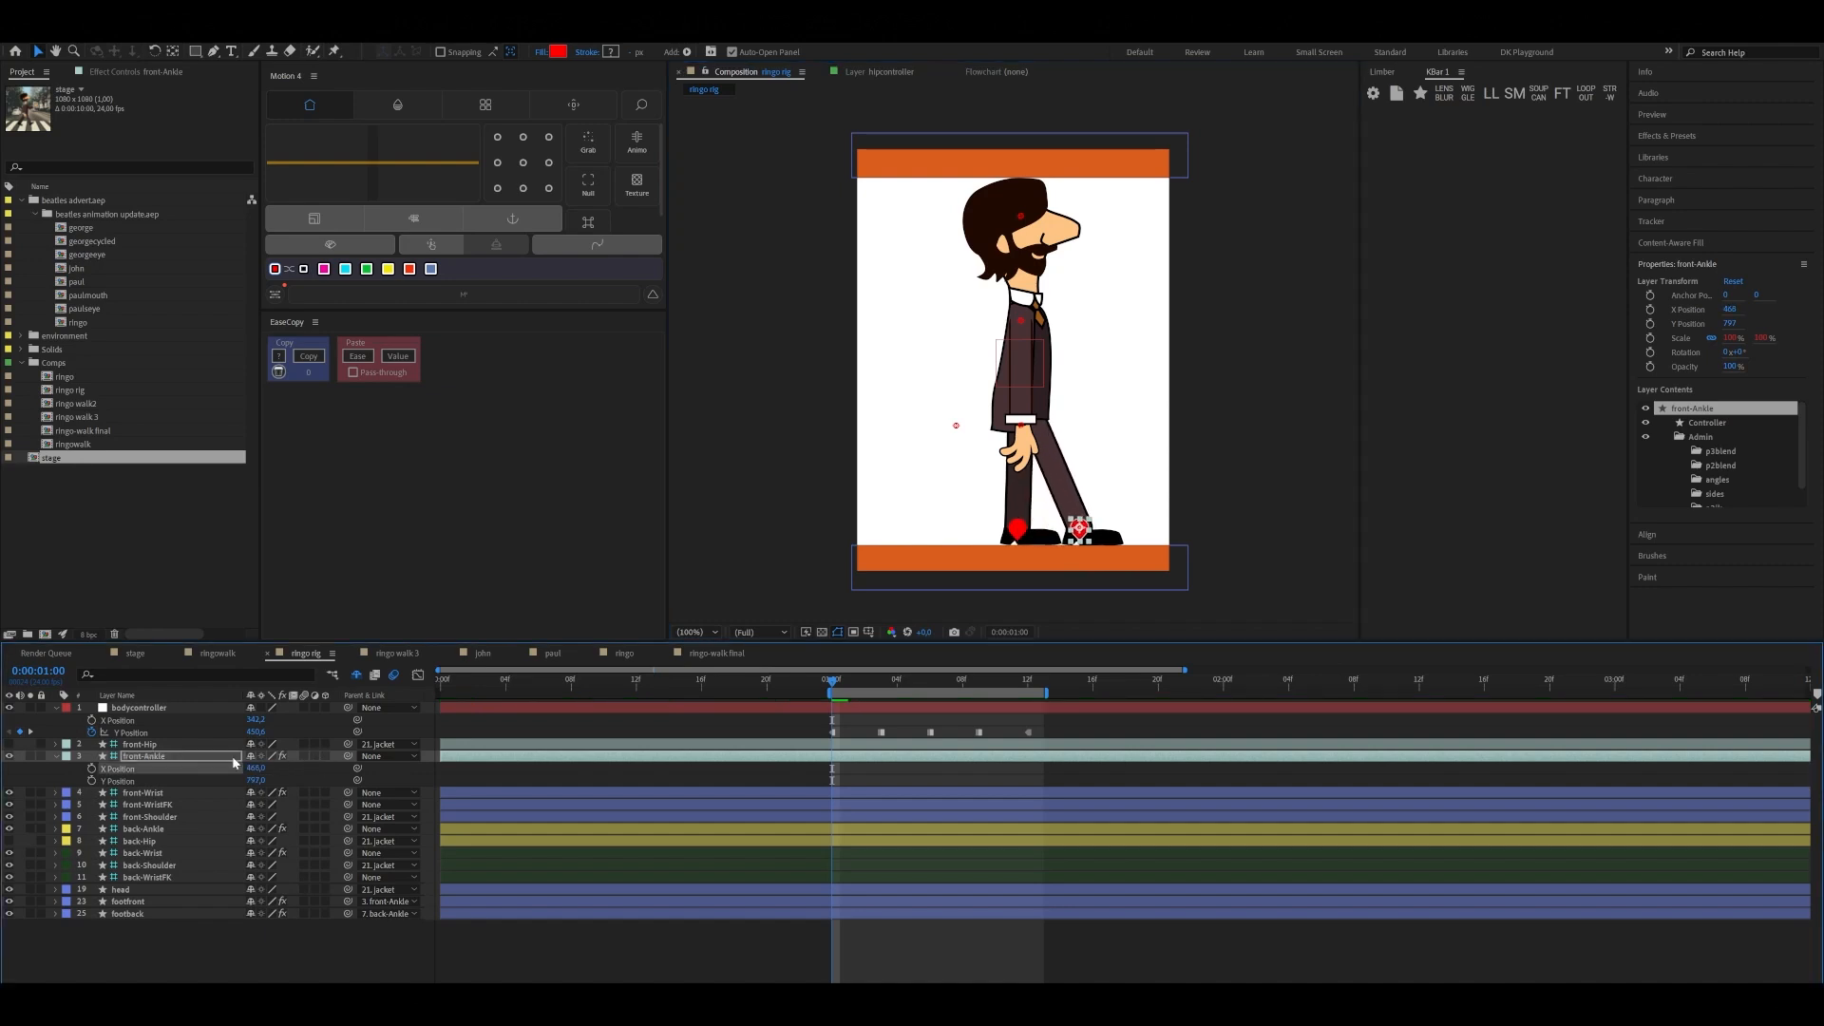
pyautogui.click(91, 780)
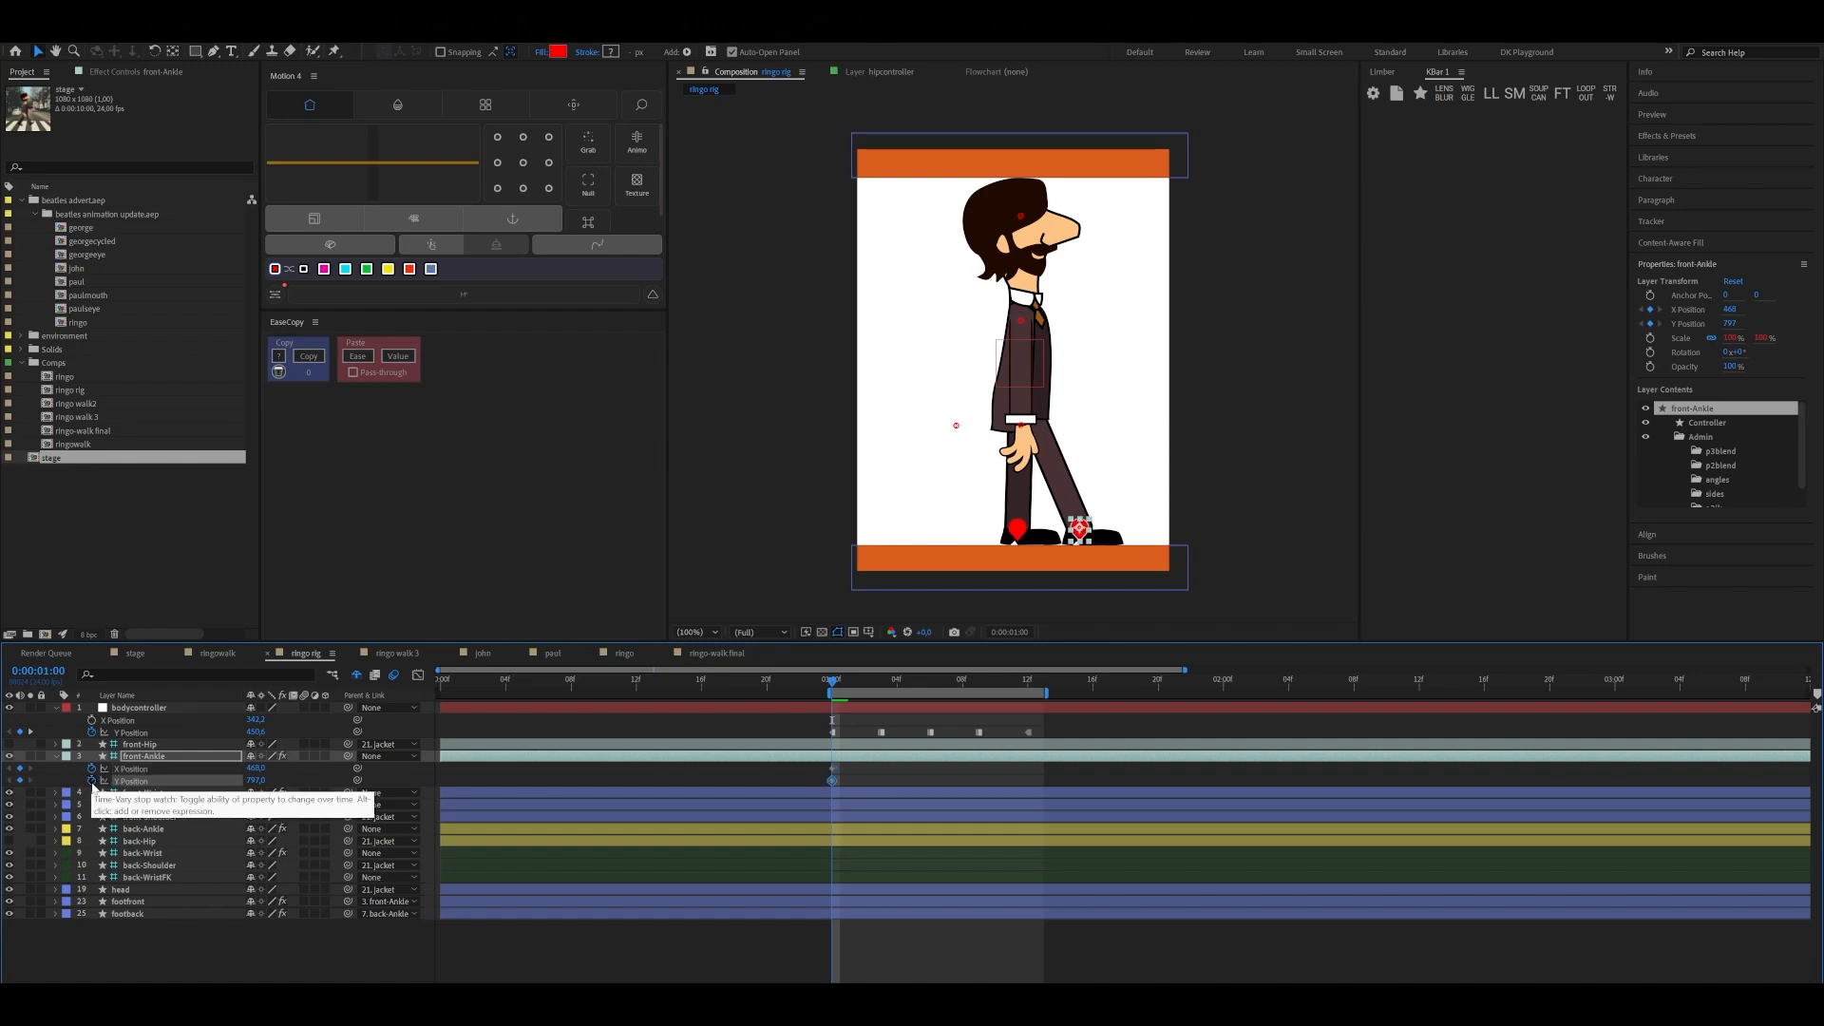
# Keyframe front-Ankle's Rotation at 0:00:01:00 and turn its X Position, Y Position and Rotation keyframes into hold keyframes
pyautogui.click(141, 760)
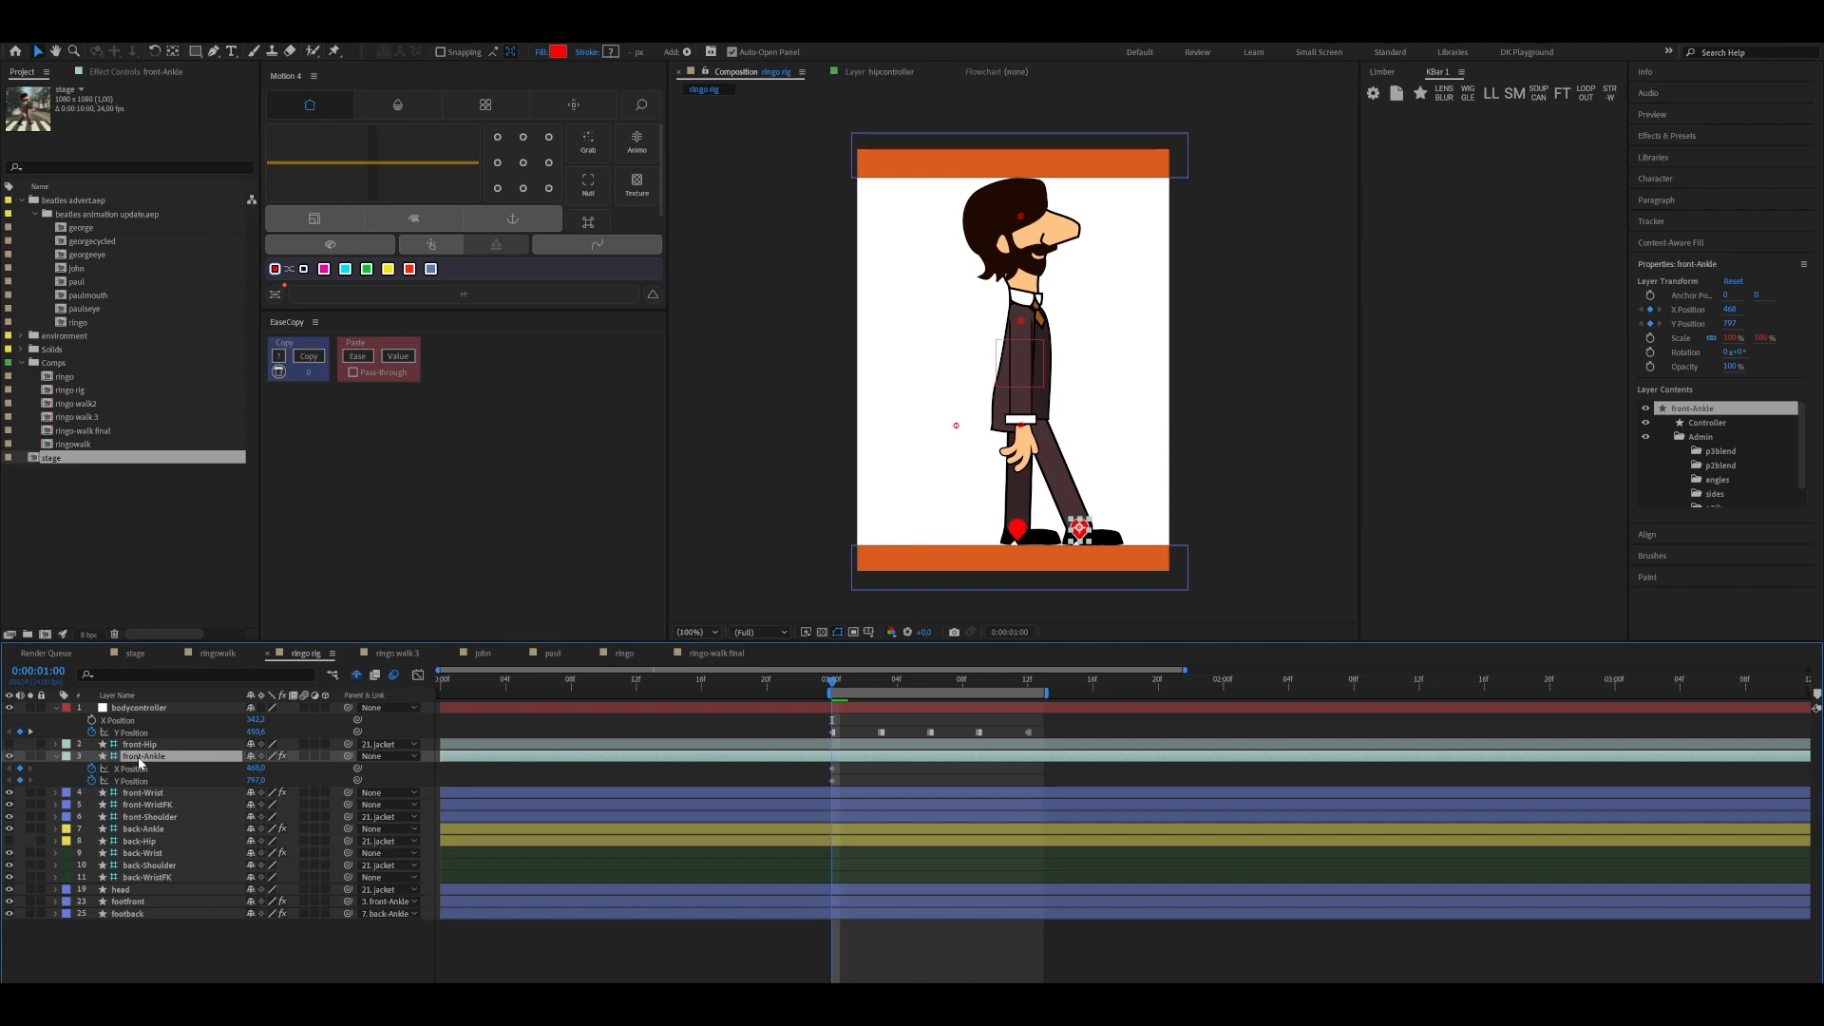
pyautogui.press('r')
pyautogui.hotkey('alt', 'shift', 'r')
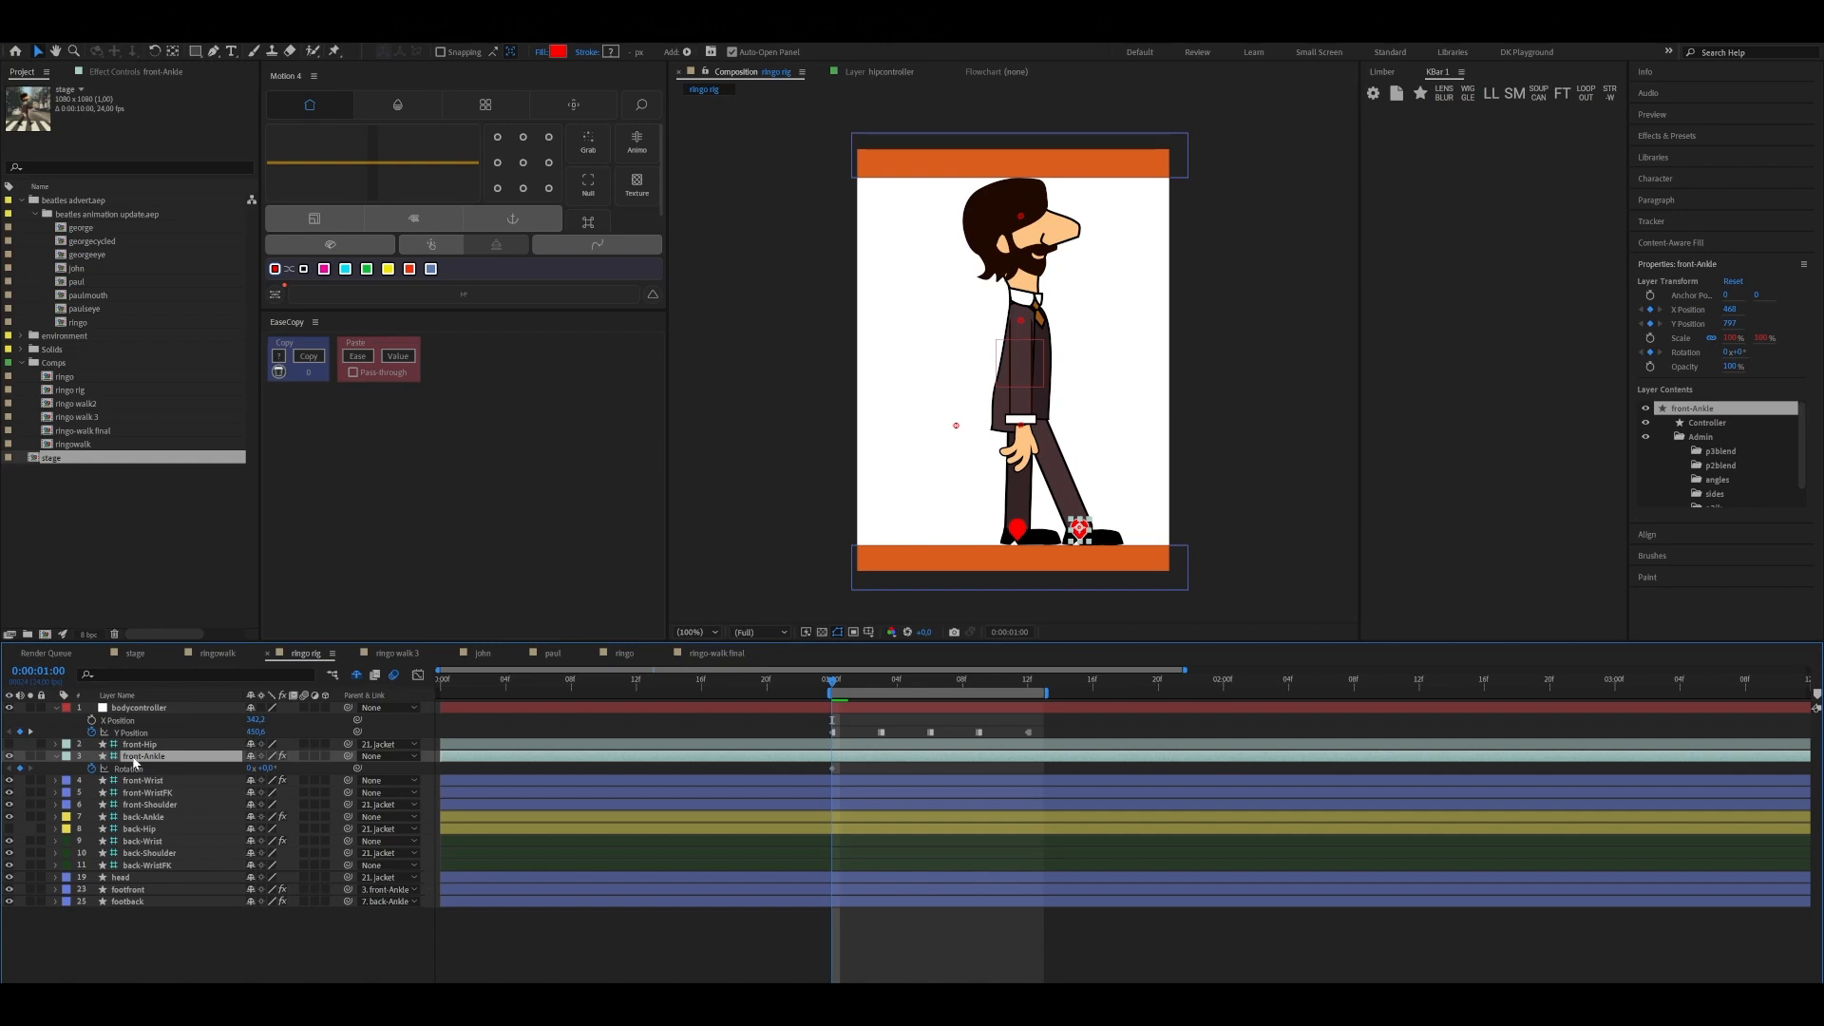
pyautogui.hotkey('shift', 'p')
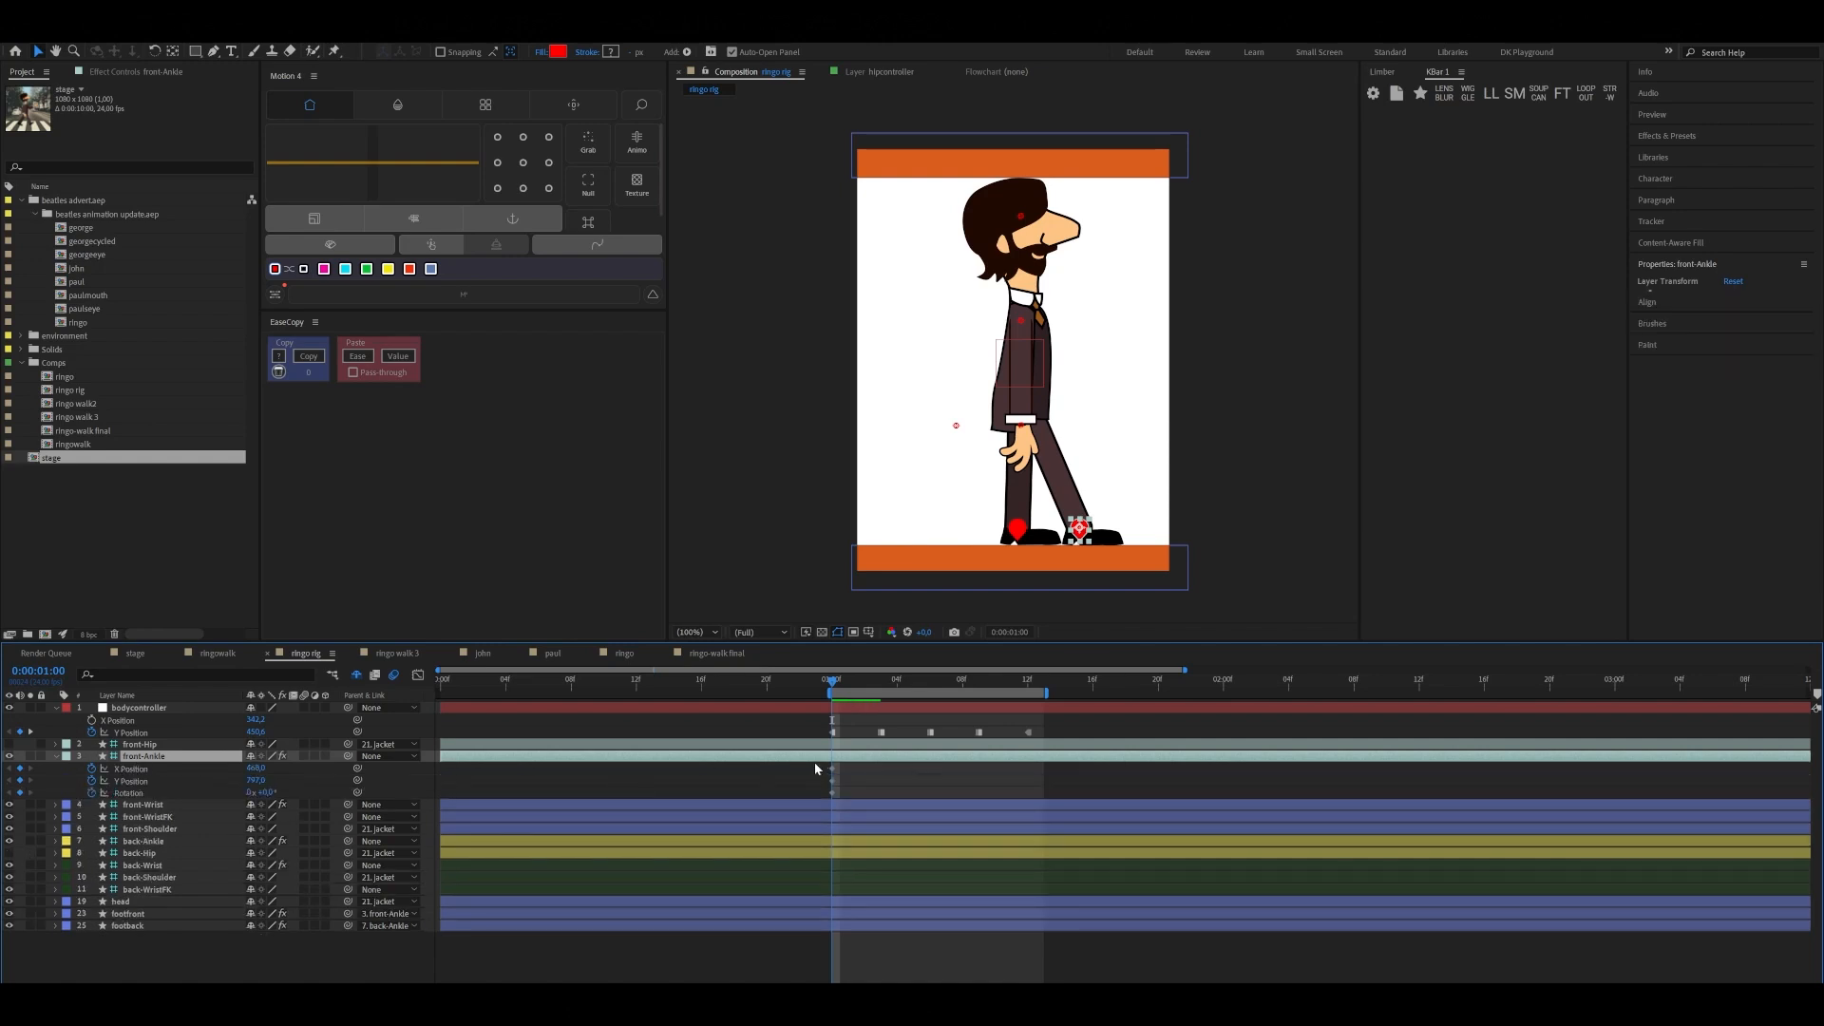
pyautogui.moveTo(814, 762); pyautogui.dragTo(842, 788)
pyautogui.rightClick(832, 781)
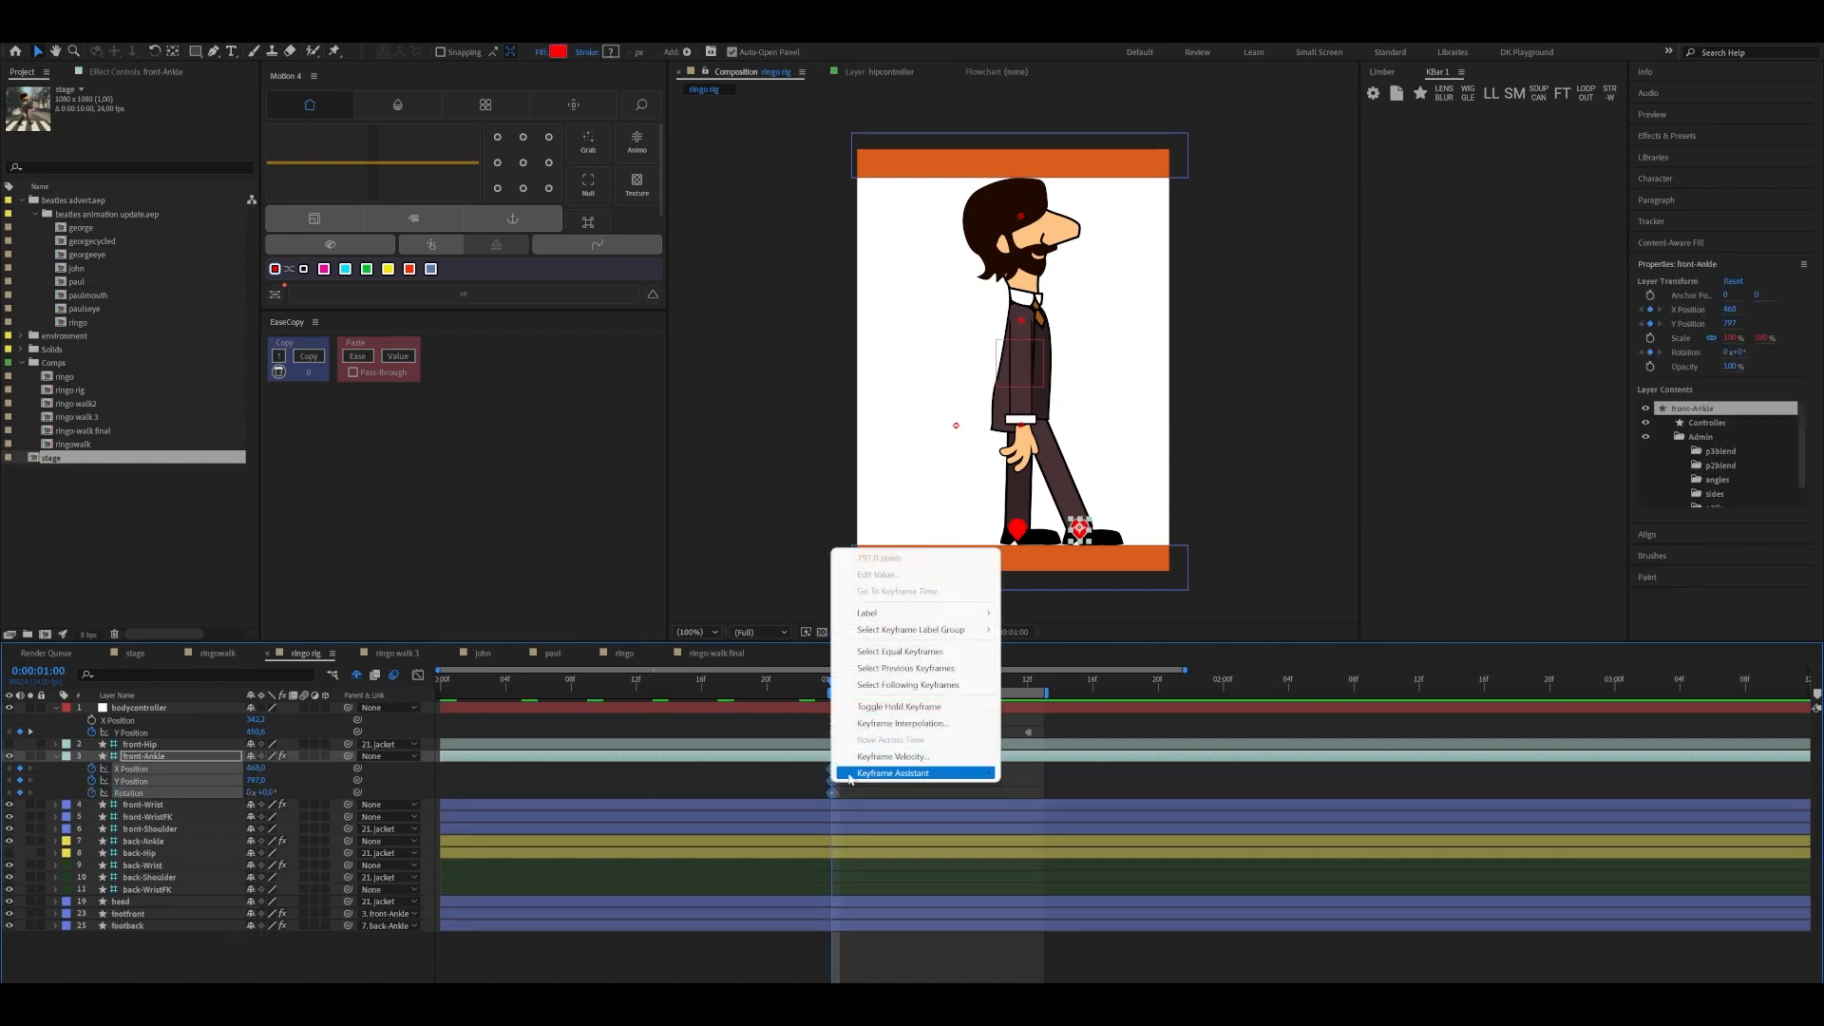
pyautogui.click(893, 707)
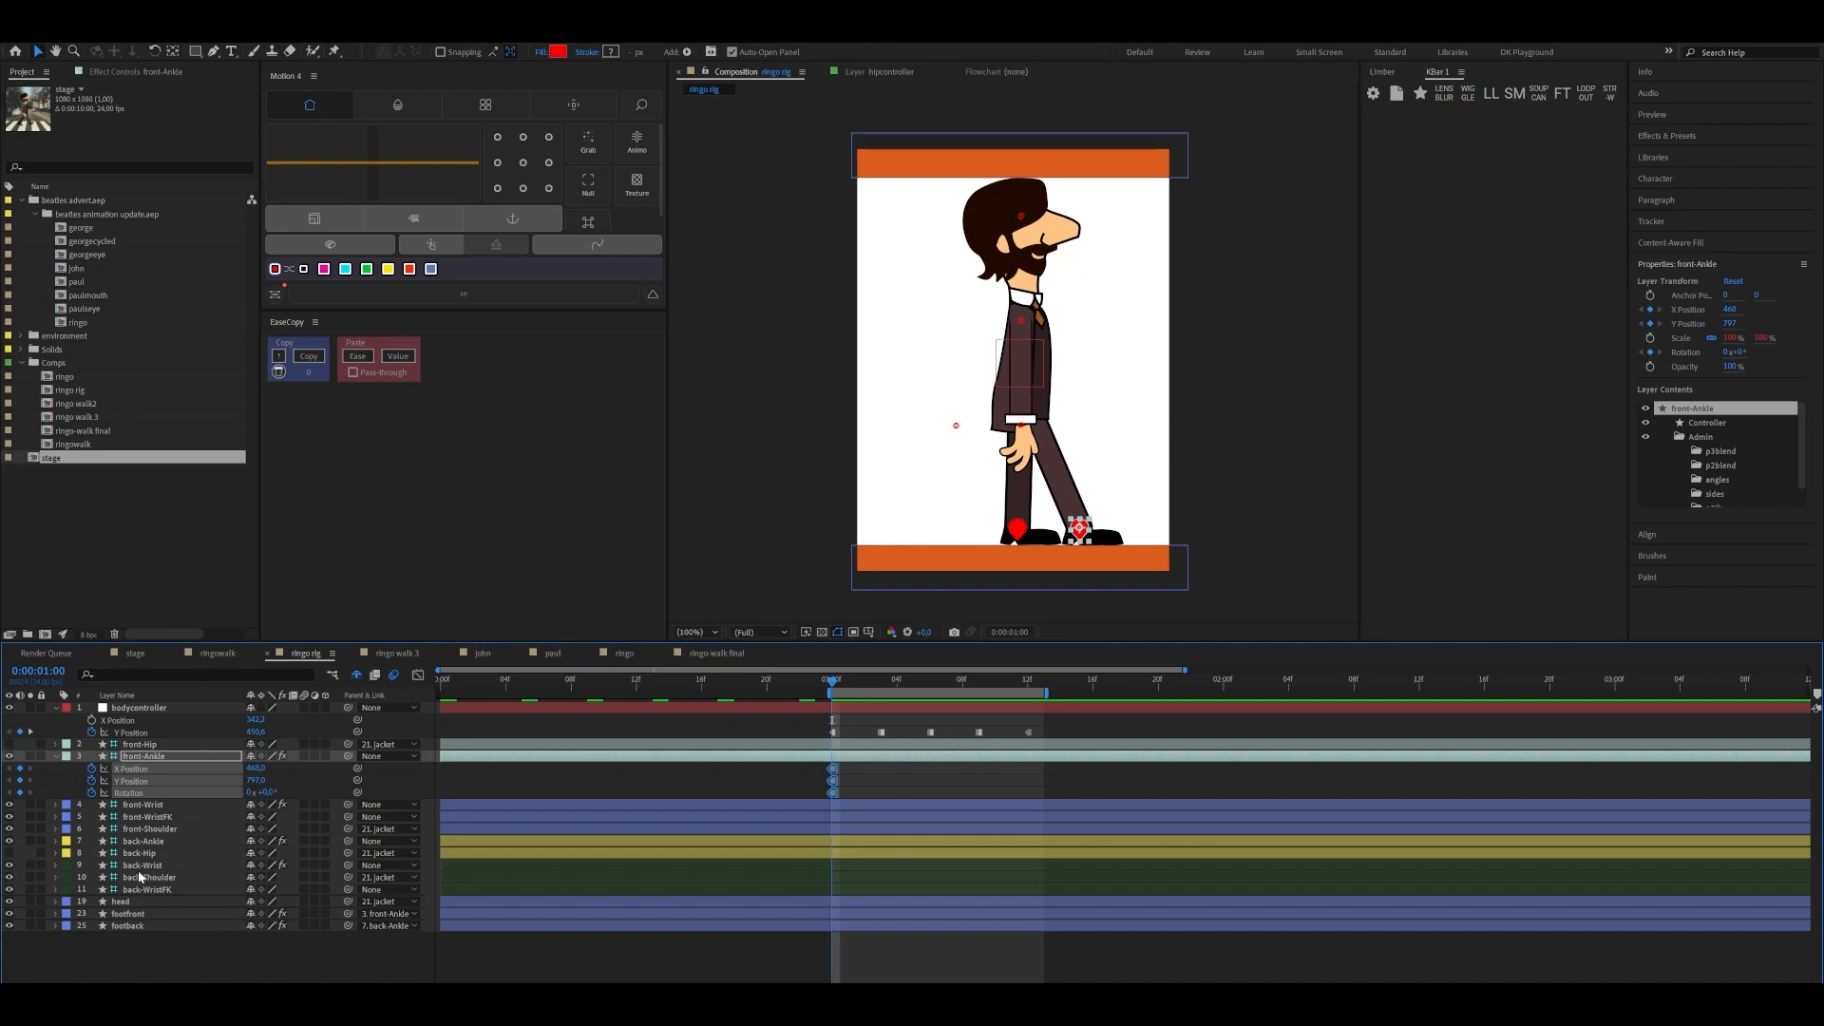
# Keyframe back-Ankle's X Position, Y Position and Rotation at 0:00:01:00
pyautogui.click(143, 843)
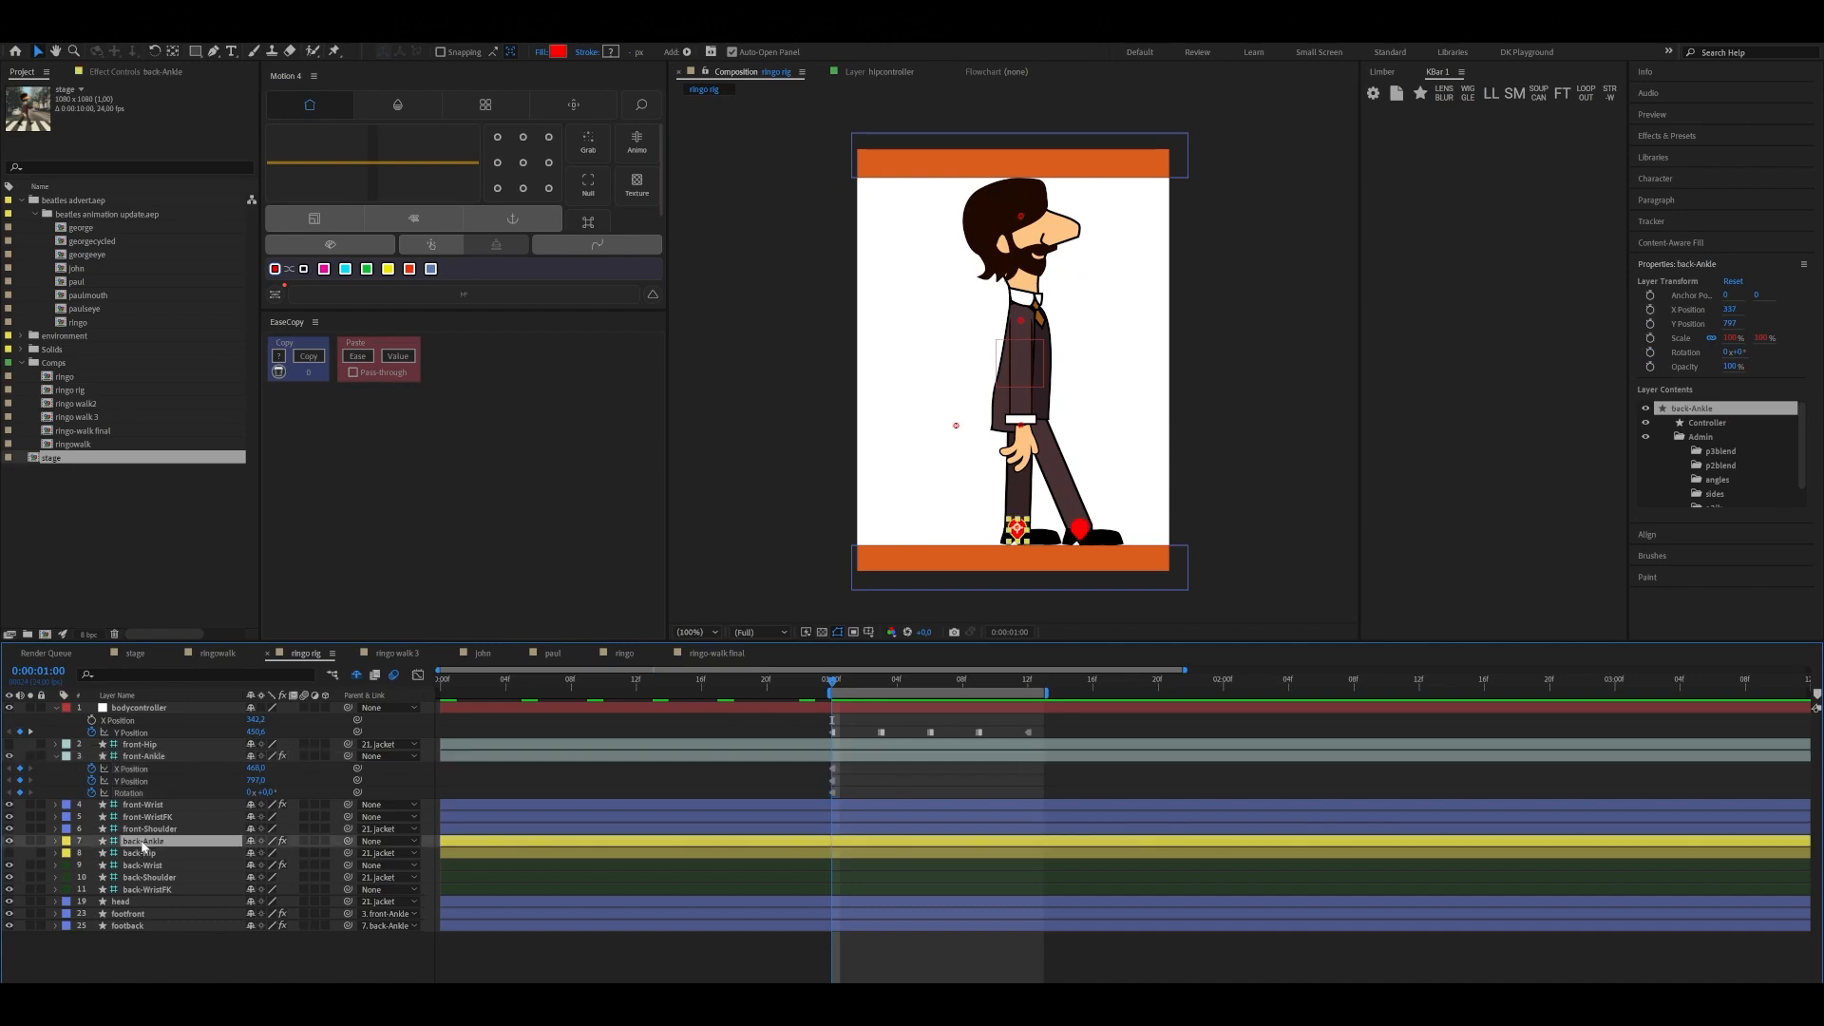
pyautogui.press('p')
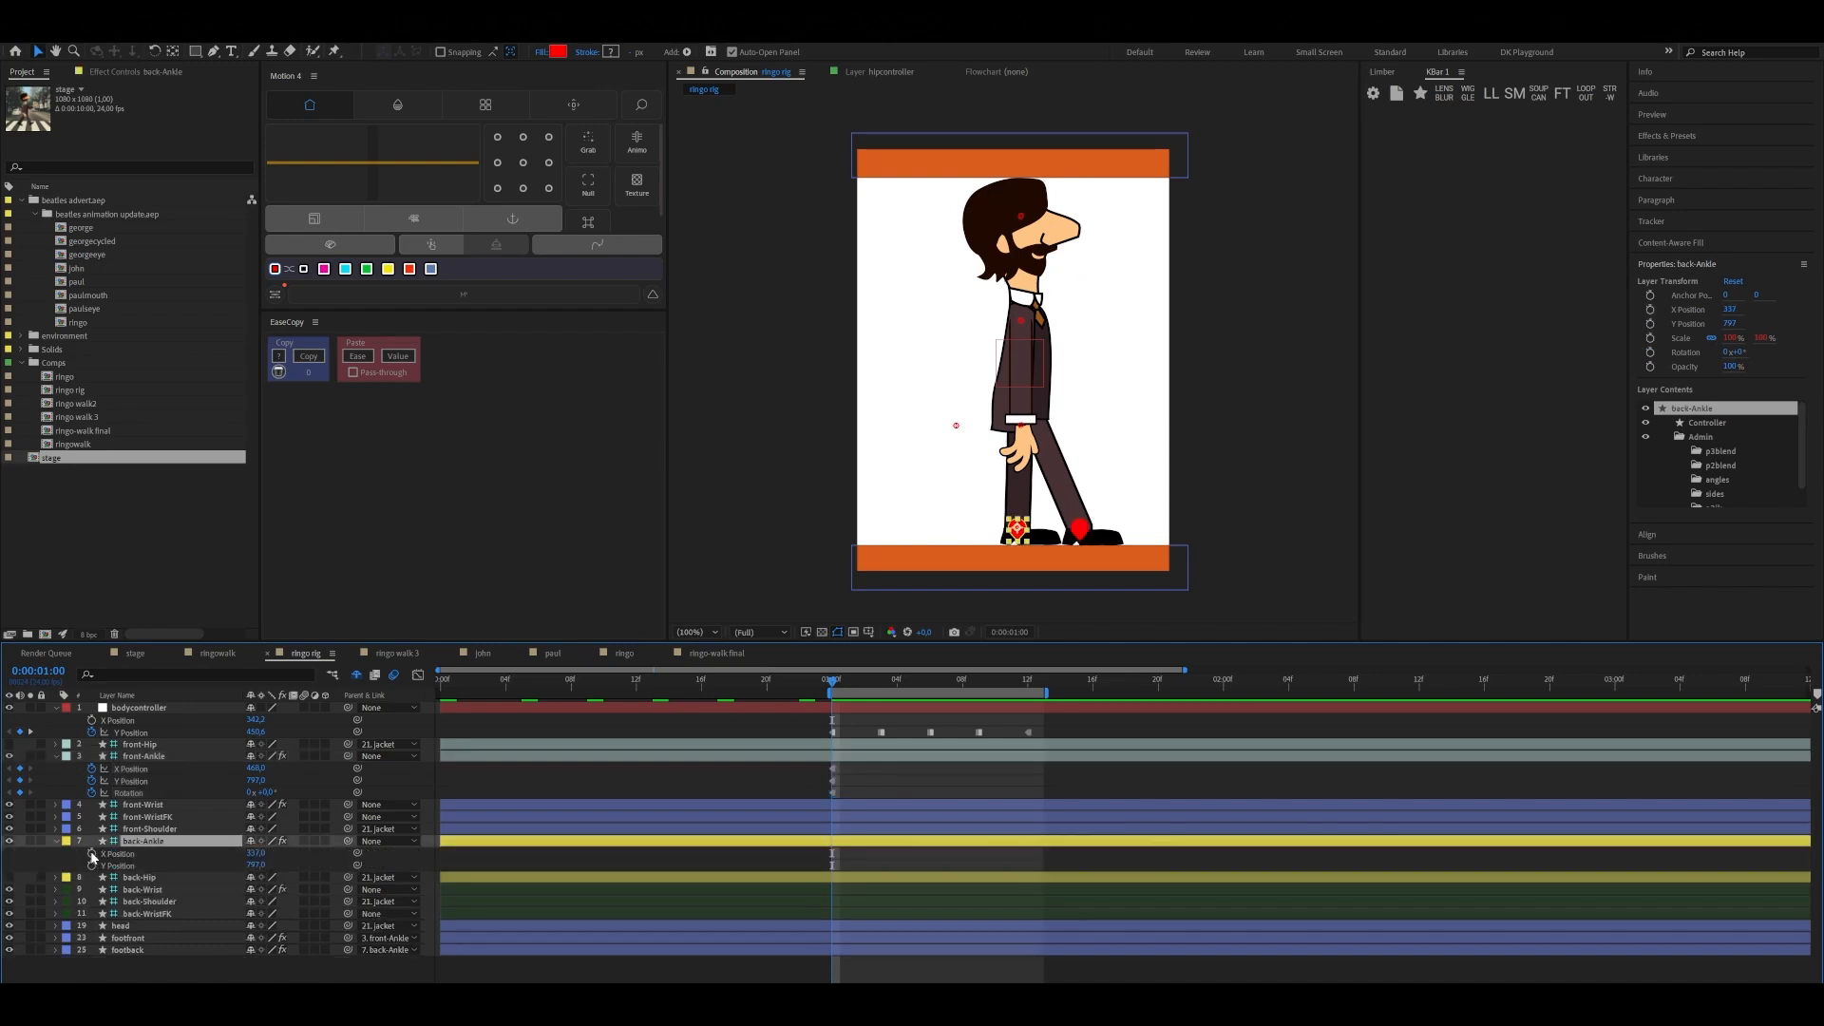
pyautogui.click(92, 854)
pyautogui.click(92, 865)
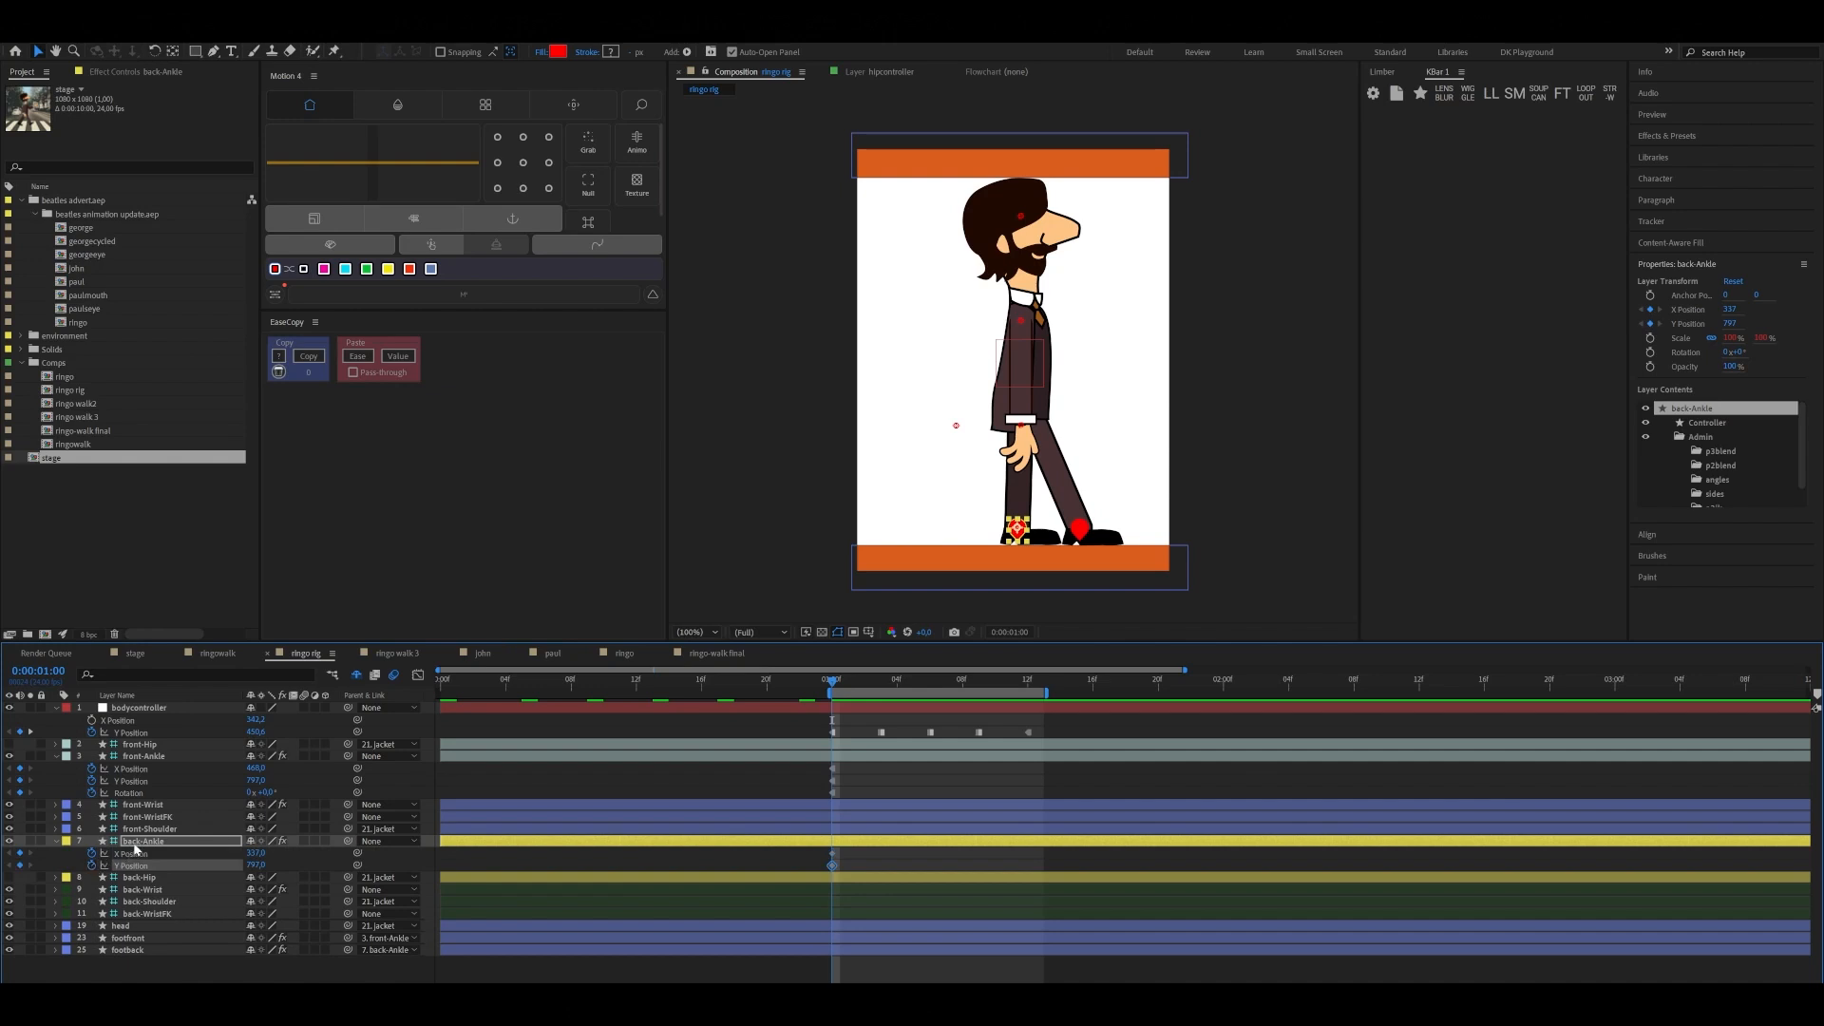
pyautogui.press('r')
pyautogui.click(93, 853)
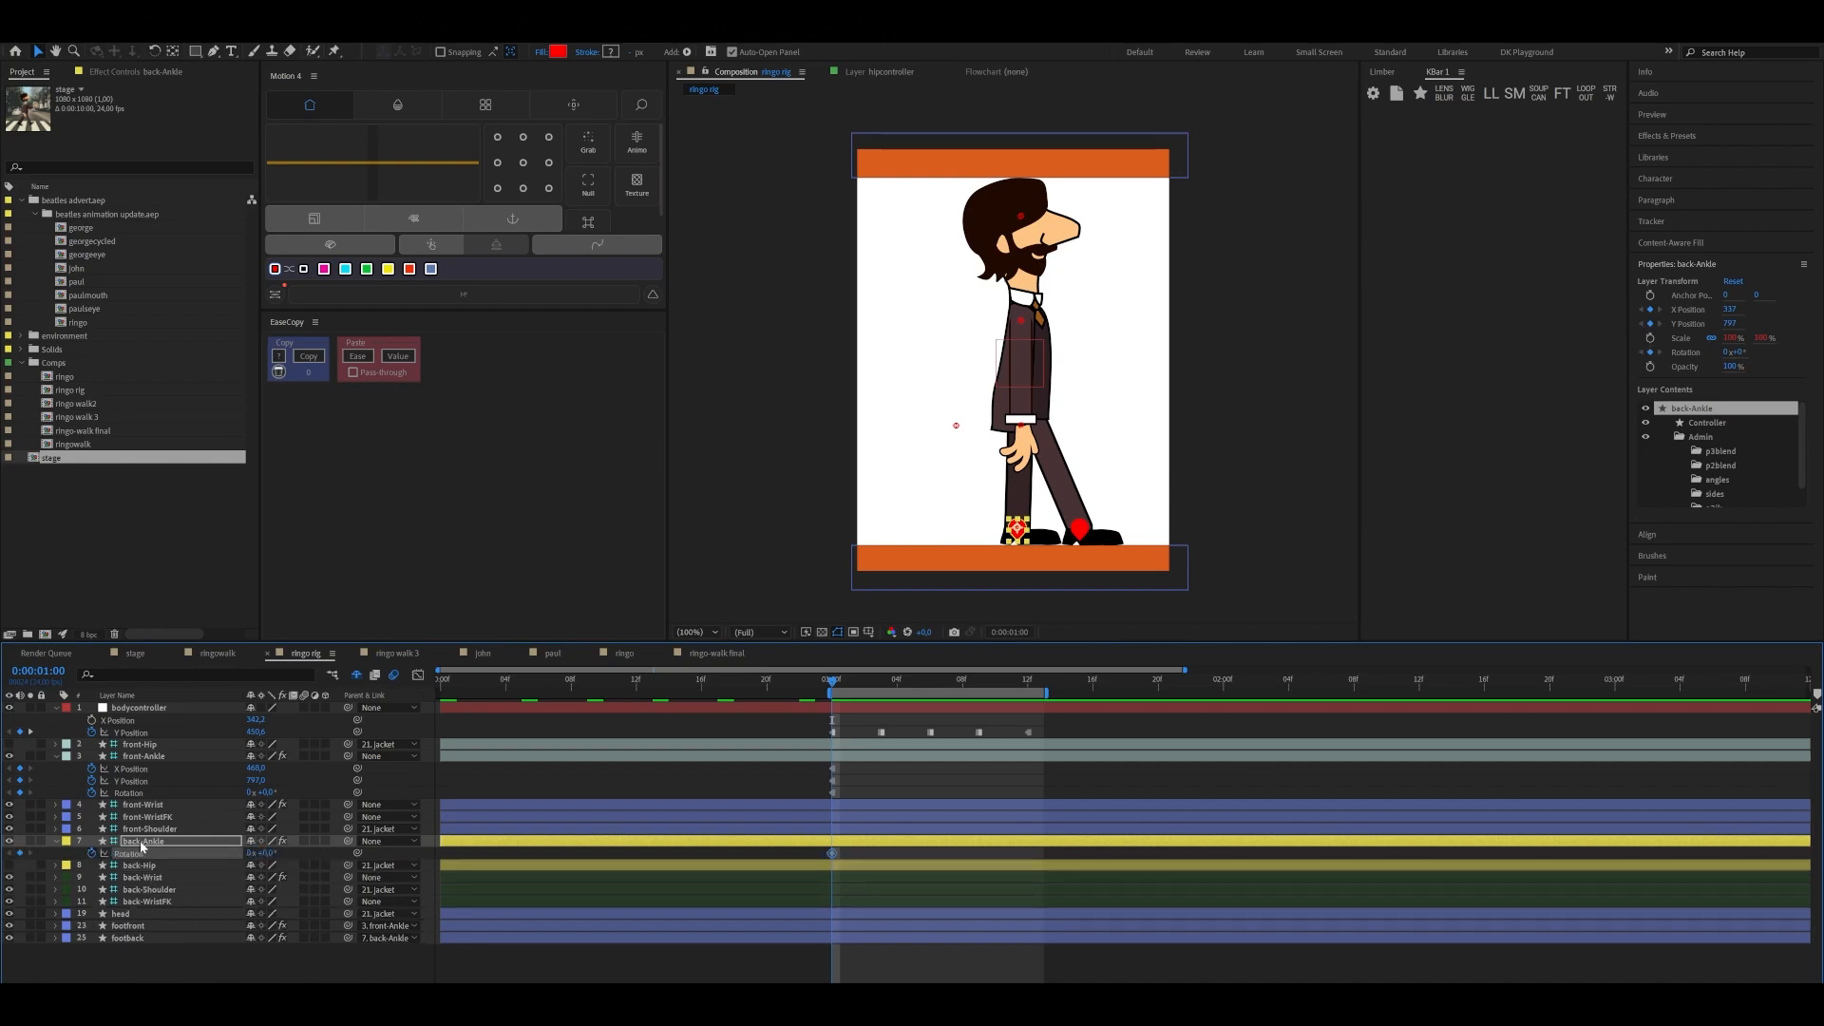
# Reveal all of back-Ankle's animated properties and convert their three keyframes at 0:00:01:00 to hold keyframes
pyautogui.press('u')
pyautogui.moveTo(818, 850); pyautogui.dragTo(845, 876)
pyautogui.rightClick(834, 865)
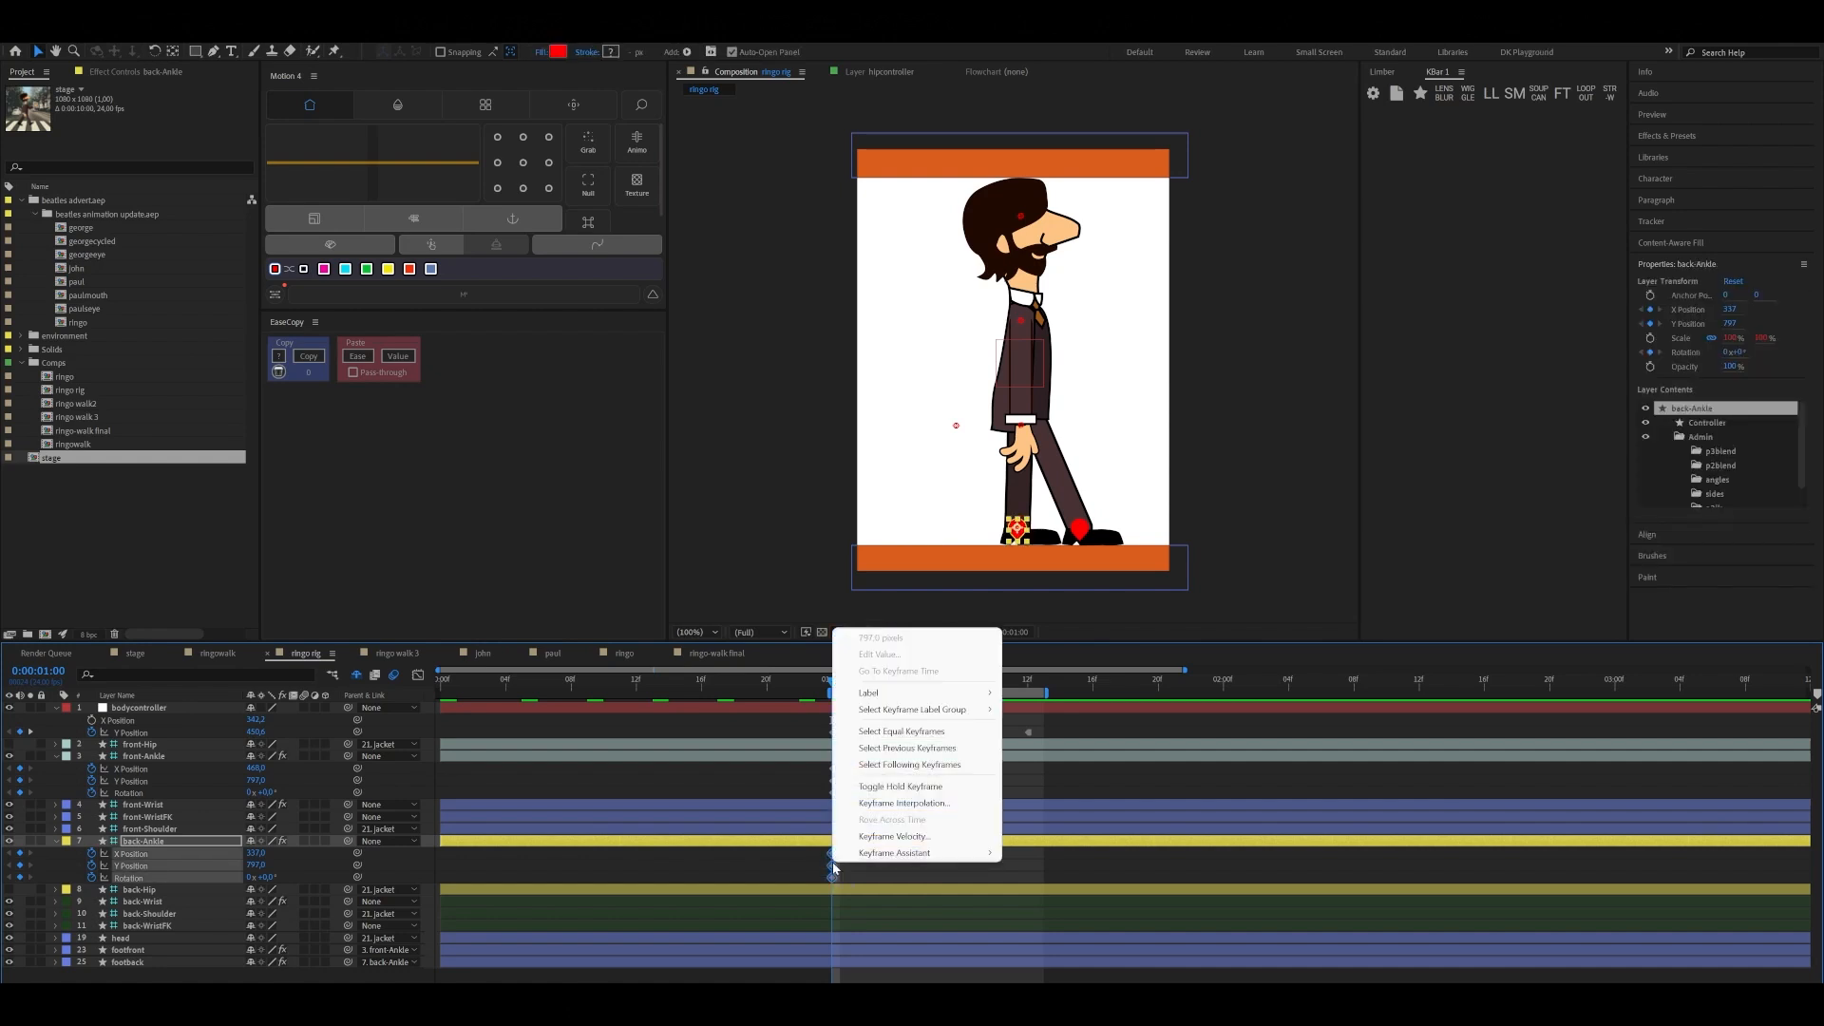
pyautogui.click(900, 786)
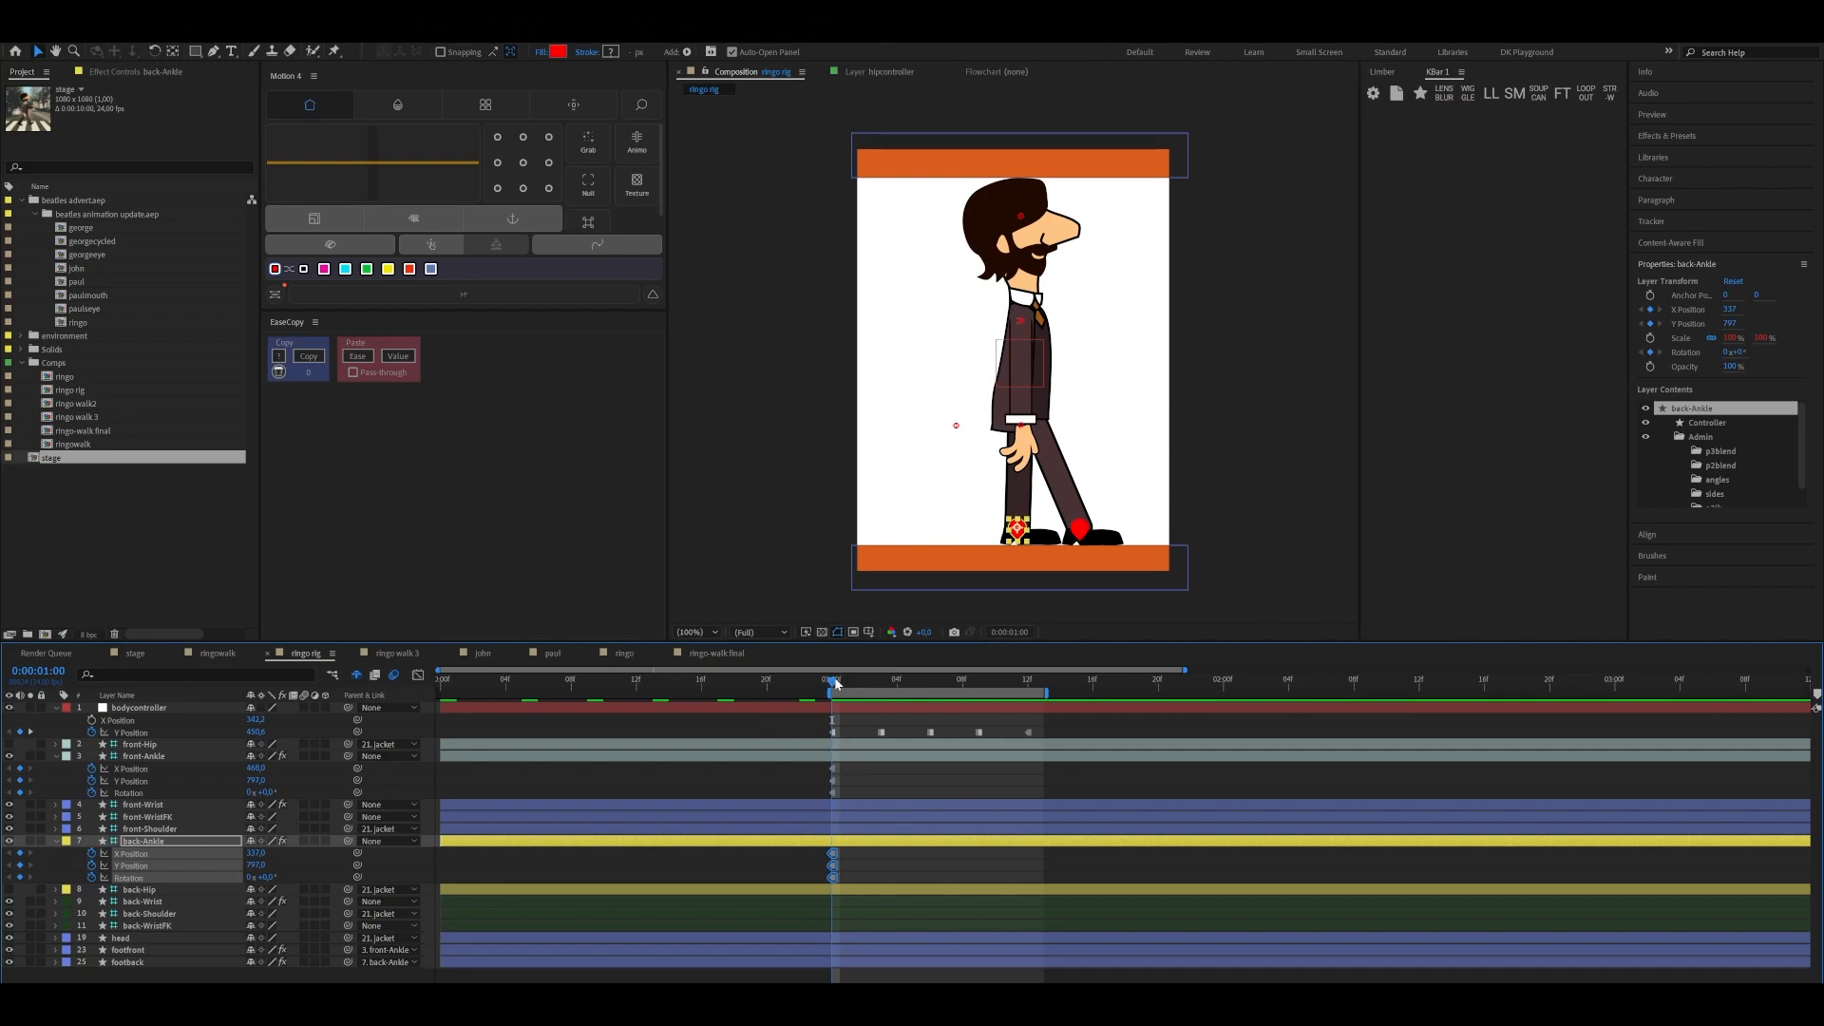
# Pose front-Ankle for the contact at 0:00:01:00, with Rotation about -25° and X Position about 479
pyautogui.moveTo(834, 682)
pyautogui.mouseDown()
pyautogui.moveTo(882, 682)
pyautogui.moveTo(834, 682)
pyautogui.moveTo(835, 705)
pyautogui.mouseUp()
pyautogui.click(1082, 530)
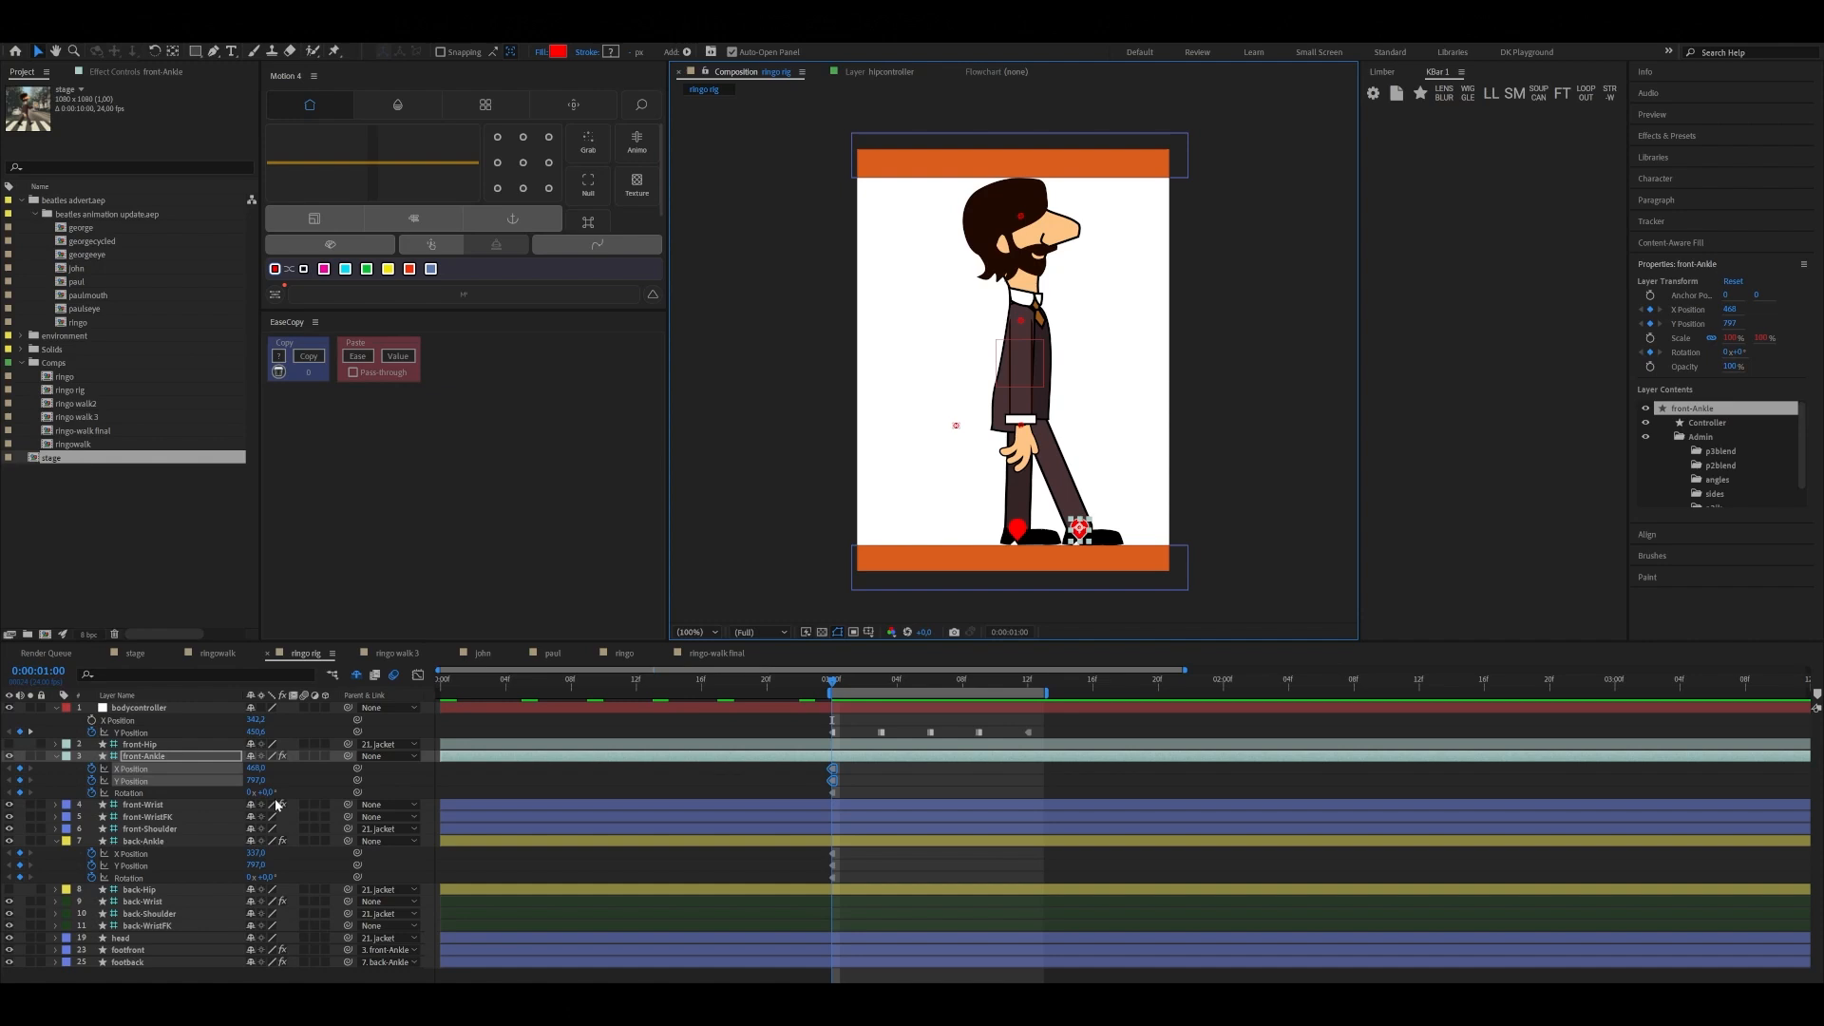
pyautogui.moveTo(263, 792)
pyautogui.mouseDown()
pyautogui.moveTo(274, 816)
pyautogui.moveTo(263, 768)
pyautogui.mouseUp()
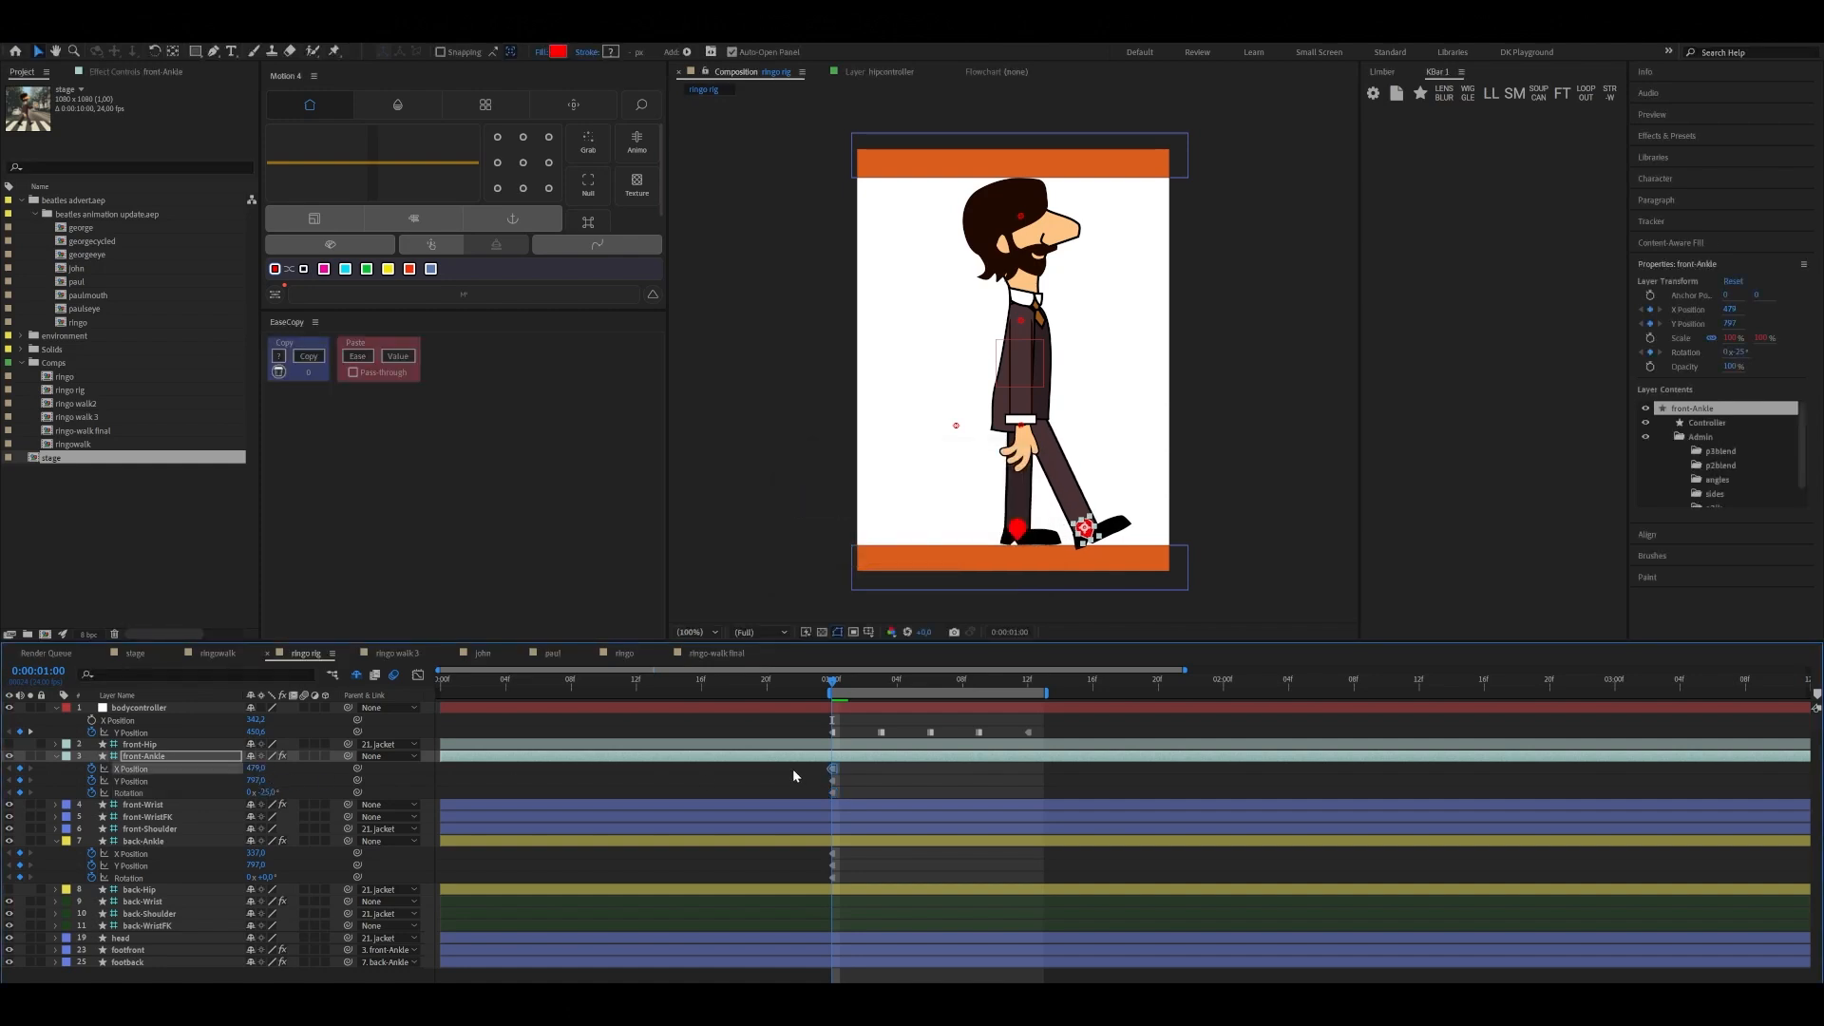
# Pose back-Ankle behind the body at 0:00:01:00, with X Position about 234, Y Position slightly raised and the heel rotated up
pyautogui.click(167, 855)
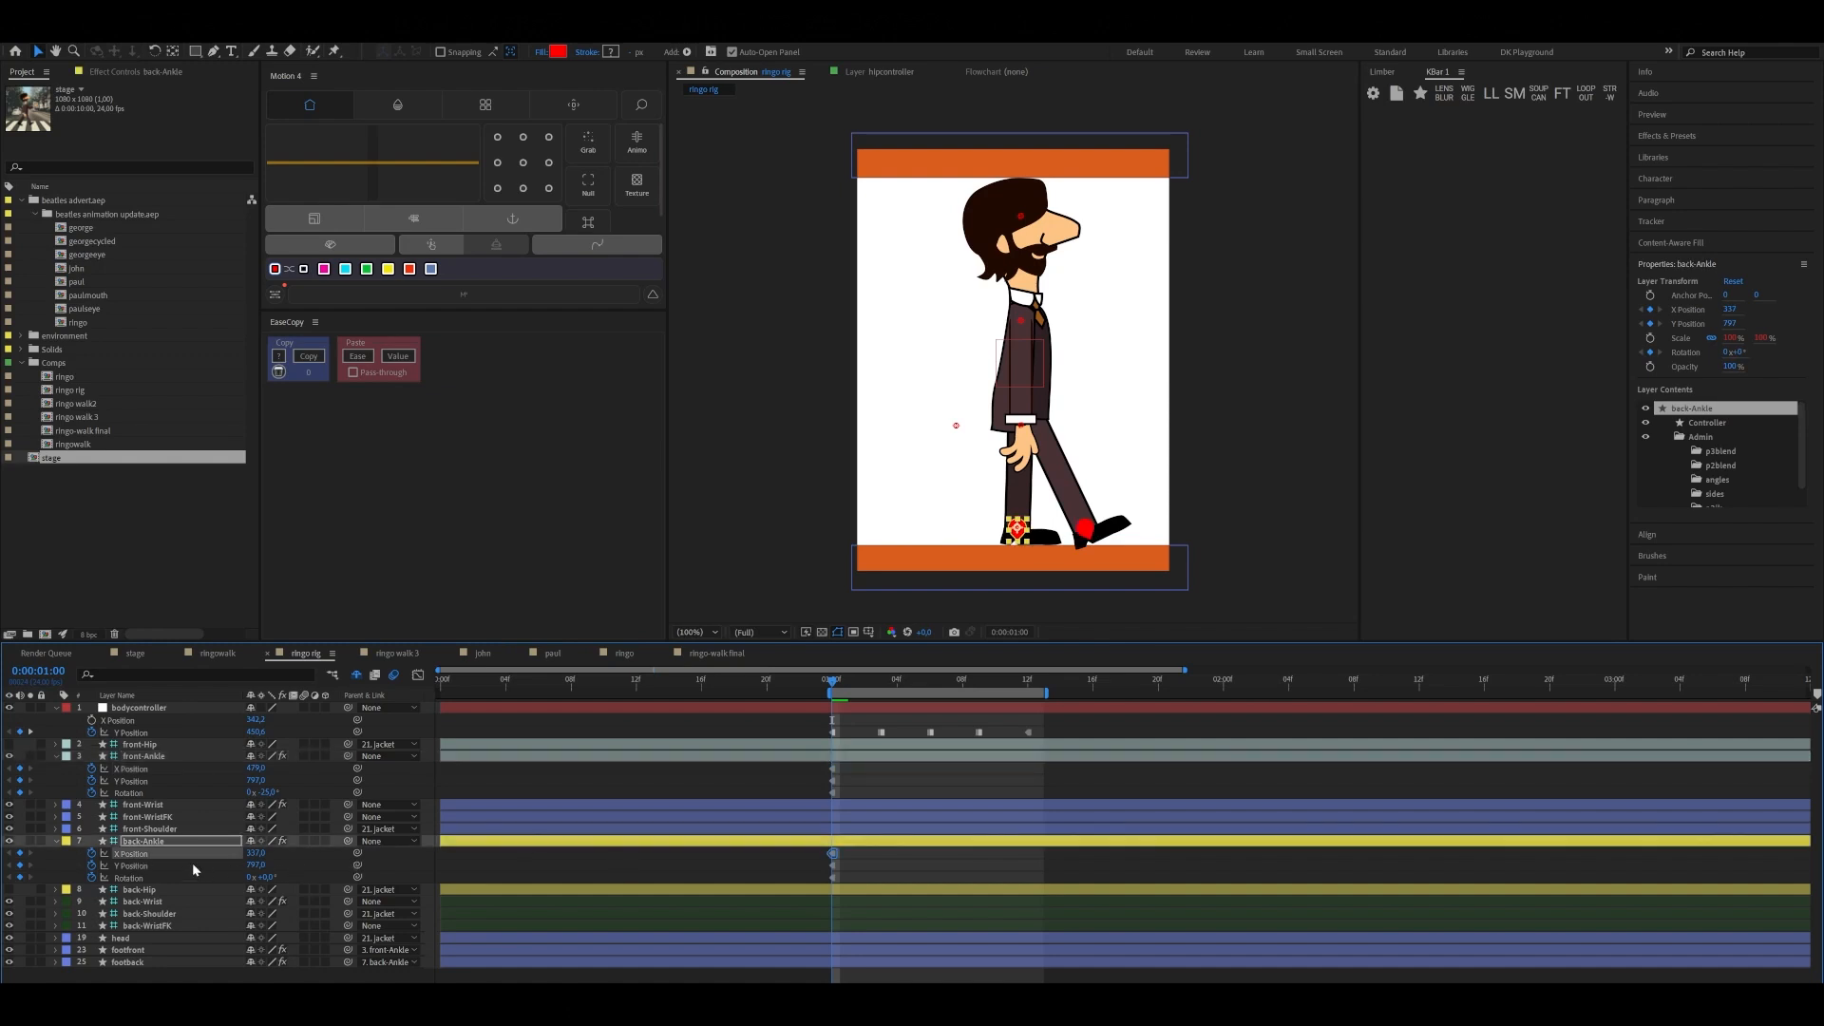
pyautogui.moveTo(256, 854)
pyautogui.mouseDown()
pyautogui.moveTo(178, 851)
pyautogui.moveTo(274, 876)
pyautogui.mouseUp()
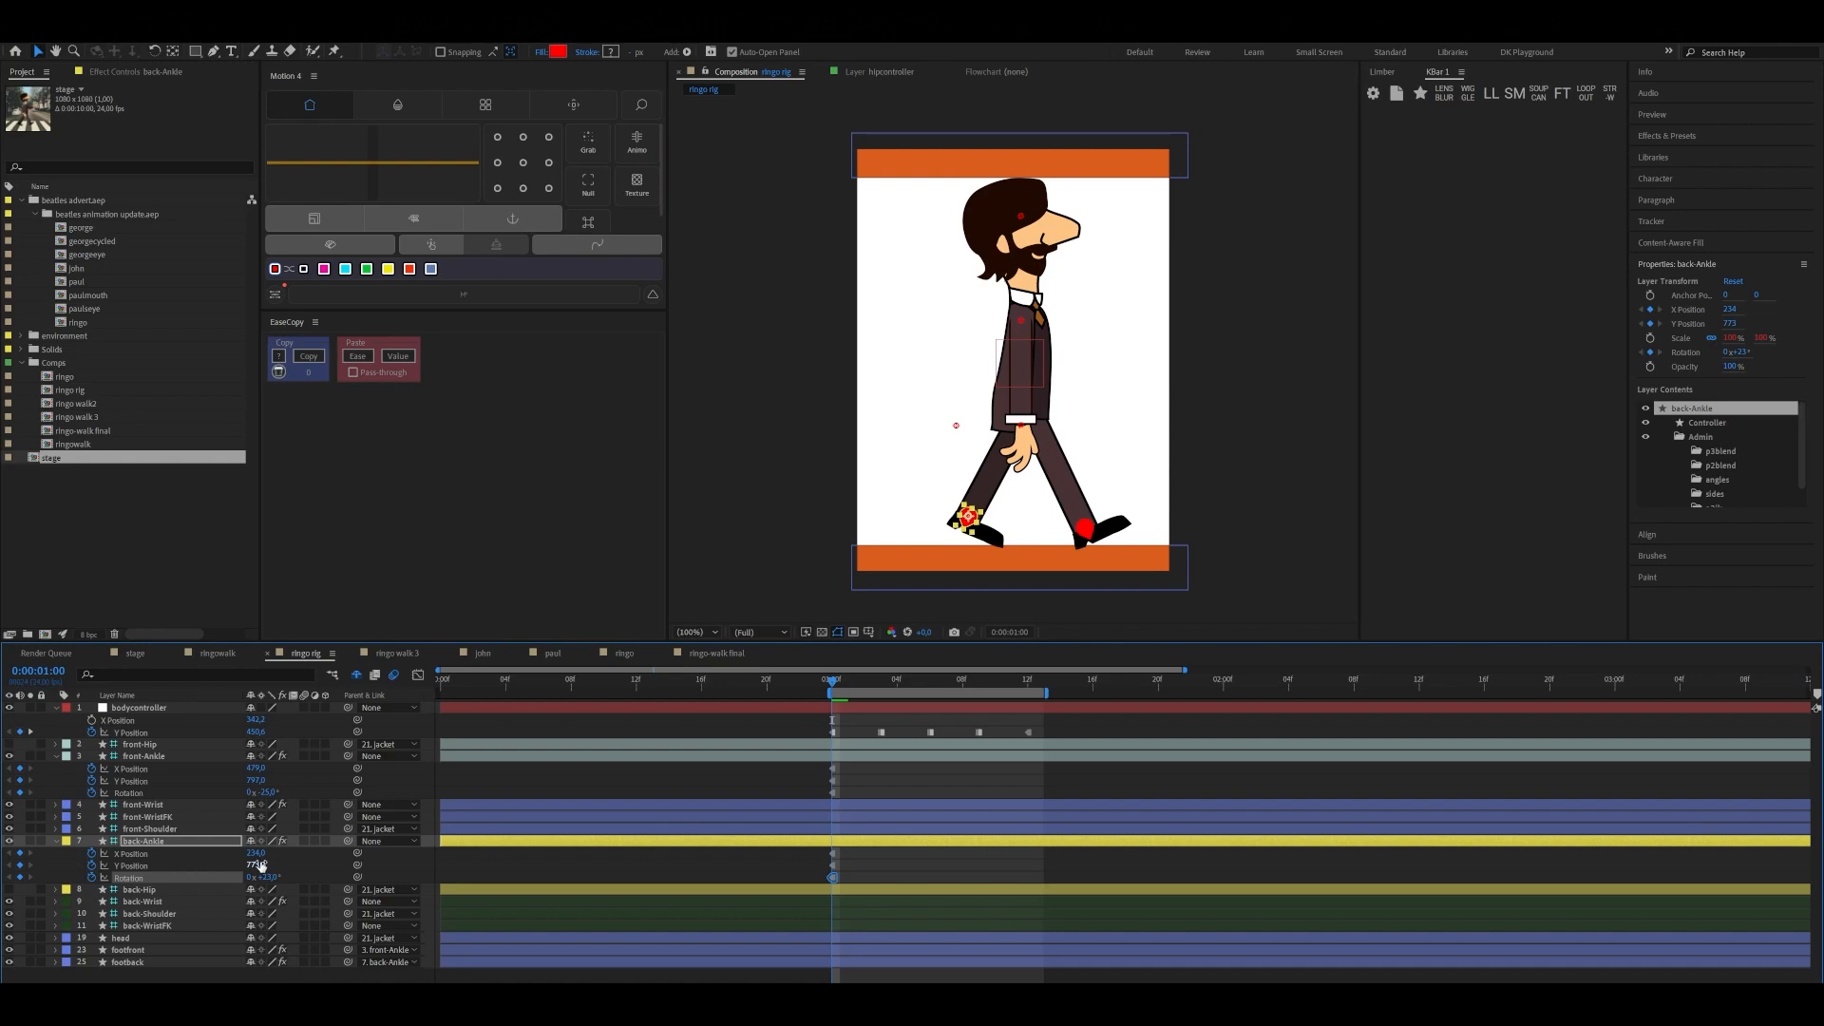
pyautogui.moveTo(256, 865); pyautogui.dragTo(263, 865)
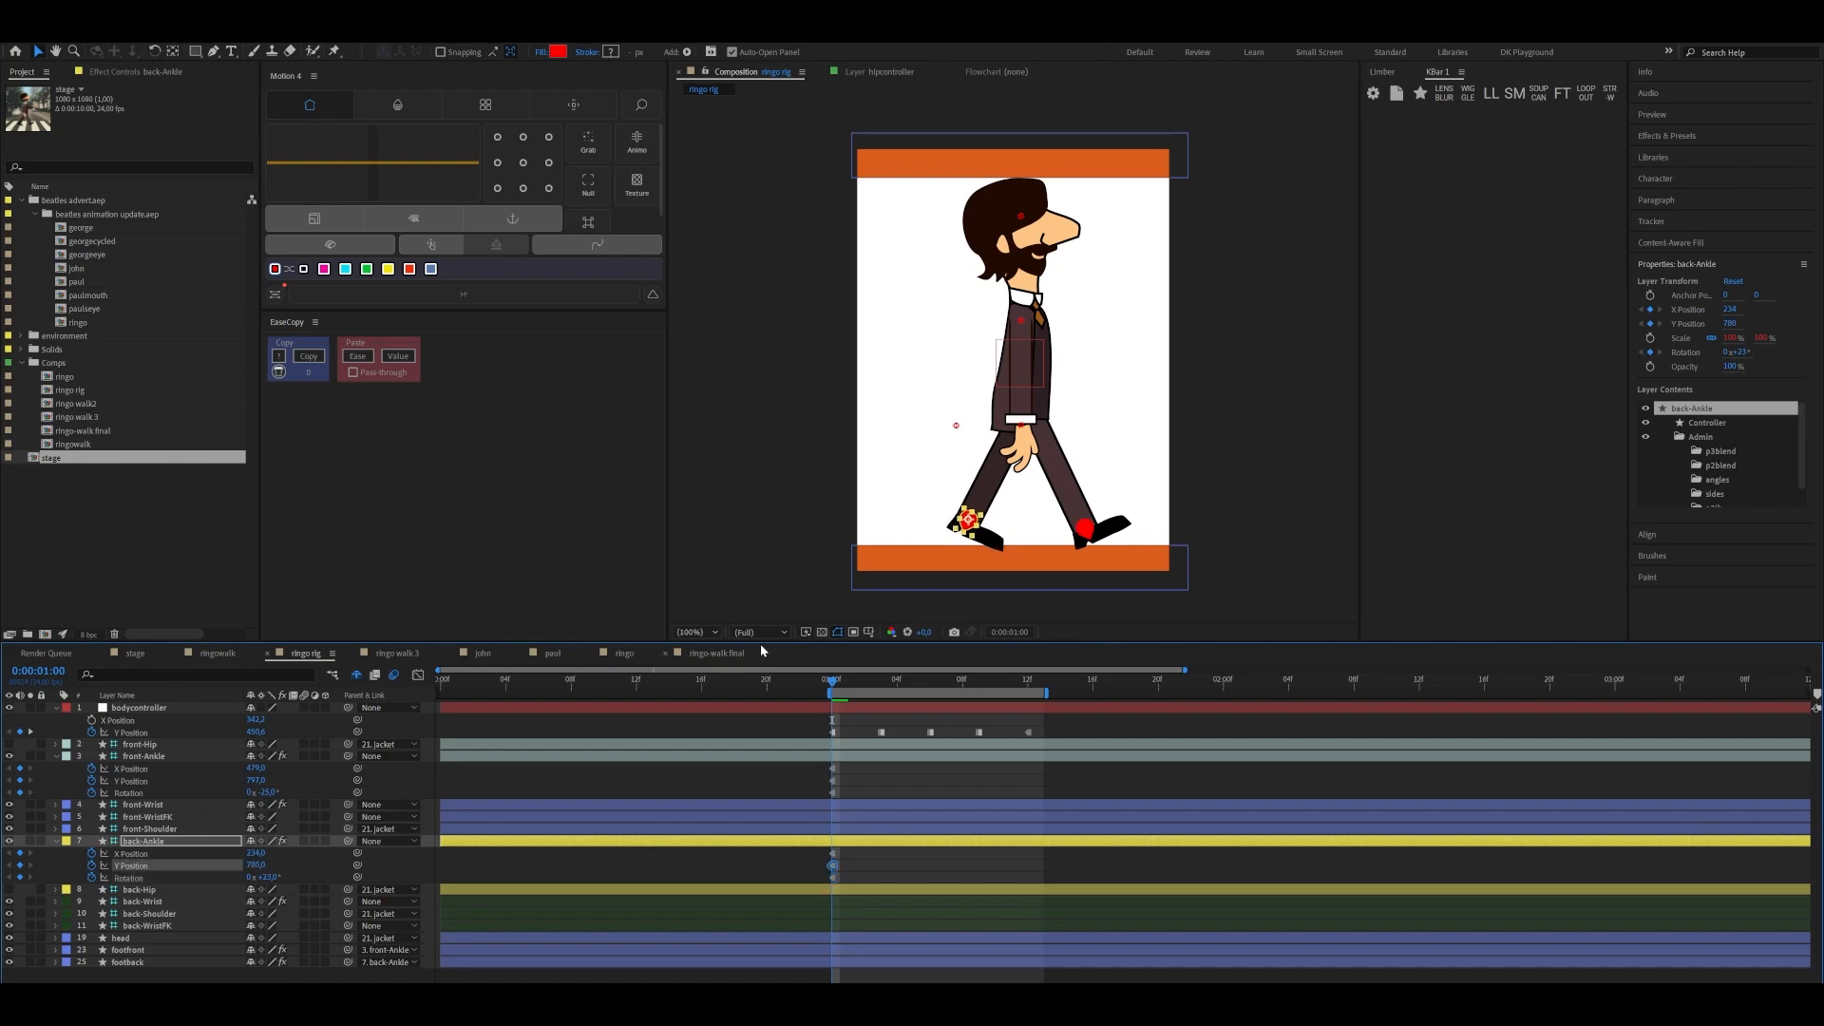
# Keyframe front-Ankle flat on the ground at 0:00:01:03, with Rotation 0°, X Position about 421 and Y Position unchanged
pyautogui.click(879, 685)
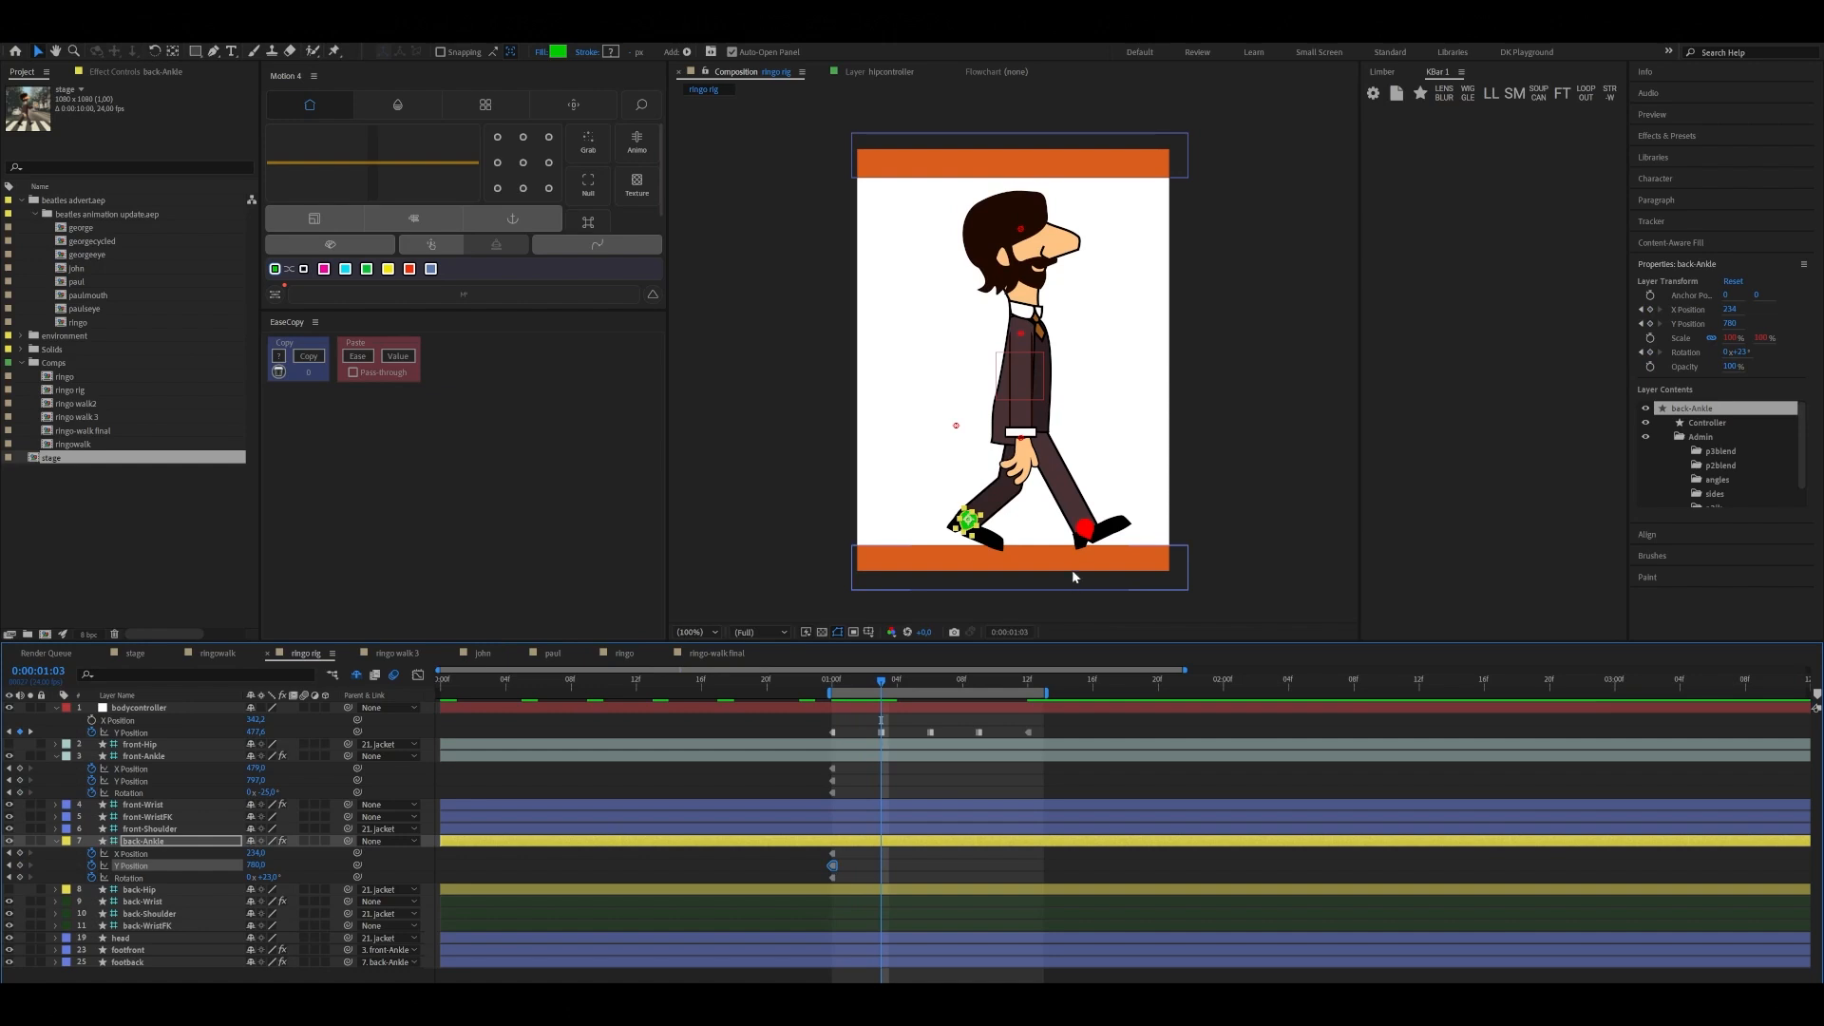
pyautogui.click(1086, 529)
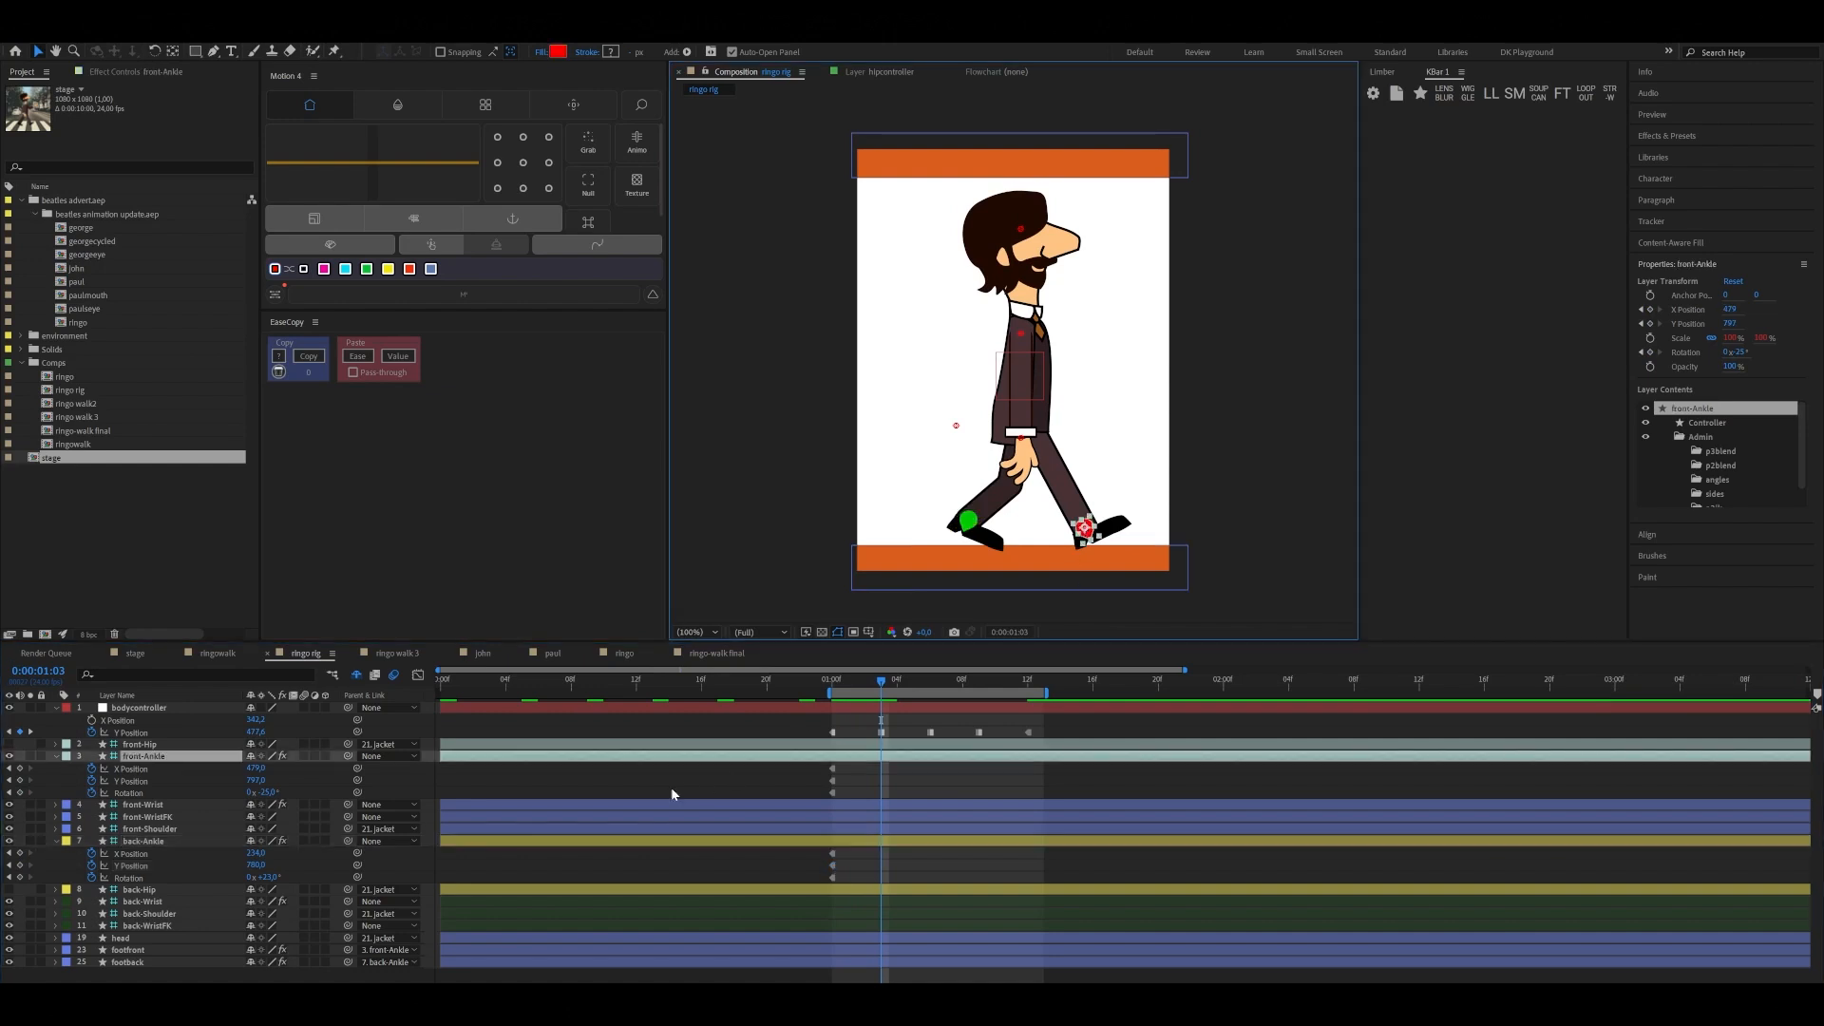
pyautogui.click(269, 793)
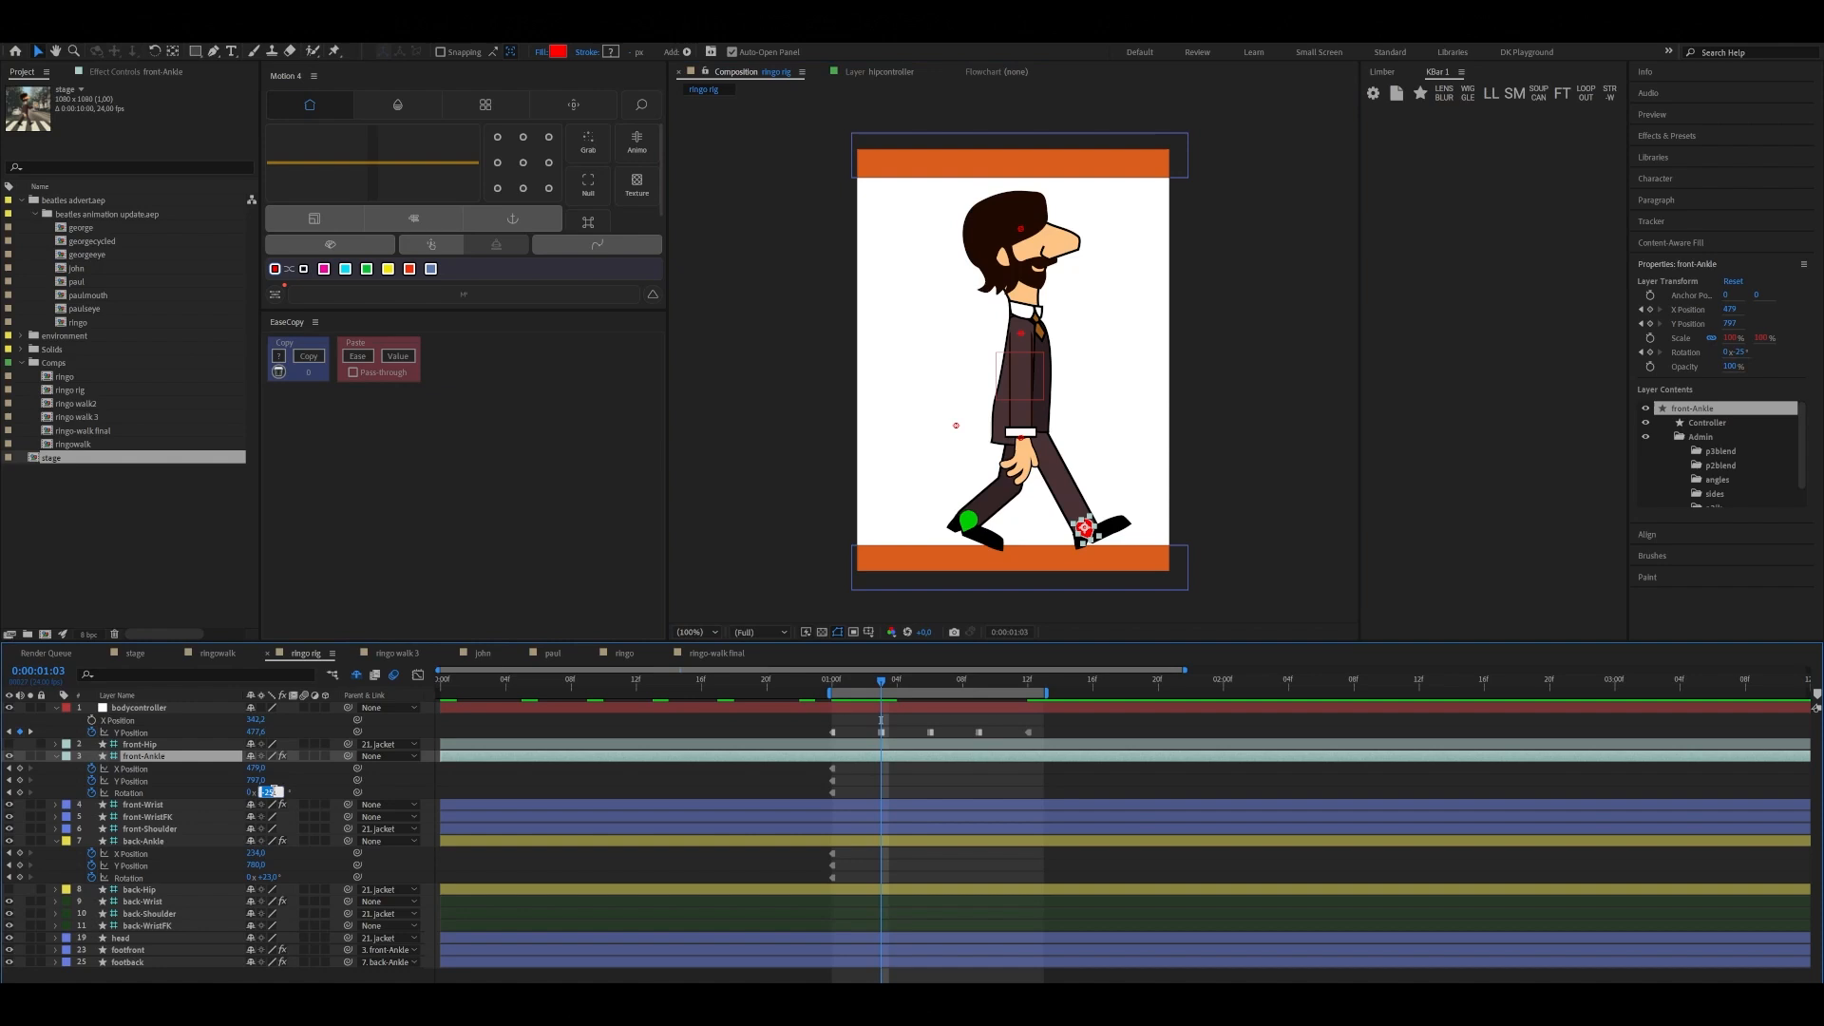
pyautogui.write('0')
pyautogui.press('Return')
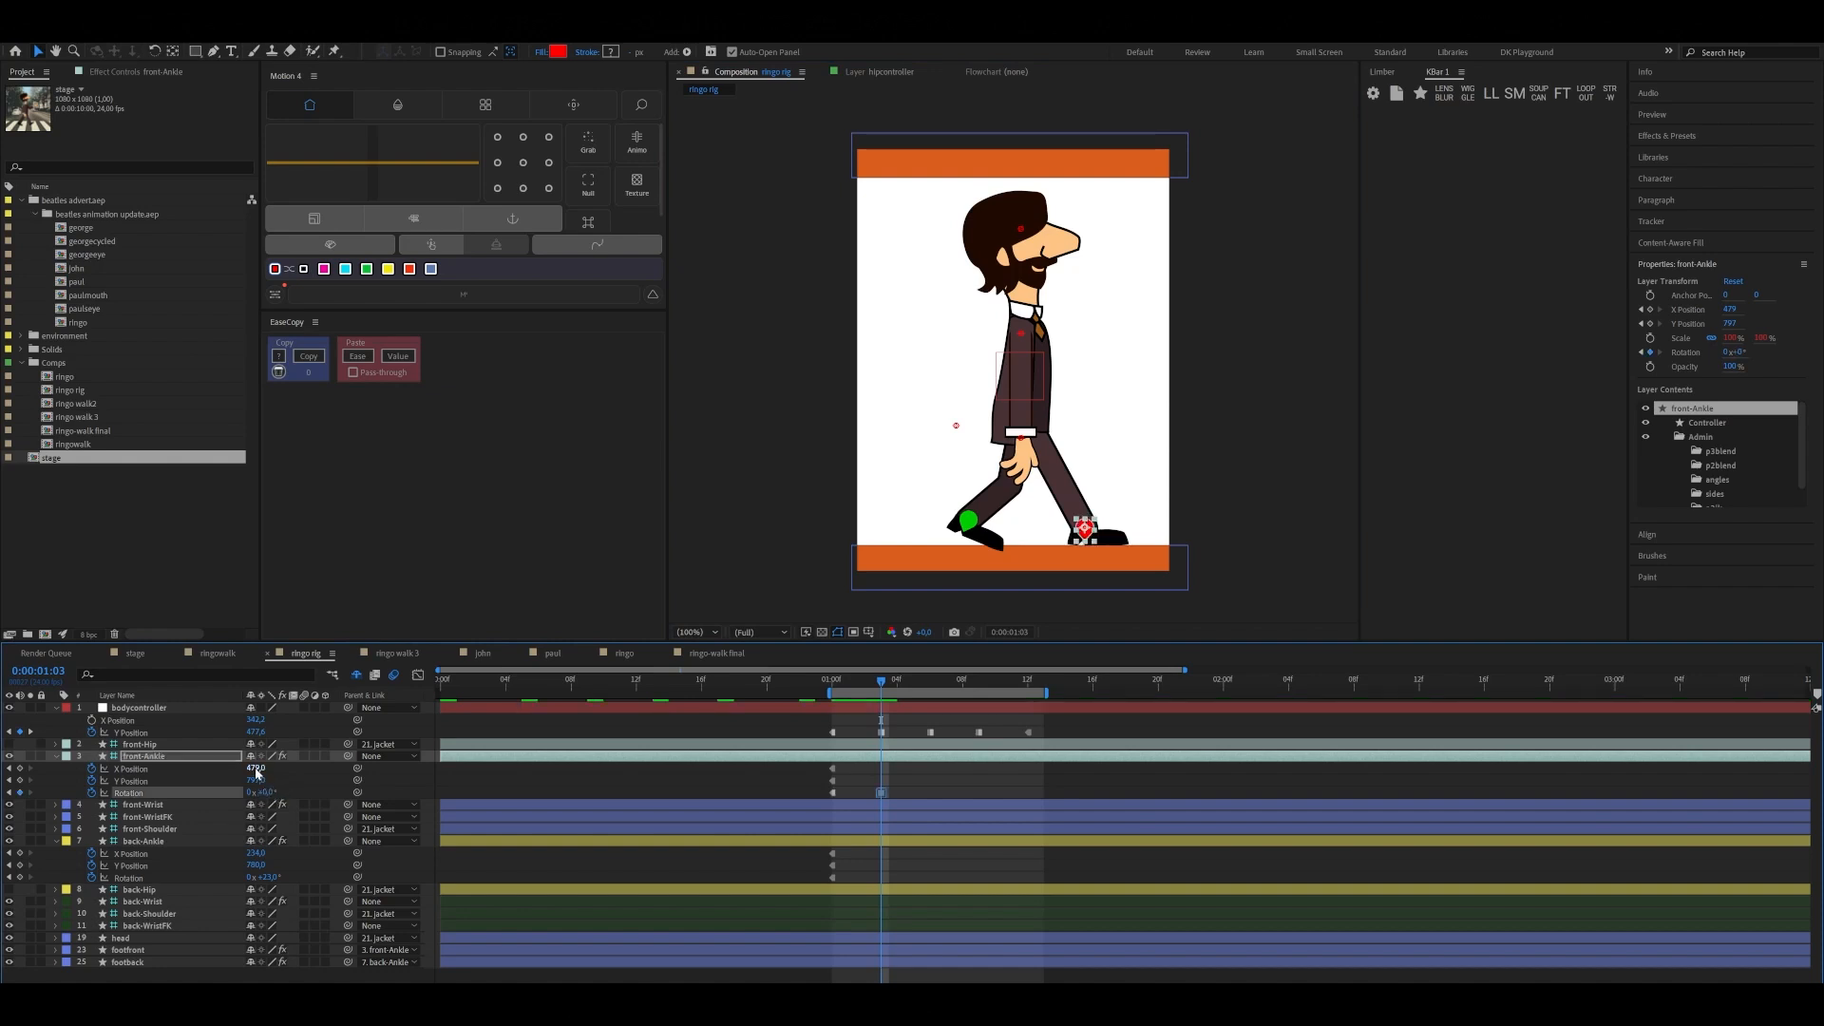
pyautogui.moveTo(255, 767); pyautogui.dragTo(218, 772)
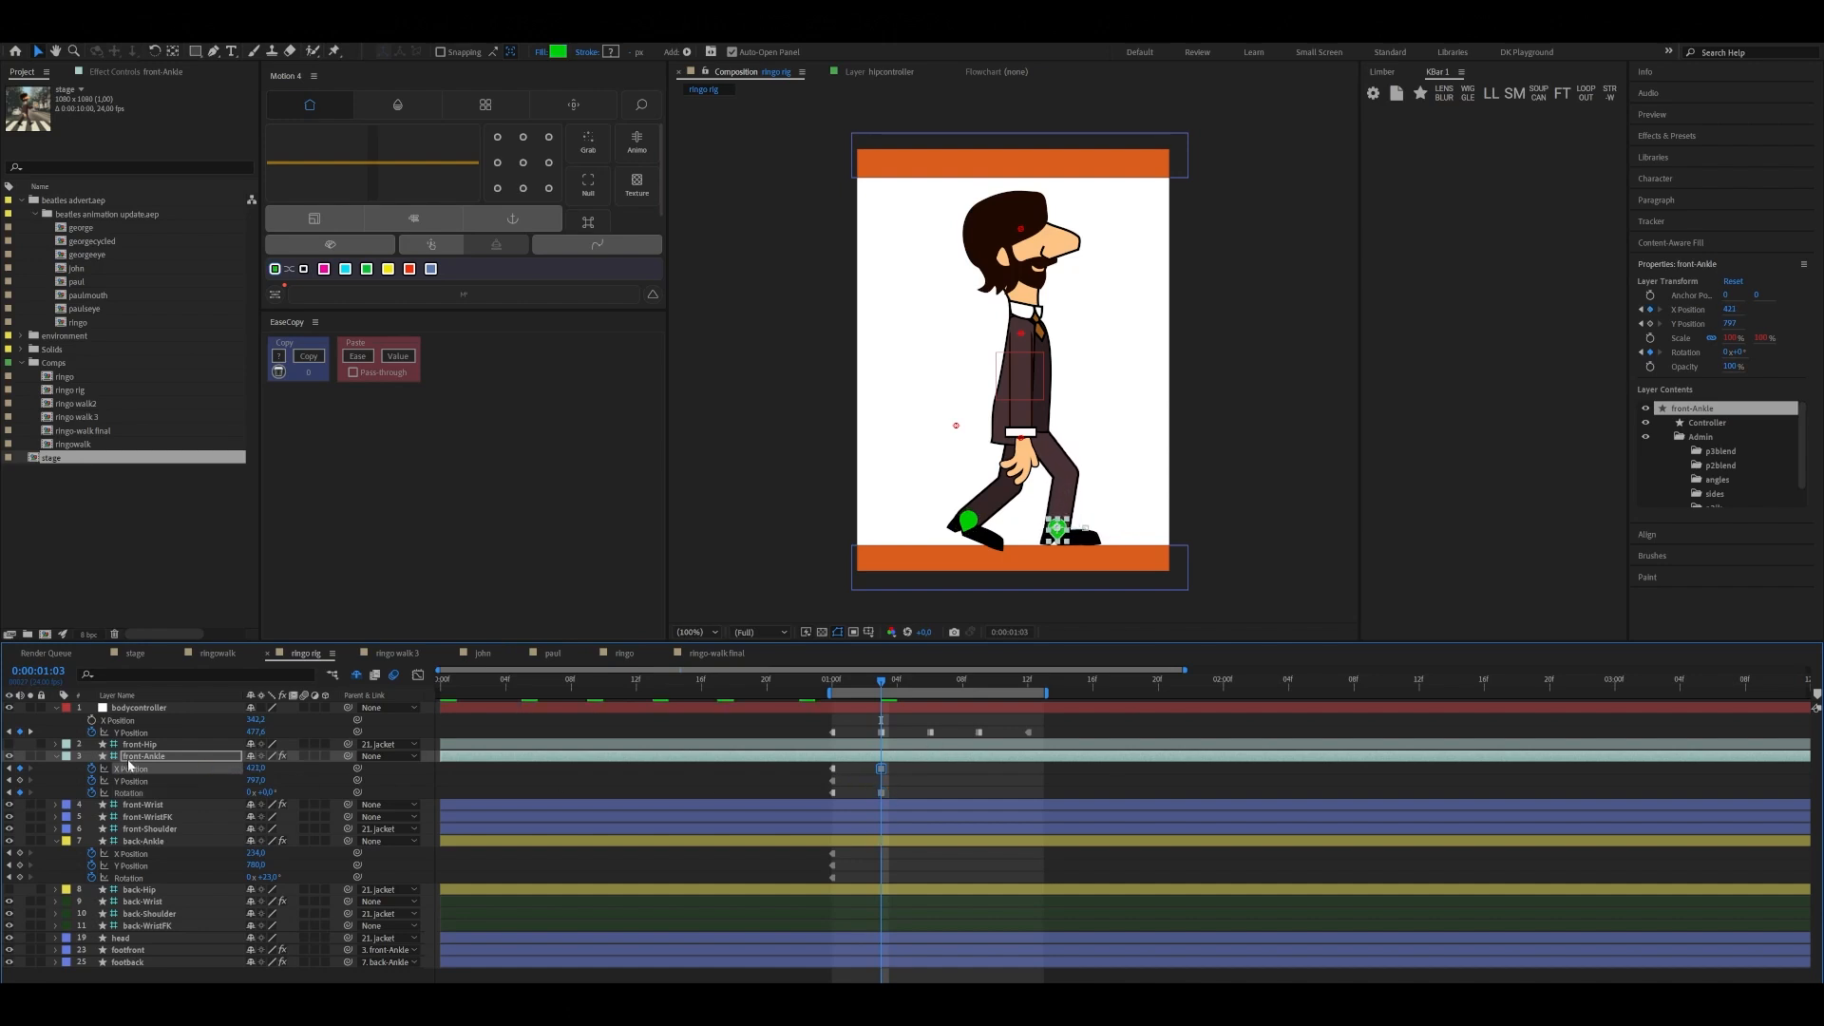
pyautogui.click(20, 781)
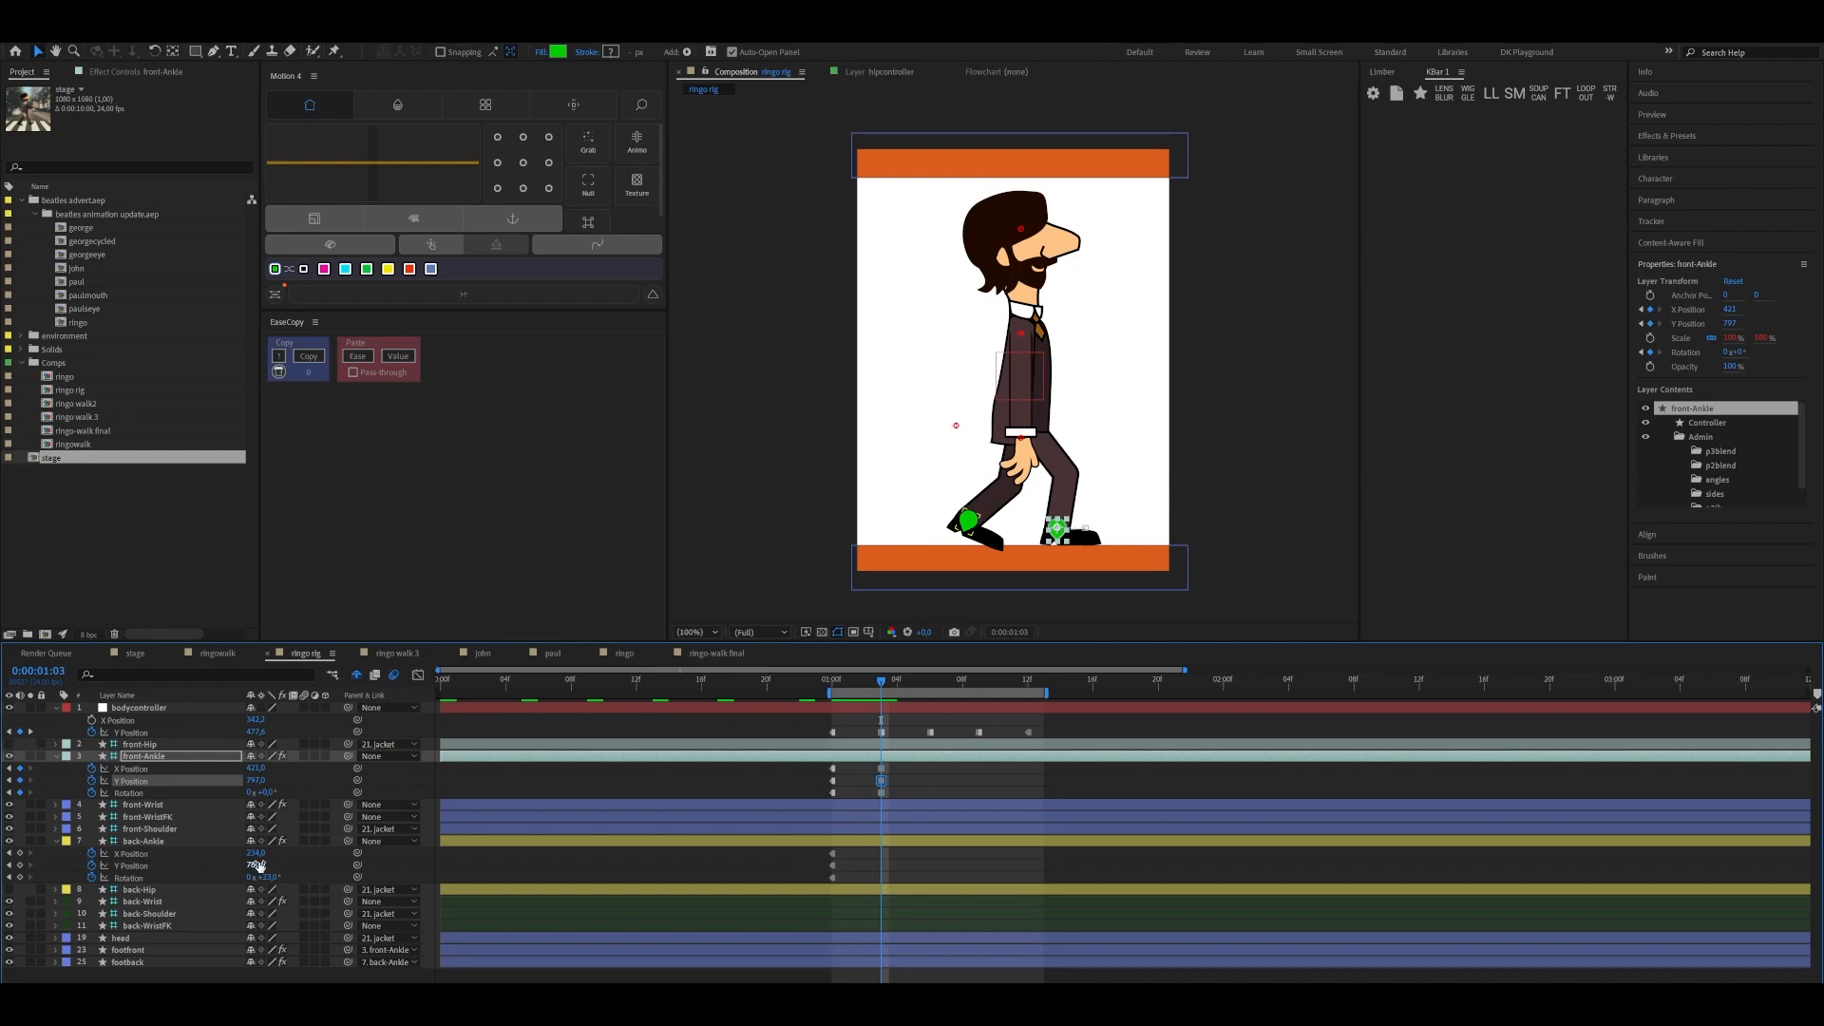
# Keyframe back-Ankle at 0:00:01:03 with Y Position about 762, Rotation about 49° and the same X Position
pyautogui.moveTo(255, 866)
pyautogui.mouseDown()
pyautogui.moveTo(237, 854)
pyautogui.moveTo(282, 871)
pyautogui.mouseUp()
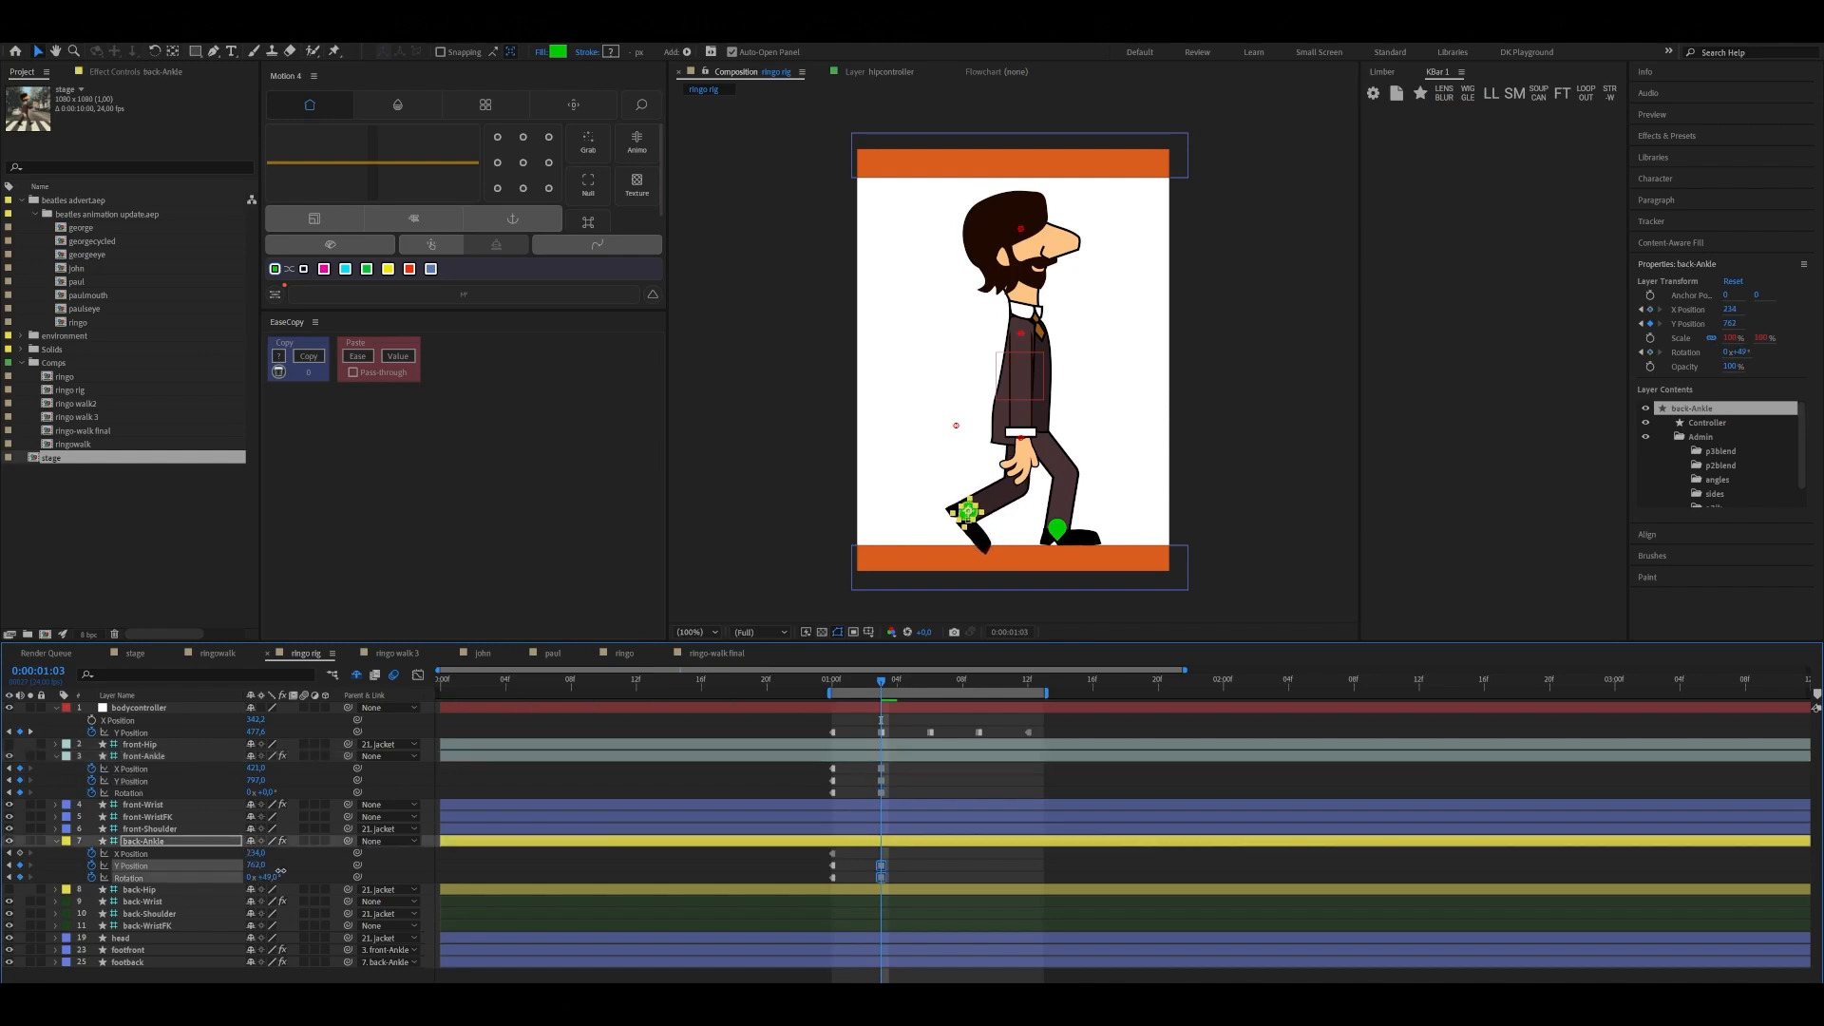
pyautogui.click(28, 855)
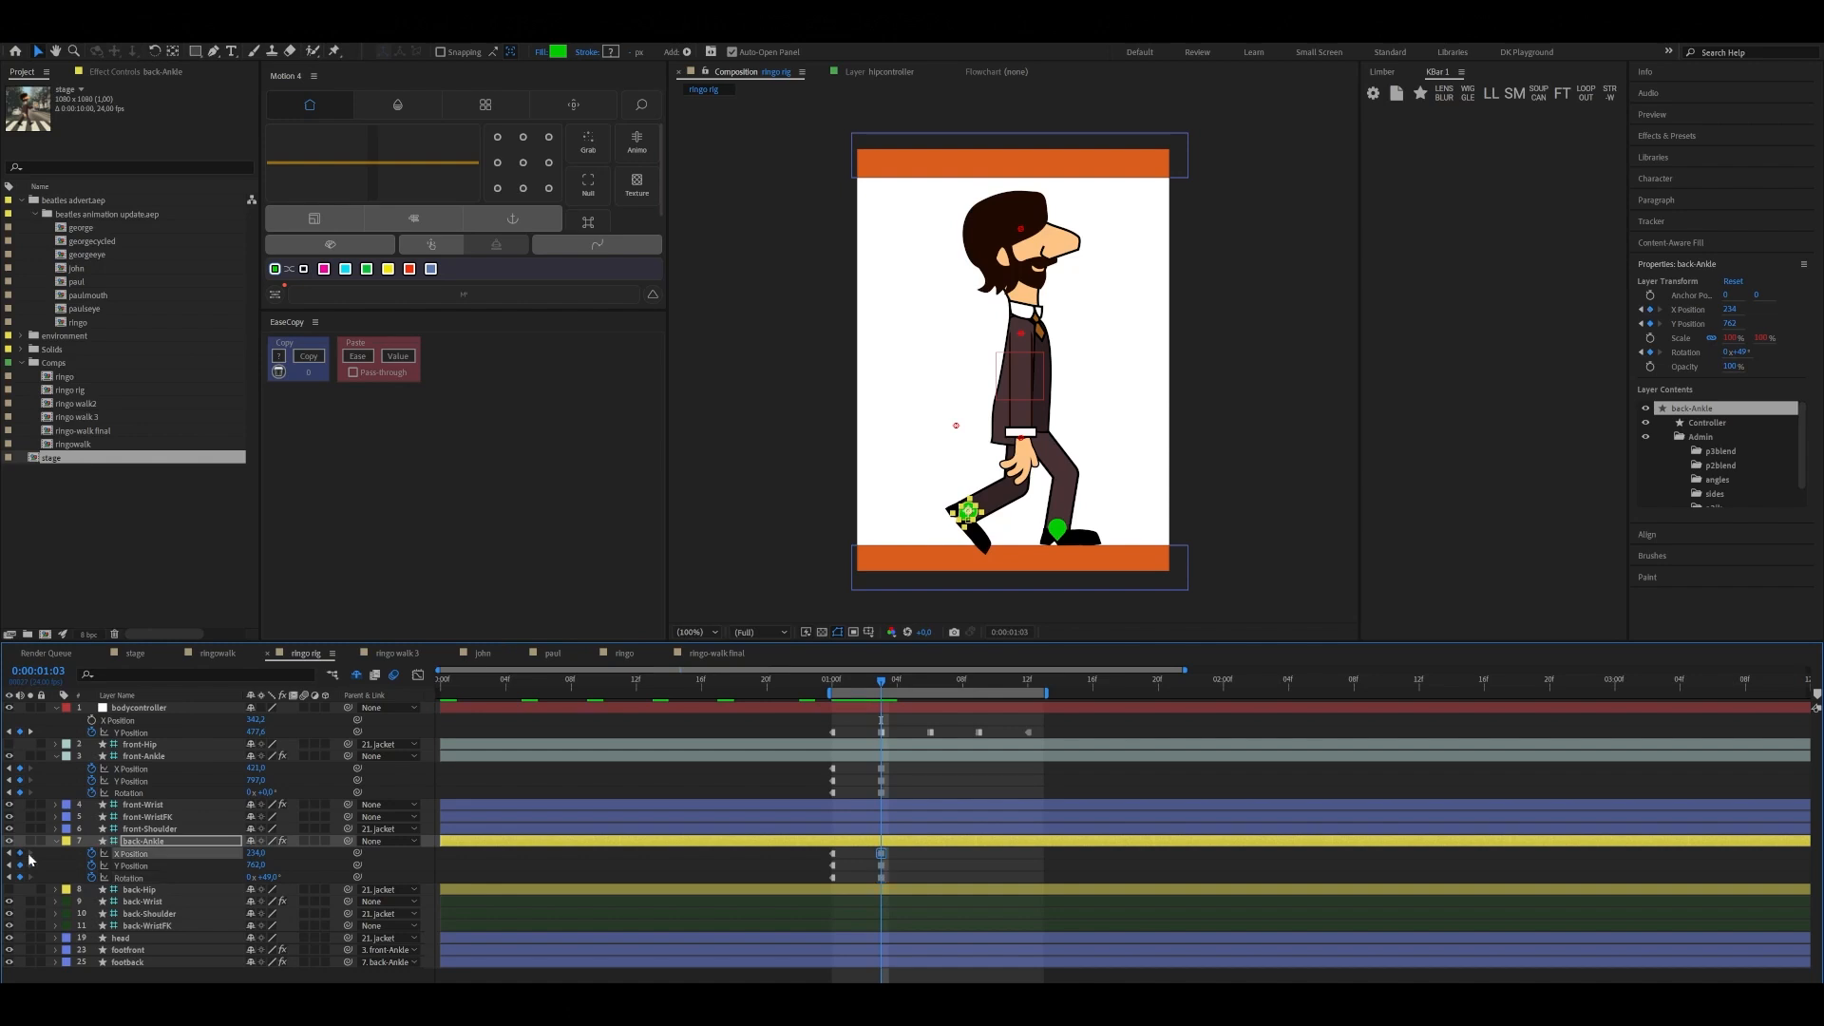
pyautogui.moveTo(876, 691)
pyautogui.mouseDown()
pyautogui.moveTo(846, 703)
pyautogui.moveTo(882, 700)
pyautogui.mouseUp()
# Keyframe the passing pose at 0:00:01:06, with front-Ankle's X Position about 376 and back-Ankle at about X 291, Y 738, keeping both Rotations
pyautogui.moveTo(888, 700); pyautogui.dragTo(932, 691)
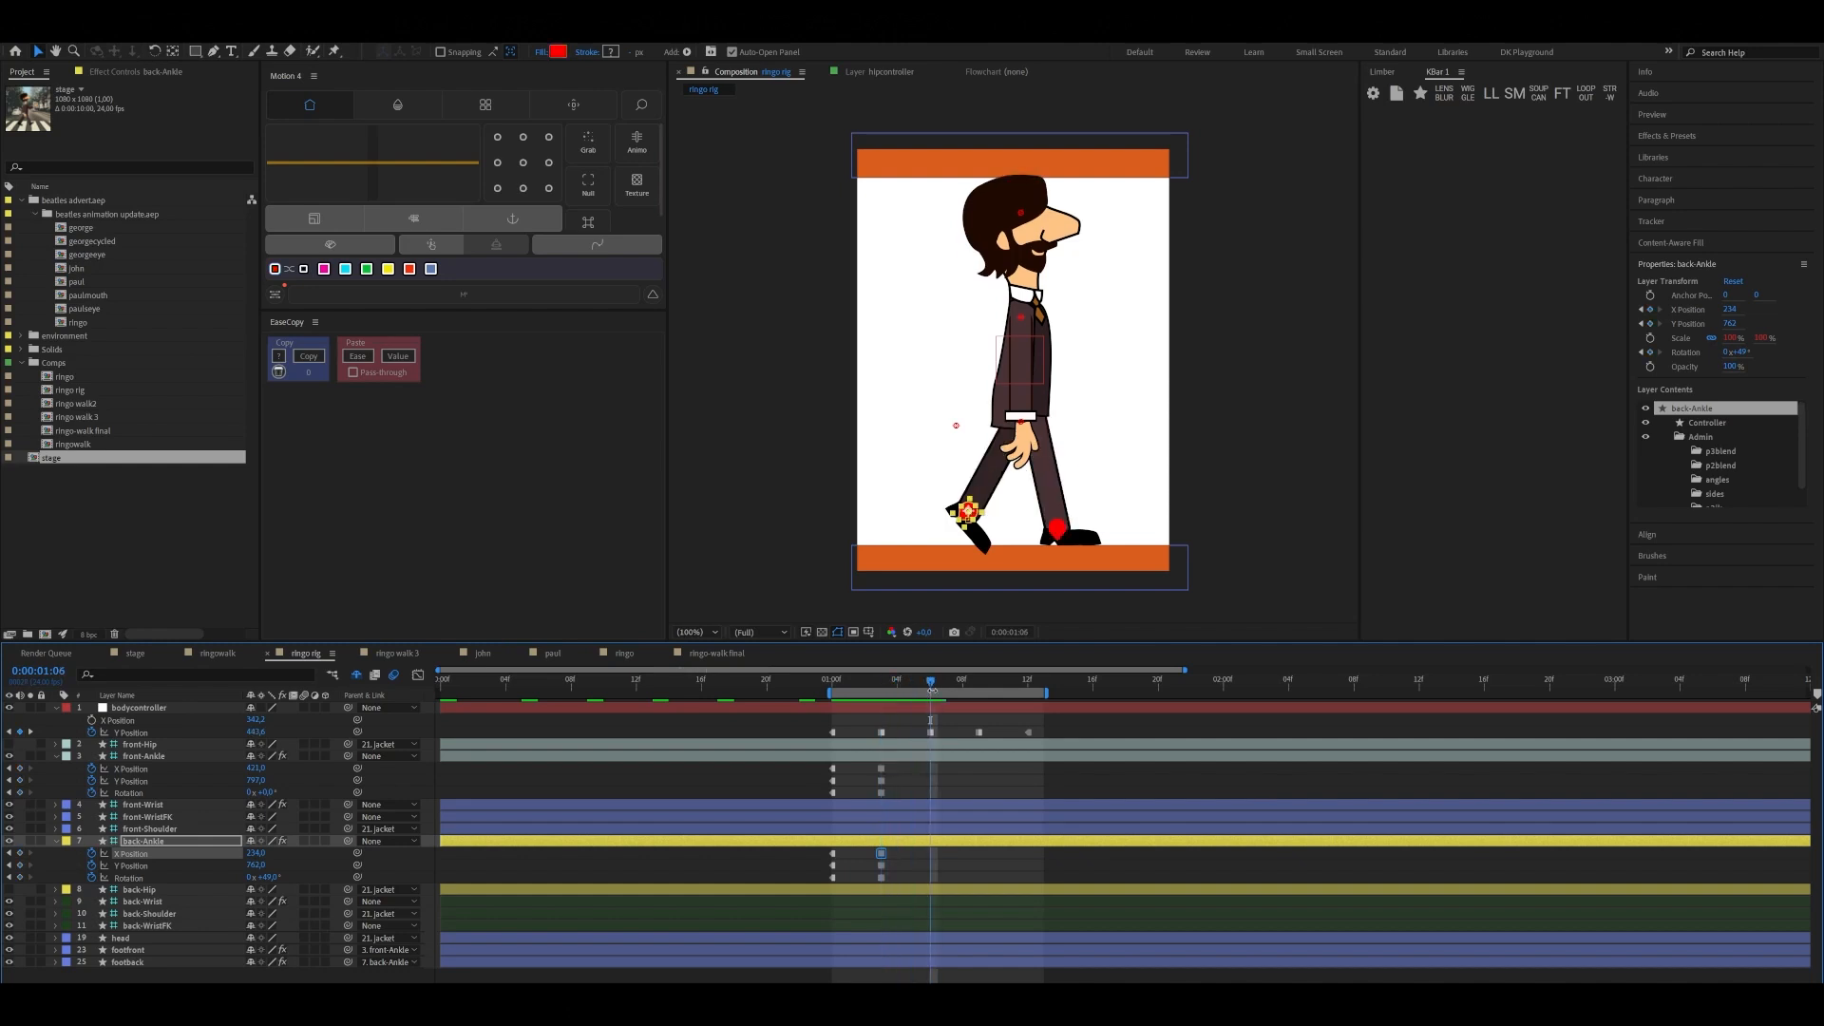
pyautogui.click(1060, 533)
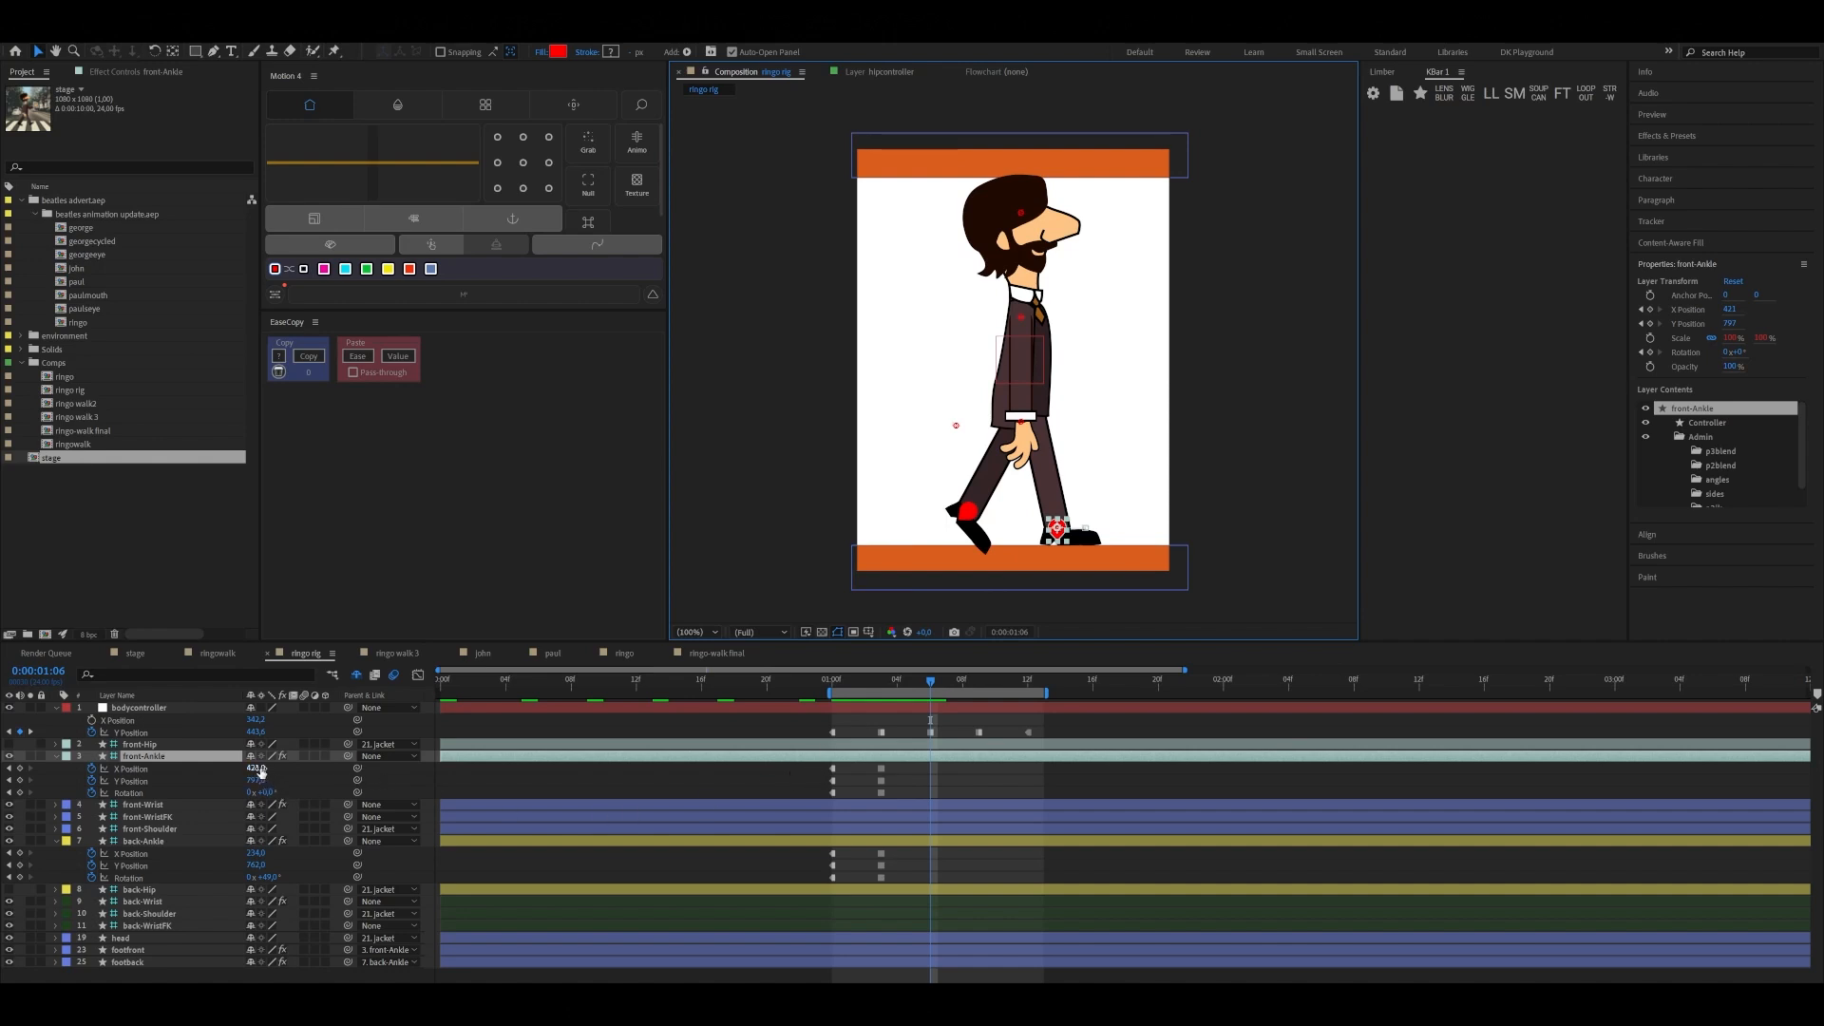
pyautogui.moveTo(266, 772); pyautogui.dragTo(234, 778)
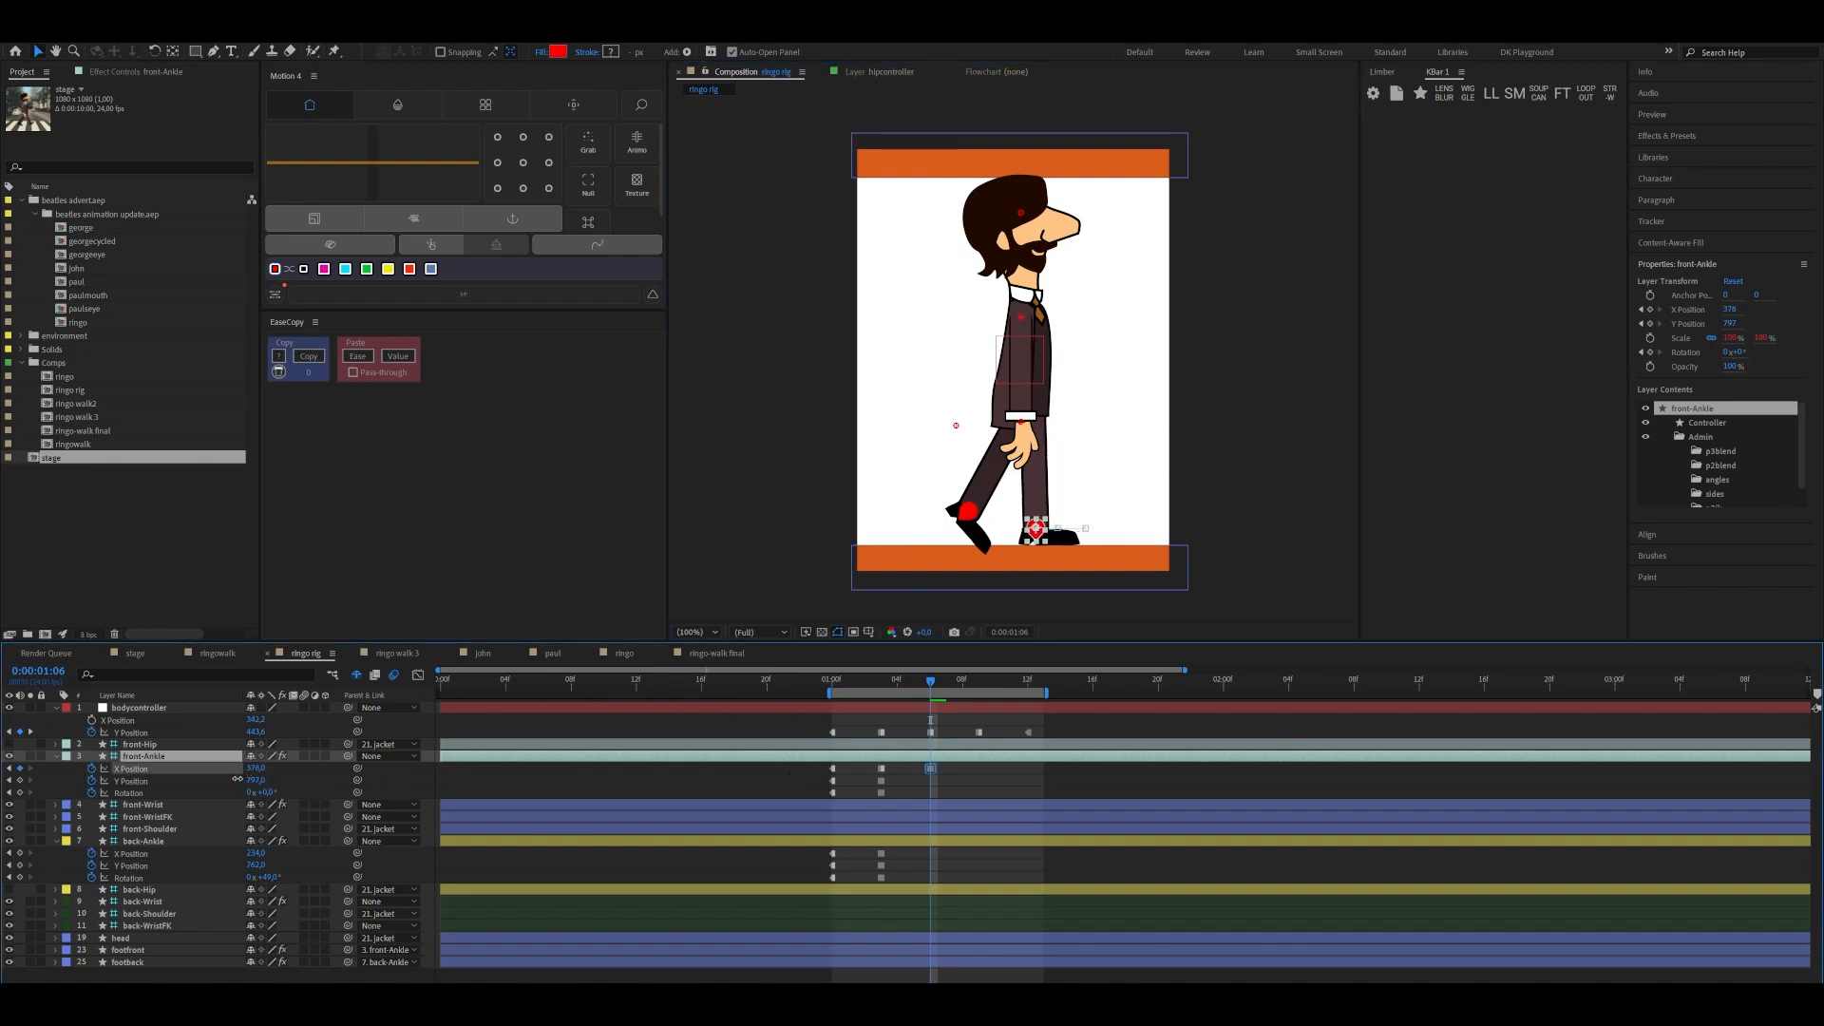
pyautogui.click(20, 780)
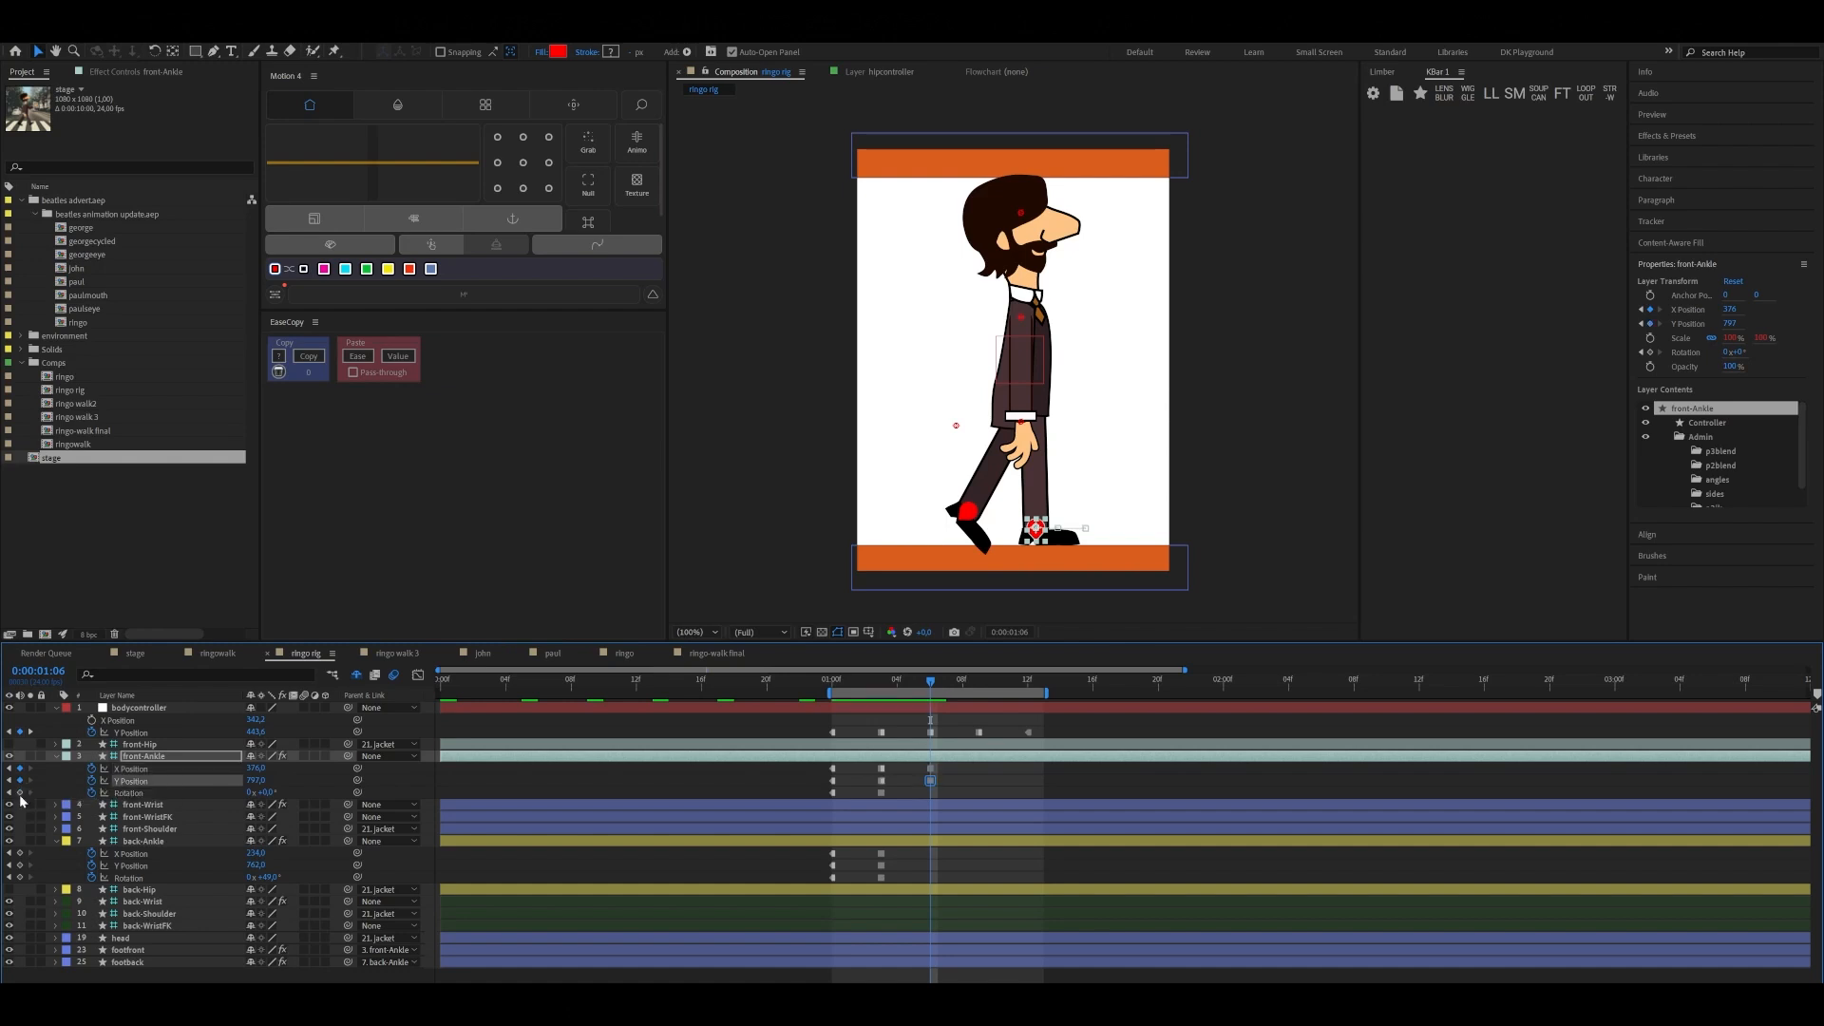
pyautogui.click(19, 792)
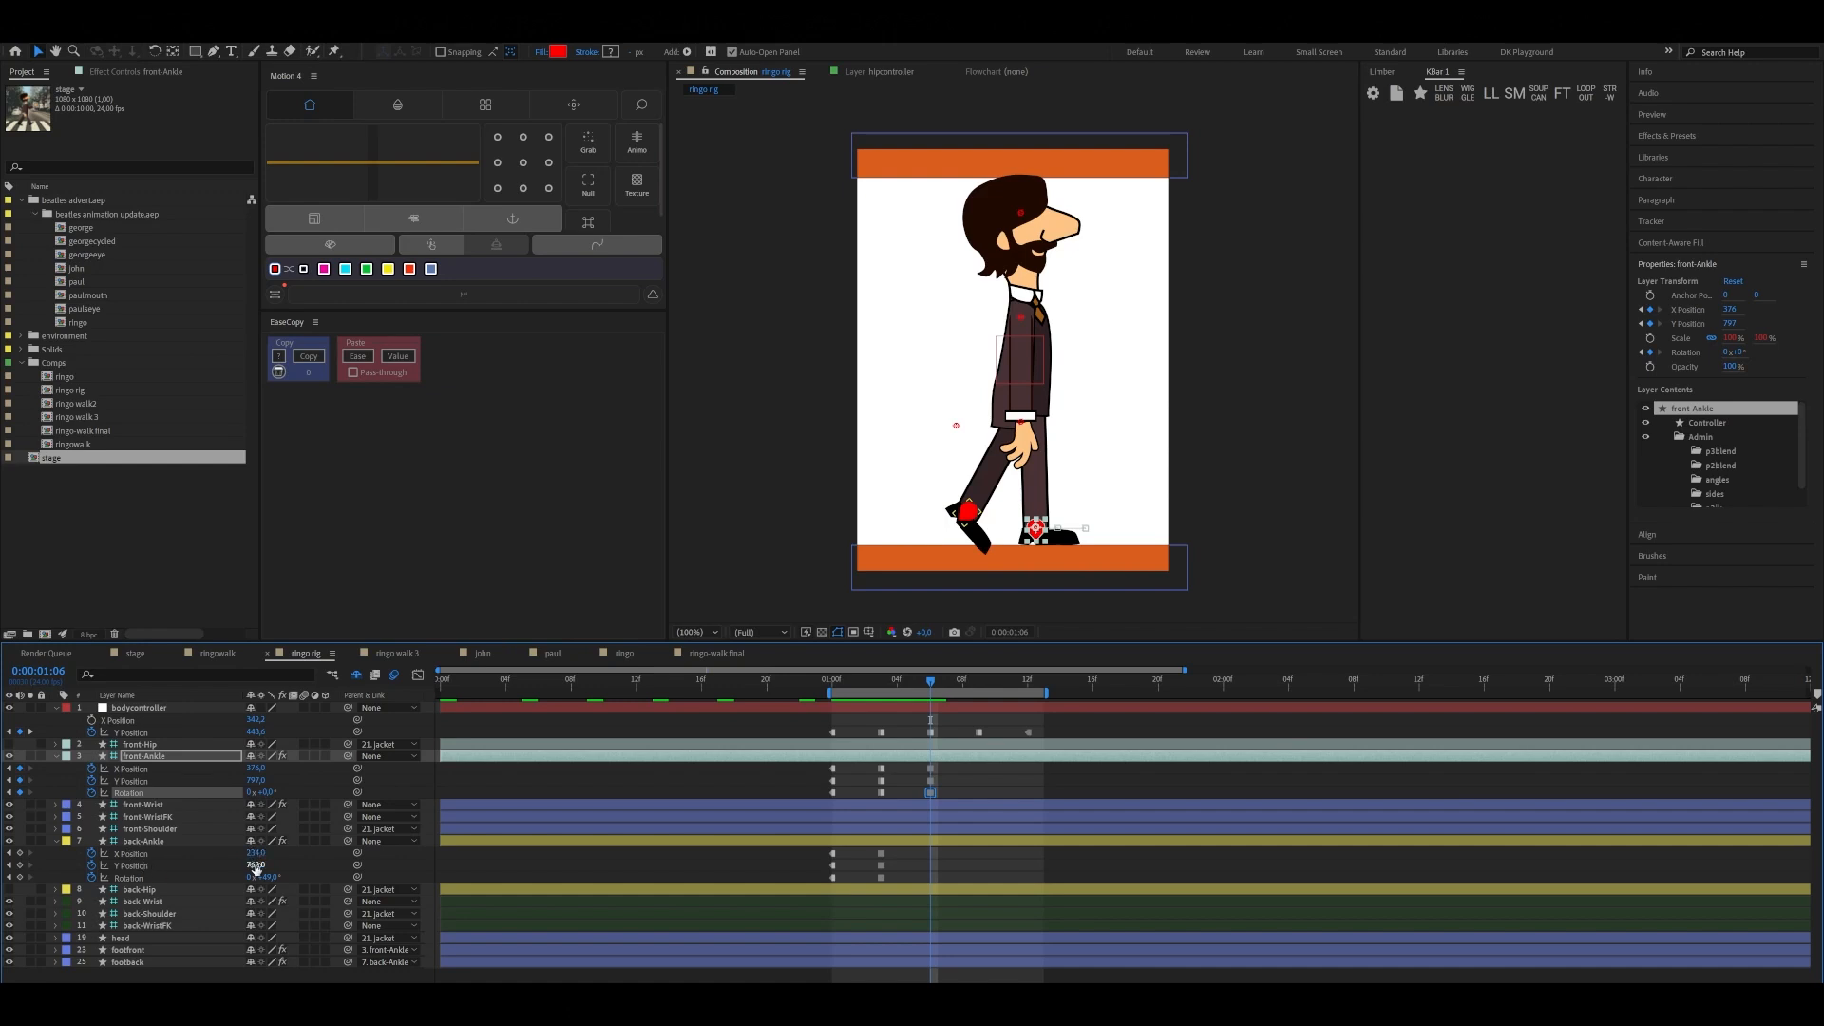
pyautogui.moveTo(257, 867); pyautogui.dragTo(292, 852)
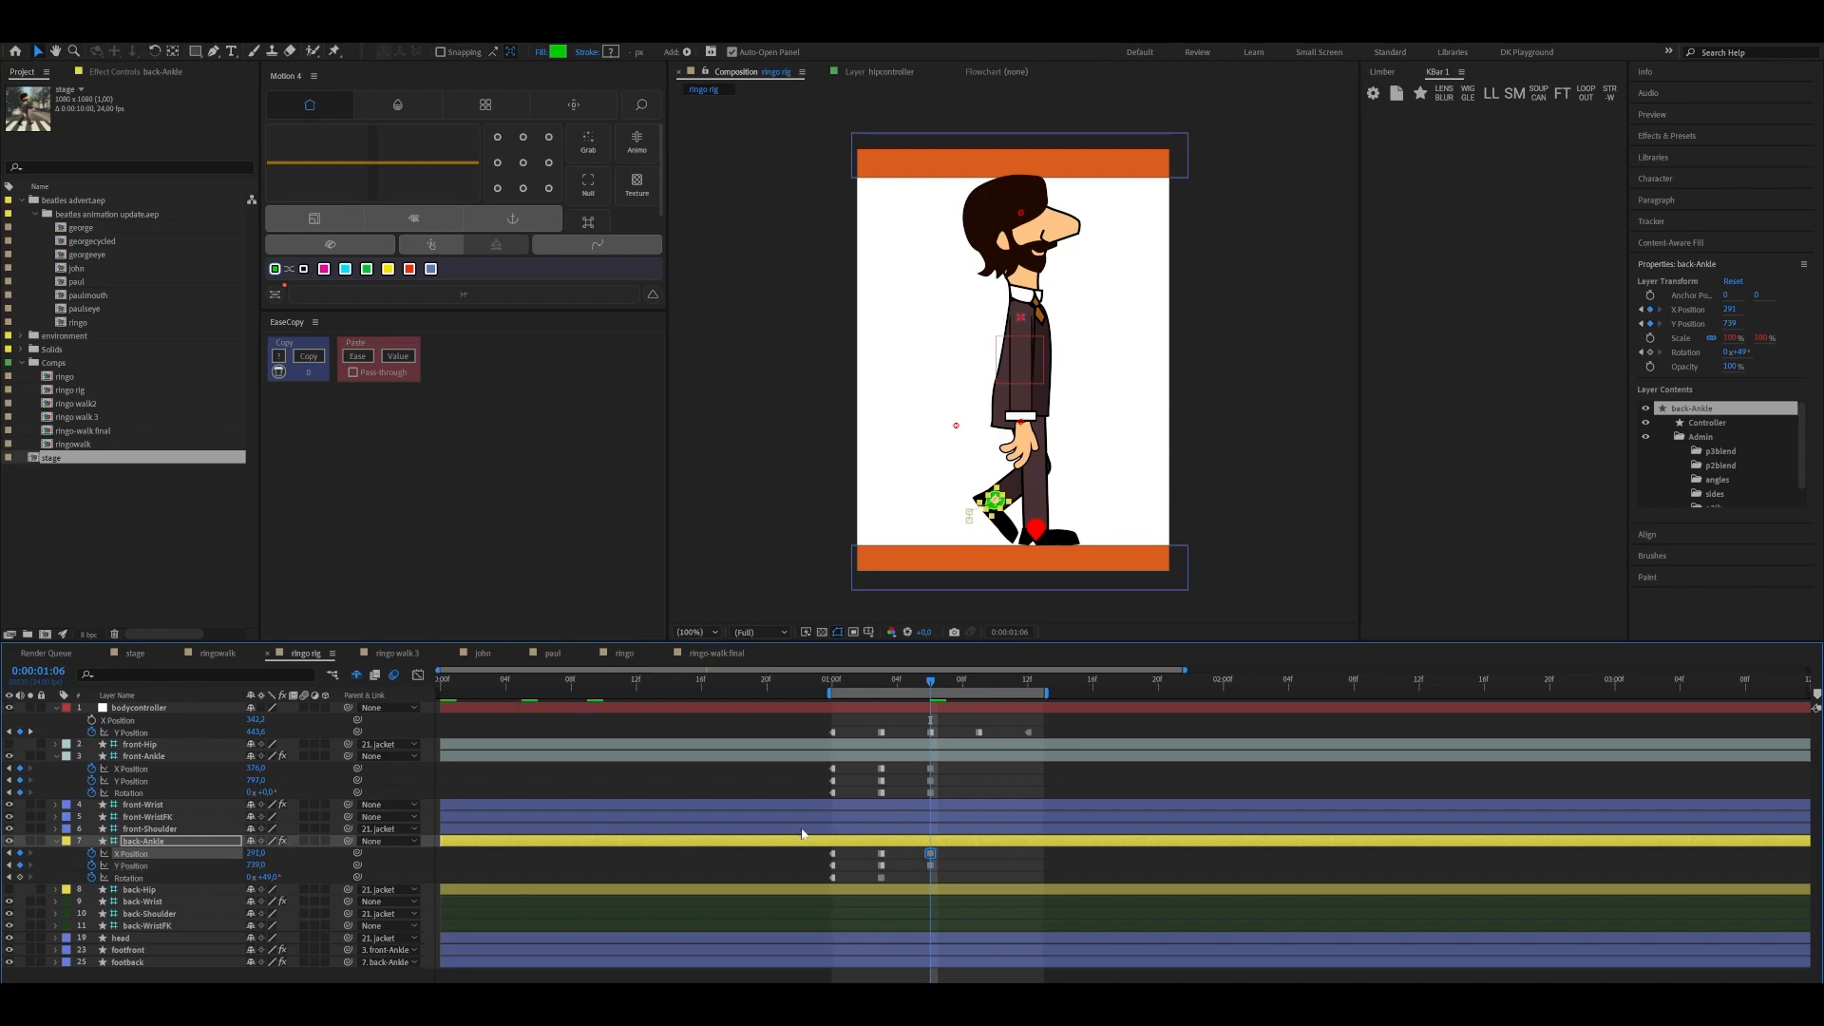
pyautogui.click(20, 878)
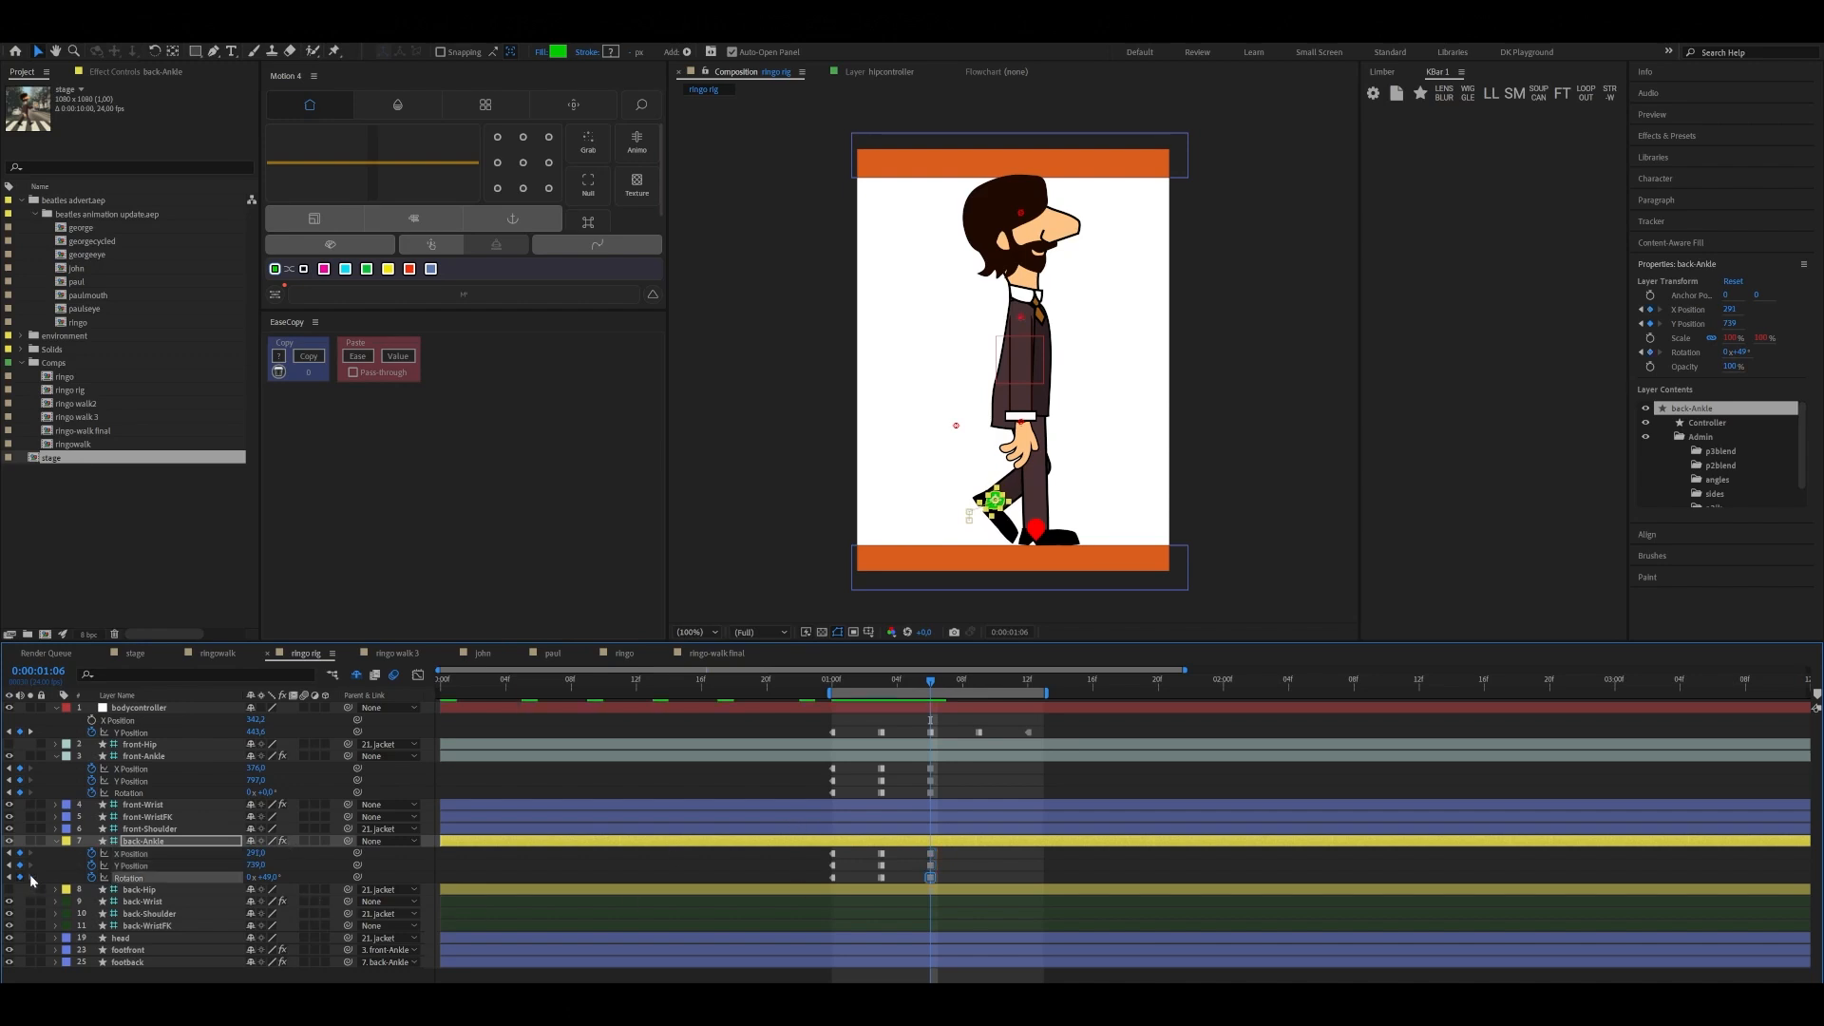
# Keyframe the up pose at 0:00:01:09, with front-Ankle at X about 310 and Rotation about 10°, and back-Ankle at X about 346 with less Rotation
pyautogui.moveTo(932, 681); pyautogui.dragTo(978, 708)
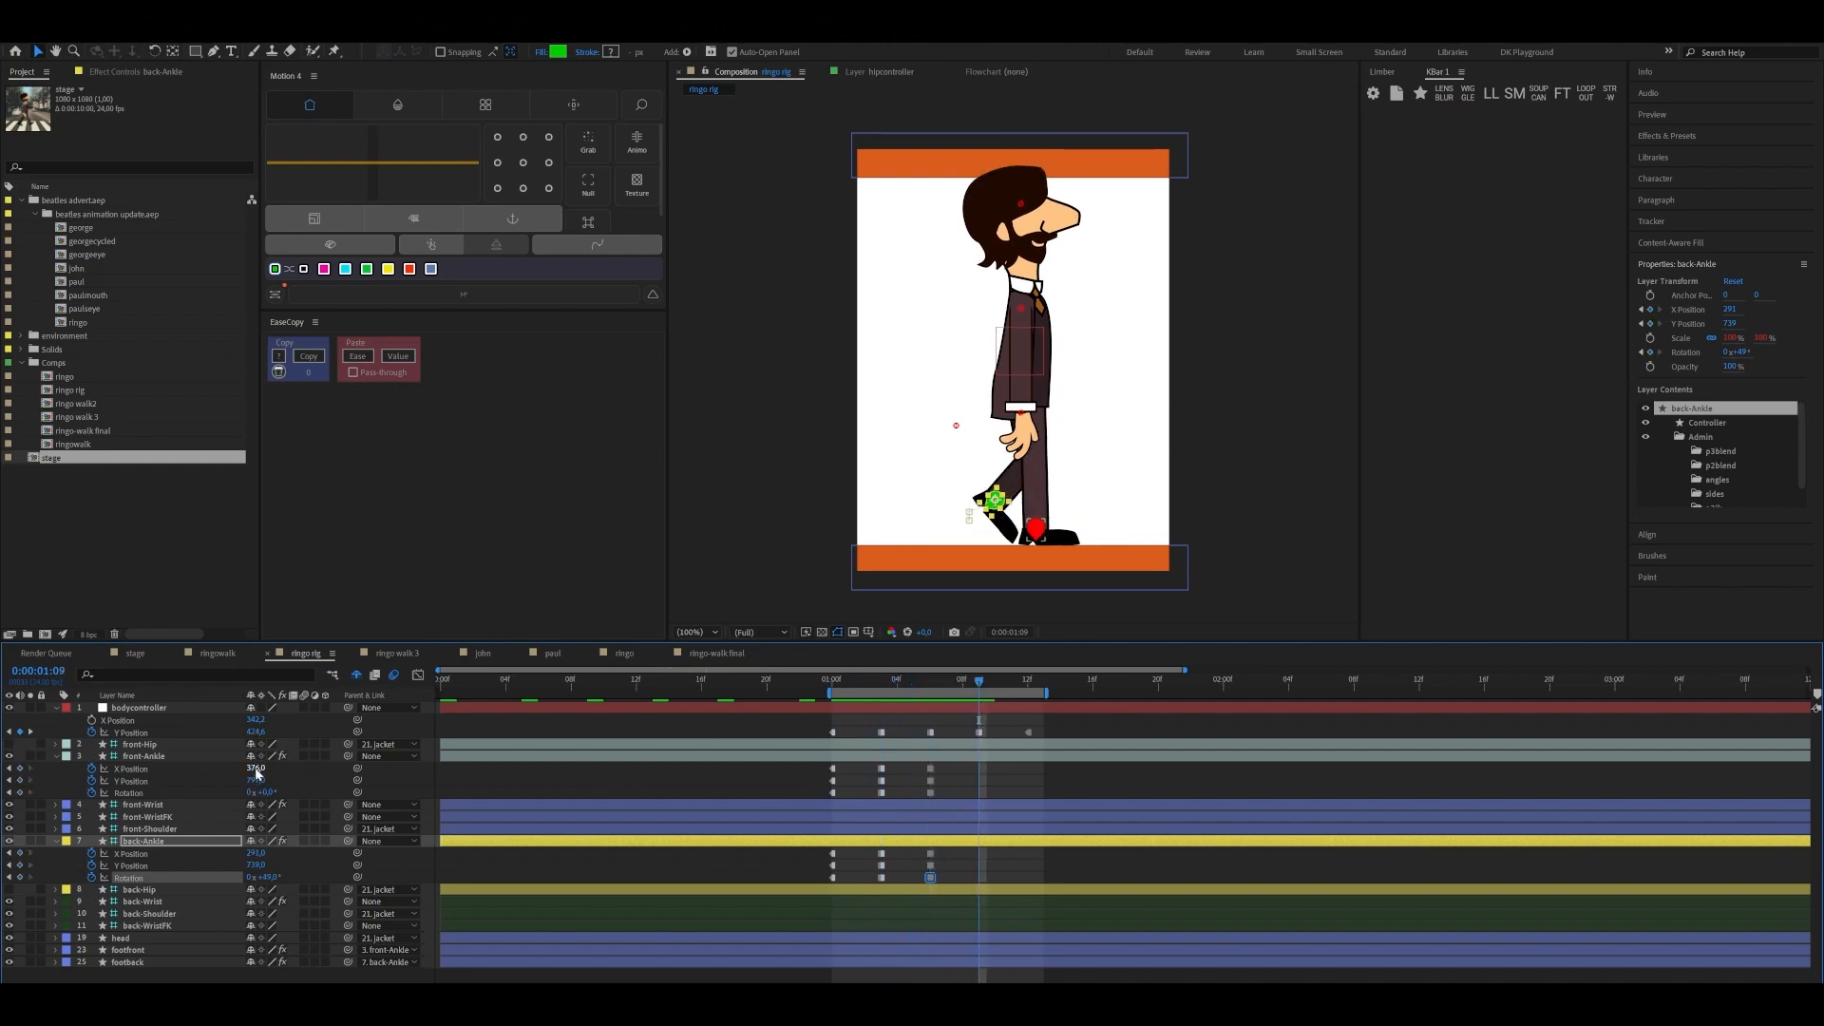
pyautogui.moveTo(251, 772)
pyautogui.mouseDown()
pyautogui.moveTo(213, 775)
pyautogui.moveTo(275, 792)
pyautogui.mouseUp()
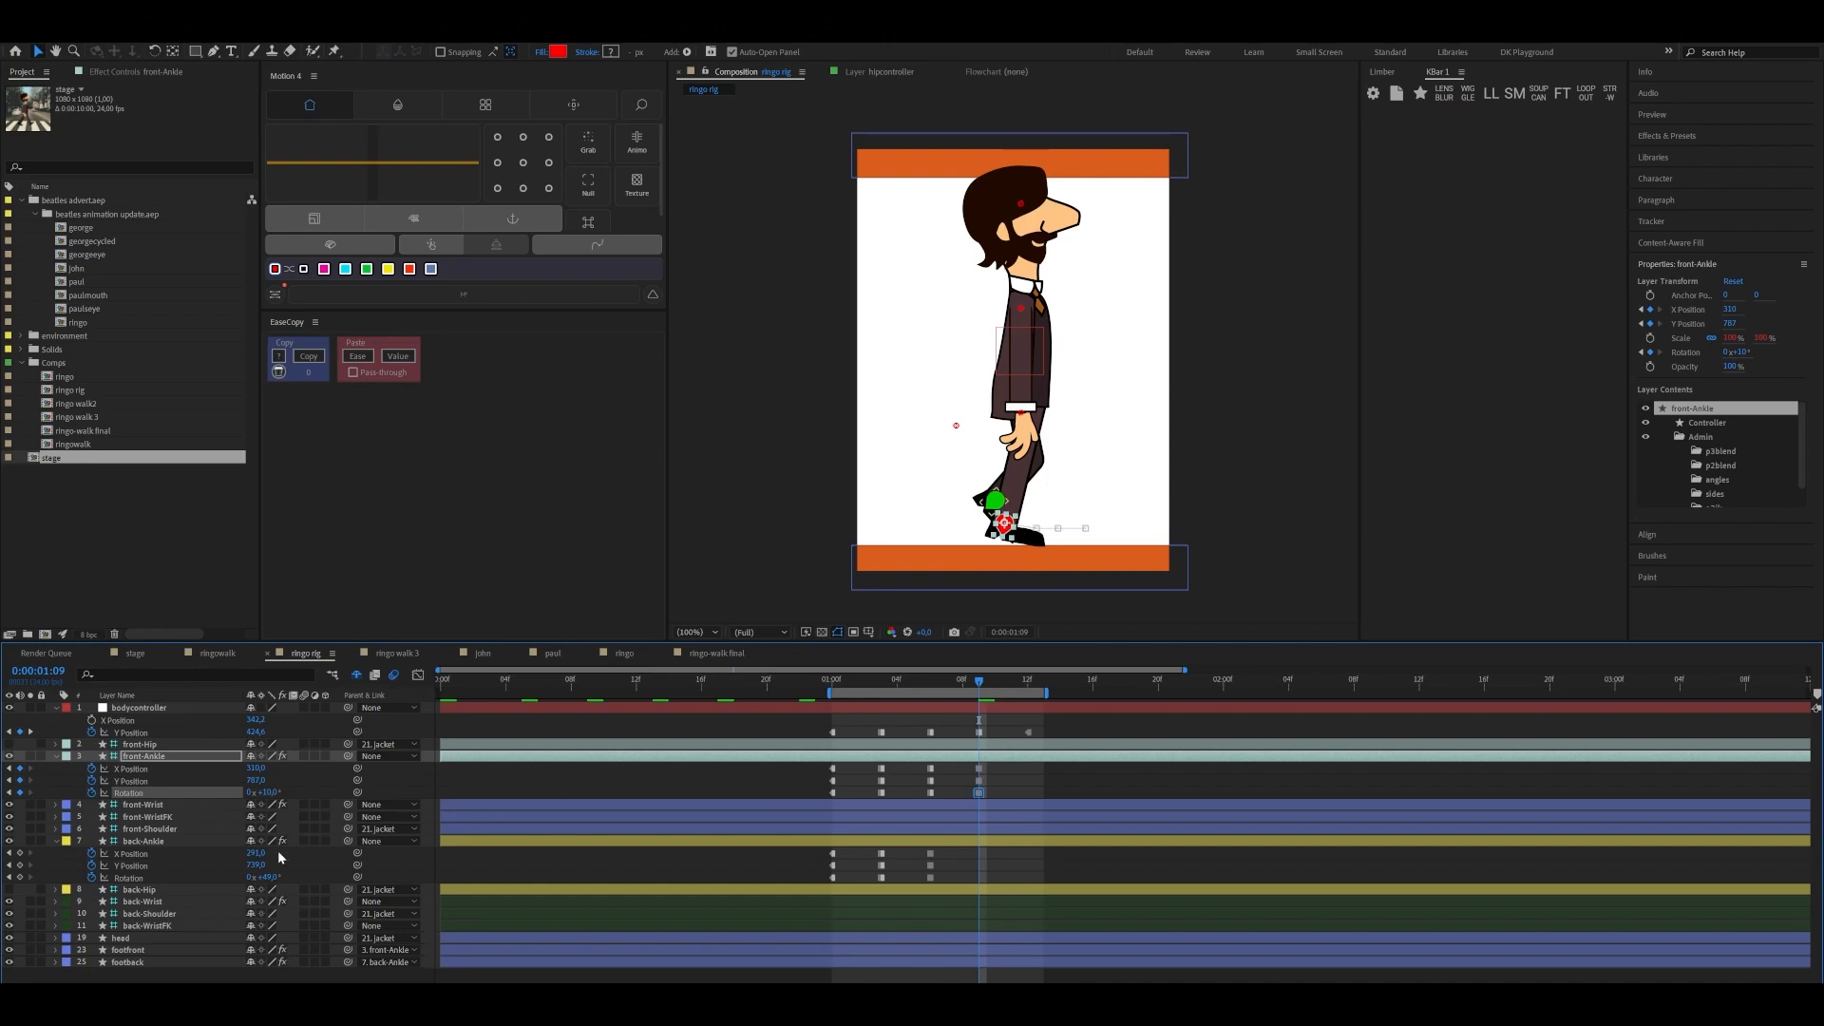
pyautogui.moveTo(253, 853); pyautogui.dragTo(276, 903)
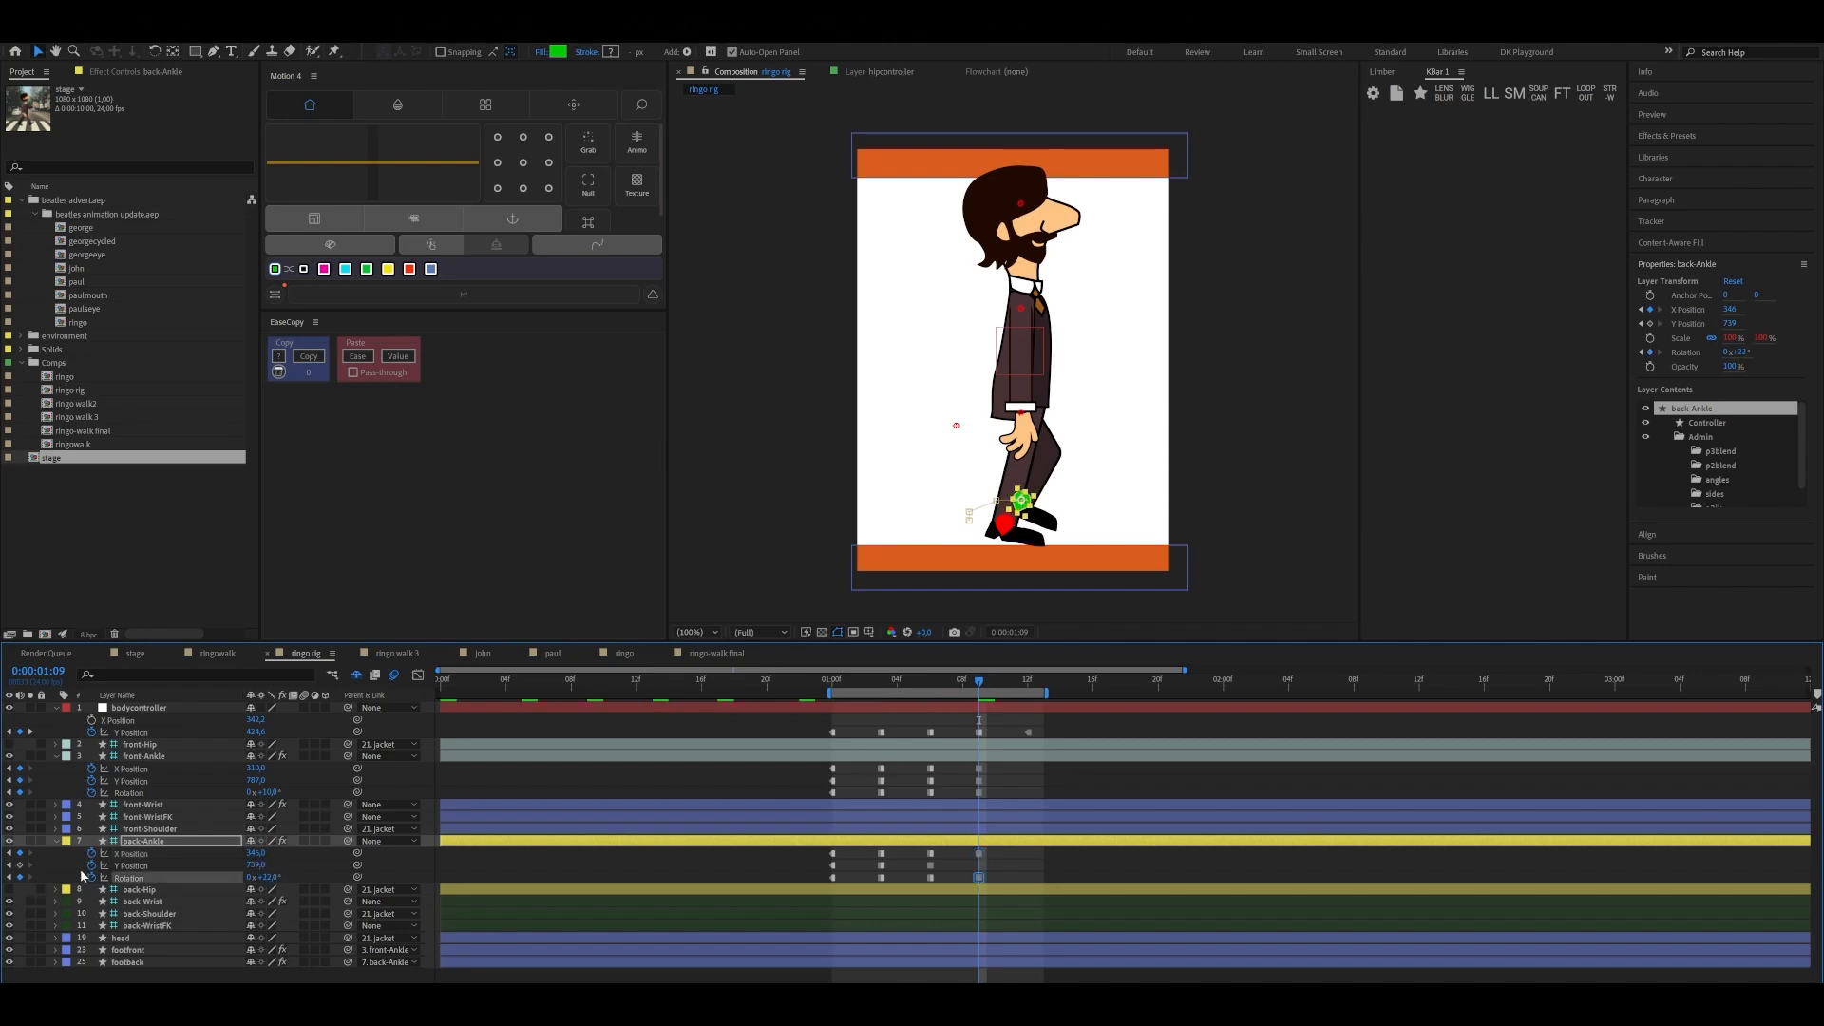
pyautogui.click(20, 865)
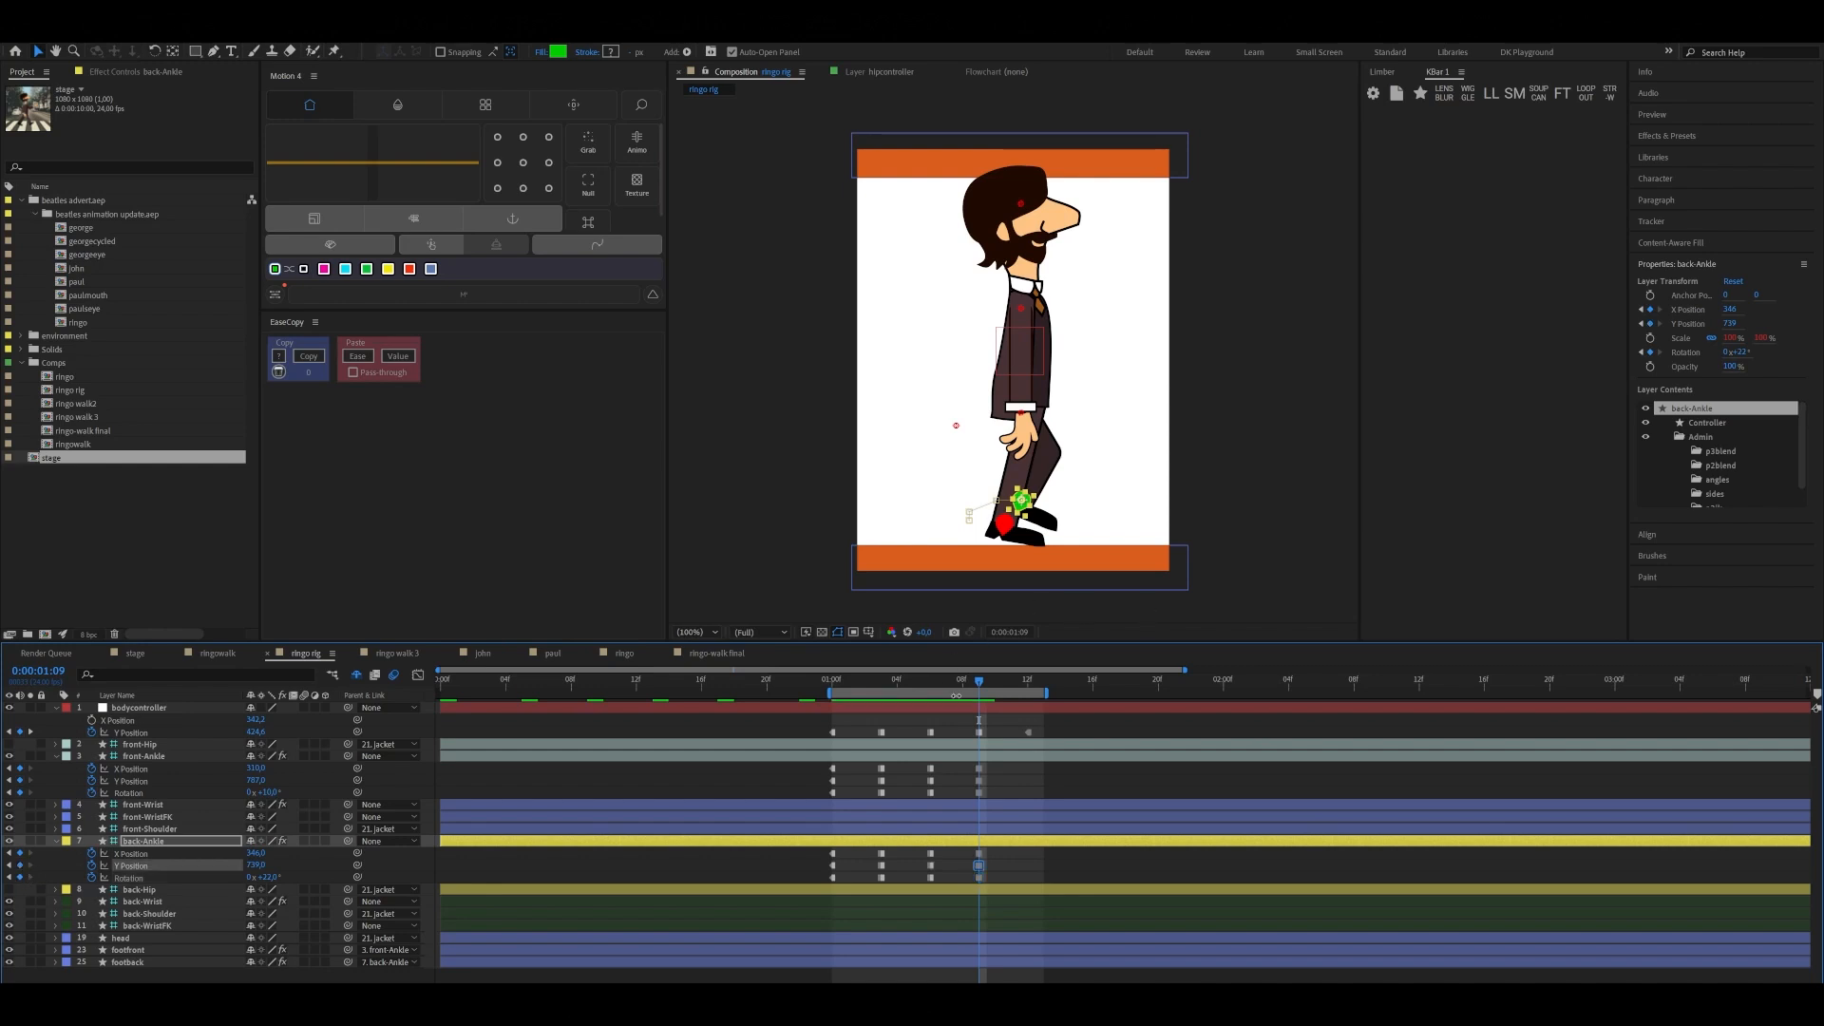
# At 0:00:01:12, paste back-Ankle's keyframes from 0:00:01:00 onto front-Ankle and front-Ankle's keyframes from 0:00:01:00 onto back-Ankle
pyautogui.moveTo(980, 677); pyautogui.dragTo(1032, 753)
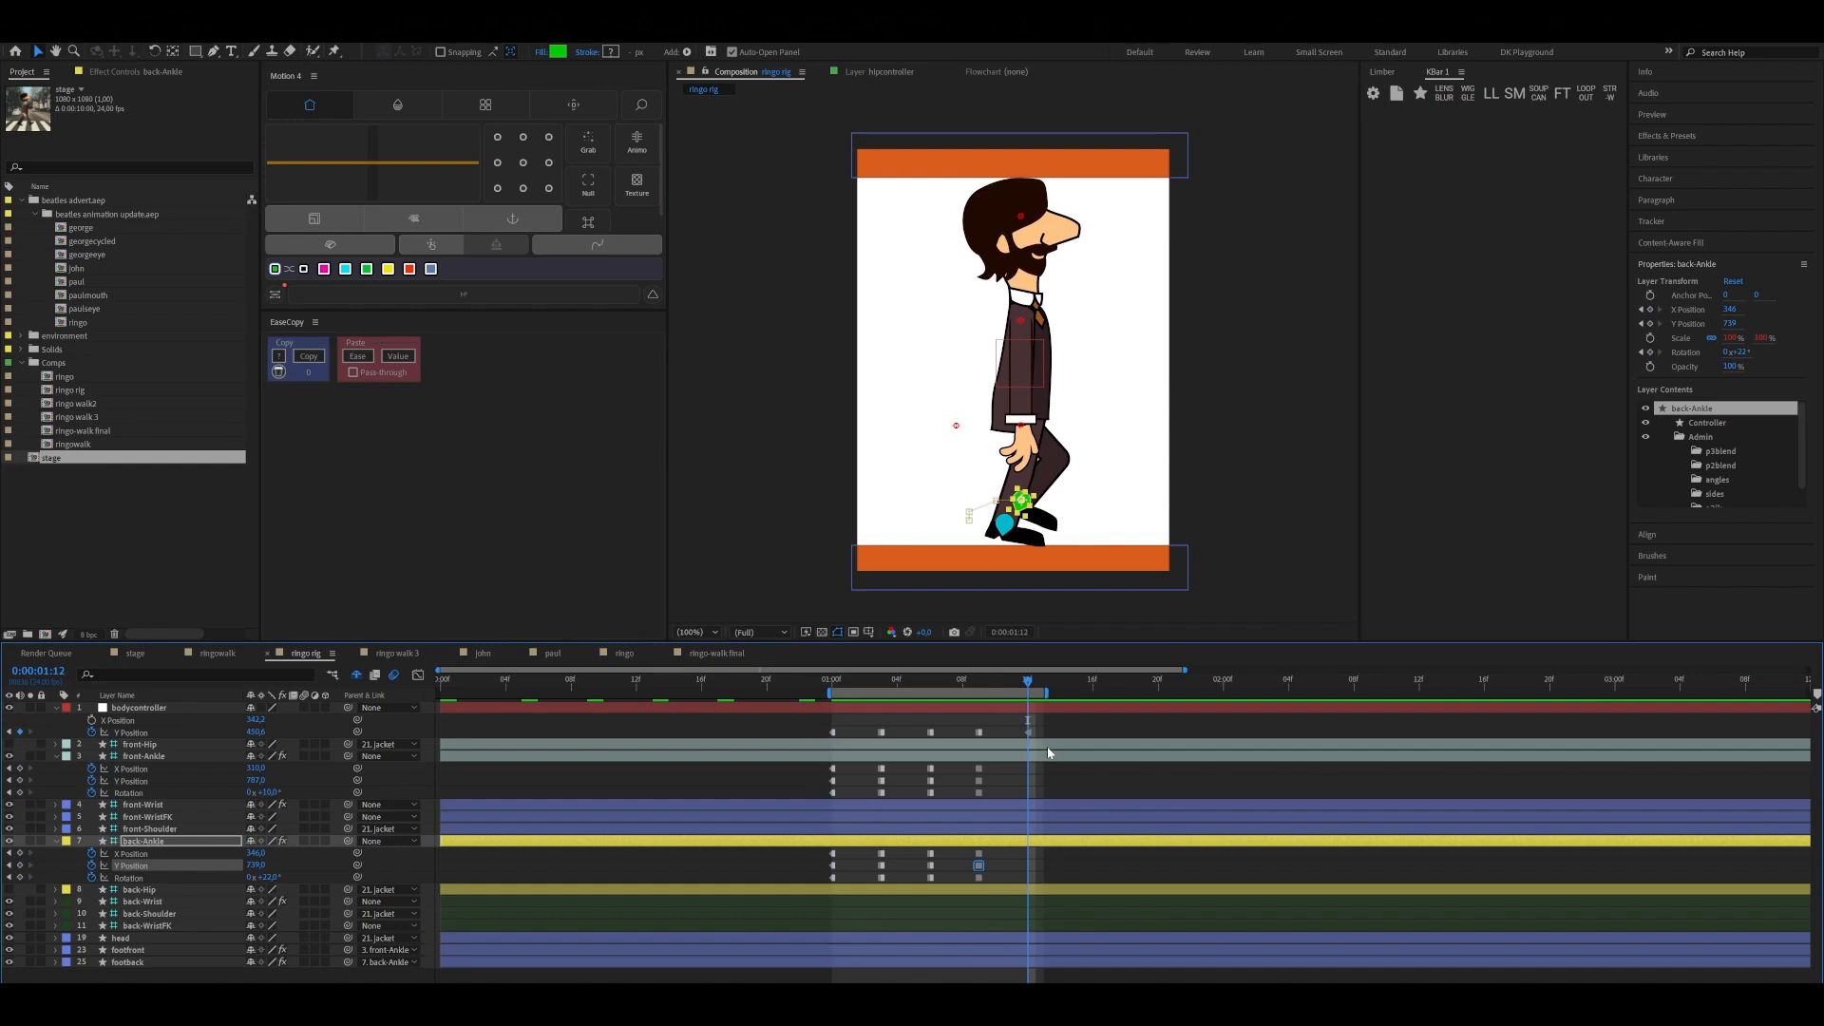
pyautogui.moveTo(816, 850); pyautogui.dragTo(838, 875)
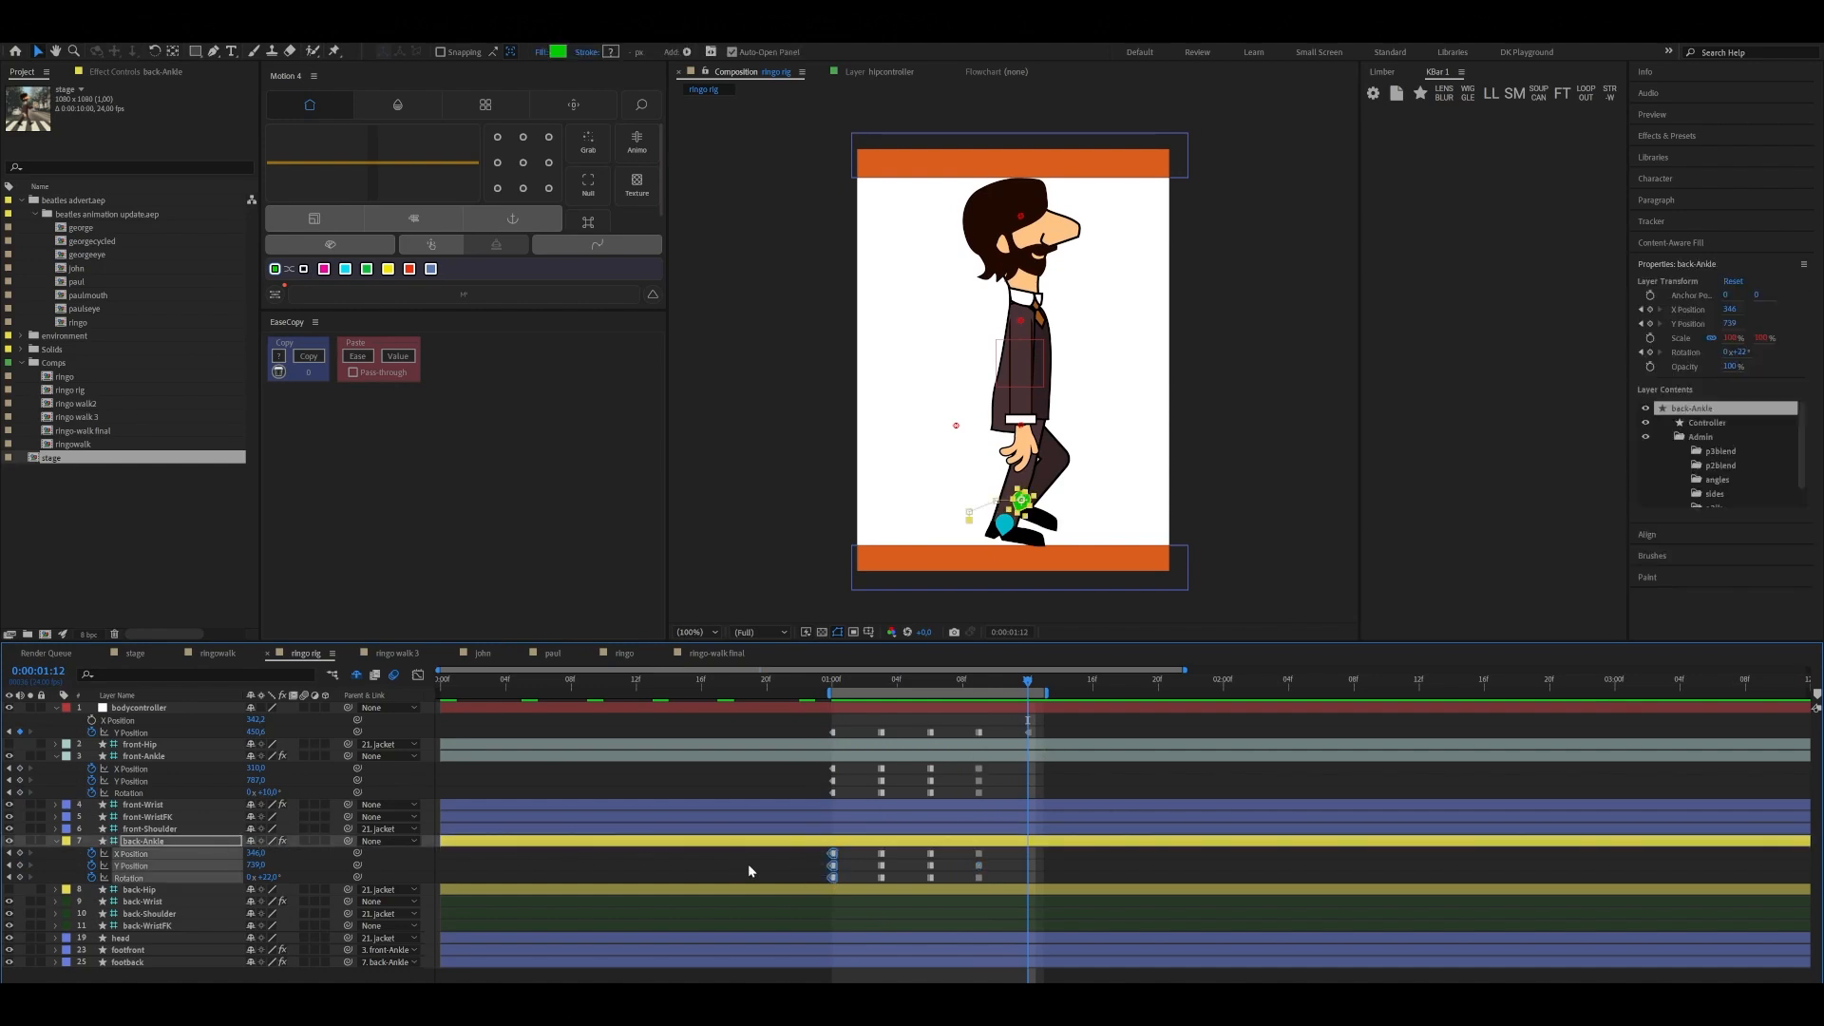
pyautogui.click(1007, 756)
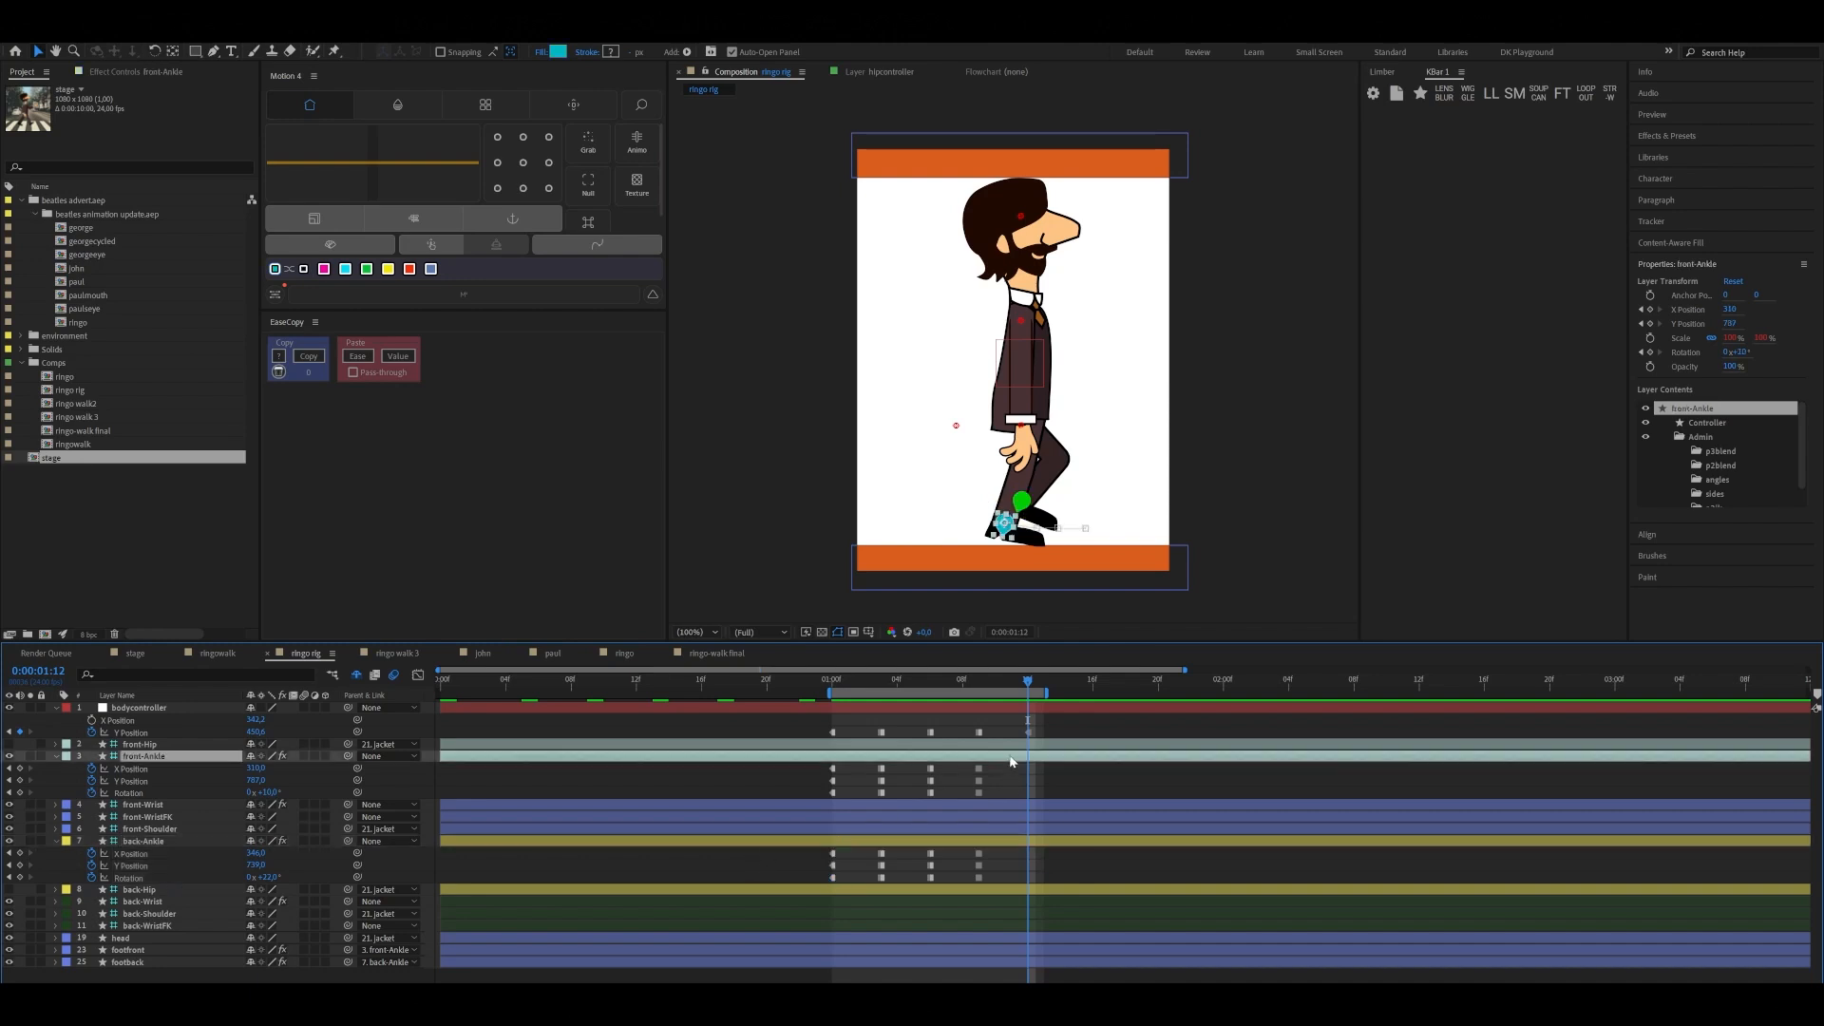
pyautogui.hotkey('ctrl', 'v')
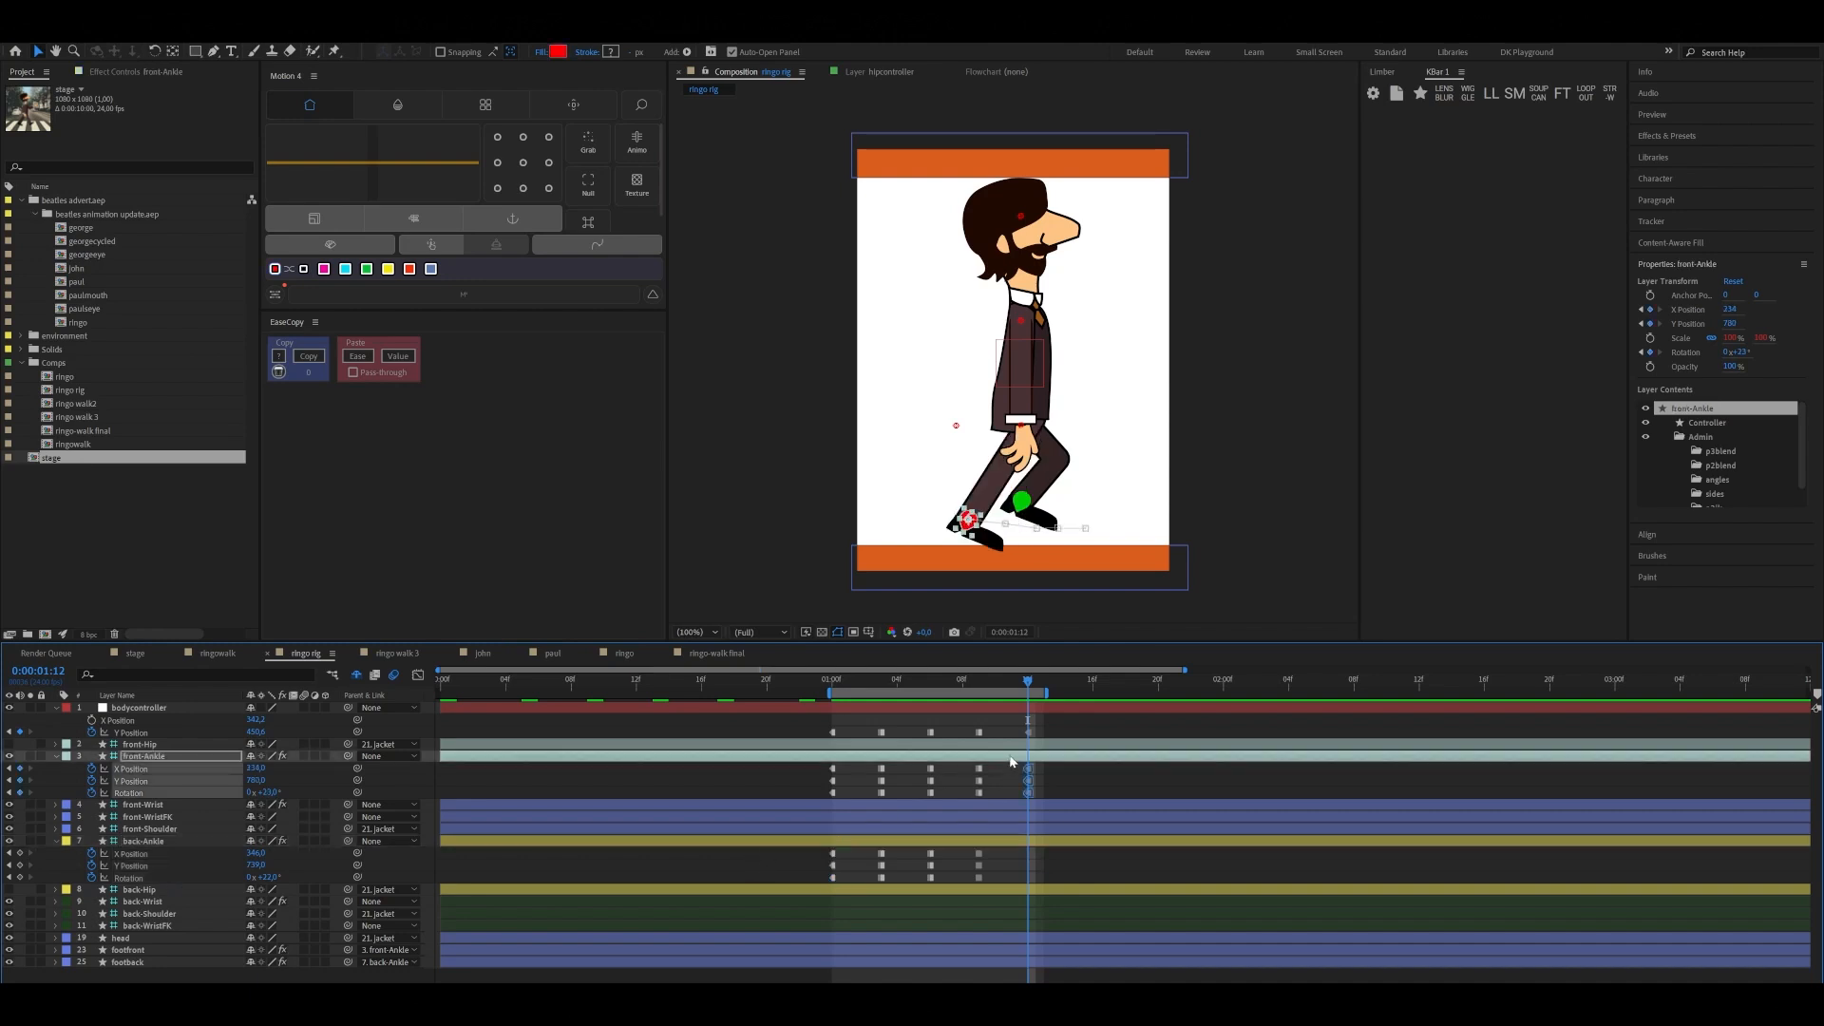
pyautogui.moveTo(817, 760); pyautogui.dragTo(836, 788)
pyautogui.click(972, 840)
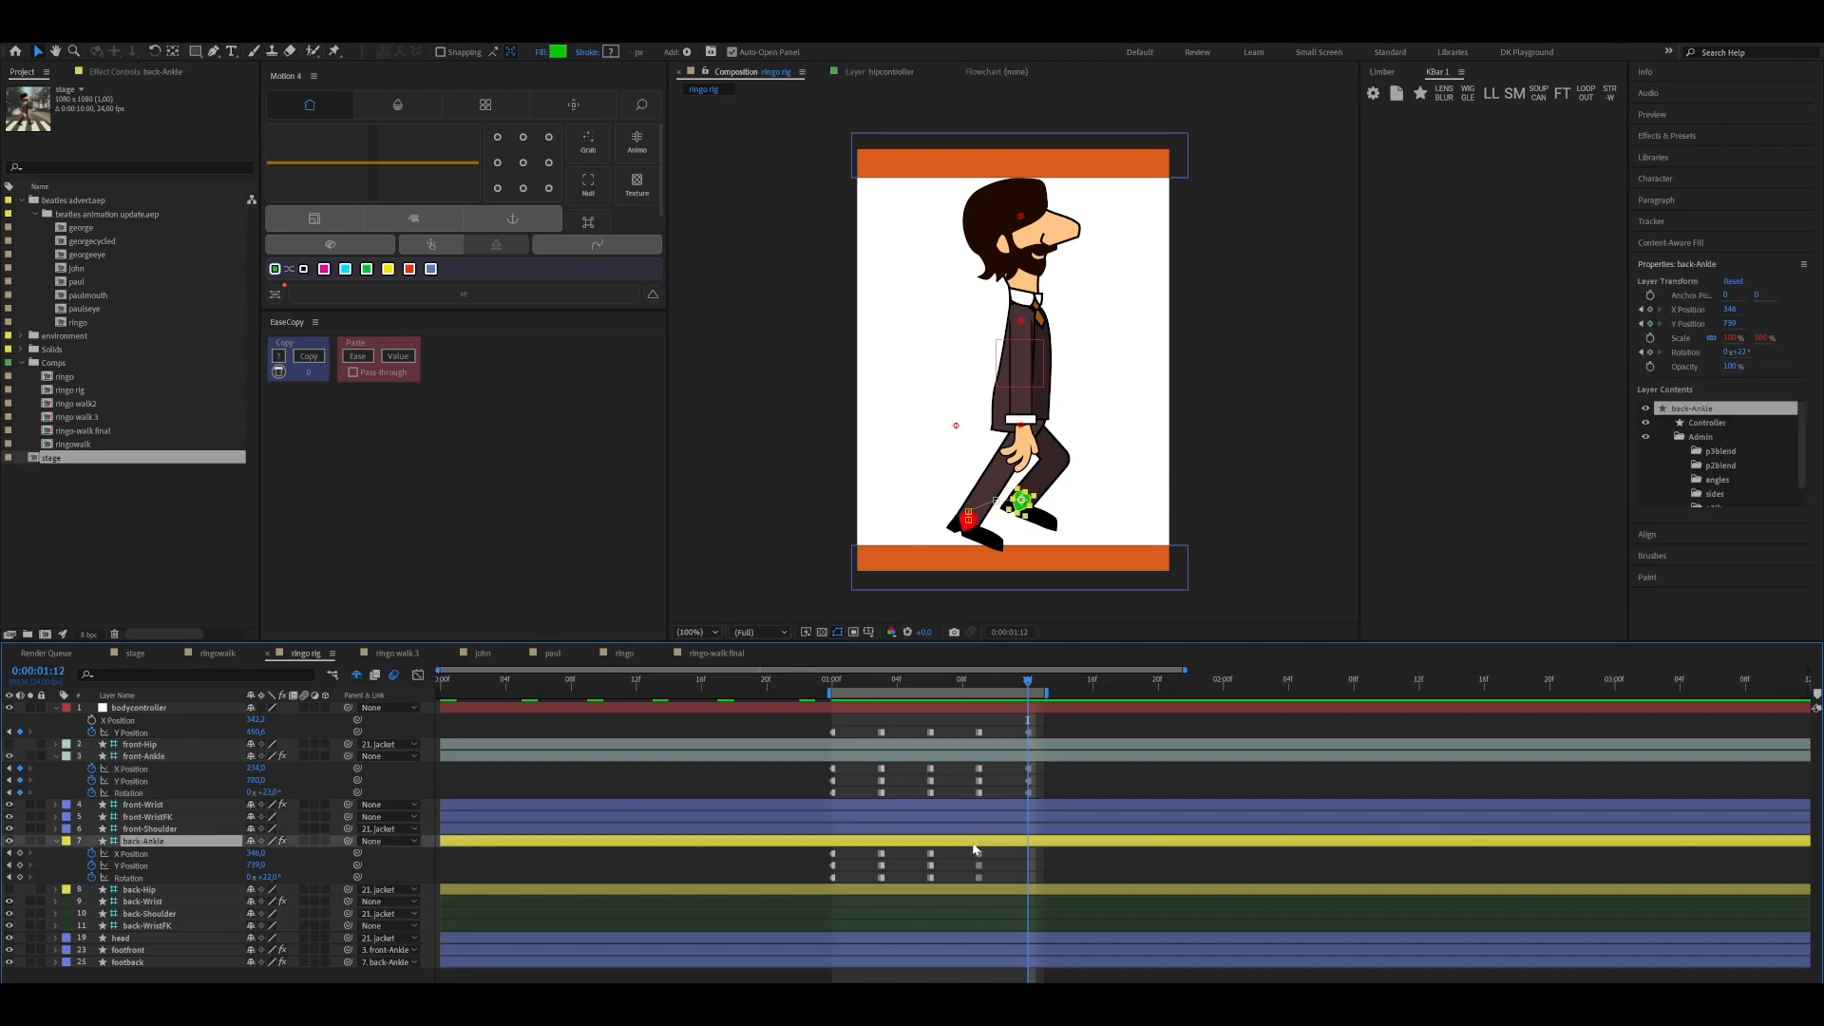
pyautogui.hotkey('ctrl', 'v')
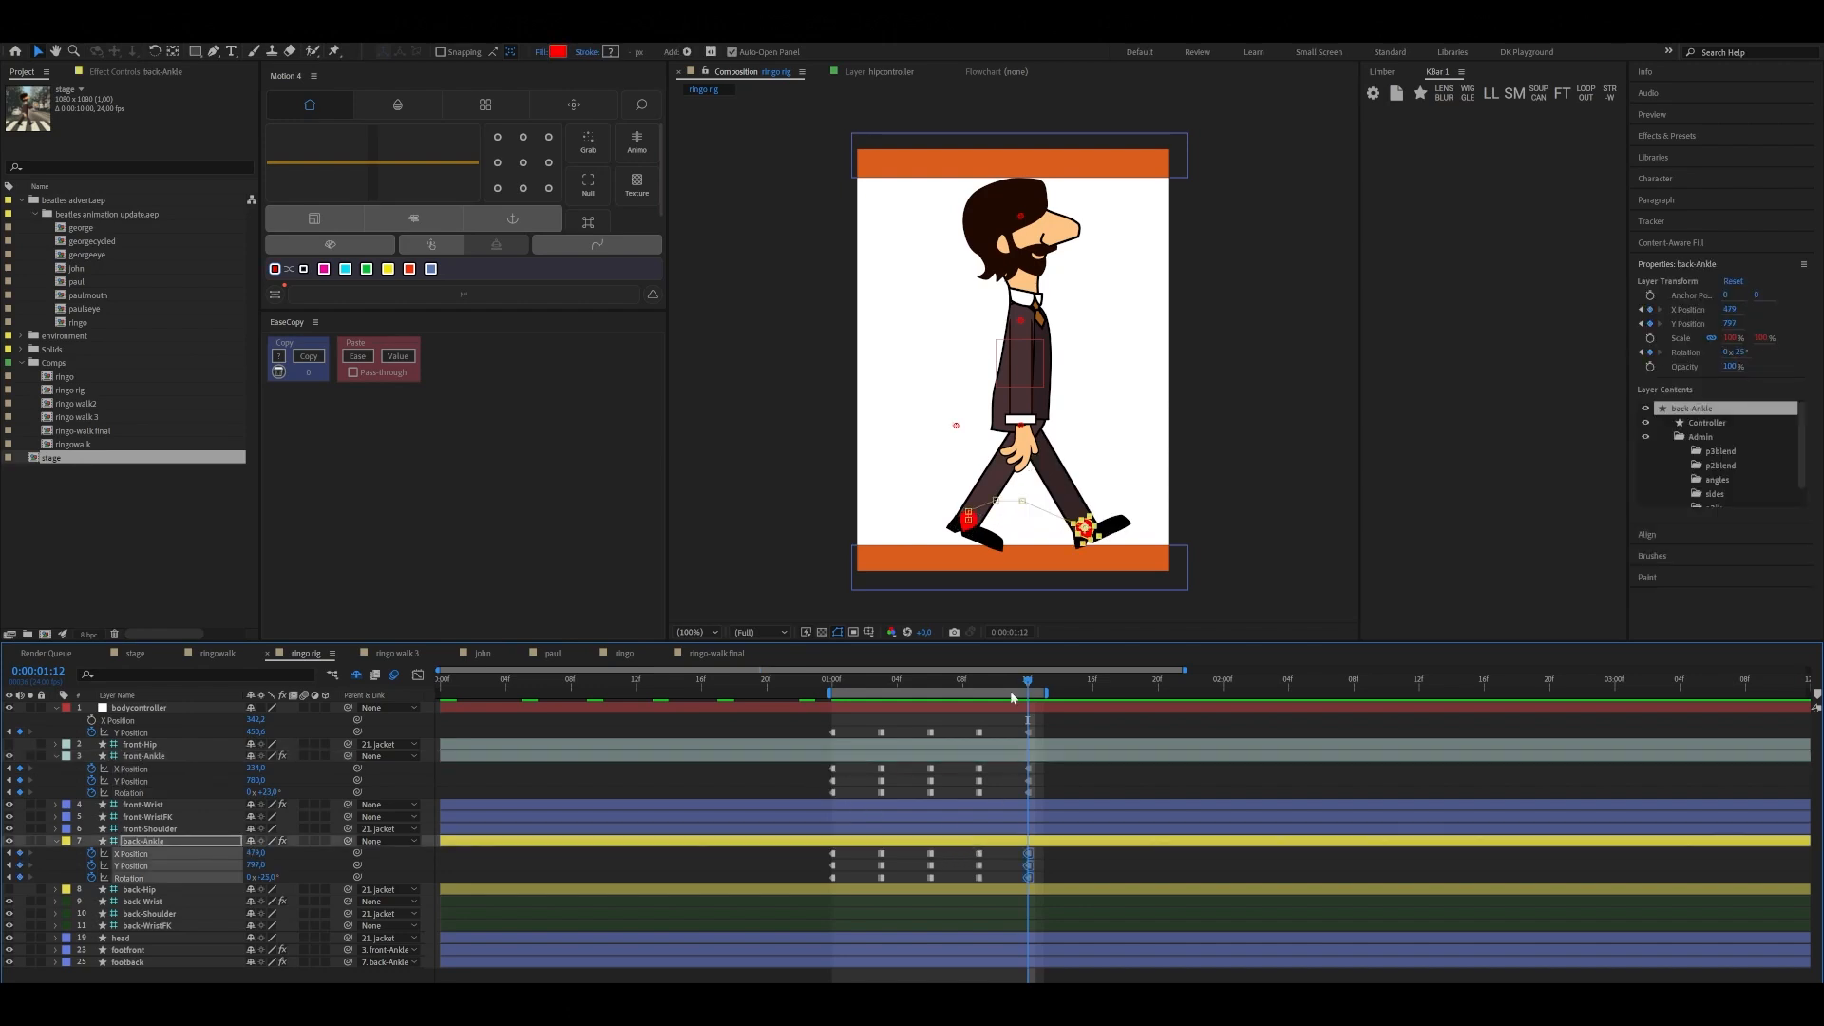
# Play the blocked walk from 0:00:01:00 and compare the contact pose with the down pose at 0:00:01:03
pyautogui.moveTo(1011, 692); pyautogui.dragTo(830, 711)
pyautogui.press('space')
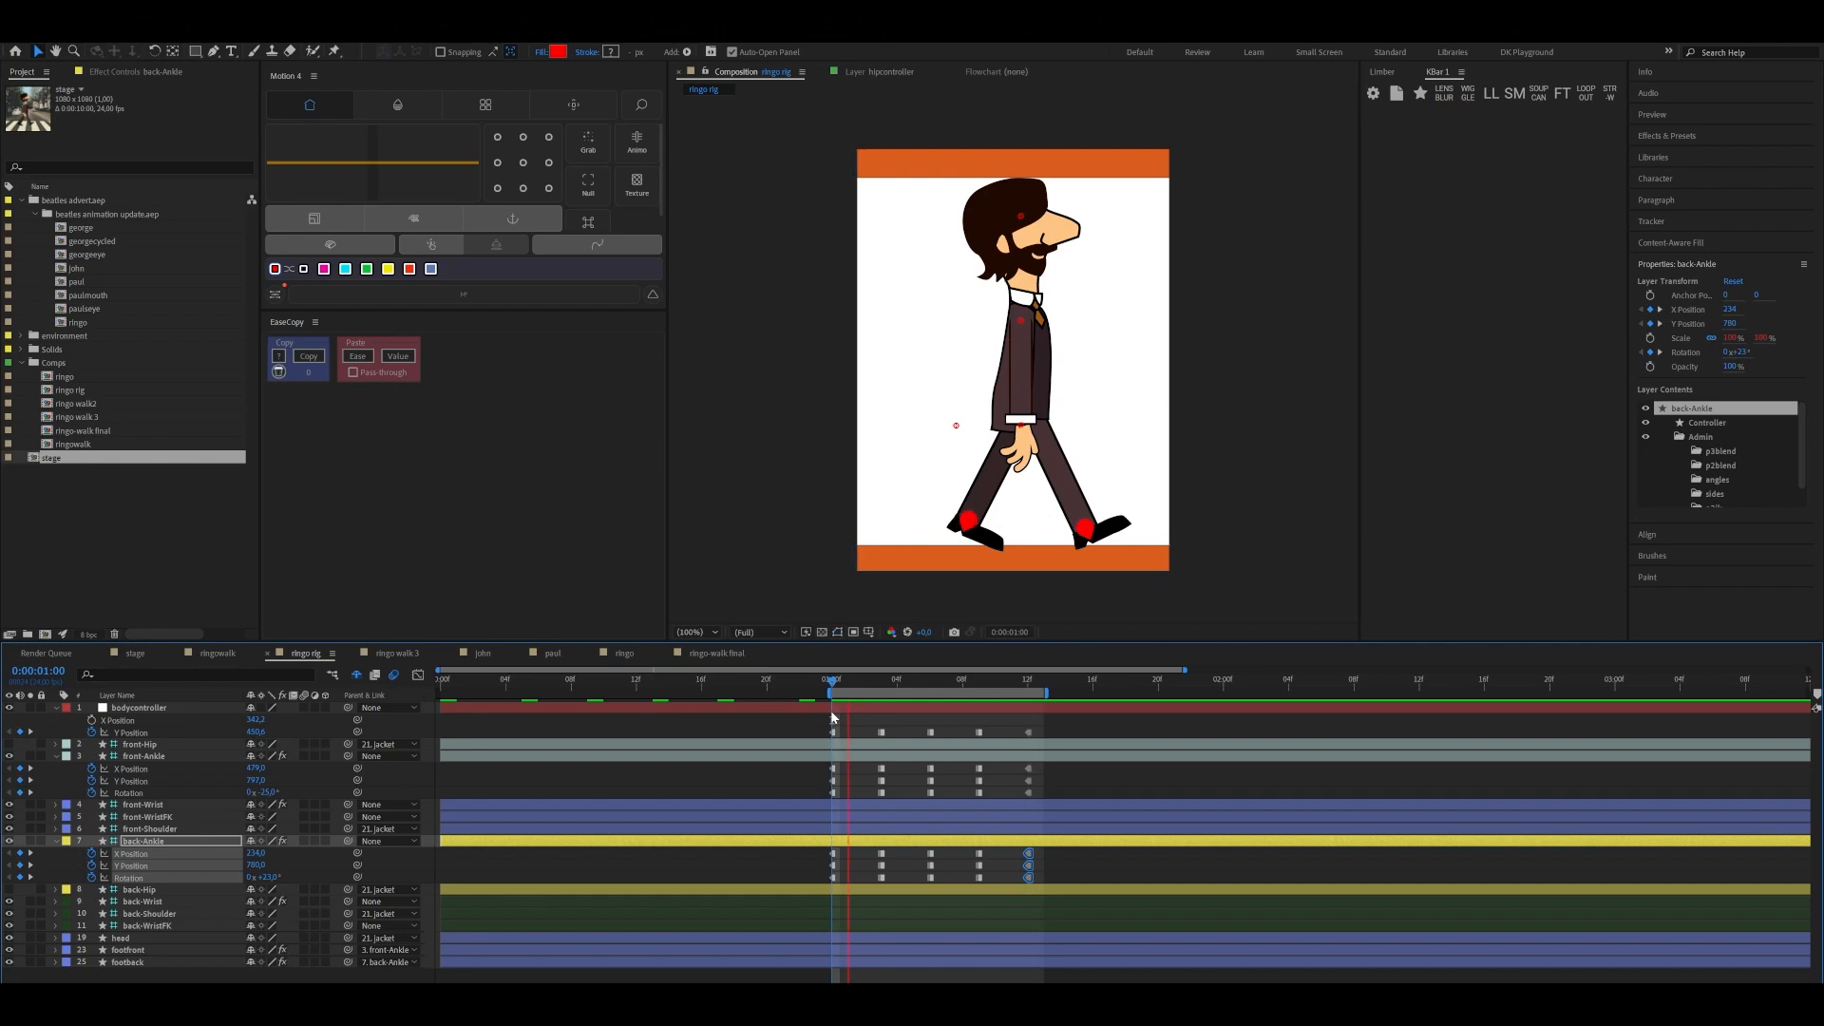
pyautogui.press('space')
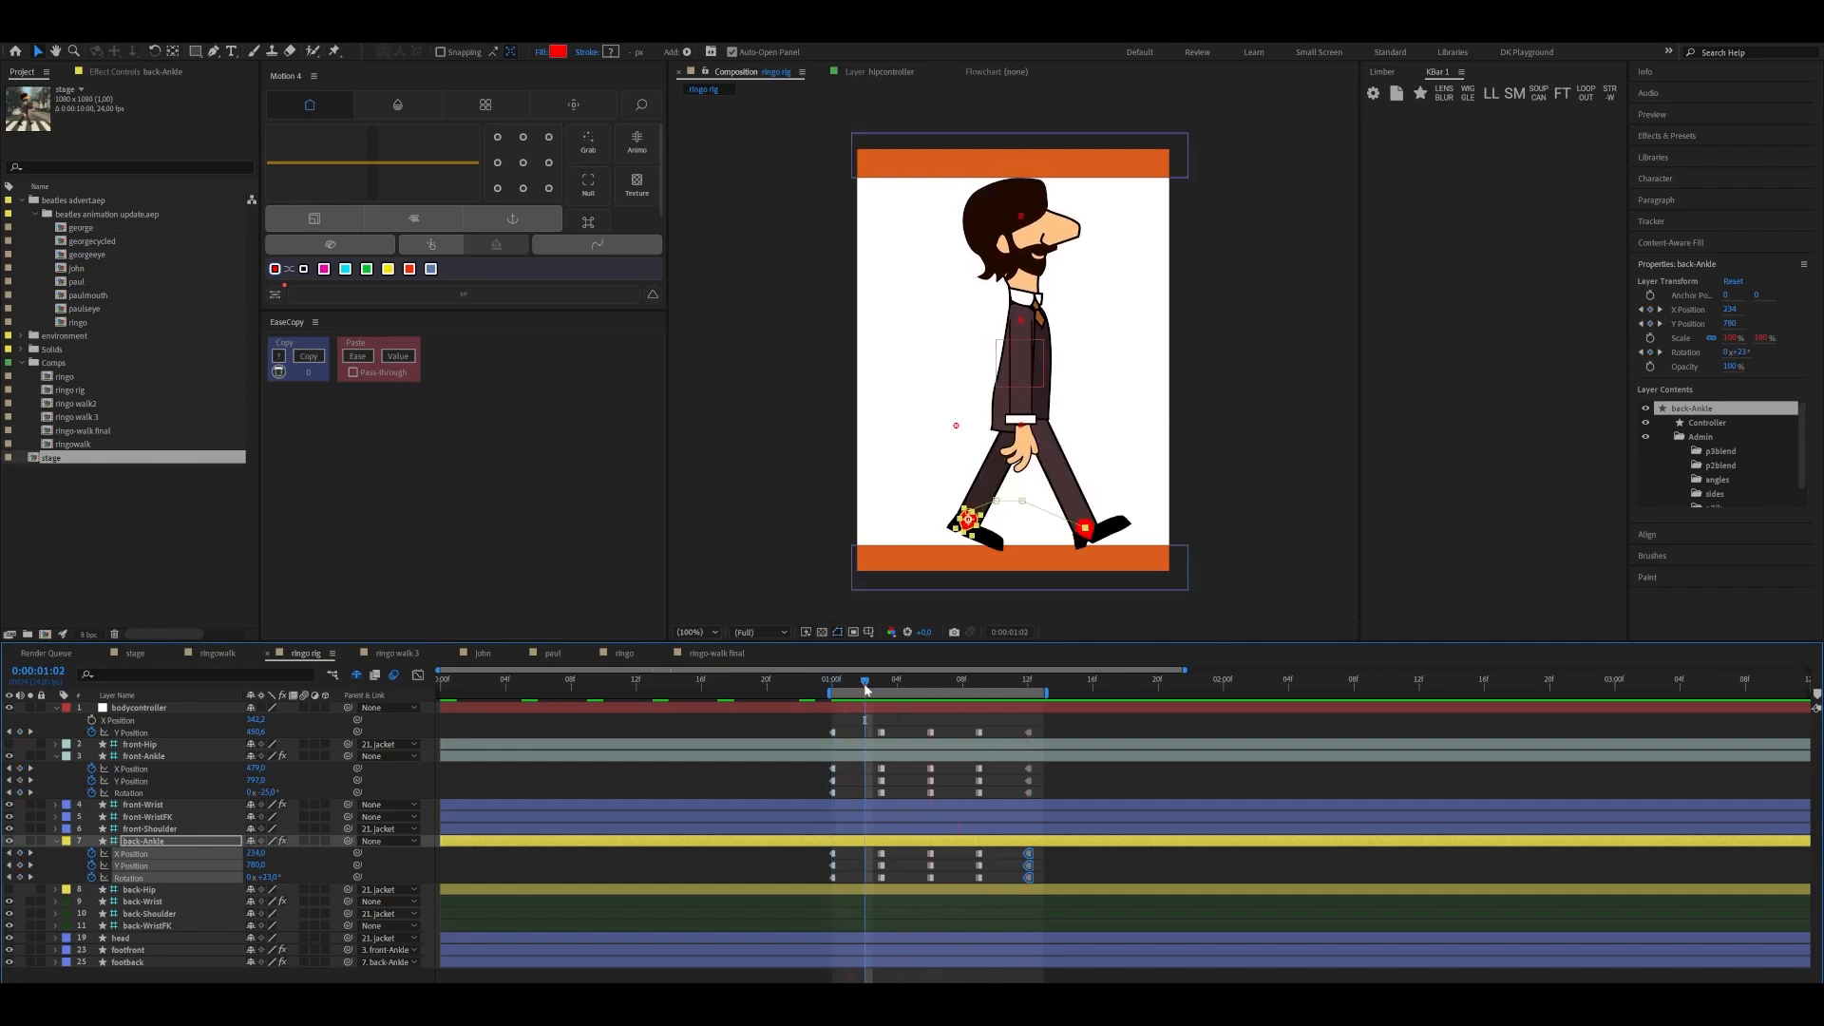
pyautogui.moveTo(866, 688)
pyautogui.mouseDown()
pyautogui.moveTo(840, 690)
pyautogui.moveTo(875, 699)
pyautogui.mouseUp()
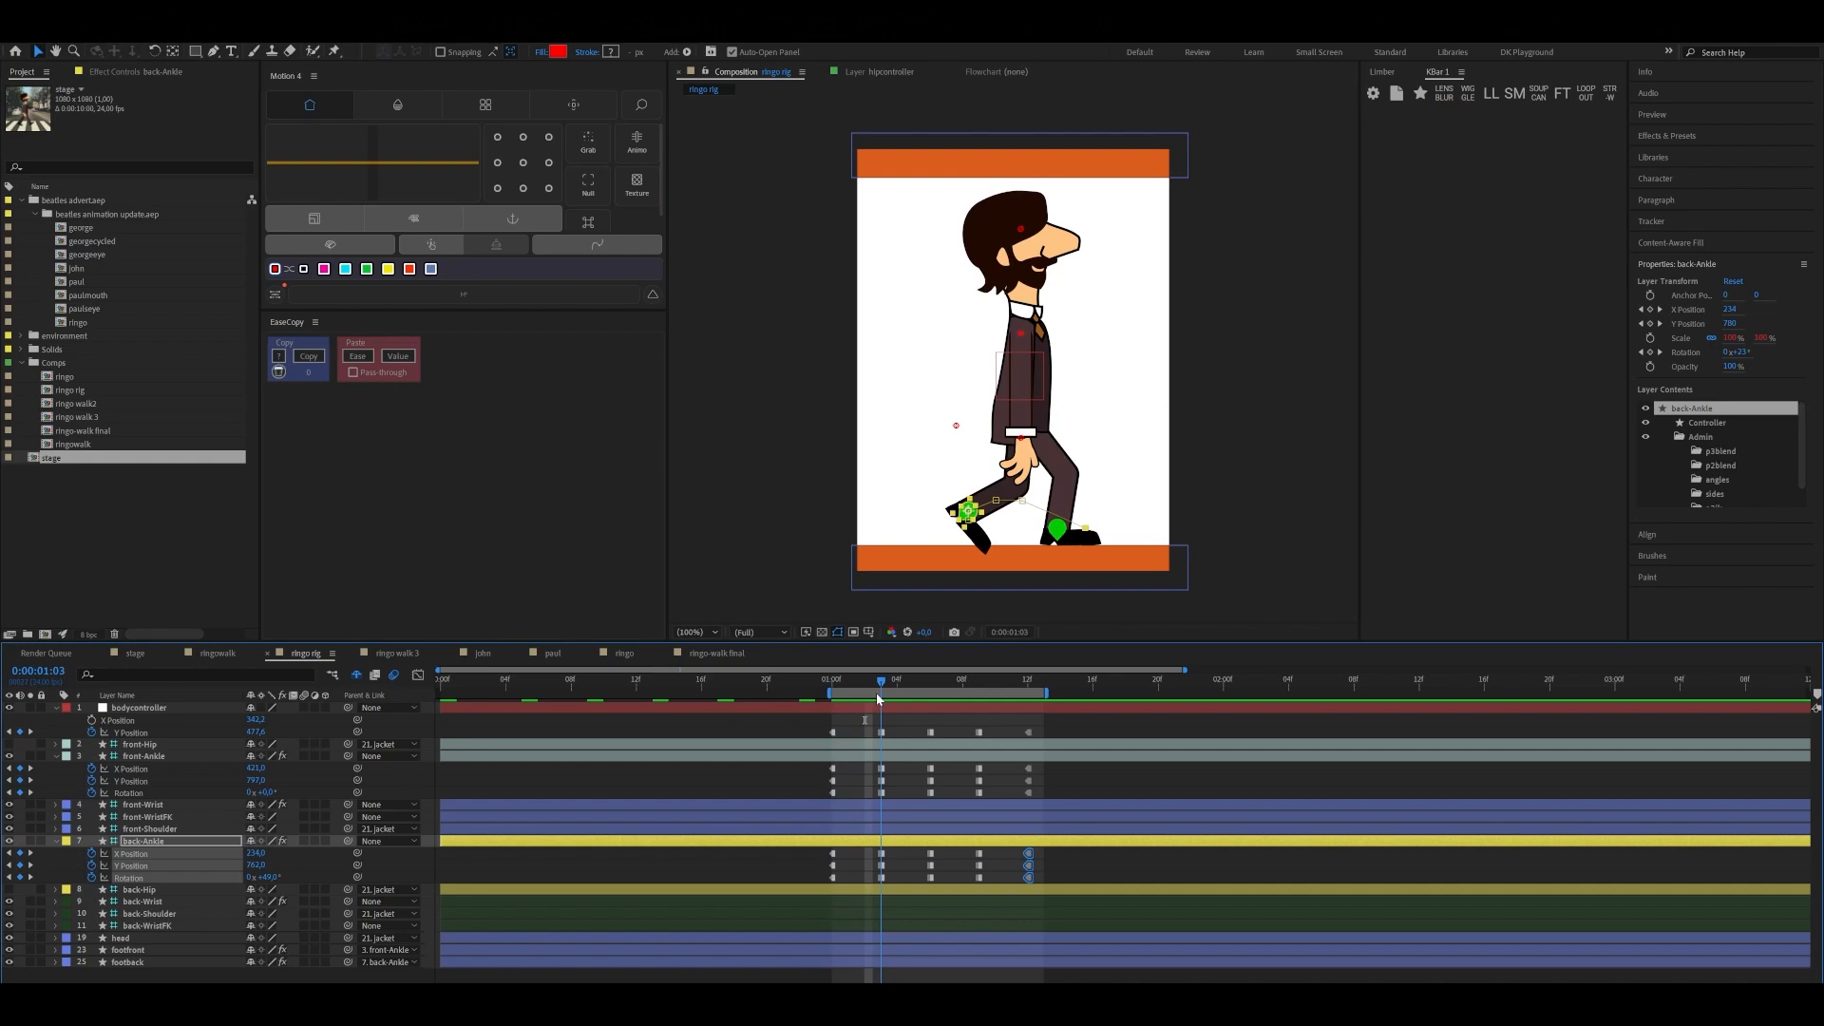
pyautogui.moveTo(876, 693); pyautogui.dragTo(829, 711)
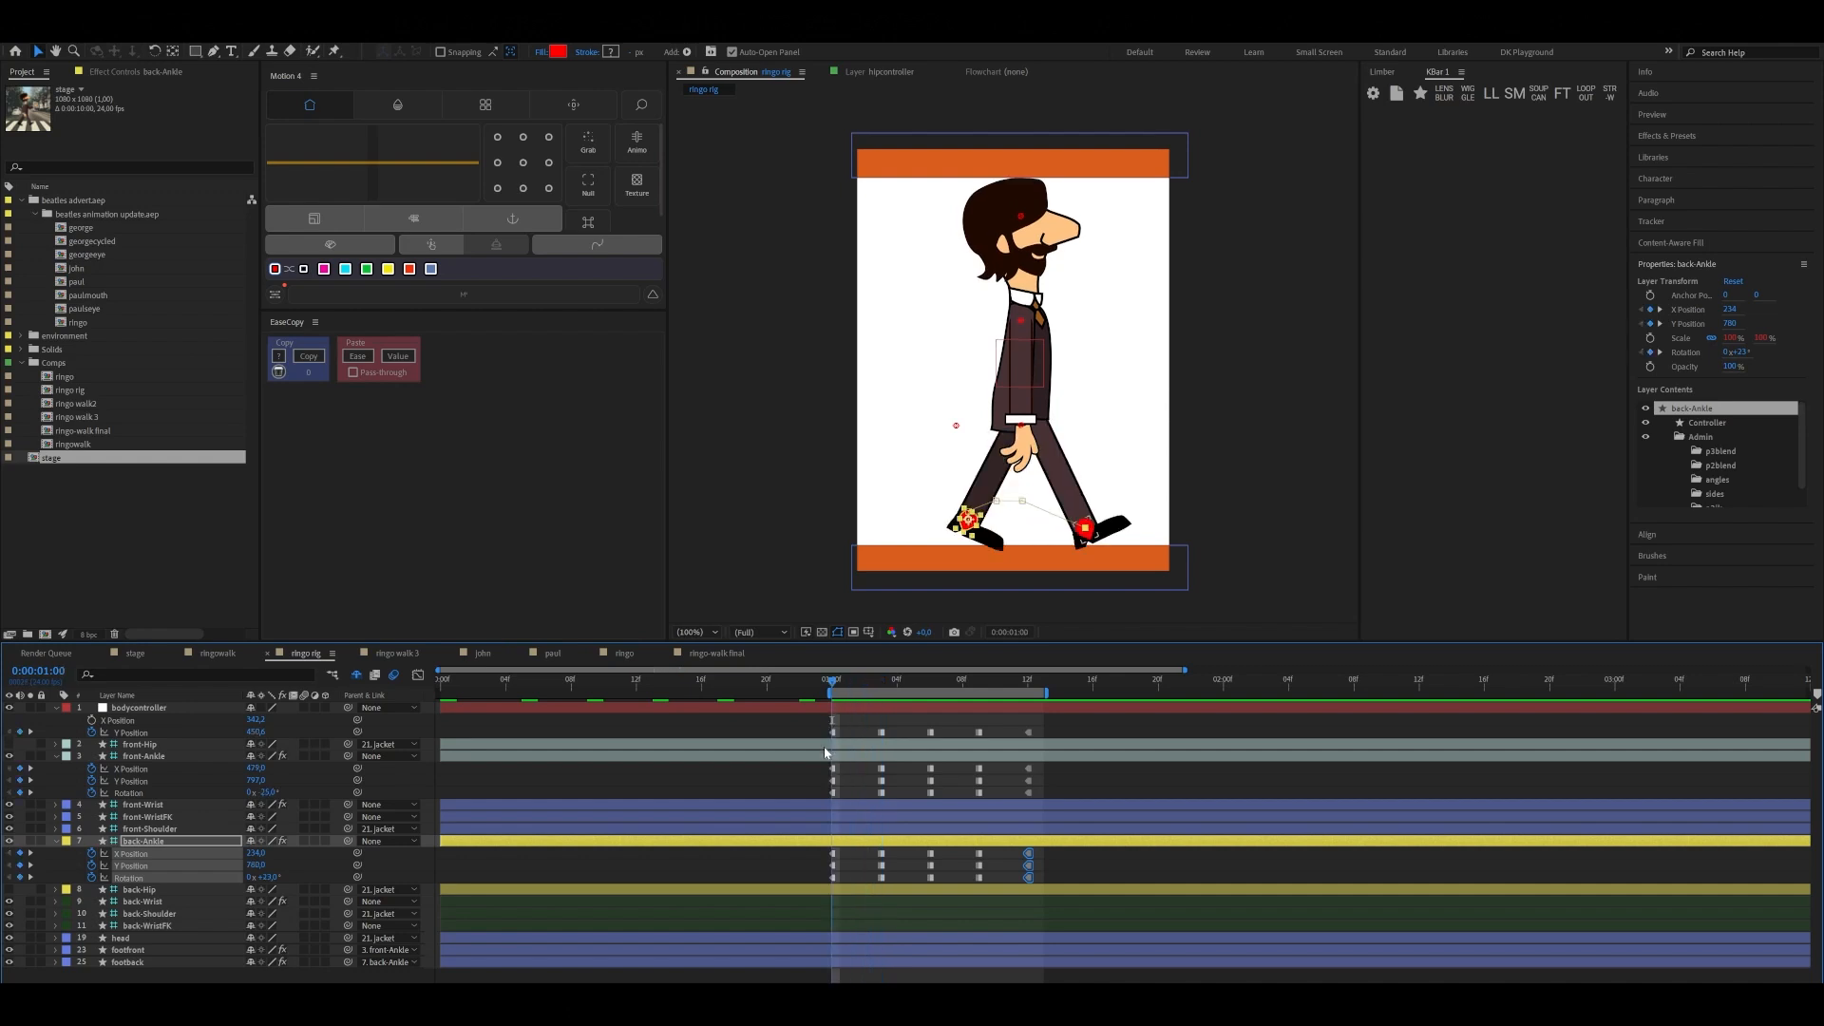
# Turn off hold interpolation on all the walk keyframes of bodycontroller, front-Ankle and back-Ankle
pyautogui.moveTo(817, 730); pyautogui.dragTo(1043, 888)
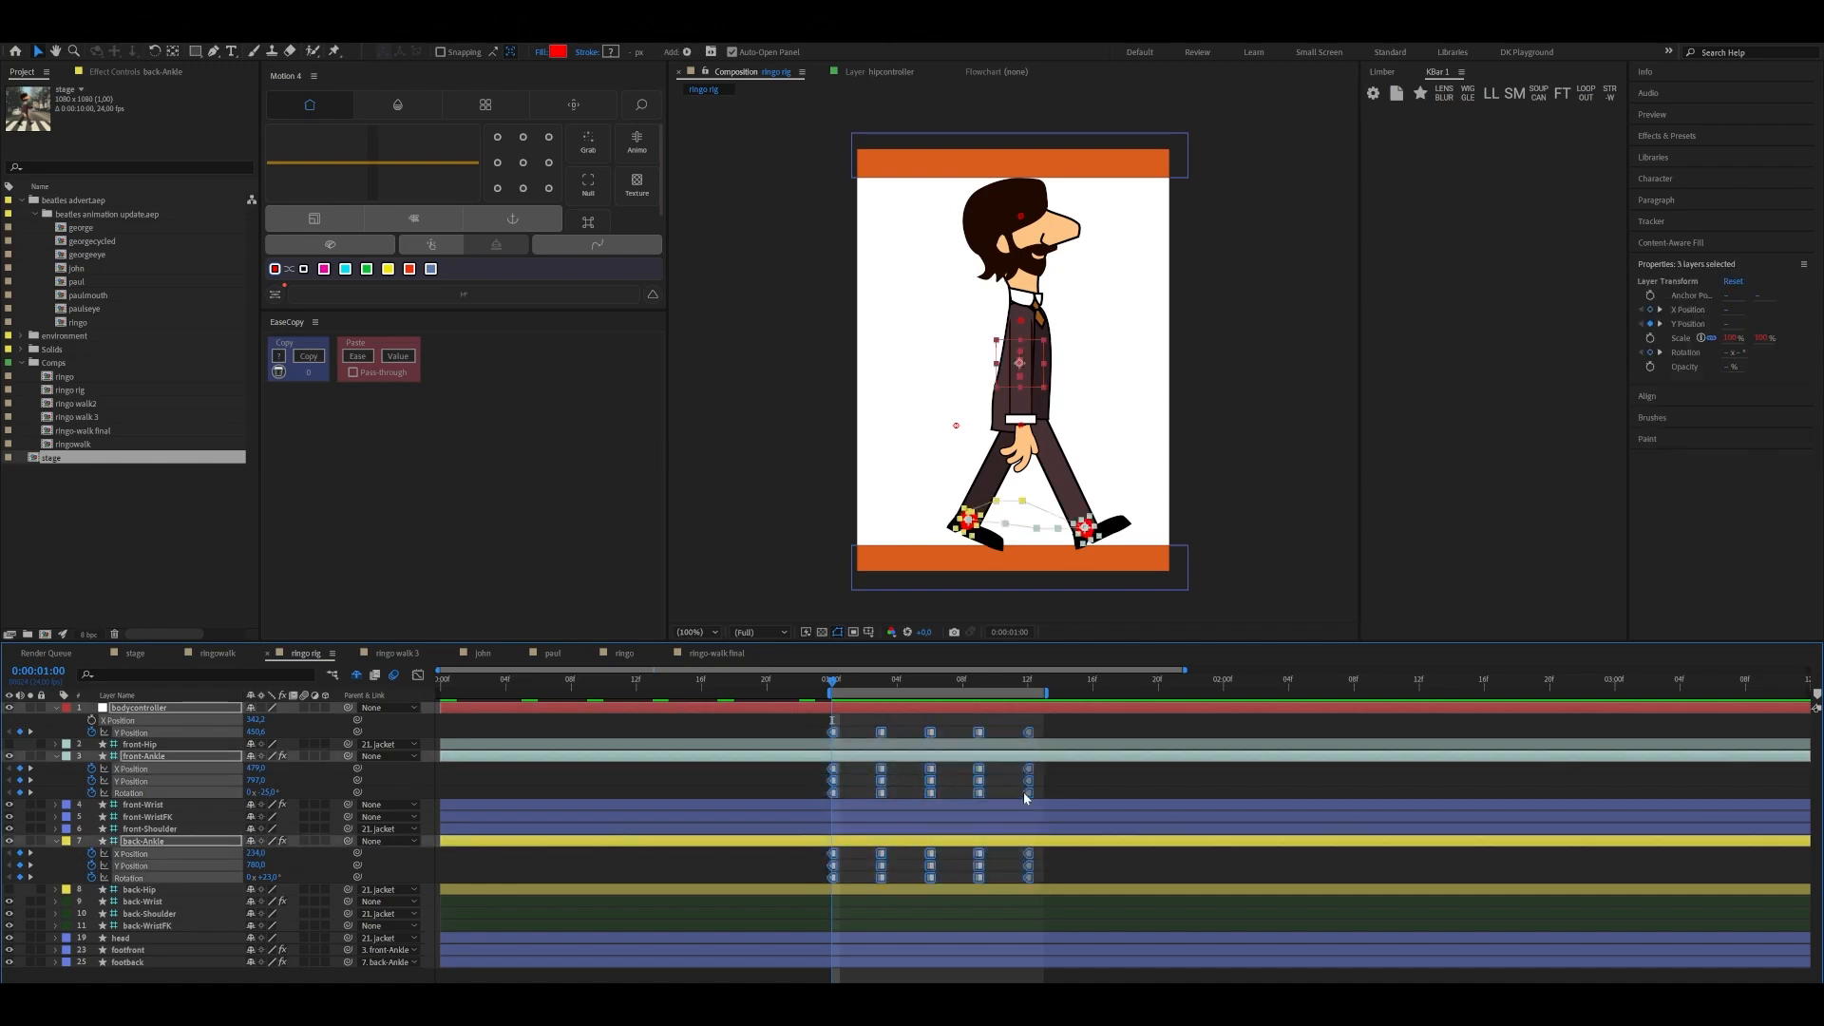
pyautogui.rightClick(1027, 792)
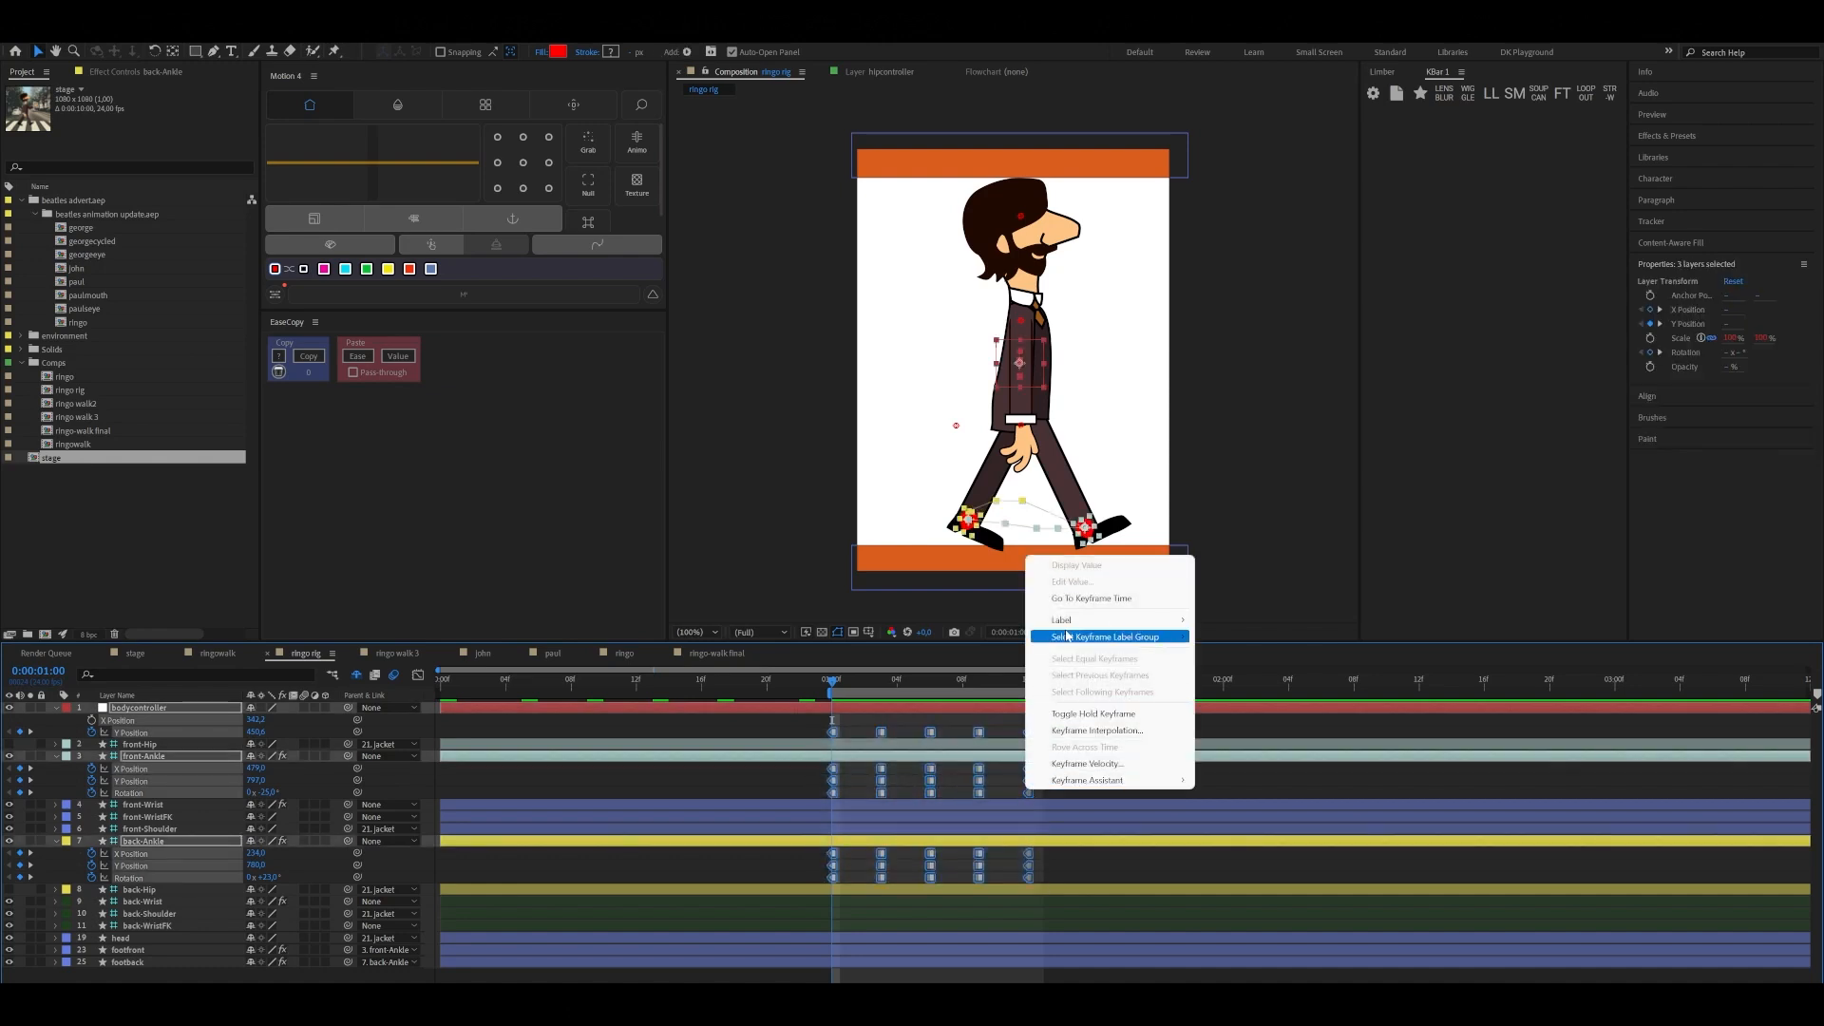
pyautogui.moveTo(1068, 636)
pyautogui.click(796, 731)
pyautogui.moveTo(795, 727); pyautogui.dragTo(1028, 878)
pyautogui.rightClick(1029, 876)
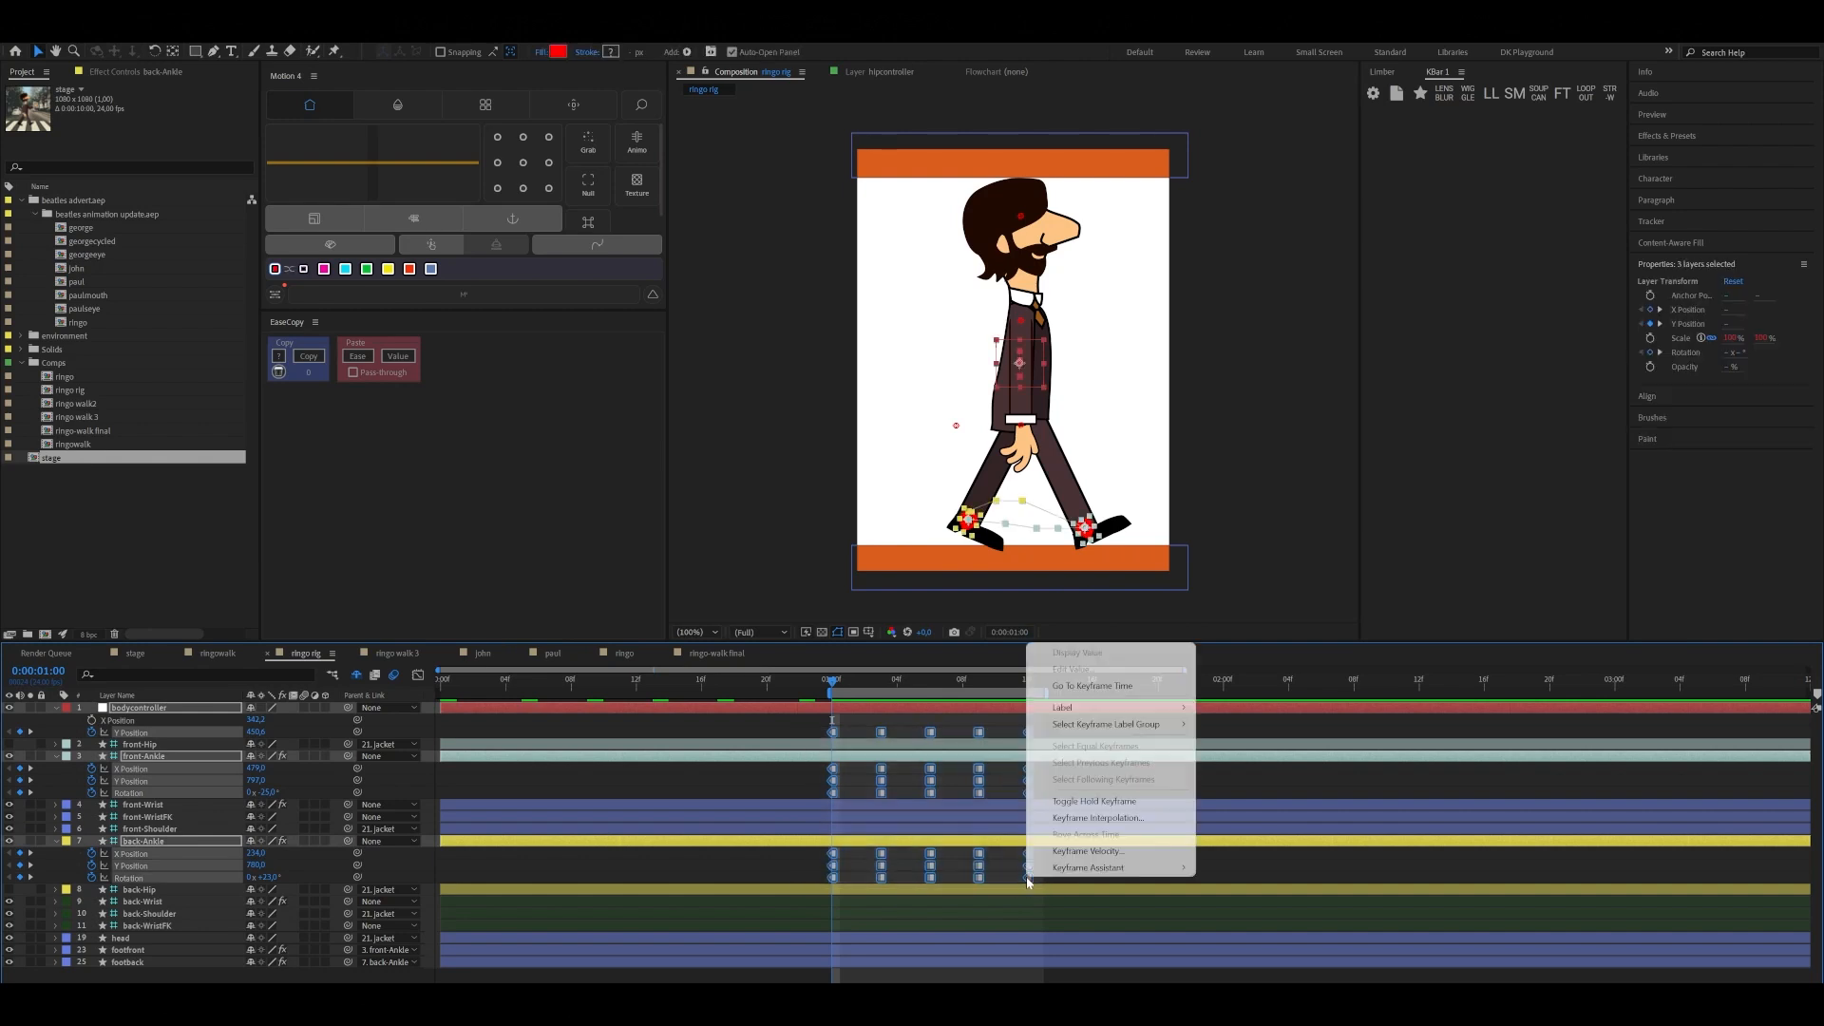
pyautogui.click(1064, 800)
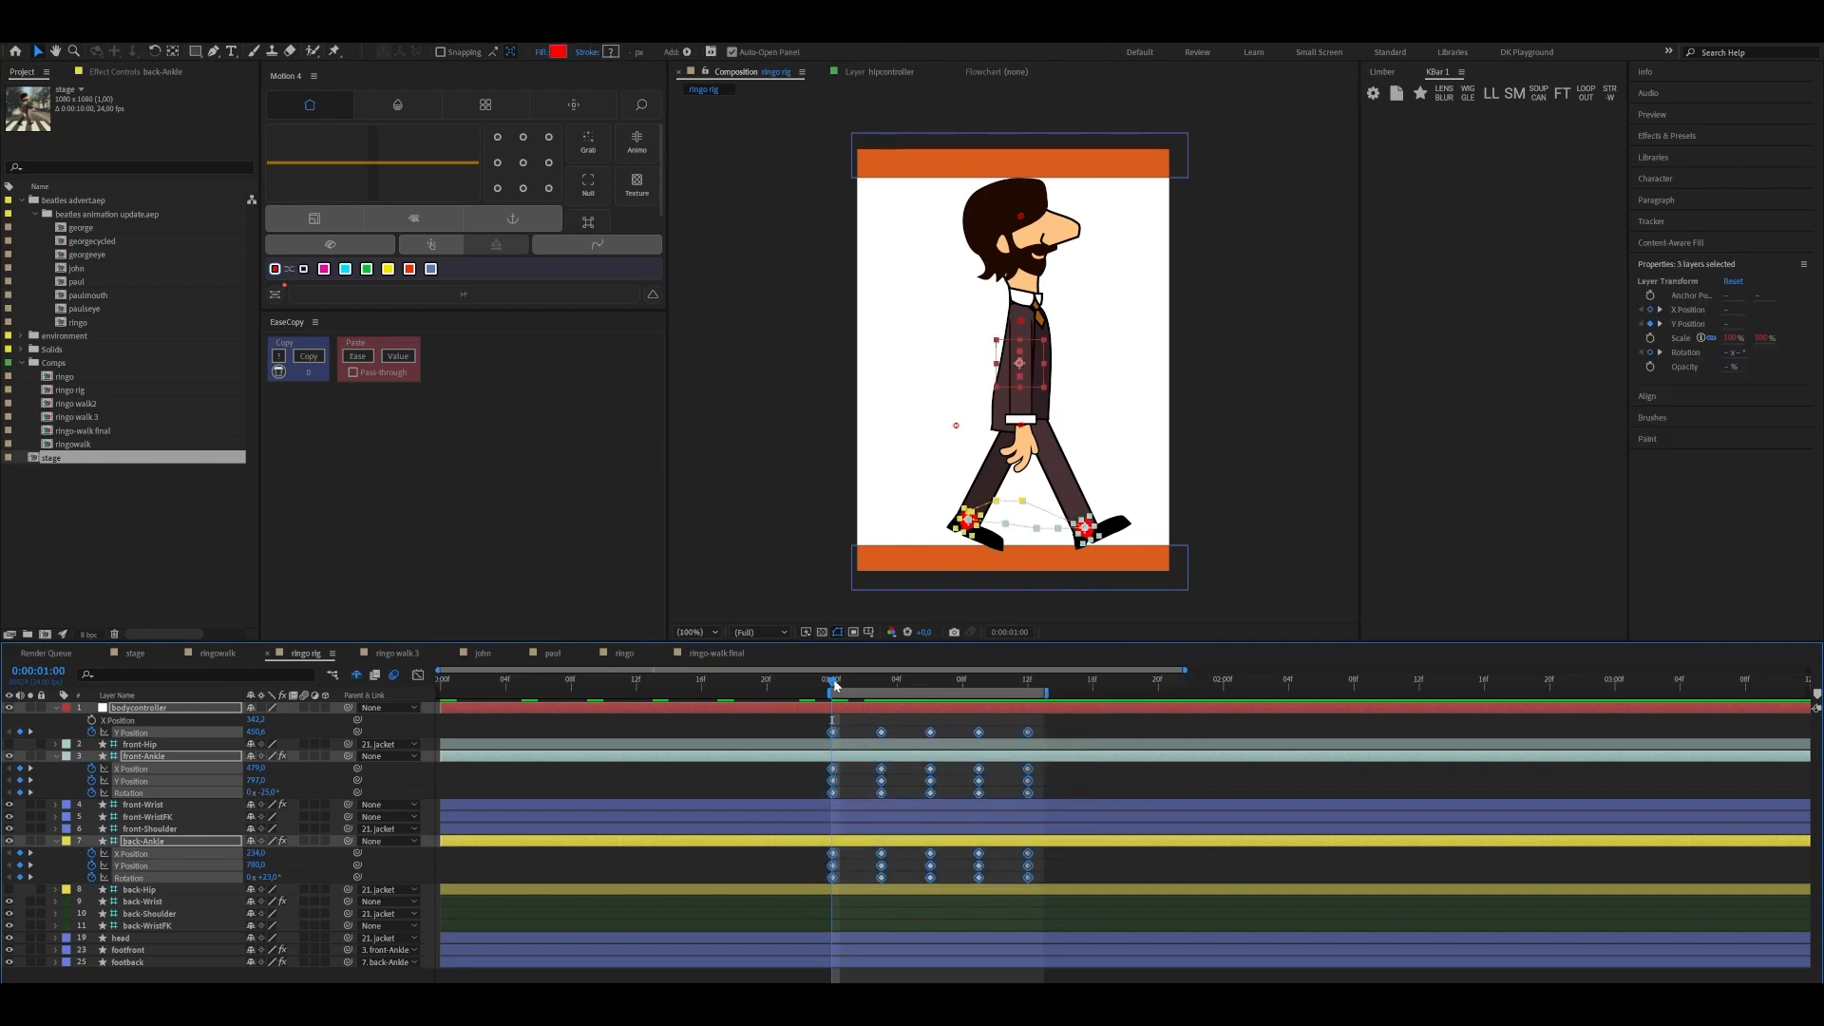
# Preview the interpolated walk from 0:00:01:00 with the layer controls hidden, and scrub through its poses
pyautogui.moveTo(834, 682); pyautogui.dragTo(827, 744)
pyautogui.hotkey('ctrl', 'shift', 'h')
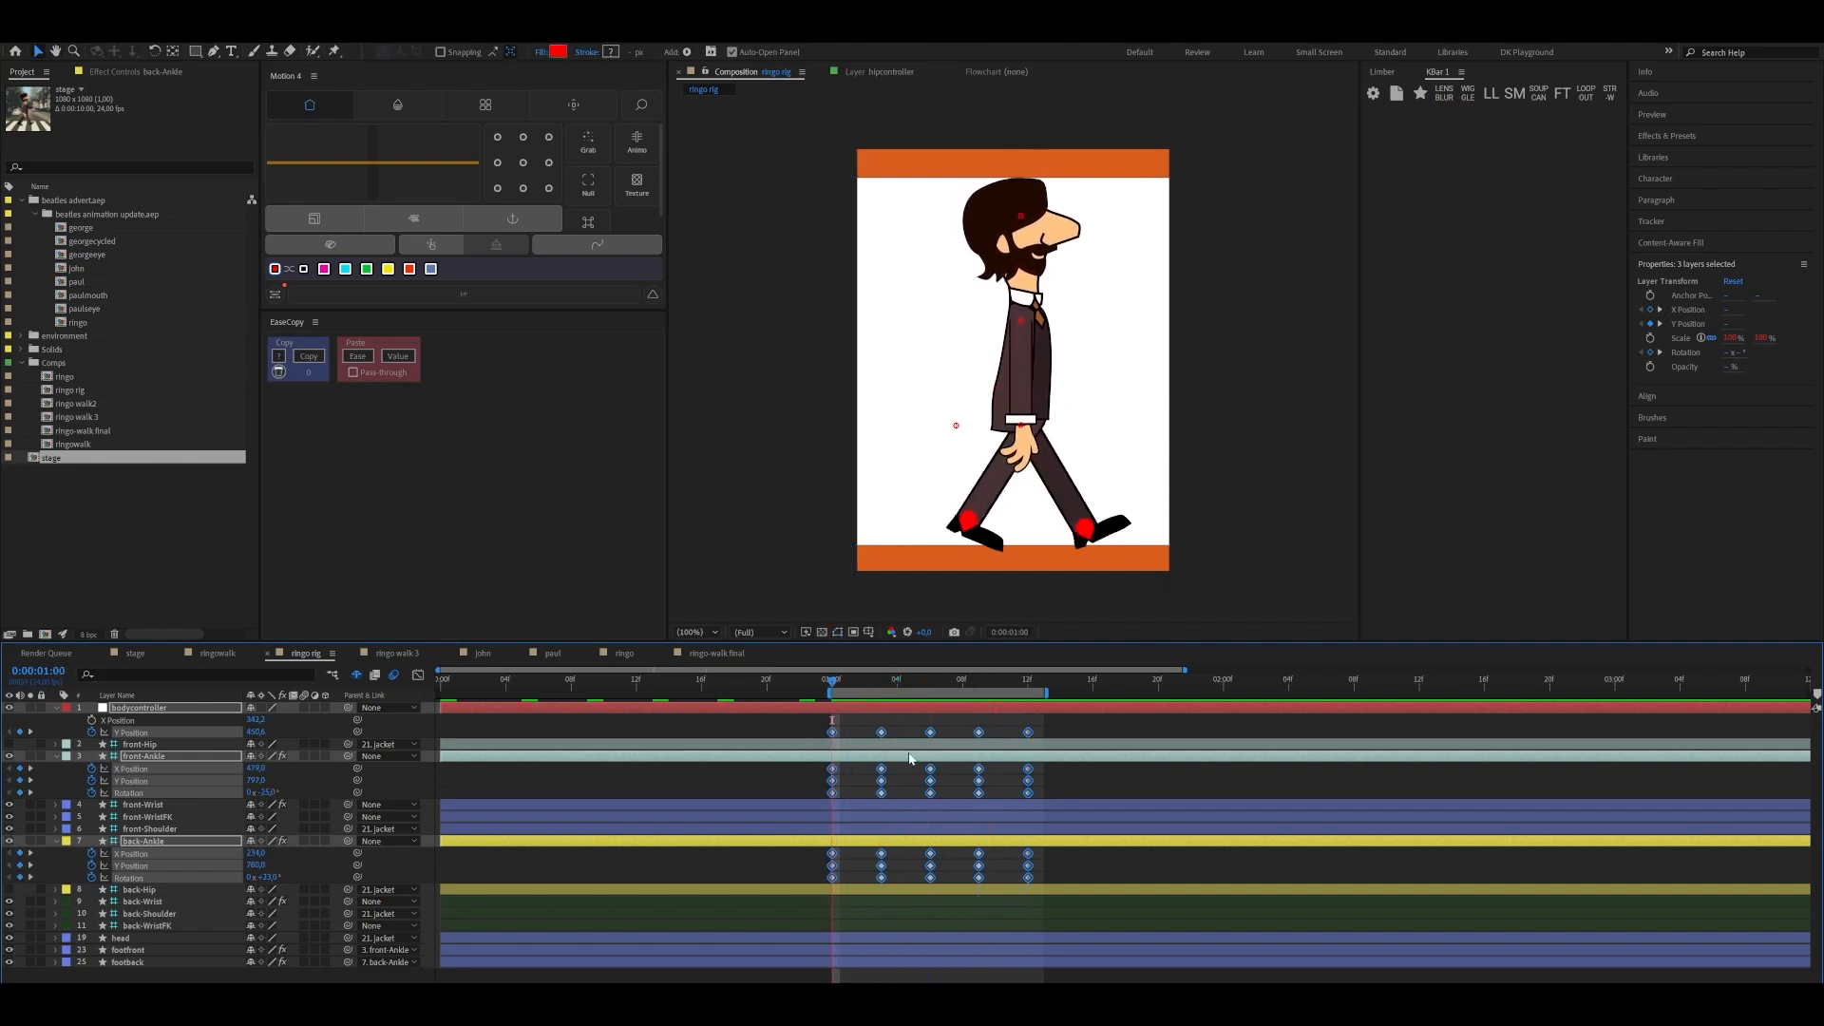
pyautogui.press('space')
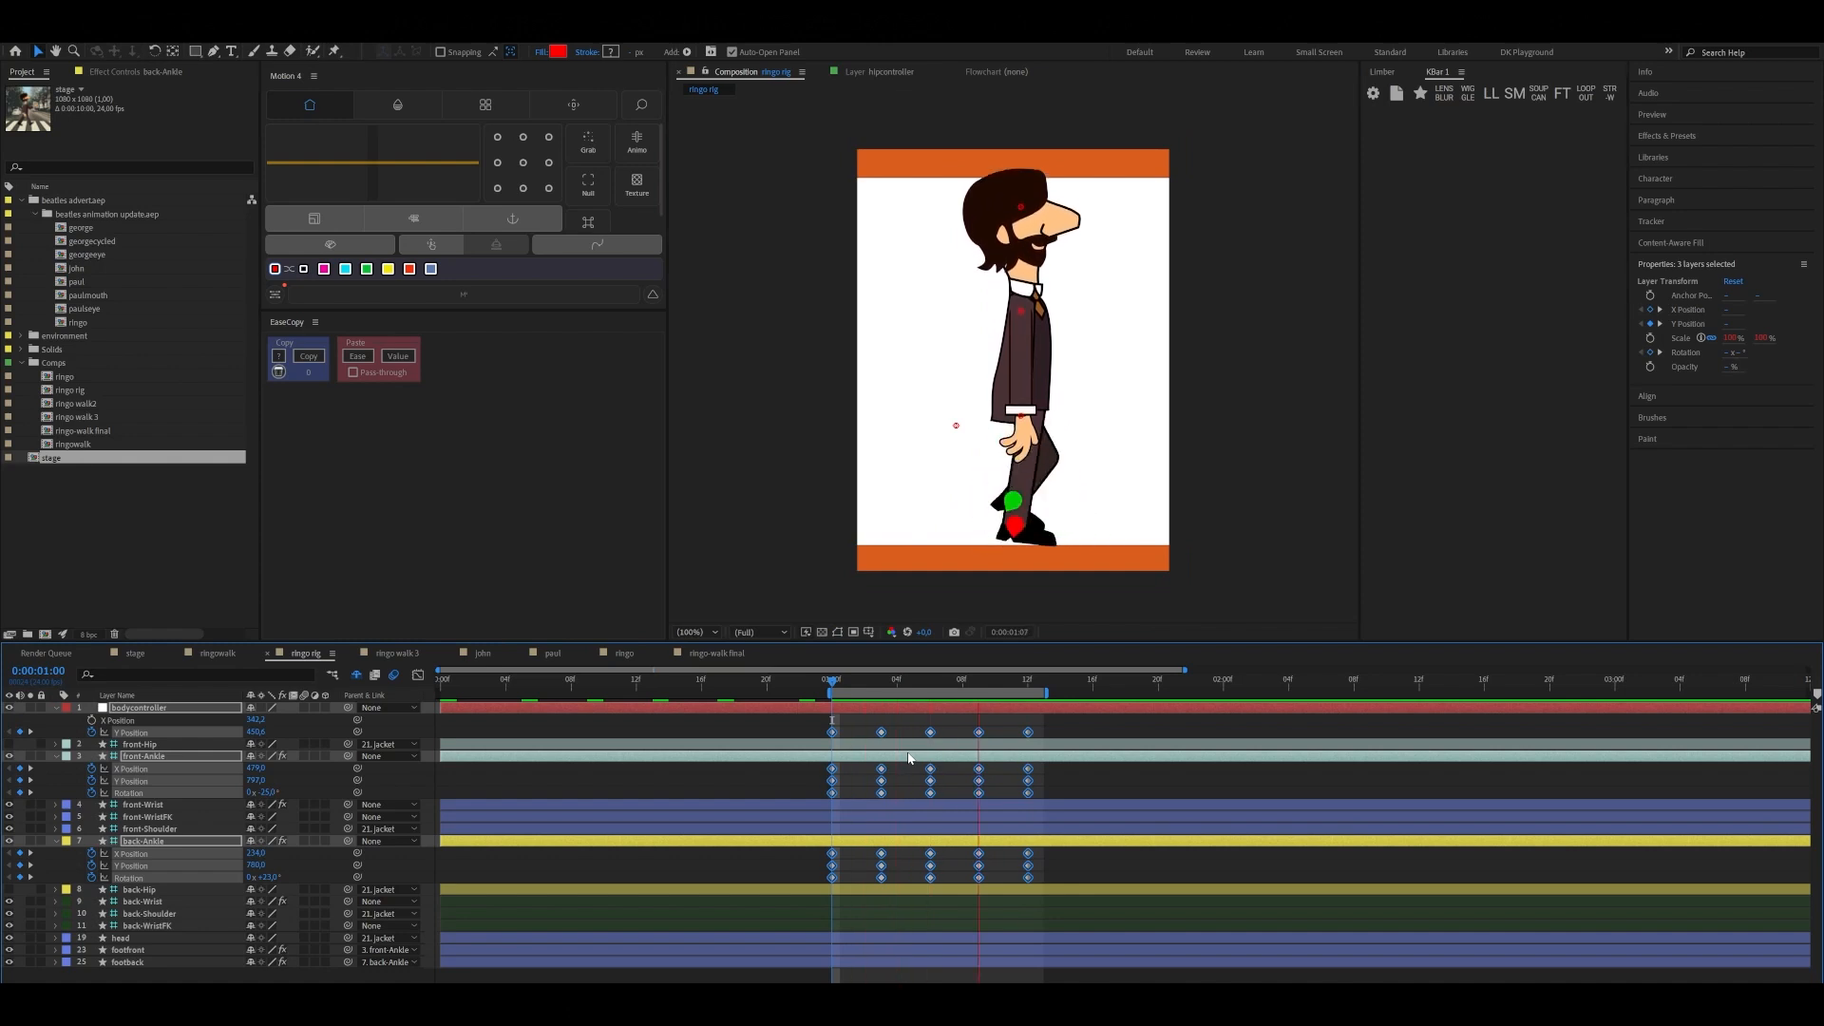
pyautogui.click(894, 686)
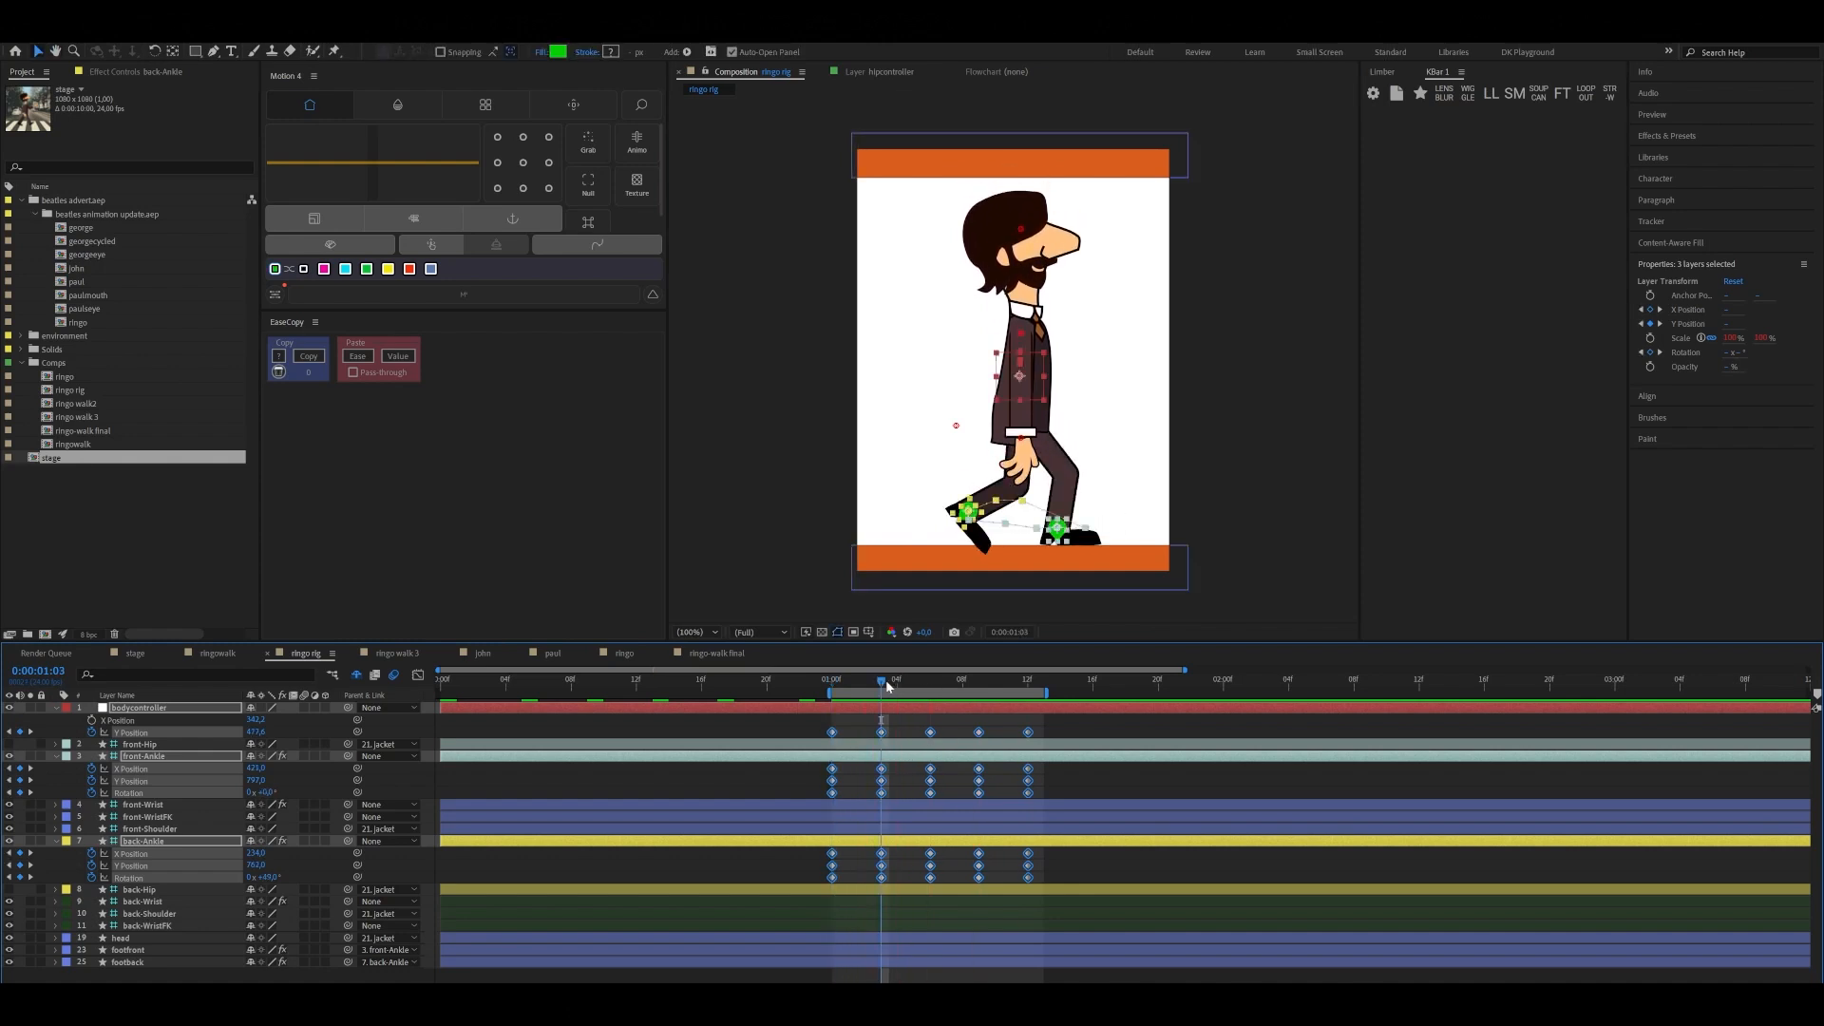
pyautogui.moveTo(889, 686); pyautogui.dragTo(1039, 740)
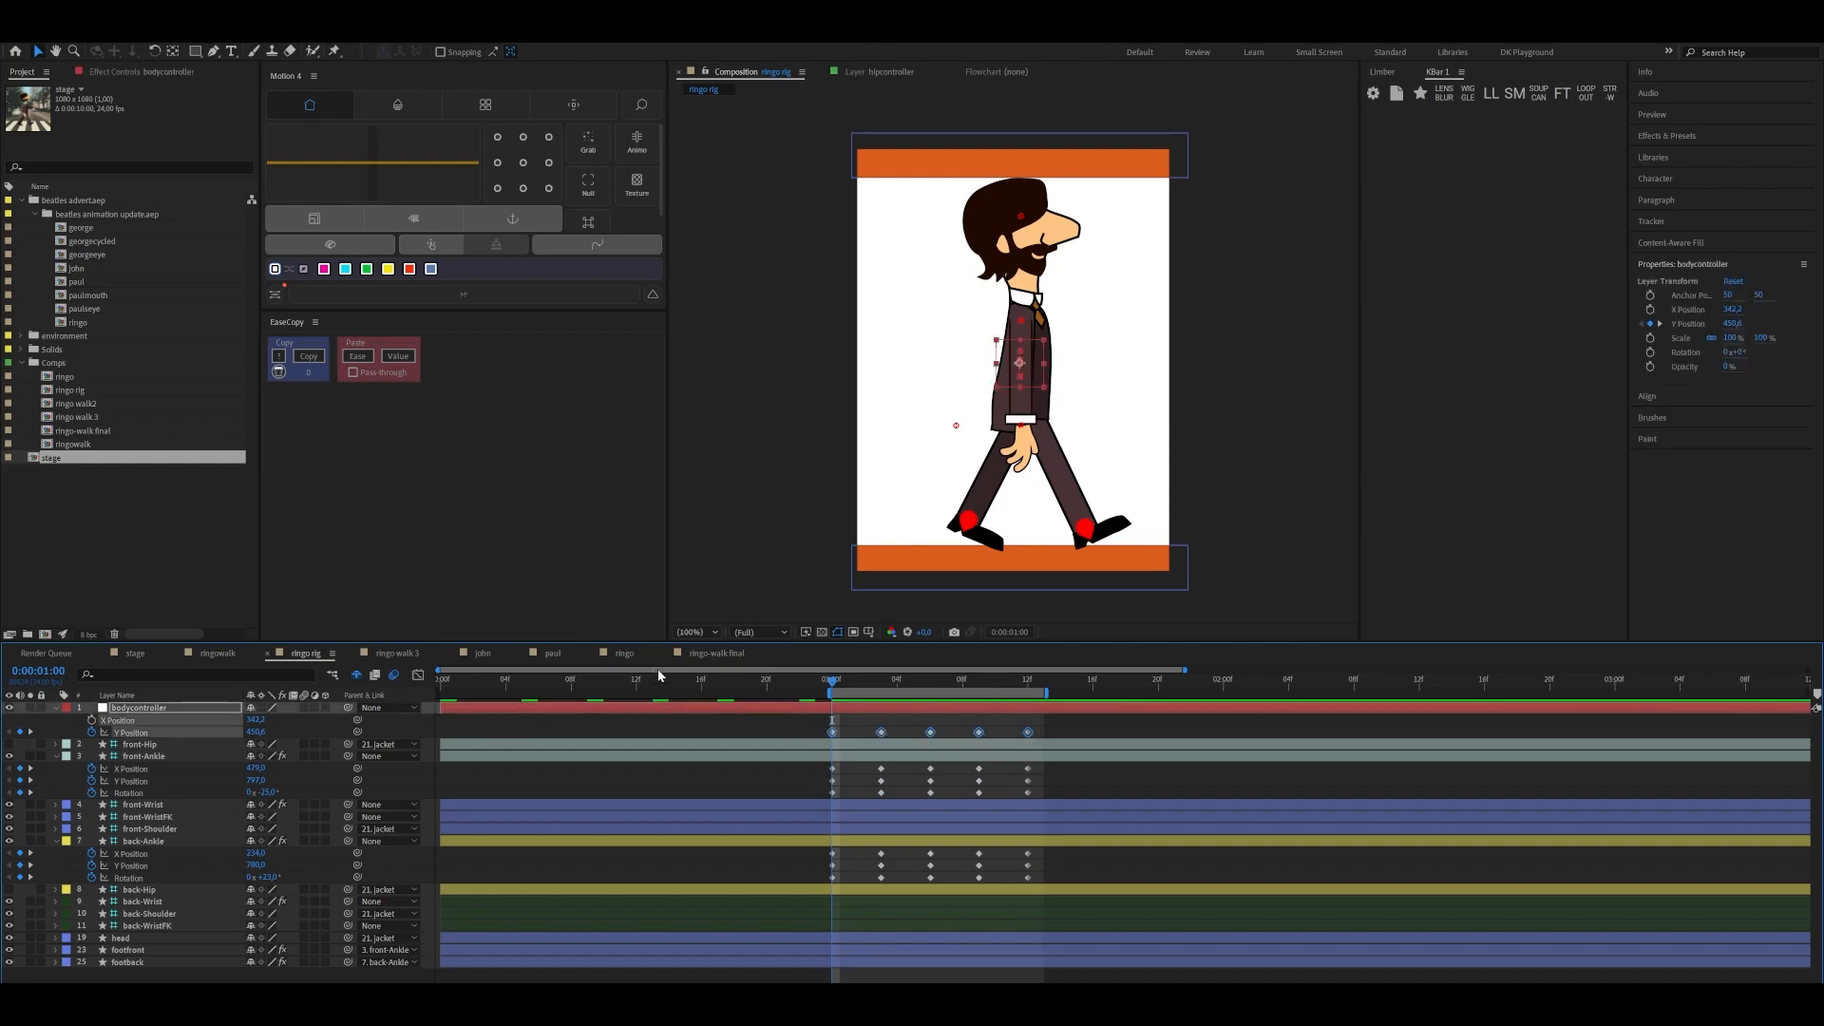
# Show bodycontroller's Y Position curve in the Graph Editor and apply Easy Ease to all its keyframes
pyautogui.click(419, 675)
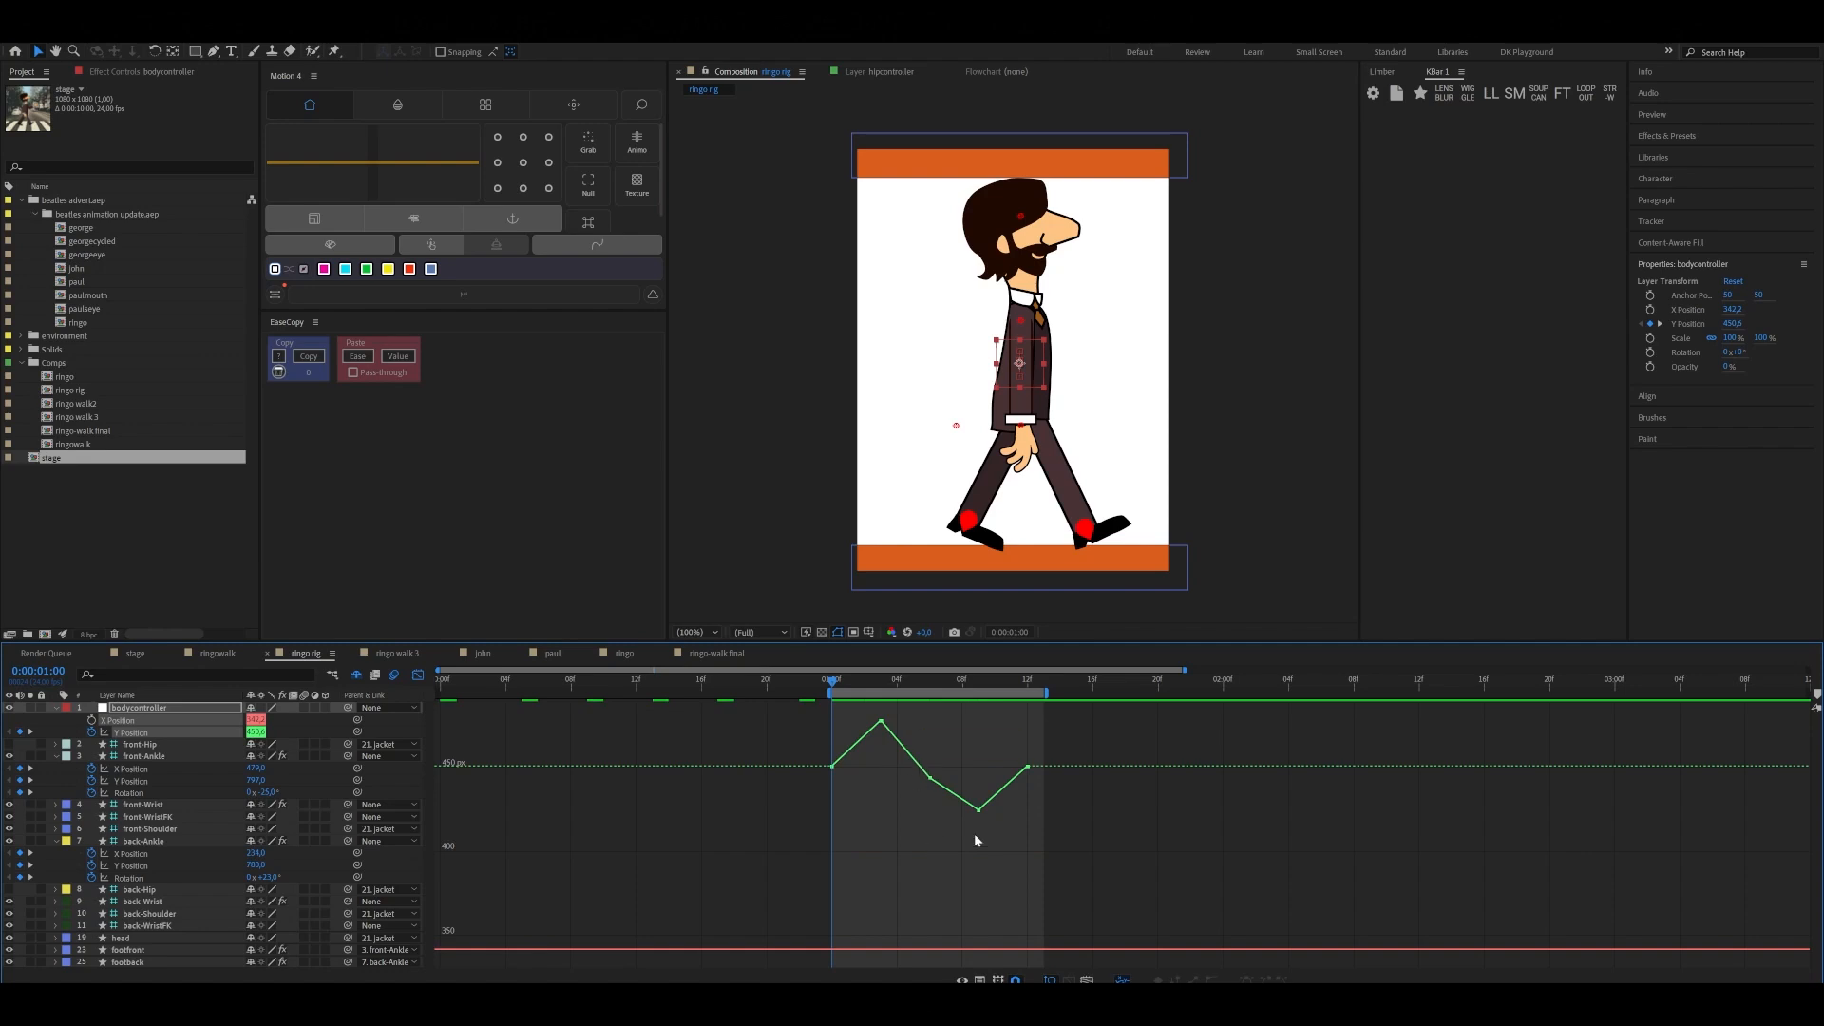
pyautogui.moveTo(814, 729); pyautogui.dragTo(1064, 843)
pyautogui.press('F9')
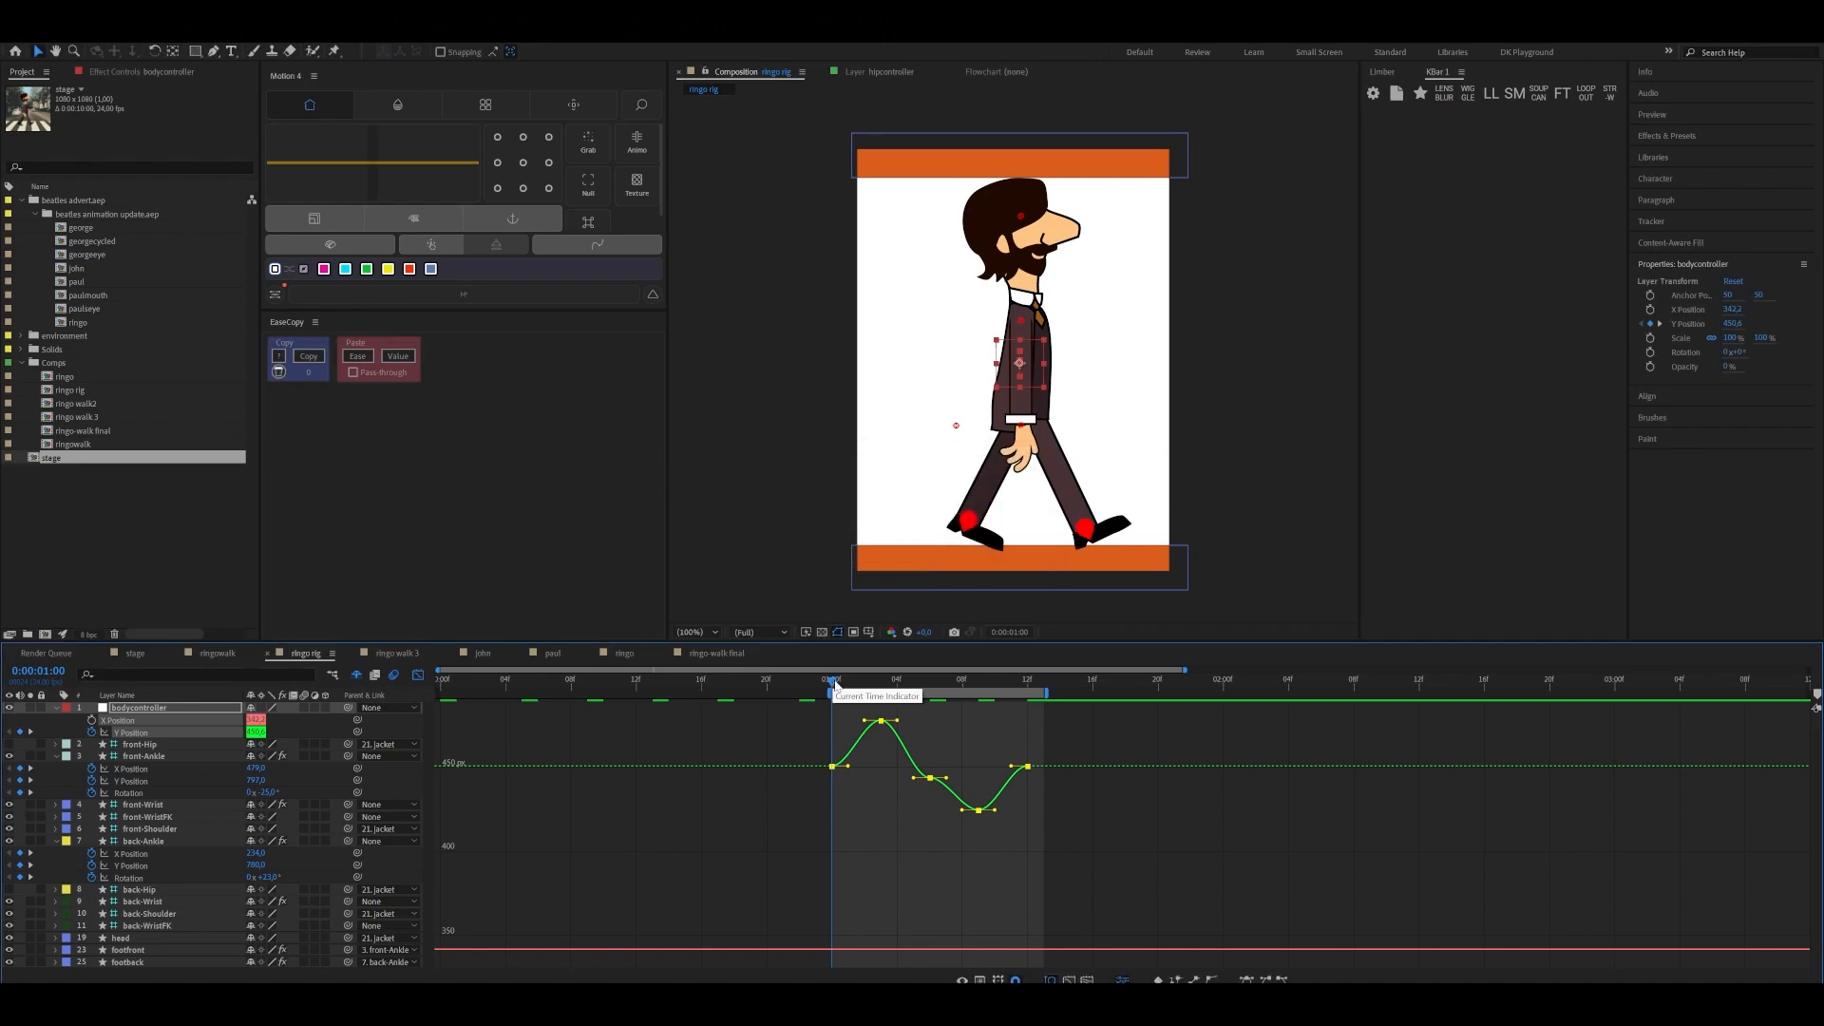
pyautogui.moveTo(834, 685); pyautogui.dragTo(988, 726)
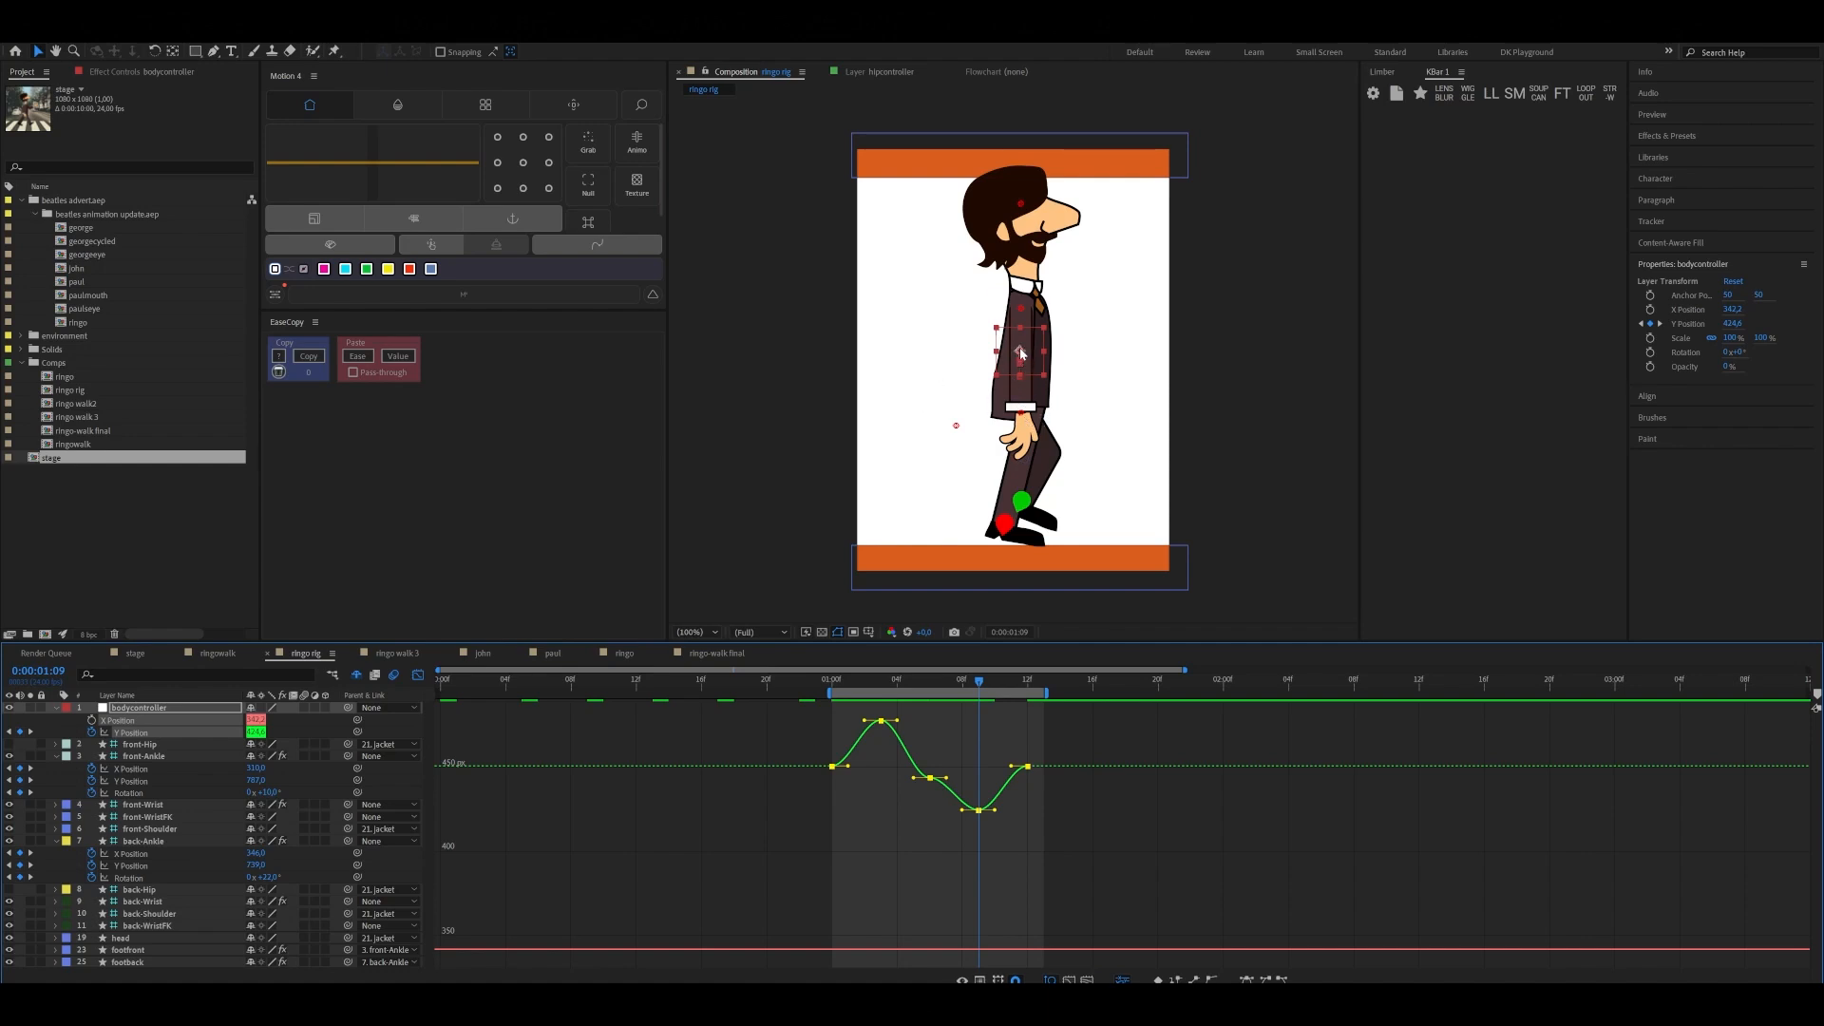
# Sharpen the peak of bodycontroller's Y Position curve by shortening the handles of the keyframe at 0:00:01:03
pyautogui.click(912, 833)
pyautogui.moveTo(969, 684); pyautogui.dragTo(880, 724)
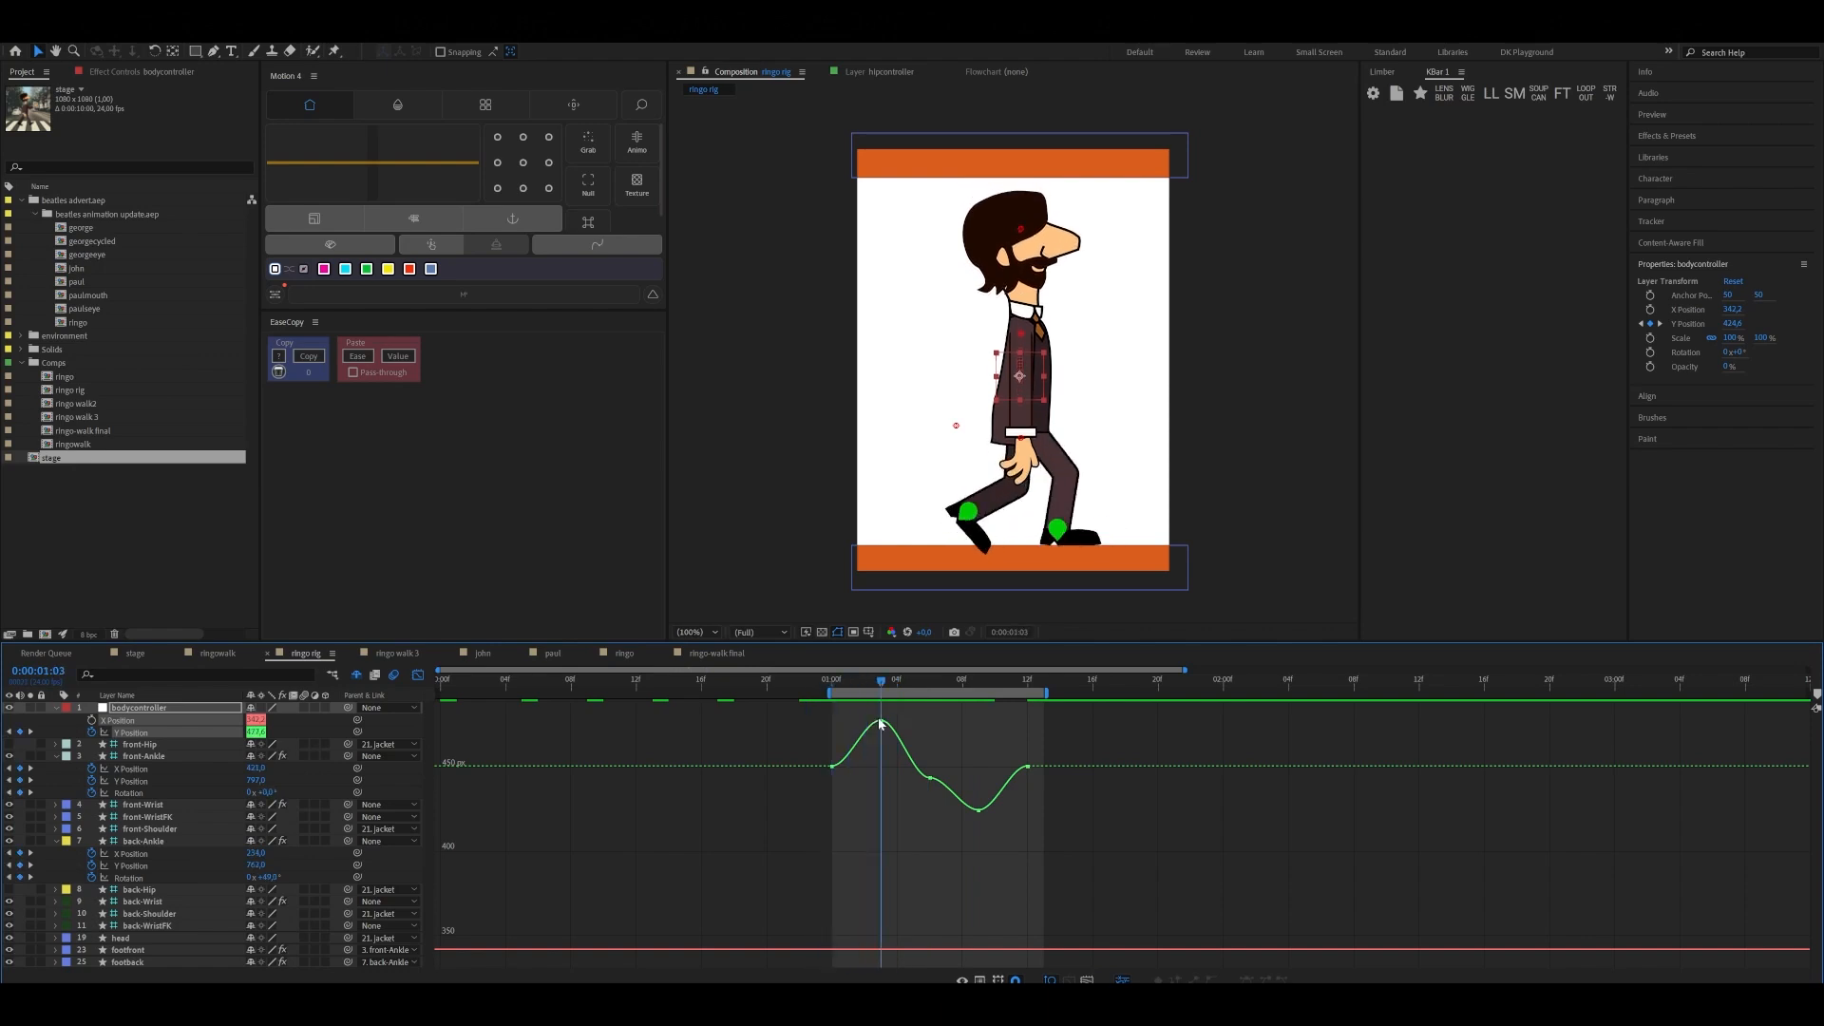
pyautogui.moveTo(882, 724)
pyautogui.mouseDown()
pyautogui.moveTo(903, 728)
pyautogui.moveTo(832, 751)
pyautogui.moveTo(884, 751)
pyautogui.mouseUp()
pyautogui.click(881, 722)
pyautogui.moveTo(866, 723); pyautogui.dragTo(887, 724)
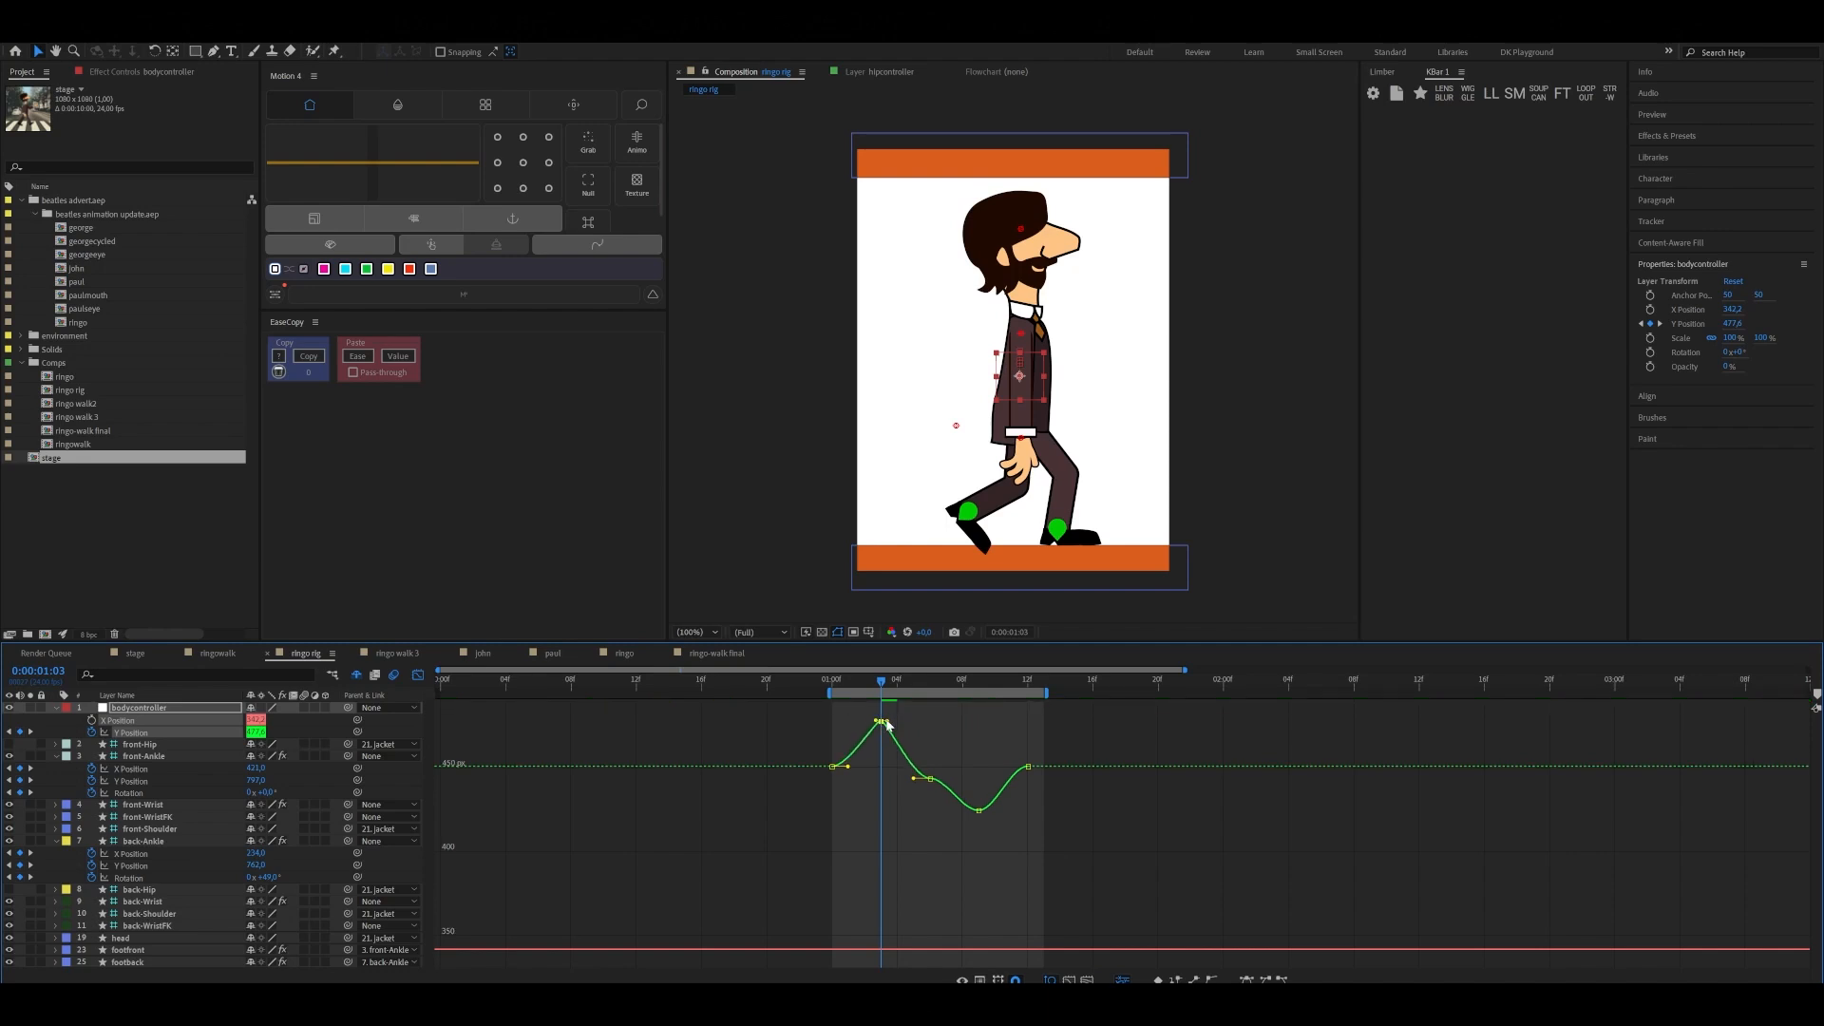
# Angle the outgoing handle of bodycontroller's Y Position keyframe at 0:00:01:00 upward for a faster drop into the down pose
pyautogui.click(851, 768)
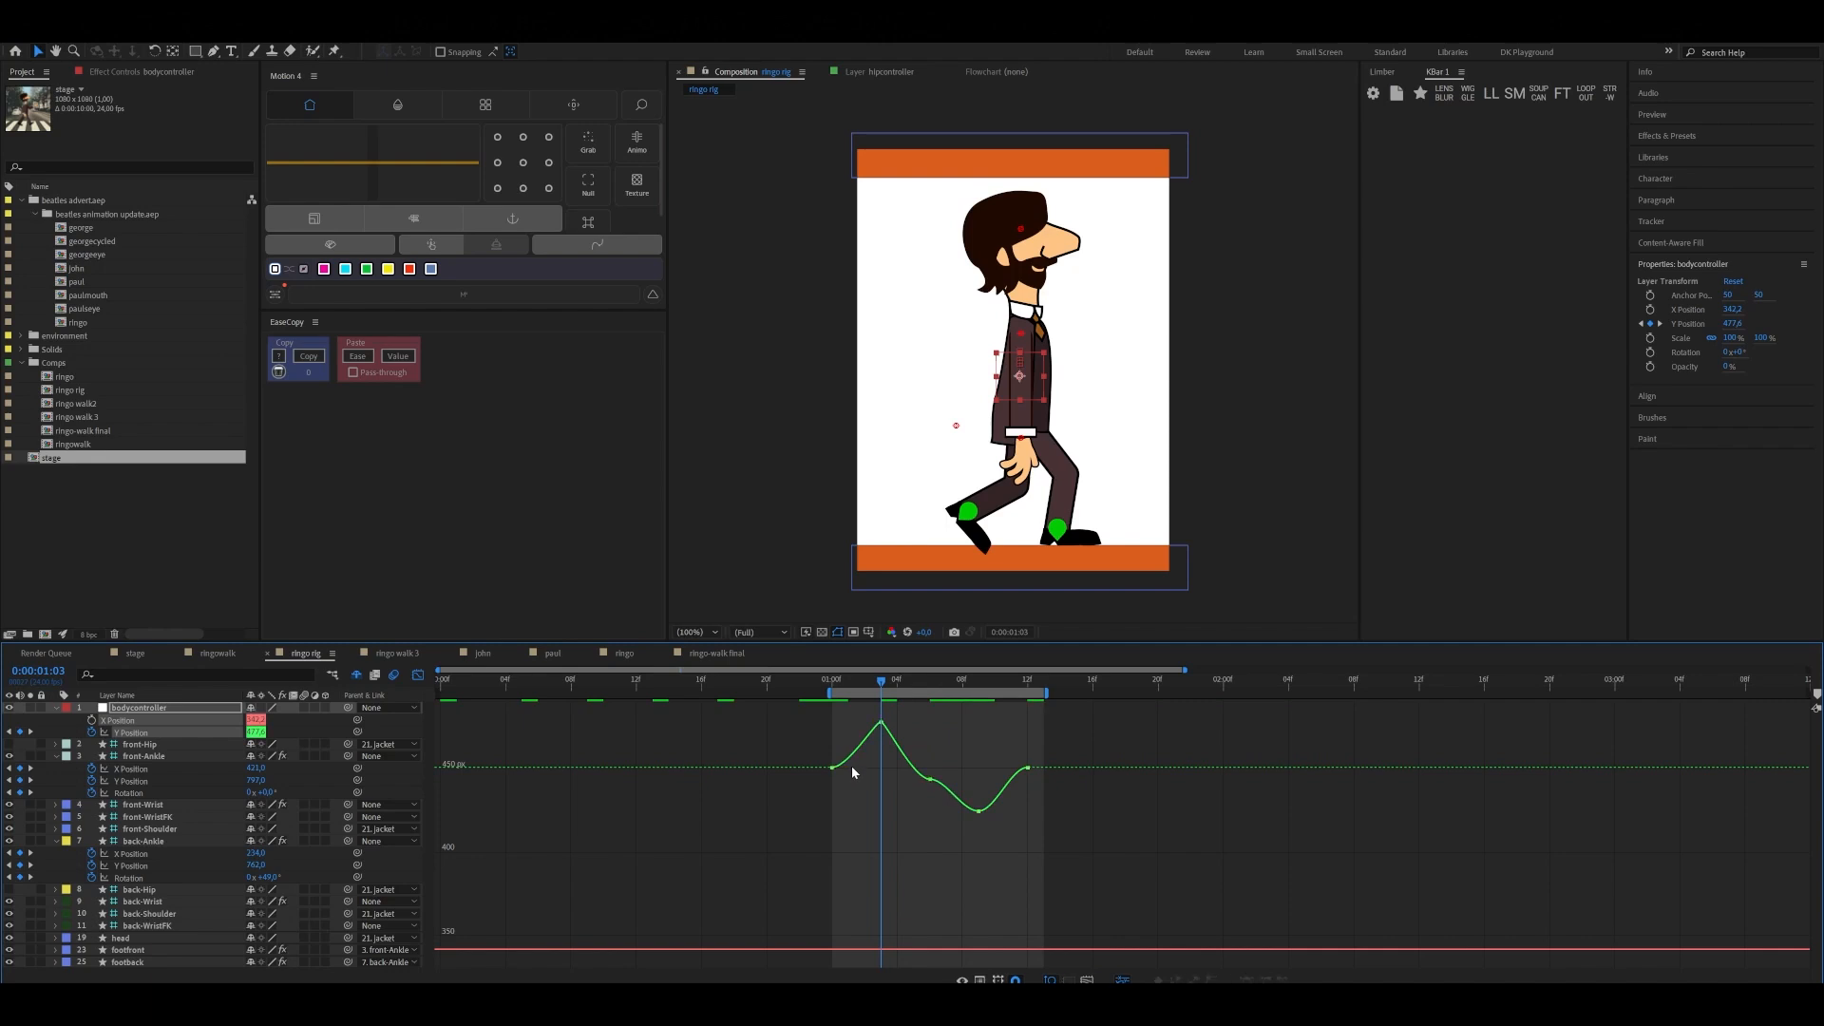
pyautogui.click(833, 767)
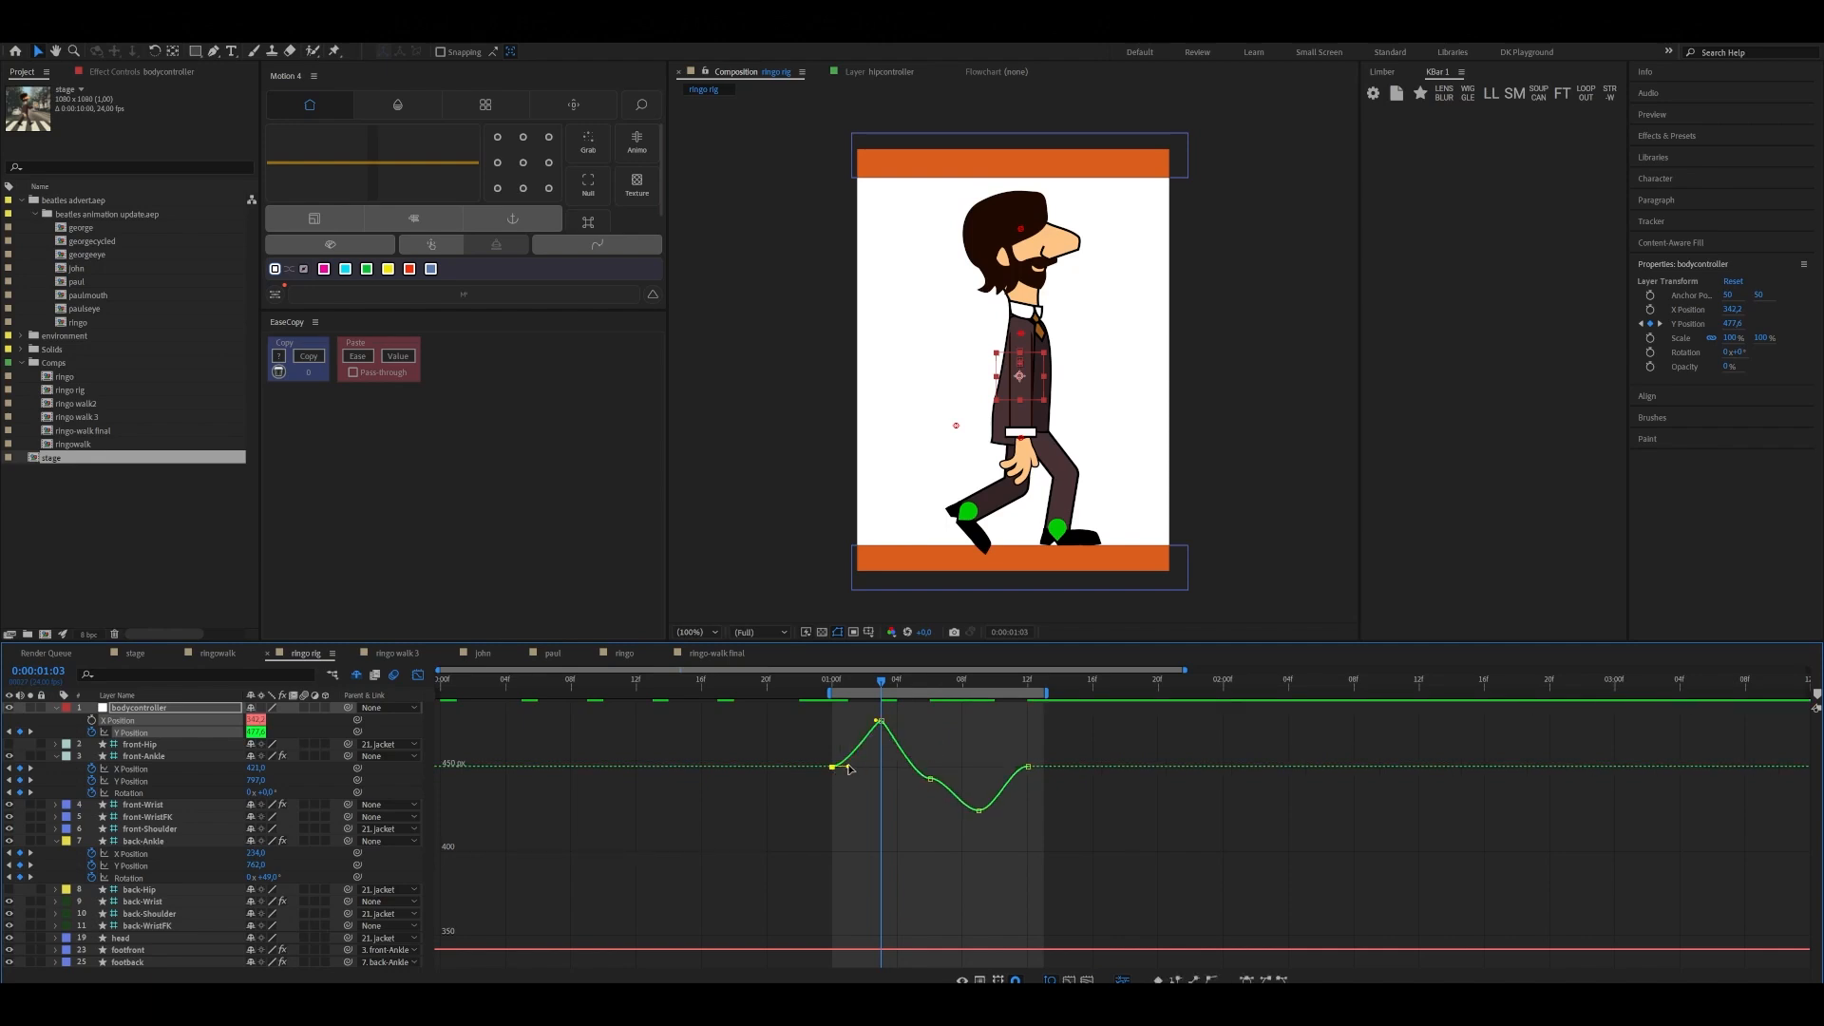
pyautogui.moveTo(847, 764); pyautogui.dragTo(842, 759)
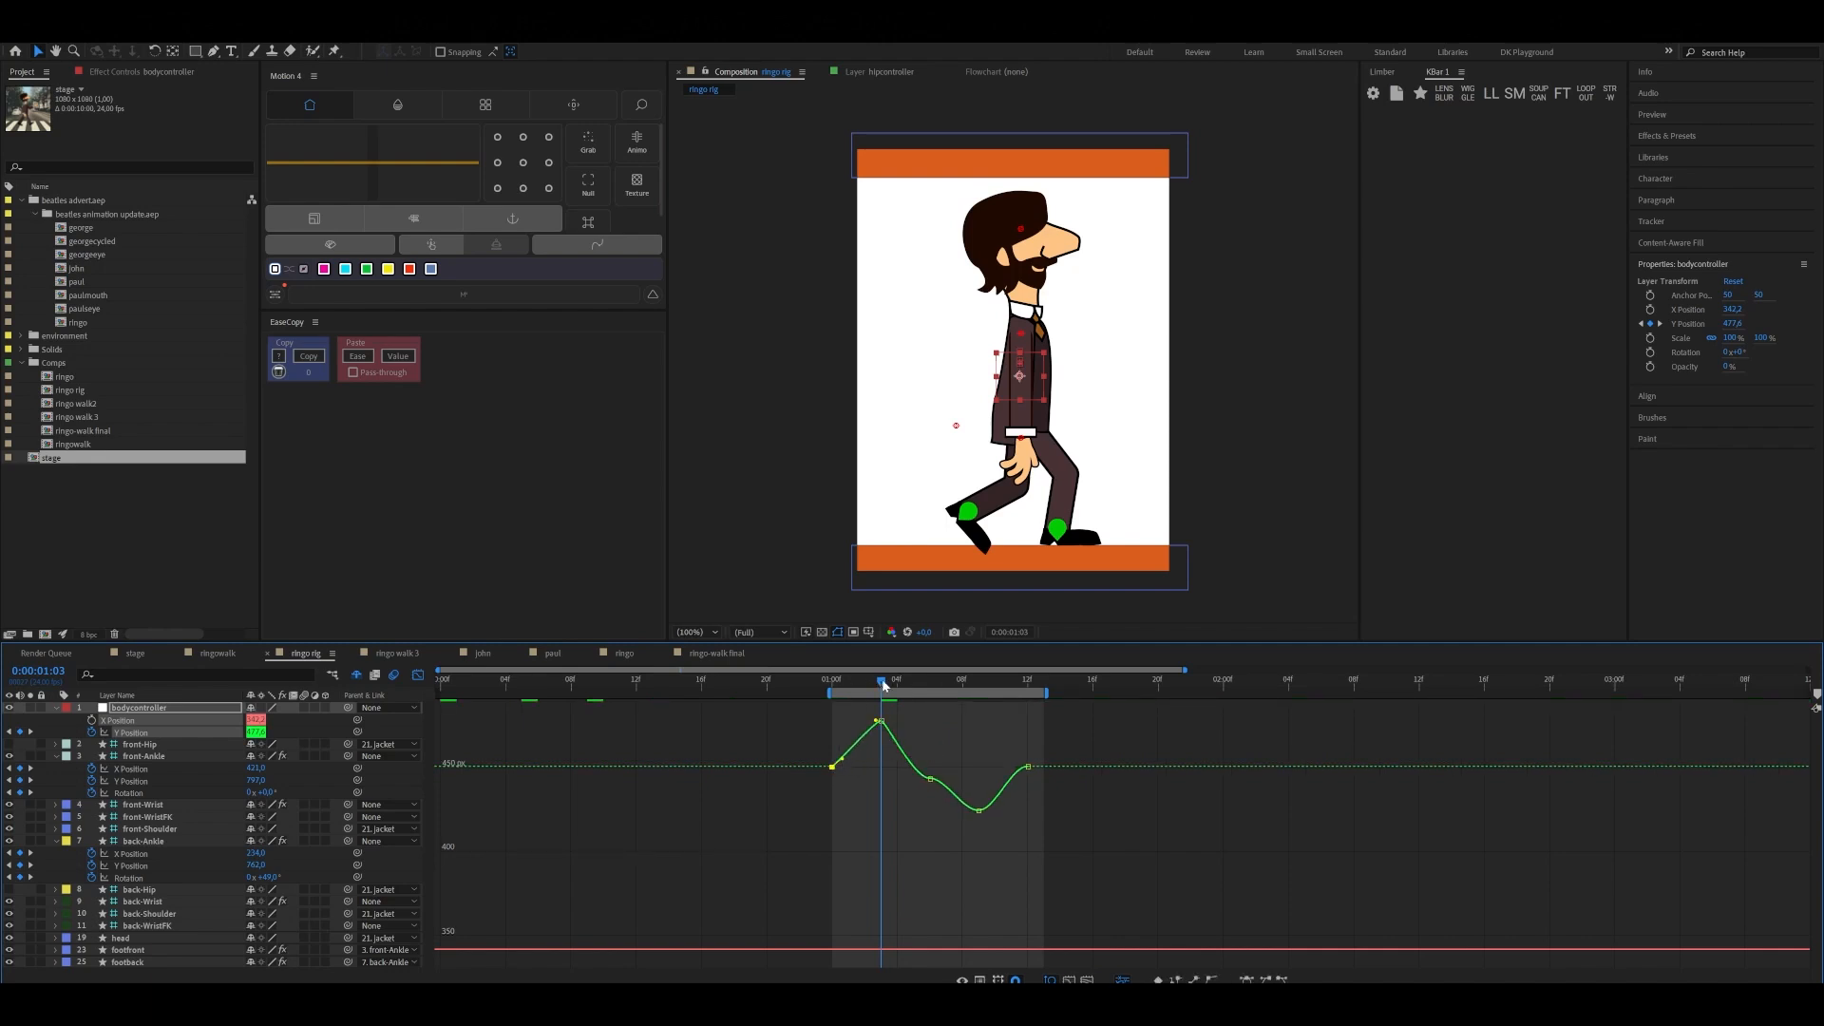
# Delete bodycontroller's Y Position keyframe at 0:00:01:06 to smooth the rise from the down pose to the up pose
pyautogui.moveTo(883, 683)
pyautogui.mouseDown()
pyautogui.moveTo(847, 692)
pyautogui.moveTo(923, 676)
pyautogui.moveTo(913, 691)
pyautogui.mouseUp()
pyautogui.click(930, 779)
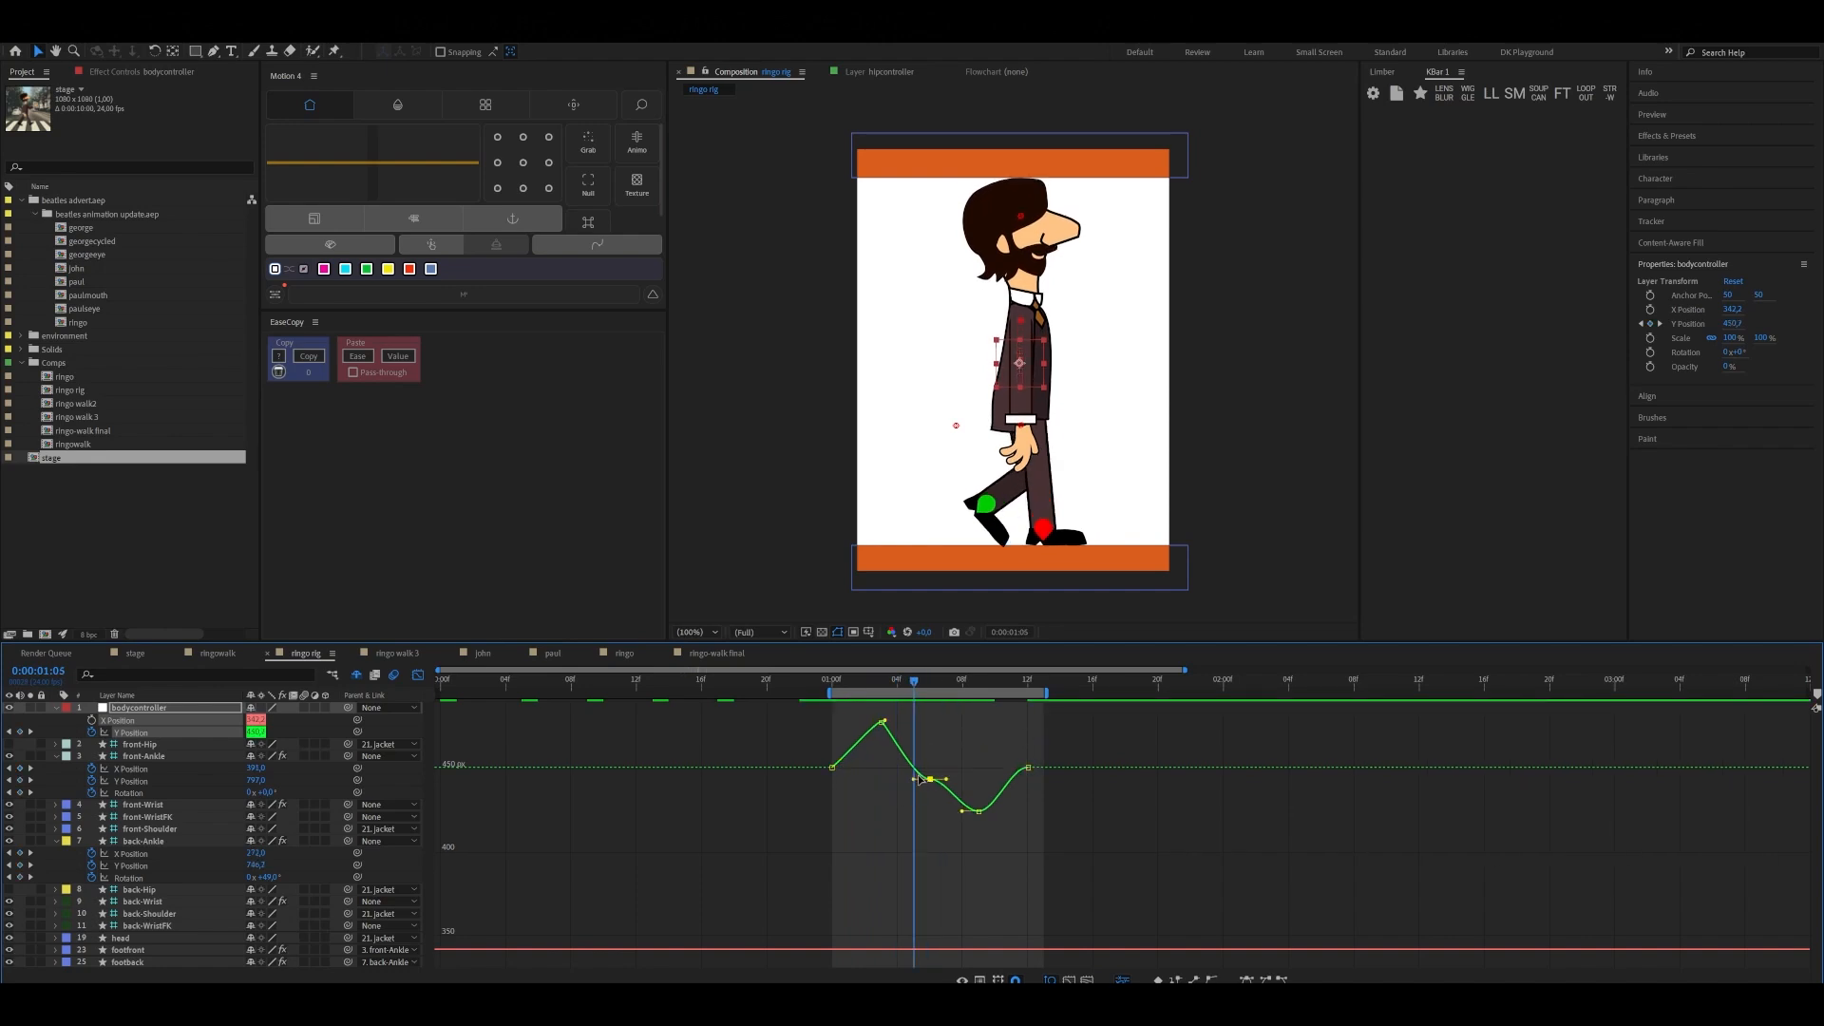
pyautogui.press('Delete')
# Lengthen the outgoing handle of bodycontroller's Y Position keyframe at 0:00:01:09 and steepen the incoming handle at 0:00:01:12
pyautogui.moveTo(916, 681); pyautogui.dragTo(978, 694)
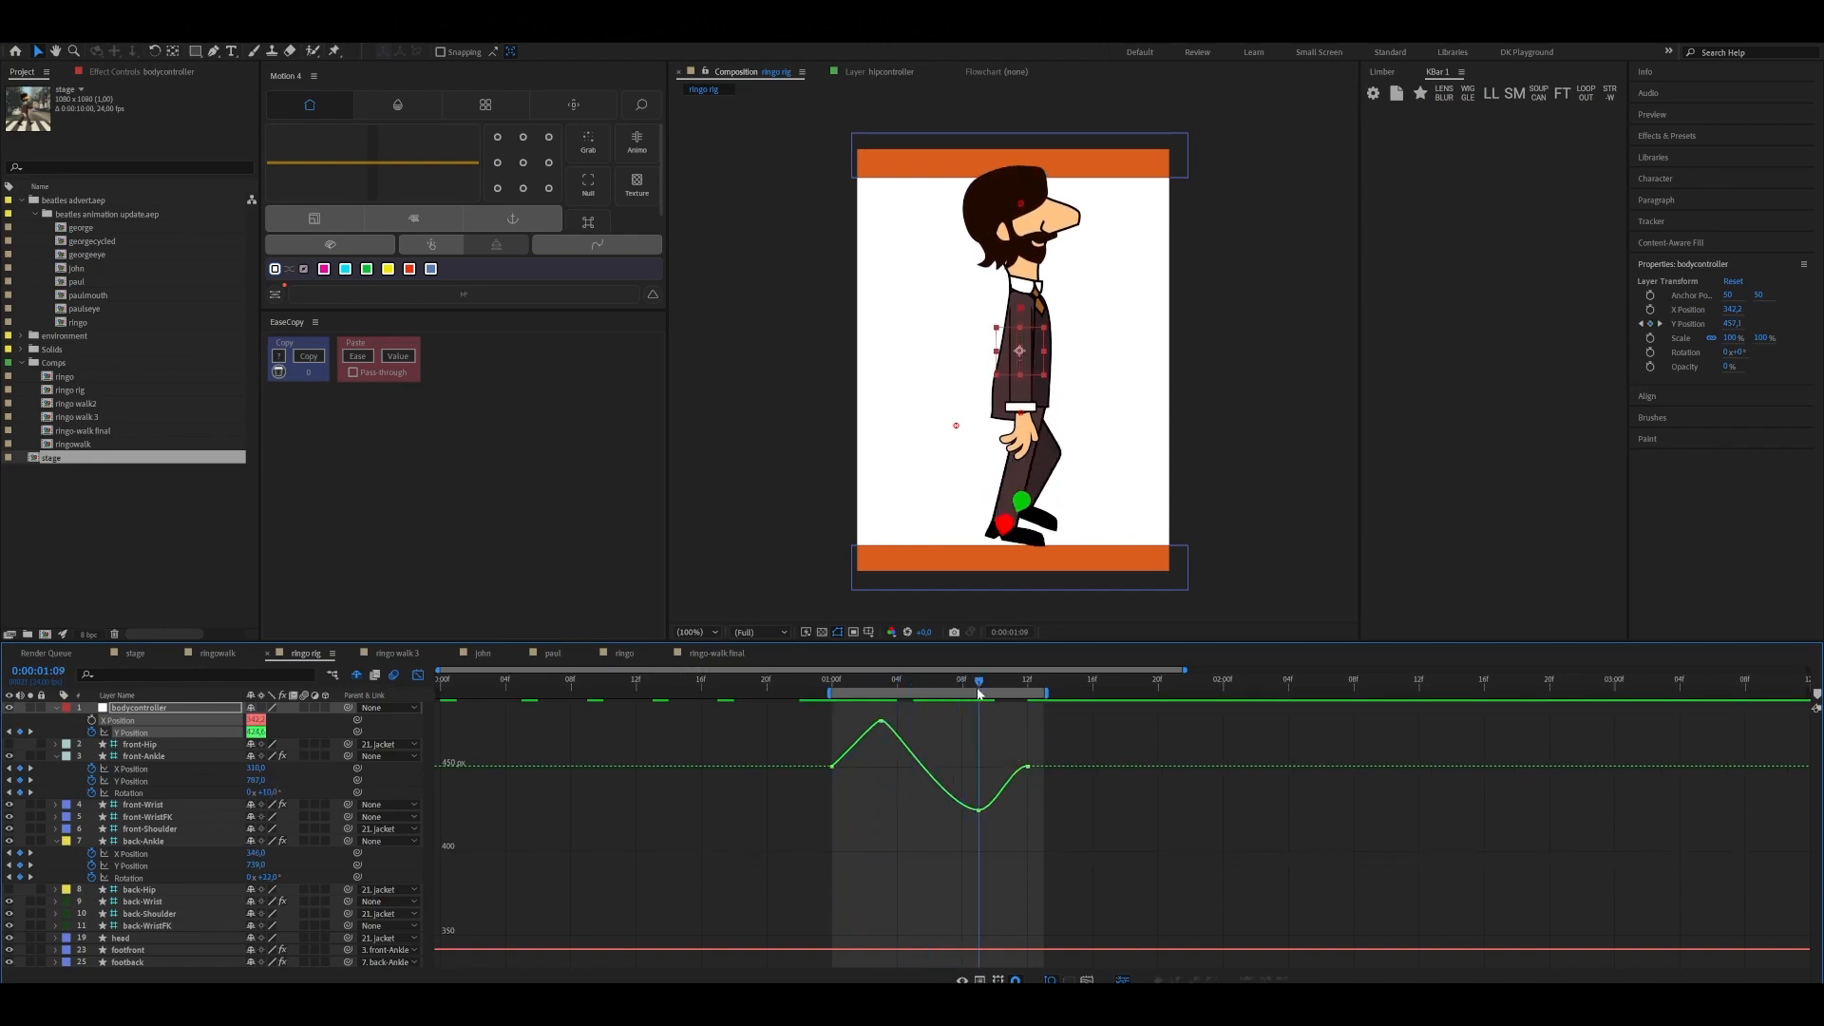
pyautogui.click(978, 810)
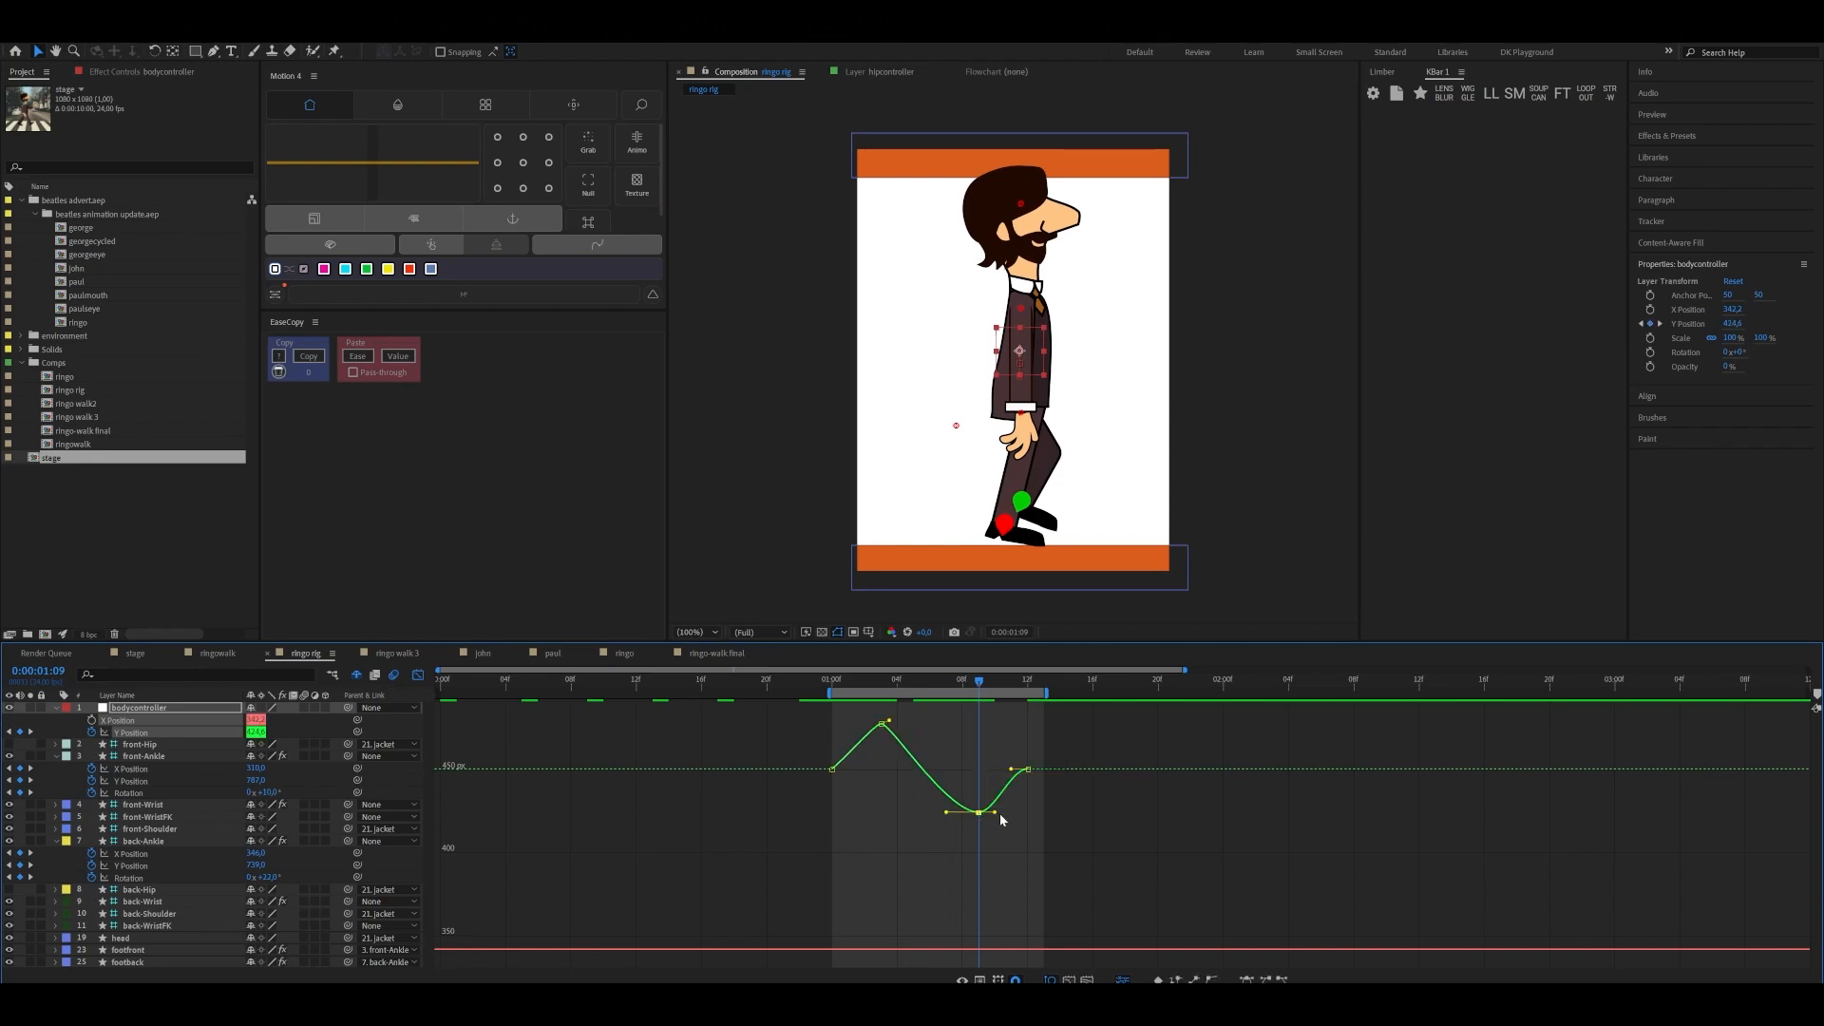
pyautogui.moveTo(1005, 813); pyautogui.dragTo(1020, 782)
# Play the walk from 0:00:01:00 to check the body movement with the reshaped Y Position curve
pyautogui.moveTo(980, 682); pyautogui.dragTo(834, 715)
pyautogui.press('space')
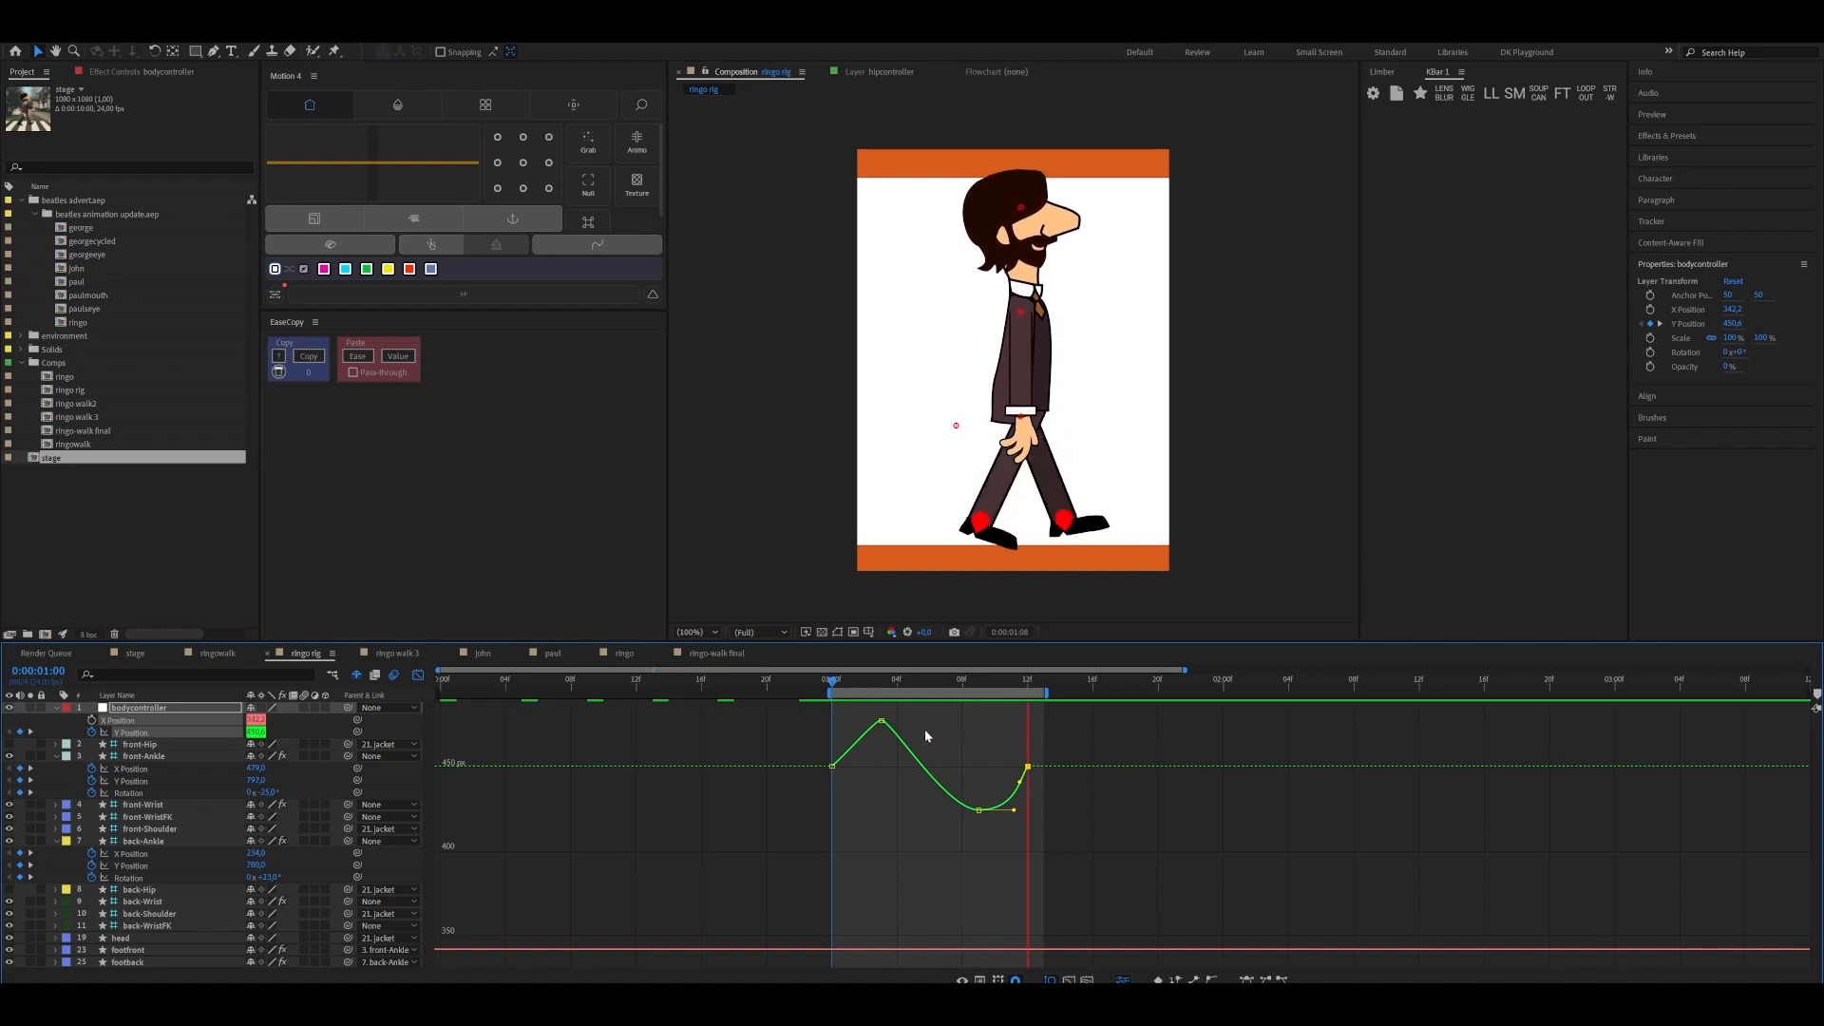
pyautogui.press('space')
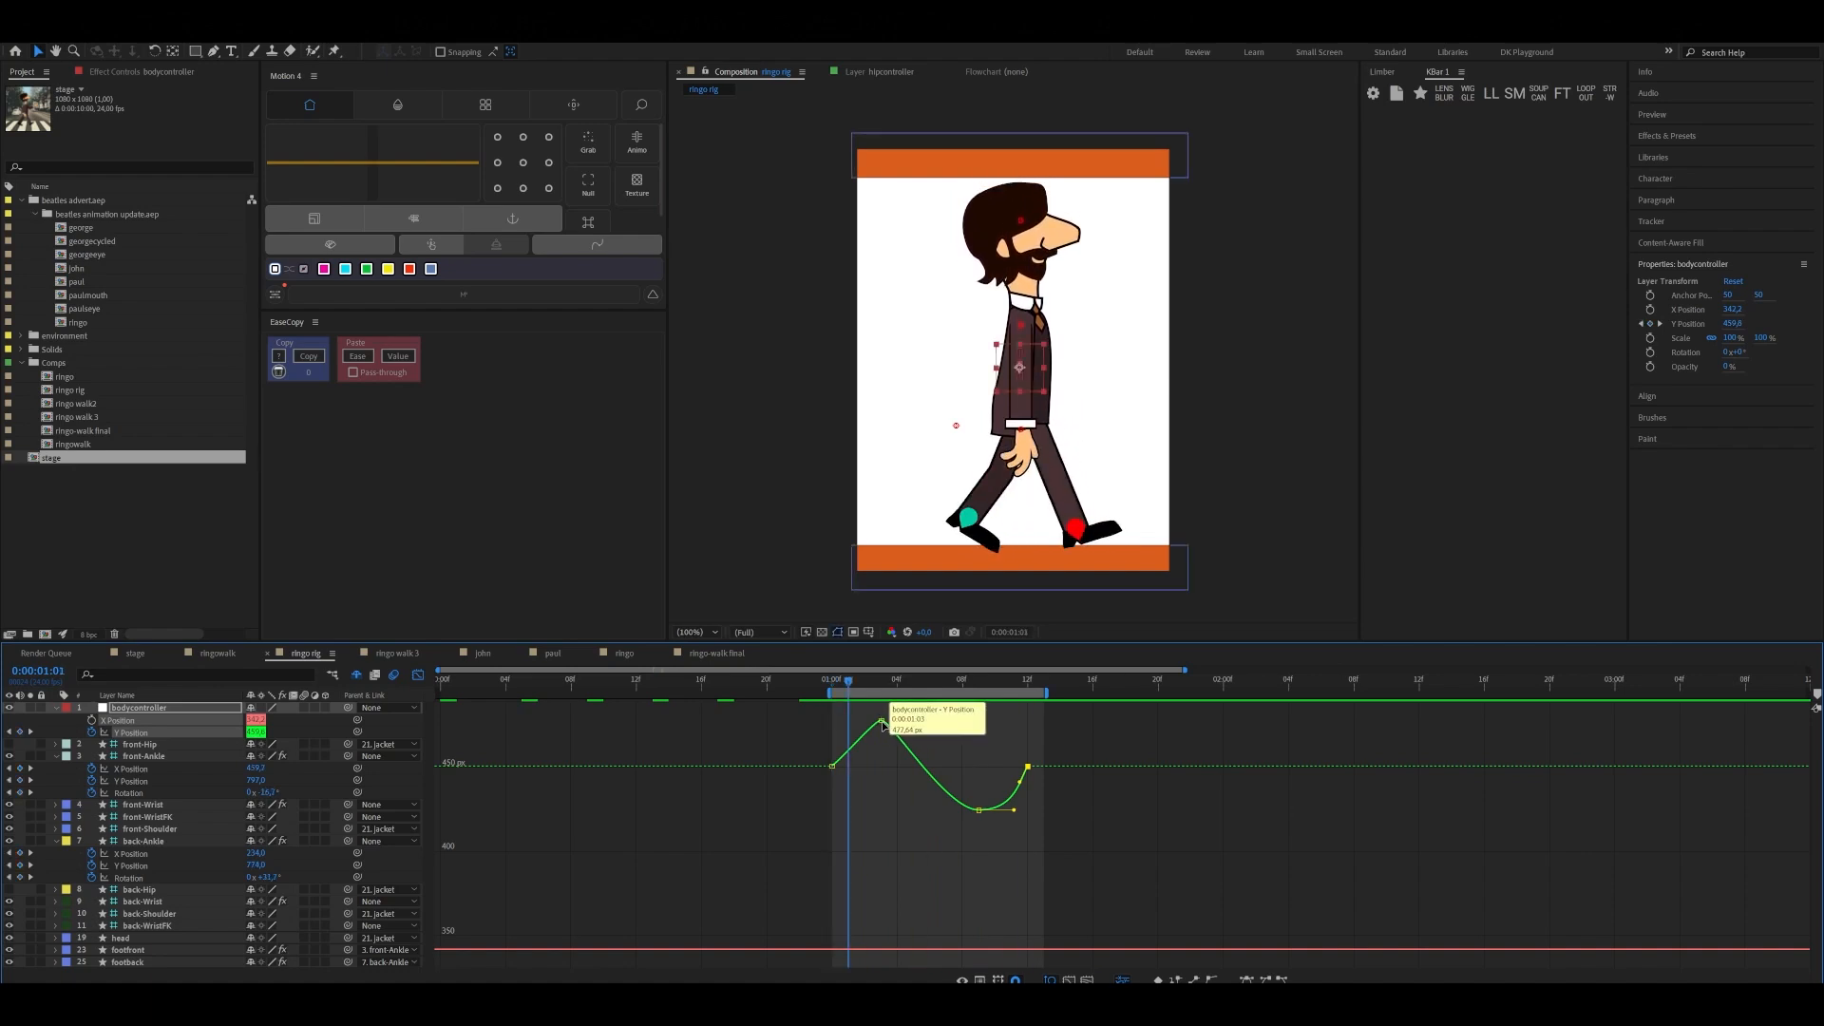
# Check the body between 0:00:01:00 and 0:00:01:03, and shorten the outgoing handle of the Y Position peak keyframe slightly
pyautogui.click(883, 725)
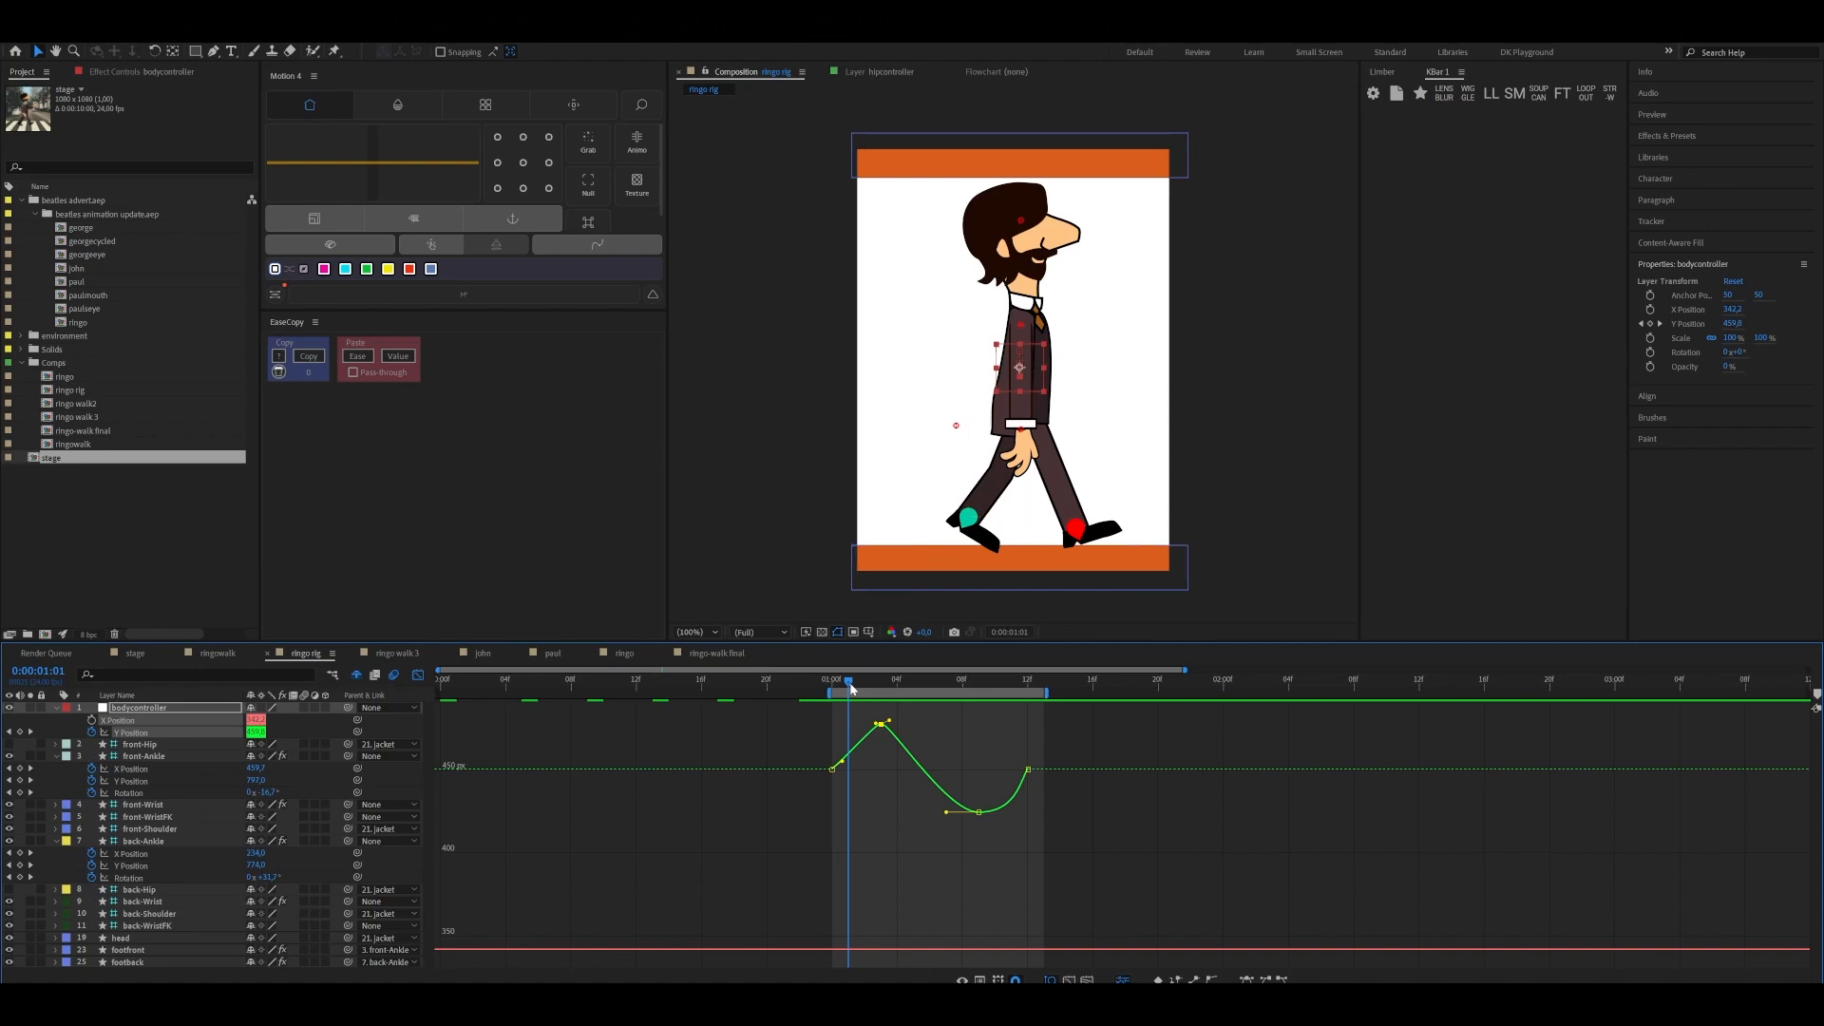
pyautogui.moveTo(851, 688)
pyautogui.mouseDown()
pyautogui.moveTo(832, 688)
pyautogui.moveTo(883, 694)
pyautogui.mouseUp()
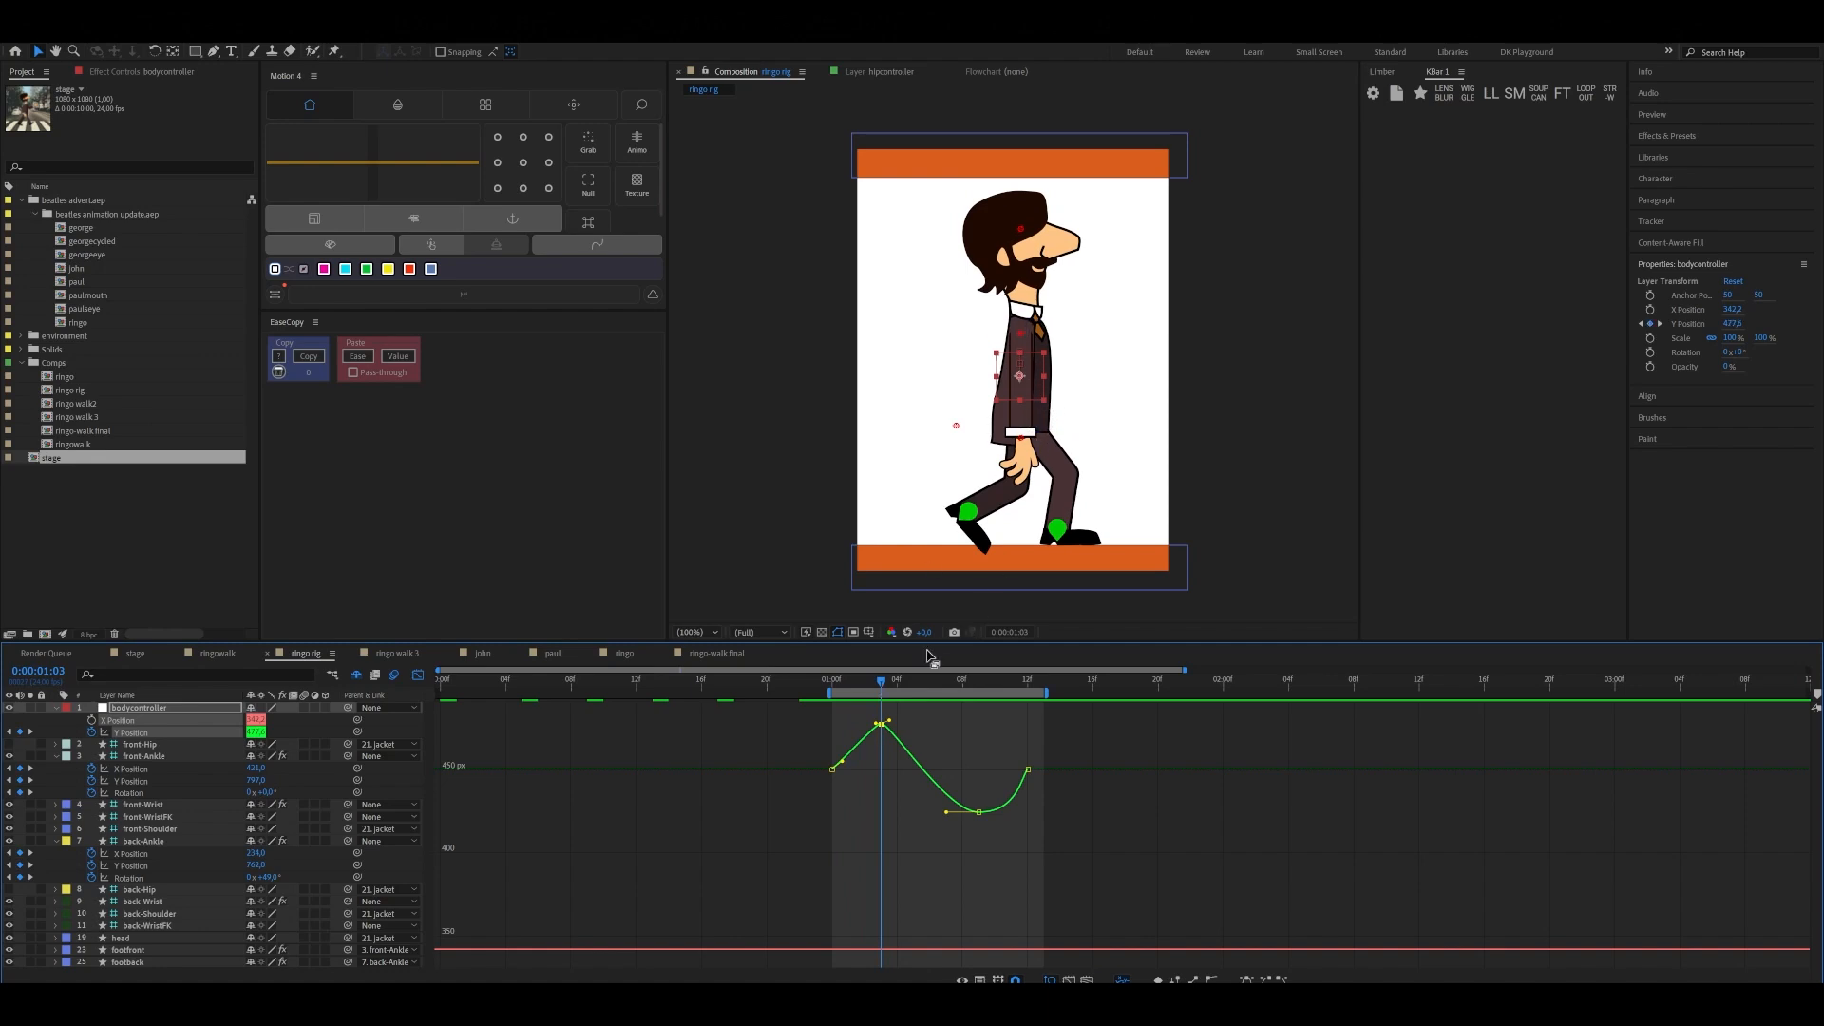
pyautogui.moveTo(890, 680); pyautogui.dragTo(836, 705)
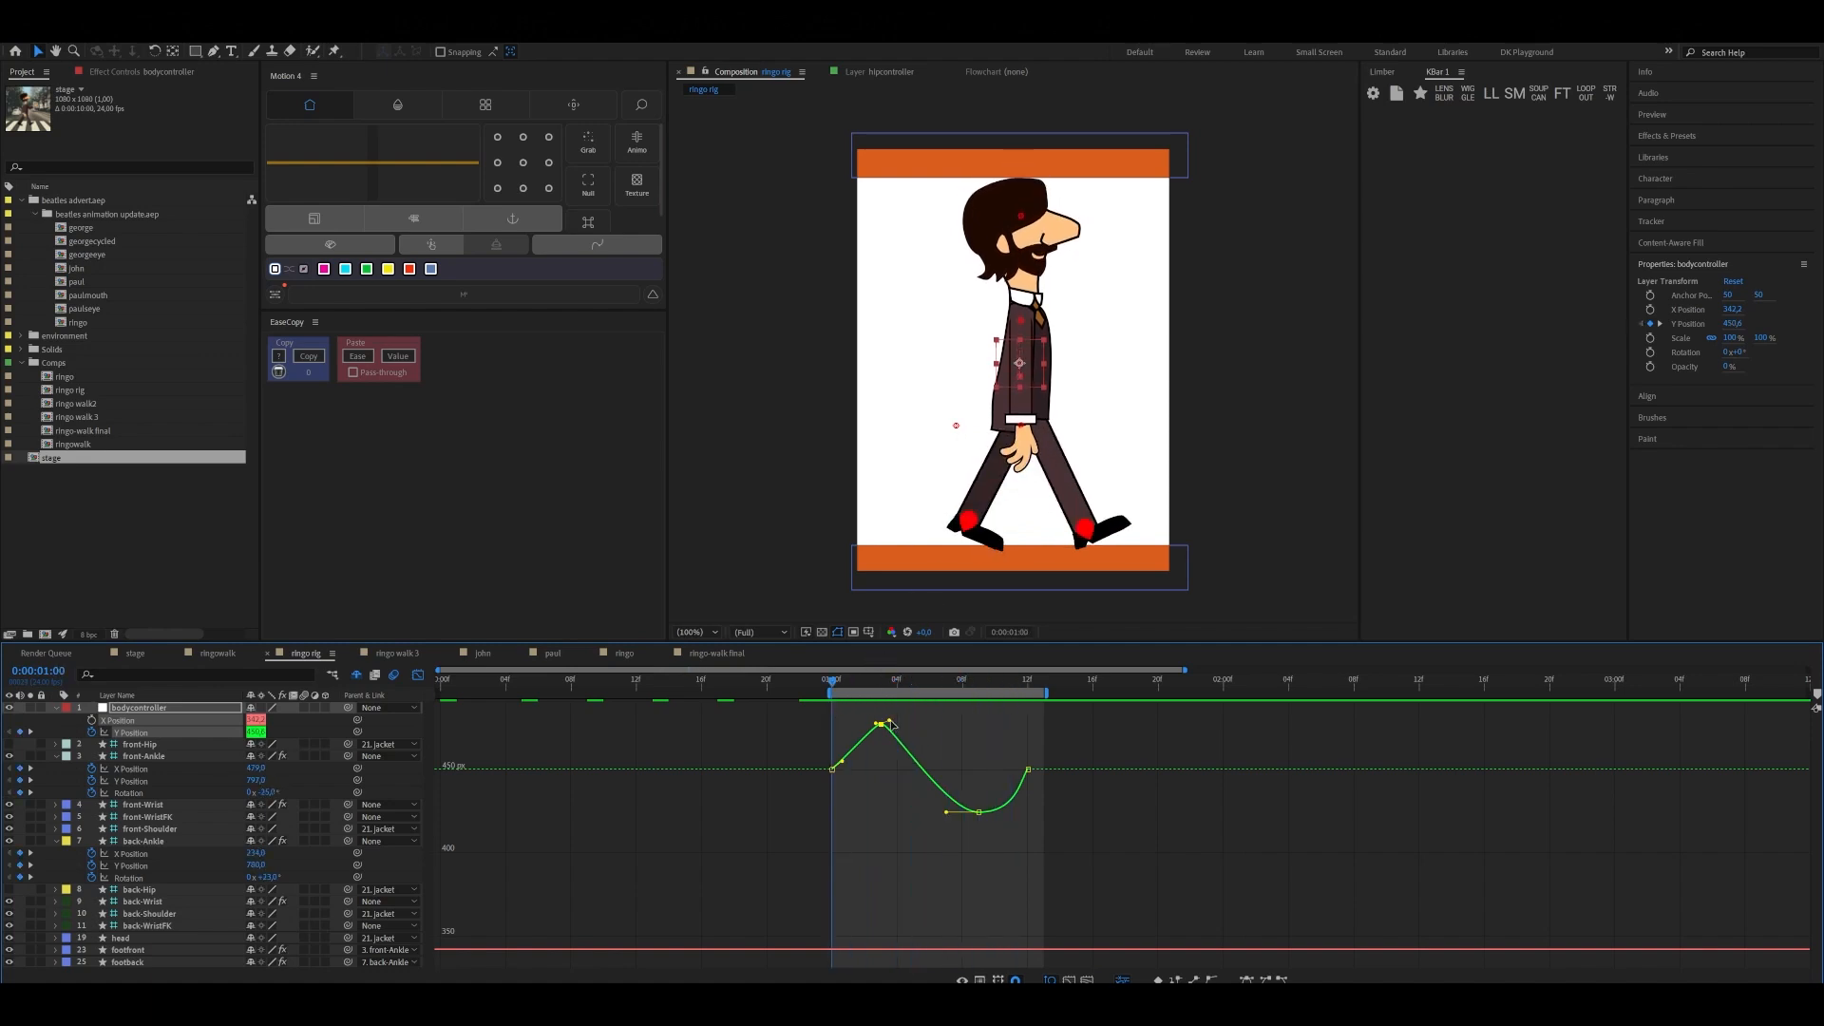
pyautogui.moveTo(889, 720); pyautogui.dragTo(886, 722)
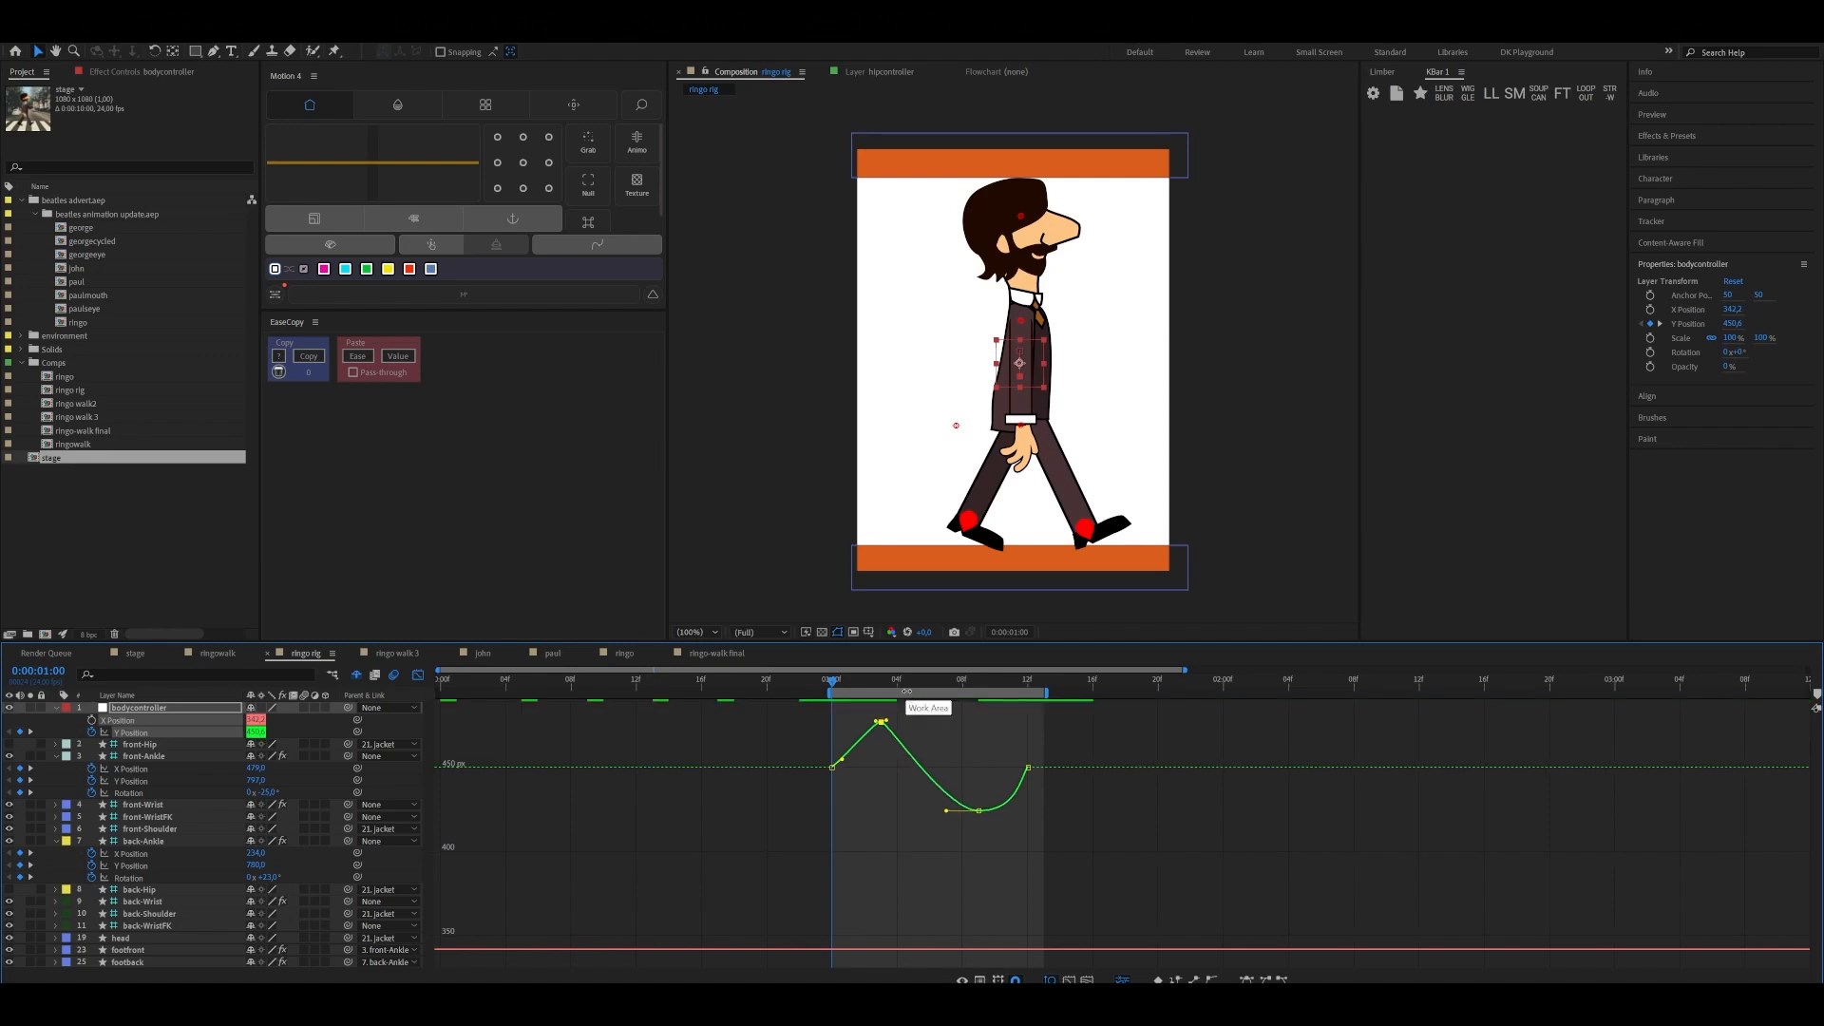
# Lengthen both handles of bodycontroller's Y Position keyframe at 0:00:01:09 slightly, and play the walk to check the movement
pyautogui.click(980, 812)
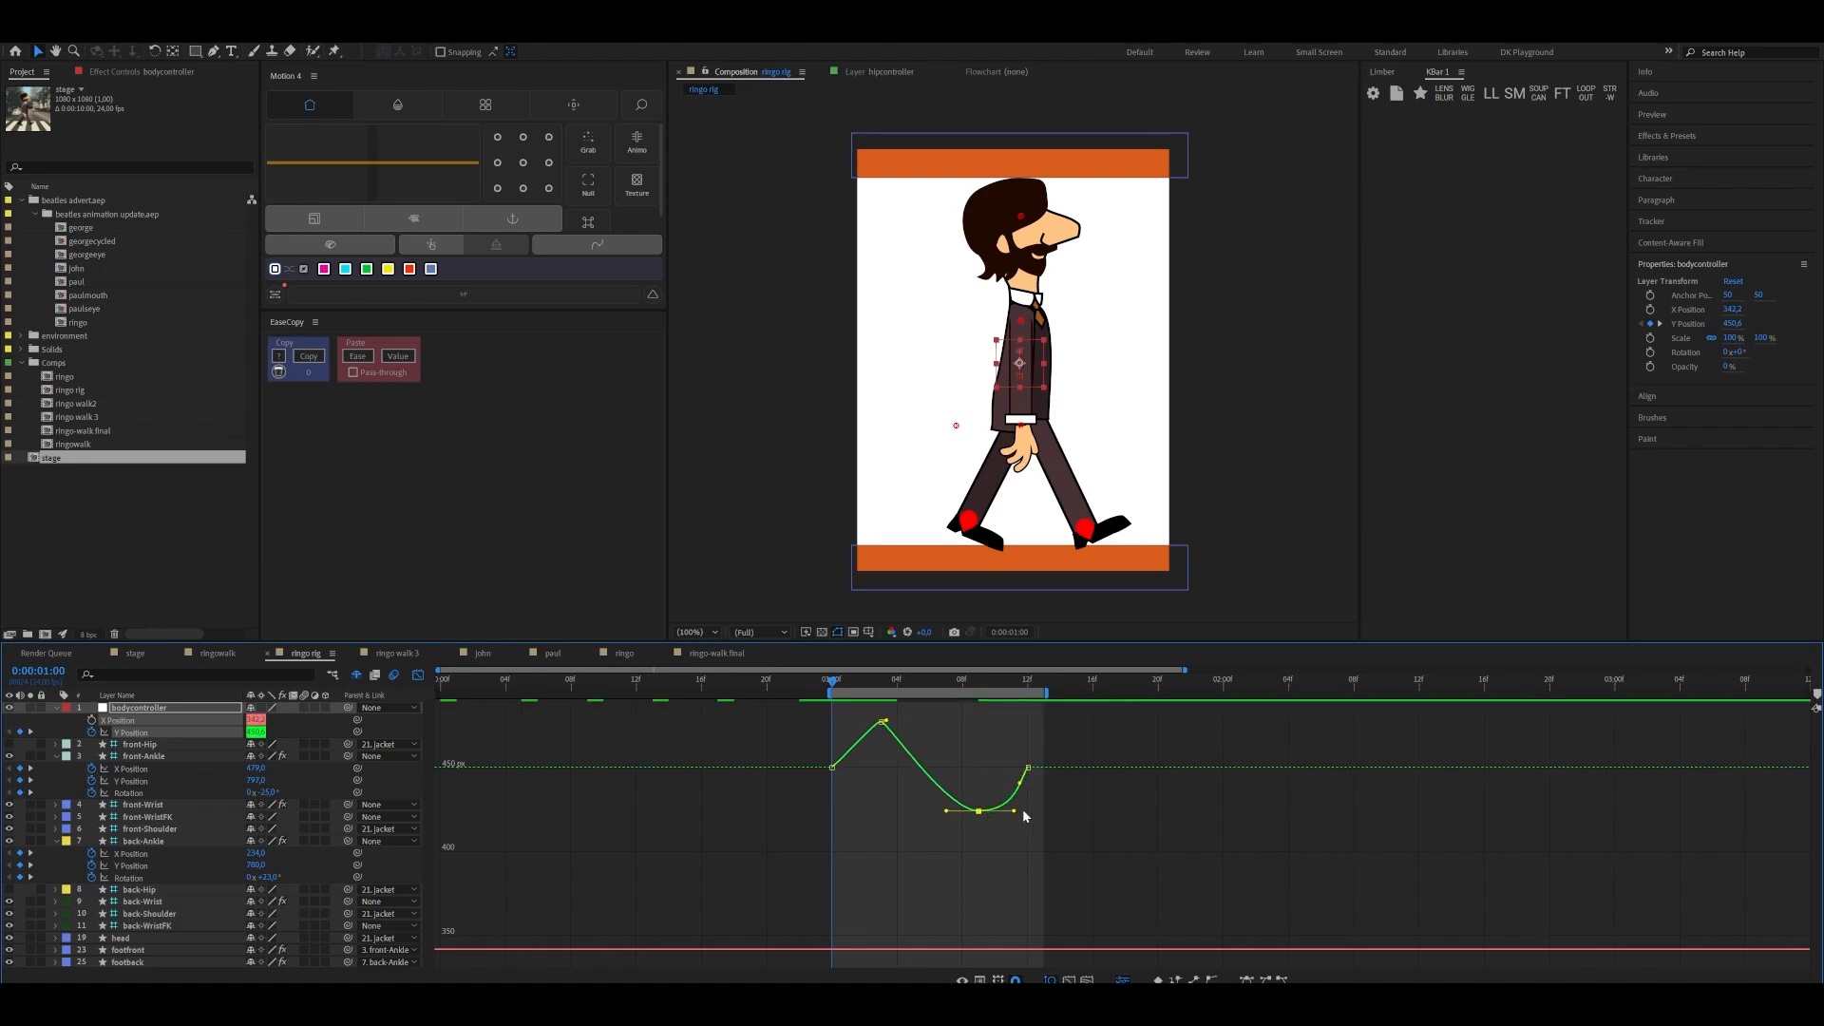
pyautogui.moveTo(1022, 813); pyautogui.dragTo(940, 816)
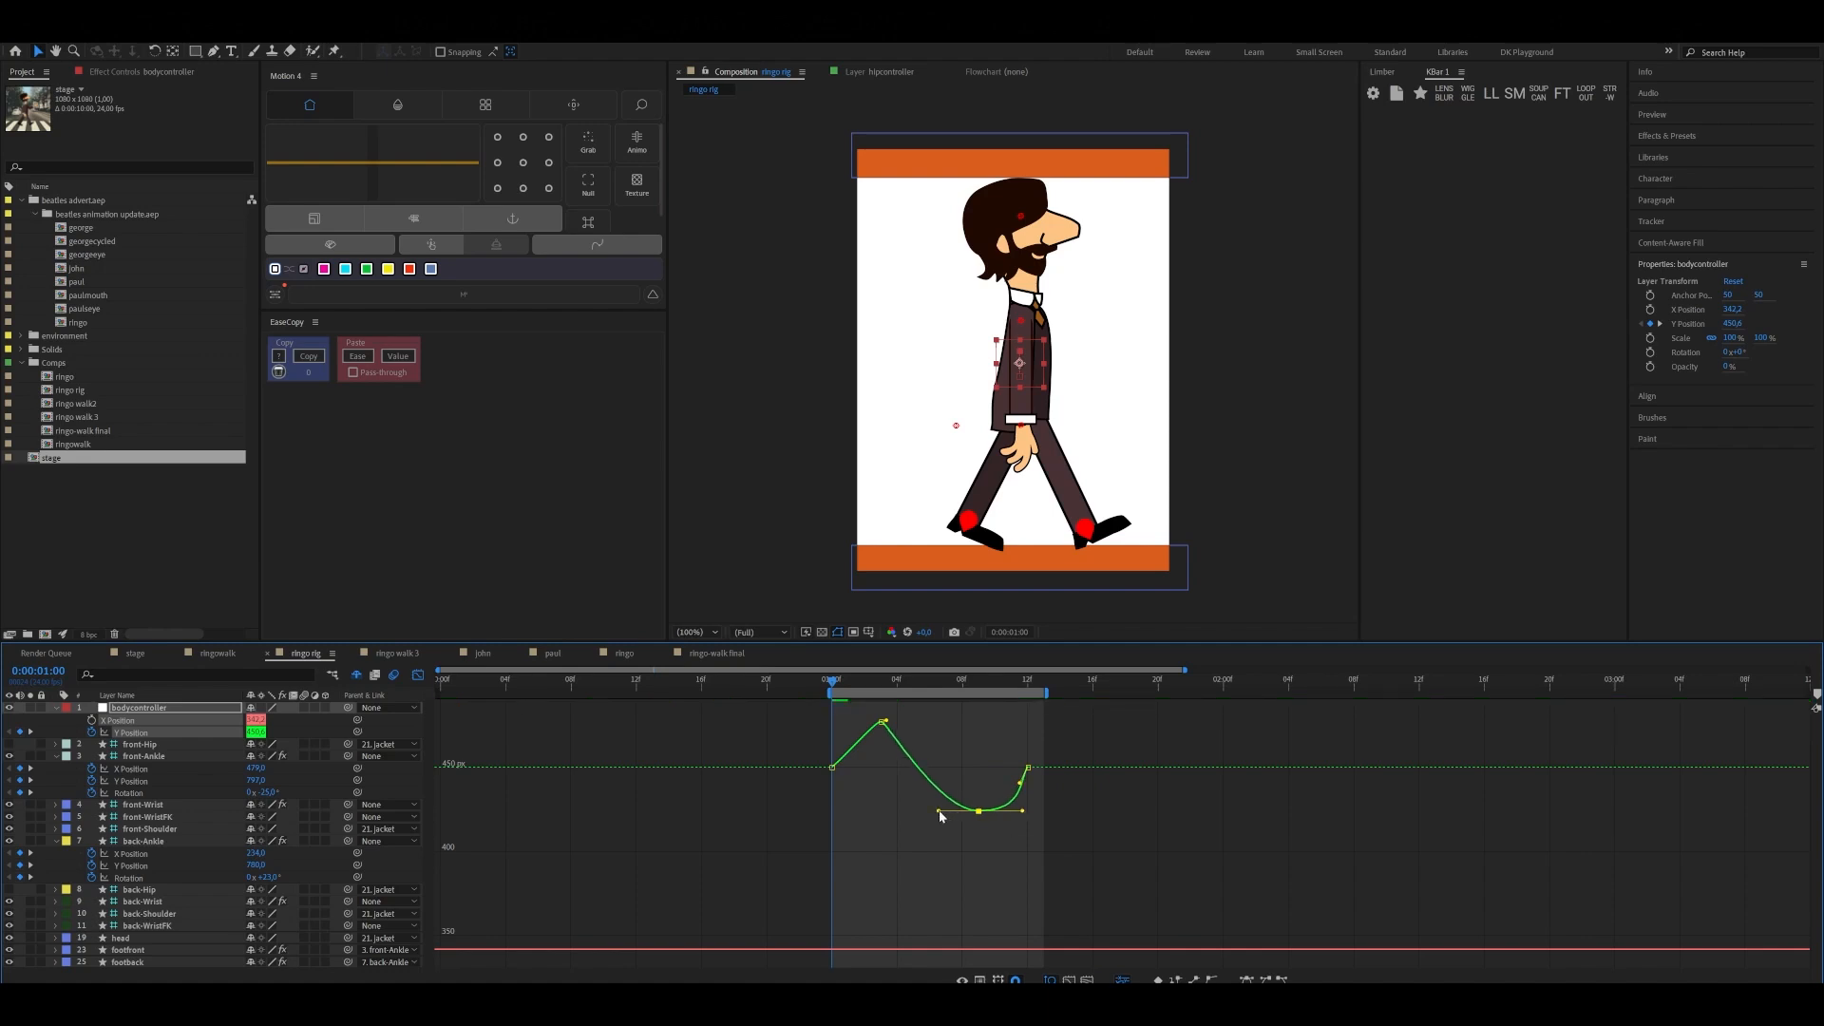
pyautogui.press('space')
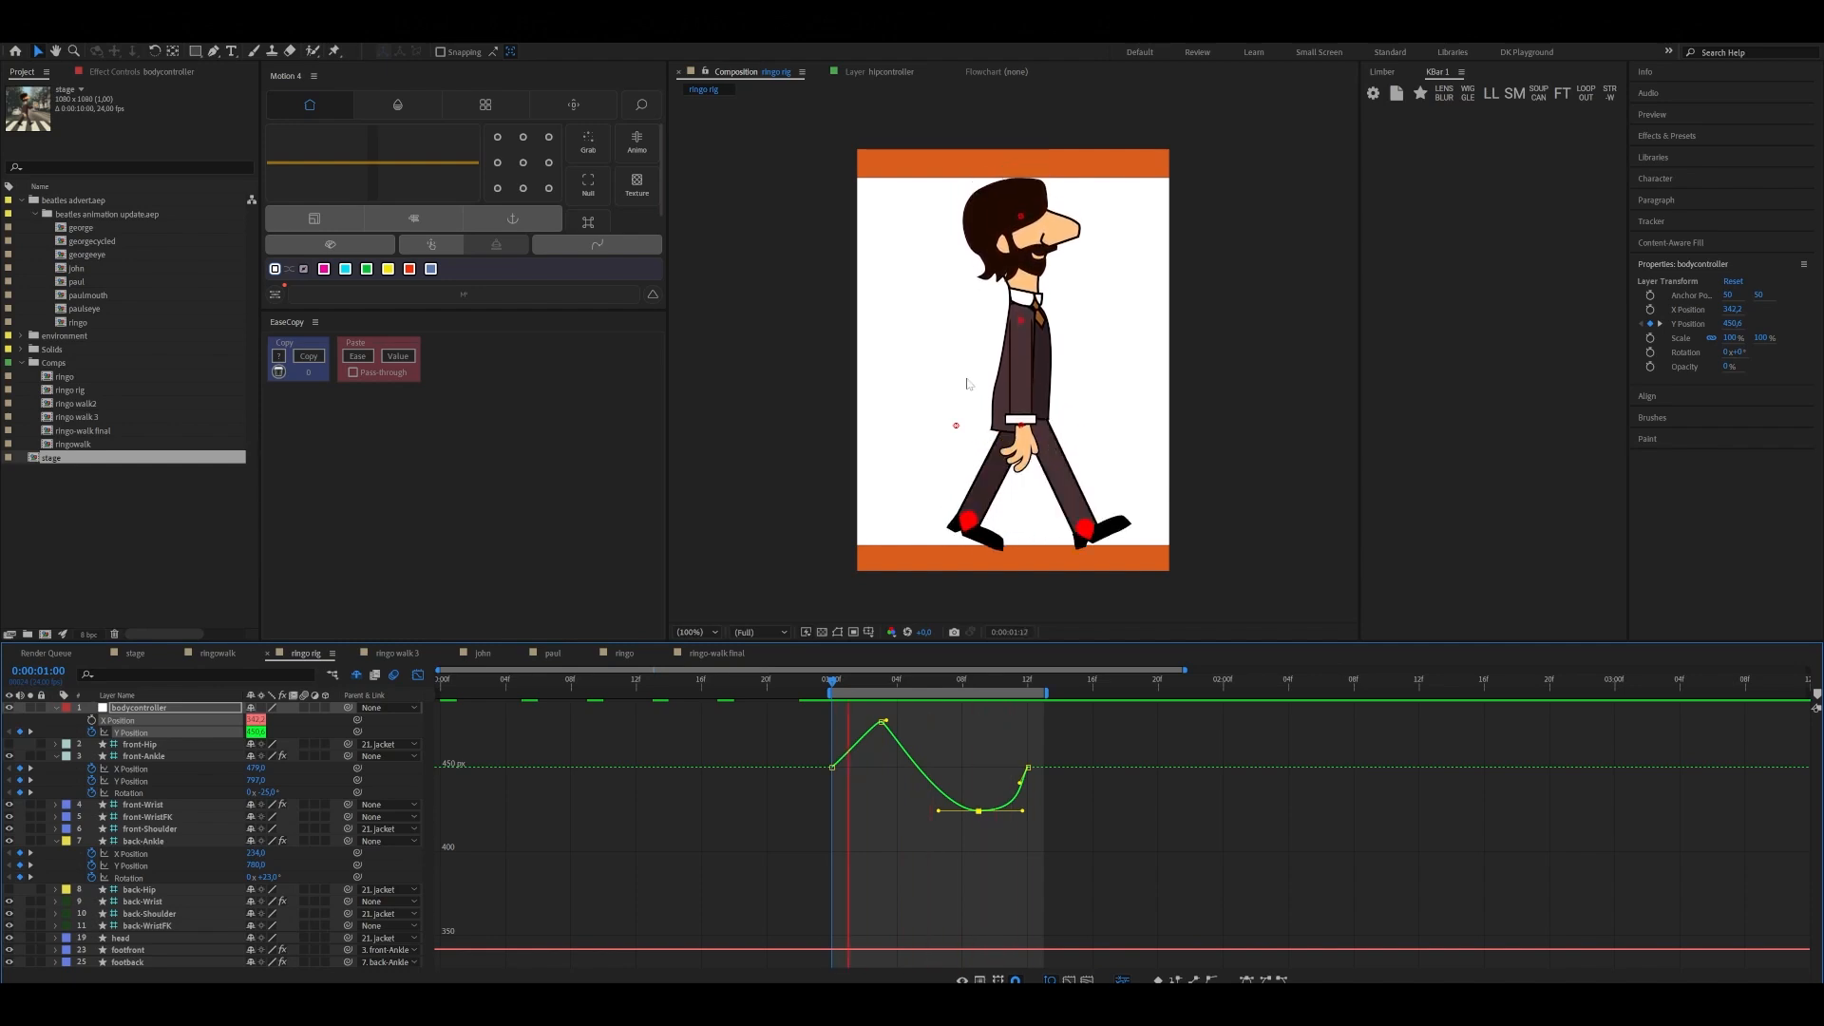
pyautogui.press('space')
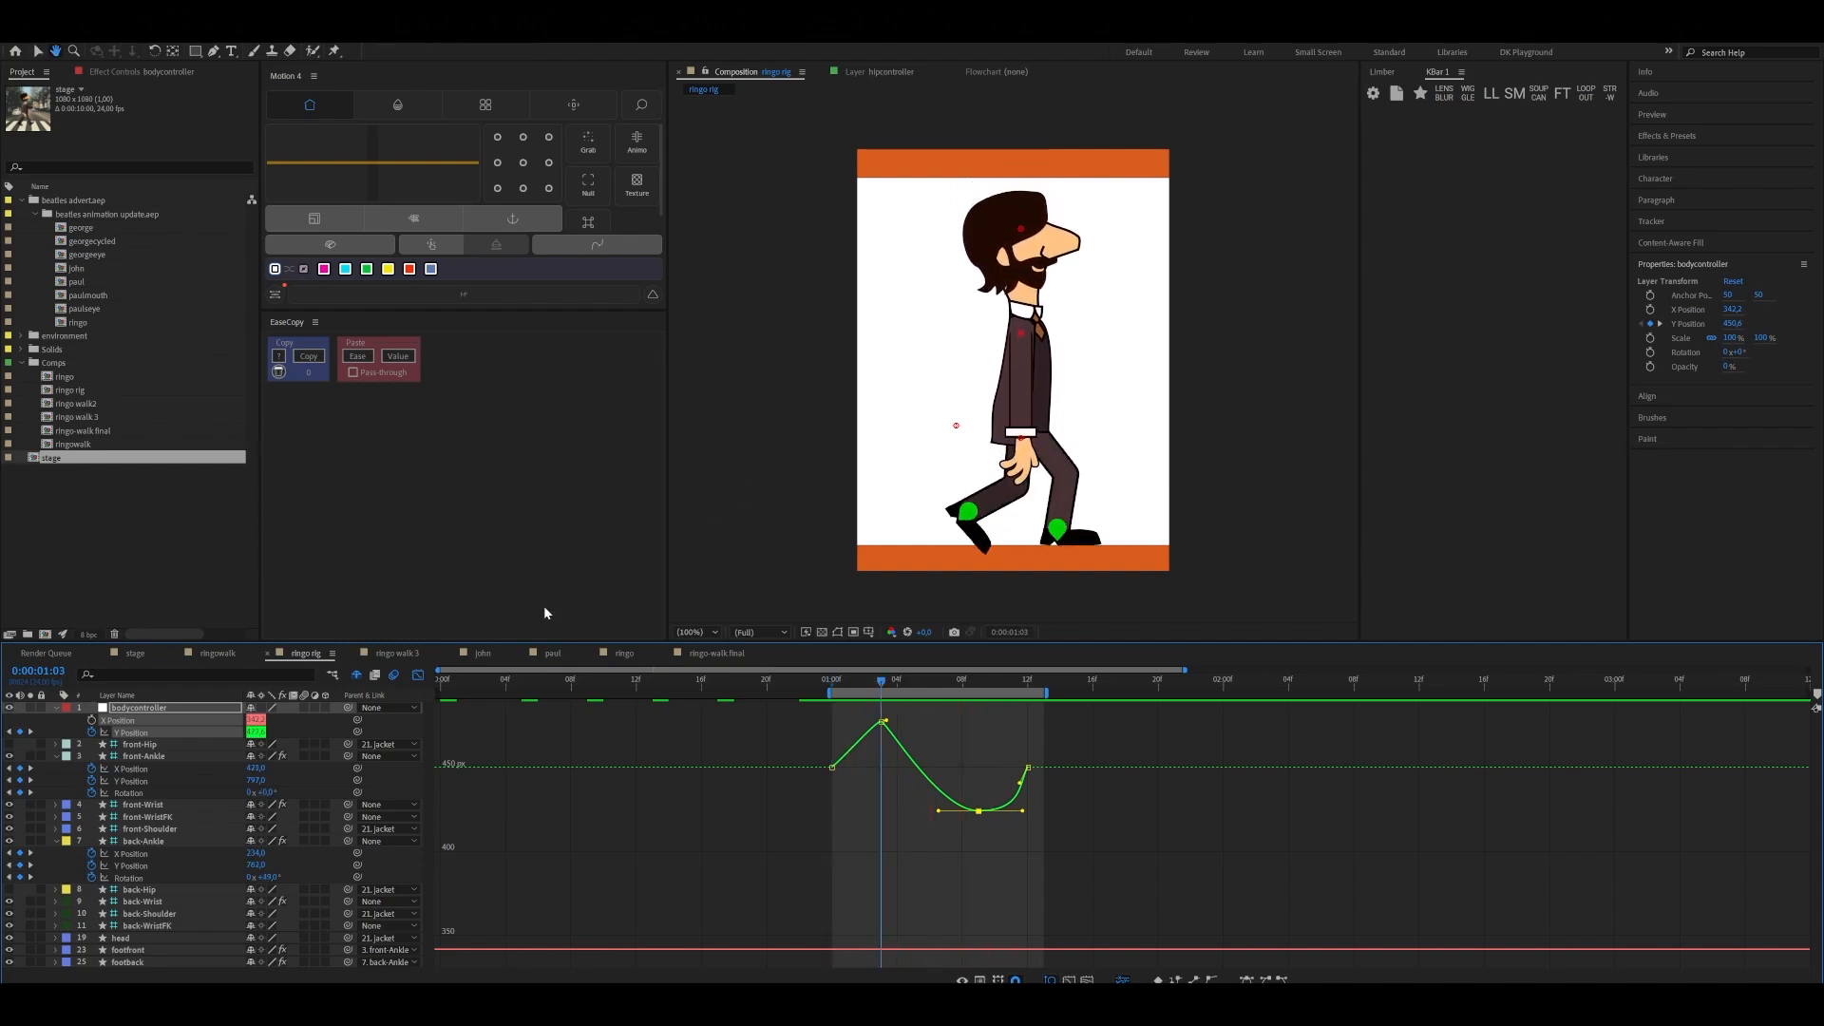
# Examine front-Ankle's X Position curve against the poses between 0:00:01:00 and 0:00:01:06
pyautogui.click(147, 757)
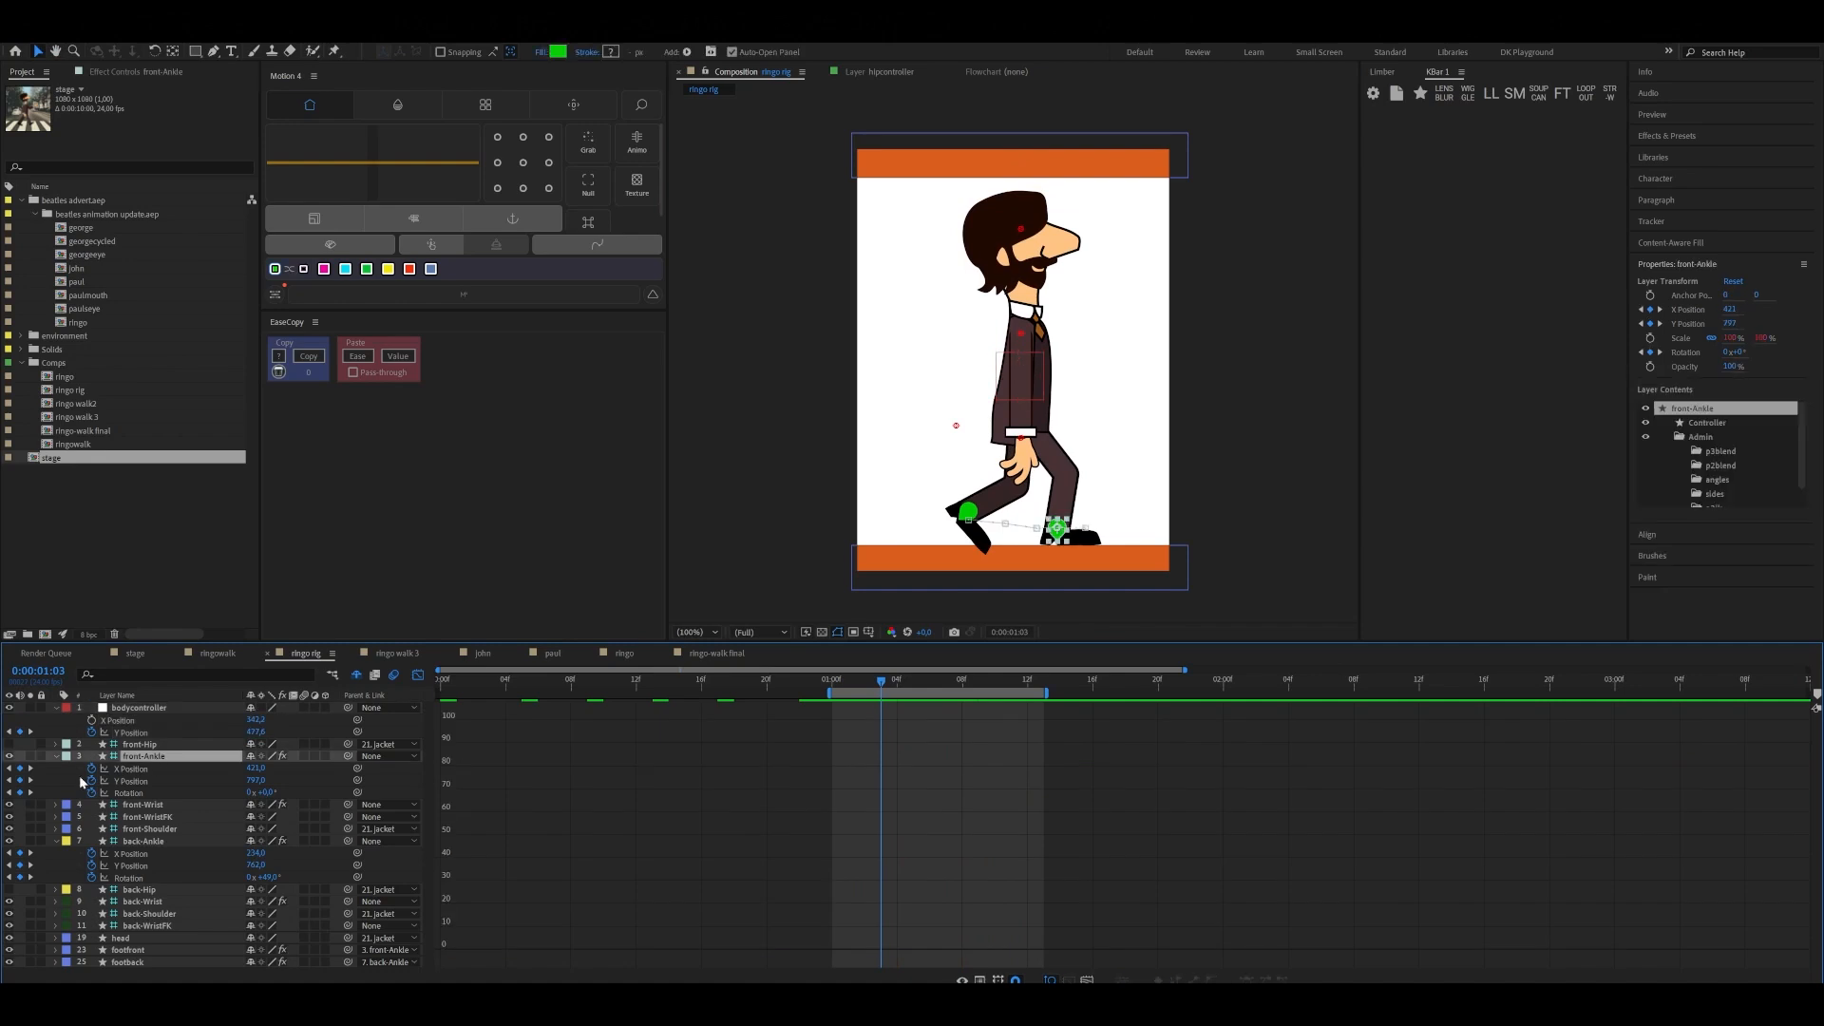
pyautogui.click(152, 769)
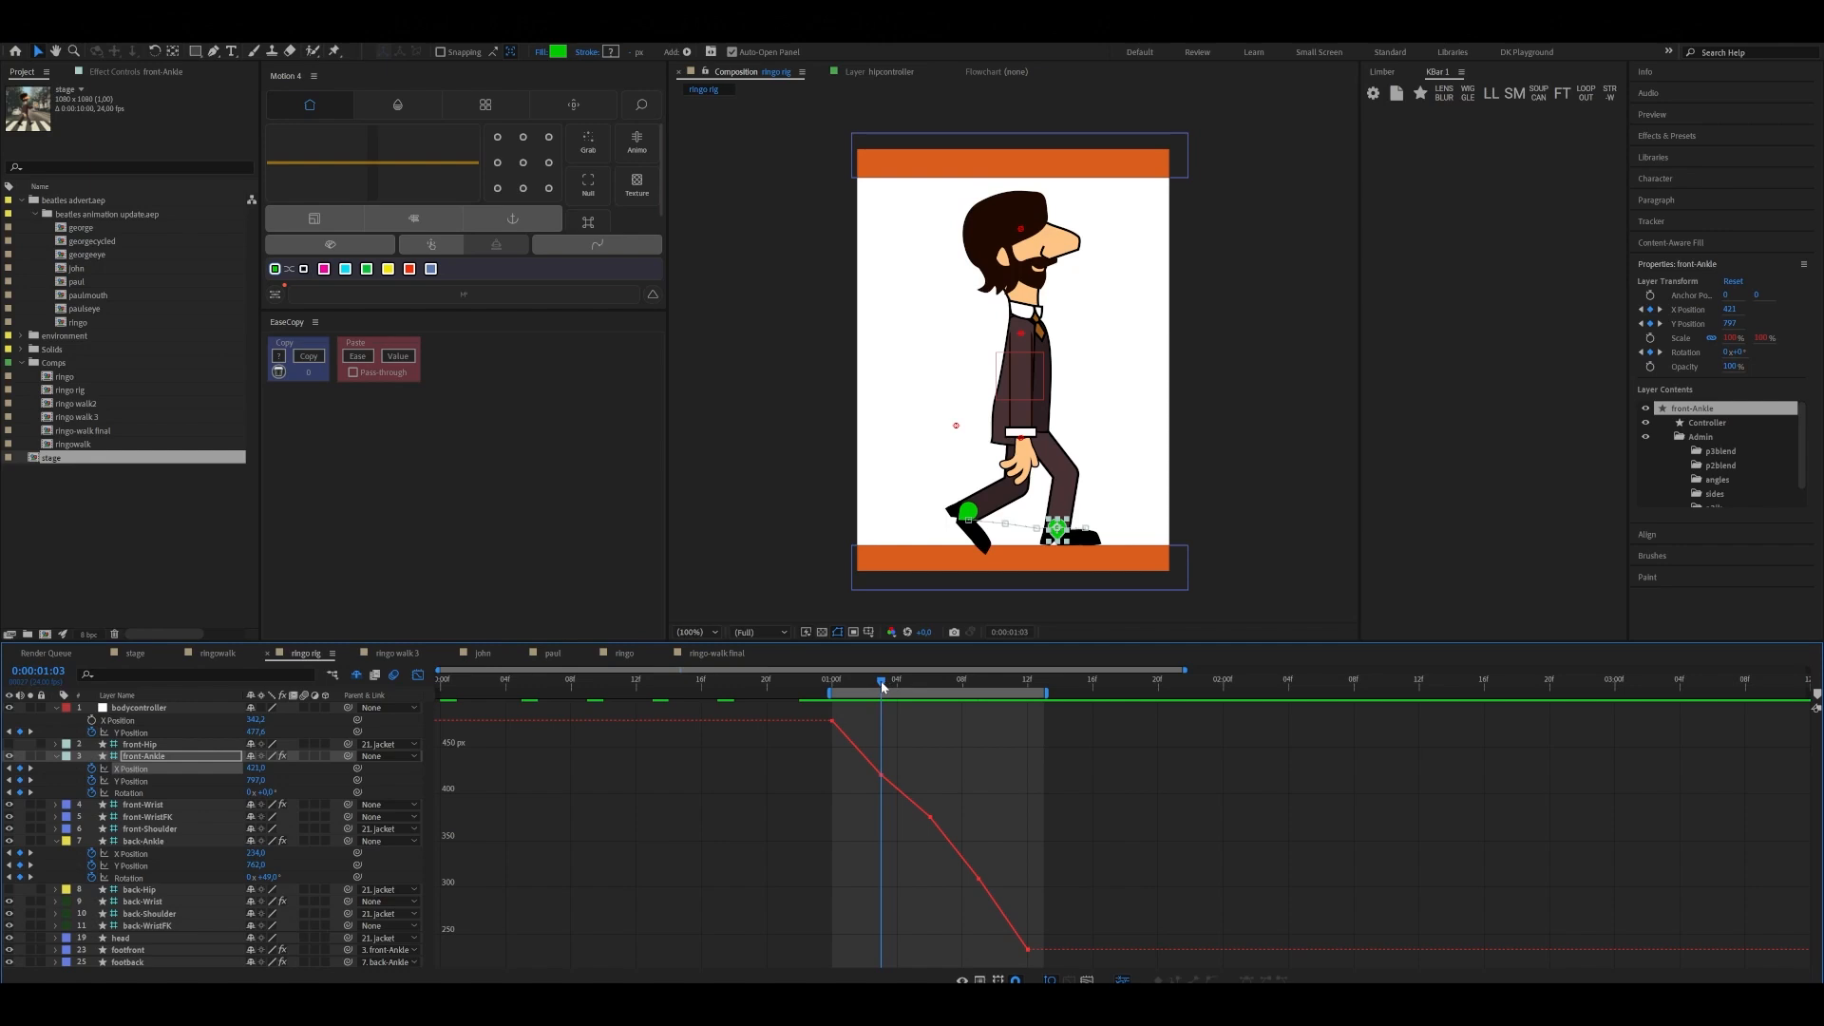
pyautogui.moveTo(880, 681); pyautogui.dragTo(845, 697)
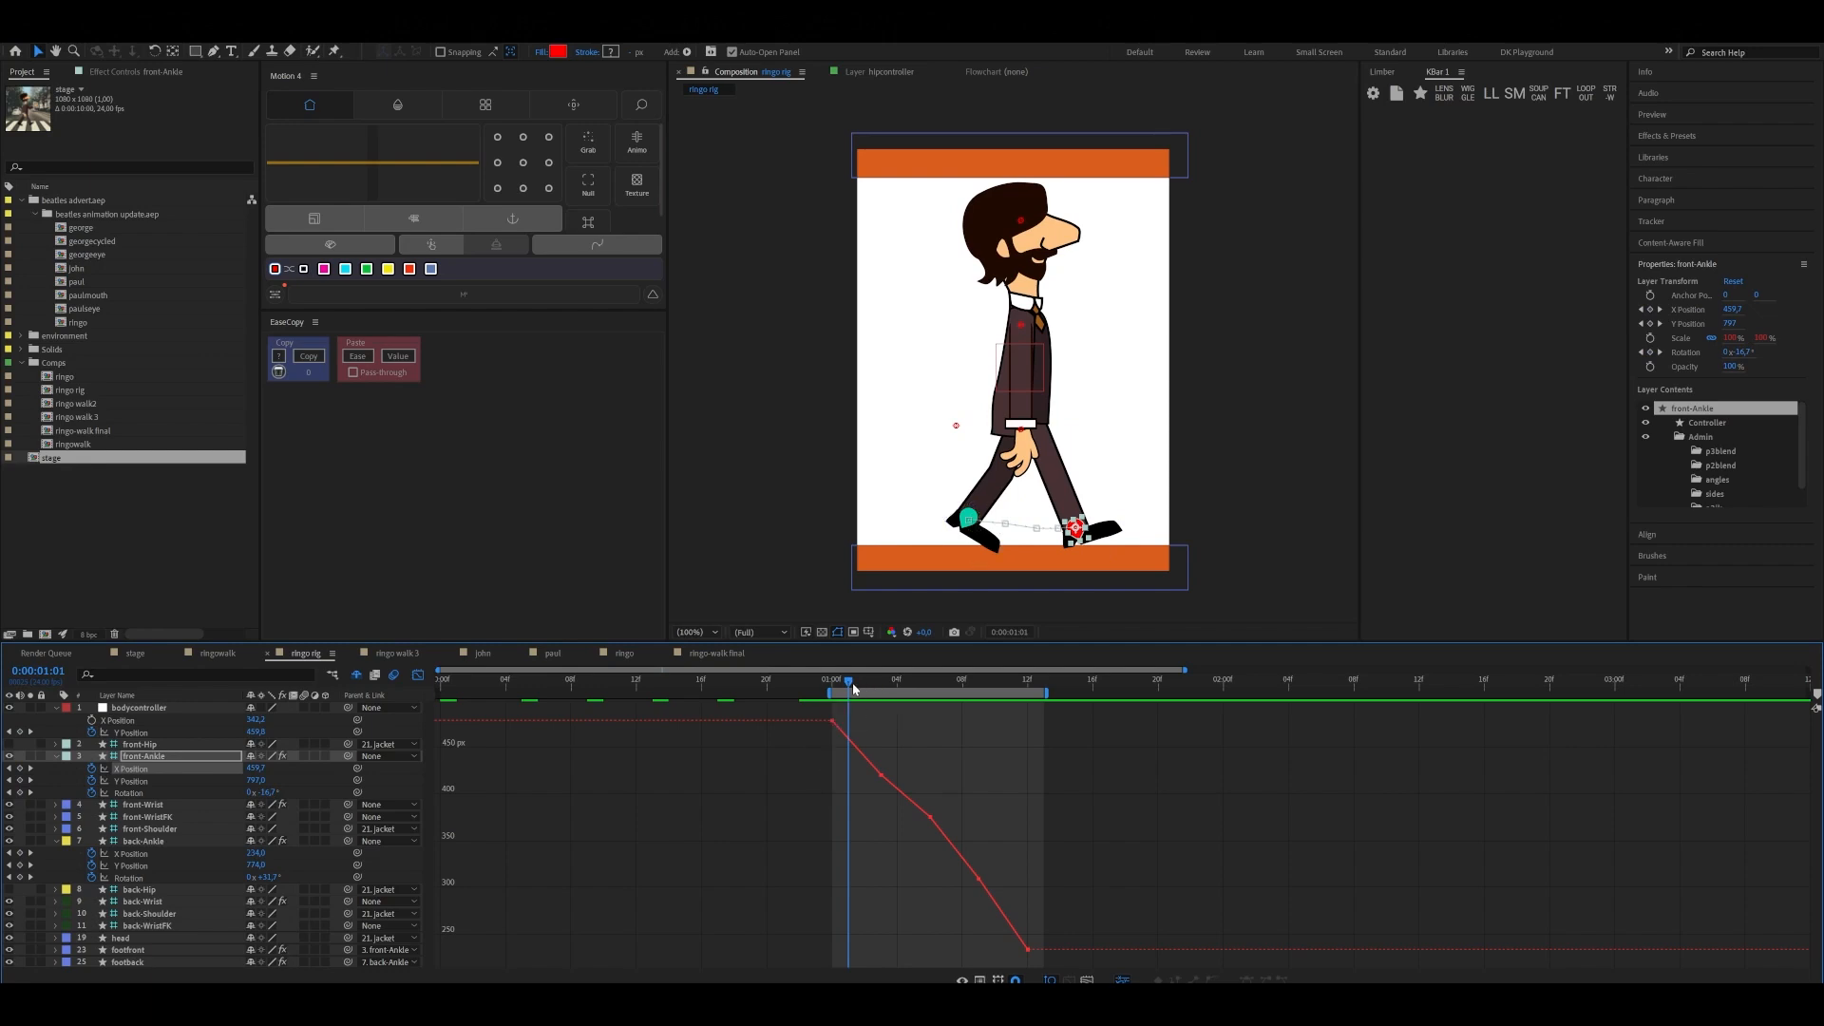
pyautogui.moveTo(851, 684); pyautogui.dragTo(931, 722)
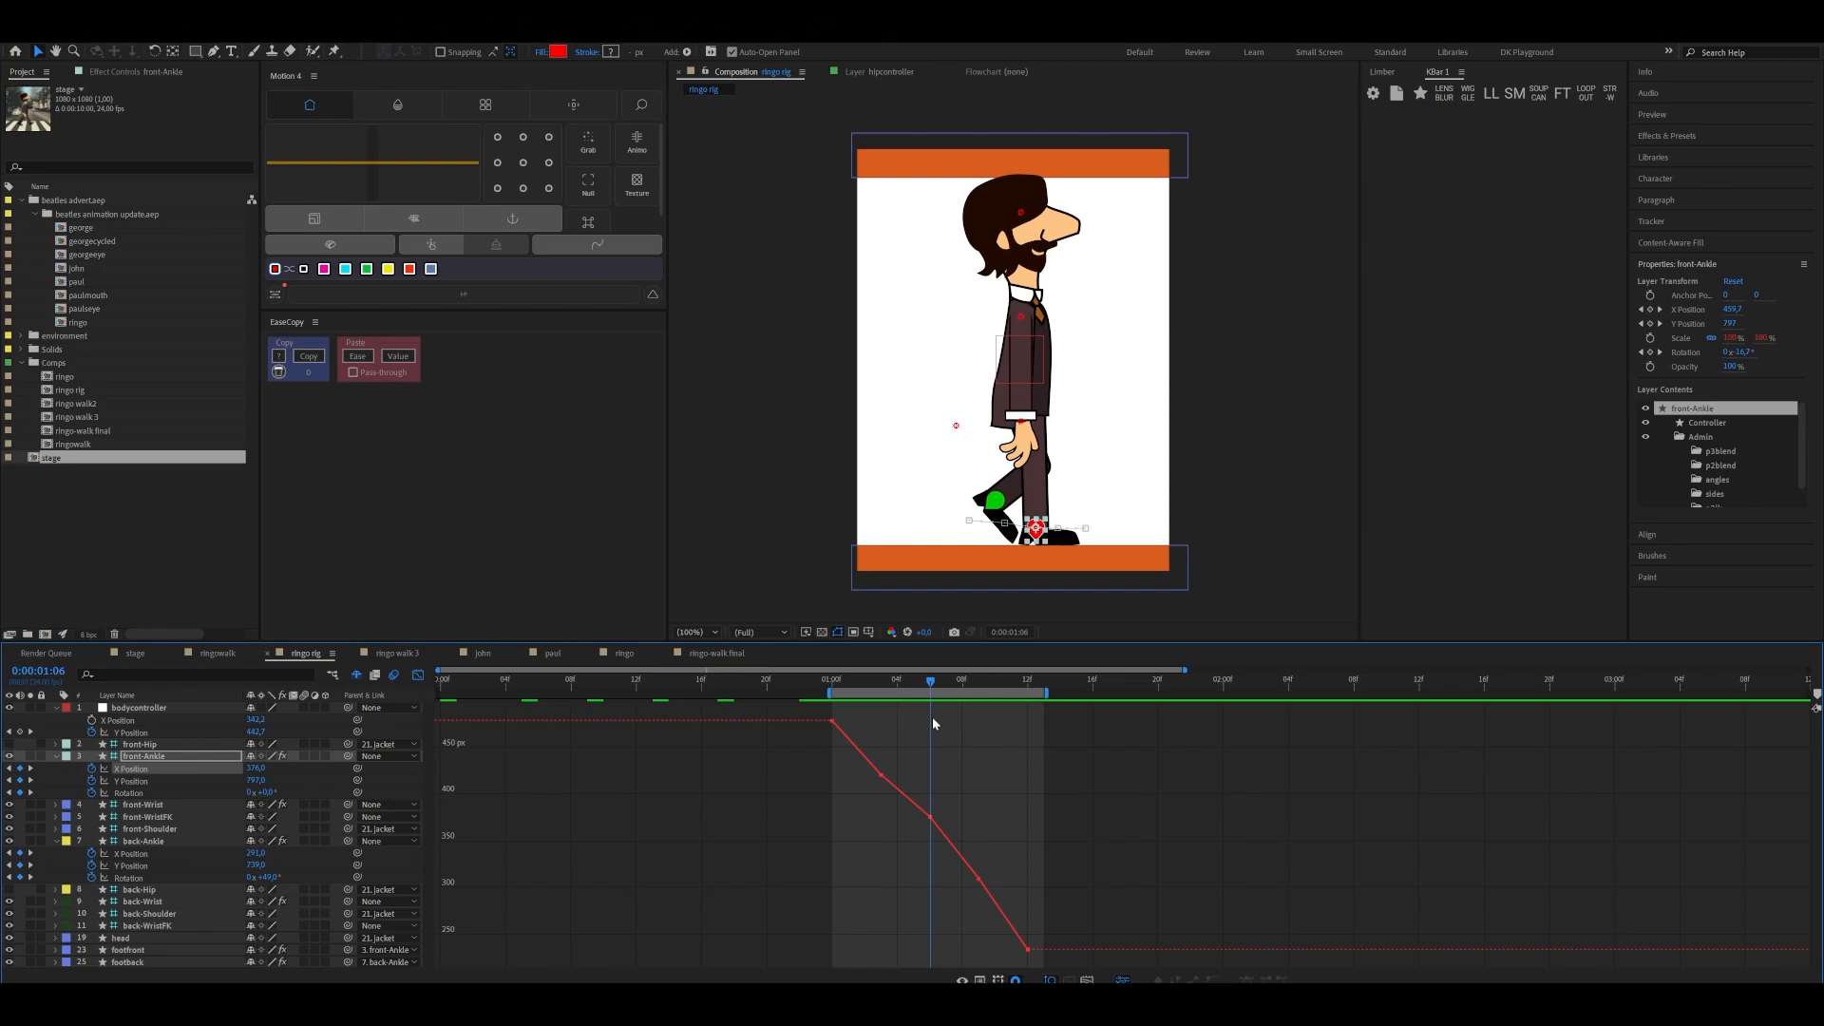
pyautogui.moveTo(933, 724)
pyautogui.mouseDown()
pyautogui.moveTo(1028, 752)
pyautogui.moveTo(836, 751)
pyautogui.moveTo(917, 754)
pyautogui.mouseUp()
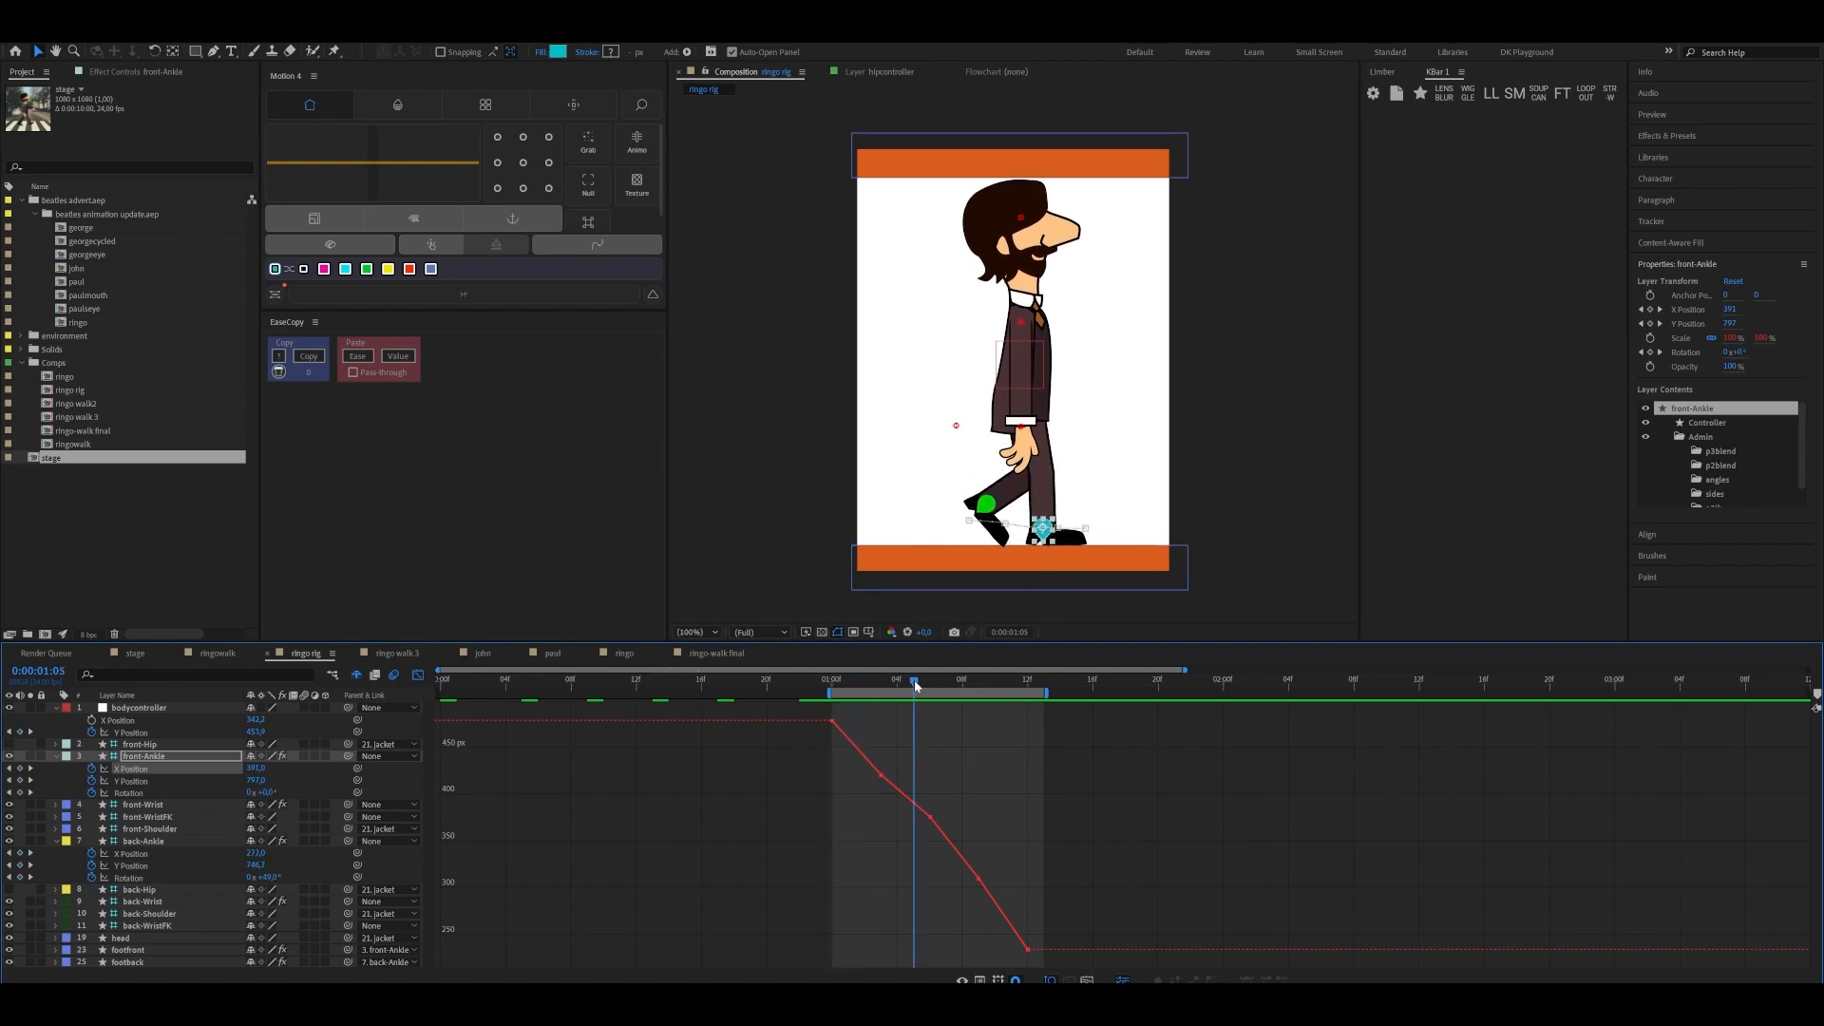
pyautogui.moveTo(926, 690)
pyautogui.mouseDown()
pyautogui.moveTo(984, 700)
pyautogui.moveTo(836, 705)
pyautogui.moveTo(904, 710)
pyautogui.mouseUp()
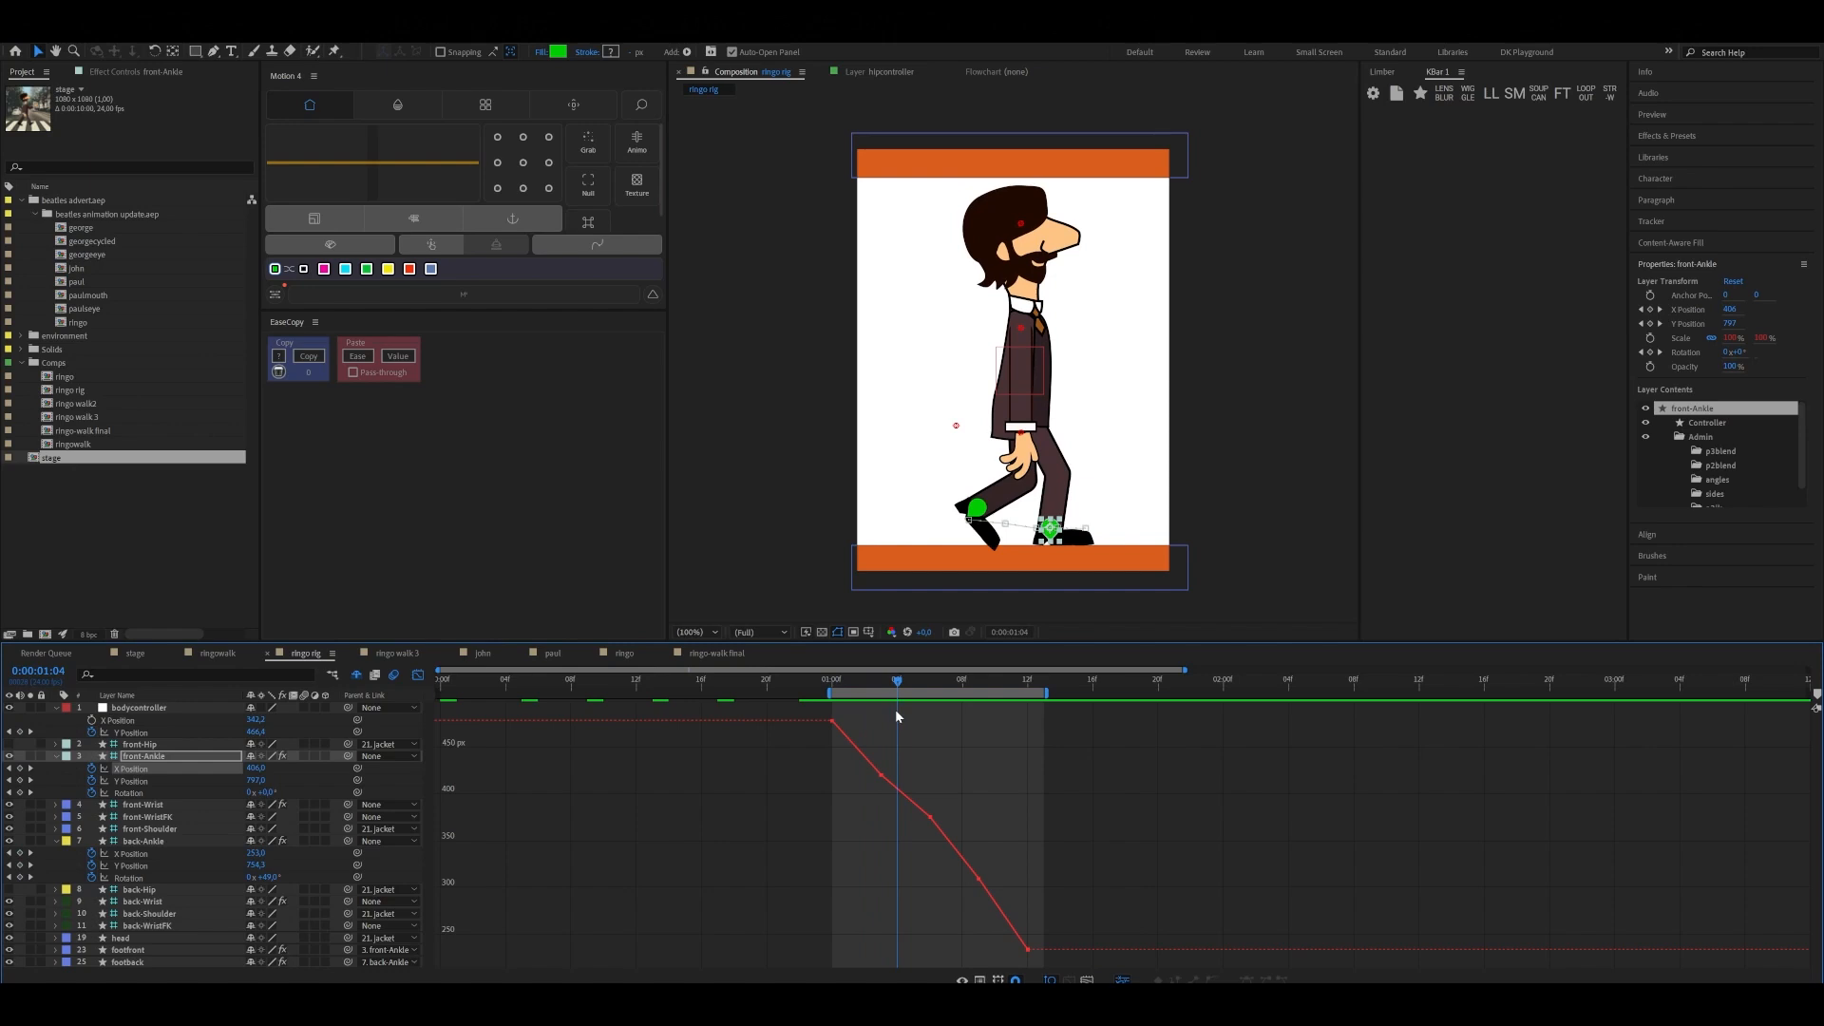
pyautogui.moveTo(899, 678); pyautogui.dragTo(856, 700)
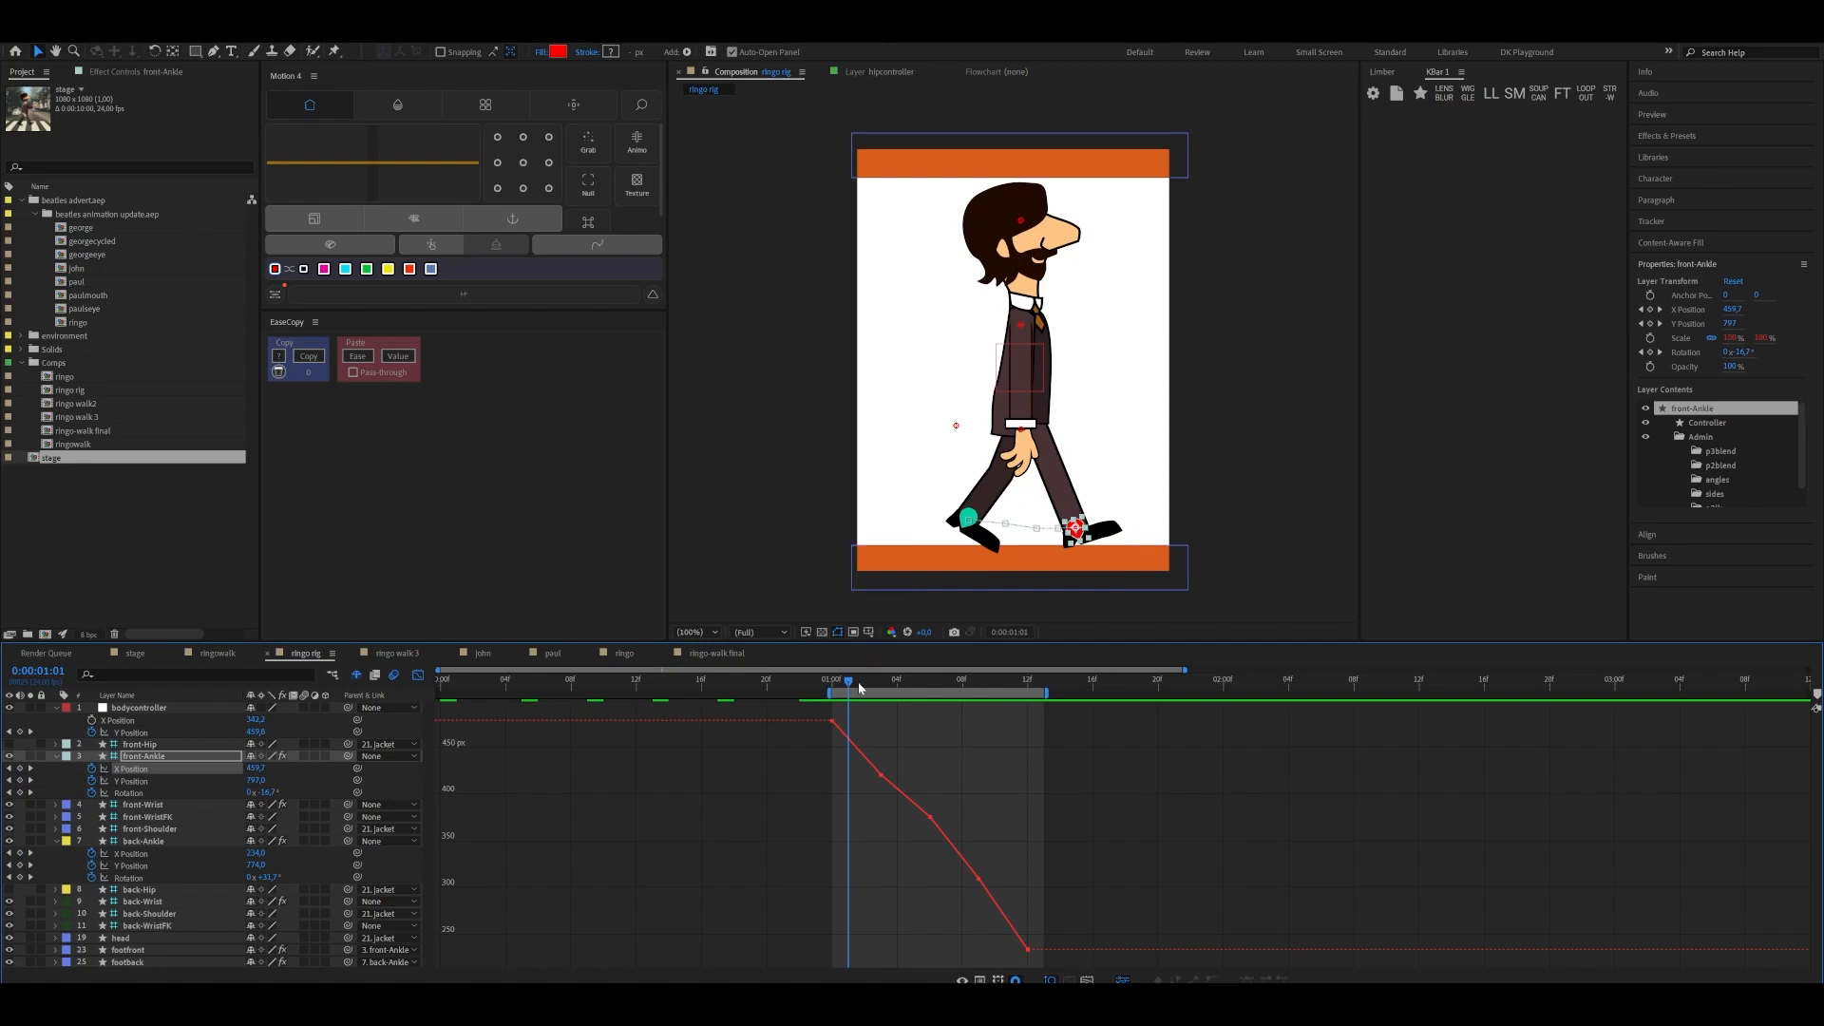
pyautogui.moveTo(858, 691); pyautogui.dragTo(887, 692)
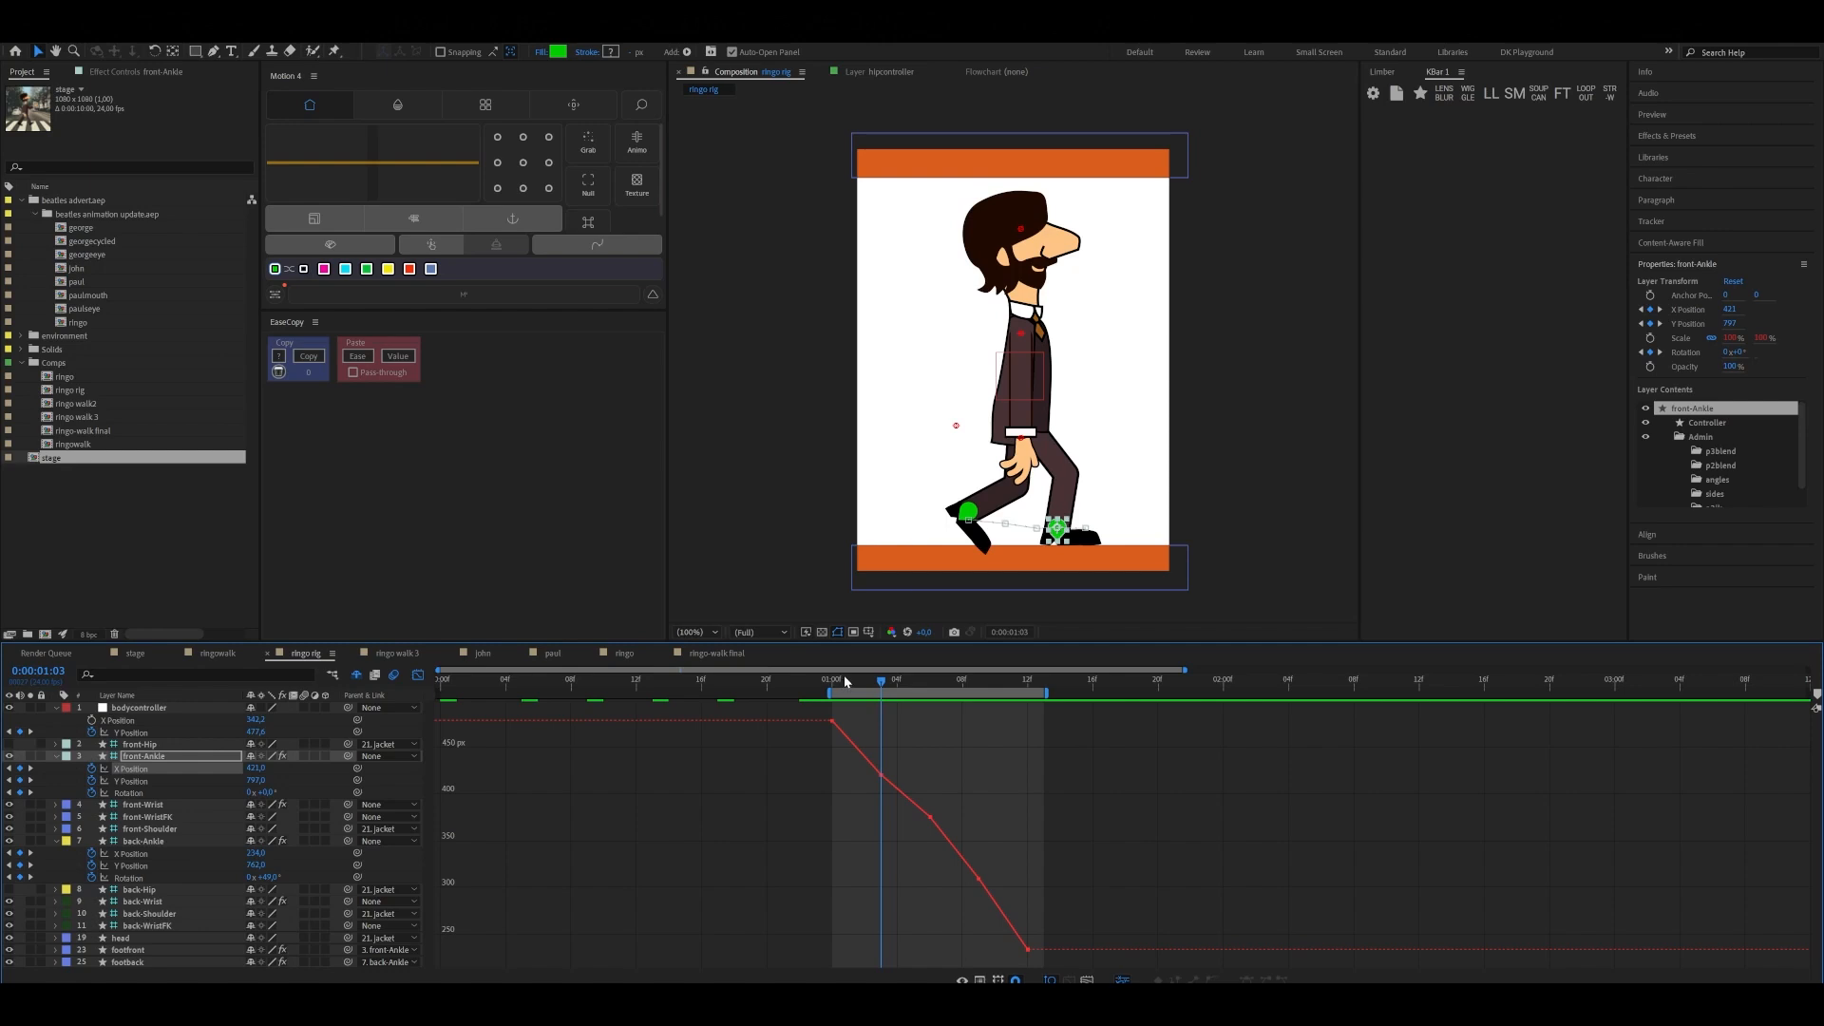
pyautogui.moveTo(881, 678); pyautogui.dragTo(929, 760)
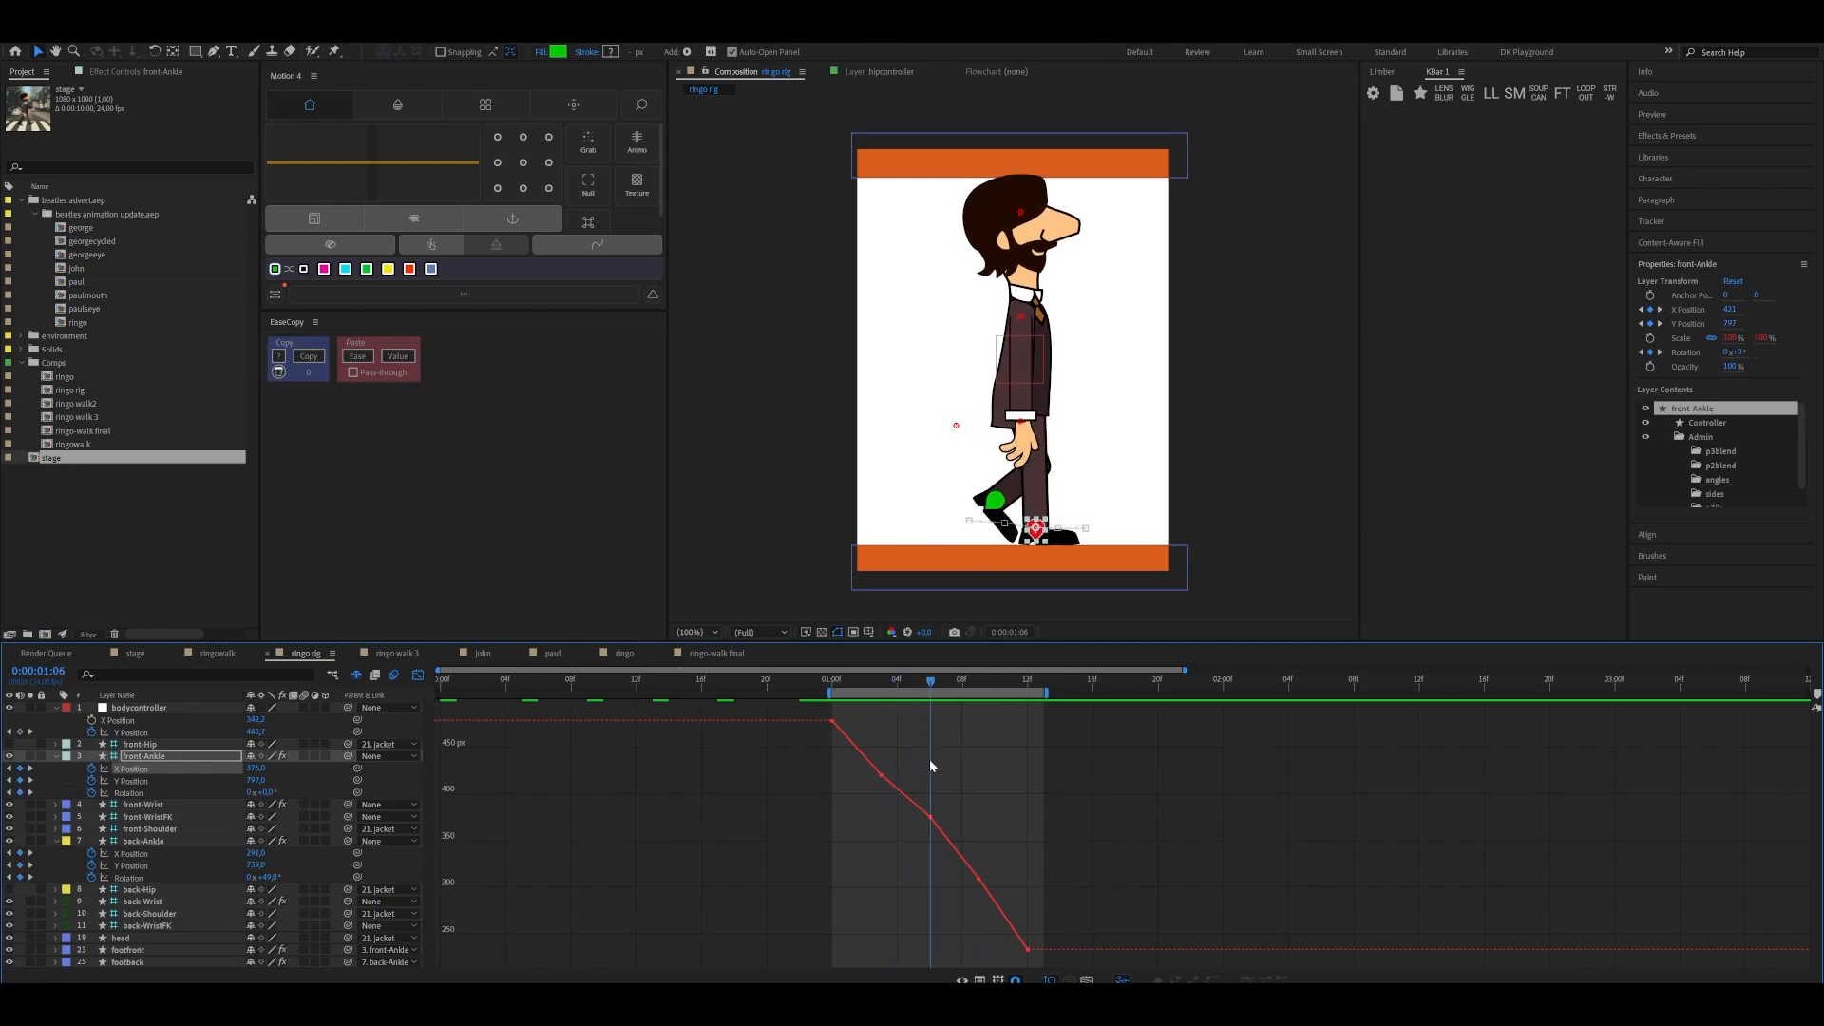
# Apply Easy Ease to all of front-Ankle's Y Position keyframes and check the leg poses up to 0:00:01:12
pyautogui.click(124, 781)
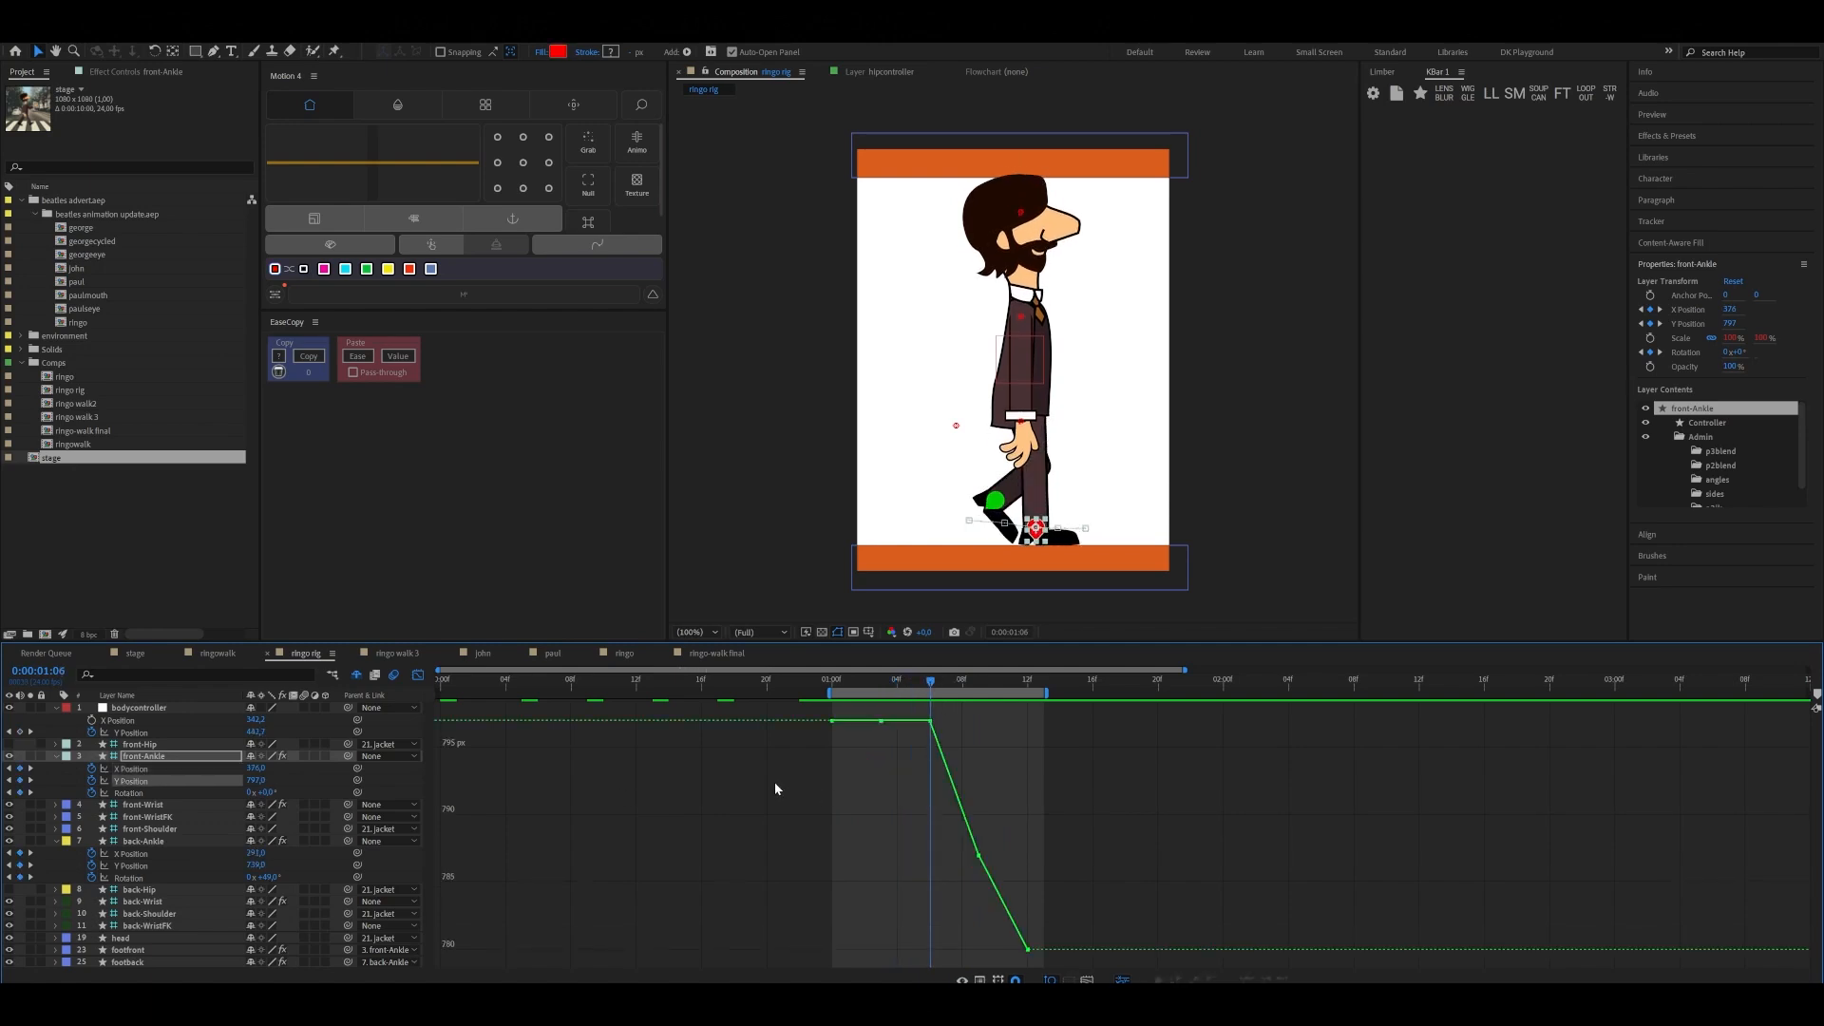
pyautogui.moveTo(804, 710); pyautogui.dragTo(1055, 955)
pyautogui.press('F9')
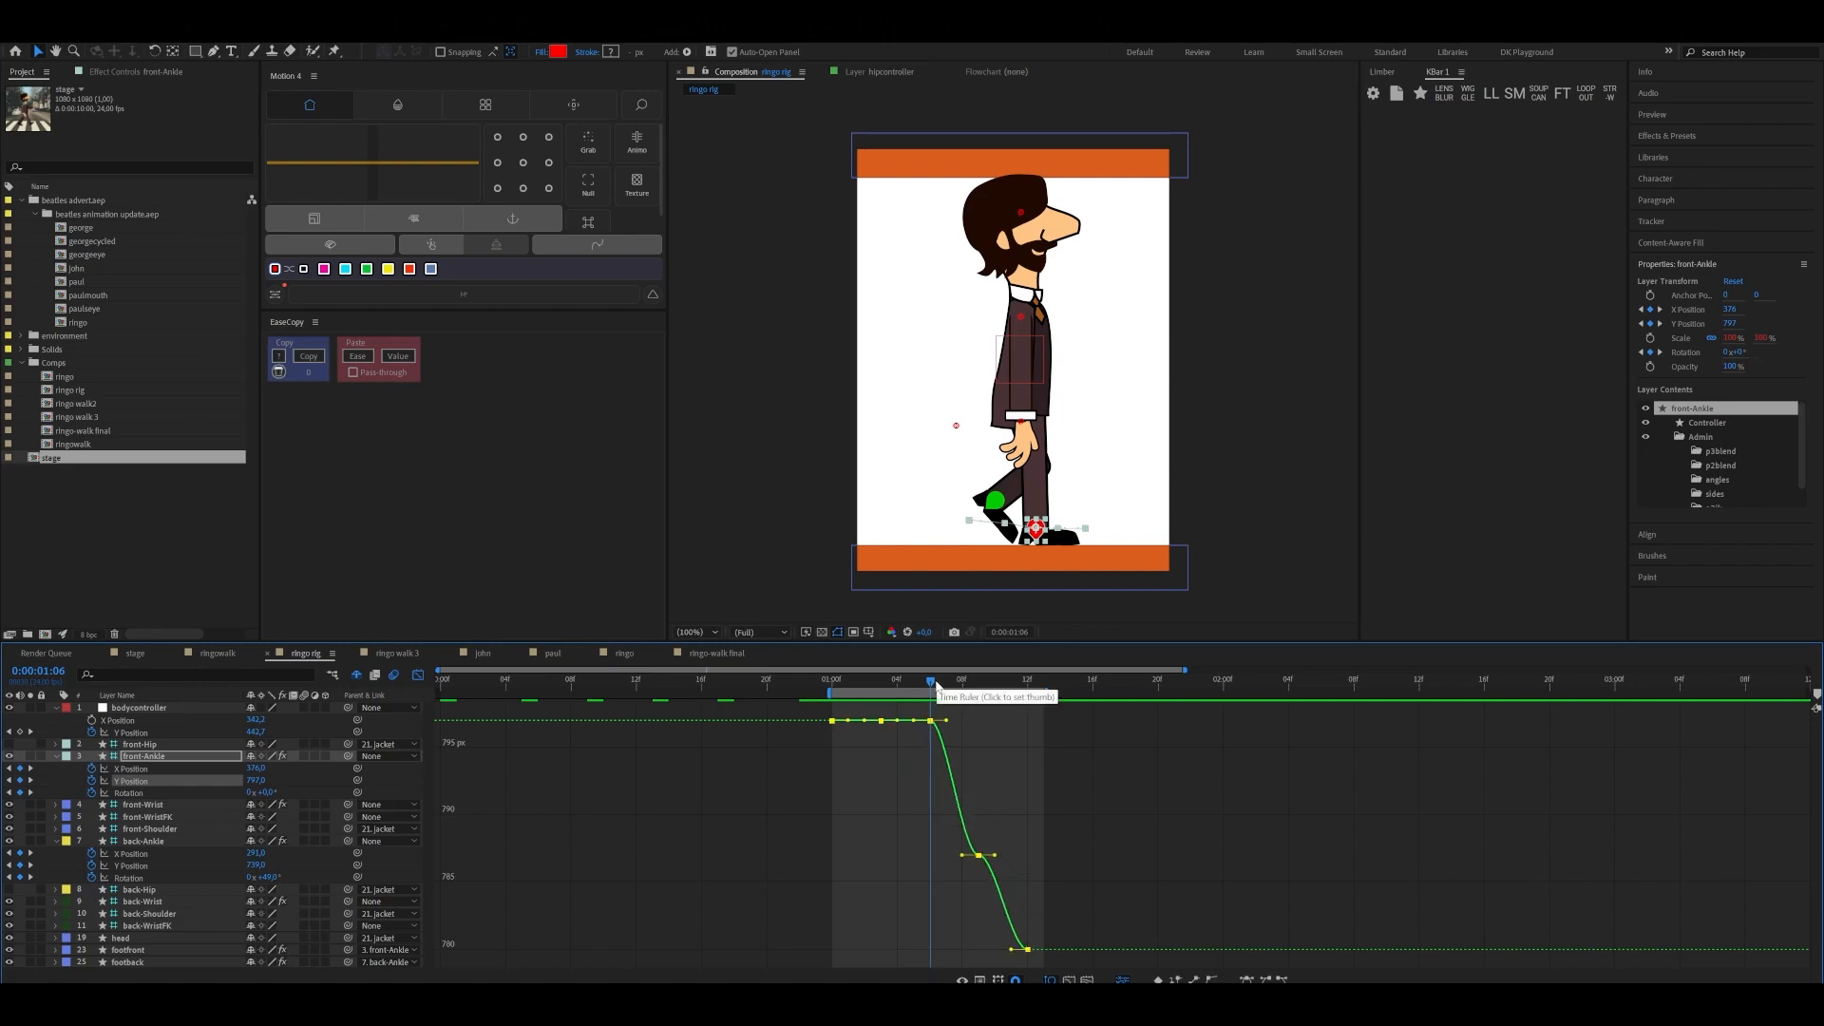
pyautogui.moveTo(930, 680); pyautogui.dragTo(1028, 726)
pyautogui.press('pagedown')
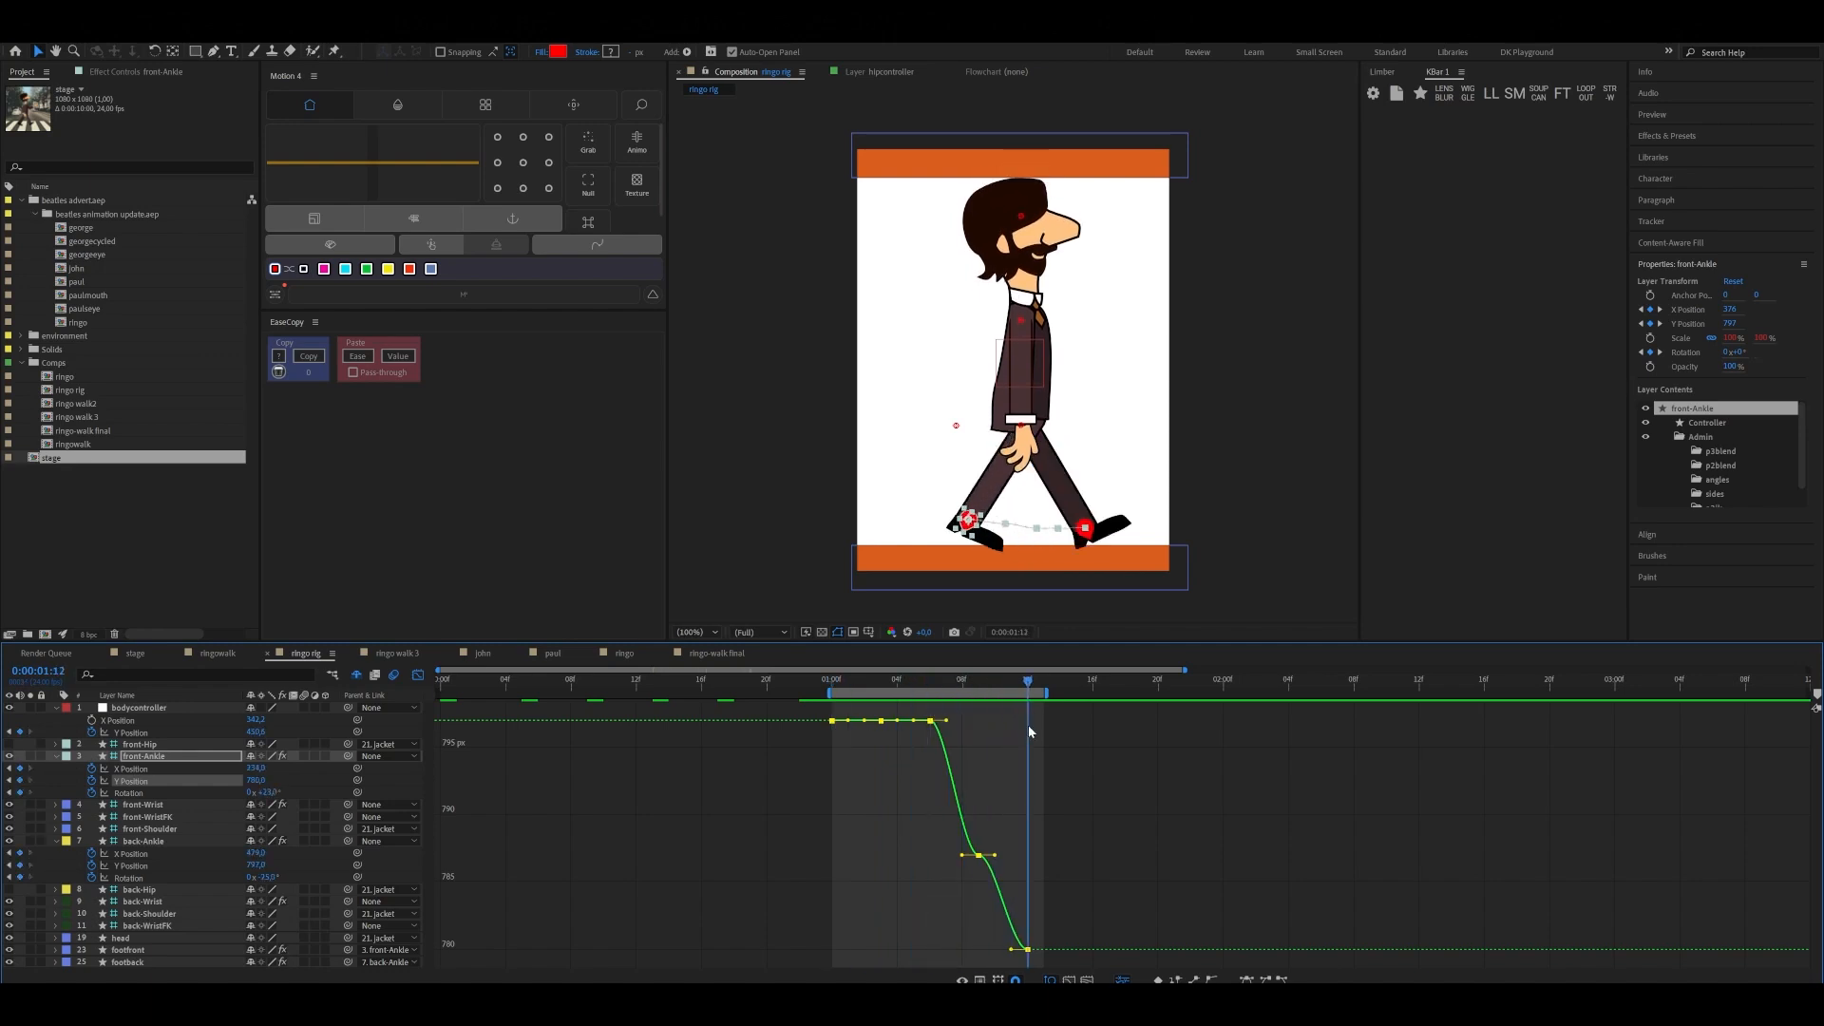
pyautogui.press('space')
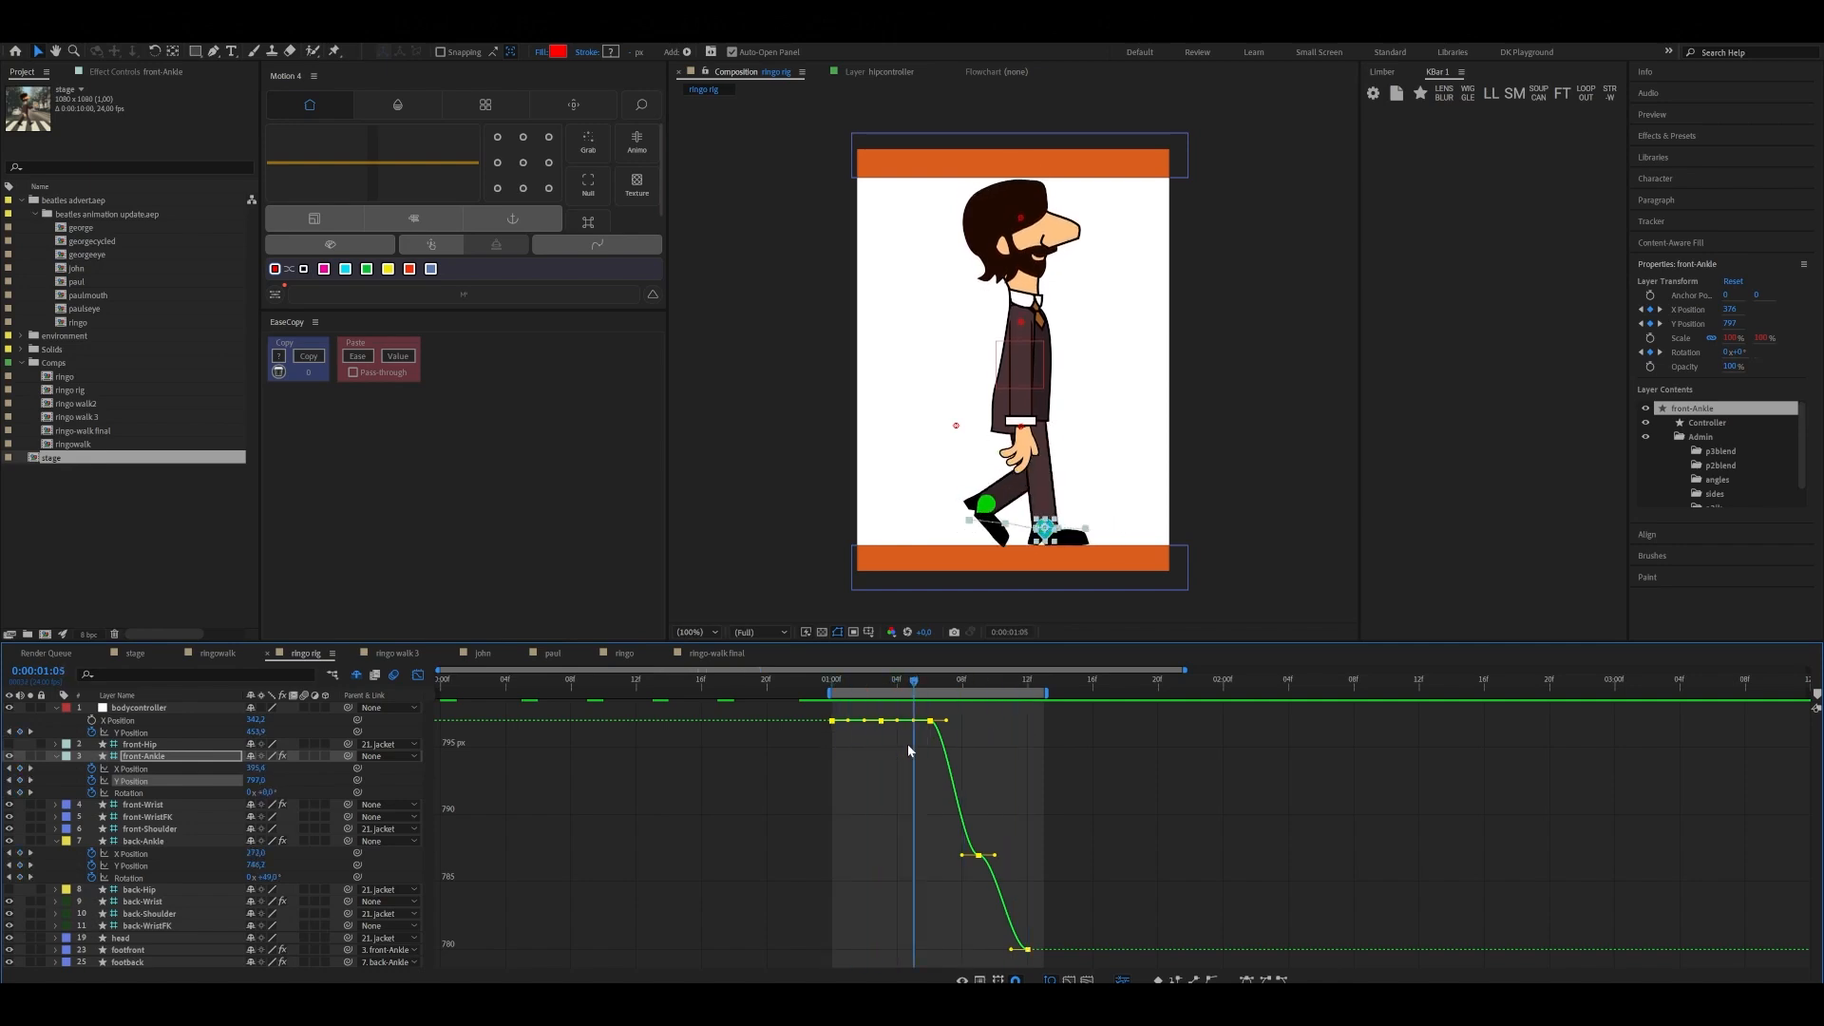
pyautogui.moveTo(909, 746); pyautogui.dragTo(931, 745)
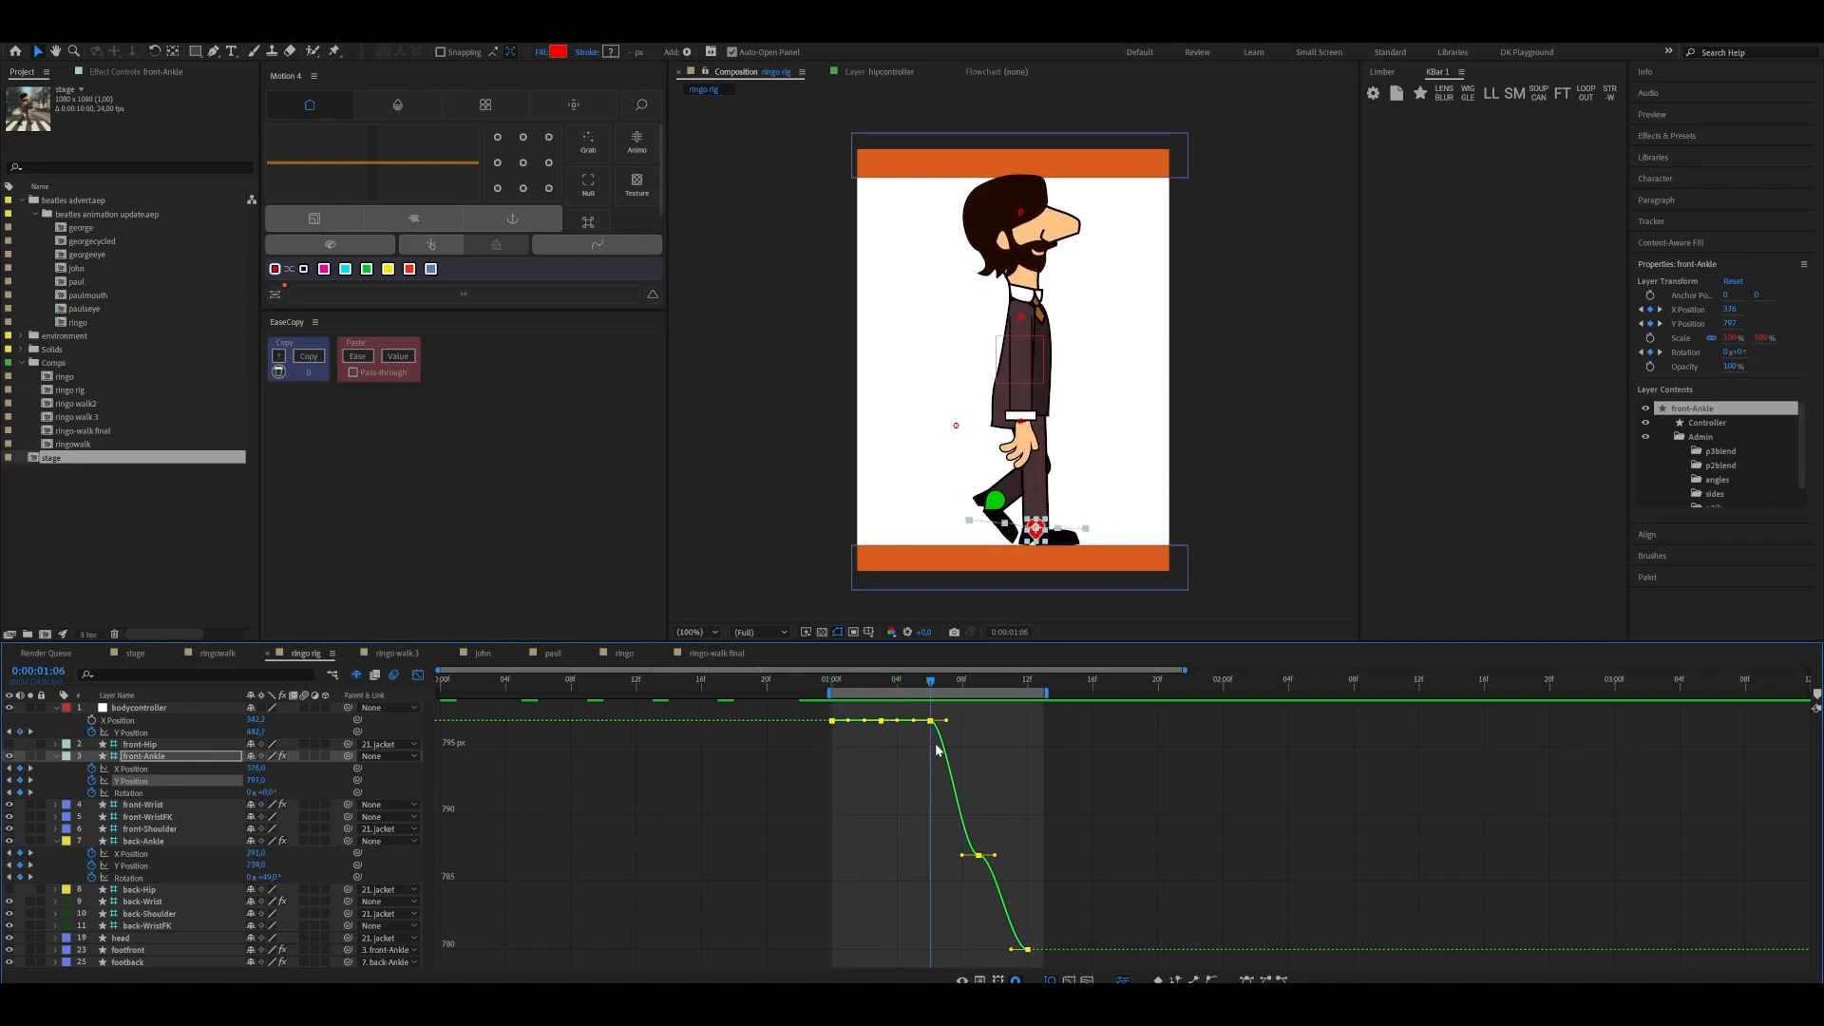
# Examine back-Ankle's X Position curve and its keyframes against the poses between 0:00:01:03 and 0:00:01:09
pyautogui.click(146, 844)
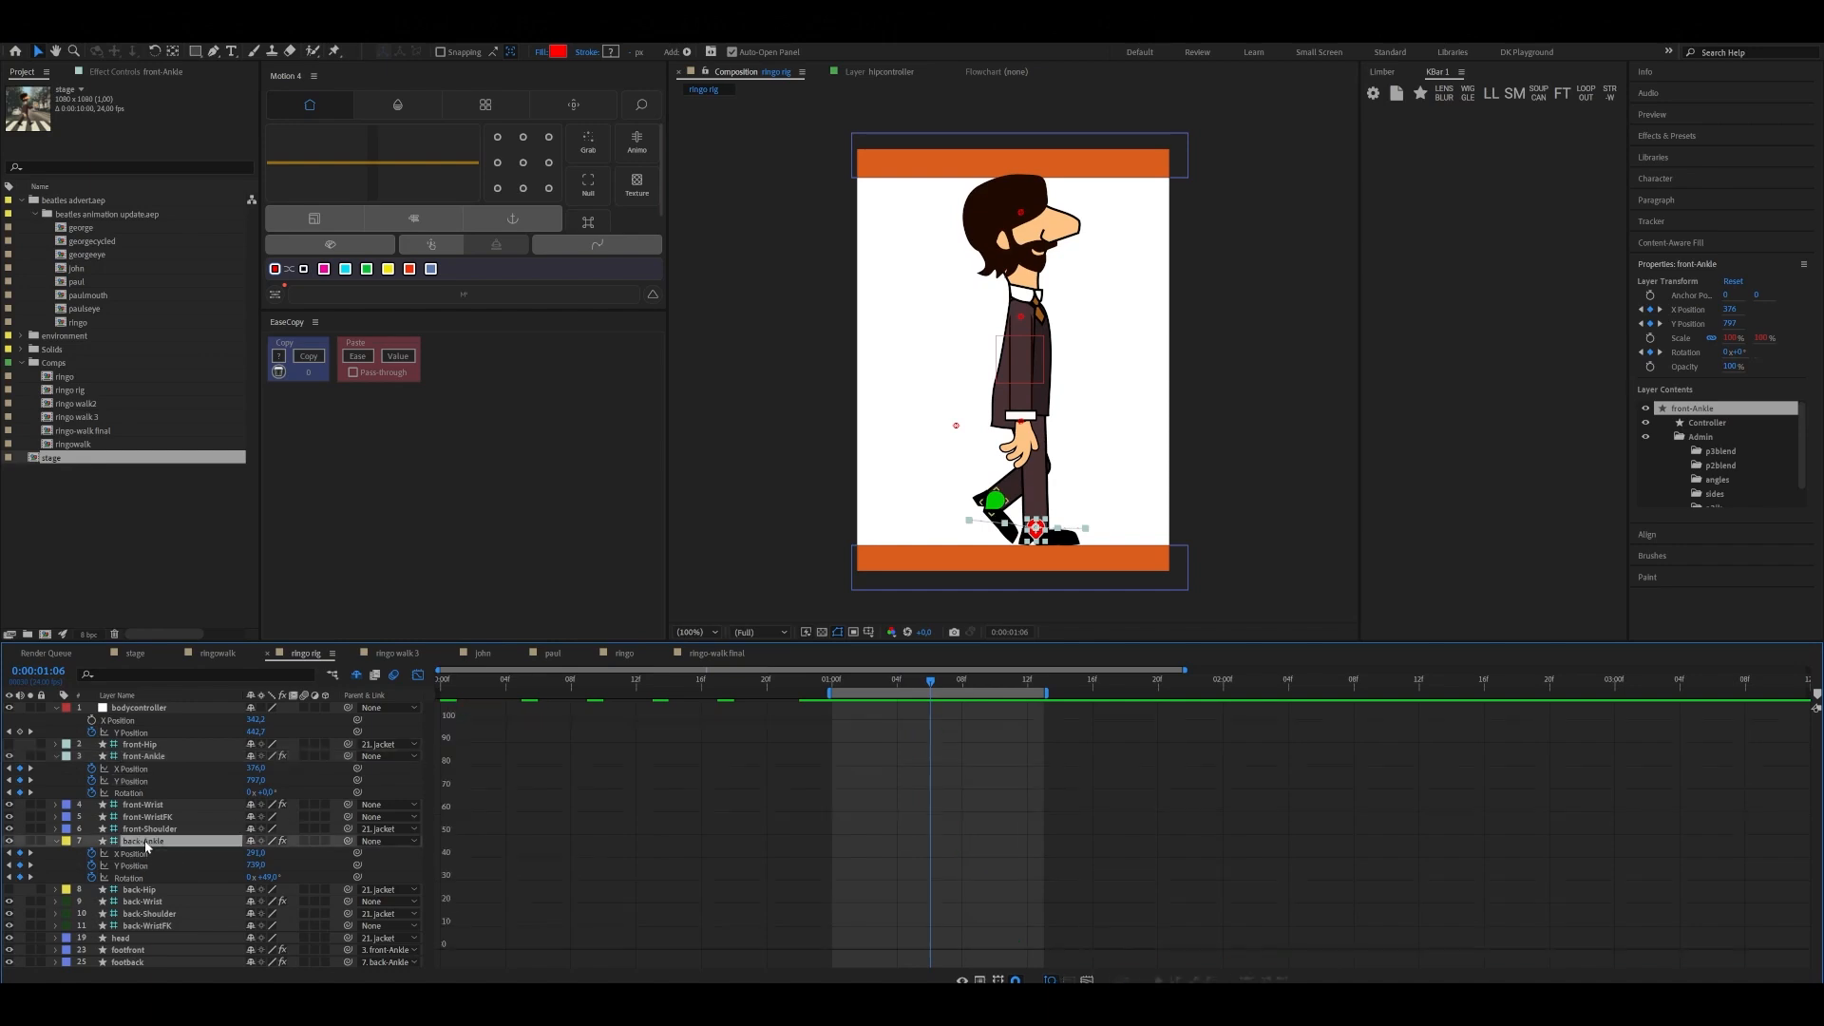
pyautogui.click(131, 855)
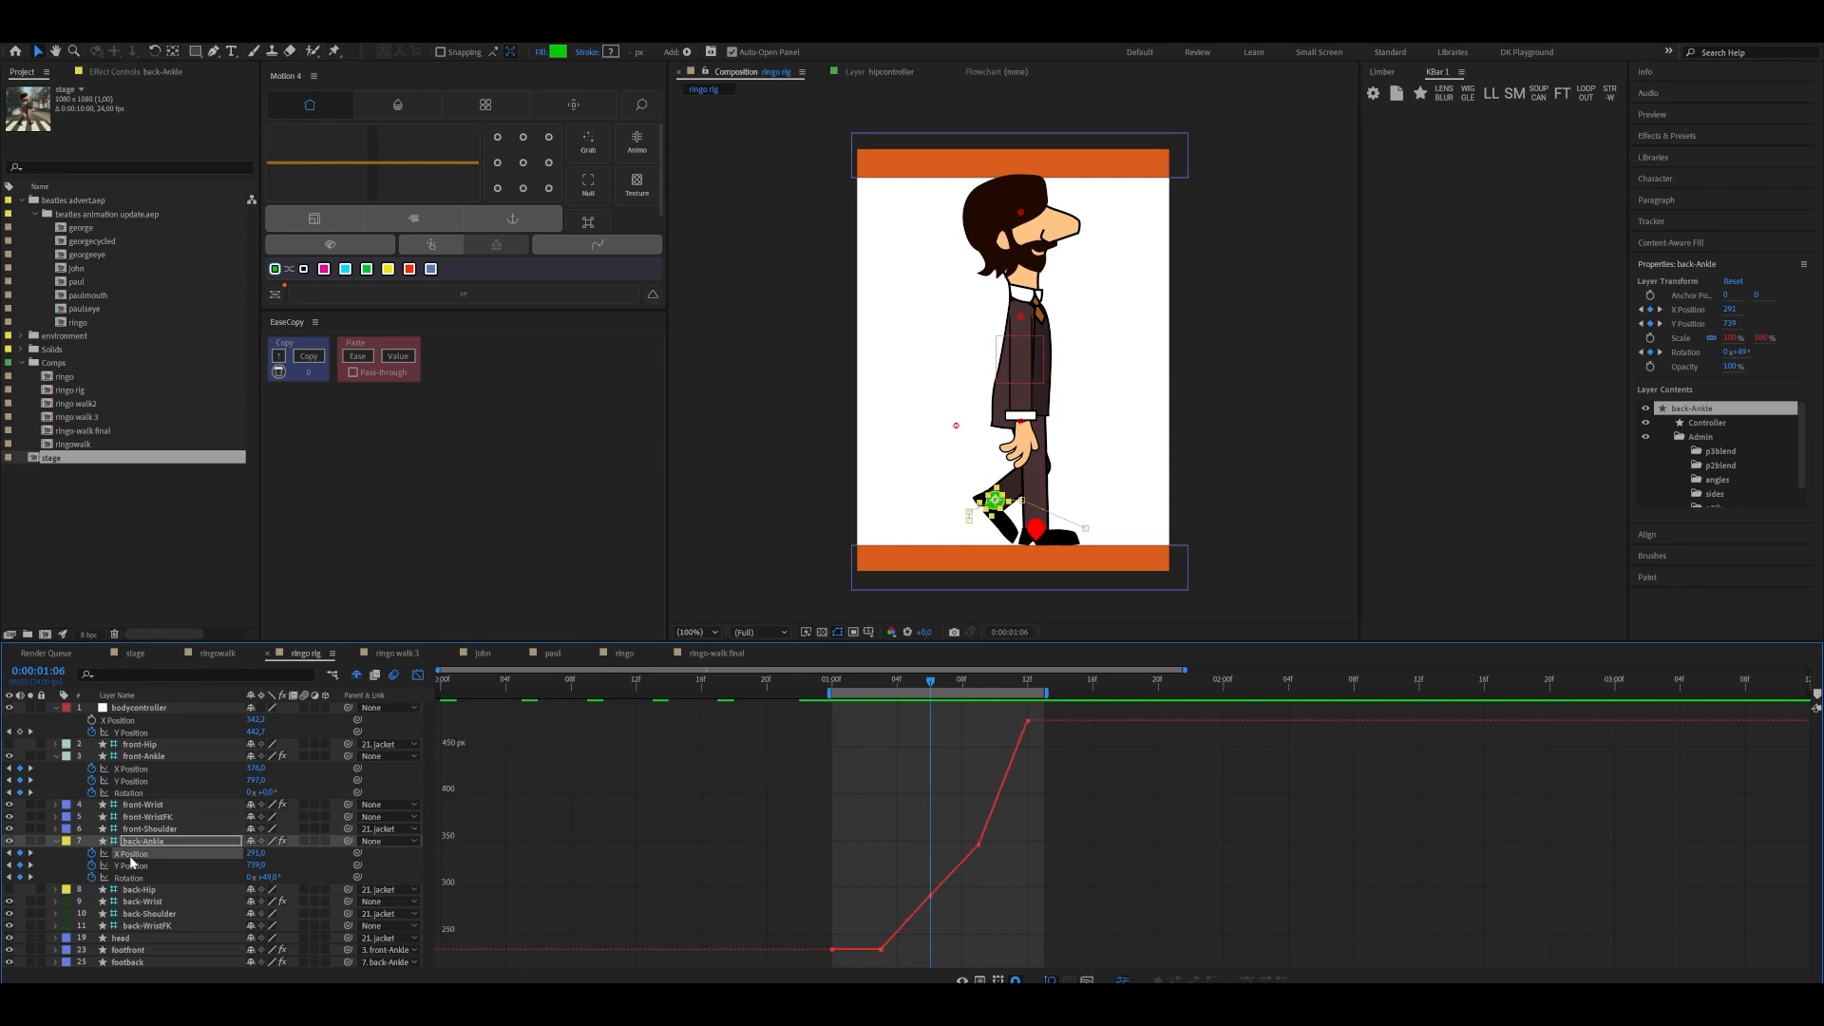
pyautogui.moveTo(931, 678); pyautogui.dragTo(901, 710)
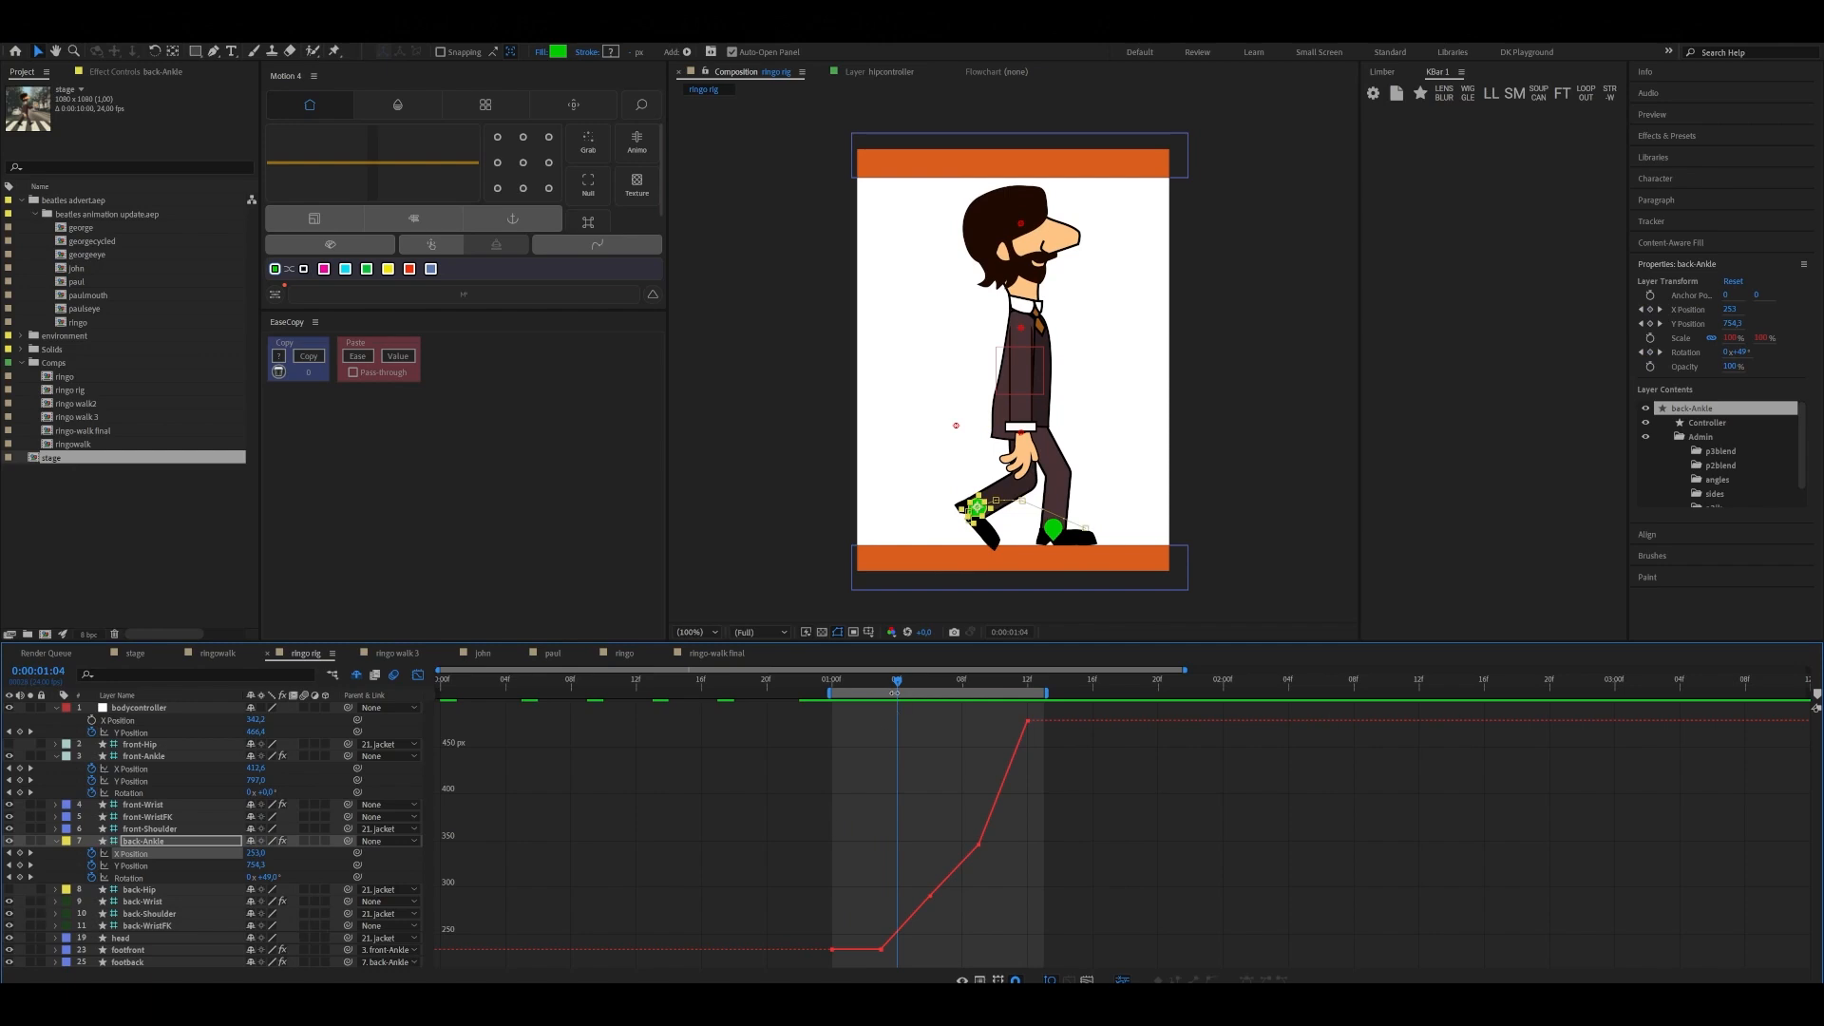
pyautogui.moveTo(893, 680)
pyautogui.mouseDown()
pyautogui.moveTo(834, 709)
pyautogui.moveTo(878, 707)
pyautogui.mouseUp()
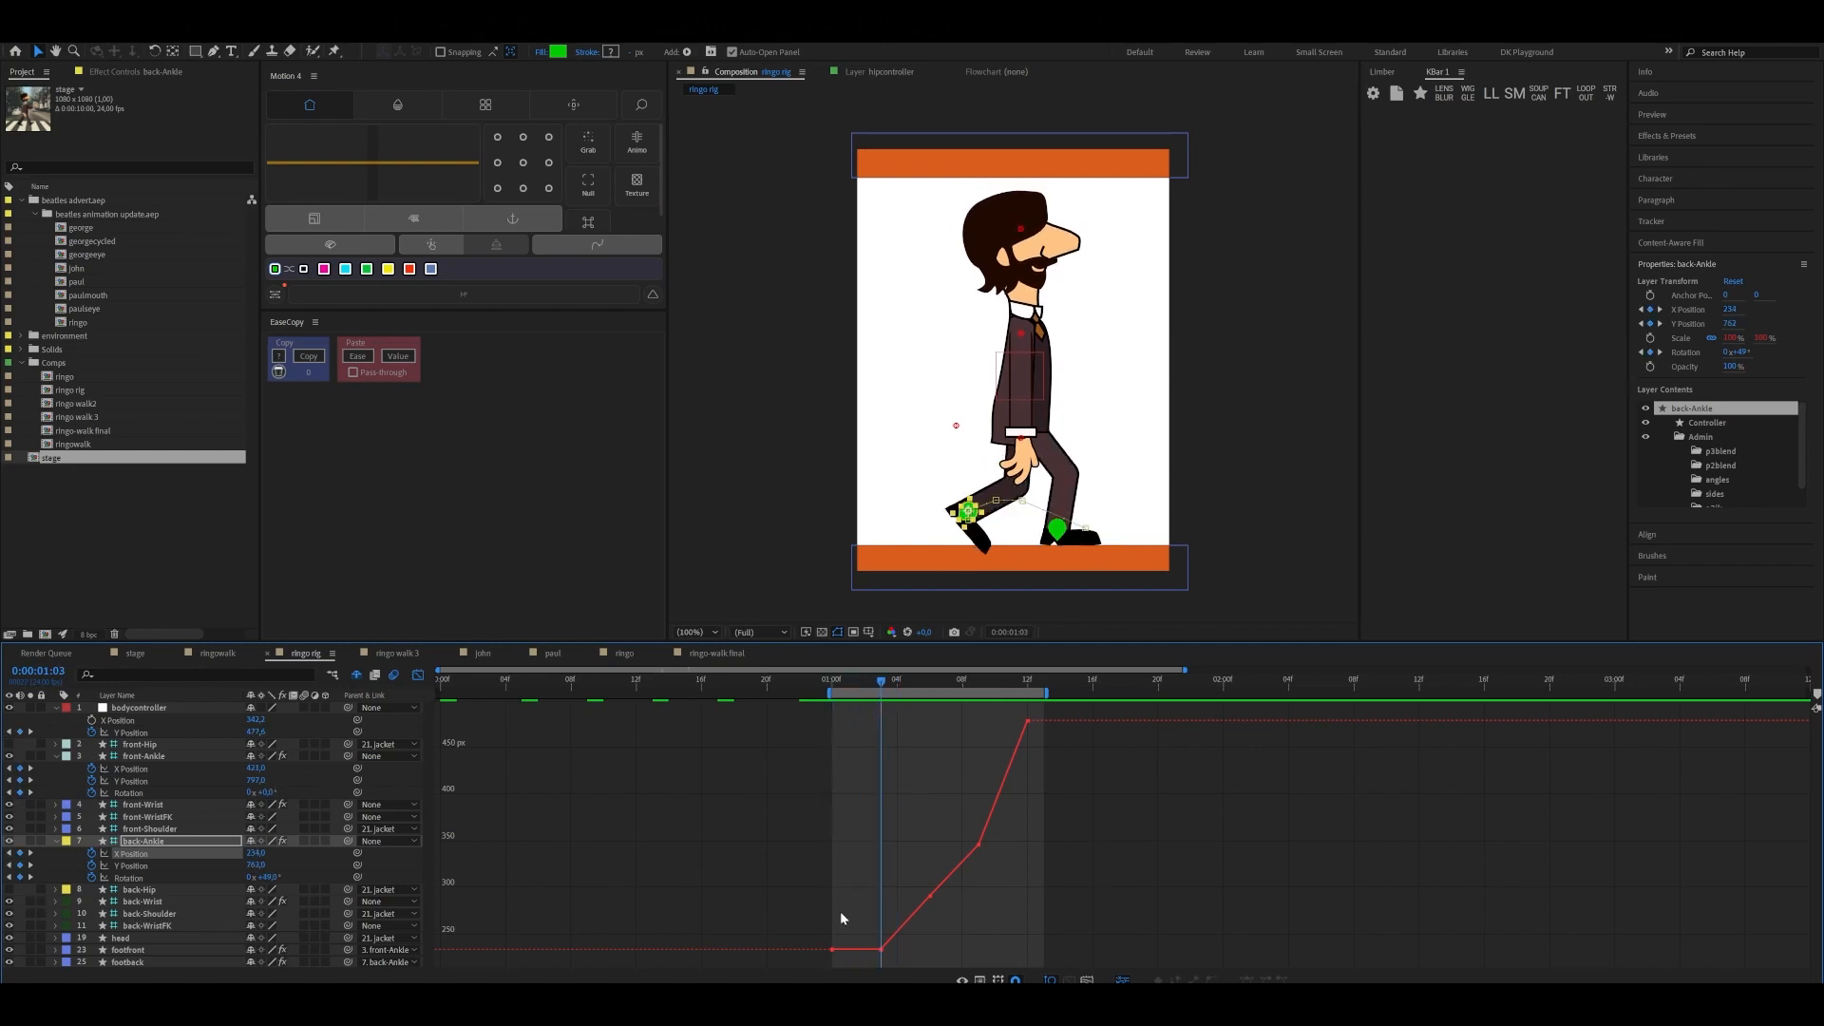
pyautogui.click(833, 951)
pyautogui.click(881, 950)
pyautogui.moveTo(882, 686); pyautogui.dragTo(982, 697)
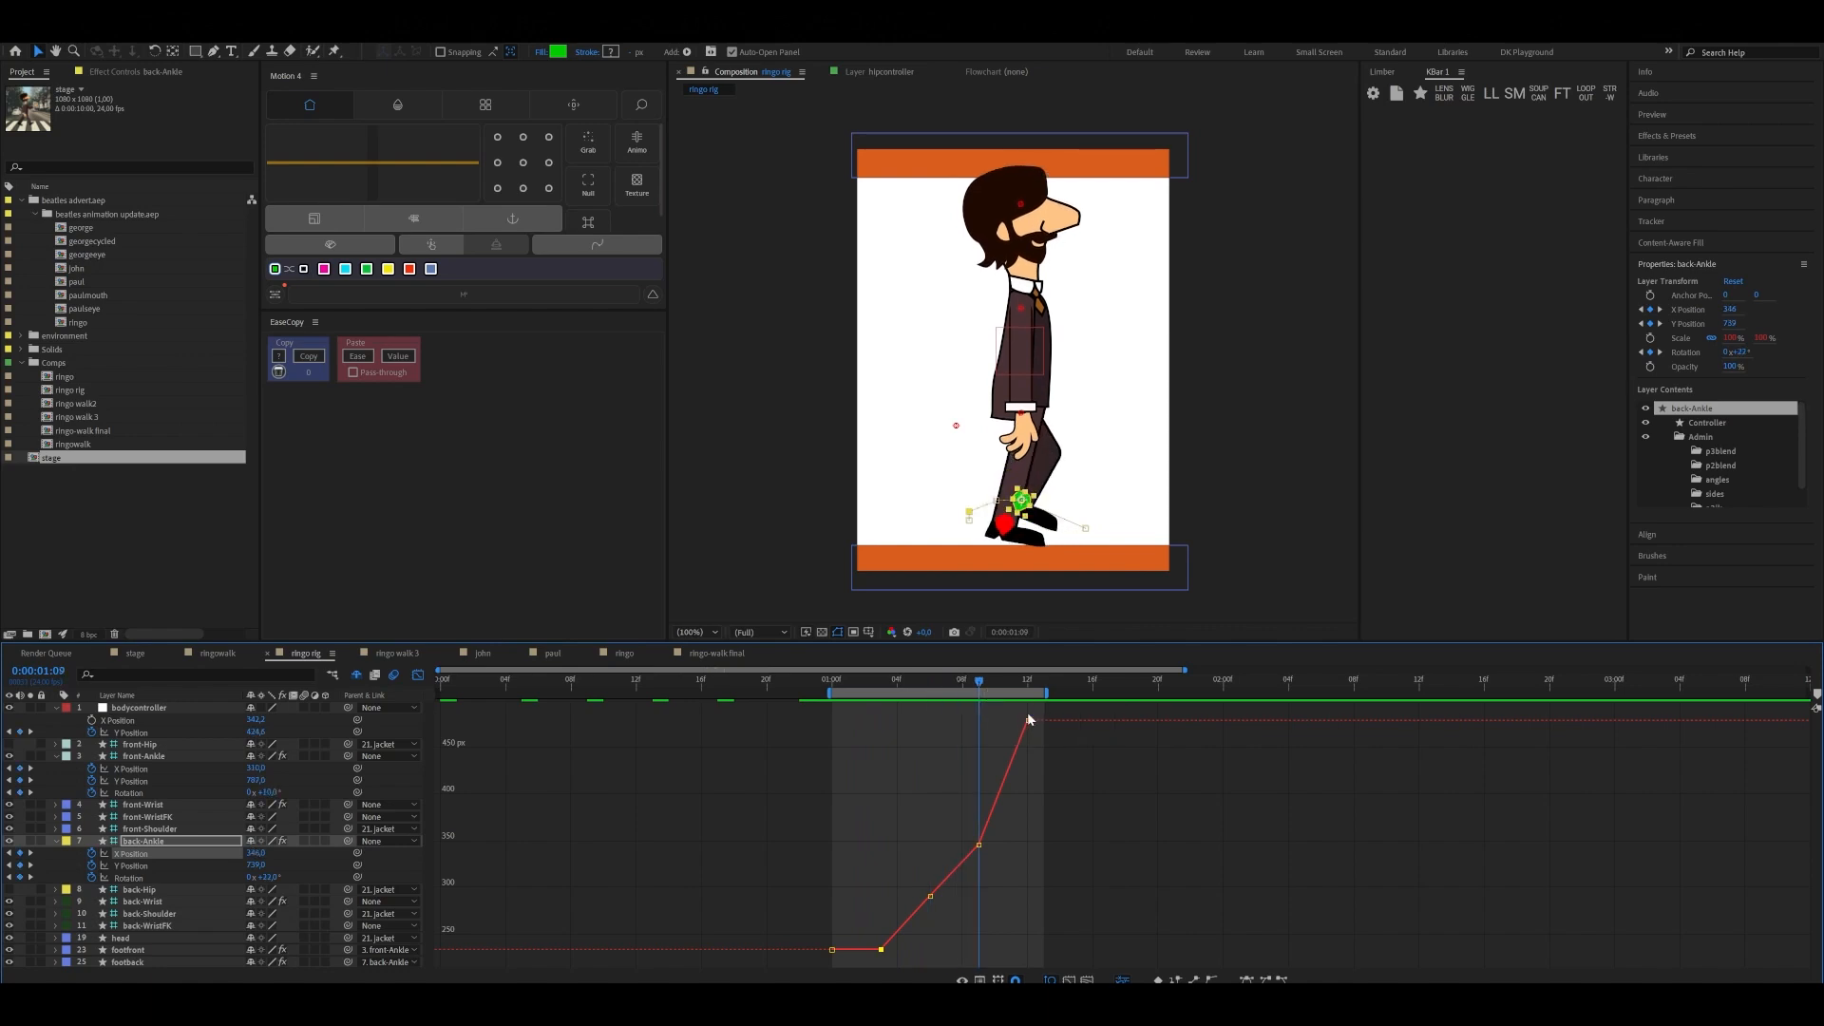
# Apply Easy Ease to all of back-Ankle's Y Position keyframes
pyautogui.click(133, 865)
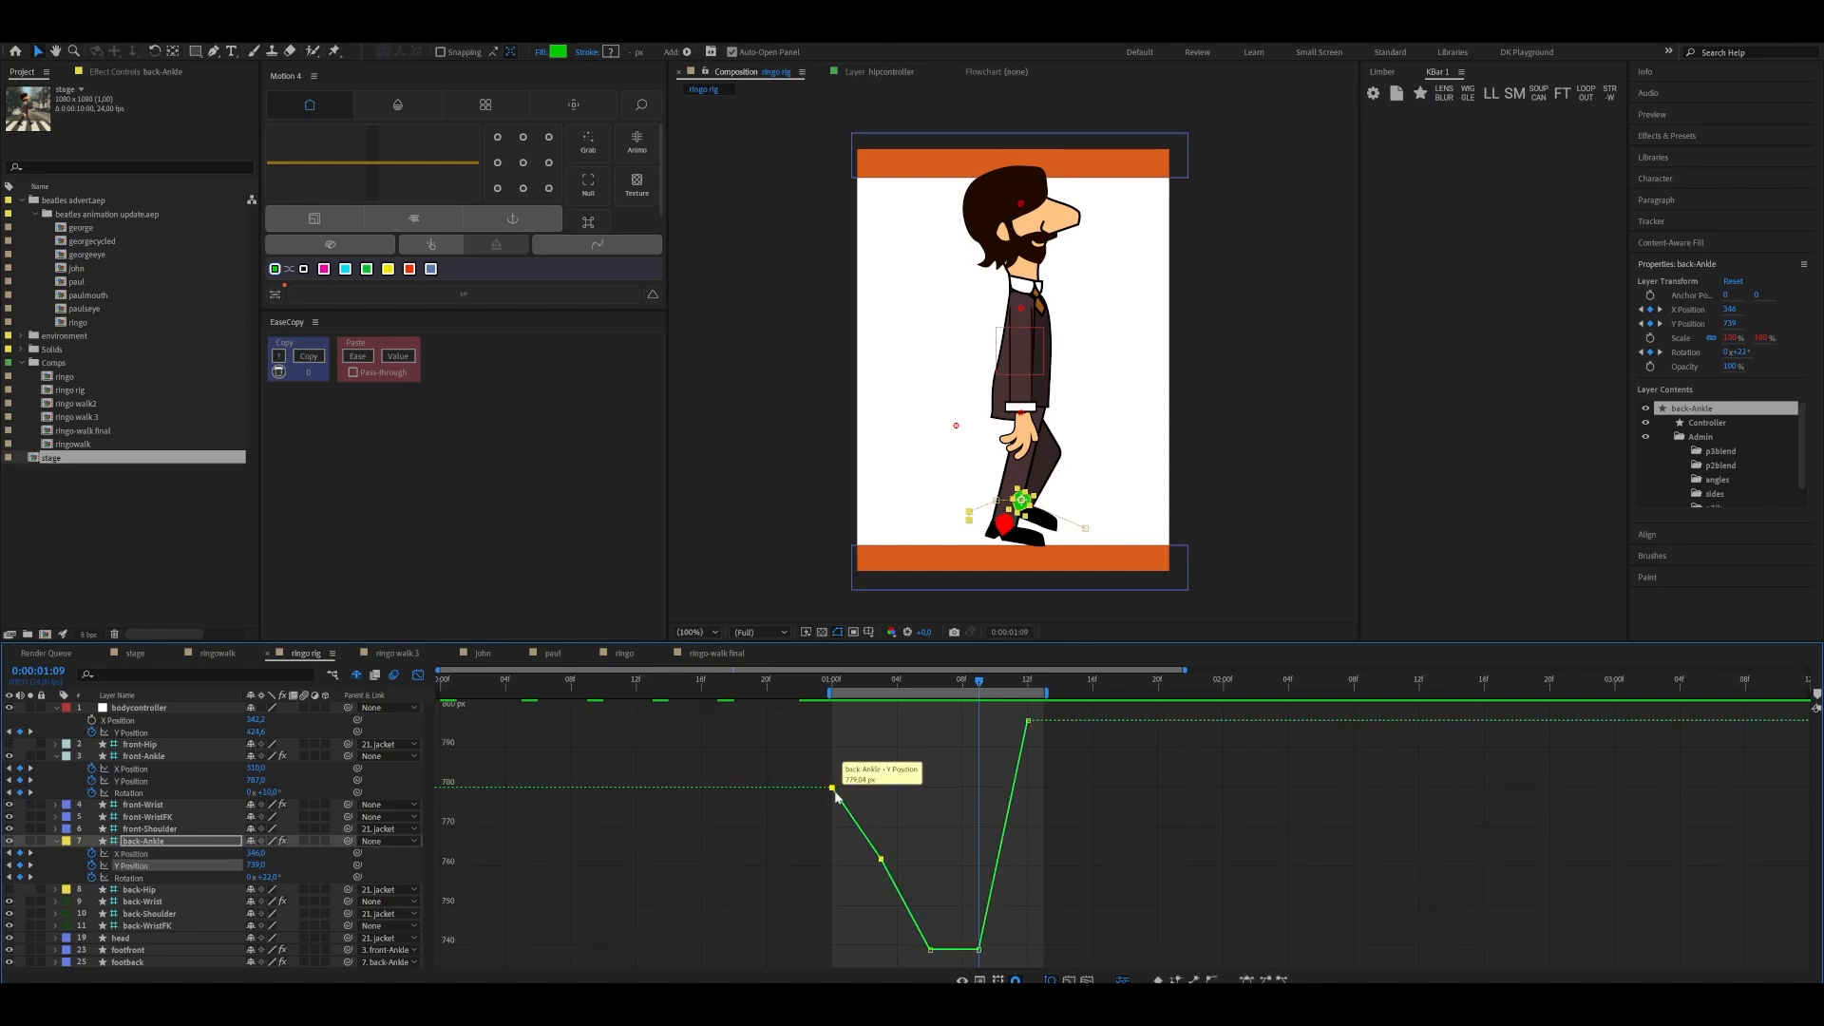
pyautogui.press('a')
pyautogui.moveTo(791, 705); pyautogui.dragTo(1070, 962)
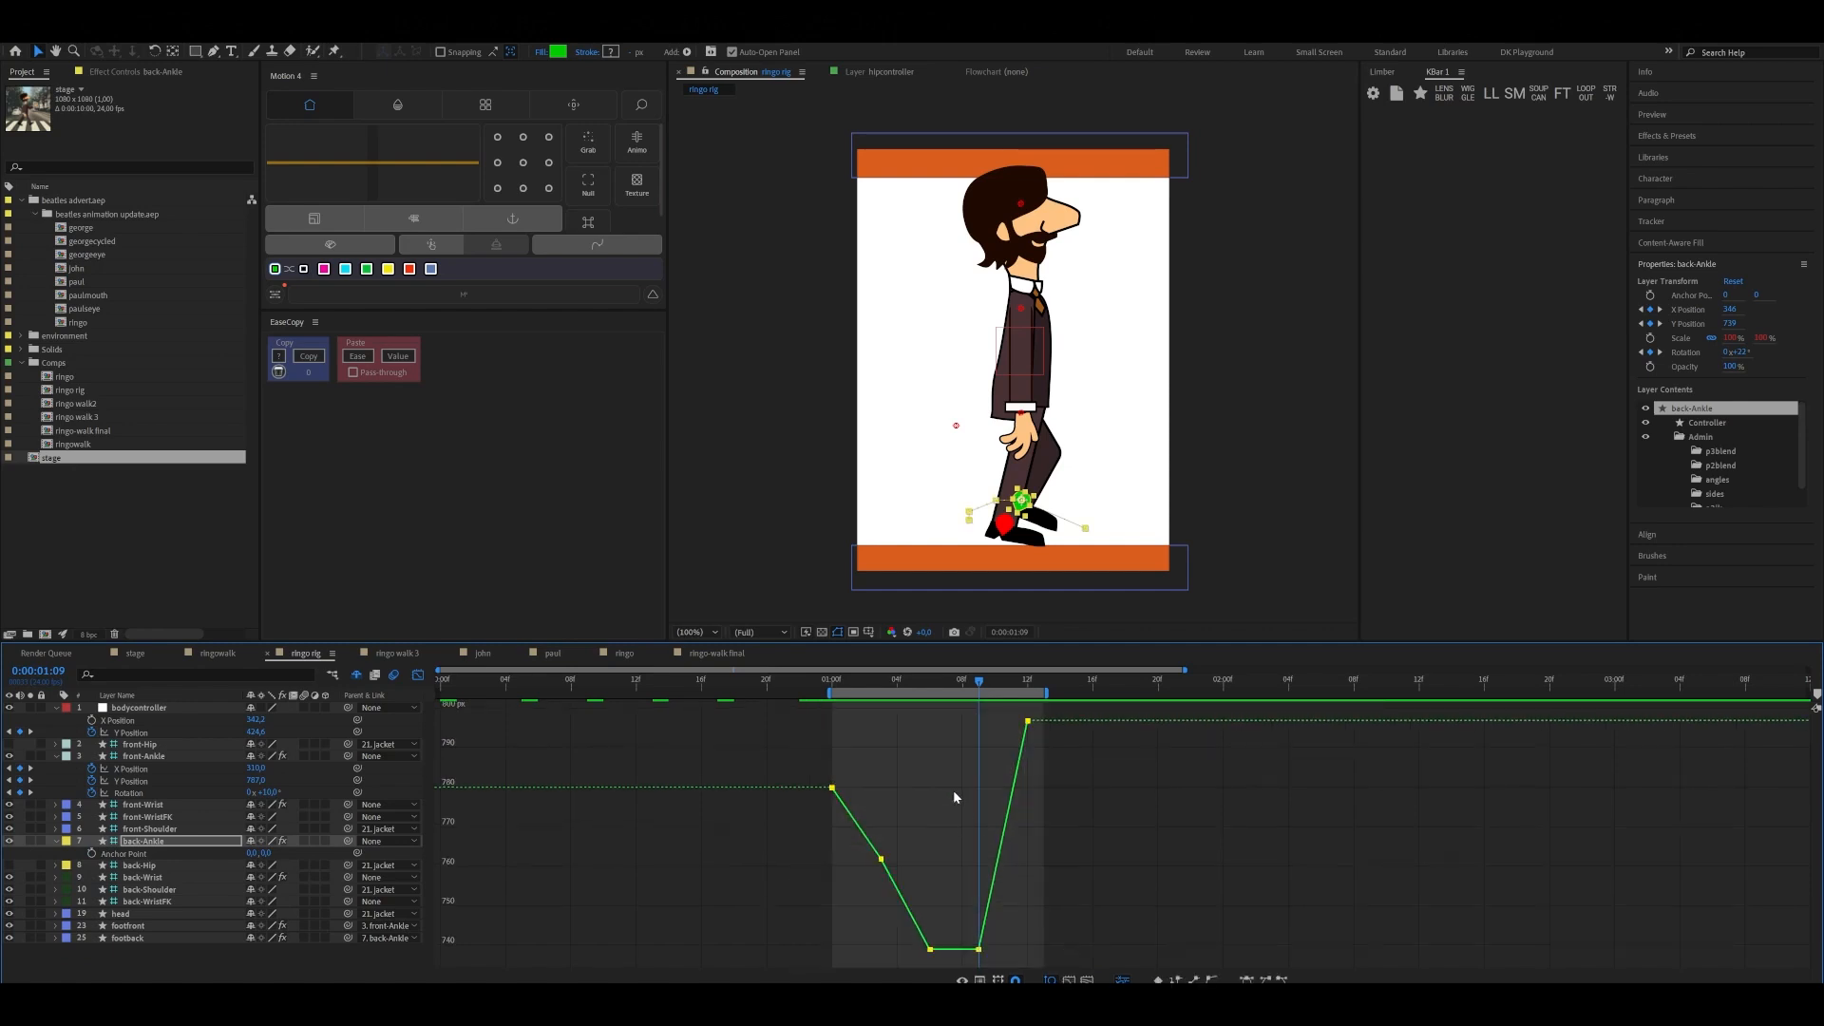
pyautogui.press('F9')
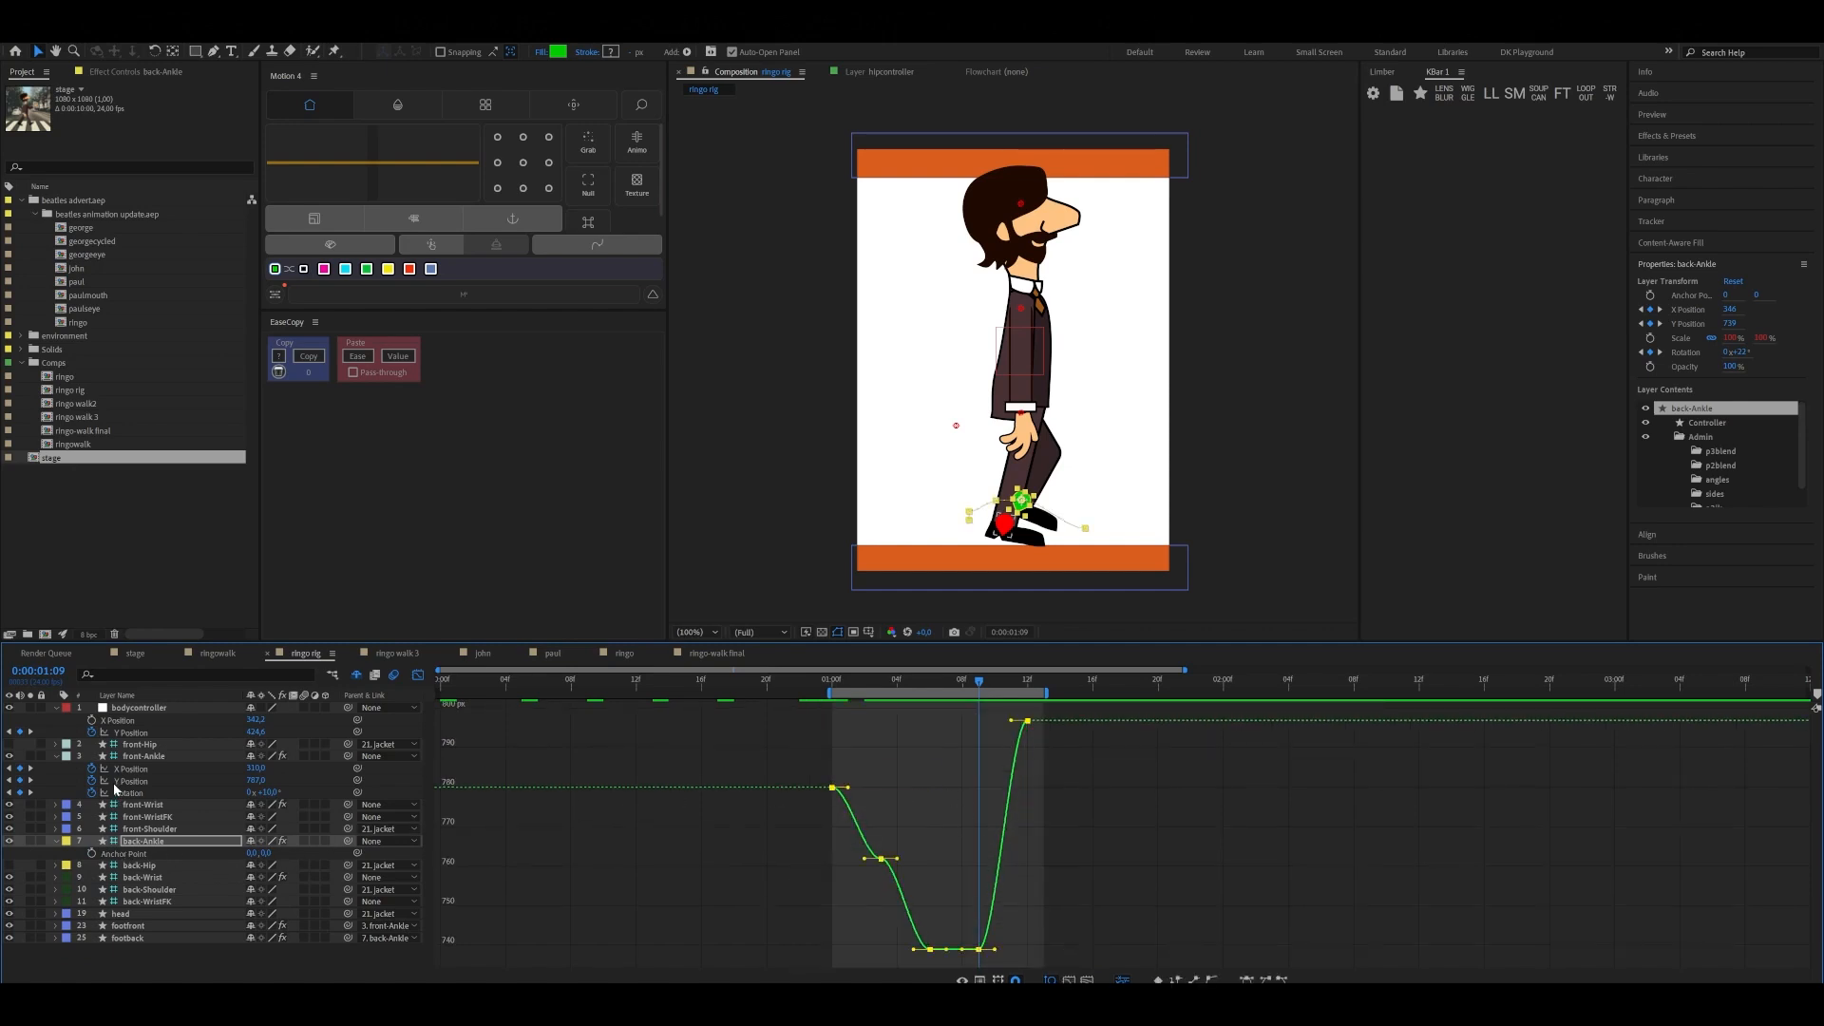
# Apply Easy Ease to all of front-Ankle's Rotation keyframes
pyautogui.click(128, 793)
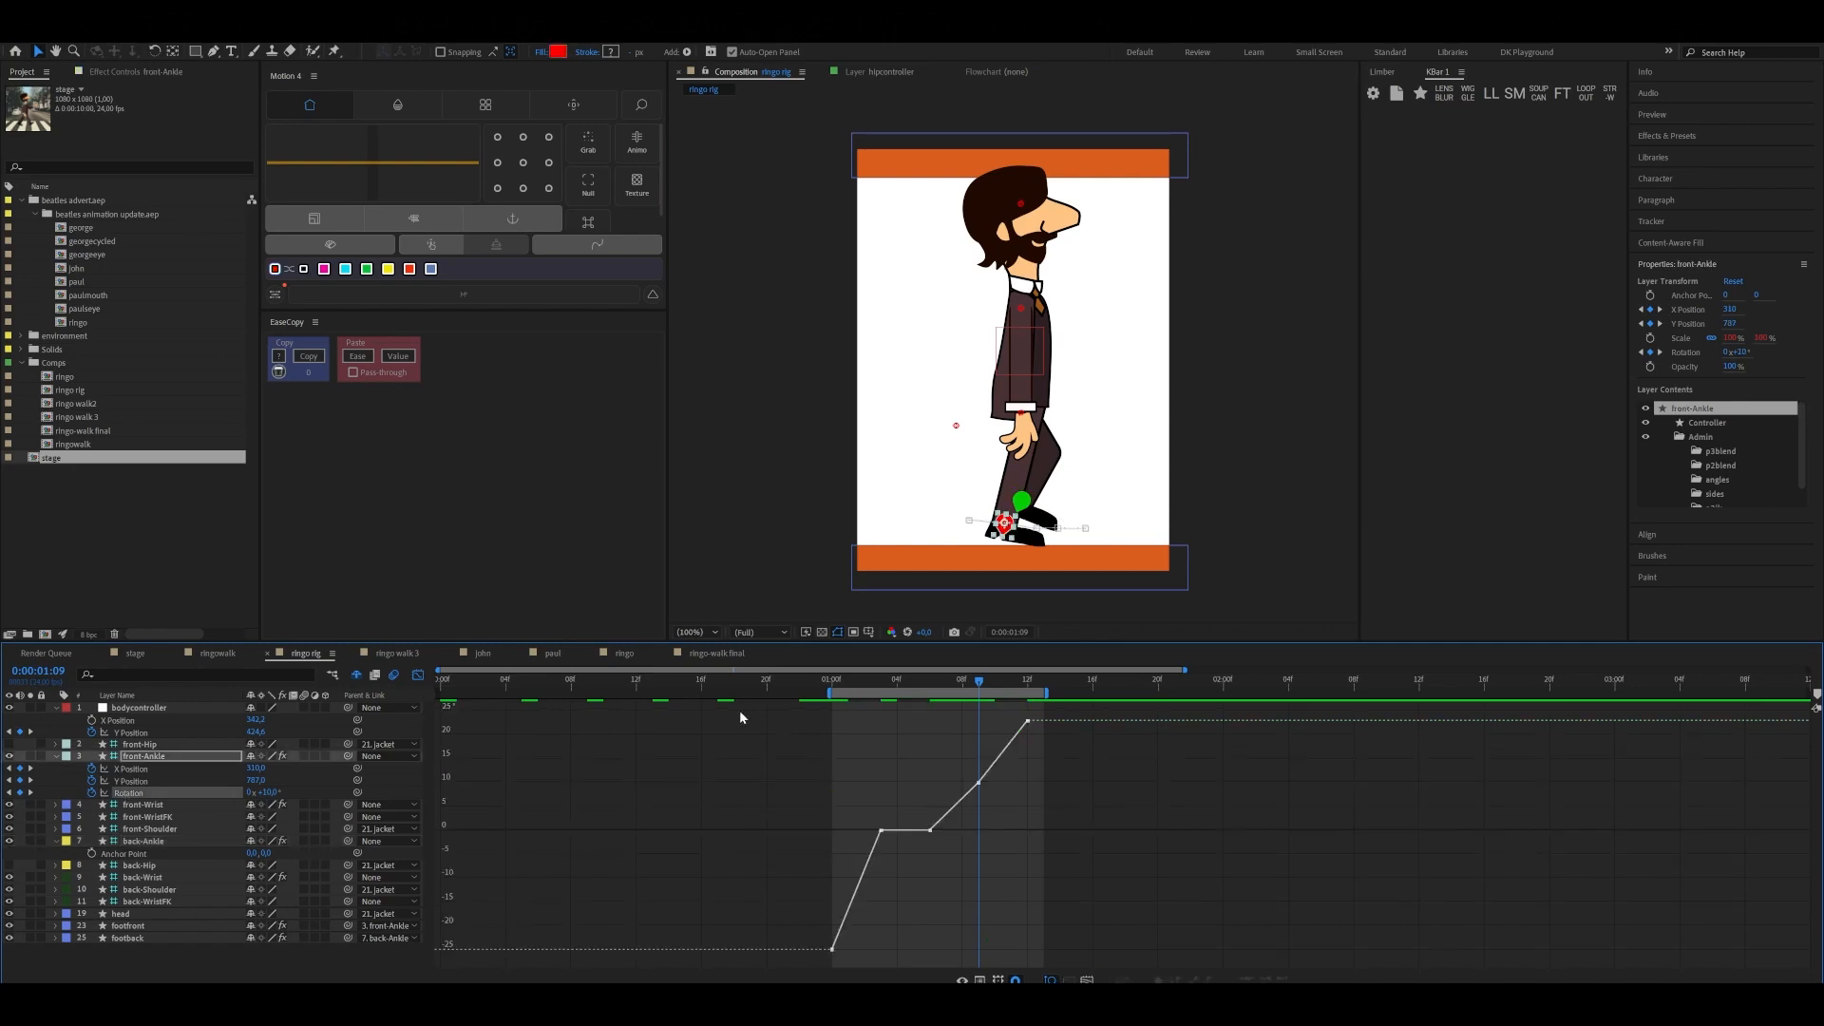
pyautogui.moveTo(747, 709); pyautogui.dragTo(1106, 950)
pyautogui.press('F9')
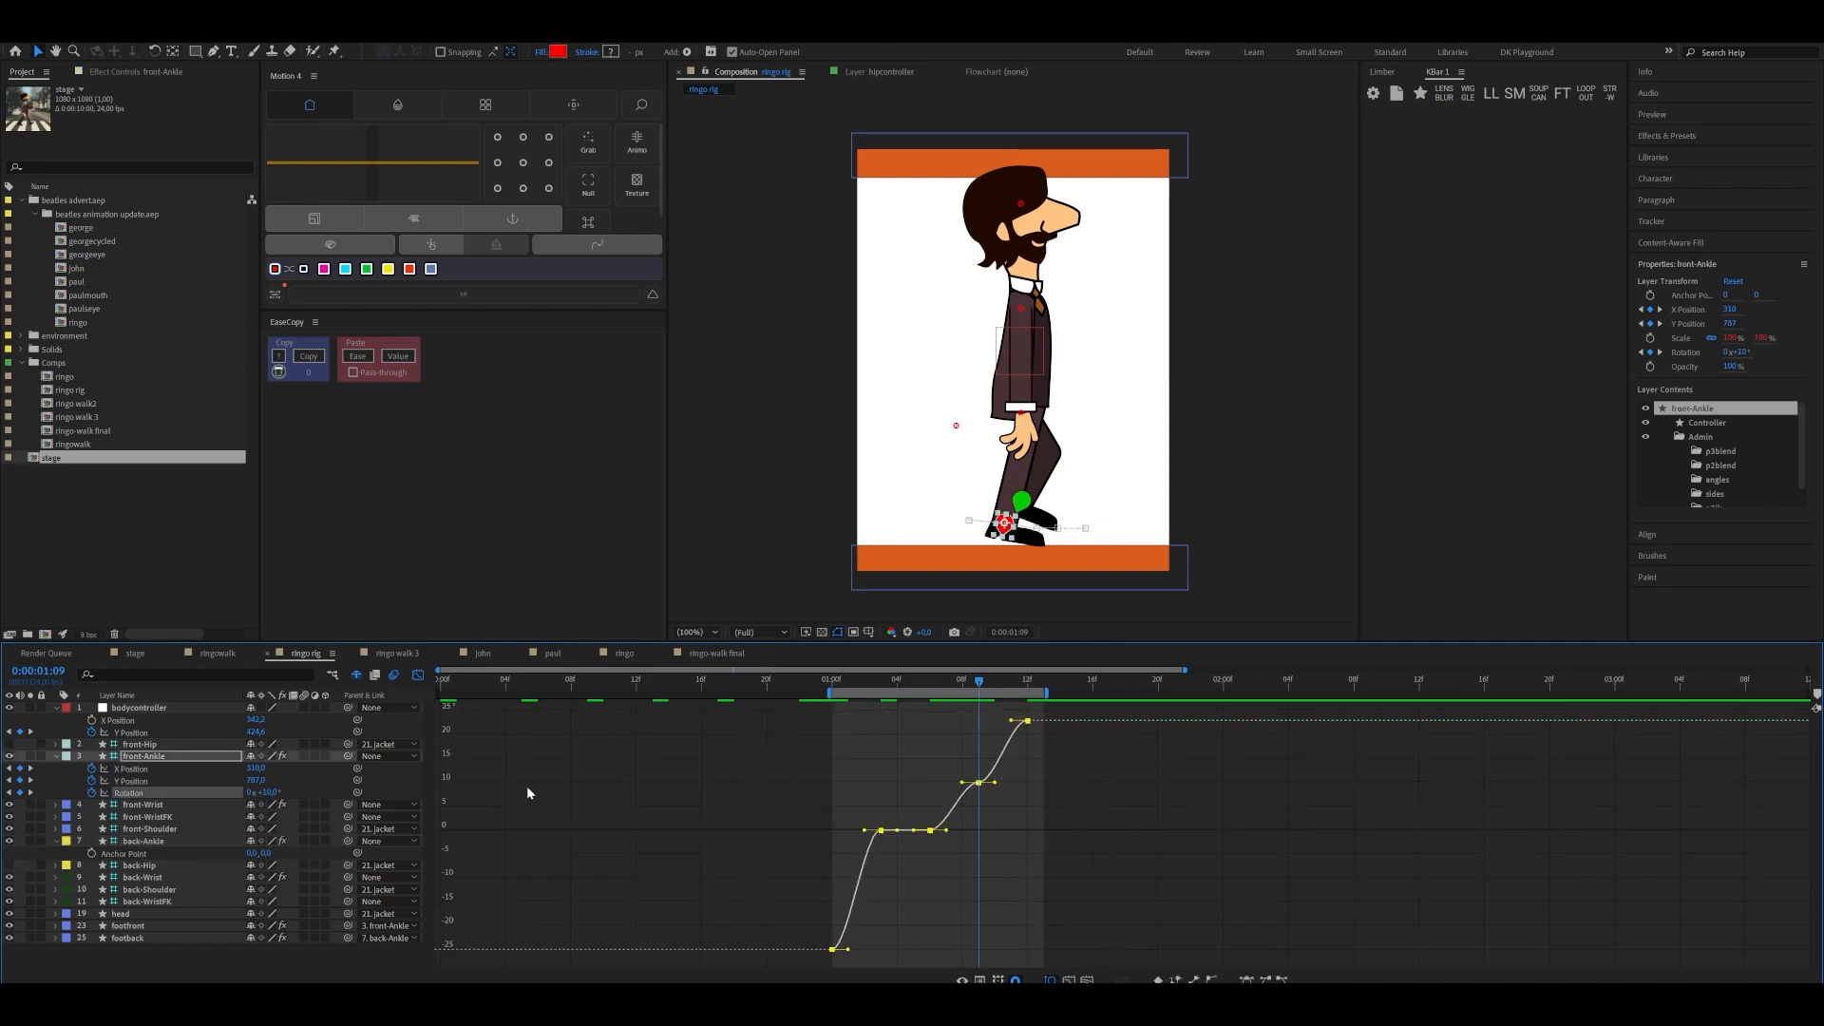
# Show only back-Ankle's Rotation, leave the Graph Editor, and apply Easy Ease to all five Rotation keyframes
pyautogui.click(143, 842)
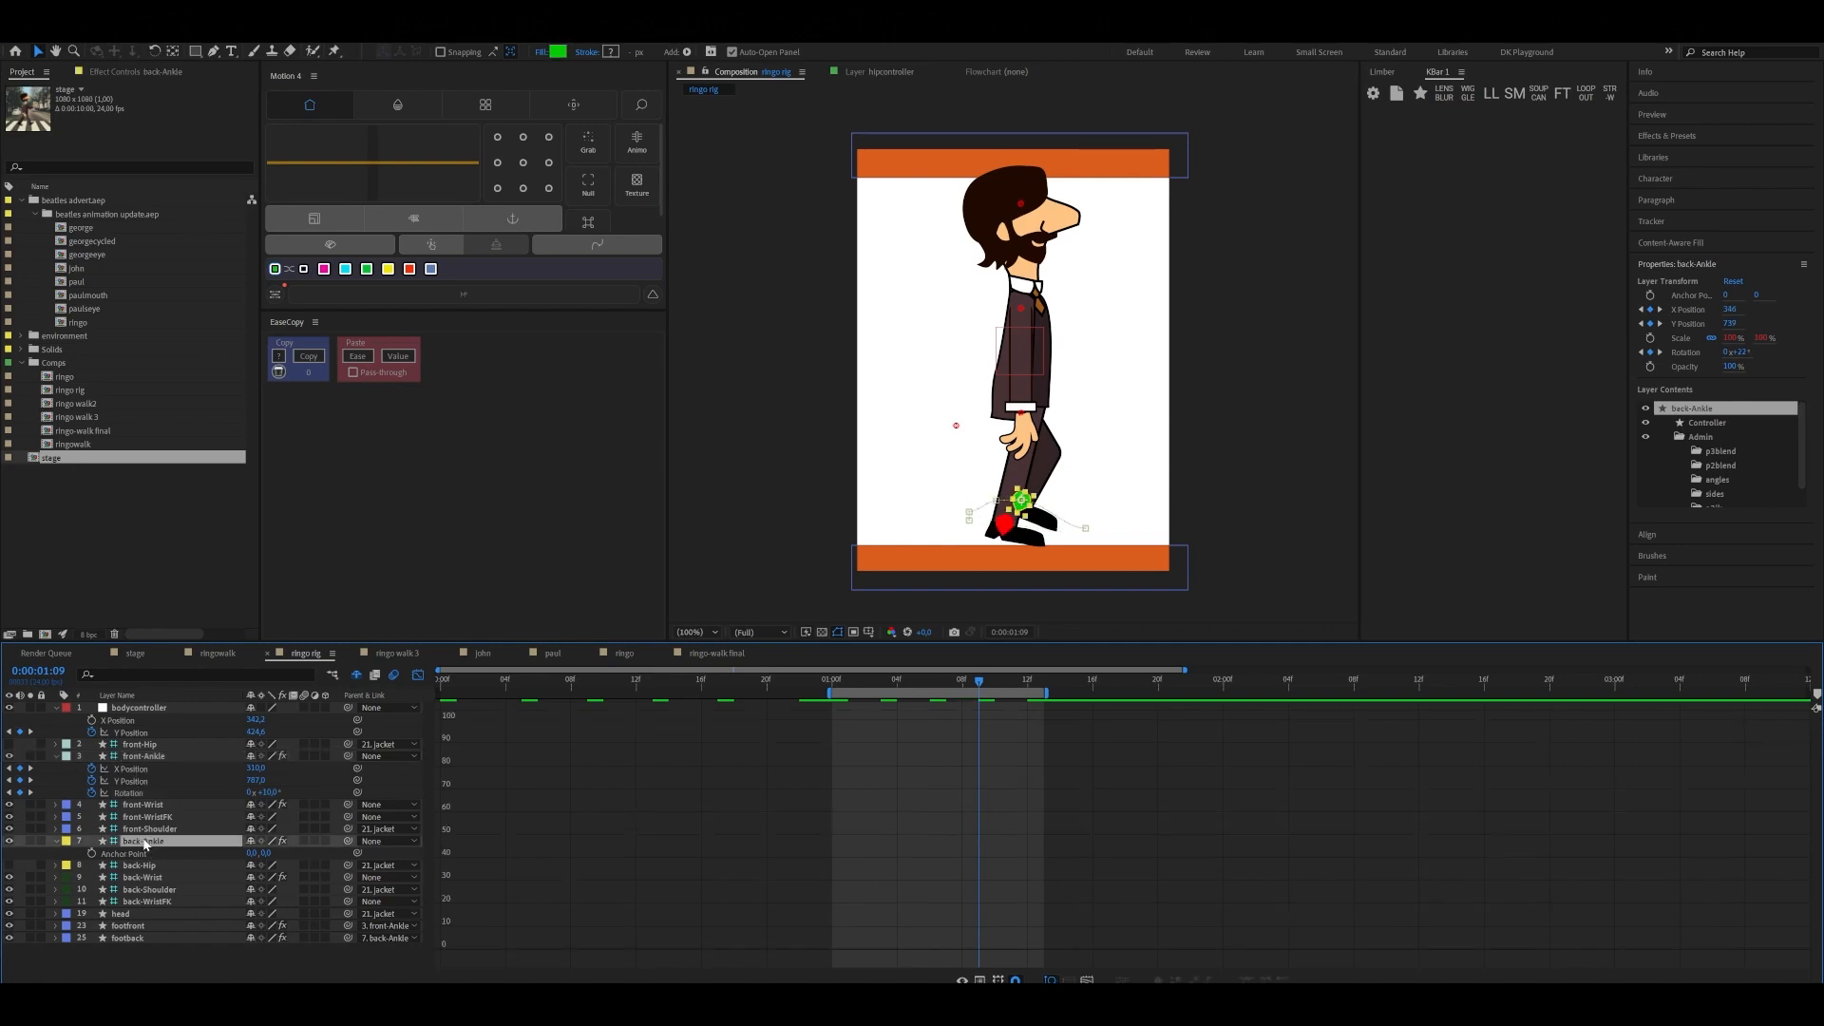
pyautogui.press('r')
pyautogui.click(134, 866)
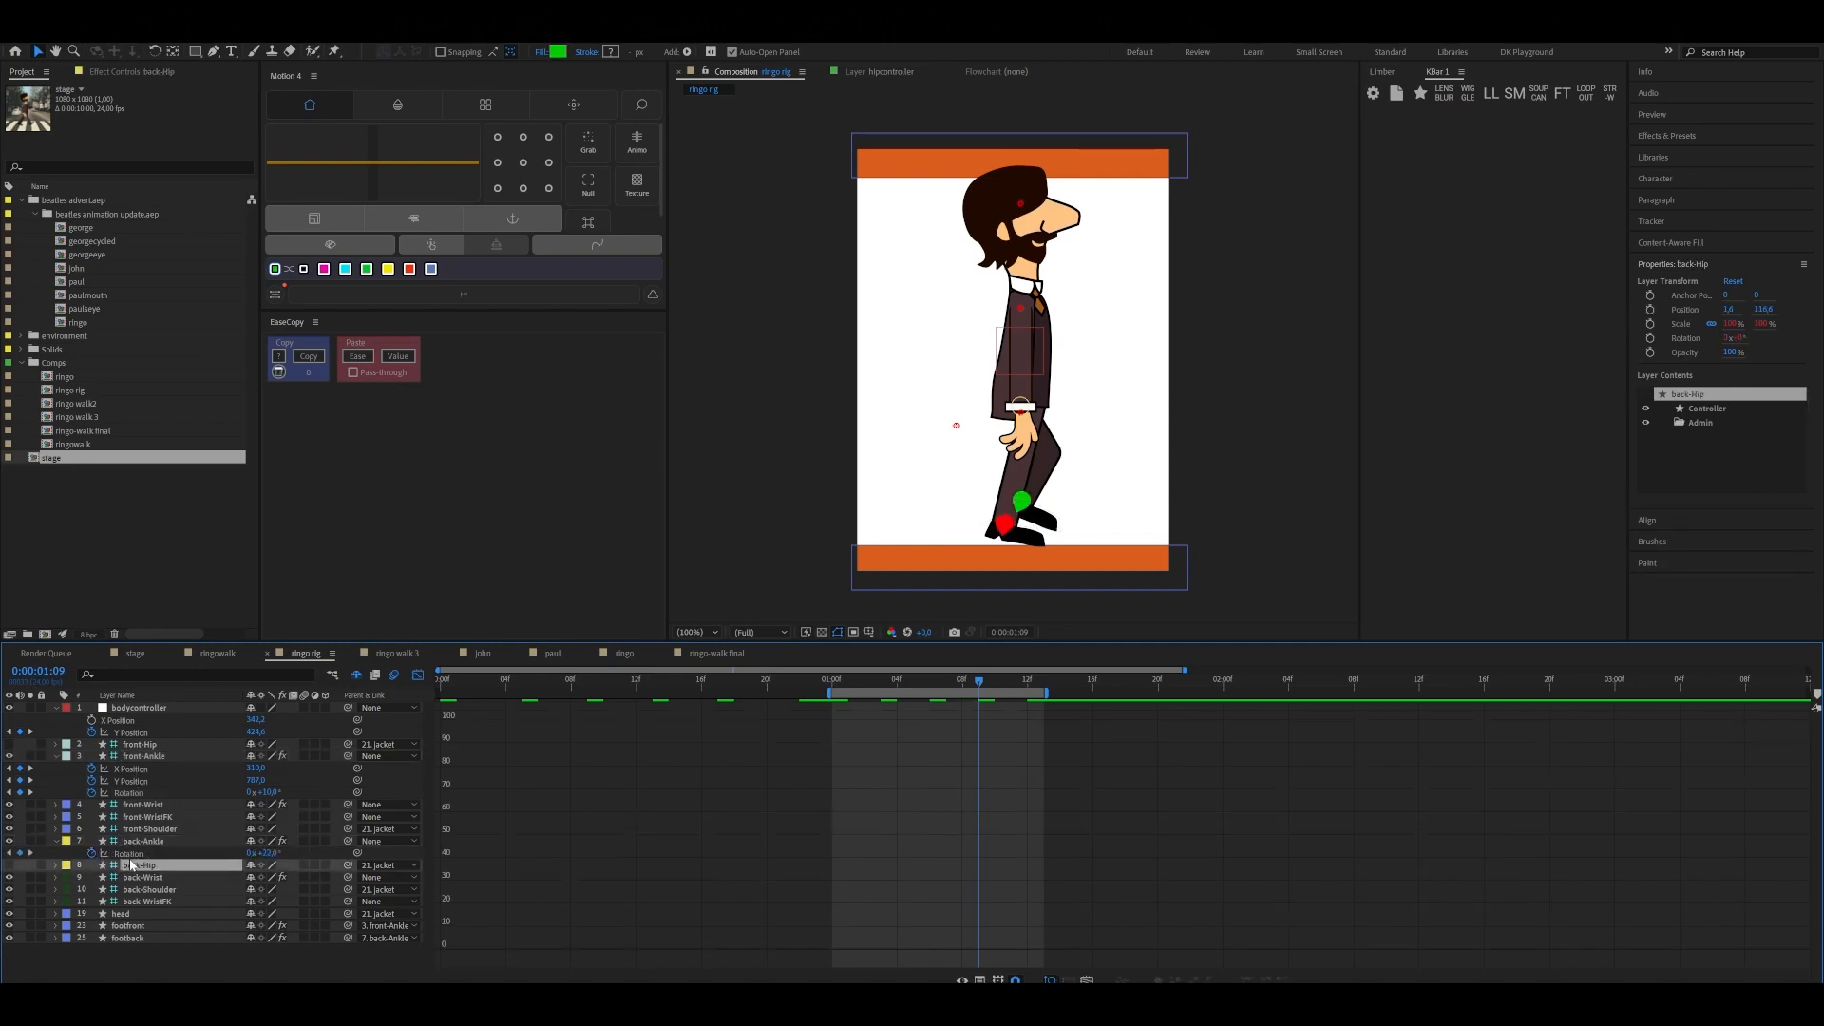
pyautogui.click(417, 676)
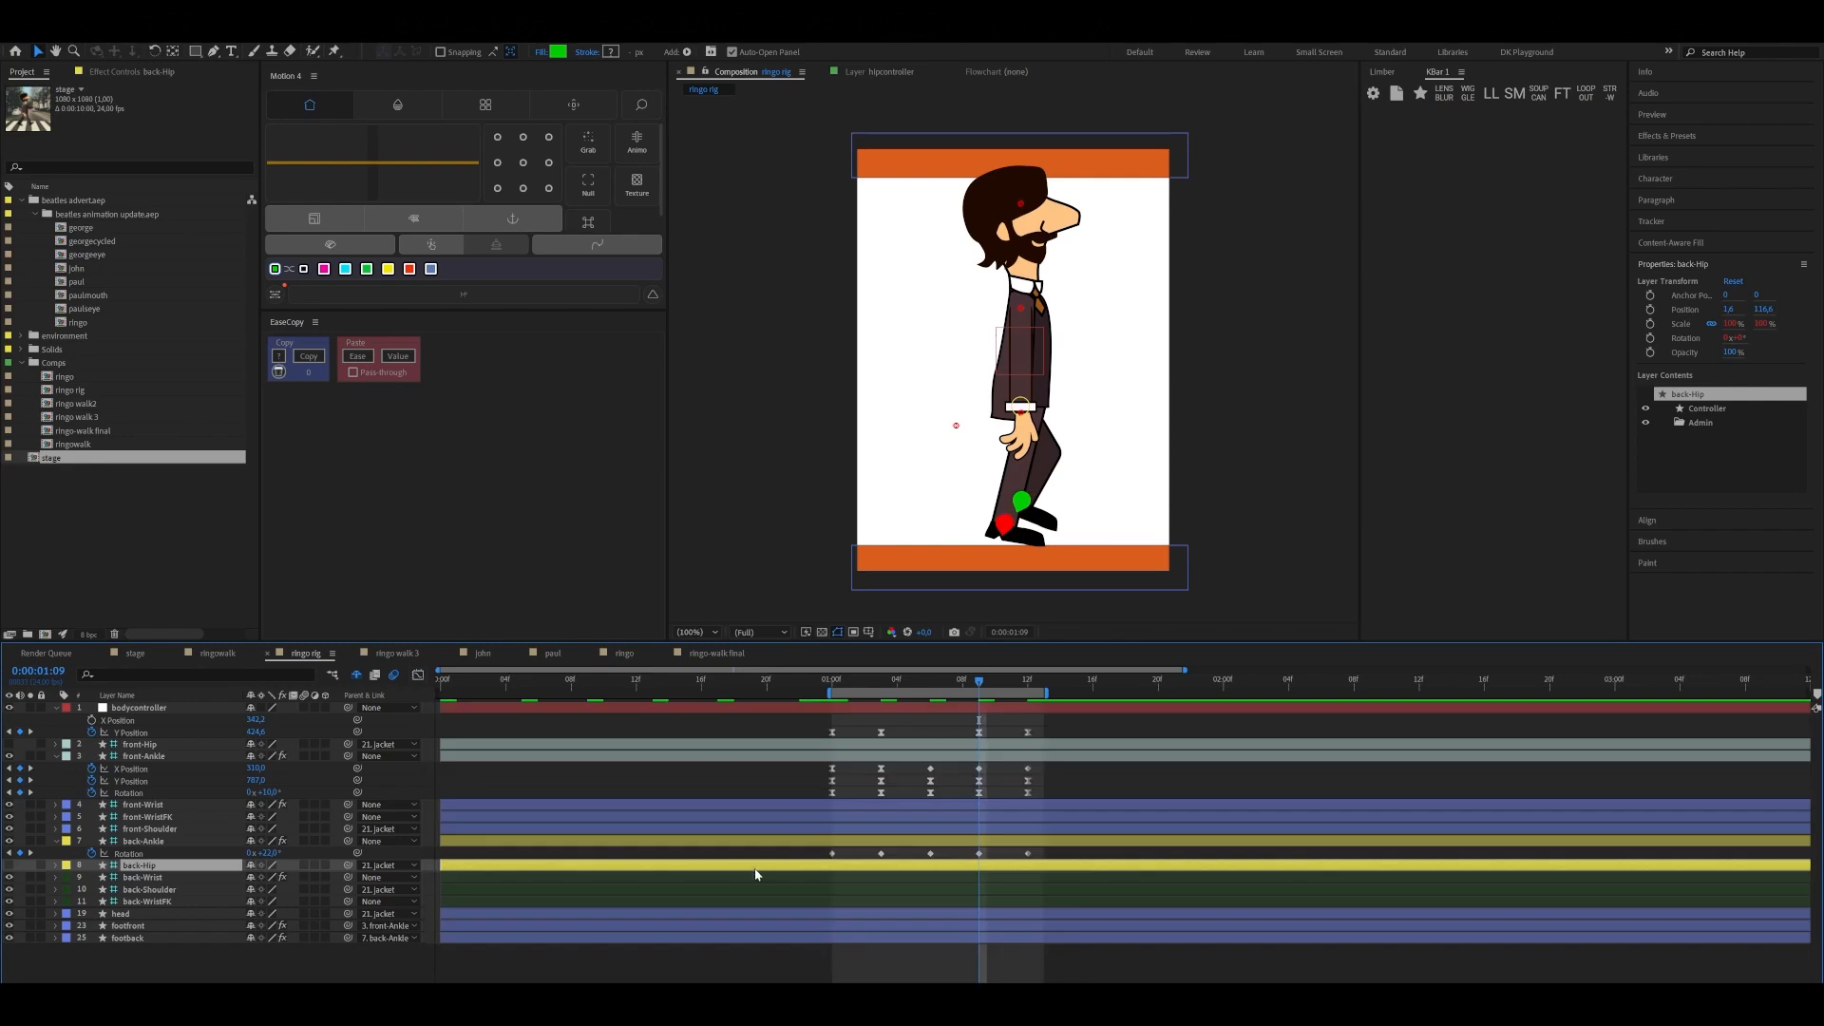
pyautogui.moveTo(816, 850); pyautogui.dragTo(1086, 868)
pyautogui.press('F9')
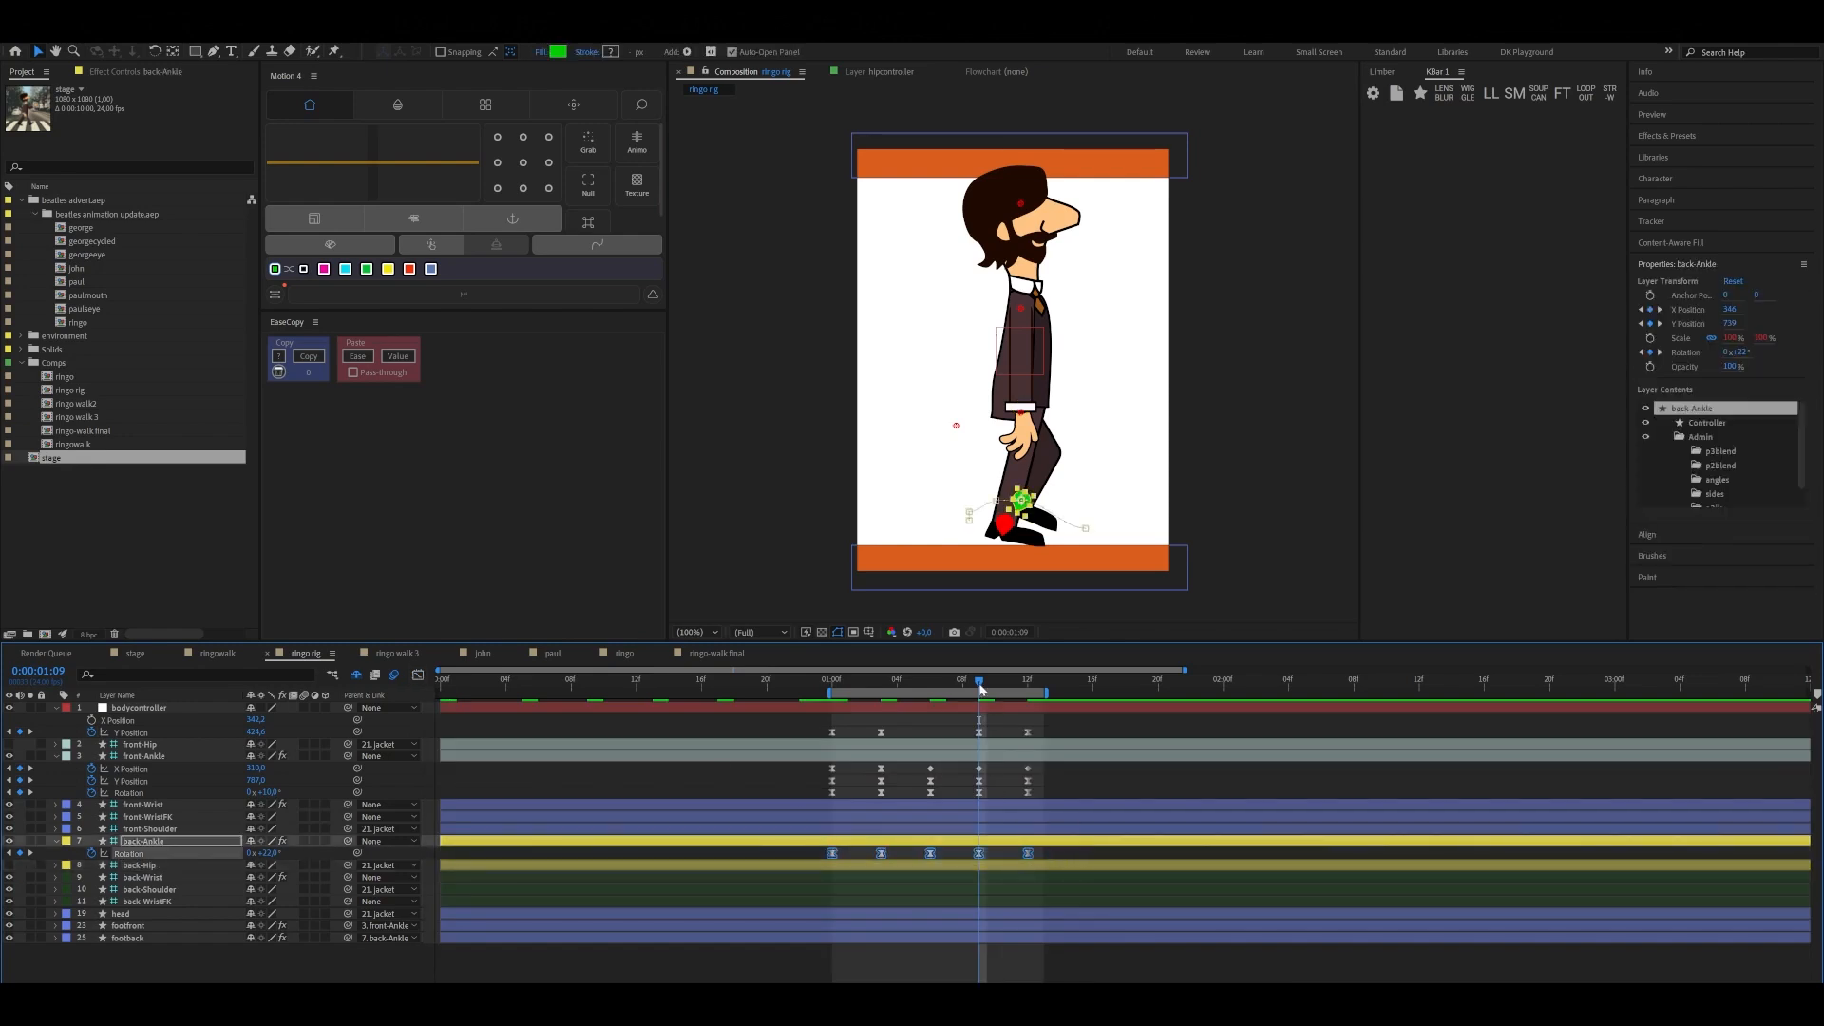
# Return to 0:00:01:00, select the front-Ankle controller, and check the front foot's motion toward 0:00:01:01
pyautogui.moveTo(978, 682); pyautogui.dragTo(829, 734)
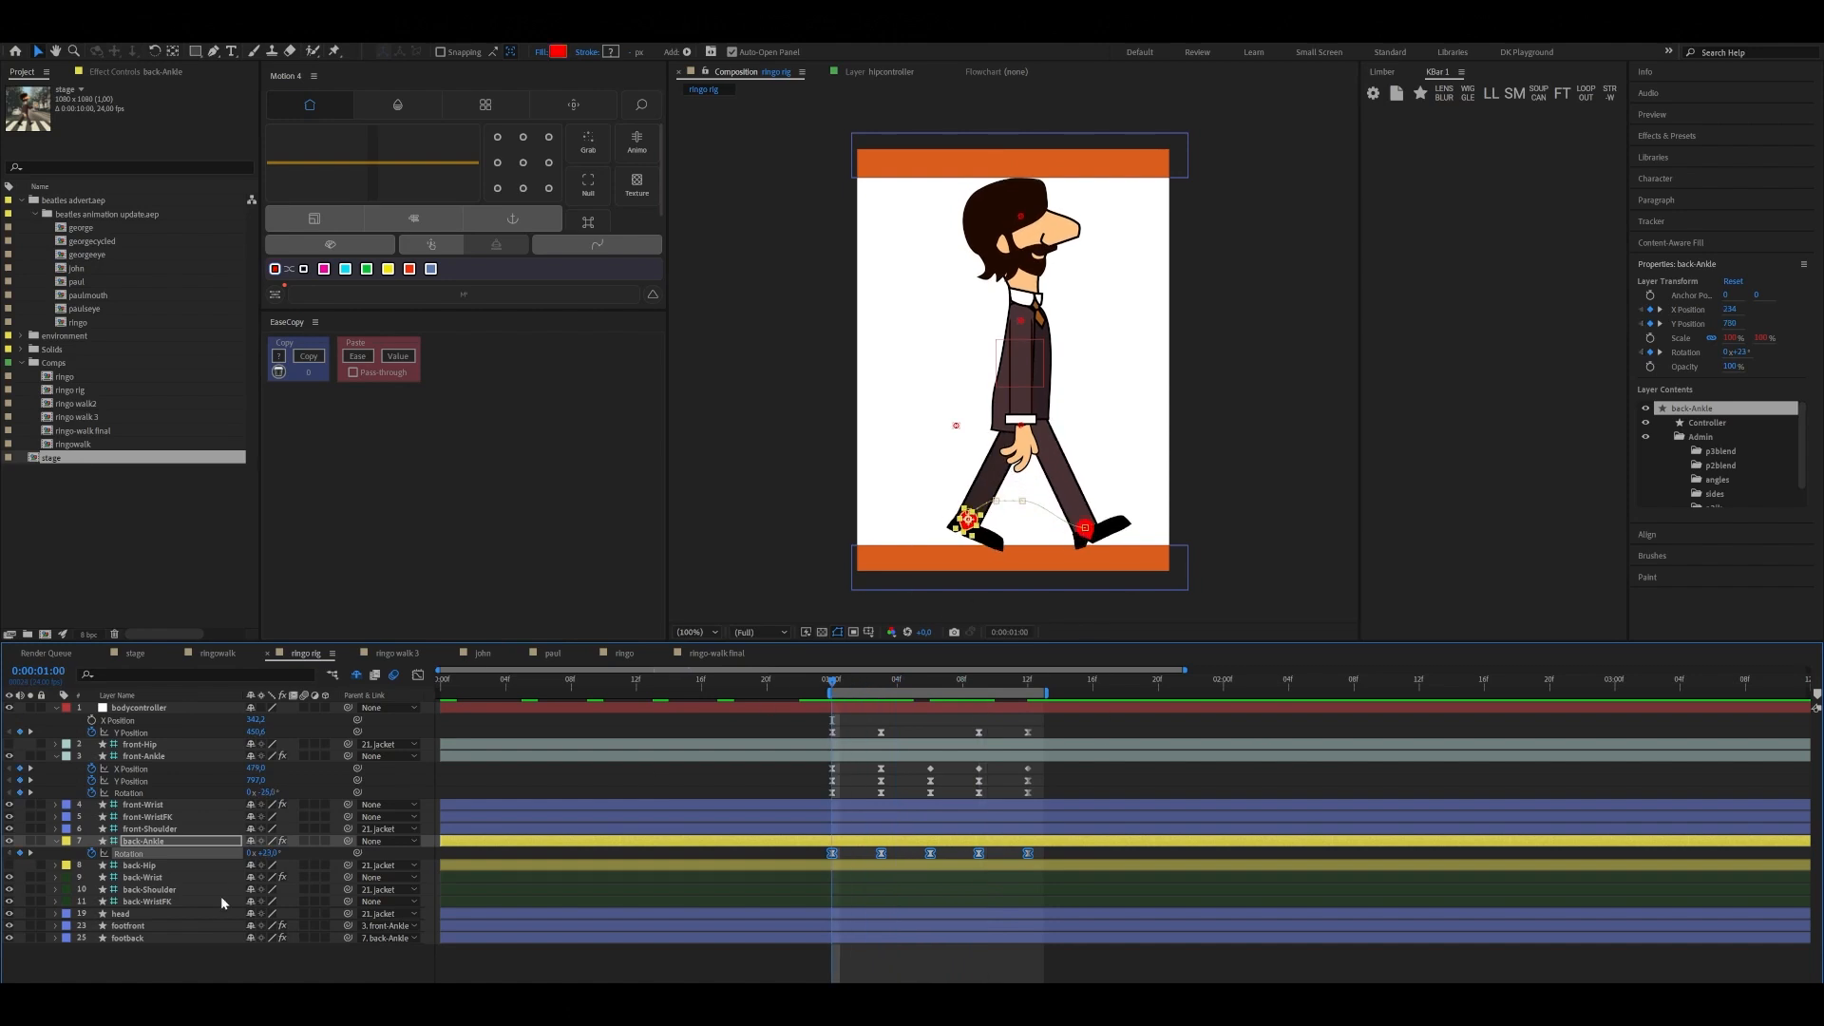
pyautogui.click(1084, 528)
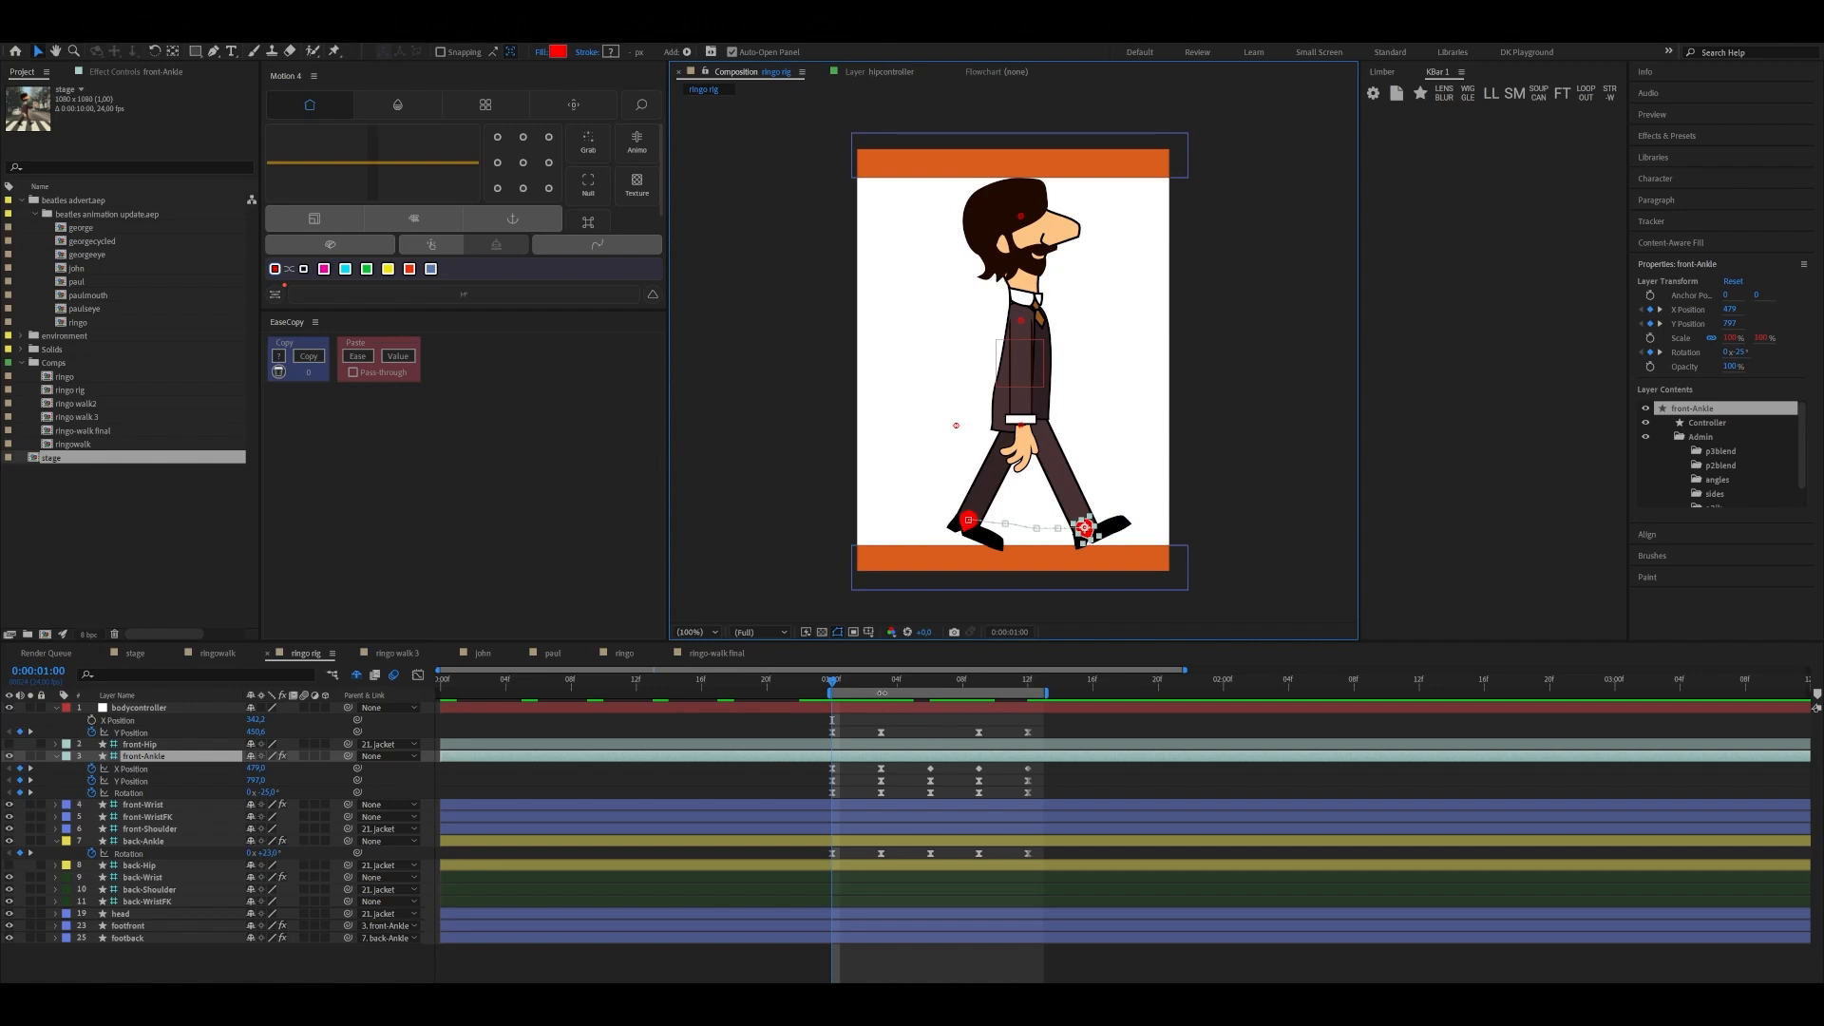
pyautogui.moveTo(839, 684)
pyautogui.mouseDown()
pyautogui.moveTo(880, 689)
pyautogui.moveTo(855, 693)
pyautogui.mouseUp()
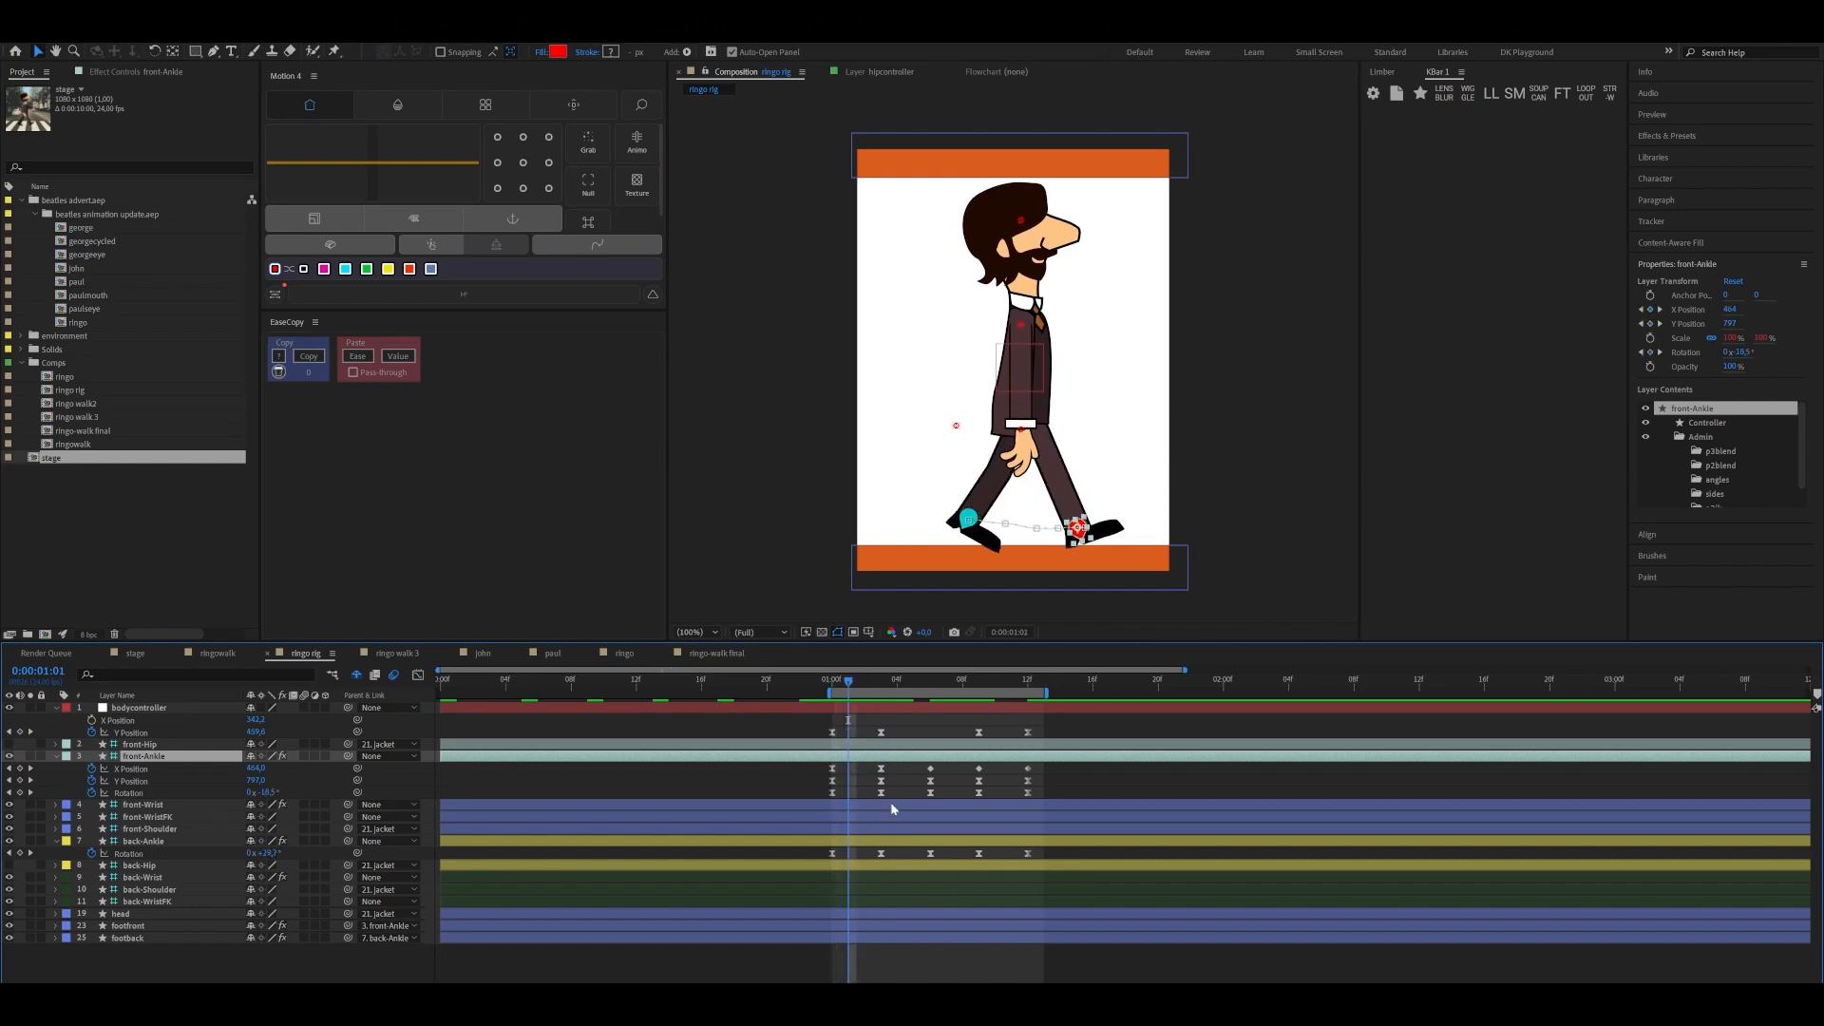
# Move front-Ankle's second Rotation keyframe one frame earlier to 0:00:01:02 and preview the walk from 0:00:01:00
pyautogui.moveTo(882, 793); pyautogui.dragTo(864, 807)
pyautogui.click(836, 688)
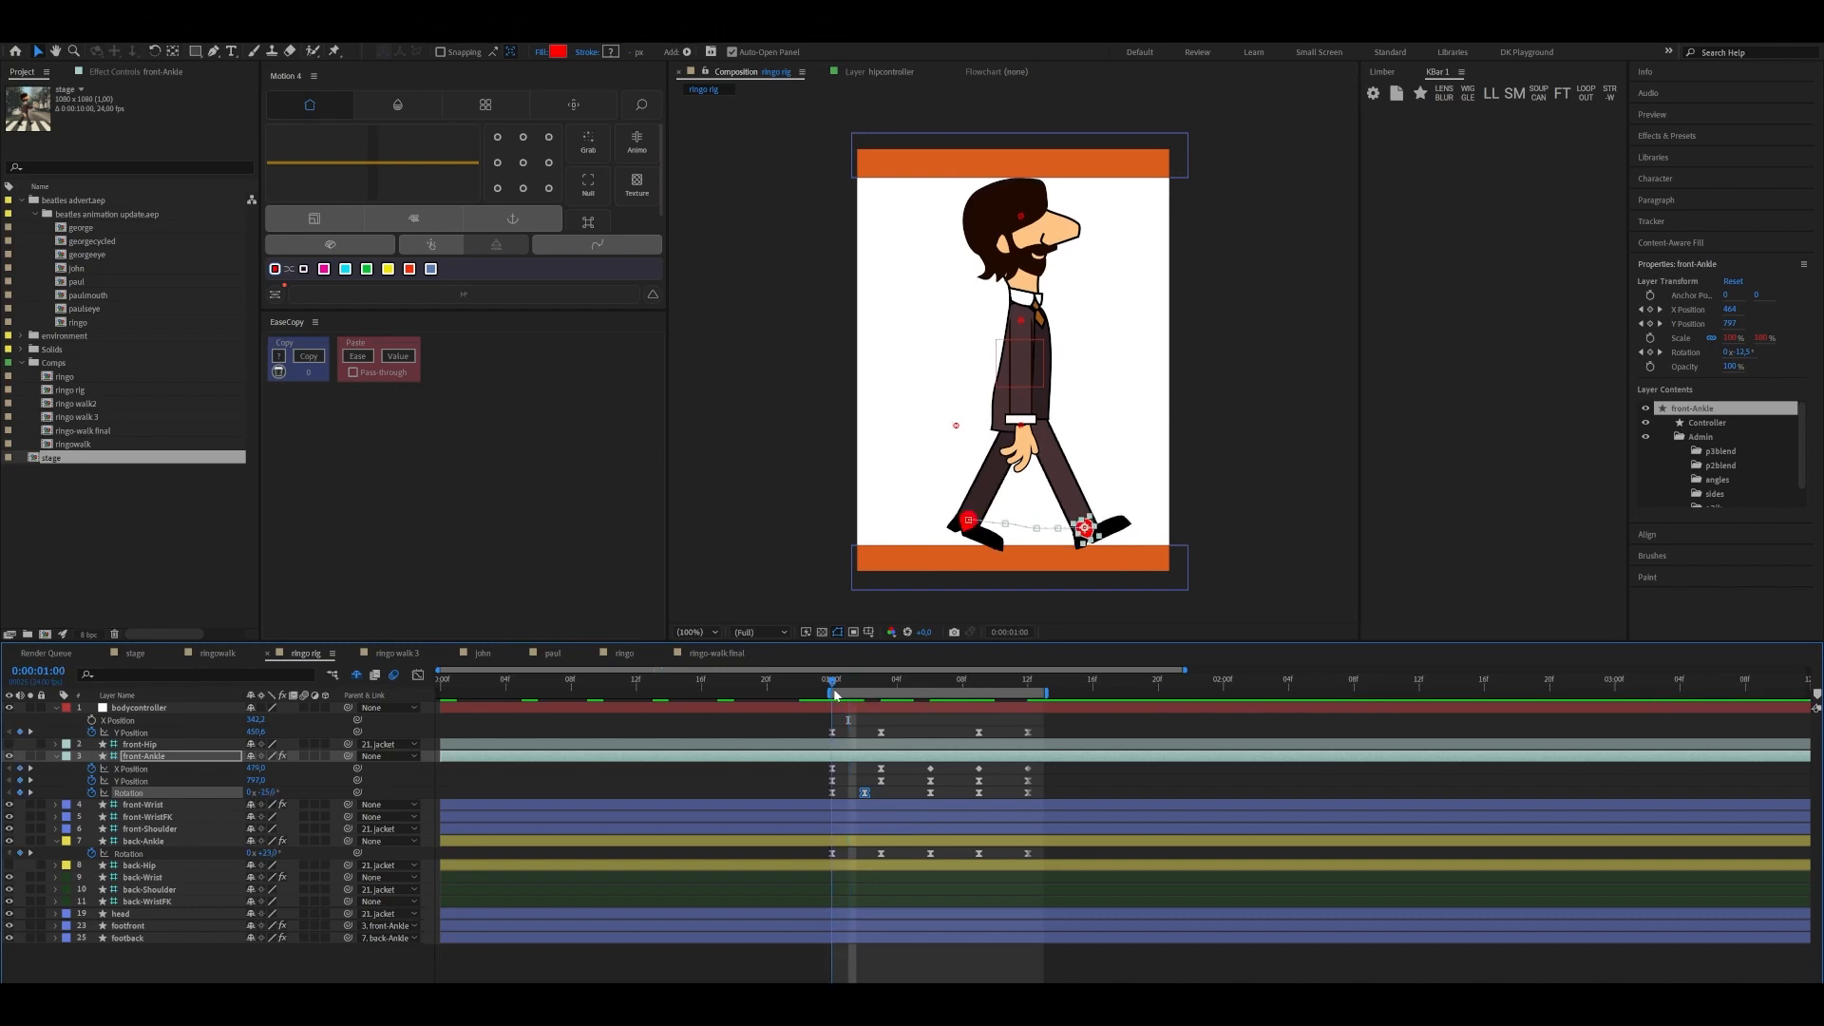
pyautogui.moveTo(834, 690)
pyautogui.mouseDown()
pyautogui.moveTo(867, 696)
pyautogui.moveTo(839, 720)
pyautogui.mouseUp()
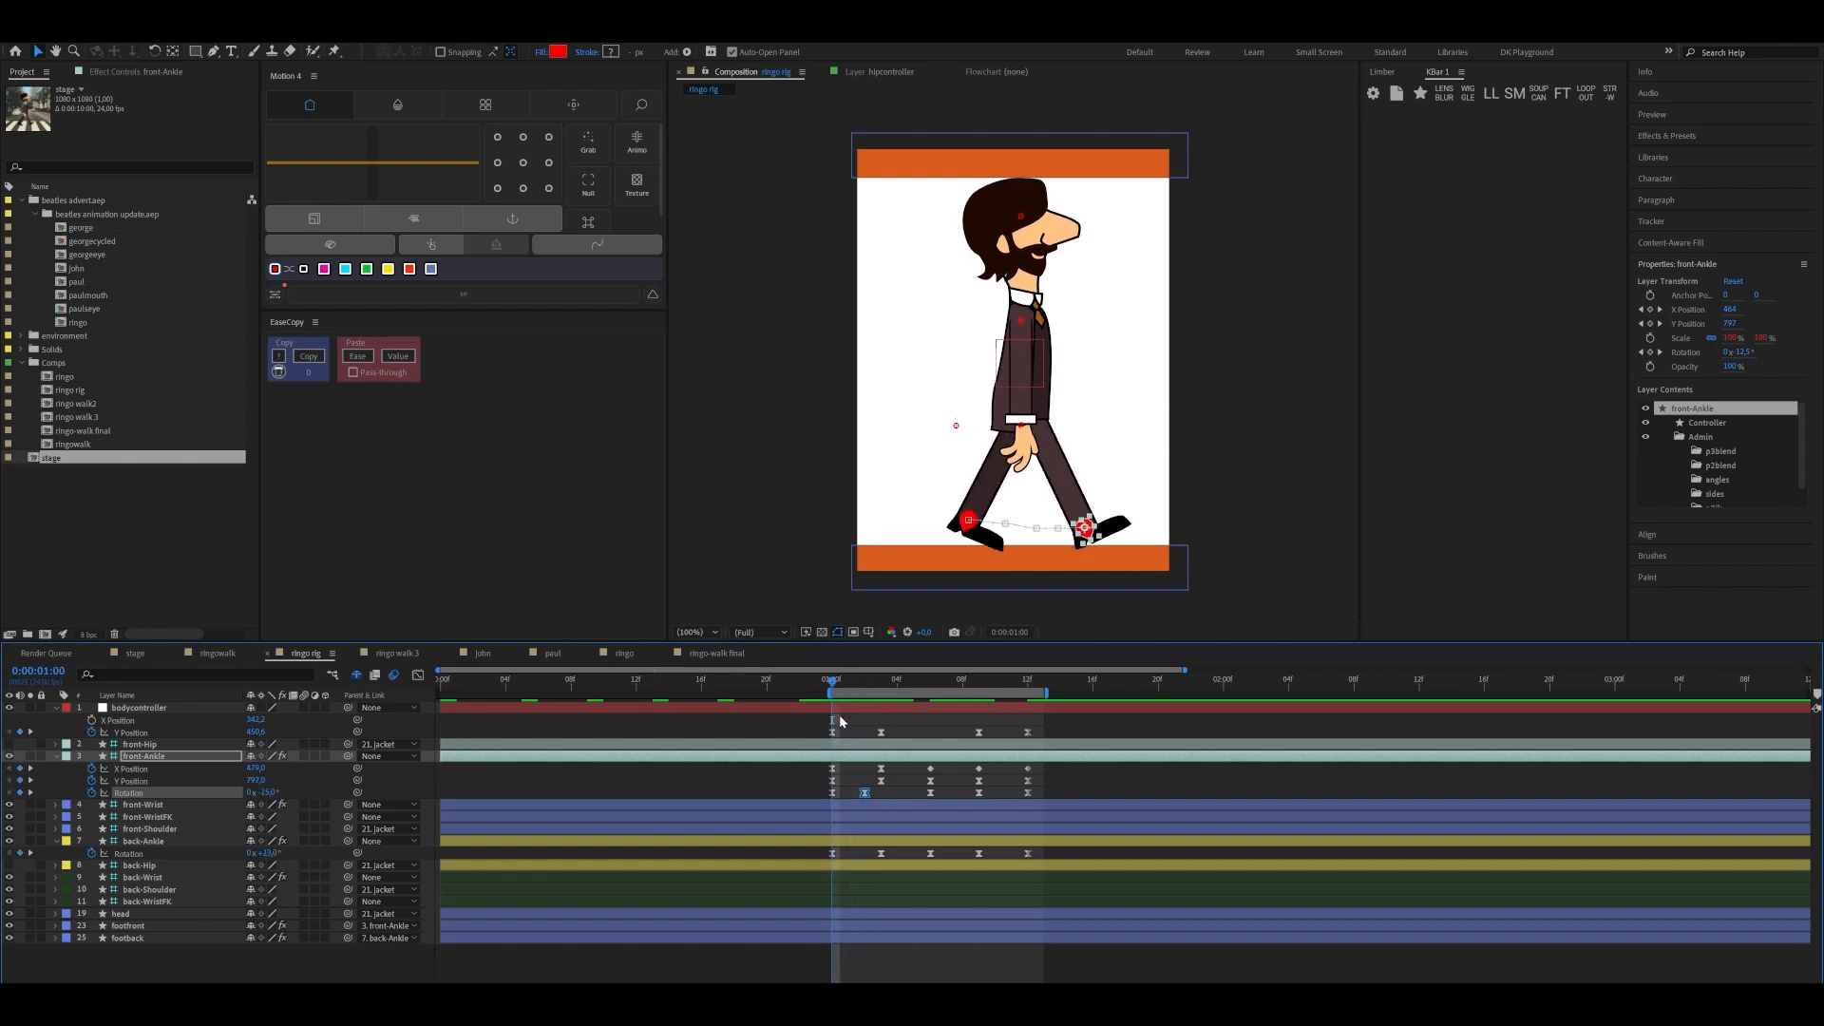
pyautogui.press('space')
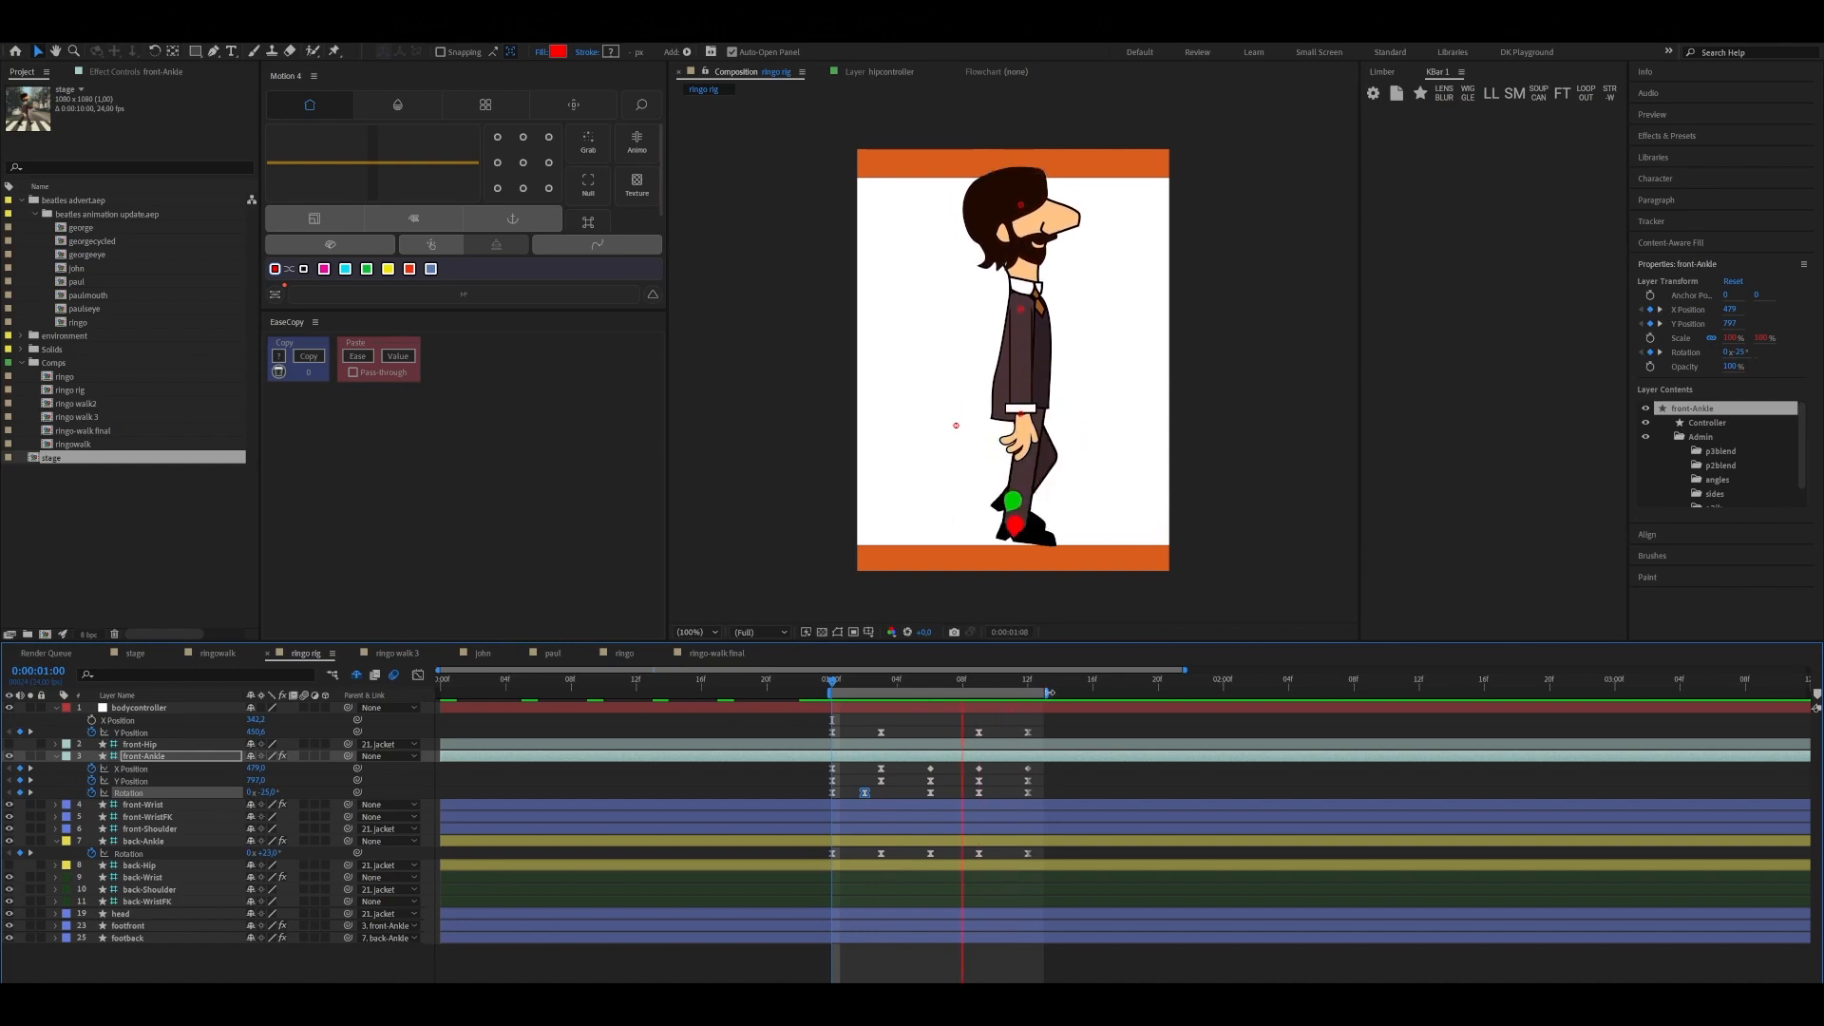
pyautogui.press('space')
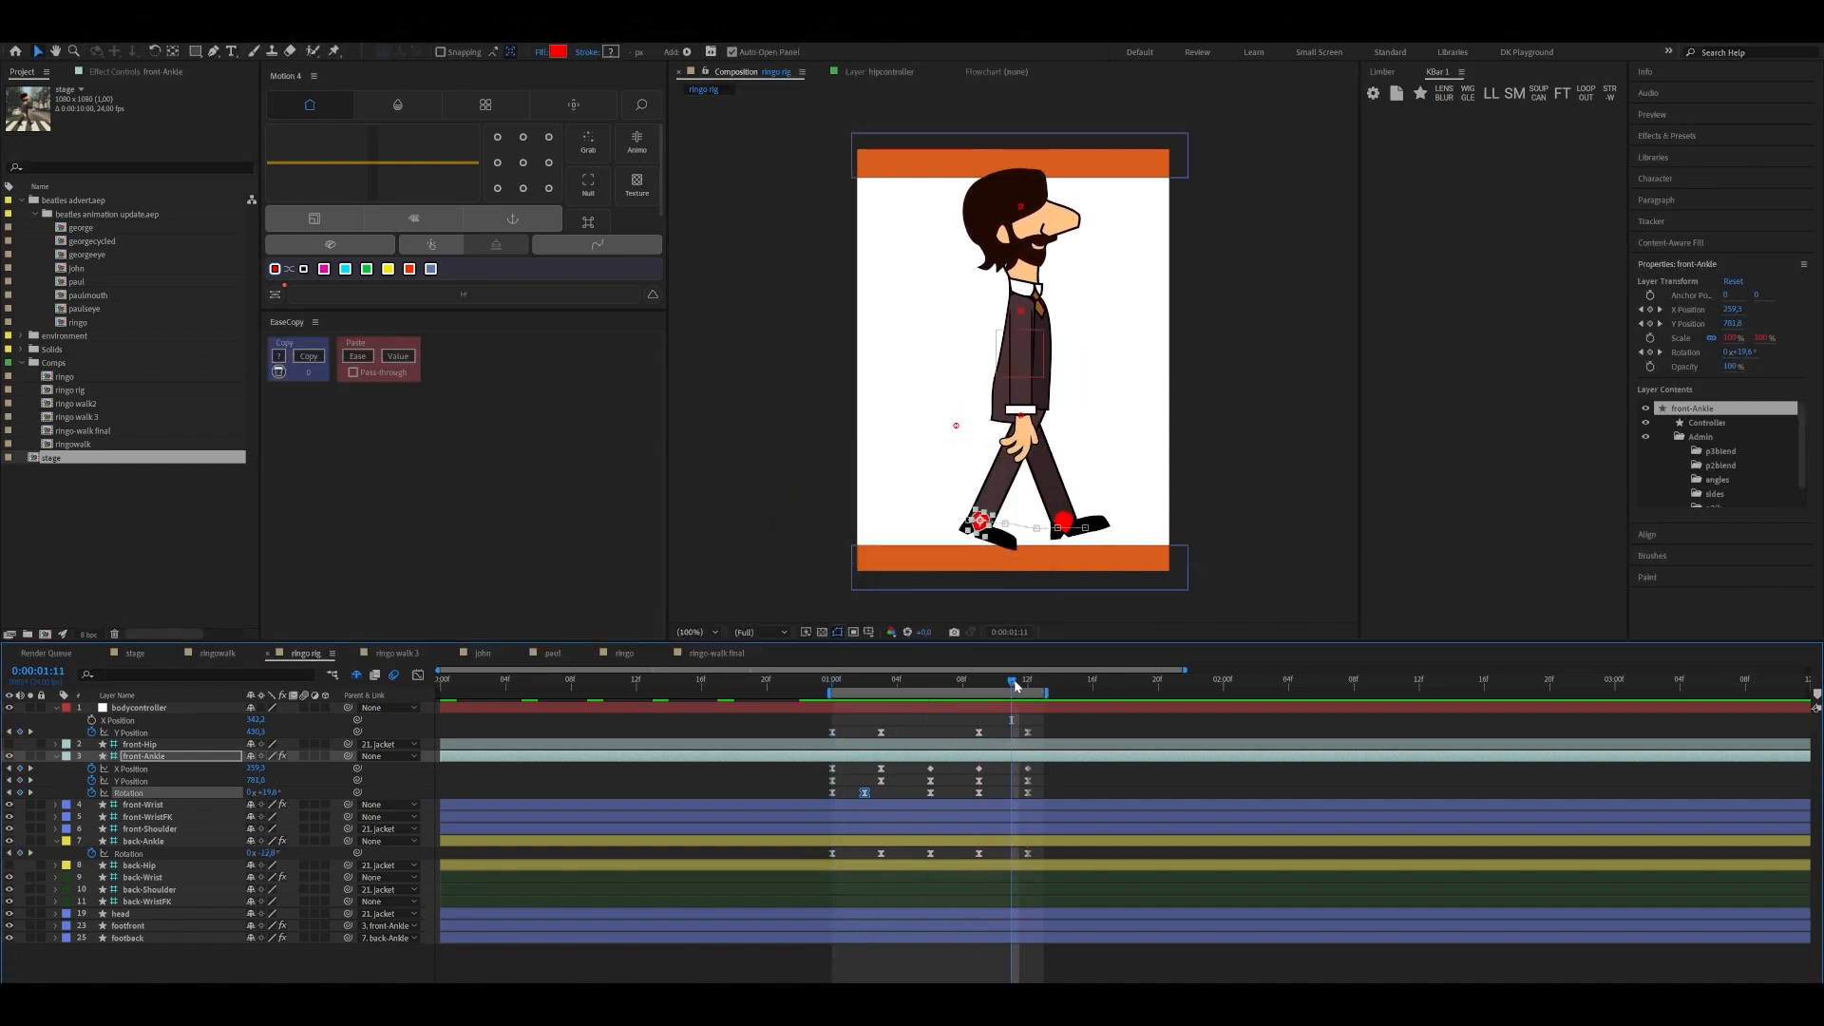
# Extend the work area's end to 0:00:02:00 and copy bodycontroller's four Y Position keyframes to start again at 0:00:01:12
pyautogui.moveTo(1014, 684); pyautogui.dragTo(1225, 715)
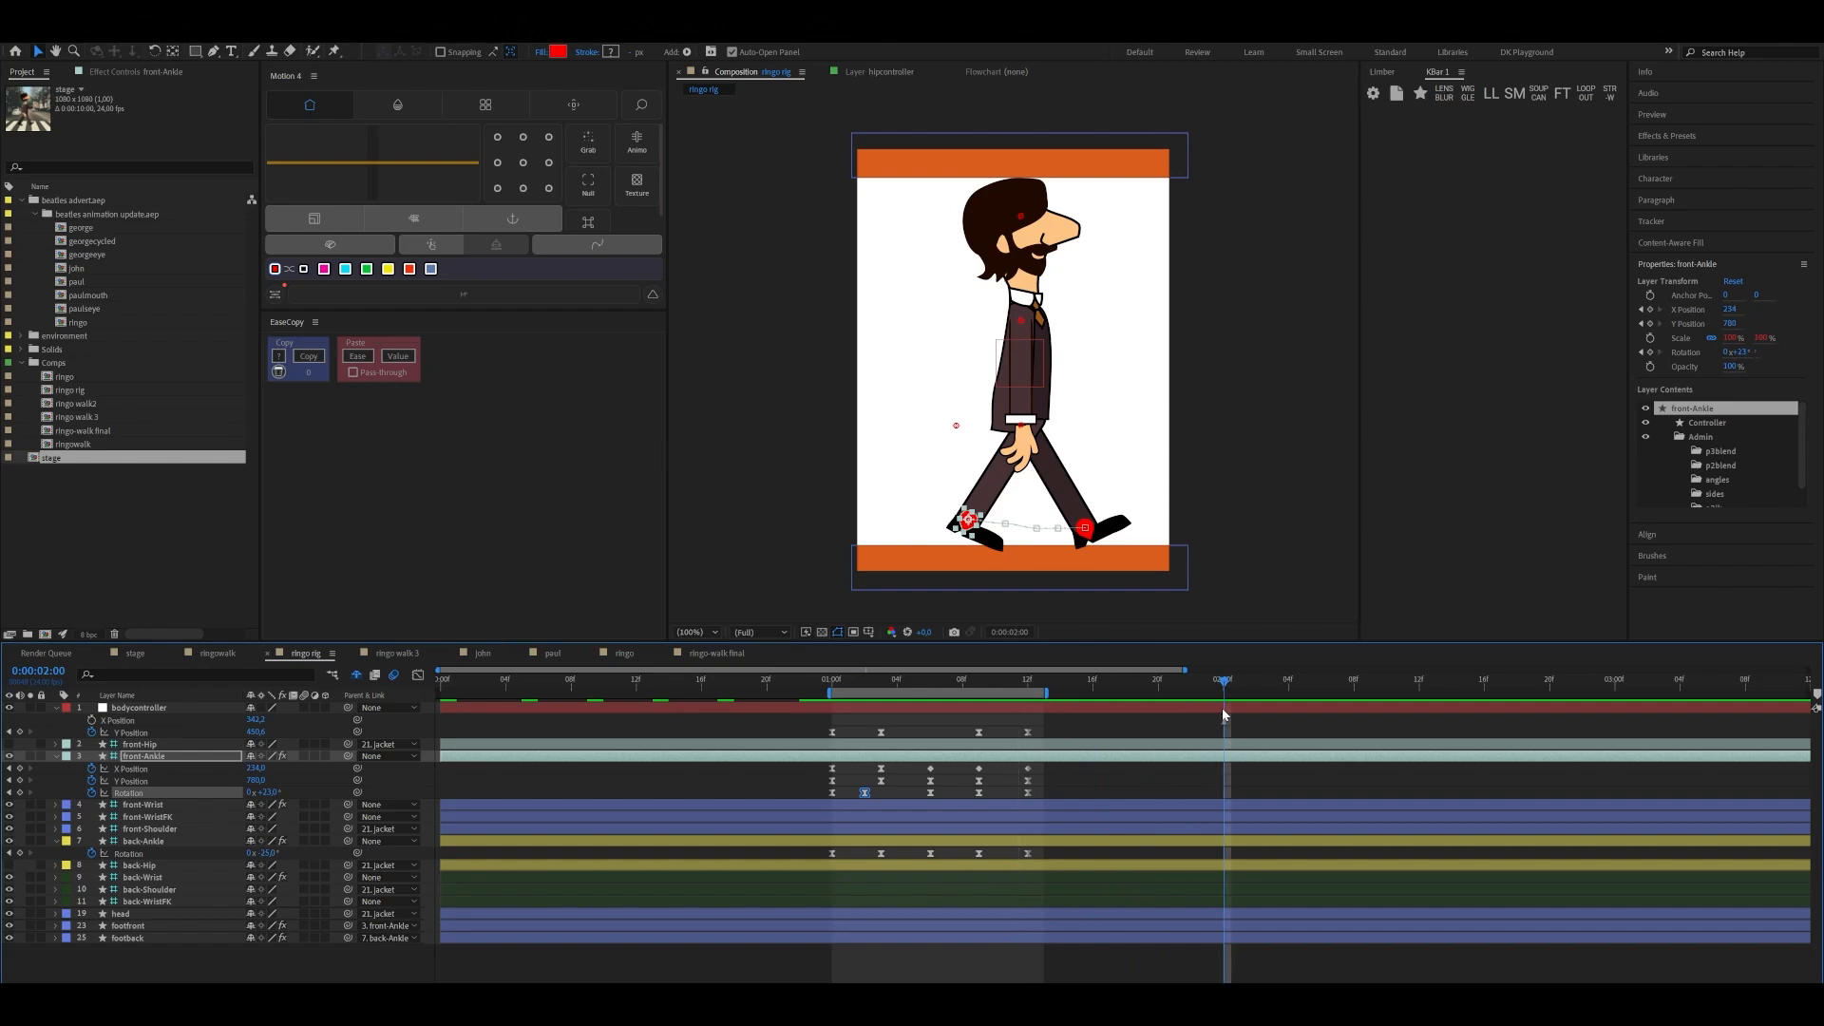
pyautogui.press('n')
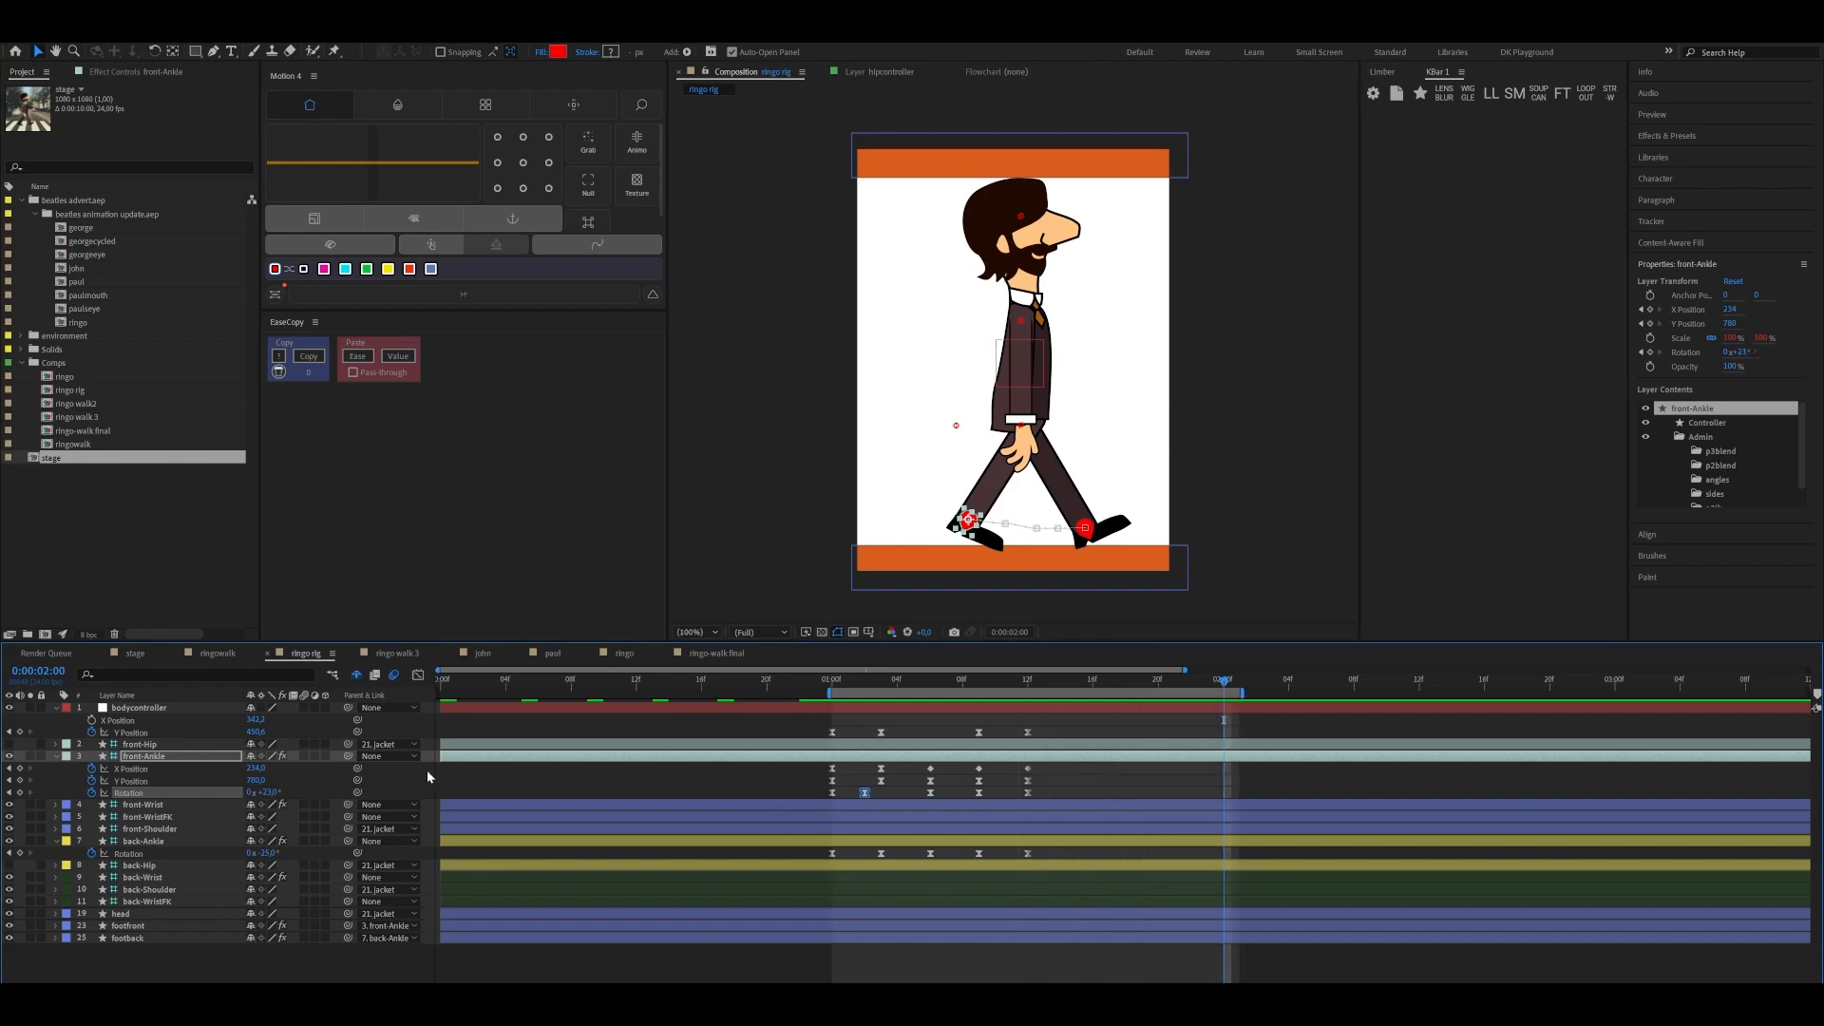
pyautogui.click(157, 707)
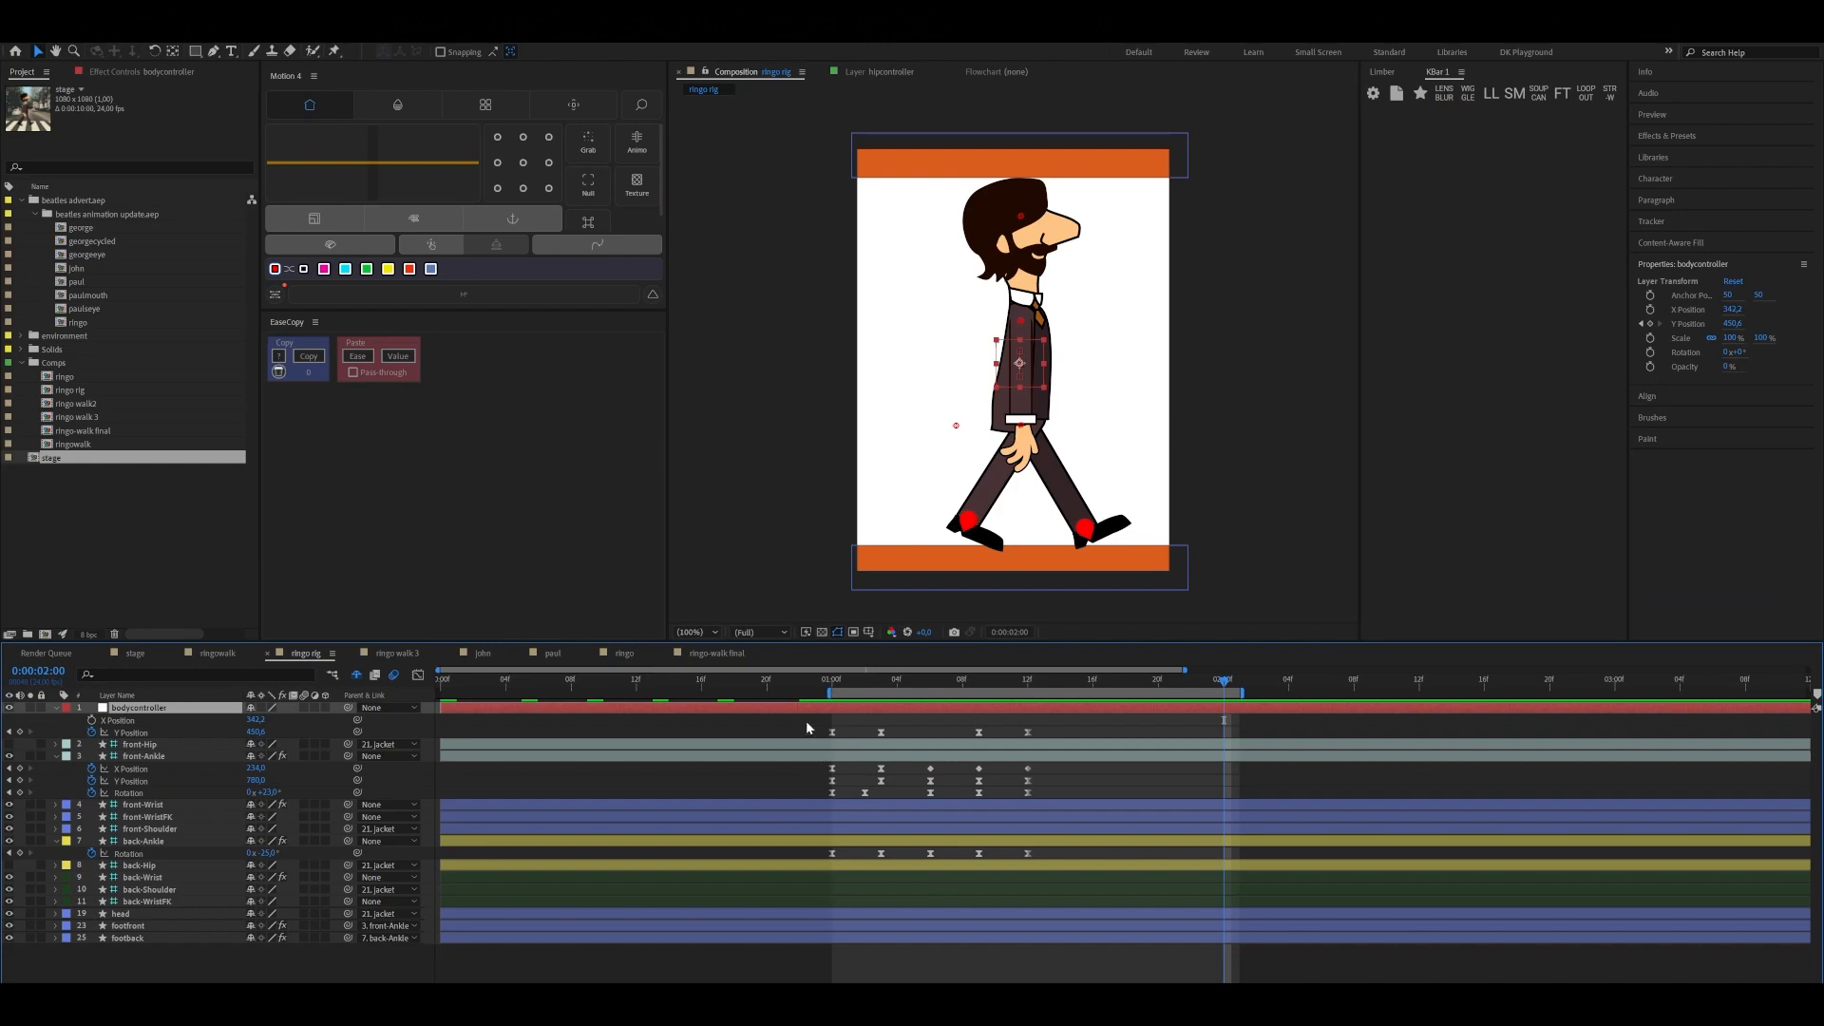
pyautogui.click(128, 732)
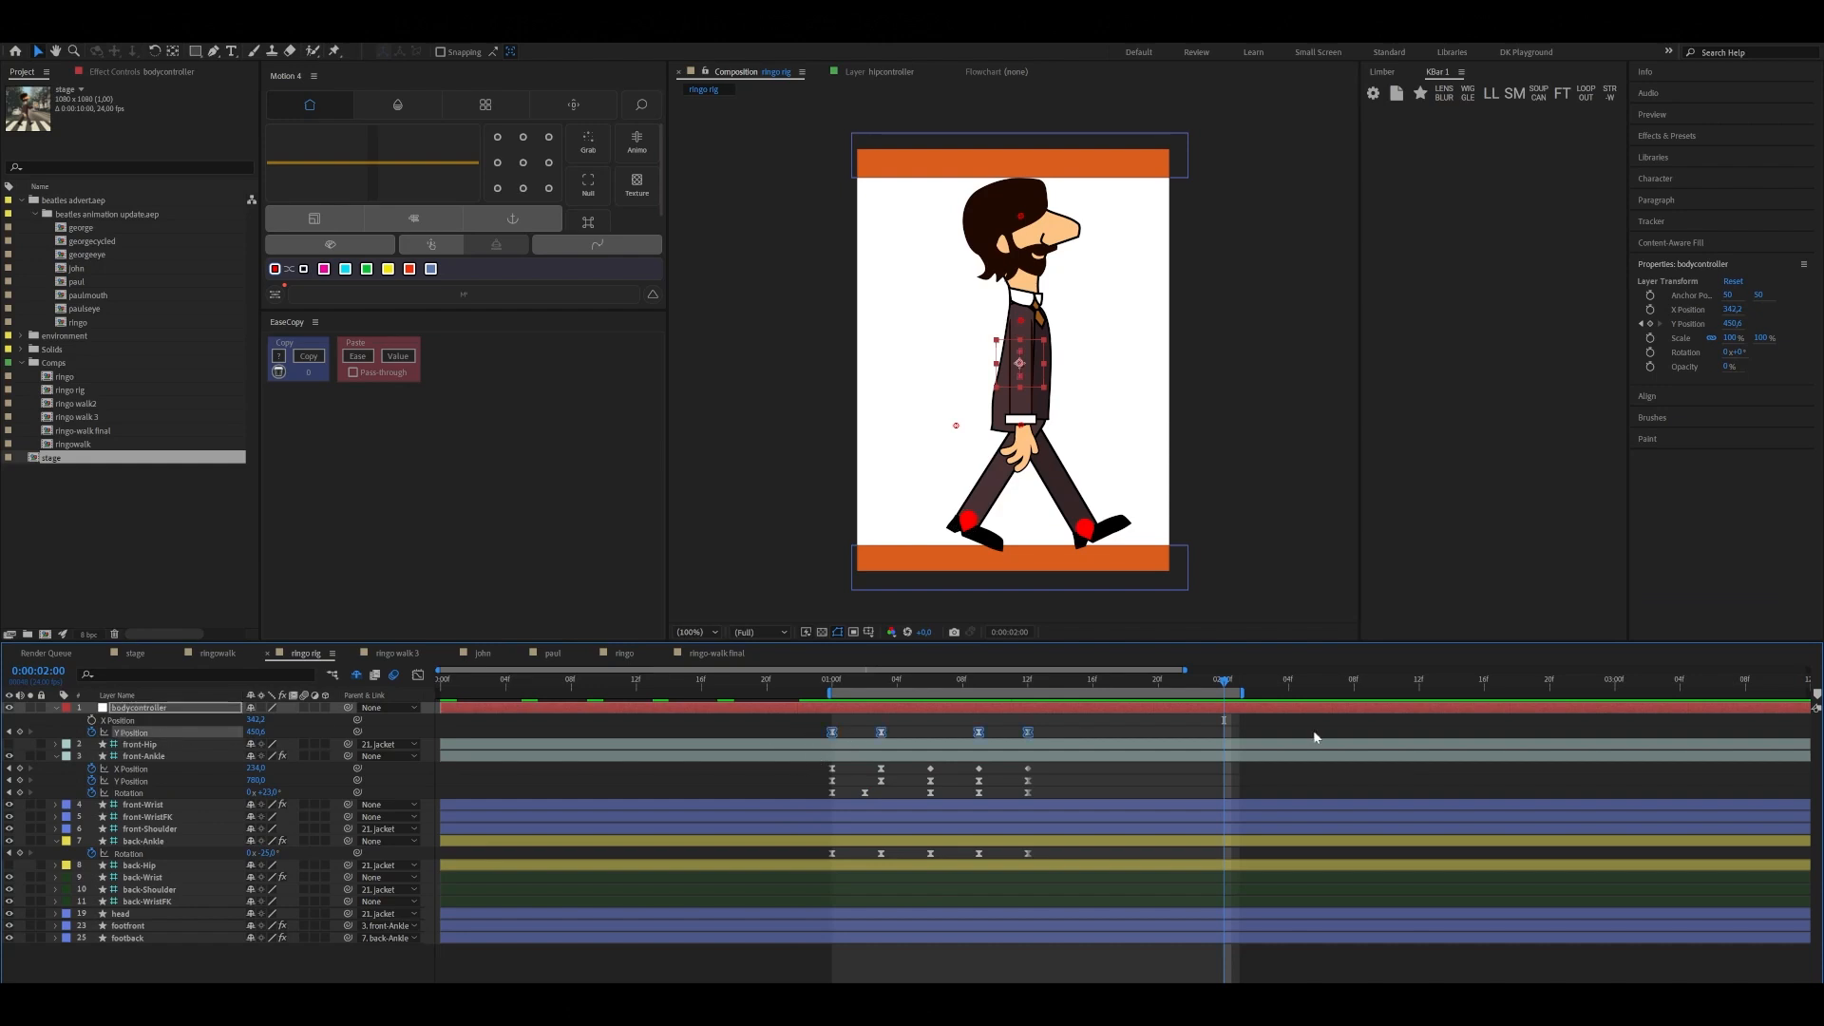
pyautogui.moveTo(784, 726); pyautogui.dragTo(1054, 748)
pyautogui.press('j')
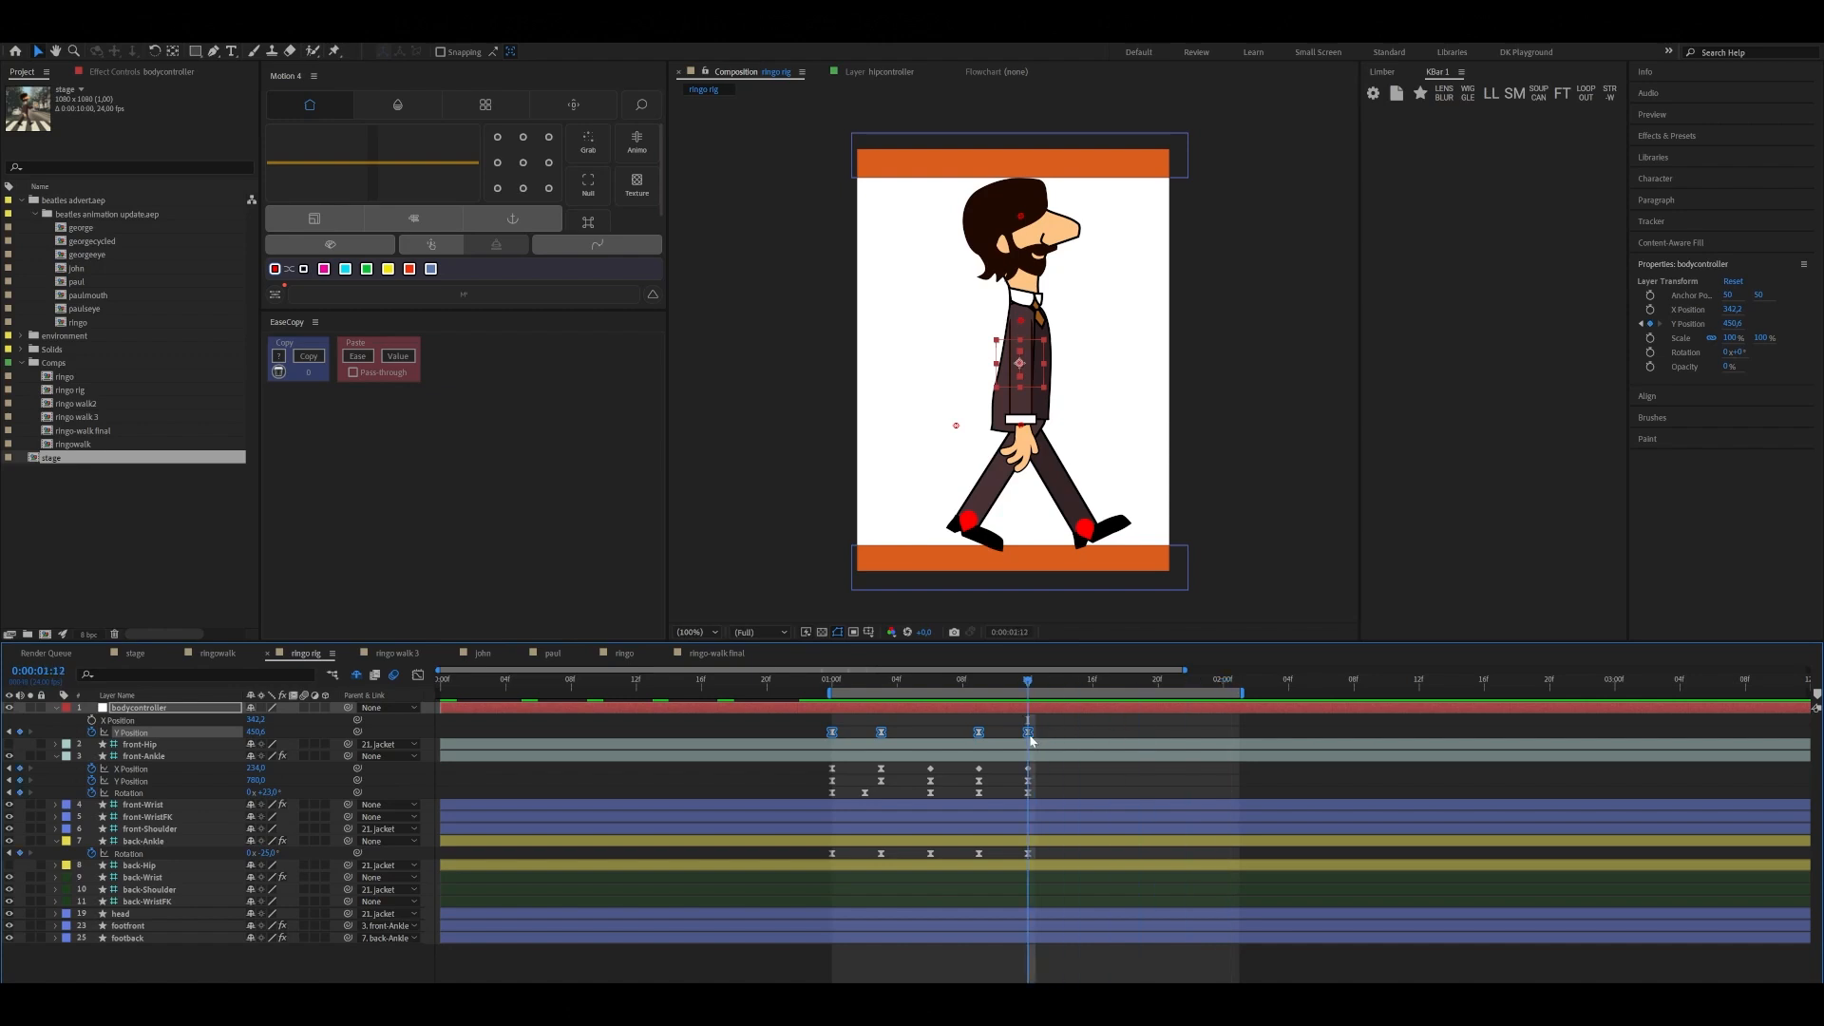
pyautogui.hotkey('ctrl', 'v')
# Copy front-Ankle's X Position, Y Position and Rotation keyframes from 0:00:01:00 to 0:00:02:00
pyautogui.moveTo(1028, 680); pyautogui.dragTo(1221, 716)
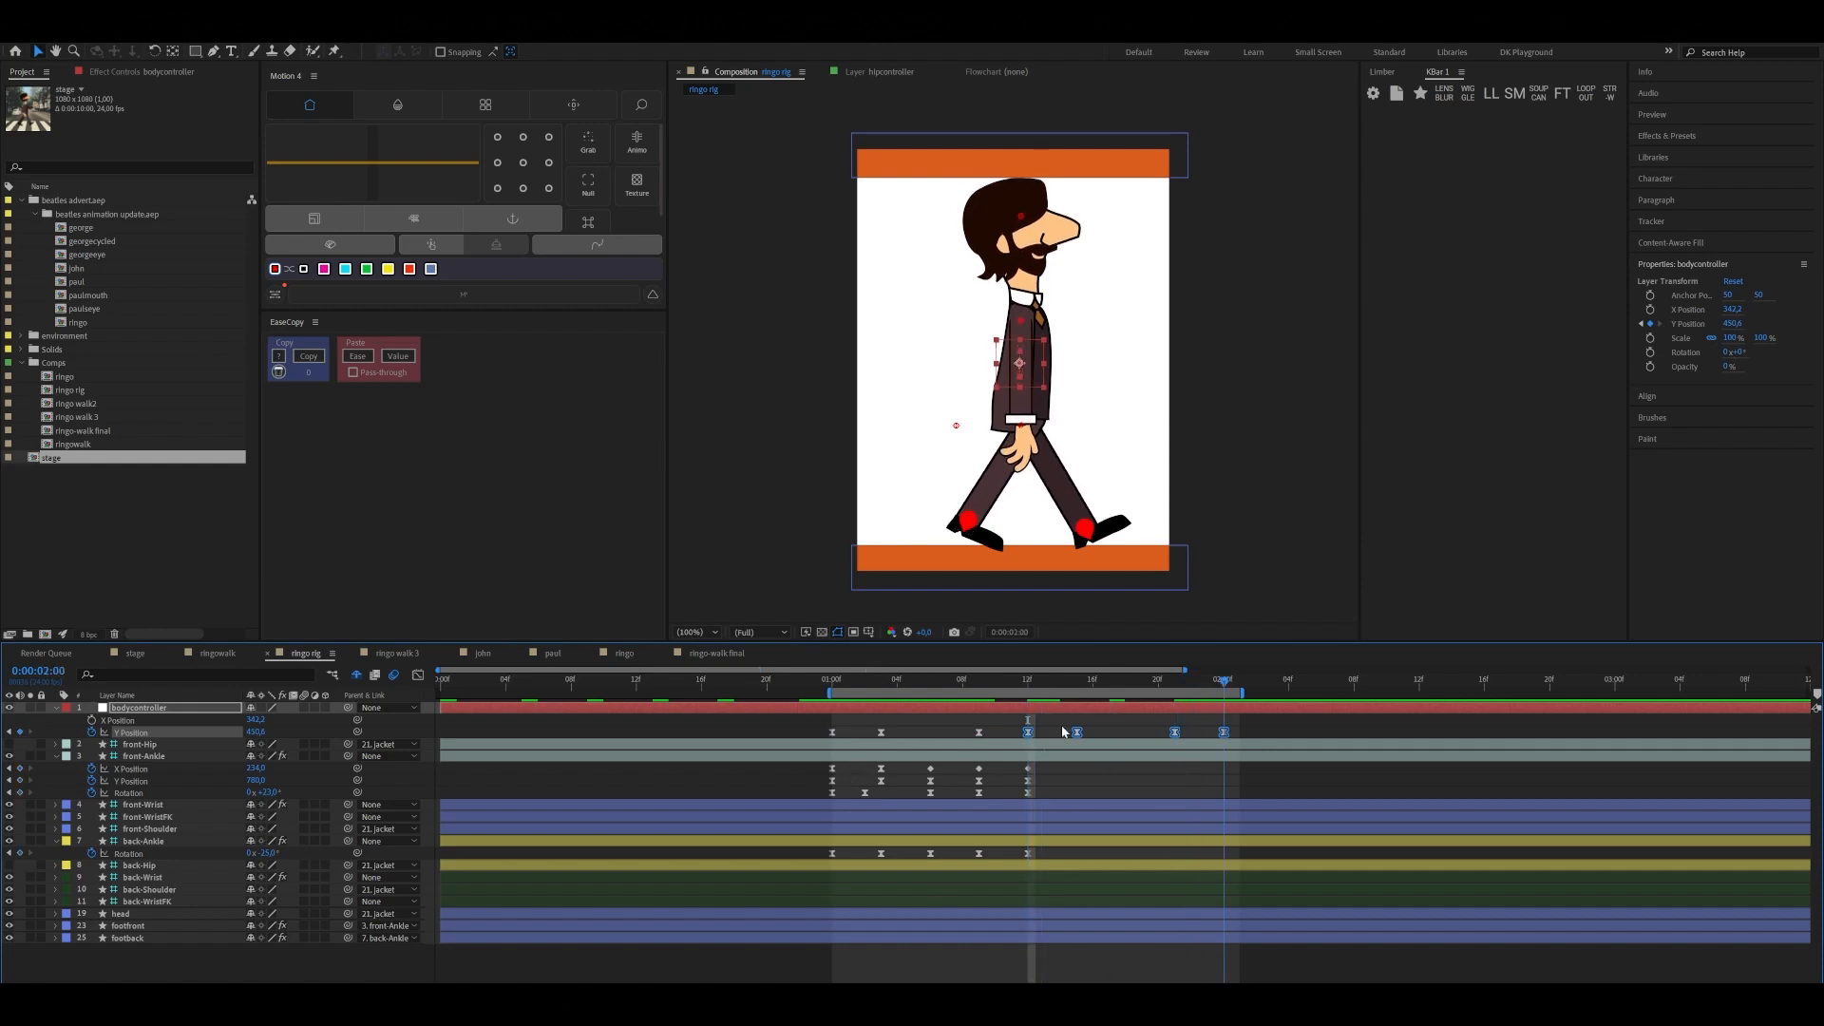
pyautogui.moveTo(821, 762); pyautogui.dragTo(841, 790)
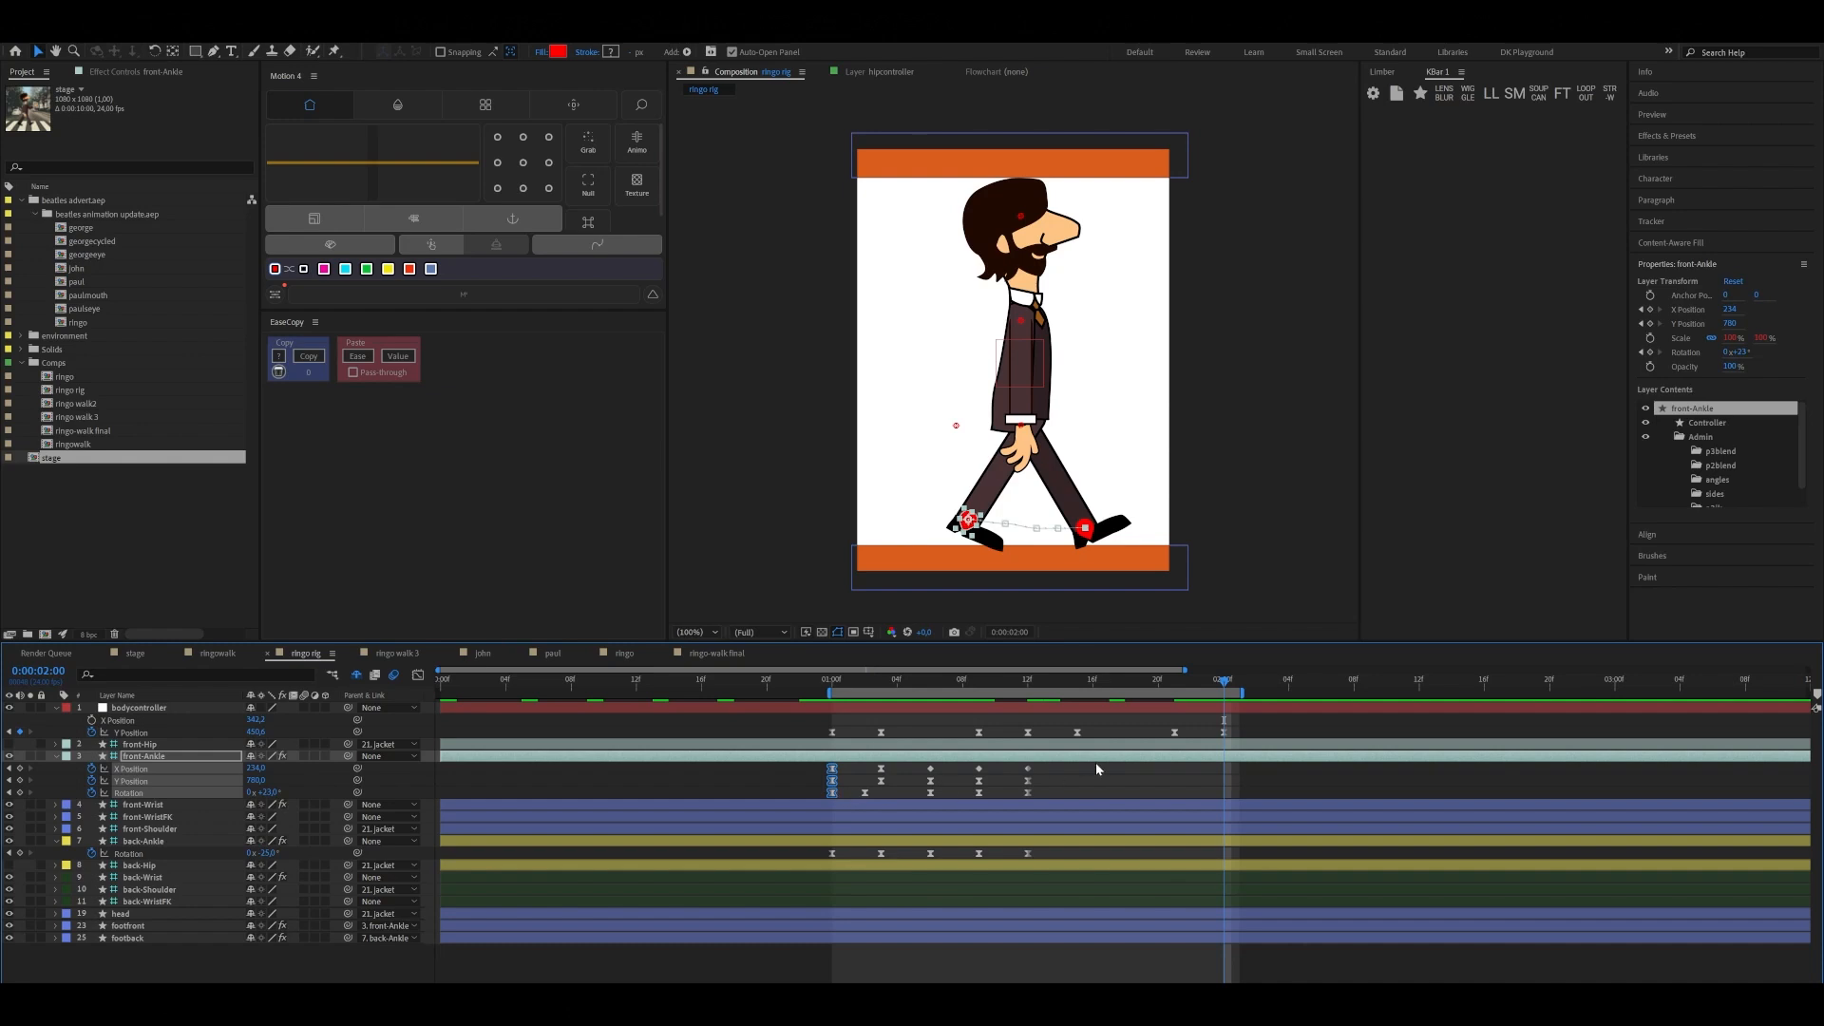
pyautogui.hotkey('ctrl', 'v')
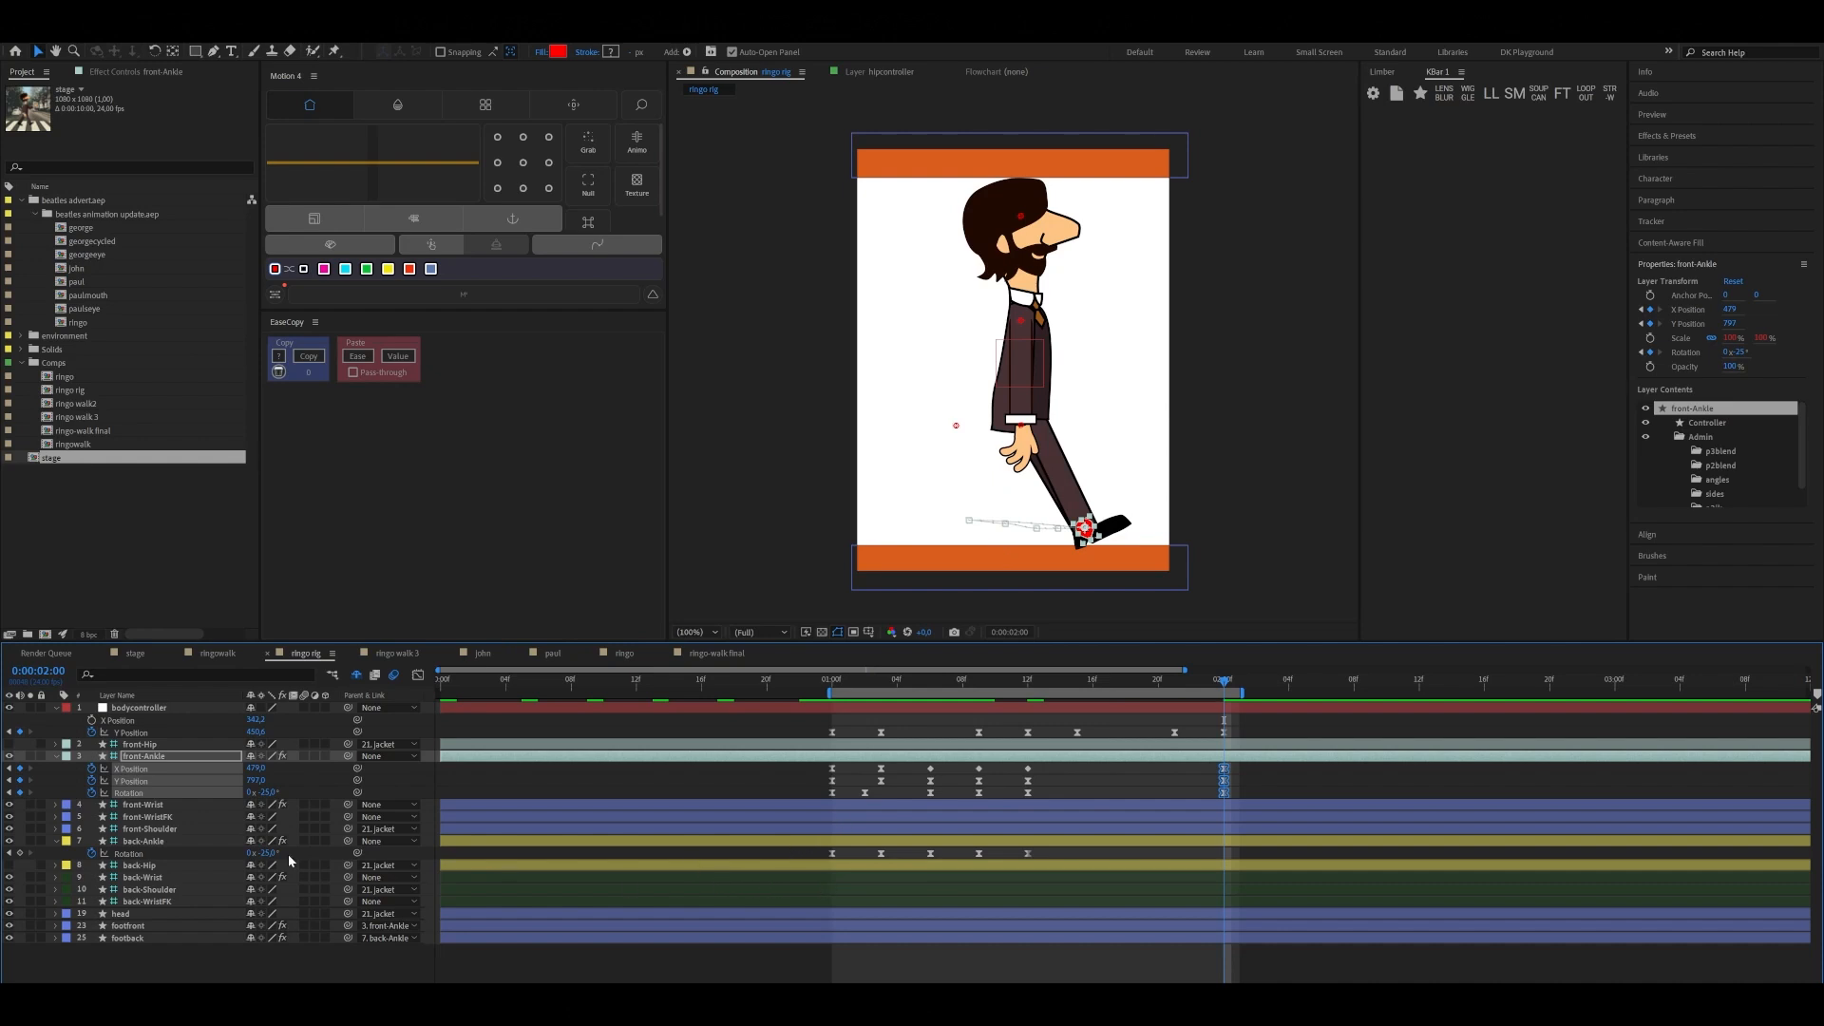
# Reveal all of back-Ankle's keyframed properties and copy its position and rotation keyframes from 0:00:01:00 to 0:00:02:00
pyautogui.click(784, 848)
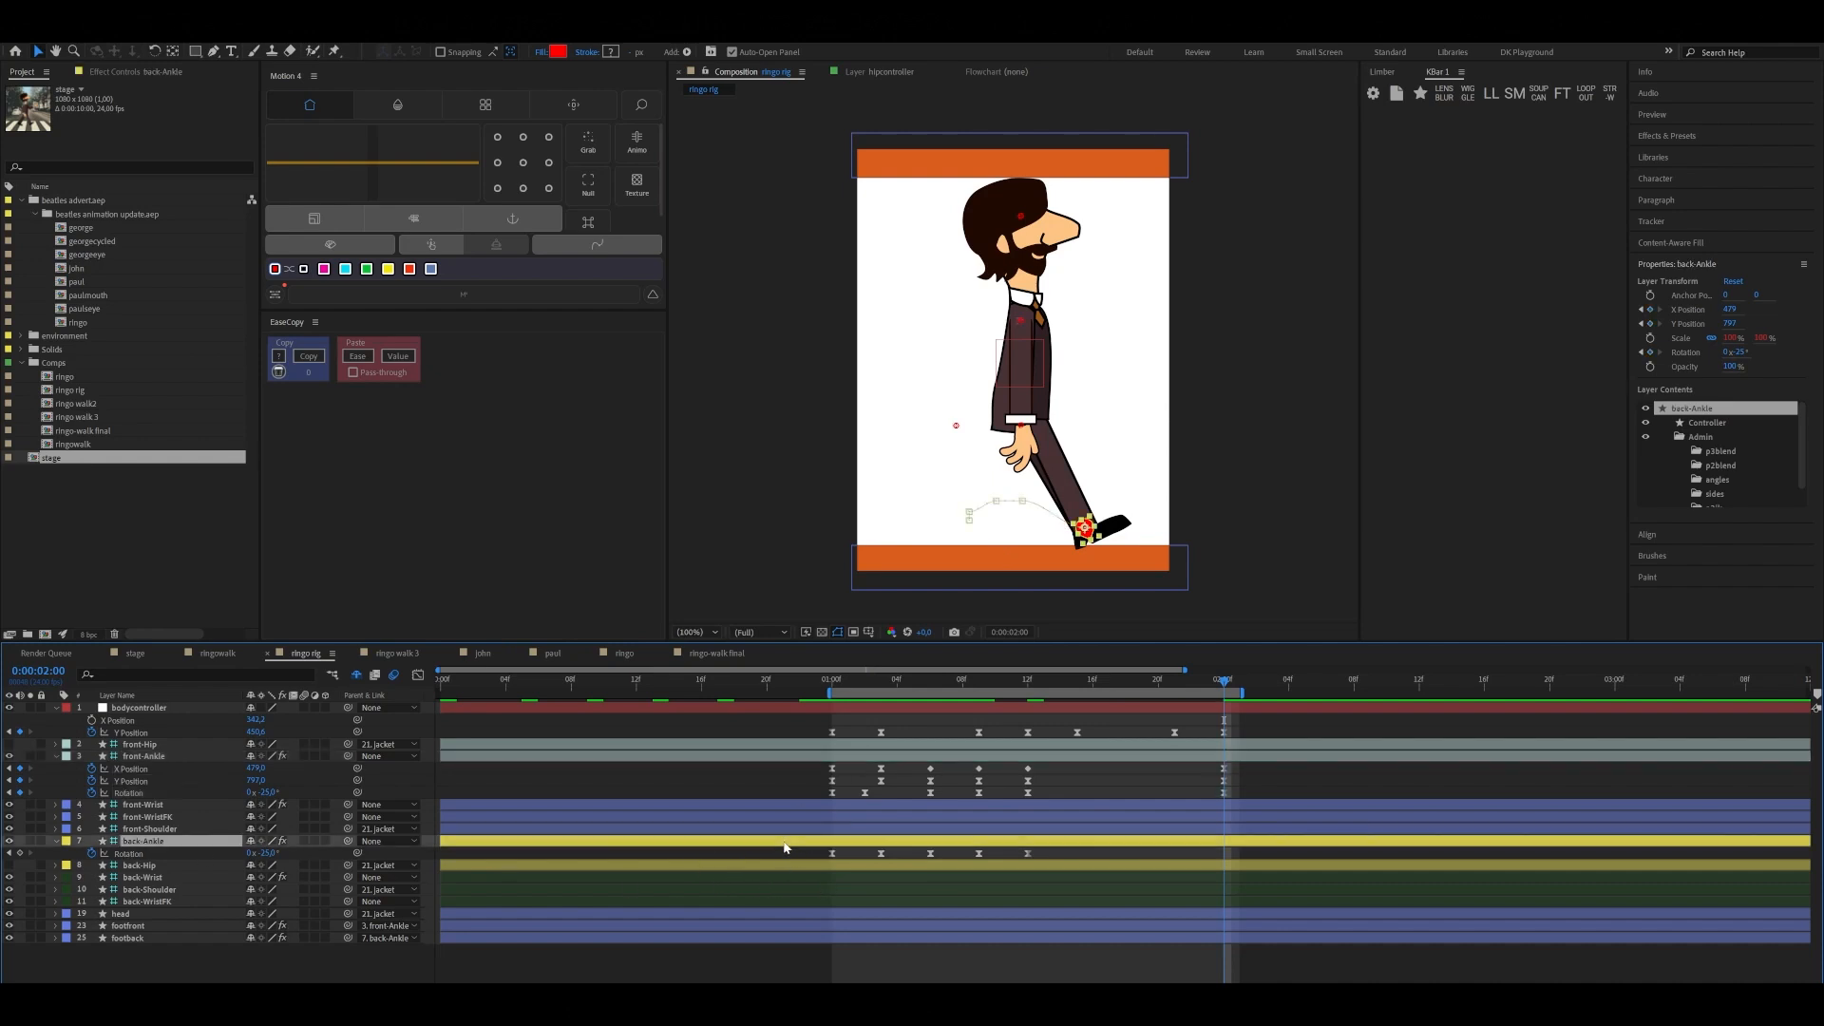
pyautogui.press('u')
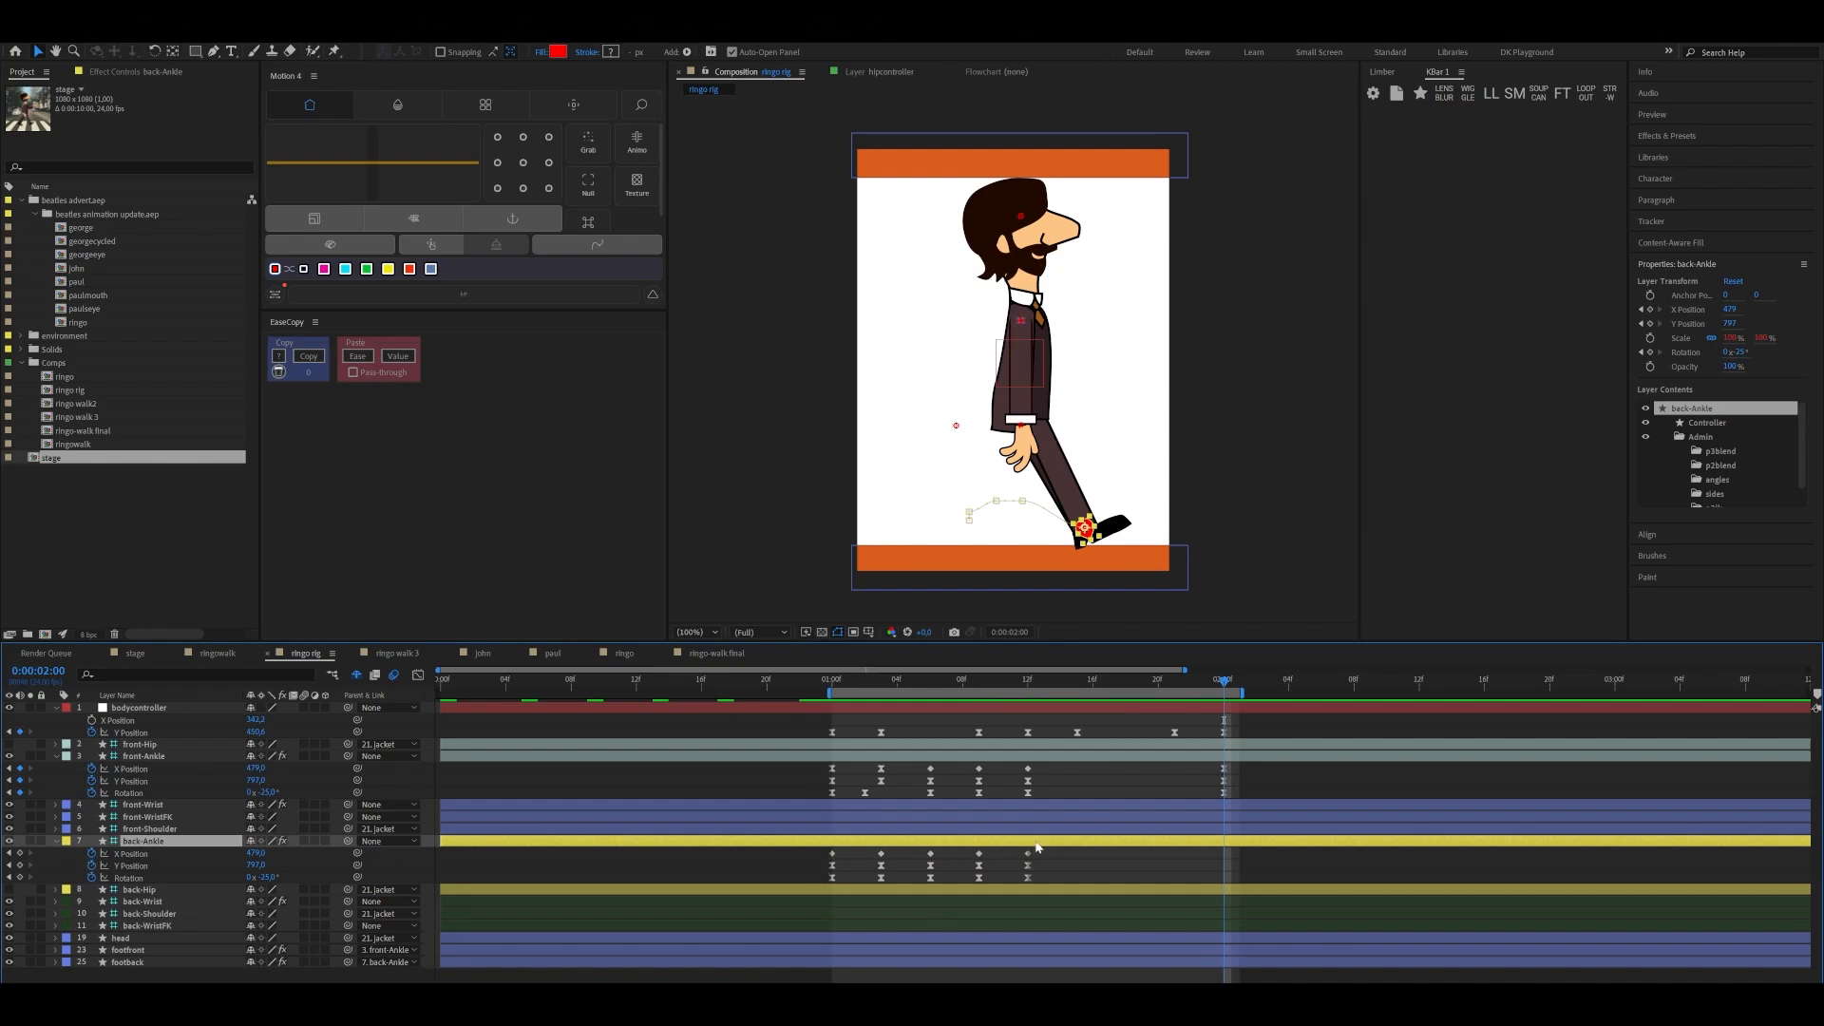
pyautogui.moveTo(821, 848); pyautogui.dragTo(843, 886)
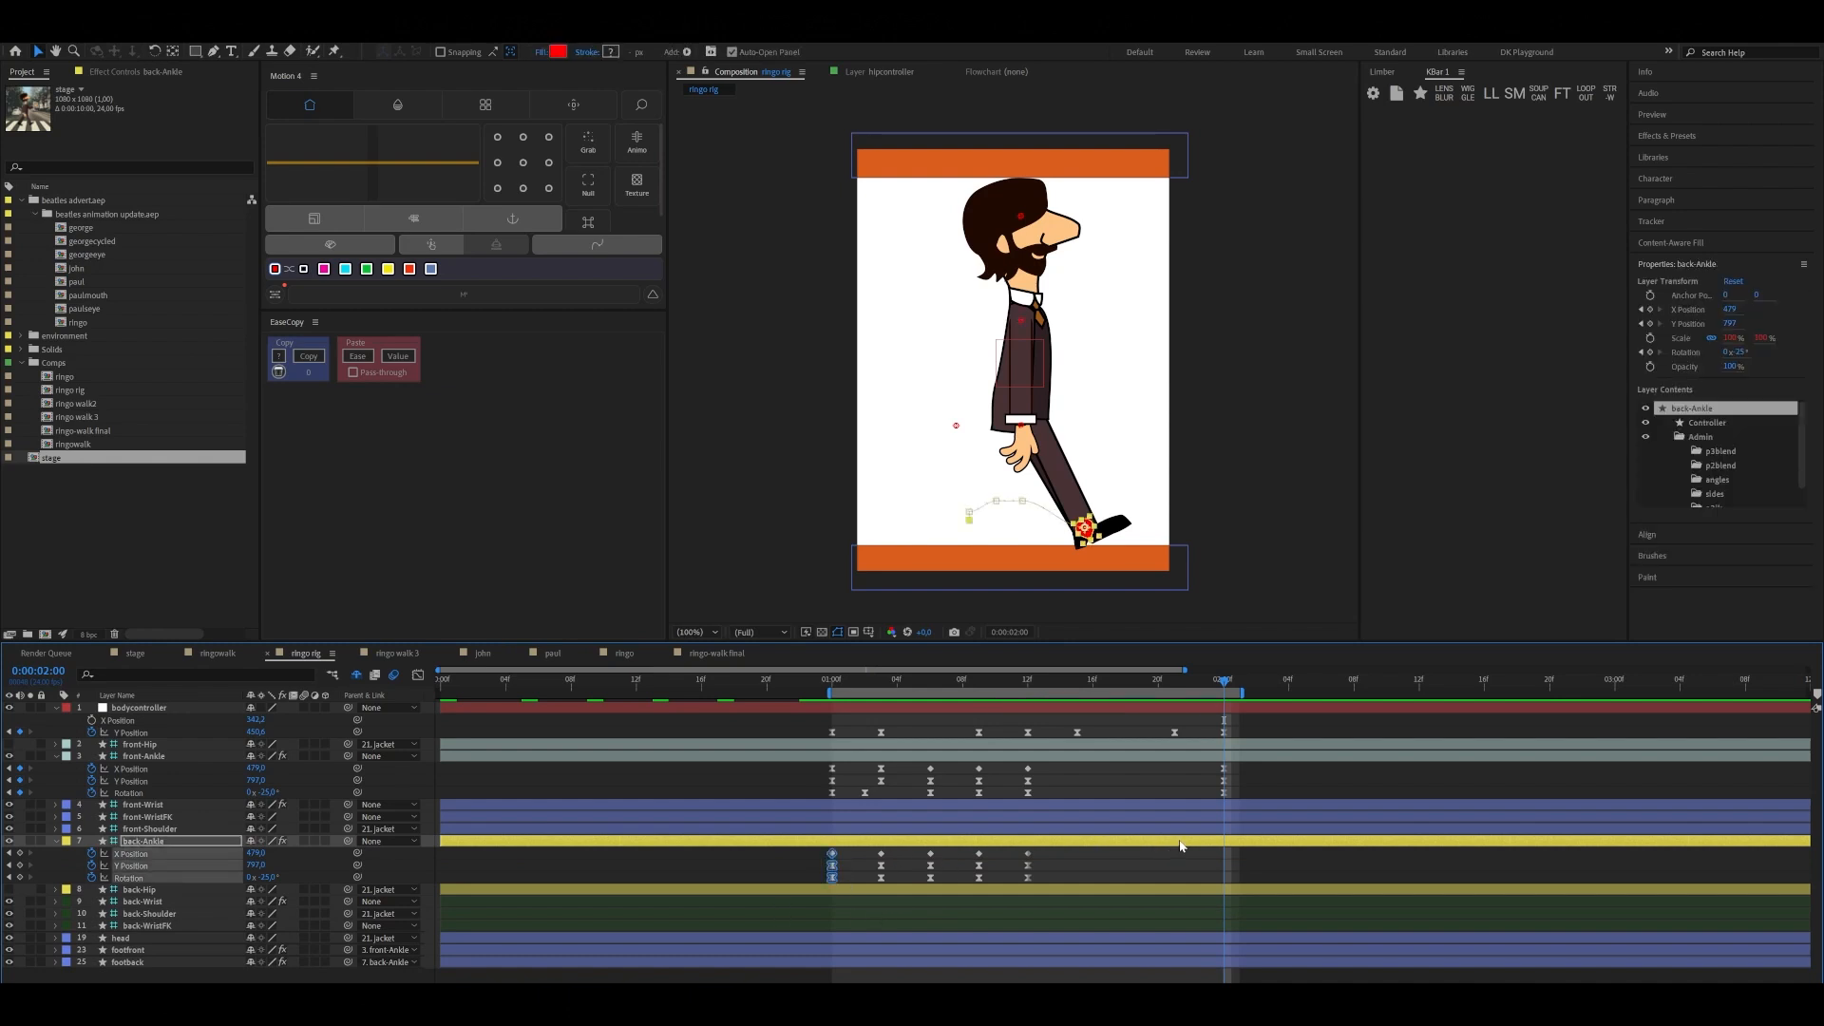
pyautogui.hotkey('ctrl', 'v')
# Copy back-Ankle's three middle sets of position and rotation keyframes onto front-Ankle, starting at 0:00:01:15
pyautogui.moveTo(1223, 701); pyautogui.dragTo(1078, 726)
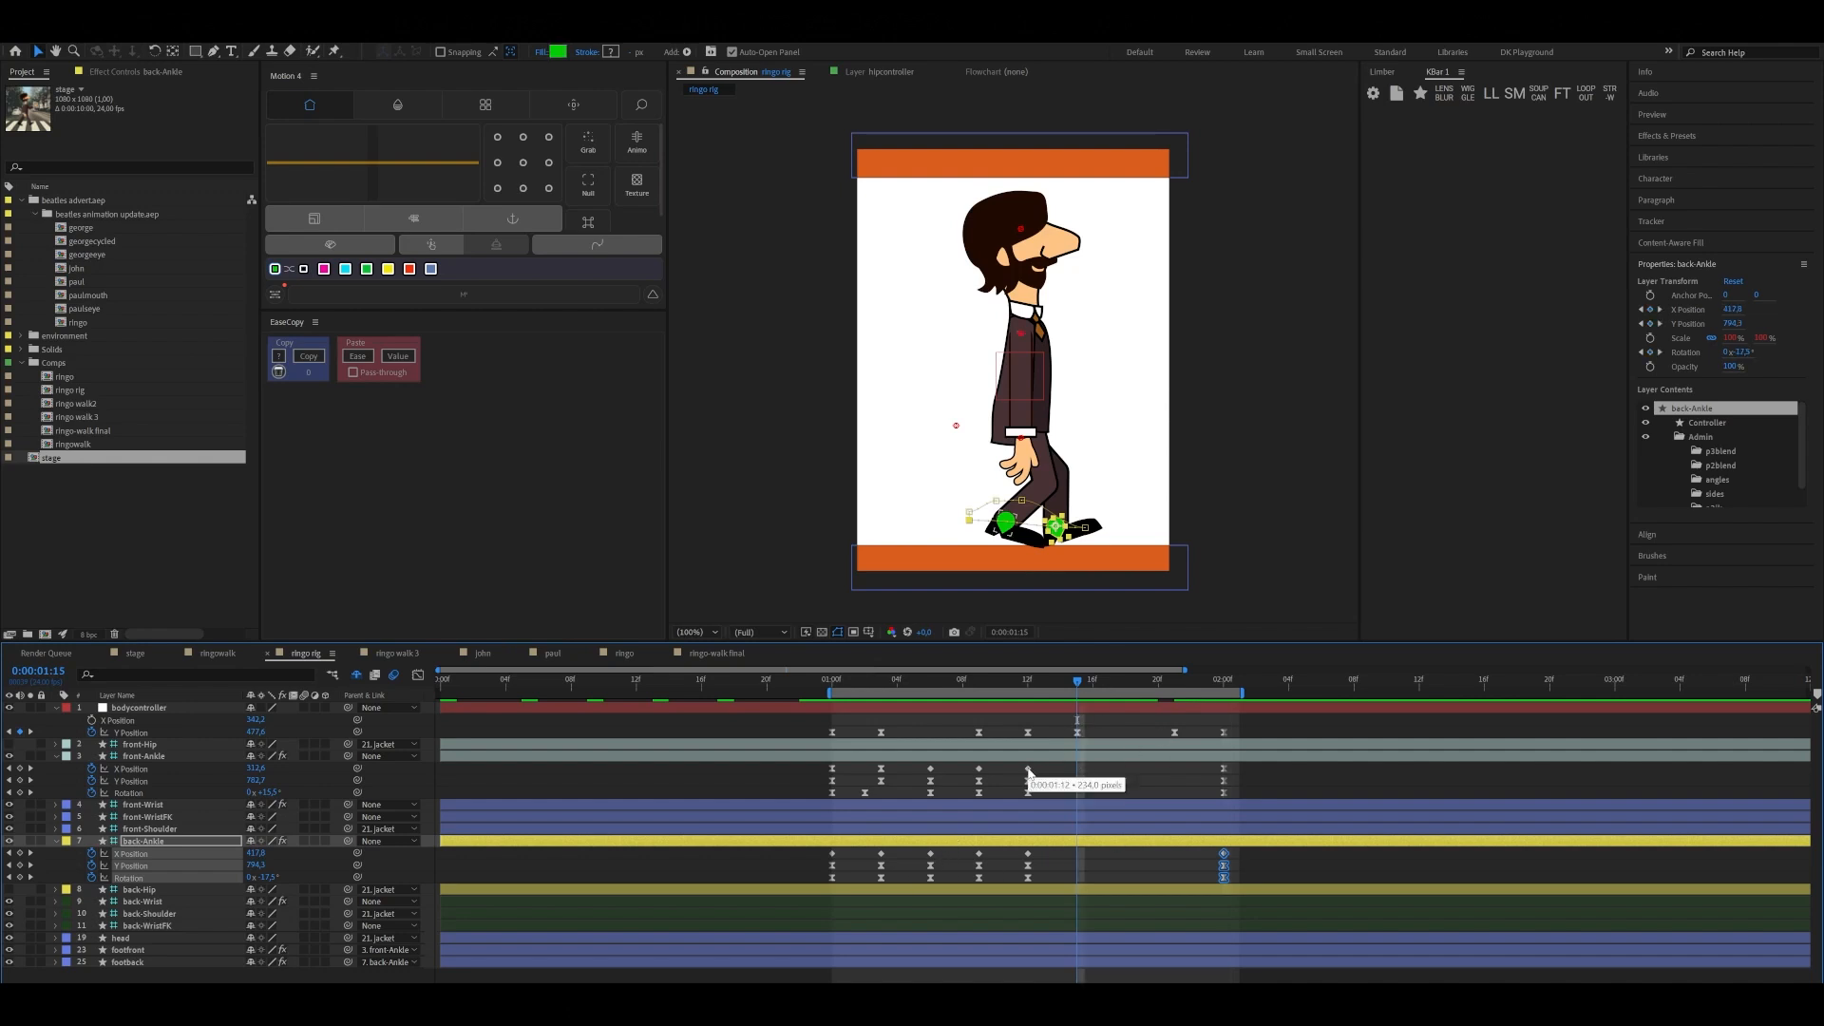
pyautogui.moveTo(1022, 765); pyautogui.dragTo(1236, 794)
pyautogui.moveTo(818, 849); pyautogui.dragTo(1040, 900)
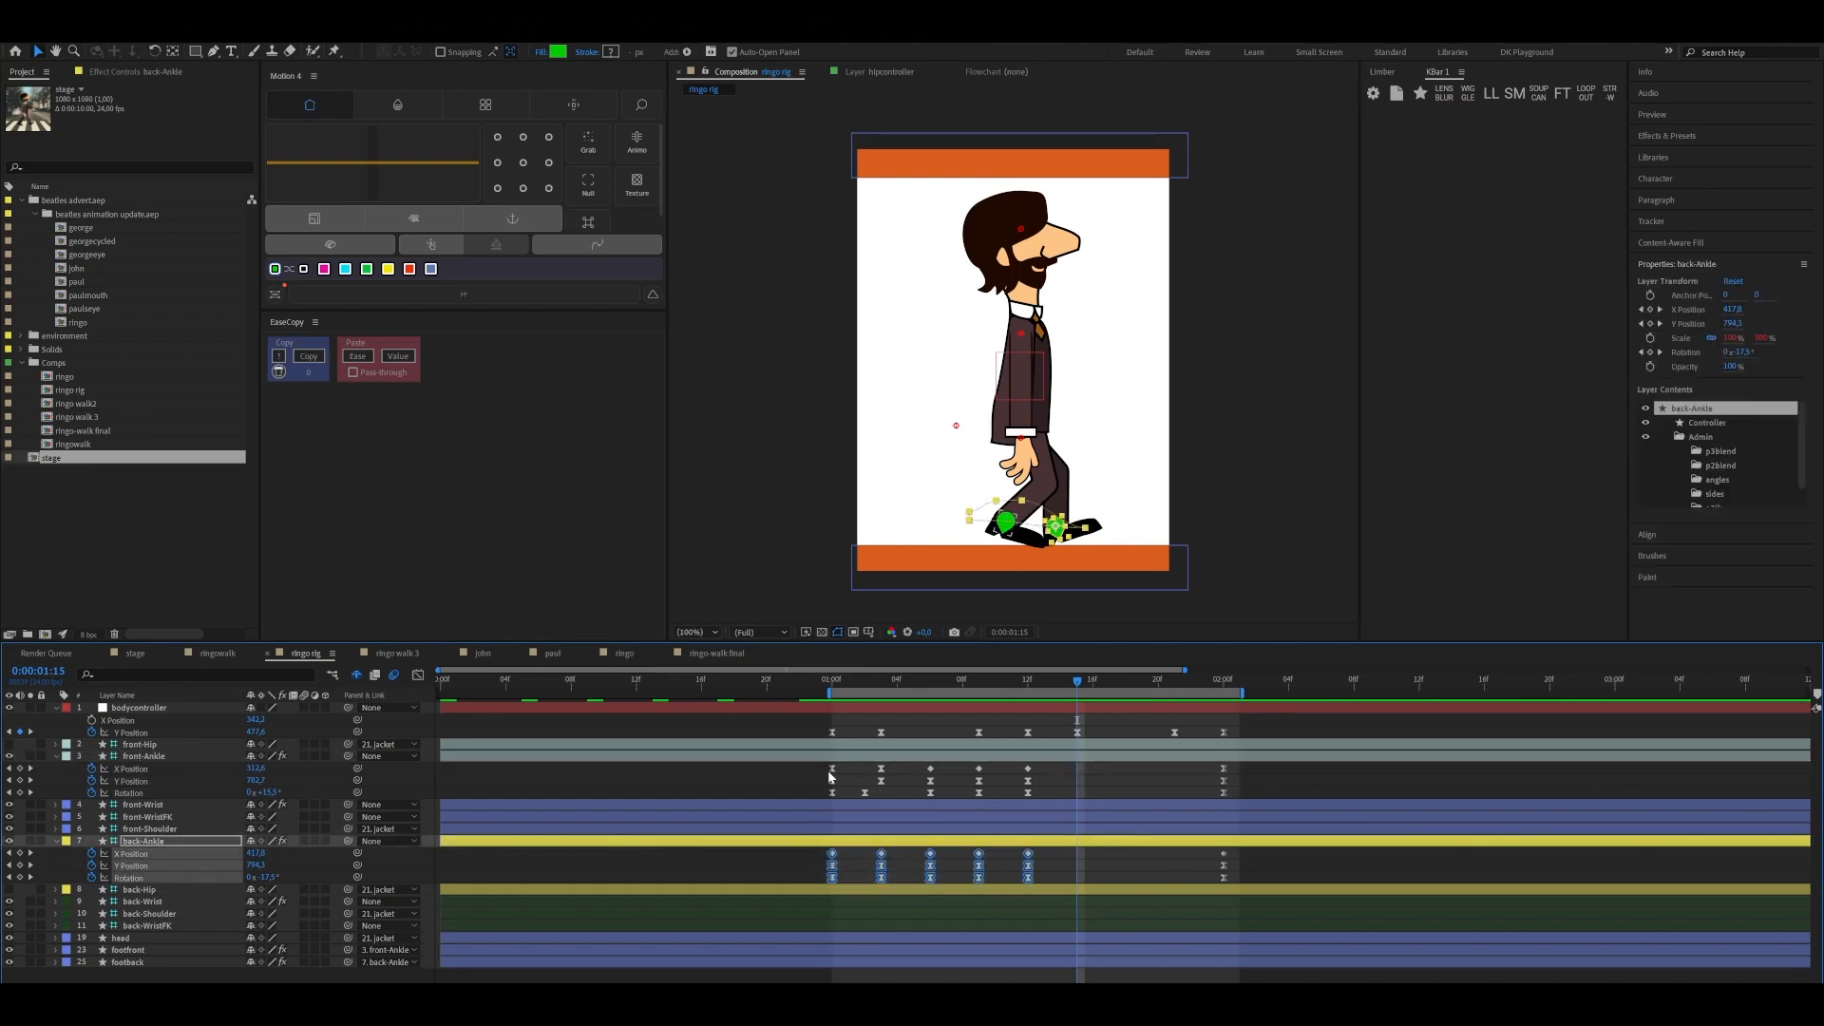
pyautogui.moveTo(825, 763); pyautogui.dragTo(1035, 798)
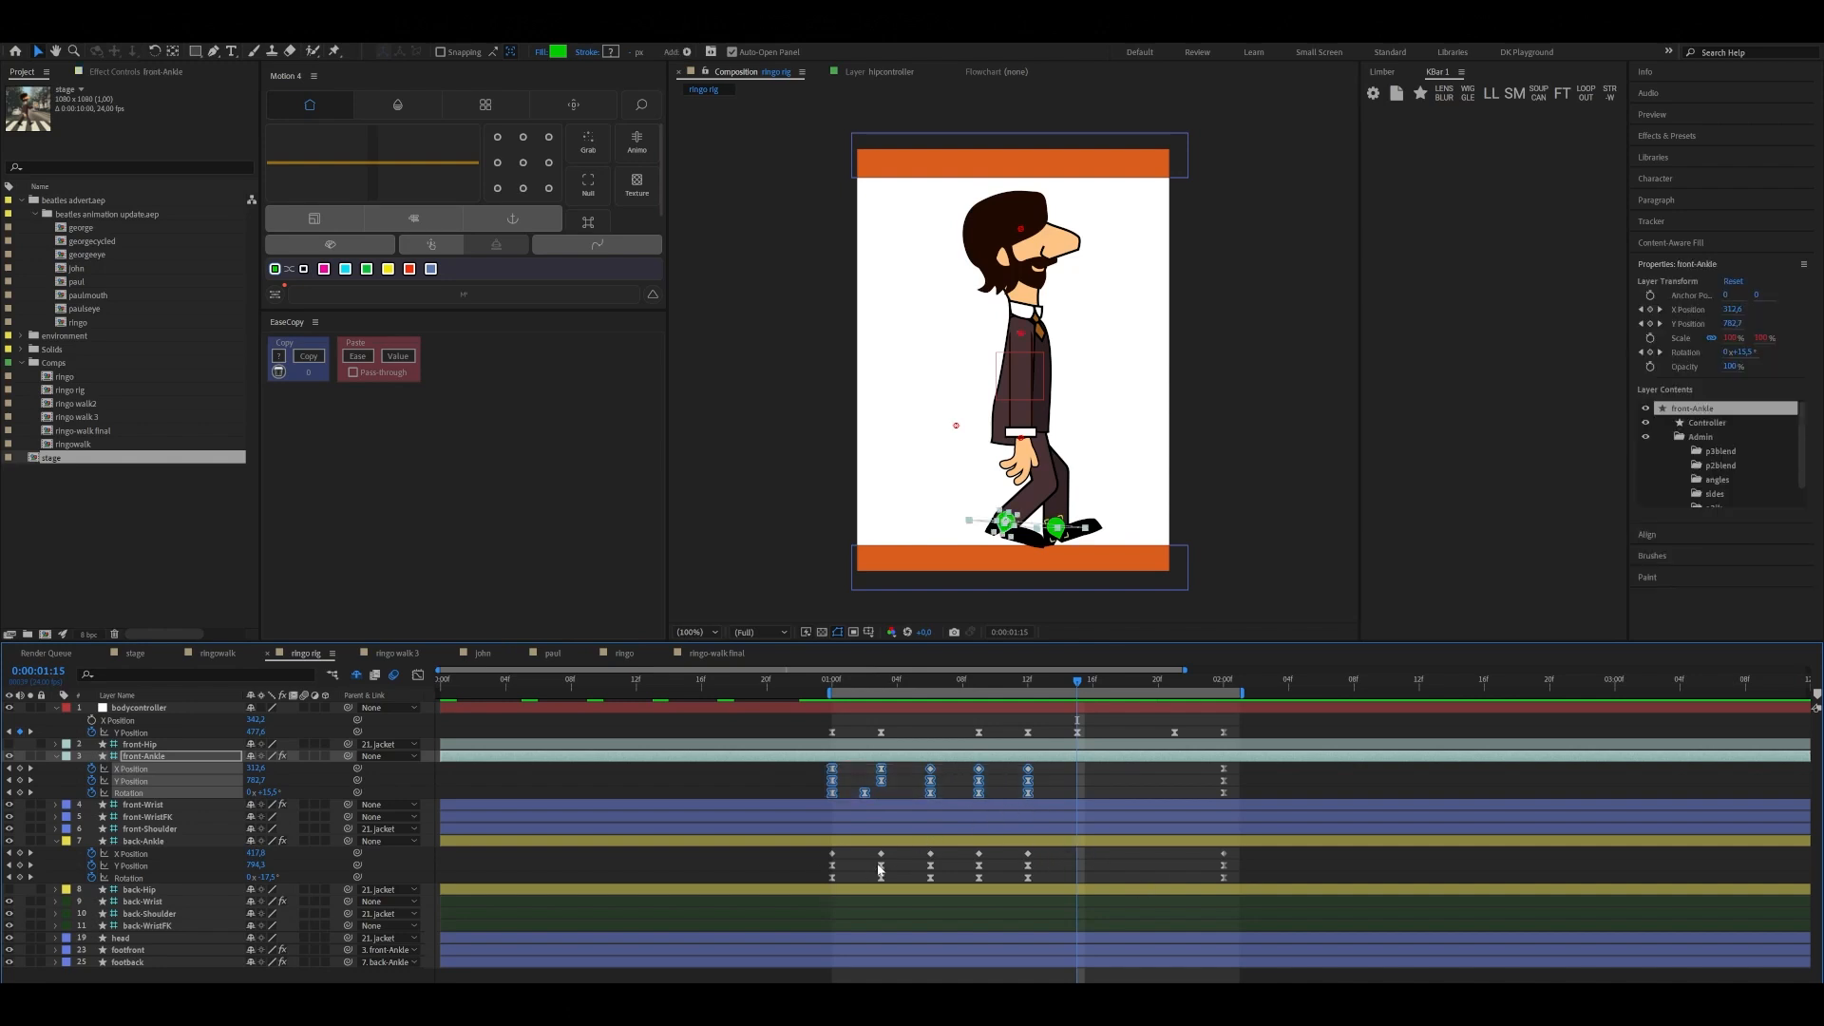
pyautogui.moveTo(867, 852); pyautogui.dragTo(990, 890)
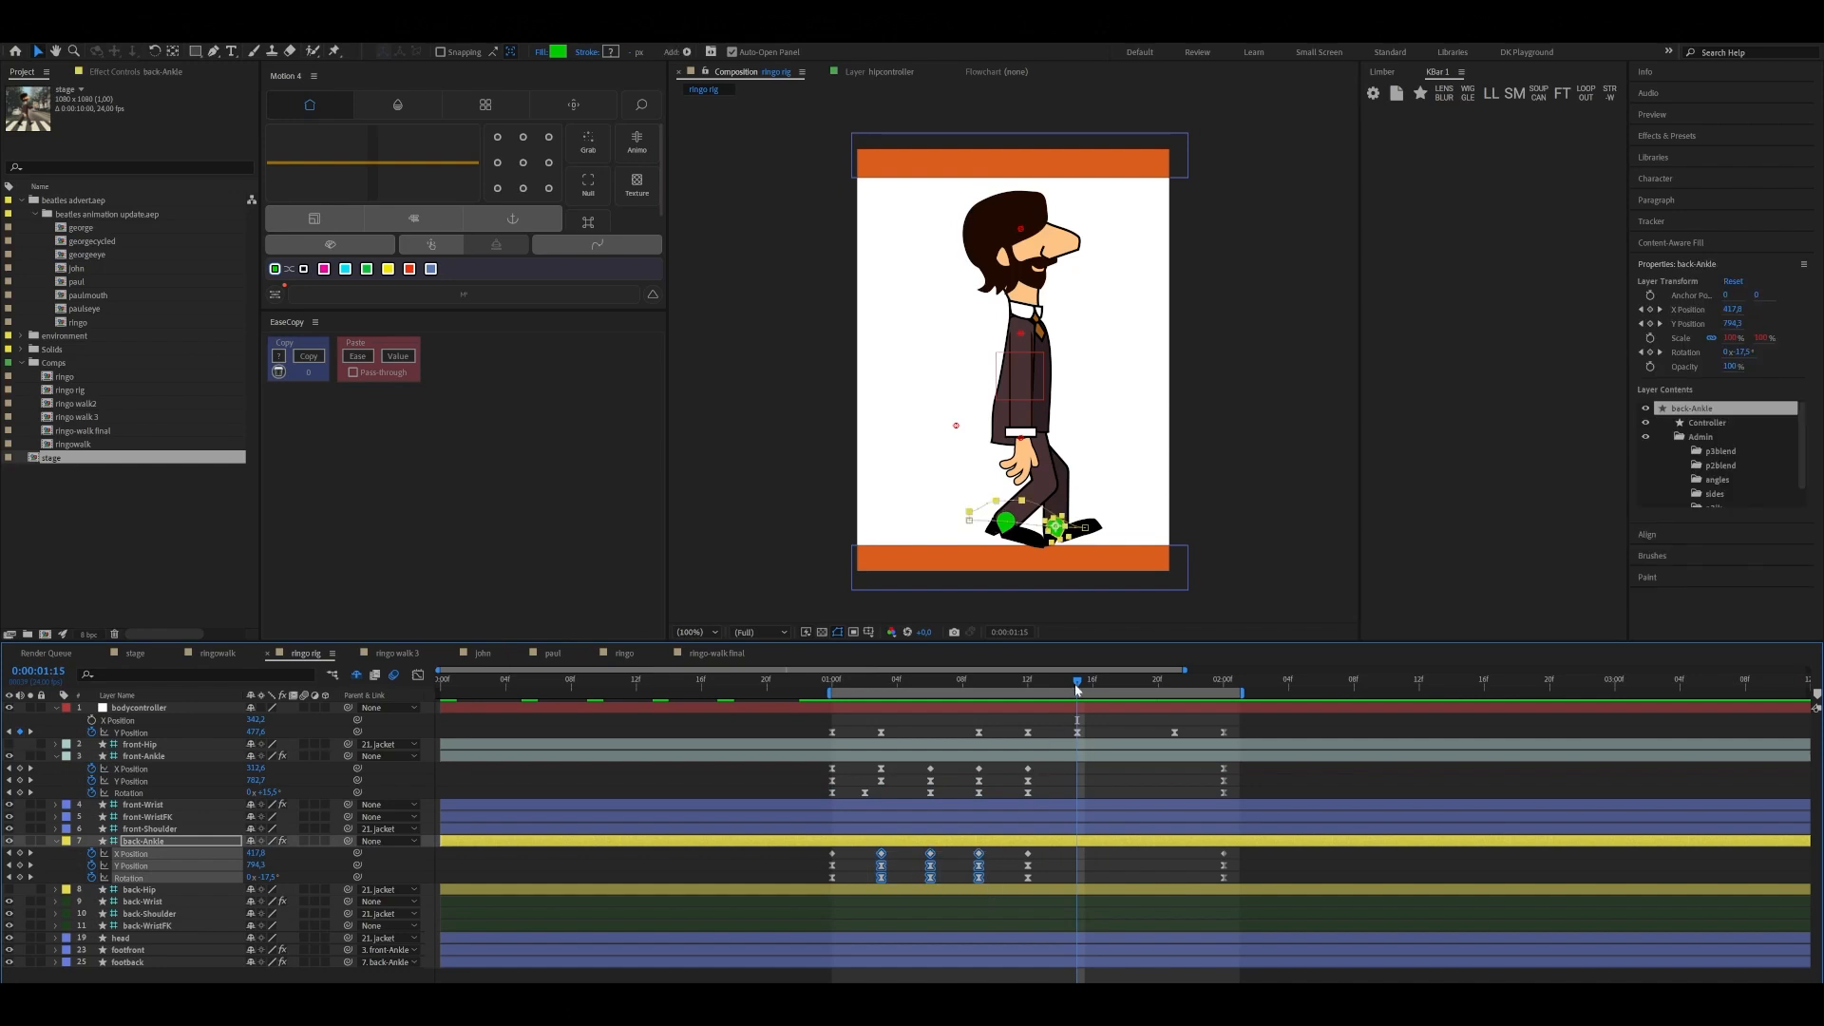
pyautogui.moveTo(1078, 683)
pyautogui.mouseDown()
pyautogui.moveTo(1052, 688)
pyautogui.moveTo(1077, 691)
pyautogui.mouseUp()
pyautogui.click(1074, 761)
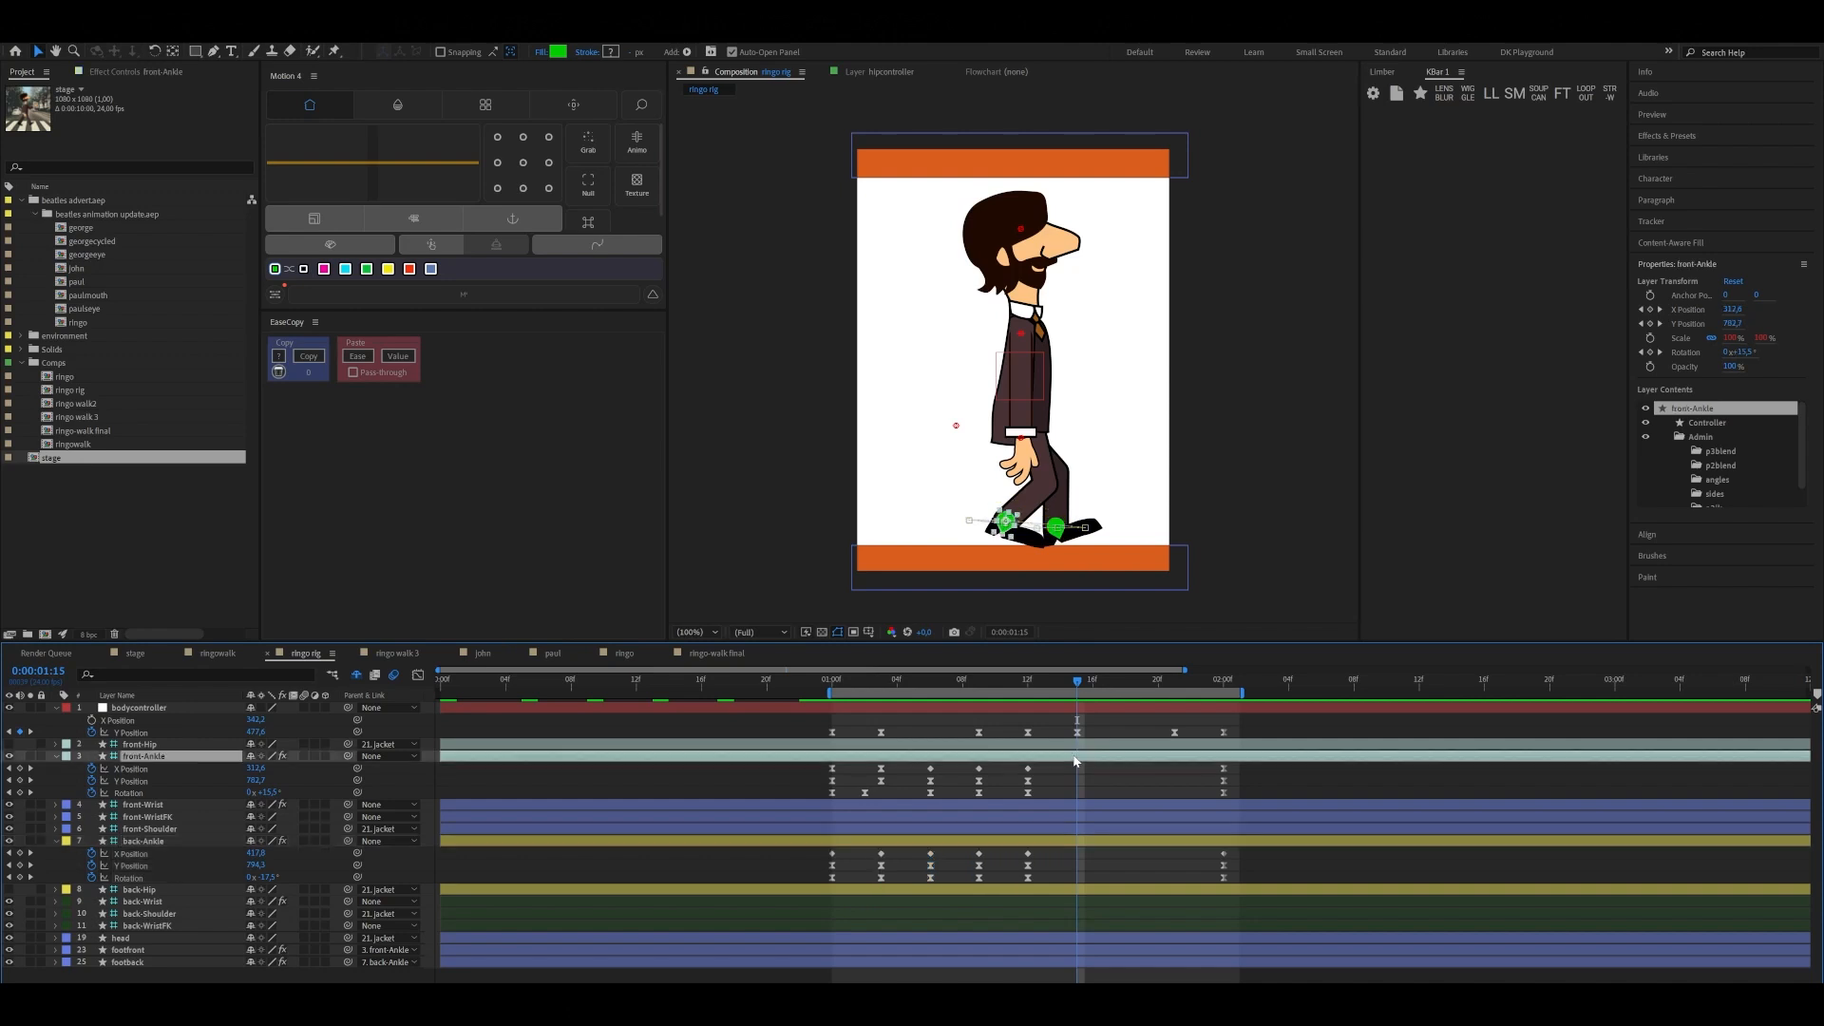
pyautogui.hotkey('ctrl', 'v')
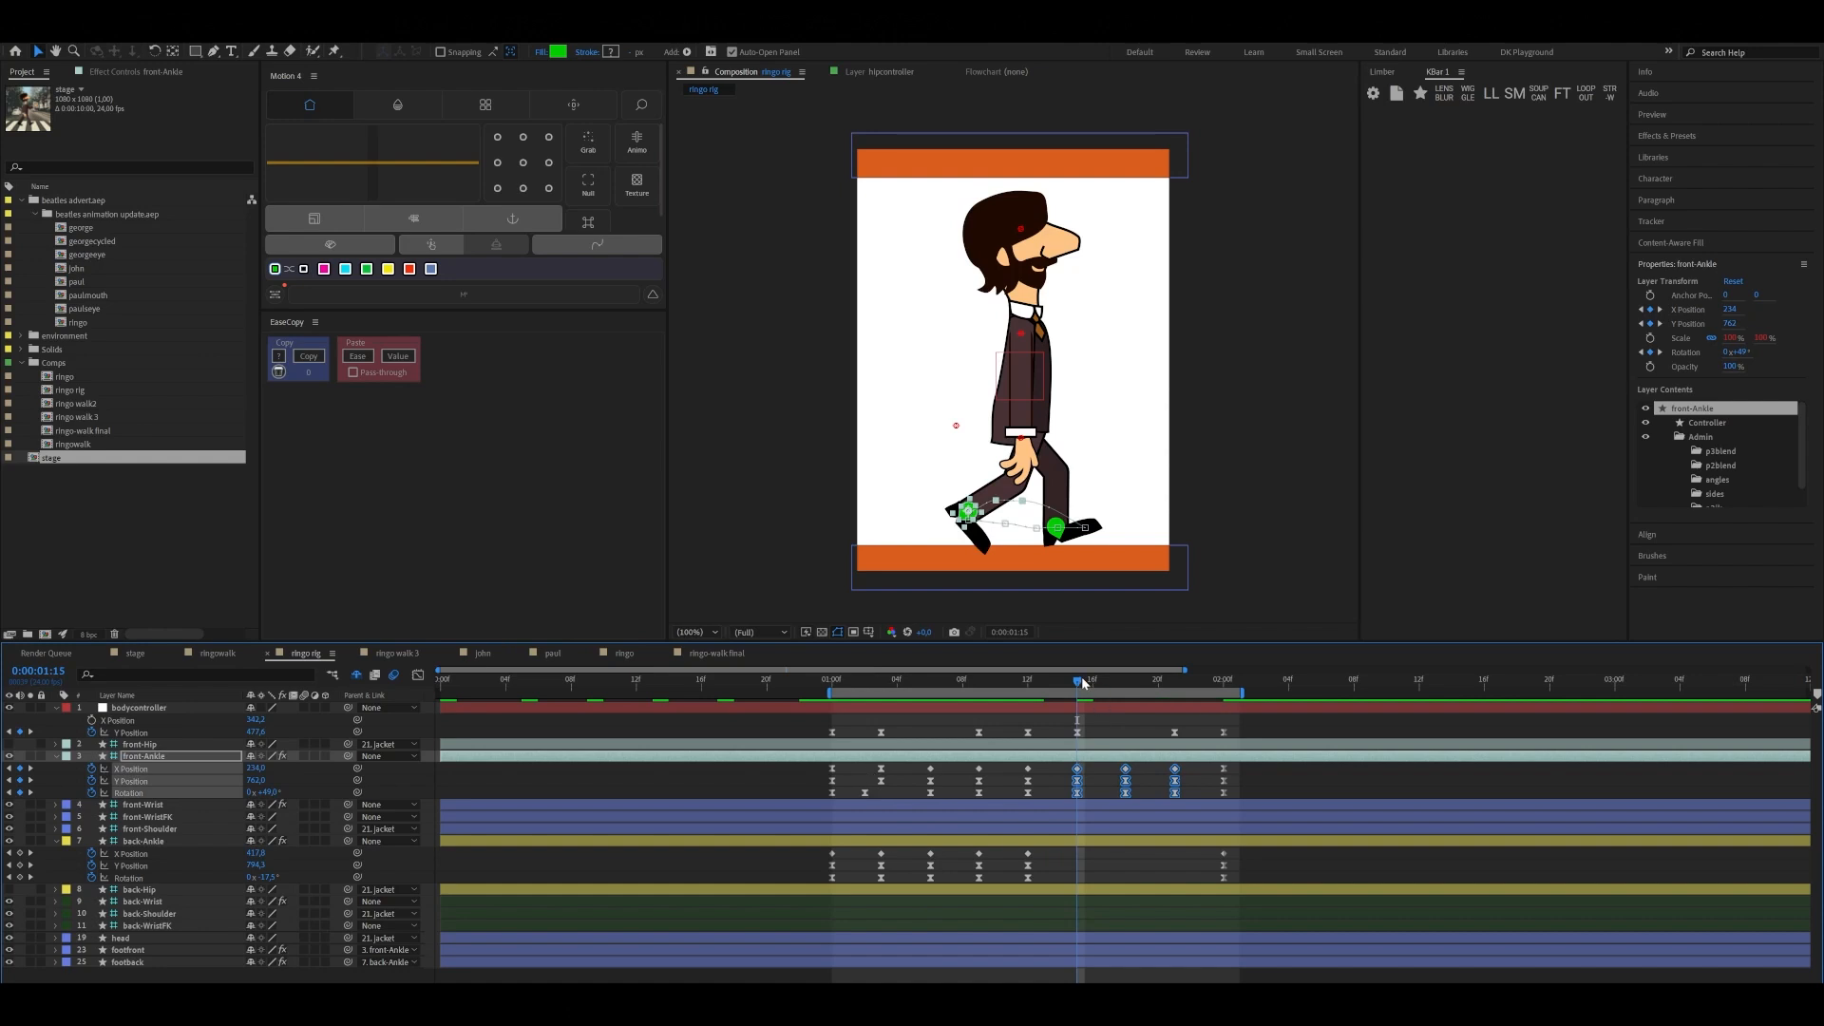
# Copy front-Ankle's position and rotation keyframes from 0:00:01:00 through 0:00:01:09 onto back-Ankle, starting at 0:00:01:12
pyautogui.moveTo(1083, 686)
pyautogui.mouseDown()
pyautogui.moveTo(1030, 698)
pyautogui.moveTo(1078, 698)
pyautogui.mouseUp()
pyautogui.moveTo(1052, 700); pyautogui.dragTo(1034, 707)
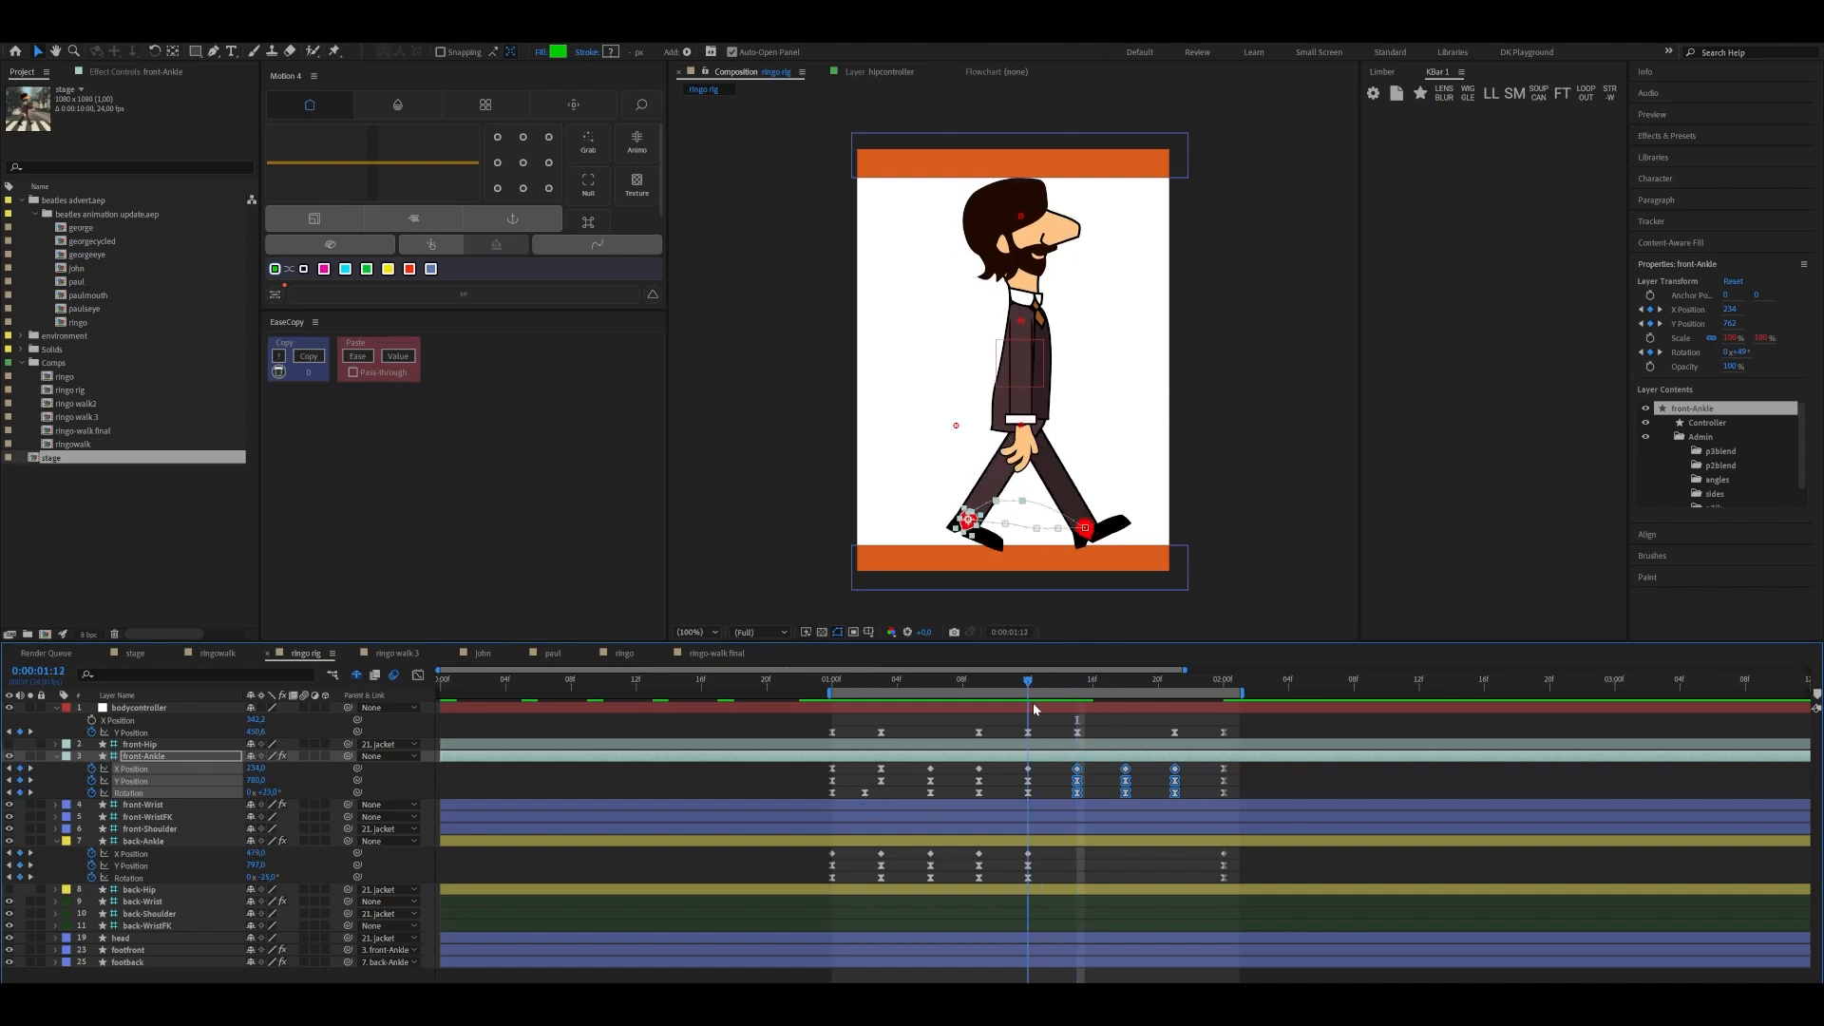
pyautogui.moveTo(825, 766); pyautogui.dragTo(985, 796)
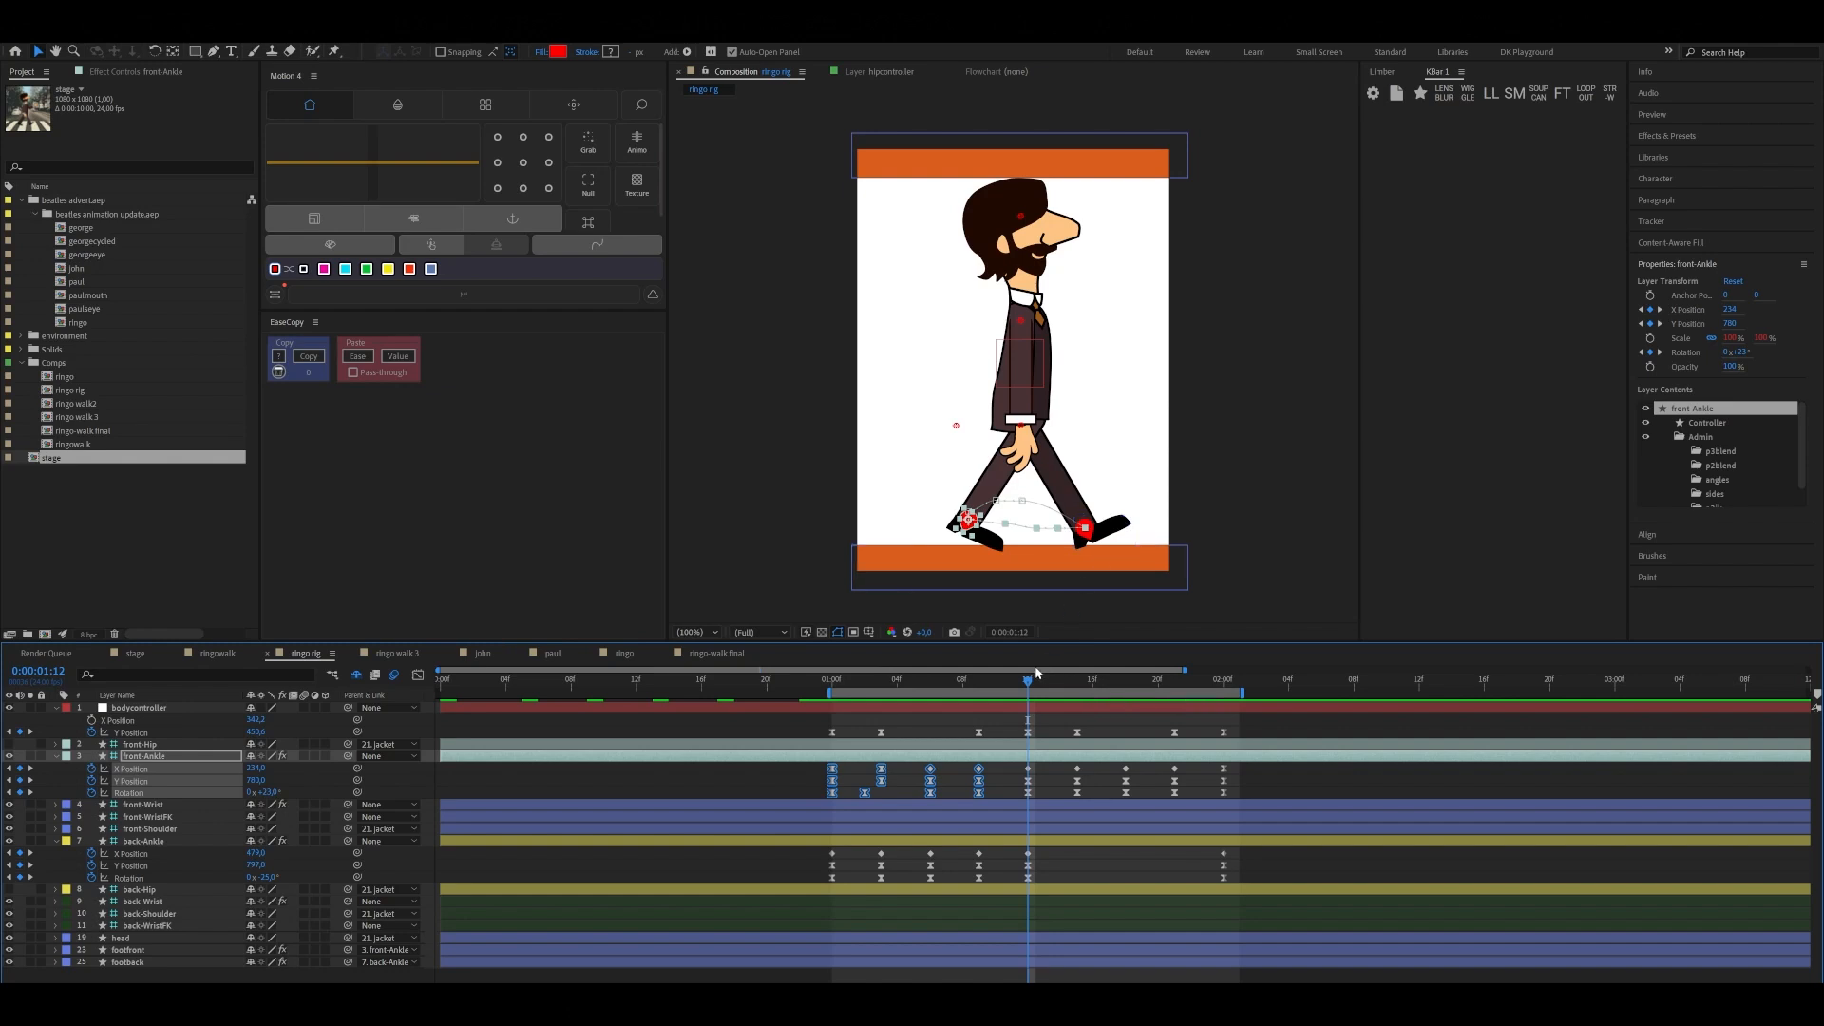
pyautogui.keyDown('shift'); pyautogui.click(881, 768); pyautogui.keyUp('shift')
pyautogui.click(1028, 853)
pyautogui.click(1028, 843)
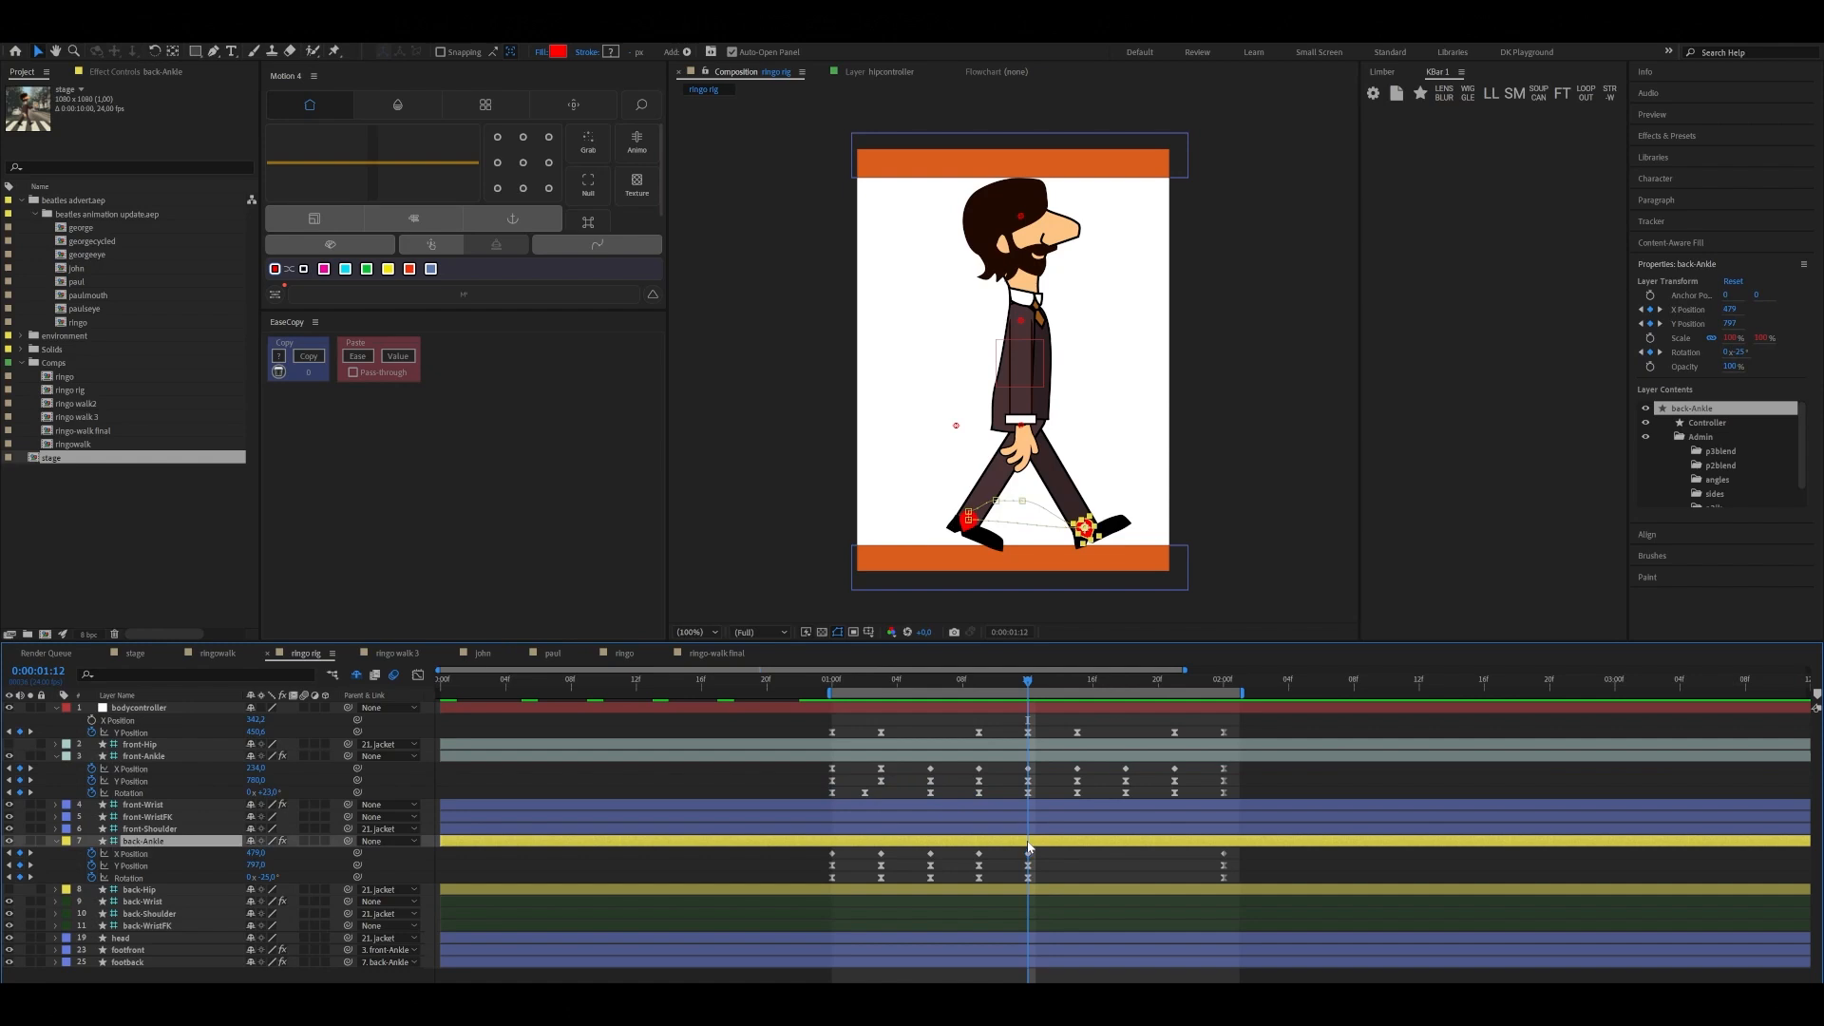
pyautogui.hotkey('ctrl', 'v')
# Preview the full two-step walk cycle from 0:00:01:00, checking the second step's start, and return to 0:00:01:00
pyautogui.moveTo(1055, 681); pyautogui.dragTo(830, 741)
pyautogui.press('space')
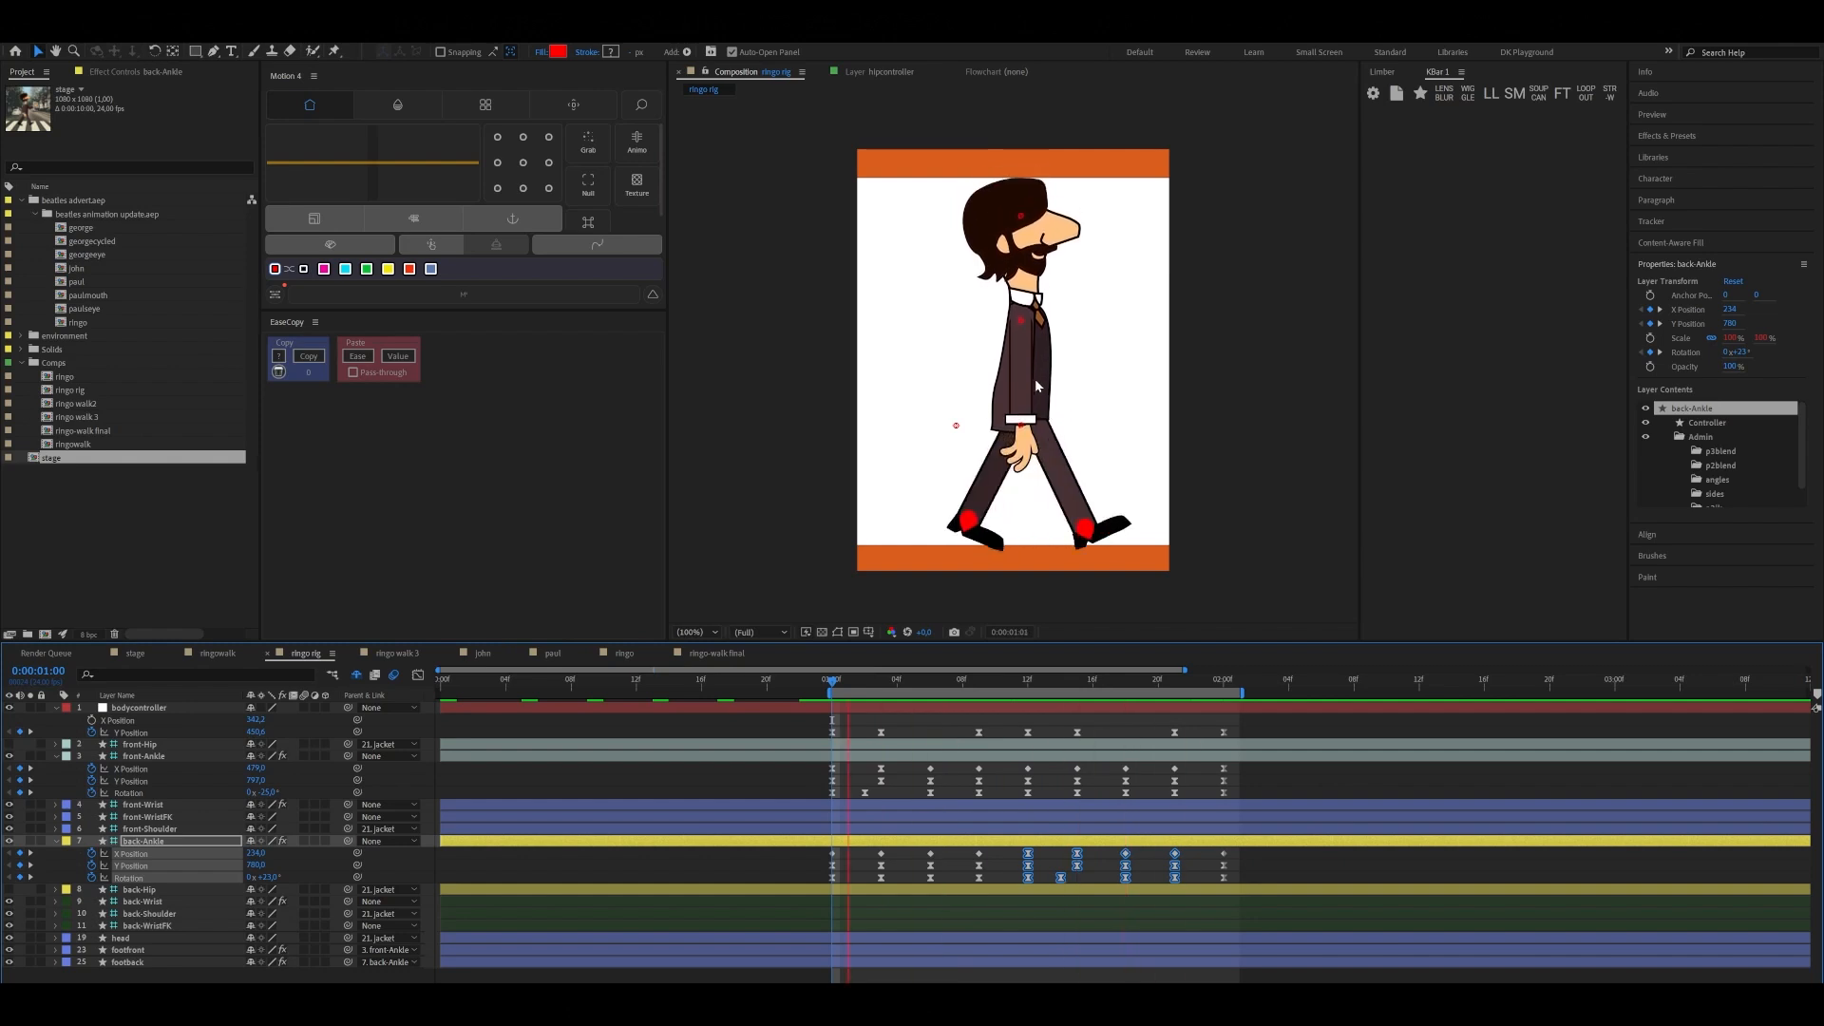
pyautogui.click(1043, 680)
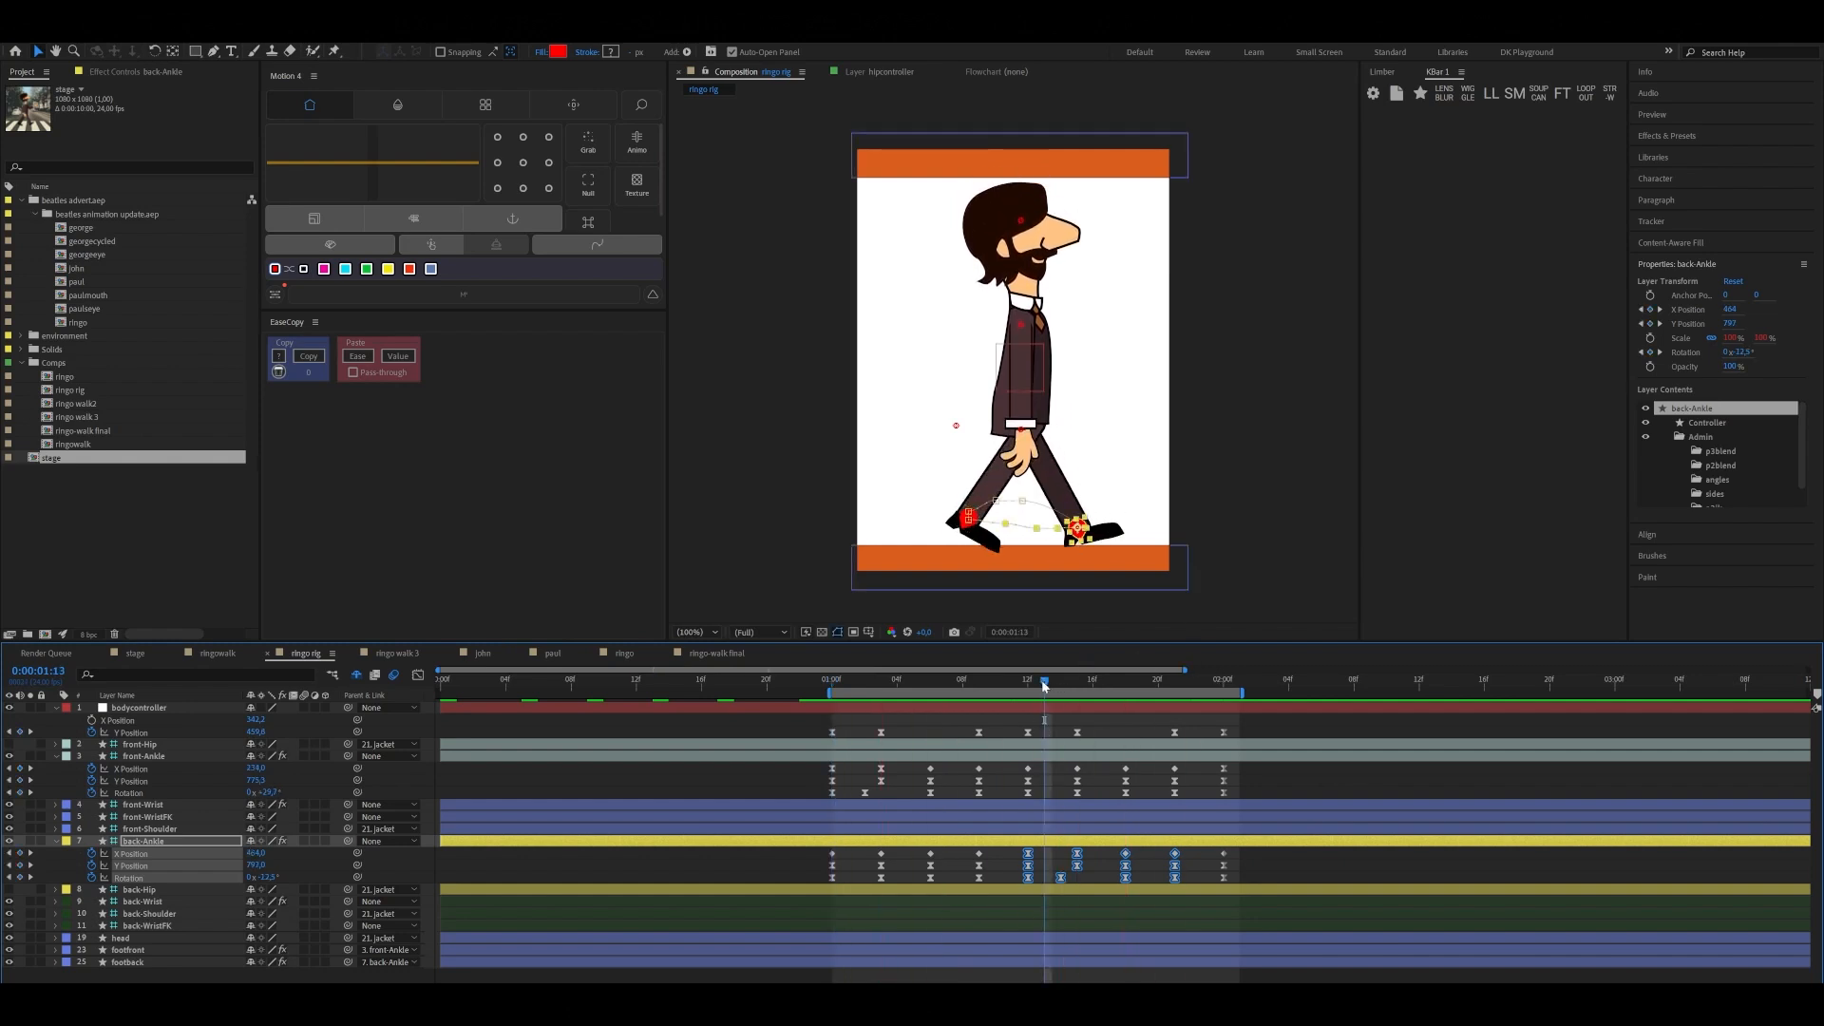
pyautogui.moveTo(1044, 685); pyautogui.dragTo(824, 712)
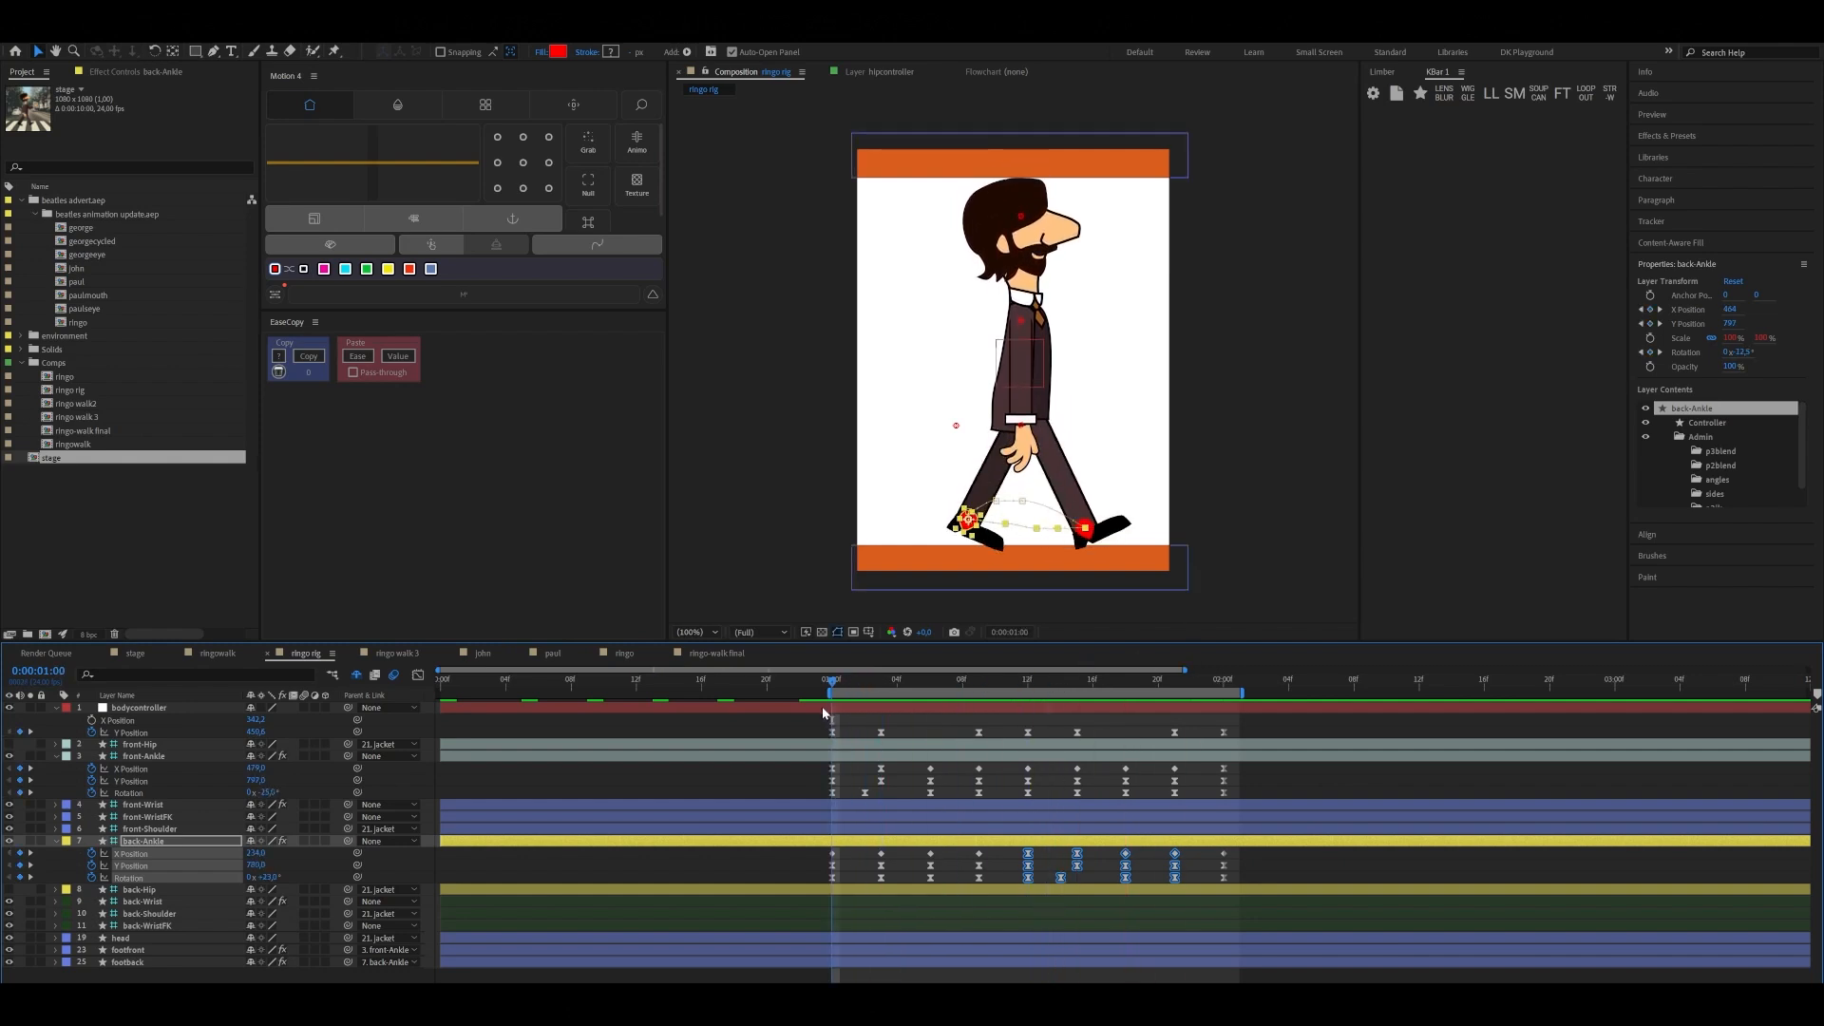
# Reveal the front-Hip controller's Position and separate it into X and Y dimensions
pyautogui.click(138, 744)
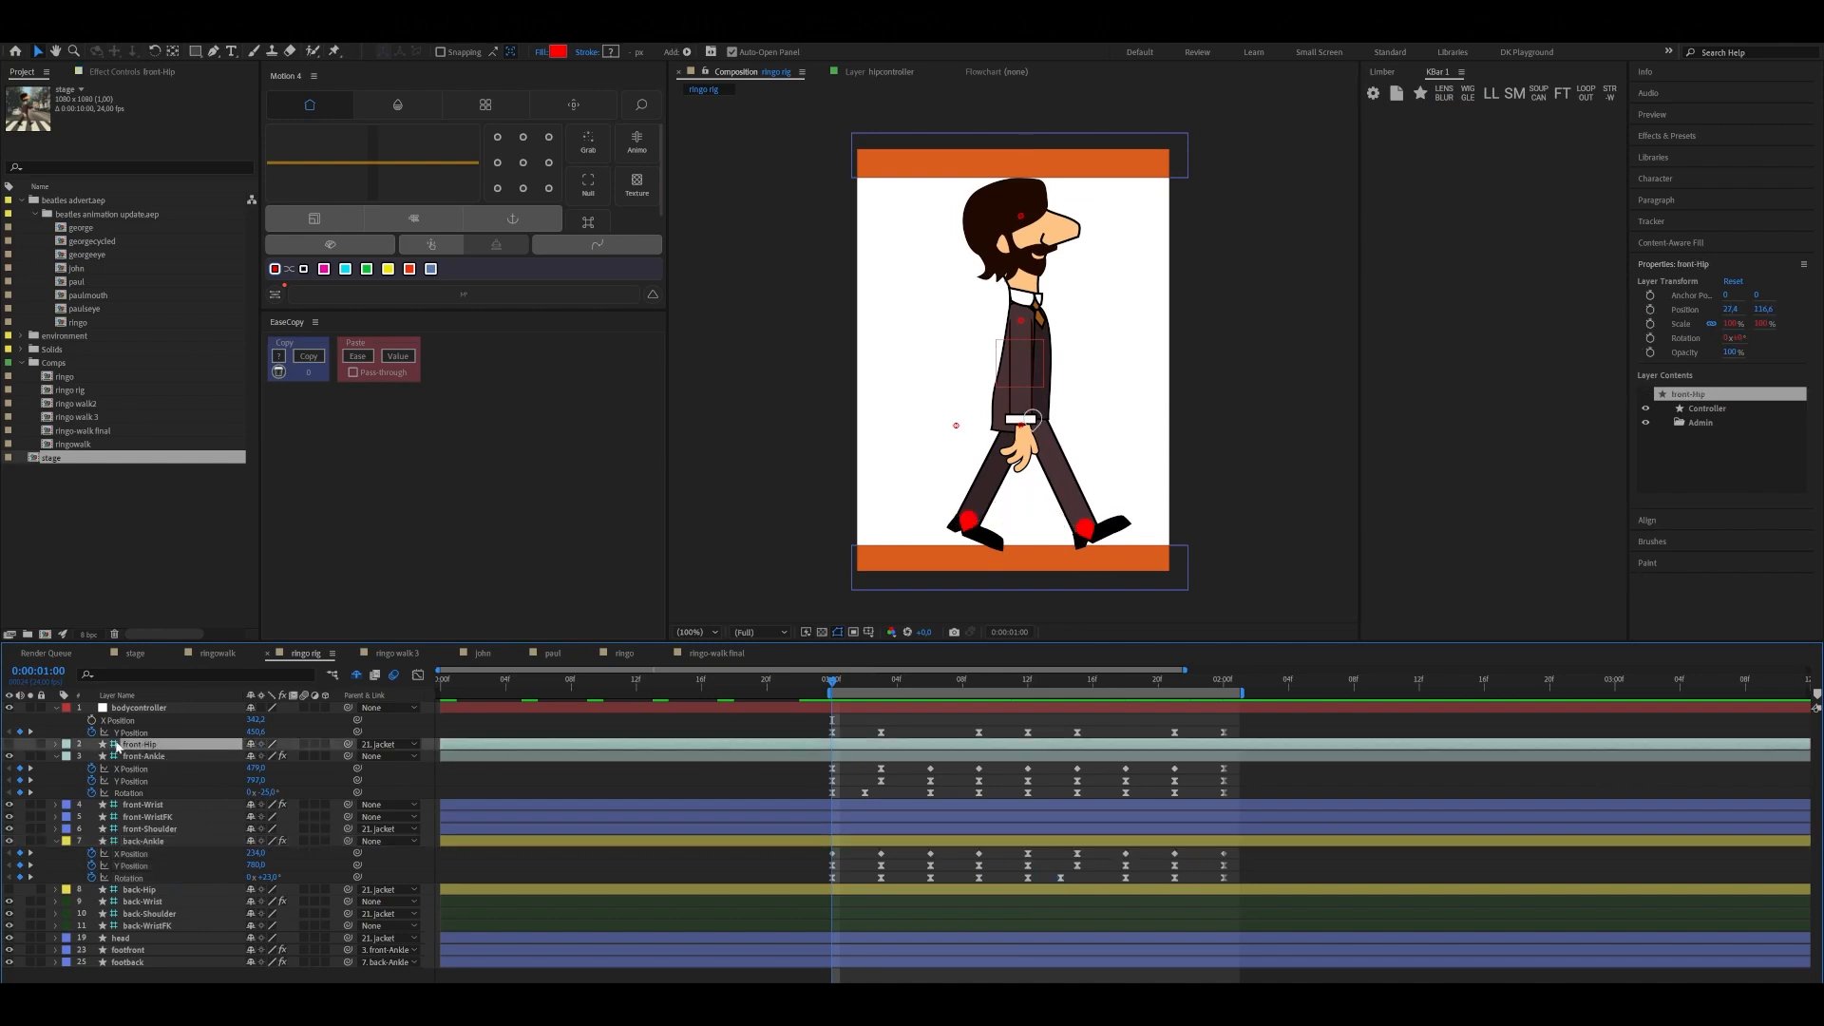
pyautogui.press('p')
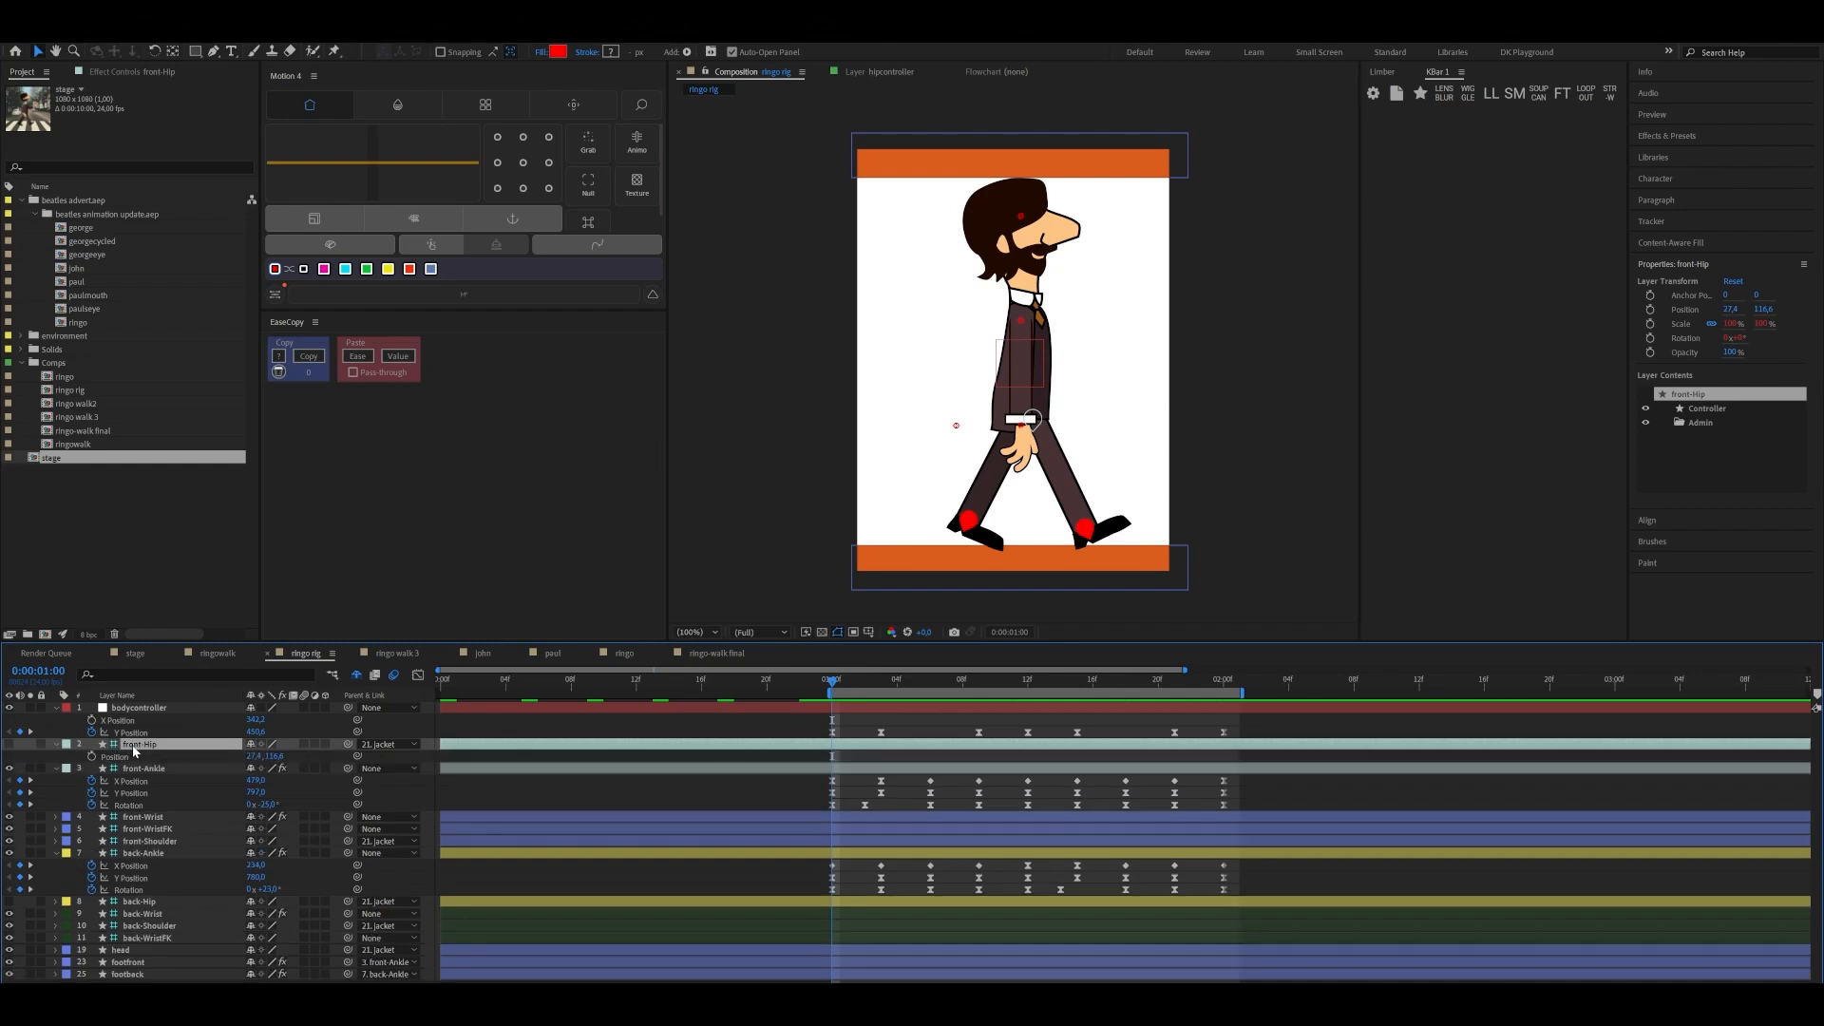
pyautogui.press('Return')
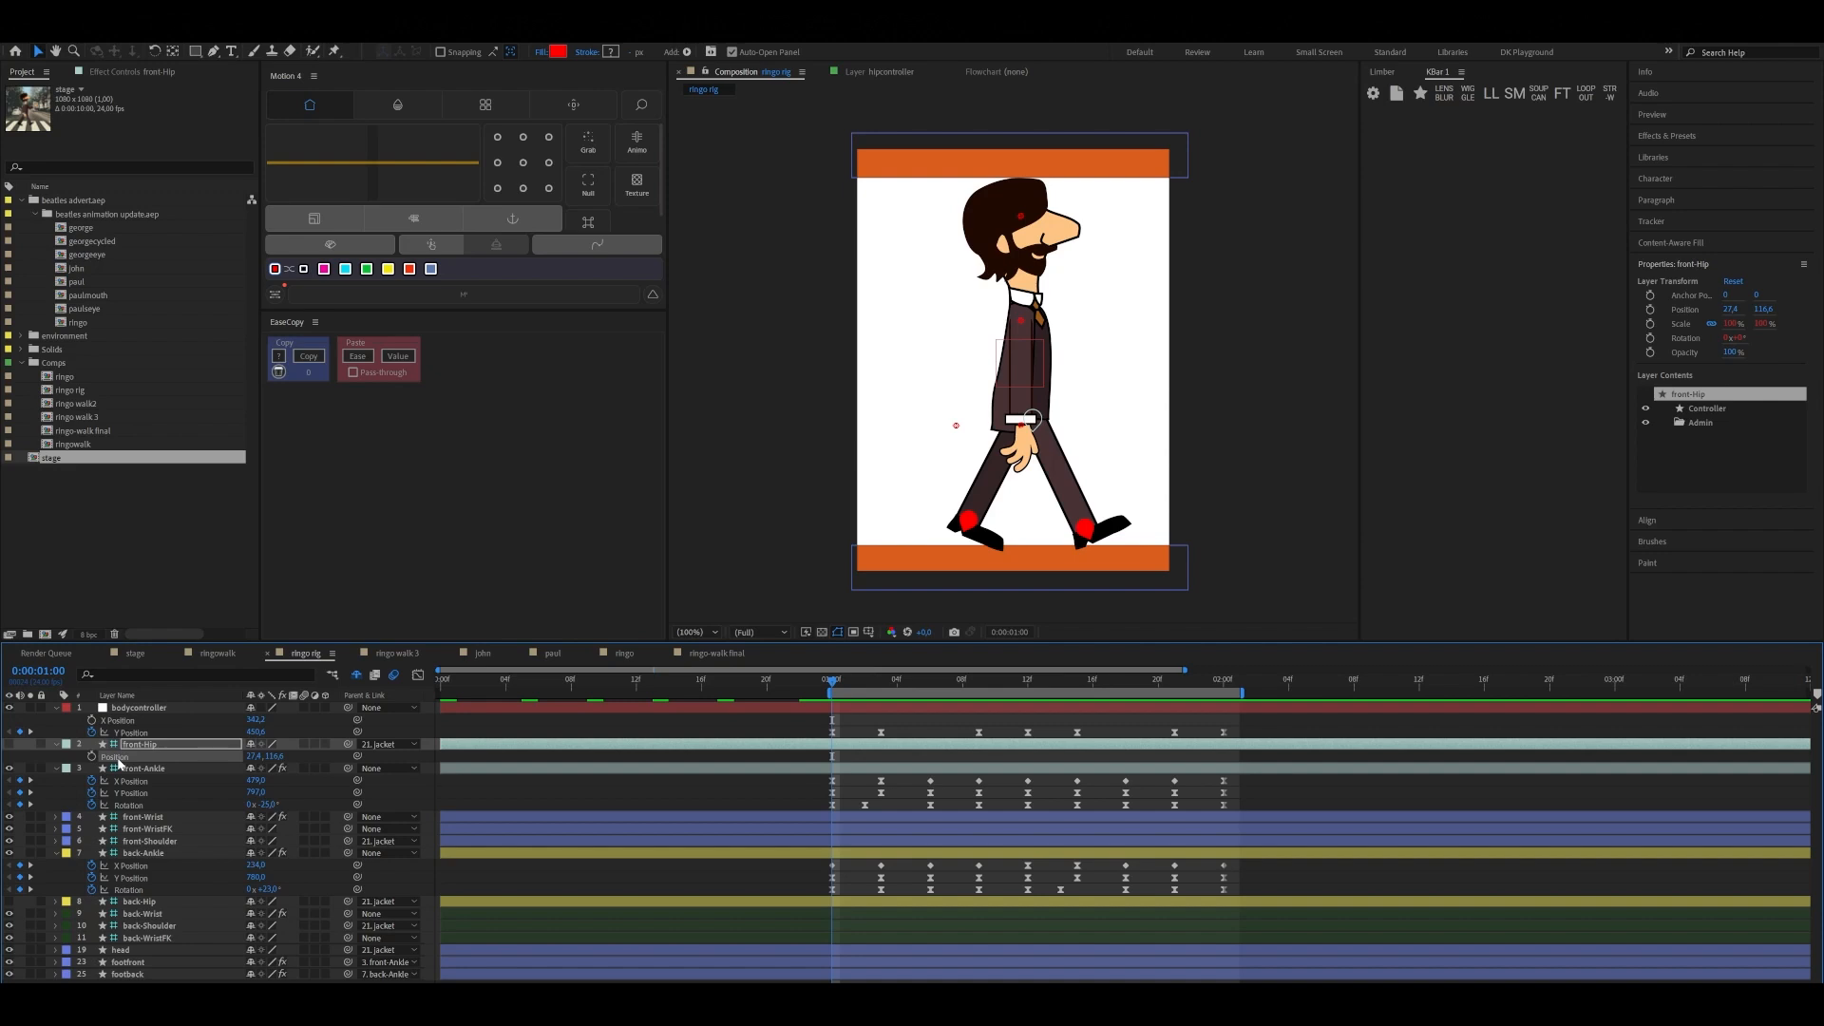
pyautogui.rightClick(120, 762)
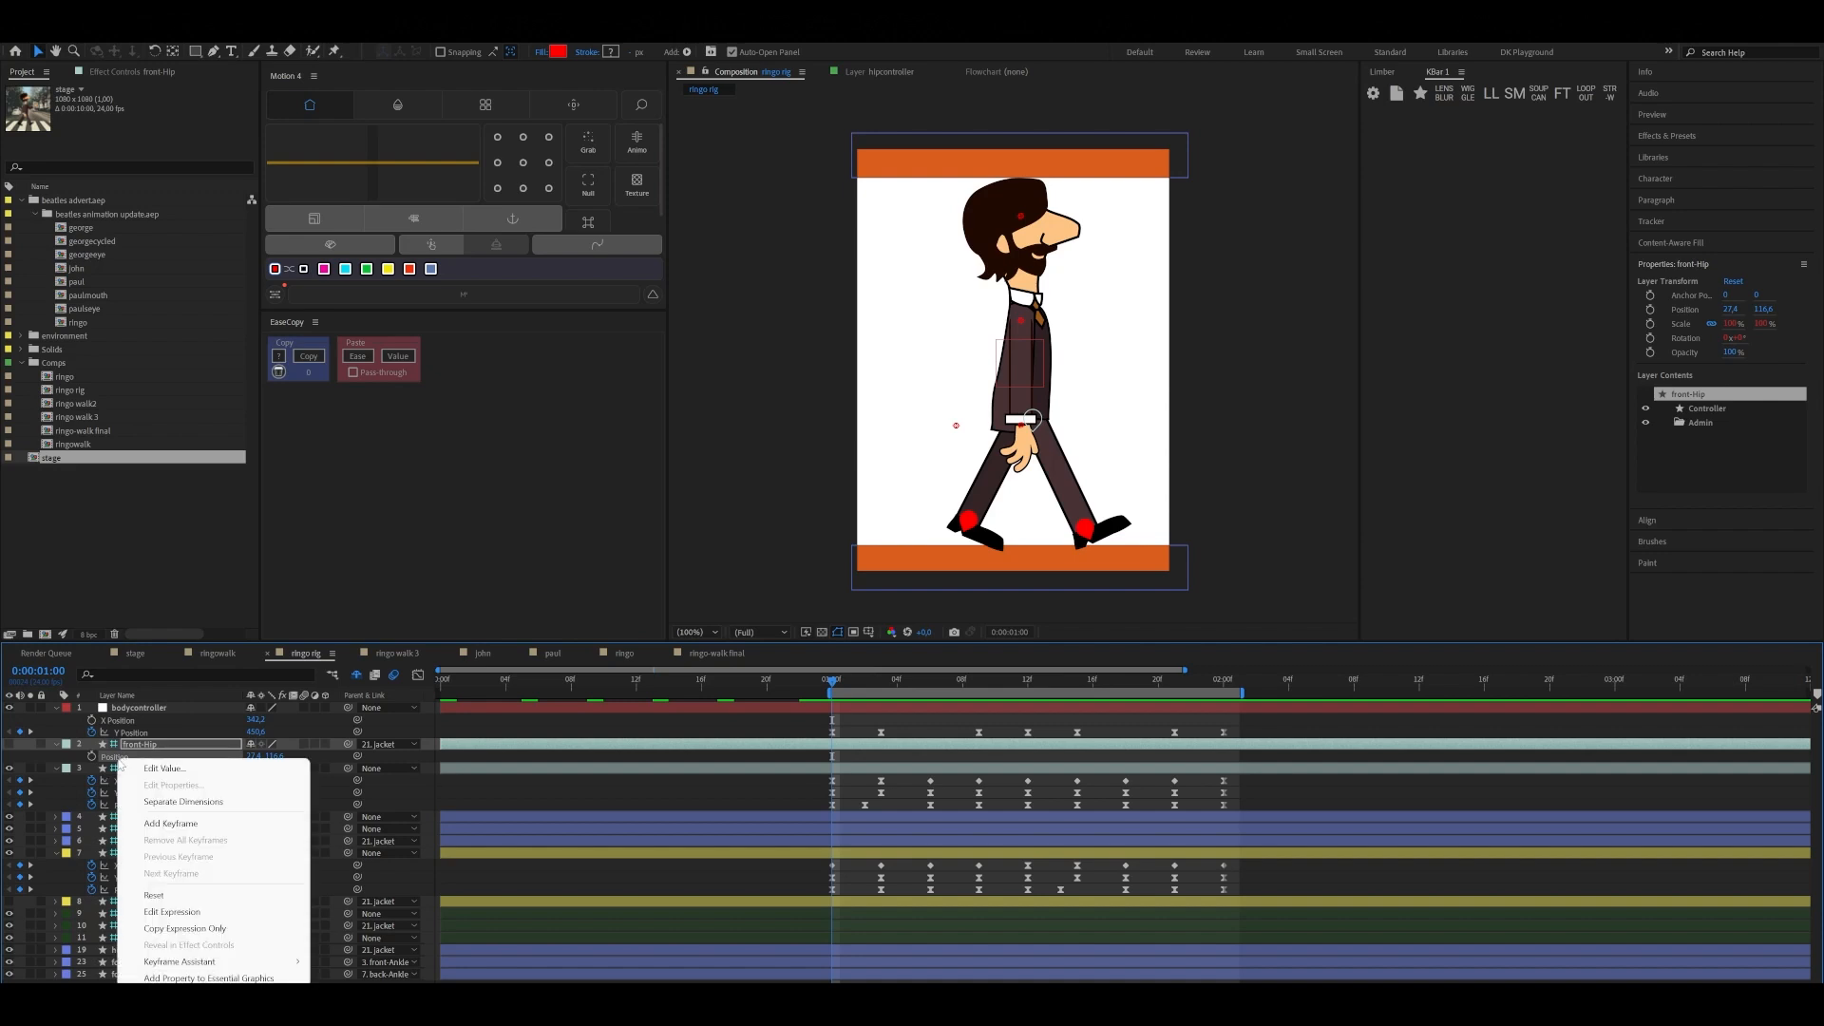
pyautogui.click(200, 803)
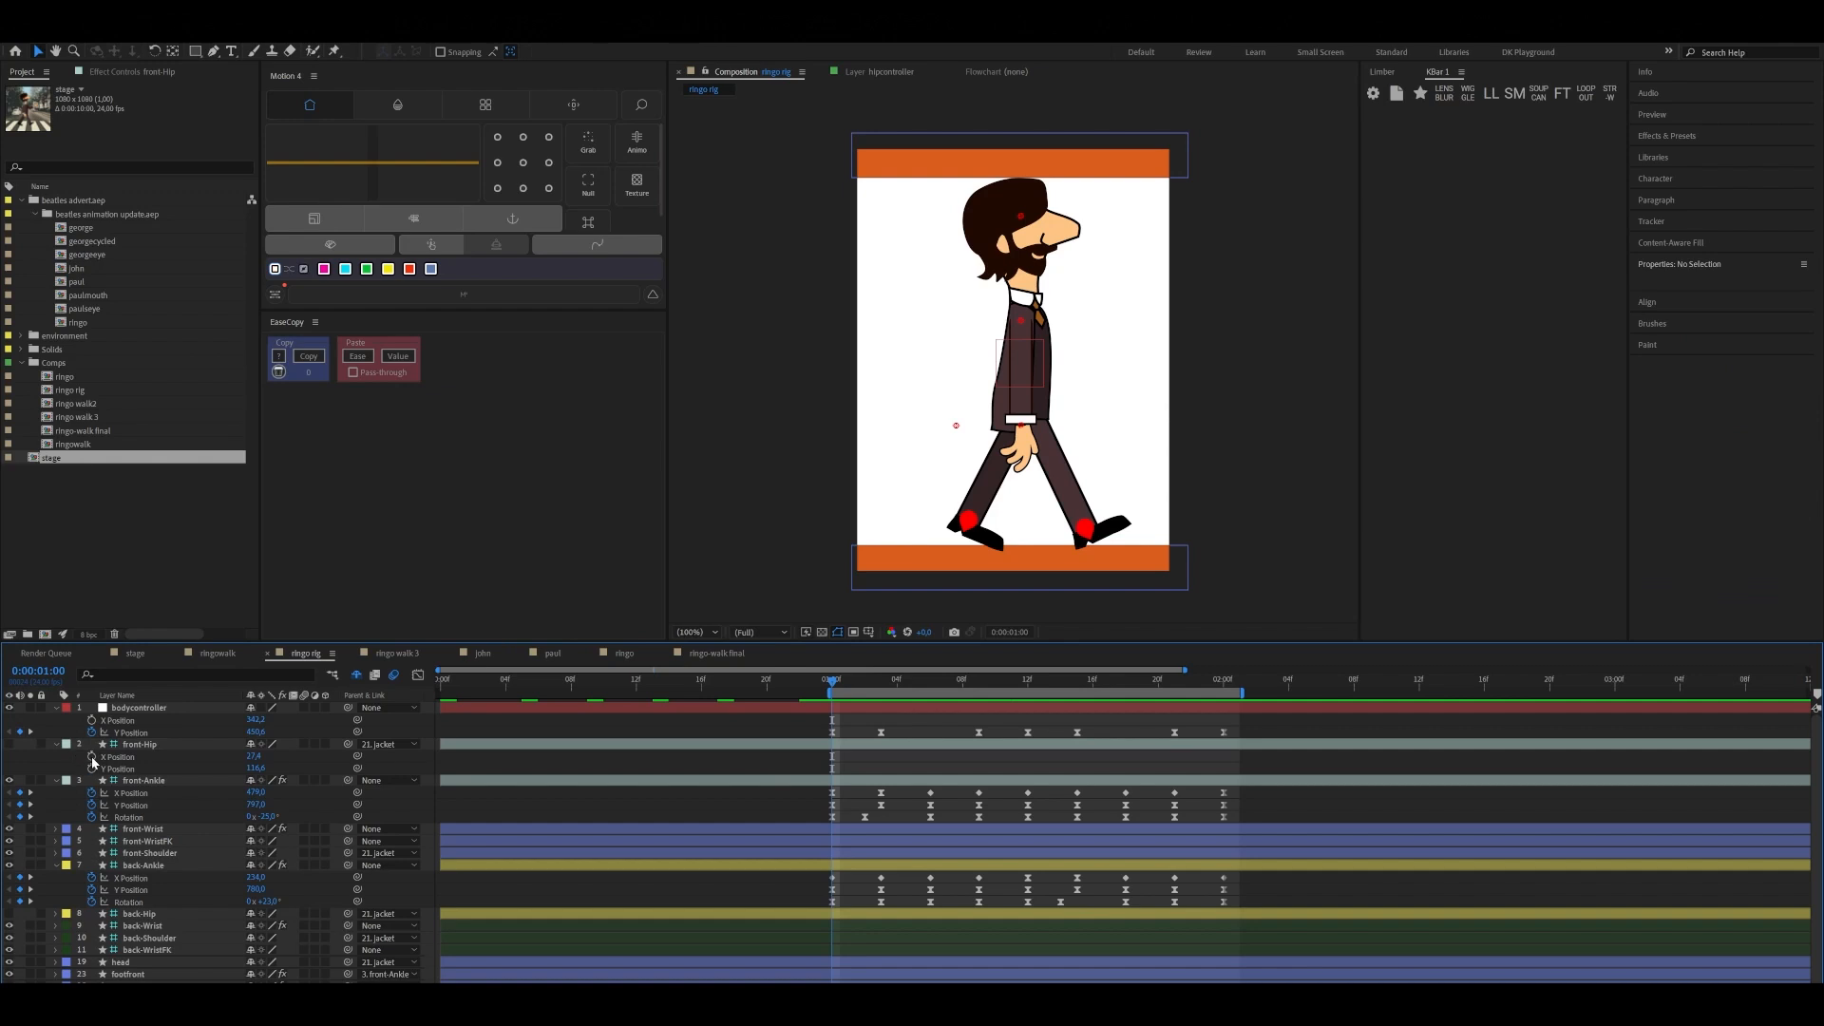
# Keyframe front-Hip's X Position slightly forward at 0:00:01:00 and shifted back at 0:00:01:12
pyautogui.click(91, 756)
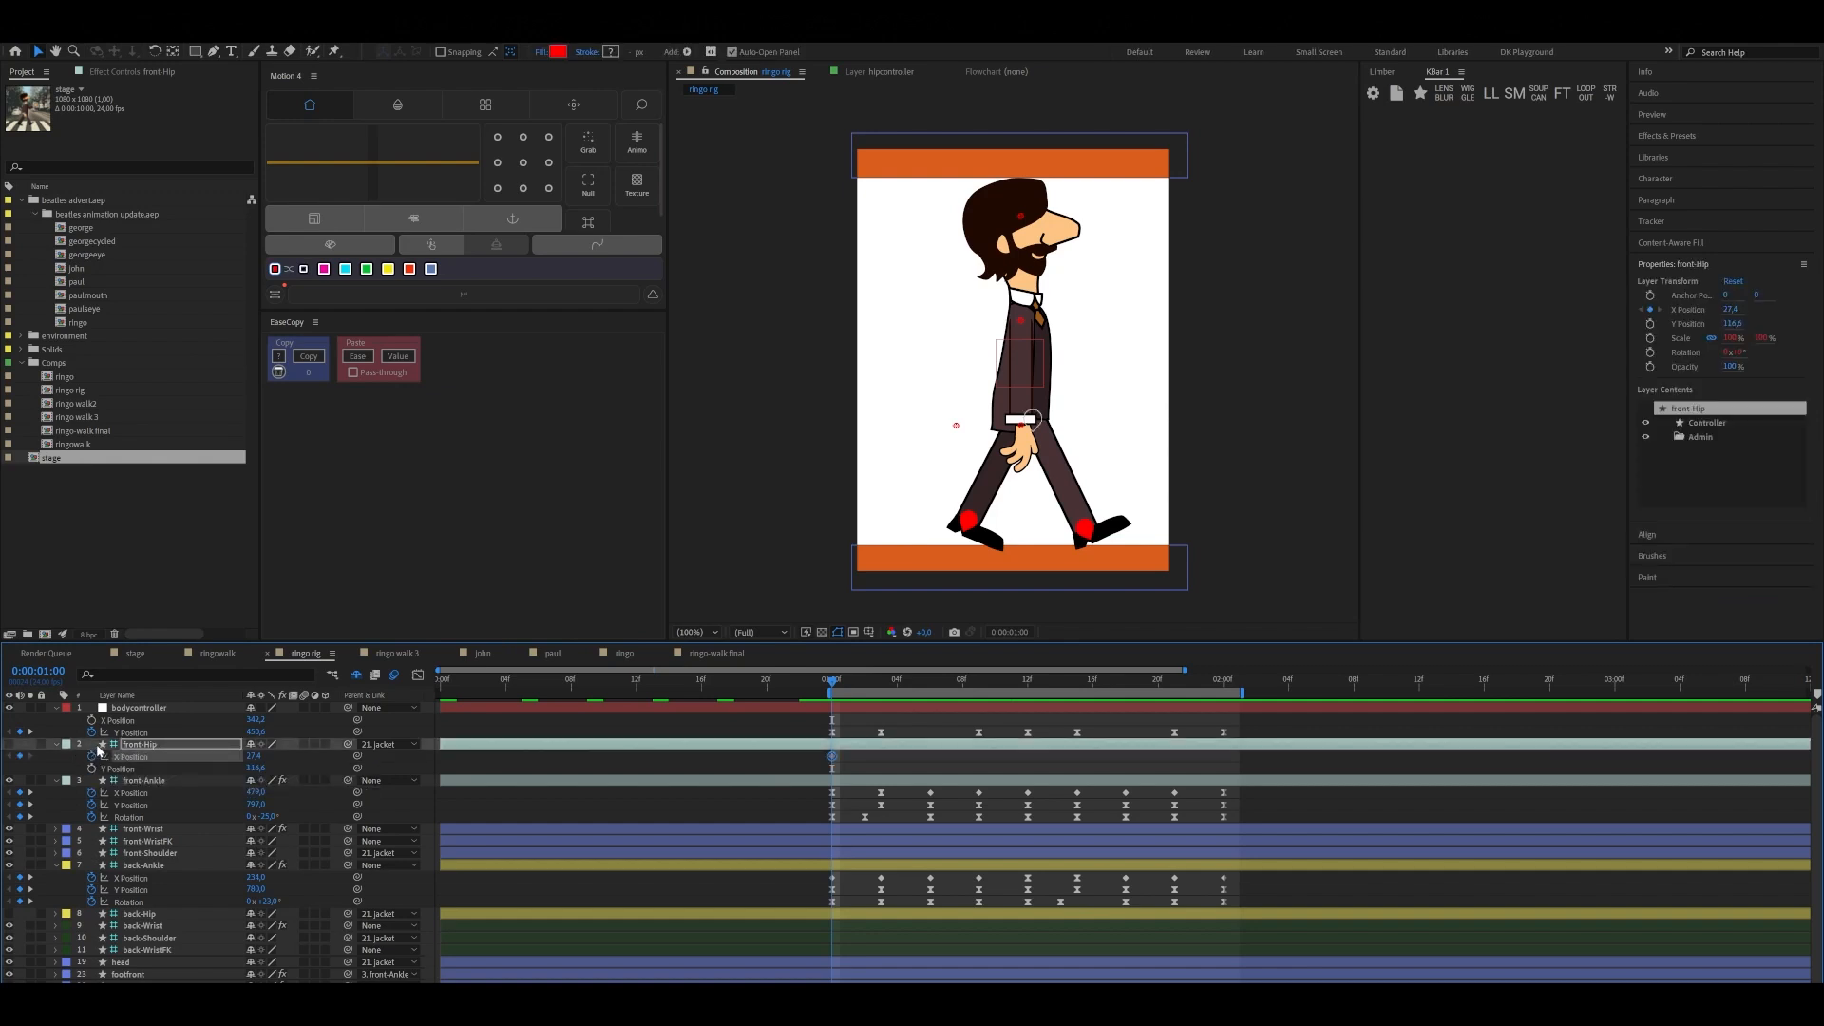
pyautogui.moveTo(256, 757); pyautogui.dragTo(255, 755)
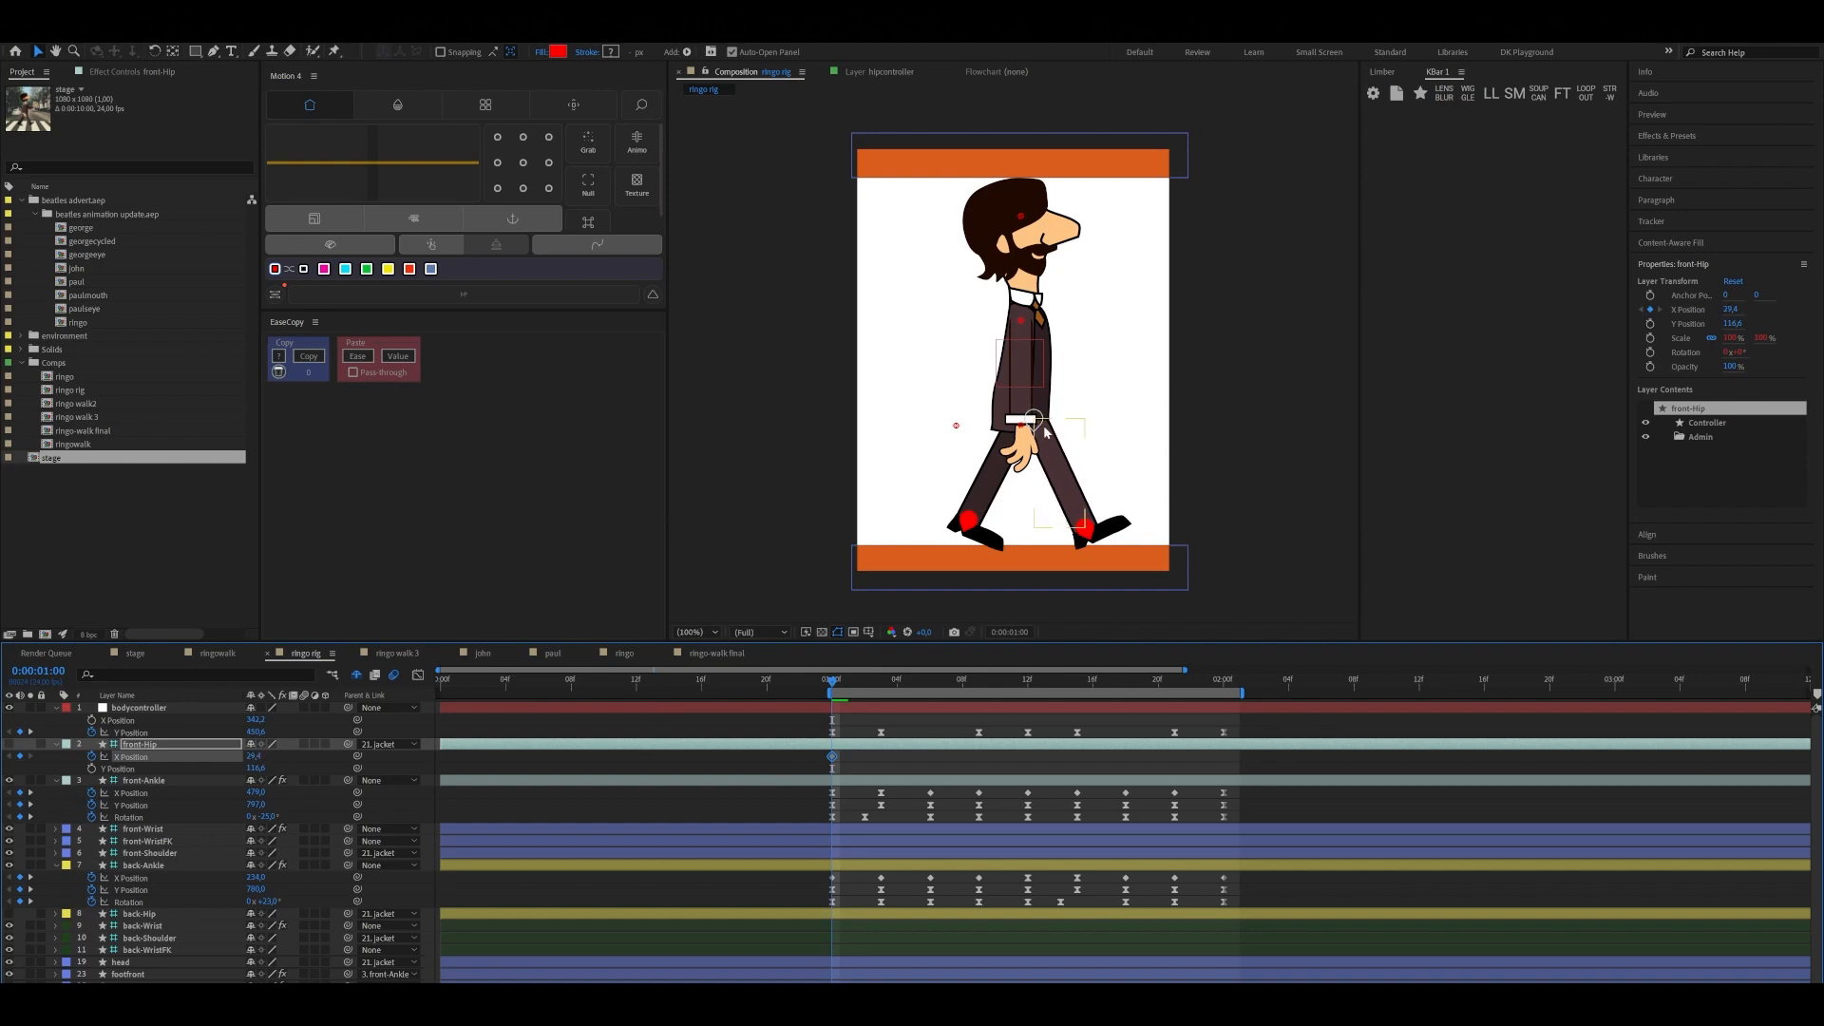
pyautogui.moveTo(826, 686); pyautogui.dragTo(1025, 697)
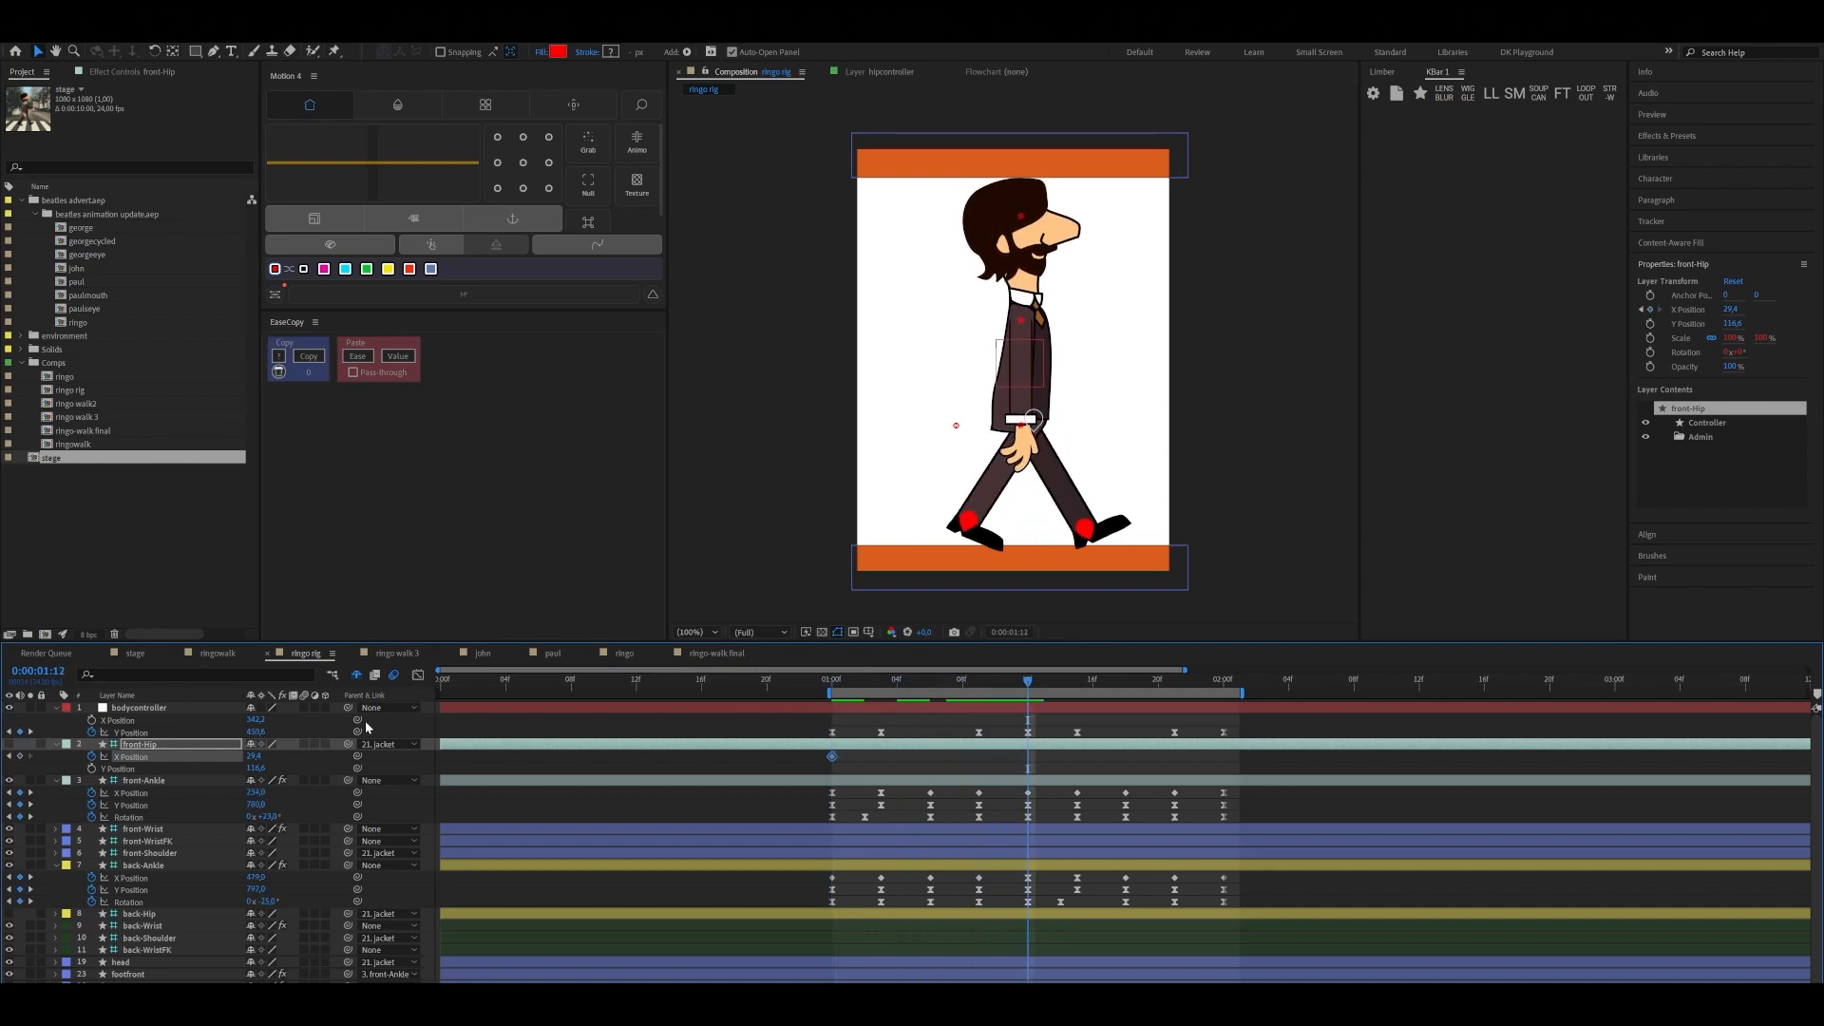
pyautogui.moveTo(257, 756); pyautogui.dragTo(244, 756)
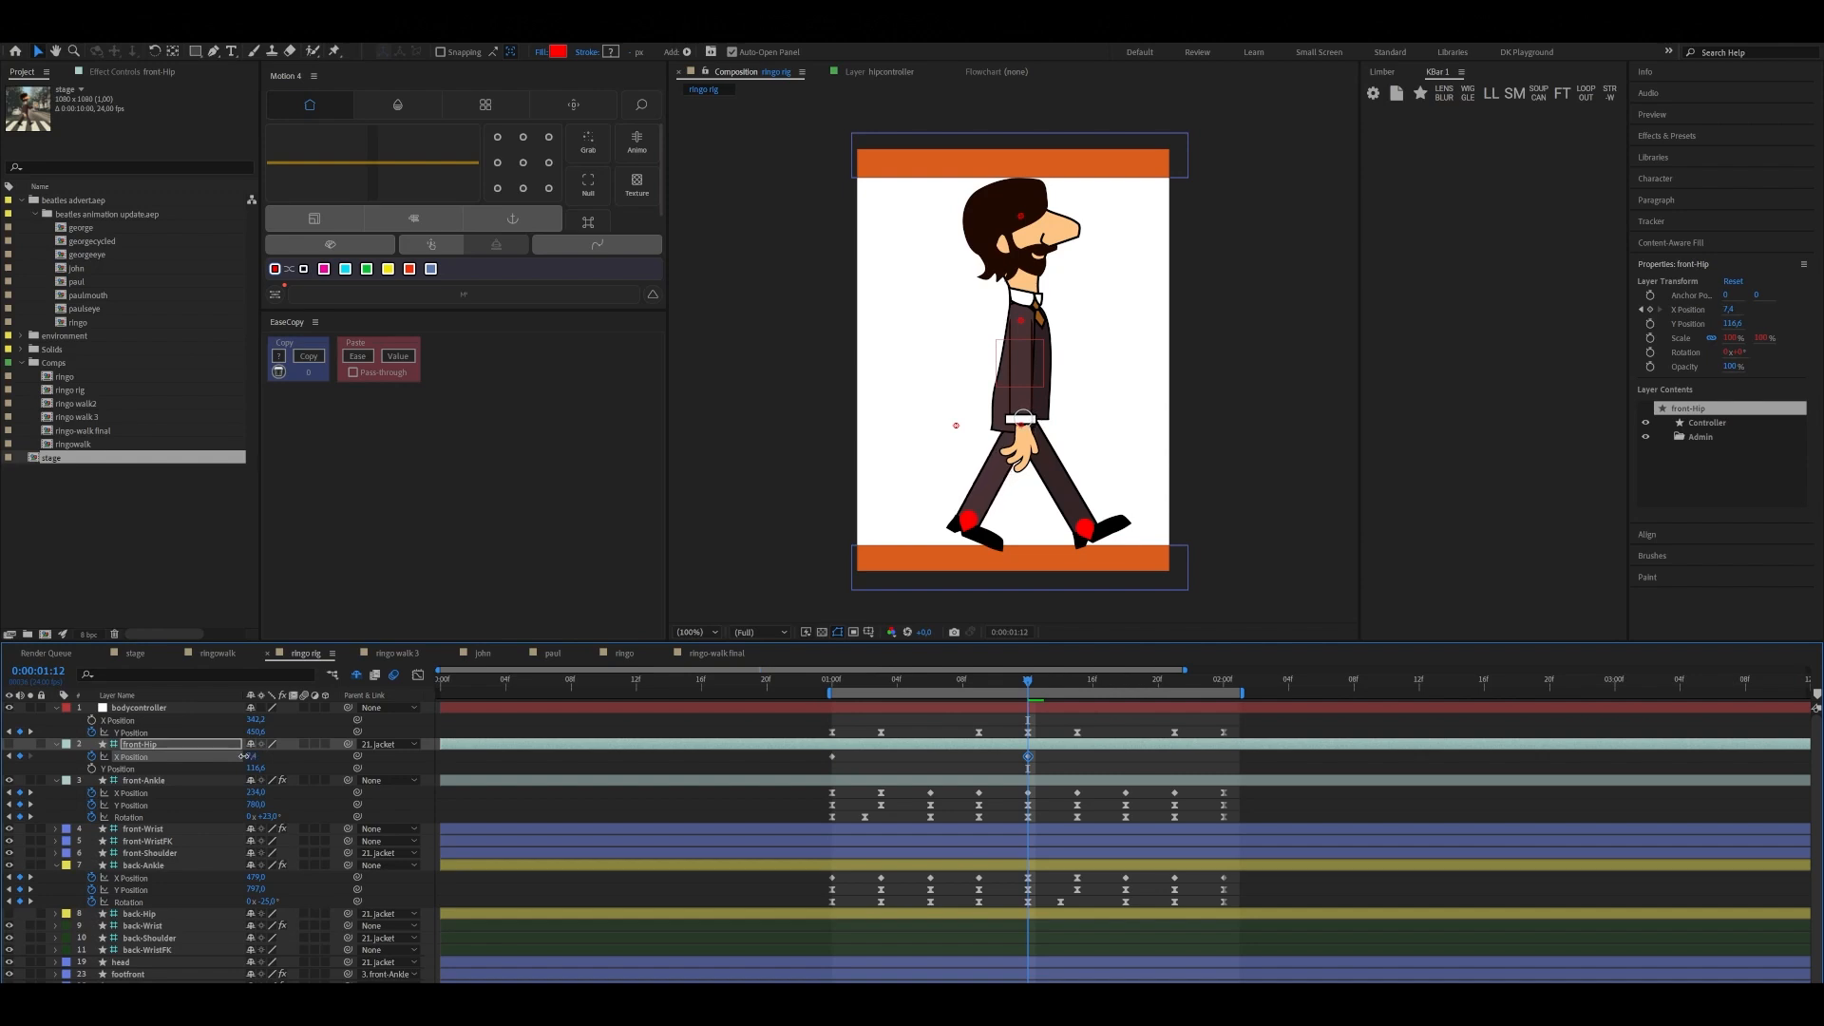
# Copy front-Hip's first X Position keyframe to 0:00:02:00 and apply Easy Ease to all three keyframes
pyautogui.moveTo(1030, 680); pyautogui.dragTo(1226, 708)
pyautogui.click(834, 757)
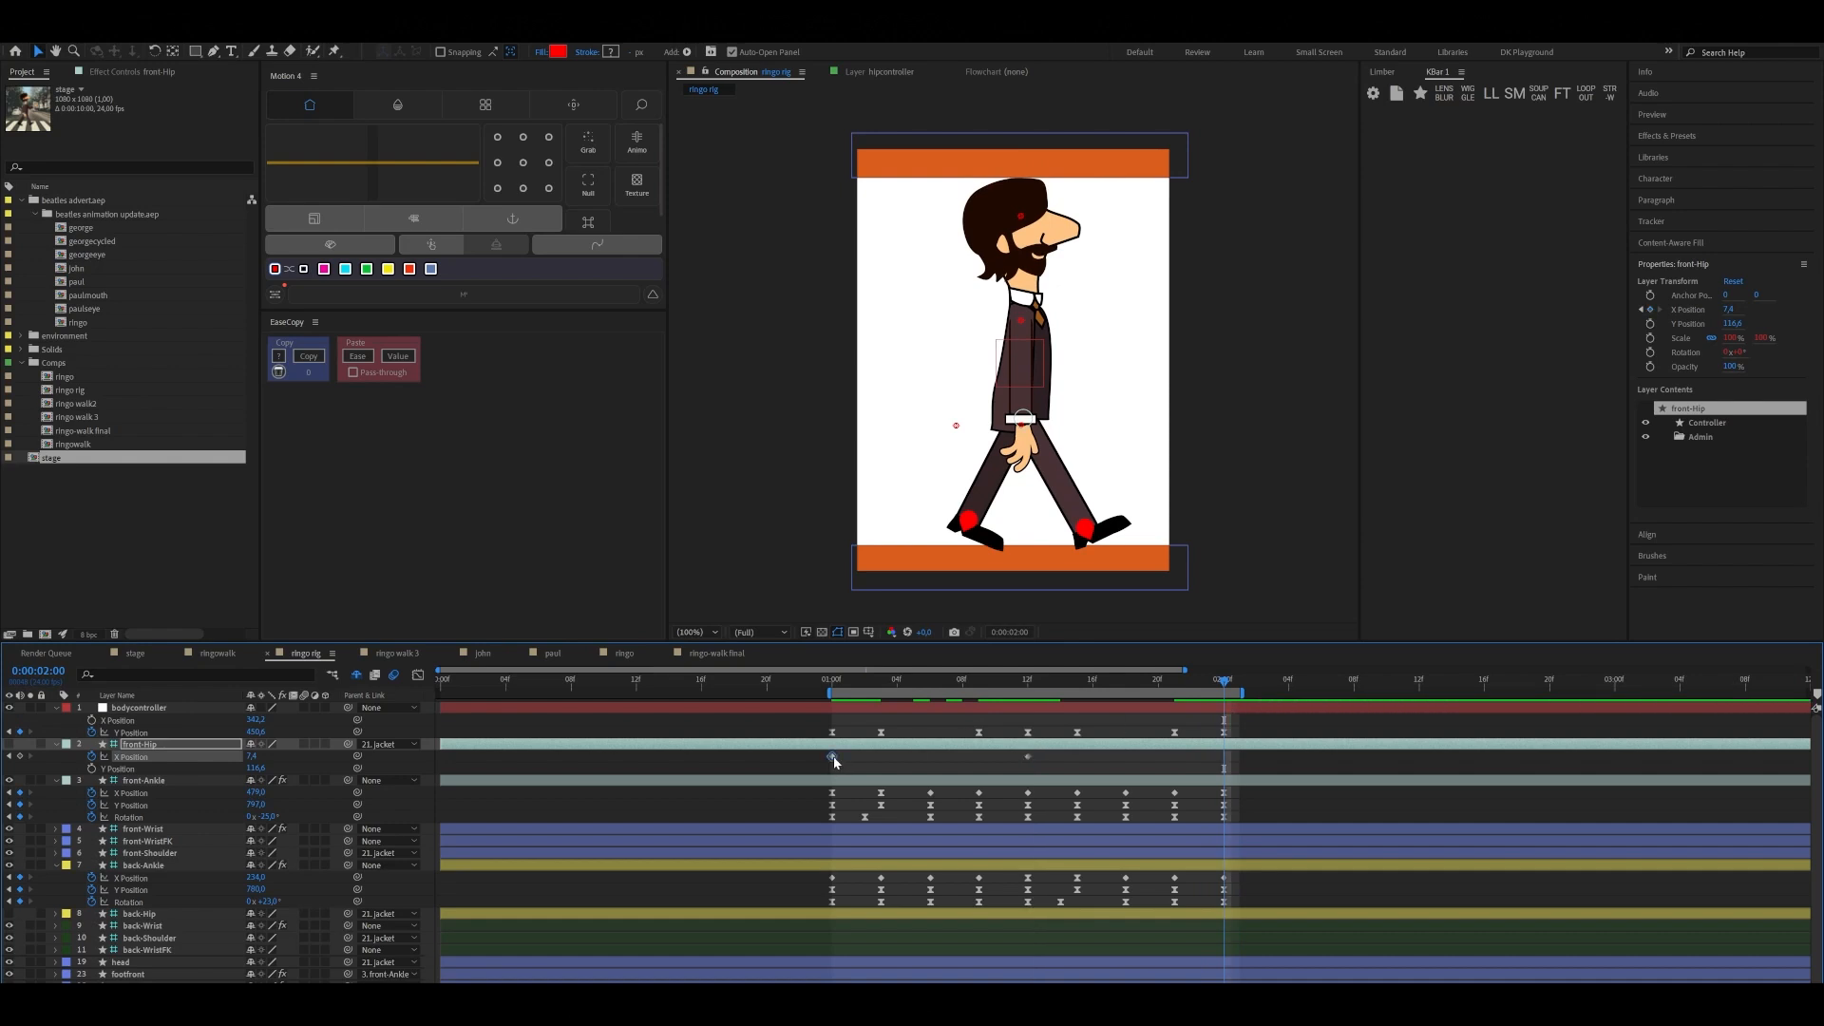
pyautogui.moveTo(813, 751); pyautogui.dragTo(1252, 765)
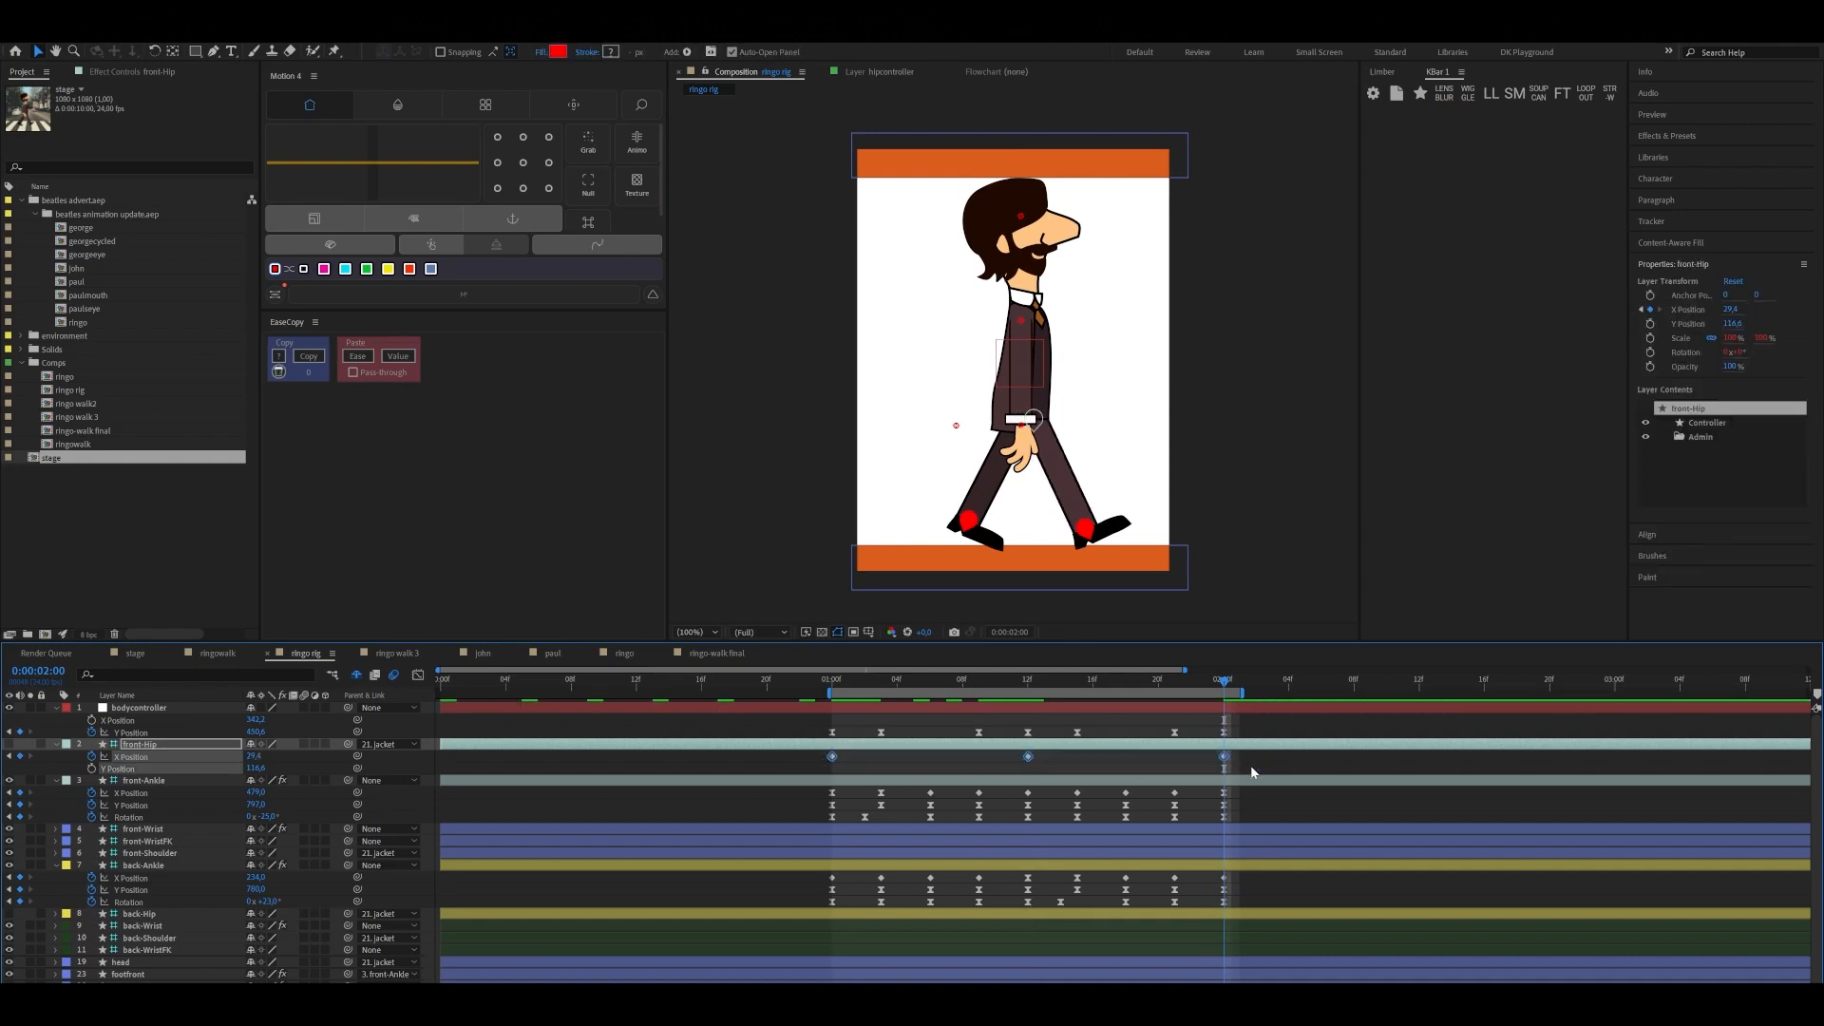
pyautogui.press('F9')
# Reveal the back-Hip controller's Position and separate it into X and Y dimensions
pyautogui.click(139, 914)
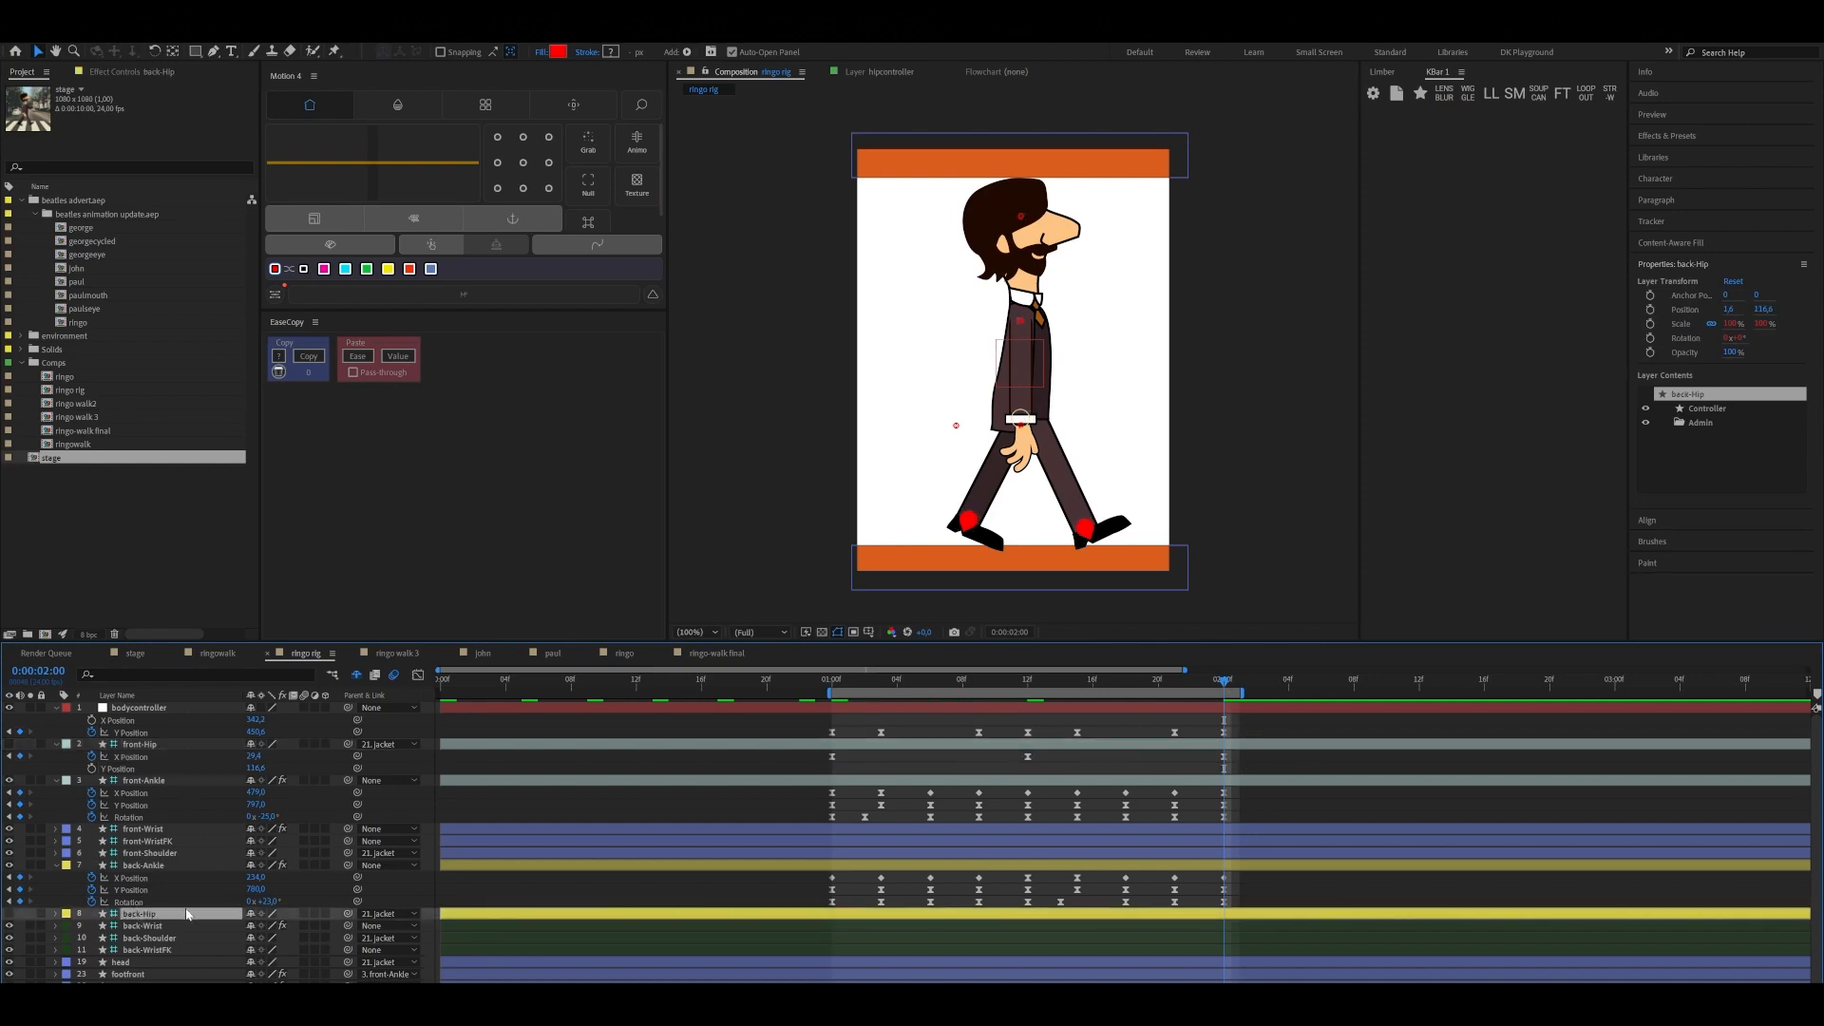
pyautogui.press('p')
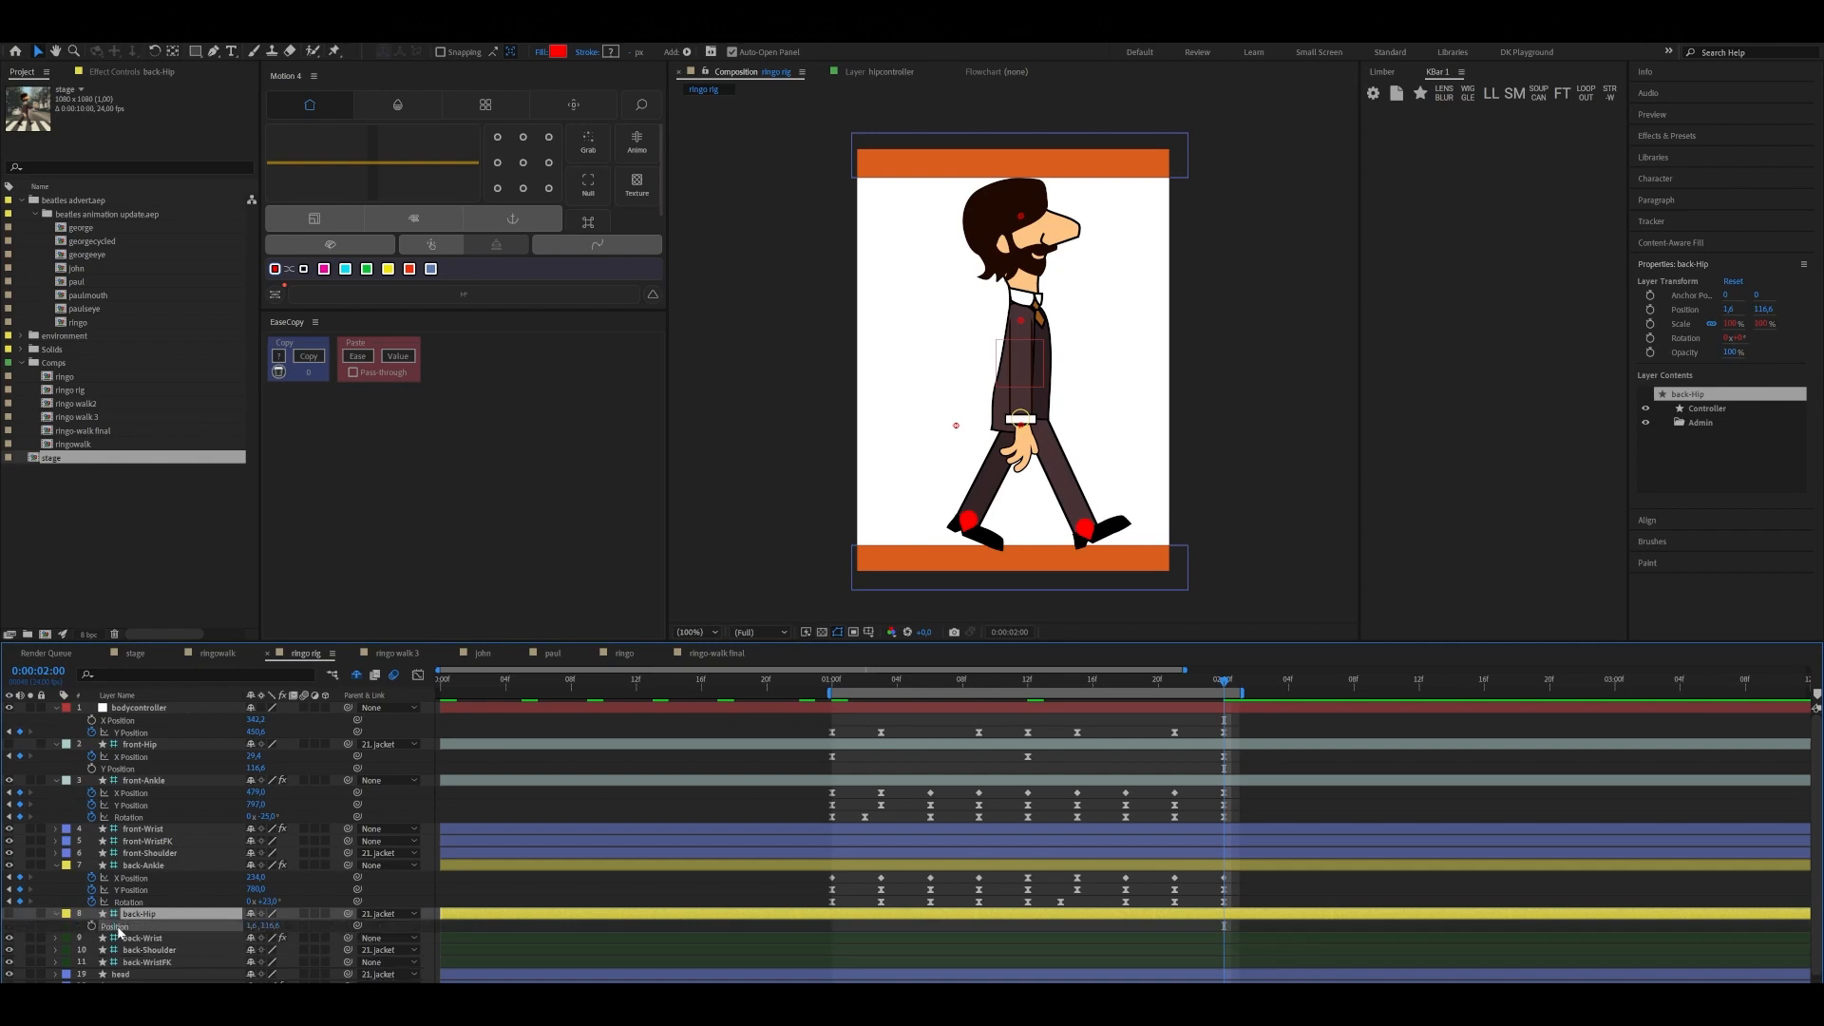
pyautogui.rightClick(118, 926)
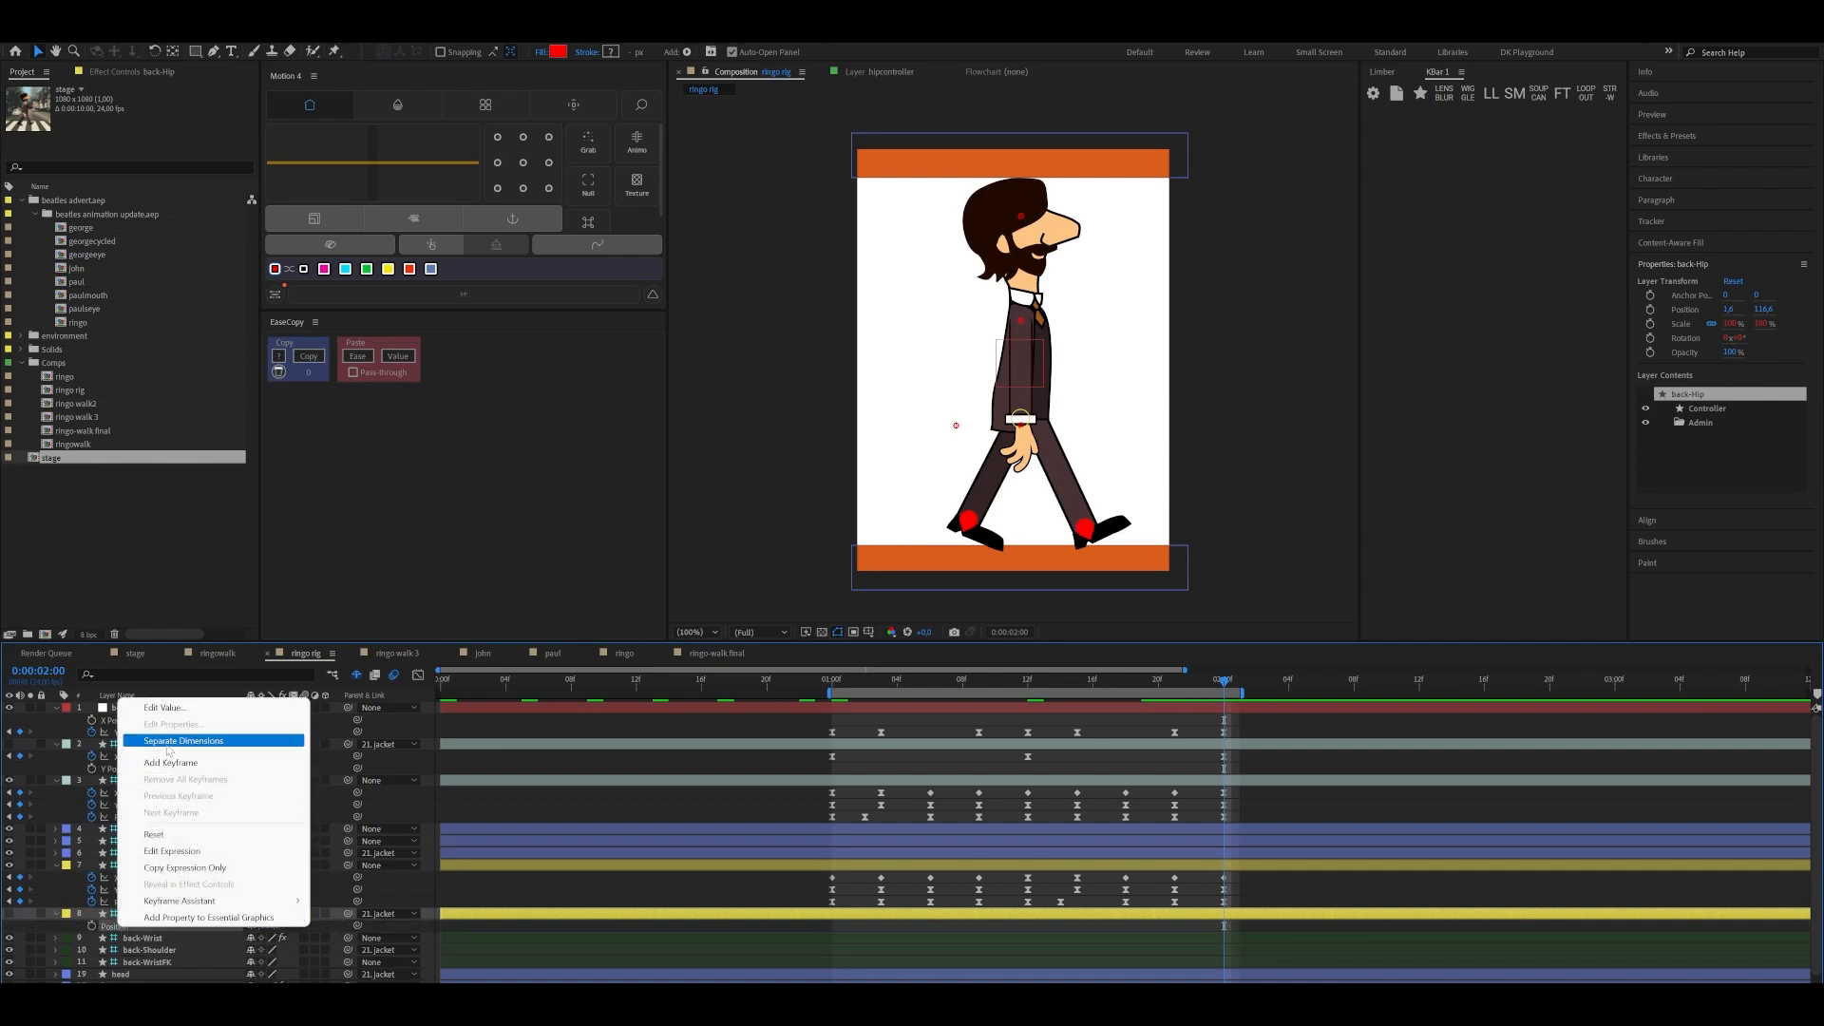
pyautogui.click(157, 741)
pyautogui.click(77, 934)
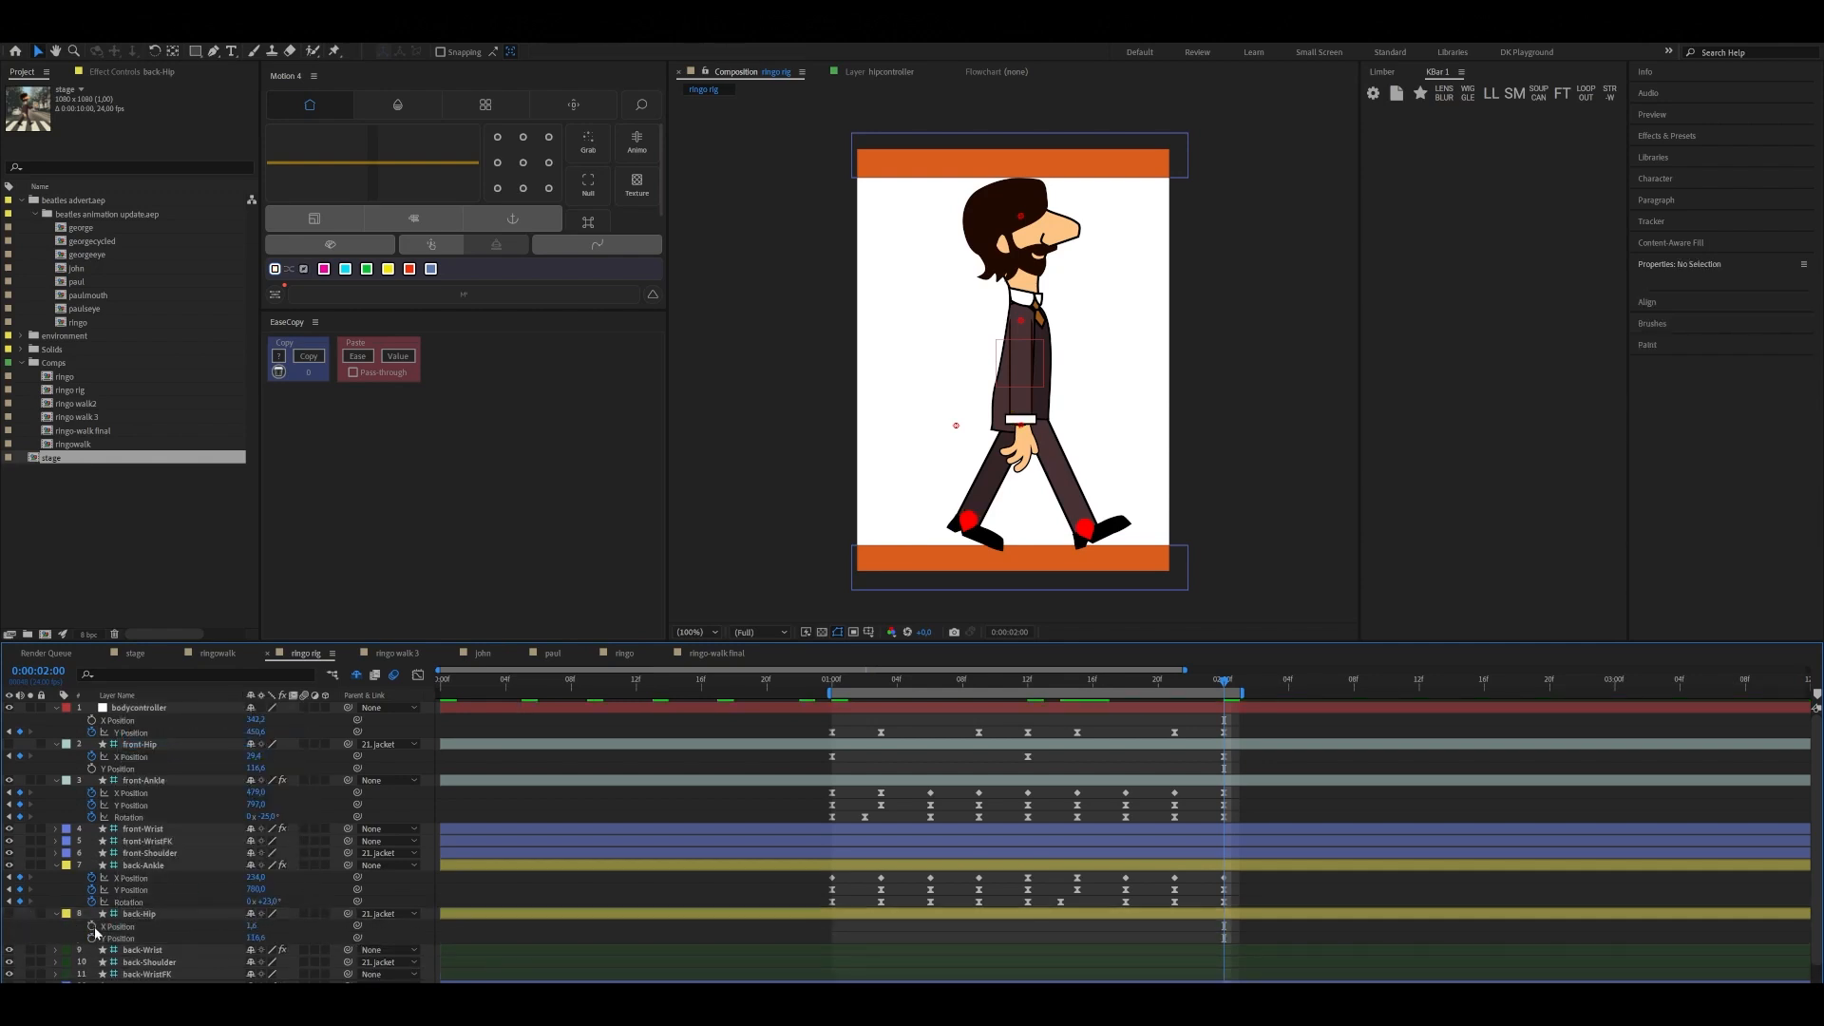
# Copy front-Hip's X Position keyframes from 0:00:01:12 and 0:00:02:00 onto back-Hip's X Position, starting at 0:00:01:00
pyautogui.moveTo(1225, 683); pyautogui.dragTo(833, 751)
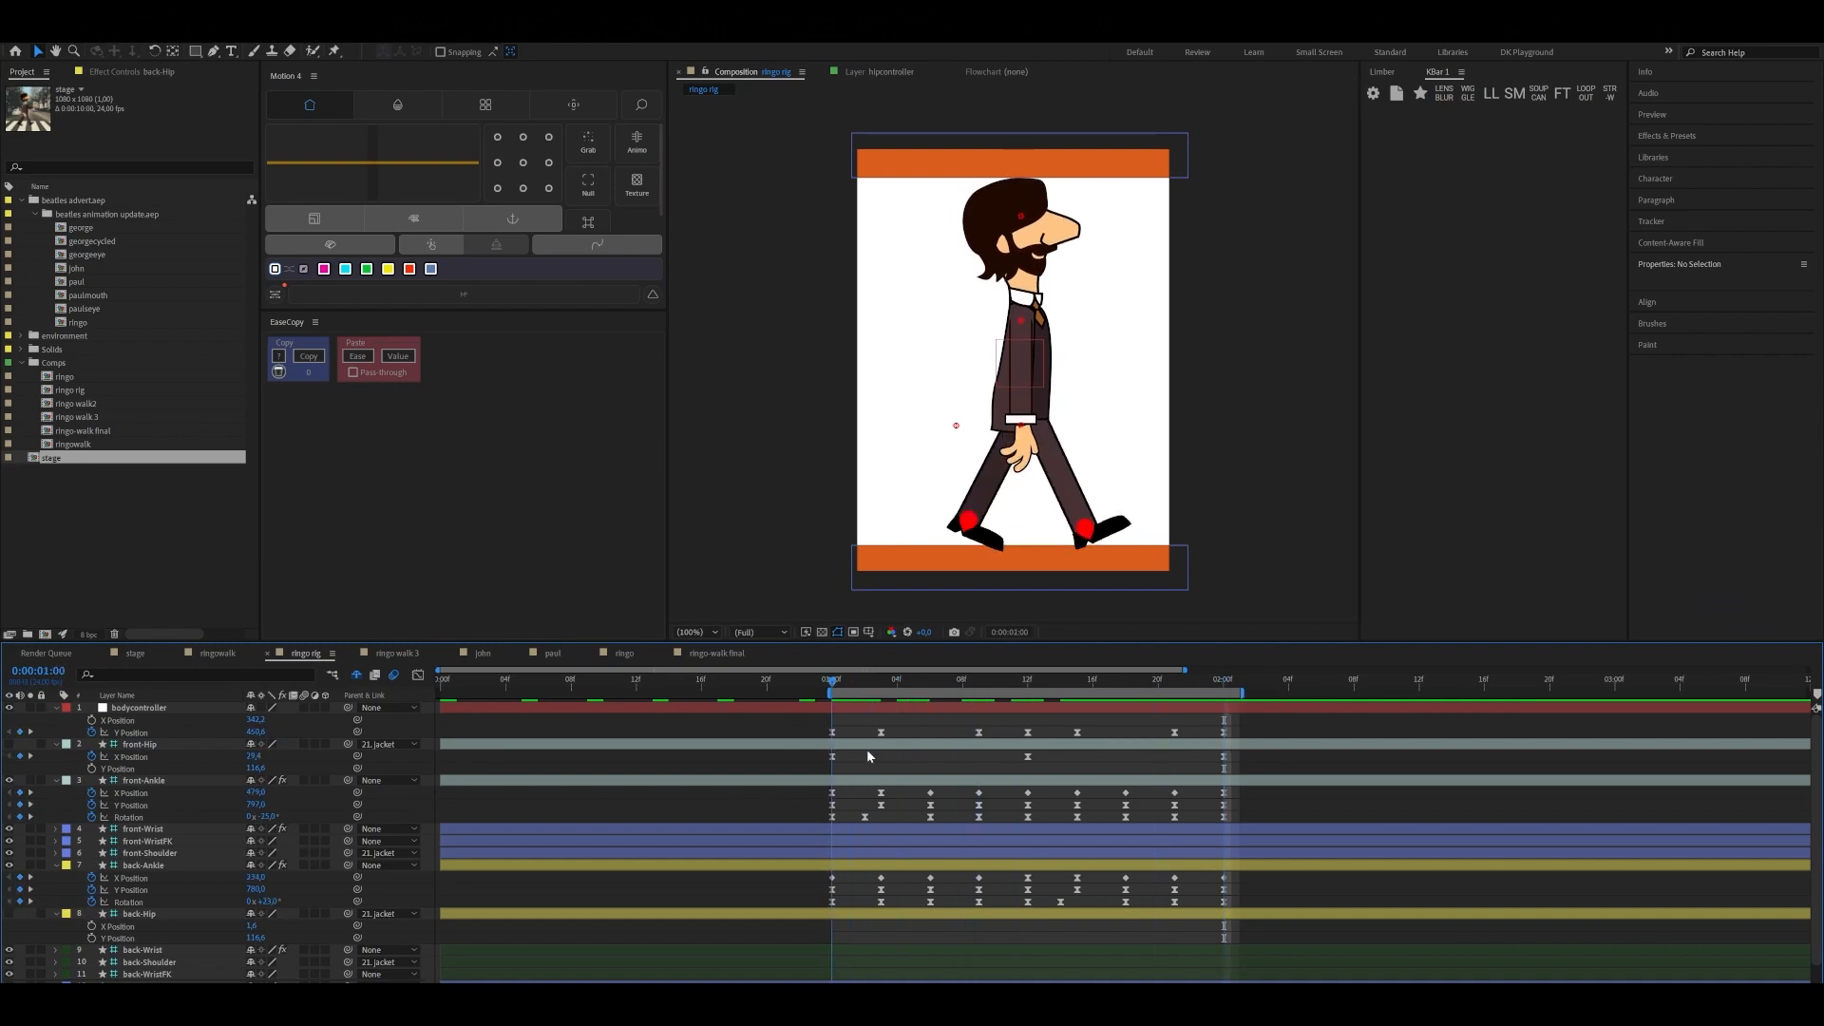
pyautogui.click(1028, 756)
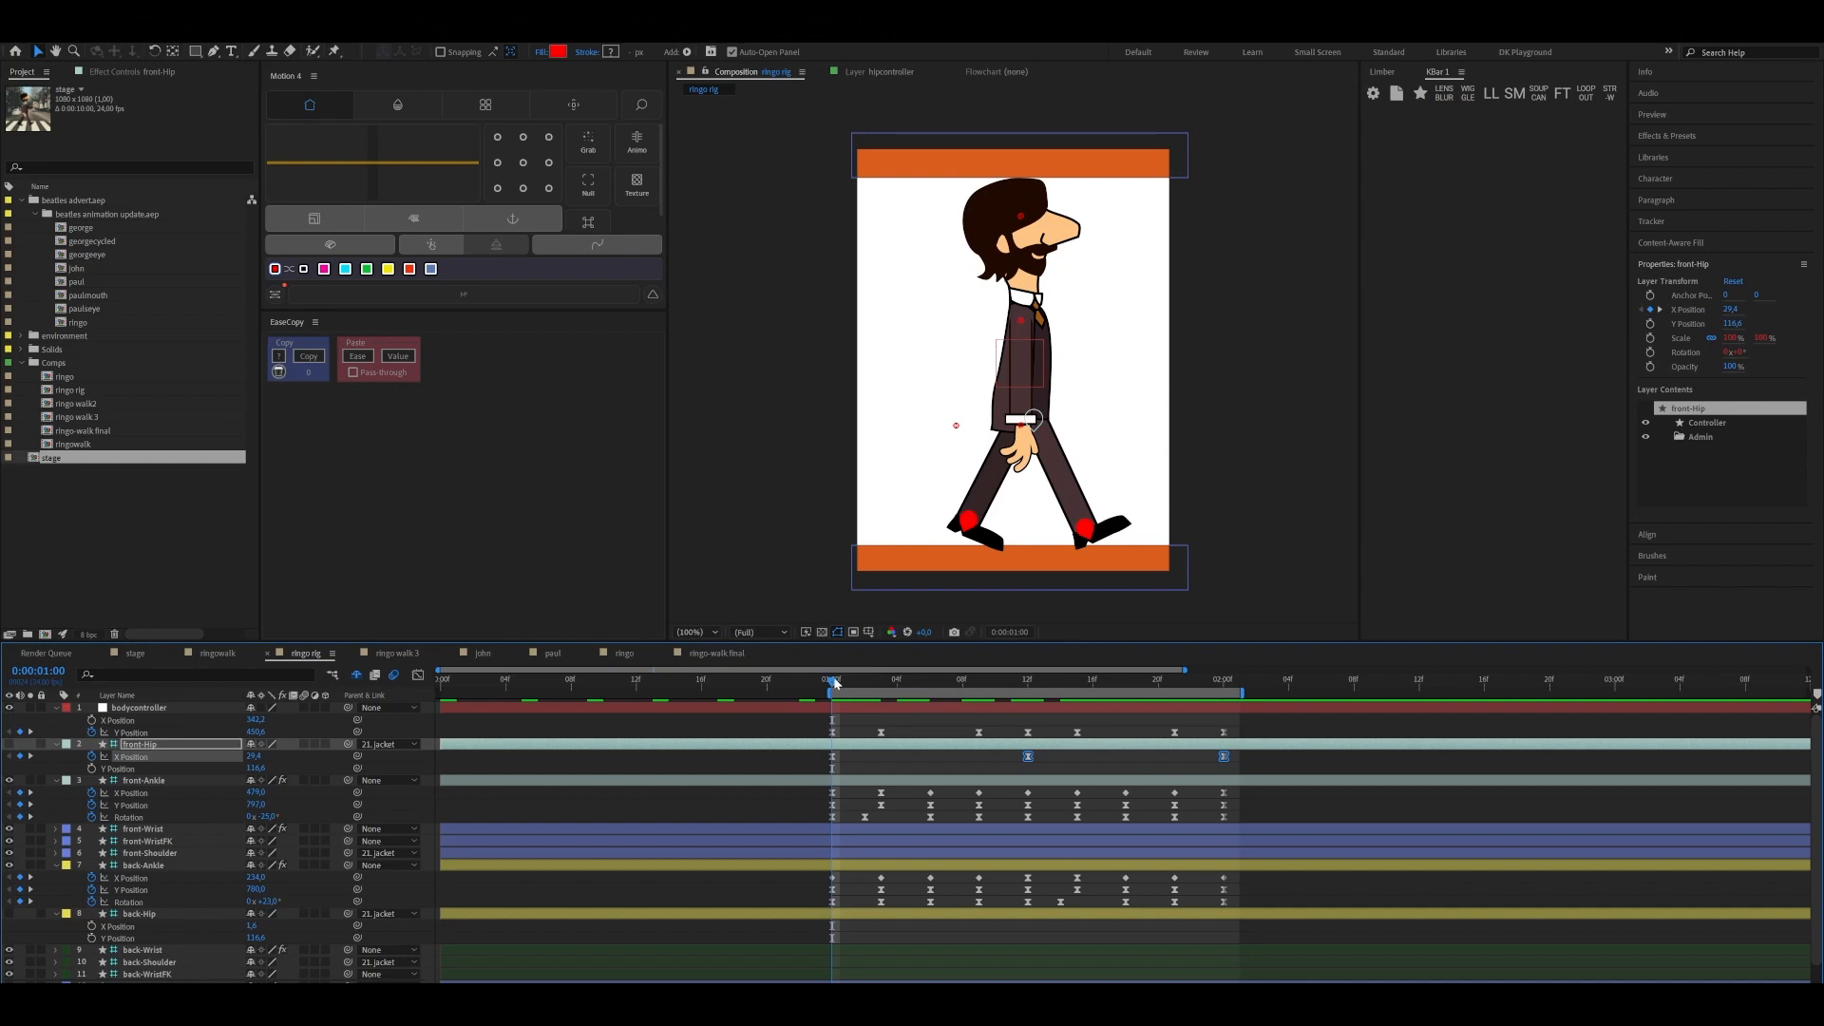
pyautogui.moveTo(834, 682); pyautogui.dragTo(841, 730)
pyautogui.click(133, 925)
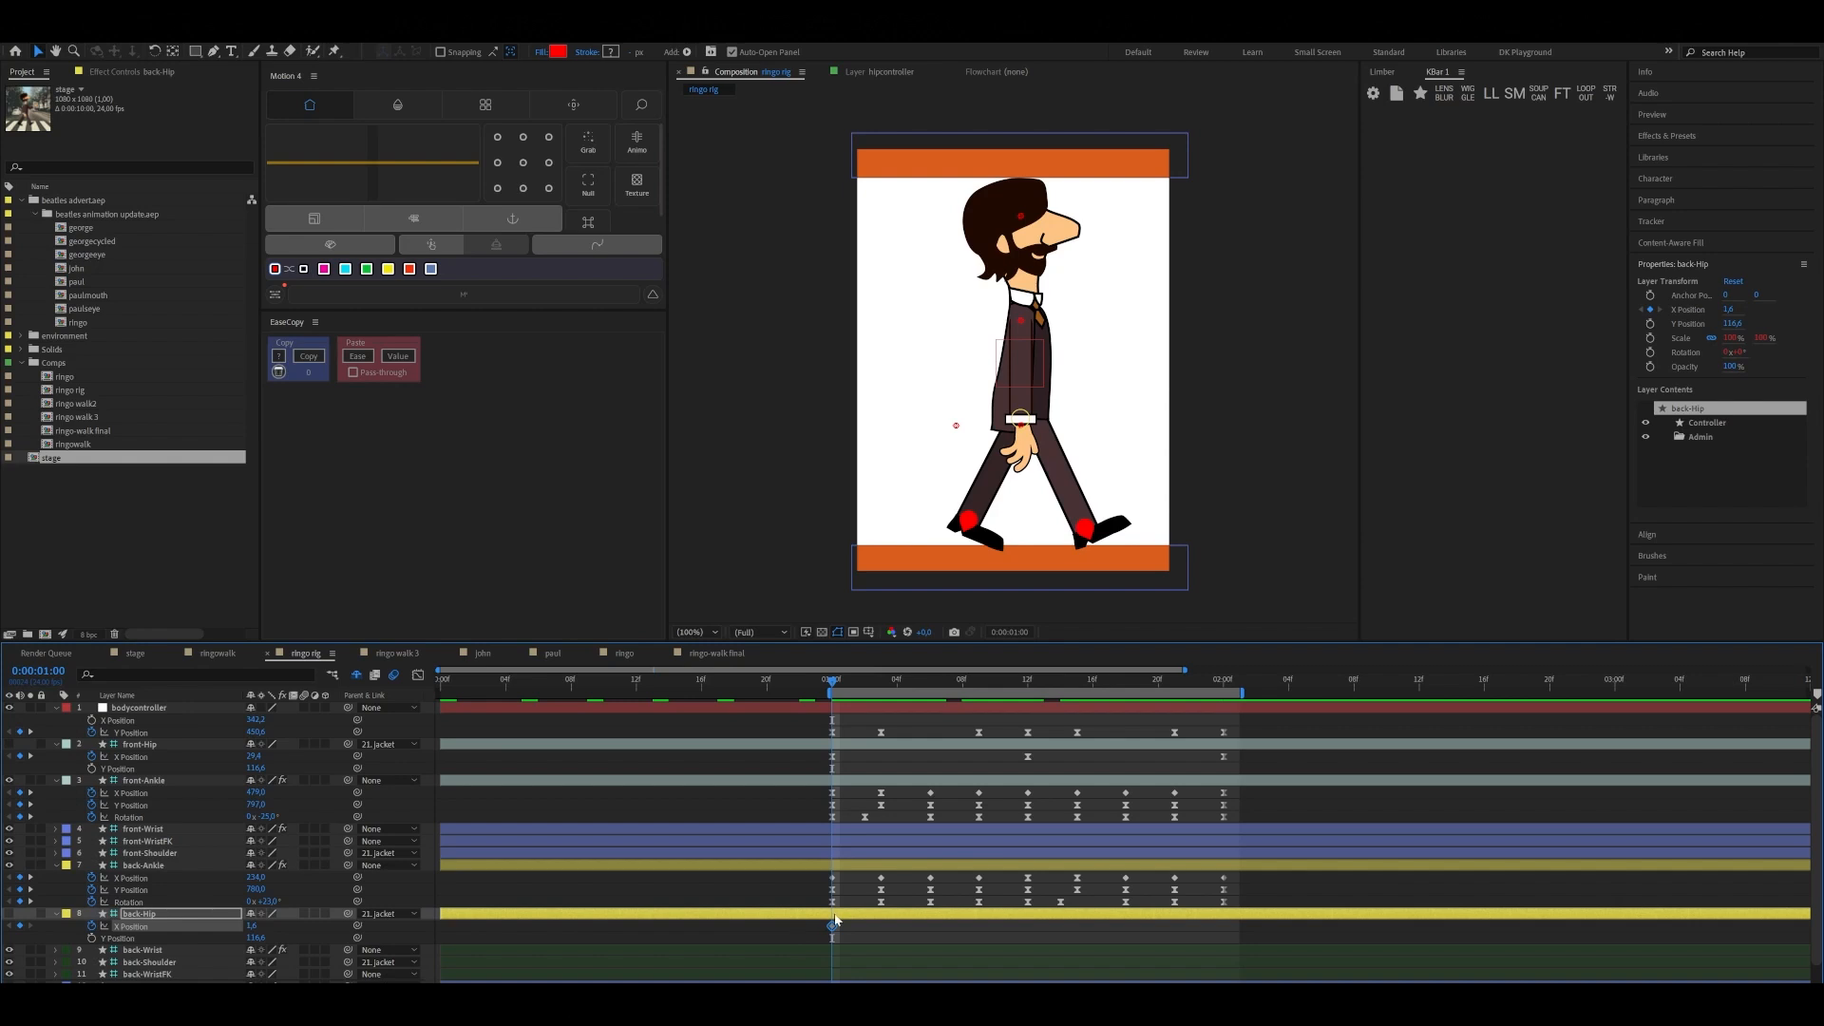
pyautogui.hotkey('ctrl', 'v')
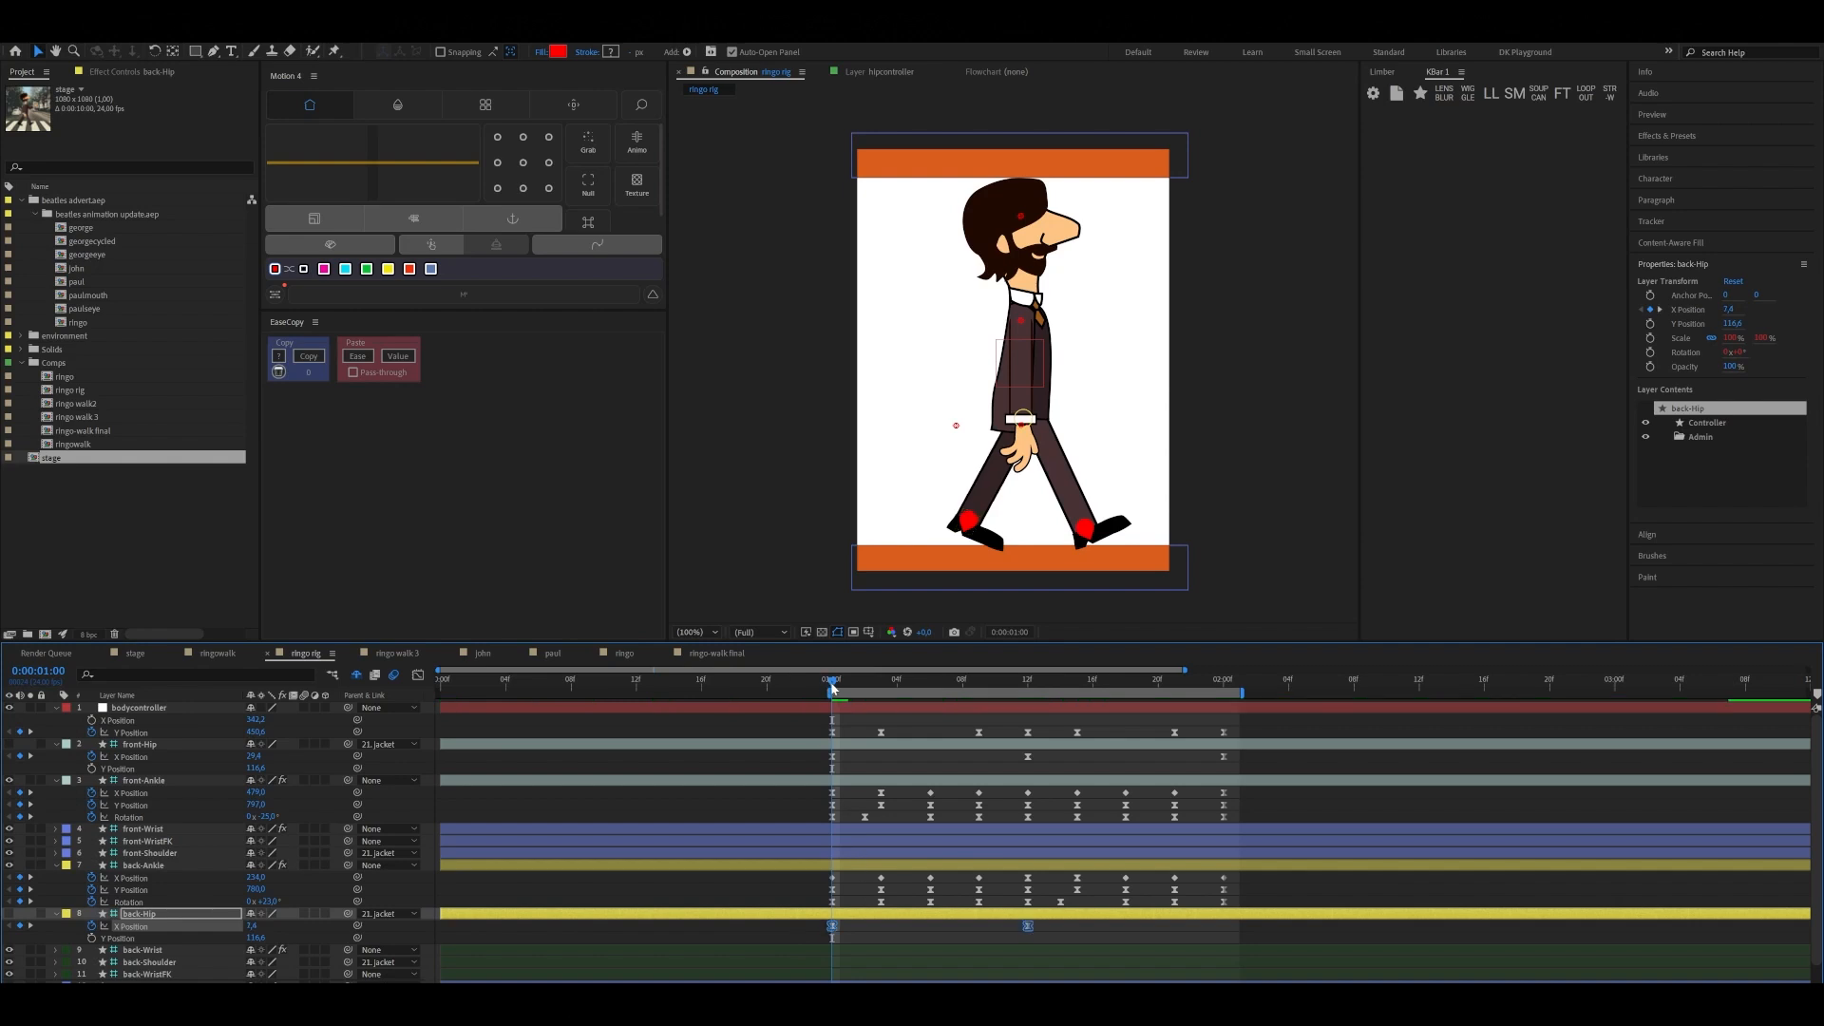
# Copy back-Hip's first X Position keyframe to 0:00:02:00 to close its loop
pyautogui.moveTo(832, 682); pyautogui.dragTo(1223, 739)
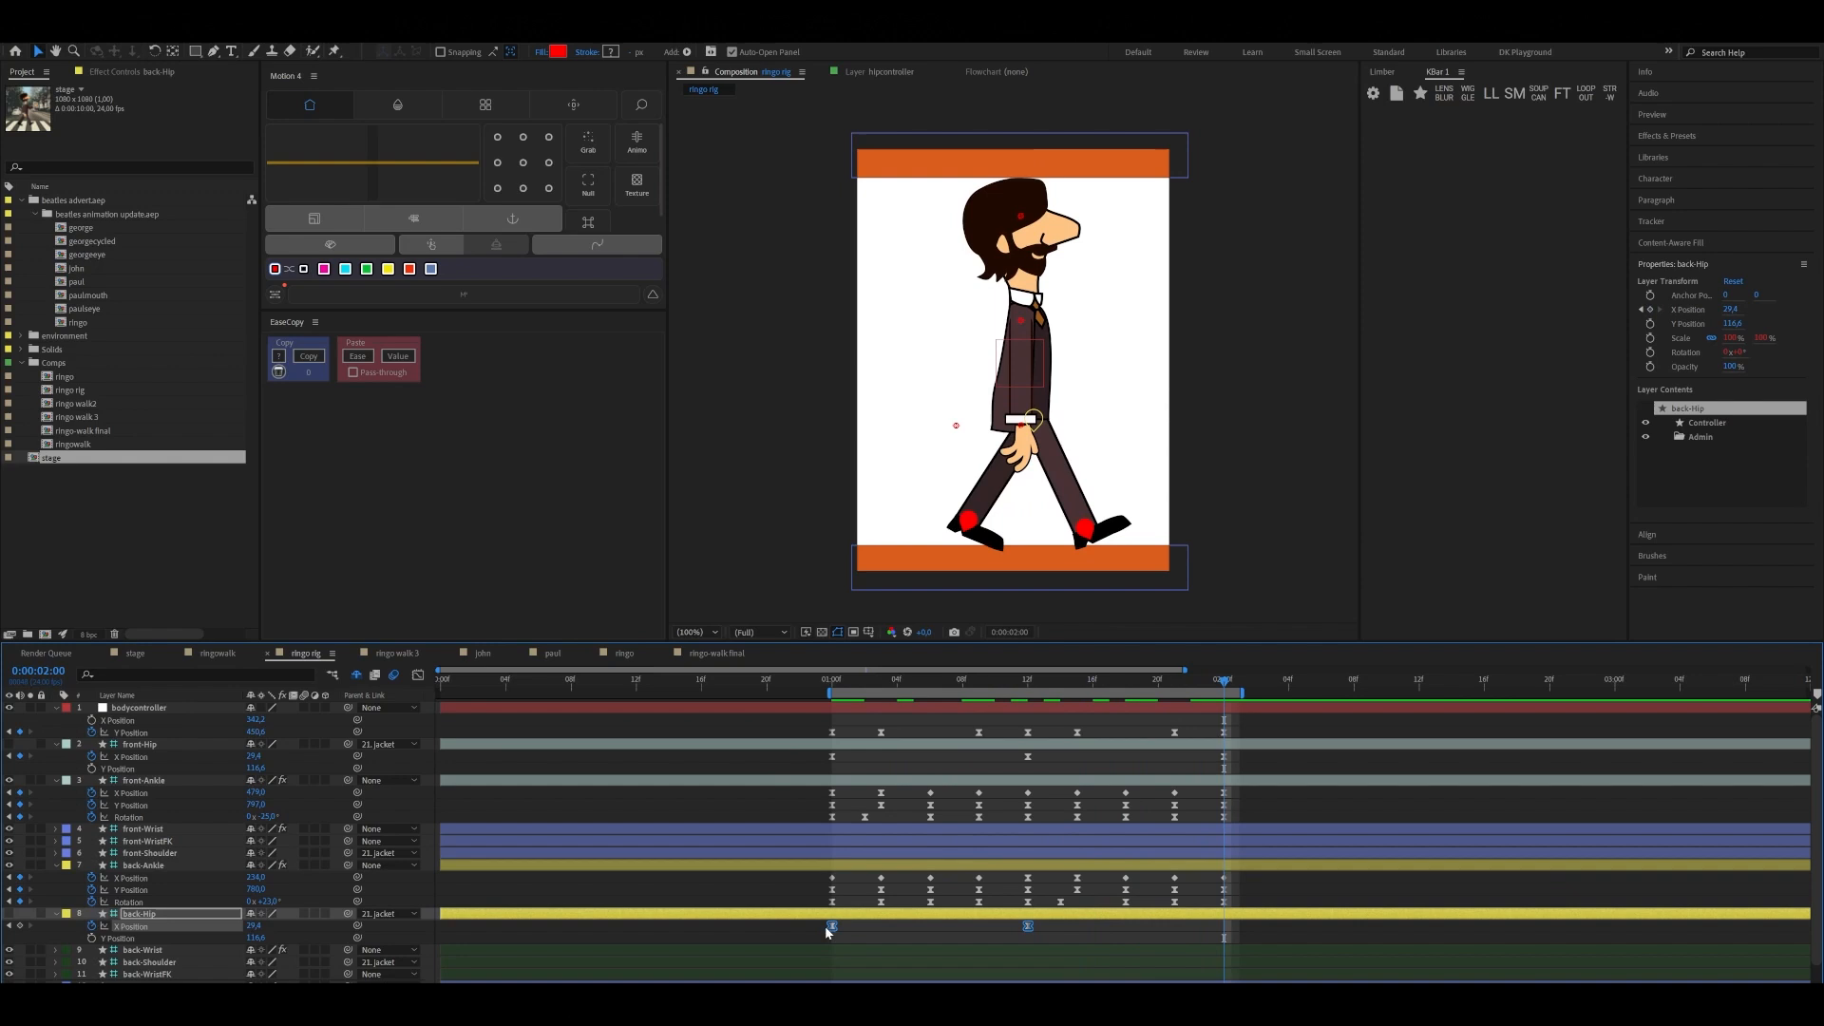
pyautogui.click(831, 925)
pyautogui.hotkey('ctrl', 'c')
pyautogui.hotkey('ctrl', 'v')
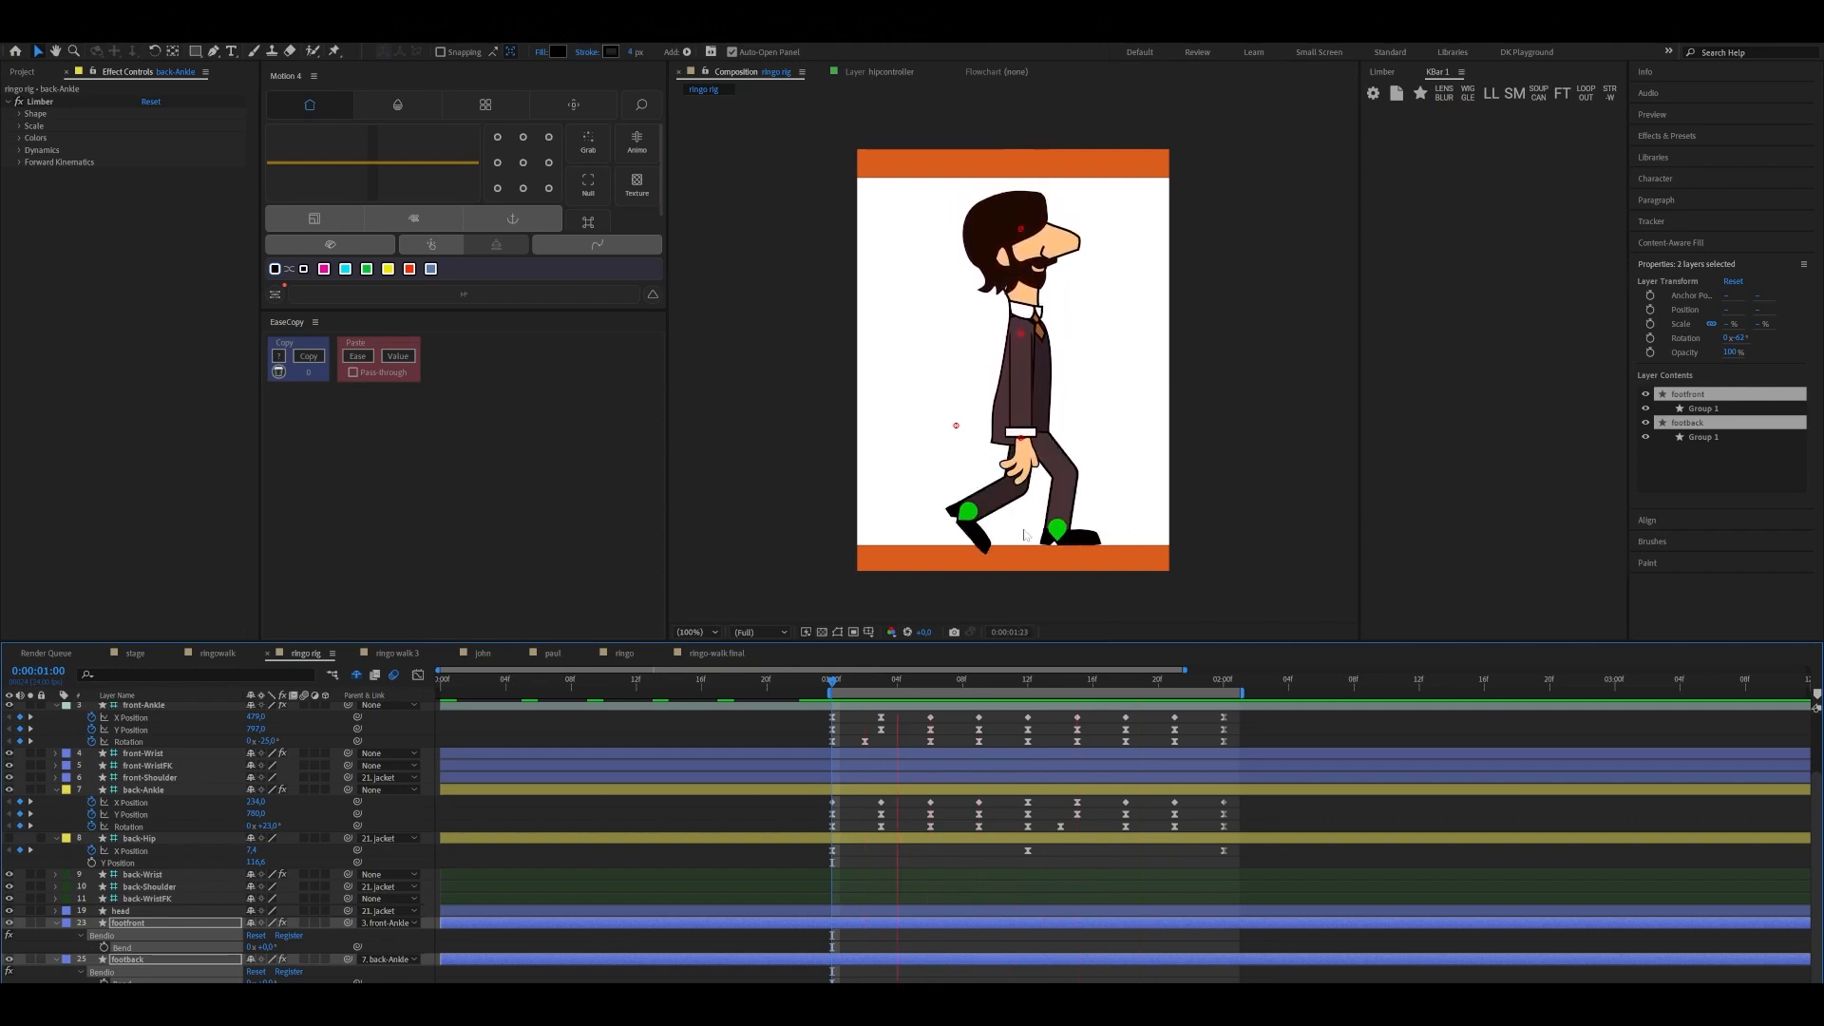
# Preview the walk cycle with the hip motion and examine the feet at 0:00:01:12
pyautogui.press('space')
pyautogui.click(1043, 681)
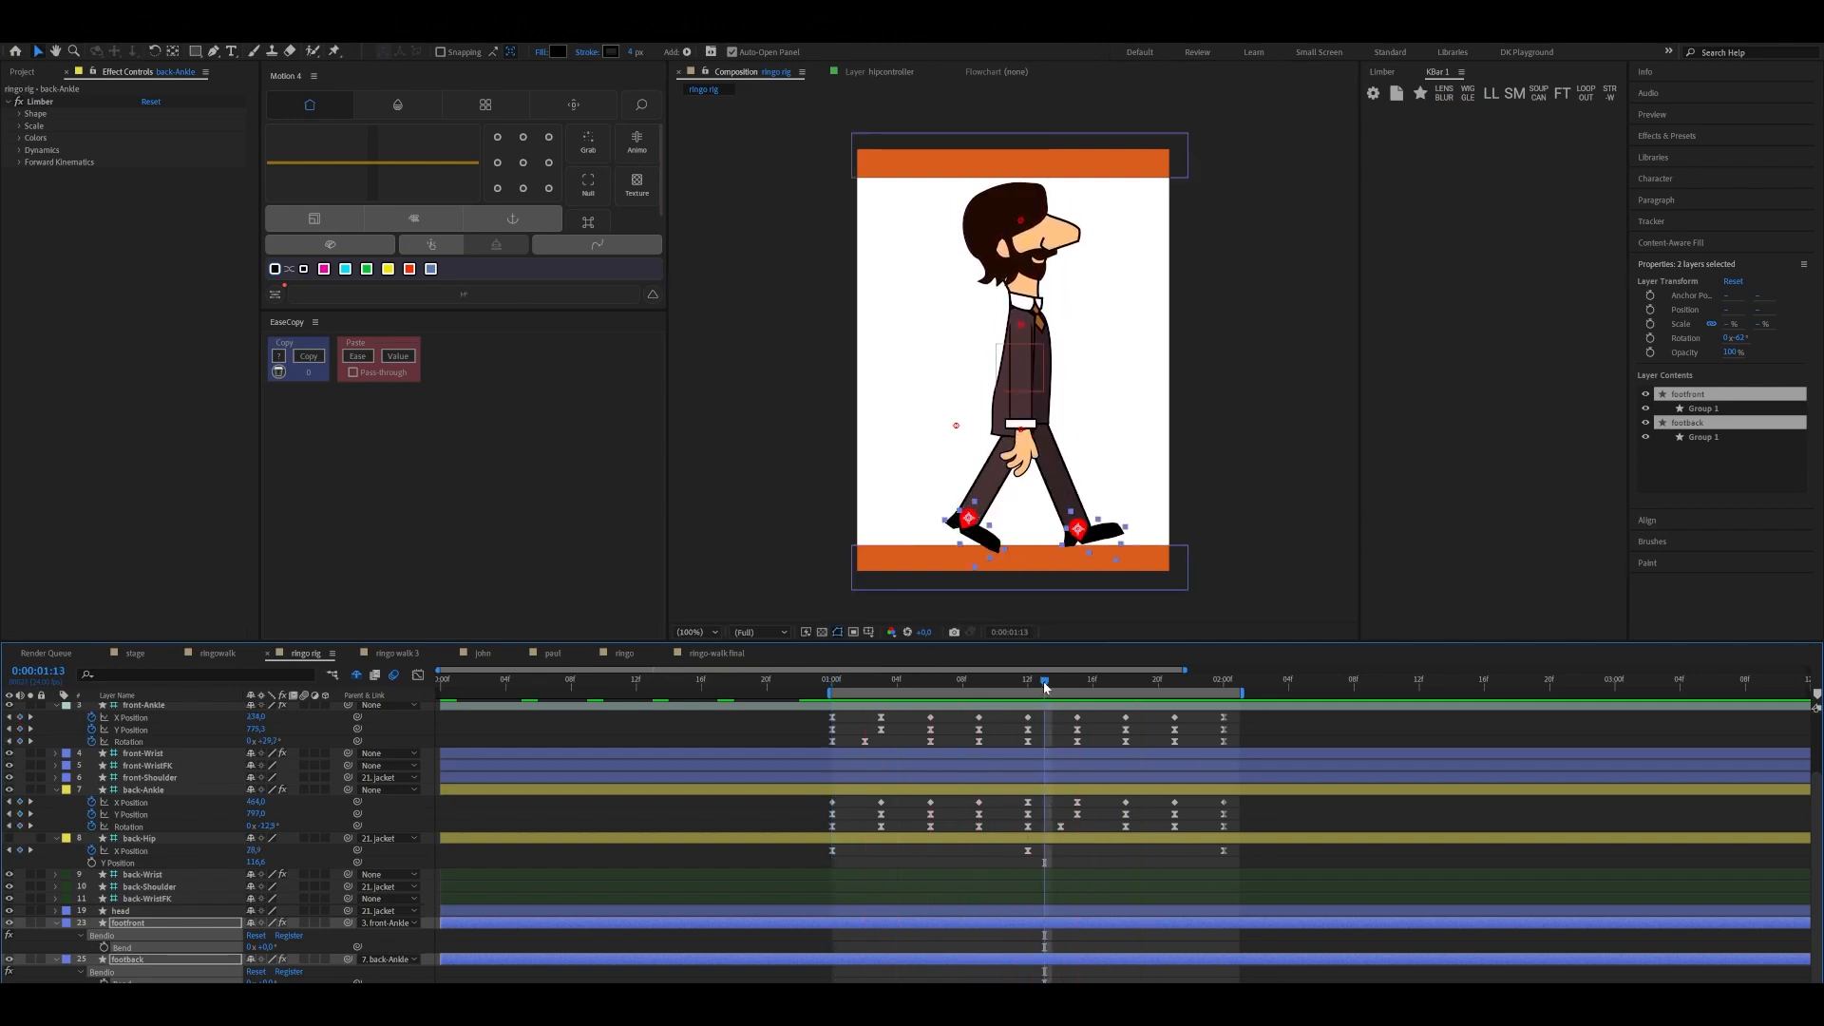
pyautogui.moveTo(1044, 684); pyautogui.dragTo(1028, 688)
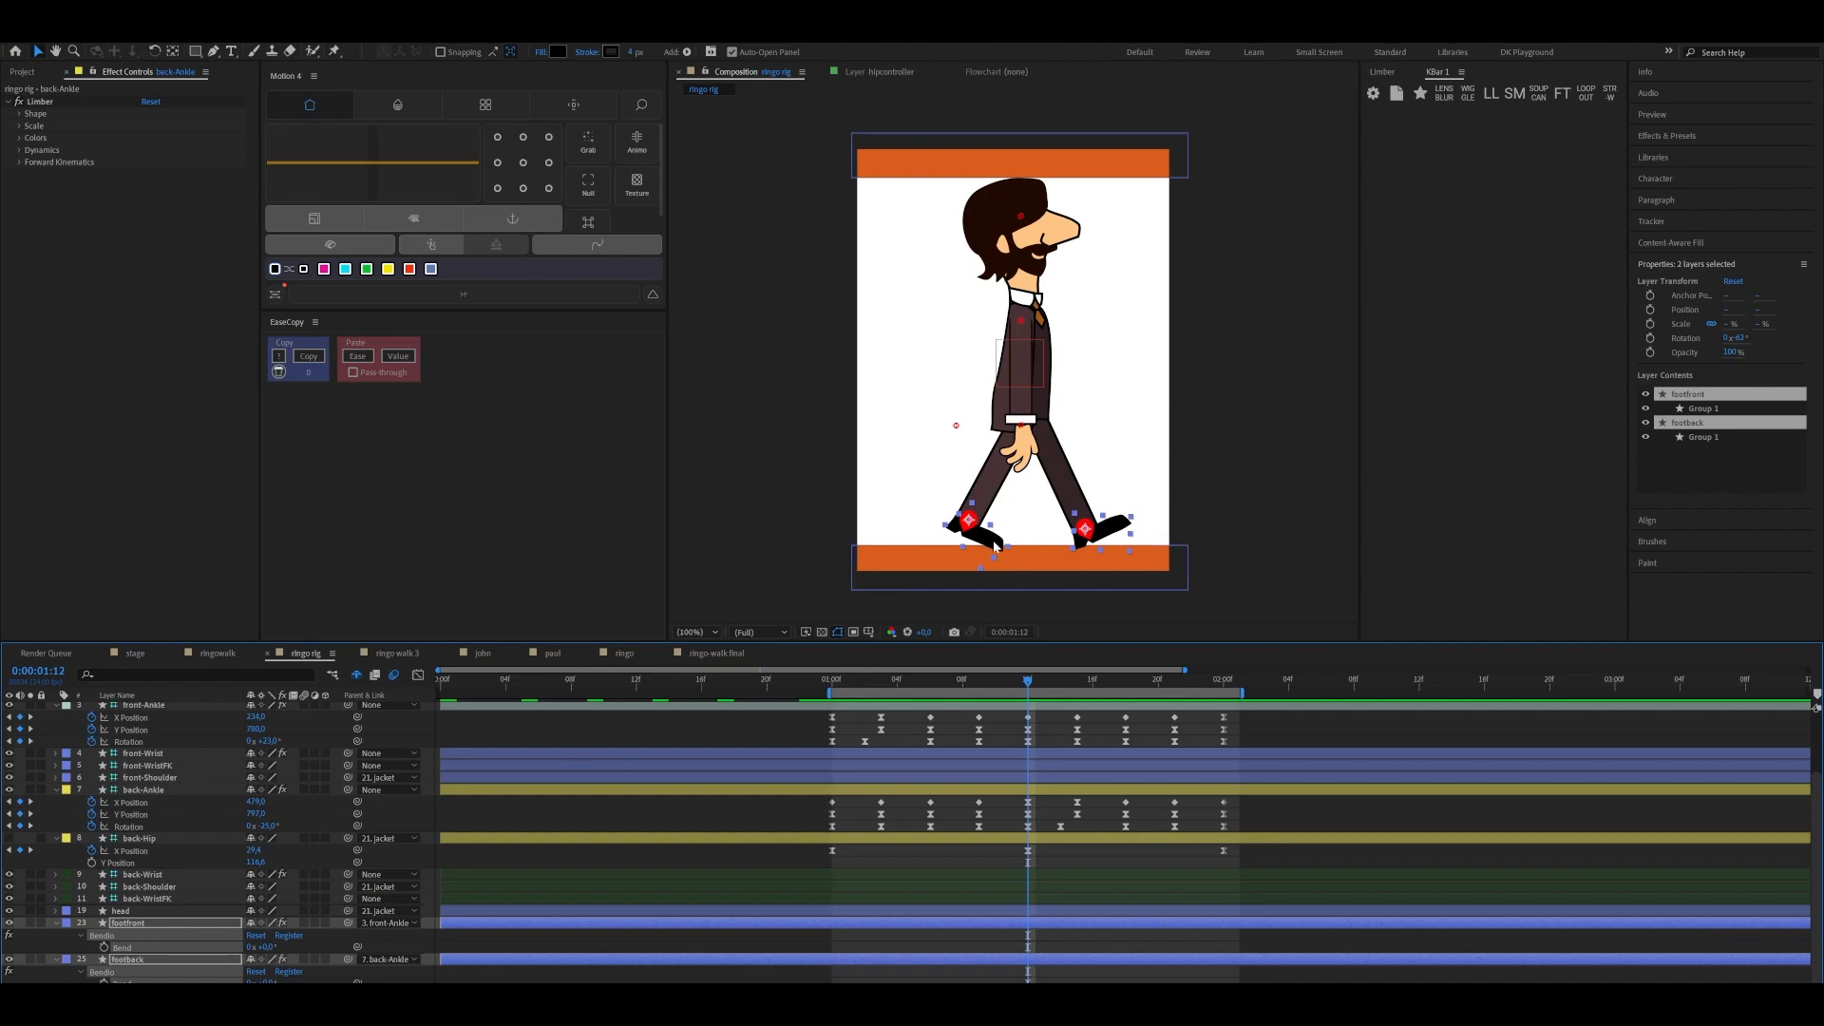
# Keyframe footfront's Bend at 0° at 0:00:01:00, 0:00:01:03 and 0:00:01:06
pyautogui.moveTo(1029, 684); pyautogui.dragTo(832, 730)
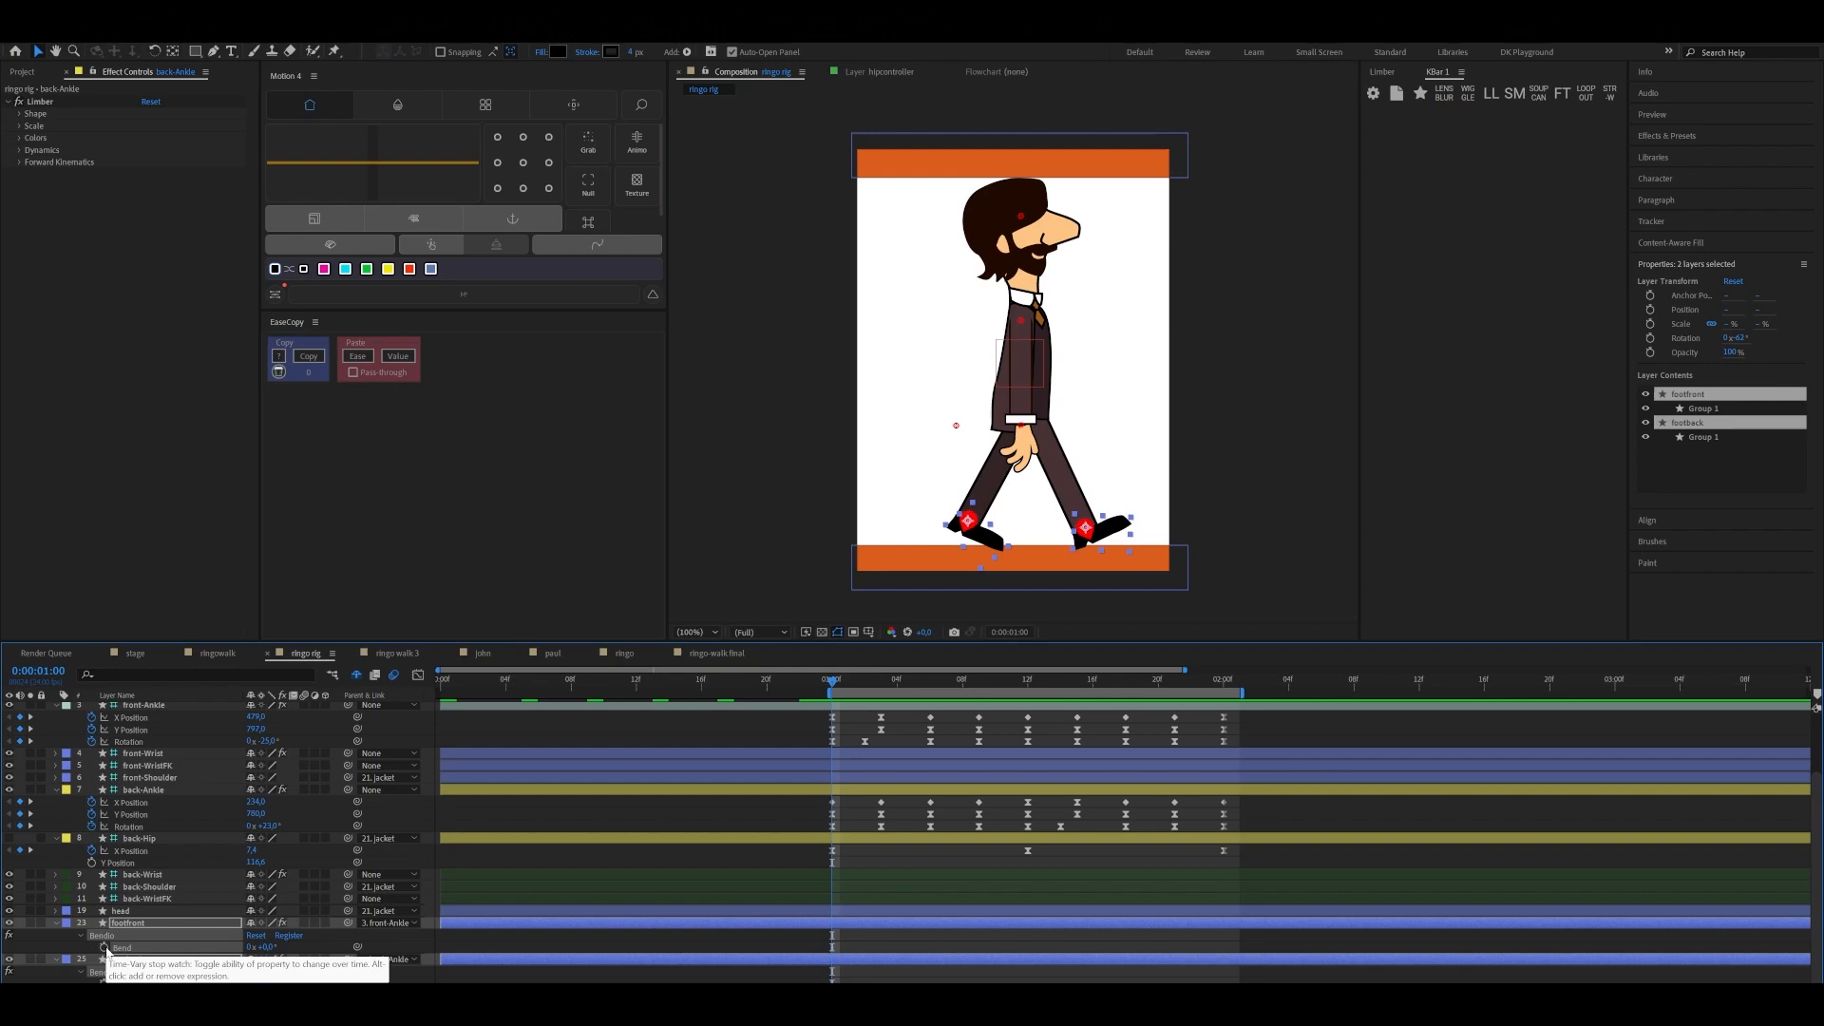
pyautogui.click(790, 543)
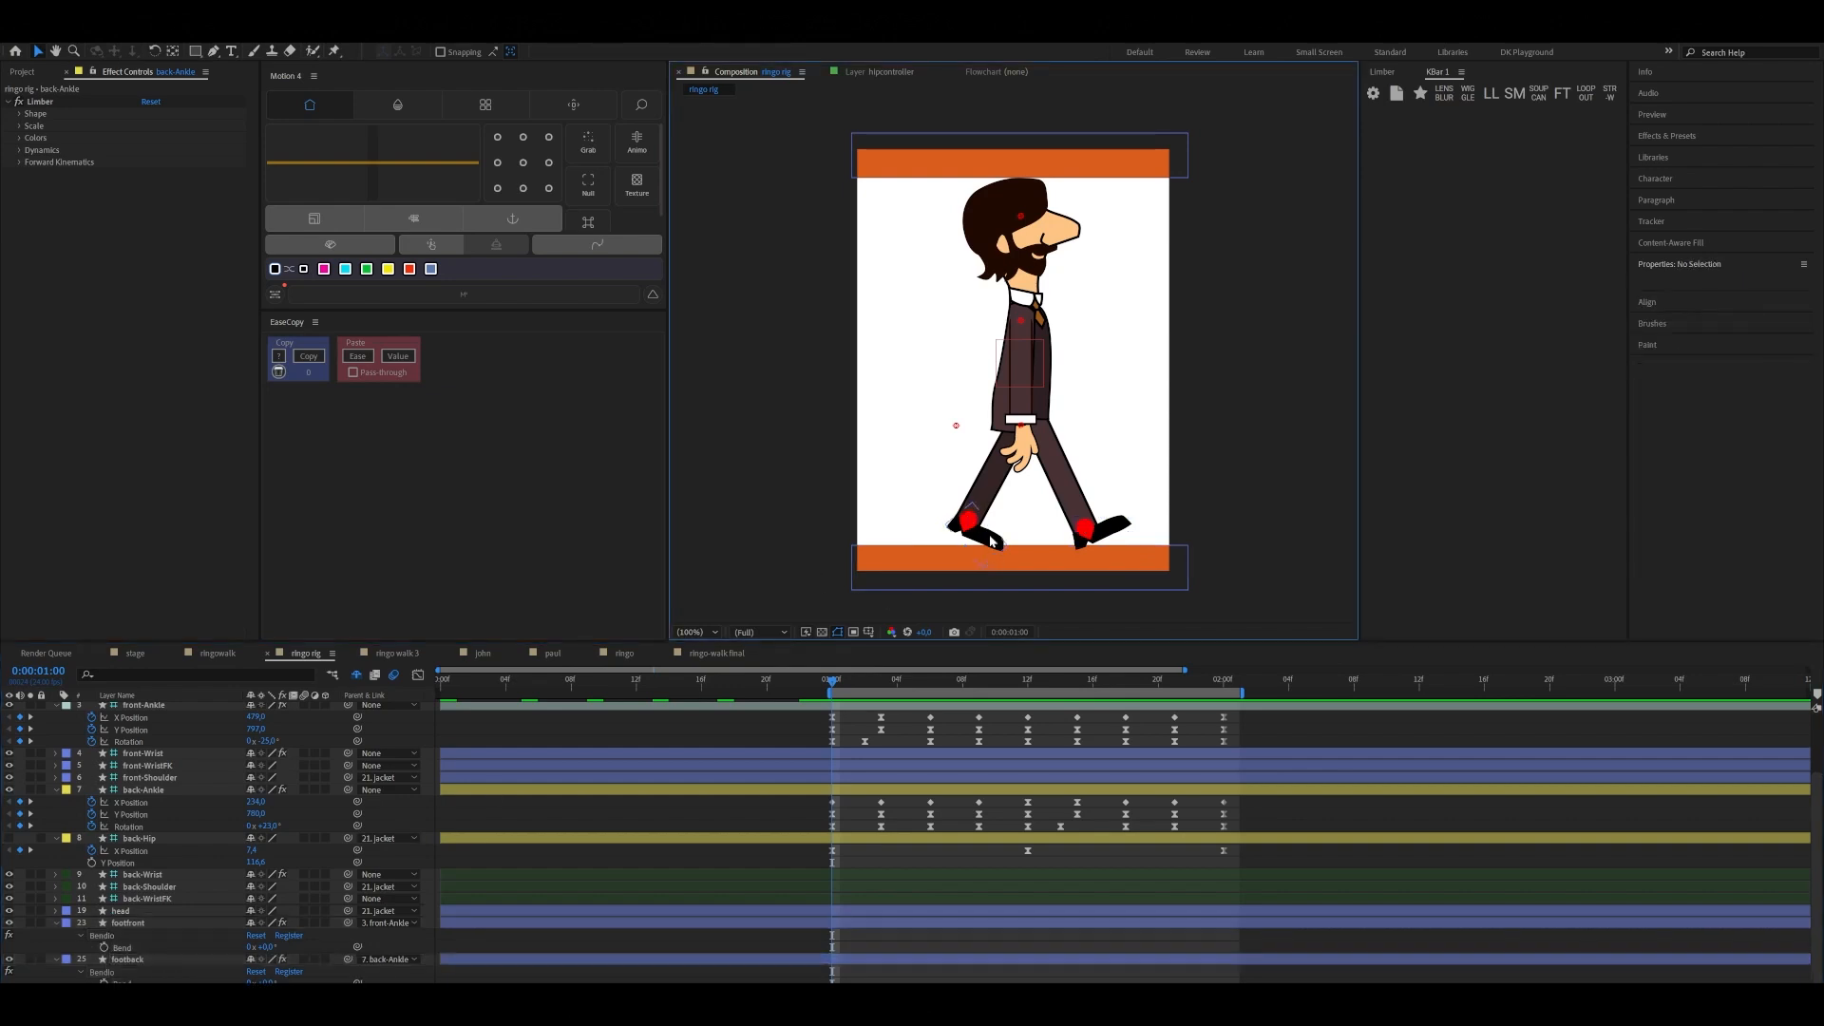
pyautogui.click(974, 530)
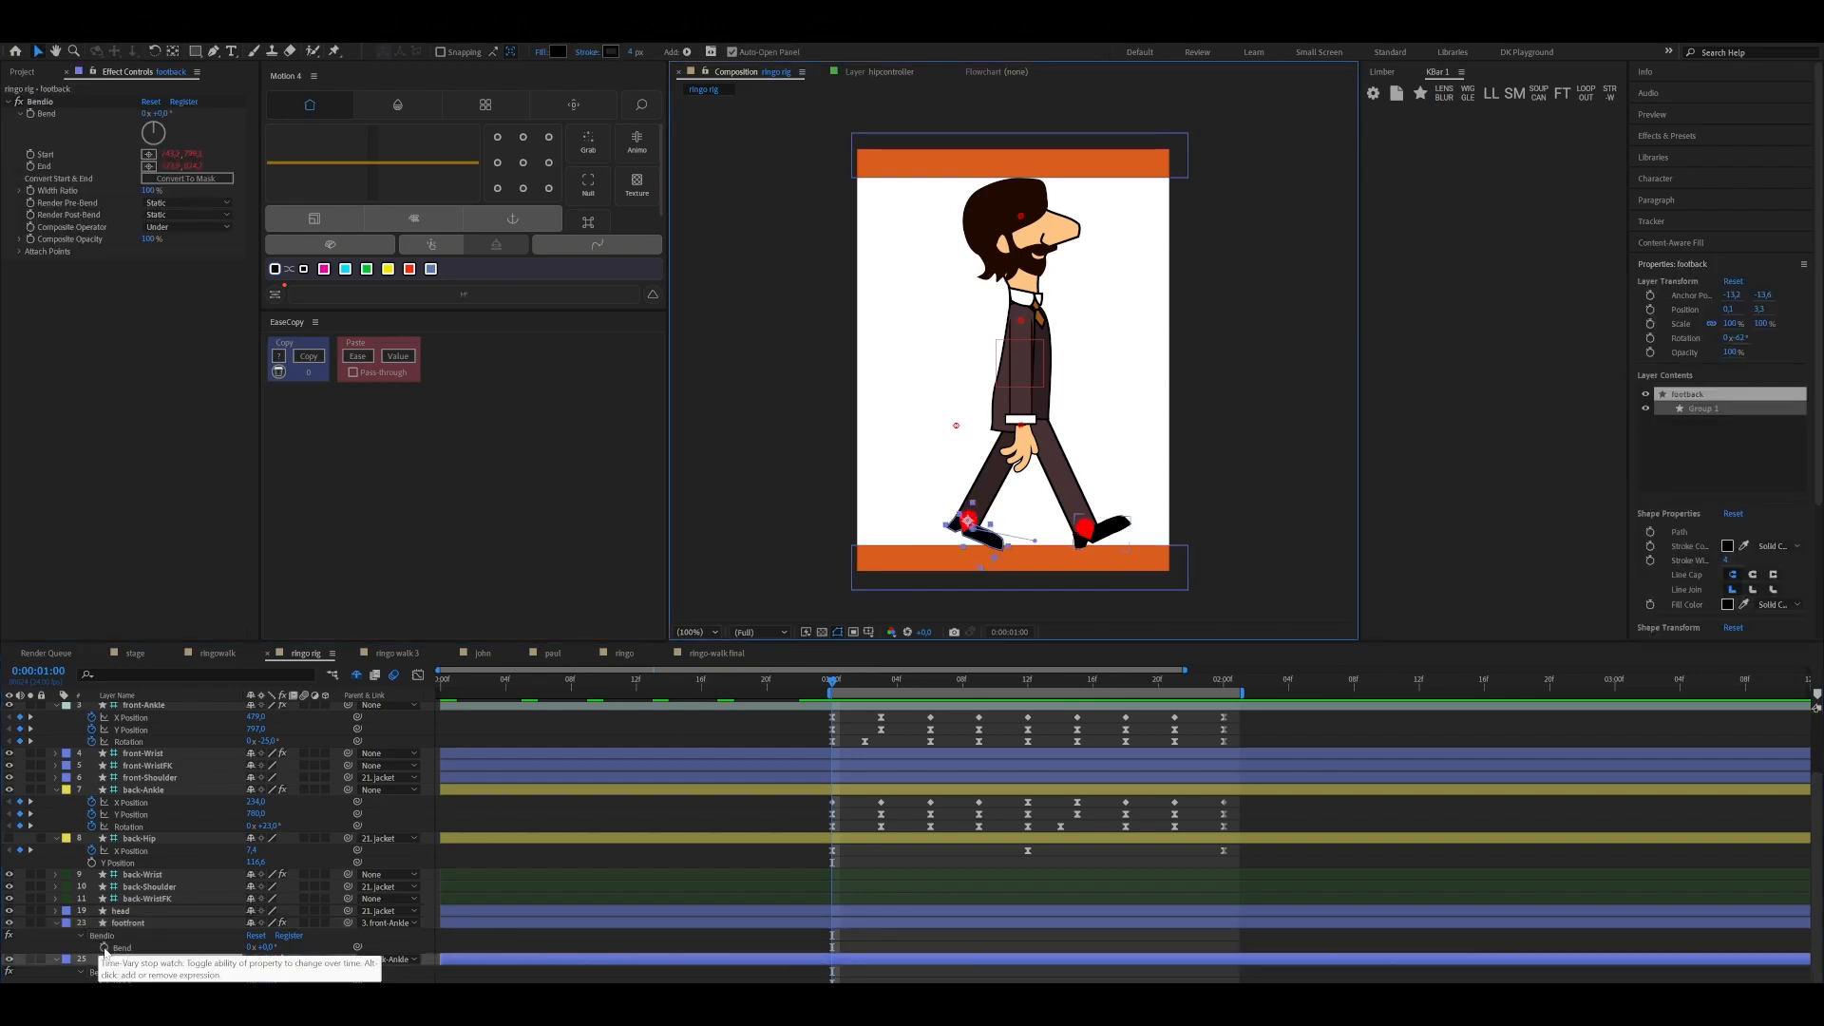
pyautogui.click(104, 948)
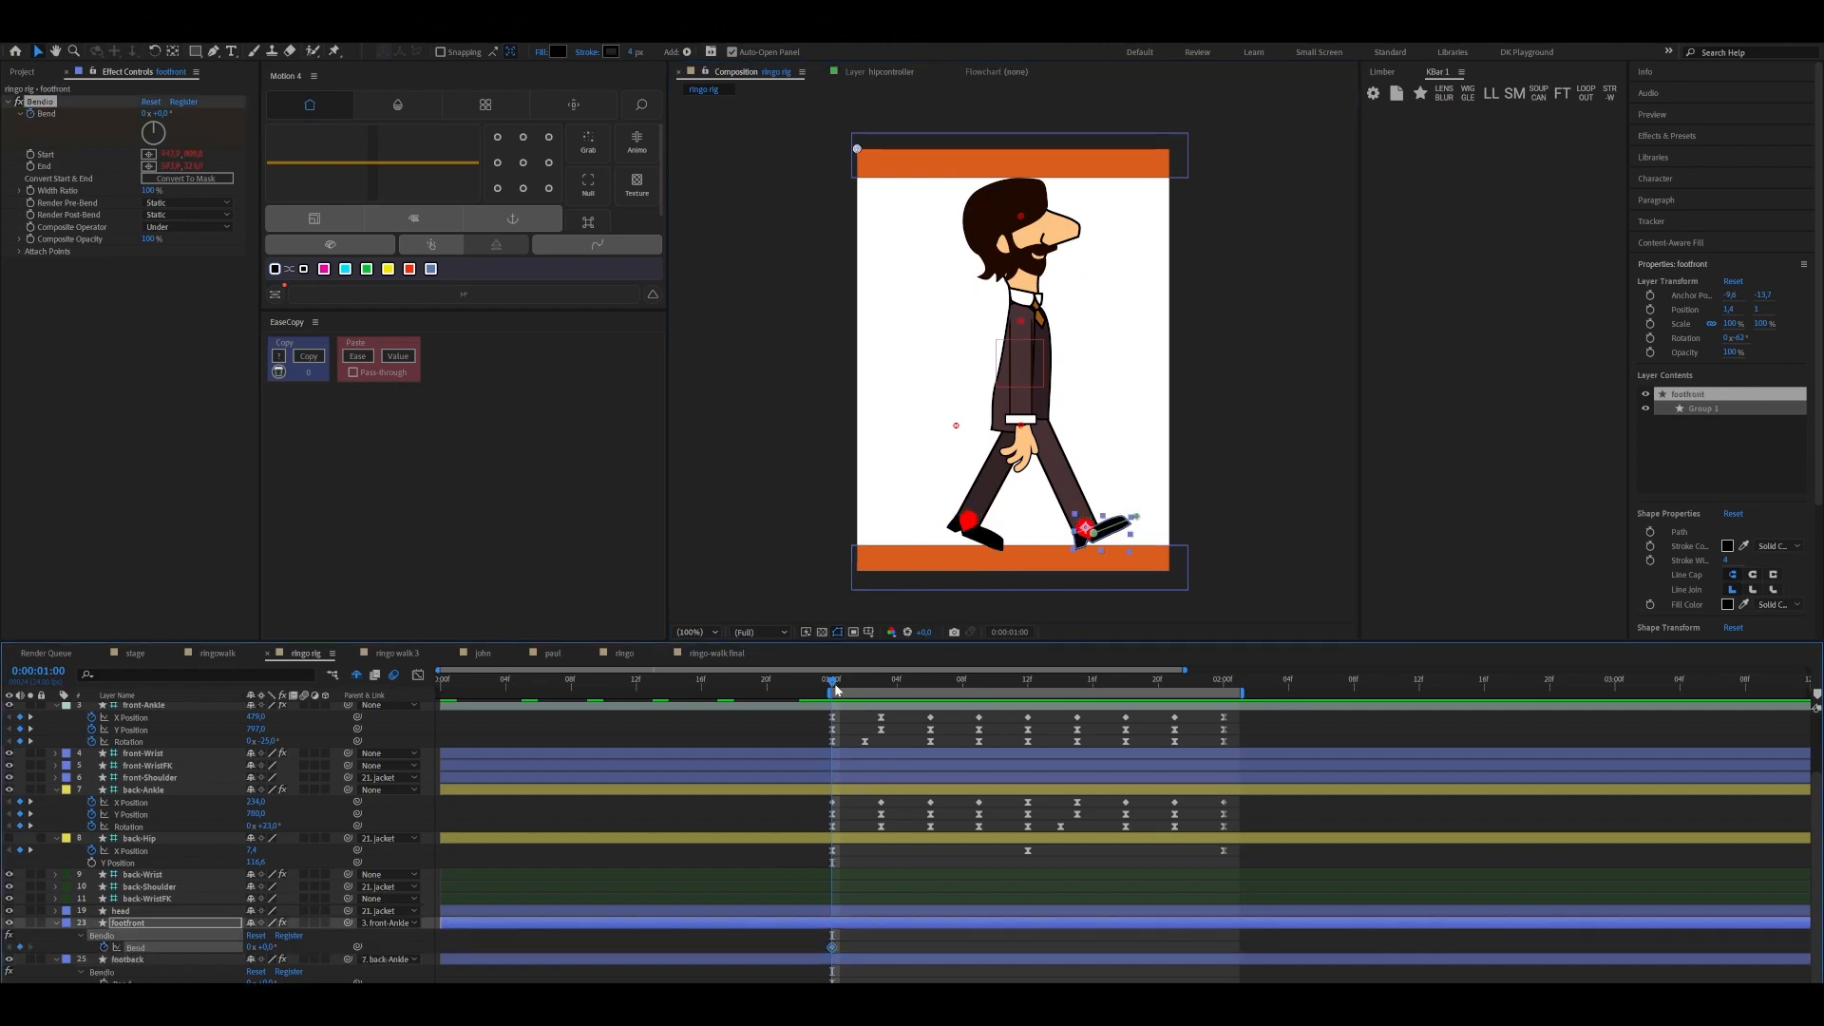
pyautogui.moveTo(835, 688); pyautogui.dragTo(882, 679)
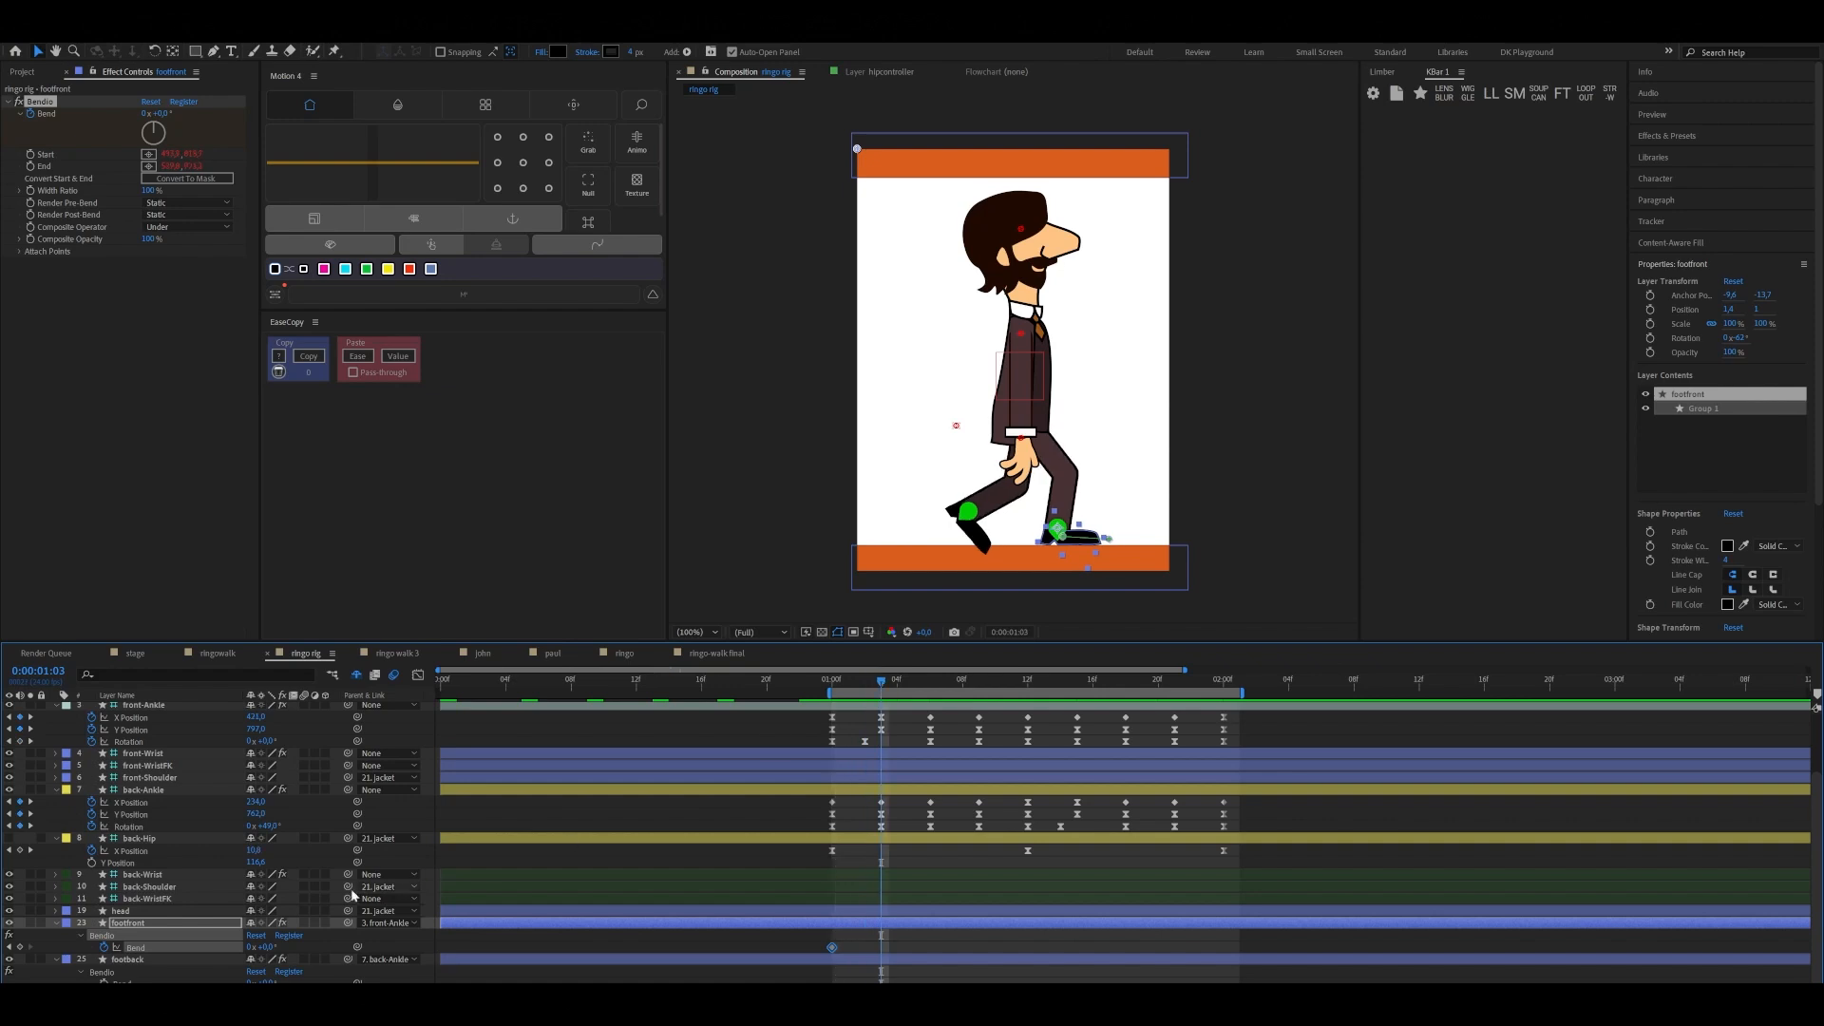
pyautogui.click(19, 948)
pyautogui.moveTo(881, 676); pyautogui.dragTo(927, 678)
pyautogui.click(19, 948)
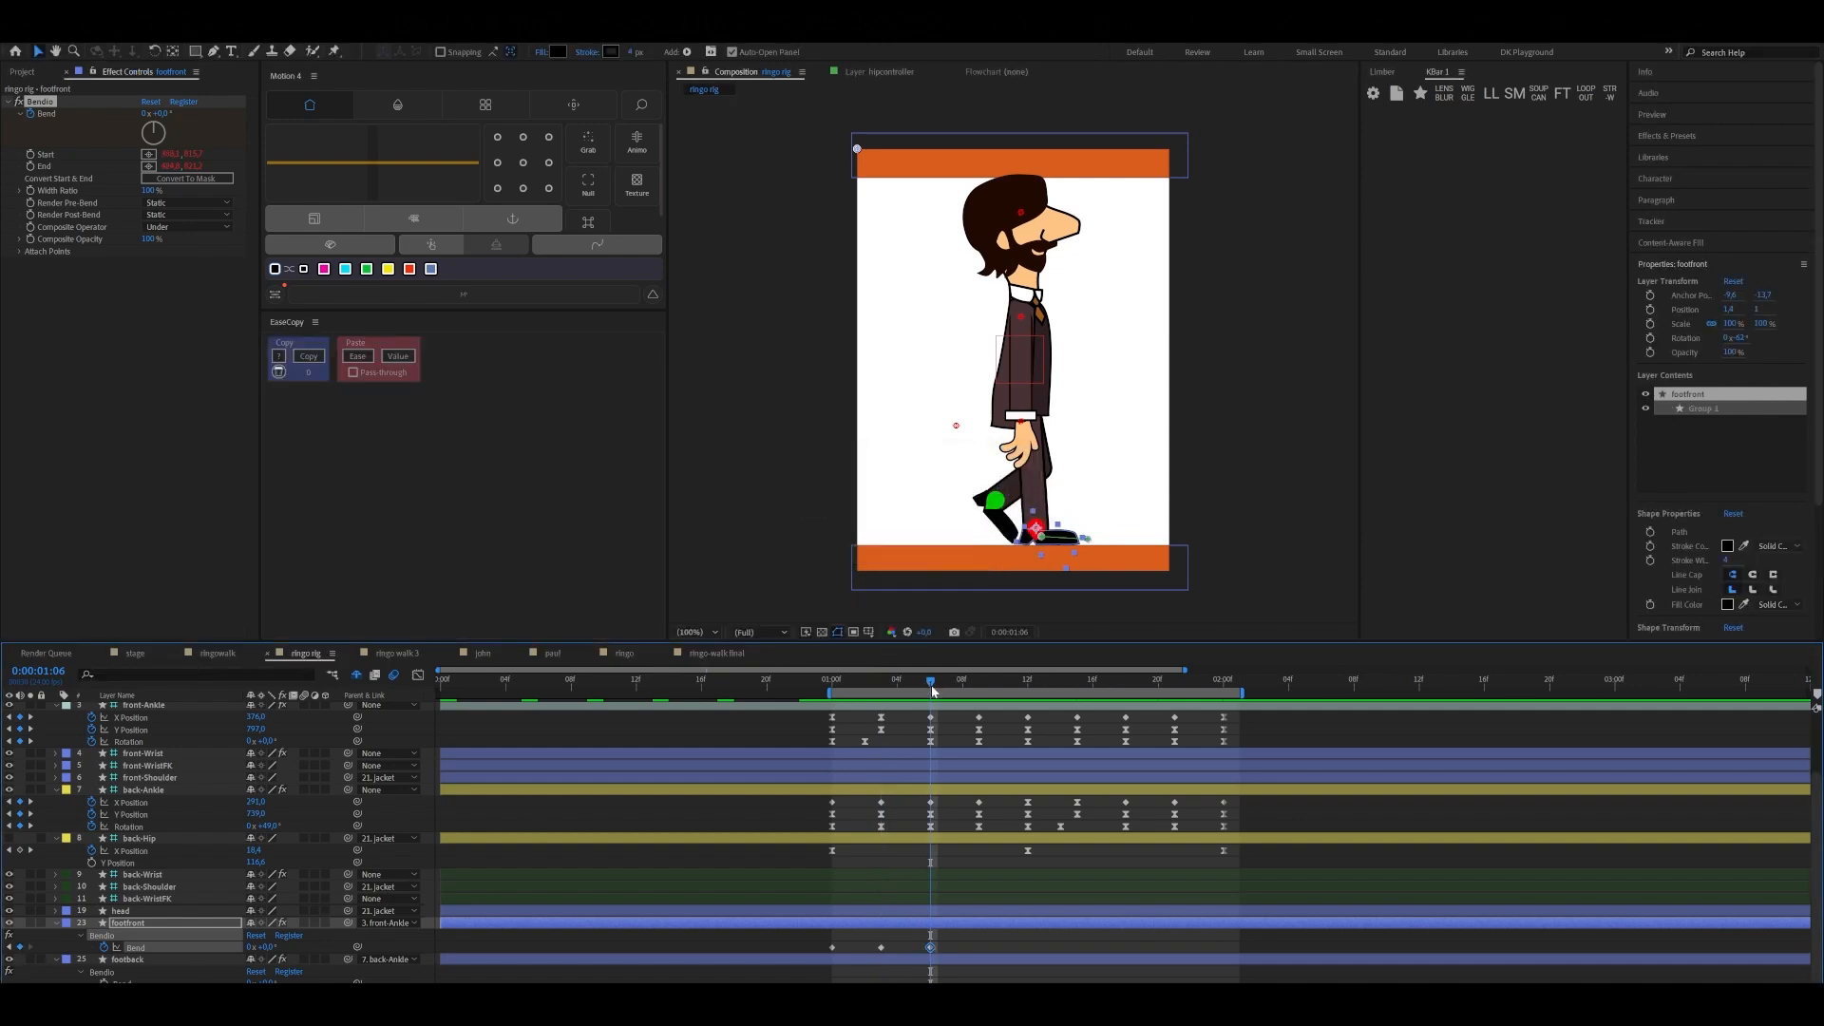
# Set footfront's Bend to about -37° at 0:00:01:09 and hold that value with a keyframe at 0:00:01:12
pyautogui.moveTo(934, 685); pyautogui.dragTo(979, 687)
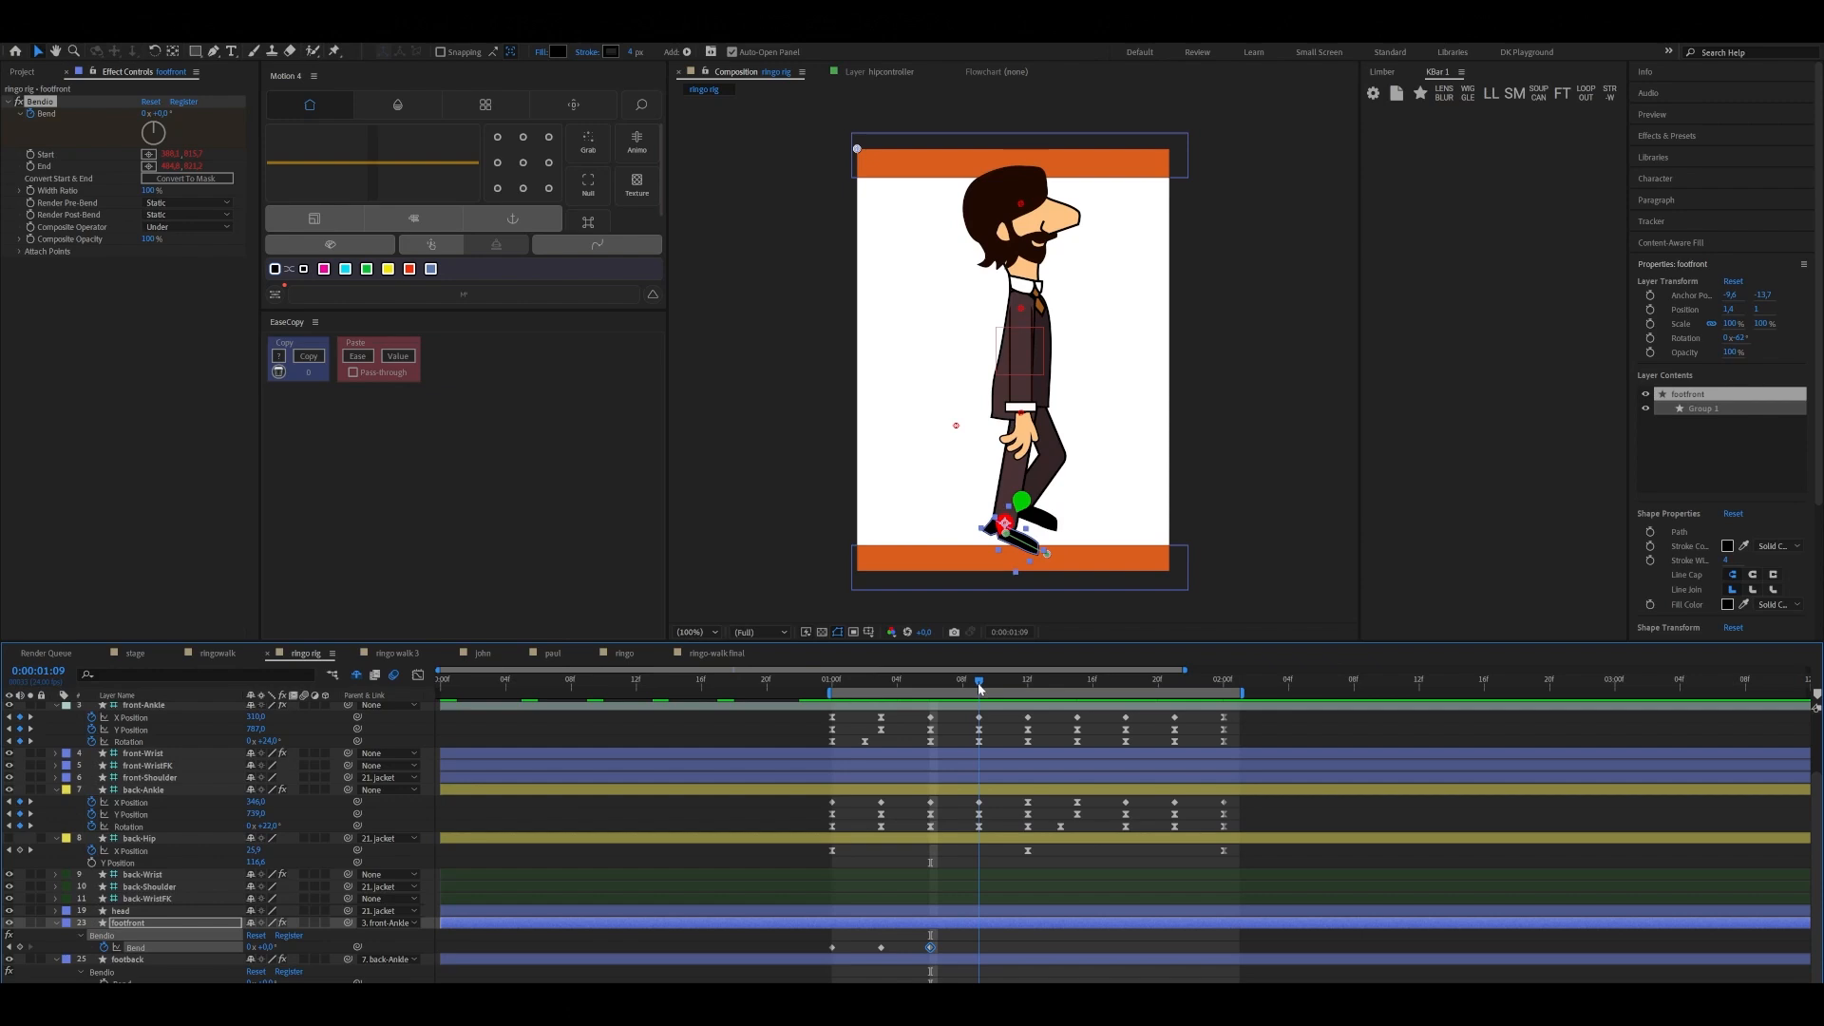
pyautogui.moveTo(271, 948); pyautogui.dragTo(253, 961)
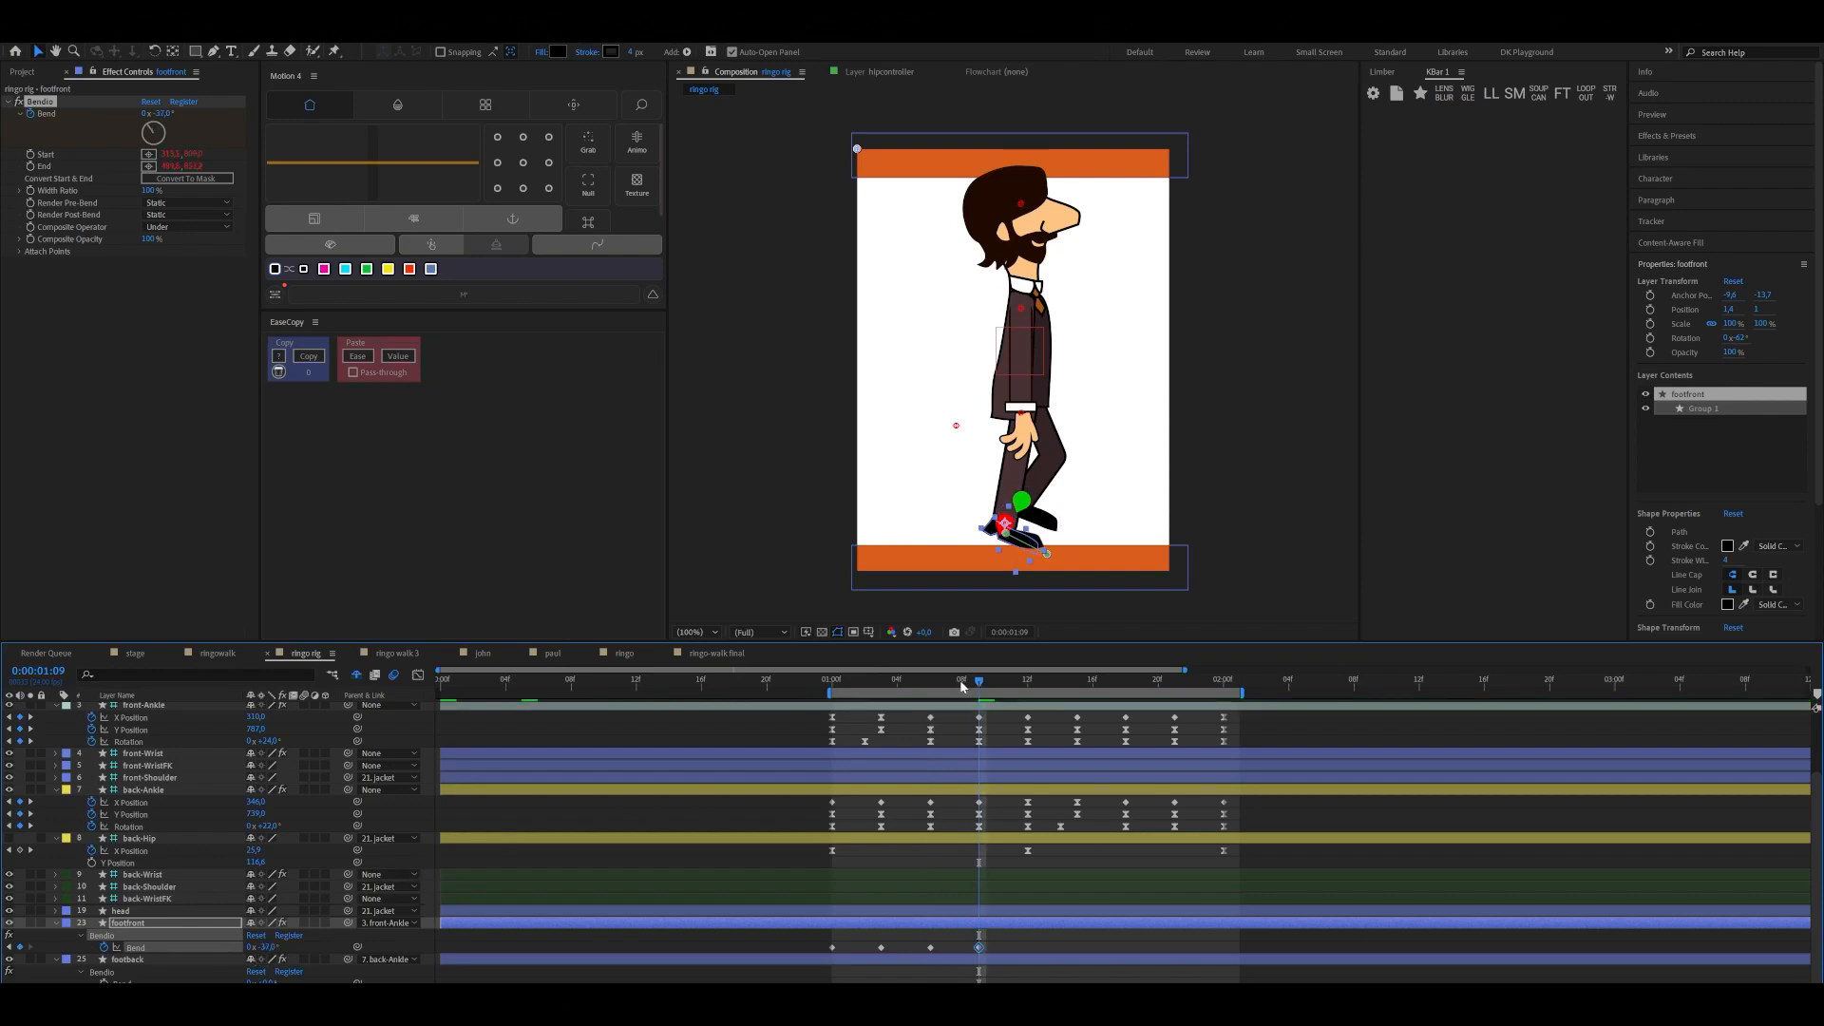
pyautogui.moveTo(981, 684); pyautogui.dragTo(1029, 681)
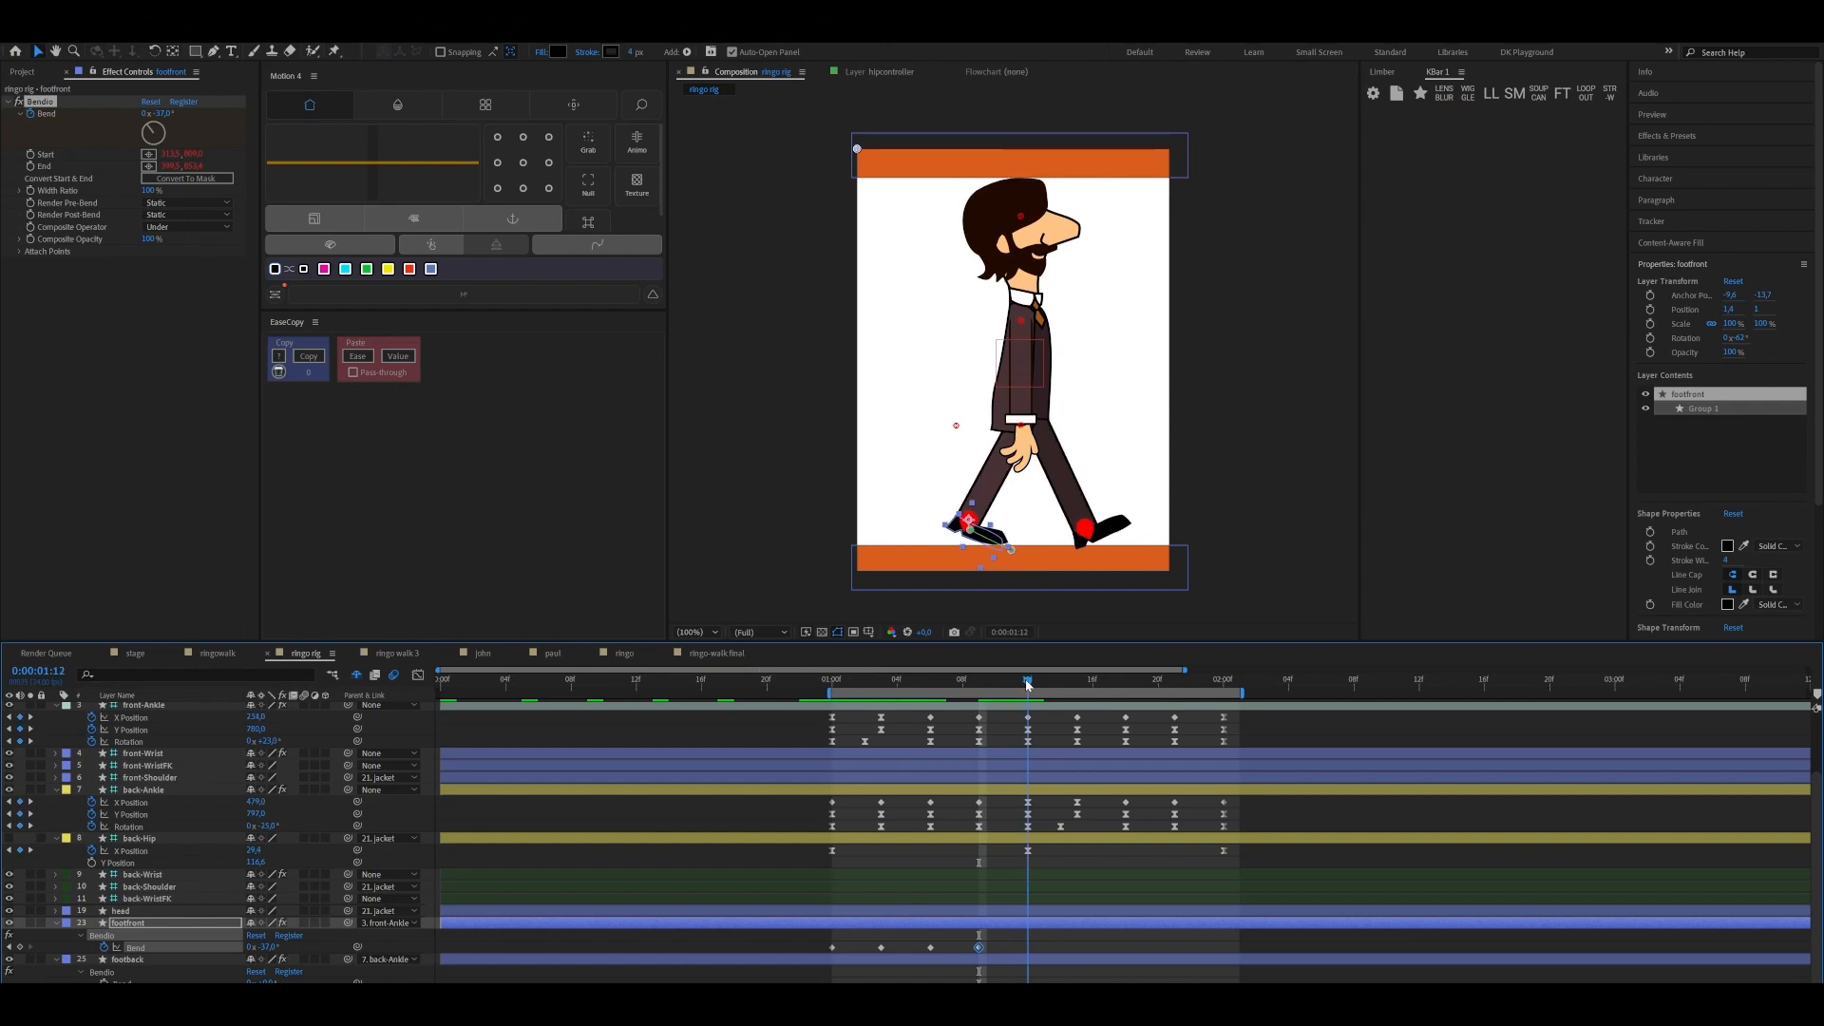
pyautogui.click(20, 947)
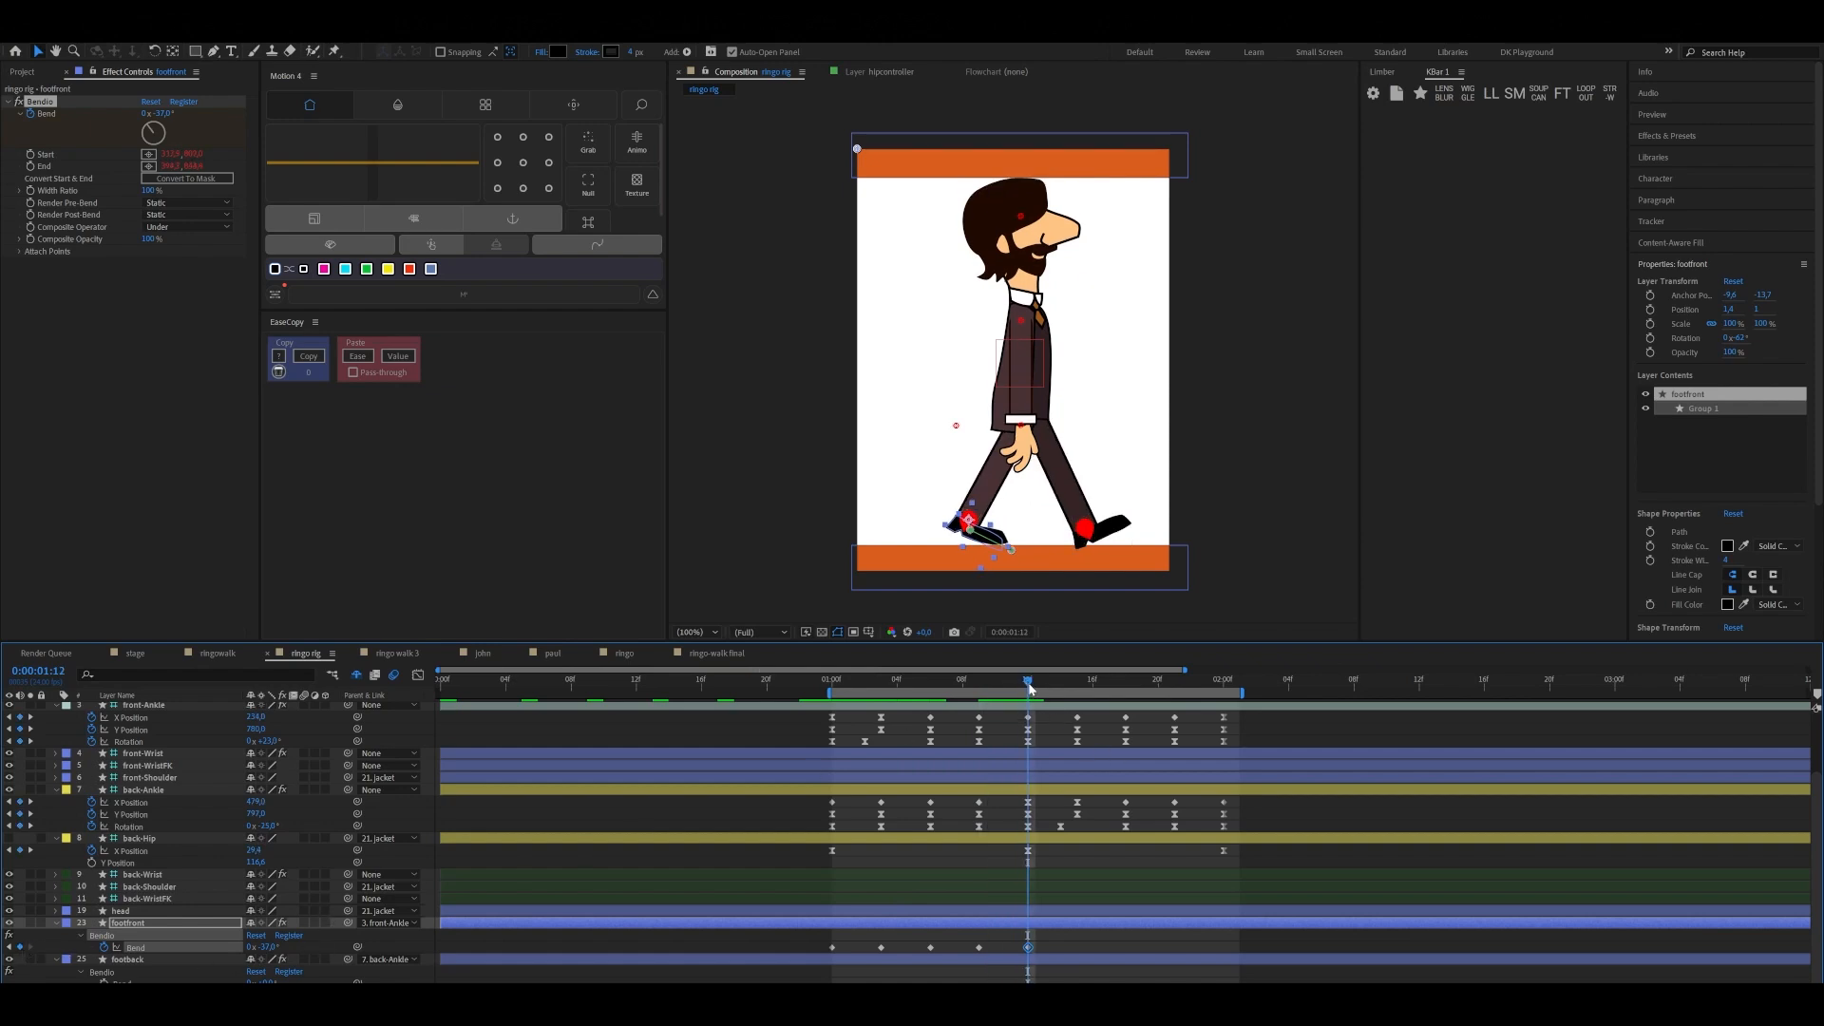
# Bend footfront further in the negative direction at 0:00:01:15 and set its Bend to 0° at 0:00:01:18
pyautogui.moveTo(1030, 685); pyautogui.dragTo(1078, 688)
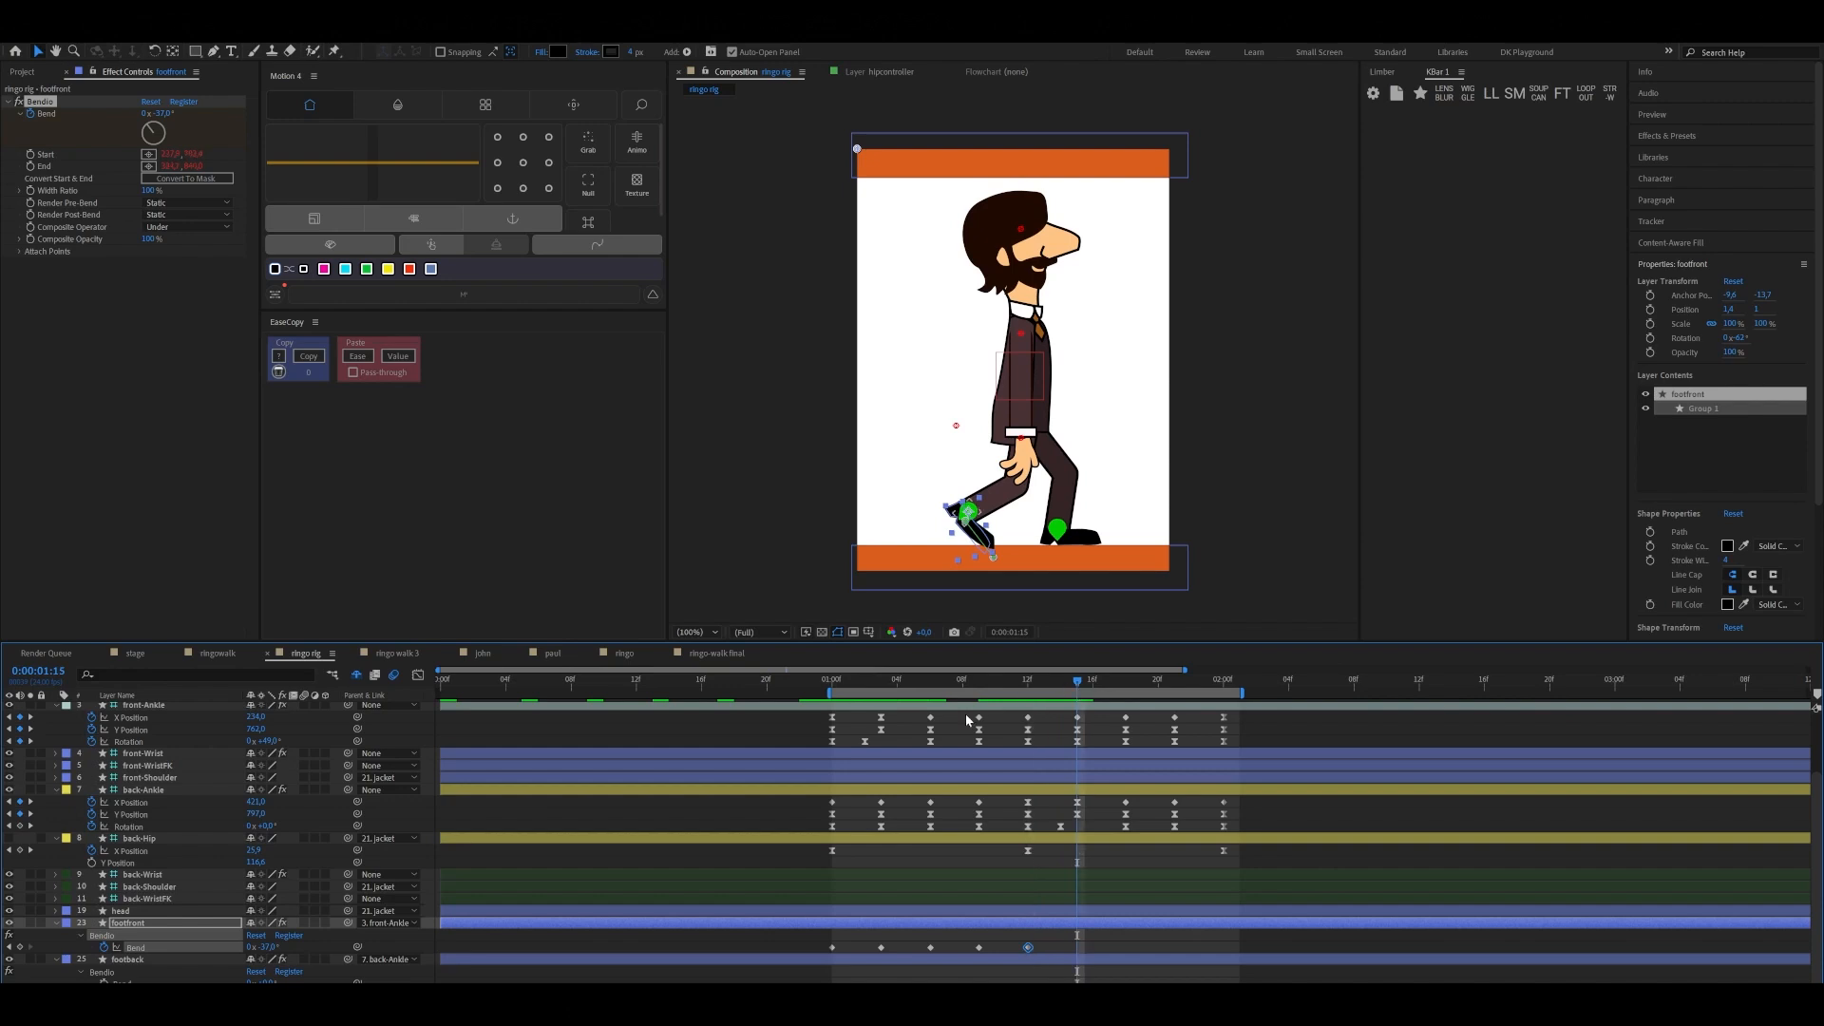
pyautogui.moveTo(272, 948); pyautogui.dragTo(255, 949)
pyautogui.moveTo(1081, 684); pyautogui.dragTo(1126, 688)
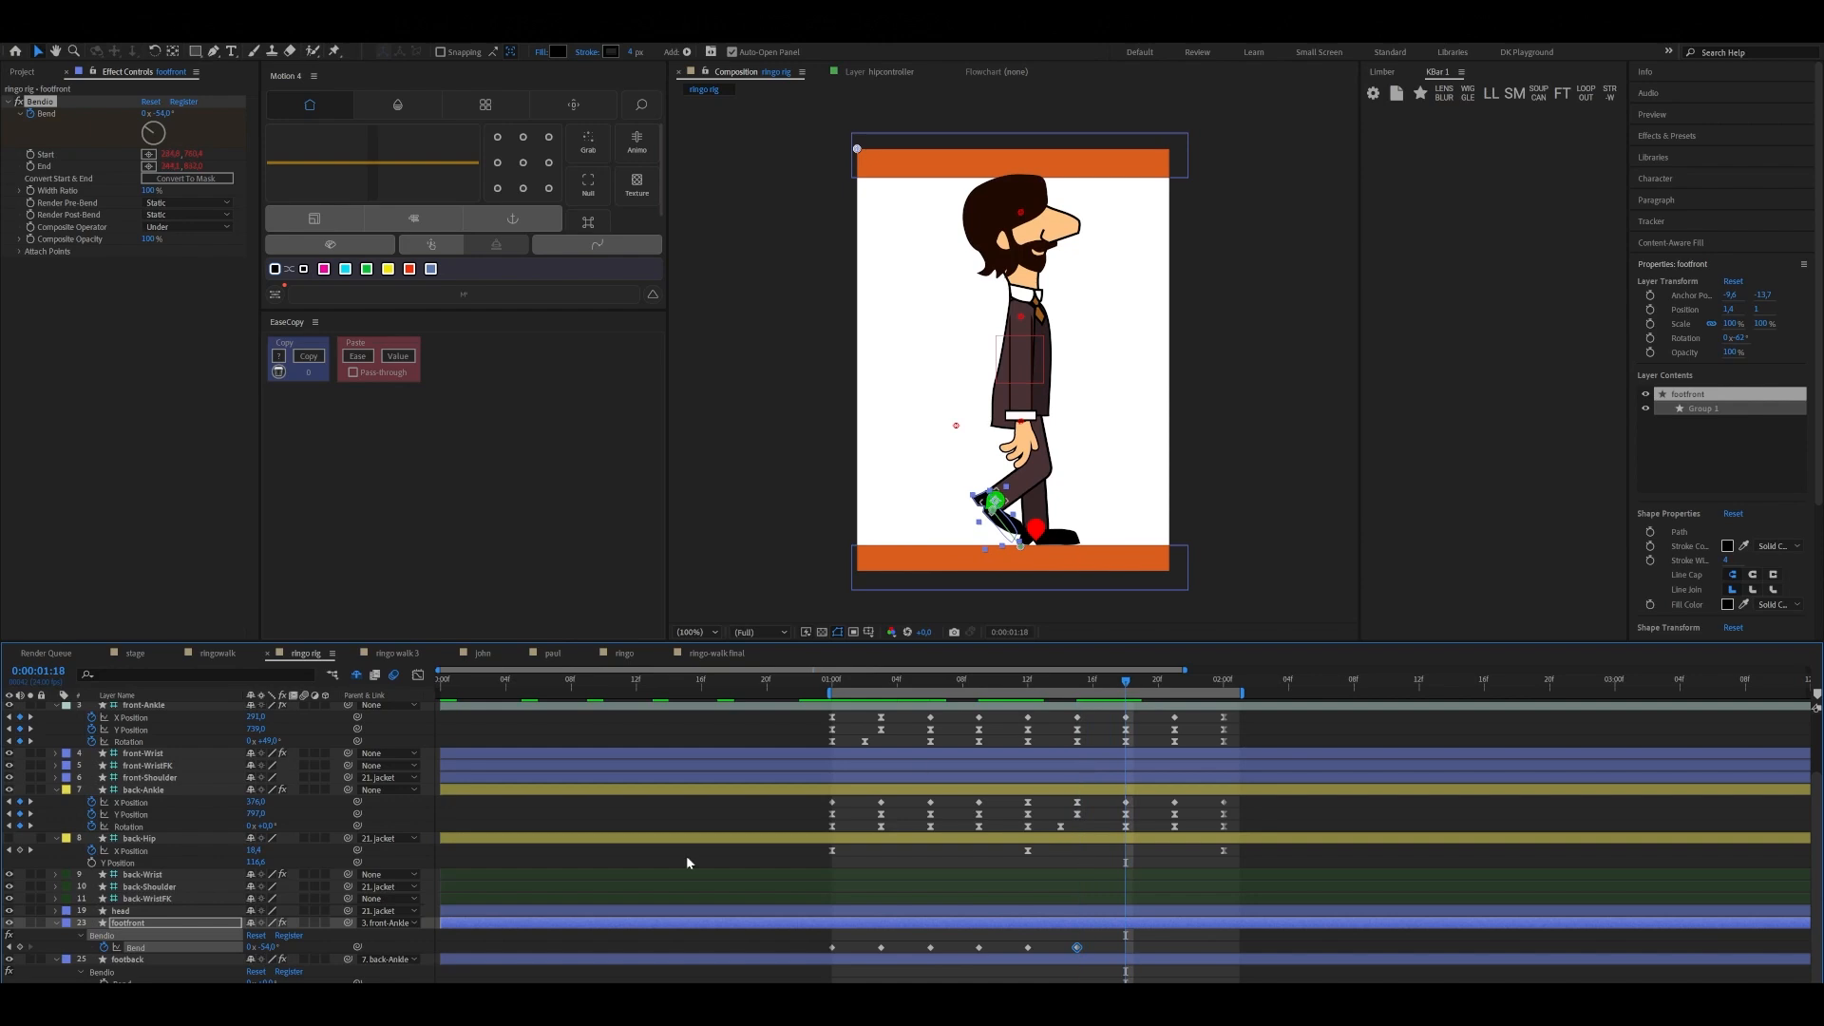
pyautogui.click(269, 947)
pyautogui.write('0')
pyautogui.press('Return')
pyautogui.click(1211, 932)
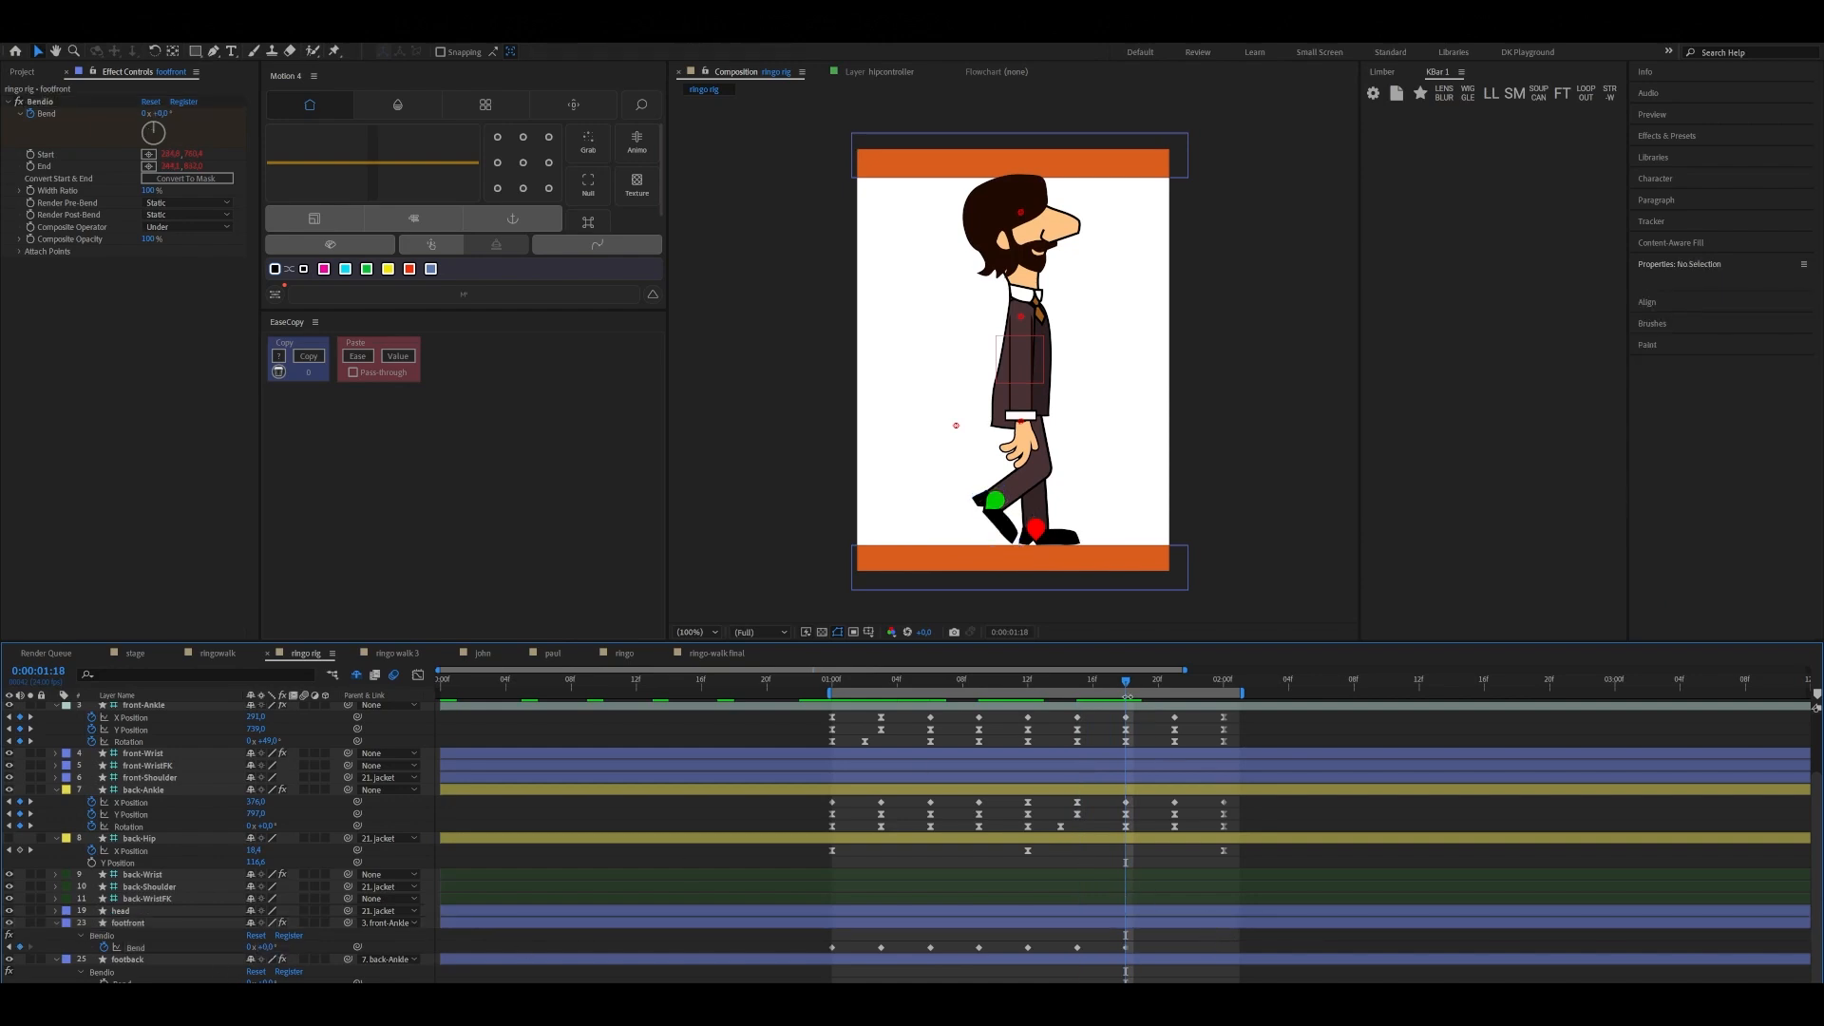
# Copy footfront's first Bend keyframe to 0:00:02:00 and apply Easy Ease to all of its Bend keyframes
pyautogui.moveTo(1127, 680); pyautogui.dragTo(1224, 697)
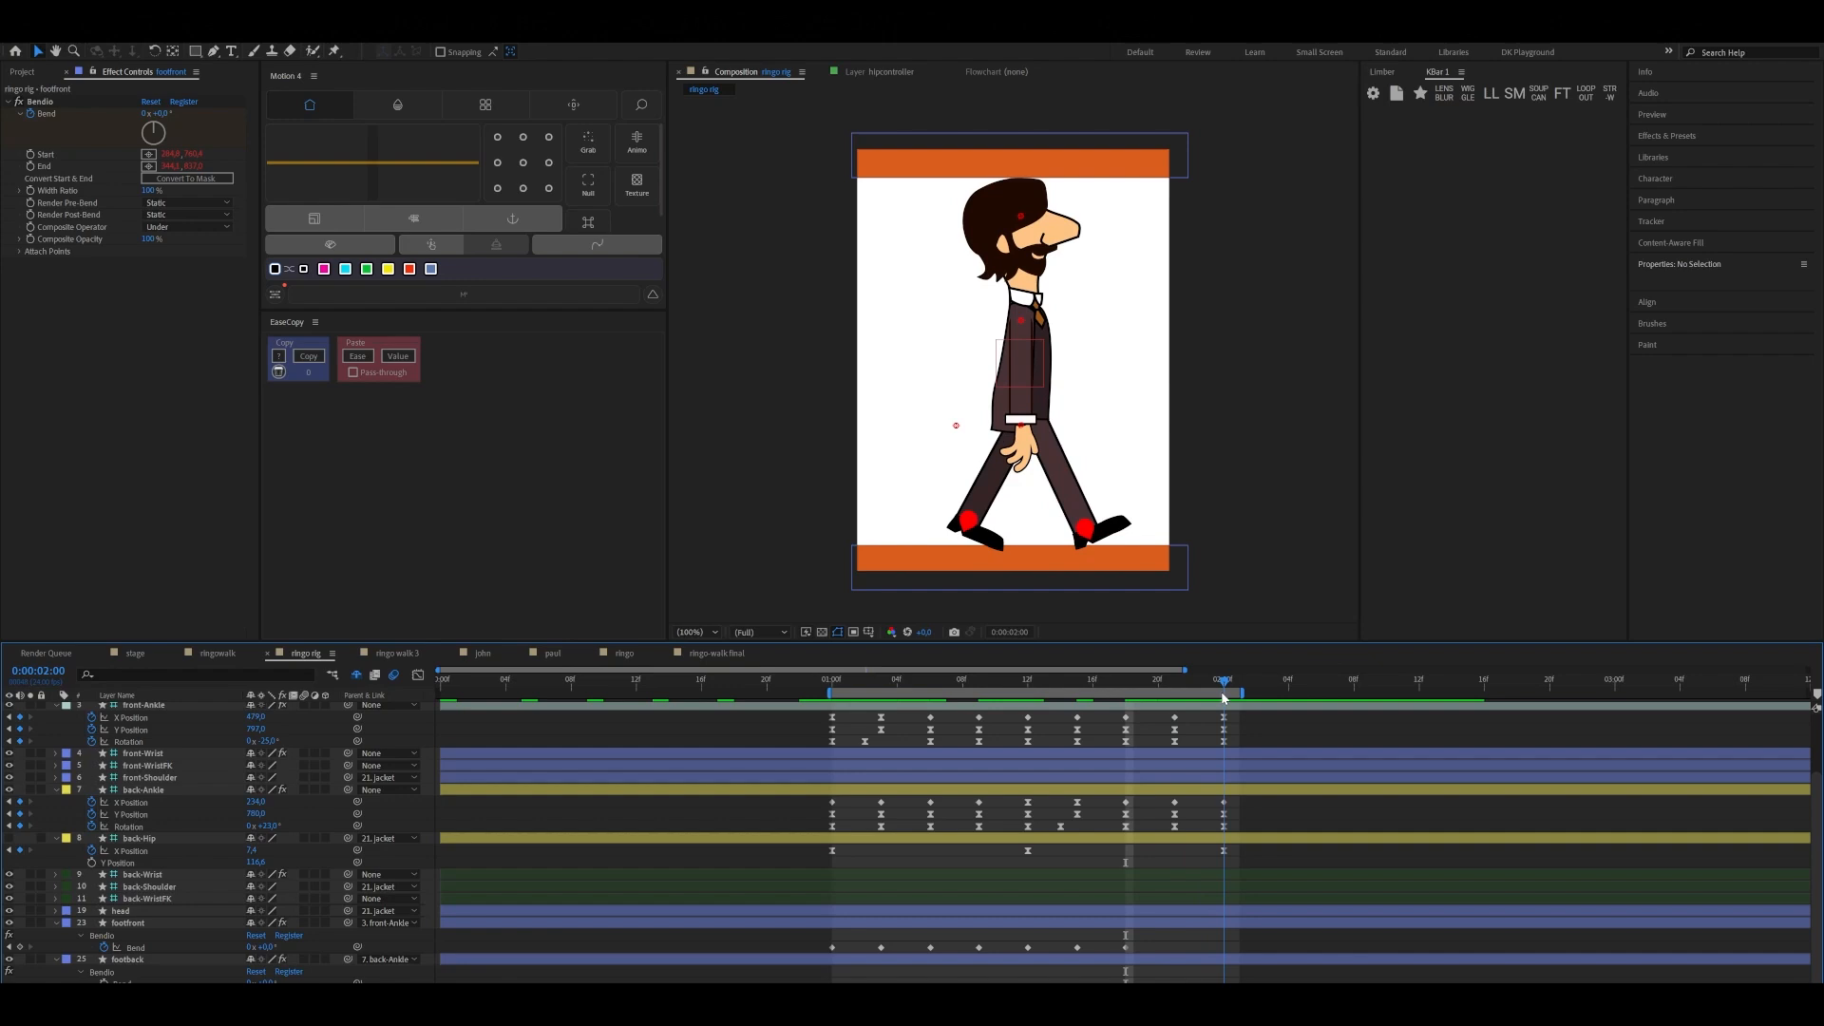
pyautogui.click(831, 947)
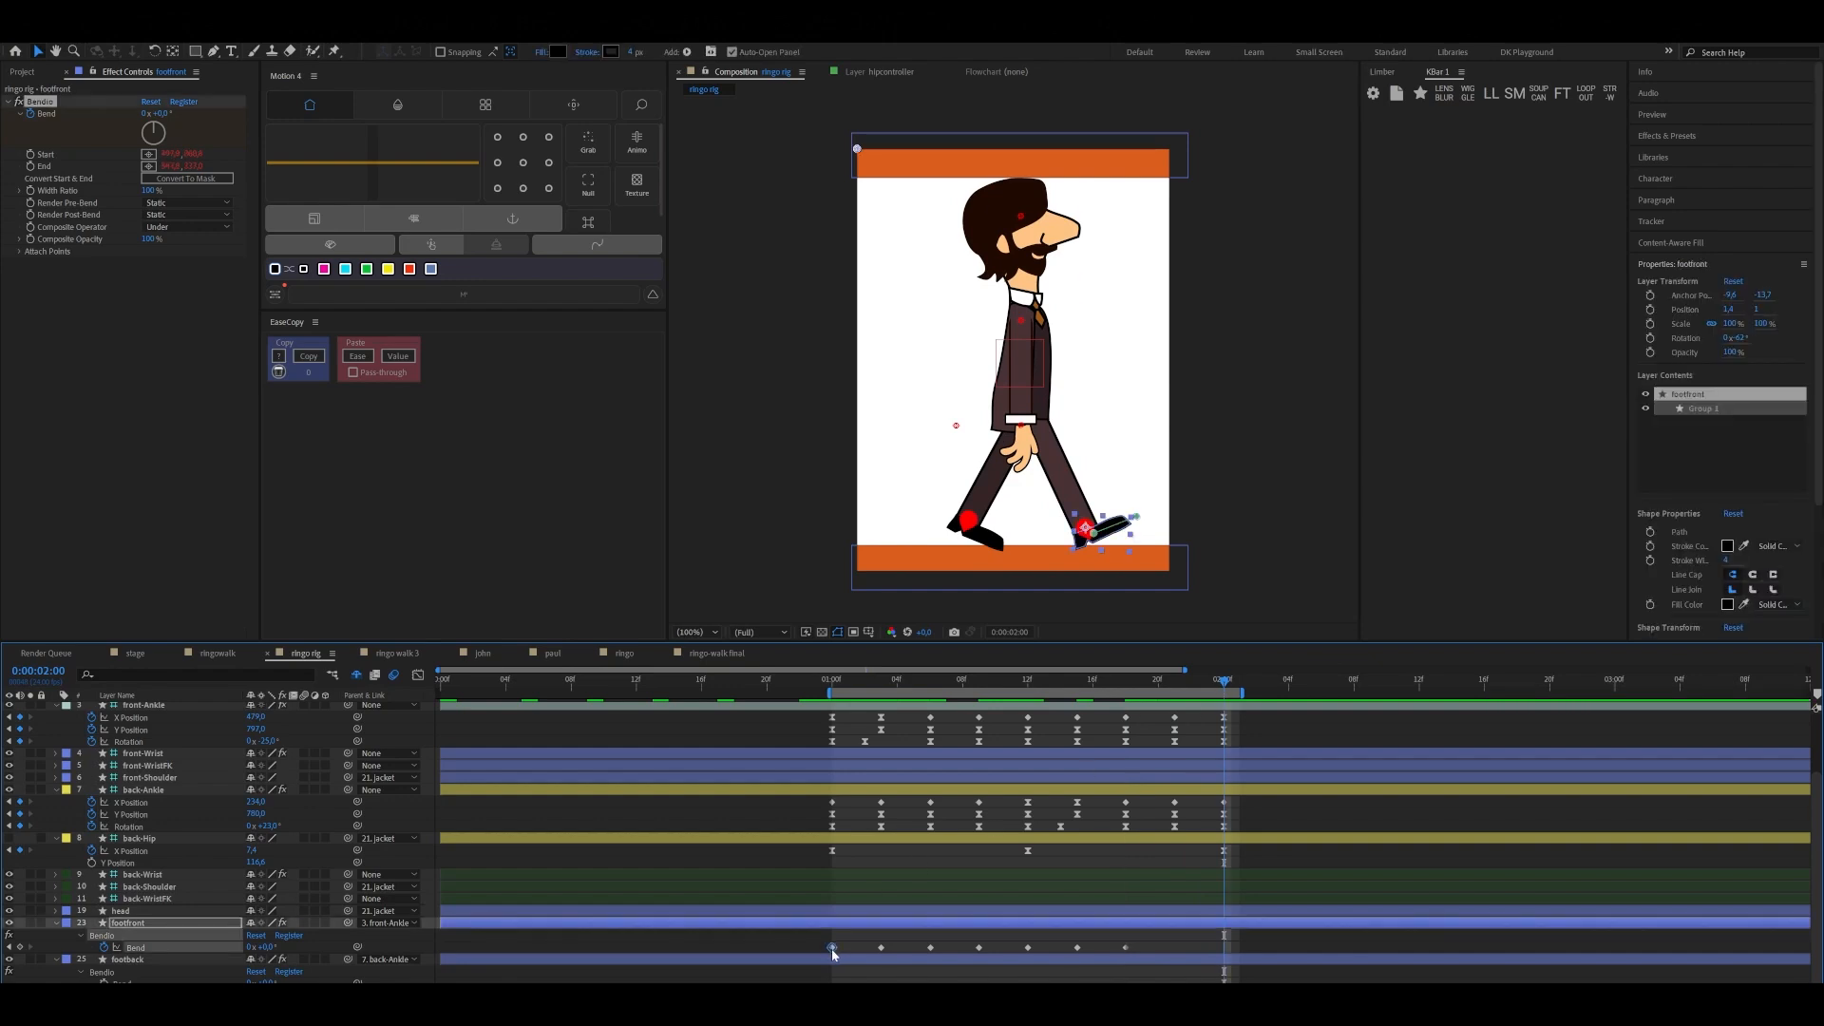
pyautogui.hotkey('ctrl', 'c')
pyautogui.hotkey('ctrl', 'v')
pyautogui.moveTo(796, 944); pyautogui.dragTo(1241, 958)
pyautogui.press('F9')
# Preview the walk cycle with the front foot's bend and return to 0:00:01:00
pyautogui.press('space')
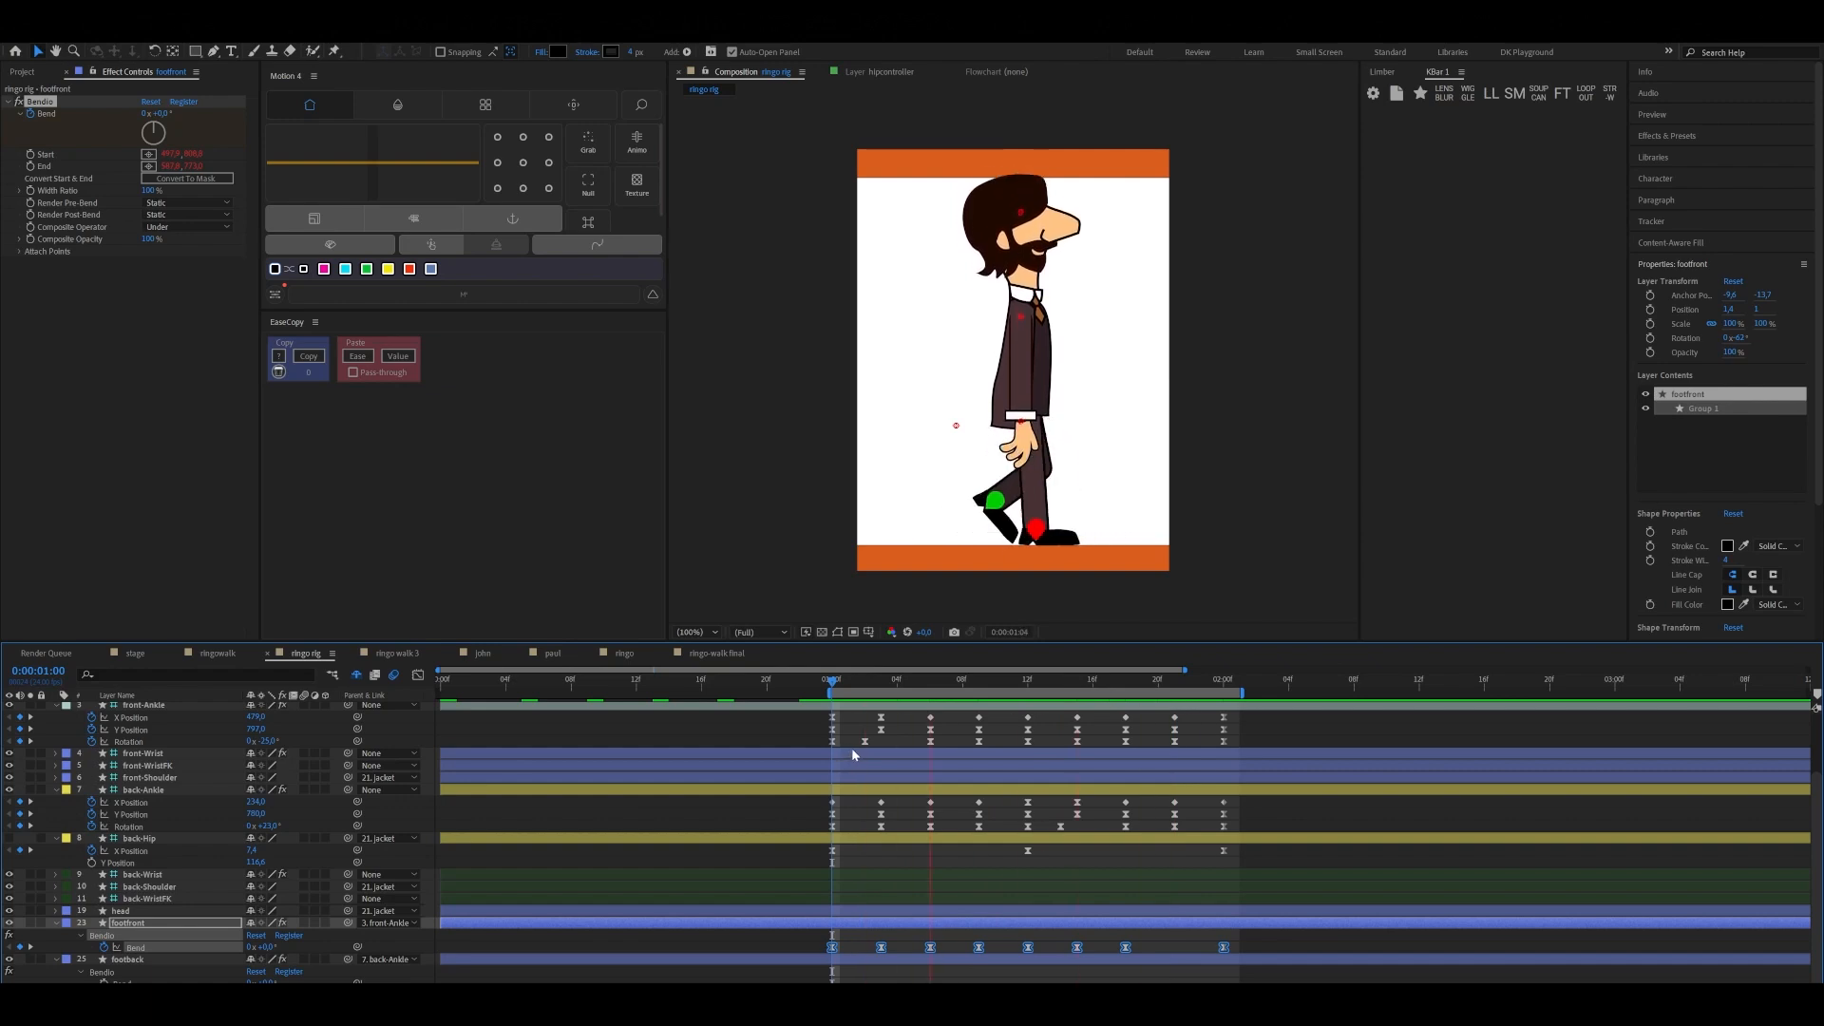
pyautogui.press('space')
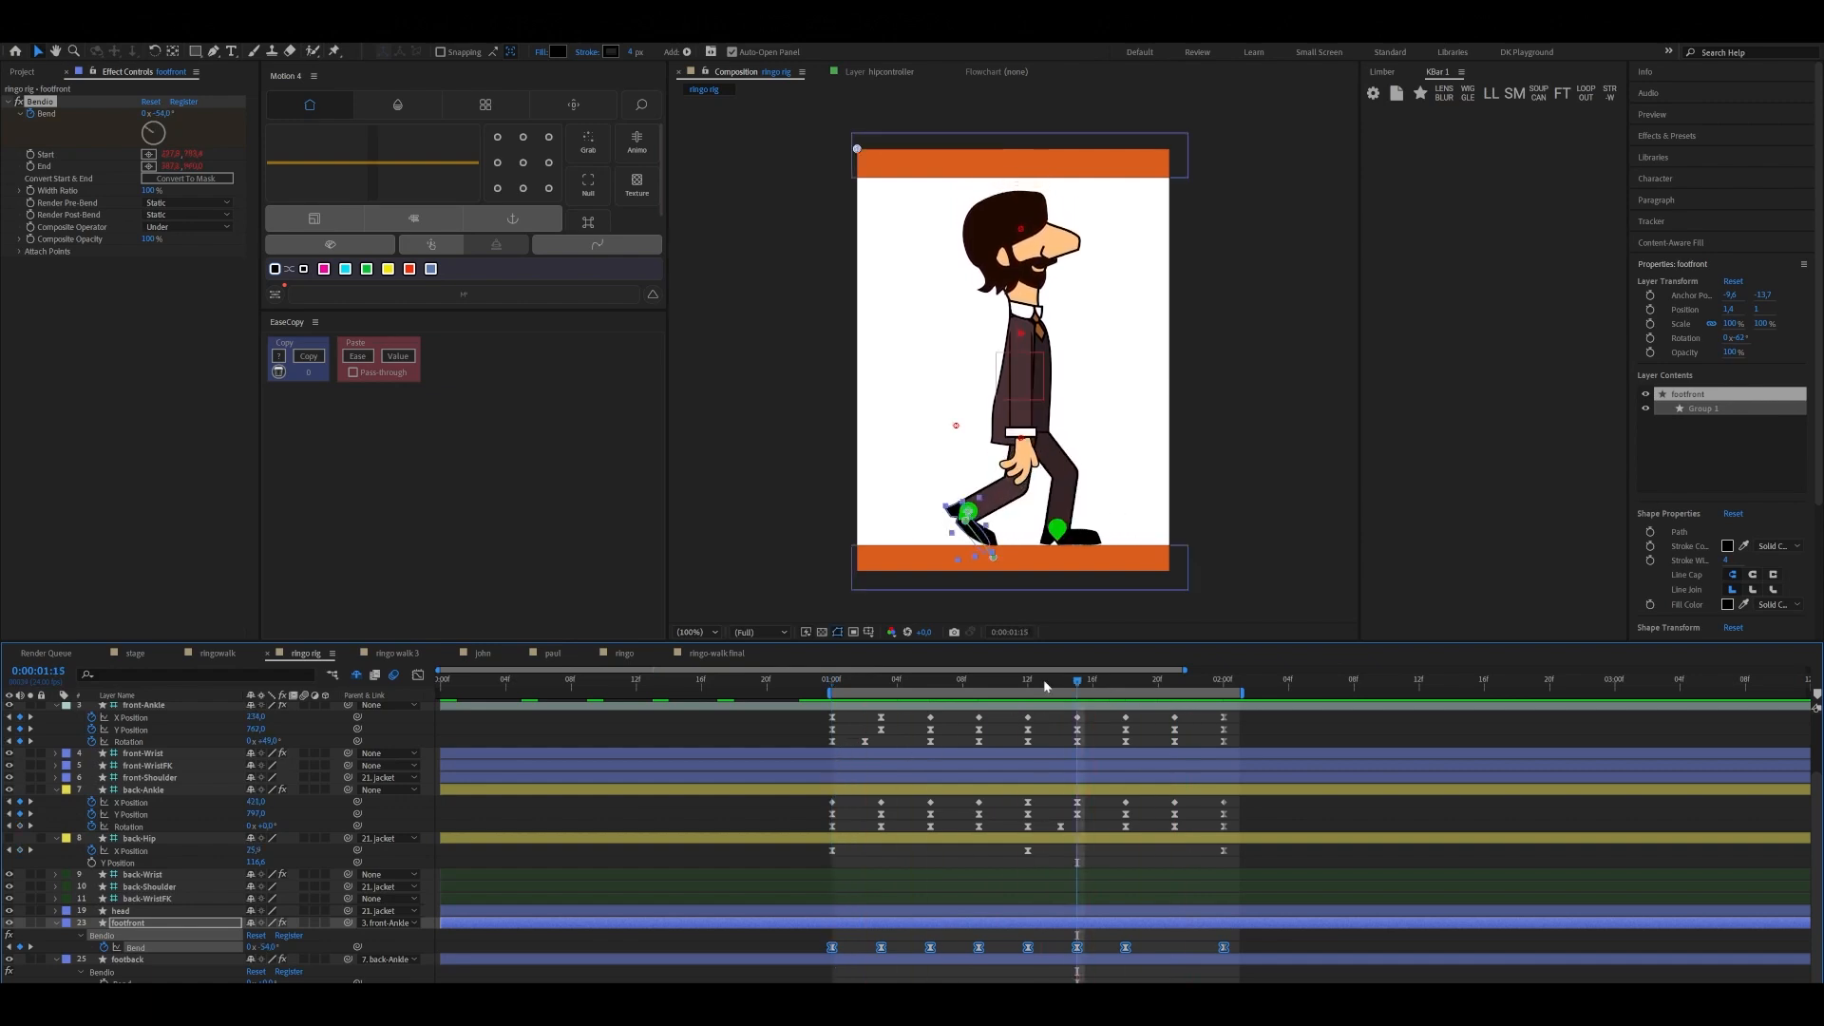
pyautogui.moveTo(1077, 682); pyautogui.dragTo(839, 745)
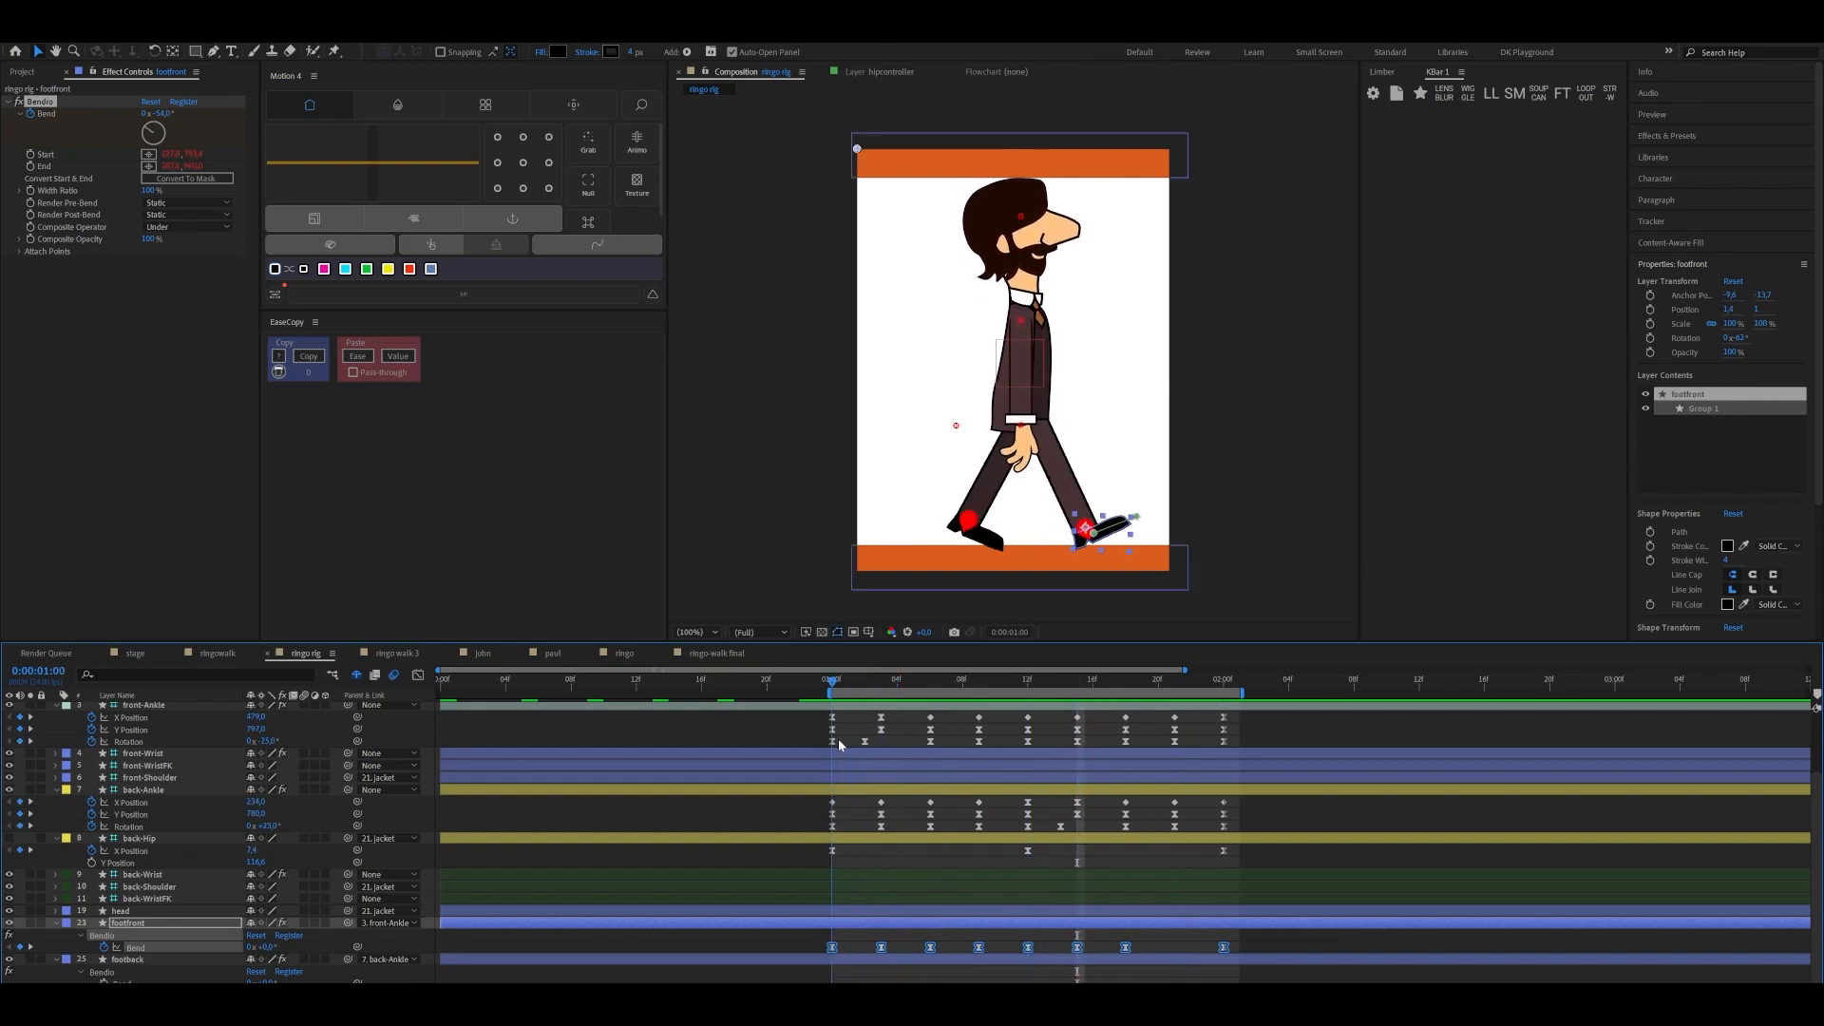
# Set footback's Bend to about -41° at 0:00:01:00 and bend it further in the negative direction at 0:00:01:03
pyautogui.click(981, 537)
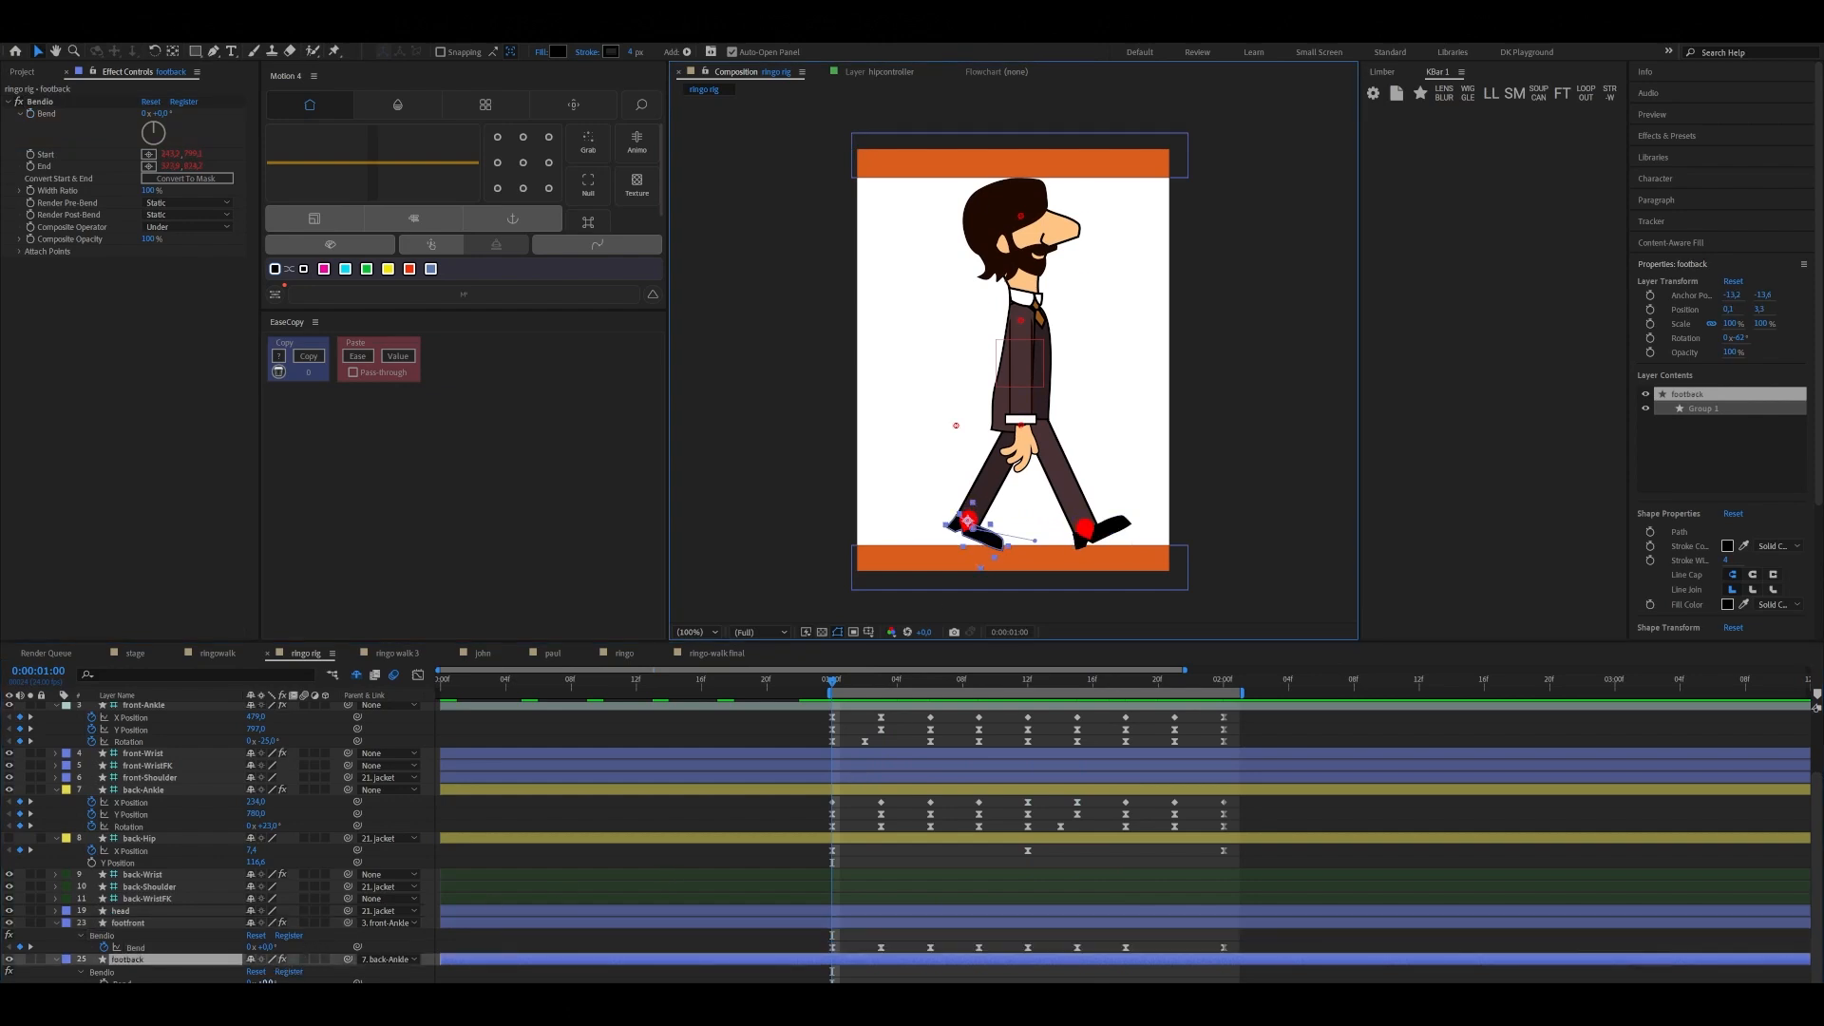
pyautogui.moveTo(270, 982); pyautogui.dragTo(249, 982)
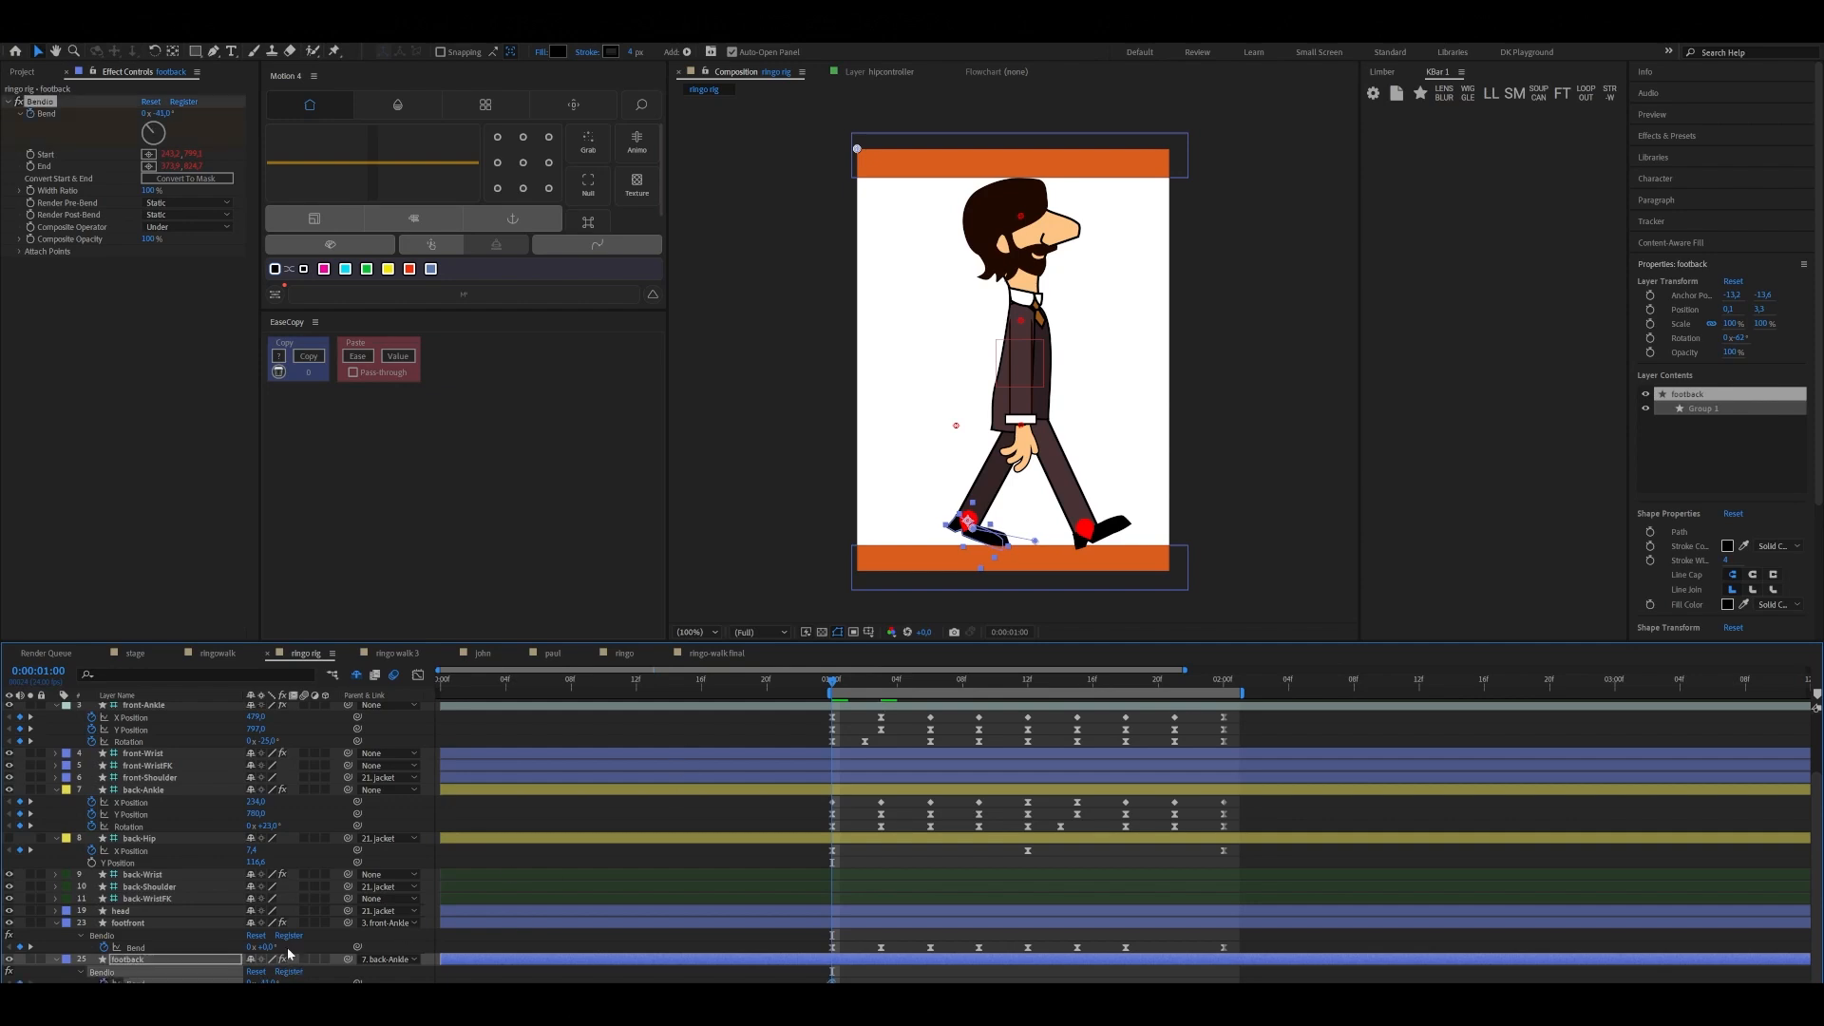
pyautogui.click(864, 680)
pyautogui.moveTo(869, 684); pyautogui.dragTo(882, 683)
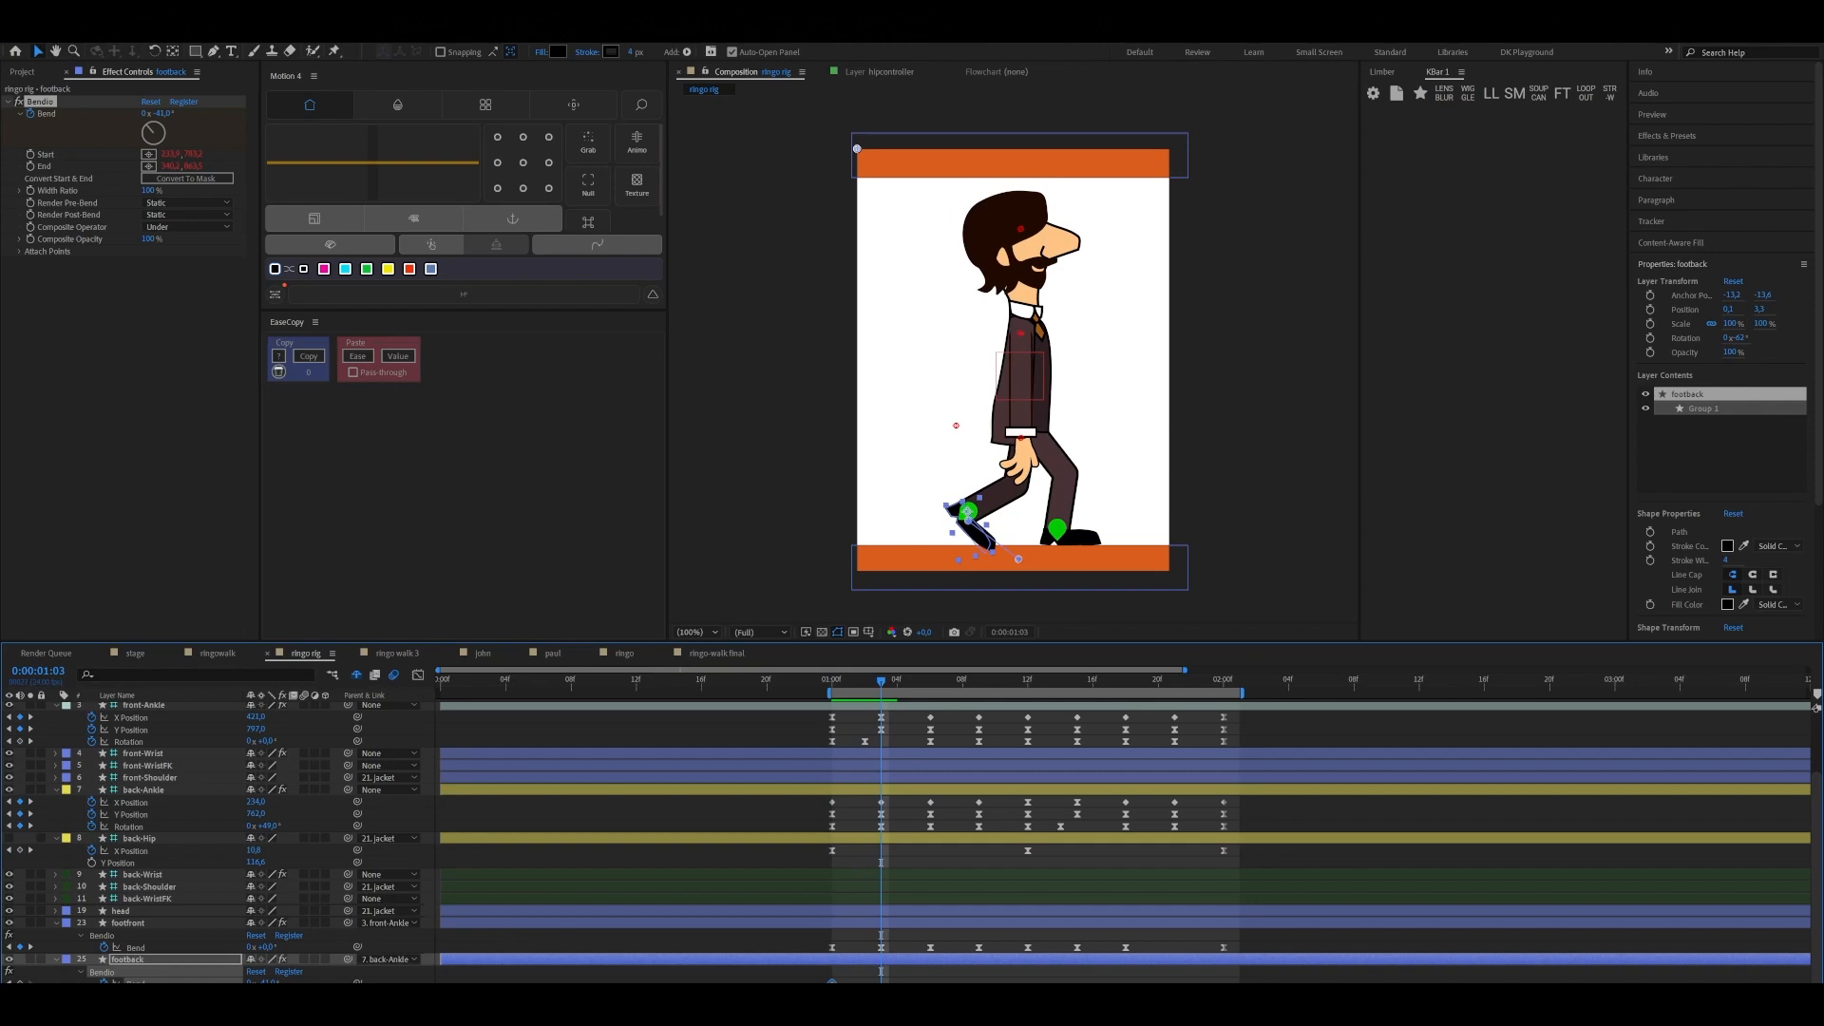
pyautogui.moveTo(269, 982); pyautogui.dragTo(239, 983)
# Set footback's Bend to 0° at 0:00:01:06
pyautogui.moveTo(903, 680); pyautogui.dragTo(932, 683)
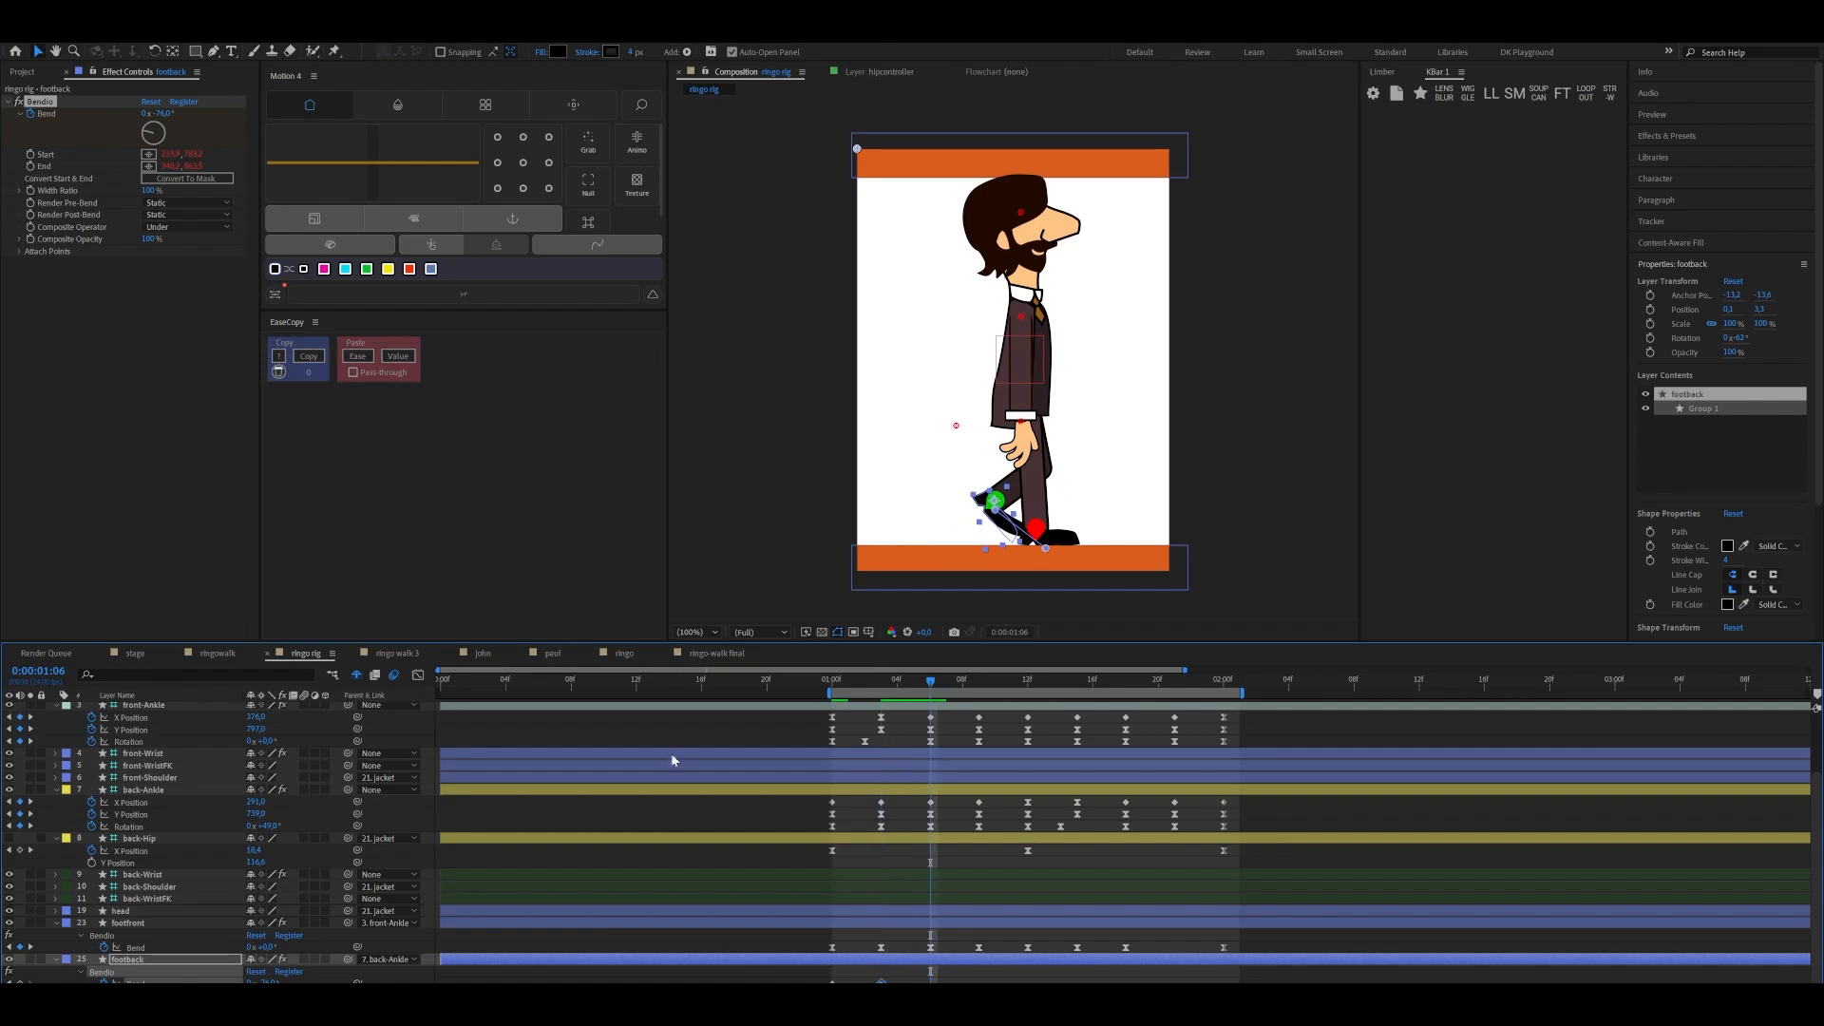
pyautogui.click(267, 980)
pyautogui.write('0')
pyautogui.click(770, 981)
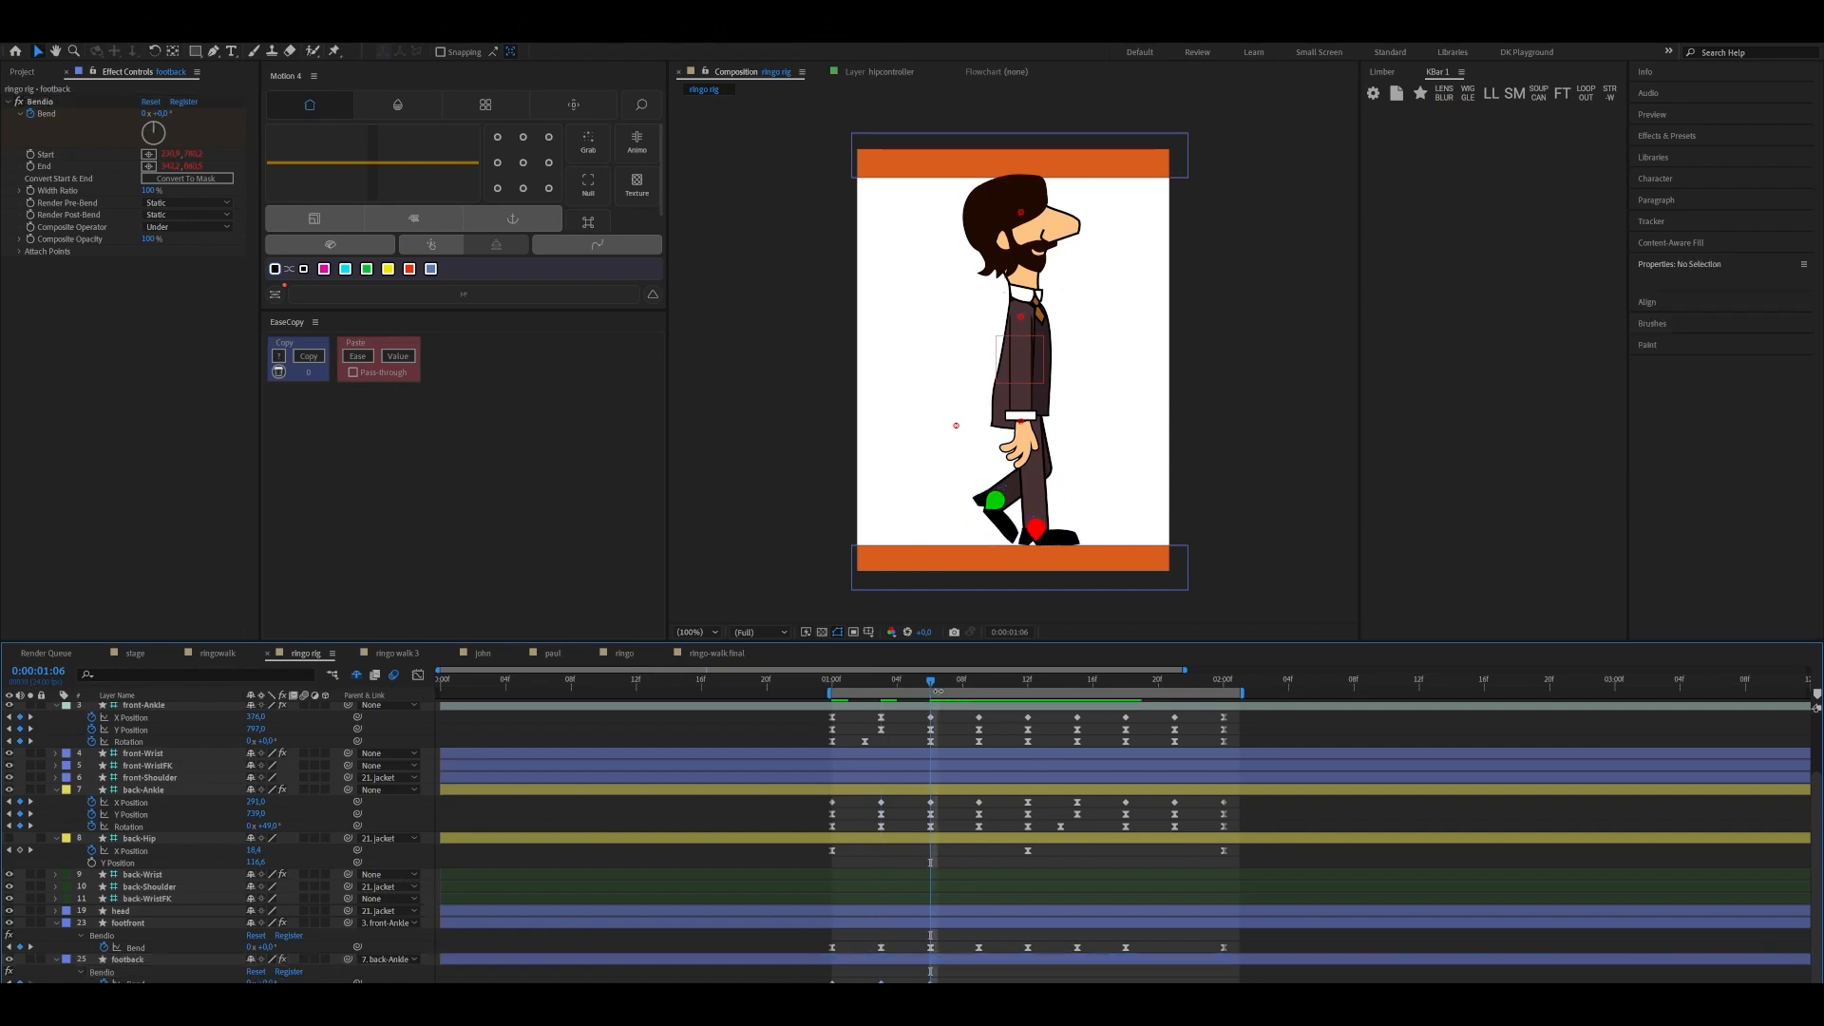
# Hold footback's 0° Bend with keyframes at 0:00:01:09, 0:00:01:12, 0:00:01:15 and 0:00:01:18
pyautogui.moveTo(931, 678); pyautogui.dragTo(977, 686)
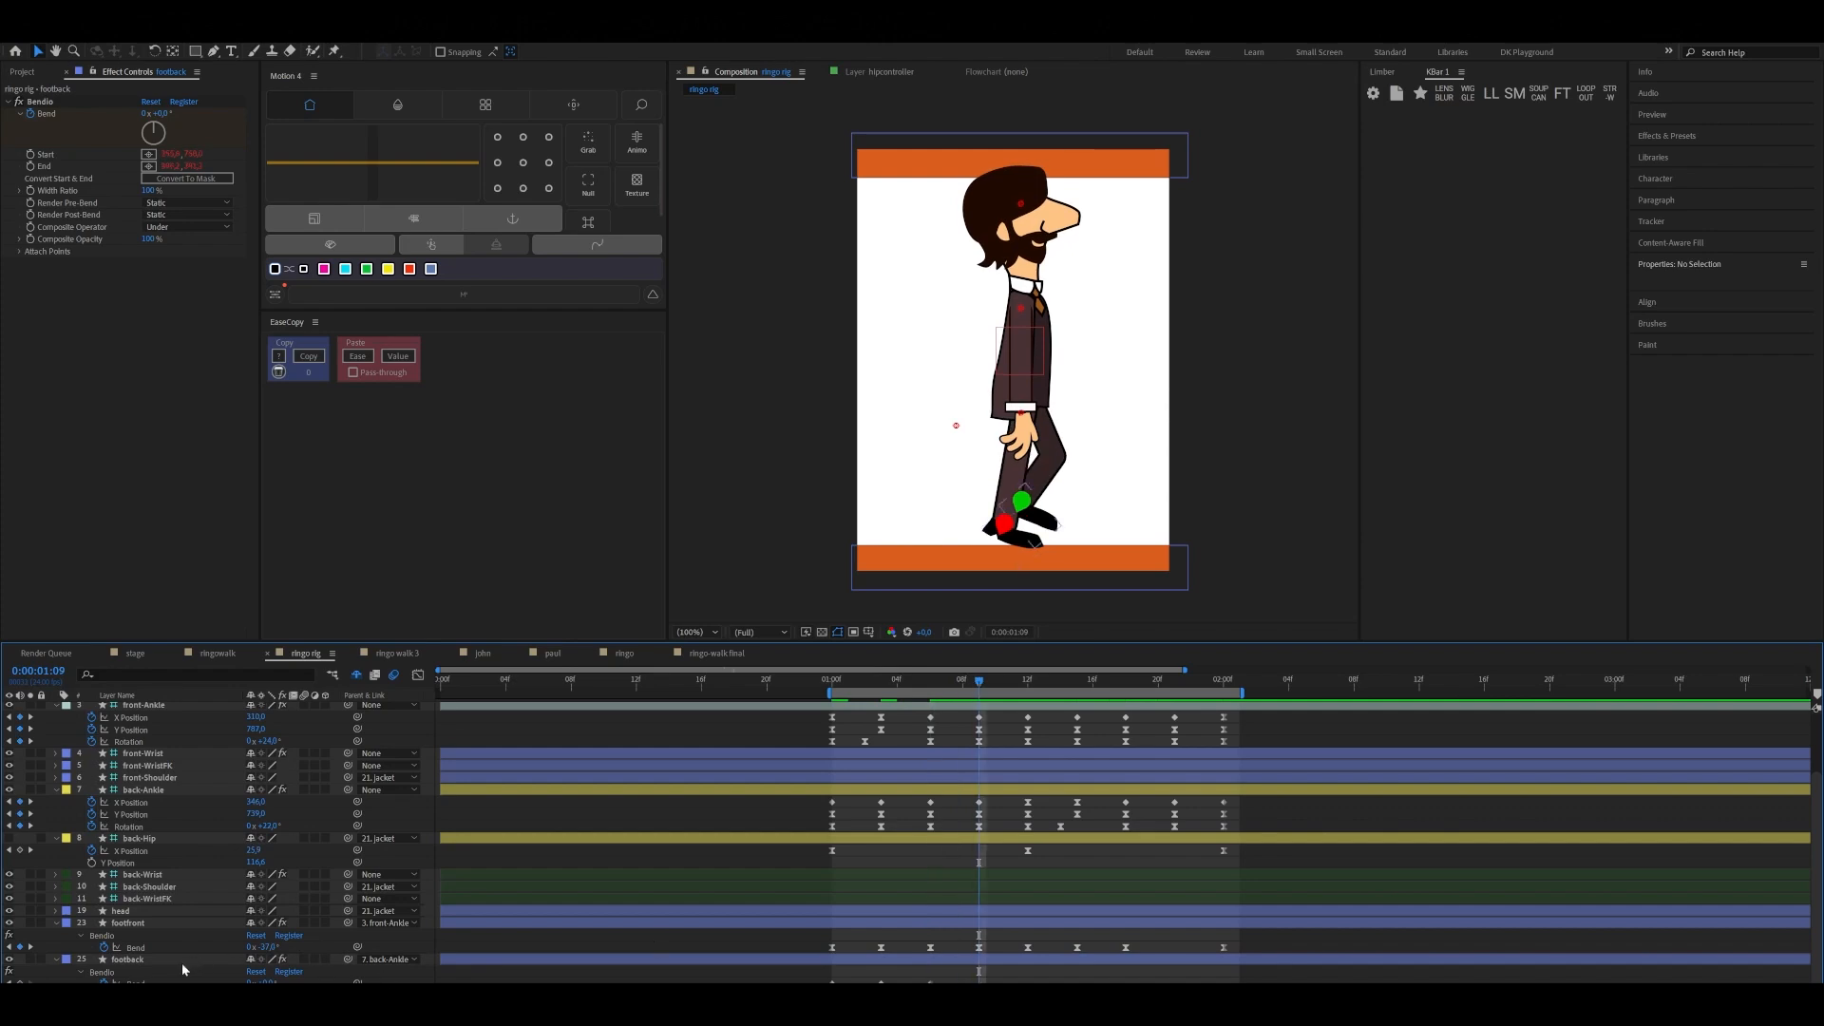
pyautogui.click(20, 982)
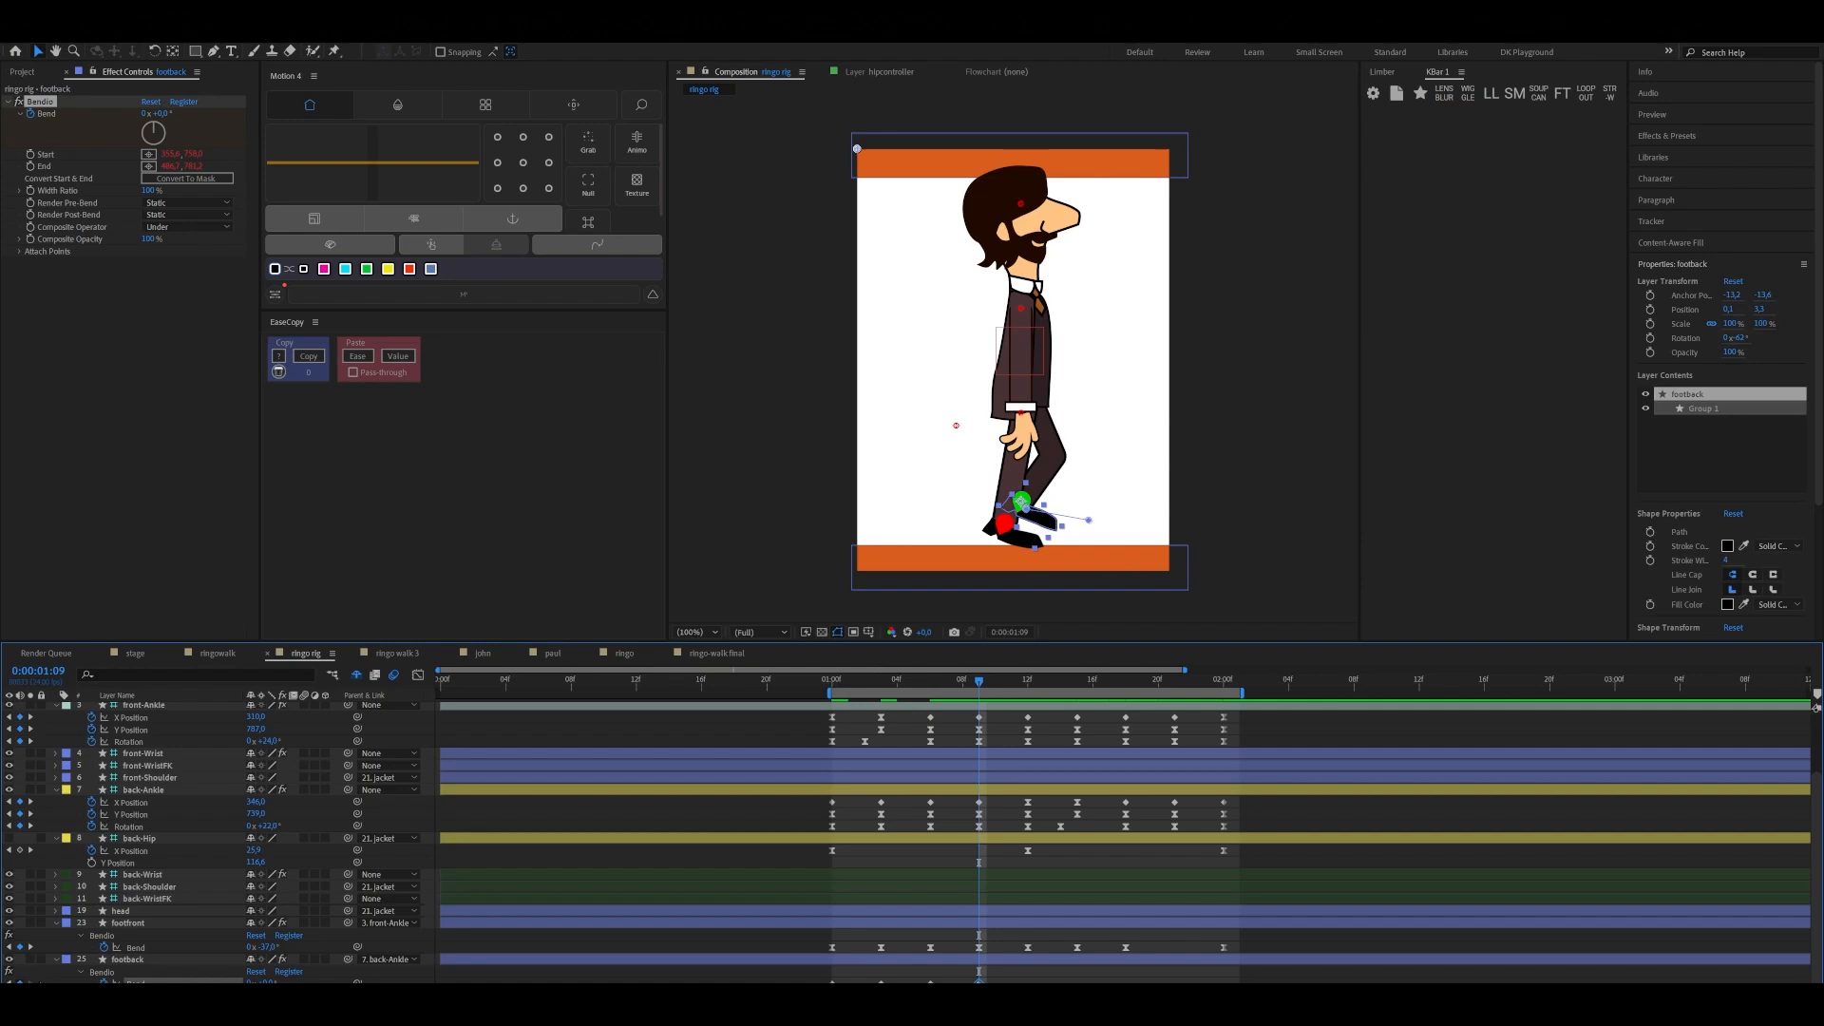
pyautogui.moveTo(982, 679); pyautogui.dragTo(936, 721)
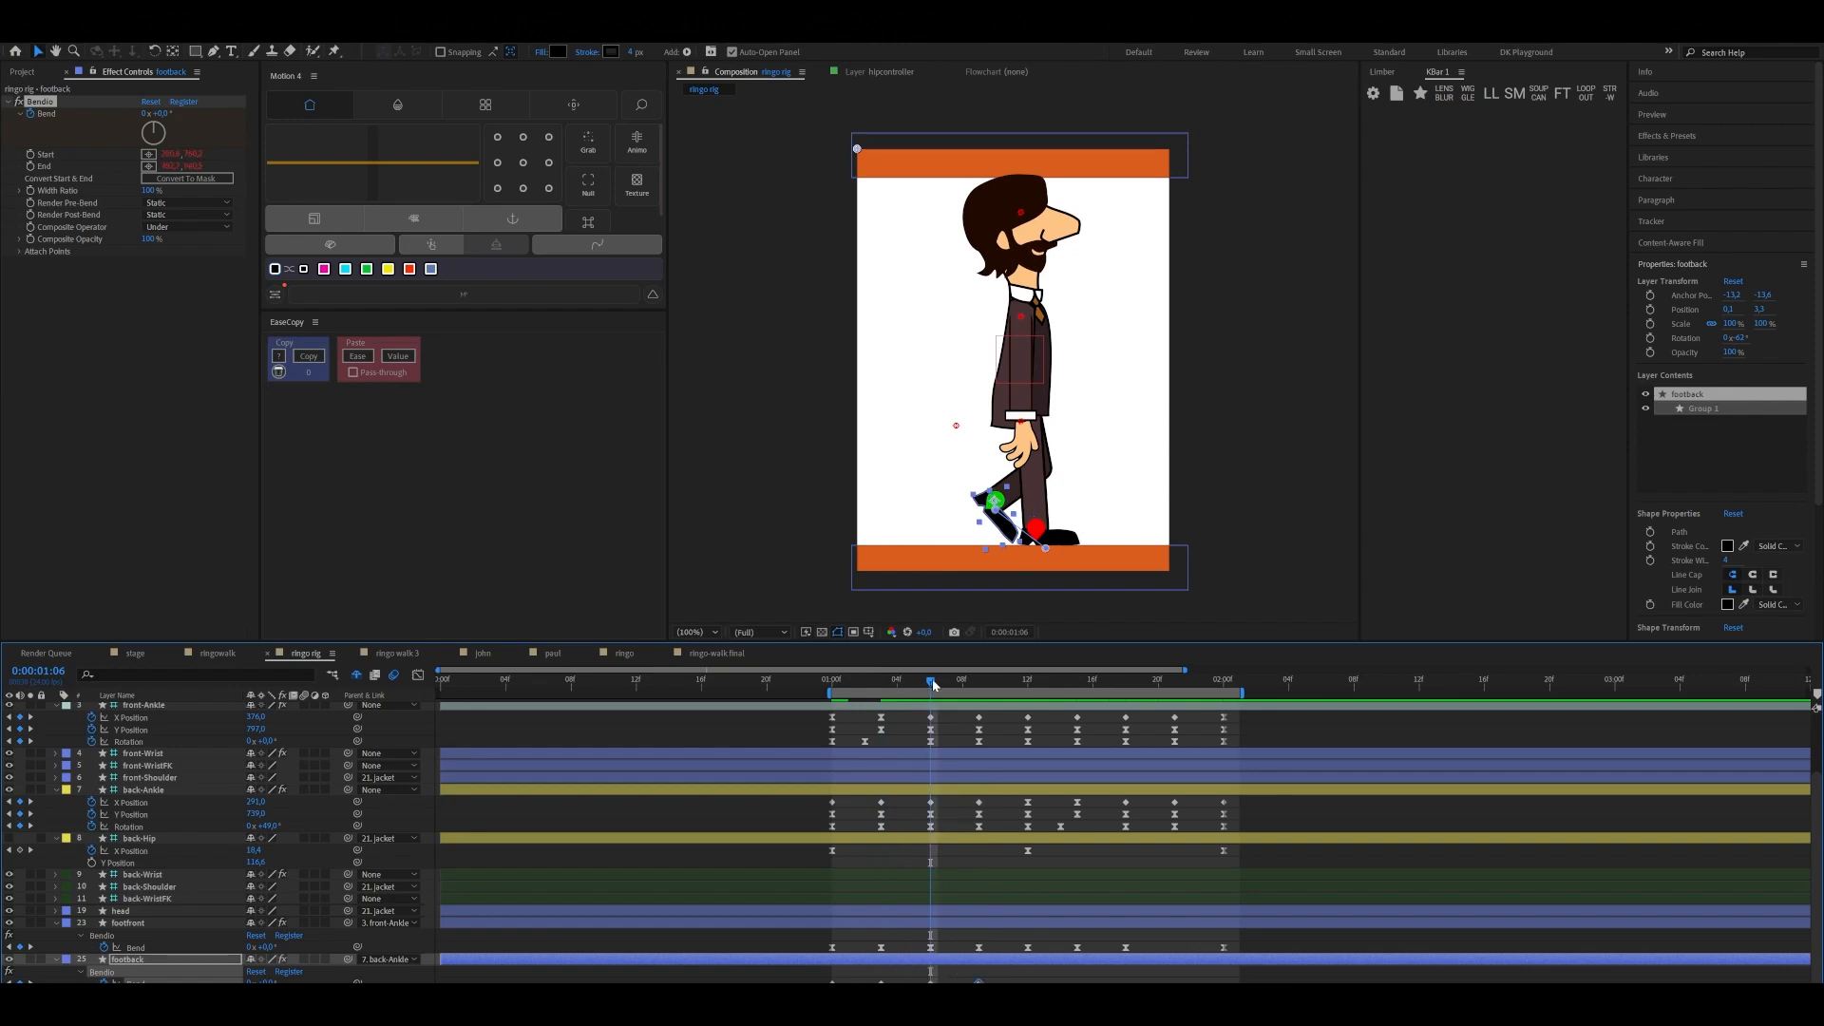
pyautogui.moveTo(932, 681); pyautogui.dragTo(1028, 684)
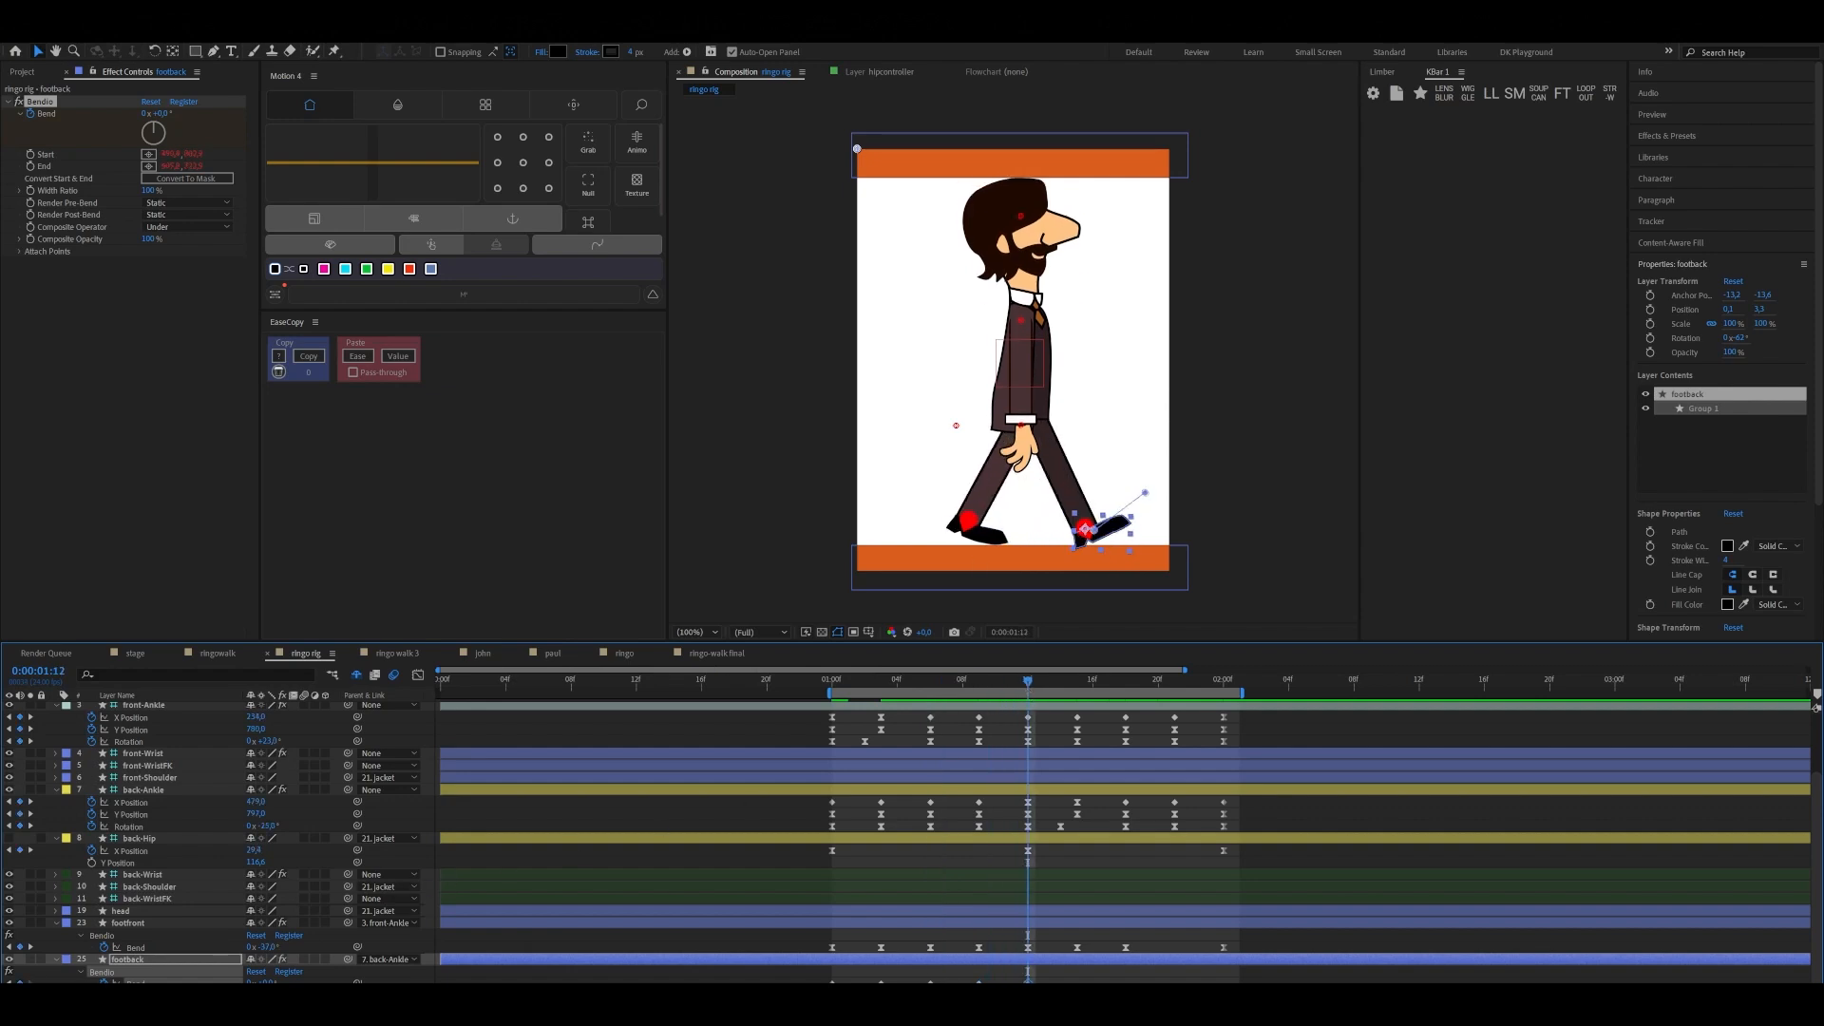
pyautogui.moveTo(1046, 680); pyautogui.dragTo(1078, 684)
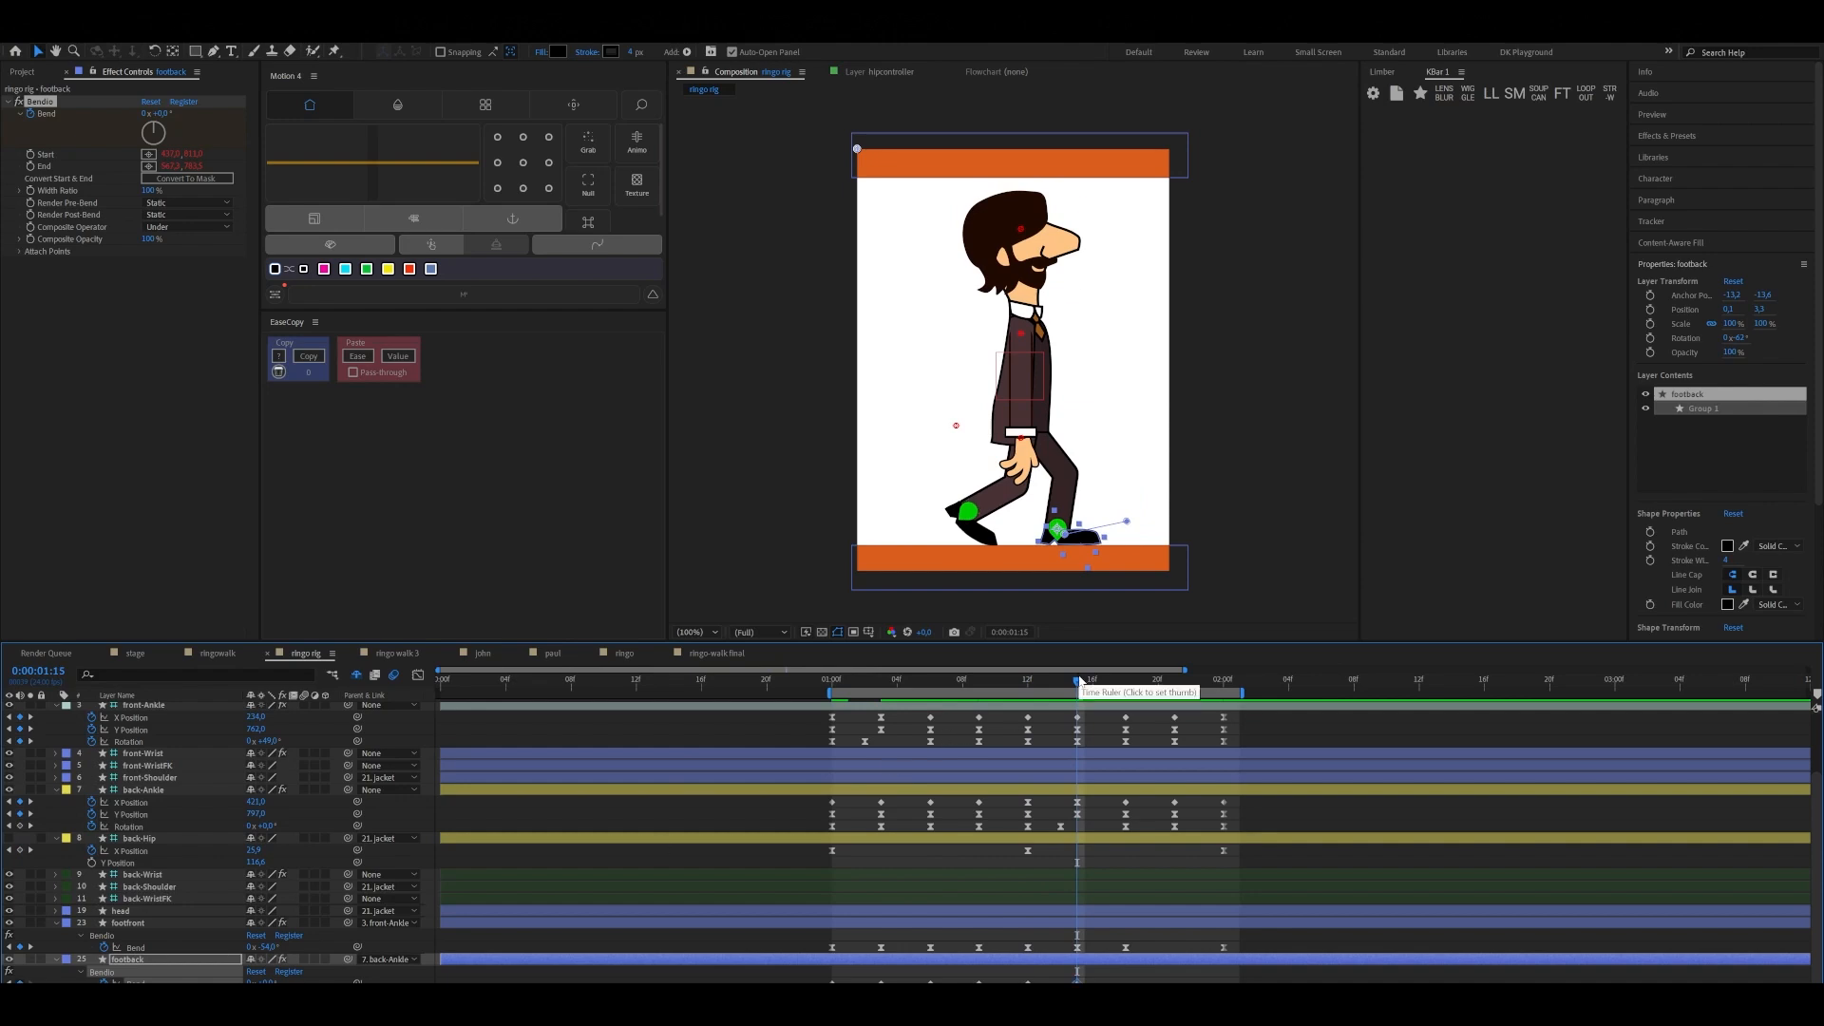
pyautogui.moveTo(1081, 686); pyautogui.dragTo(1127, 686)
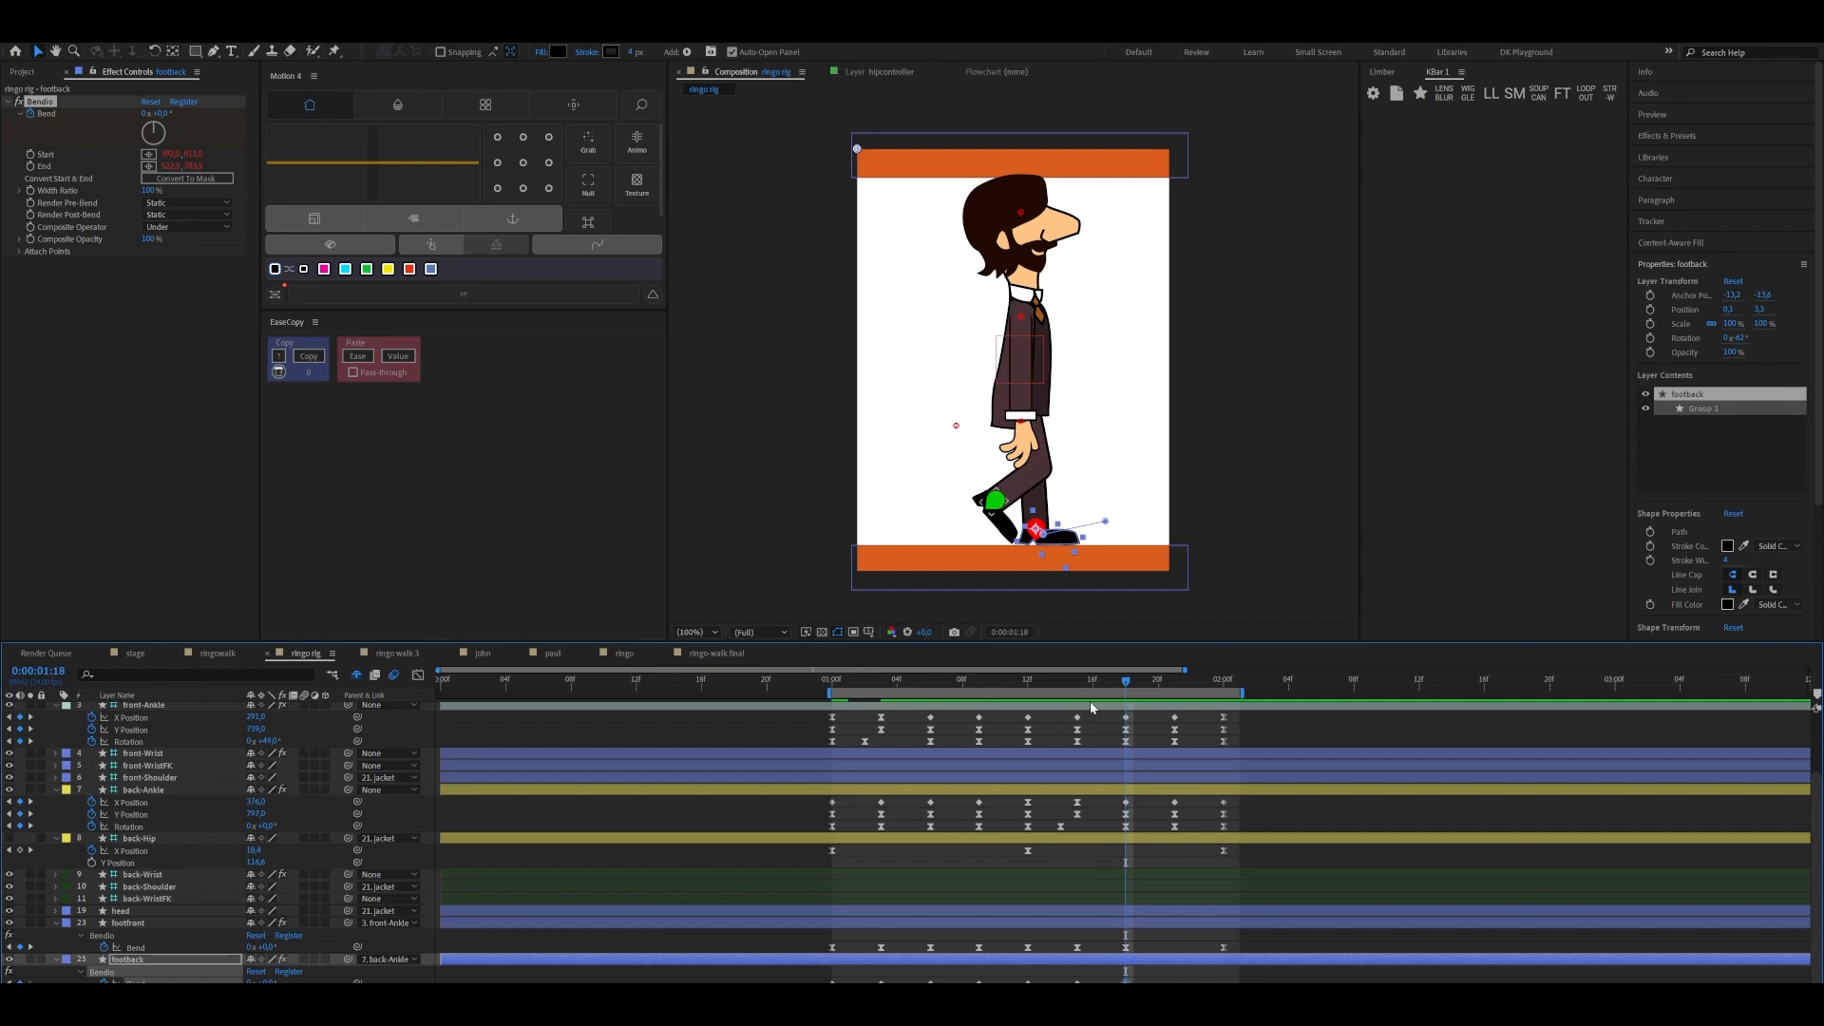
# Bend footback slightly in the negative direction at 0:00:01:21 and copy its first Bend keyframe to 0:00:02:00
pyautogui.click(1175, 682)
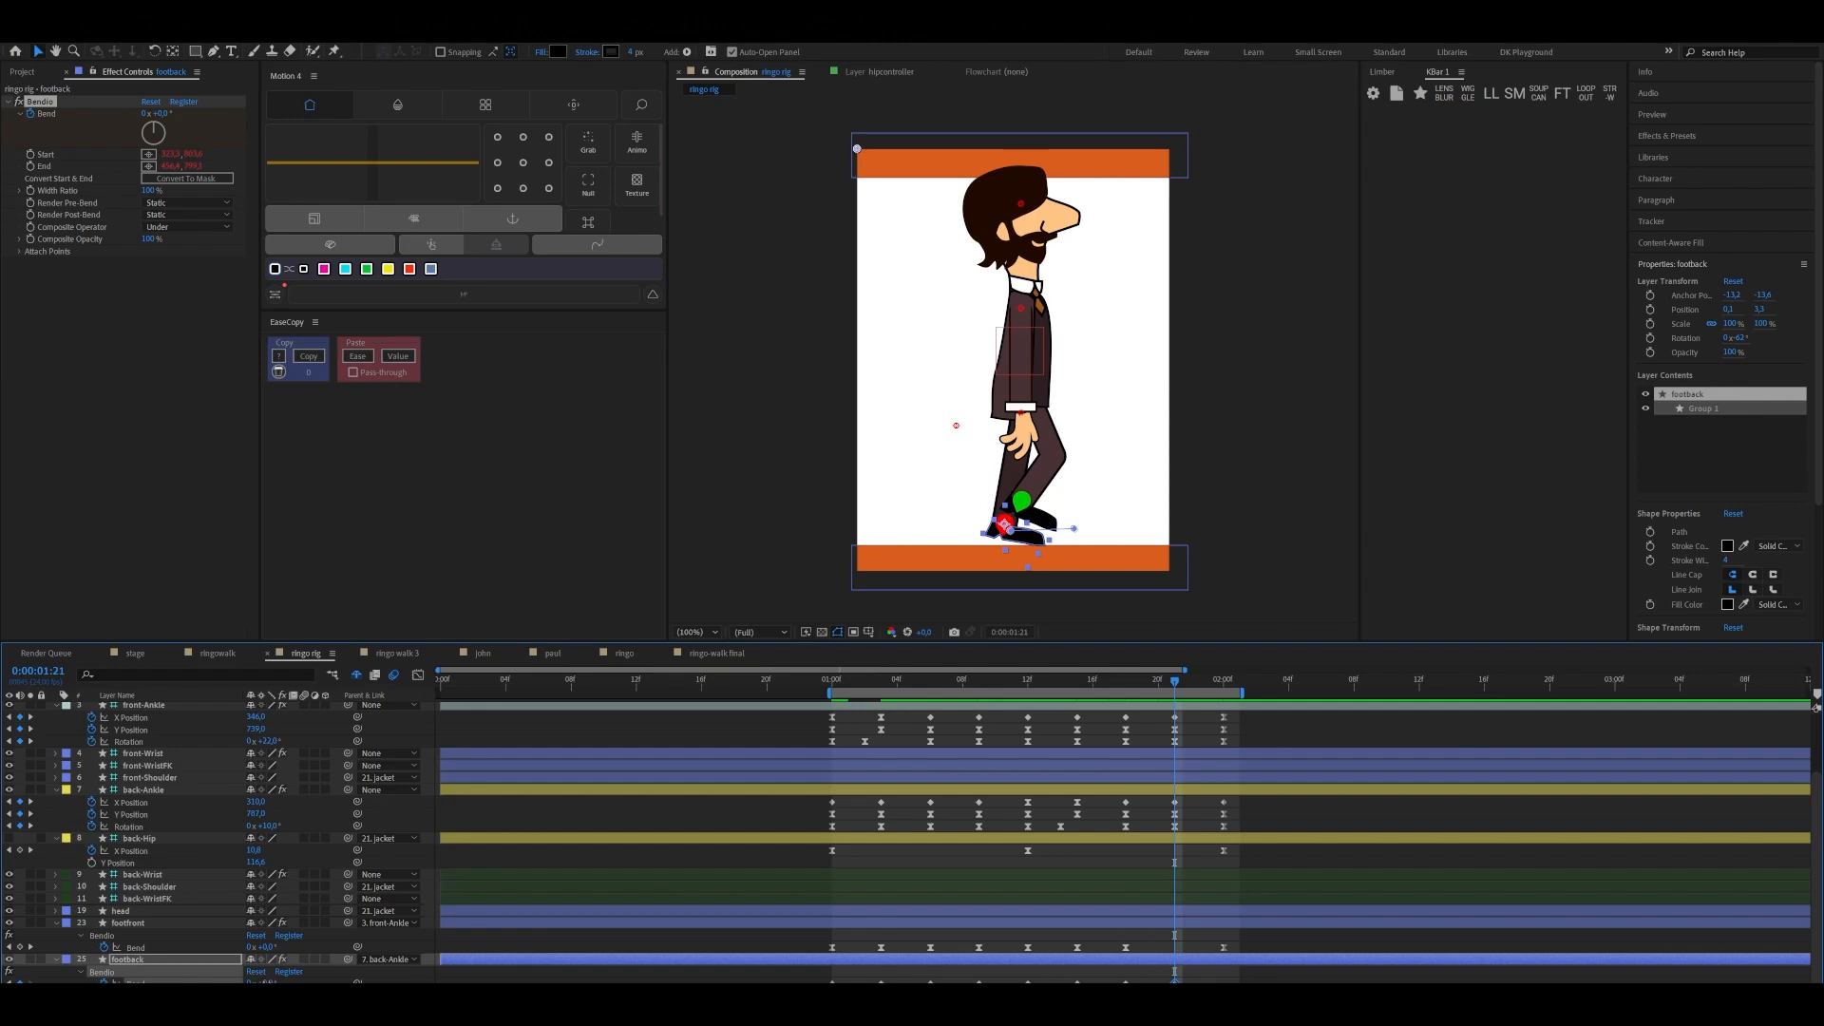
pyautogui.moveTo(261, 981); pyautogui.dragTo(260, 981)
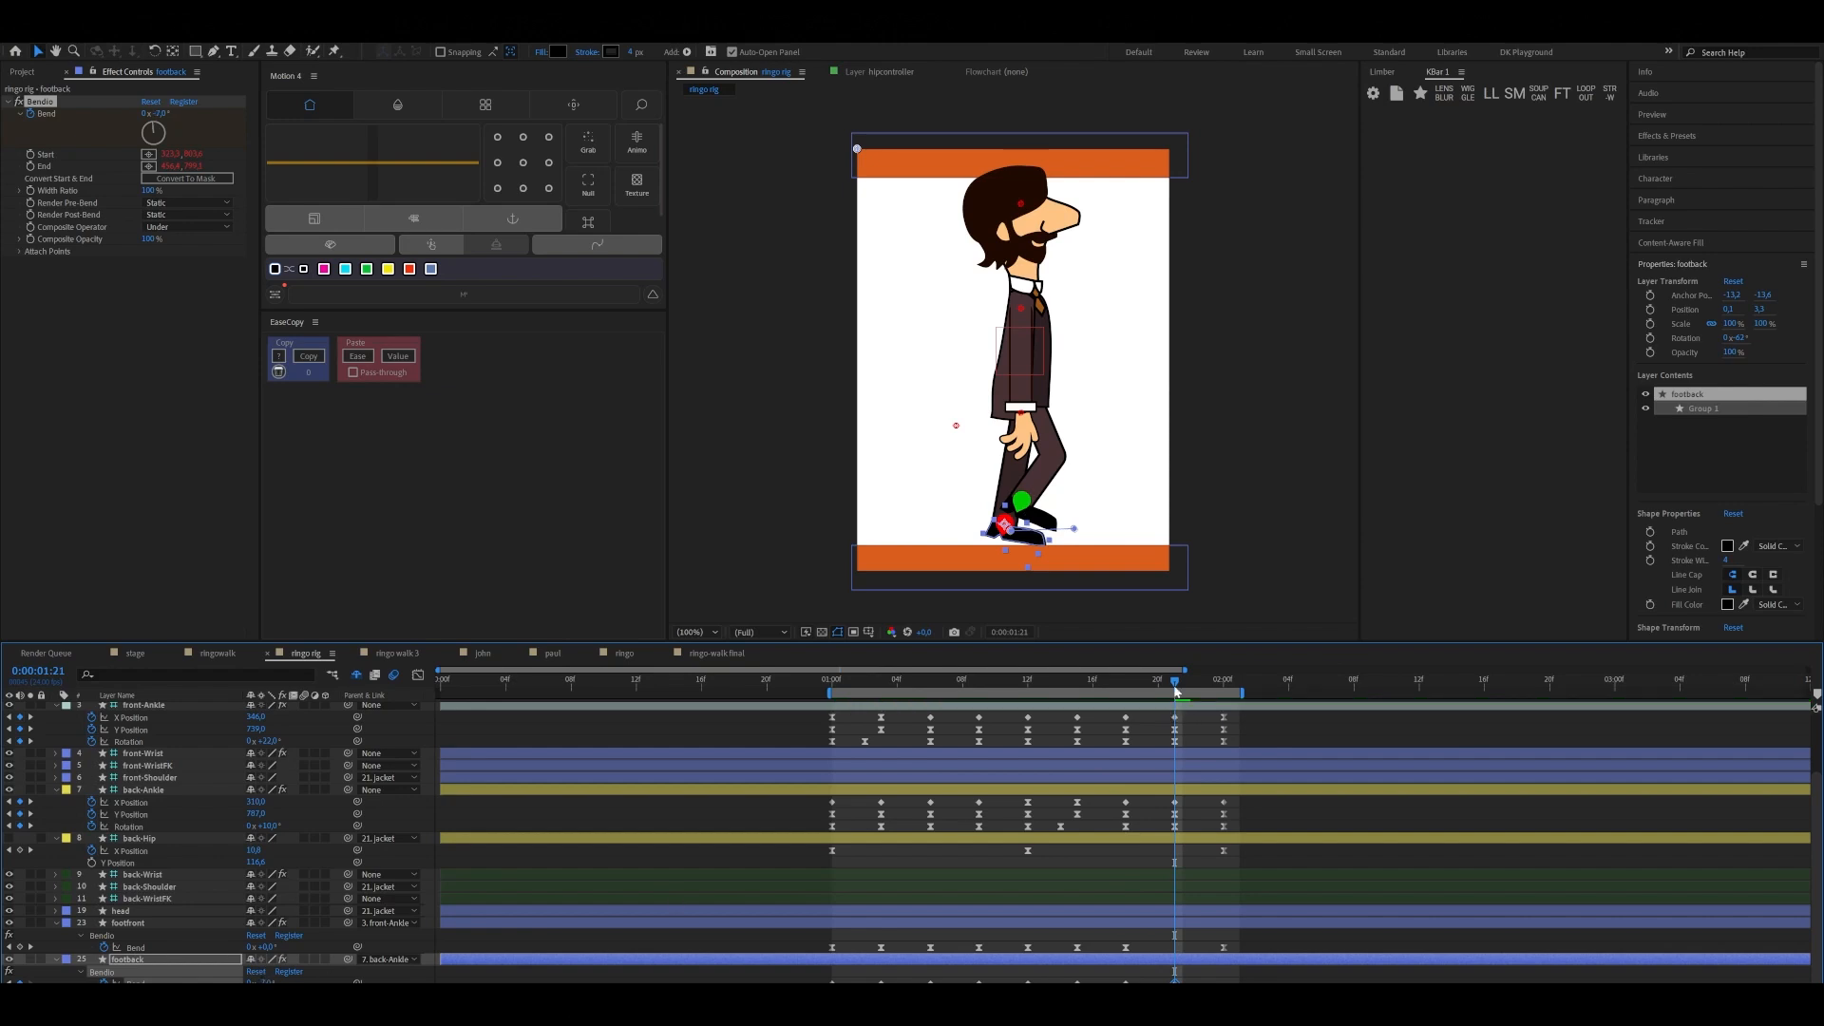
pyautogui.moveTo(1176, 686); pyautogui.dragTo(1224, 686)
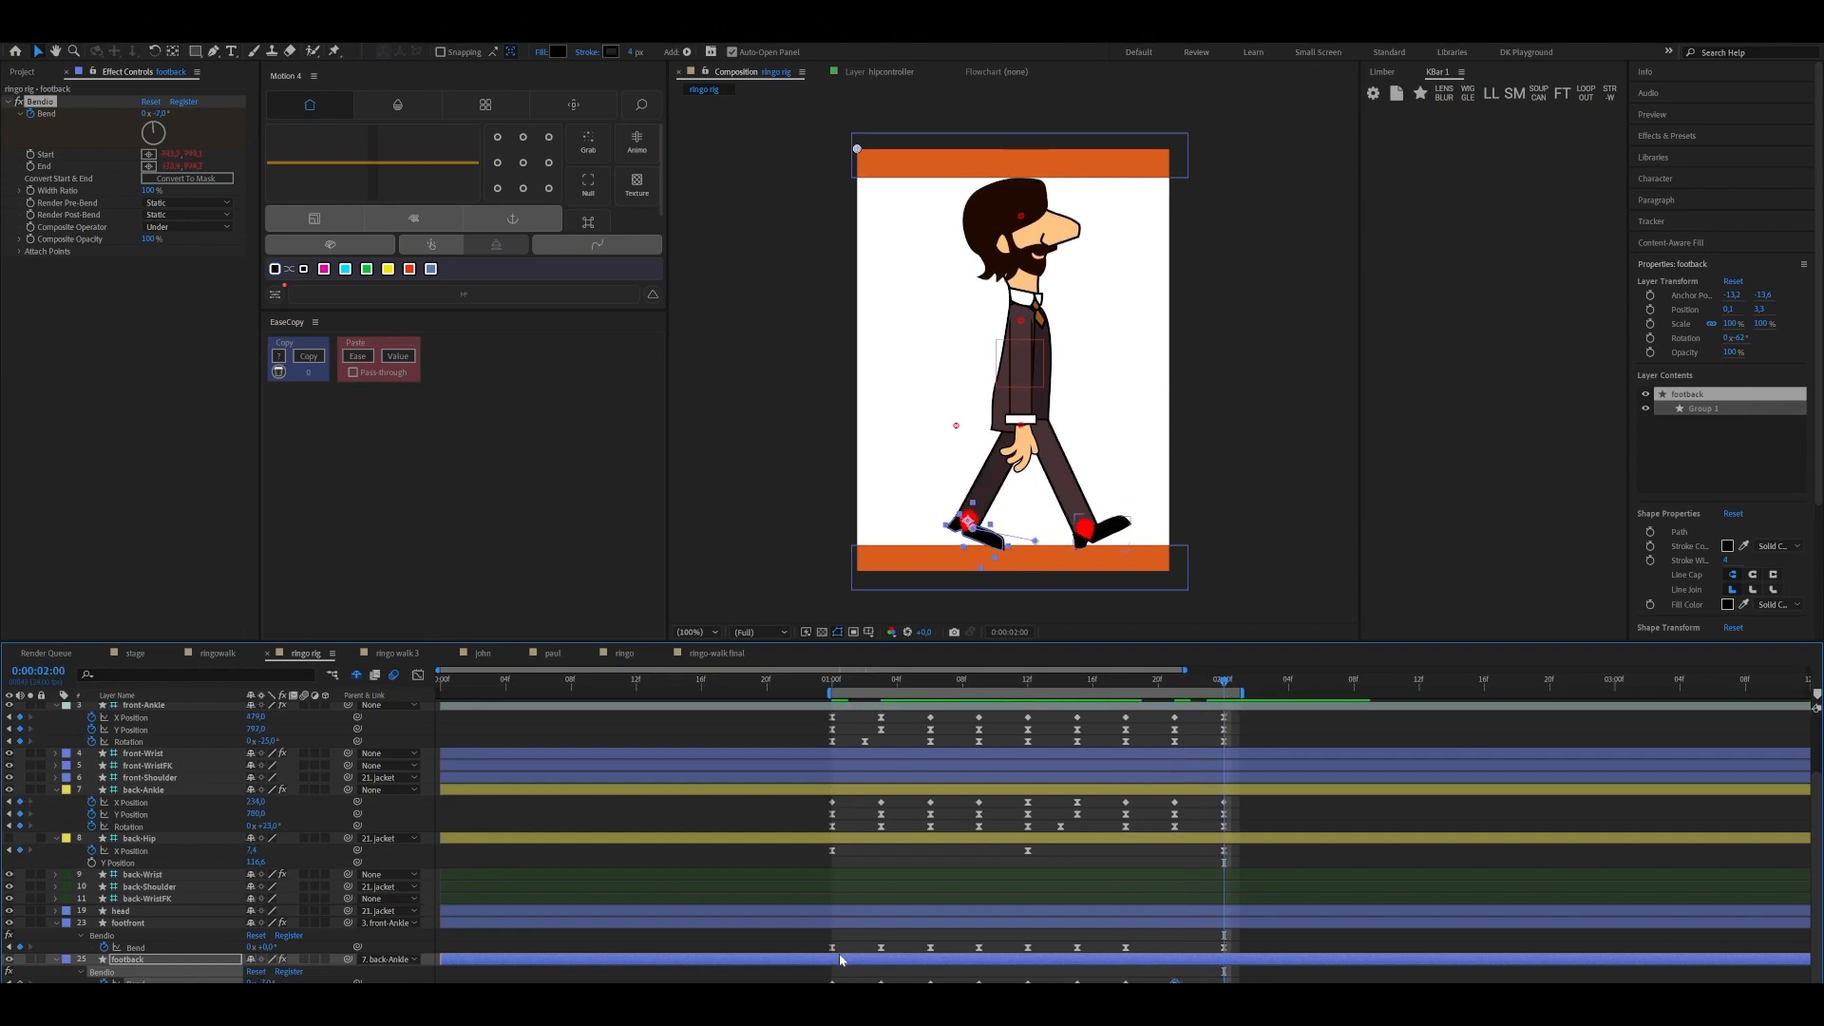
pyautogui.click(832, 983)
pyautogui.hotkey('ctrl', 'c')
pyautogui.hotkey('ctrl', 'v')
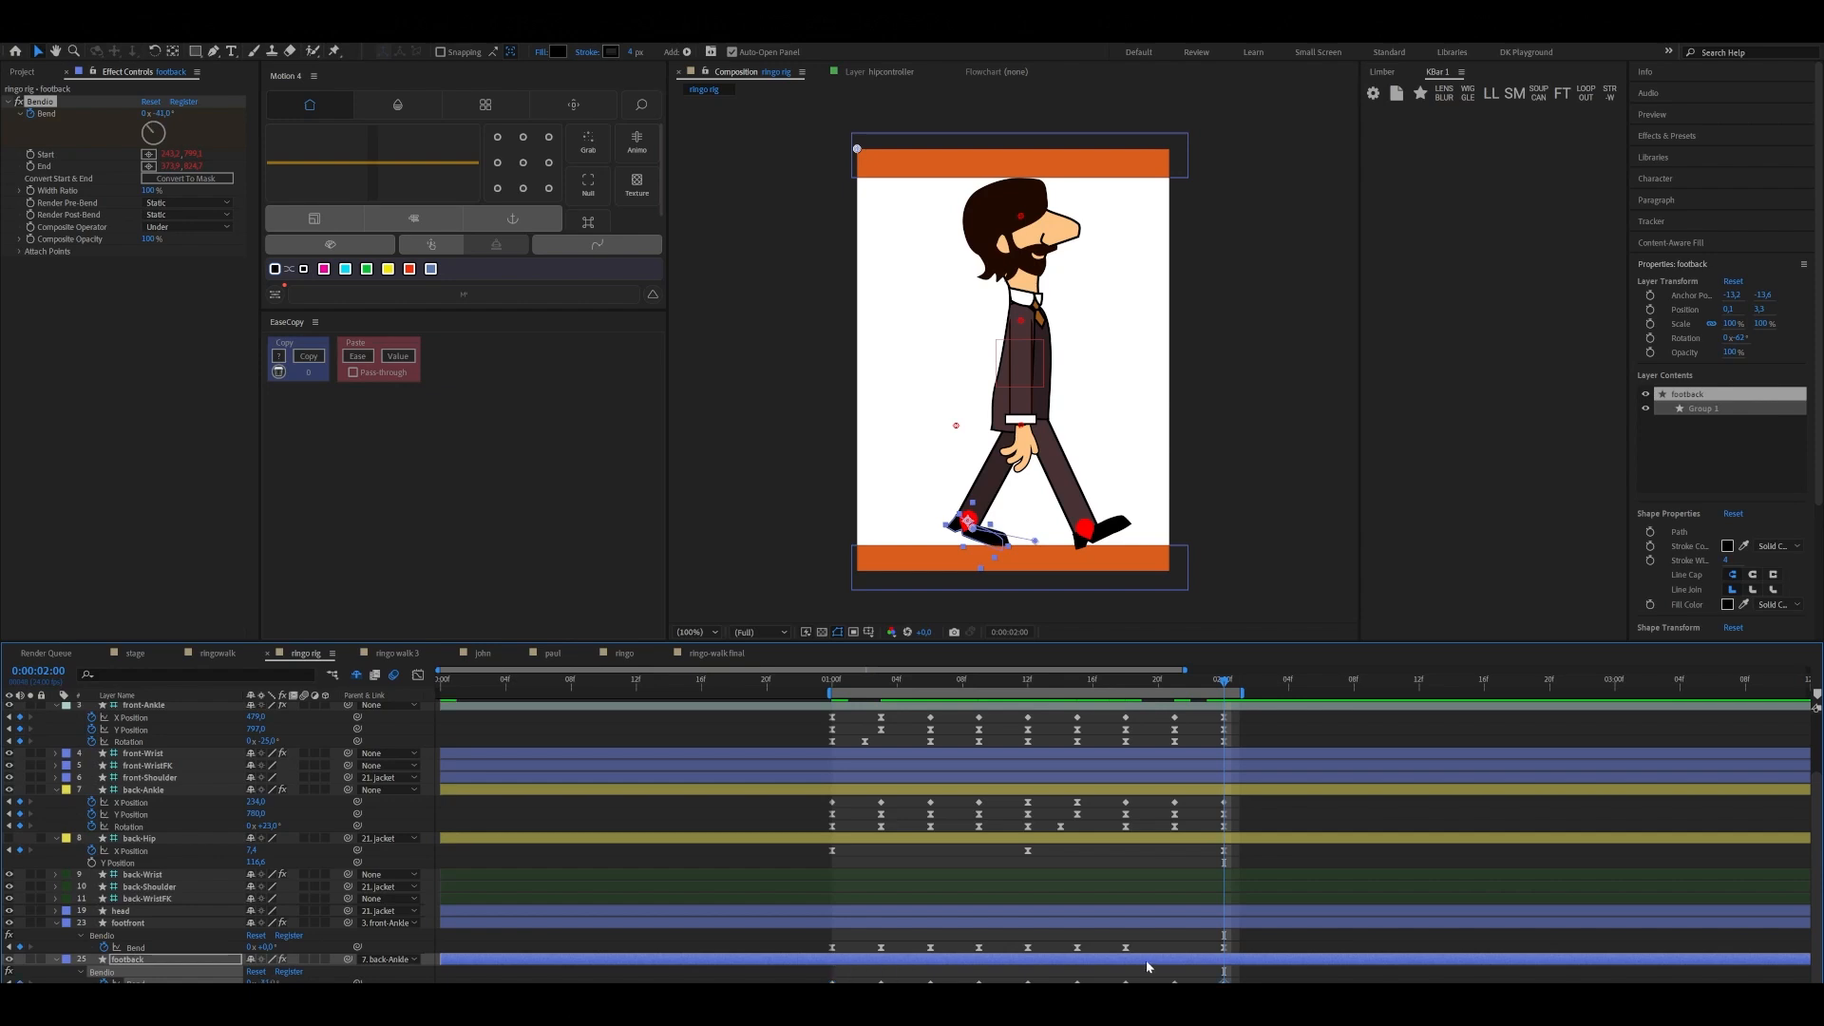
# Apply Easy Ease to all of footback's Bend keyframes and preview the walk cycle from 0:00:01:00
pyautogui.moveTo(818, 985); pyautogui.dragTo(1235, 990)
pyautogui.moveTo(1215, 681); pyautogui.dragTo(833, 743)
pyautogui.press('space')
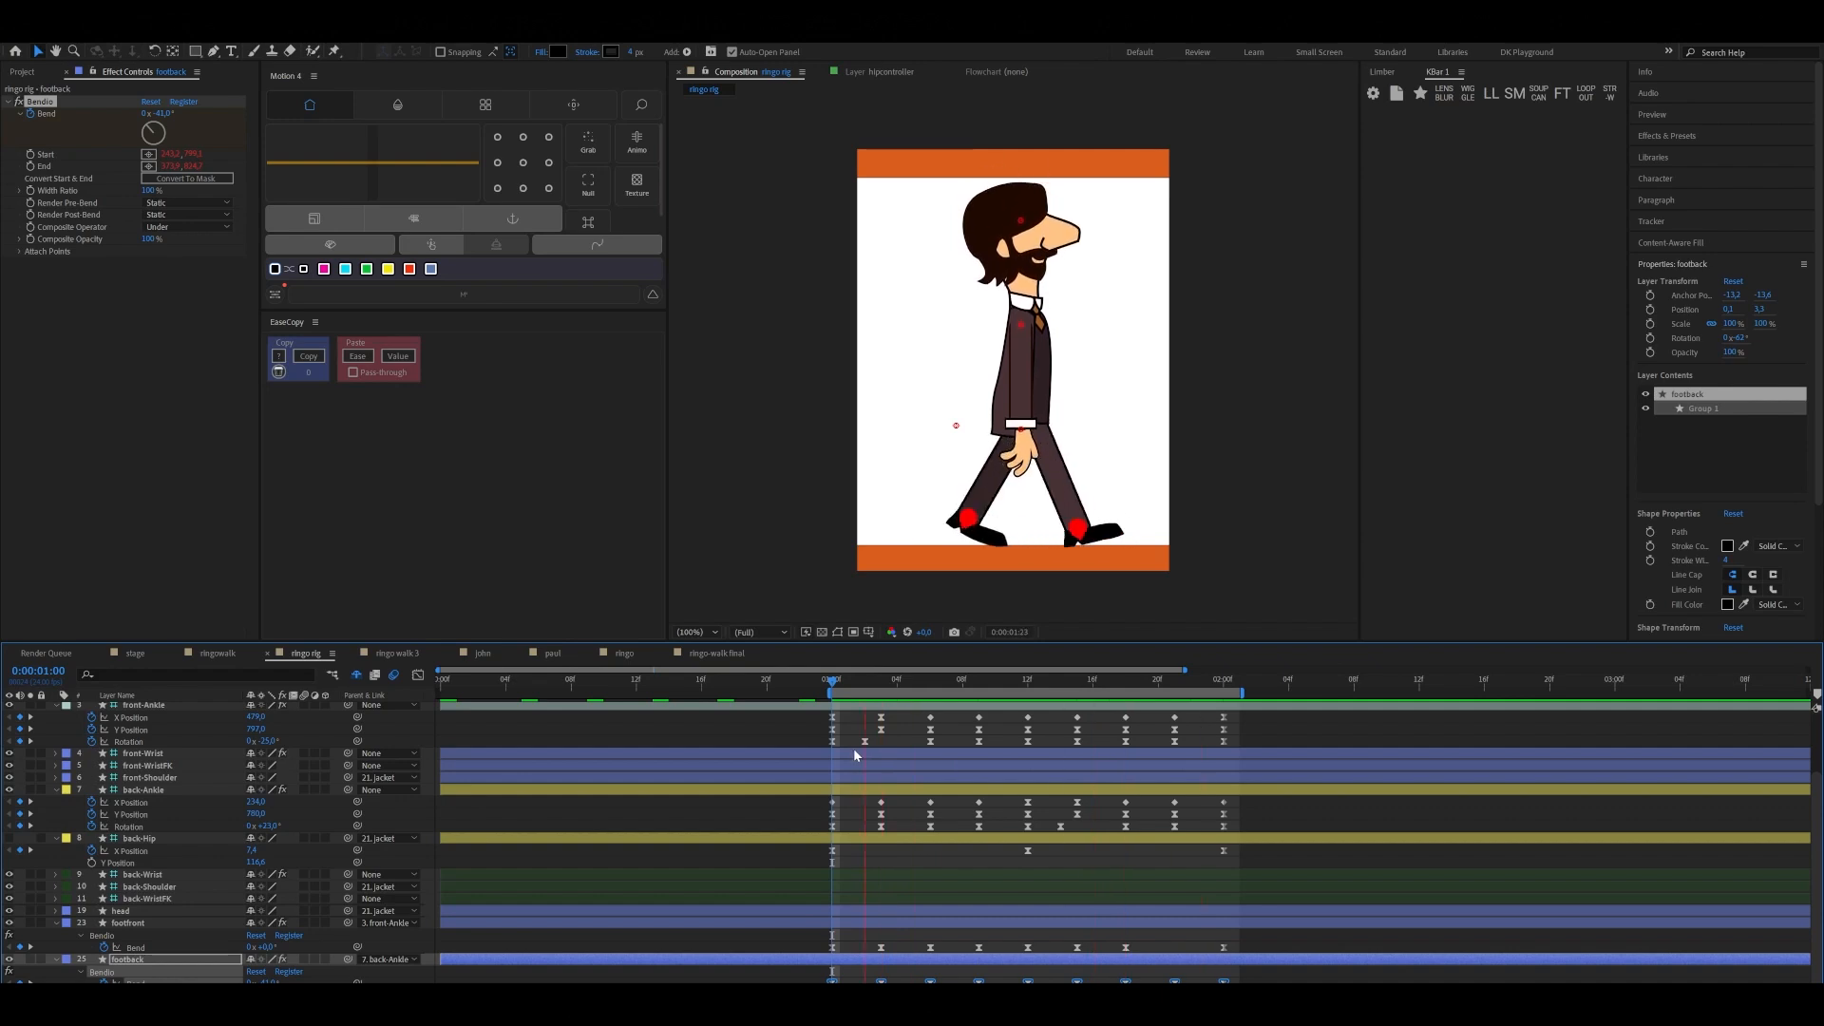
pyautogui.press('space')
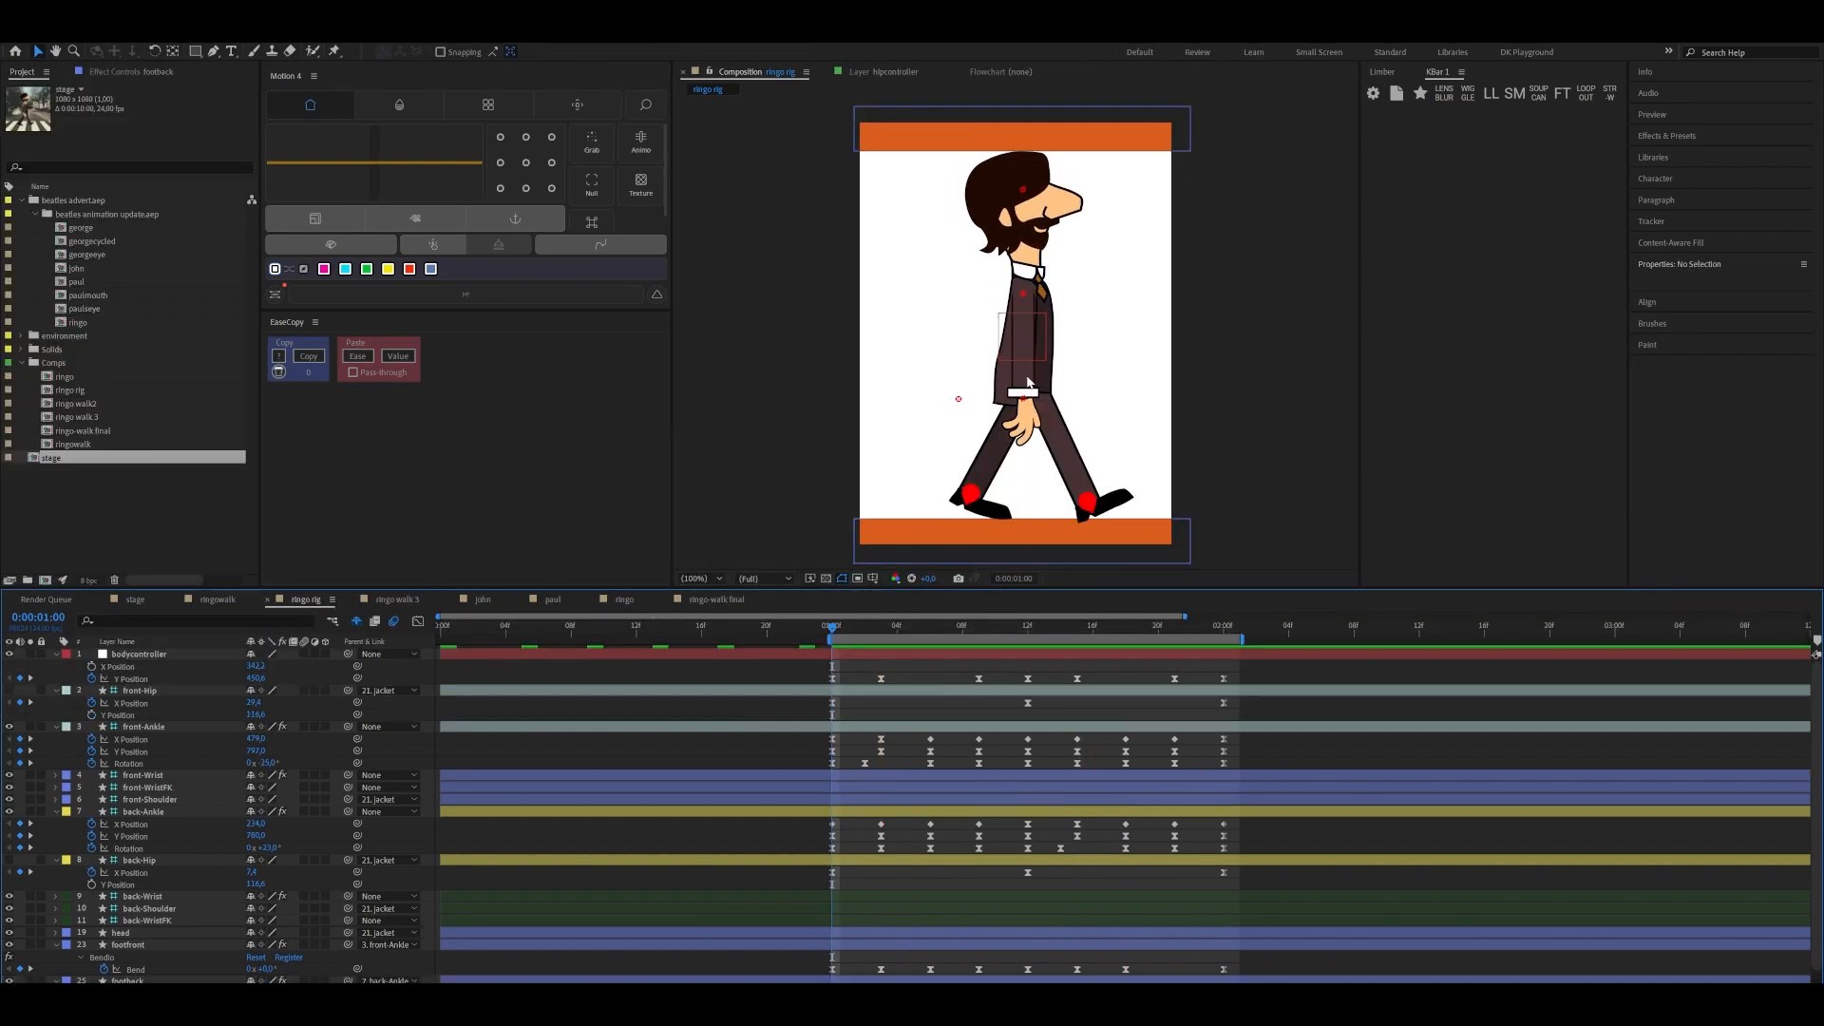
# Select the front wrist control and collapse the properties of bodycontroller and the front and back hip and ankle layers
pyautogui.click(1022, 397)
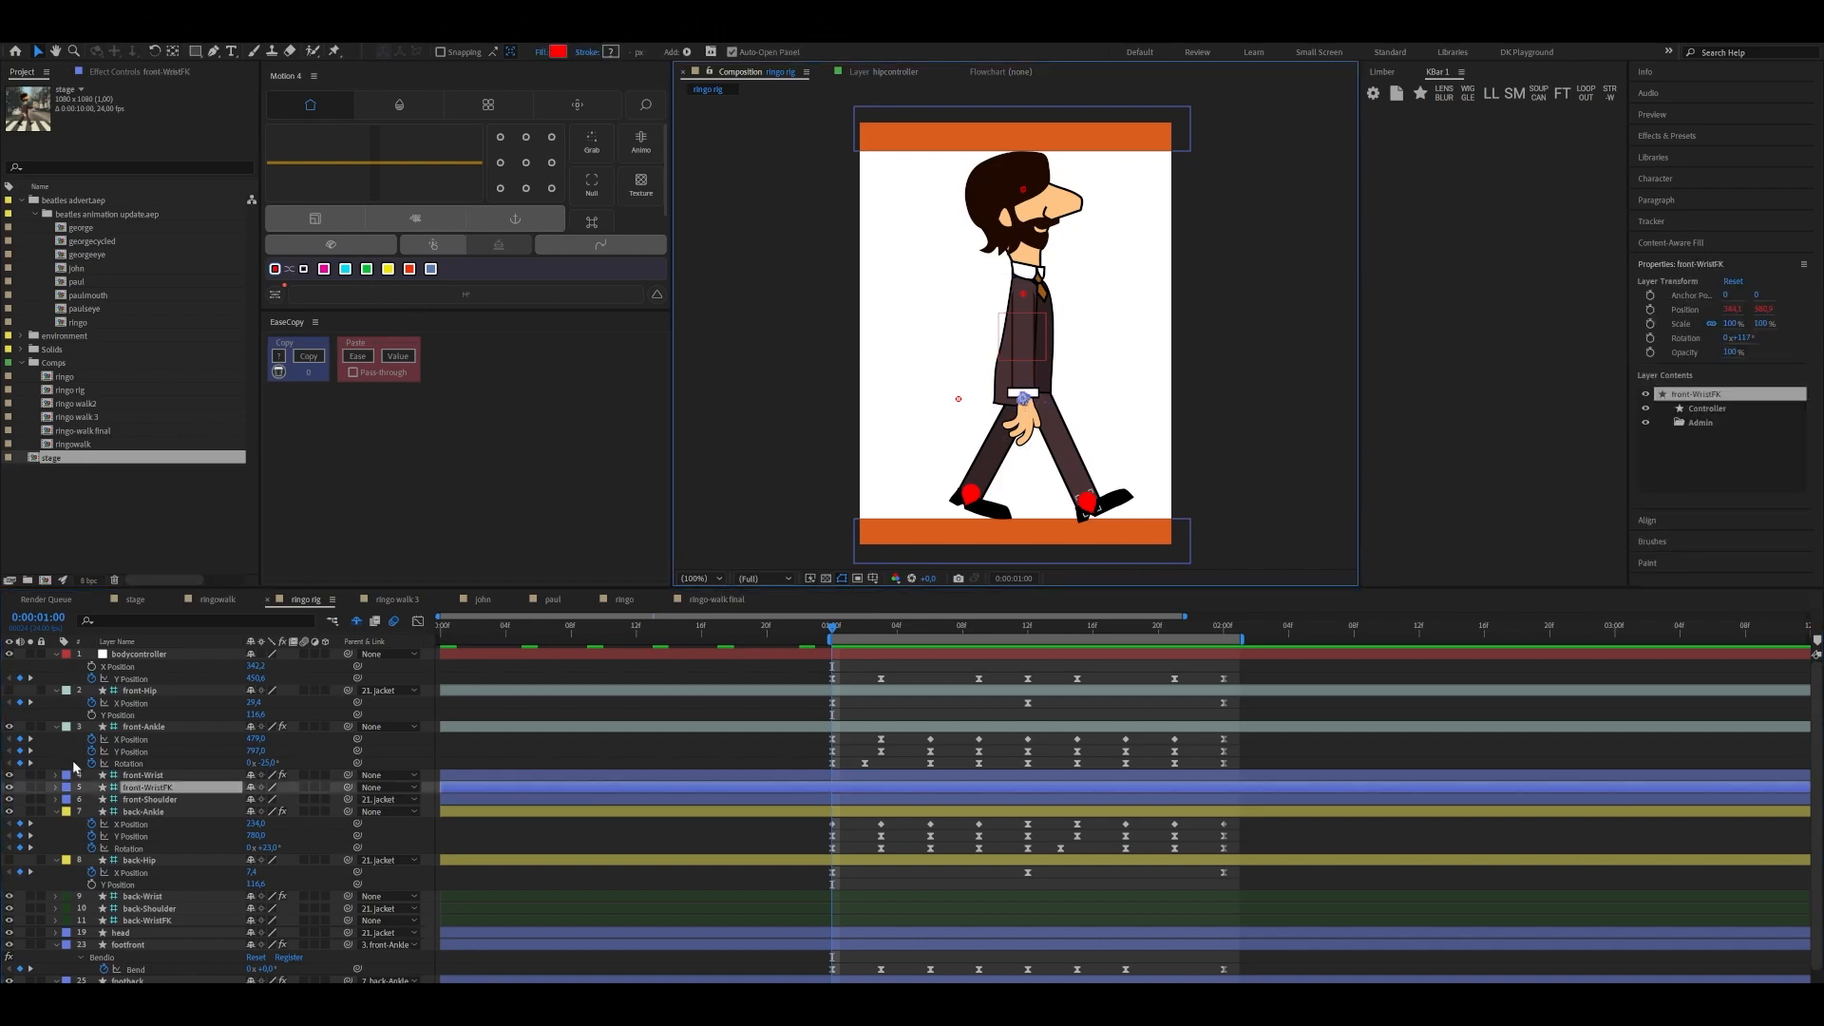
pyautogui.click(56, 727)
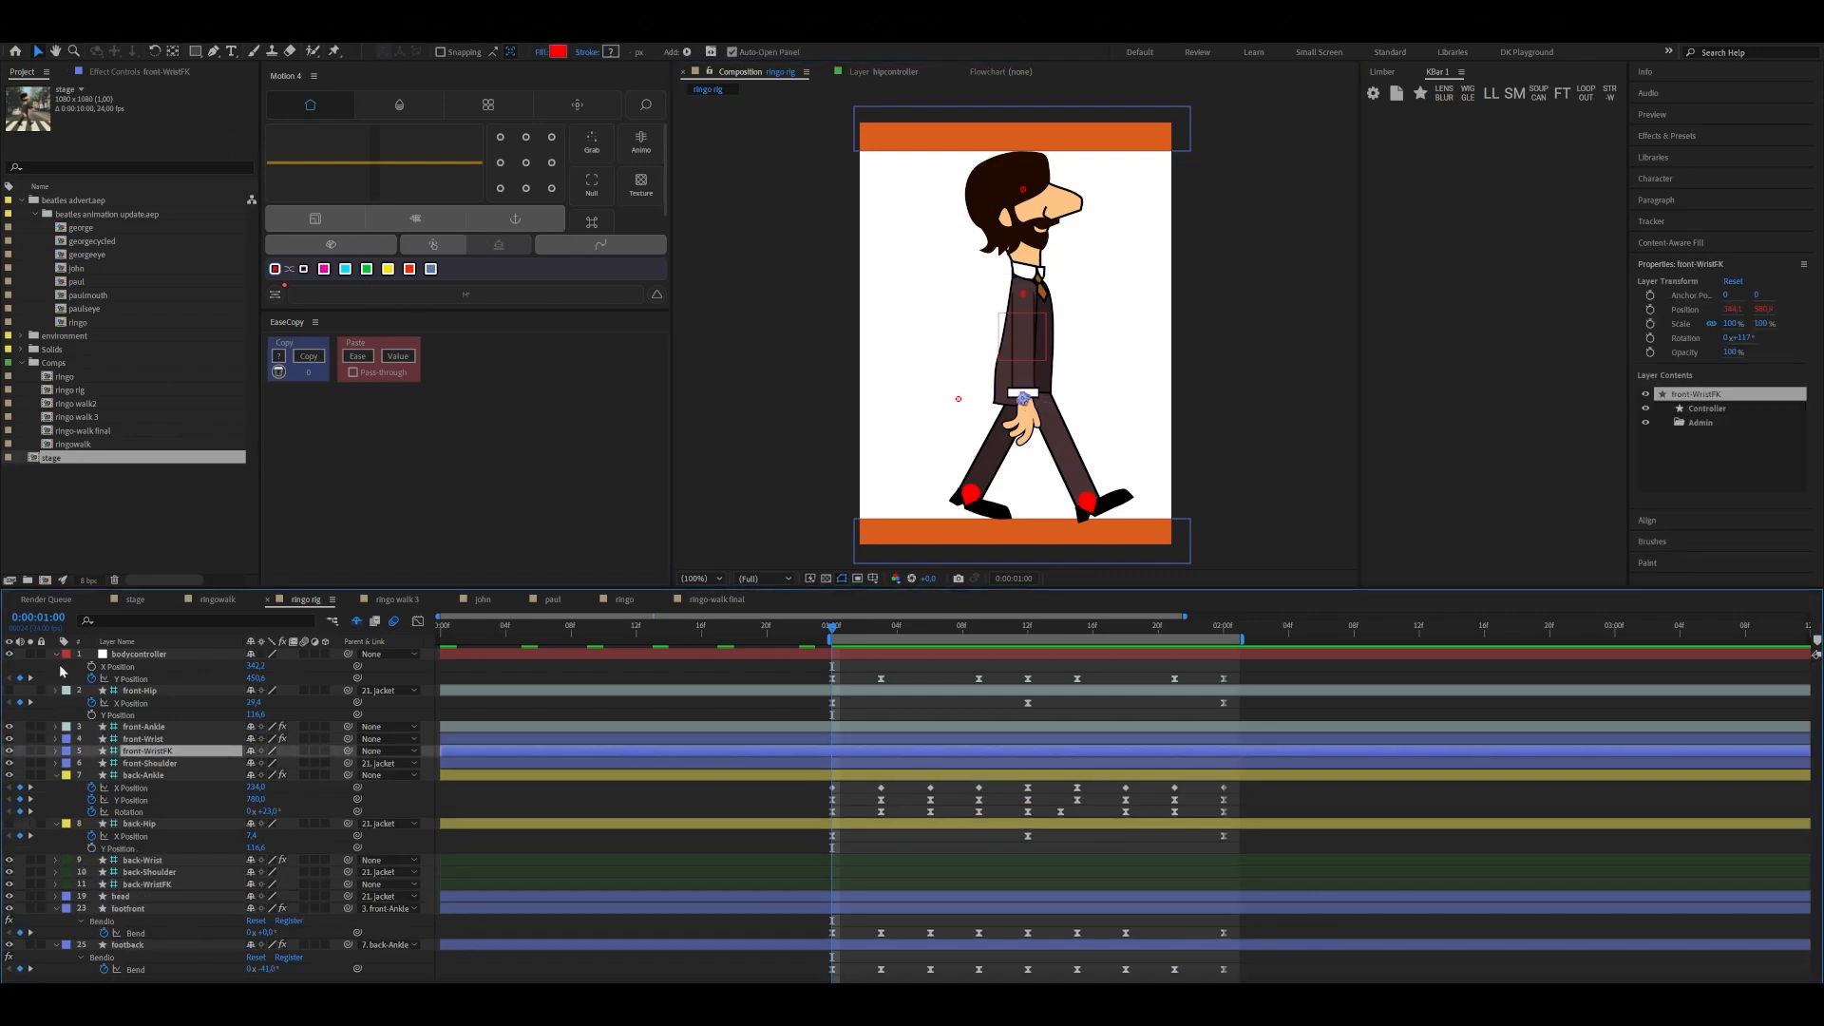
pyautogui.click(56, 691)
pyautogui.click(56, 655)
pyautogui.click(57, 728)
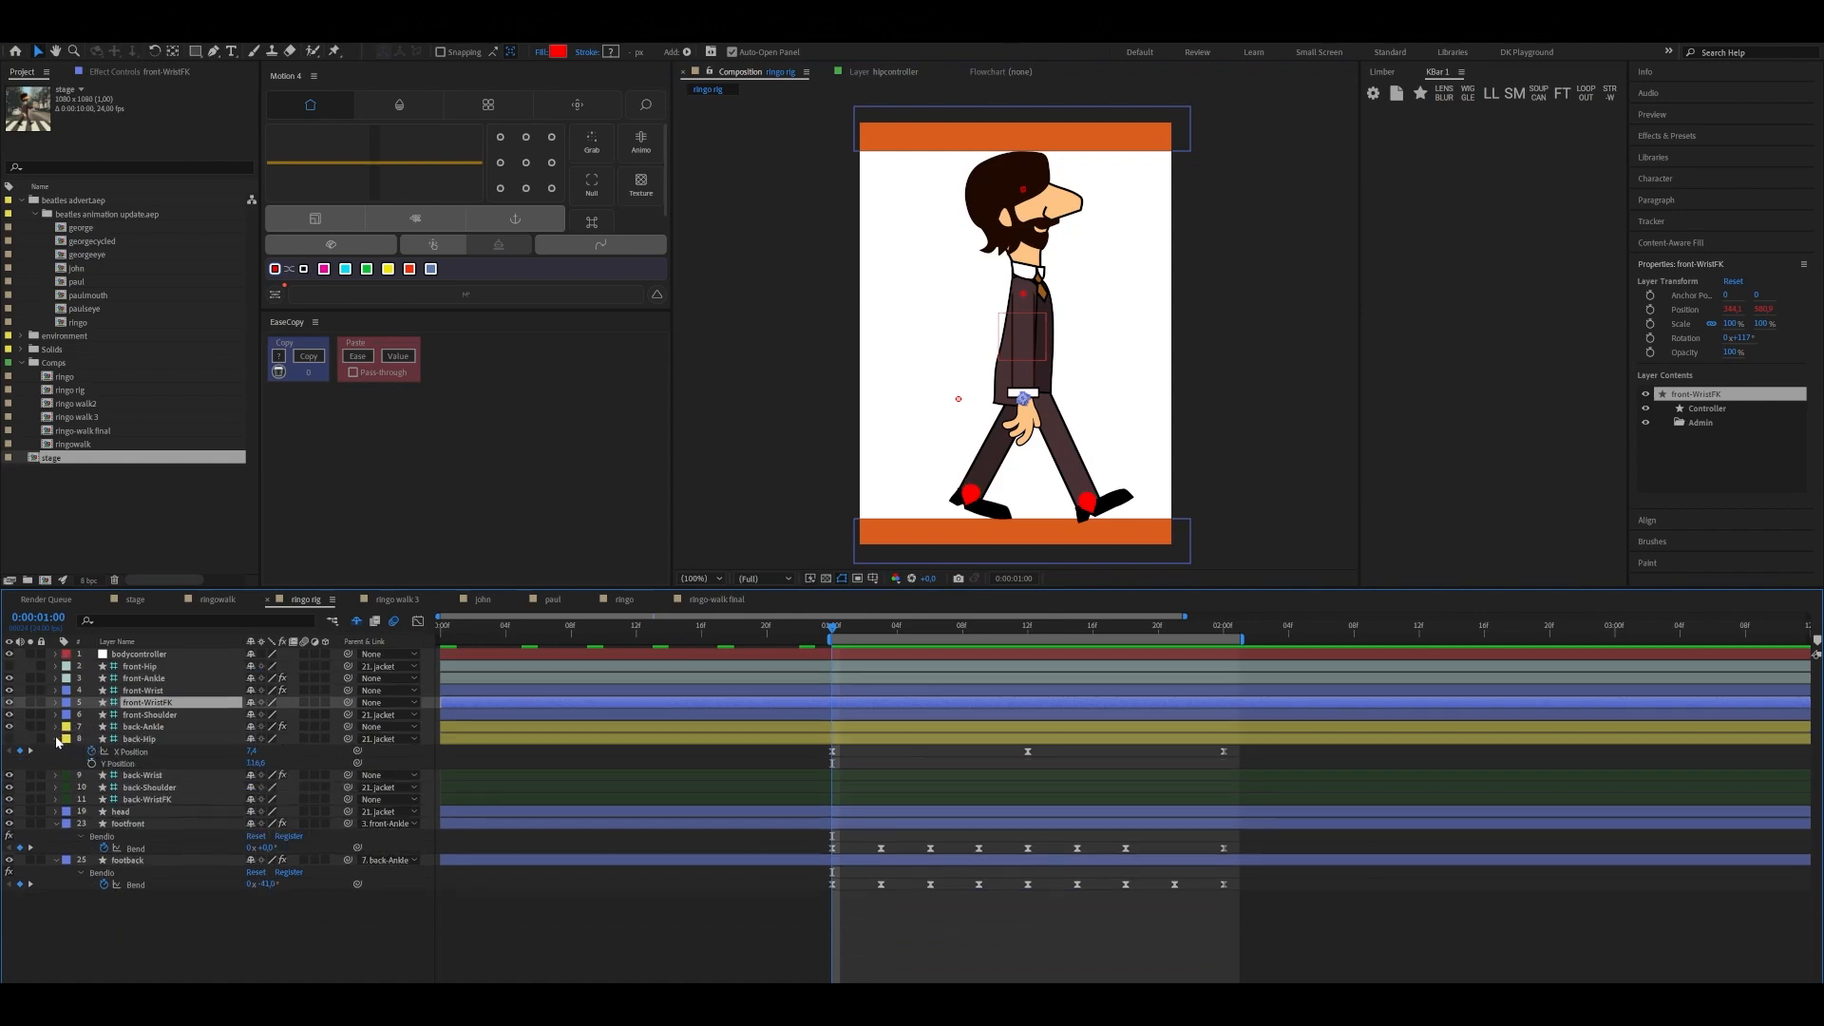
pyautogui.click(56, 739)
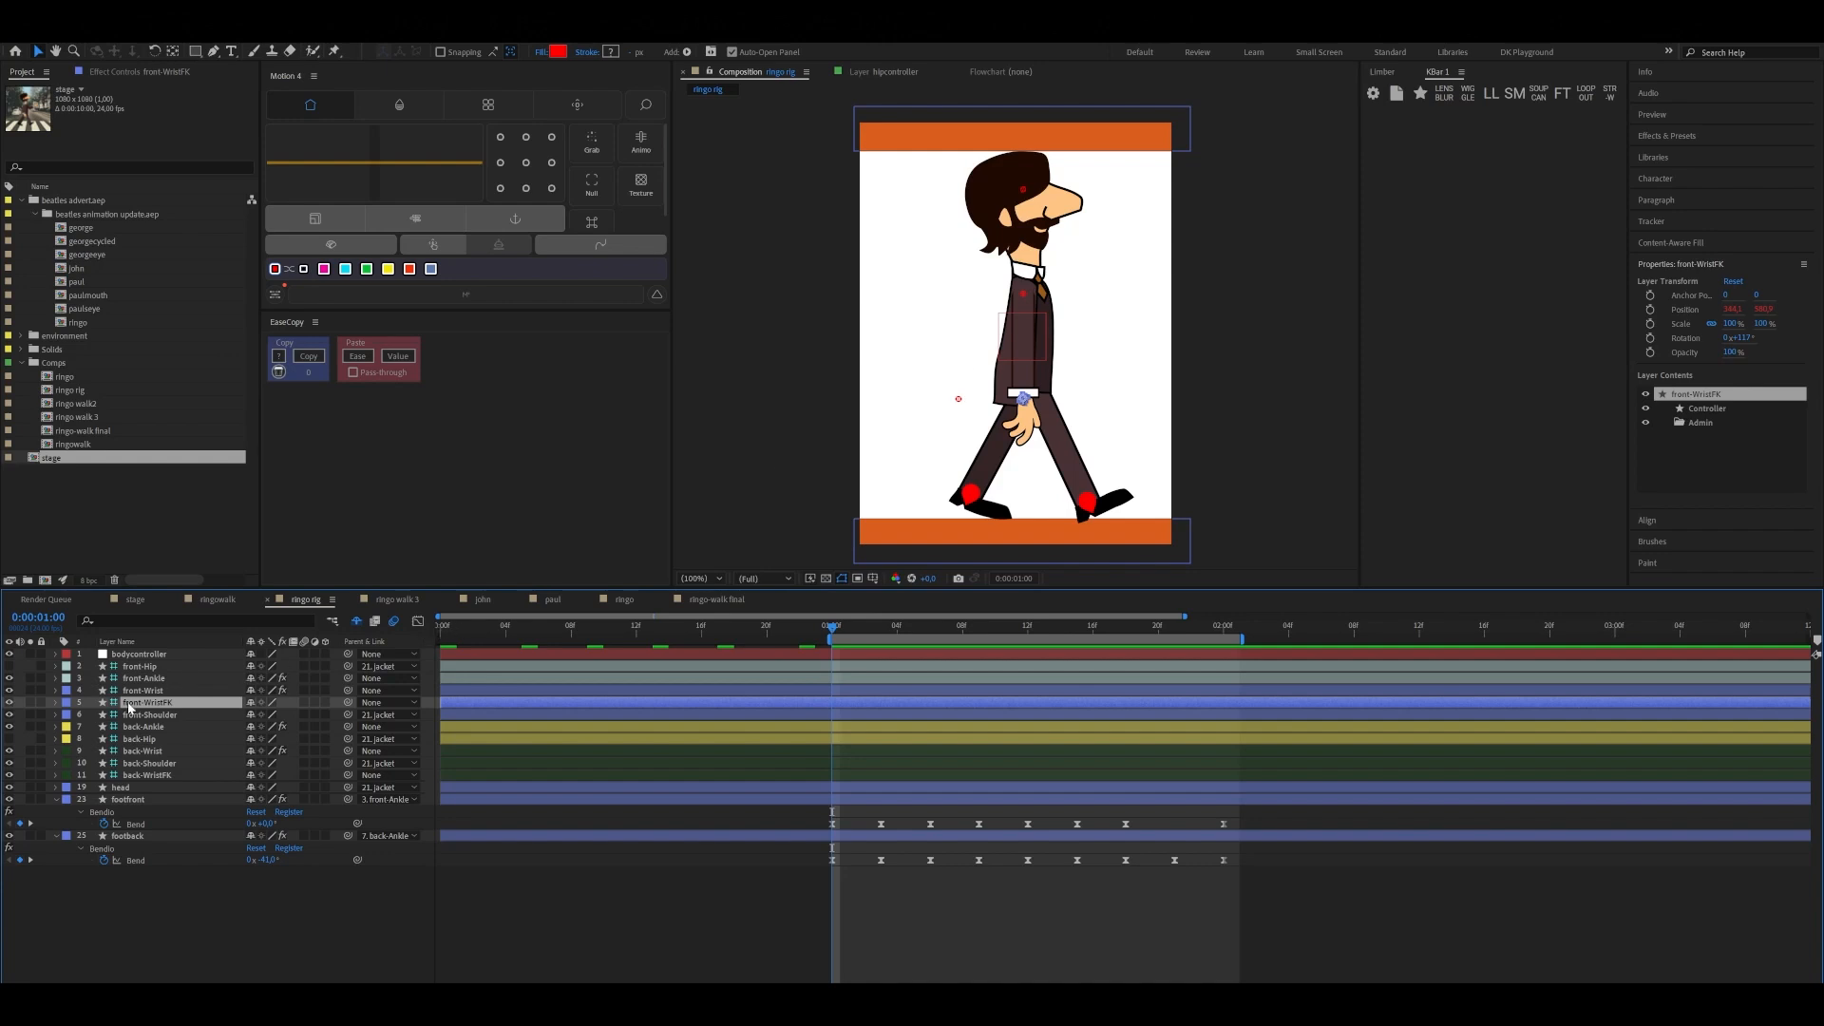
# Add Upper and Lower FK Rotation keyframes to front-Wrist's Limber effect at 0:00:01:00 and reveal them in the timeline
pyautogui.click(134, 70)
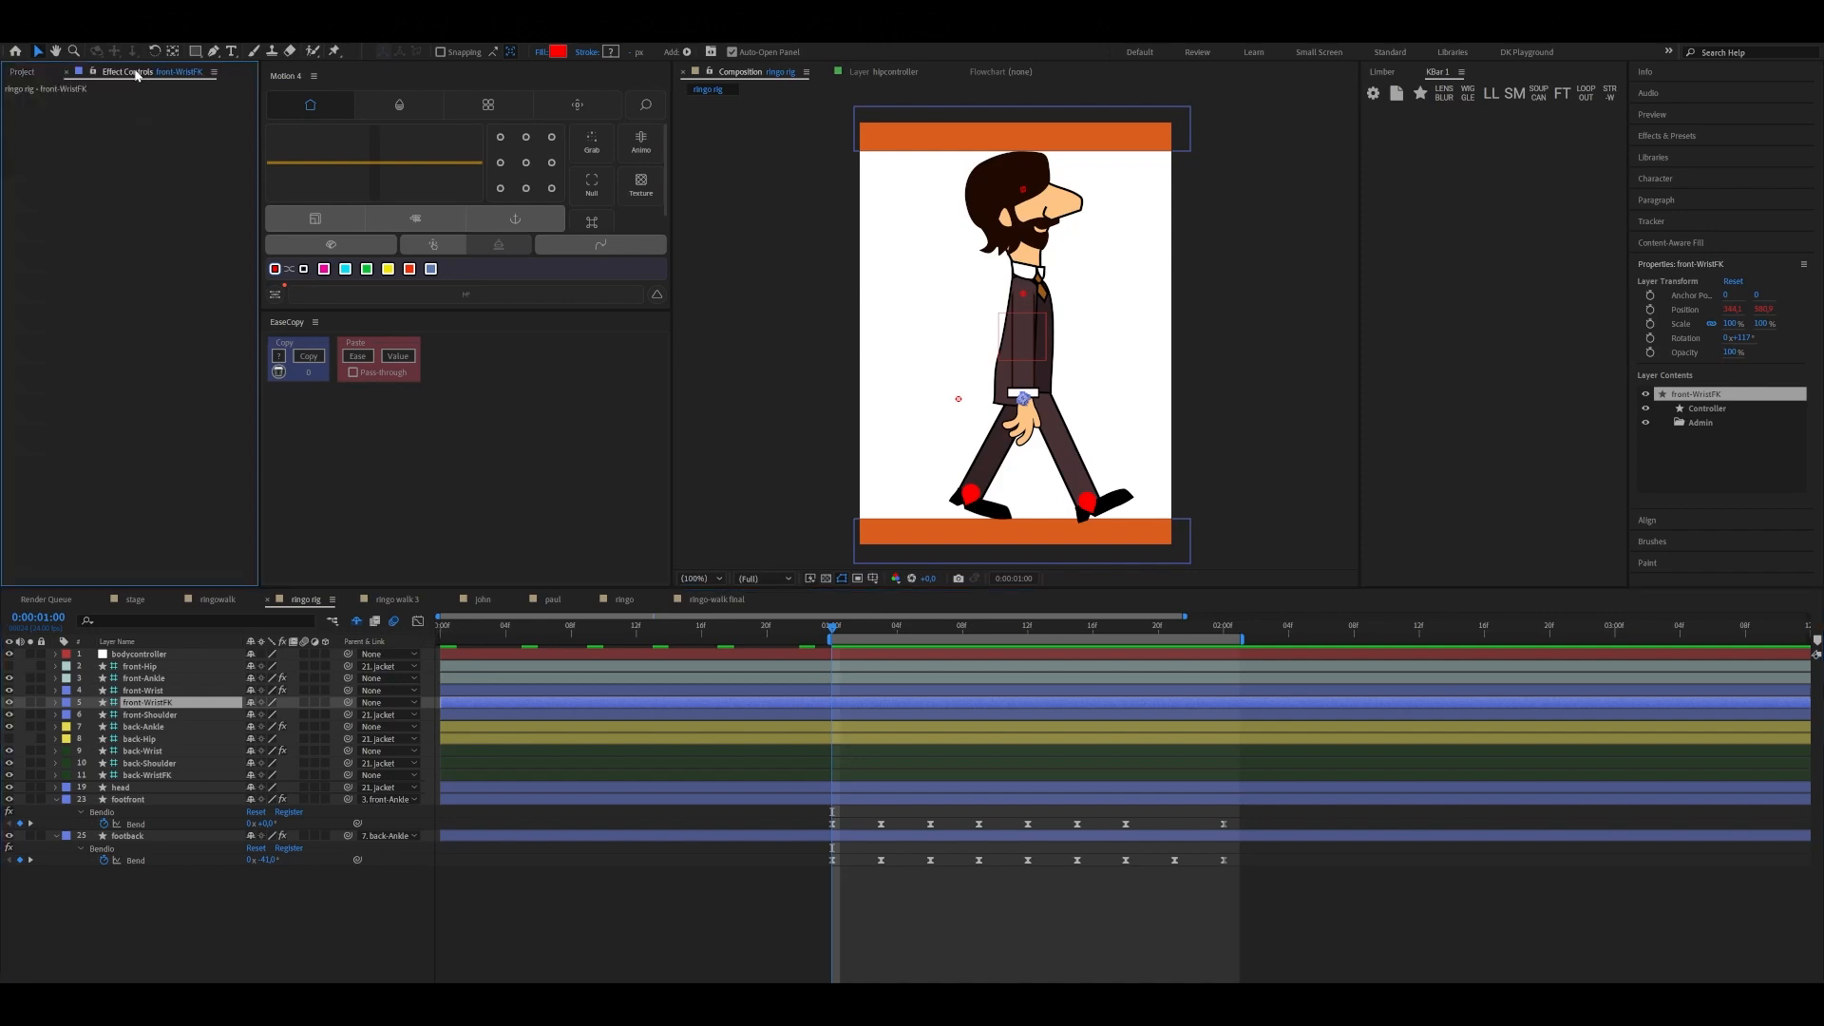
pyautogui.click(154, 693)
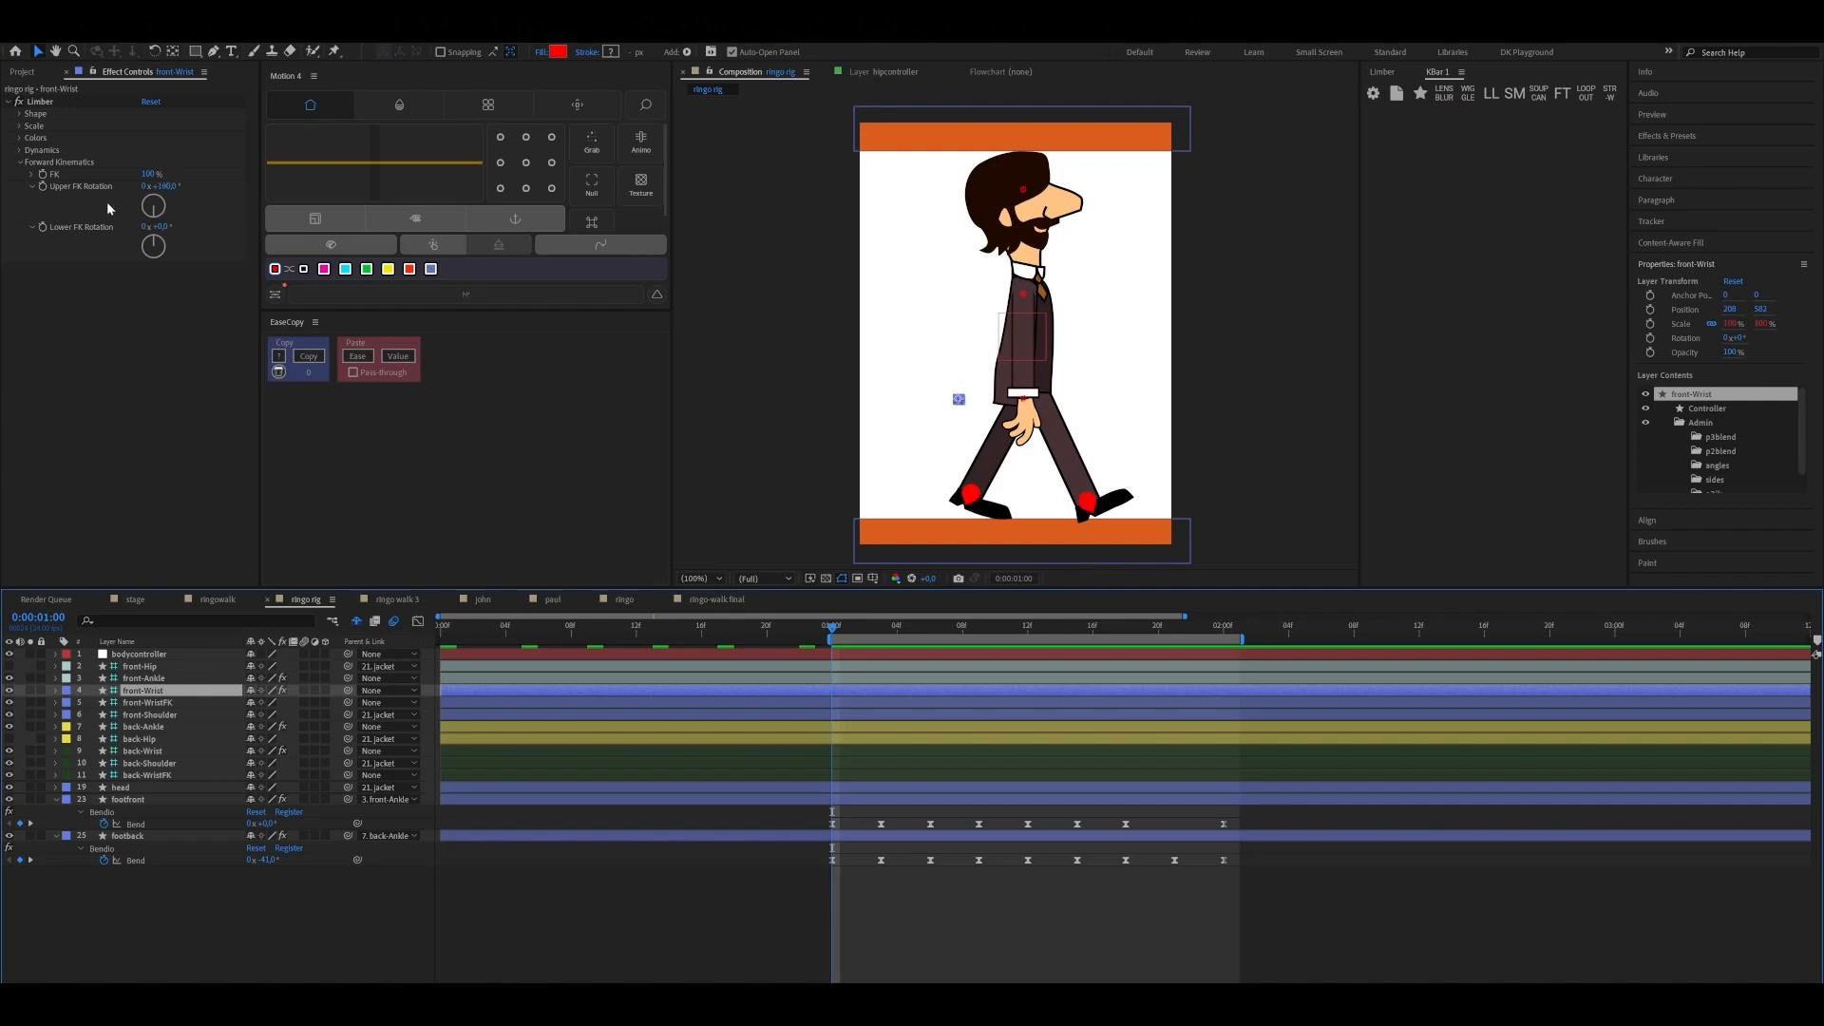
pyautogui.click(43, 185)
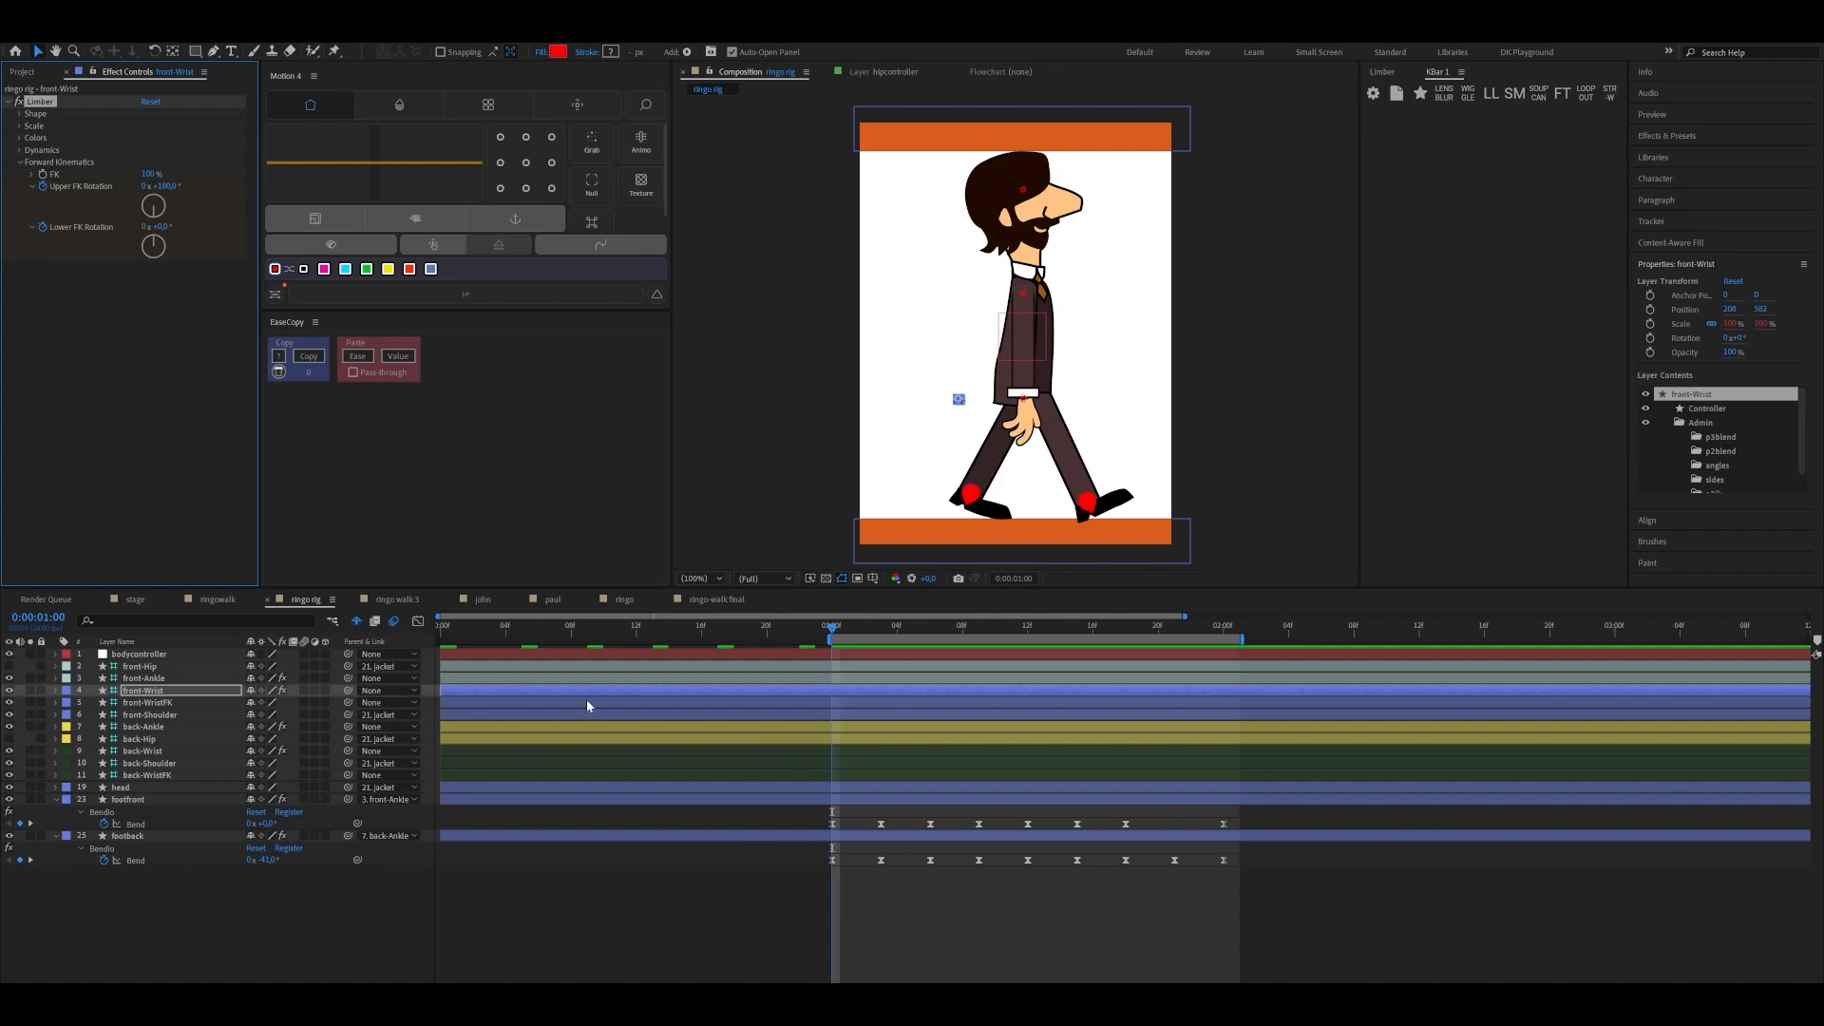
pyautogui.press('u')
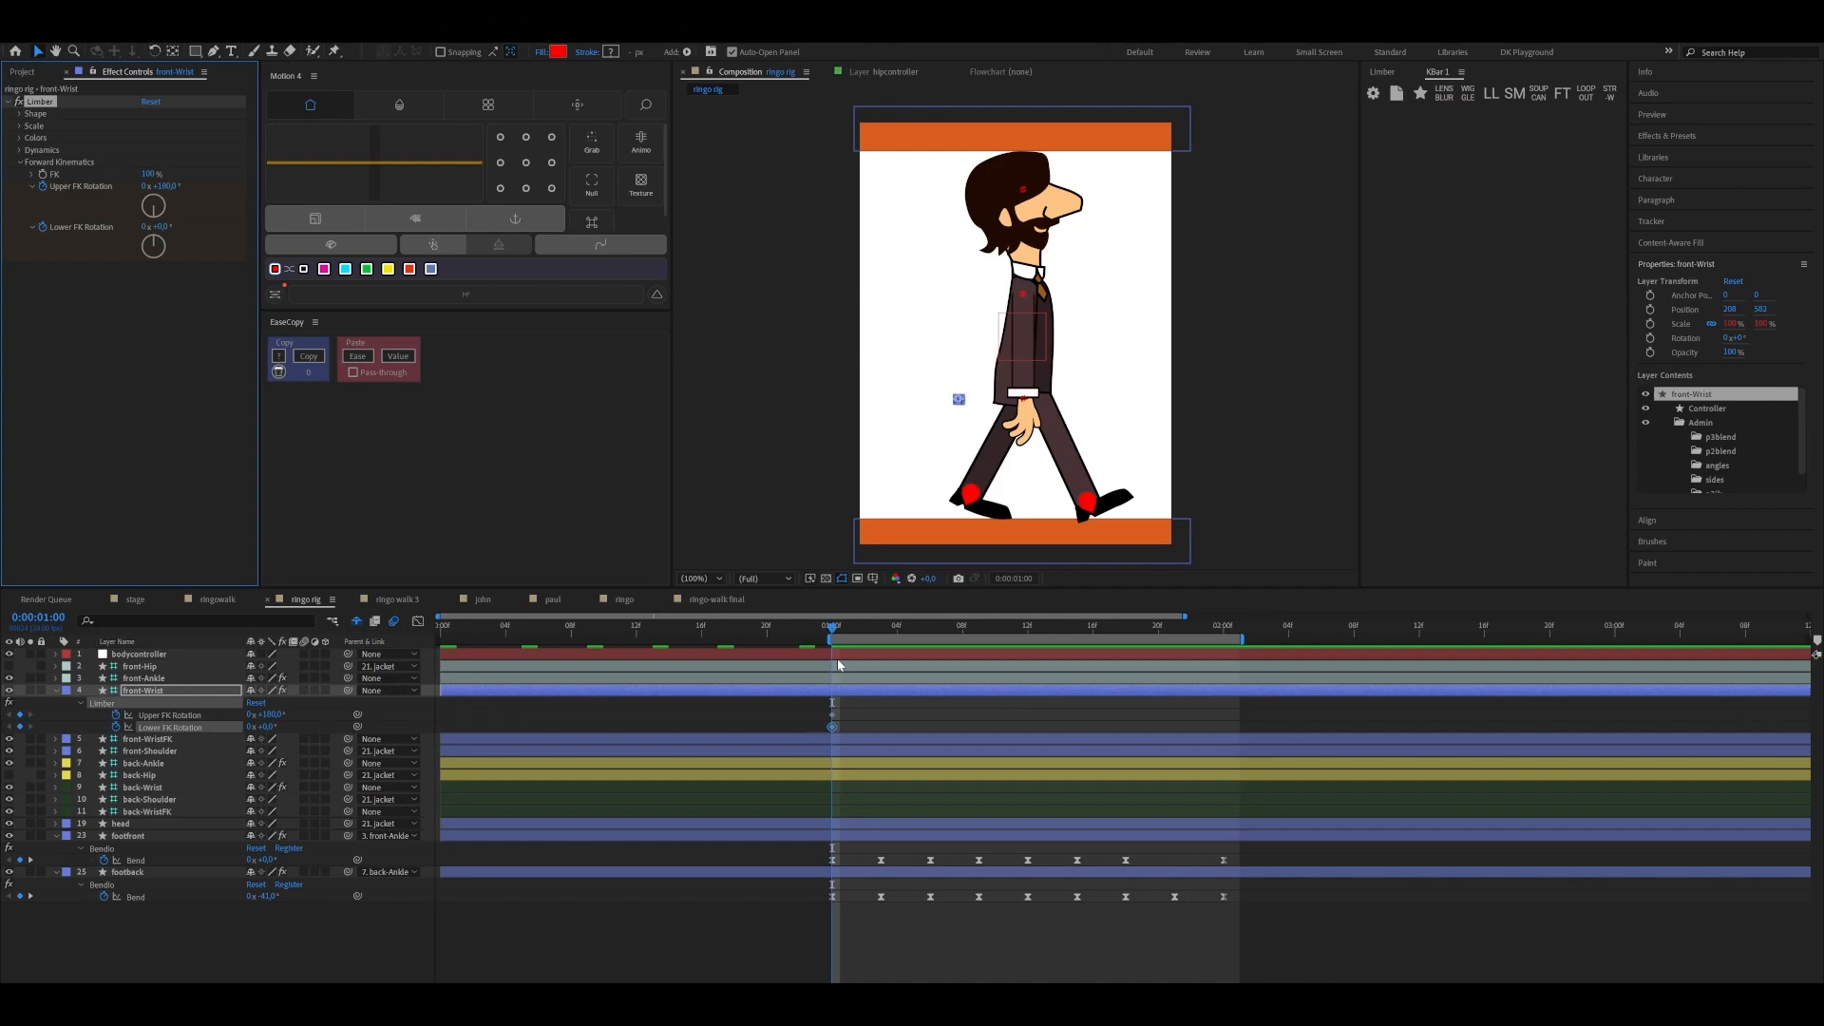
# Swing the front arm backward by setting front-Wrist's Upper FK Rotation to about 206° at 0:00:01:00
pyautogui.click(831, 718)
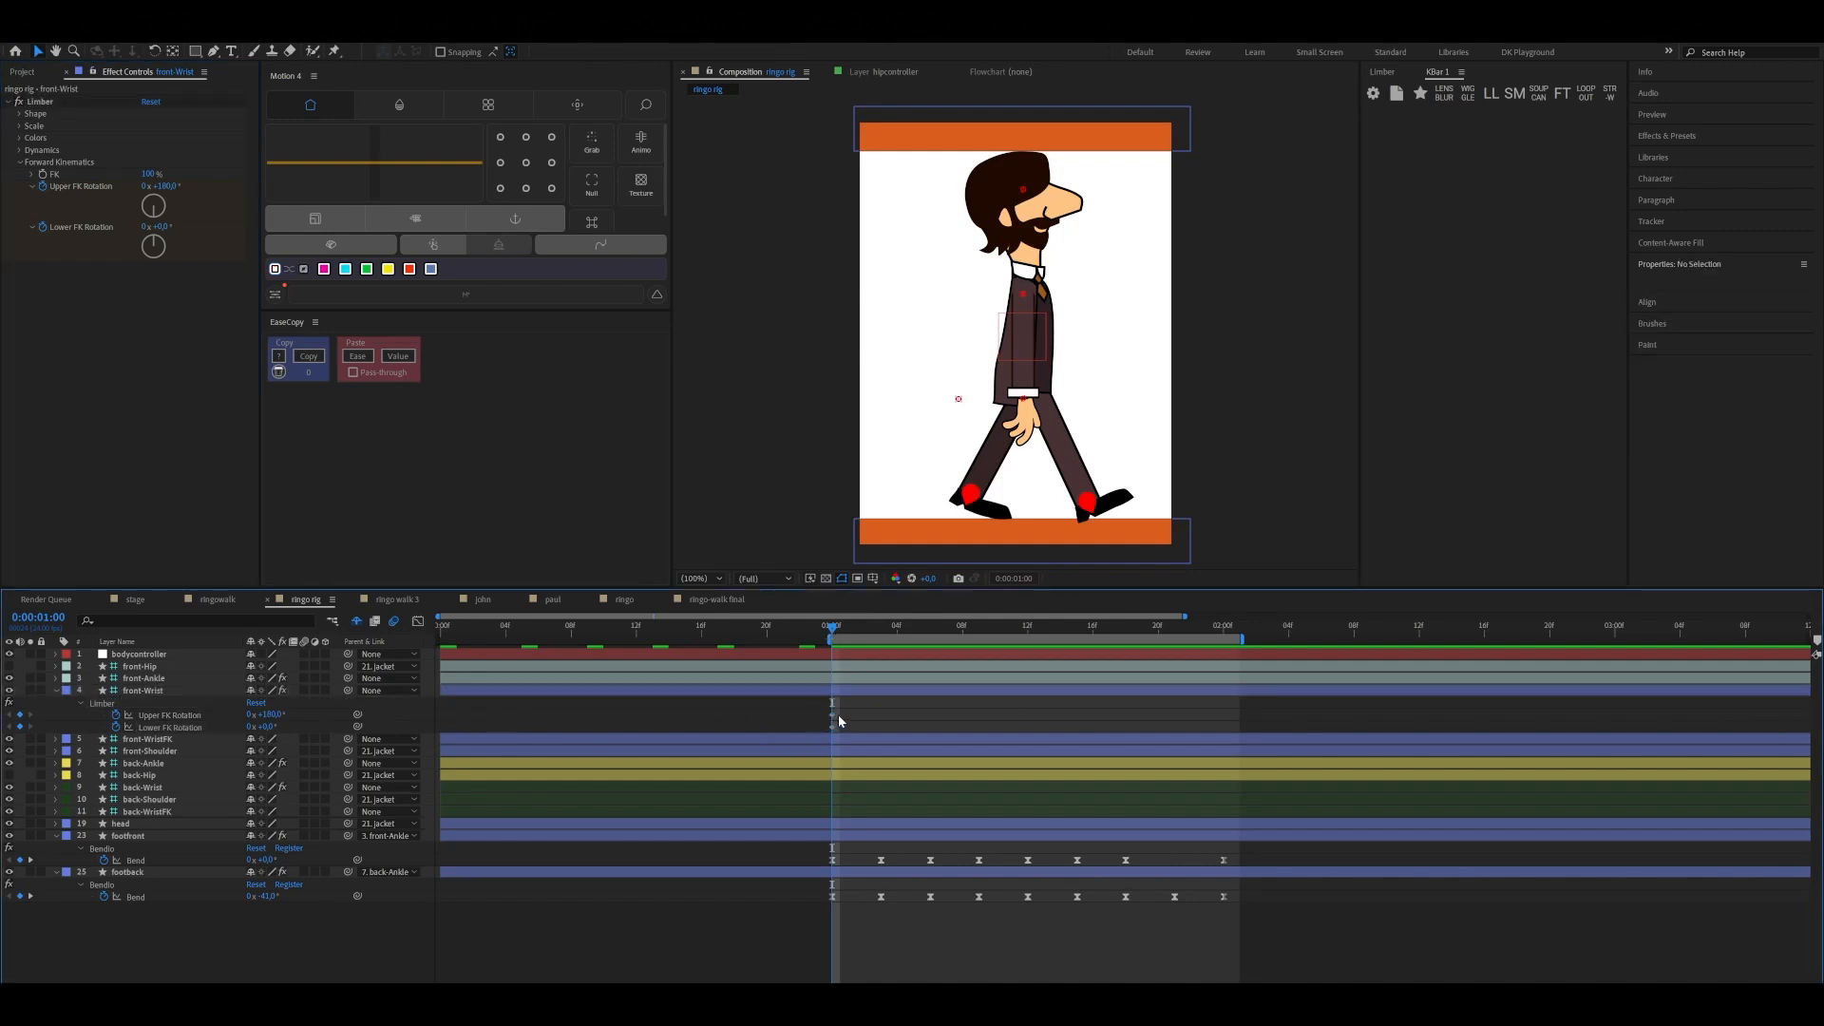
pyautogui.click(833, 717)
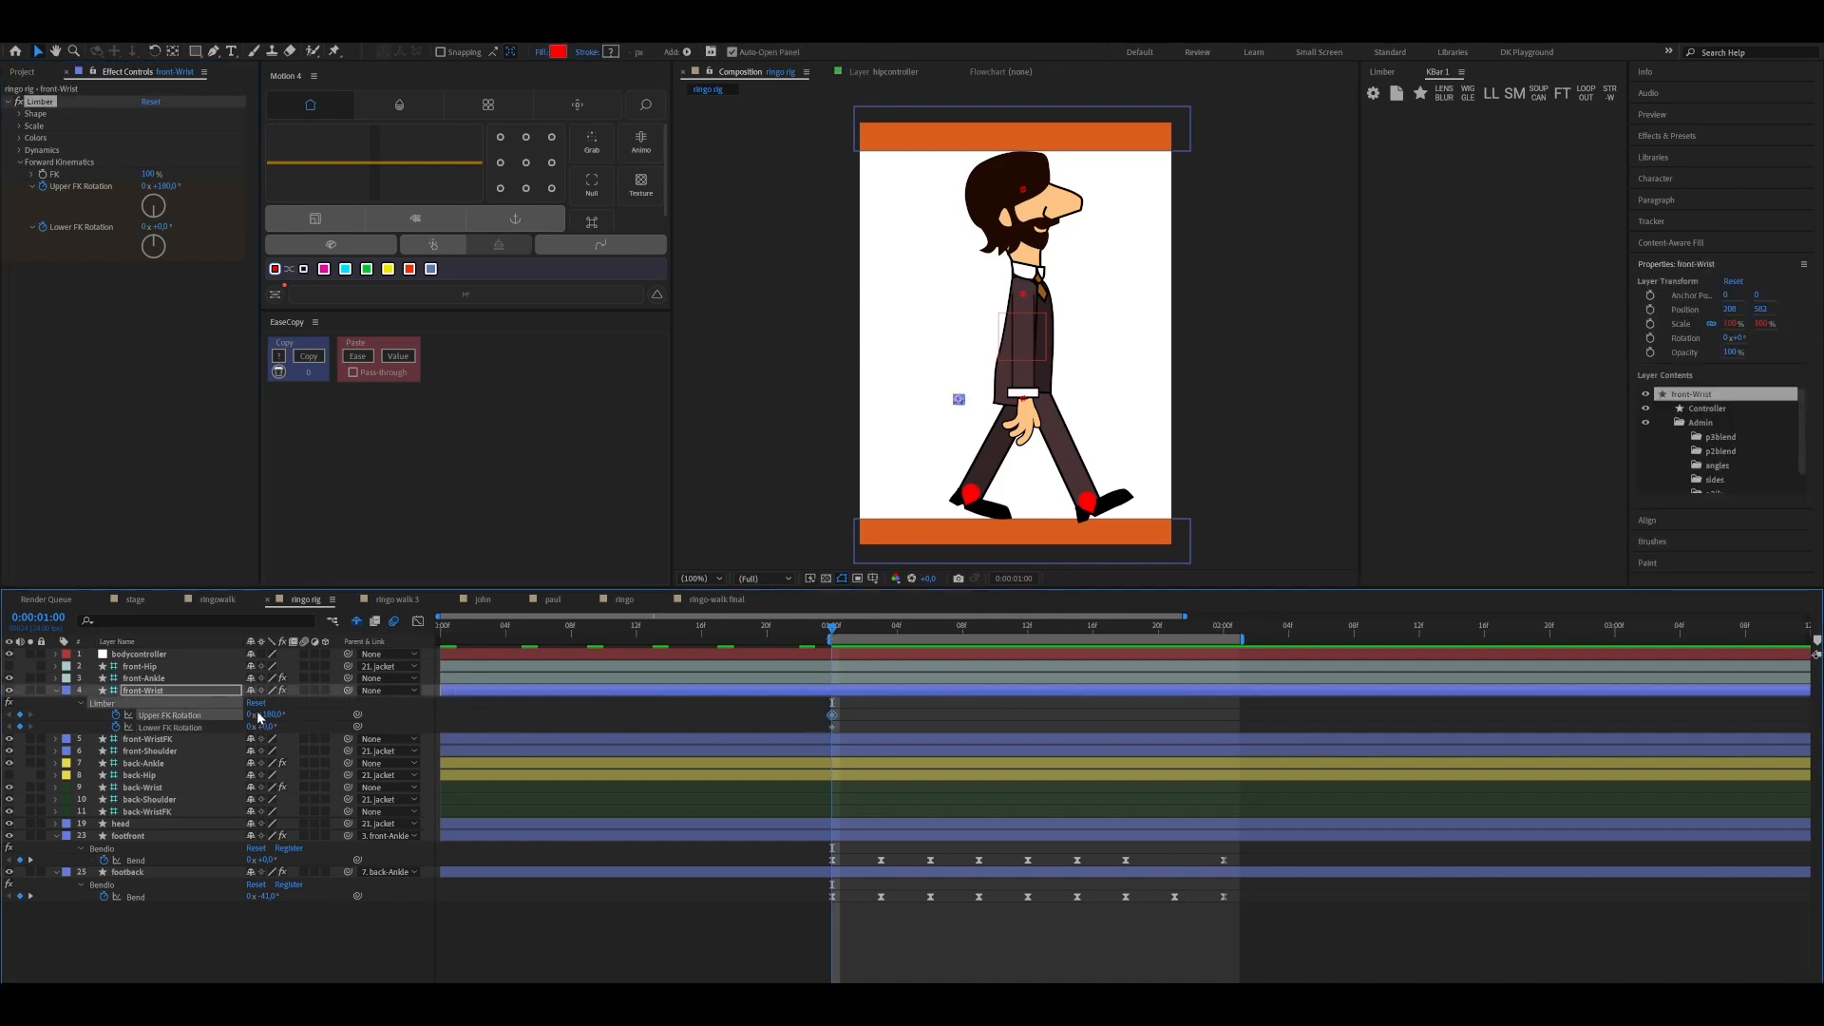
pyautogui.moveTo(259, 717); pyautogui.dragTo(288, 704)
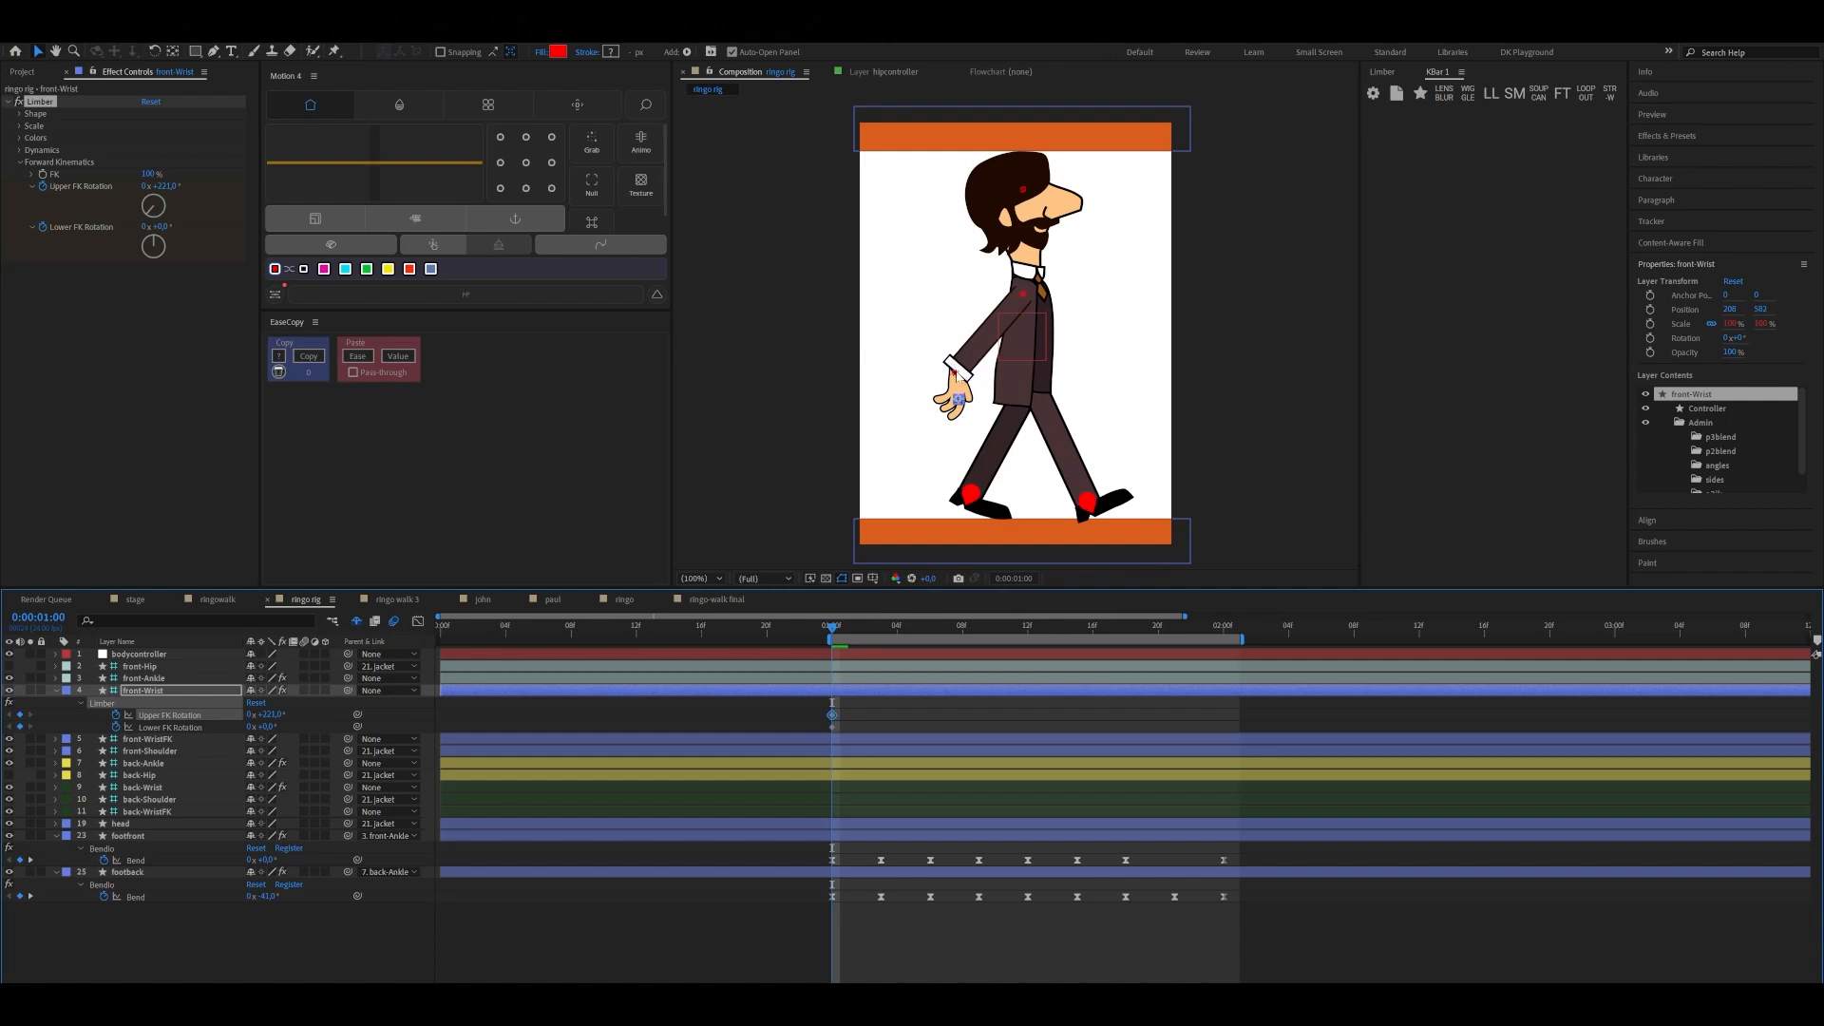
pyautogui.moveTo(834, 628); pyautogui.dragTo(828, 665)
pyautogui.moveTo(278, 716); pyautogui.dragTo(269, 717)
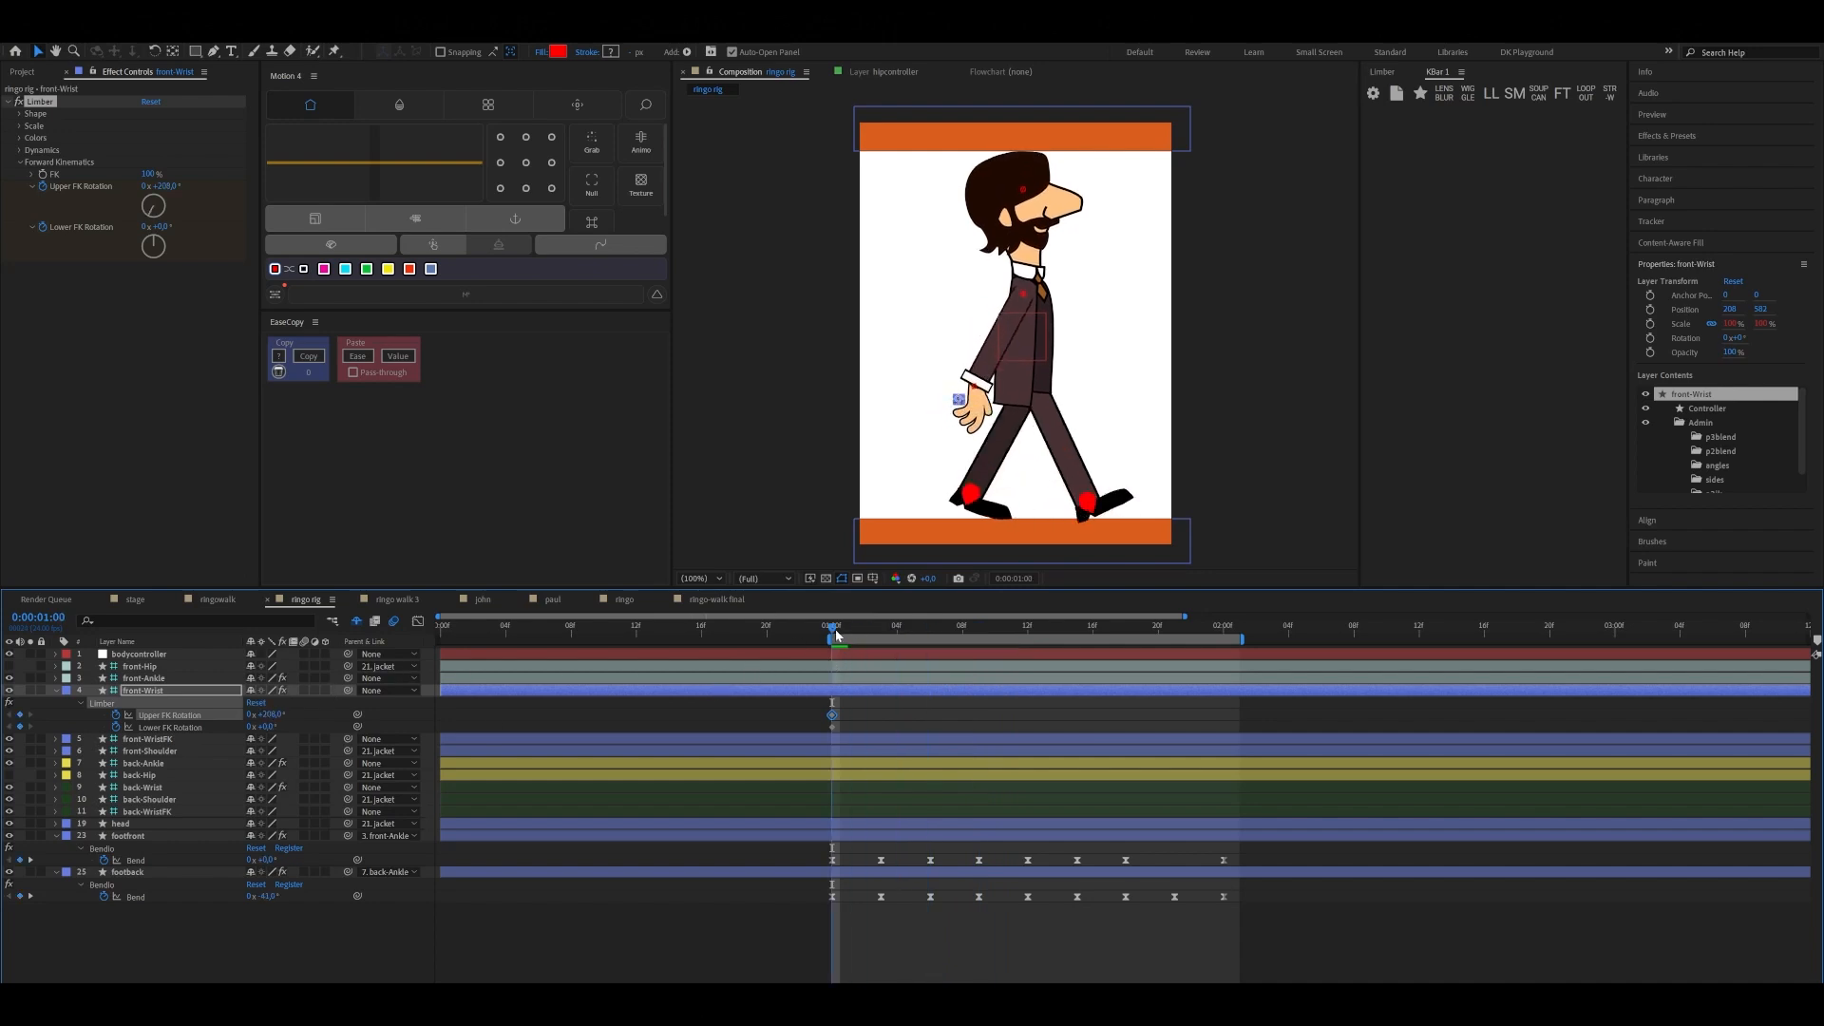
# Set front-Wrist's Upper FK Rotation to about 157° at 0:00:01:12 and copy its first keyframe to 0:00:02:00
pyautogui.moveTo(864, 630); pyautogui.dragTo(1028, 636)
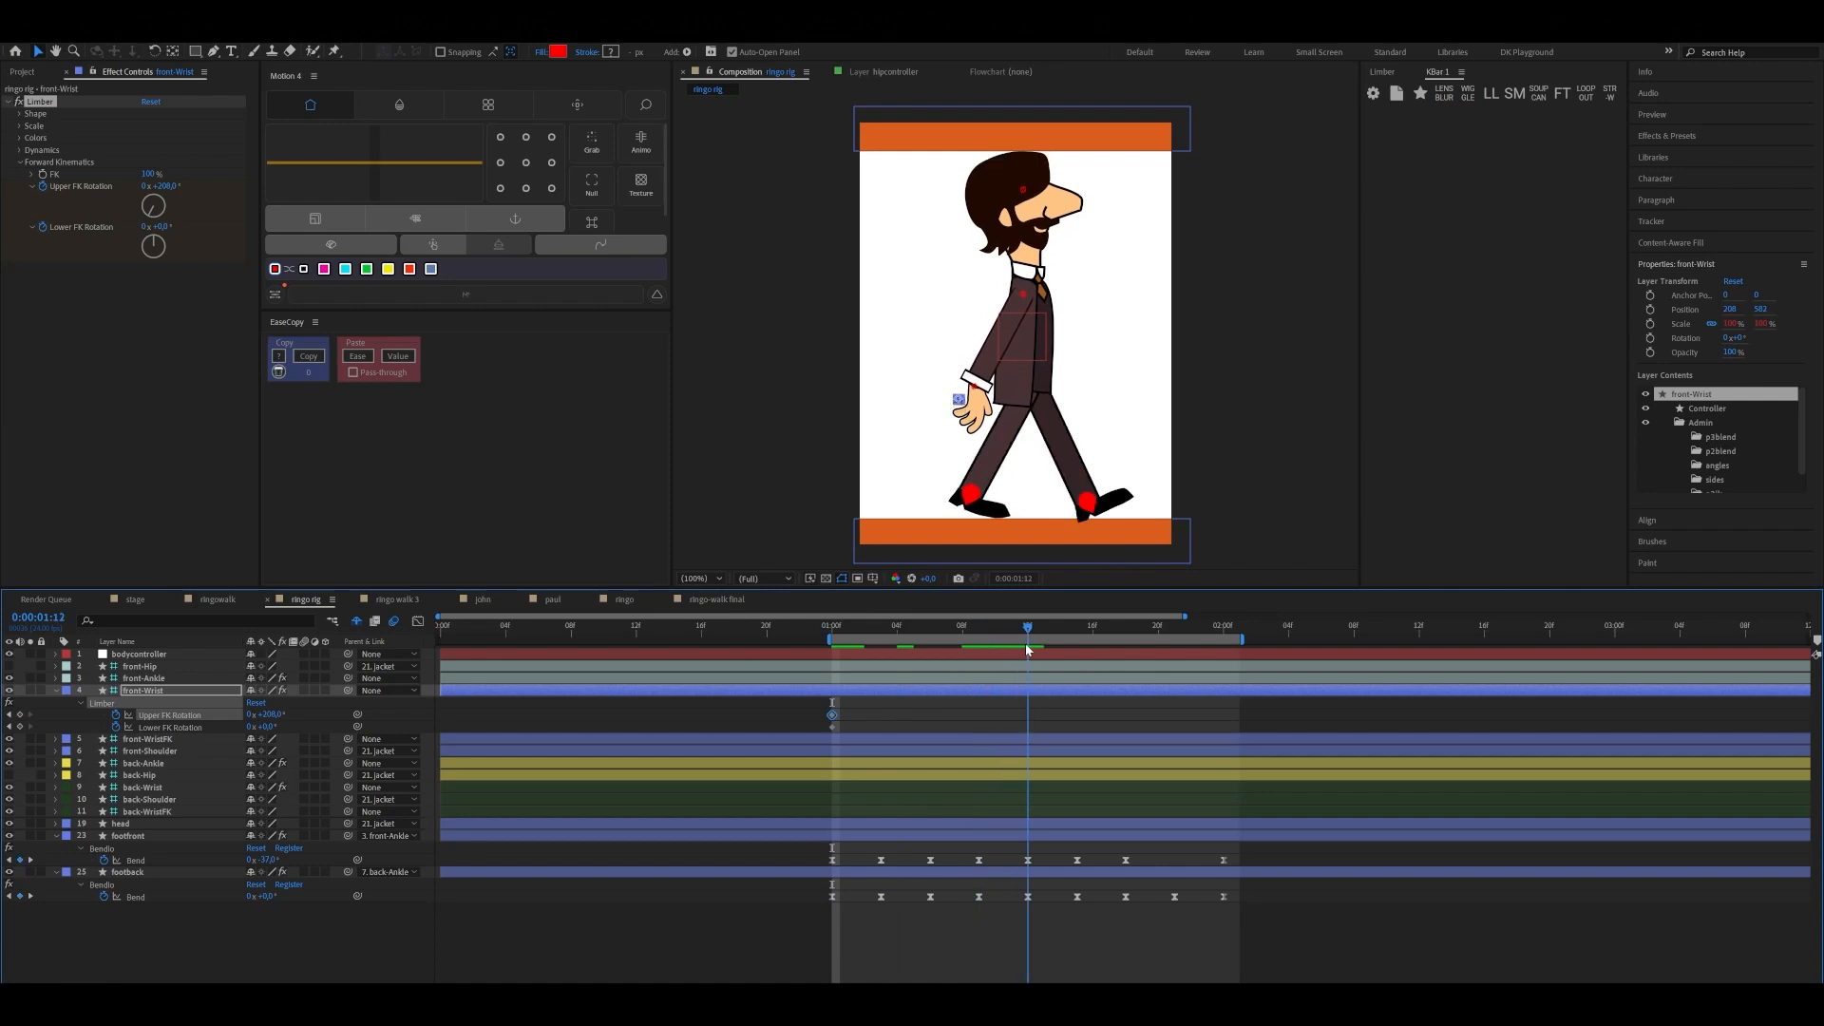
pyautogui.moveTo(272, 714); pyautogui.dragTo(281, 761)
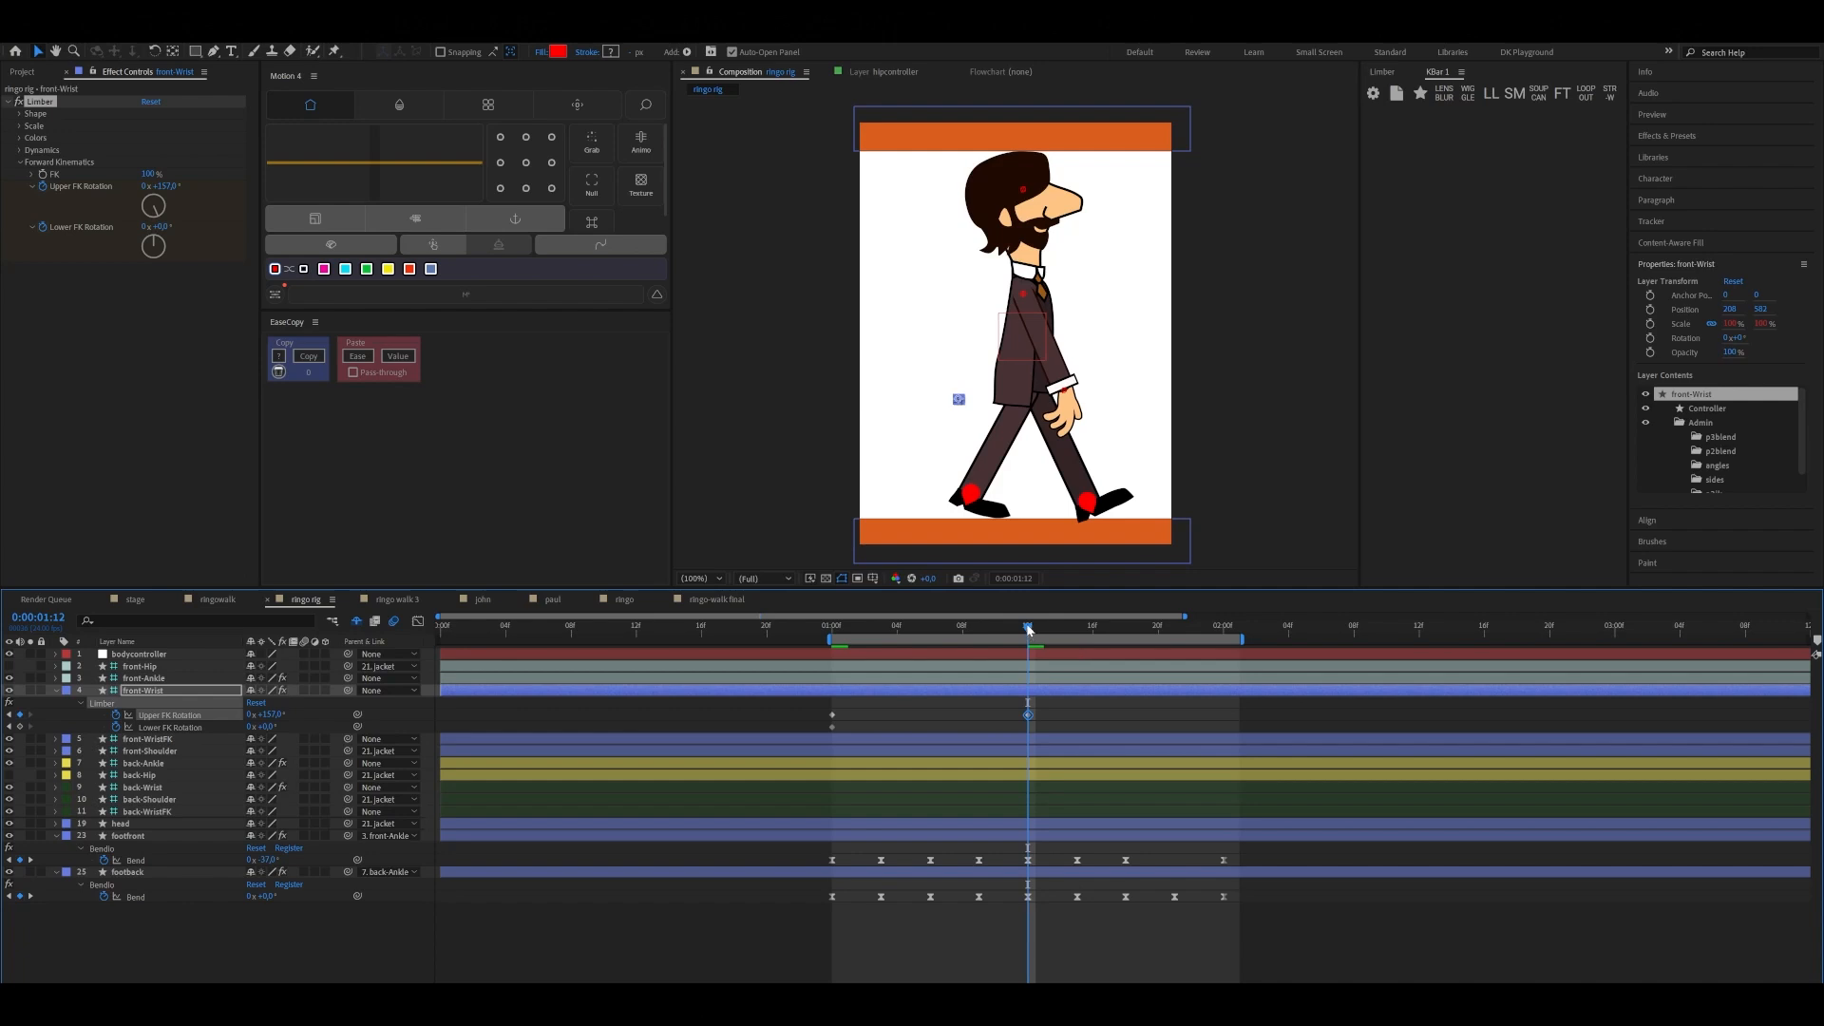
pyautogui.moveTo(1030, 629); pyautogui.dragTo(1222, 648)
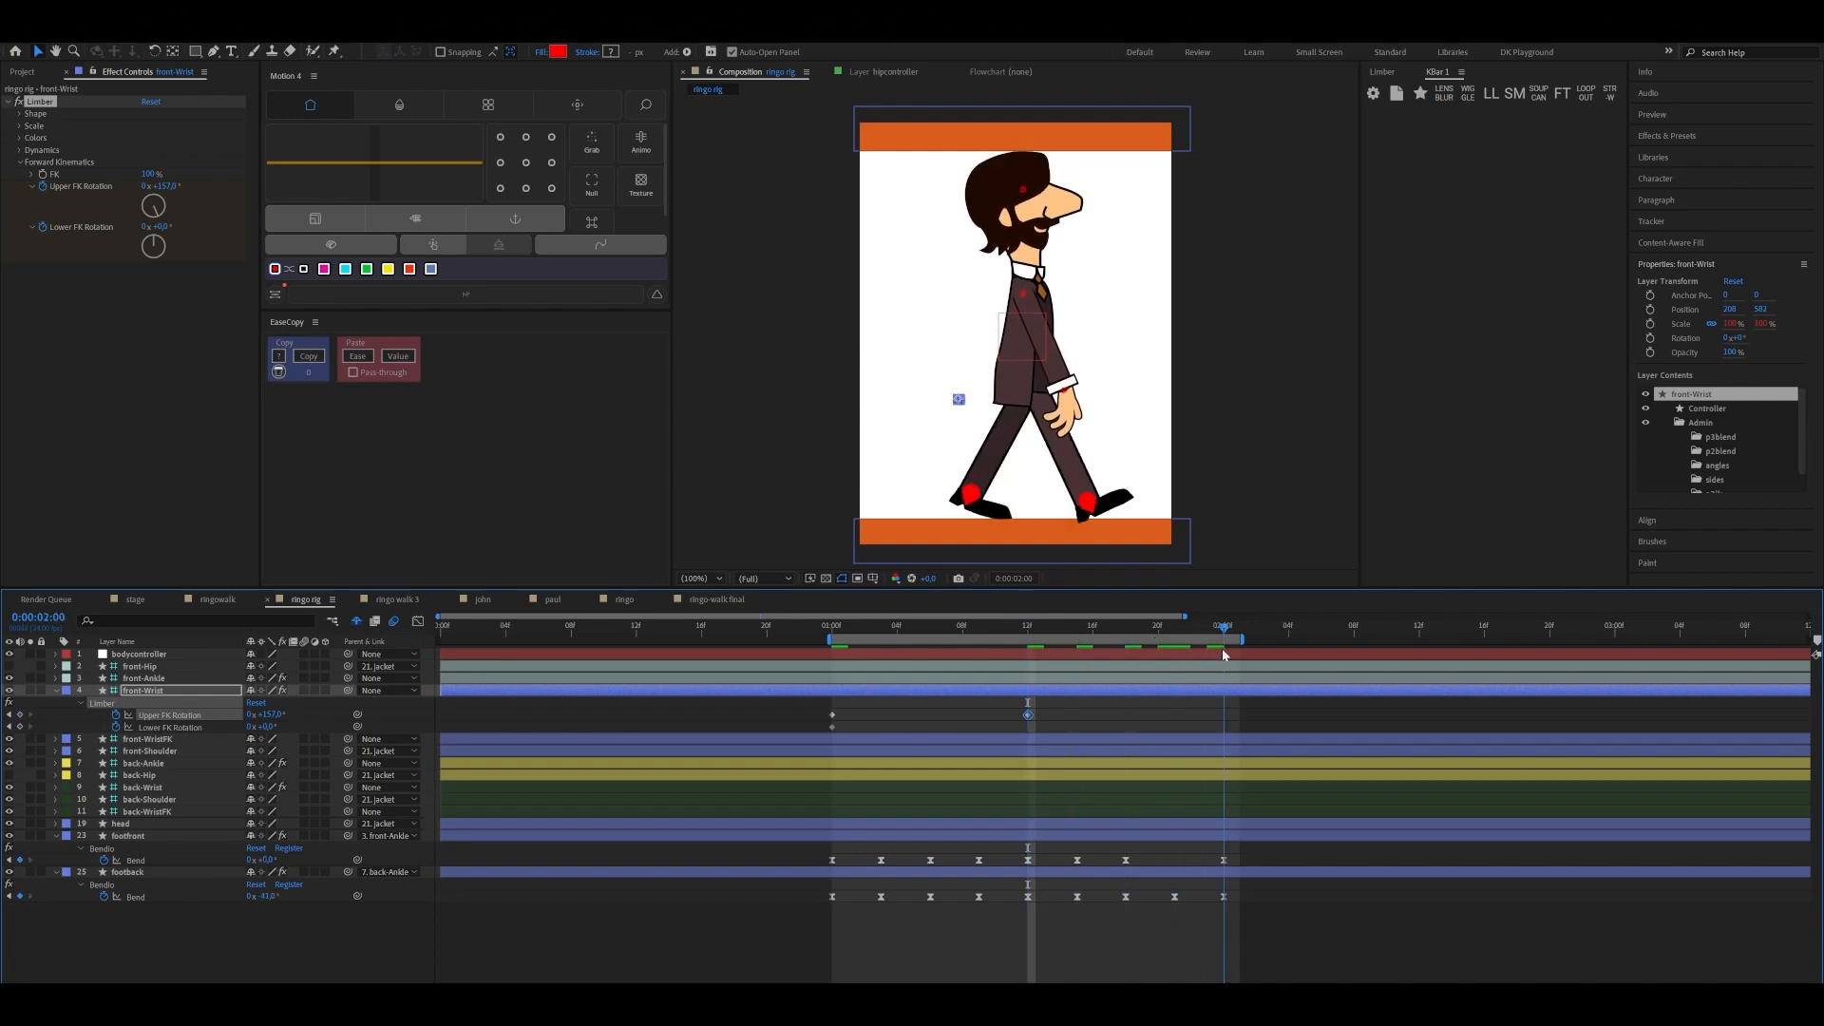
pyautogui.click(832, 715)
pyautogui.hotkey('ctrl', 'c')
pyautogui.hotkey('ctrl', 'v')
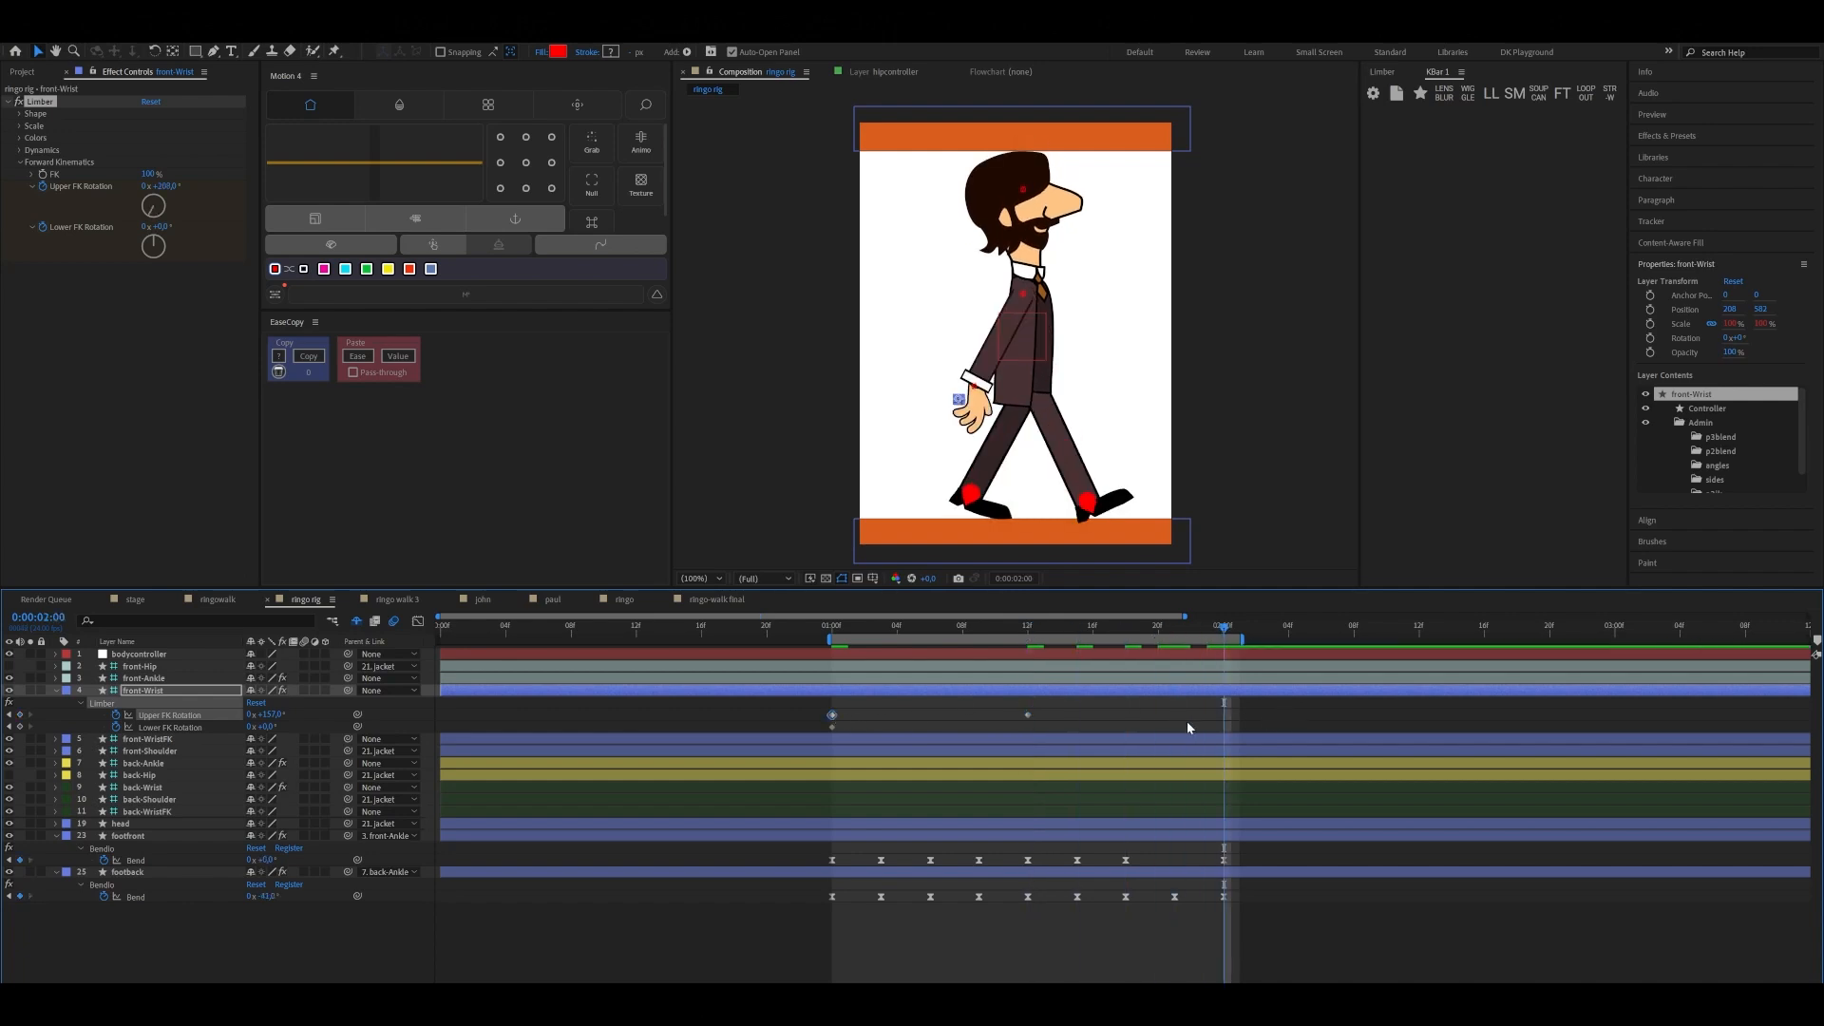
# Apply Easy Ease to all Upper FK Rotation keyframes of front-Wrist and select its Lower FK Rotation keyframe at 0:00:01:00
pyautogui.moveTo(807, 704); pyautogui.dragTo(1228, 714)
pyautogui.press('F9')
pyautogui.moveTo(1223, 629); pyautogui.dragTo(832, 693)
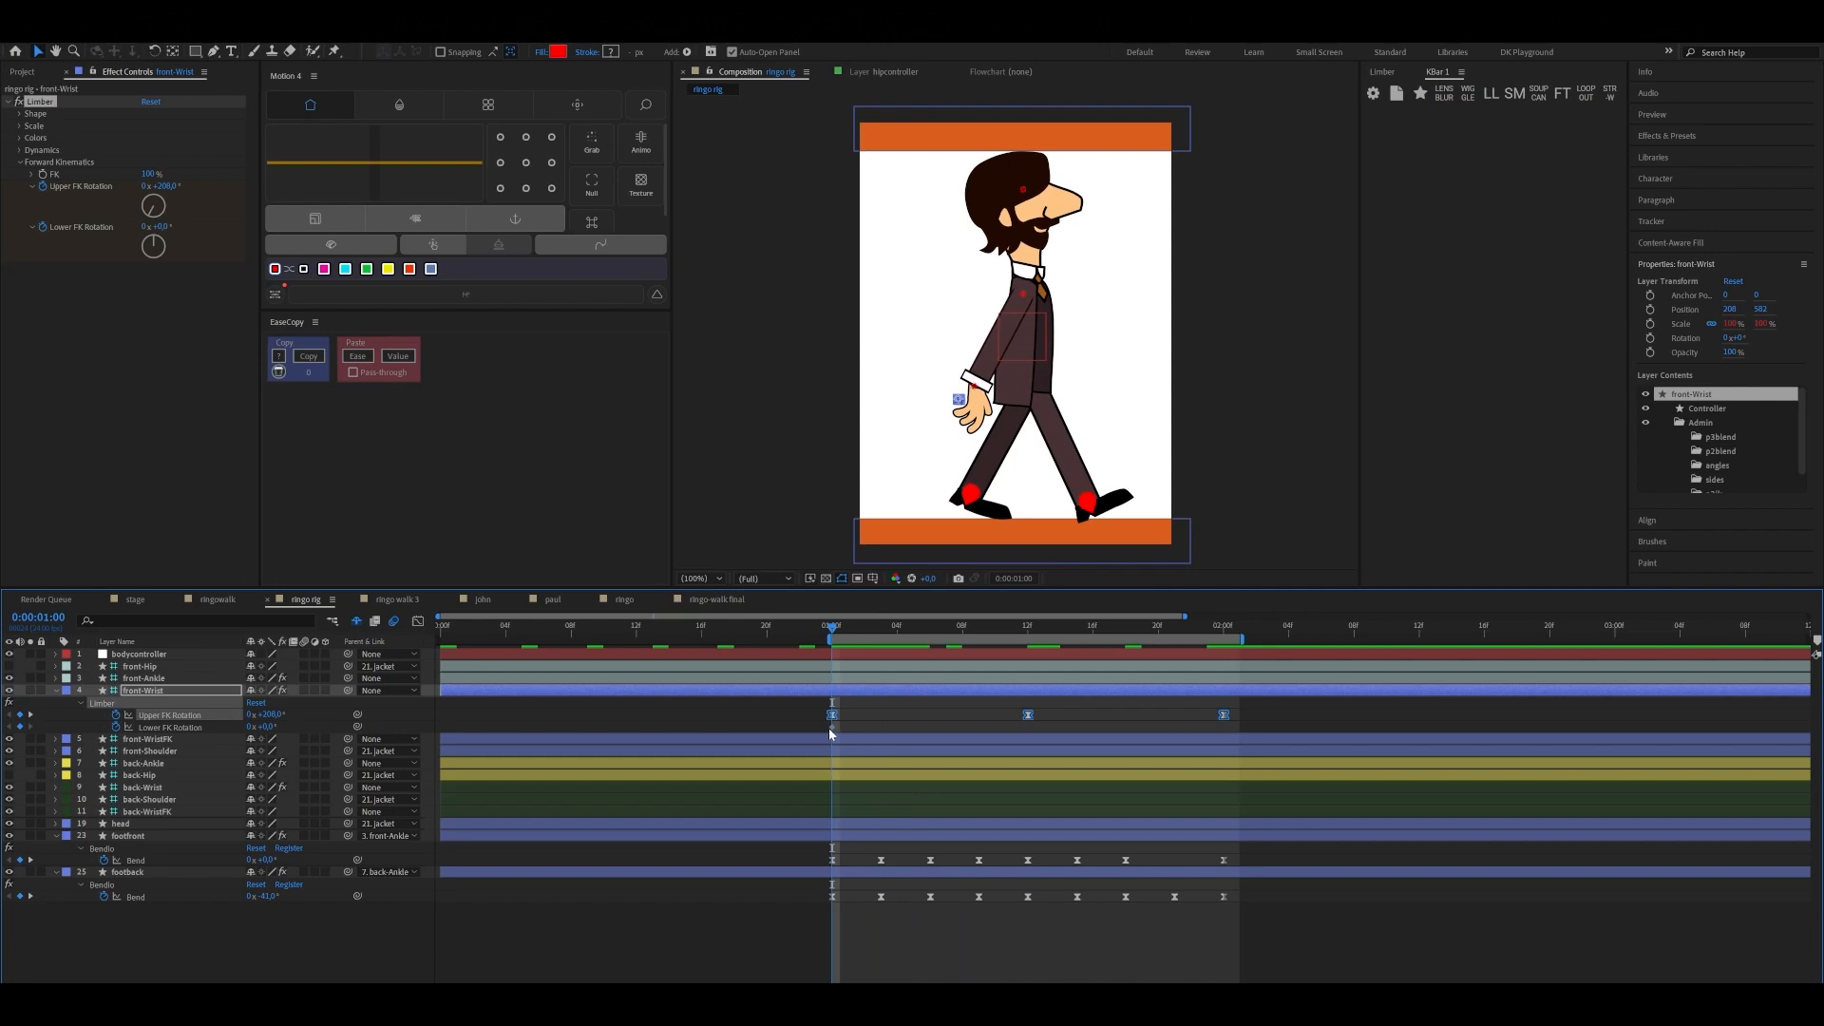
pyautogui.click(833, 727)
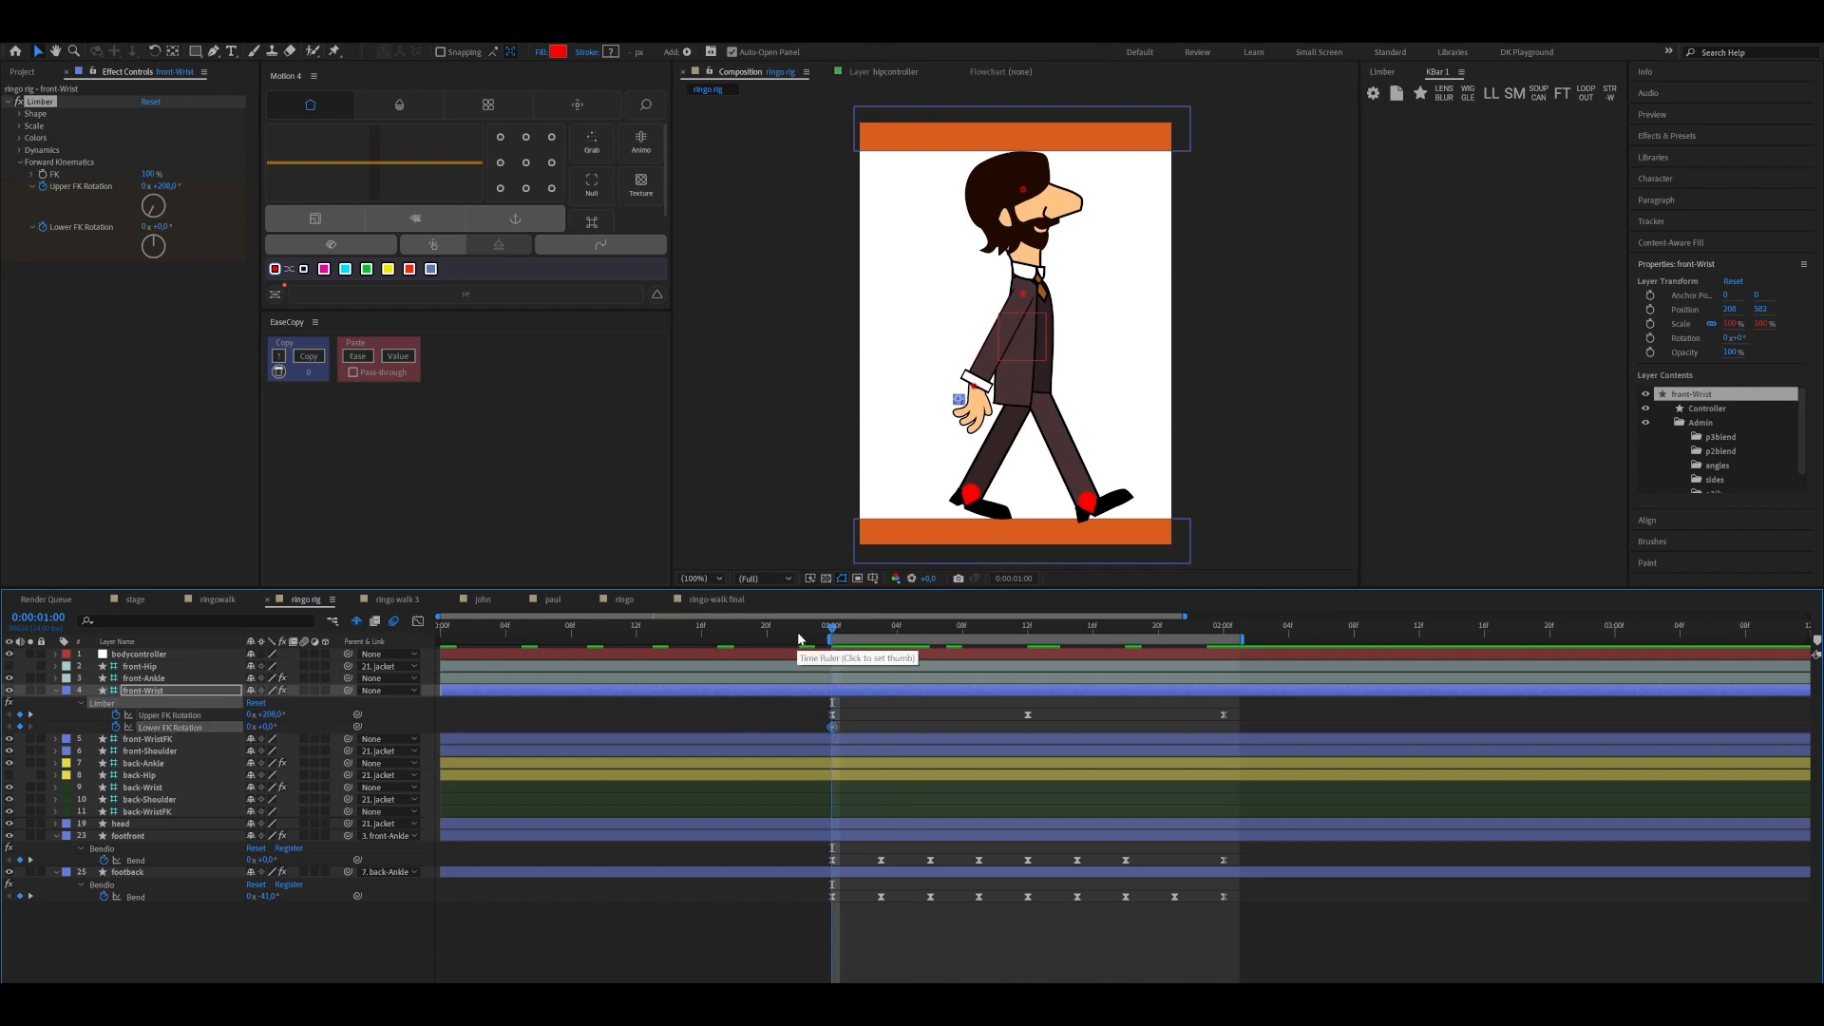
# Set front-Wrist's Lower FK Rotation to about -34° at 0:00:01:12 and copy its first keyframe to 0:00:02:00
pyautogui.moveTo(1016, 646); pyautogui.dragTo(1026, 655)
pyautogui.moveTo(267, 727); pyautogui.dragTo(258, 741)
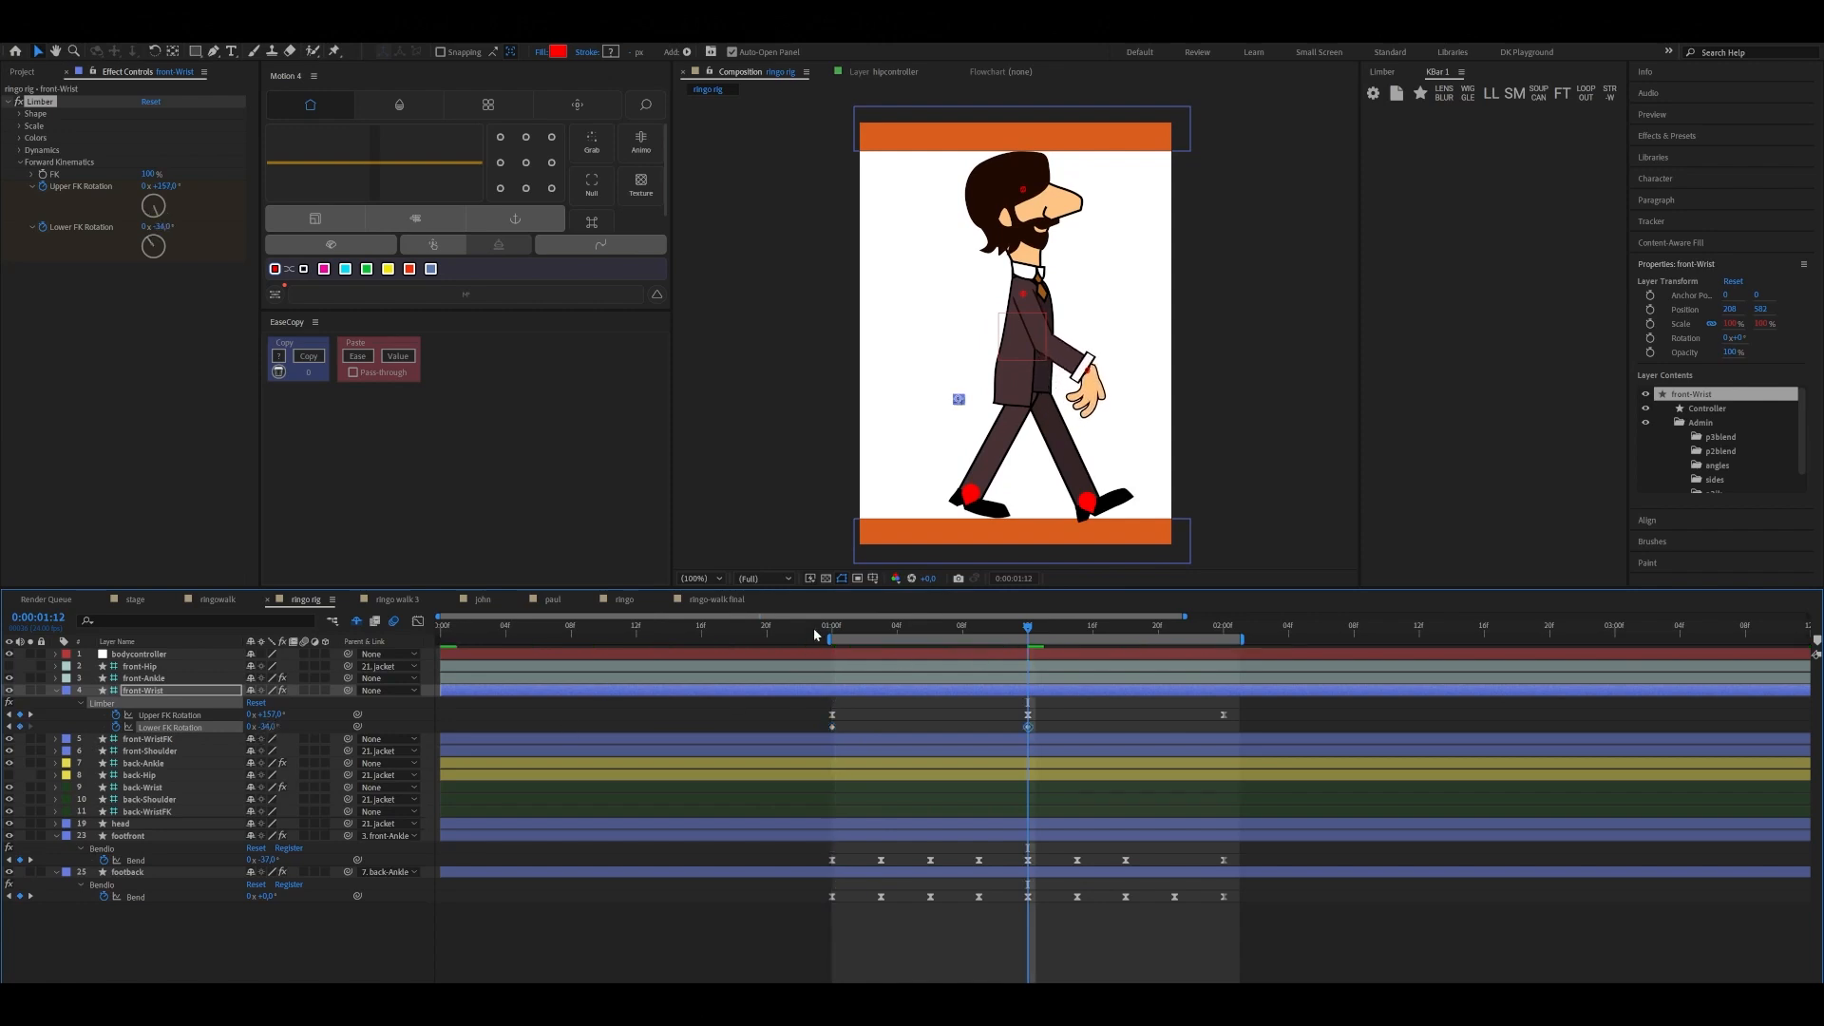
pyautogui.moveTo(1116, 644); pyautogui.dragTo(1224, 658)
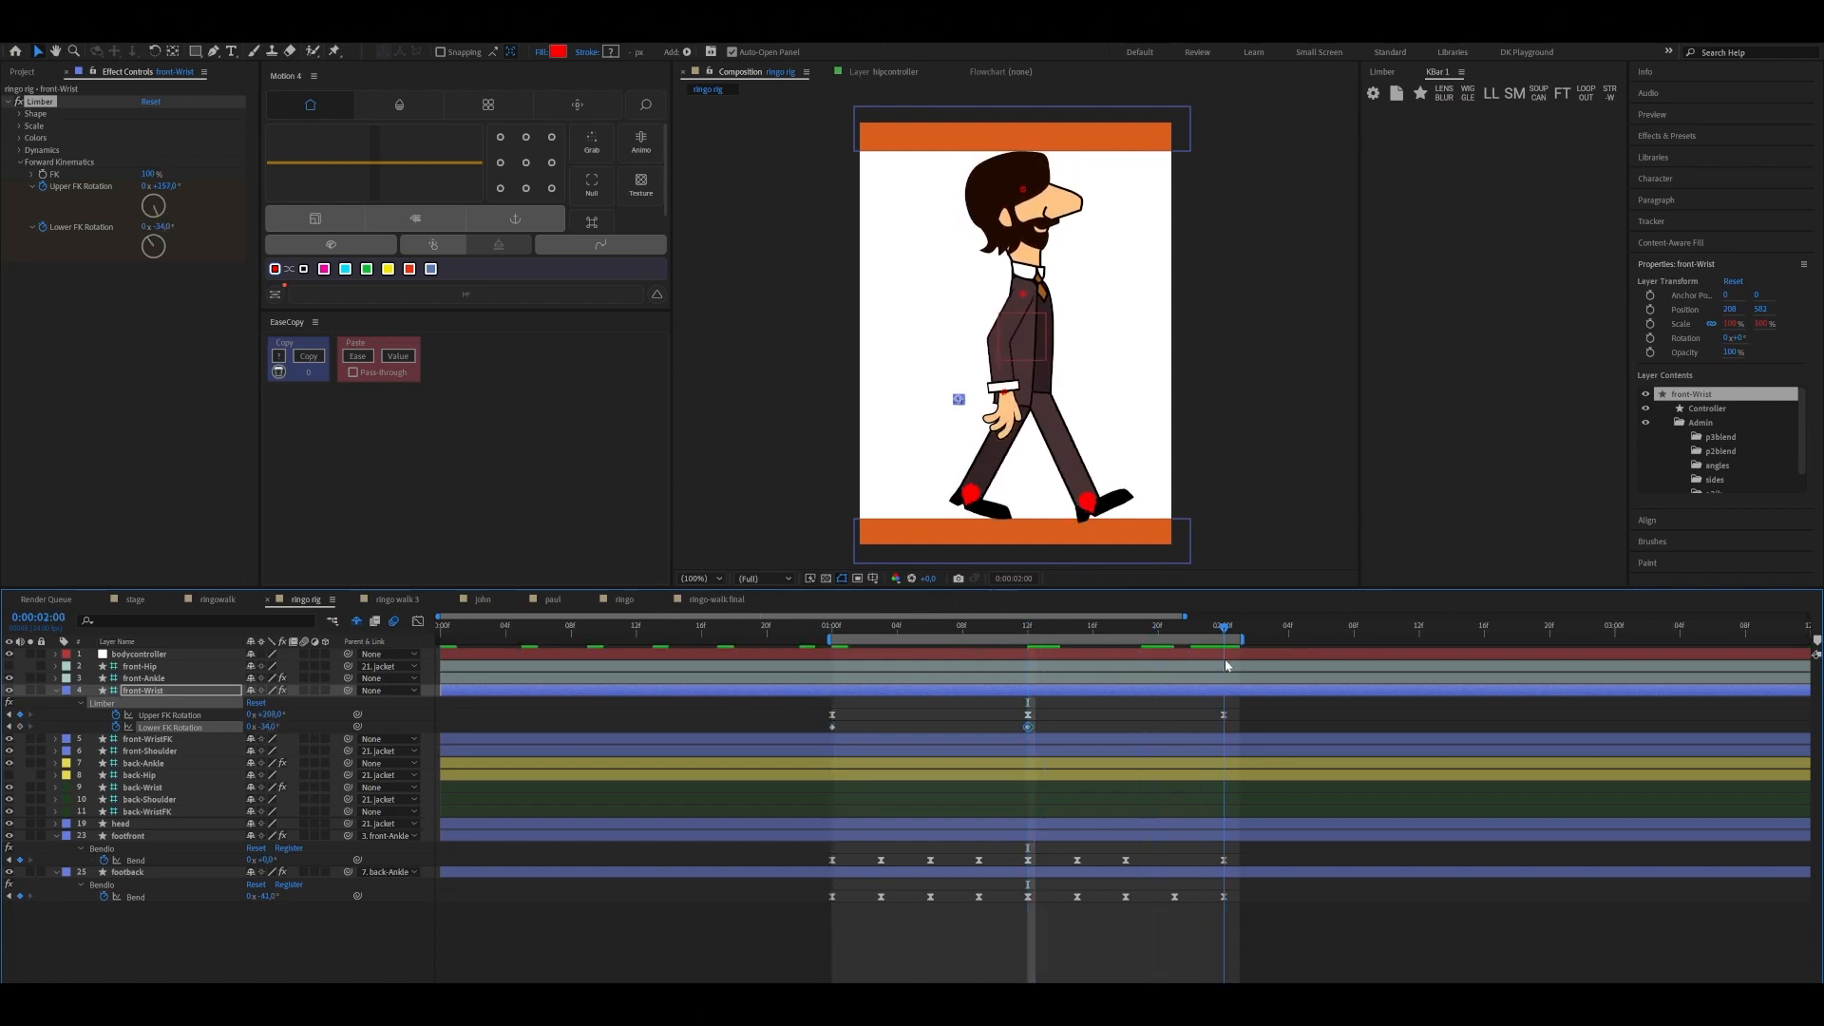
pyautogui.click(833, 727)
pyautogui.hotkey('ctrl', 'c')
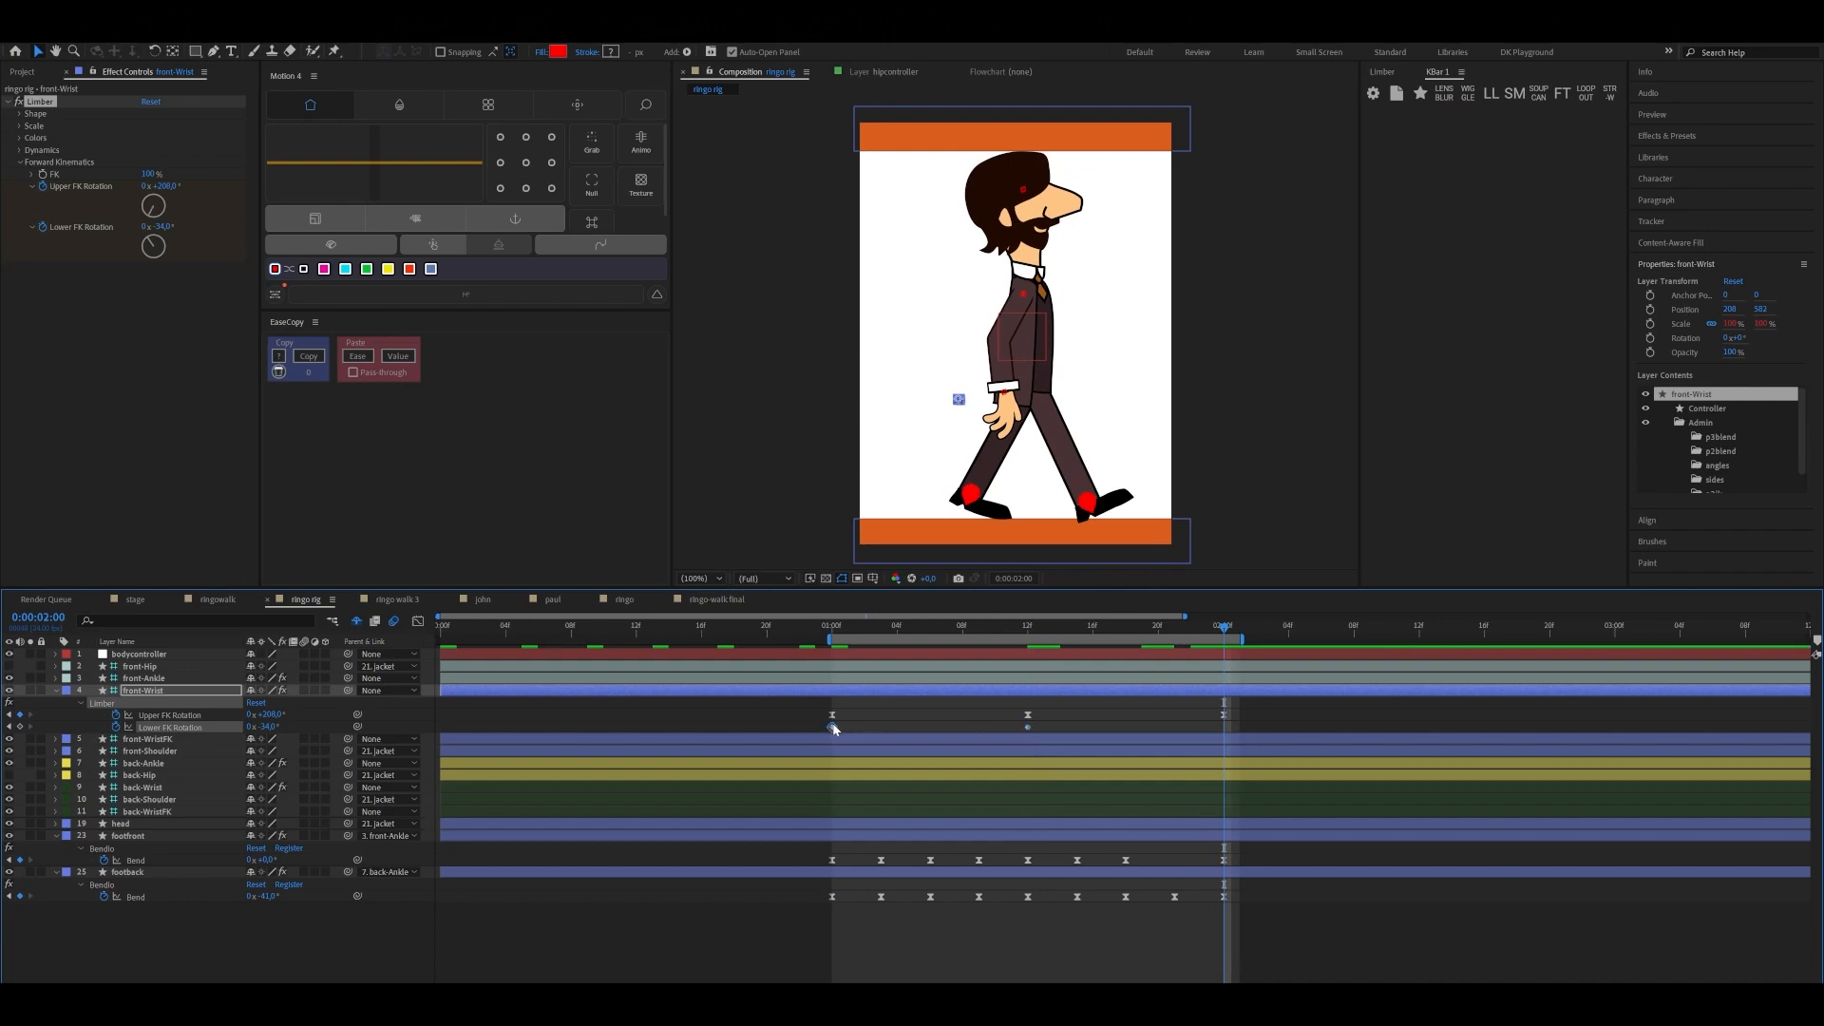
pyautogui.hotkey('ctrl', 'v')
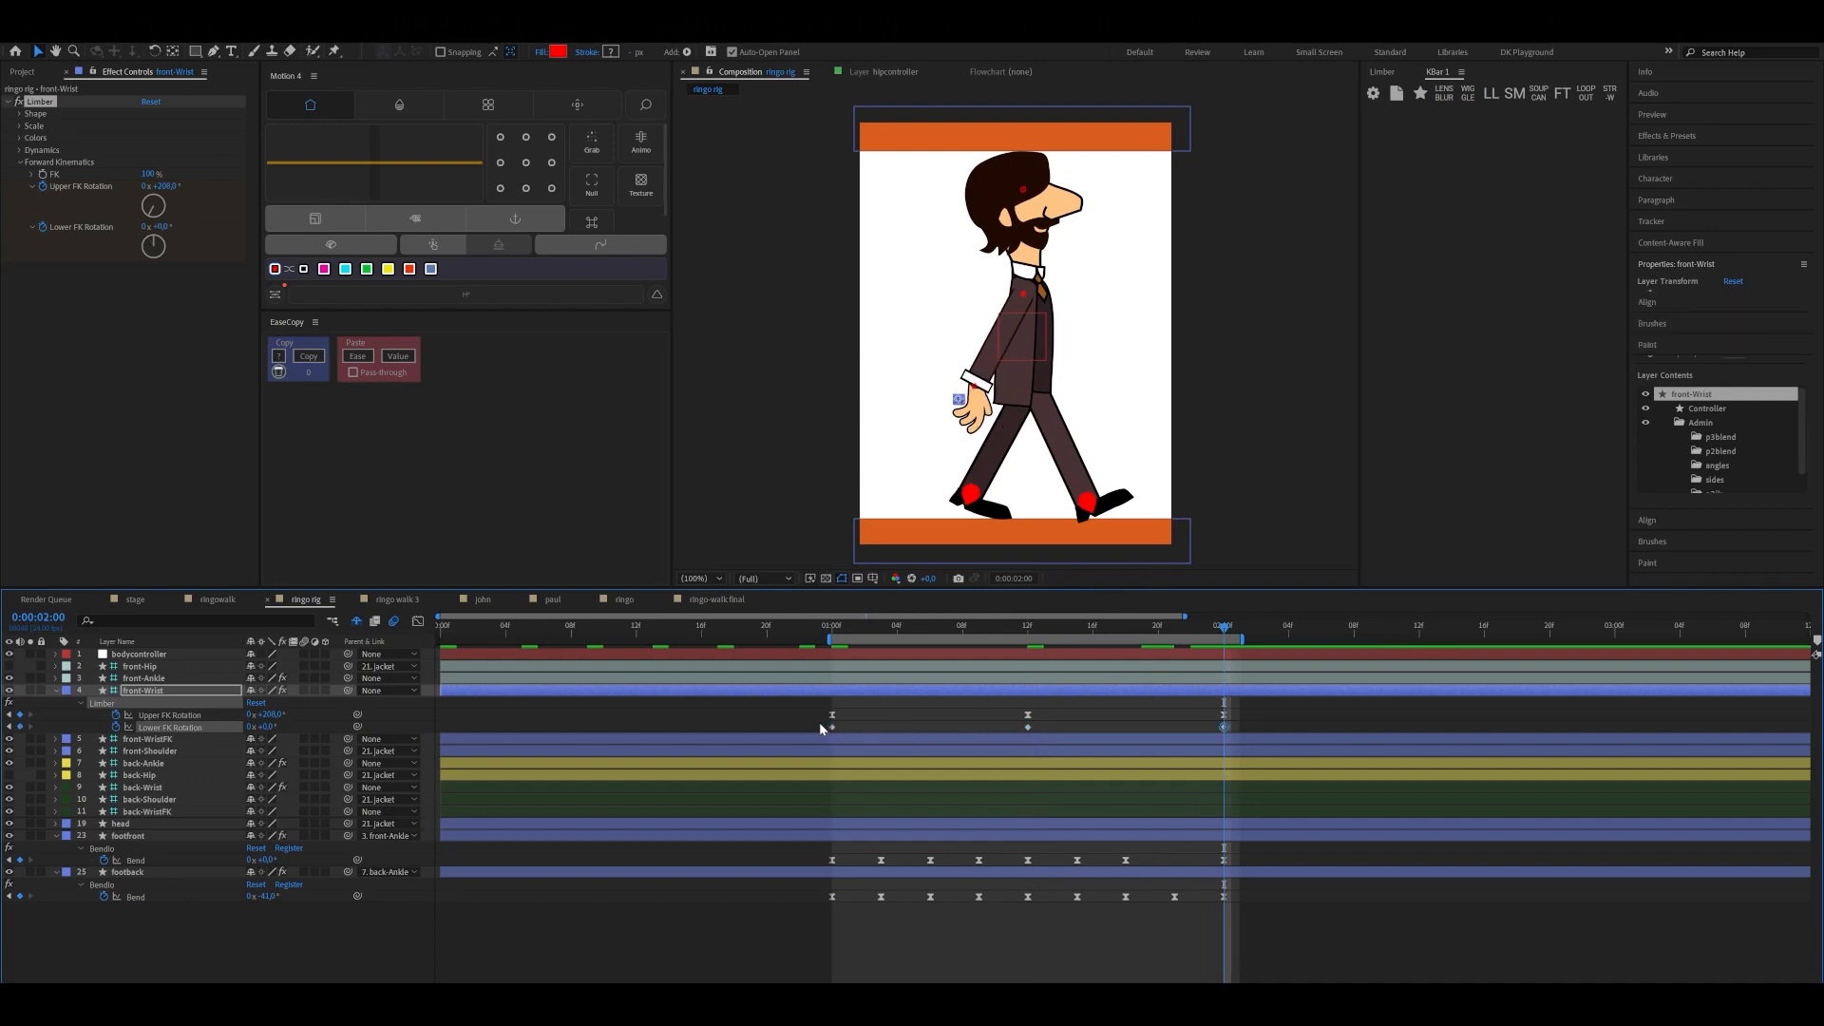
# Apply Easy Ease to all Lower FK Rotation keyframes of front-Wrist and select all its Upper and Lower FK Rotation keyframes
pyautogui.moveTo(819, 721); pyautogui.dragTo(1233, 733)
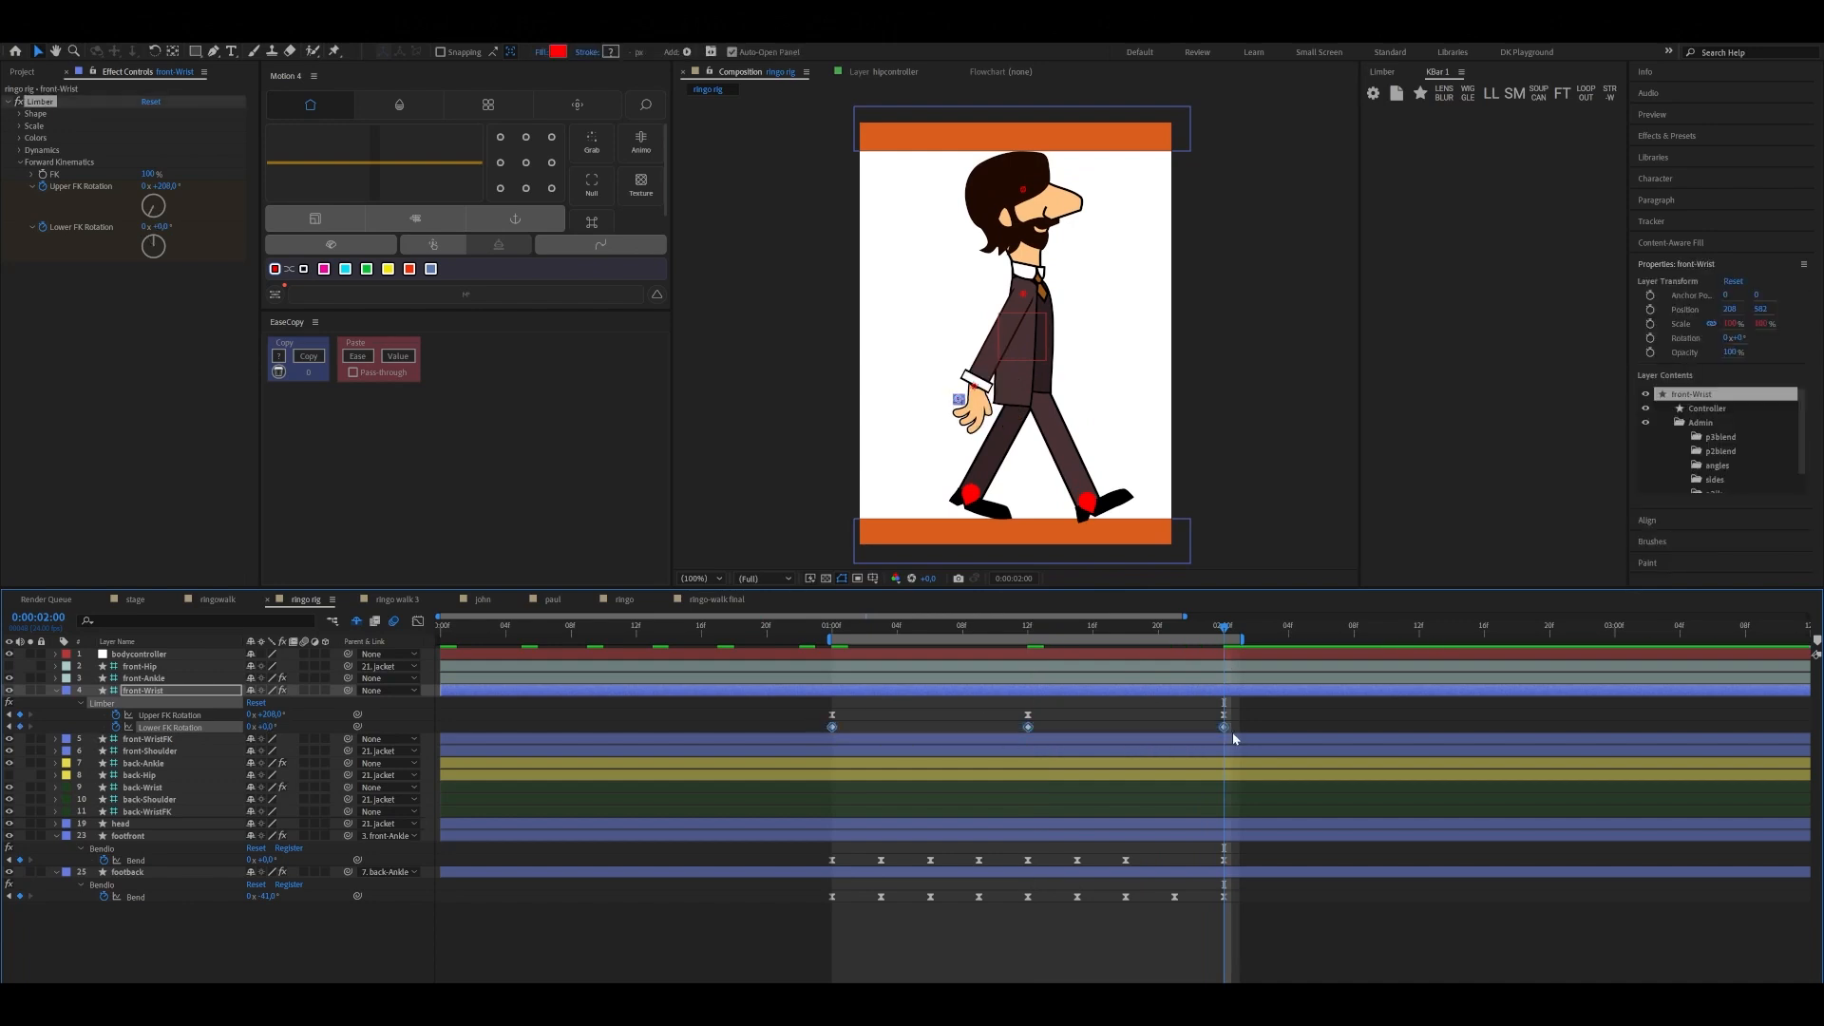
pyautogui.moveTo(1224, 629); pyautogui.dragTo(832, 700)
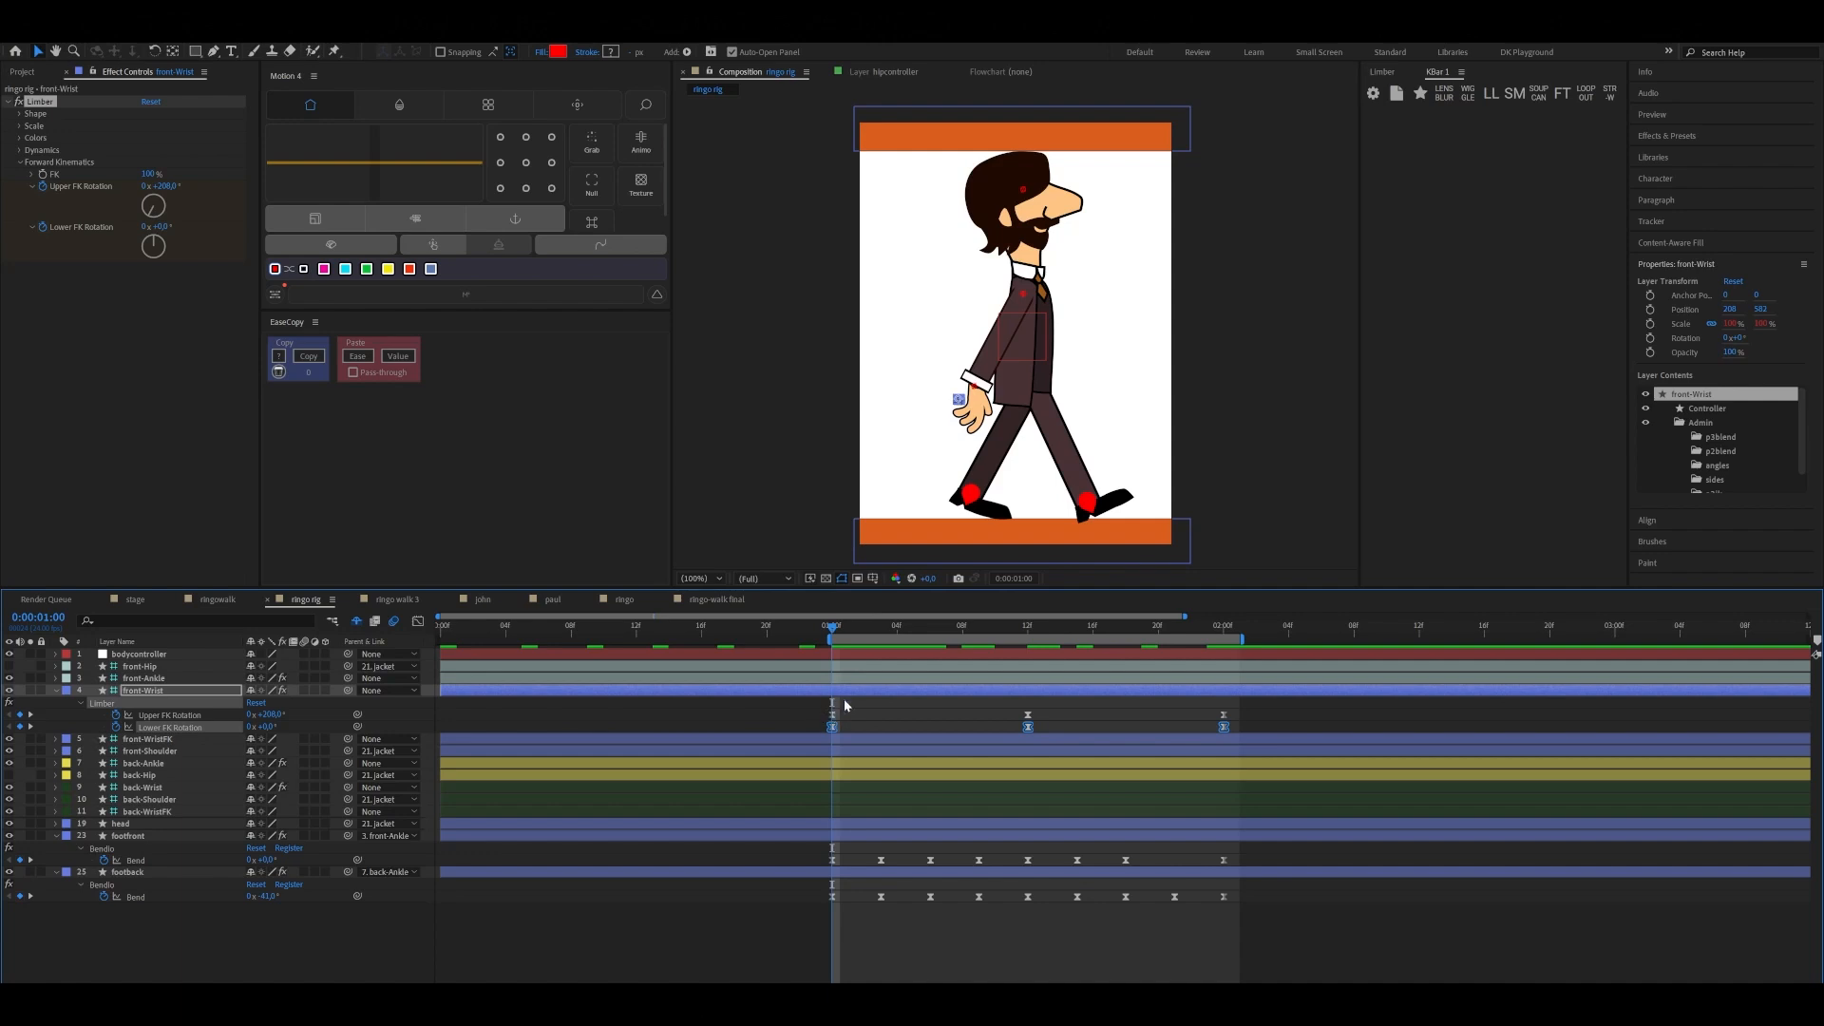
pyautogui.click(155, 715)
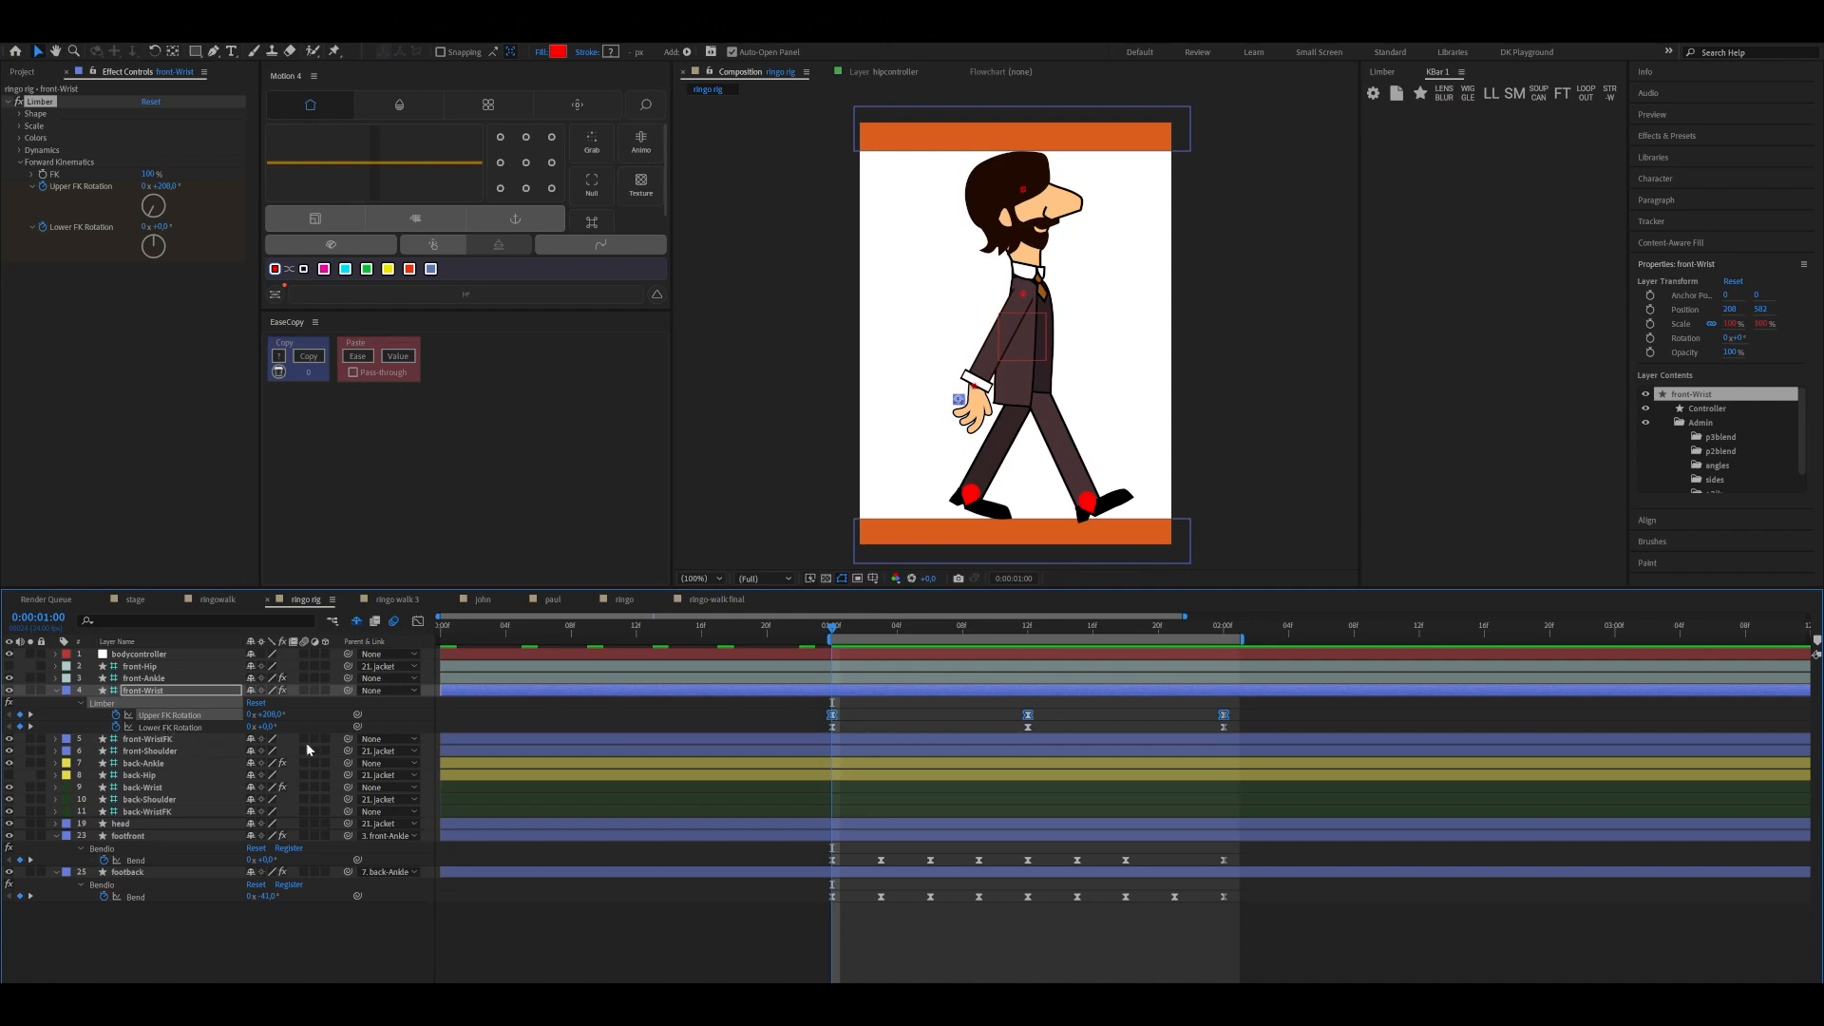
pyautogui.keyDown('shift'); pyautogui.click(163, 730); pyautogui.keyUp('shift')
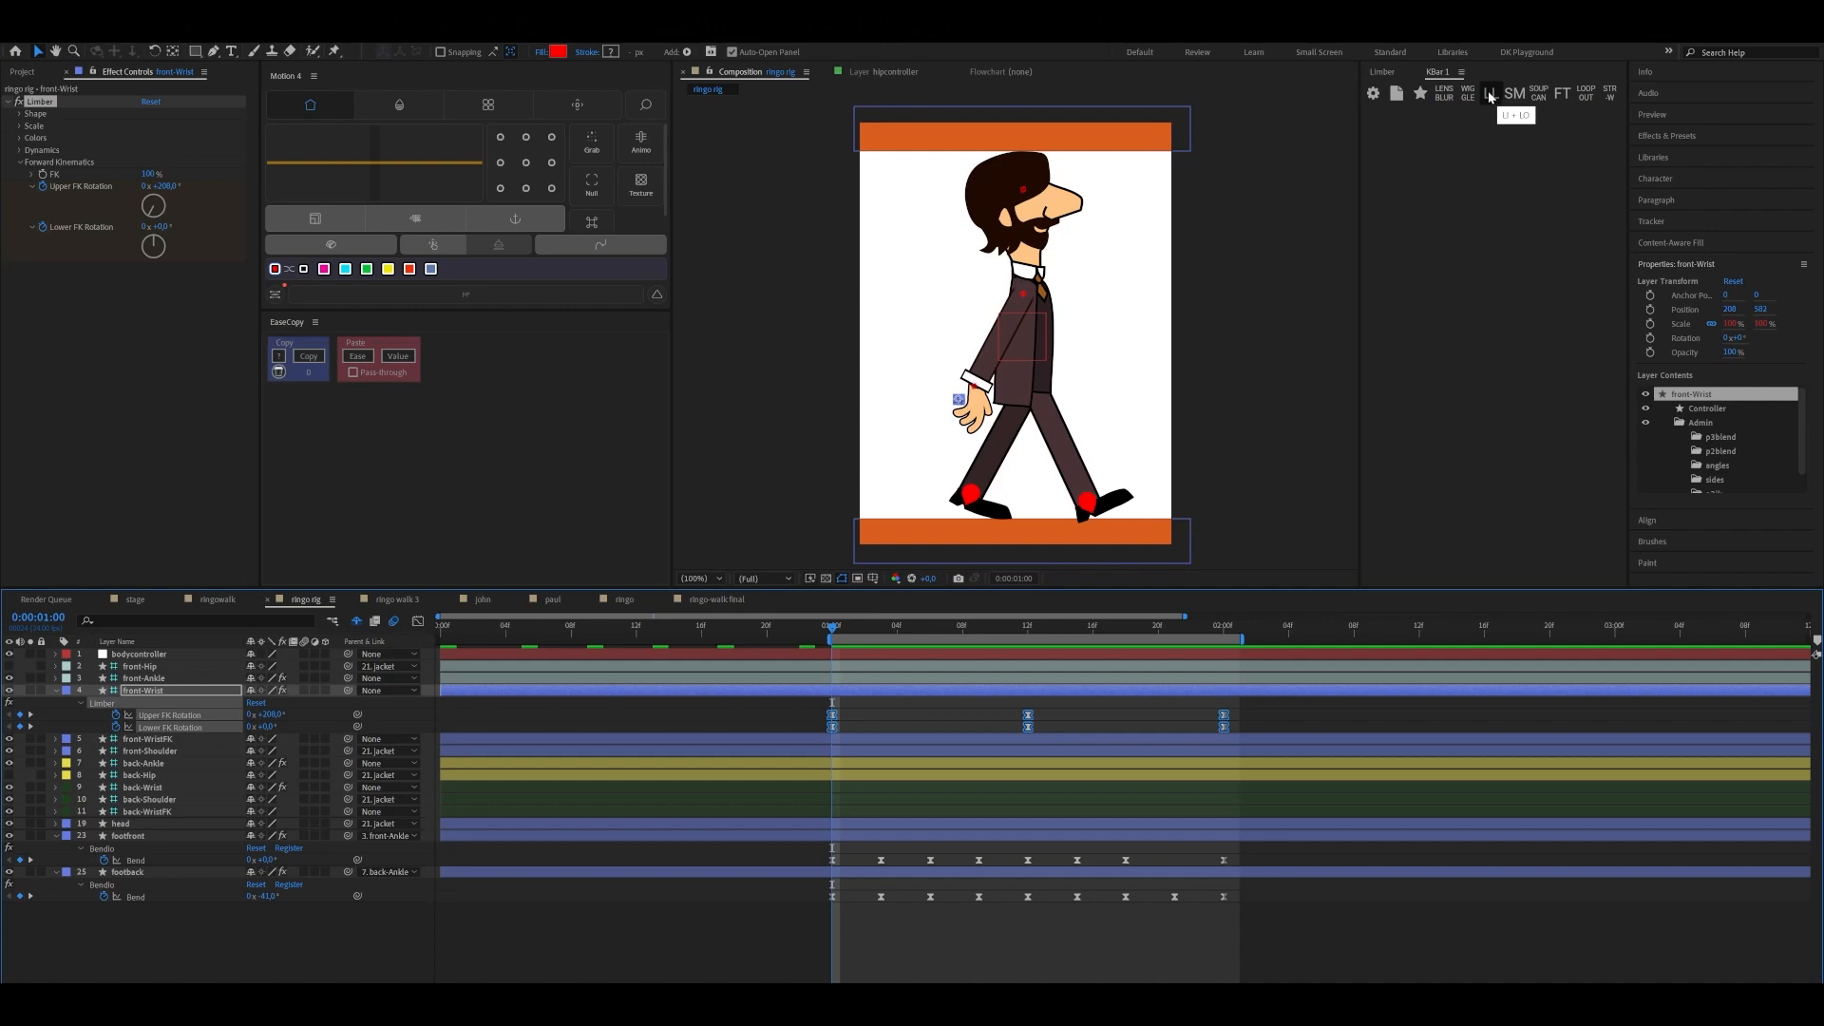
# Apply the loopIn() + loopOut() - value expression to front-Wrist's Upper and Lower FK Rotation and reveal the upper one's expression
pyautogui.click(1489, 95)
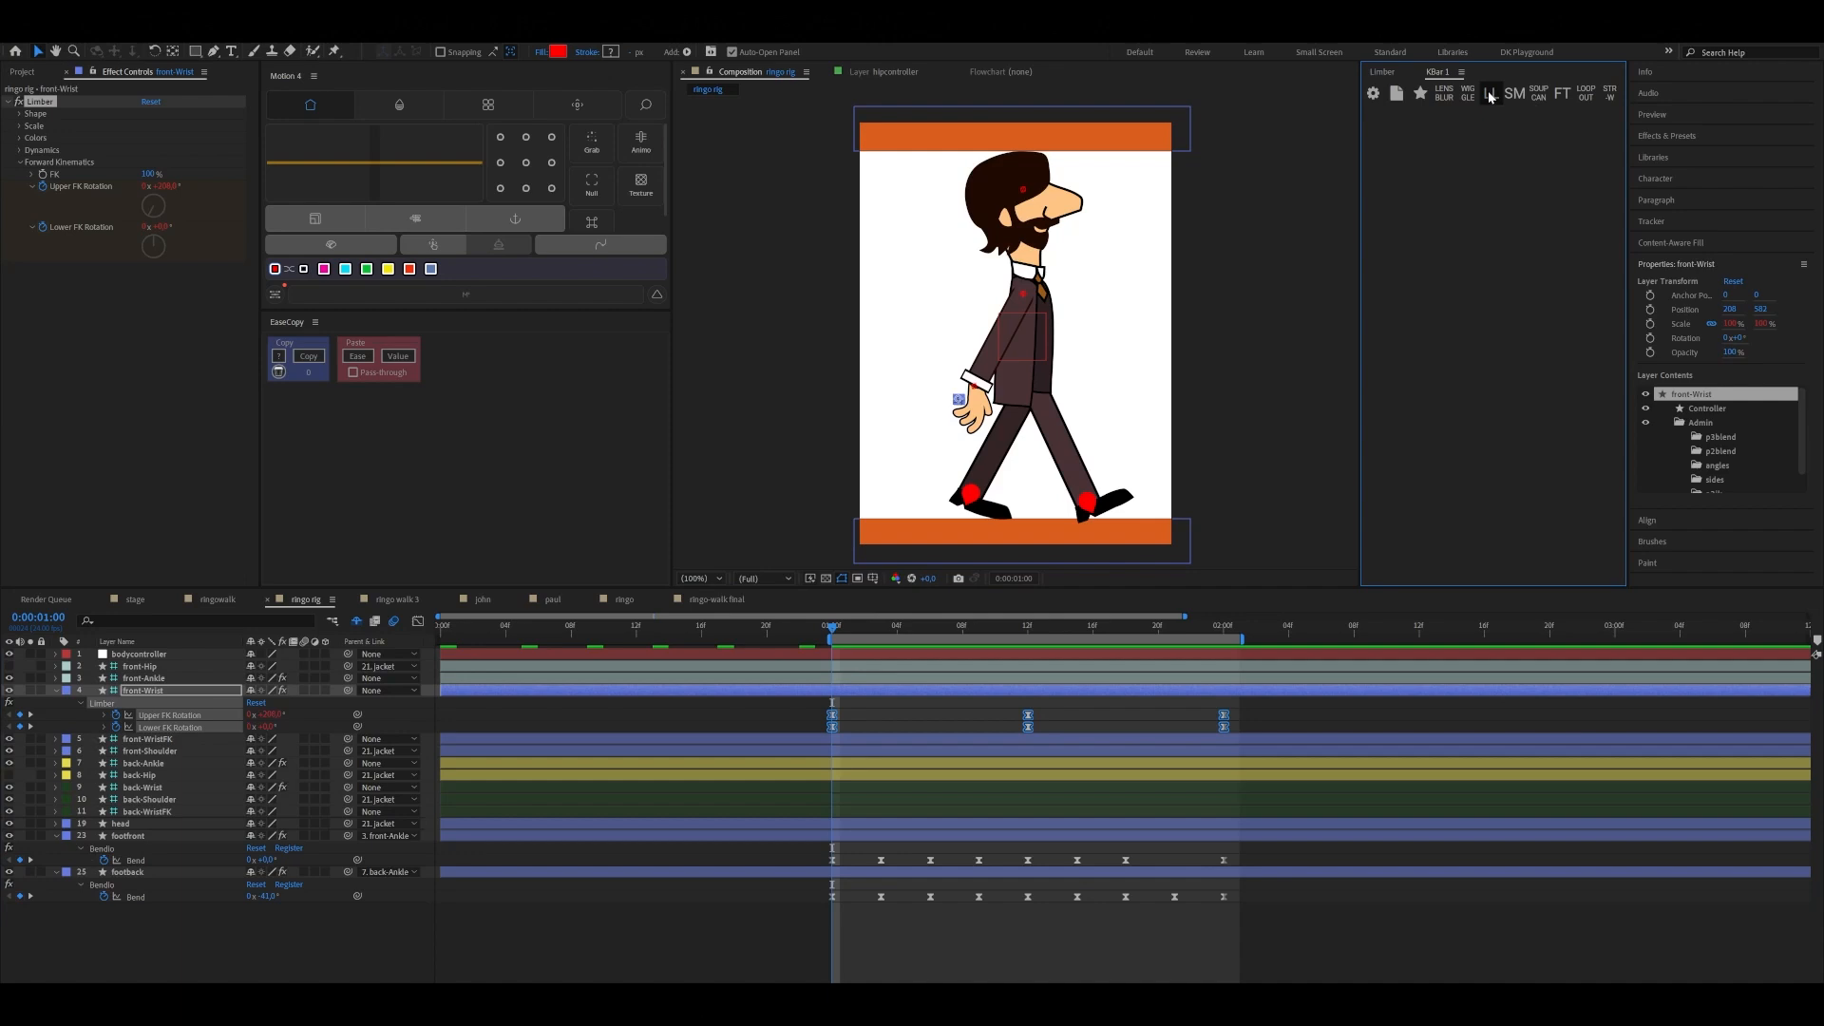
pyautogui.click(105, 729)
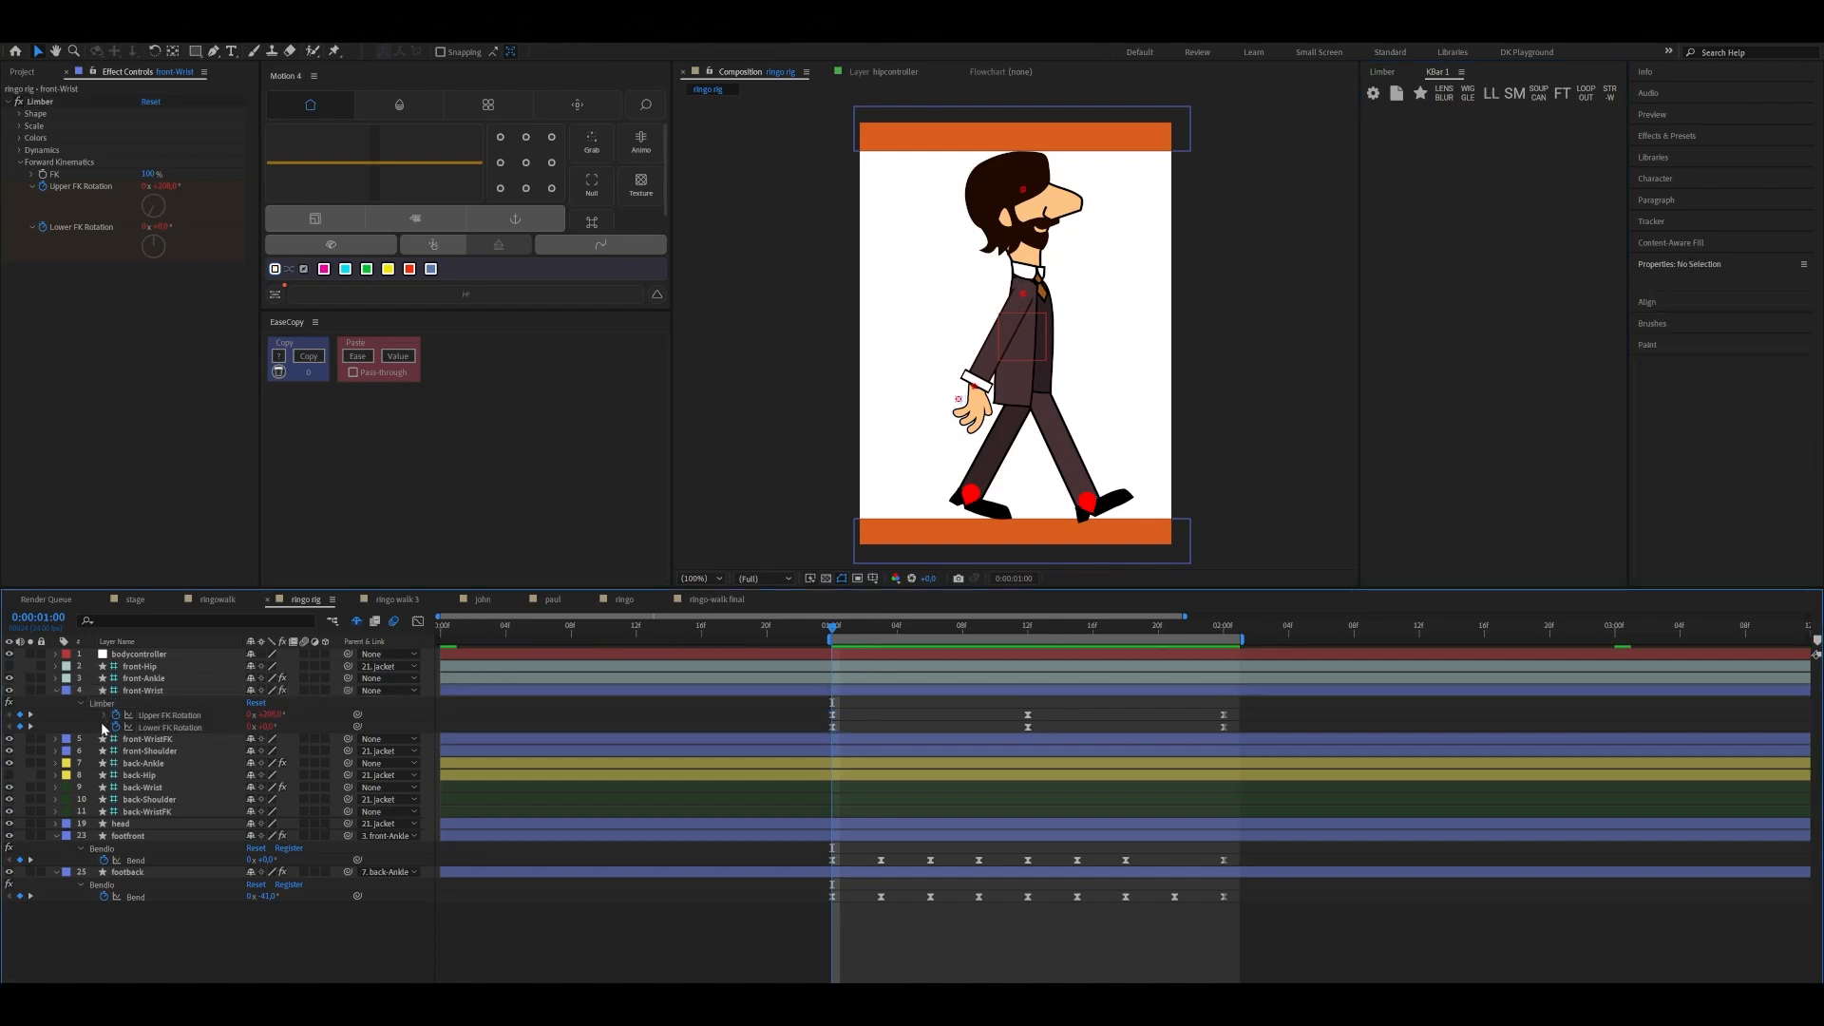
pyautogui.click(105, 716)
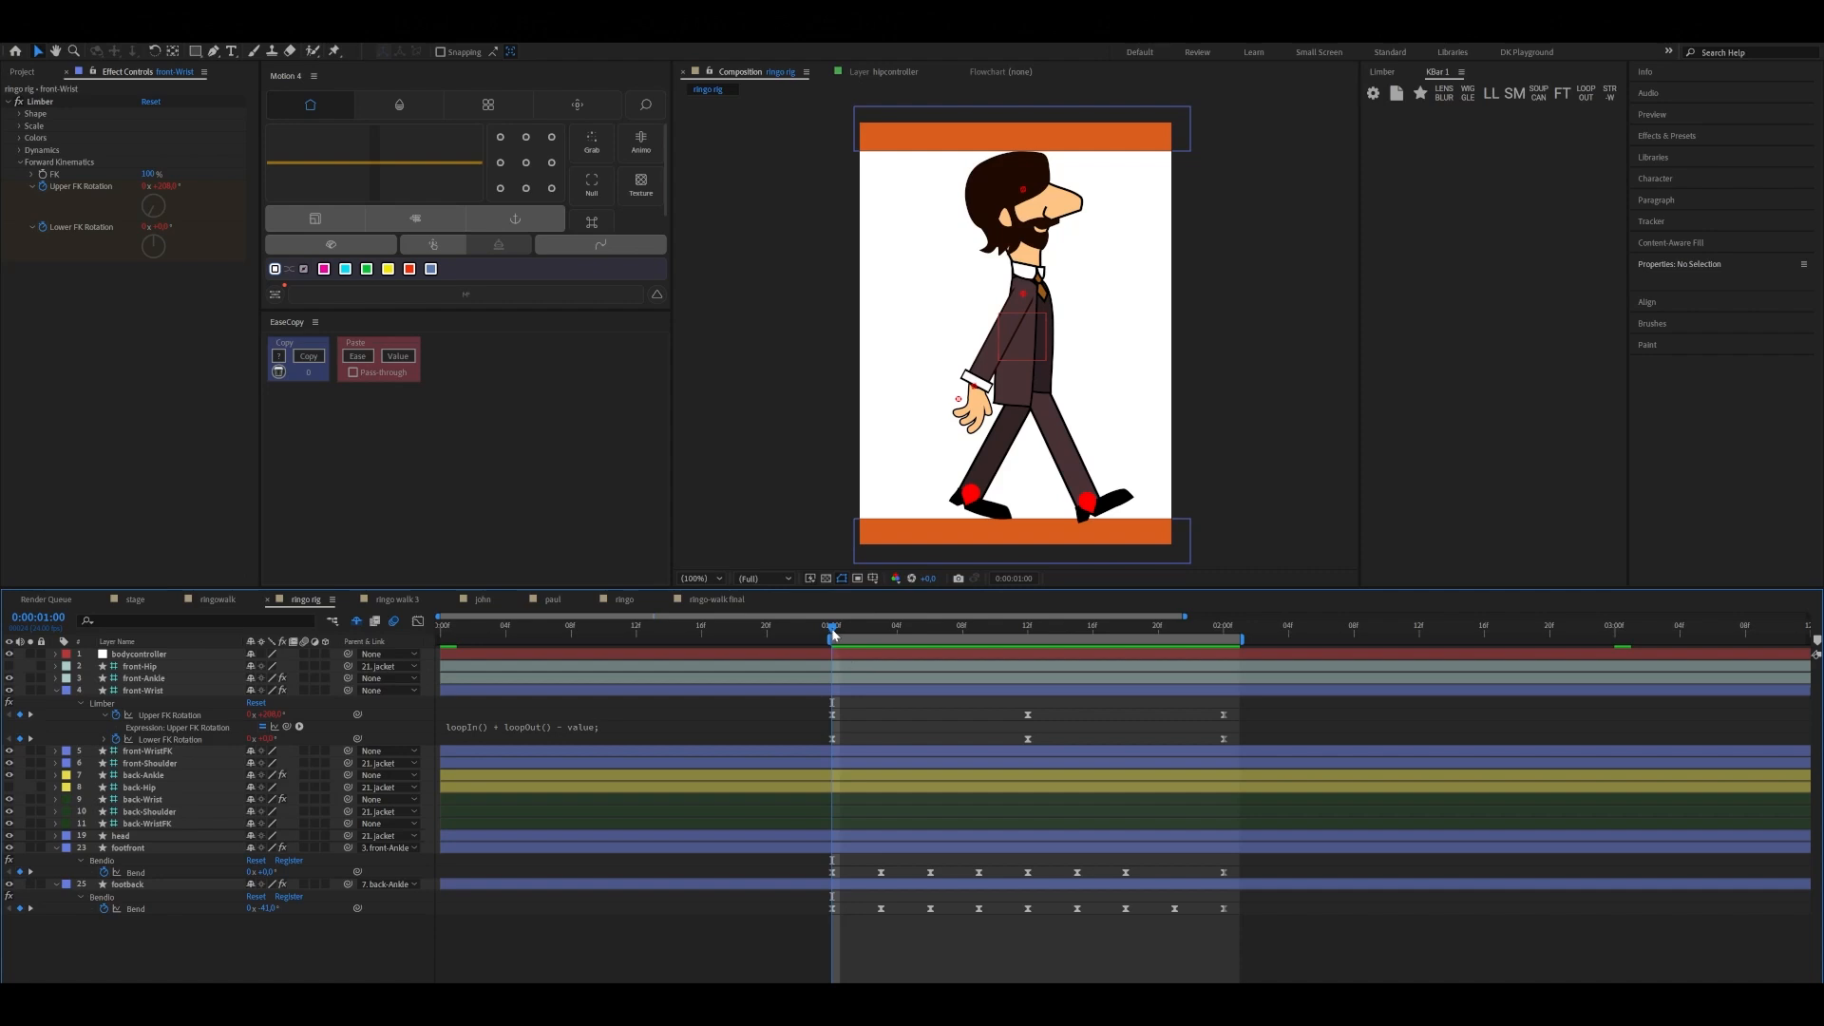
# Shift all Upper and Lower FK Rotation keyframes of front-Wrist three frames later, starting at 0:00:01:03
pyautogui.moveTo(882, 639); pyautogui.dragTo(931, 636)
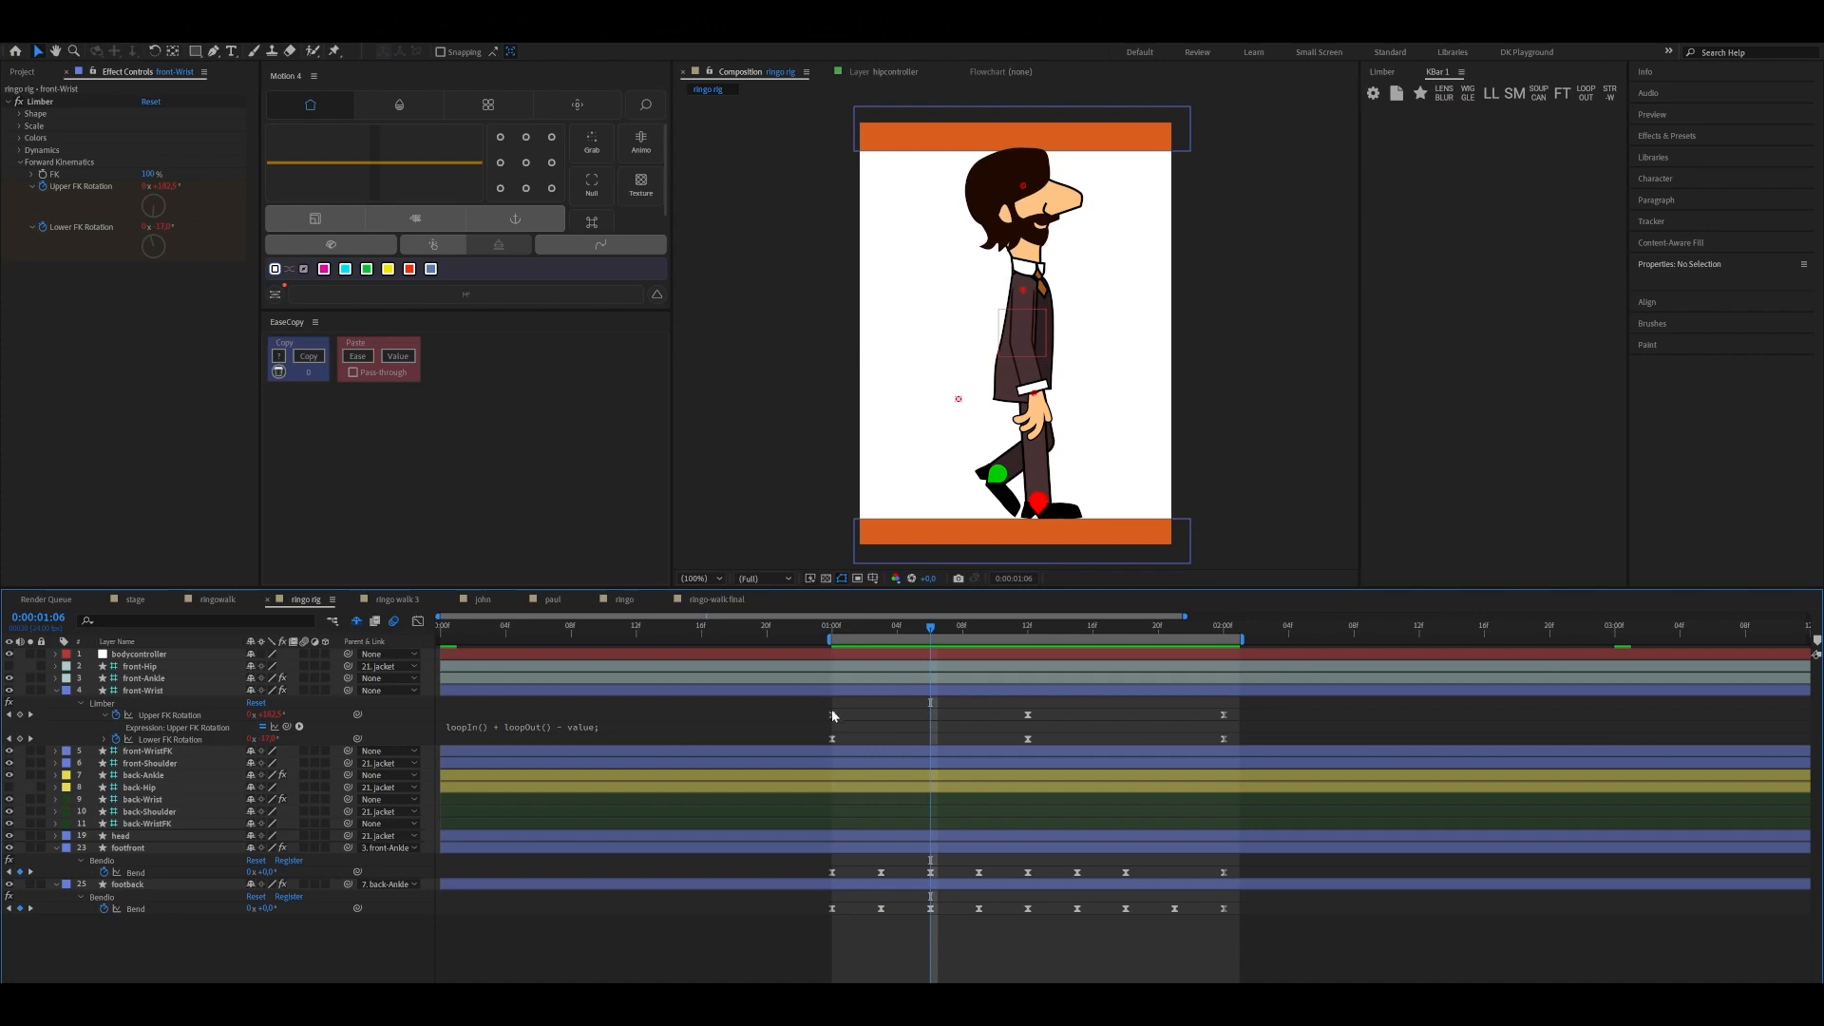
pyautogui.moveTo(817, 710); pyautogui.dragTo(1290, 743)
pyautogui.moveTo(935, 627); pyautogui.dragTo(885, 668)
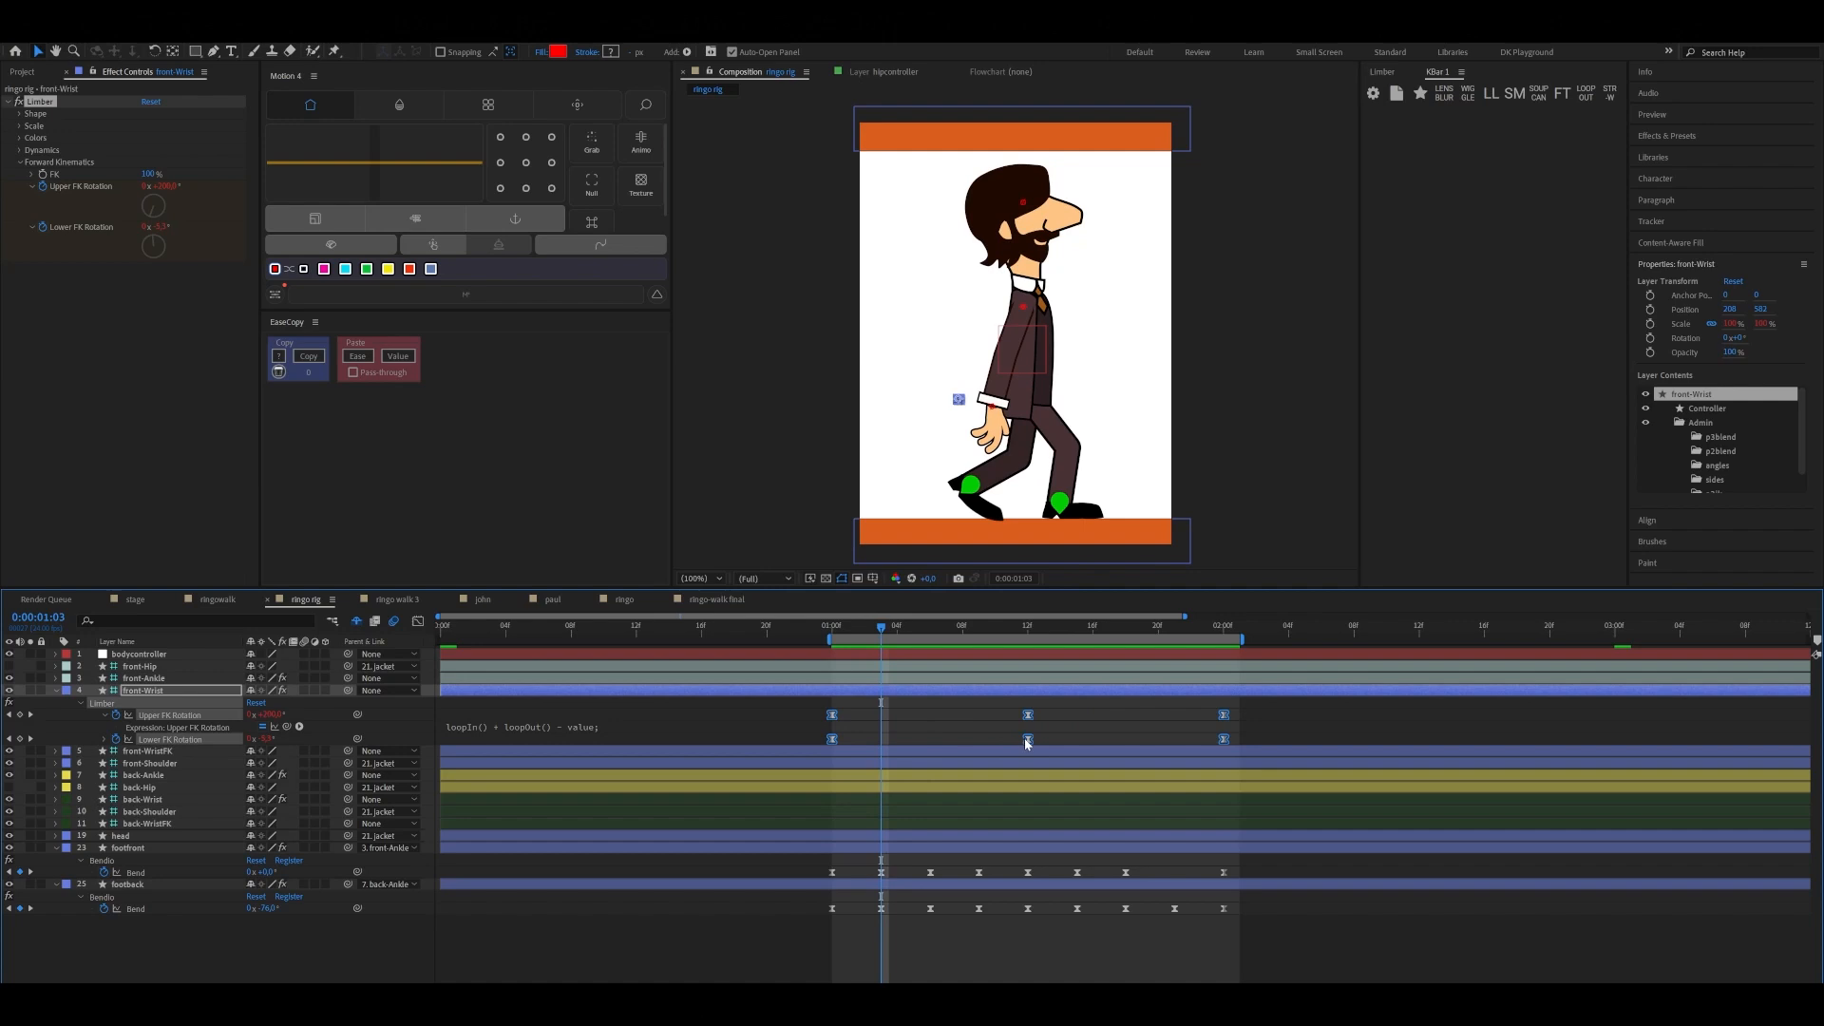
pyautogui.moveTo(1023, 737); pyautogui.dragTo(1078, 739)
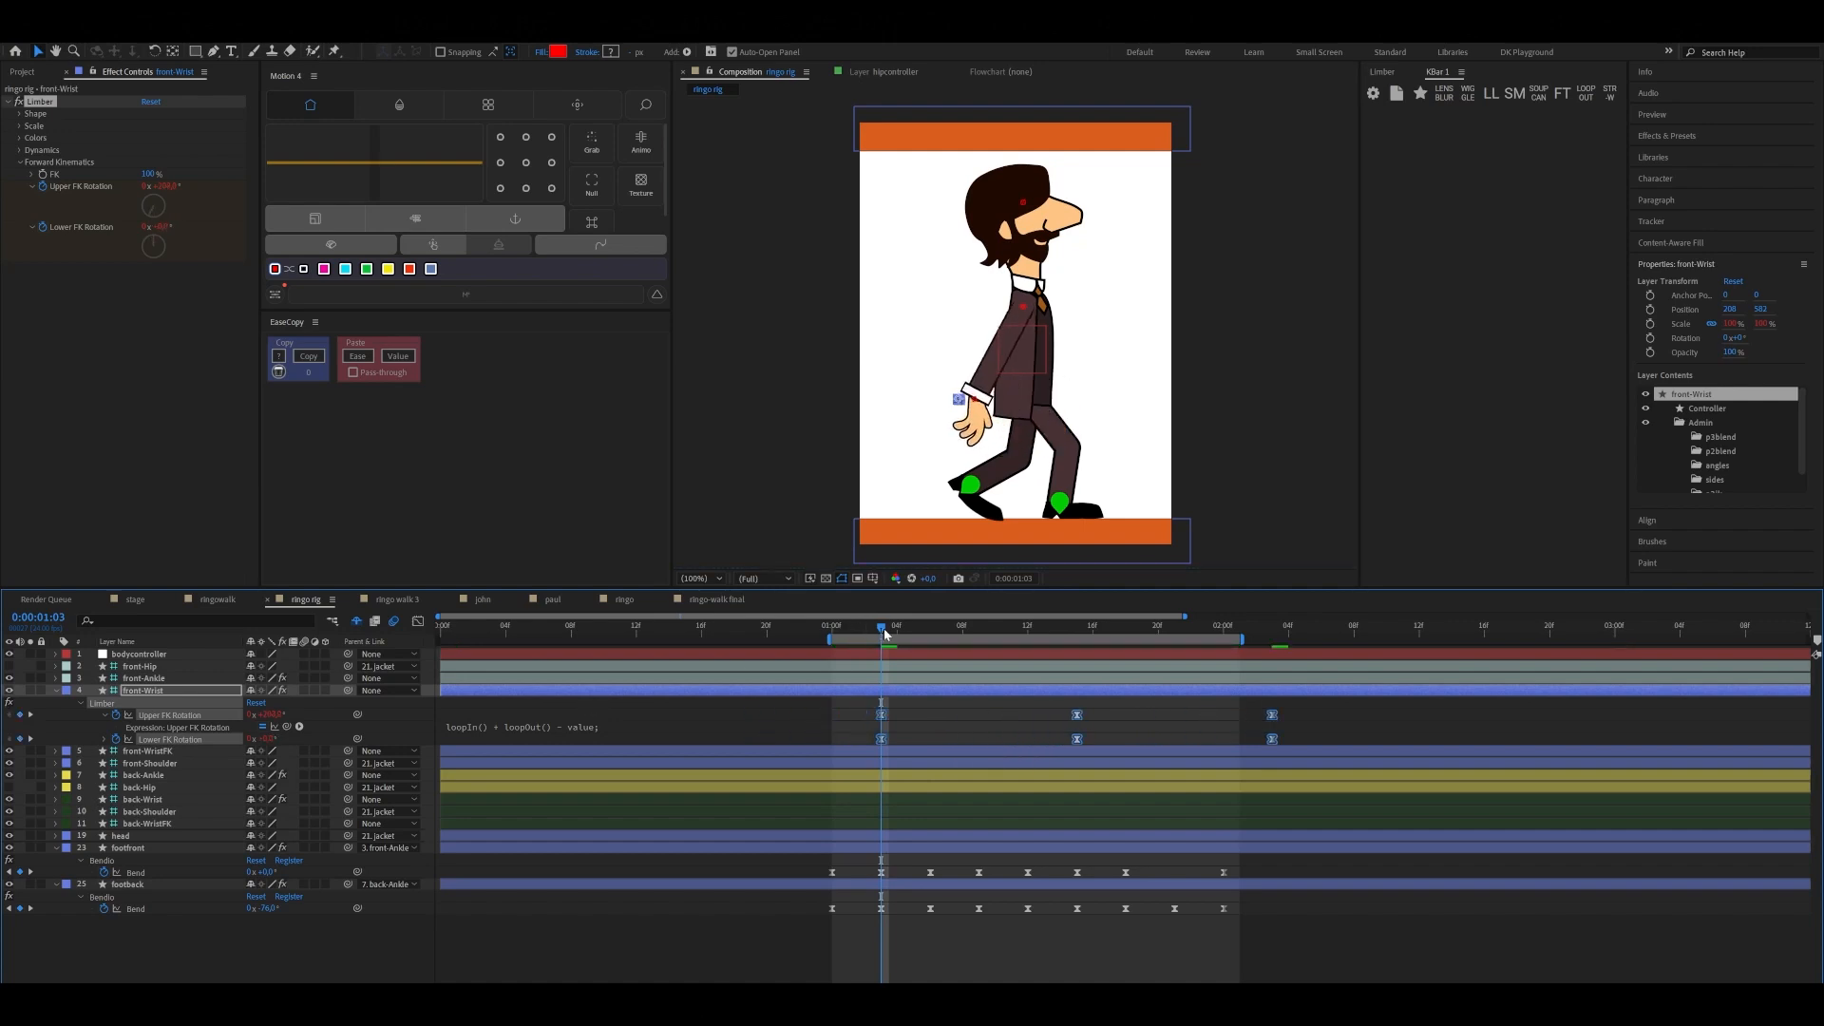
# Play back the walk cycle from 0:00:00:00 and 0:00:01:00 to check the front arm's swing
pyautogui.moveTo(885, 634); pyautogui.dragTo(451, 665)
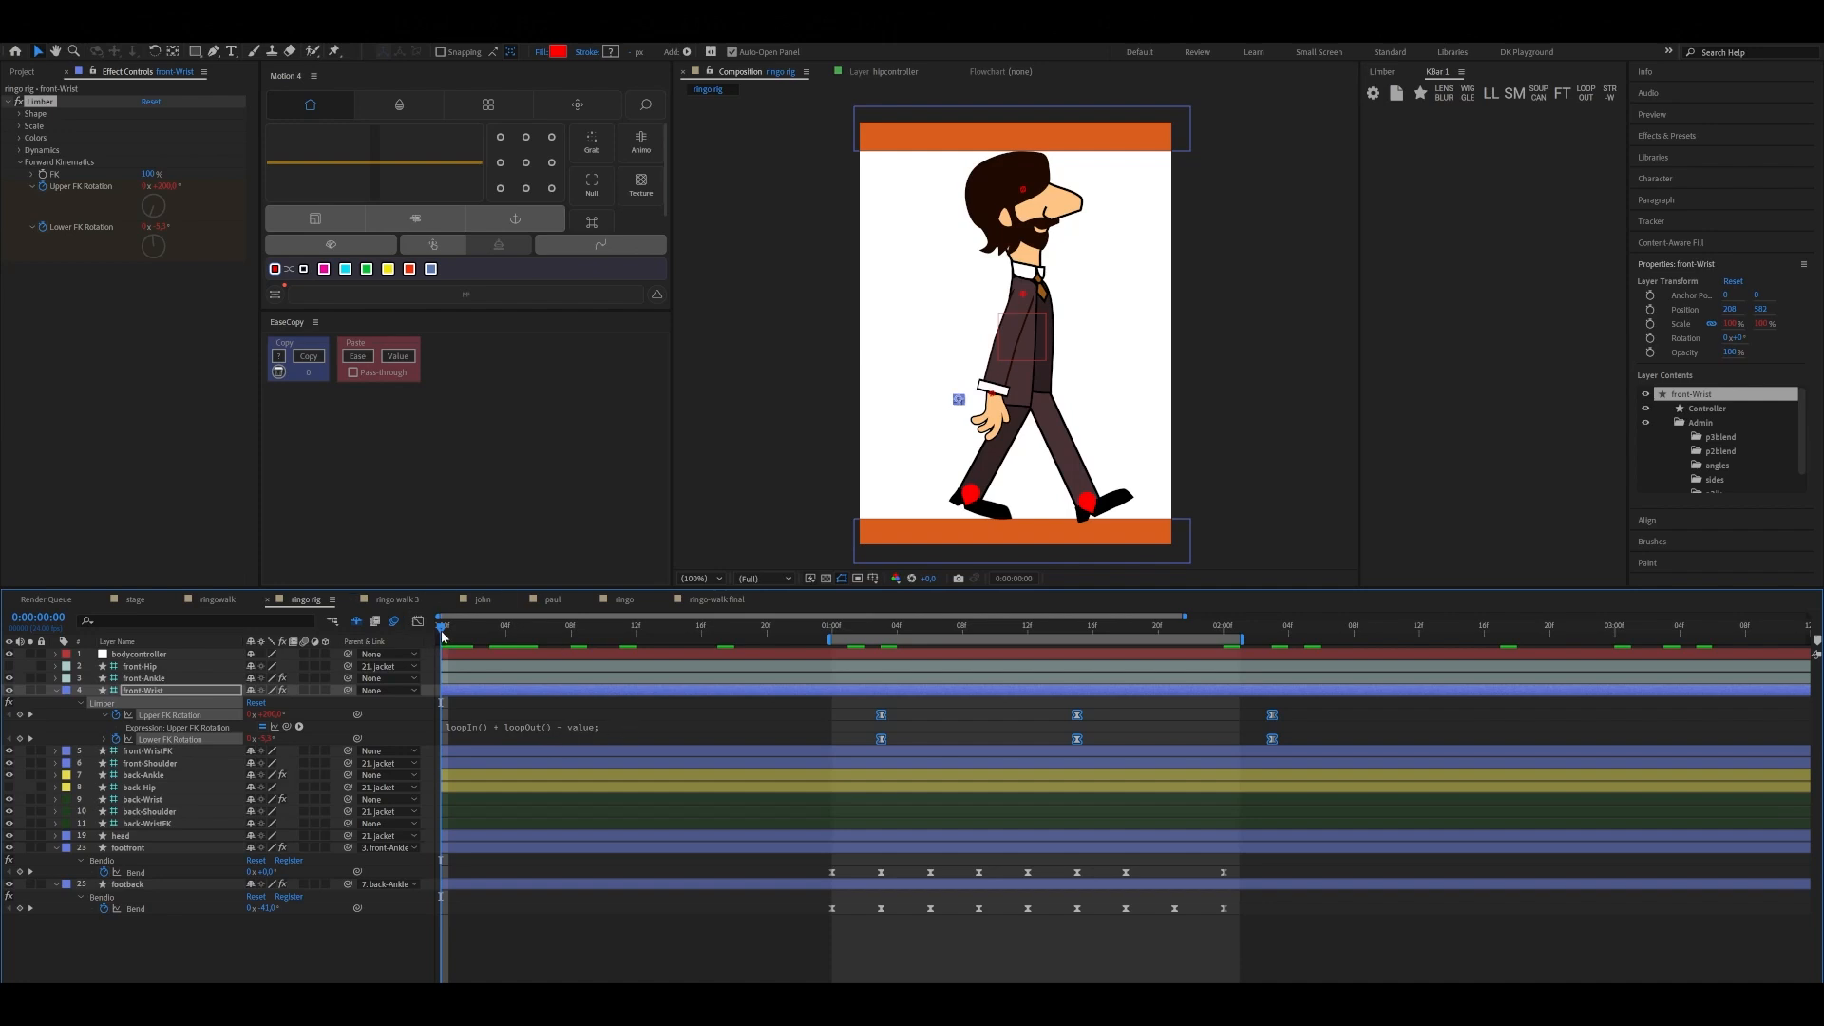
pyautogui.press('space')
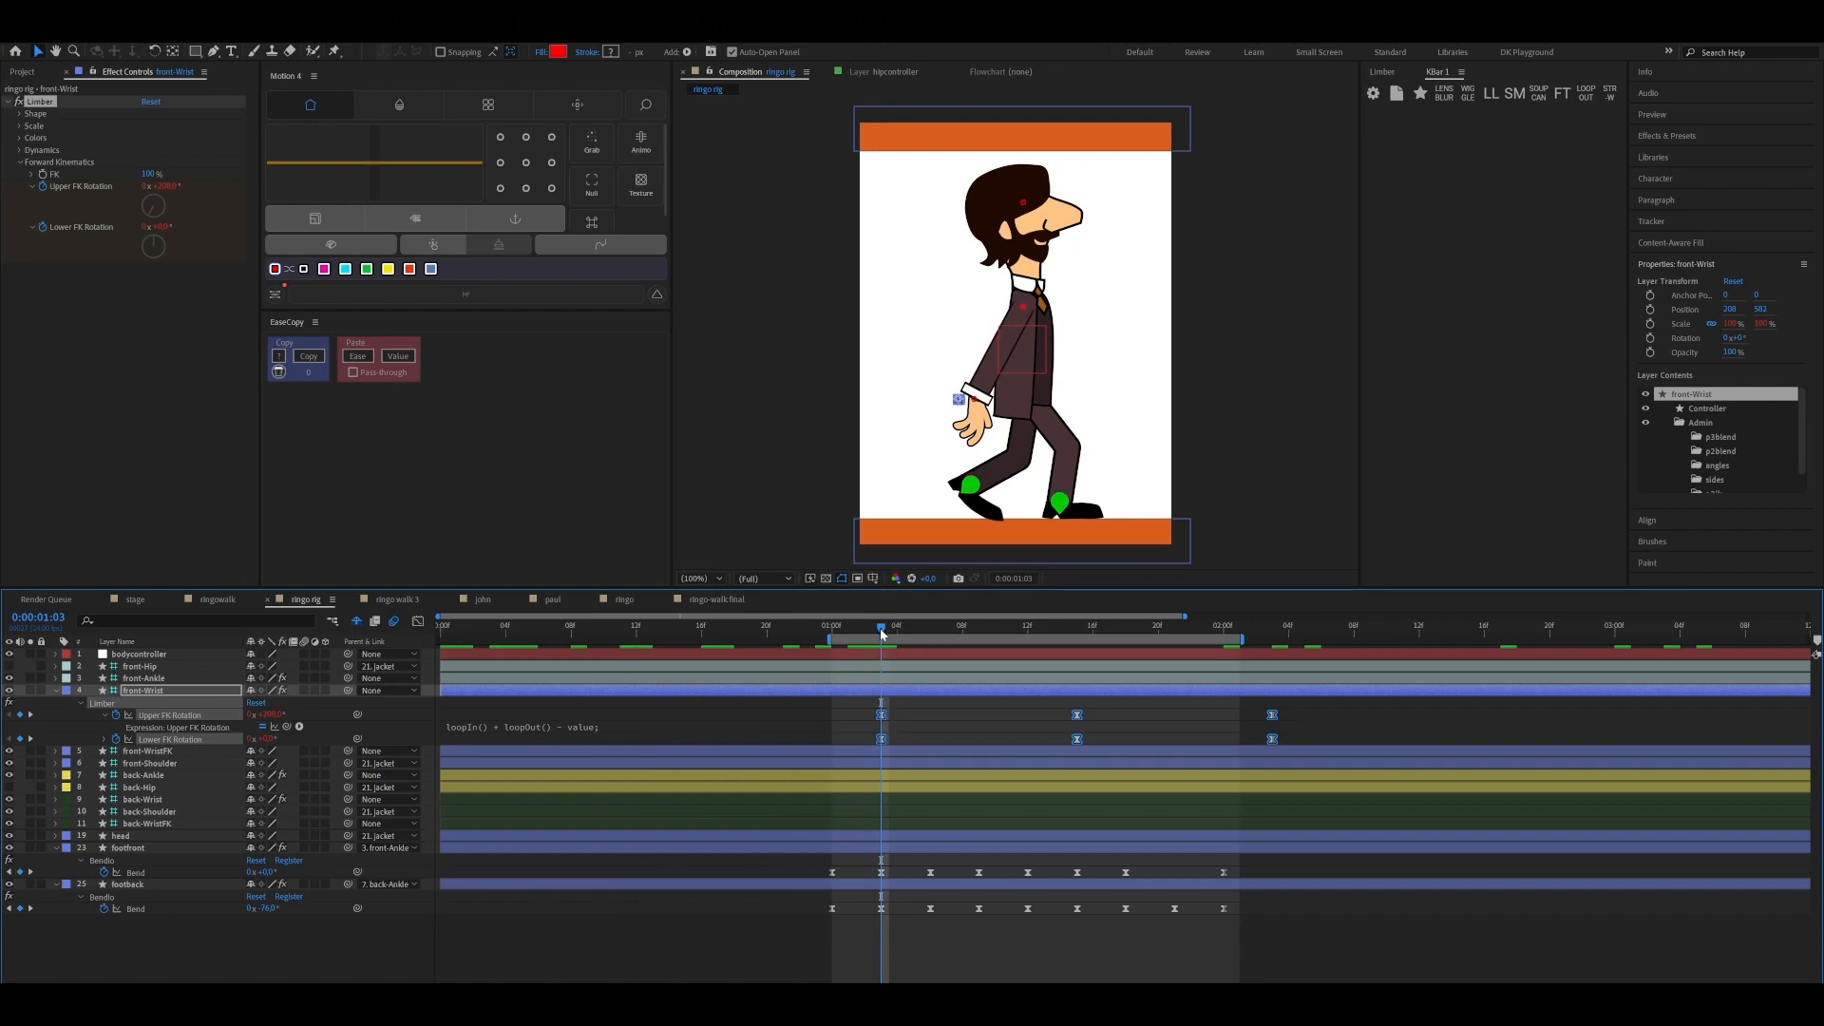
pyautogui.moveTo(880, 629); pyautogui.dragTo(838, 651)
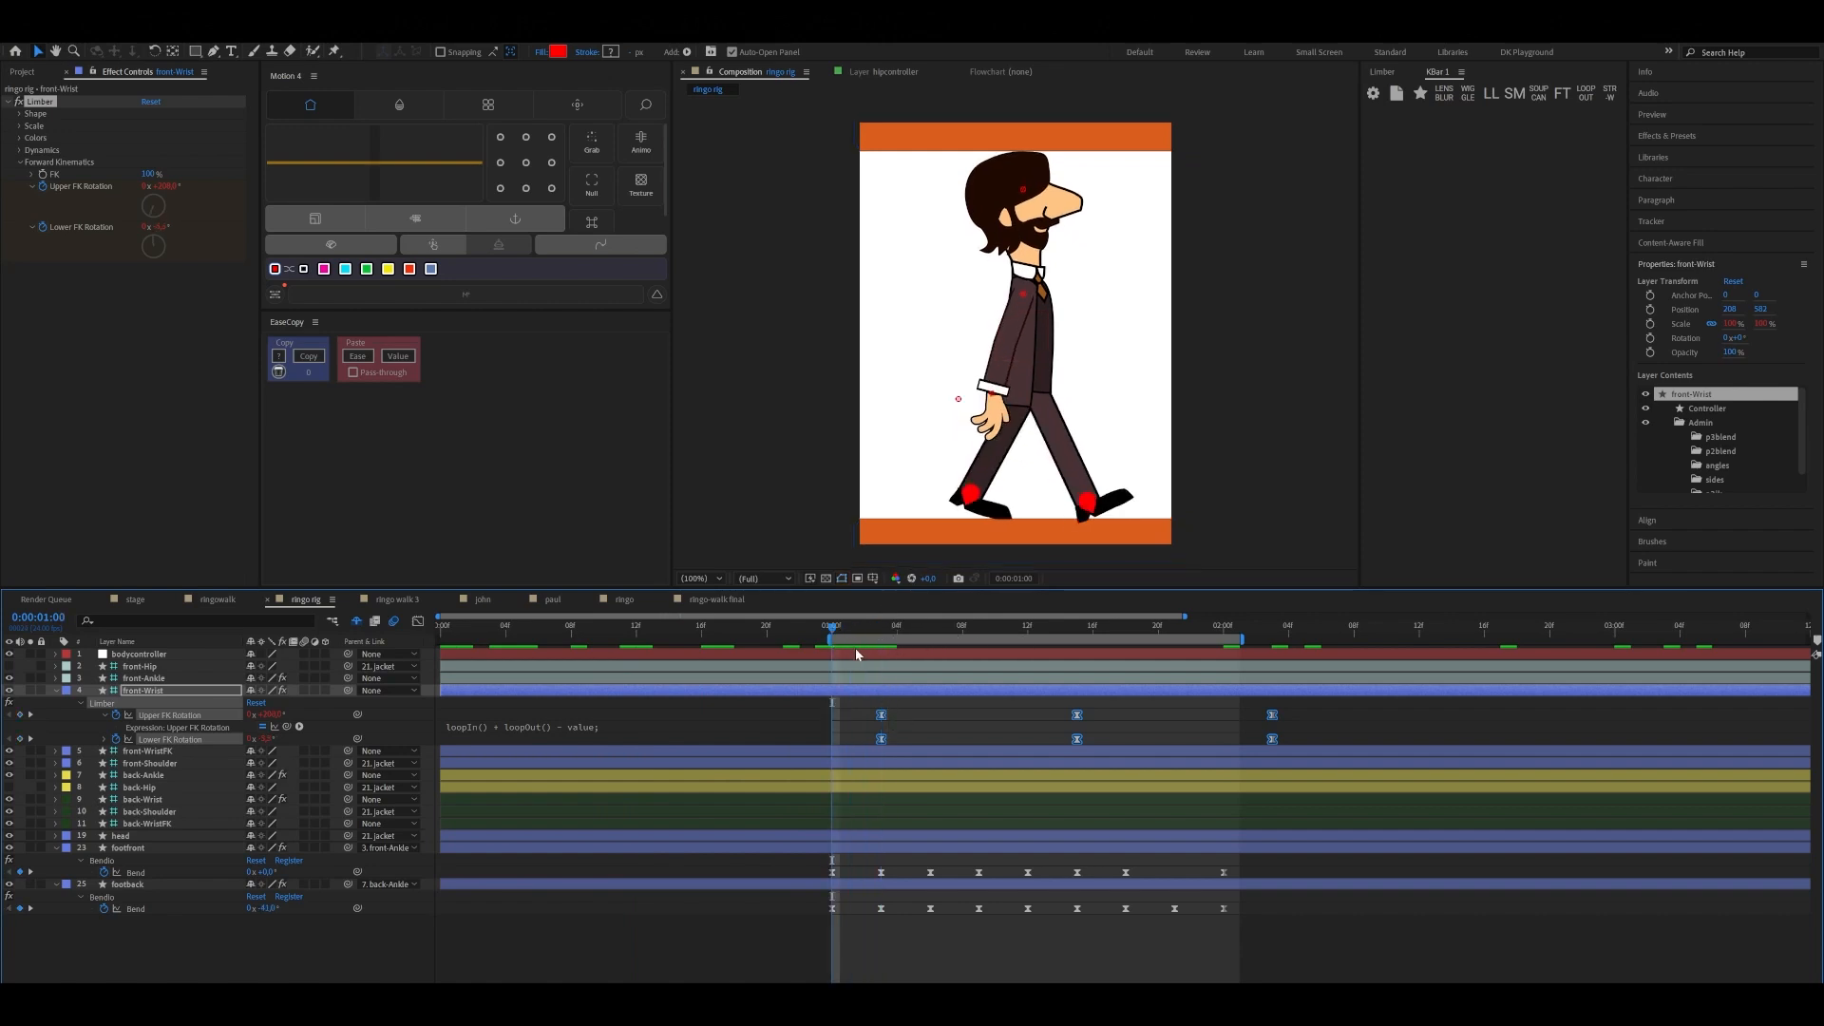
pyautogui.press('space')
pyautogui.press('space')
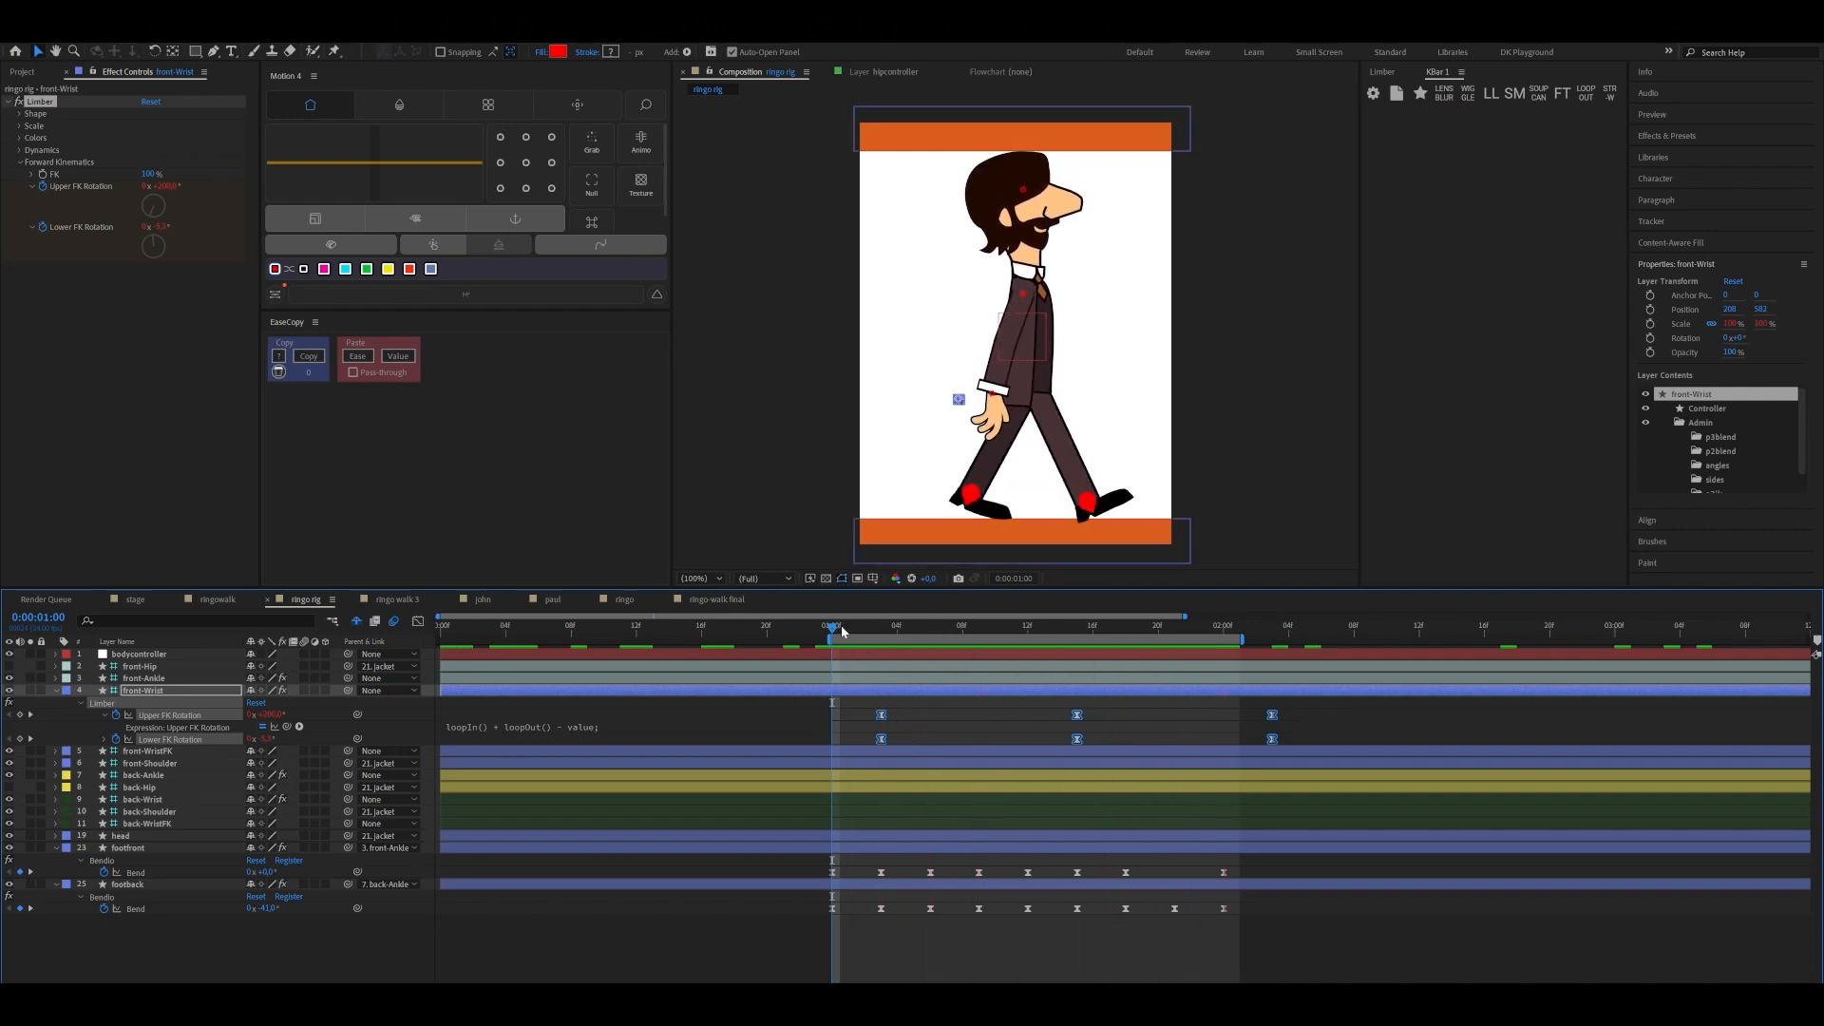
# Offset only front-Wrist's Lower FK Rotation keyframes one frame later, starting at 0:00:01:04
pyautogui.moveTo(867, 635); pyautogui.dragTo(882, 634)
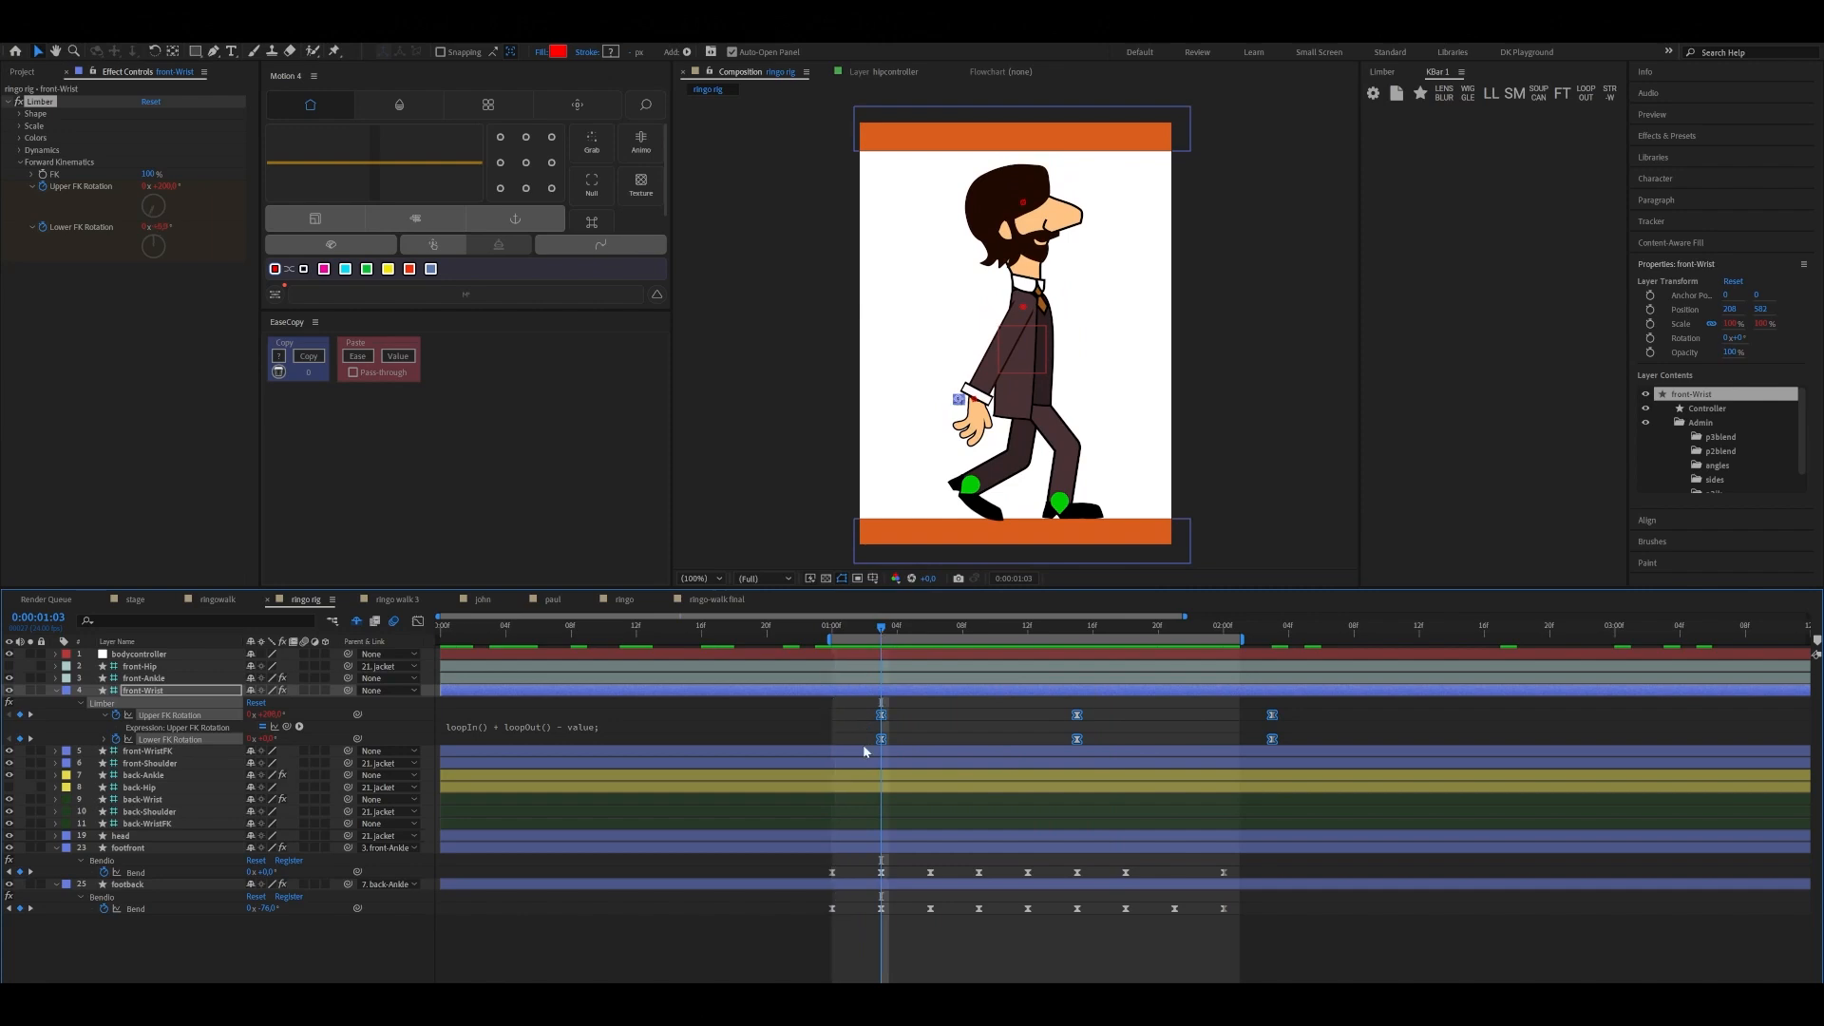
pyautogui.moveTo(863, 733); pyautogui.dragTo(1296, 749)
pyautogui.moveTo(1080, 743); pyautogui.dragTo(1092, 742)
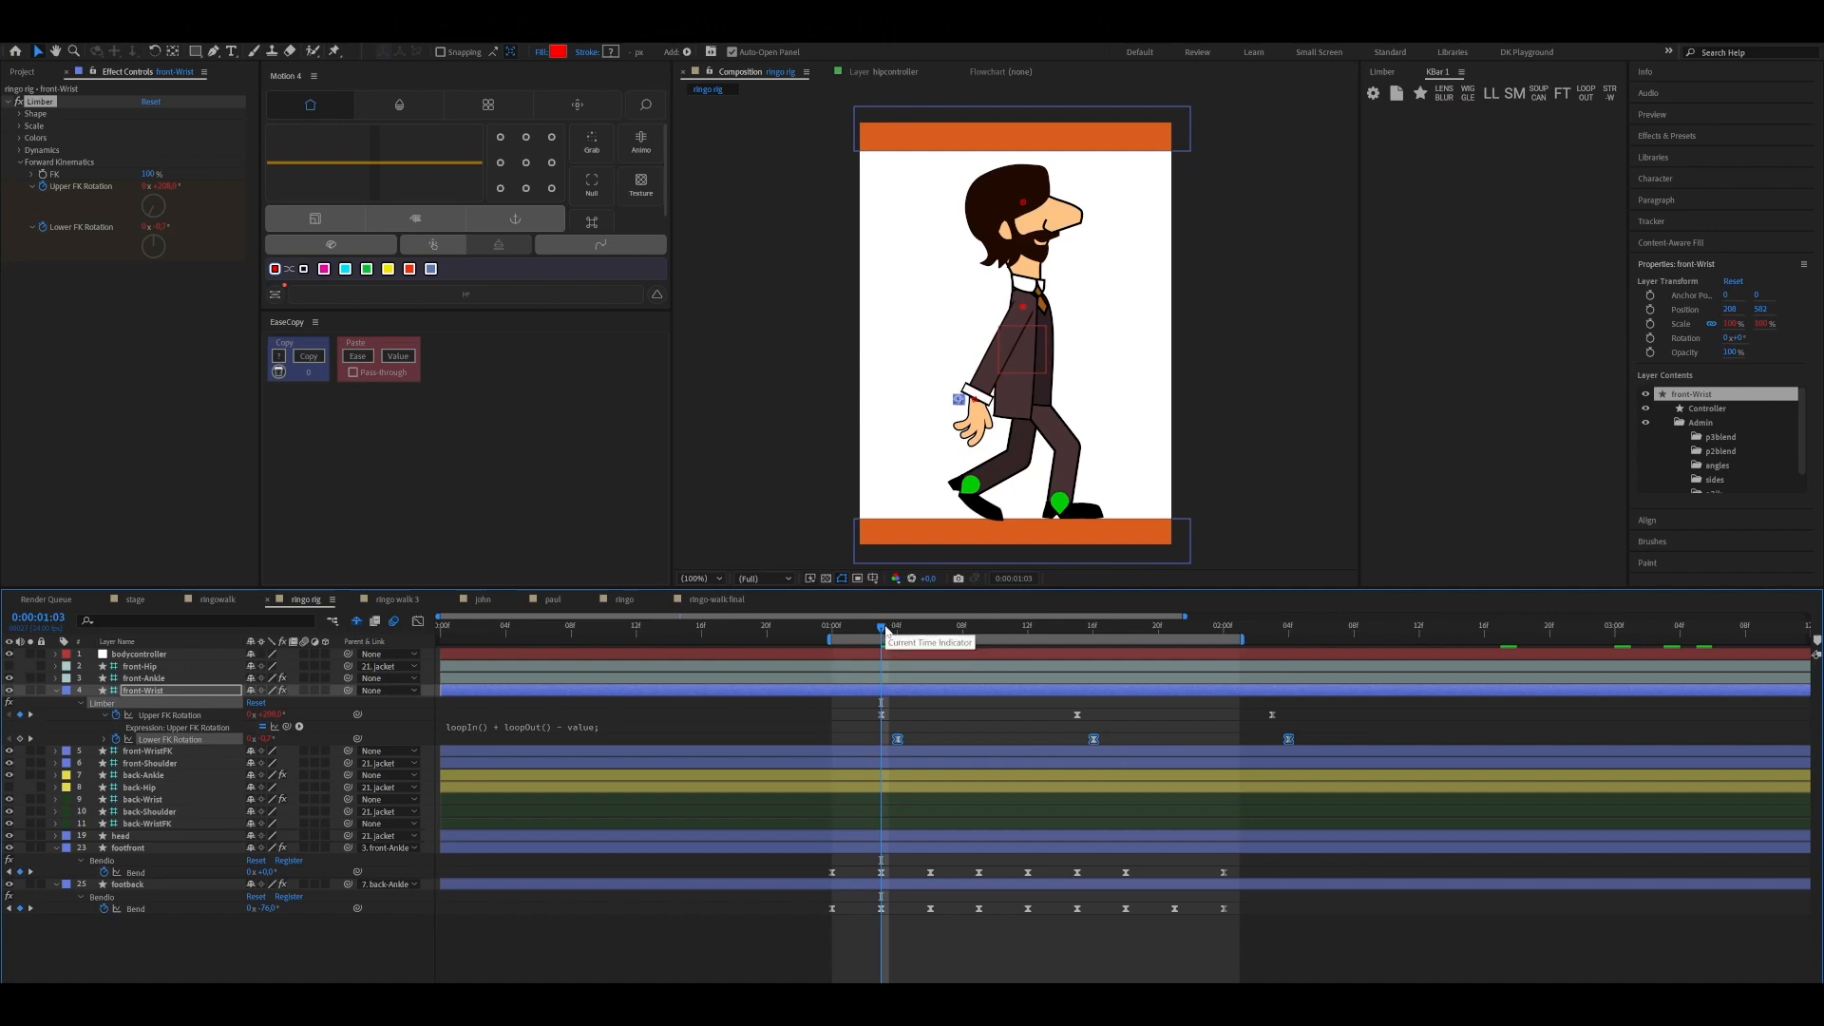
# Scrub and play the walk cycle to check the front forearm's delayed bend, finishing at 0:00:01:00
pyautogui.click(895, 629)
pyautogui.moveTo(895, 631)
pyautogui.mouseDown()
pyautogui.moveTo(1079, 629)
pyautogui.moveTo(865, 651)
pyautogui.mouseUp()
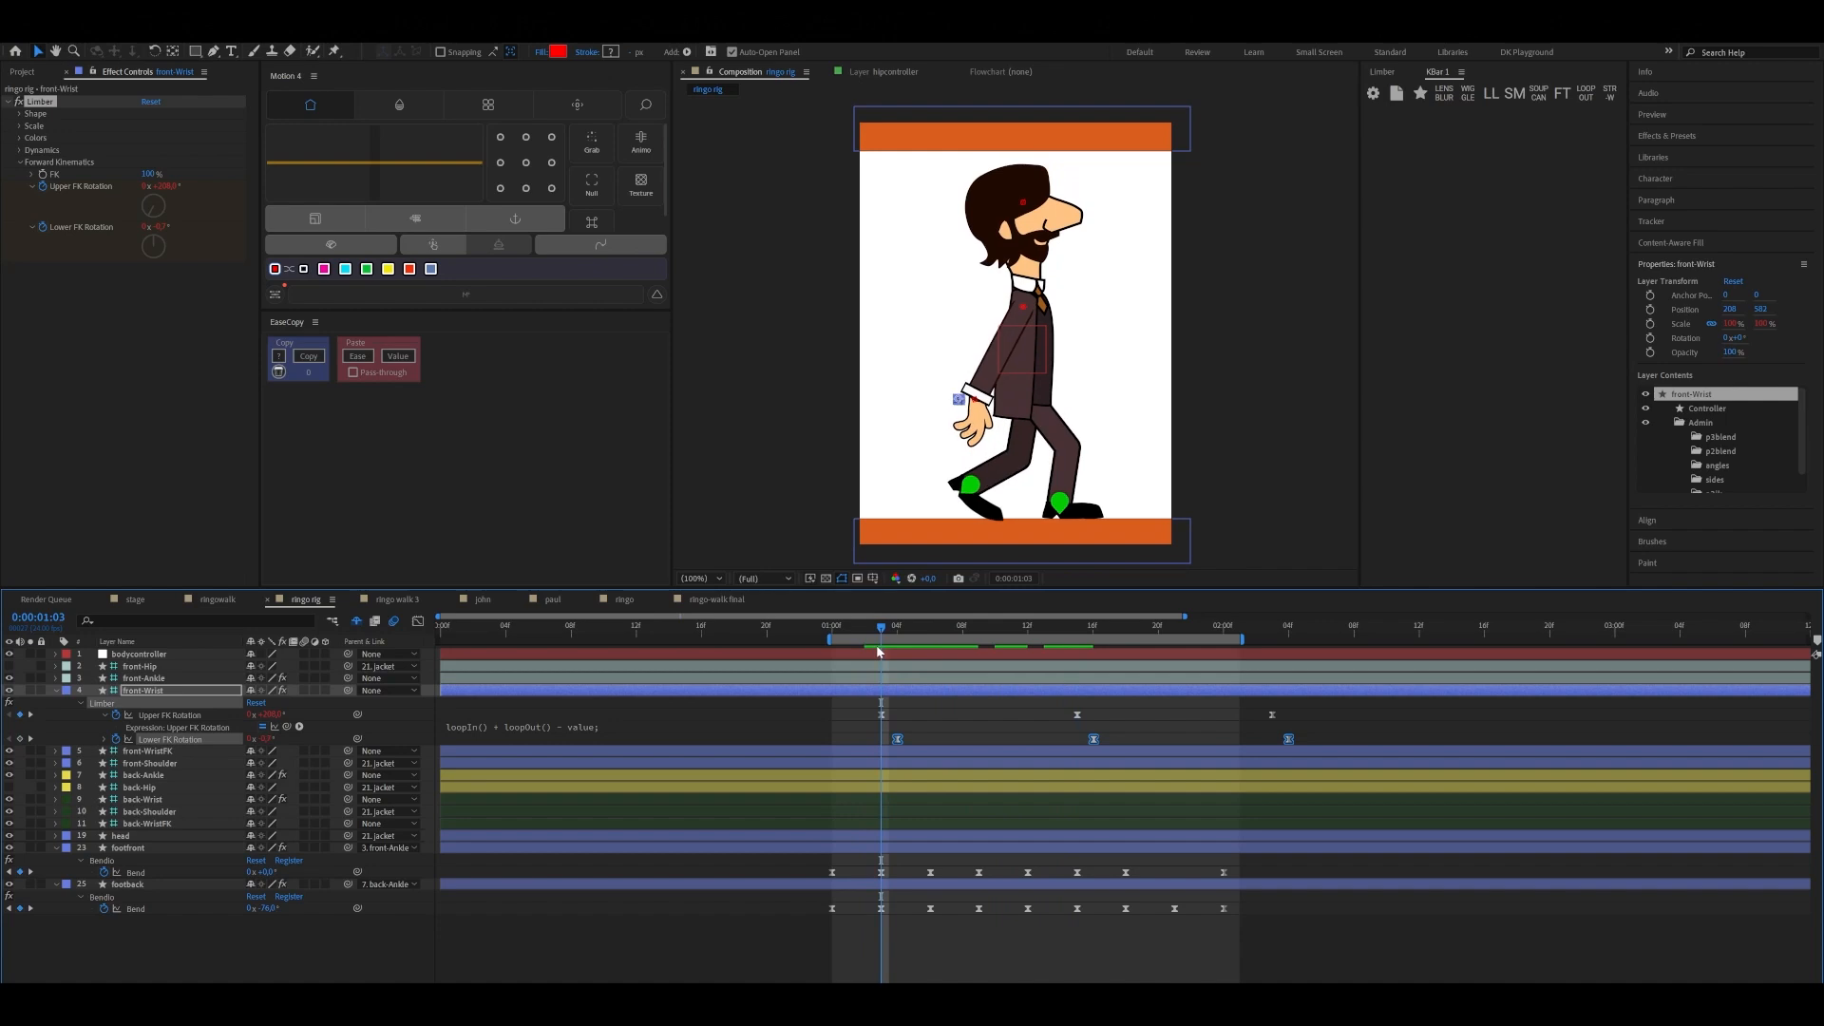
pyautogui.moveTo(882, 648); pyautogui.dragTo(850, 632)
pyautogui.press('space')
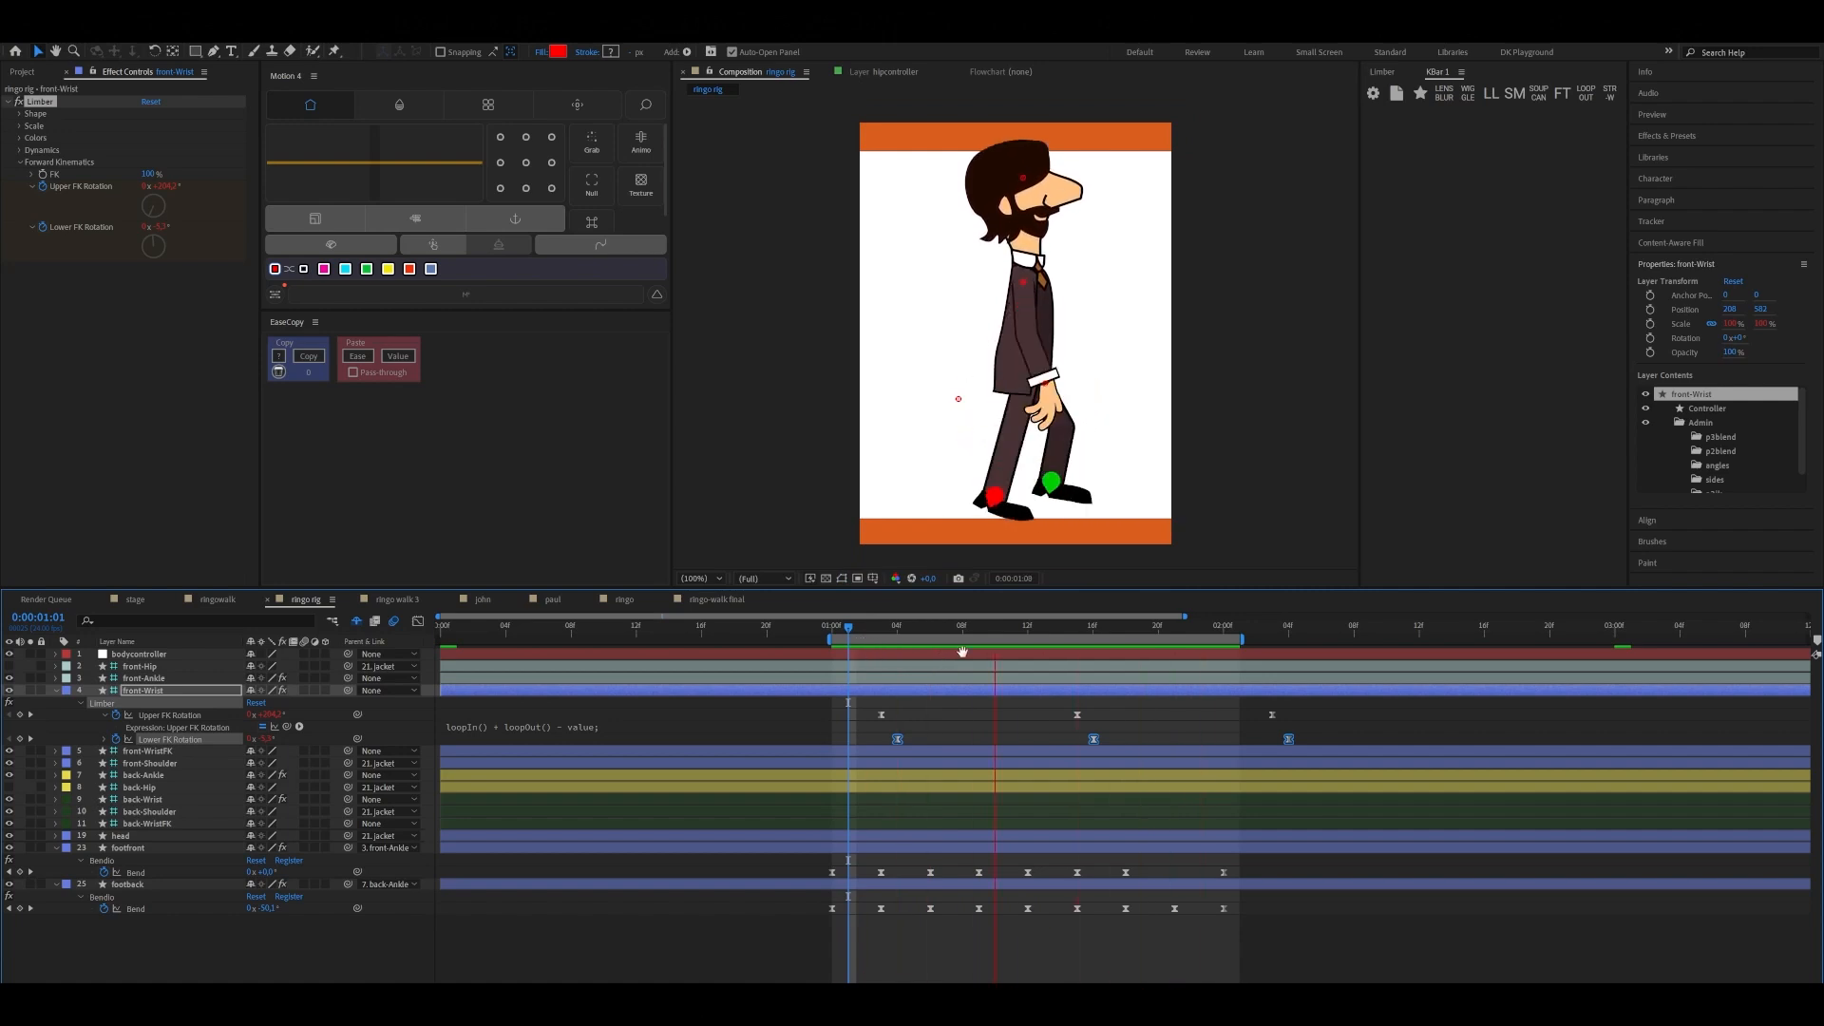
pyautogui.click(995, 631)
pyautogui.moveTo(916, 646); pyautogui.dragTo(831, 668)
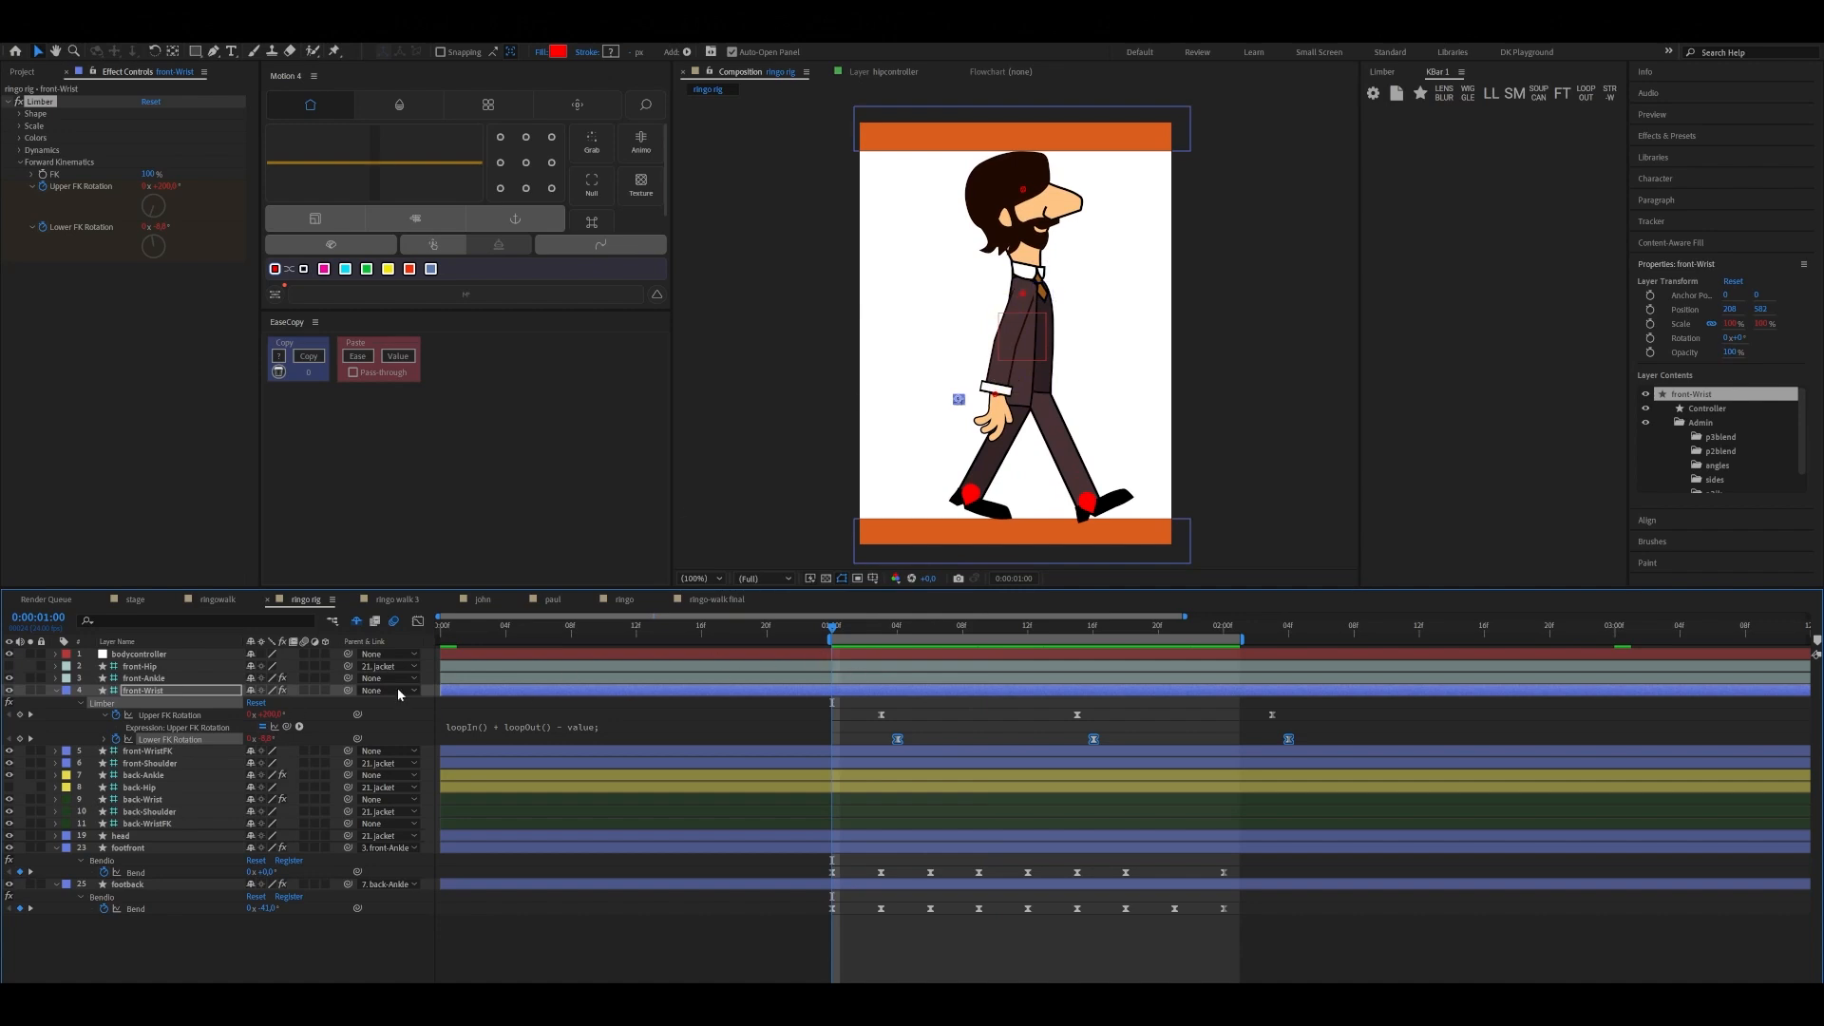
# Add Upper and Lower FK Rotation keyframes to back-Wrist at 0:00:01:00 and reveal them in the timeline
pyautogui.click(157, 694)
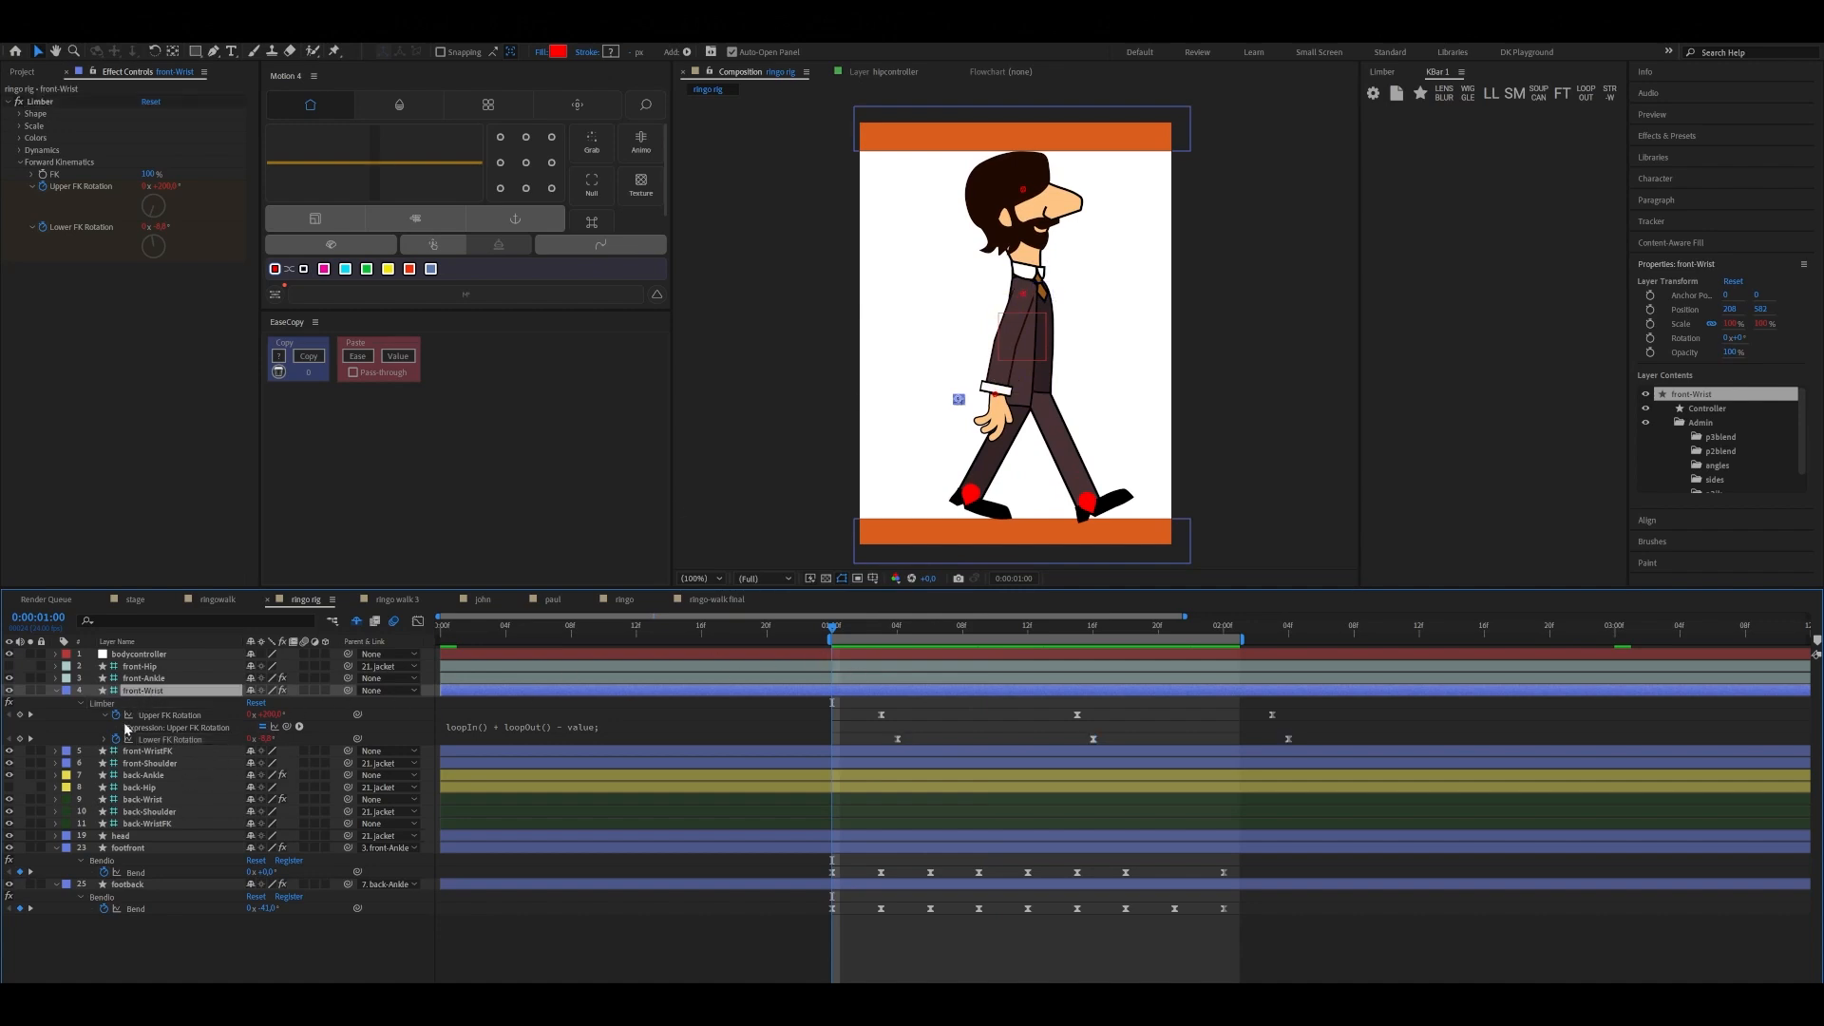
pyautogui.click(145, 801)
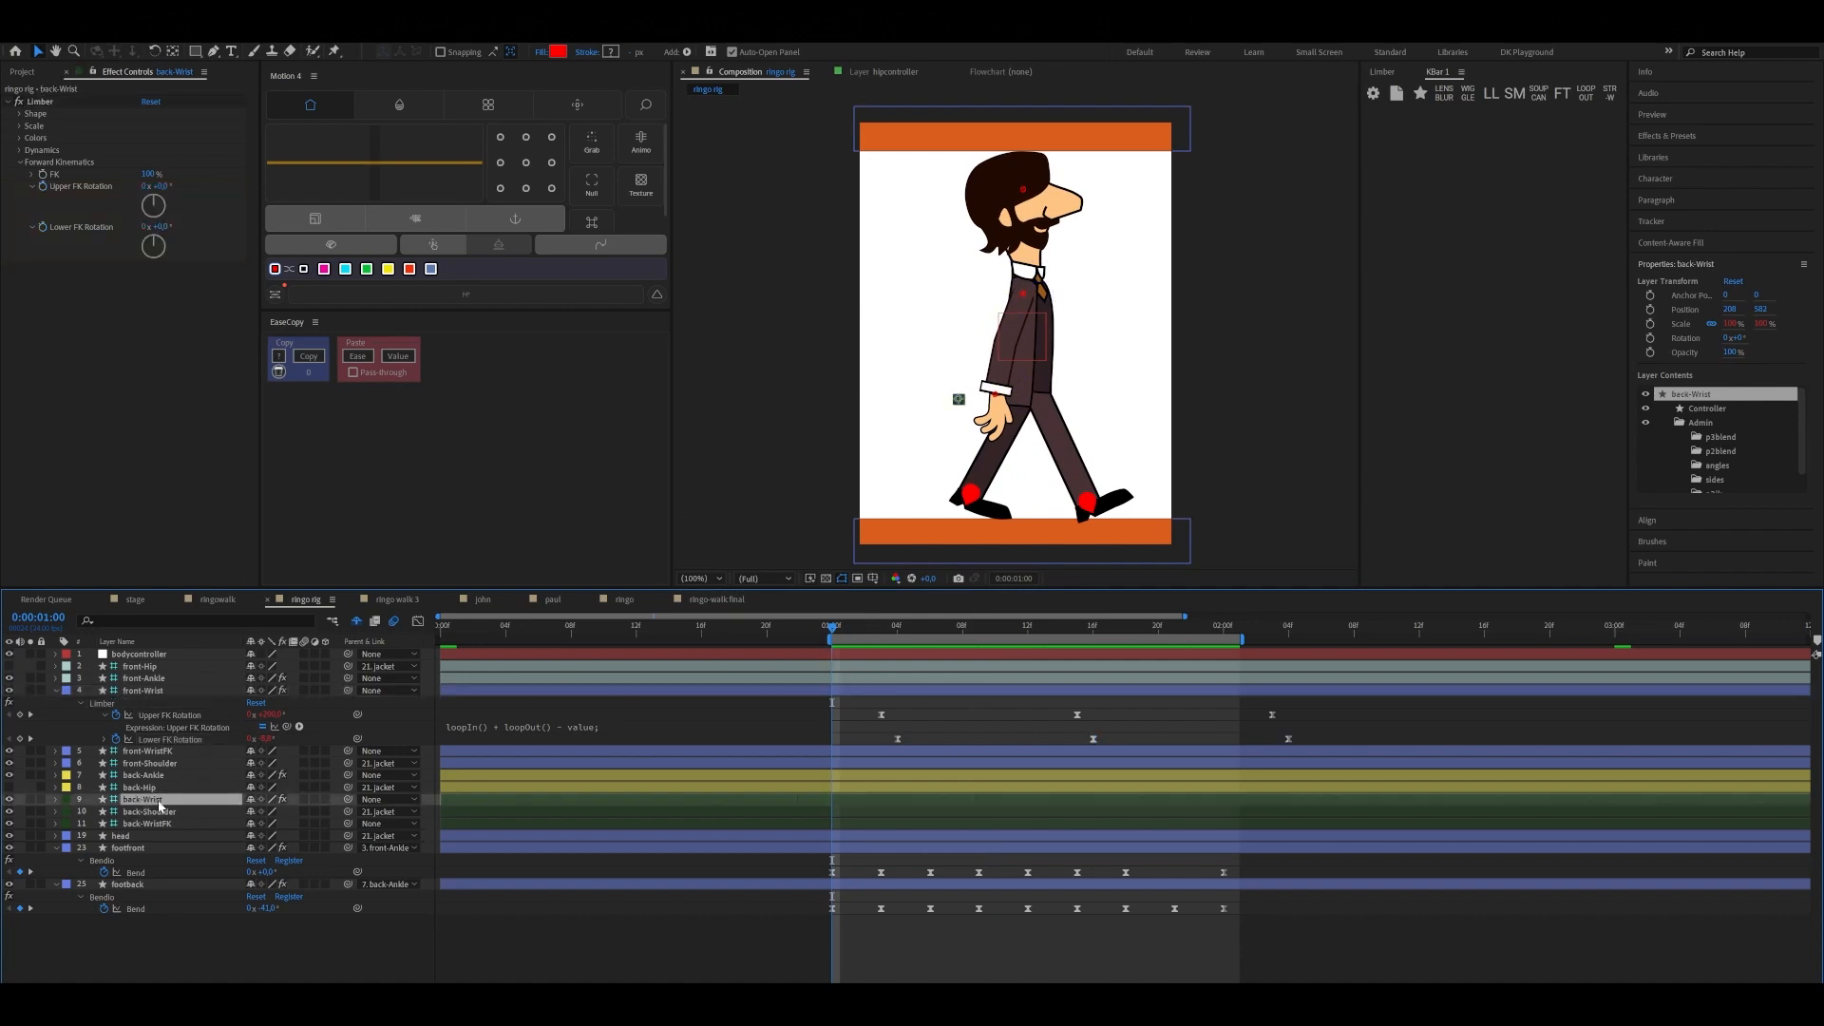
pyautogui.click(53, 191)
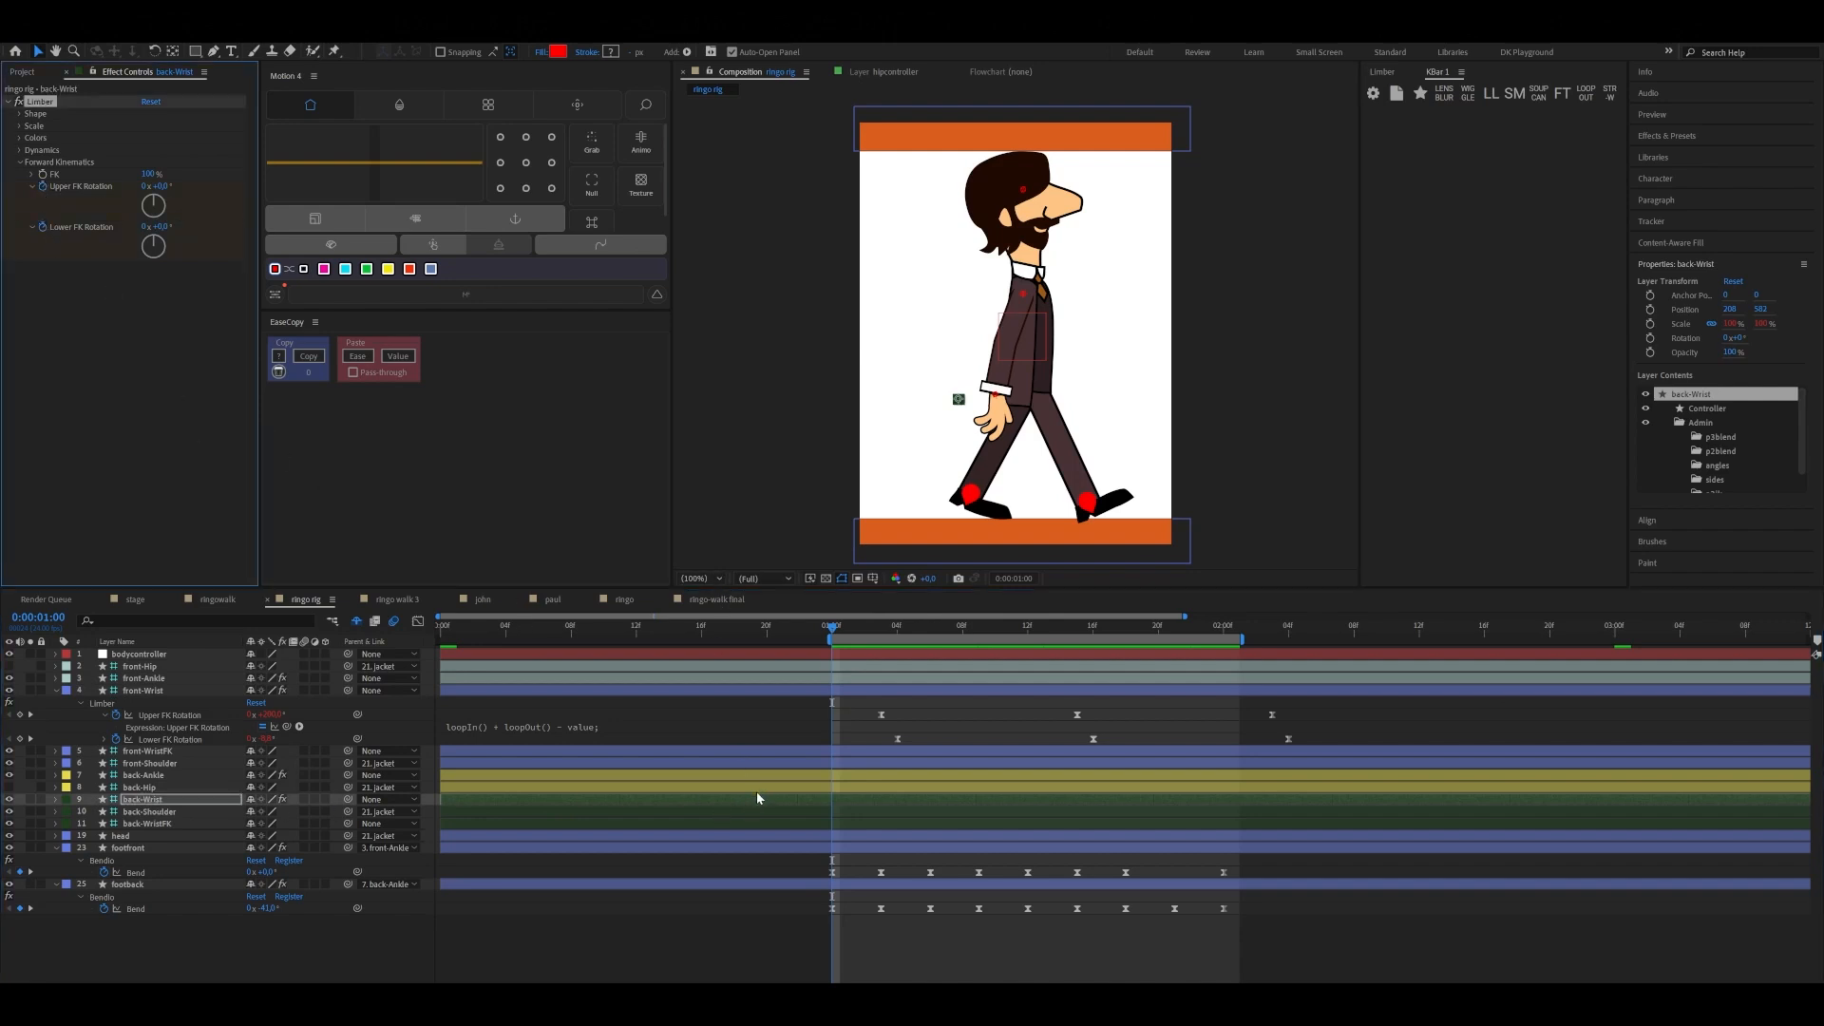
pyautogui.press('u')
# Replace back-Wrist's FK Rotation keyframes at 0:00:01:00 with copies of front-Wrist's second and third Upper and Lower FK Rotation keyframes
pyautogui.moveTo(1067, 708); pyautogui.dragTo(1326, 749)
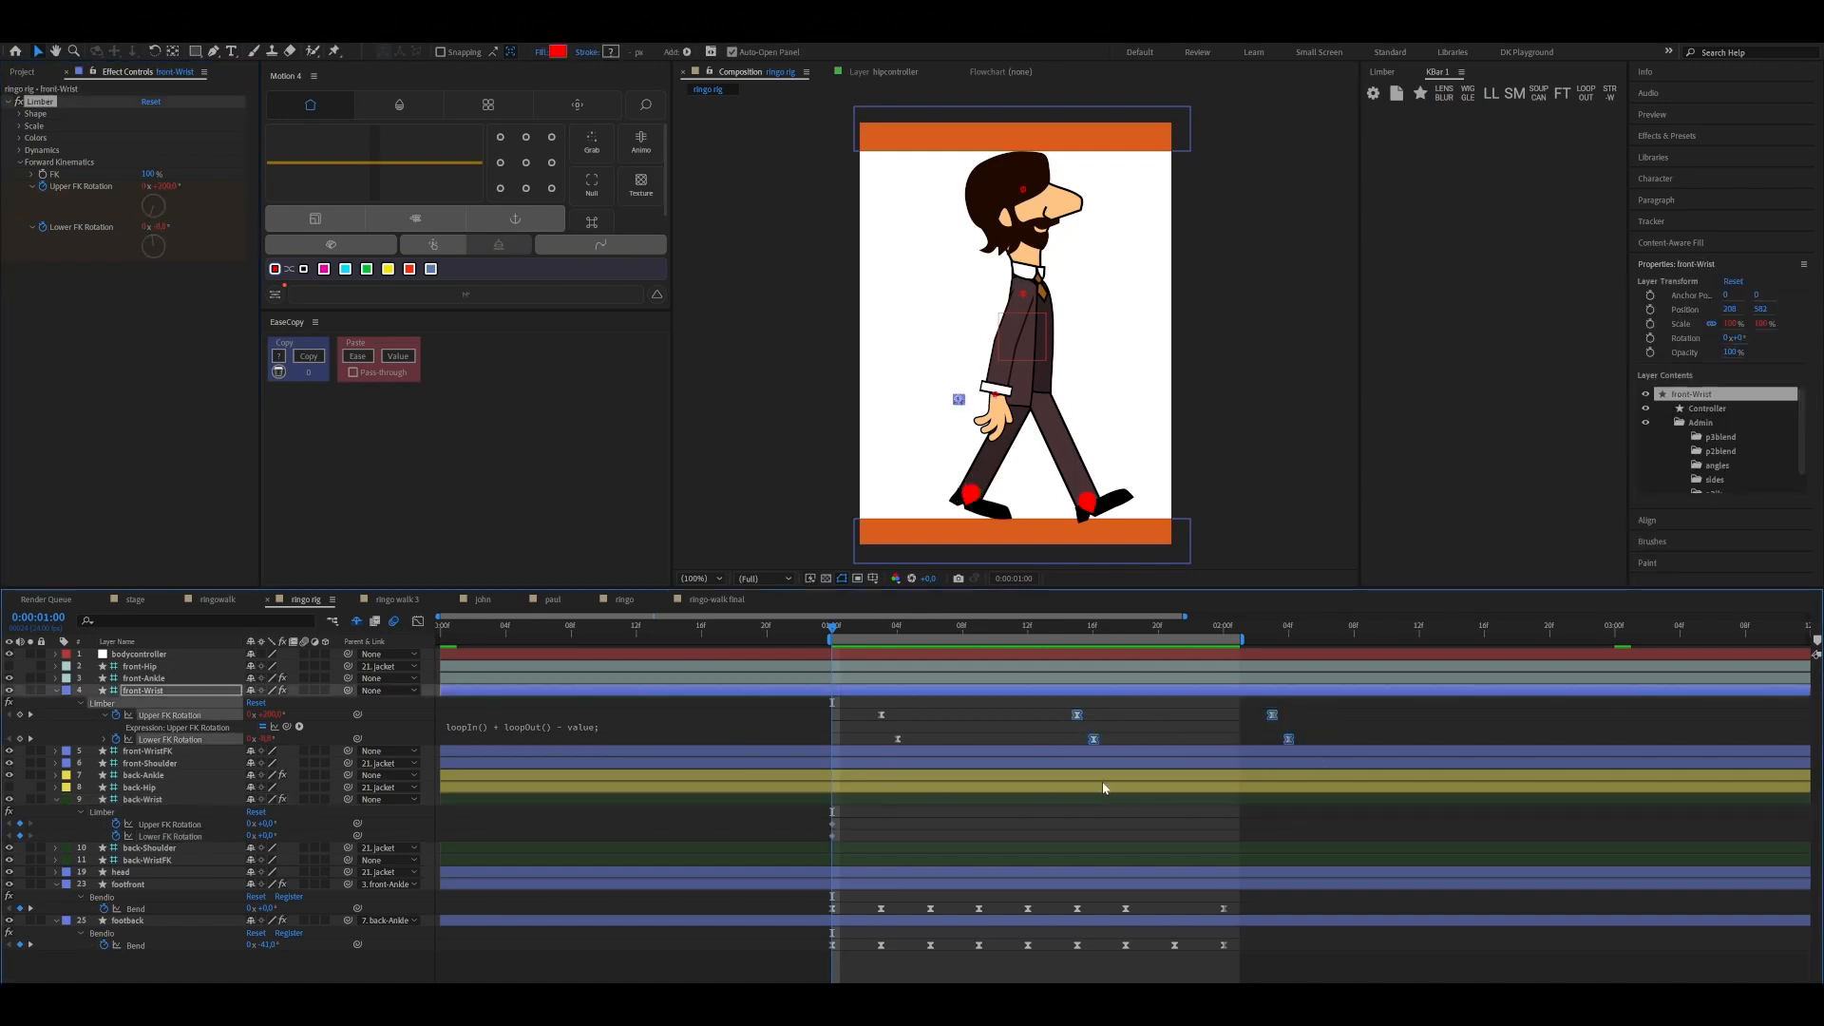
pyautogui.moveTo(827, 817); pyautogui.dragTo(840, 837)
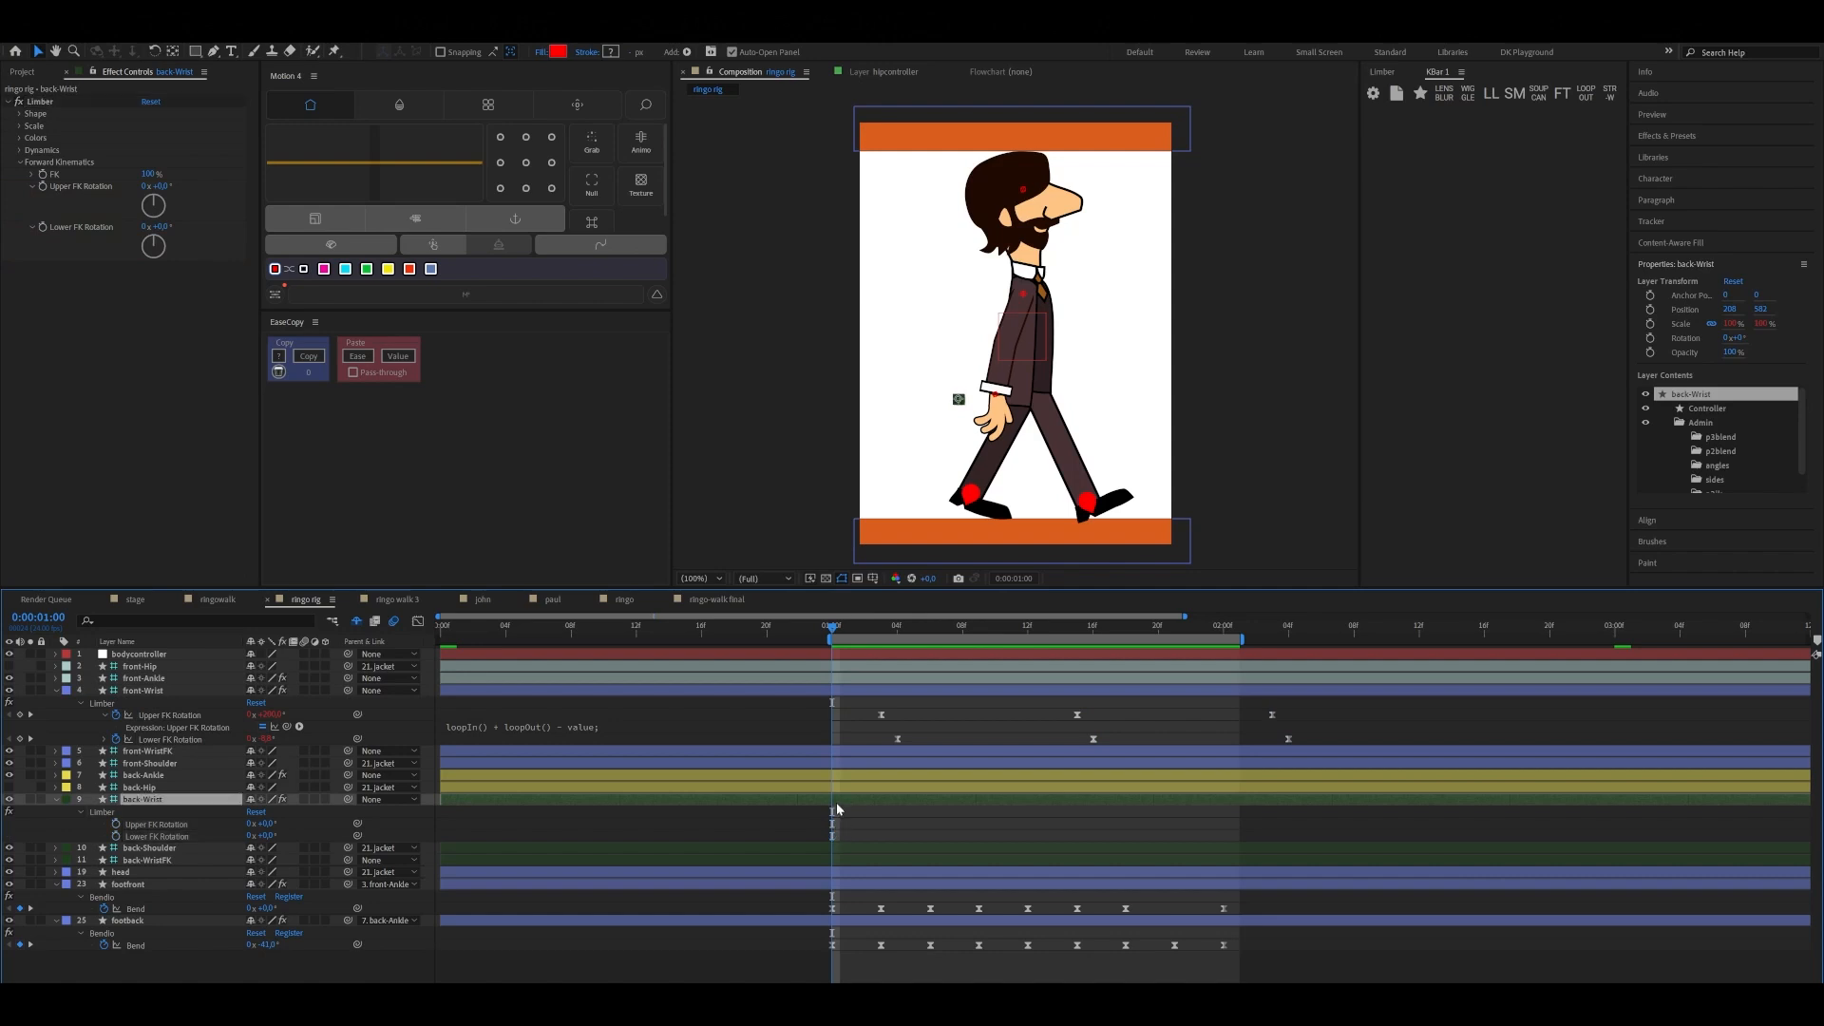
pyautogui.hotkey('ctrl', 'v')
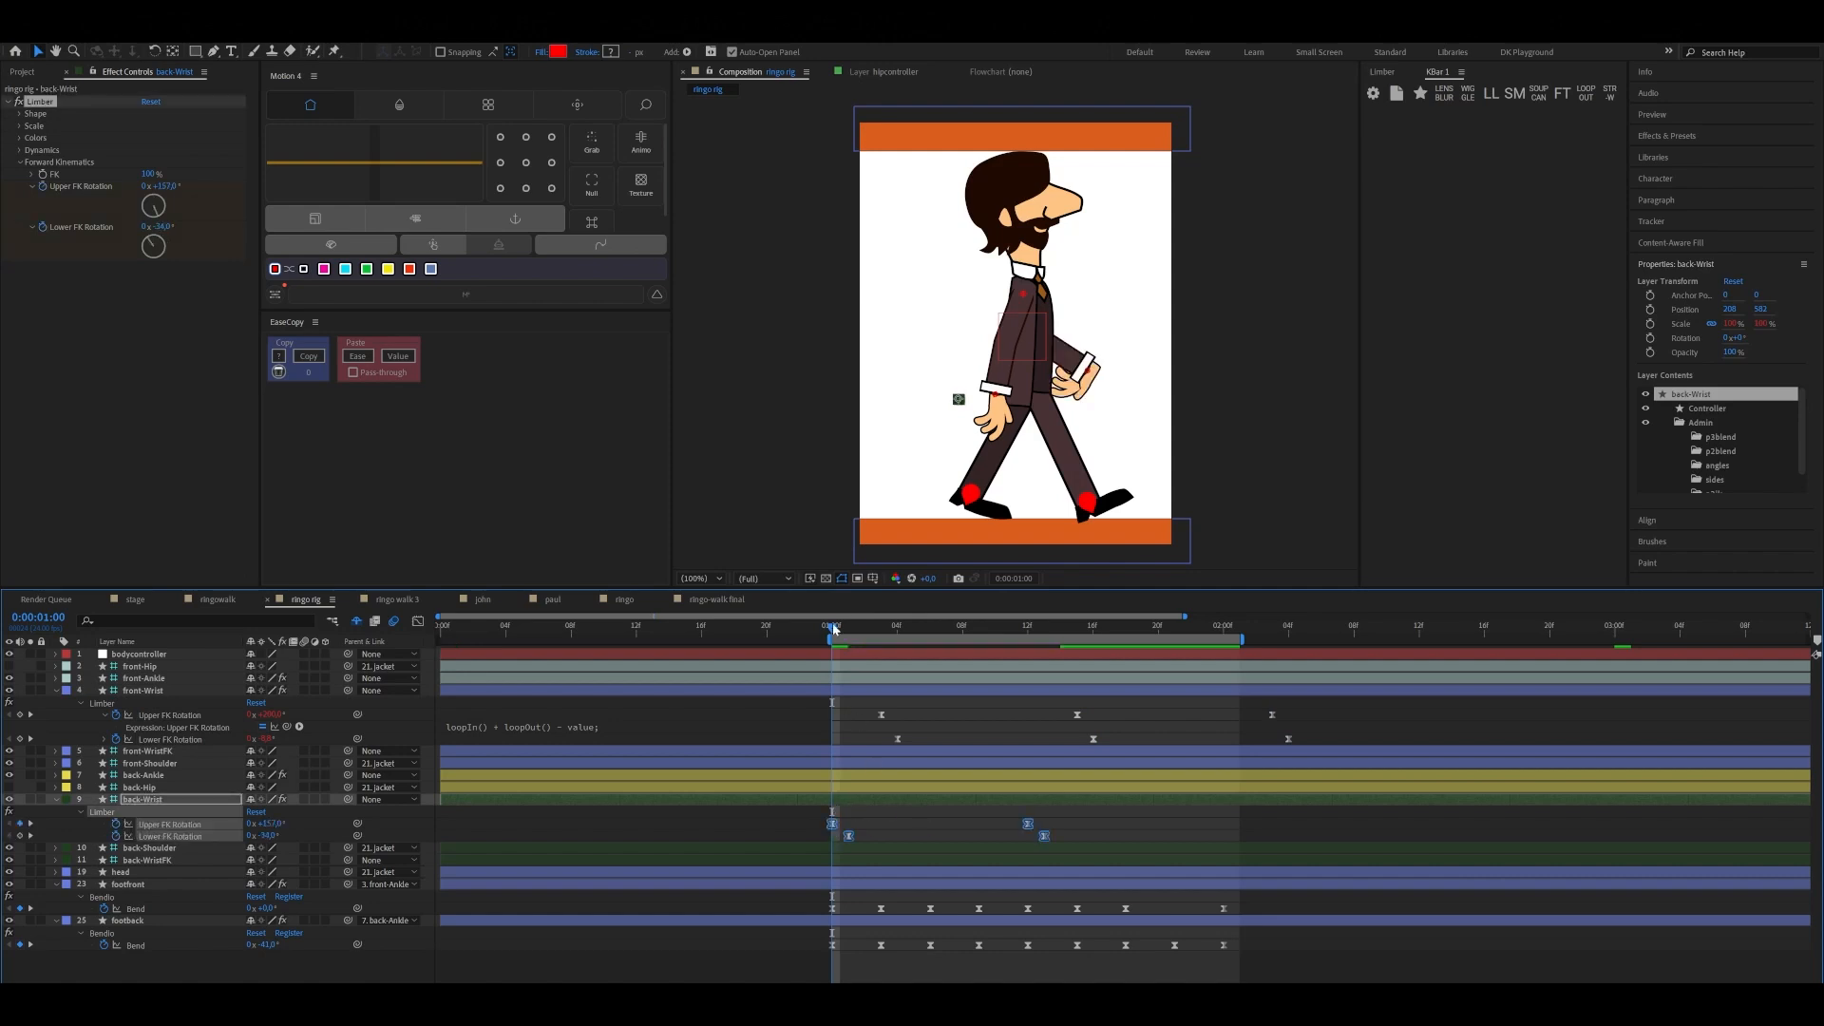
# Copy back-Wrist's first Upper and Lower FK Rotation keyframes to 0:00:02:00, keeping their one-frame offset
pyautogui.moveTo(832, 626); pyautogui.dragTo(1222, 692)
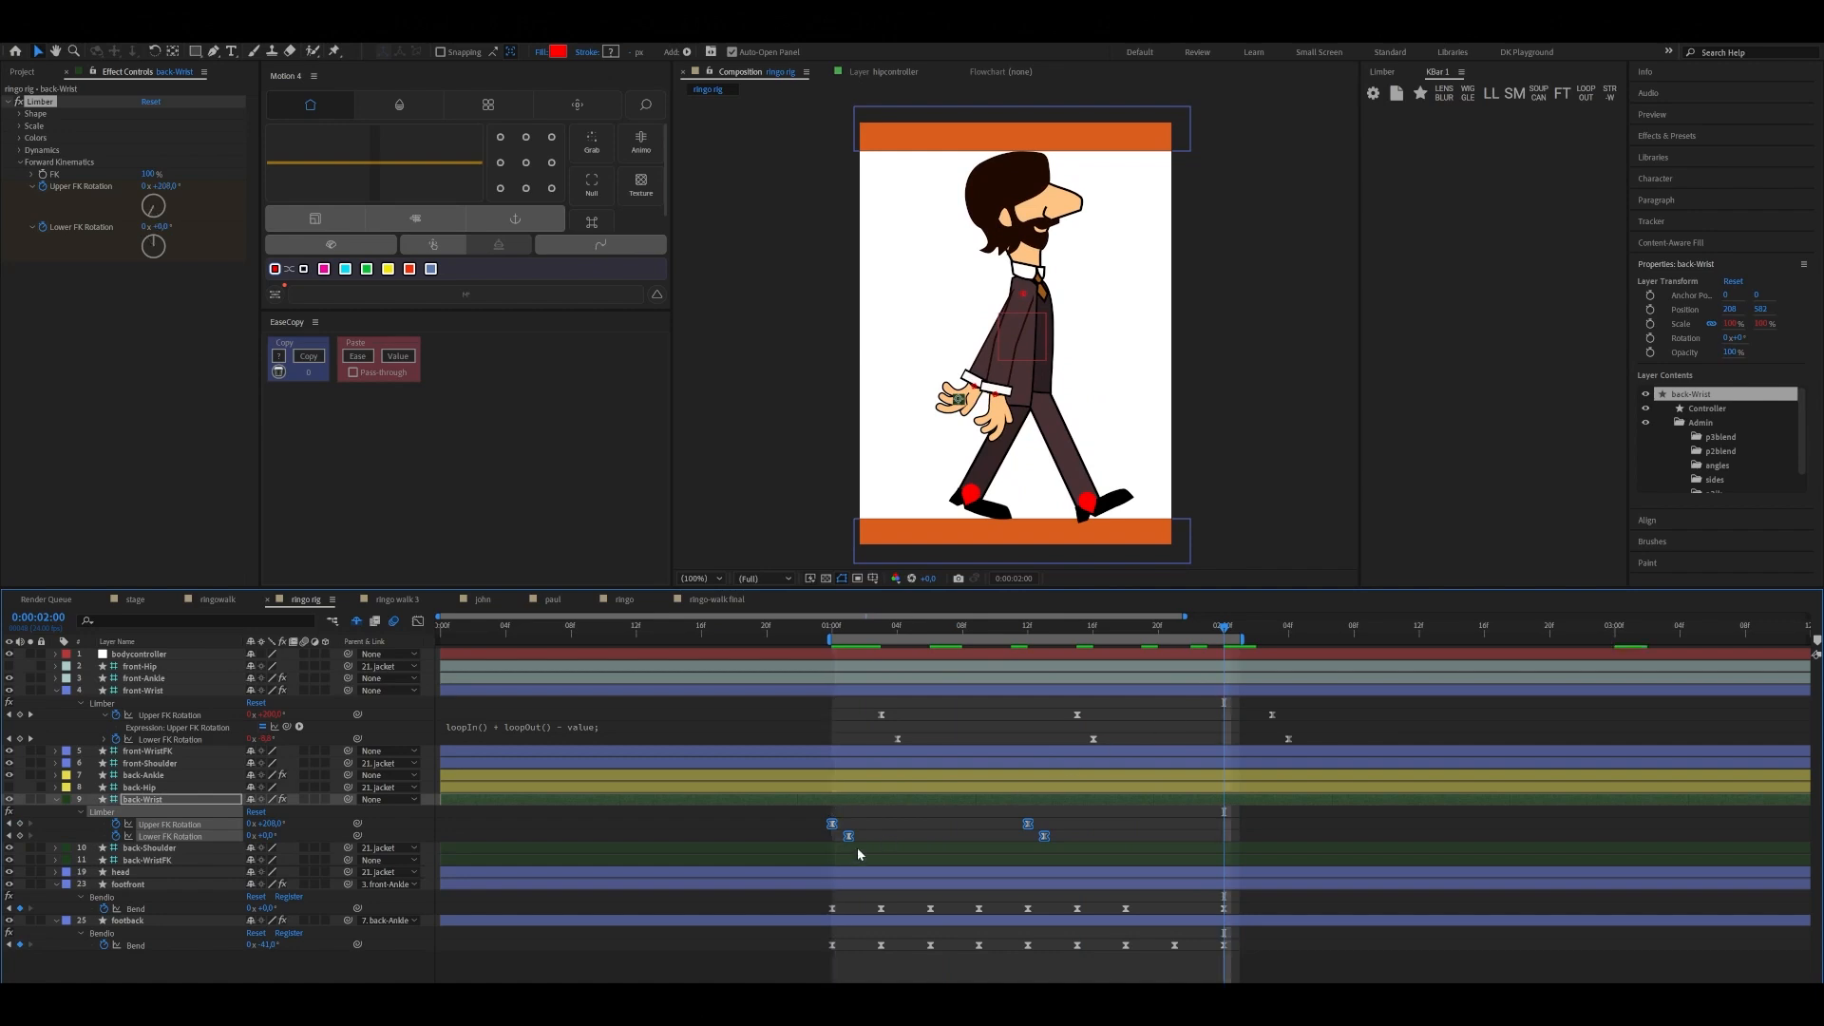
pyautogui.moveTo(806, 823); pyautogui.dragTo(858, 841)
pyautogui.hotkey('ctrl', 'c')
pyautogui.hotkey('ctrl', 'v')
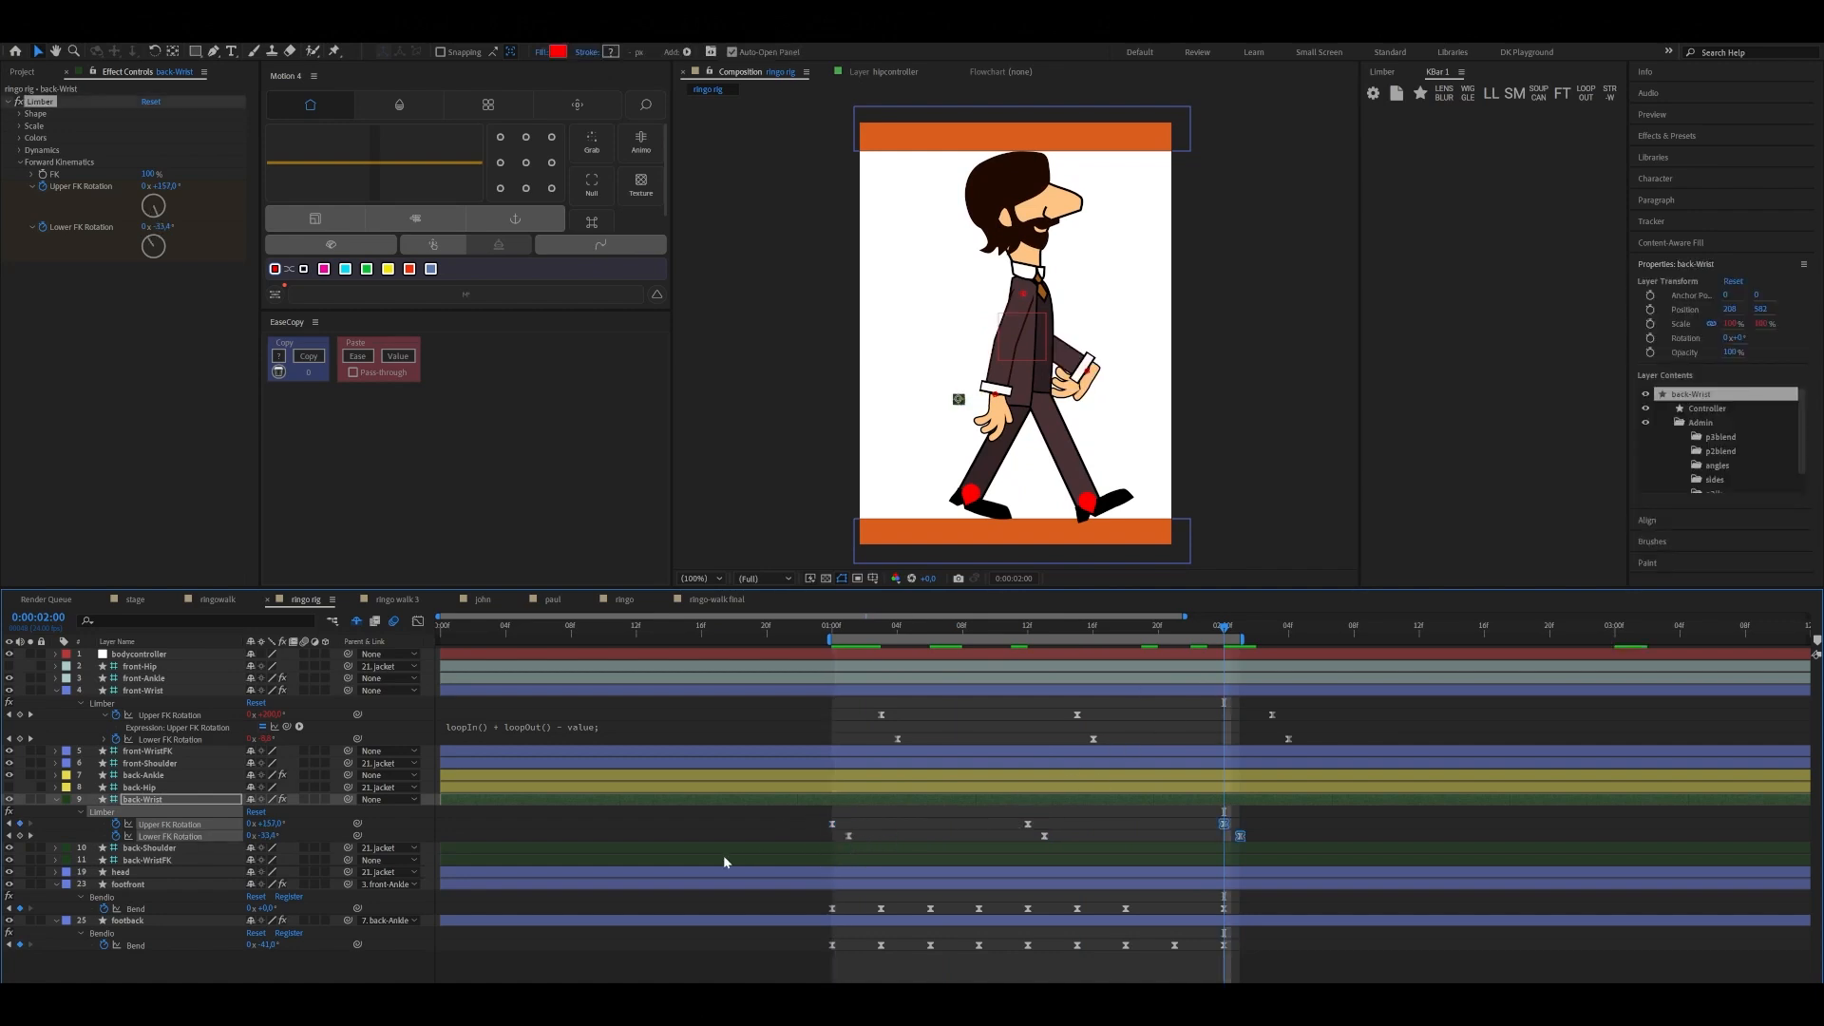
# Apply the loop-in and loop-out expression to all back-Wrist FK Rotation keyframes and shift them three frames later to start at 0:00:01:03
pyautogui.moveTo(784, 815); pyautogui.dragTo(1277, 836)
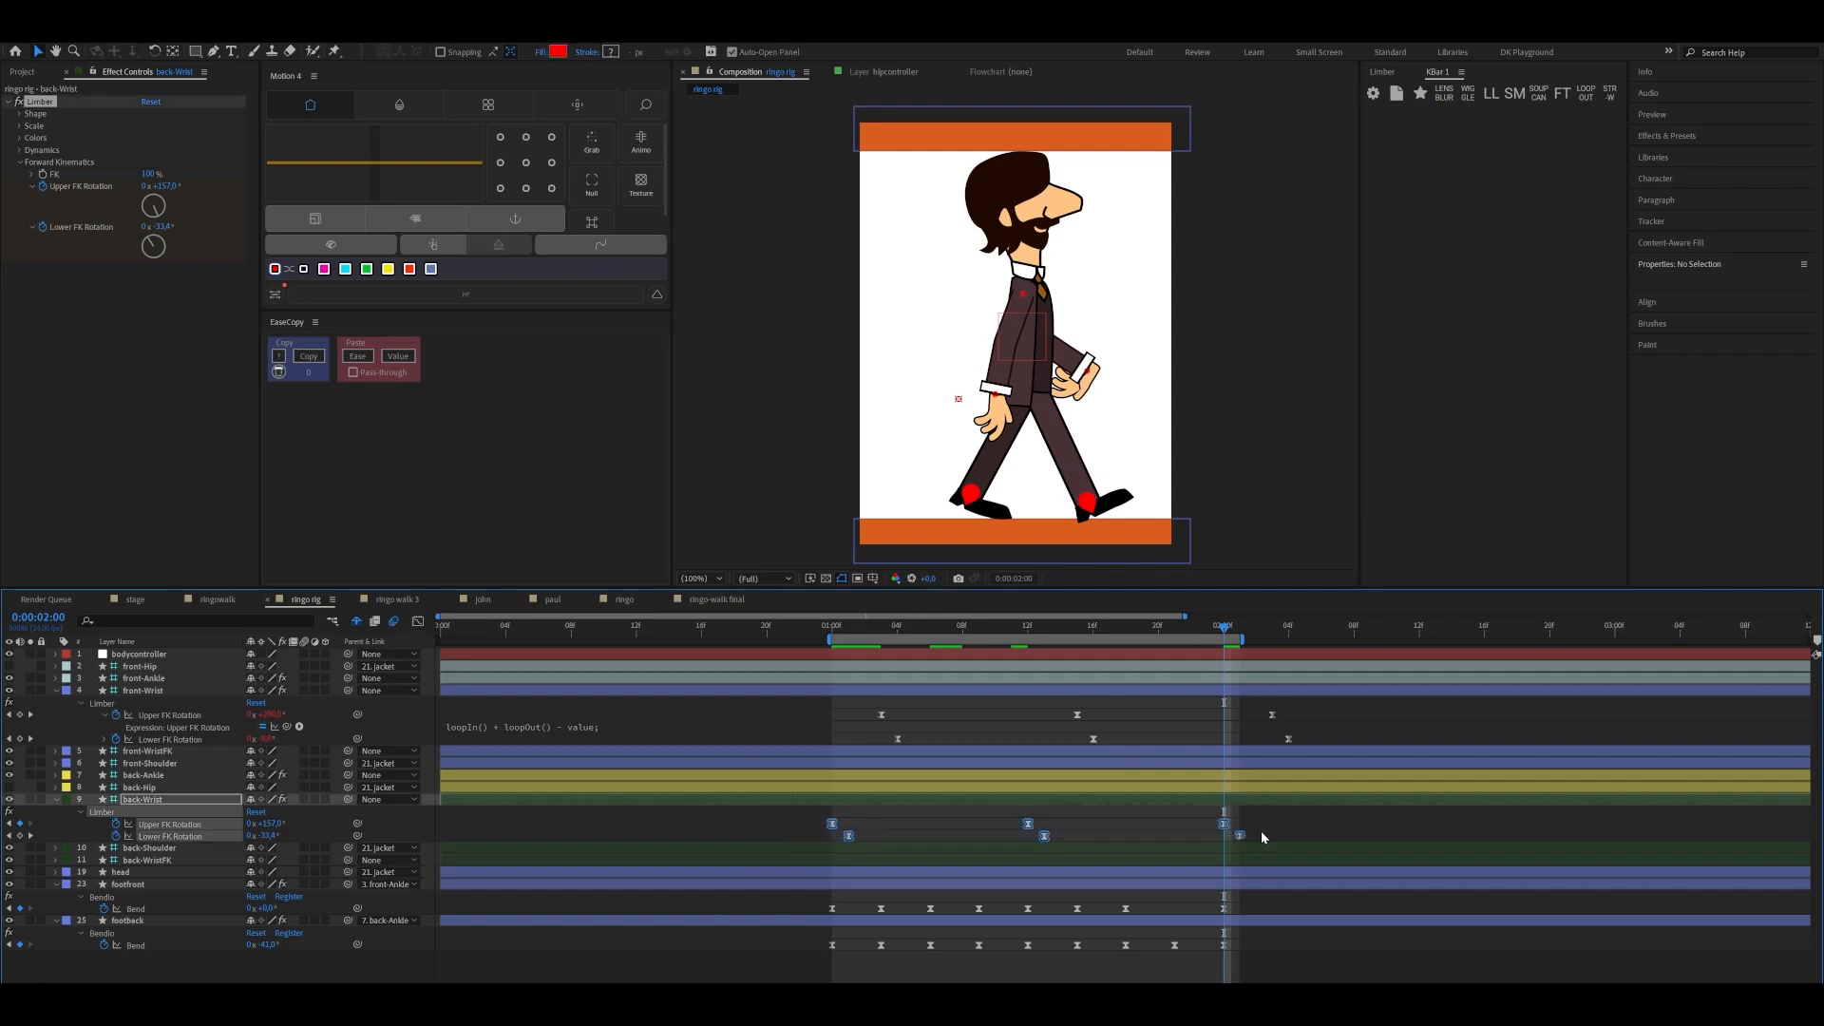
pyautogui.click(1492, 93)
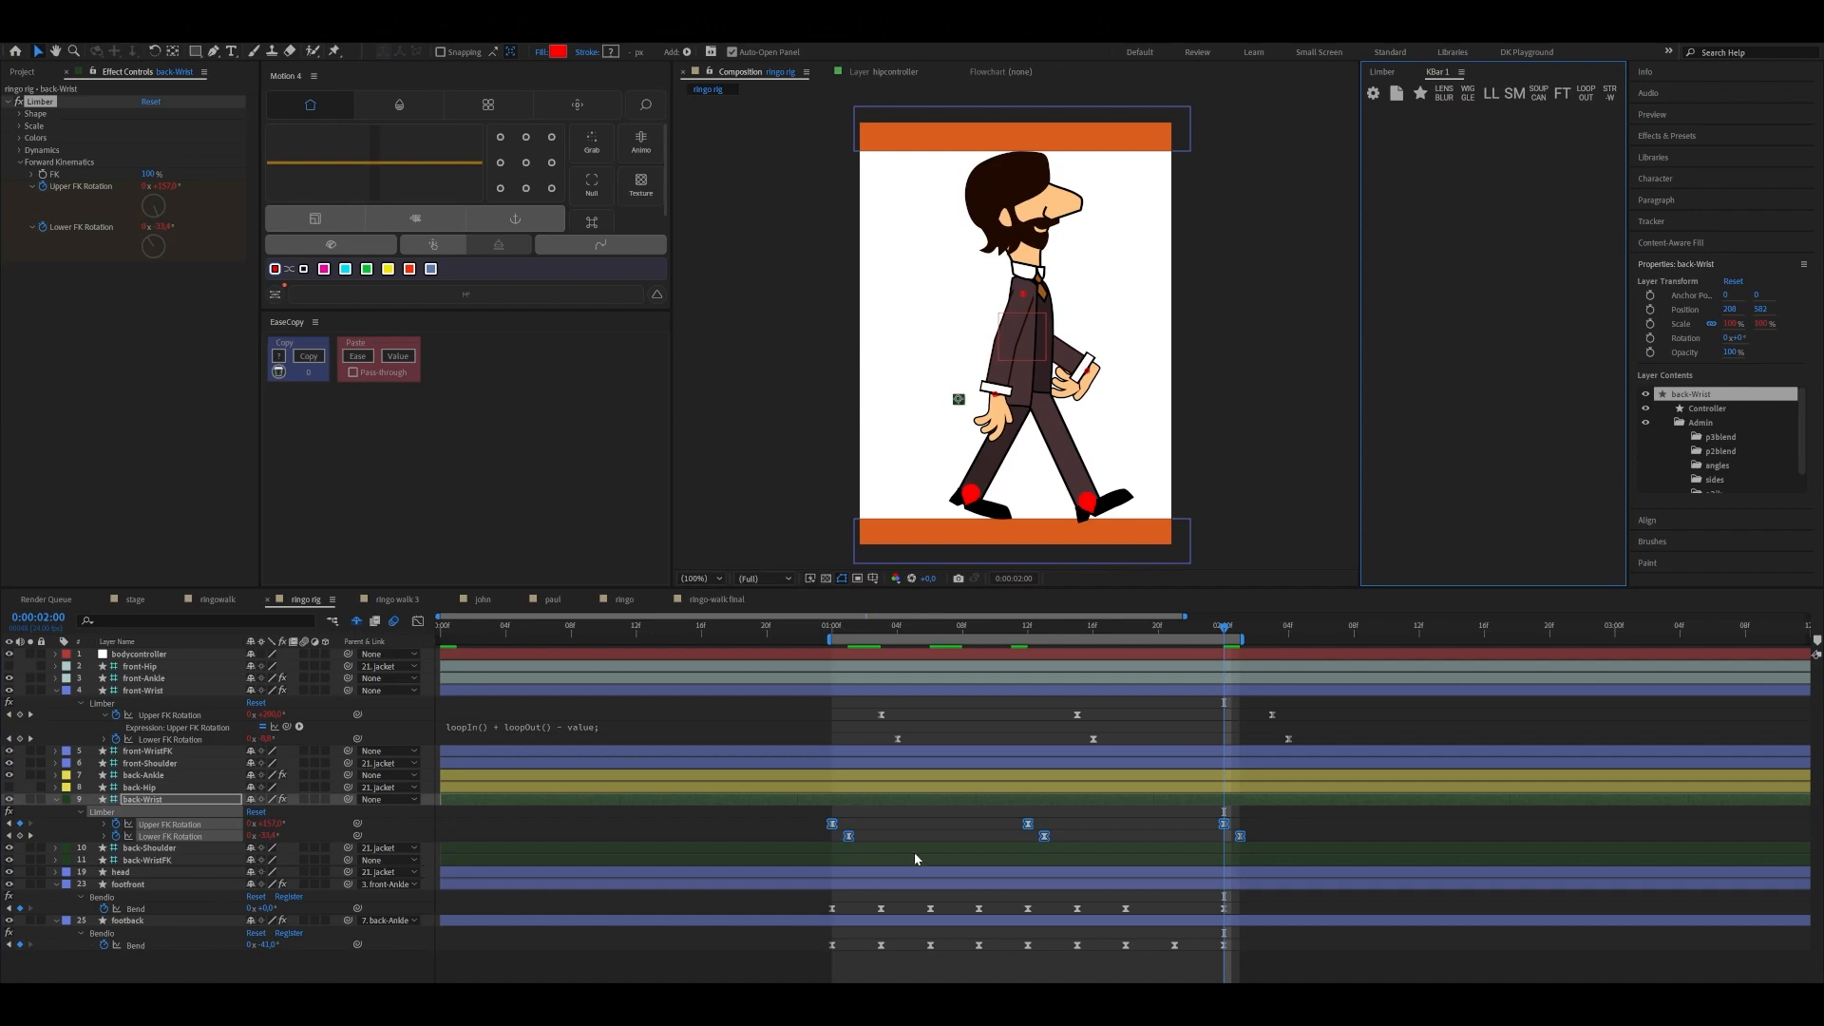
pyautogui.moveTo(834, 826); pyautogui.dragTo(884, 825)
# Play back the walk cycle from 0:00:01:01 to check both arms swinging in opposition
pyautogui.moveTo(1210, 637); pyautogui.dragTo(849, 639)
pyautogui.press('space')
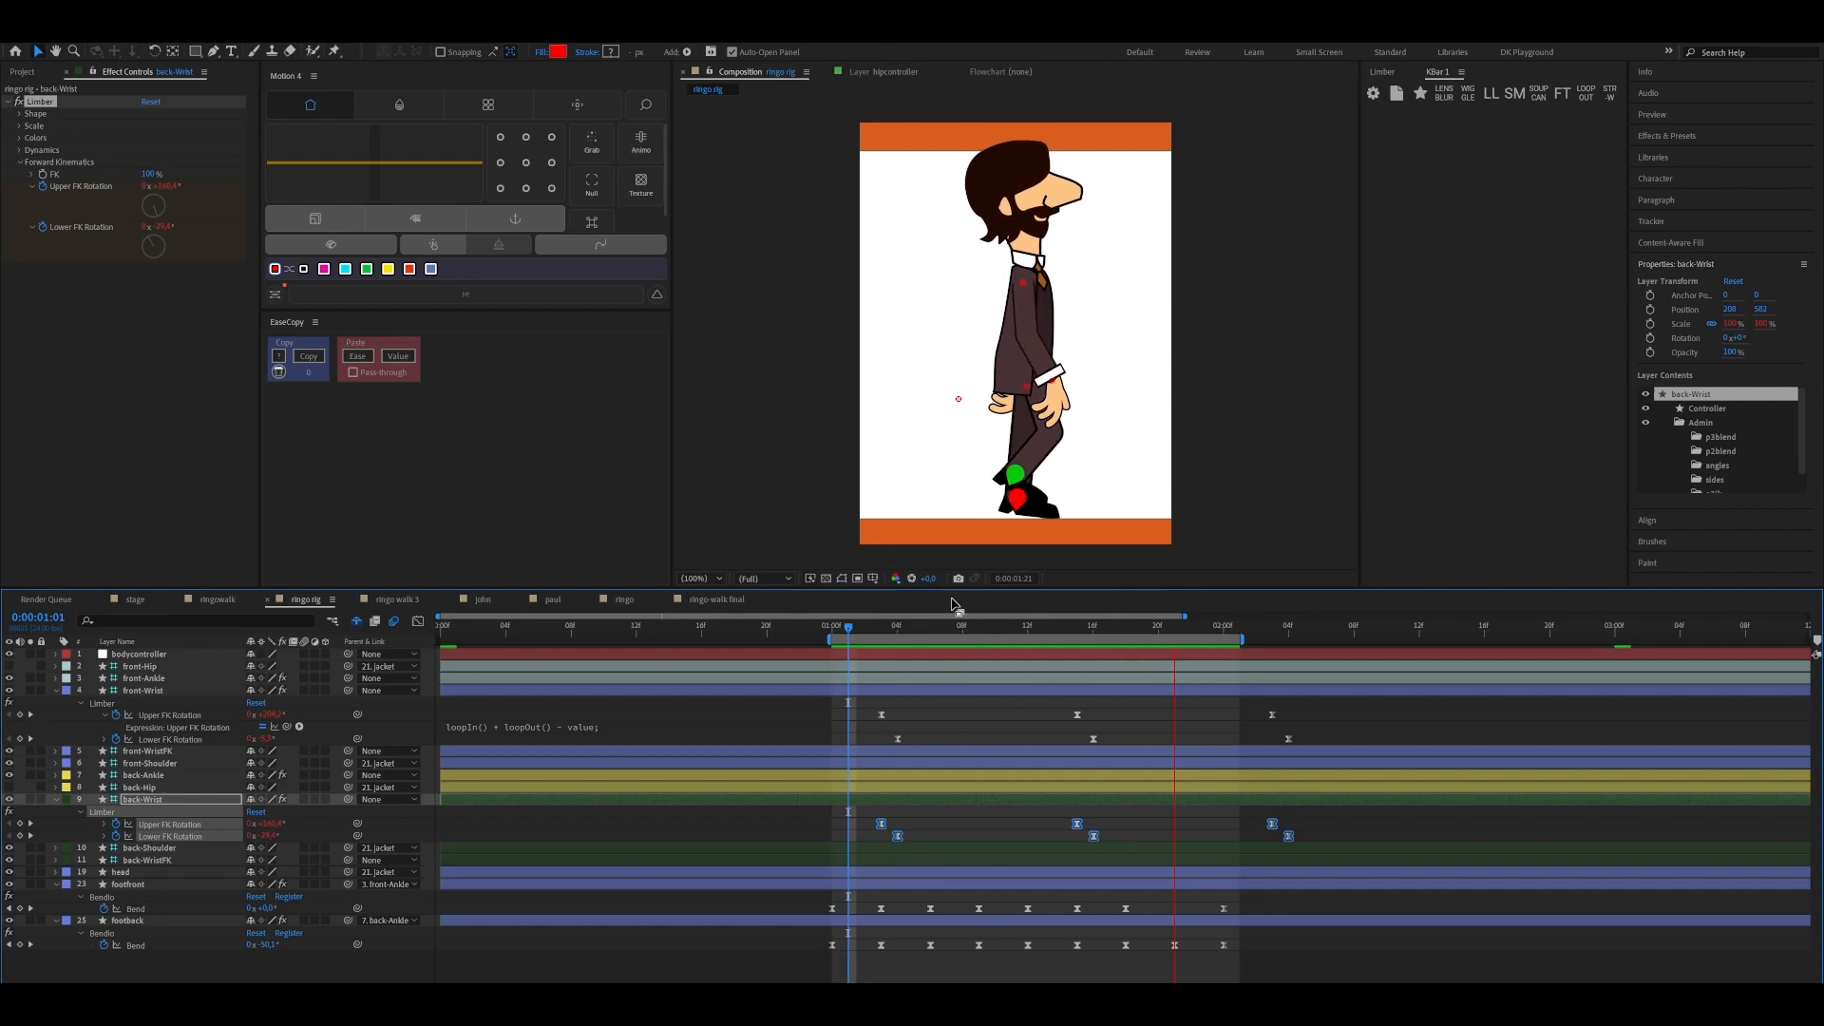
pyautogui.press('space')
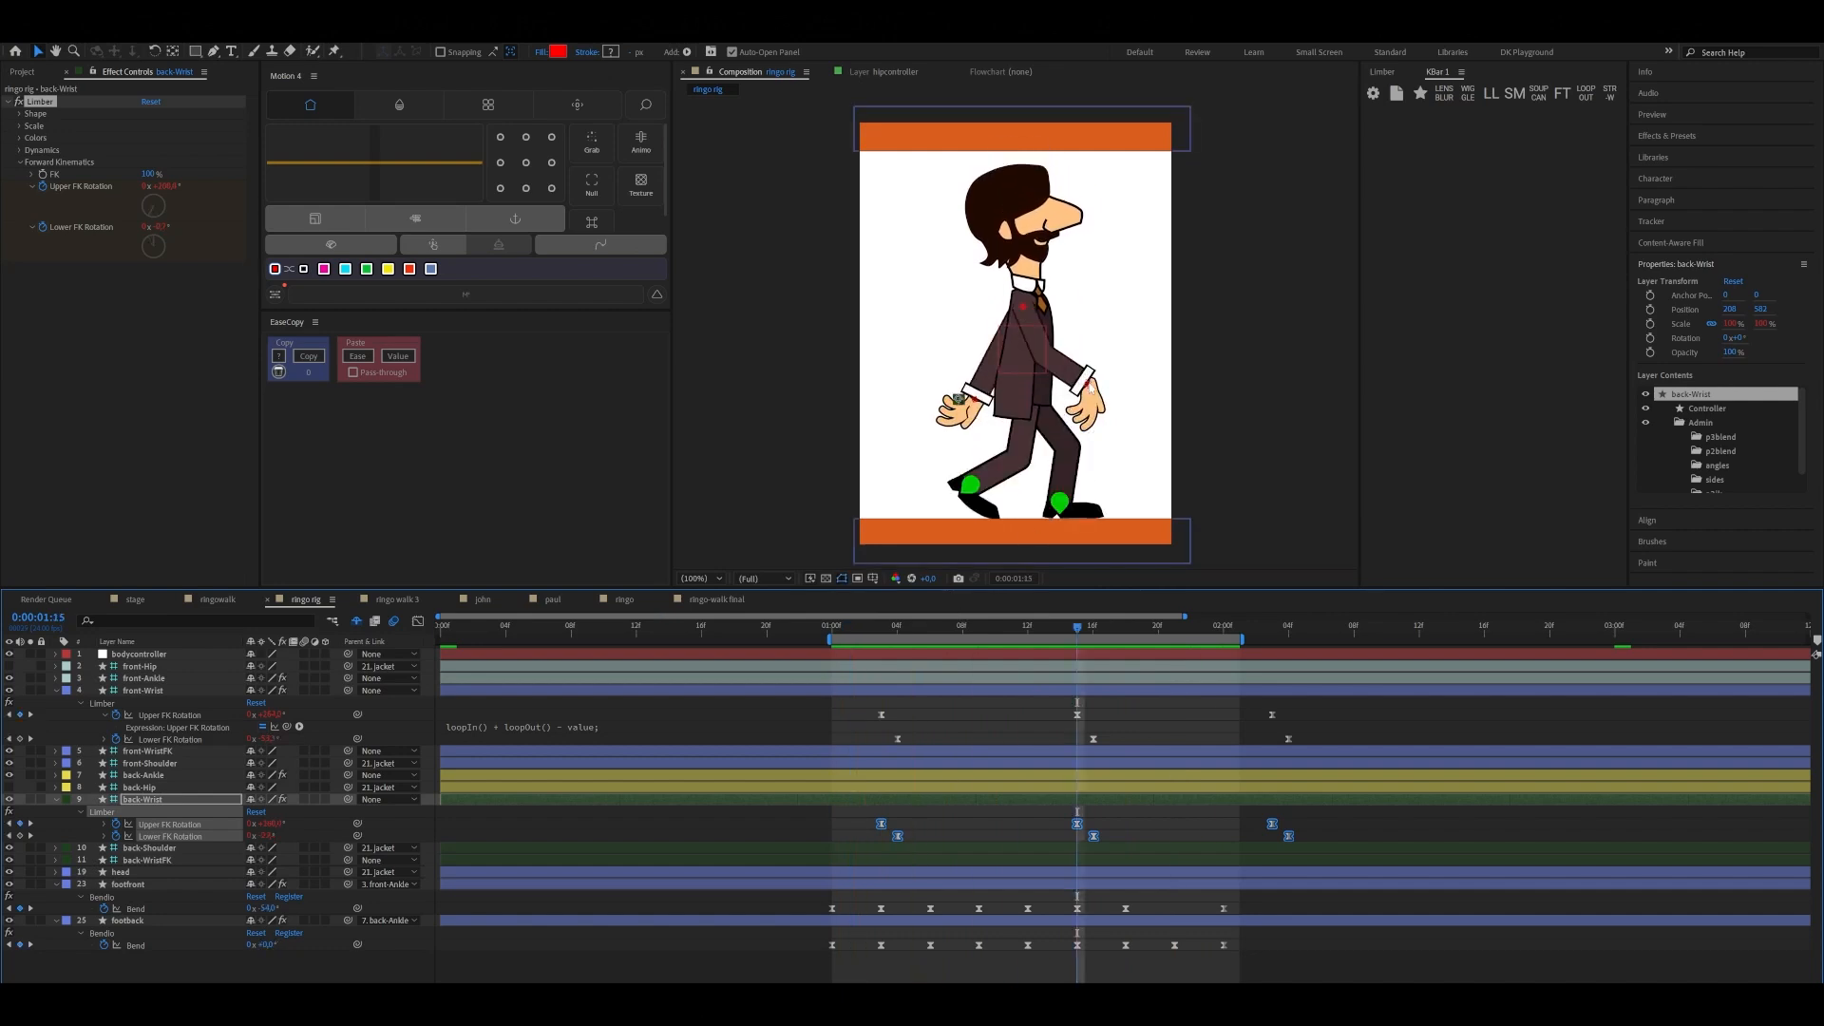
# Set front-WristFK's Rotation to about 143° at 0:00:01:03 and add a keyframe for it
pyautogui.click(1089, 385)
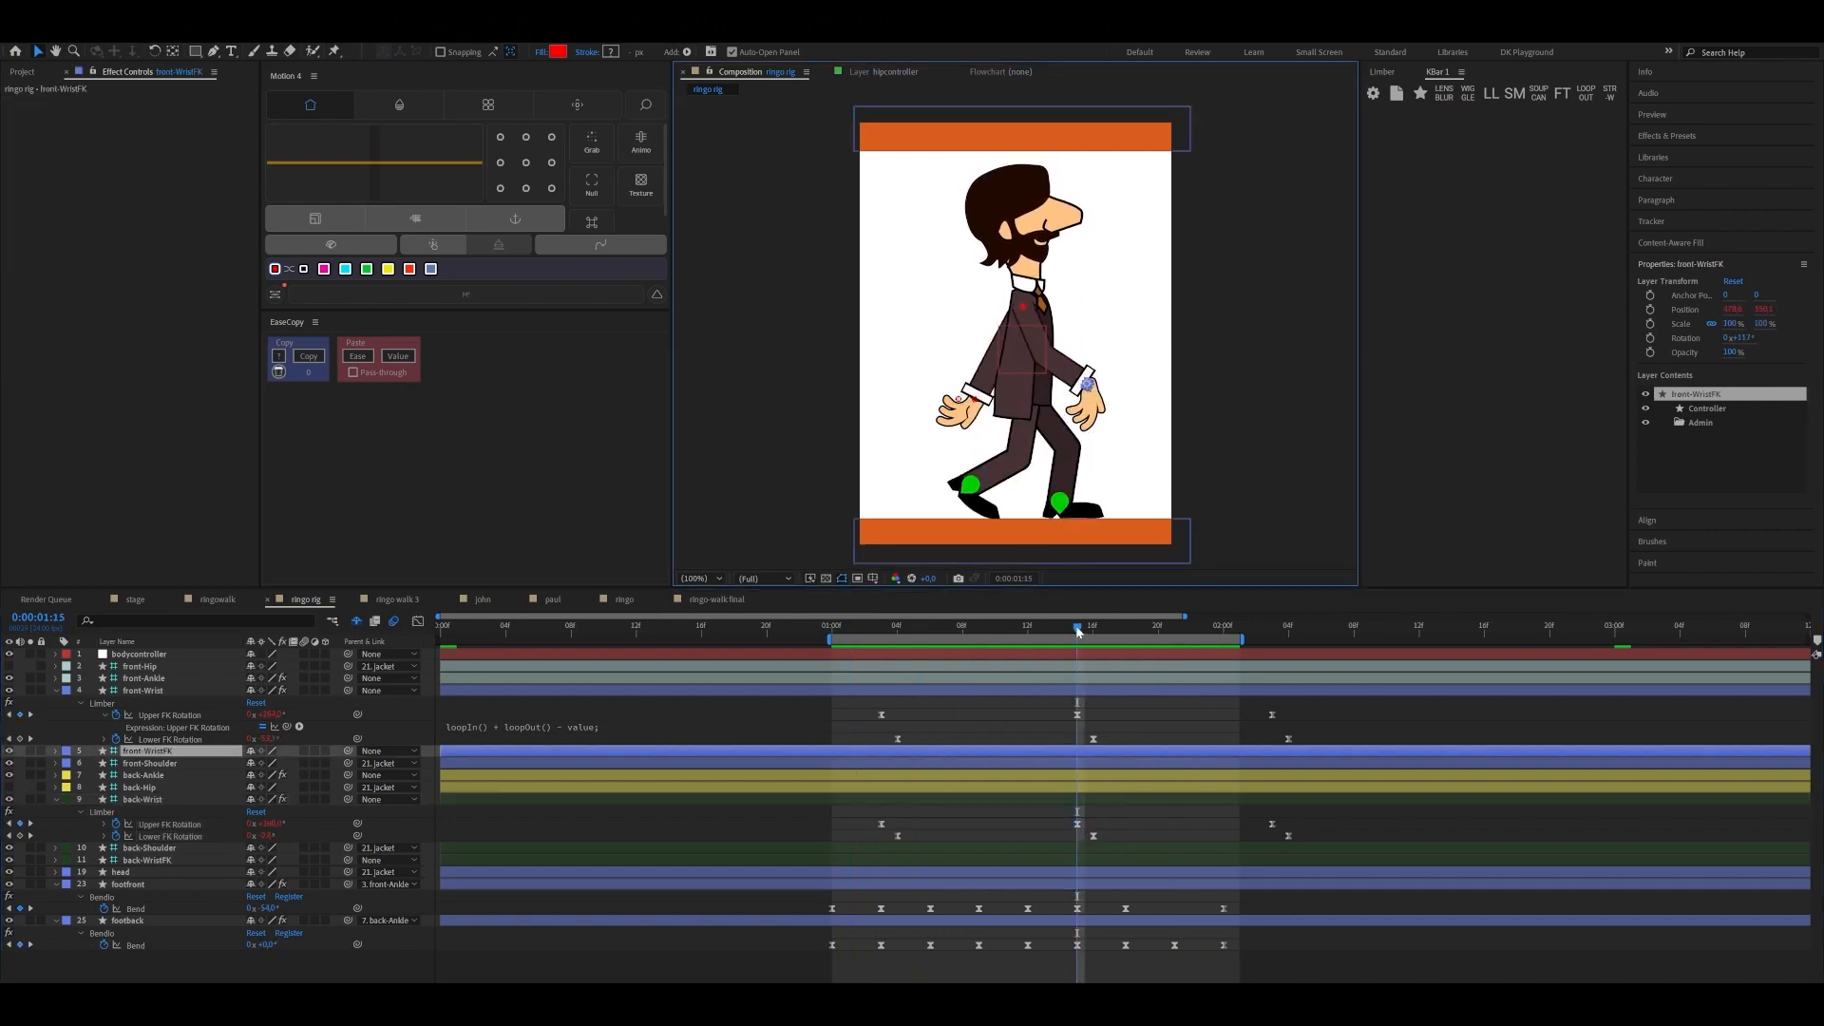
pyautogui.moveTo(1078, 630); pyautogui.dragTo(875, 677)
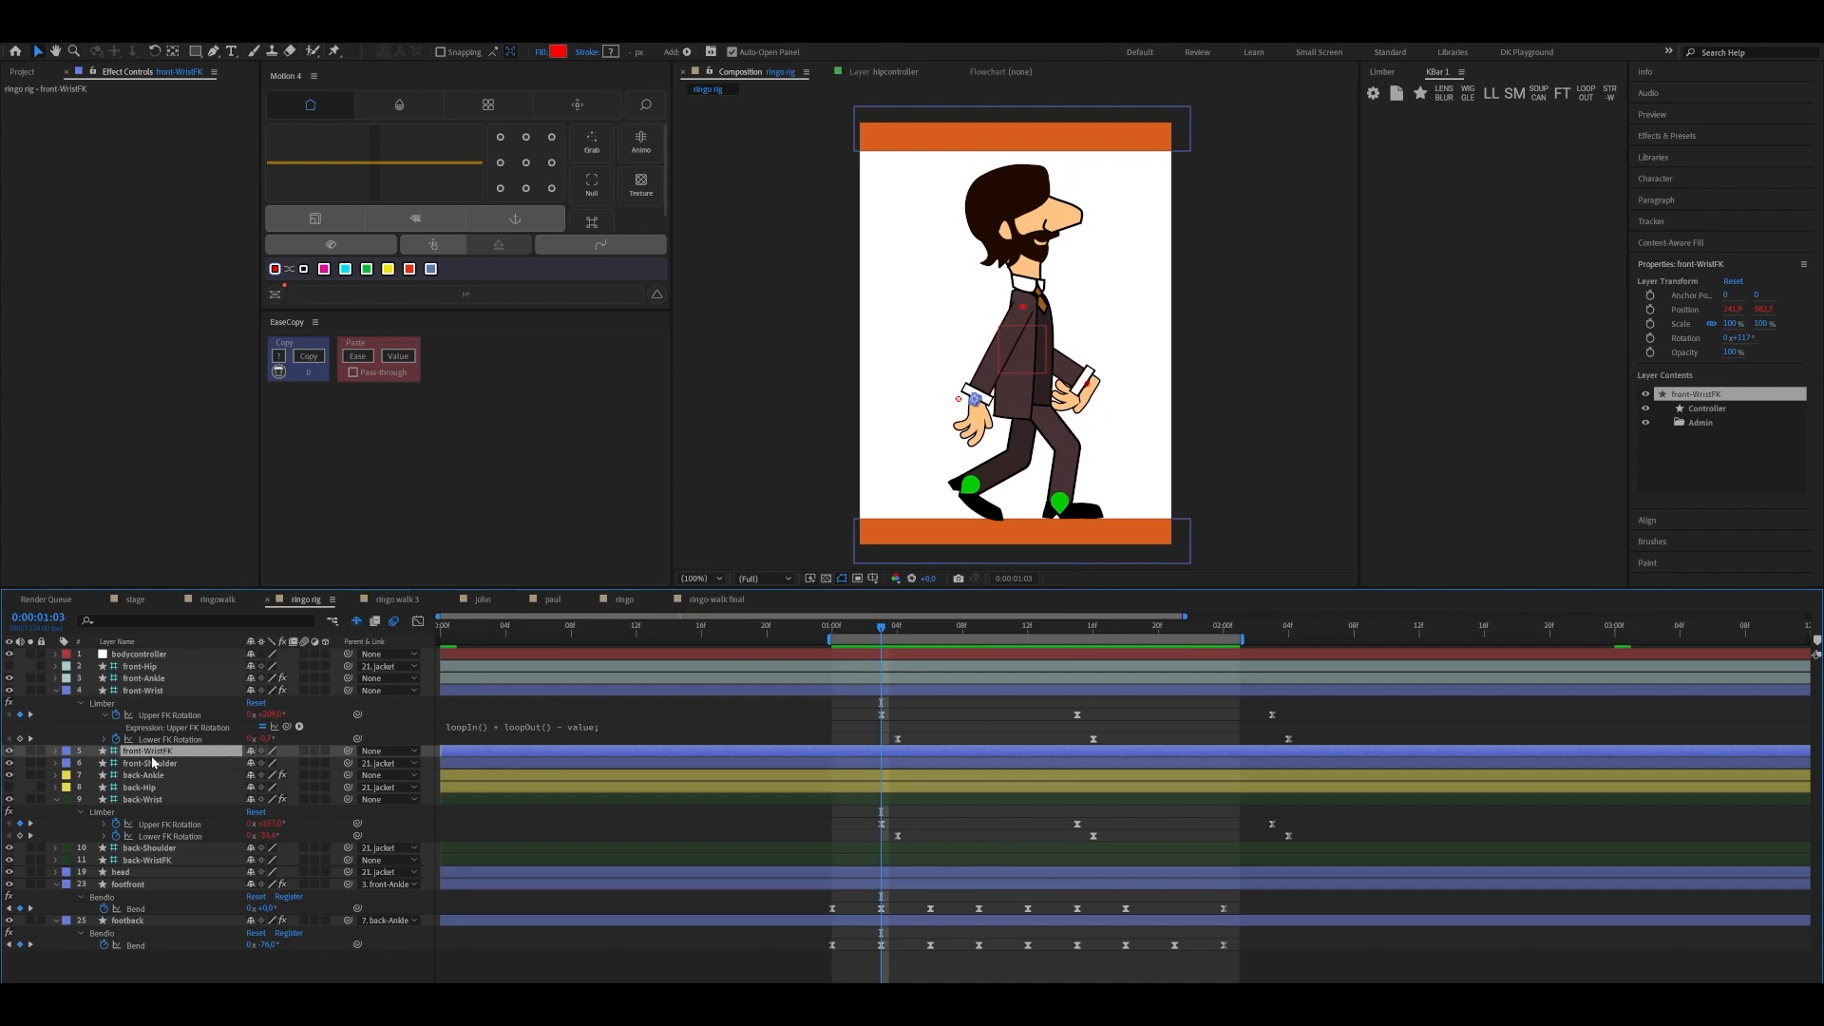
pyautogui.press('r')
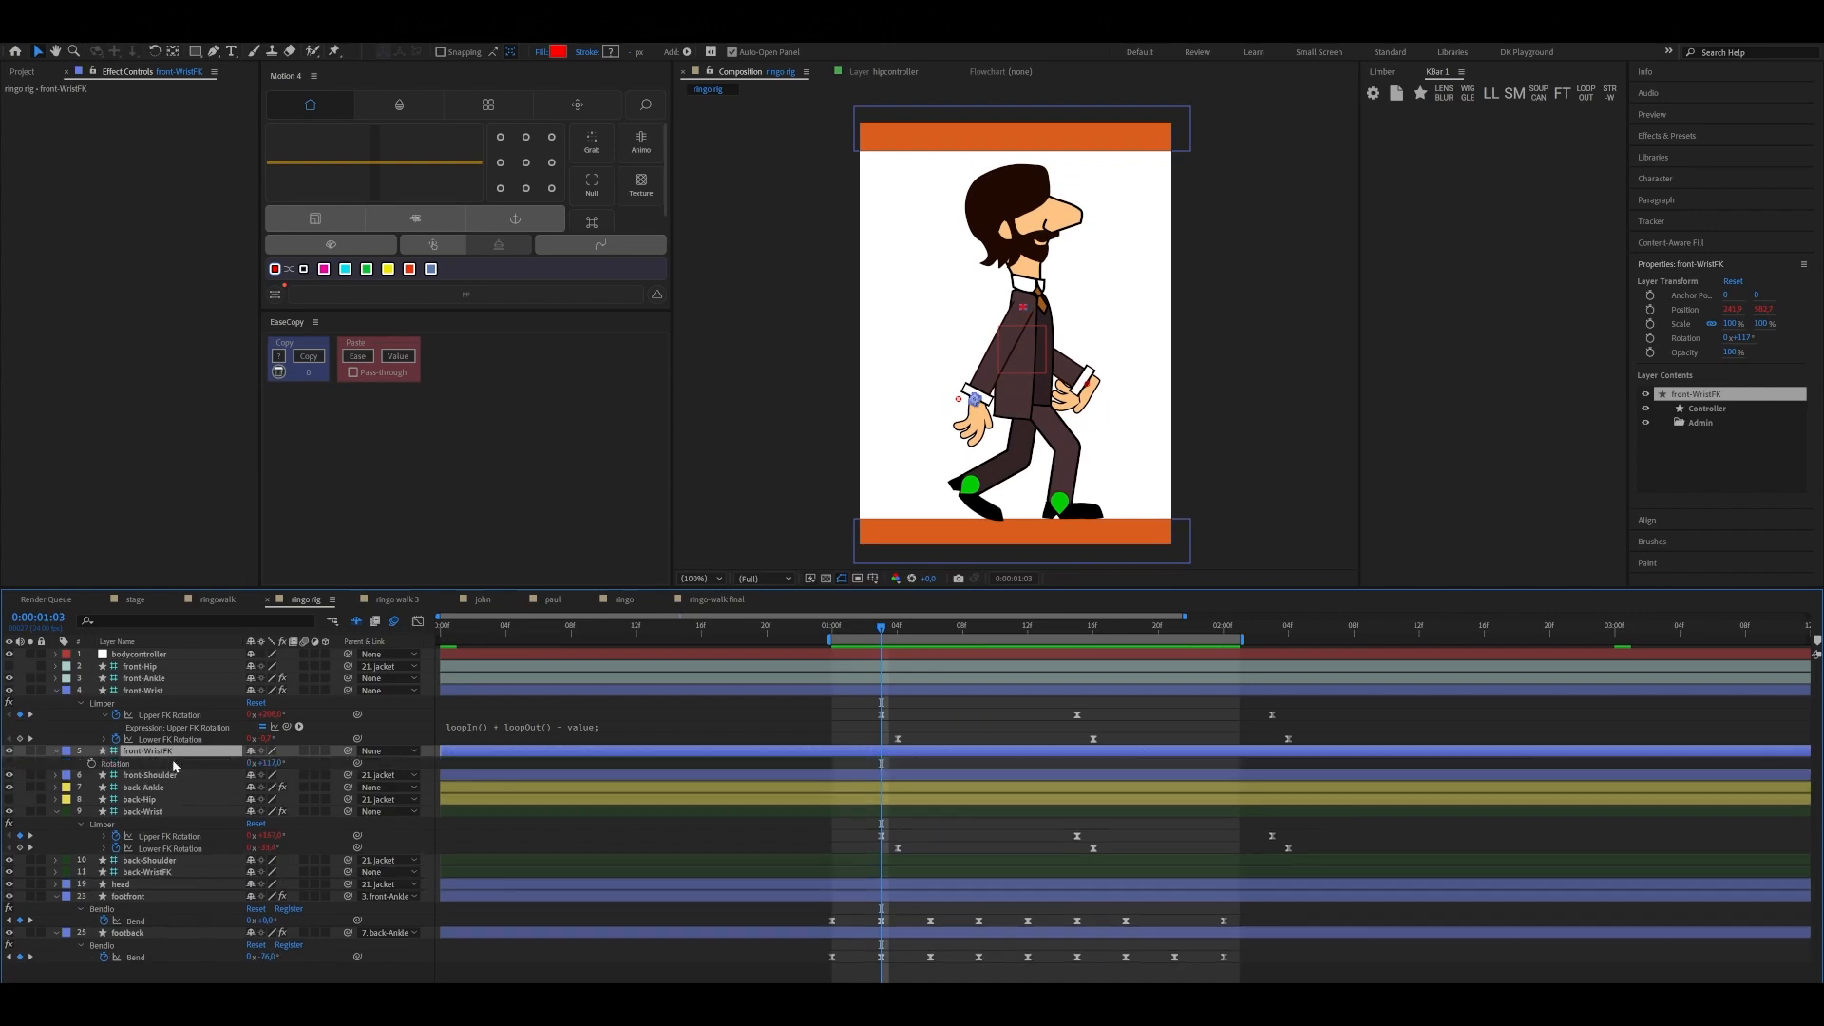
pyautogui.click(258, 763)
pyautogui.write('85')
pyautogui.press('Return')
pyautogui.moveTo(266, 763); pyautogui.dragTo(291, 758)
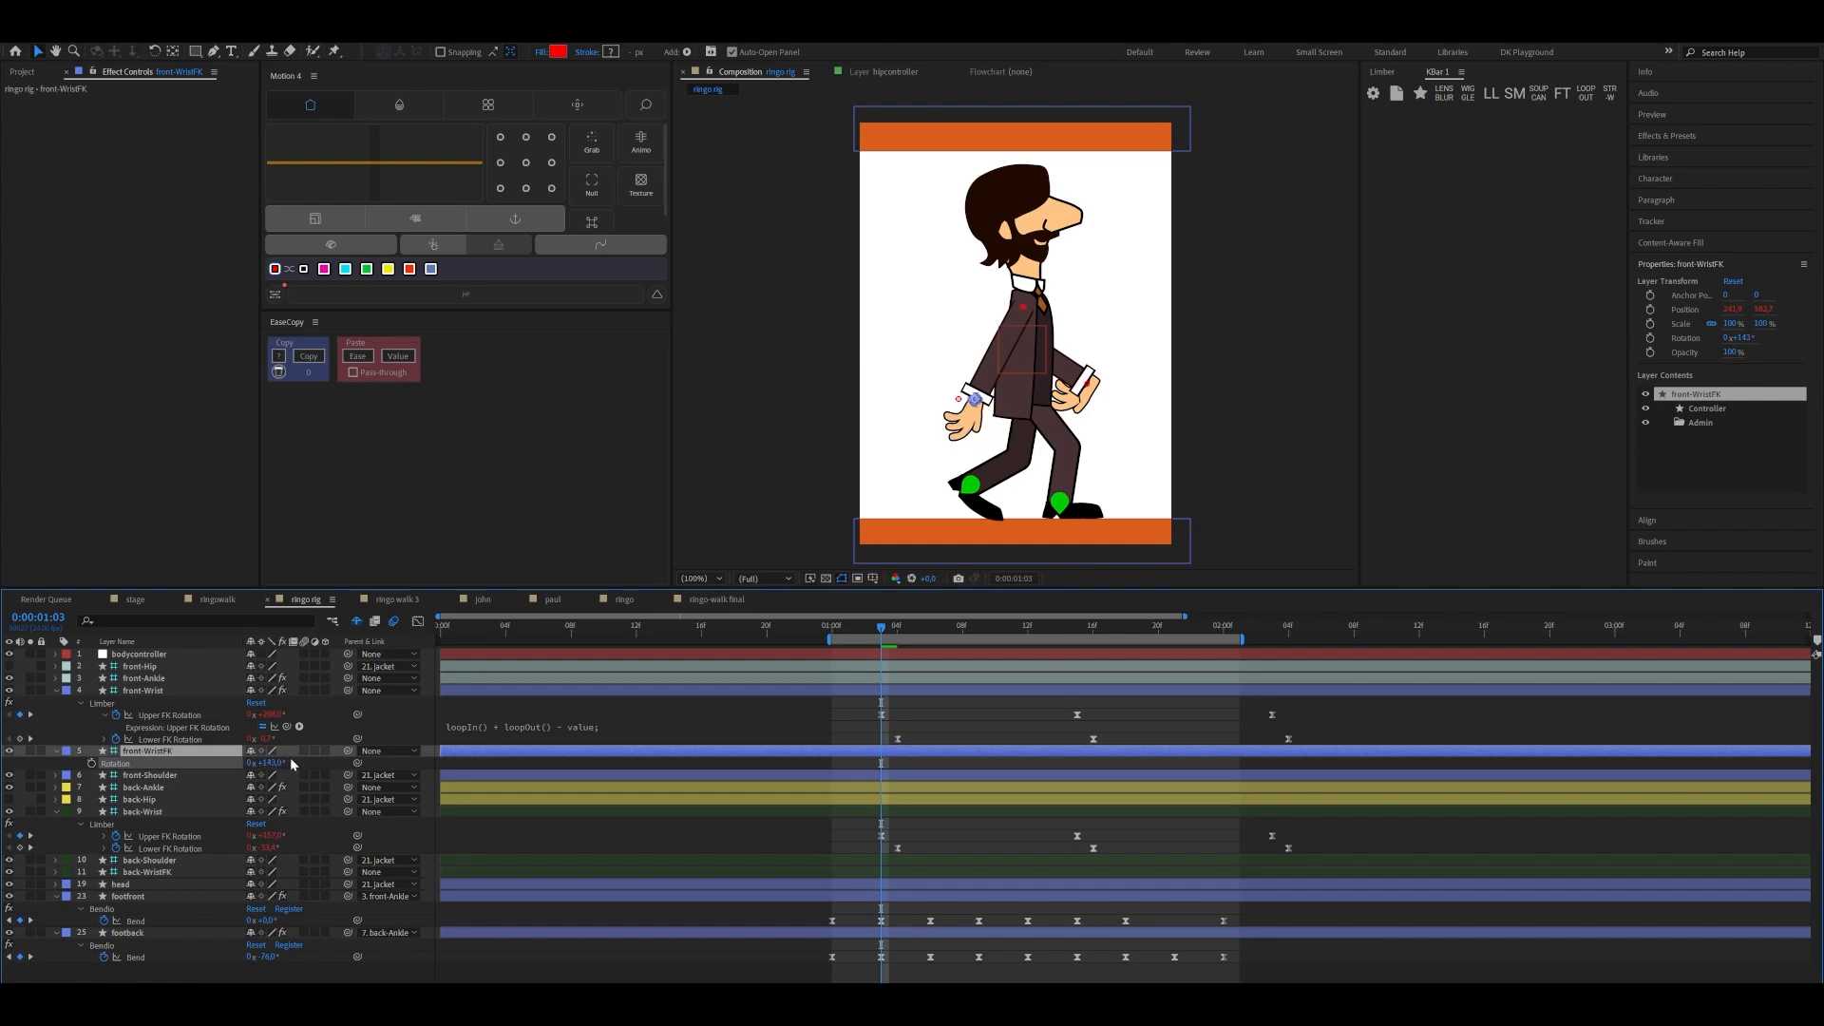
pyautogui.click(92, 763)
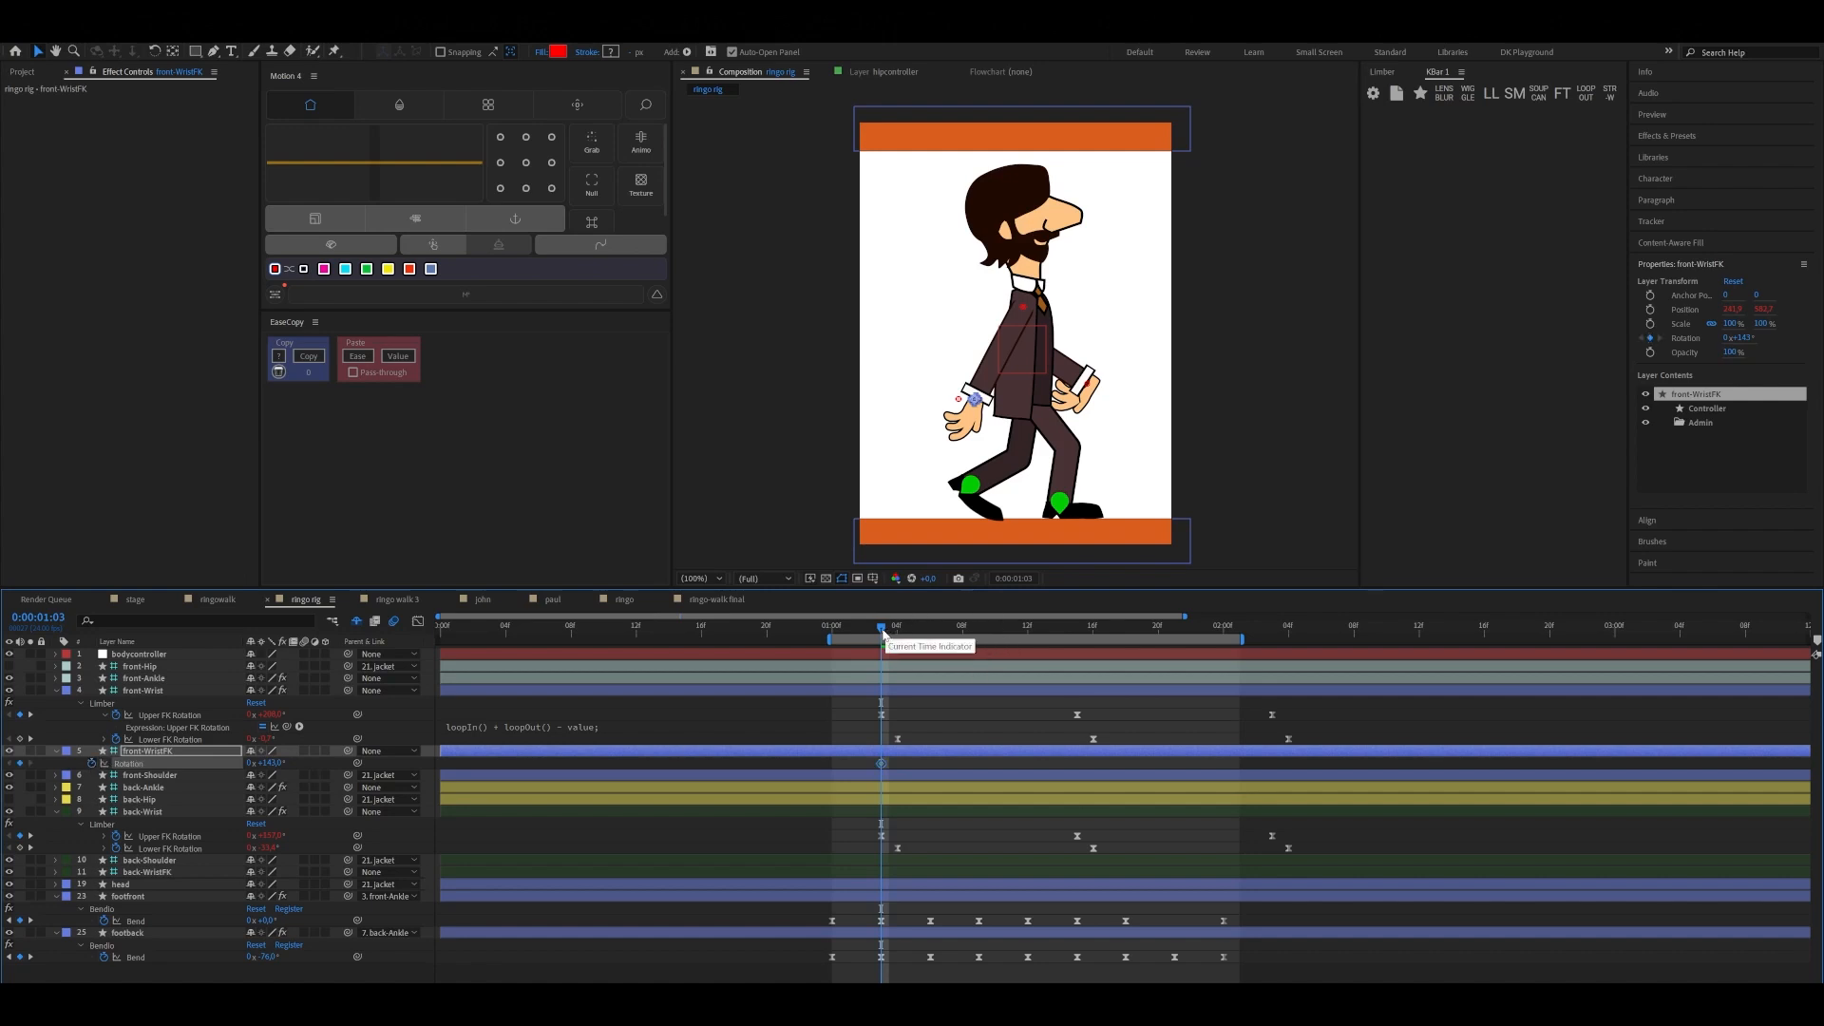
# Check that front-WristFK's Rotation keyframe aligns with the upper arm's keyframe at 0:00:01:03 and save the project
pyautogui.moveTo(890, 635); pyautogui.dragTo(882, 635)
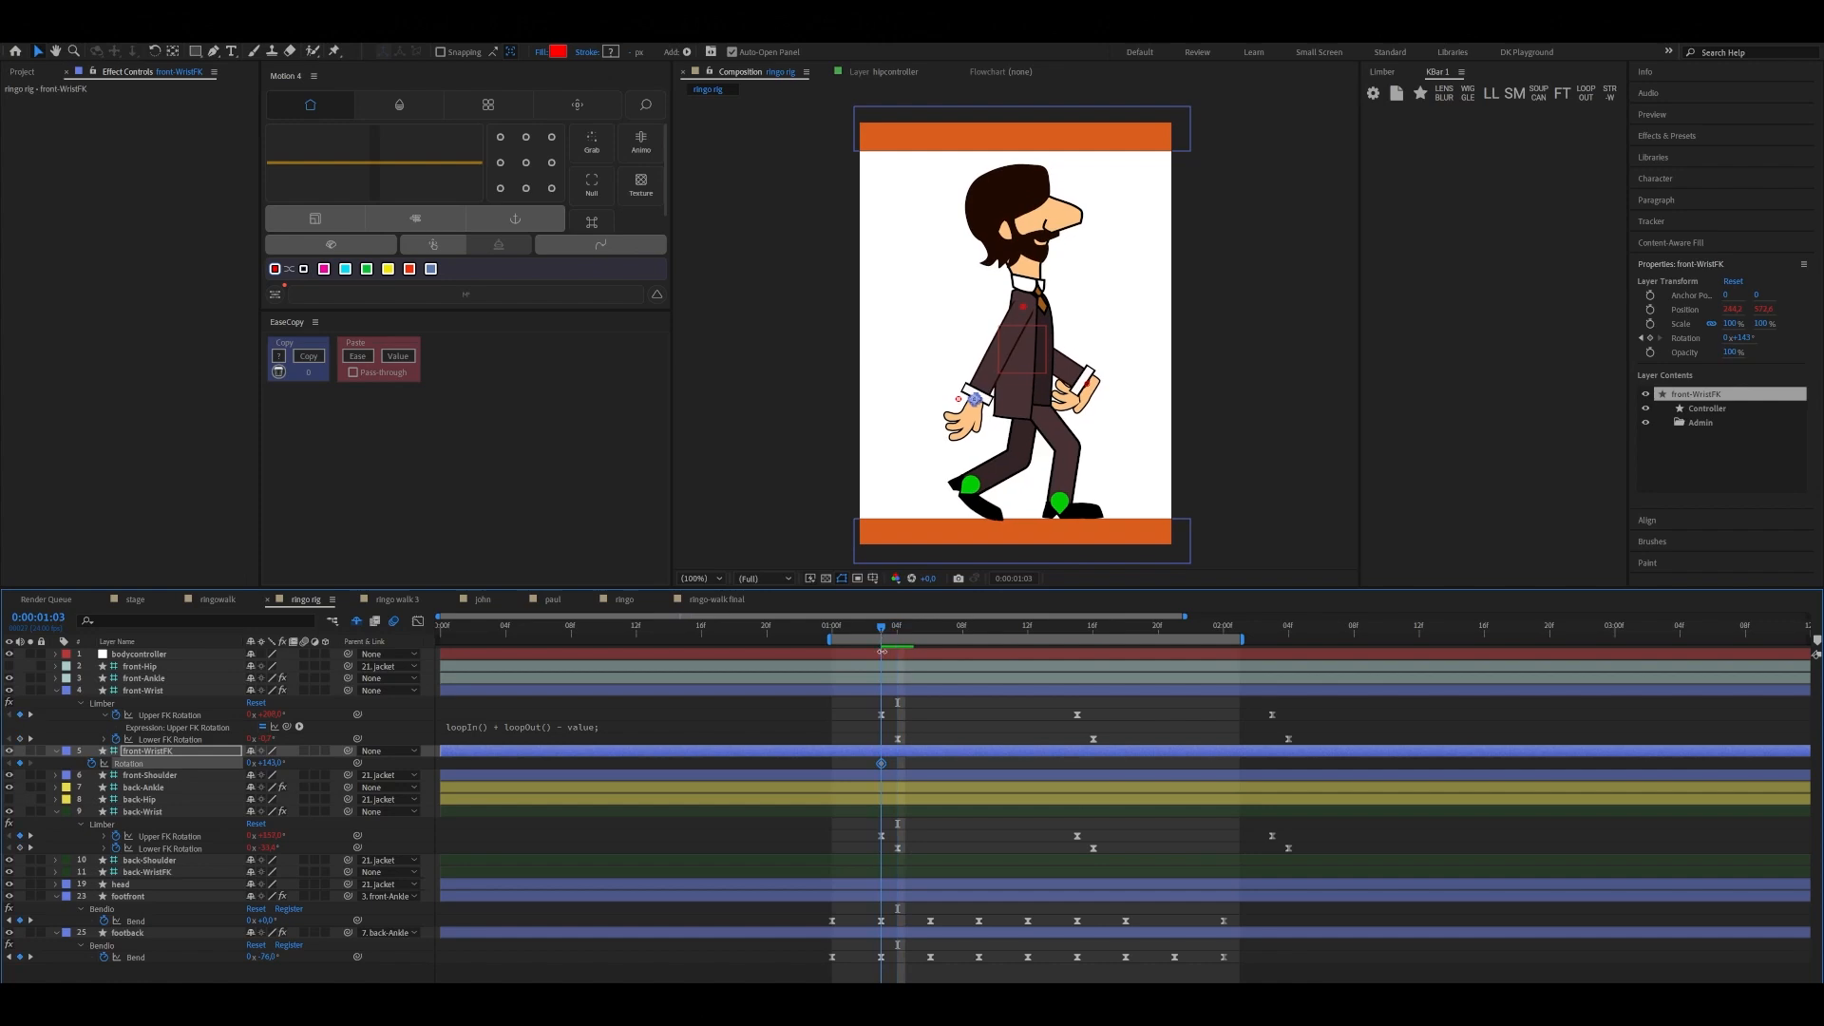
pyautogui.click(881, 714)
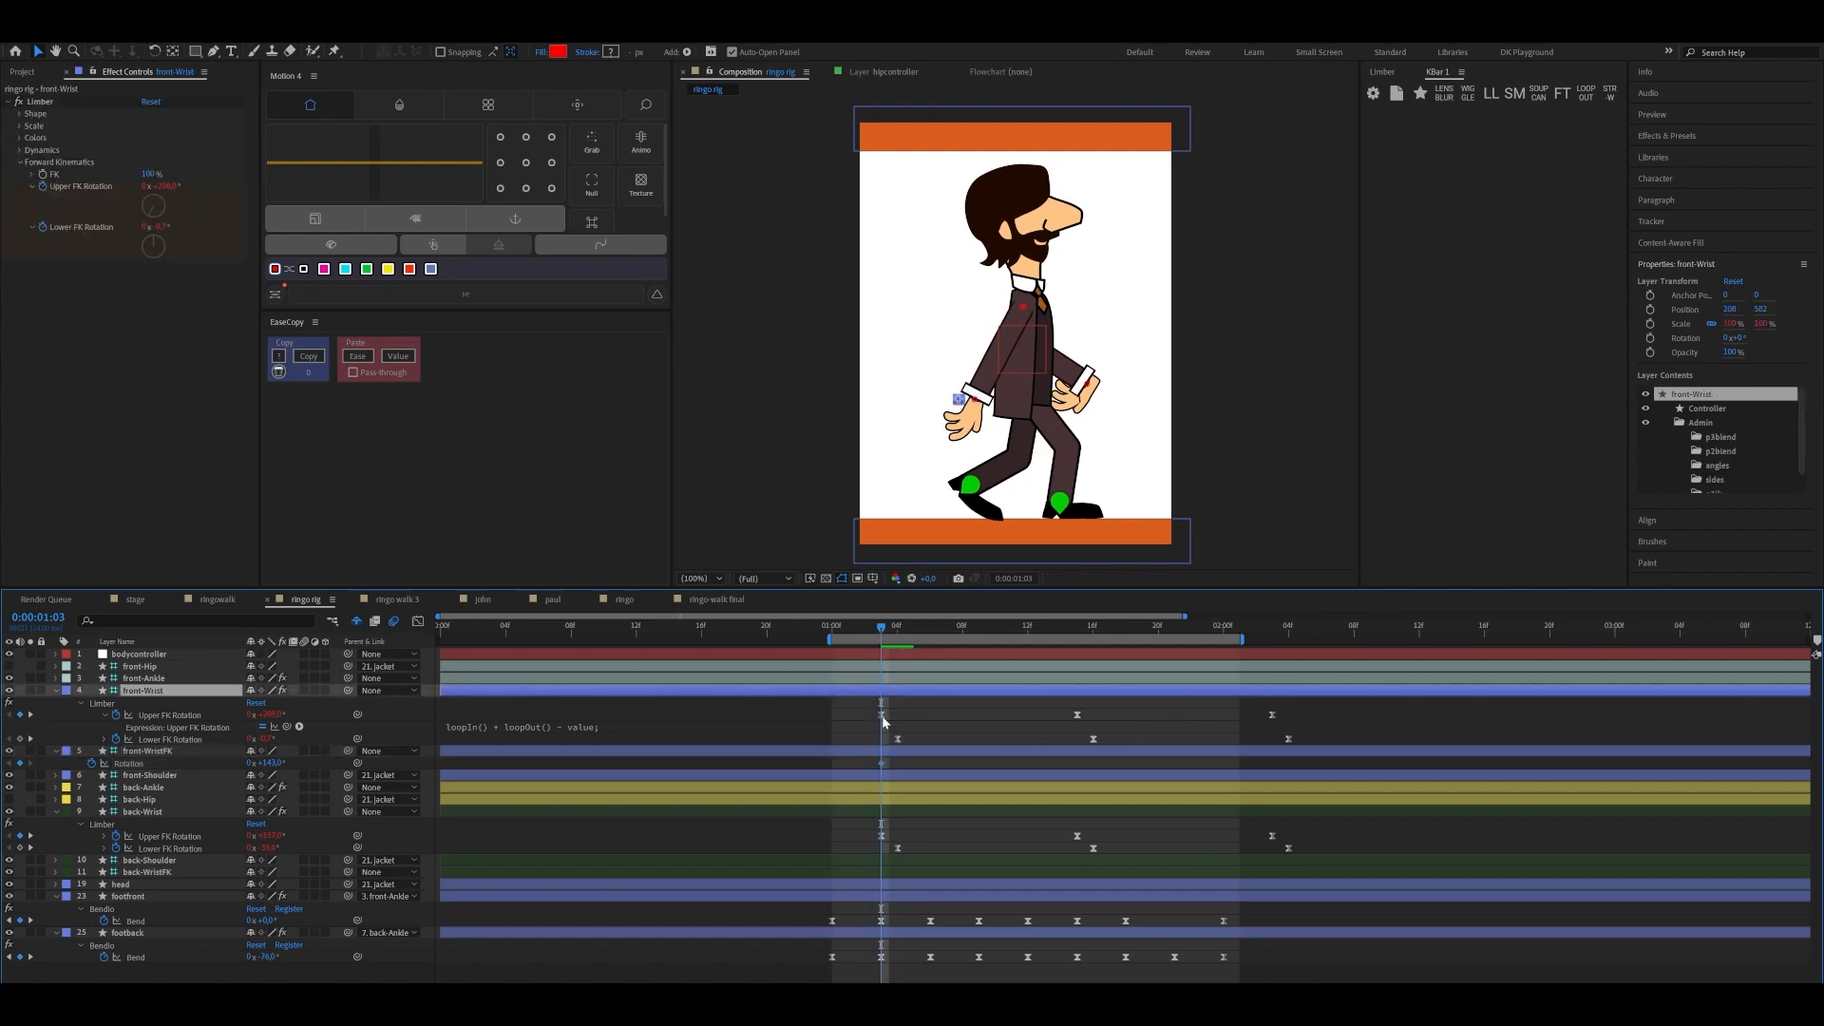
pyautogui.click(882, 763)
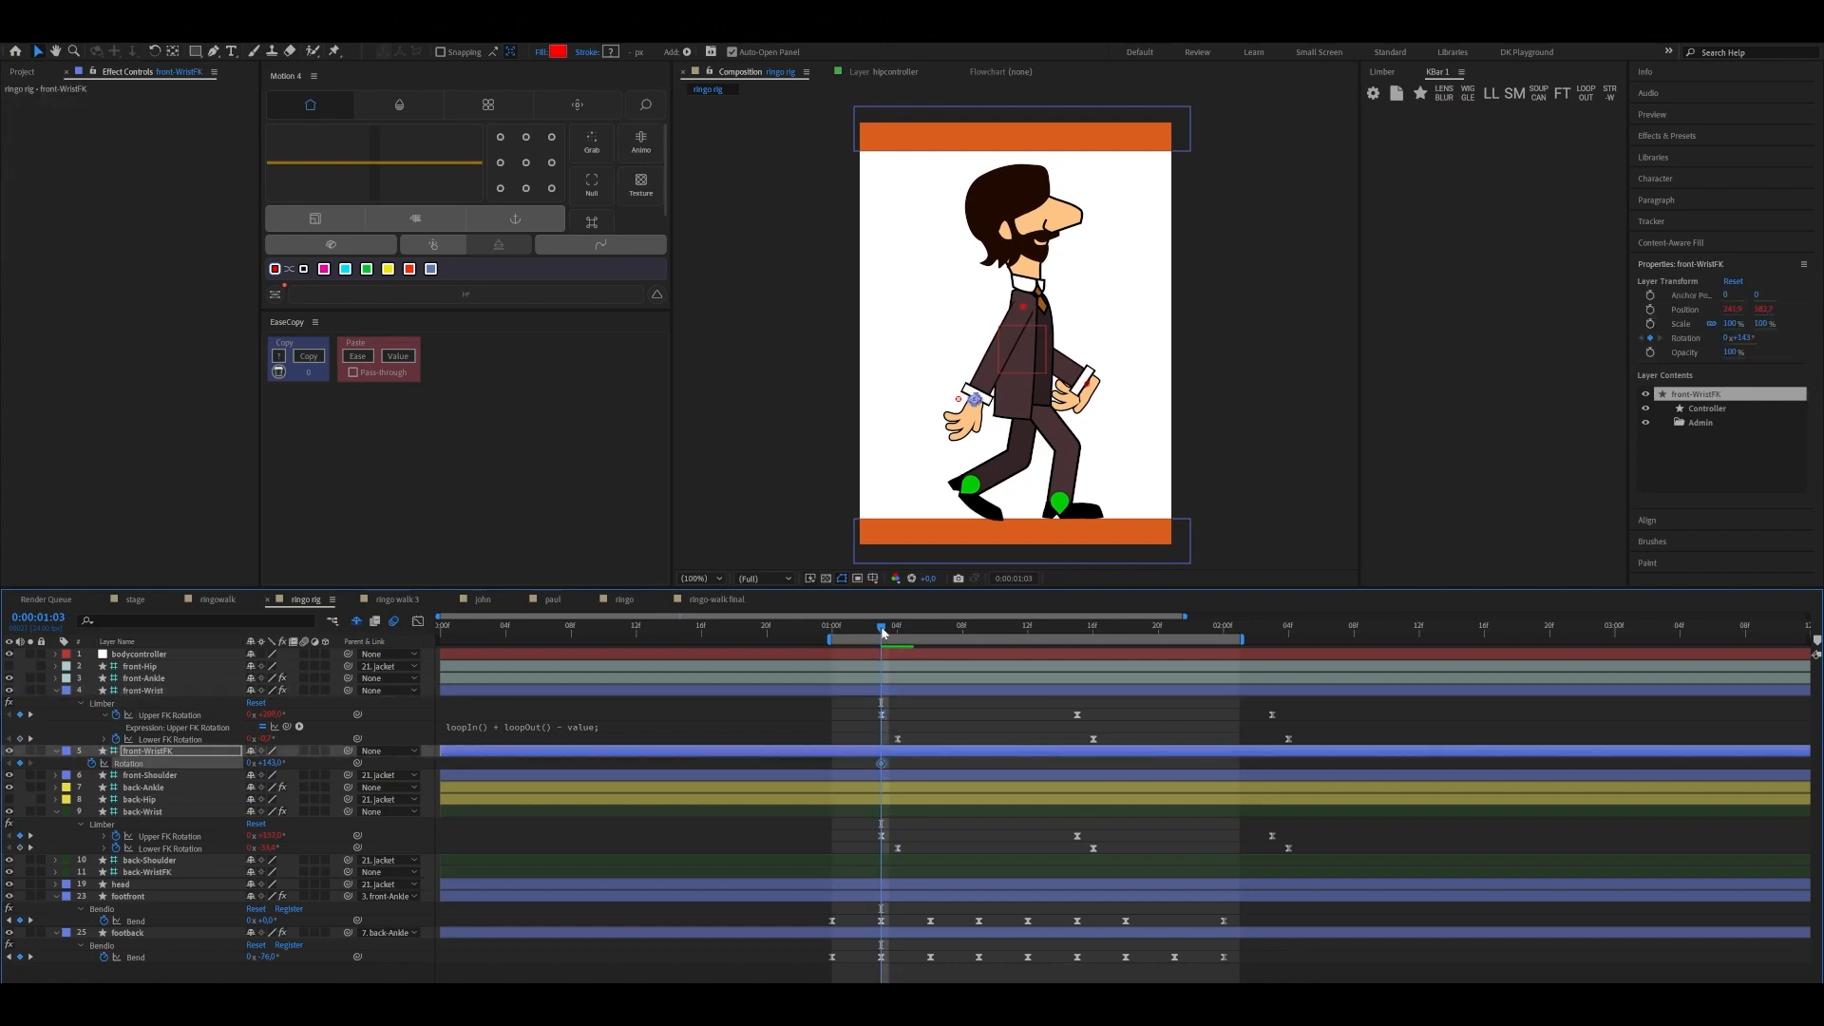
pyautogui.moveTo(886, 628); pyautogui.dragTo(885, 650)
pyautogui.hotkey('ctrl', 's')
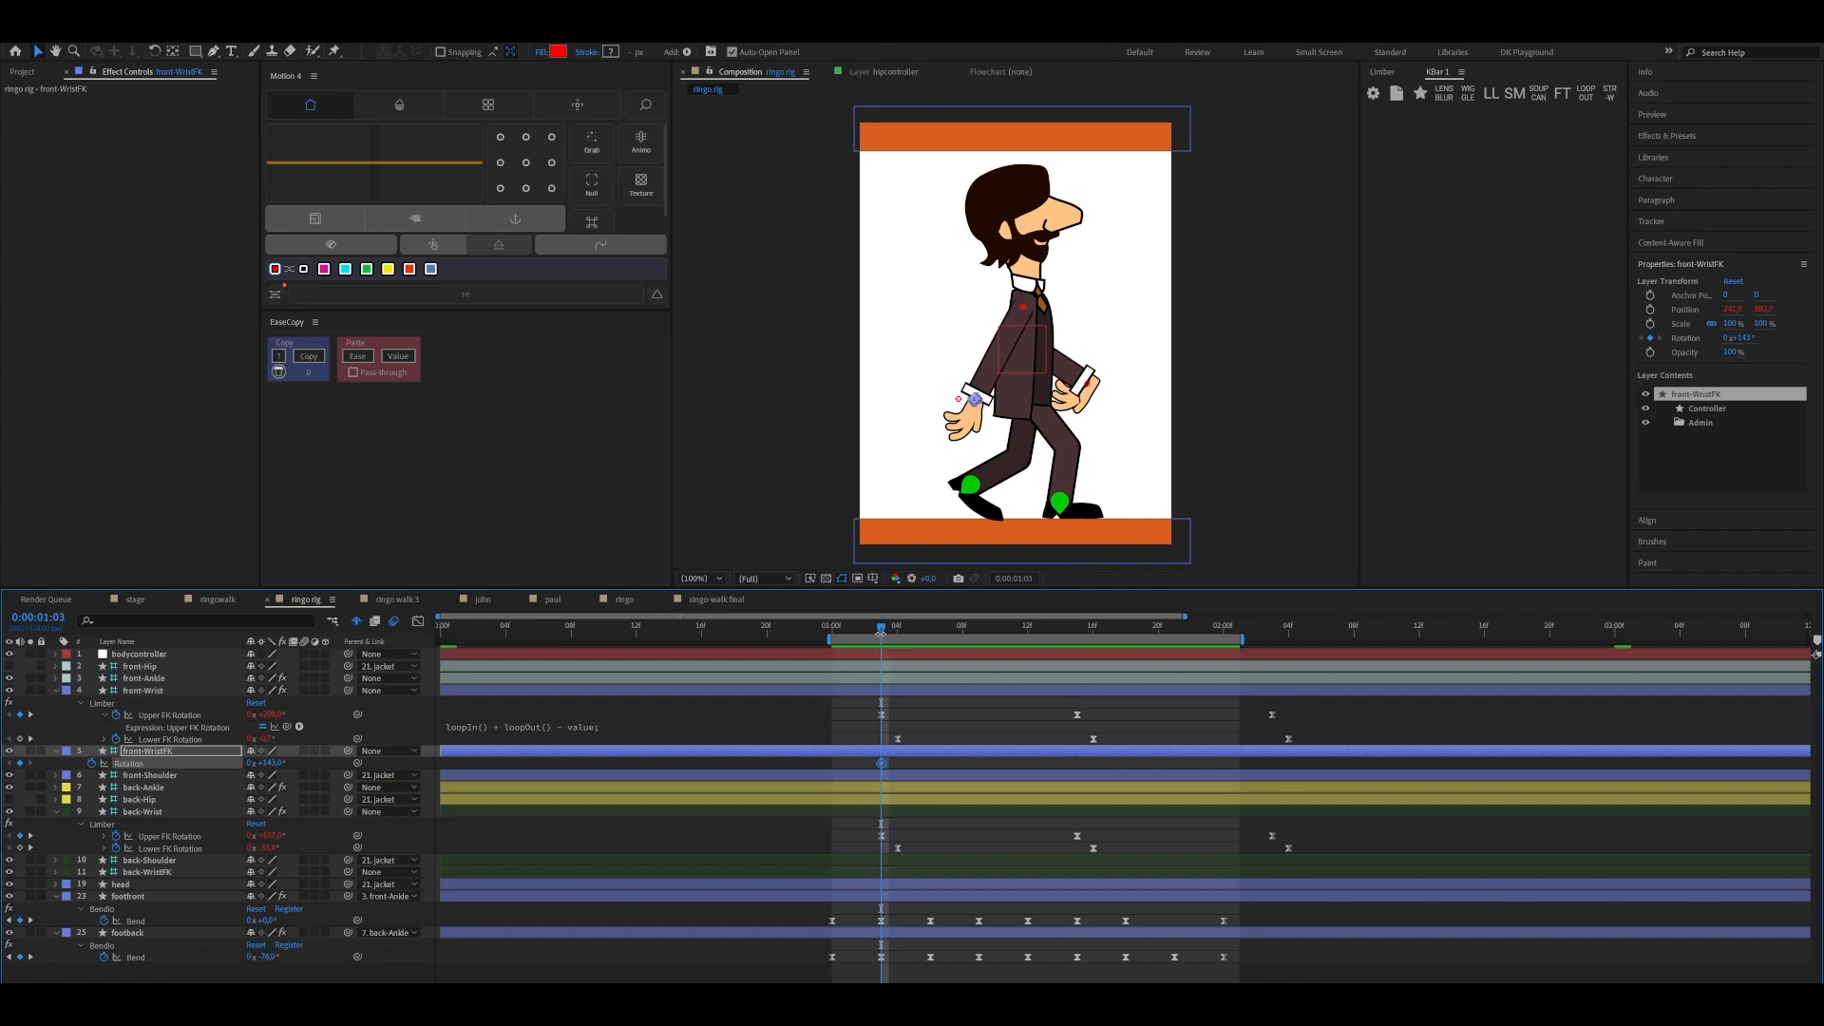
# Rotate front-WristFK to swing the hand forward at 0:00:01:15, and copy its first Rotation keyframe to 0:00:02:04
pyautogui.moveTo(882, 634); pyautogui.dragTo(1079, 646)
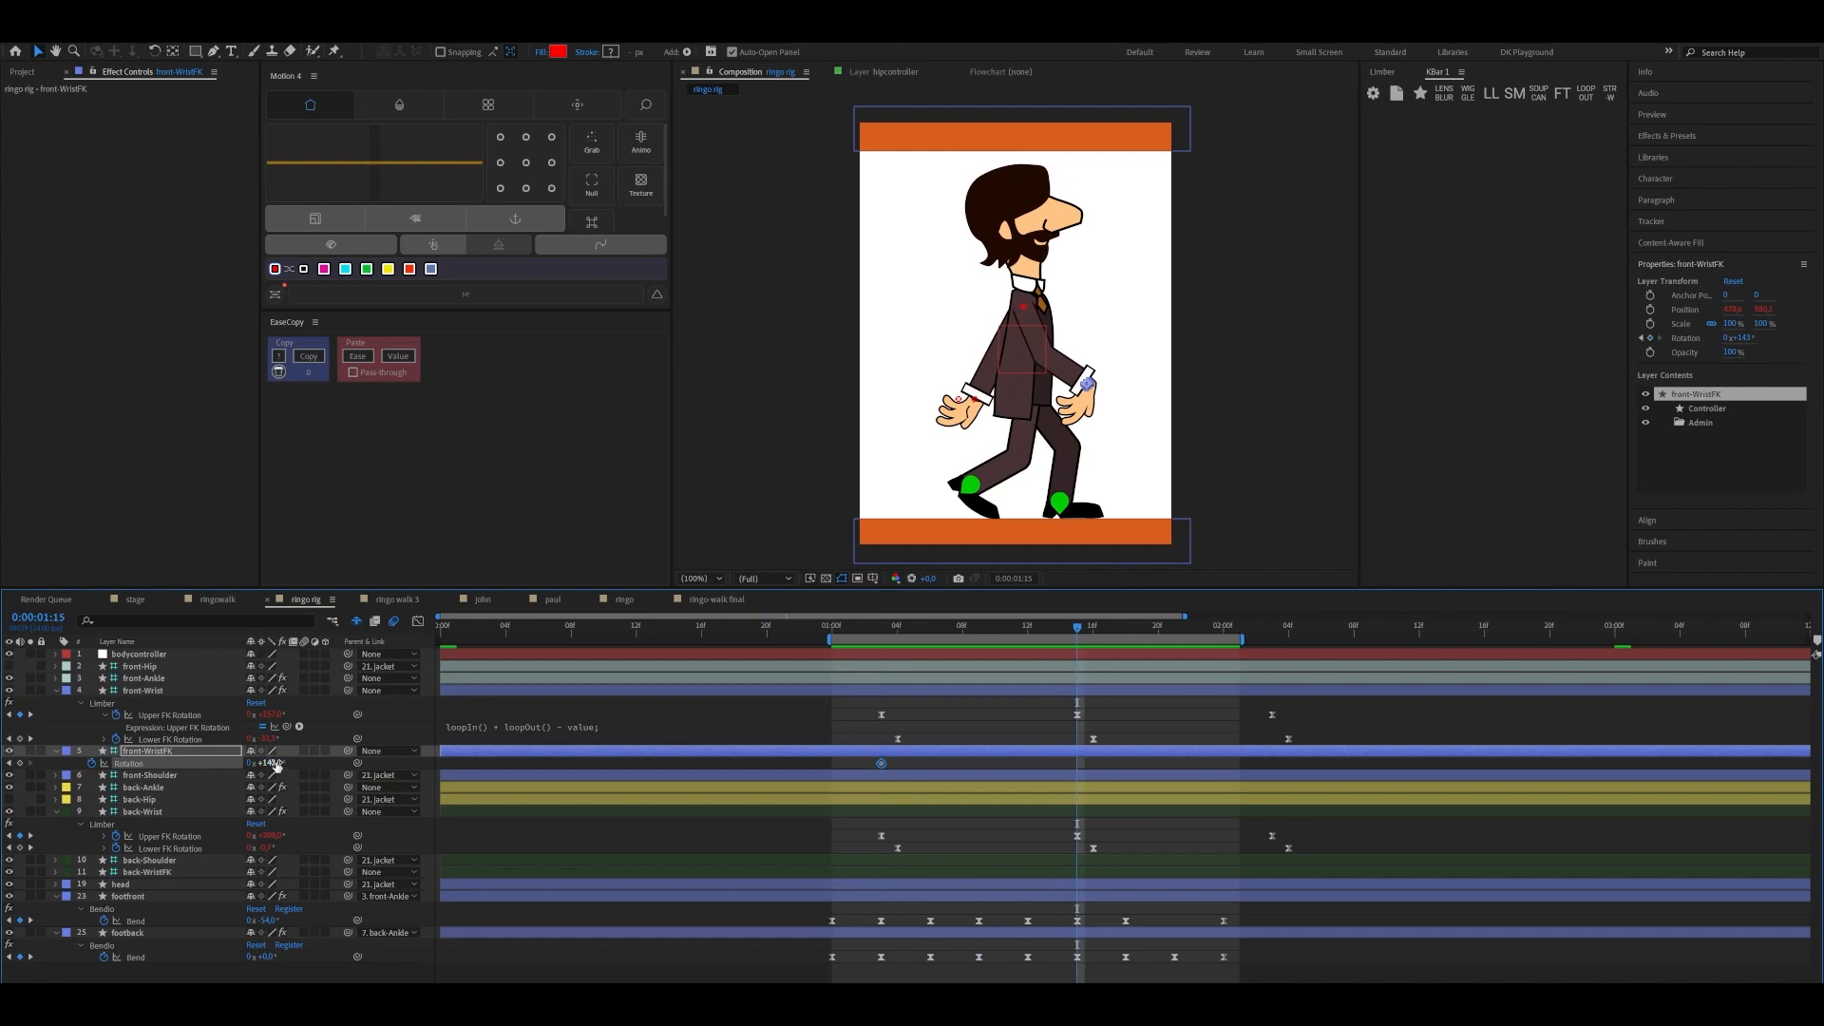
pyautogui.moveTo(276, 766); pyautogui.dragTo(310, 826)
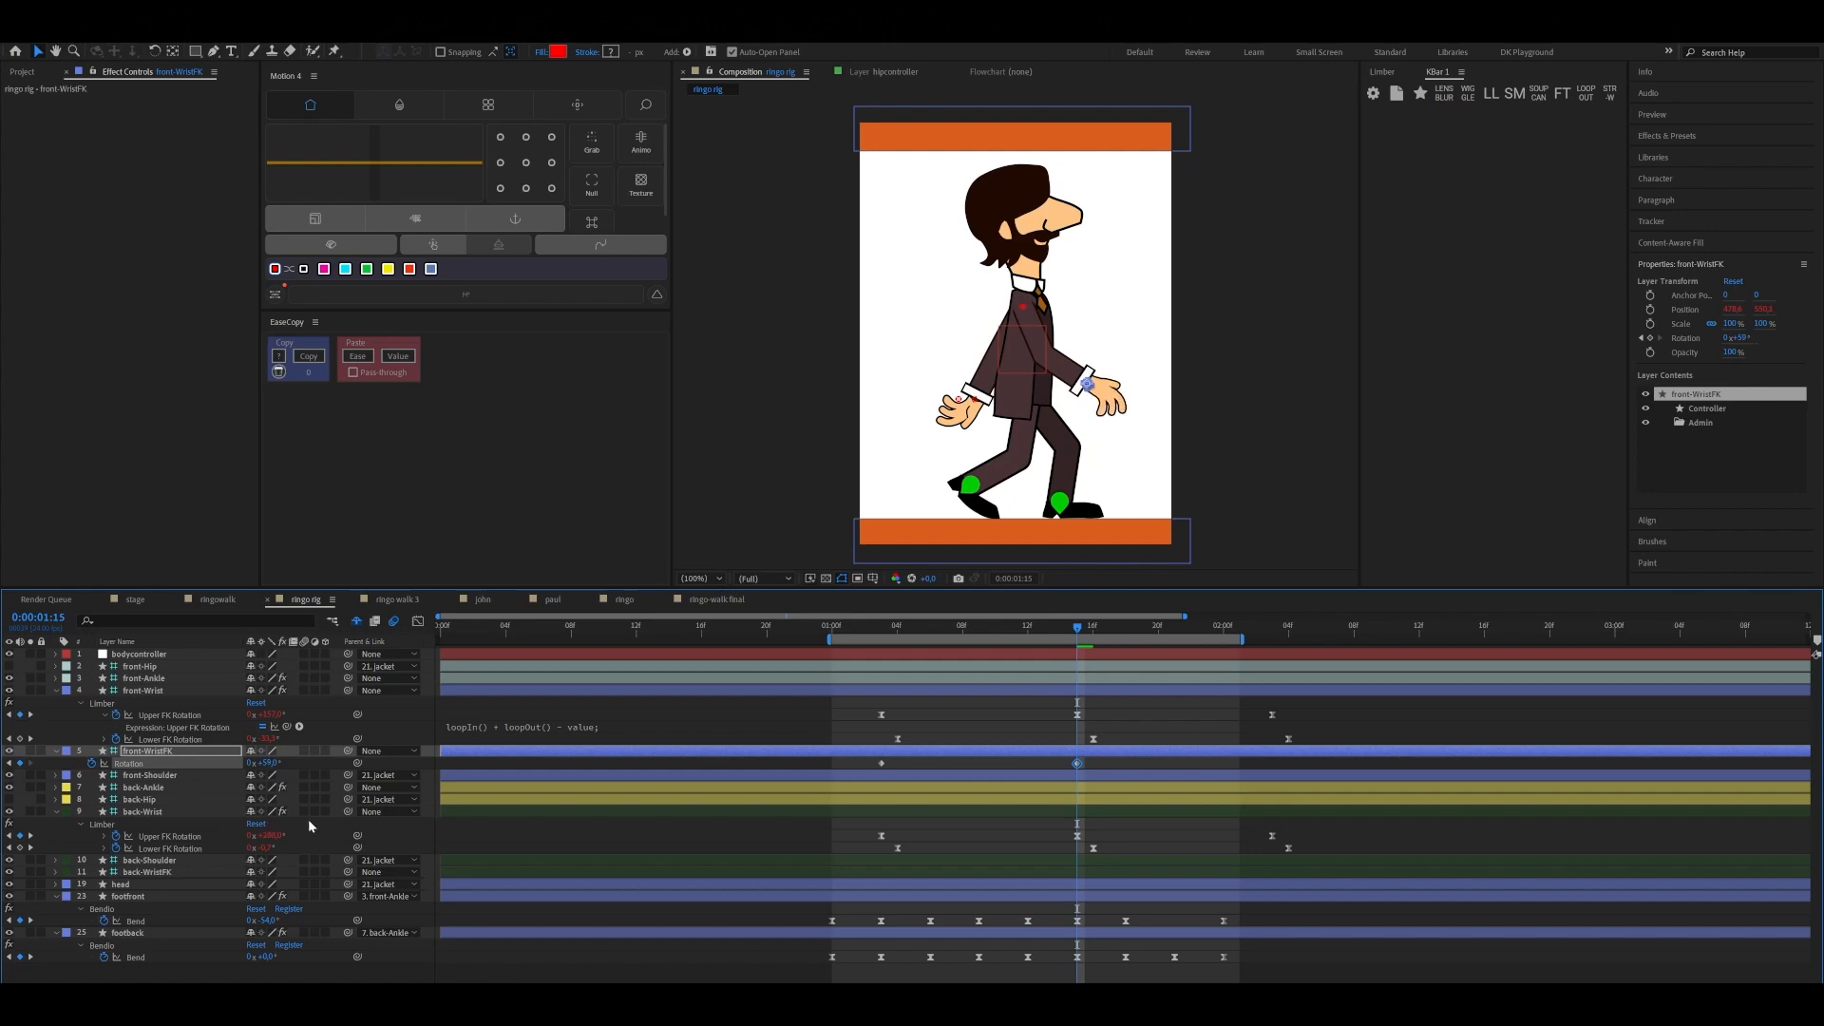
pyautogui.moveTo(1090, 634); pyautogui.dragTo(1288, 666)
pyautogui.click(880, 764)
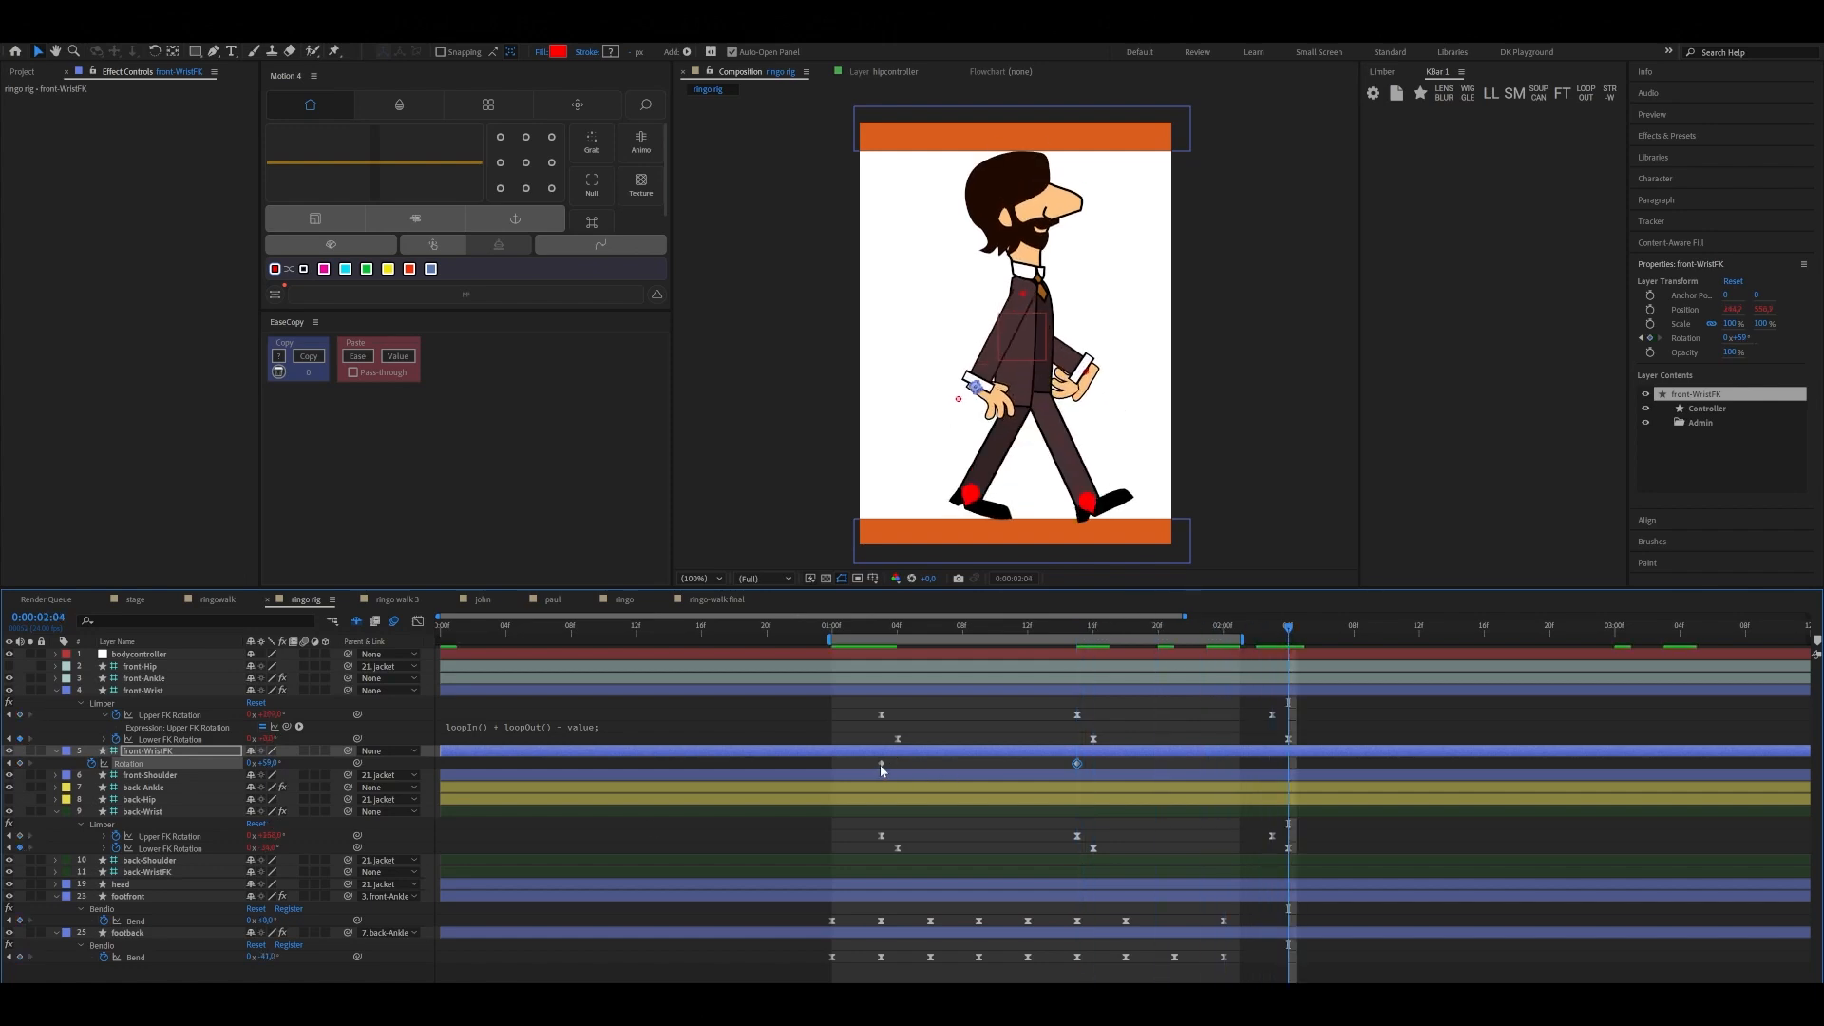
pyautogui.hotkey('ctrl', 'c')
pyautogui.hotkey('ctrl', 'v')
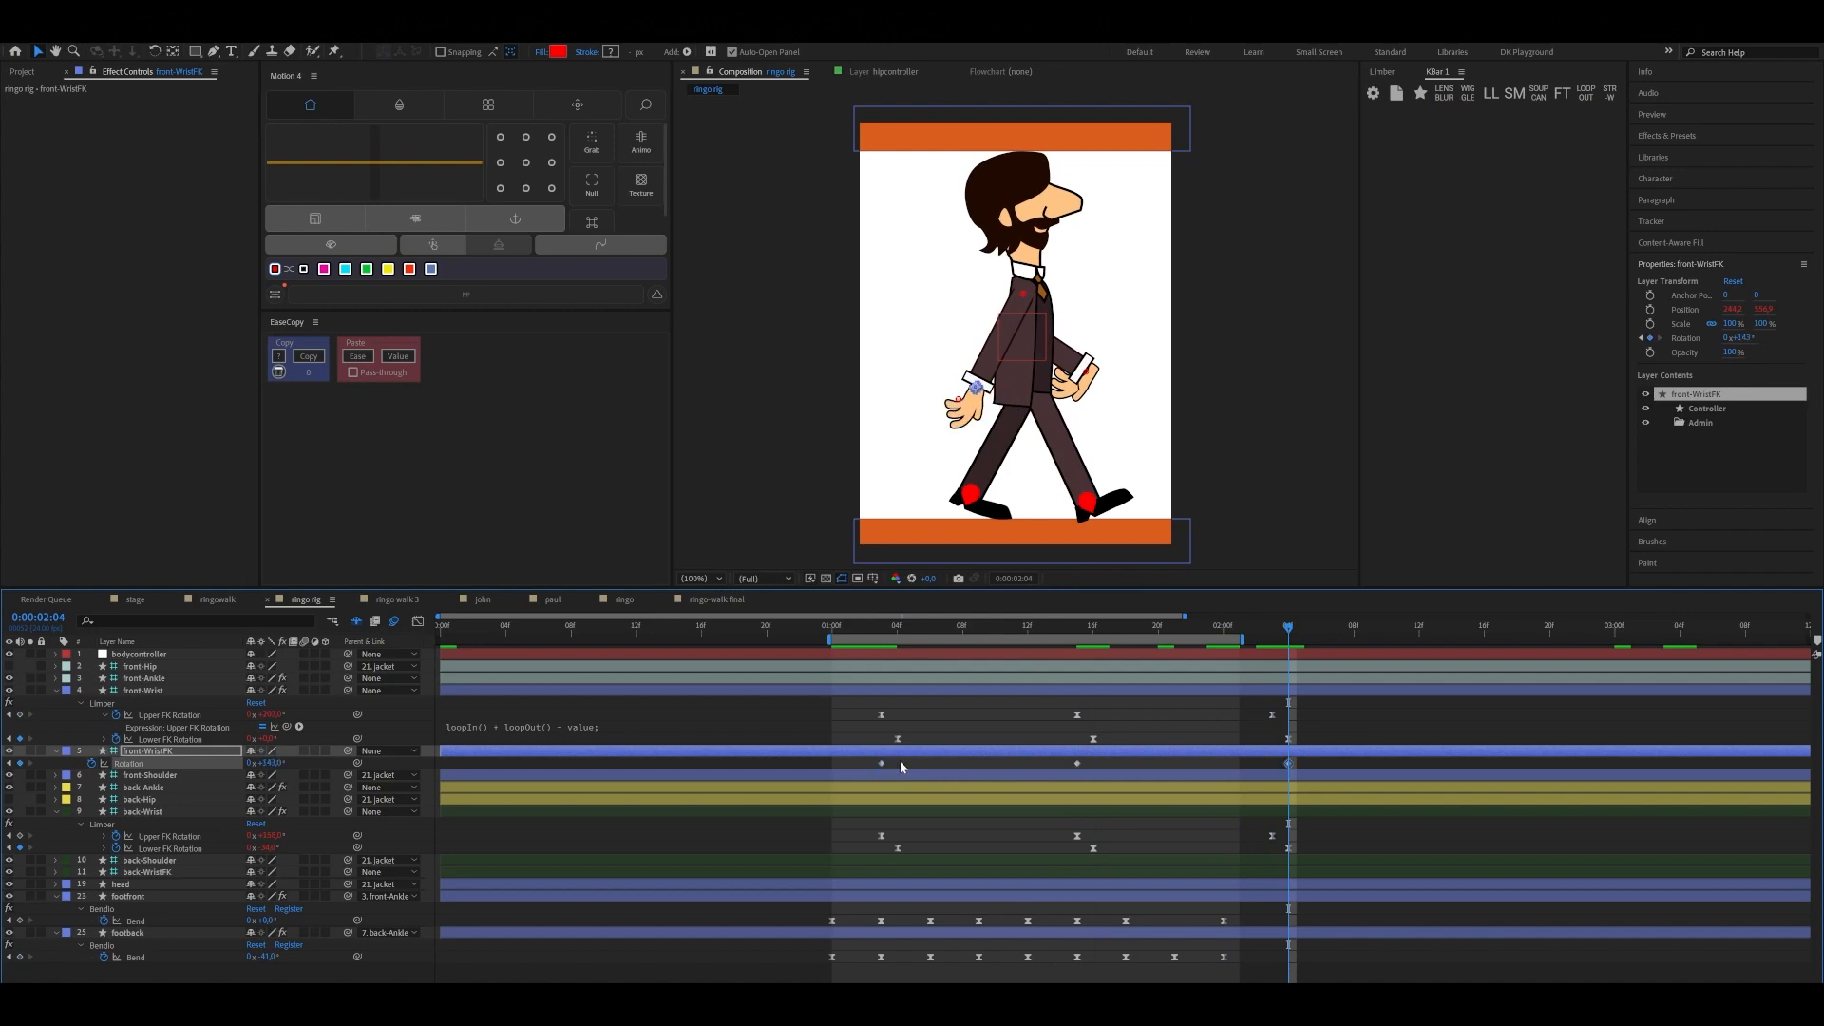
# Ease all three front-WristFK Rotation keyframes, apply the loop-in and loop-out expression, and shift them two frames later to start at 0:00:01:05
pyautogui.moveTo(870, 760); pyautogui.dragTo(1311, 771)
pyautogui.click(1488, 93)
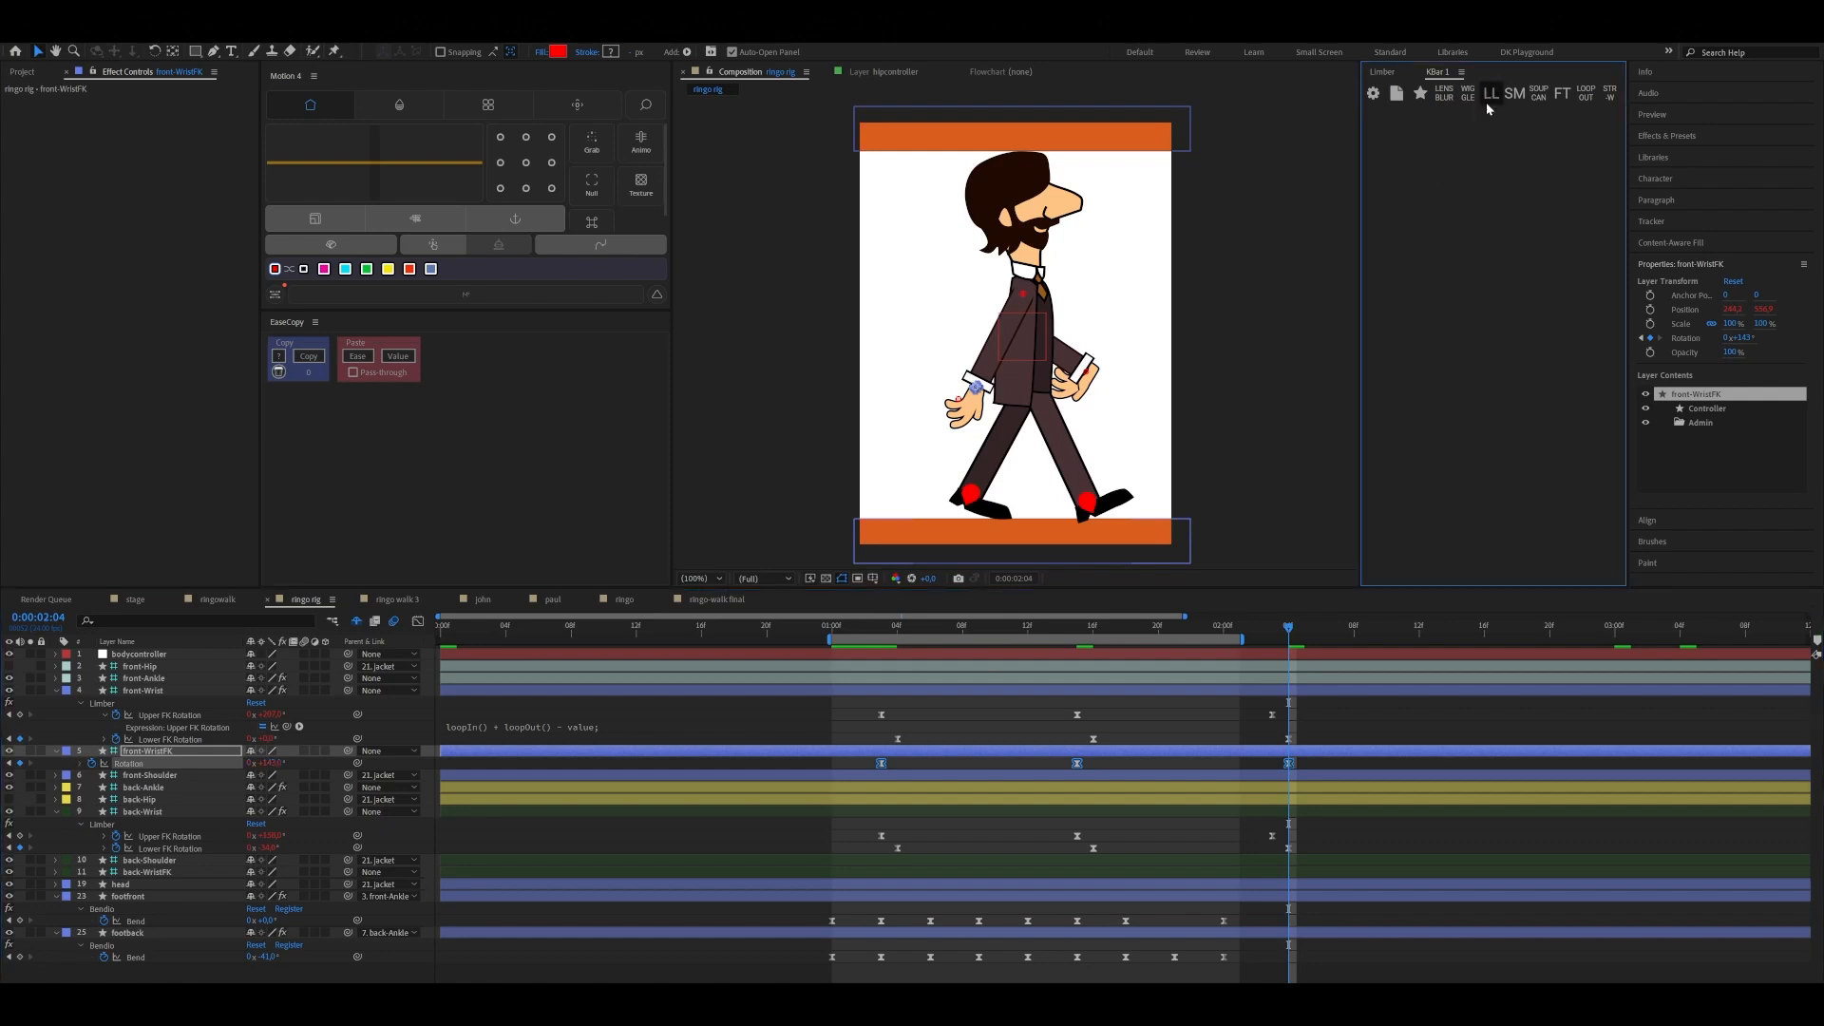
pyautogui.moveTo(883, 767); pyautogui.dragTo(920, 763)
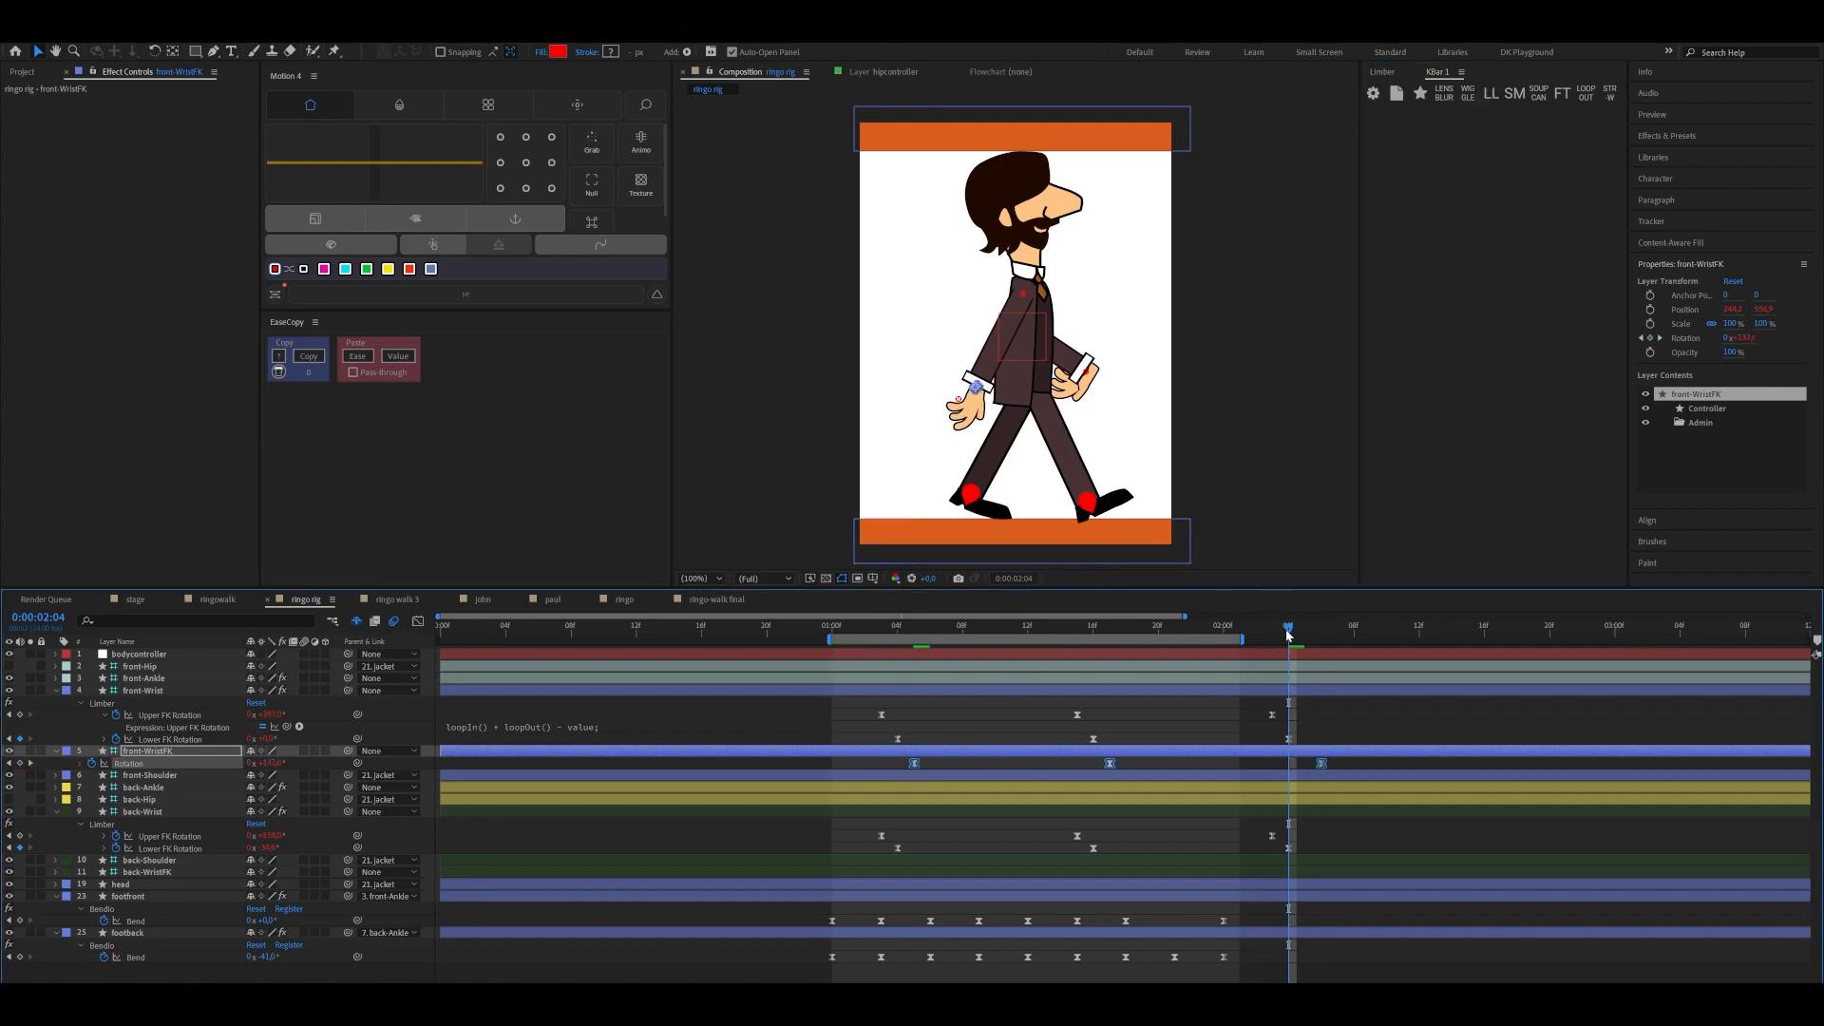
# Play back the walk cycle from 0:00:01:01 and scrub around 0:00:01:05 to check the front wrist's motion
pyautogui.moveTo(1288, 629); pyautogui.dragTo(851, 701)
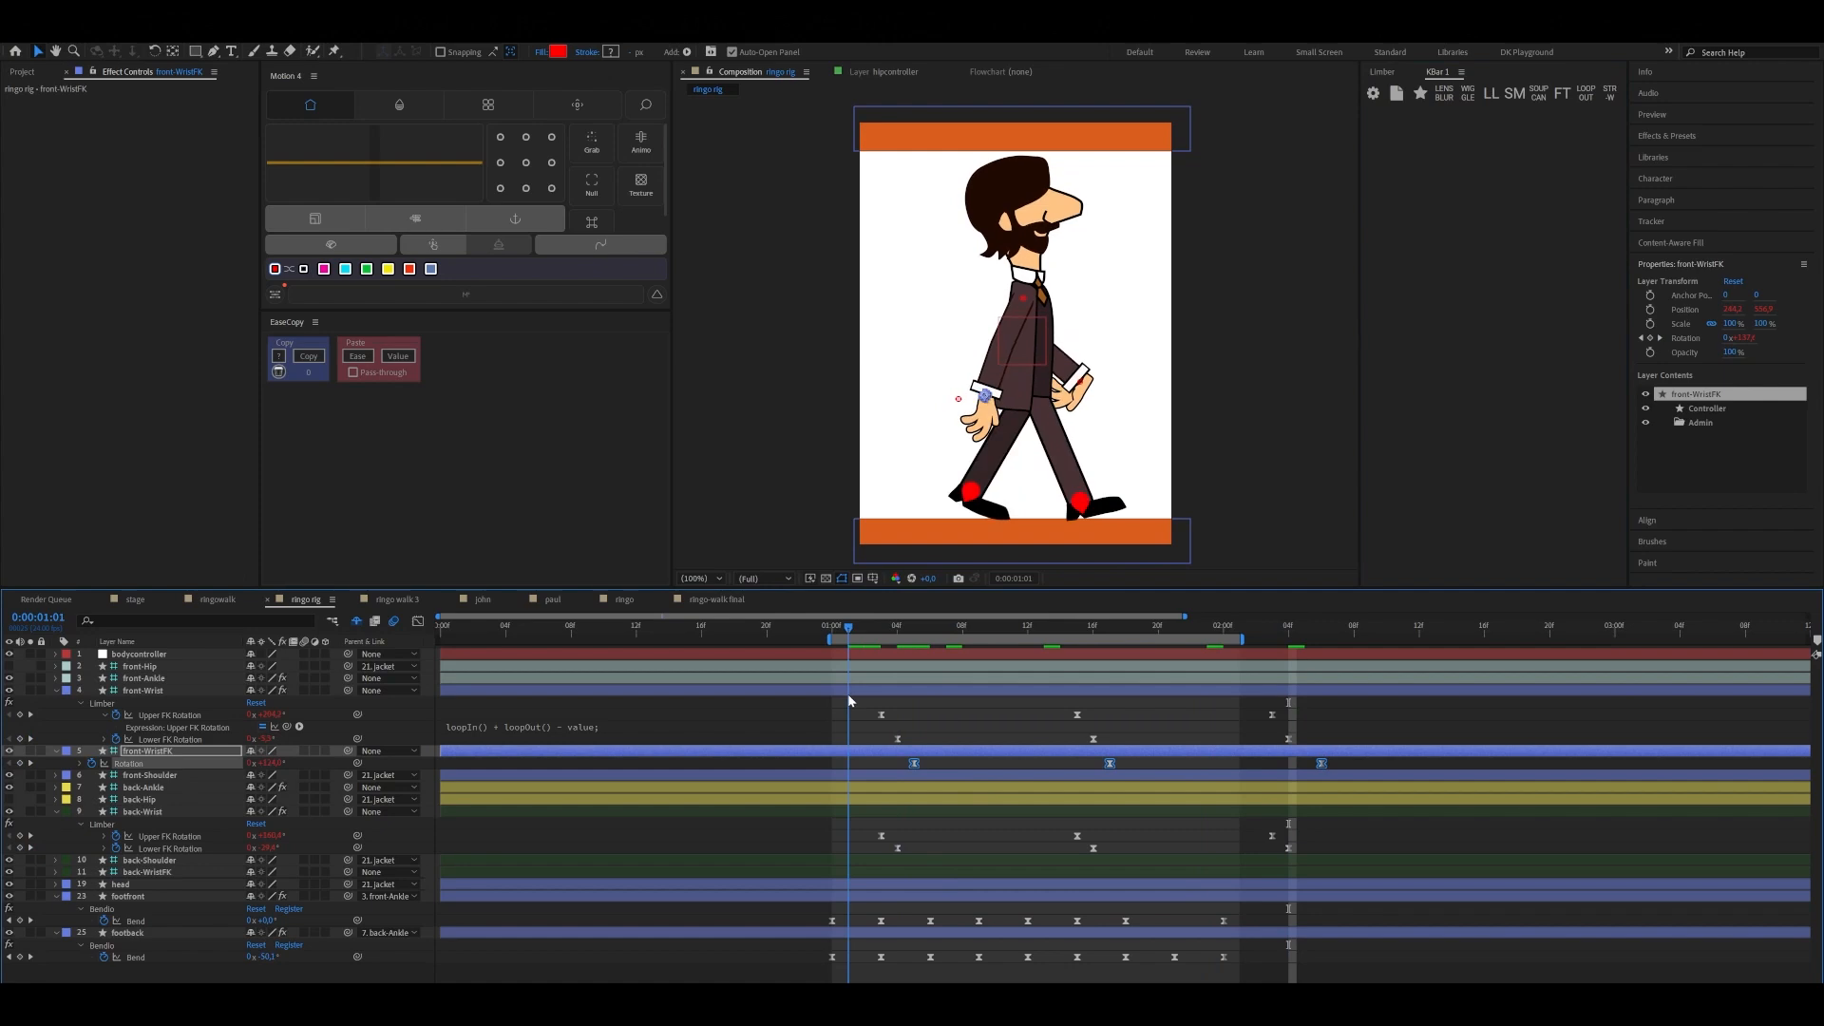
pyautogui.press('space')
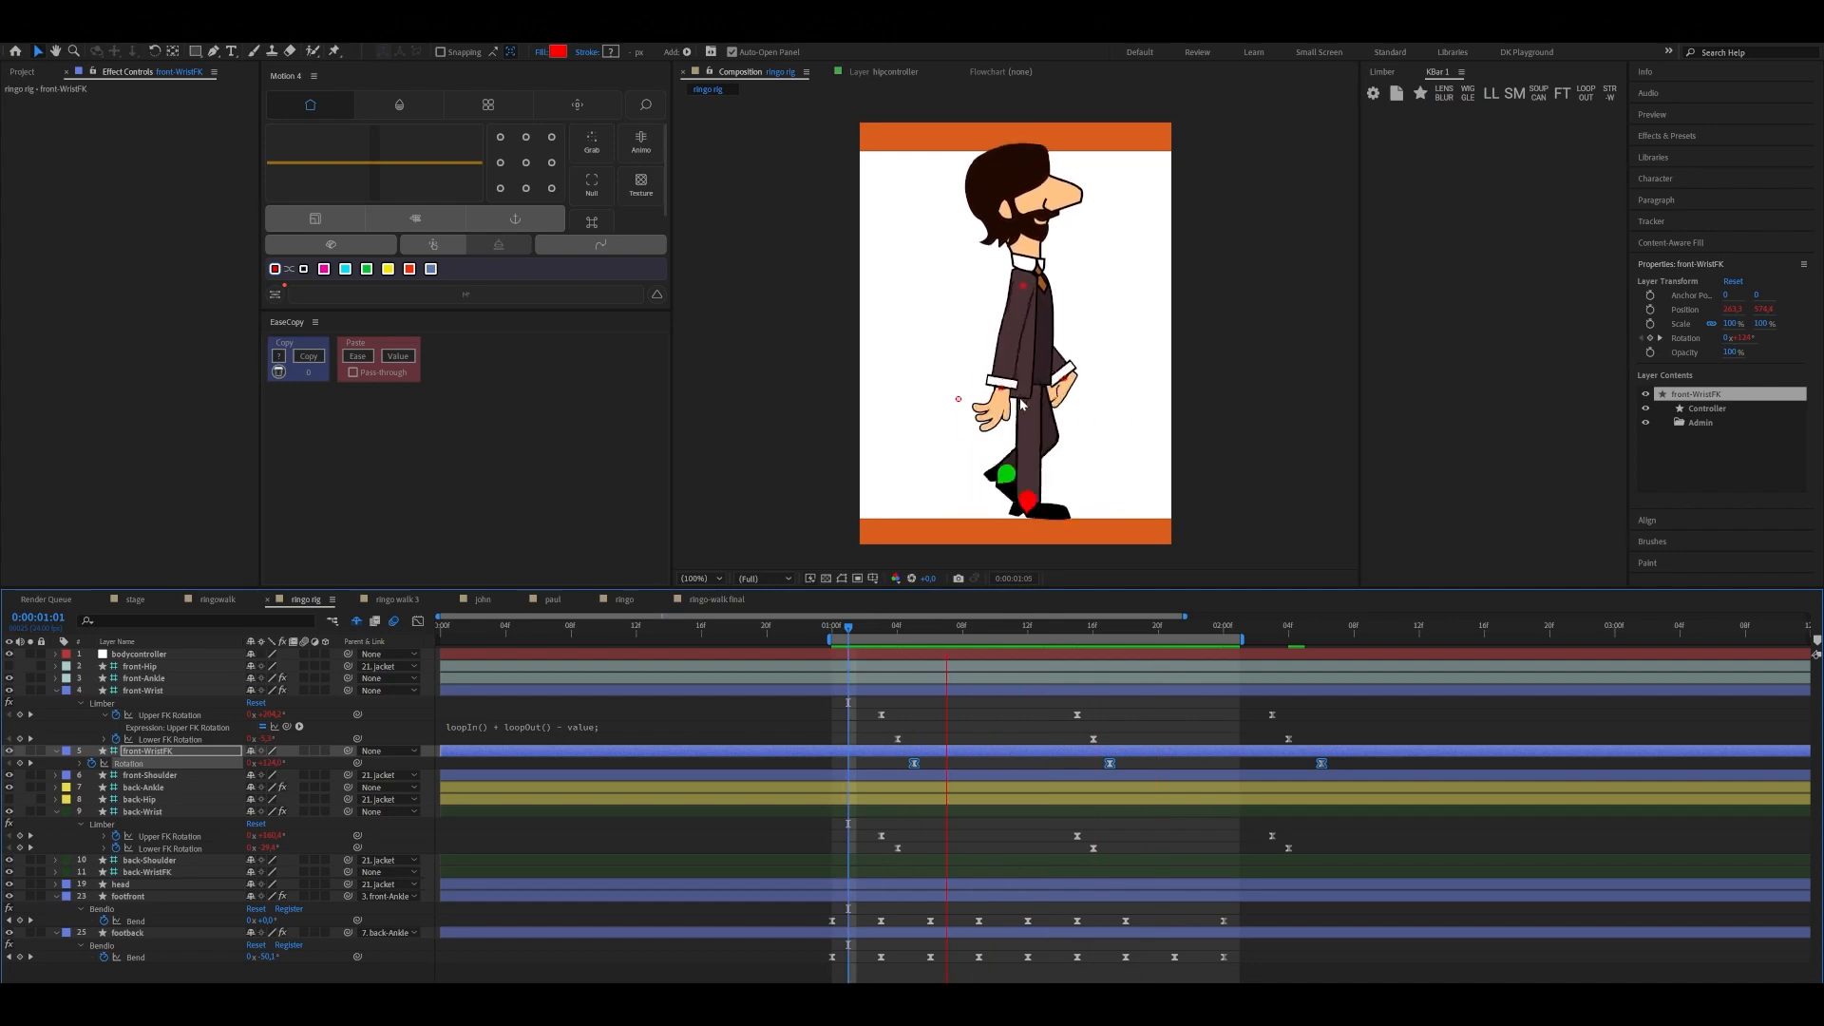
pyautogui.press('space')
pyautogui.moveTo(1131, 631); pyautogui.dragTo(913, 673)
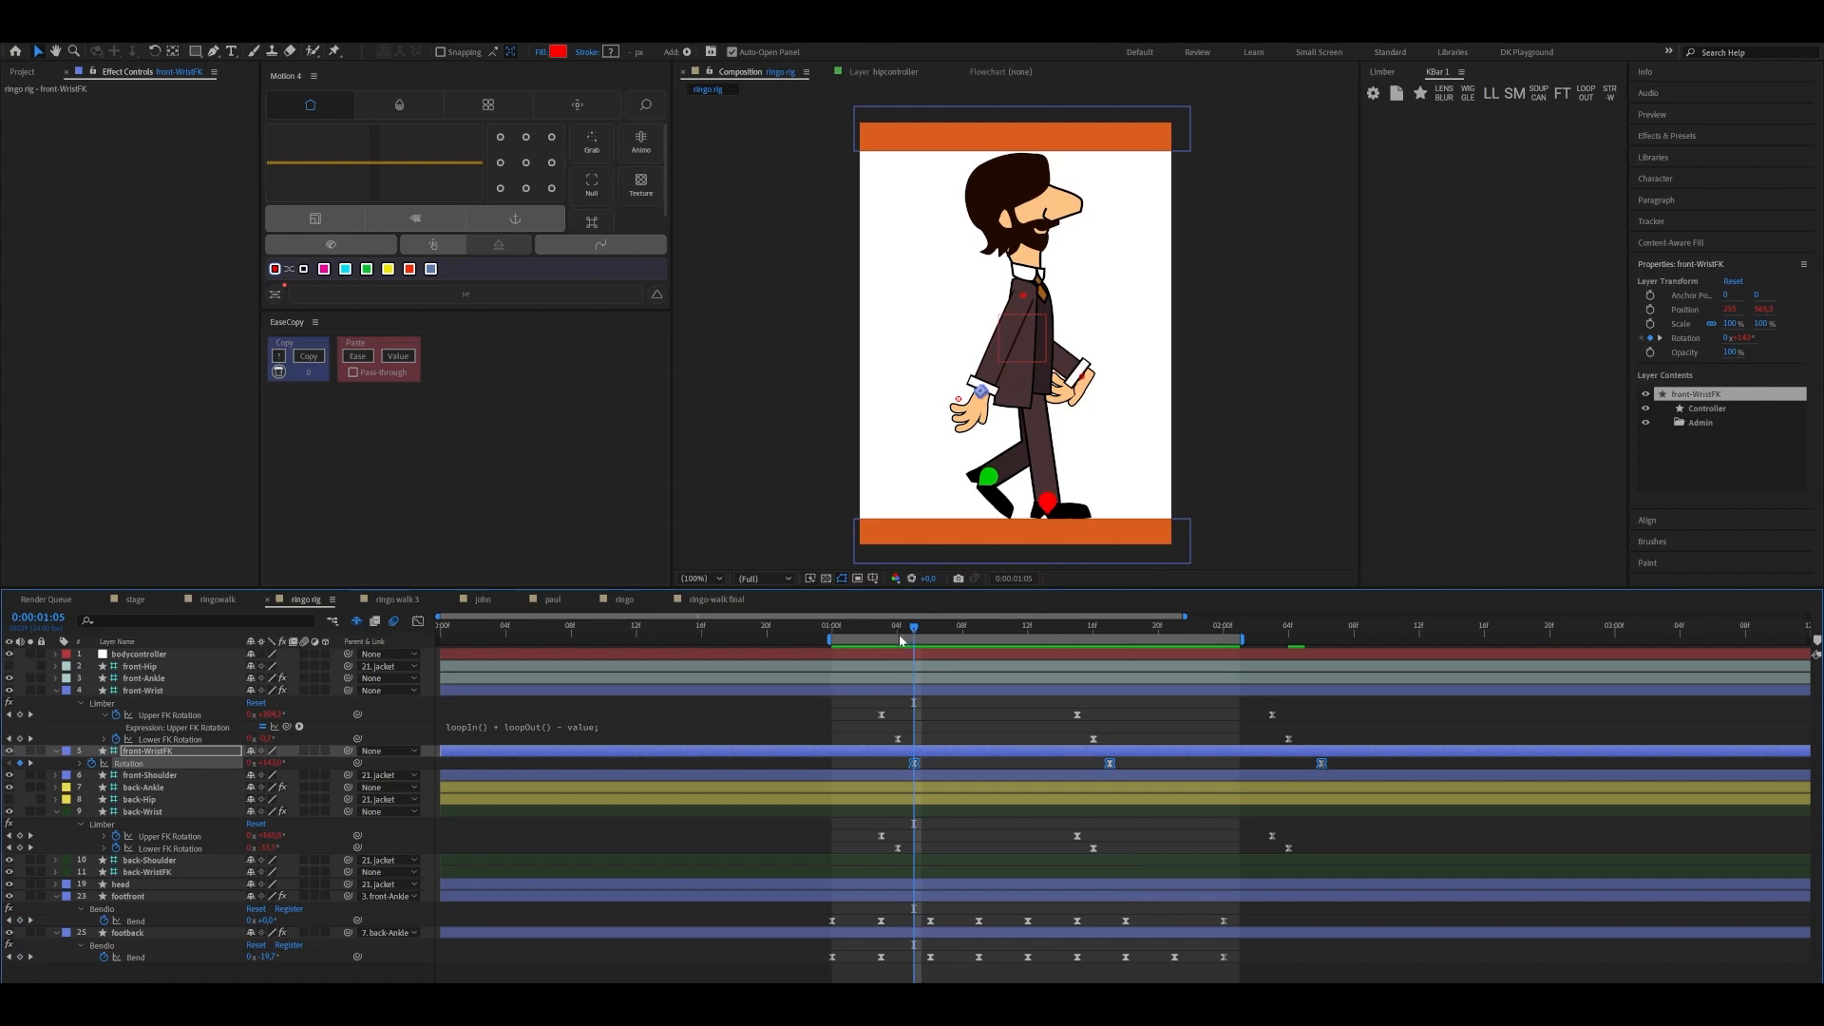
pyautogui.moveTo(900, 636)
pyautogui.mouseDown()
pyautogui.moveTo(841, 649)
pyautogui.moveTo(1010, 651)
pyautogui.moveTo(892, 670)
pyautogui.mouseUp()
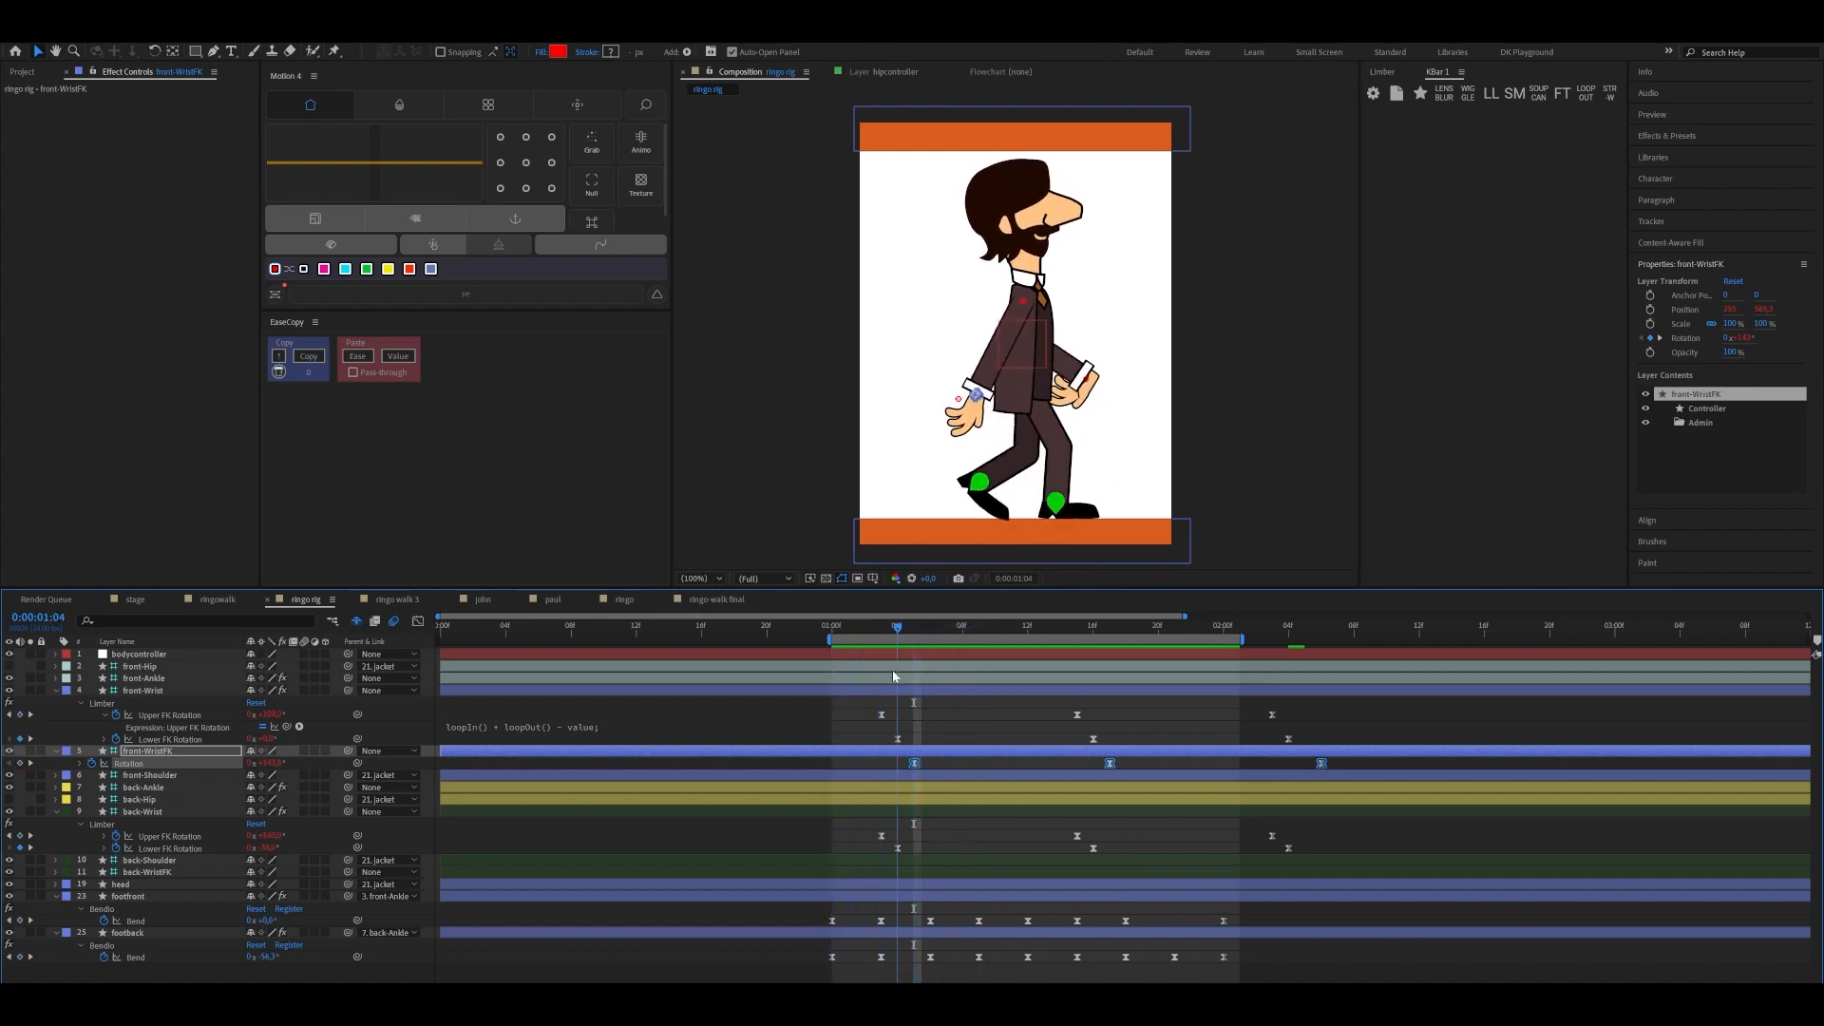
# Rotate back-WristFK so the hand swings forward at 0:00:01:03 and start keyframing its Rotation there
pyautogui.click(1086, 380)
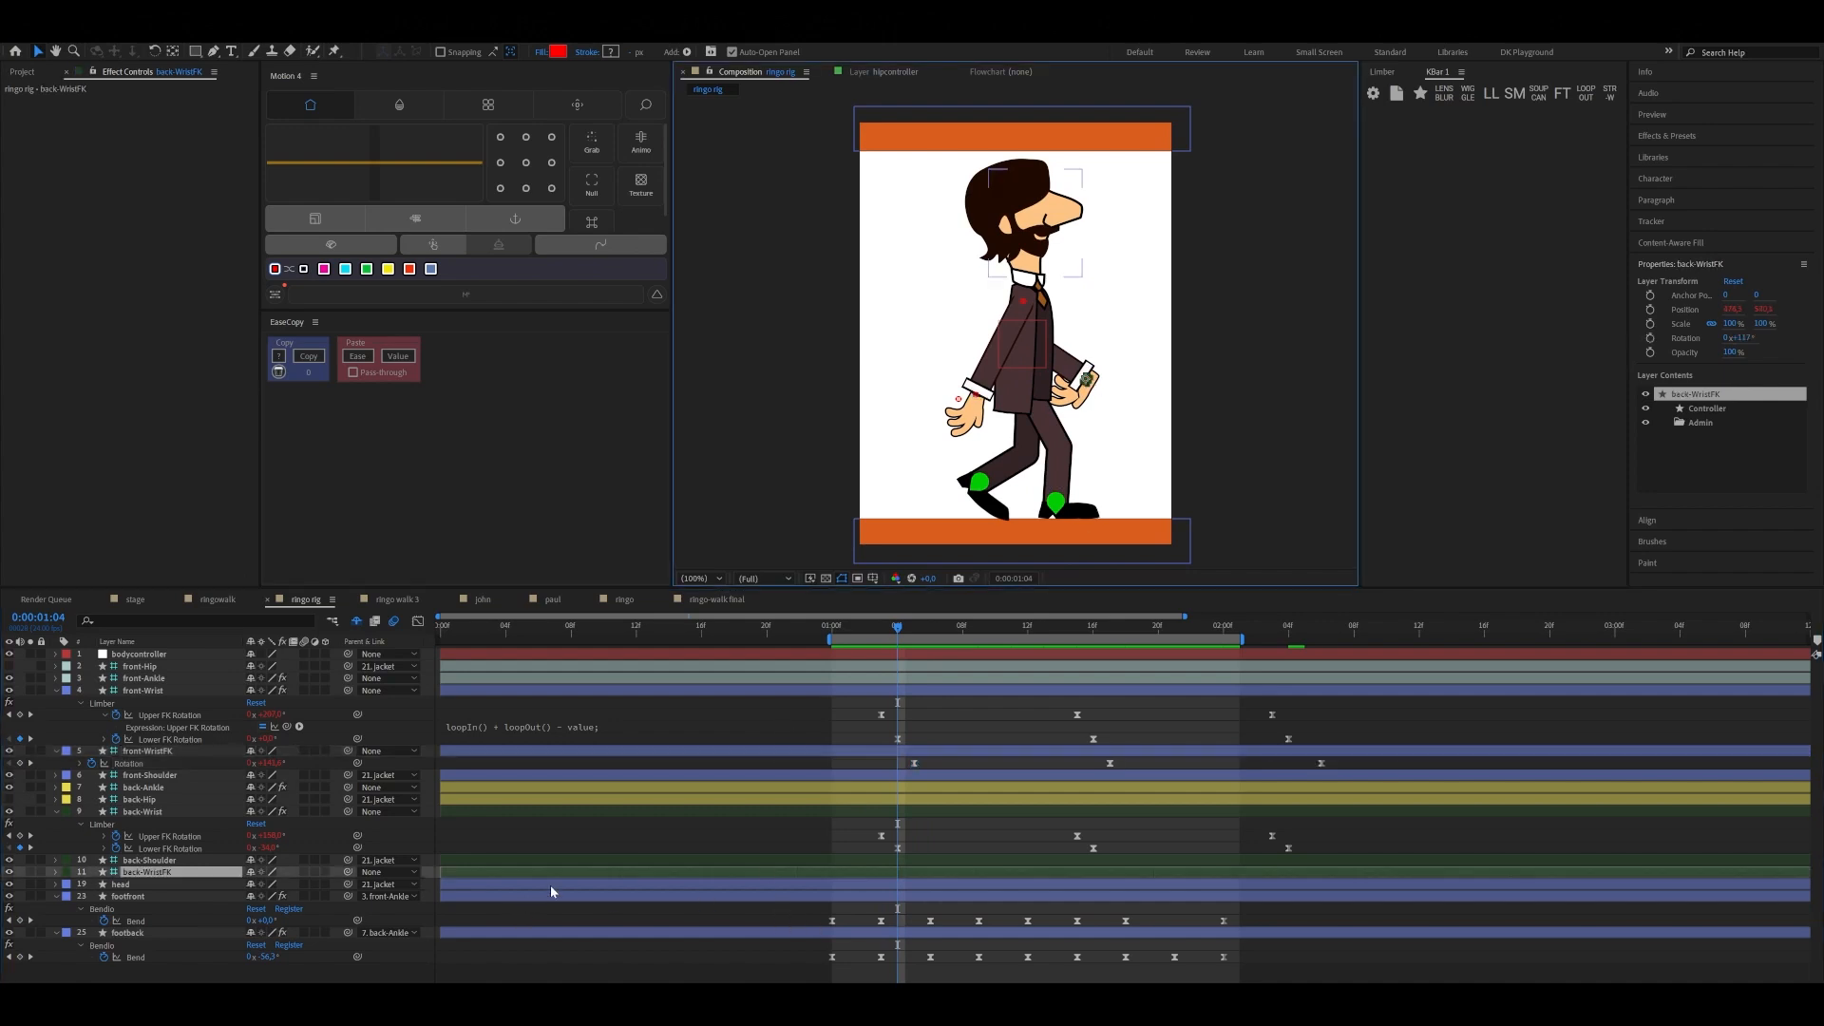
pyautogui.press('r')
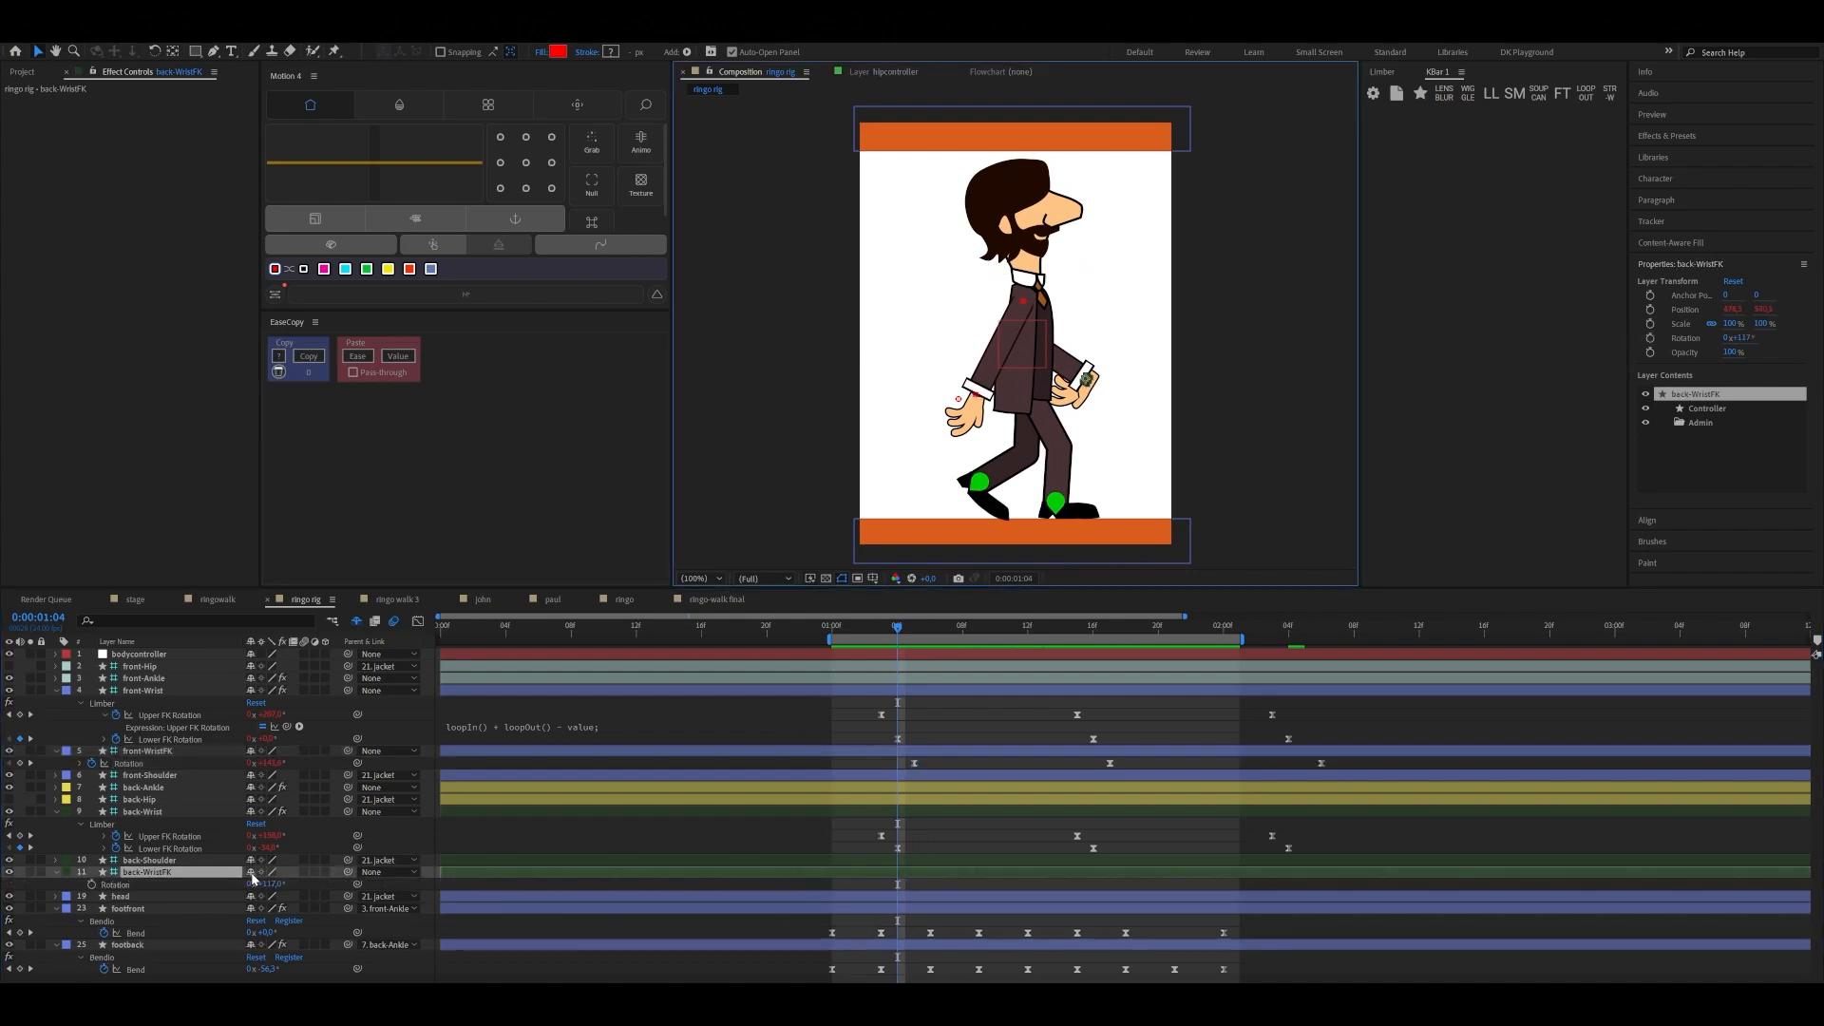
pyautogui.moveTo(903, 635); pyautogui.dragTo(884, 630)
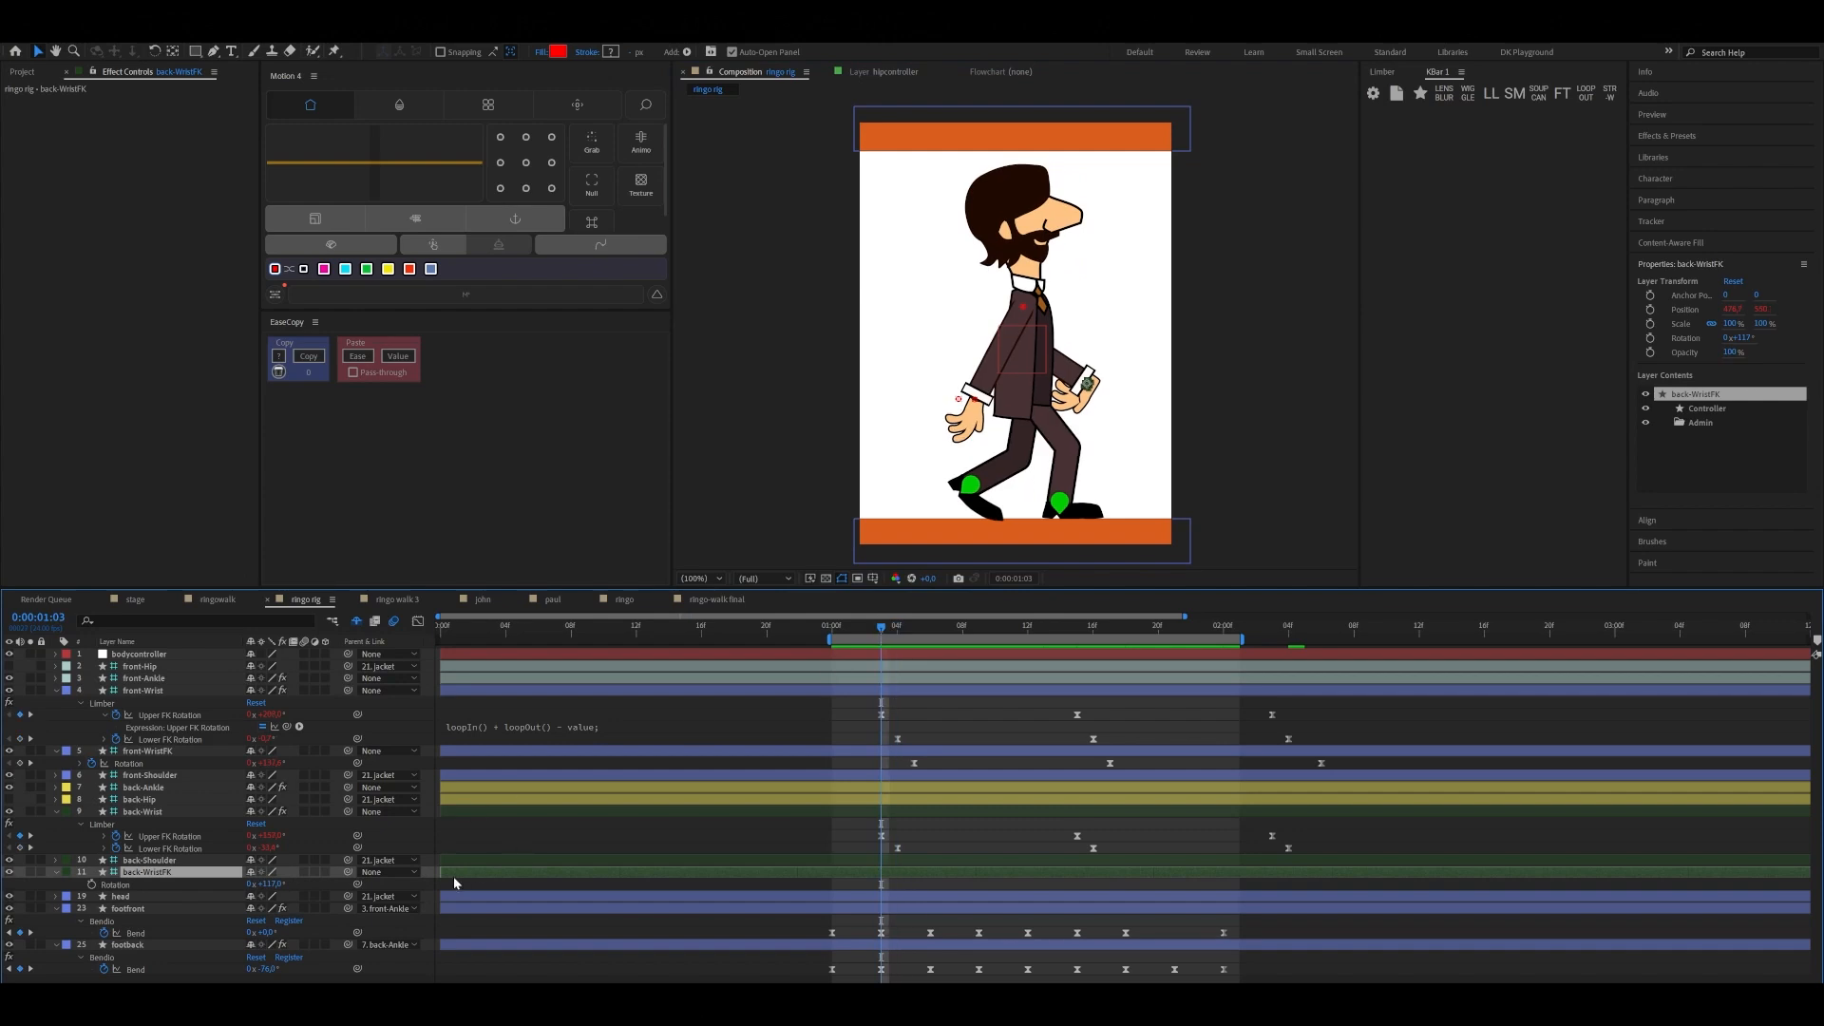
pyautogui.click(707, 806)
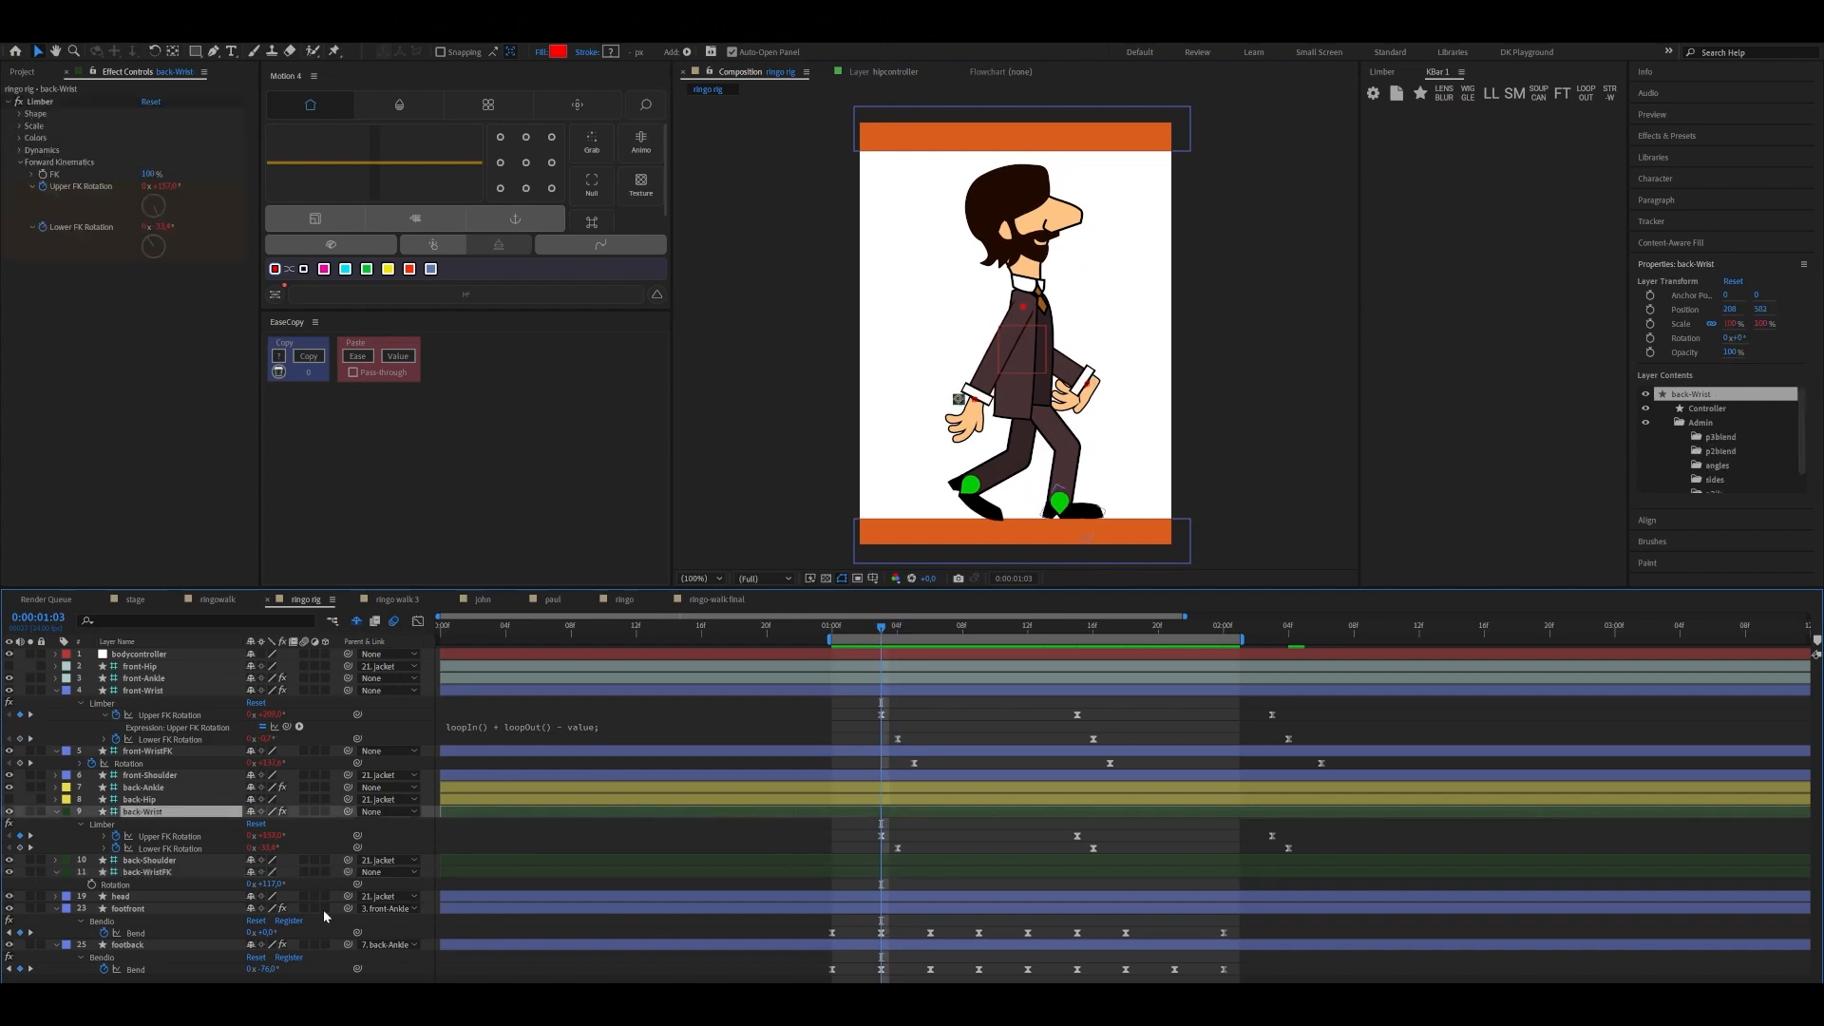
pyautogui.moveTo(274, 884); pyautogui.dragTo(262, 955)
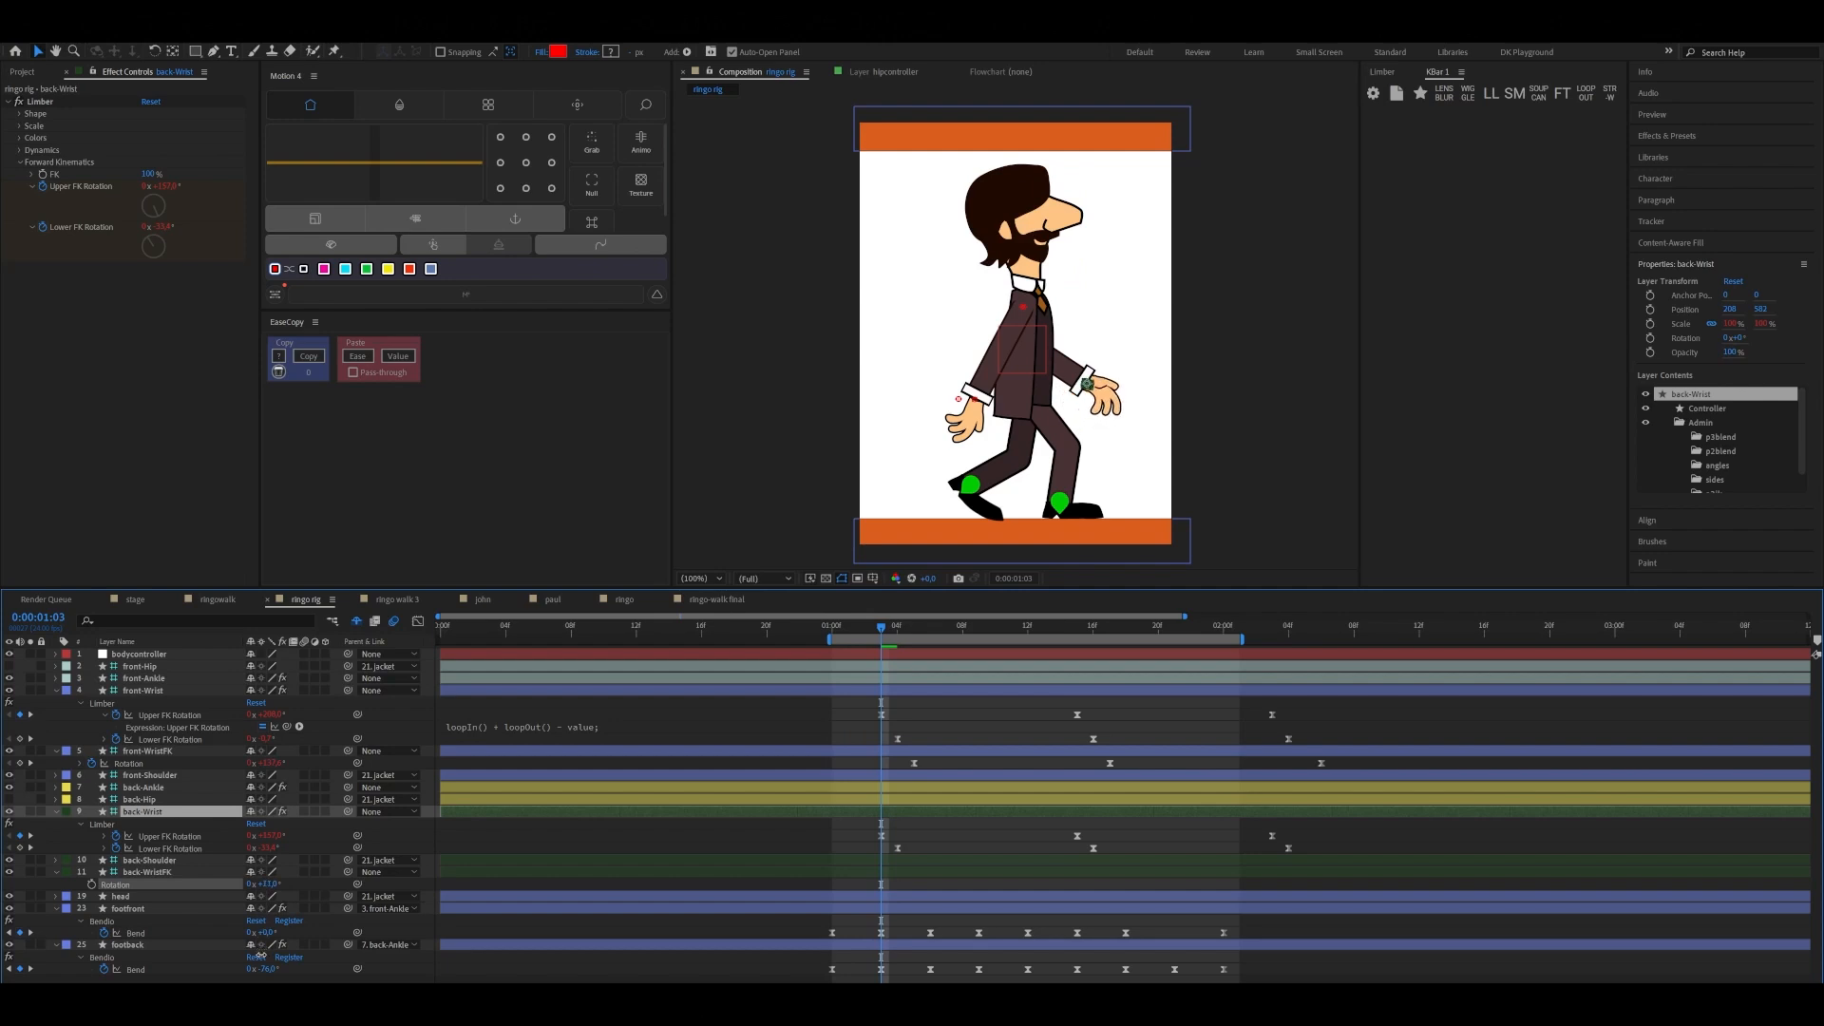
pyautogui.click(92, 884)
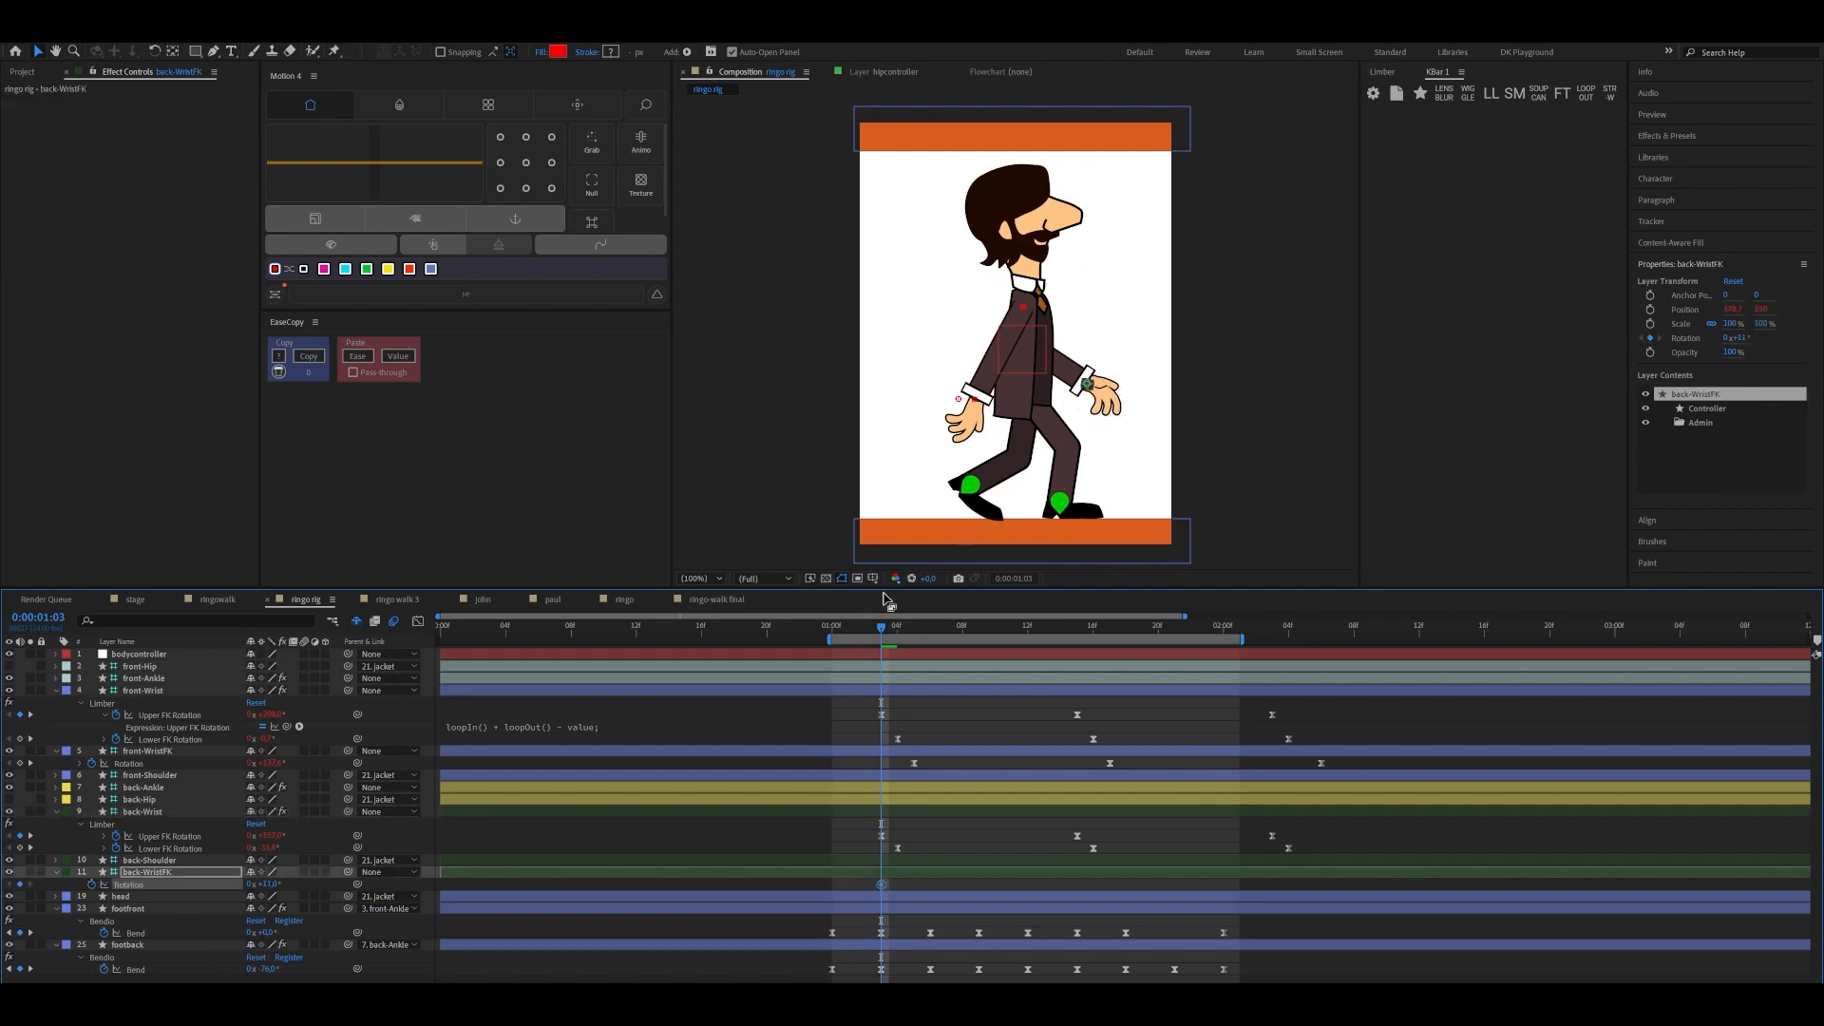
# Set back-WristFK's Rotation to about 104° at 0:00:01:15 and copy its first keyframe to 0:00:02:03
pyautogui.moveTo(881, 629); pyautogui.dragTo(1077, 640)
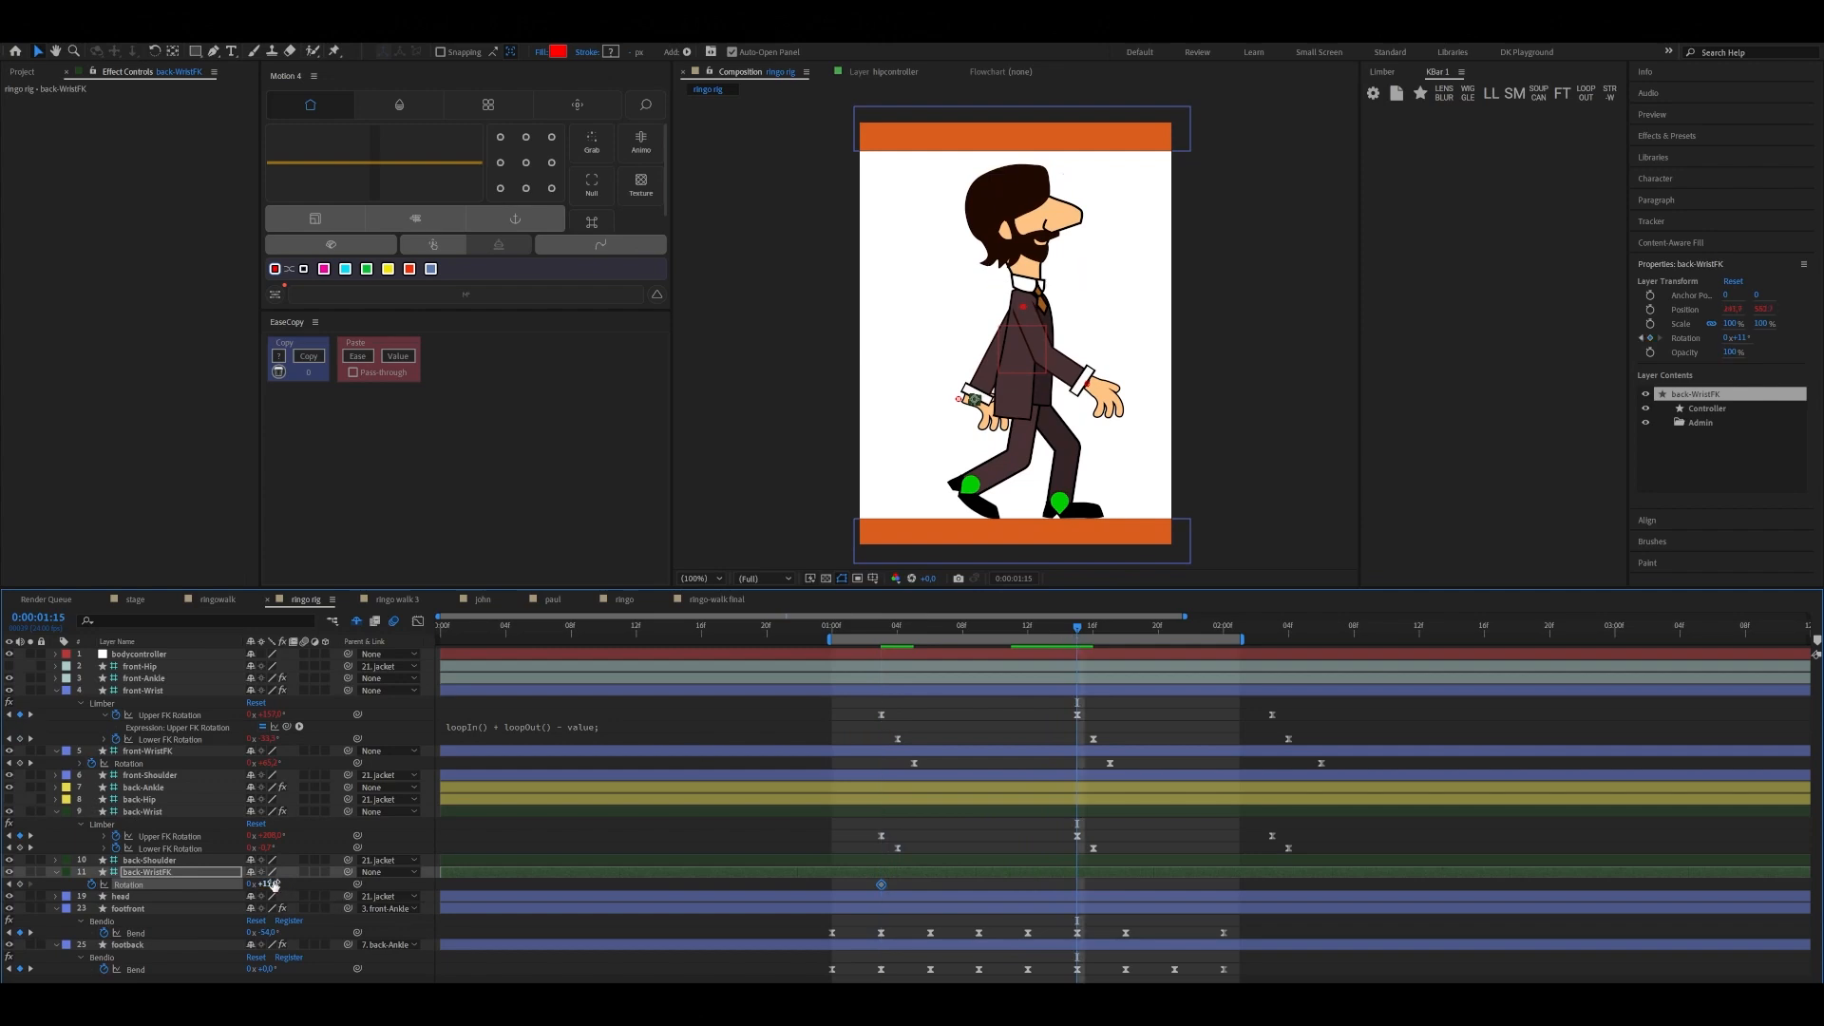
pyautogui.moveTo(272, 885); pyautogui.dragTo(322, 864)
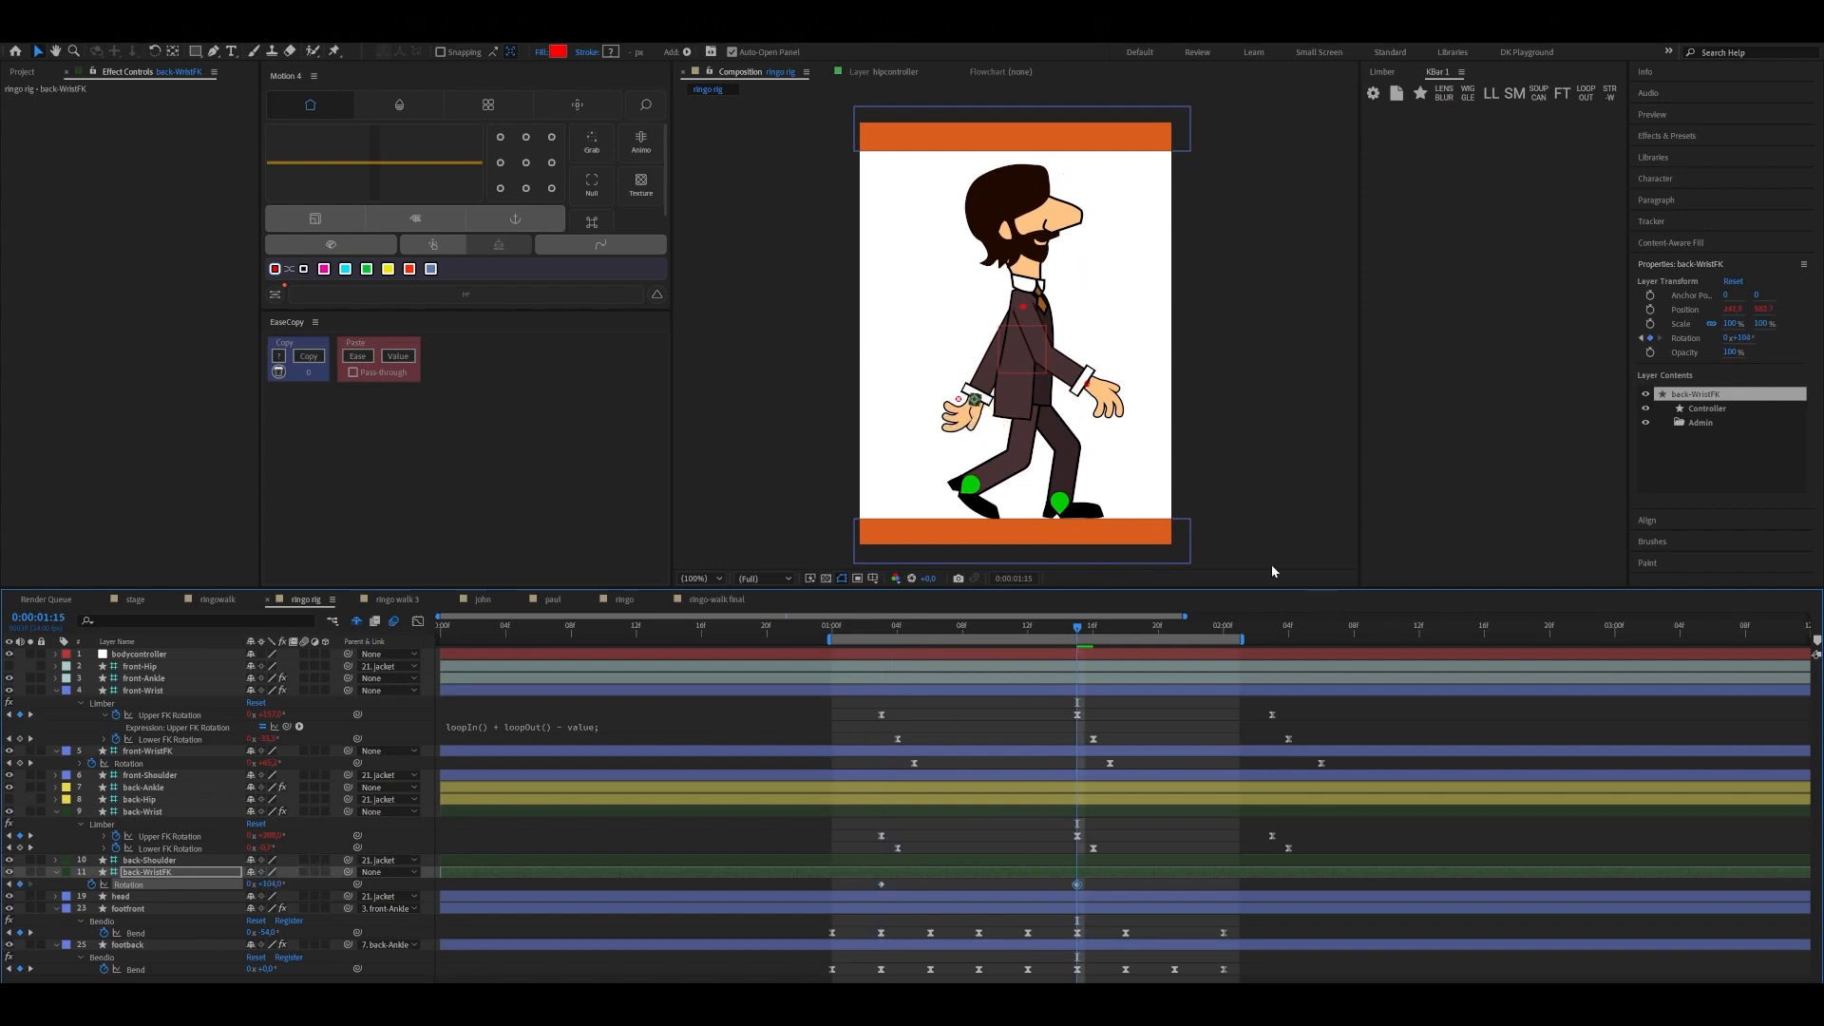
pyautogui.moveTo(1078, 634); pyautogui.dragTo(1273, 656)
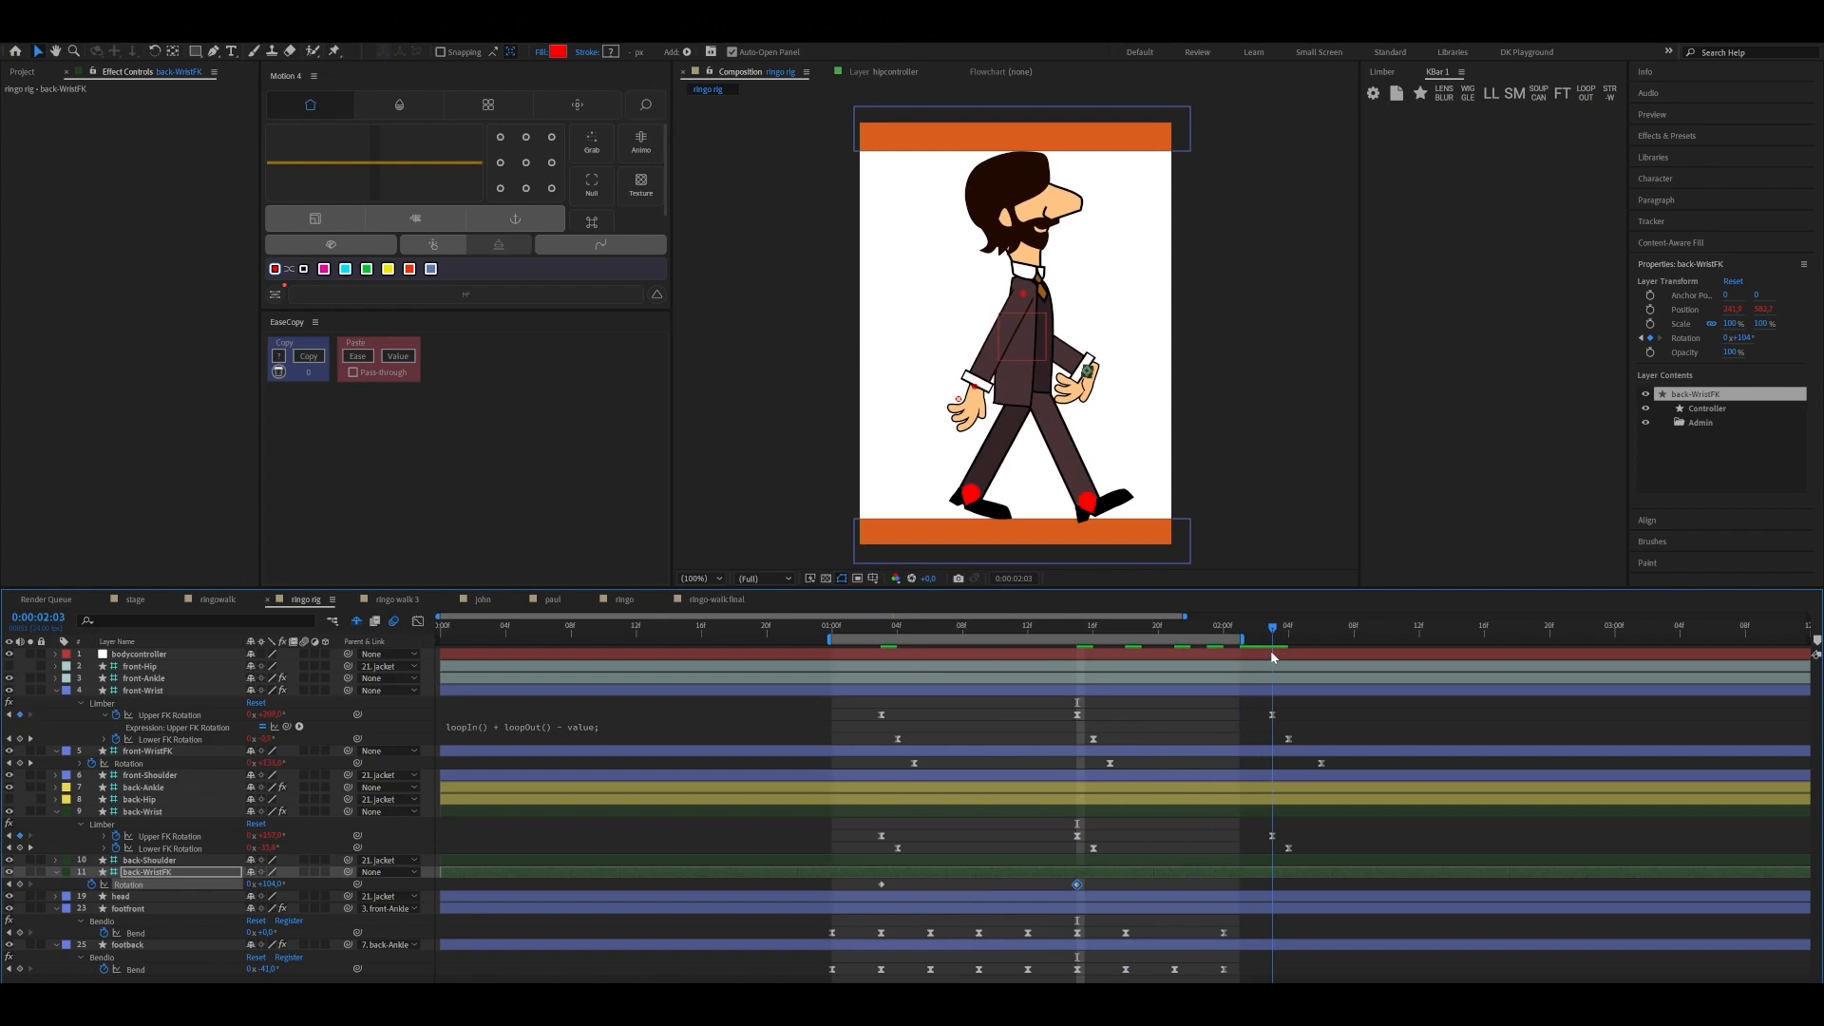
pyautogui.click(881, 884)
pyautogui.hotkey('ctrl', 'v')
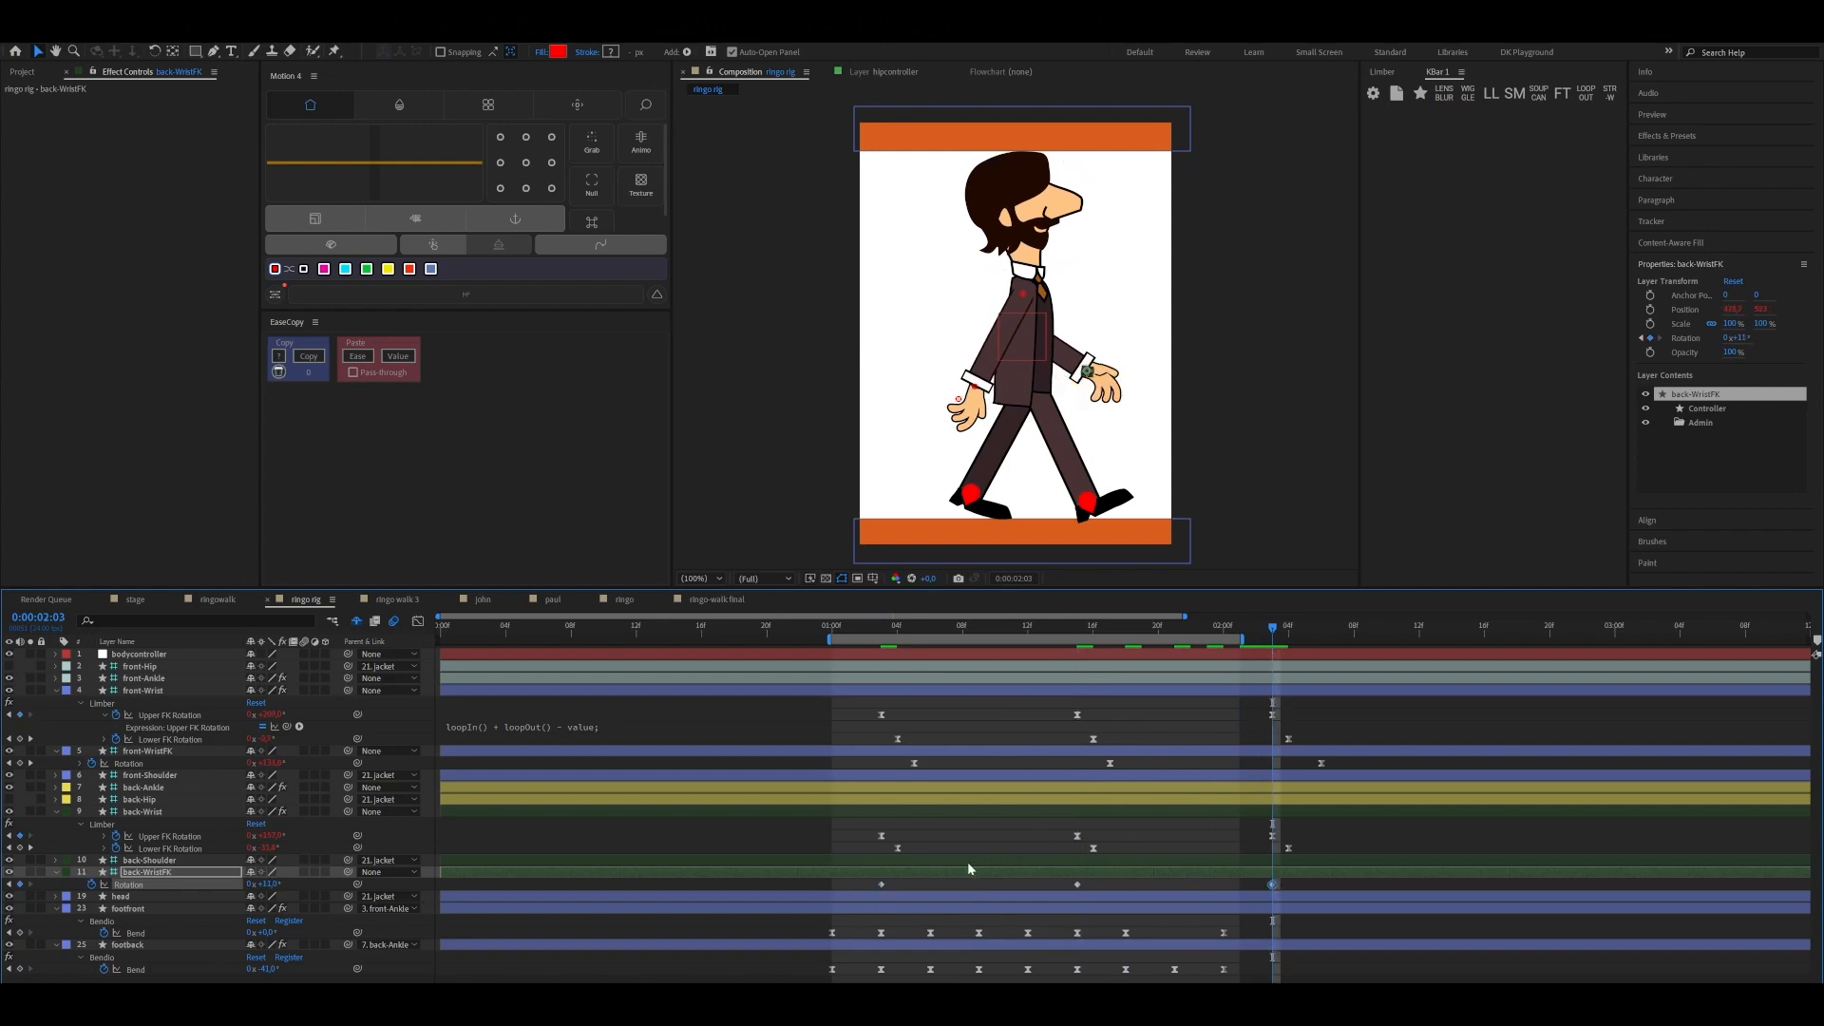
# Ease all three back-WristFK Rotation keyframes, apply the loop-in and loop-out expression, and shift them two frames later to start at 0:00:01:05
pyautogui.moveTo(869, 886); pyautogui.dragTo(1321, 881)
pyautogui.click(1490, 93)
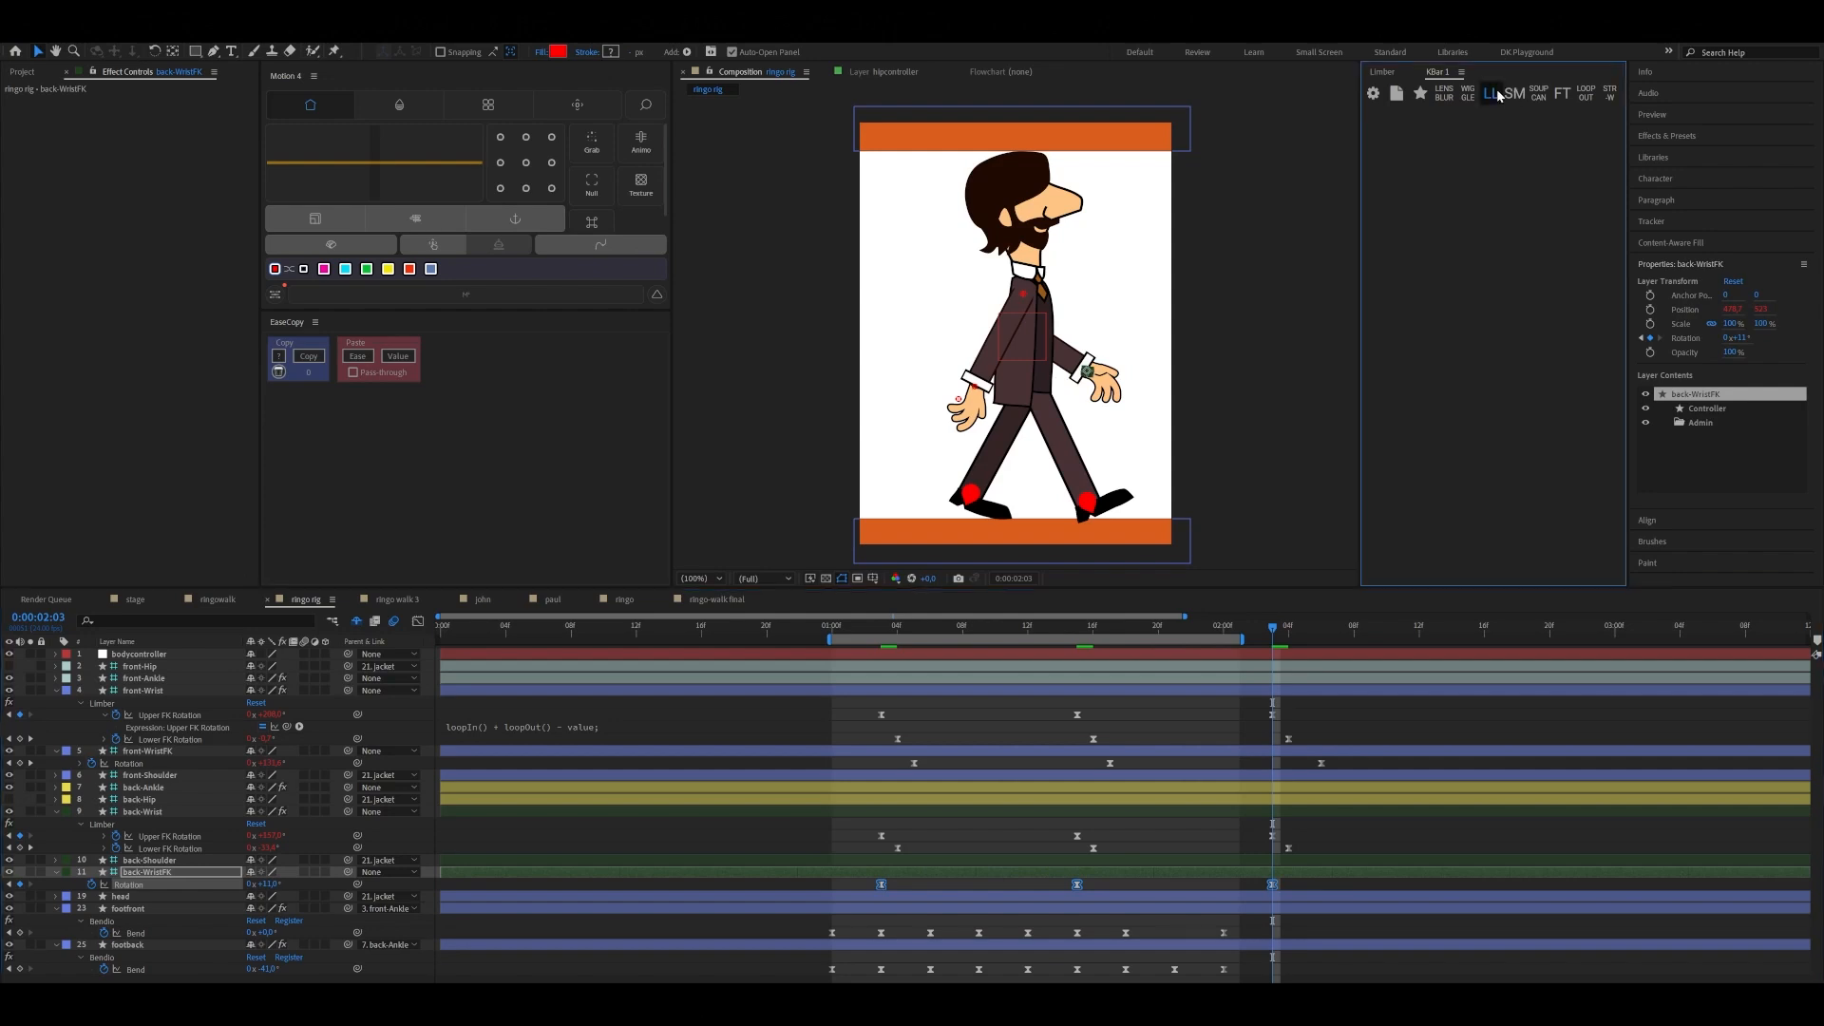
pyautogui.moveTo(881, 884); pyautogui.dragTo(914, 885)
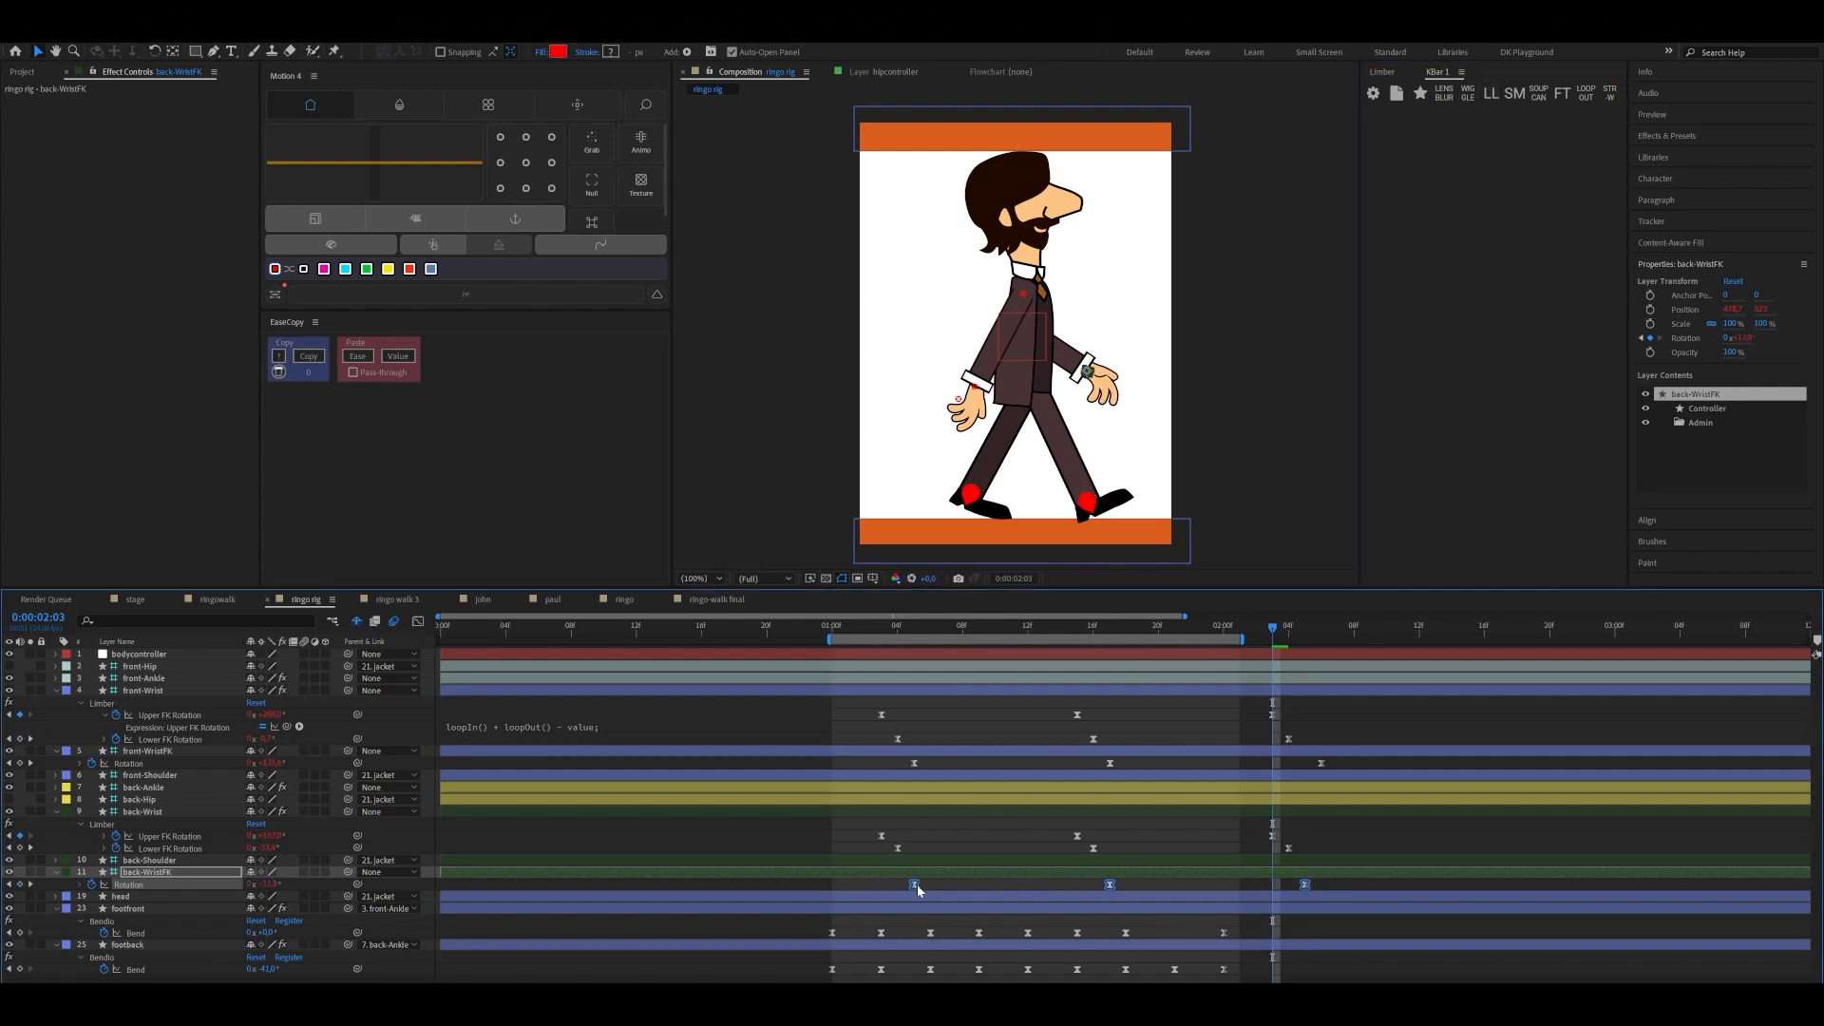
# Play back the walk cycle from 0:00:01:00 to check both wrists' swinging motion
pyautogui.moveTo(1147, 657); pyautogui.dragTo(824, 716)
pyautogui.press('space')
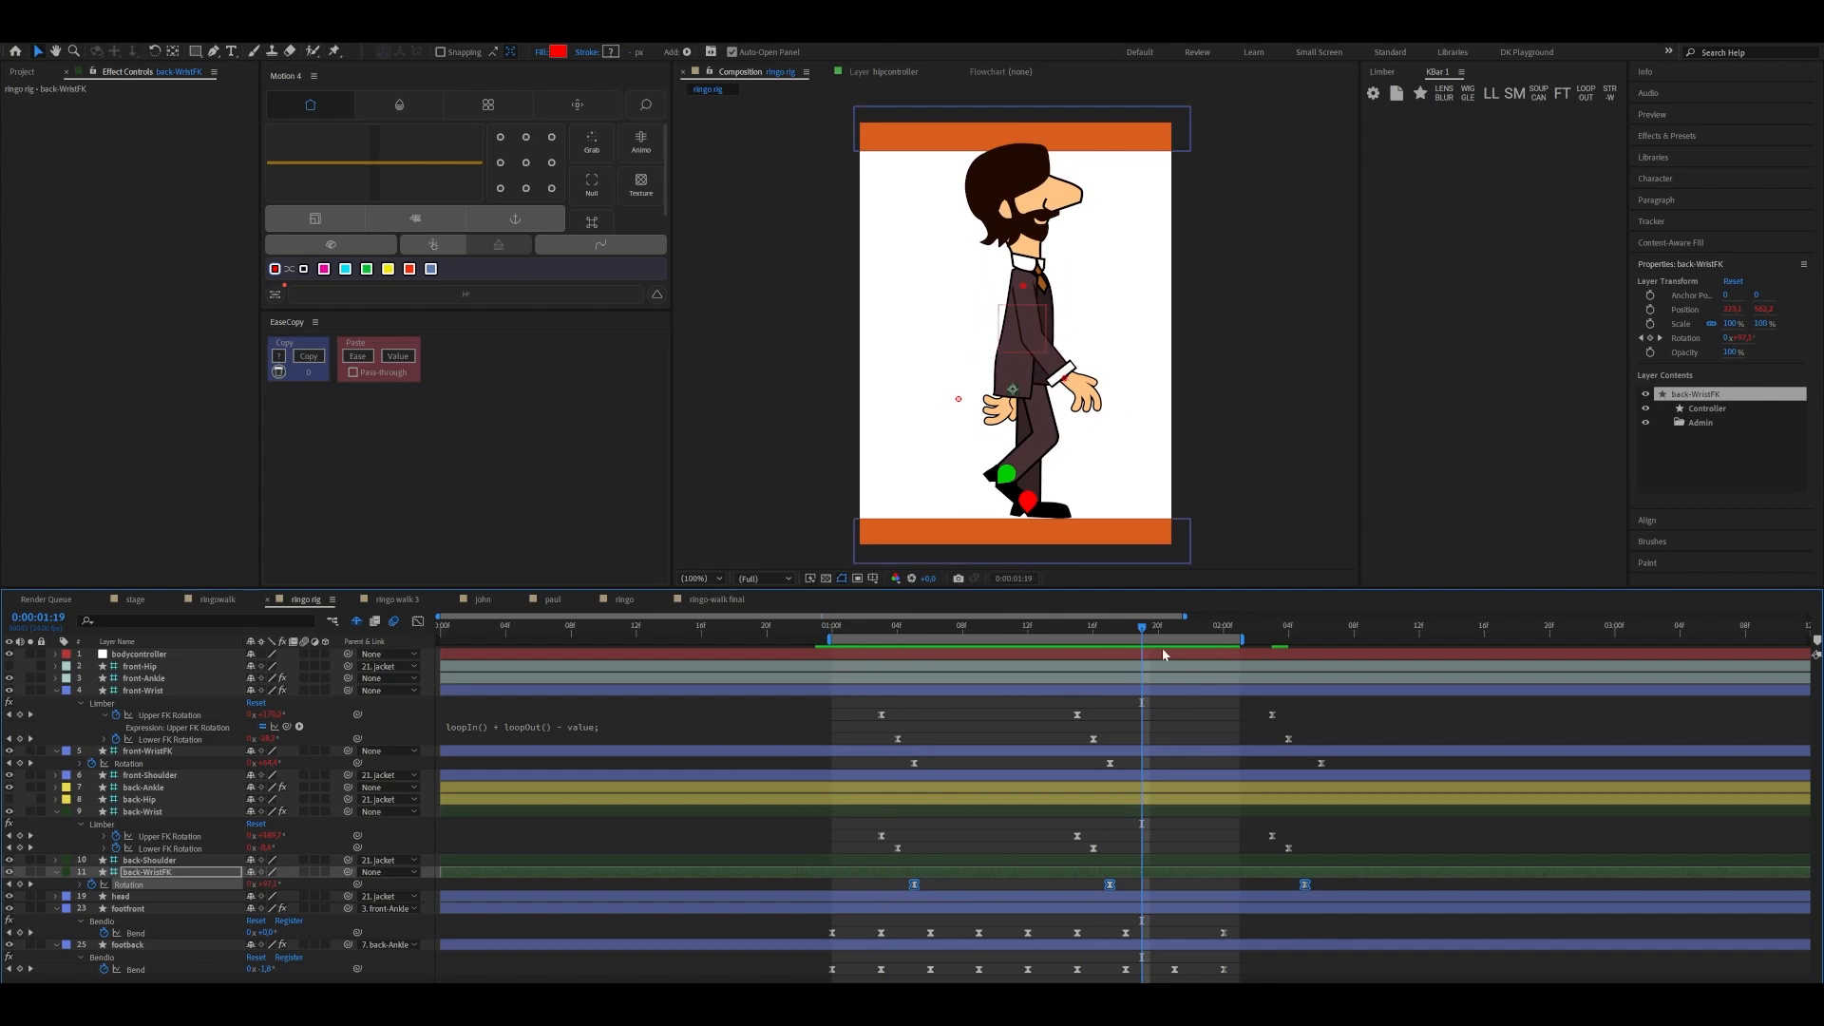
pyautogui.moveTo(1145, 629); pyautogui.dragTo(835, 698)
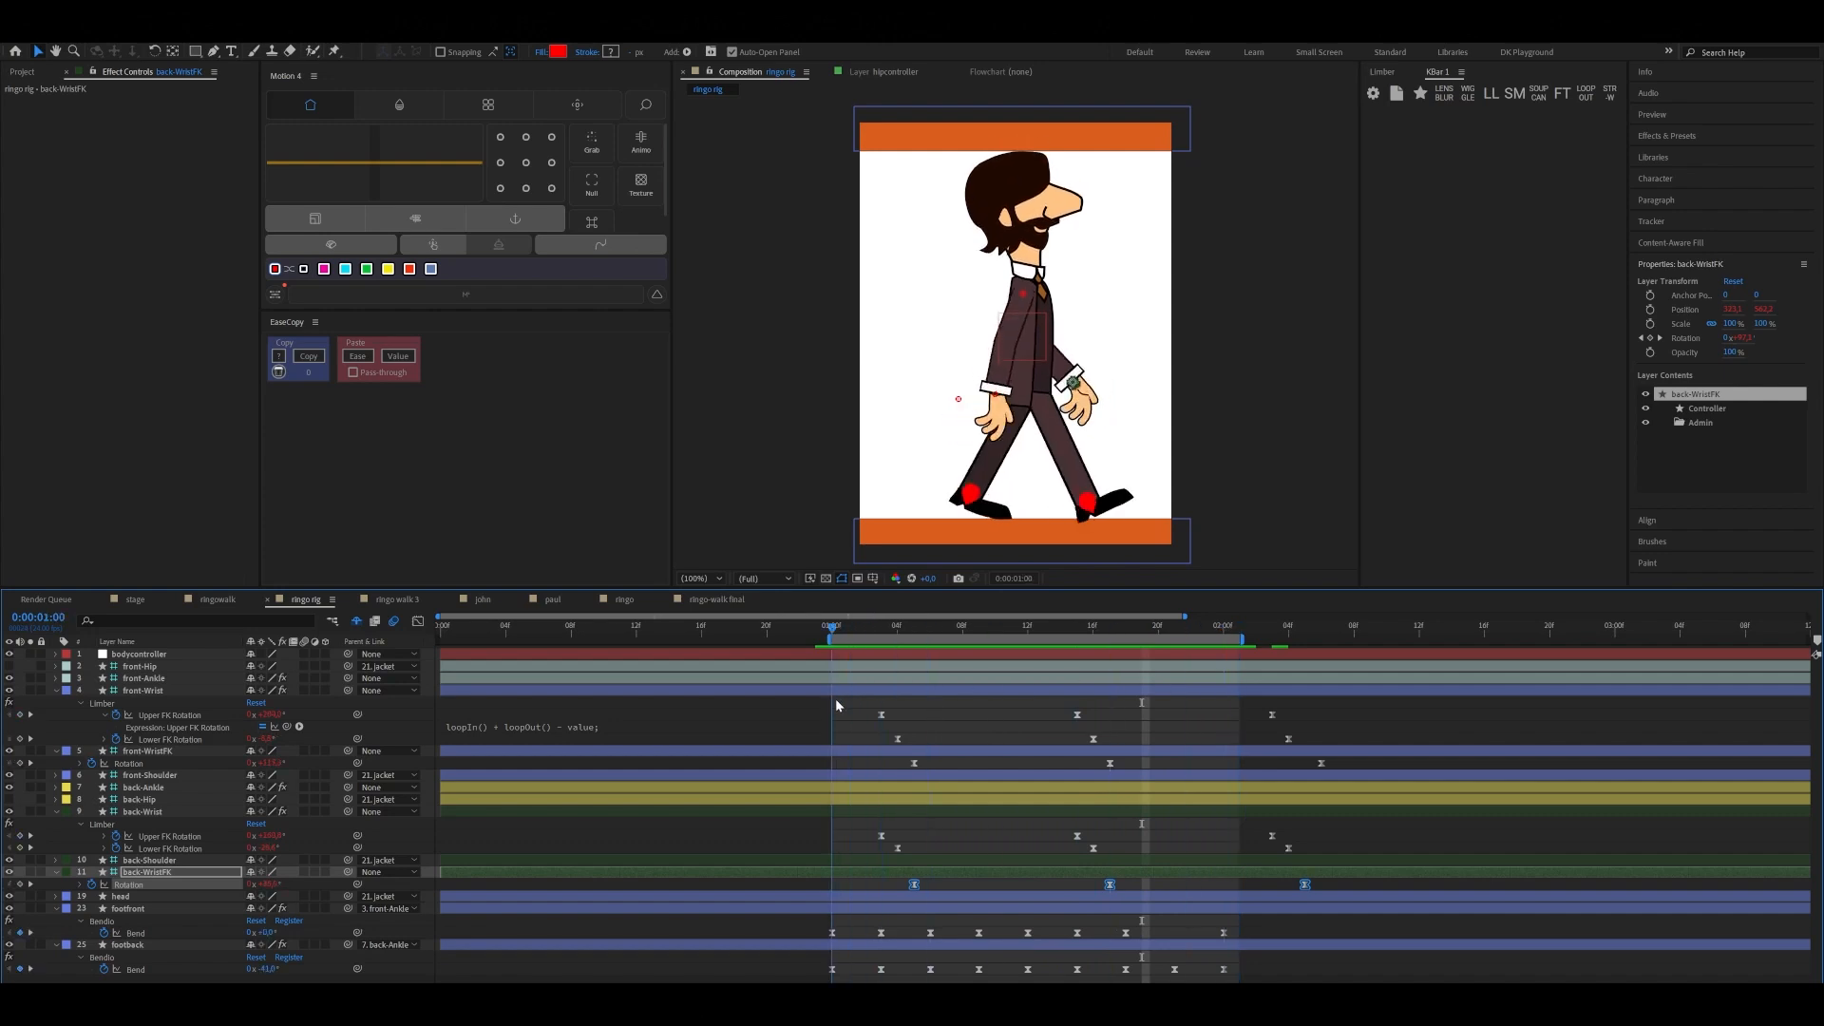
pyautogui.press('space')
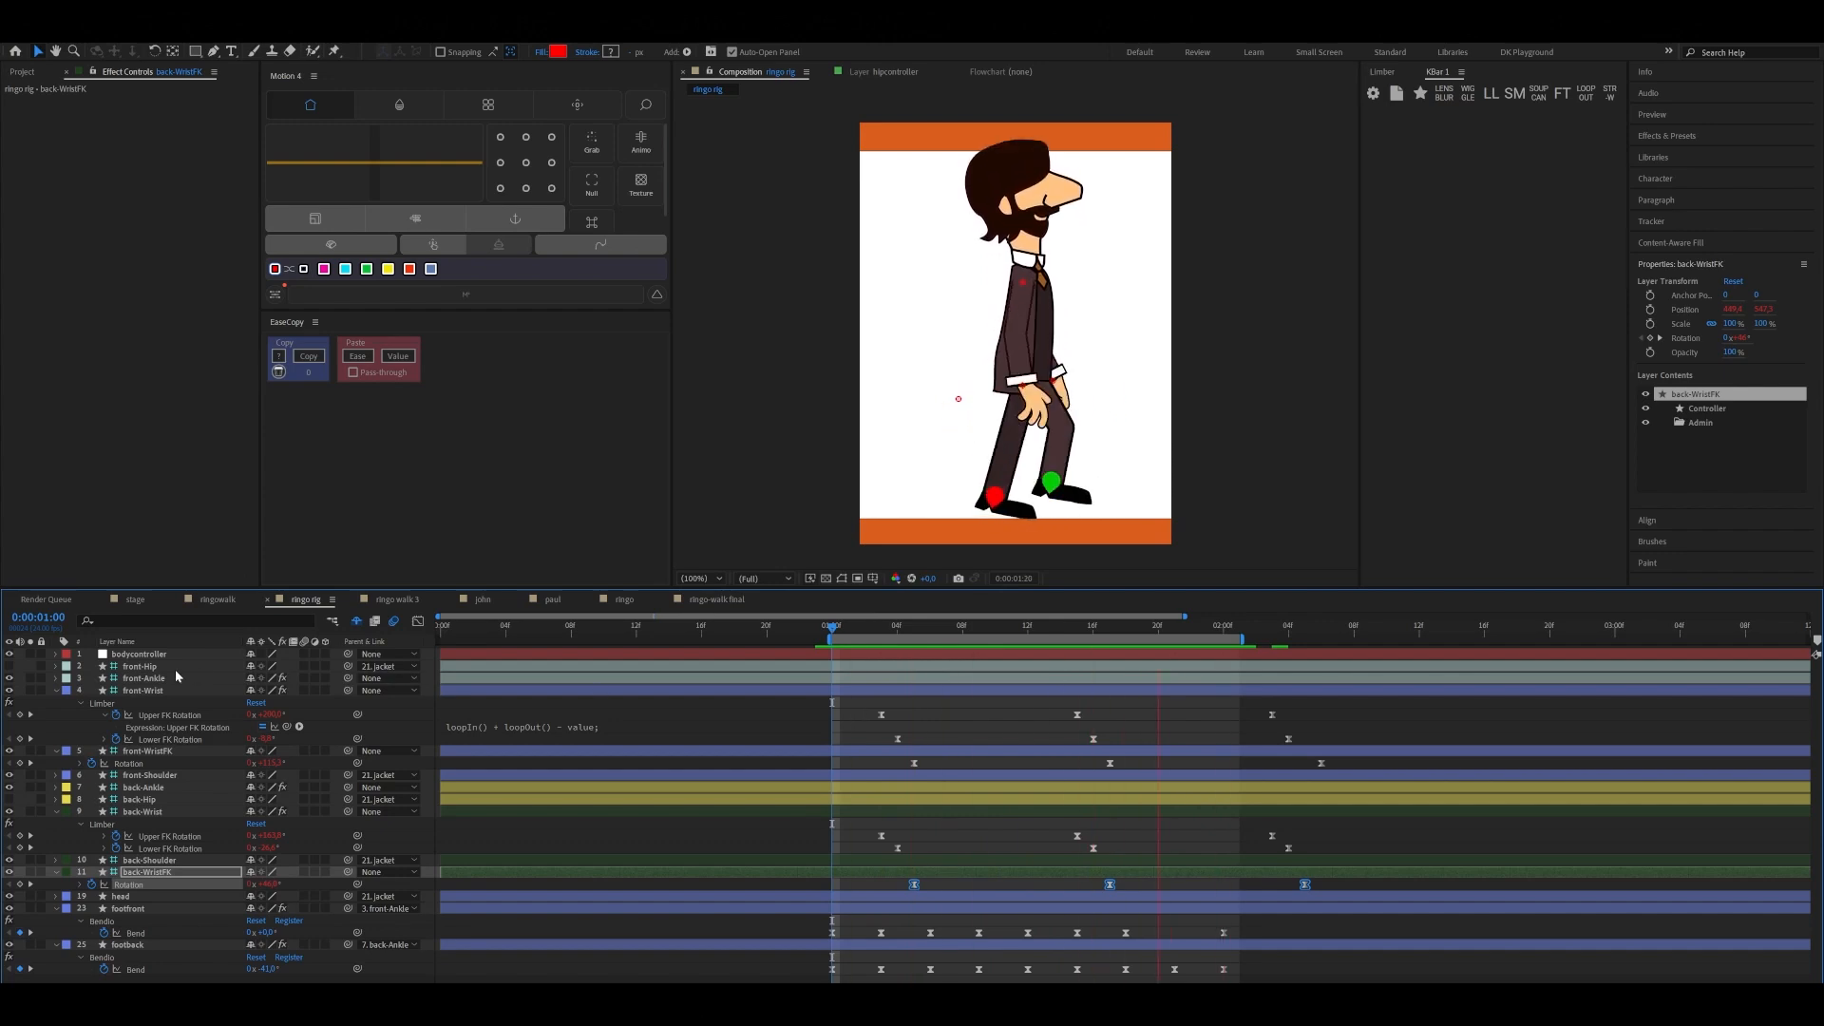
# Add a starting Rotation keyframe to the bodycontroller layer at 0:00:01:00
pyautogui.click(139, 654)
pyautogui.click(858, 629)
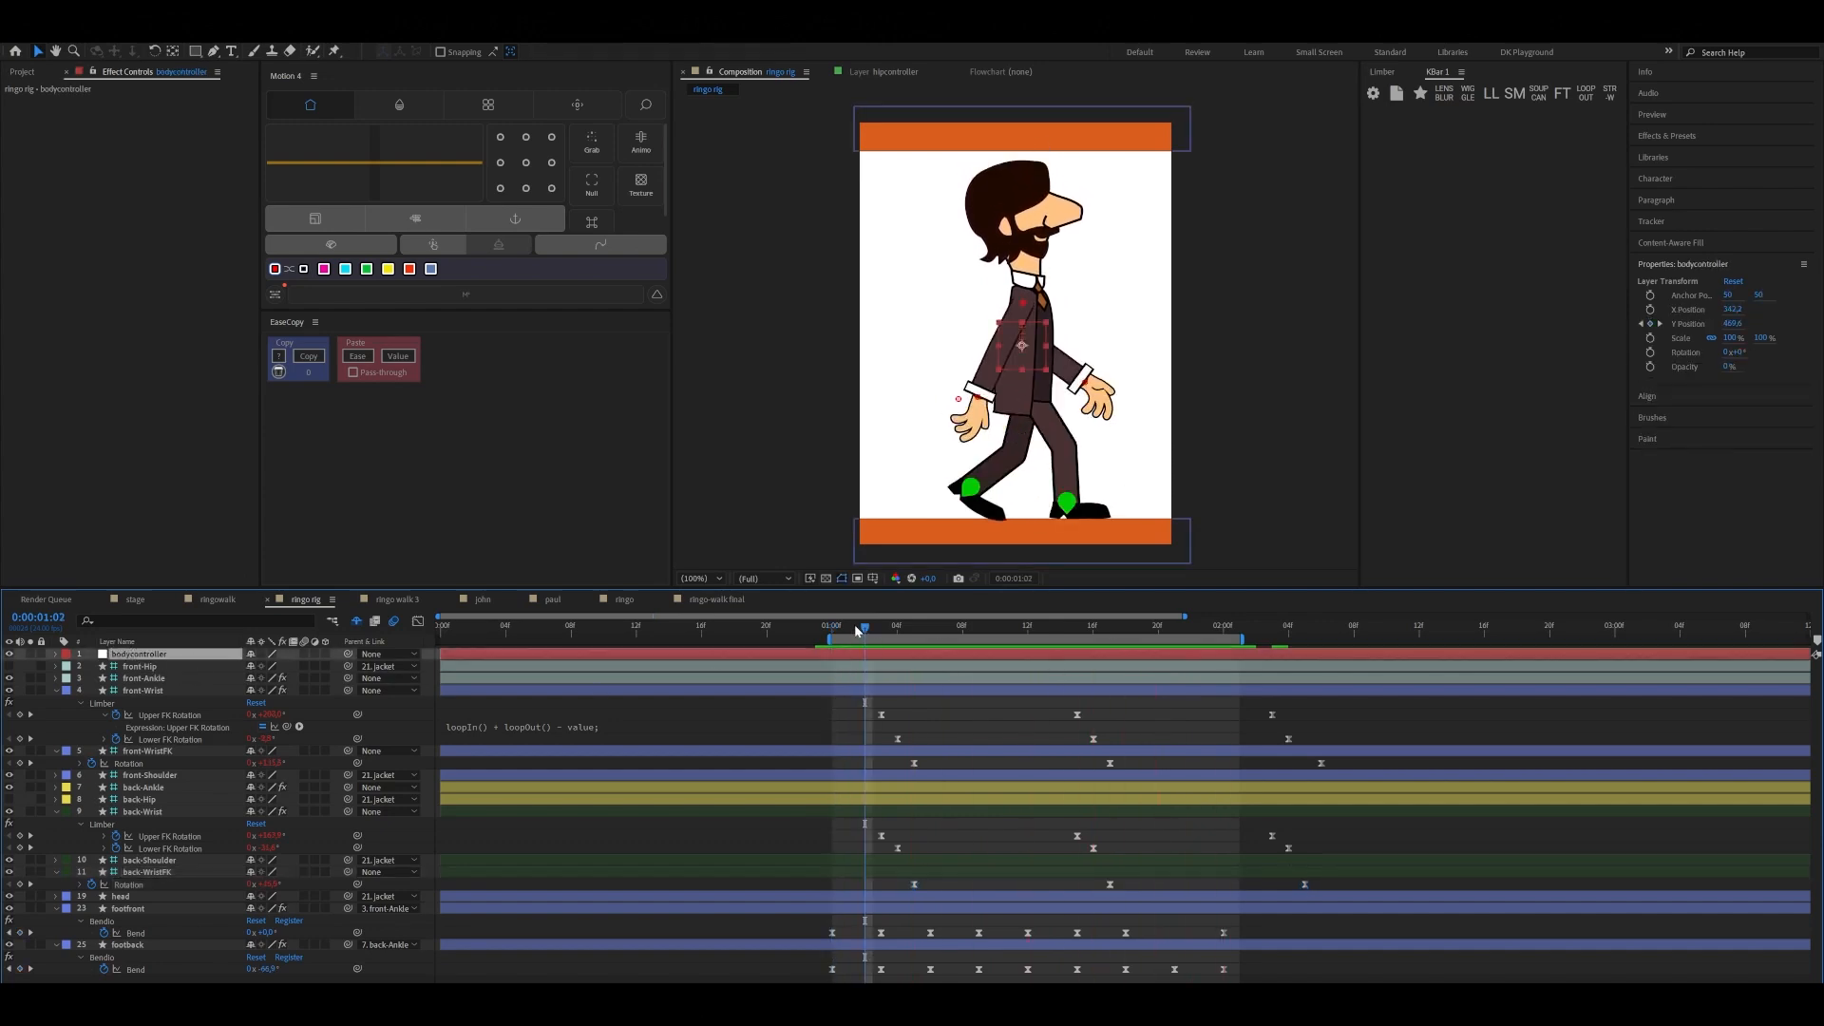
pyautogui.press('pageup')
pyautogui.press('pageup')
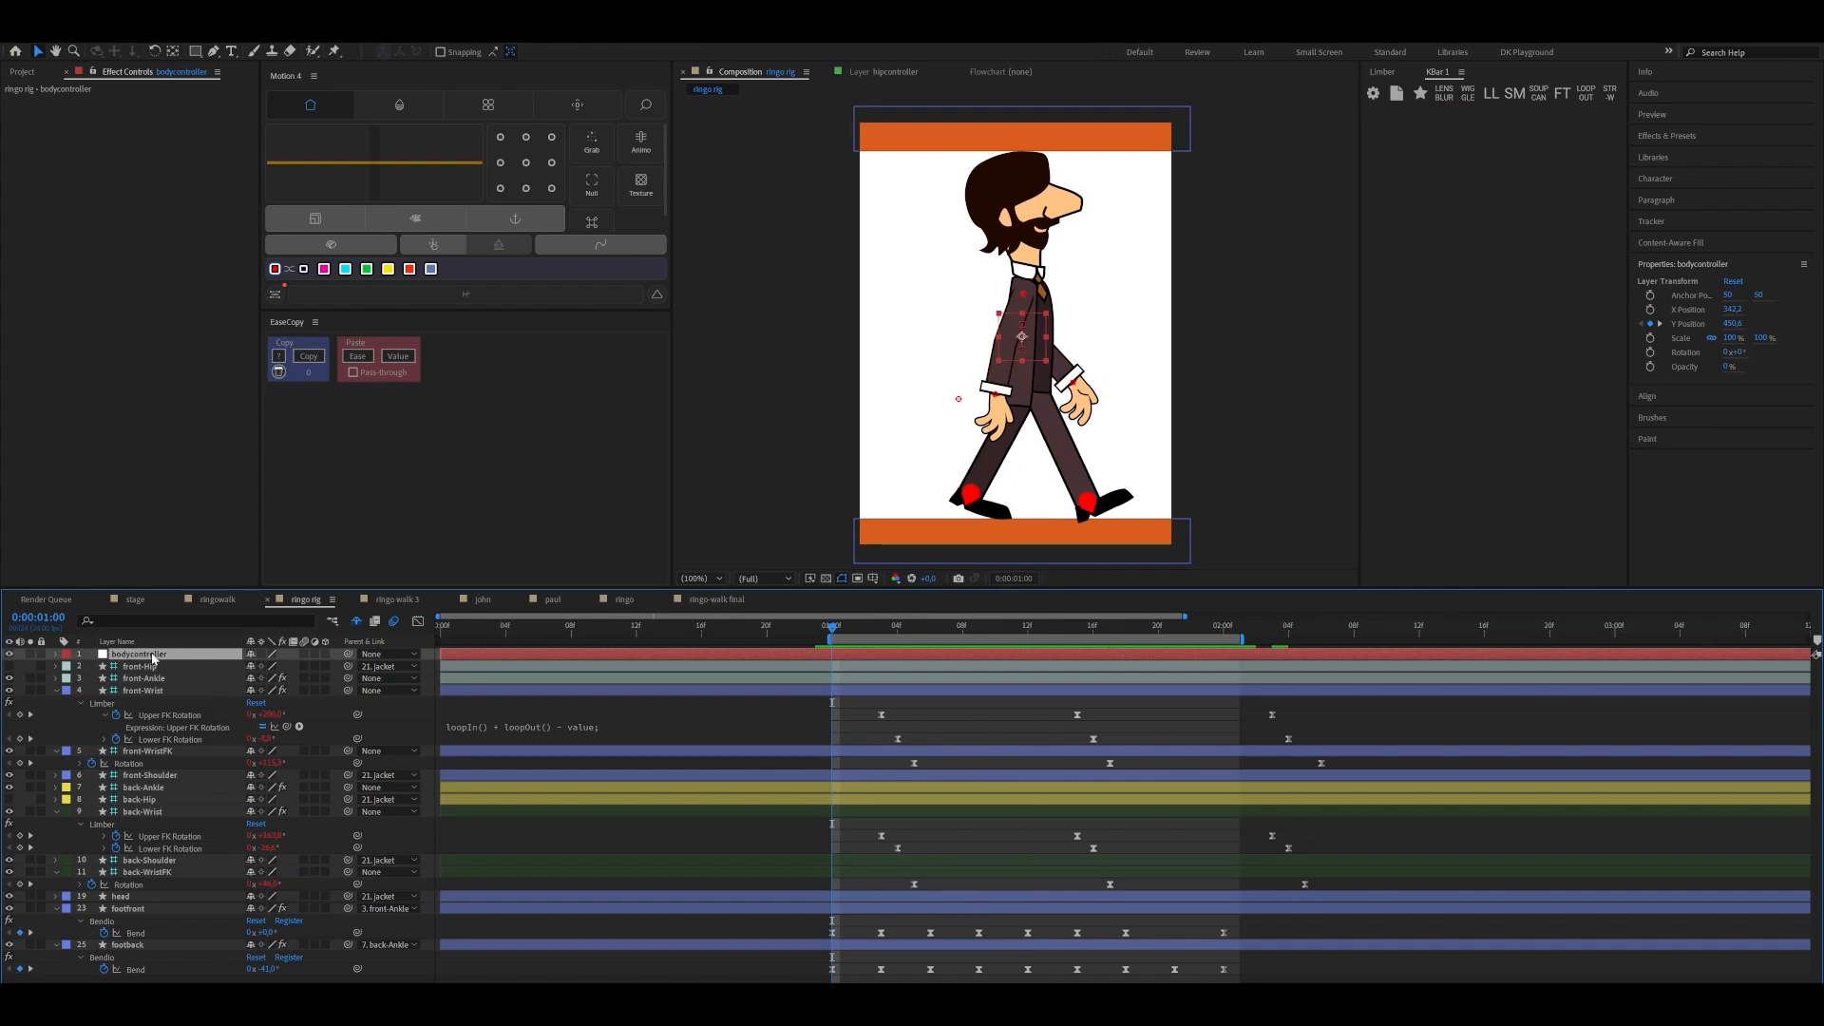
pyautogui.press('r')
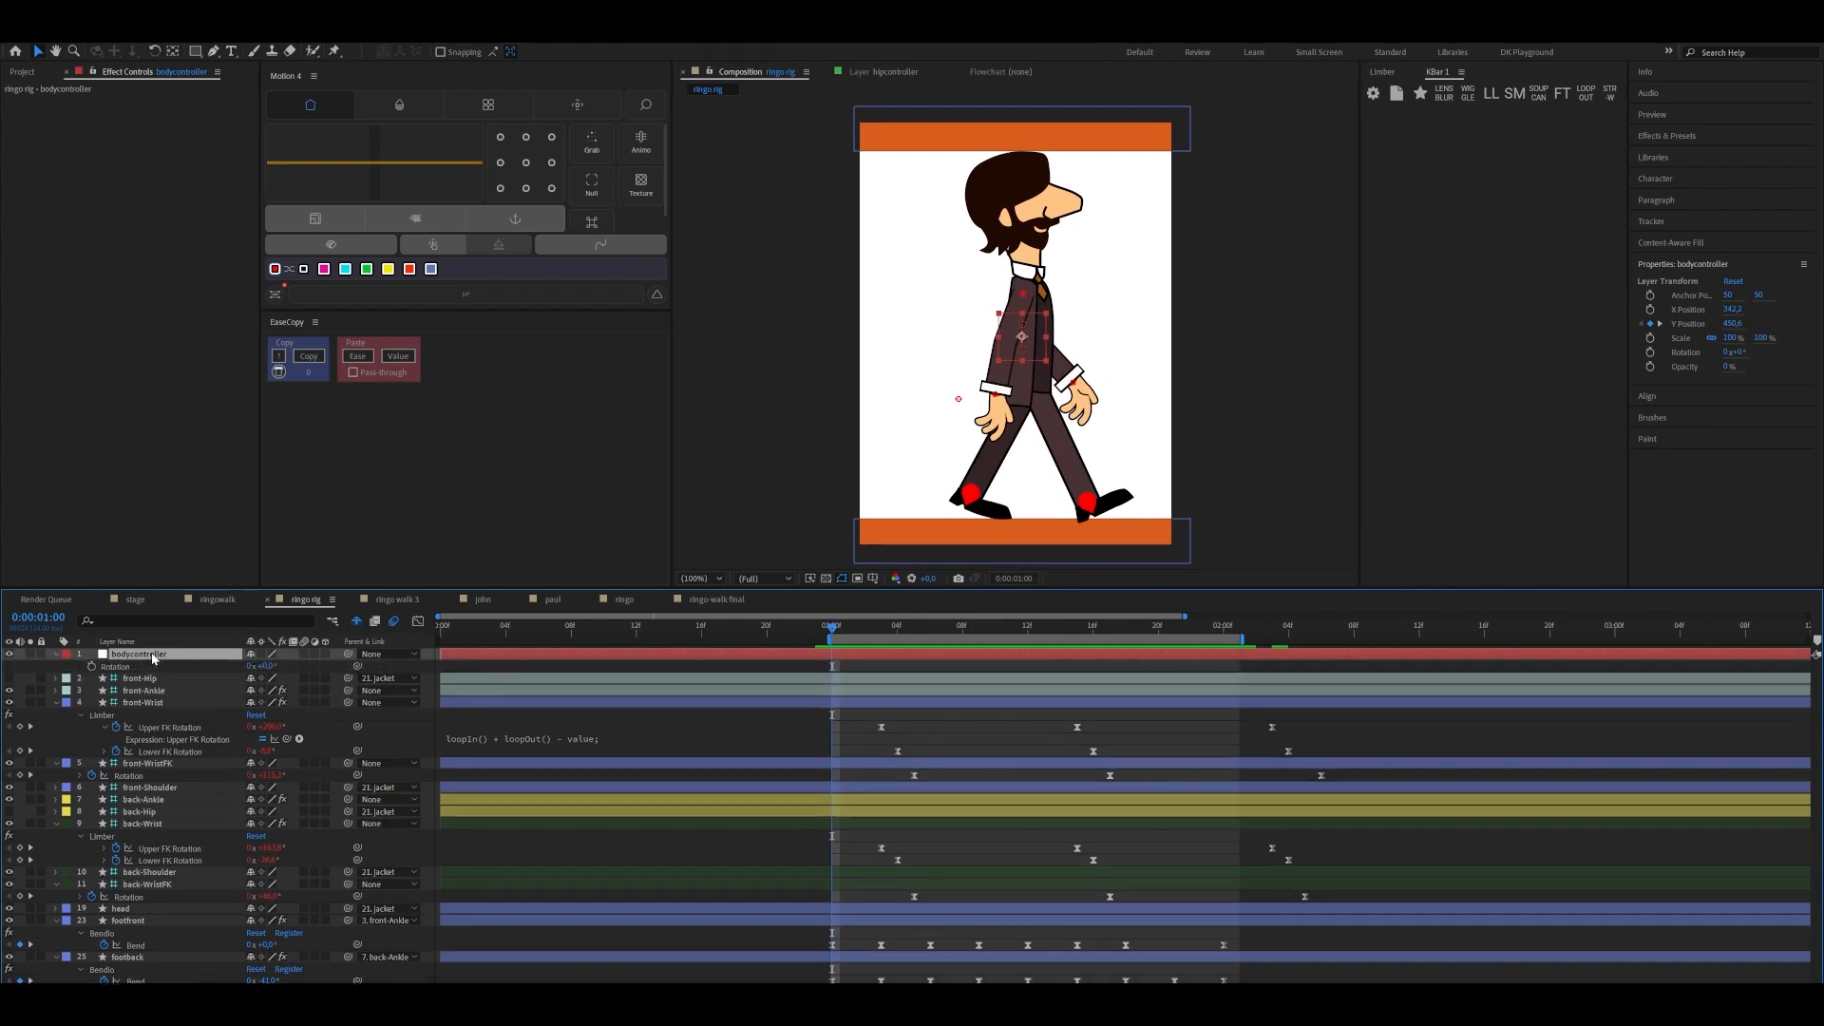
pyautogui.click(92, 666)
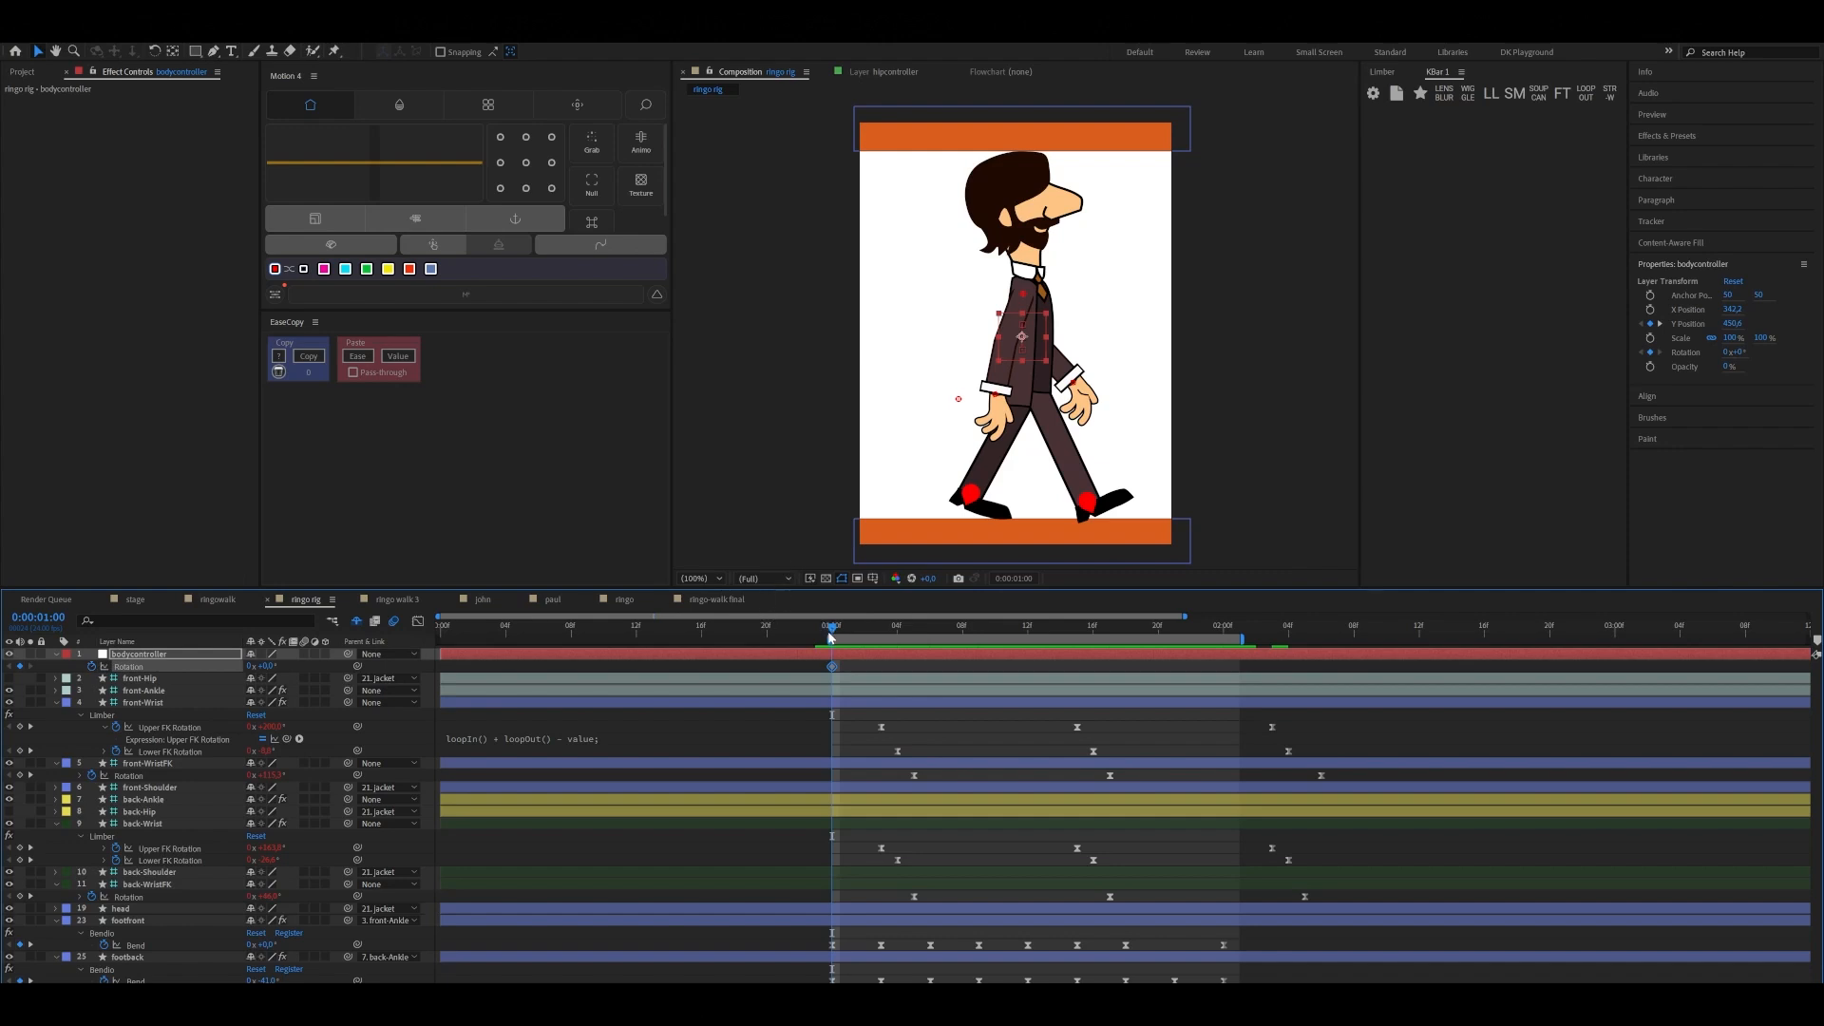
# Reveal the bodycontroller's keyframed properties and set its Rotation to 3° at 0:00:01:03 so the body leans forward
pyautogui.click(862, 654)
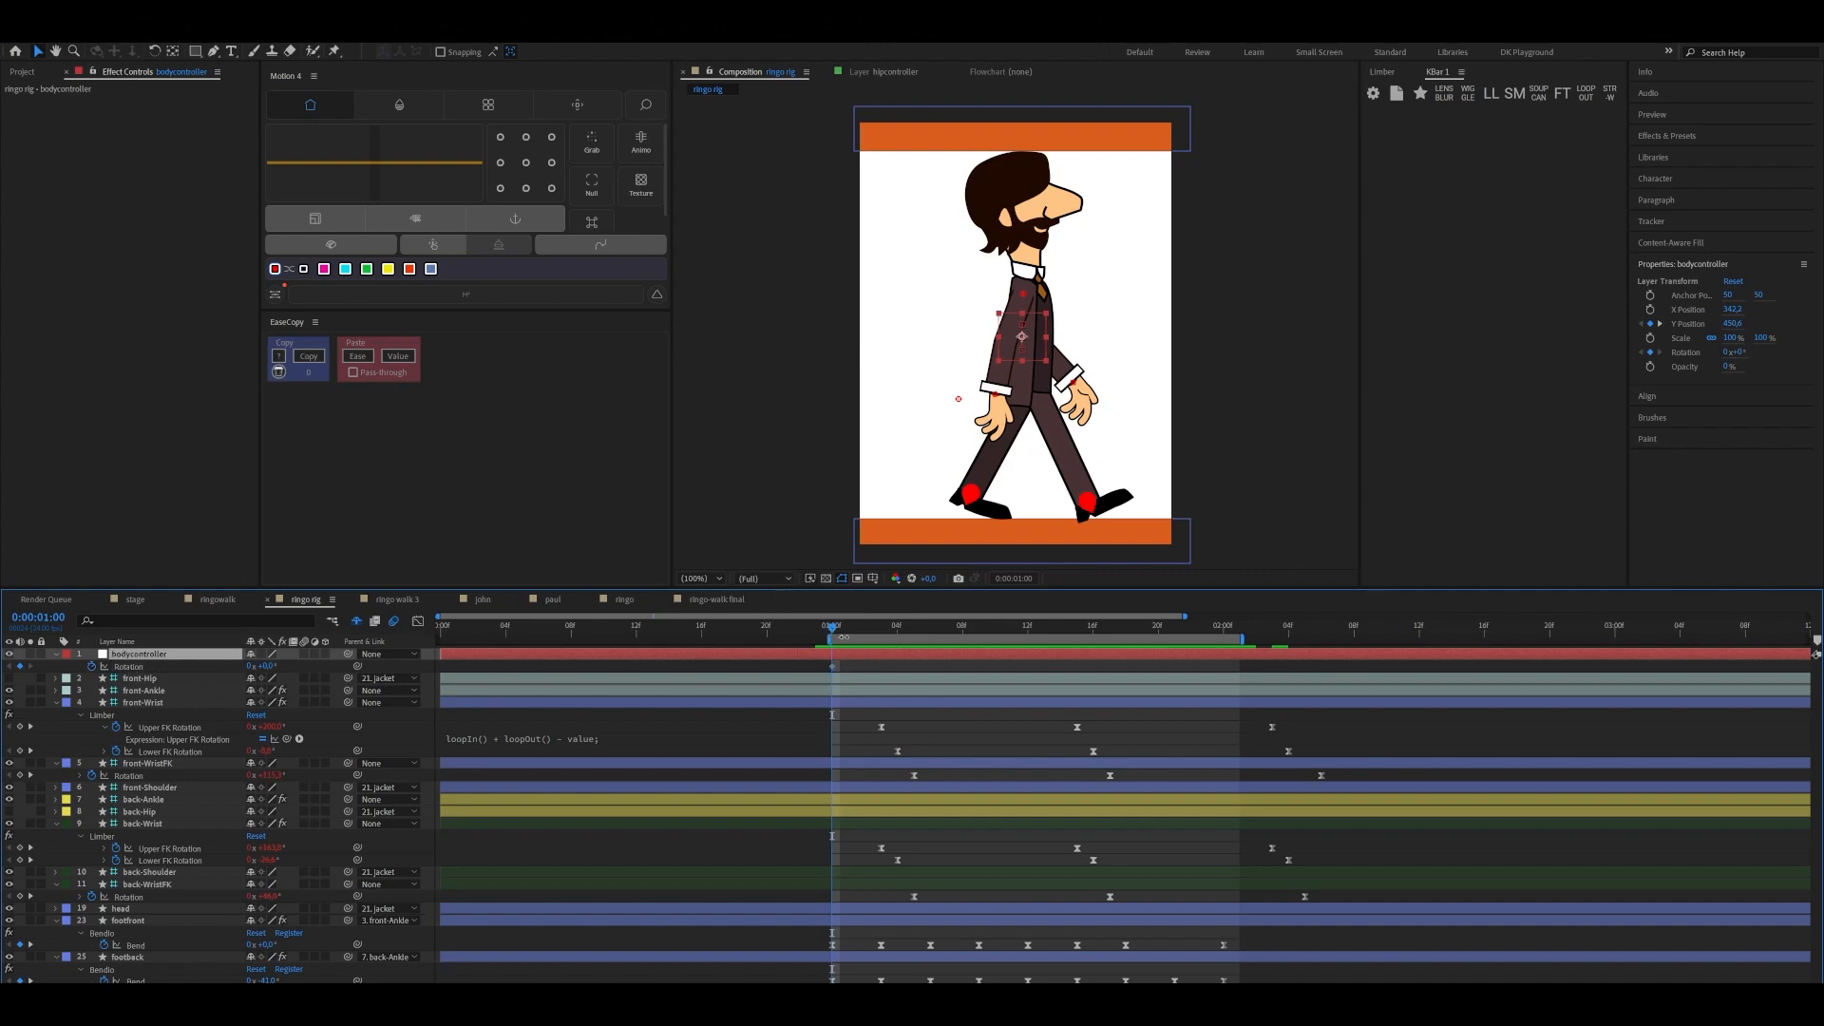
pyautogui.press('u')
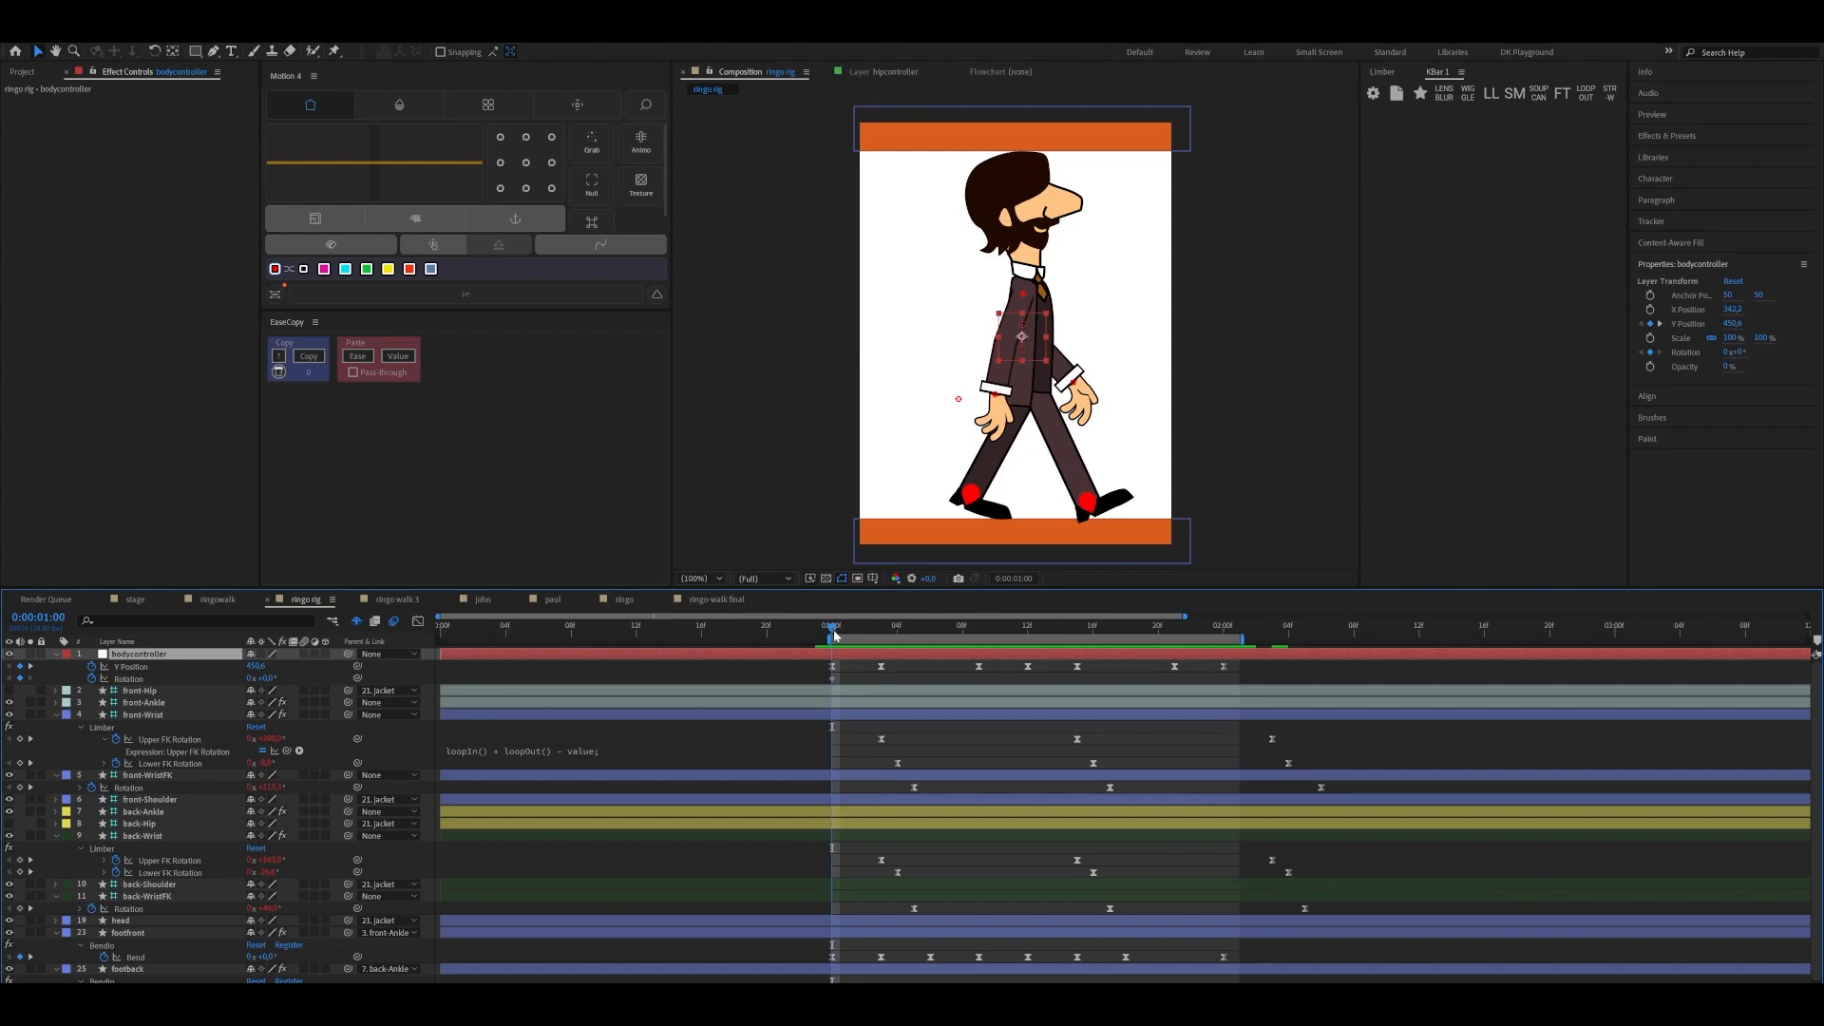
pyautogui.moveTo(834, 636); pyautogui.dragTo(883, 634)
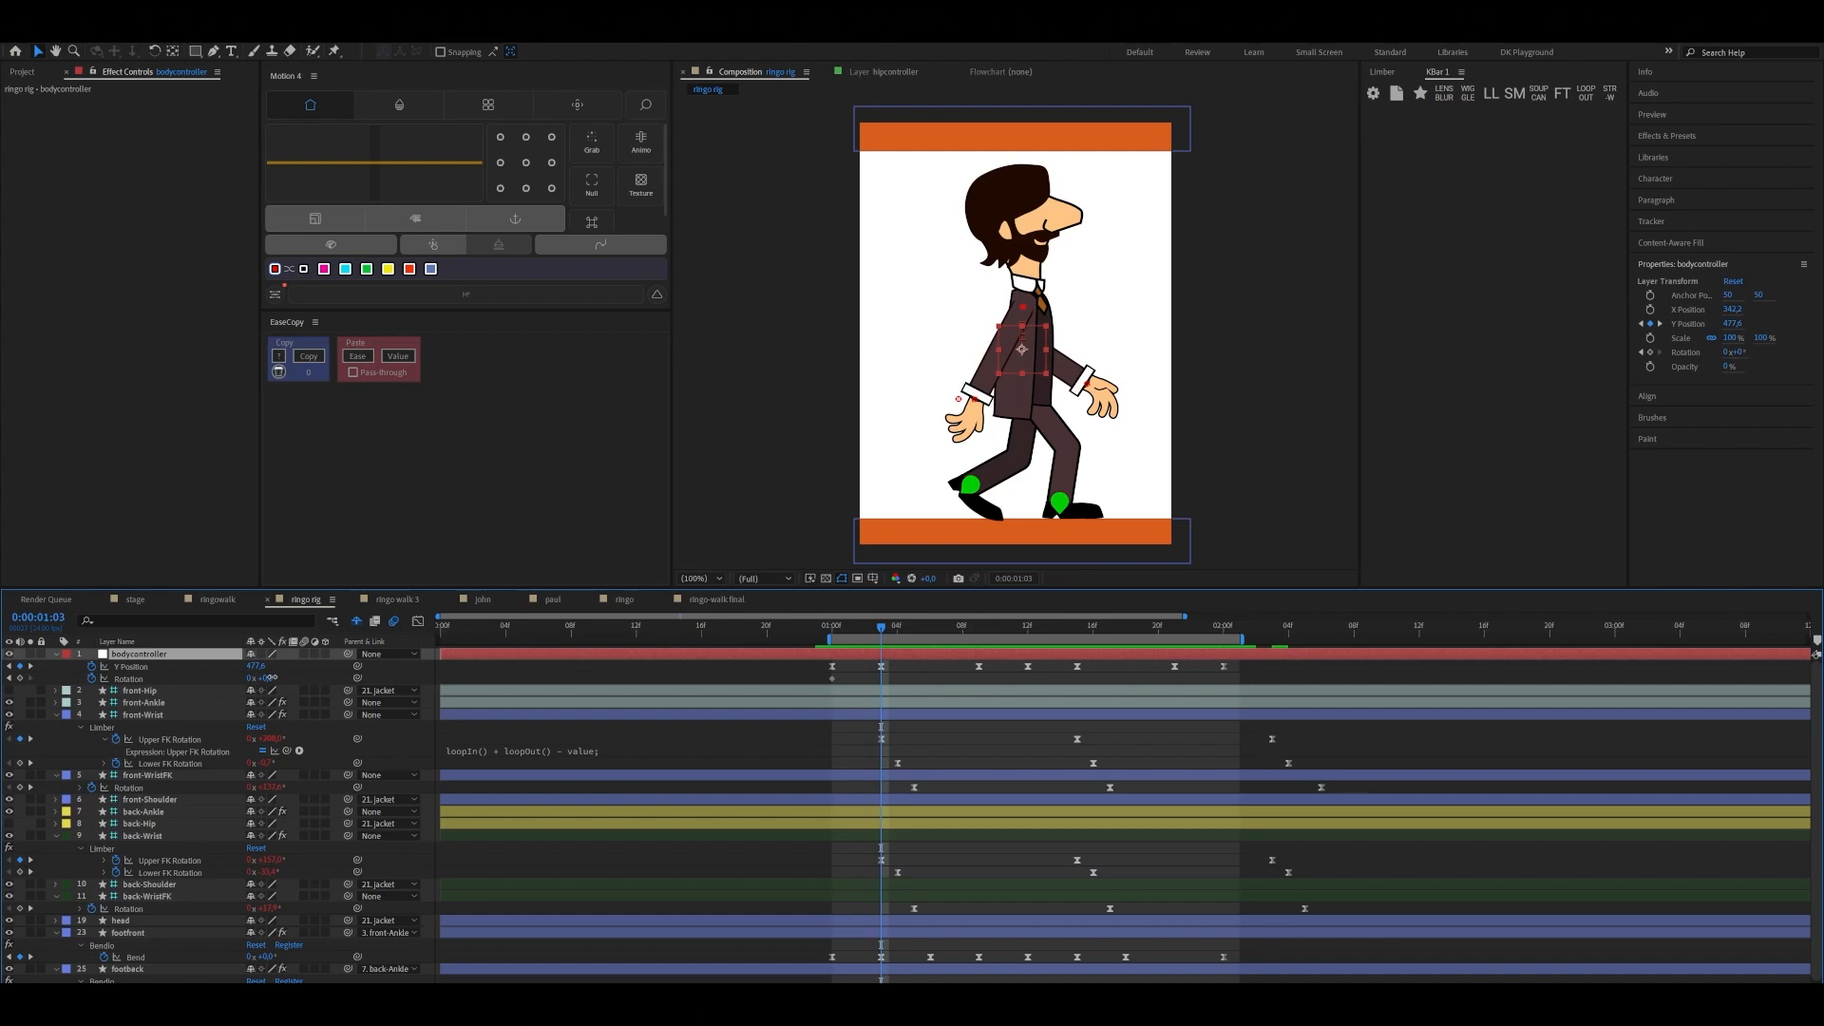
pyautogui.moveTo(272, 677); pyautogui.dragTo(276, 678)
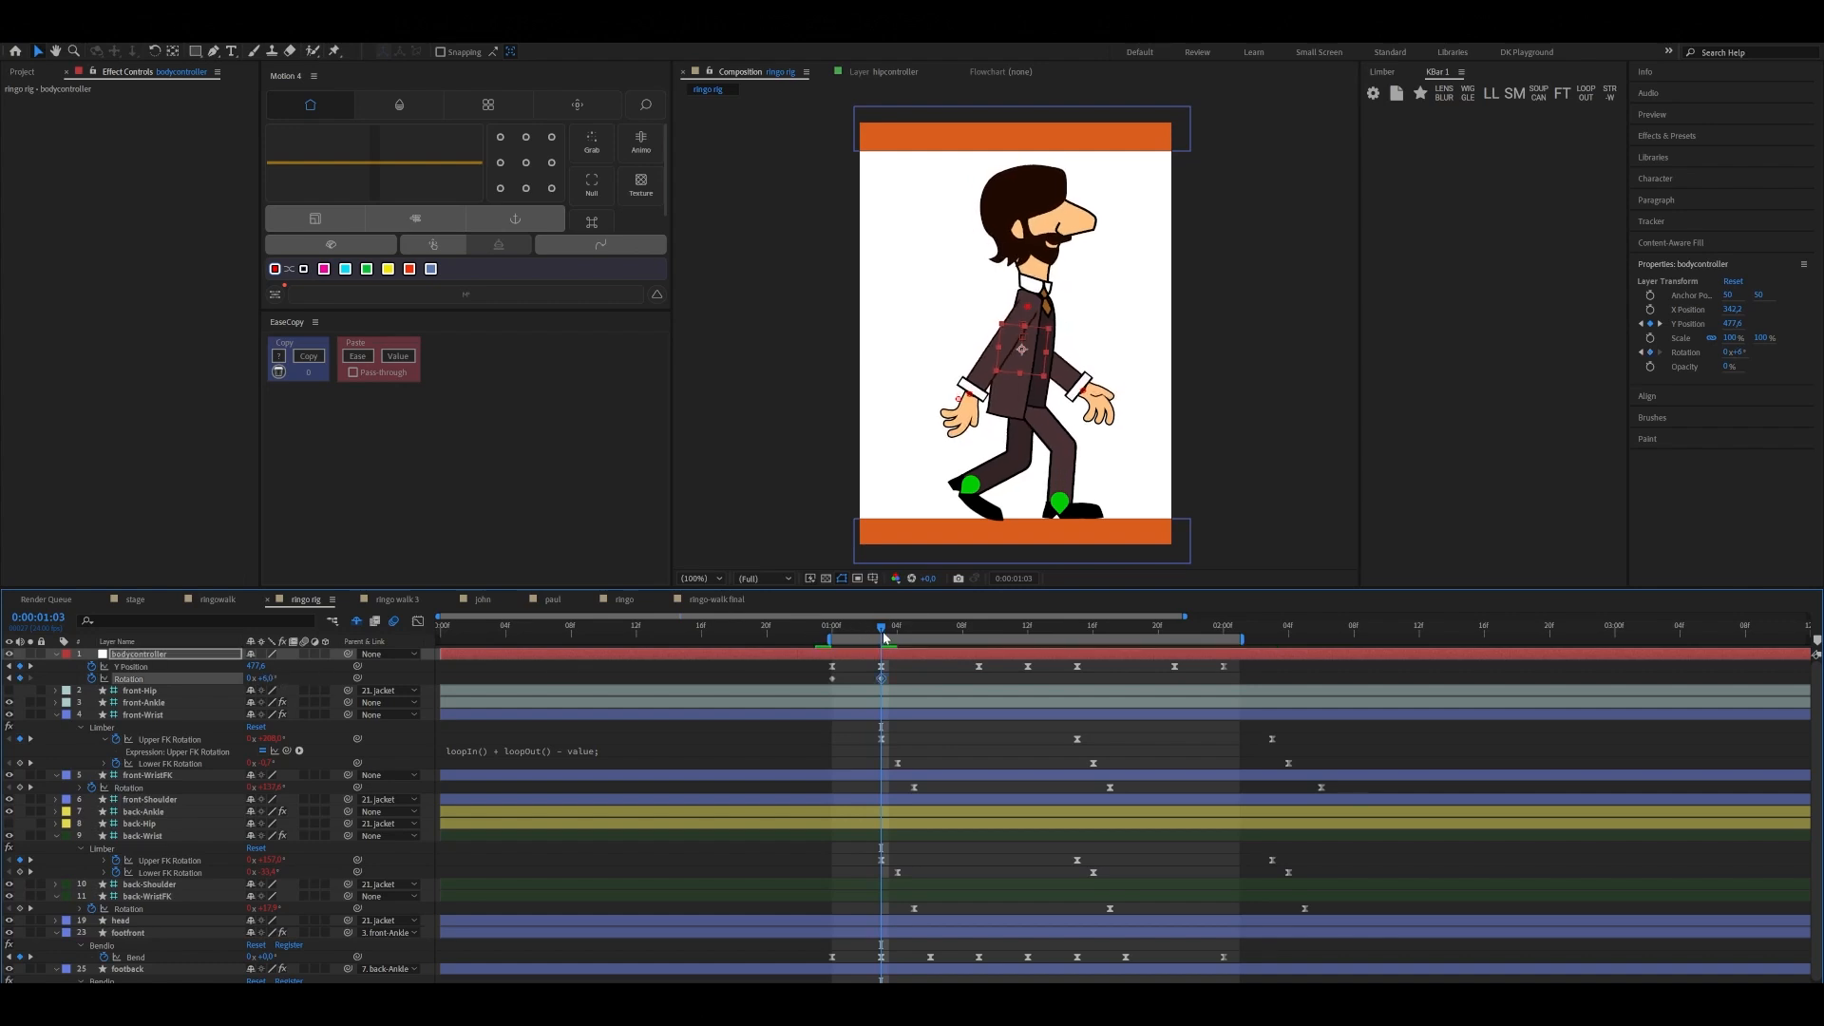
pyautogui.moveTo(857, 636)
pyautogui.mouseDown()
pyautogui.moveTo(837, 638)
pyautogui.moveTo(882, 642)
pyautogui.mouseUp()
pyautogui.click(307, 678)
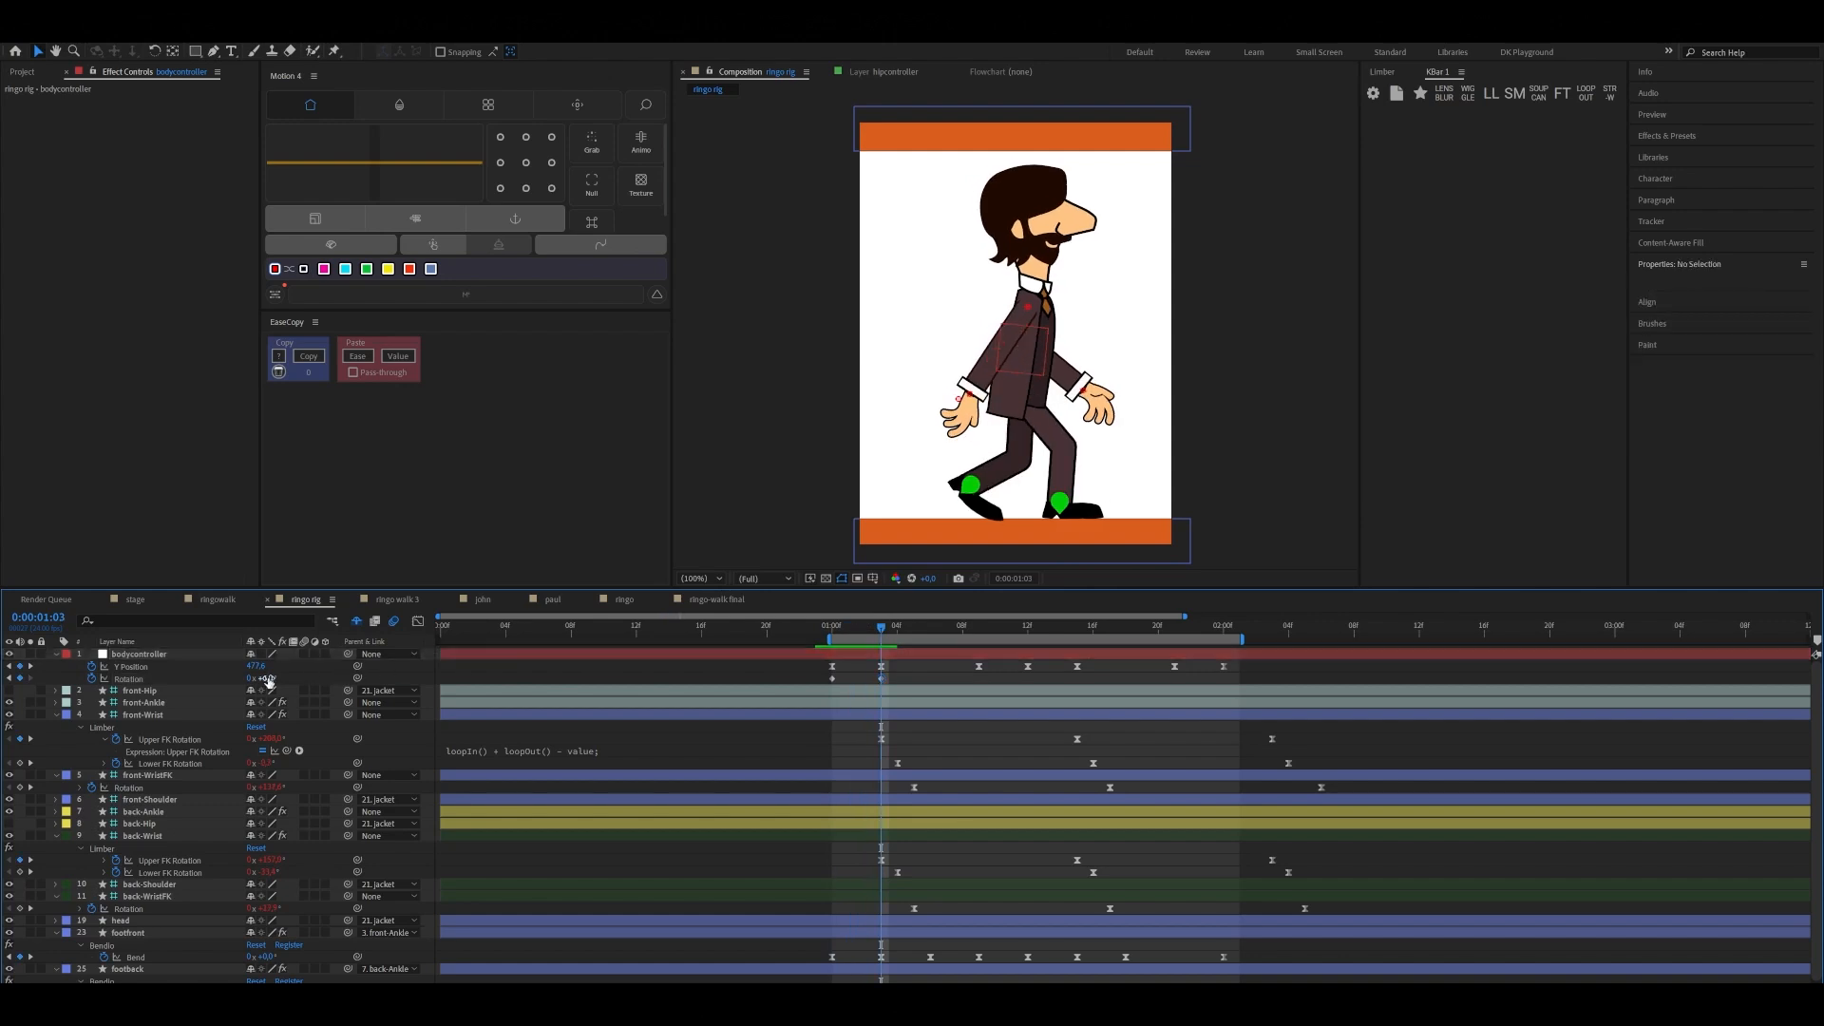
pyautogui.click(270, 679)
pyautogui.press('Return')
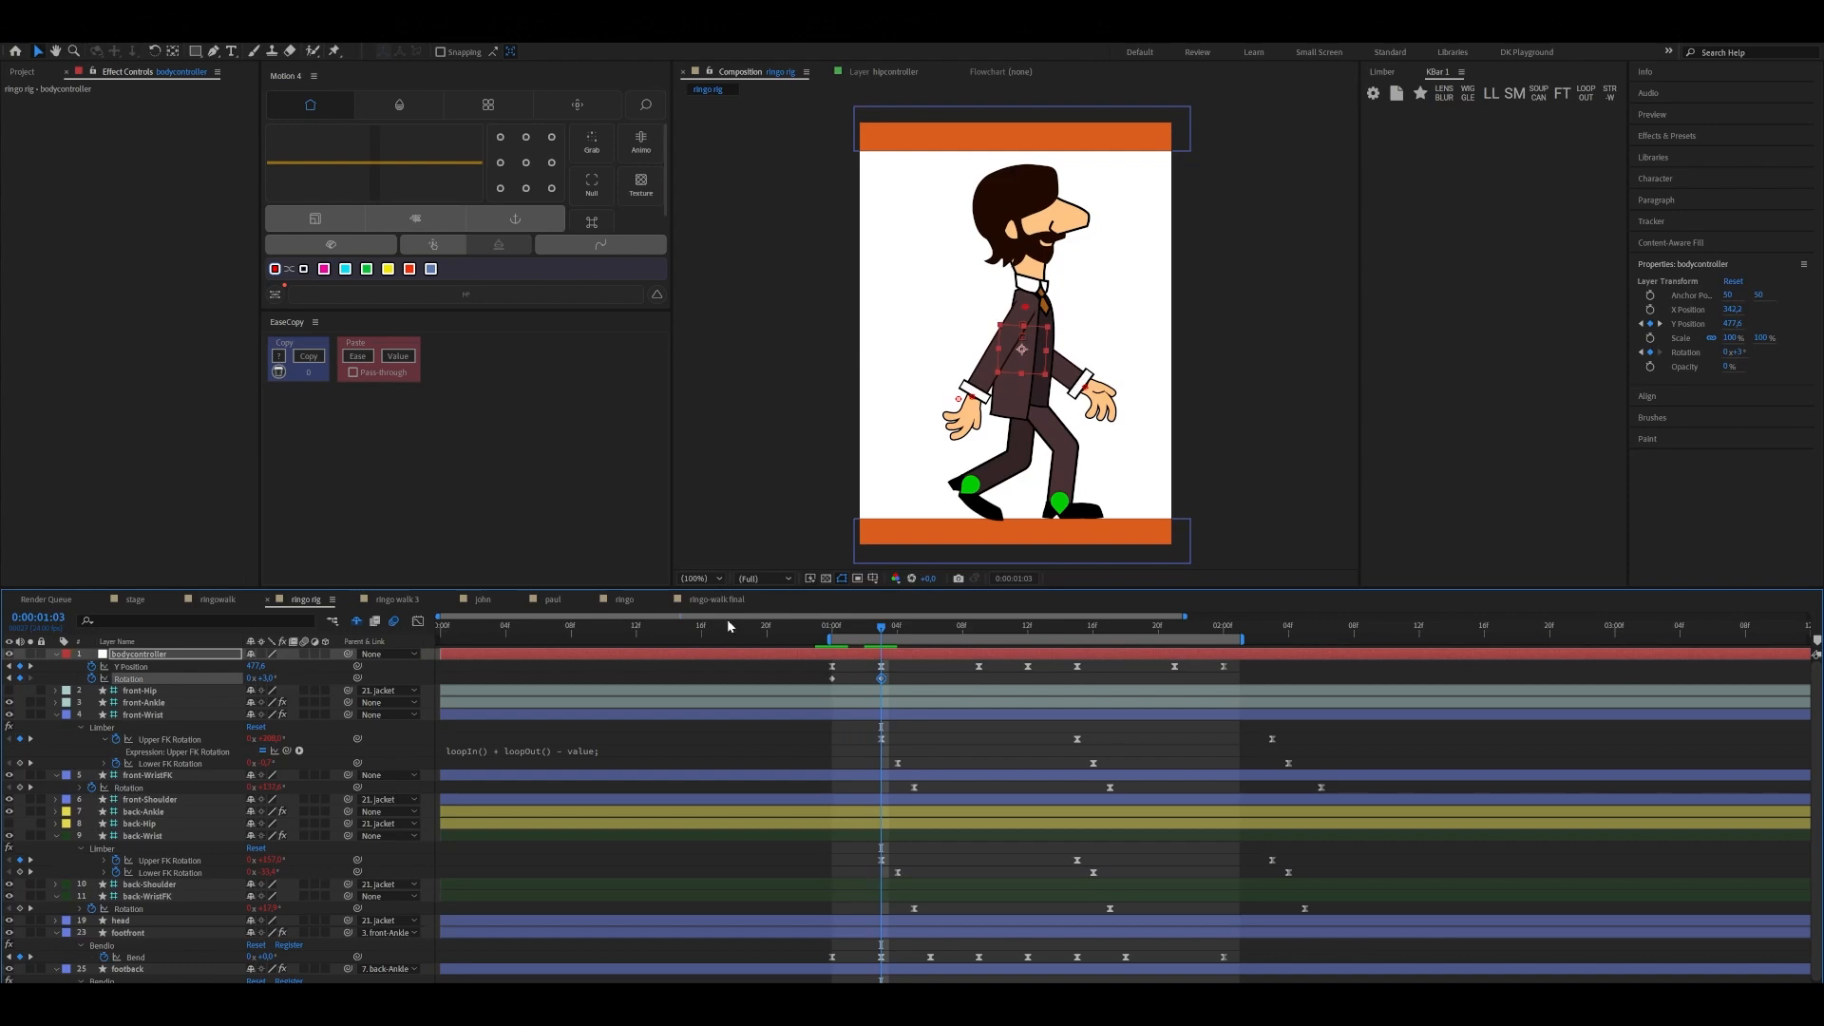
# Set the bodycontroller's Rotation to -1° at 0:00:01:09 so the body leans back at the high point of the step
pyautogui.moveTo(881, 638); pyautogui.dragTo(978, 654)
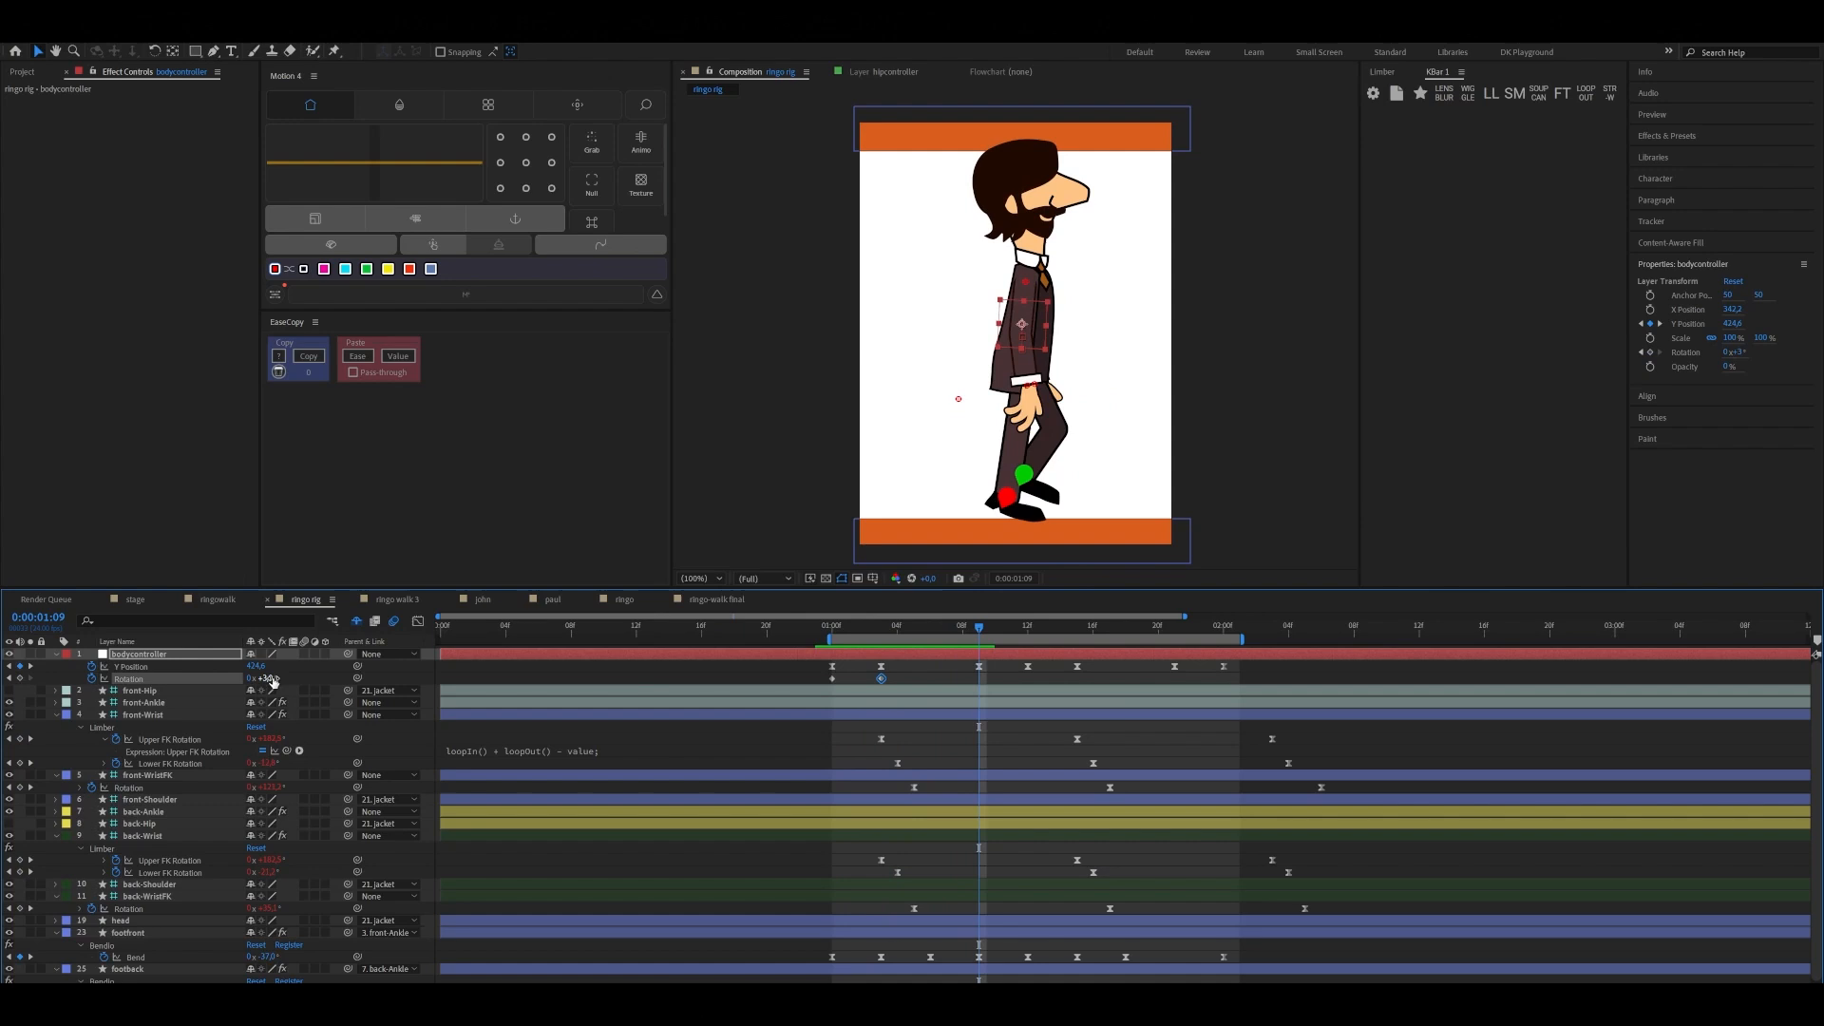
pyautogui.click(271, 678)
pyautogui.write('-1')
pyautogui.press('Return')
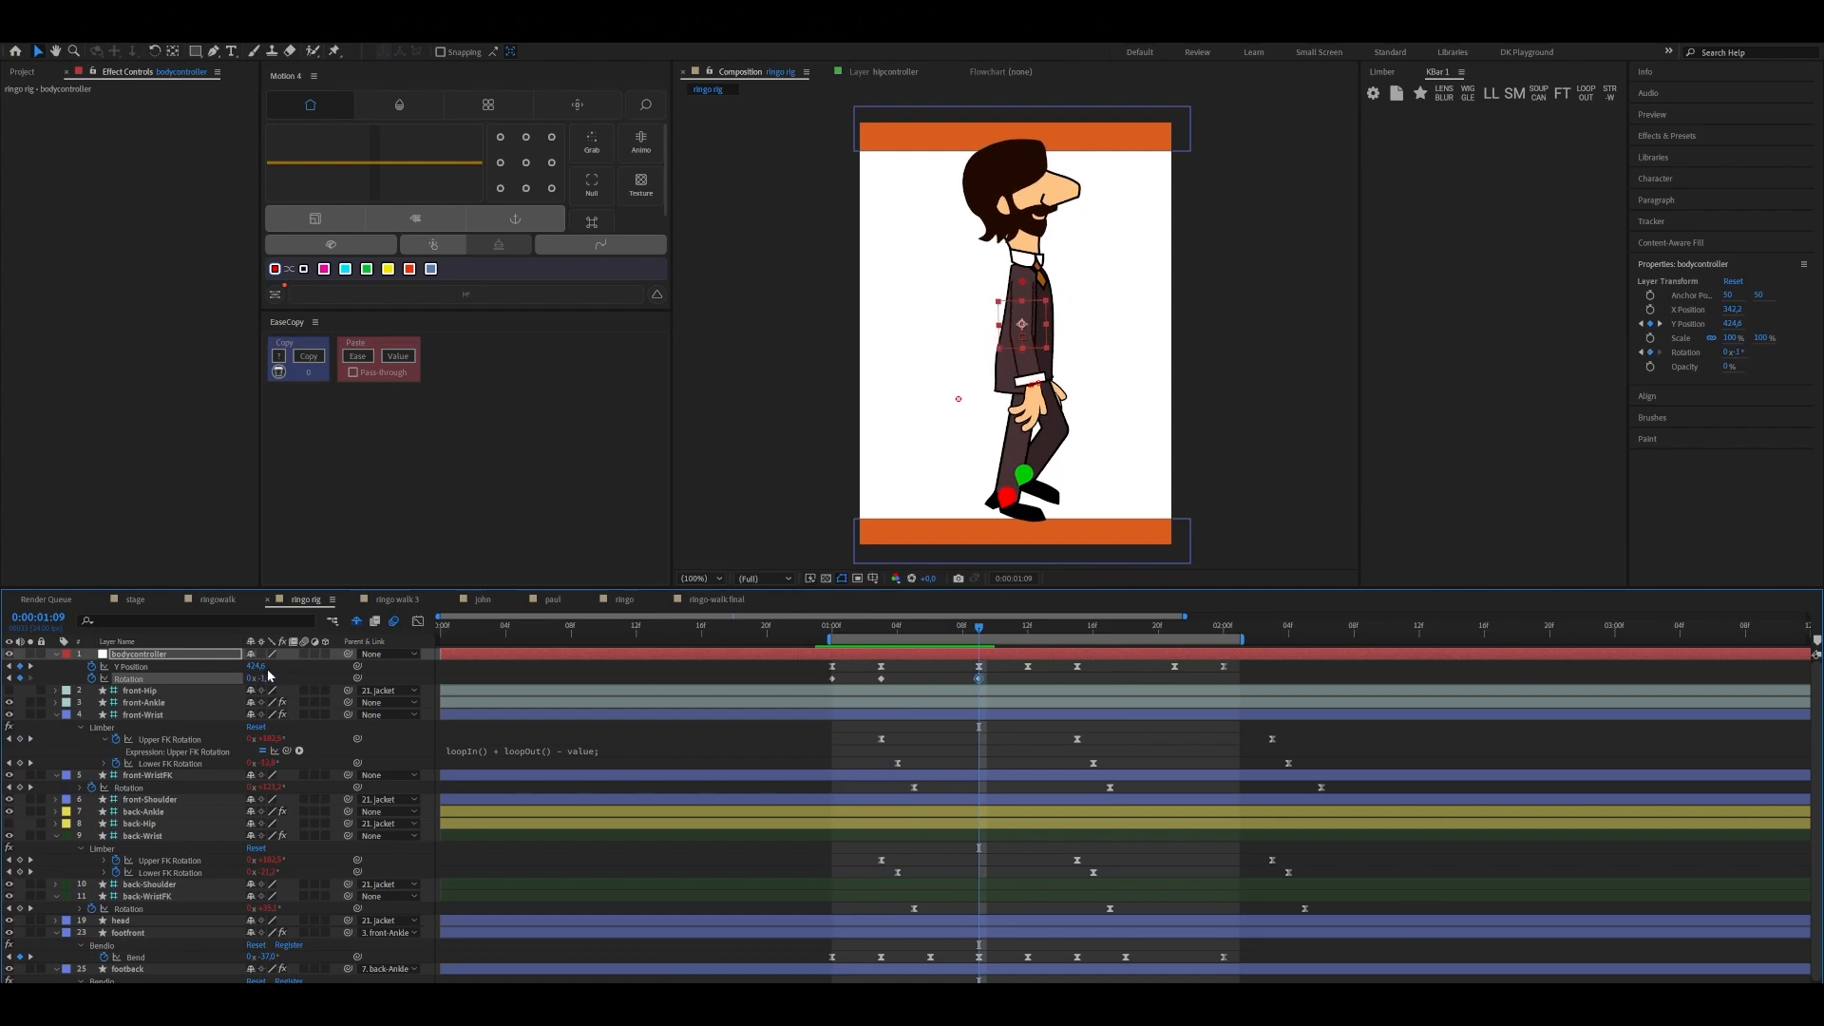
# Copy the bodycontroller's three Rotation keyframes and paste them at 0:00:01:12 for the second step
pyautogui.moveTo(983, 631); pyautogui.dragTo(1028, 629)
pyautogui.moveTo(803, 679); pyautogui.dragTo(990, 696)
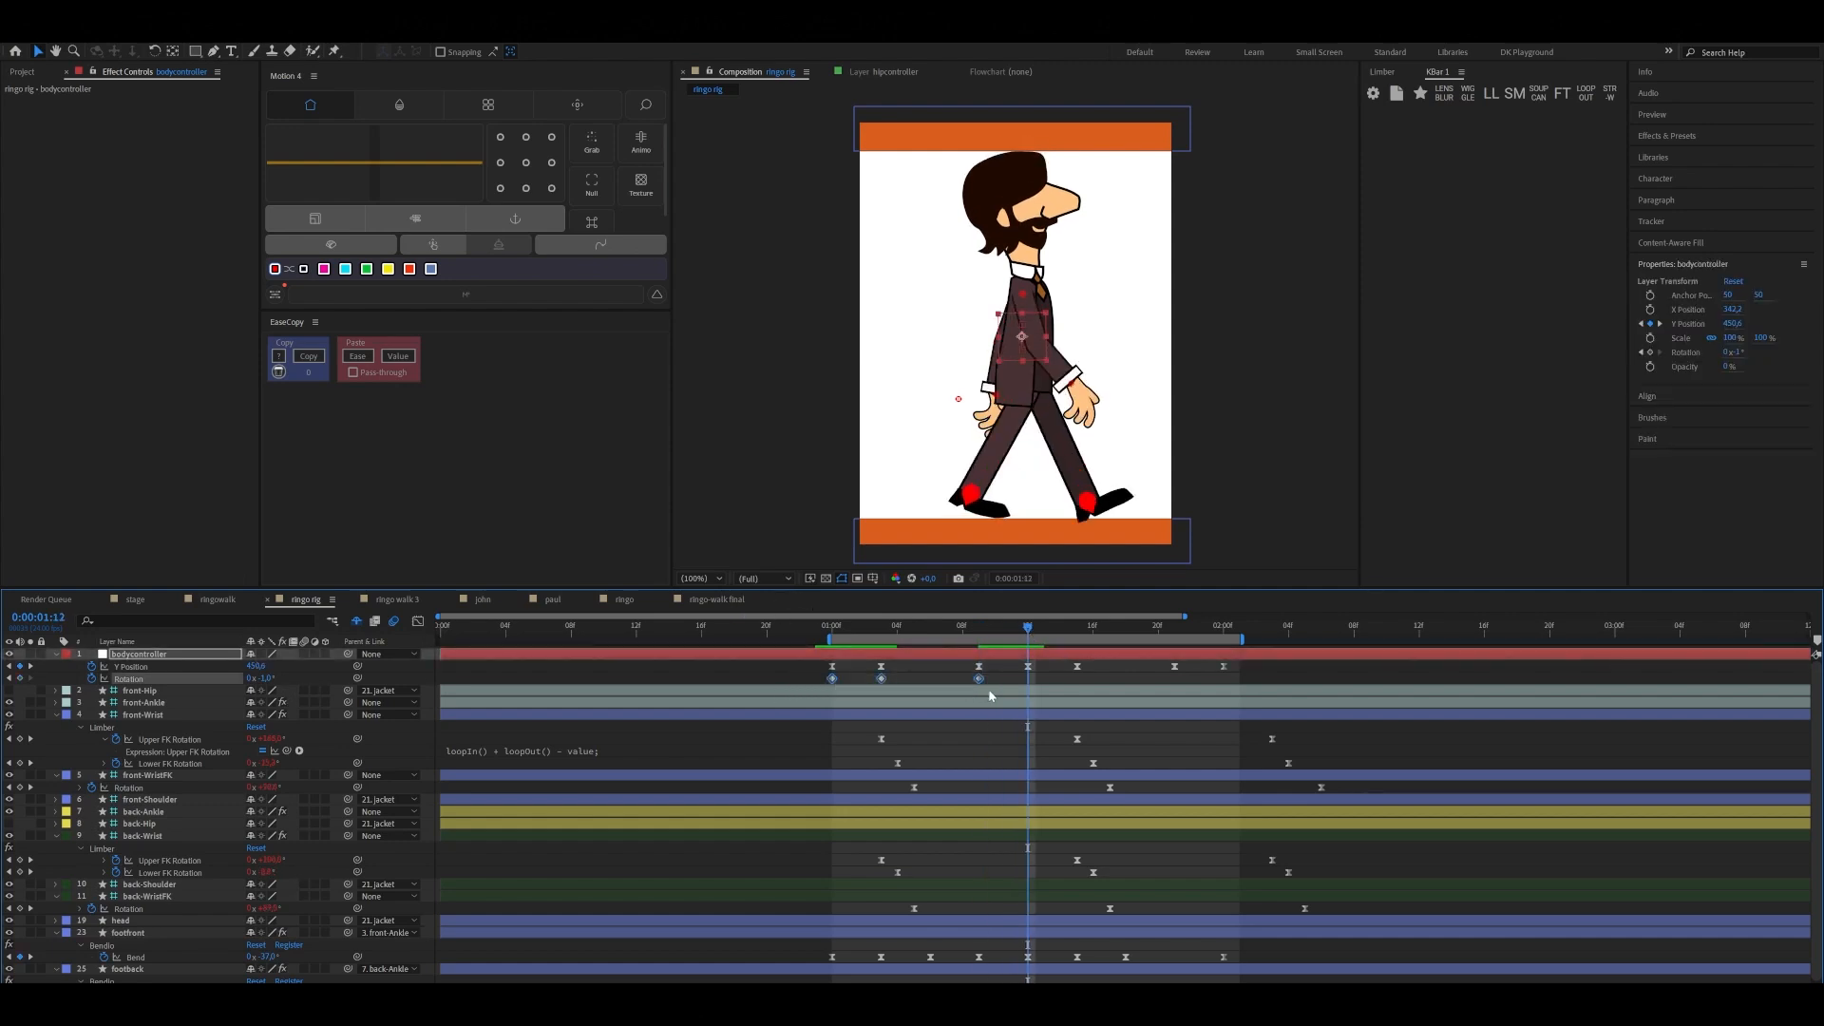
pyautogui.click(20, 679)
pyautogui.hotkey('ctrl', 'v')
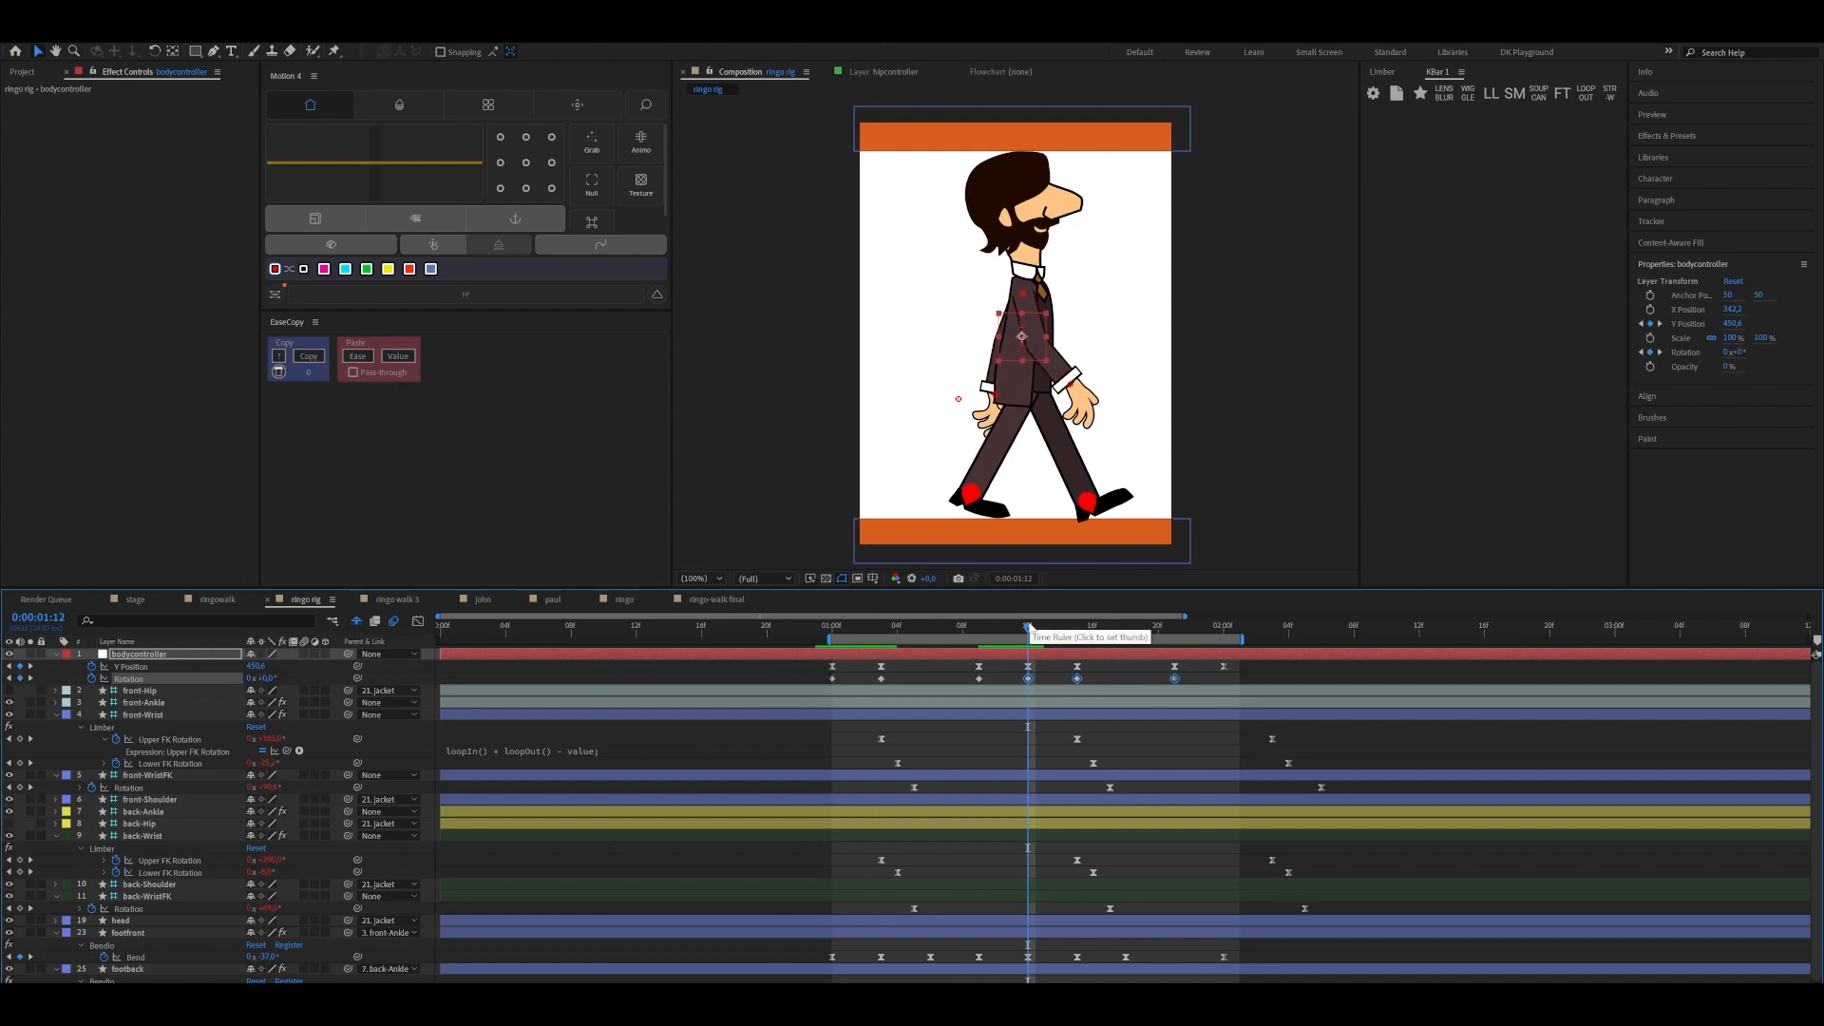
# Copy the bodycontroller's first Rotation keyframe to 0:00:02:00 to close the cycle
pyautogui.moveTo(1029, 628); pyautogui.dragTo(1224, 647)
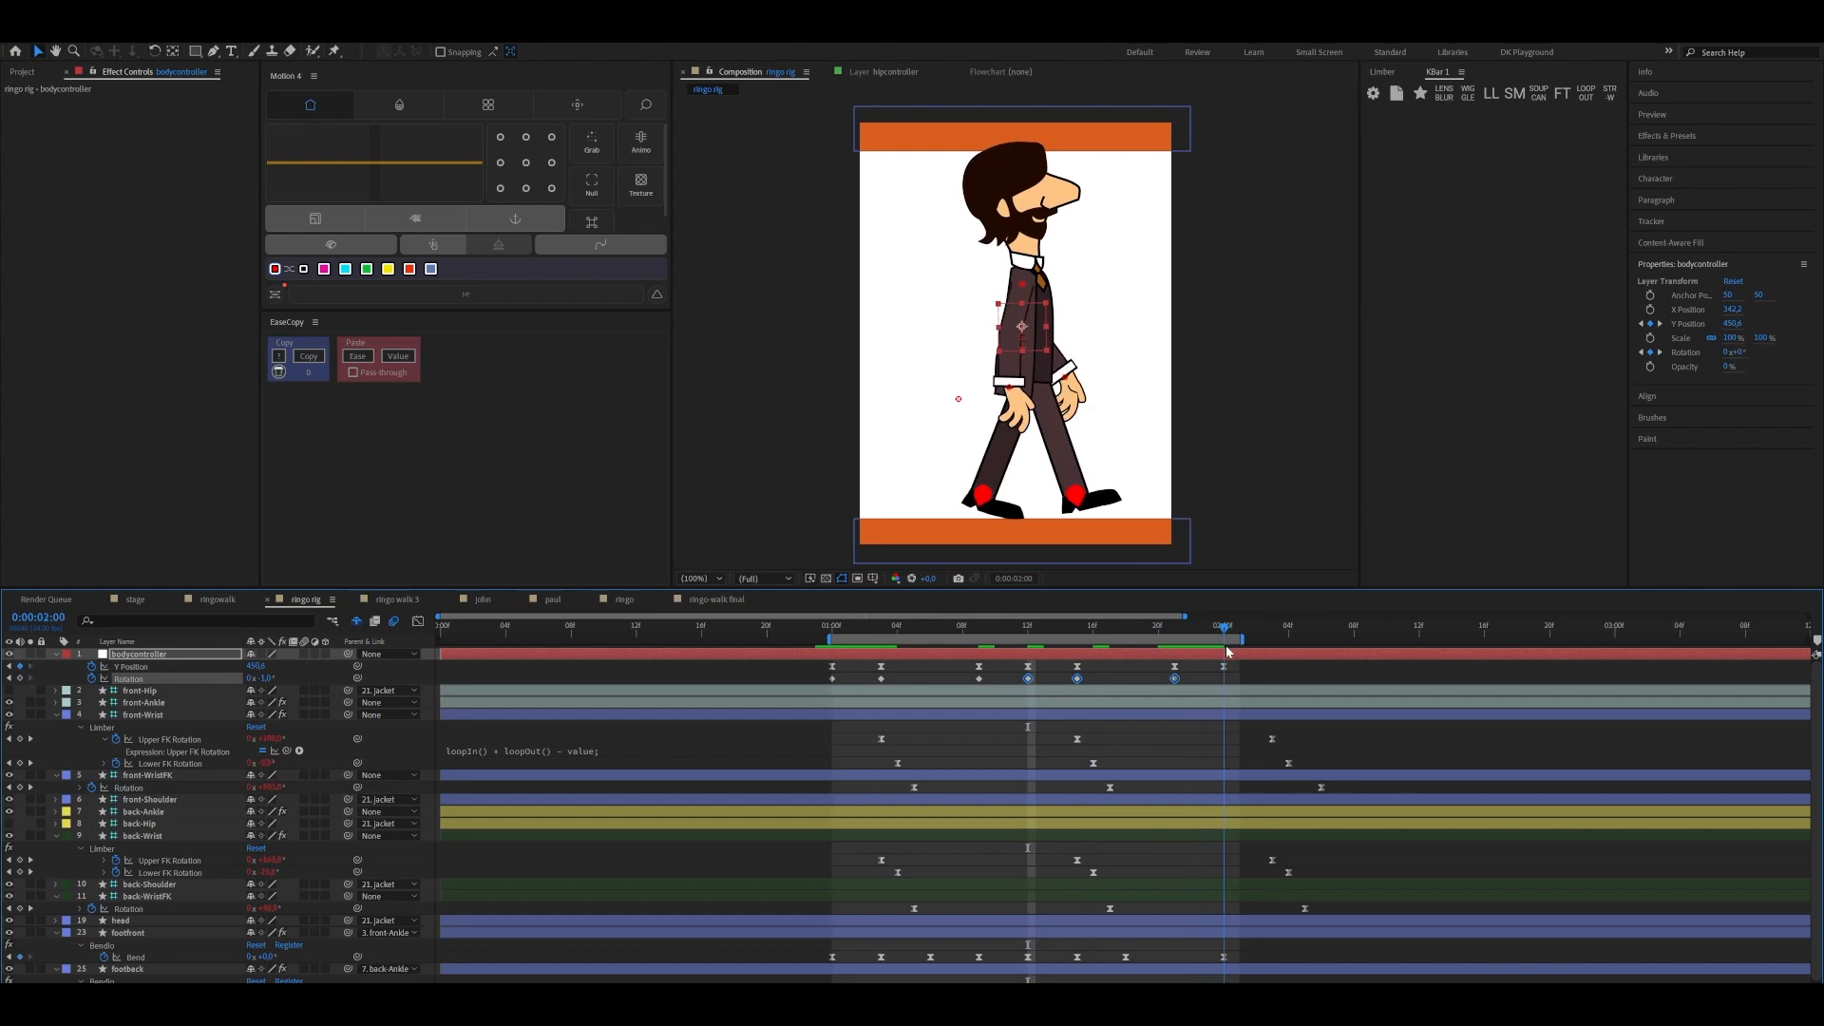
pyautogui.click(832, 678)
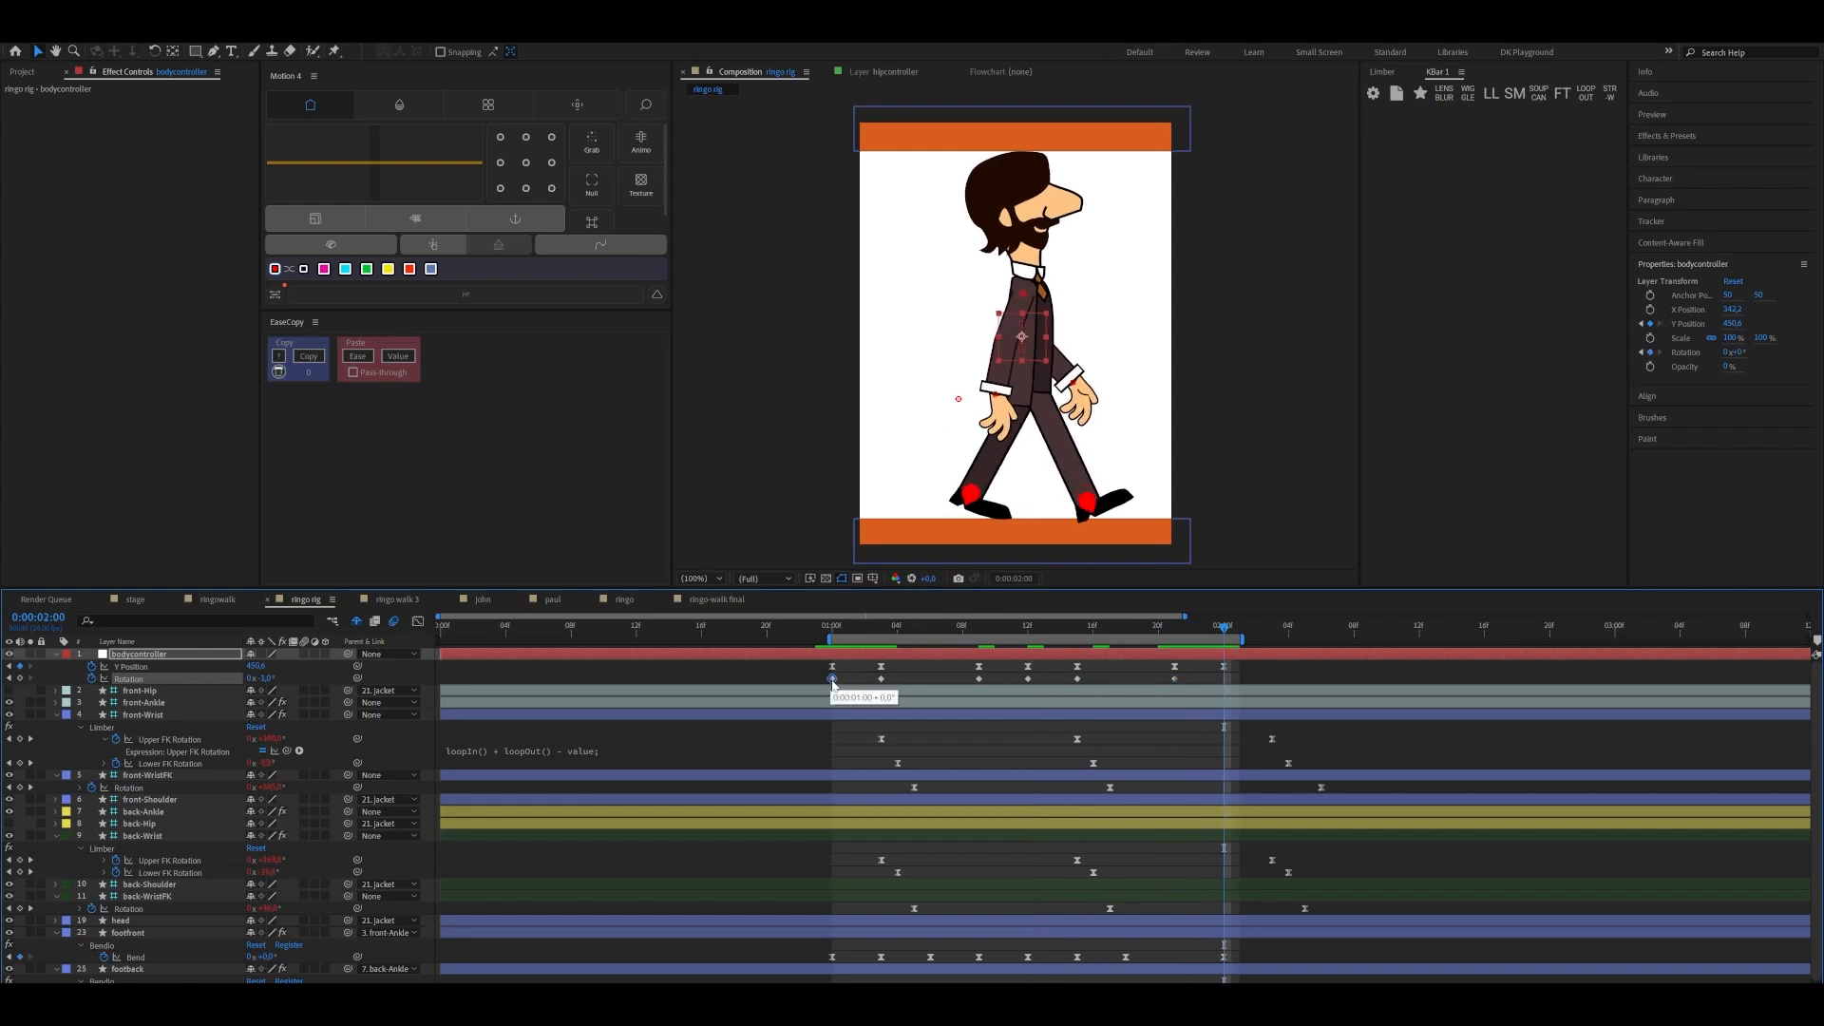
pyautogui.hotkey('ctrl', 'c')
pyautogui.hotkey('ctrl', 'v')
# Ease all bodycontroller Rotation keyframes, apply the loop-in and loop-out expression, and shift them one frame later to start at 0:00:01:01
pyautogui.moveTo(814, 680); pyautogui.dragTo(1260, 691)
pyautogui.press('F9')
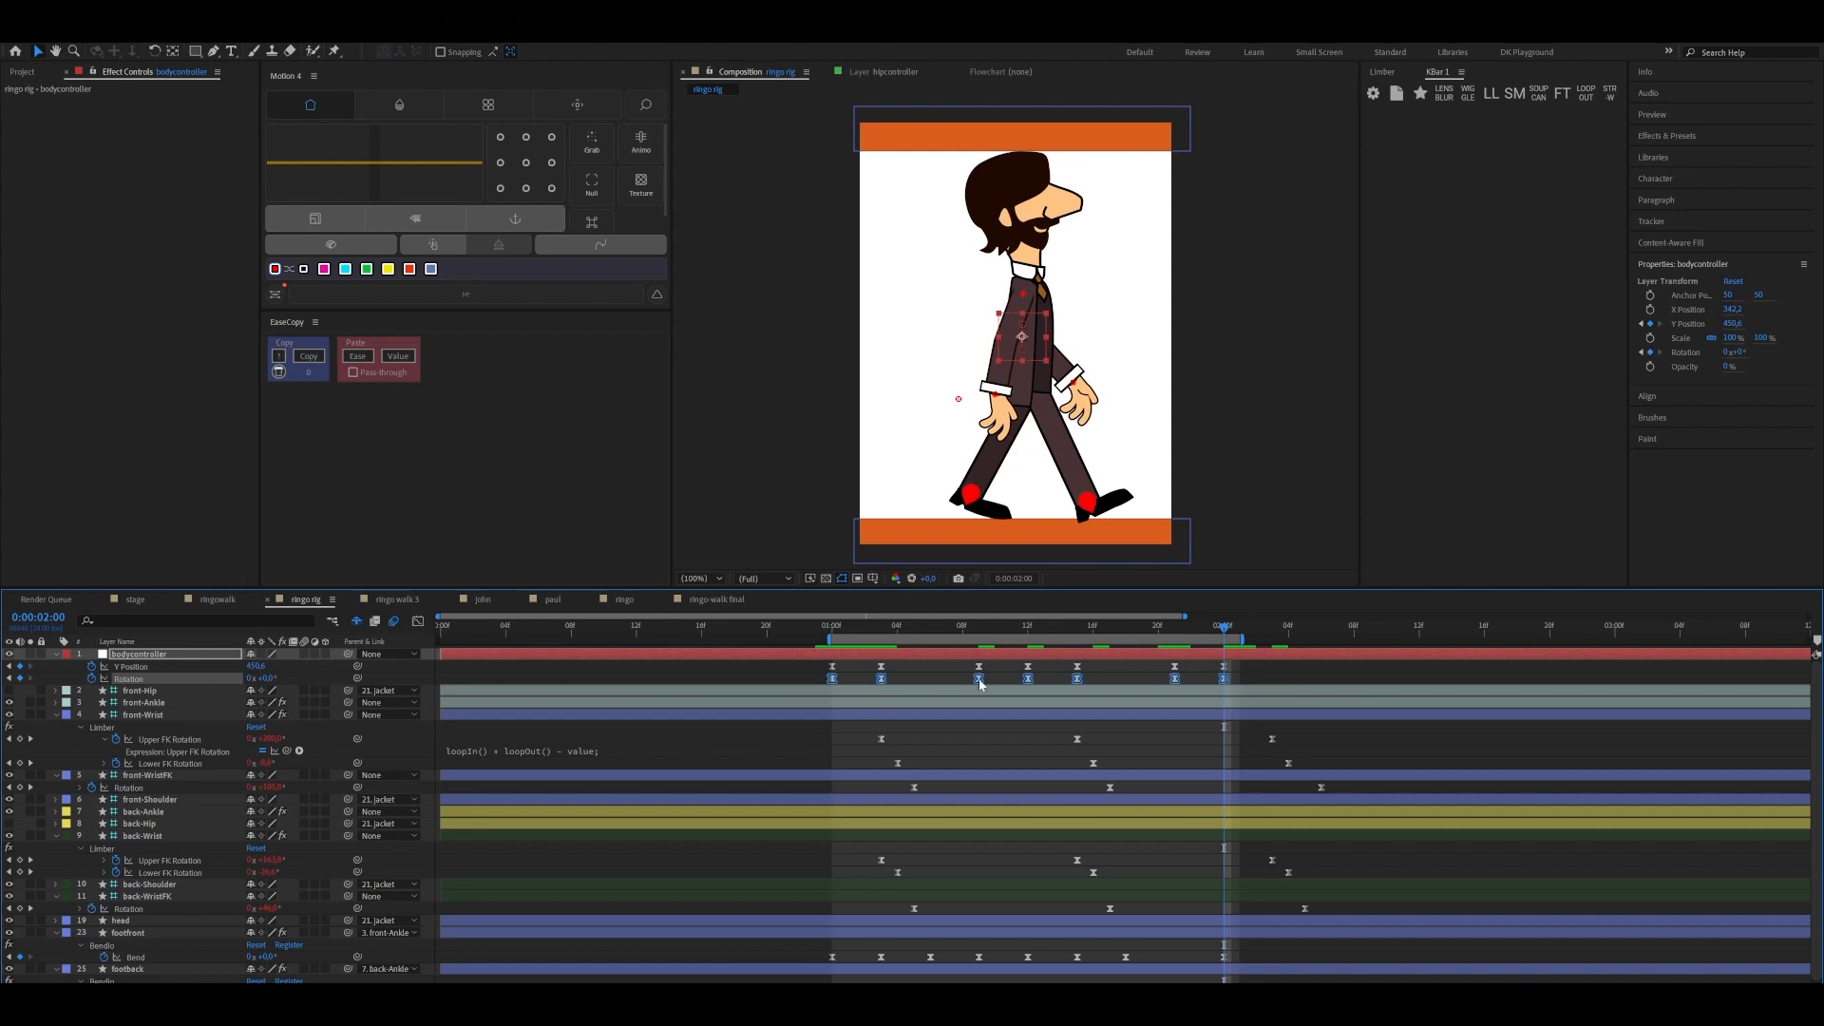
pyautogui.click(1490, 95)
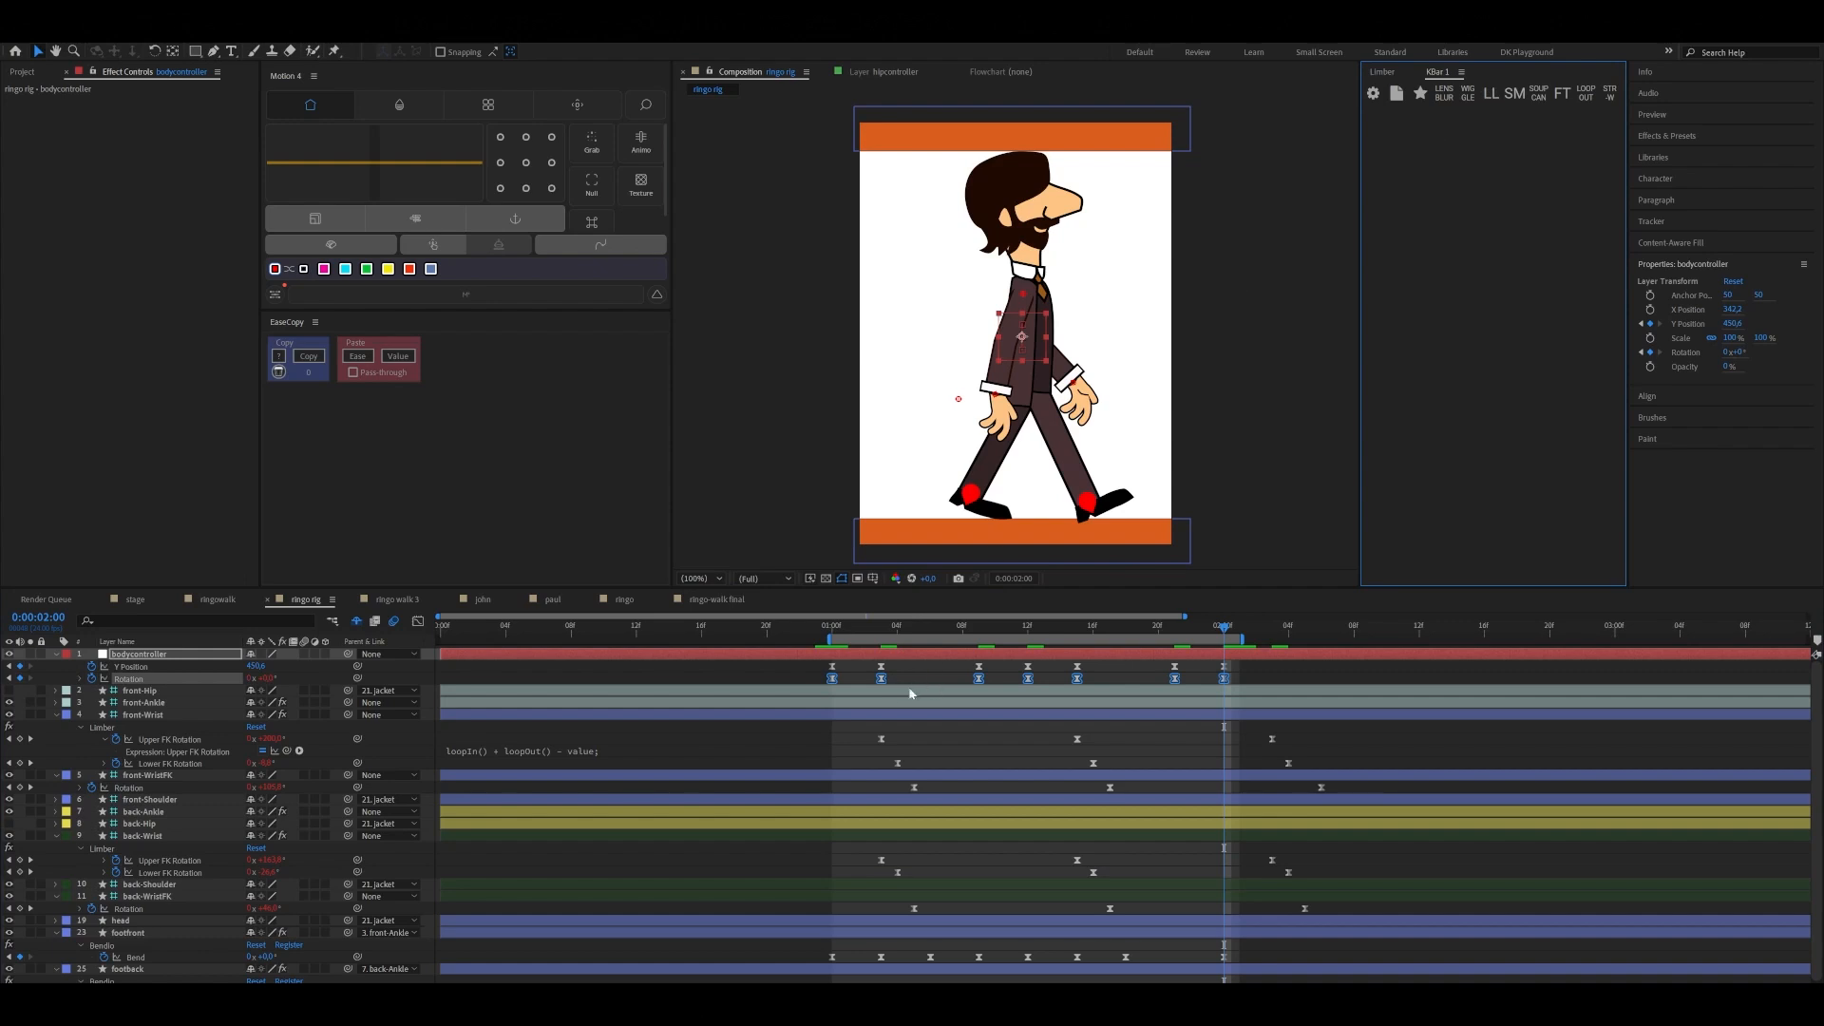
pyautogui.moveTo(881, 686); pyautogui.dragTo(899, 686)
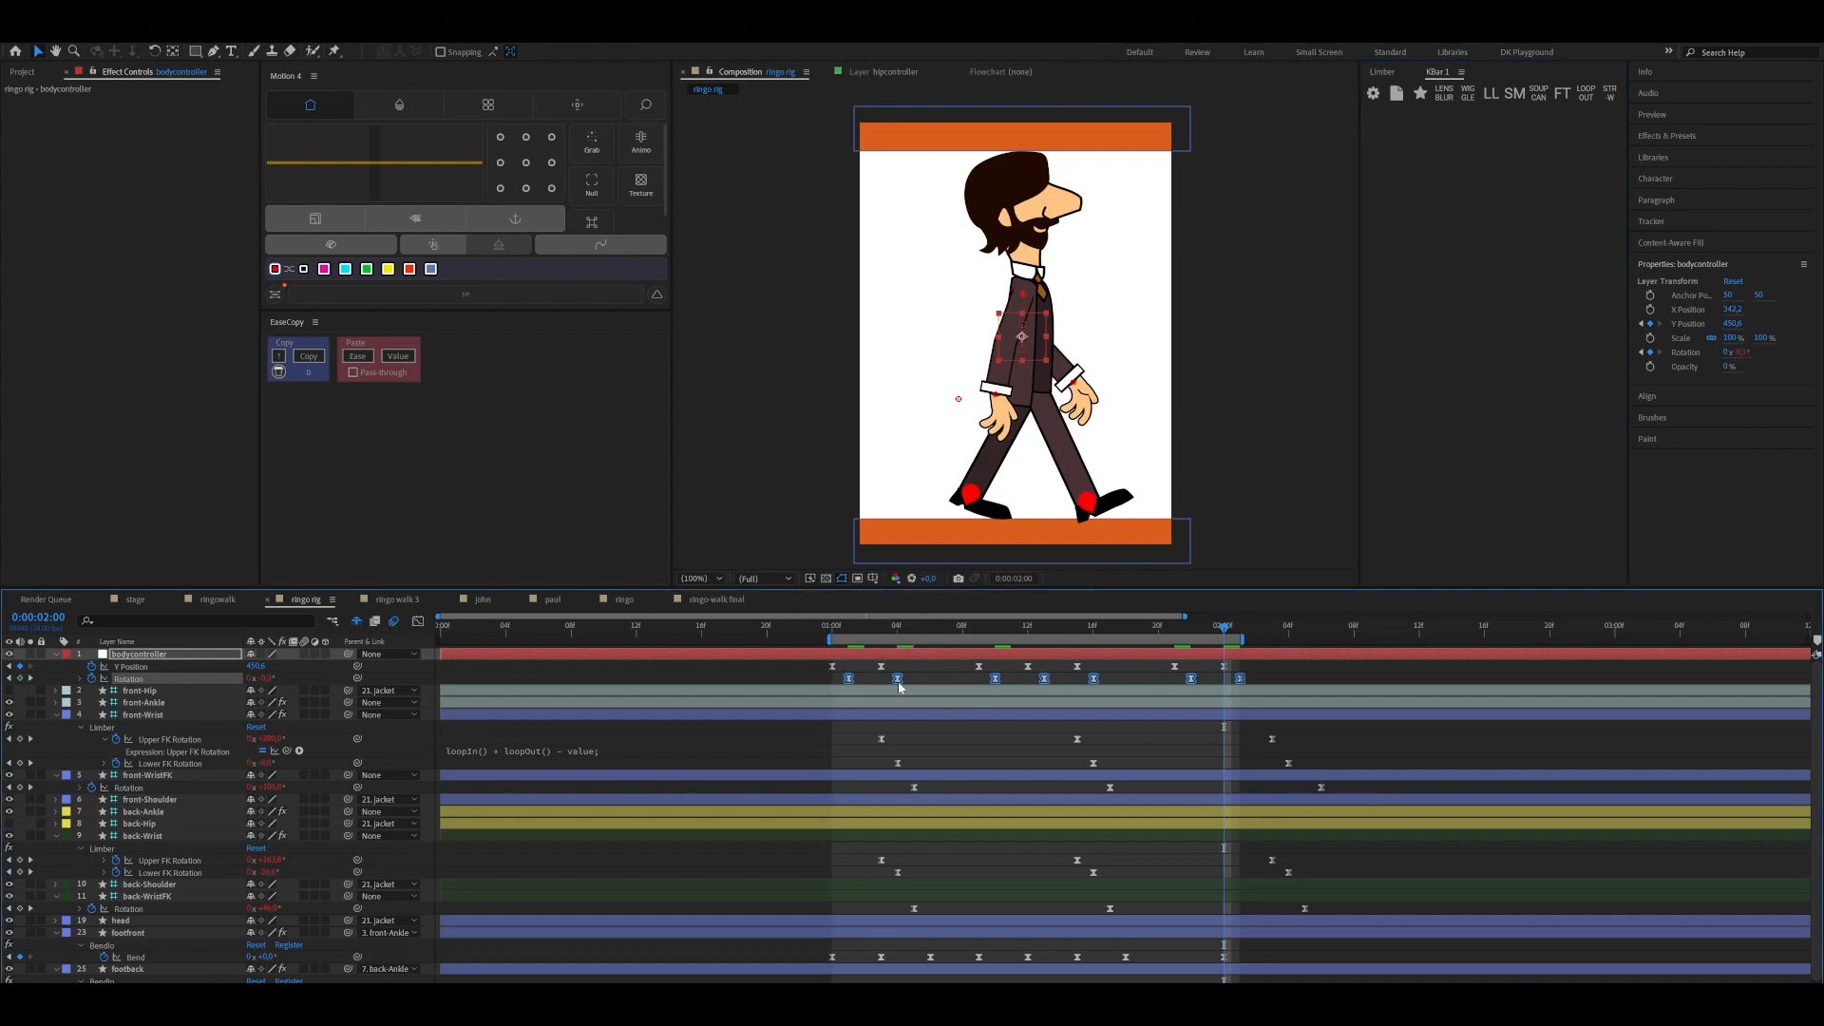
# Play back the walk cycle to check the body's leaning motion, and return to 0:00:01:00
pyautogui.press('space')
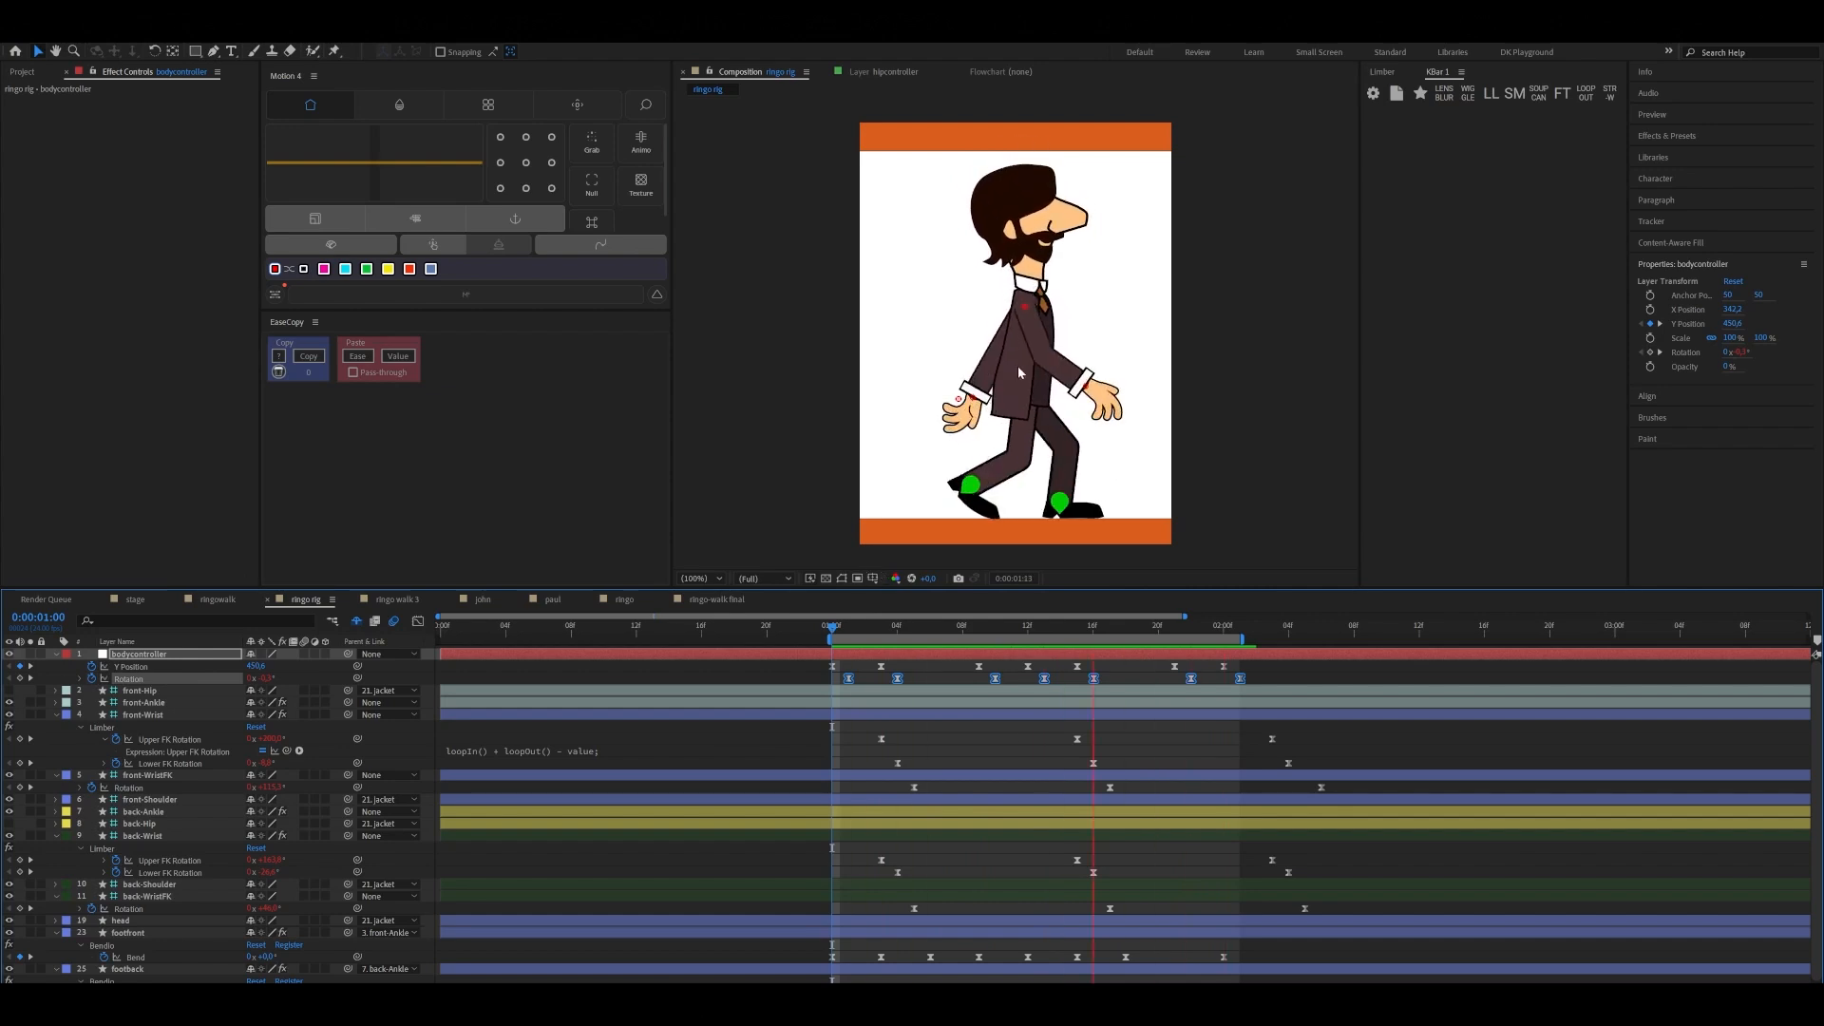
pyautogui.press('space')
pyautogui.moveTo(1074, 625); pyautogui.dragTo(833, 665)
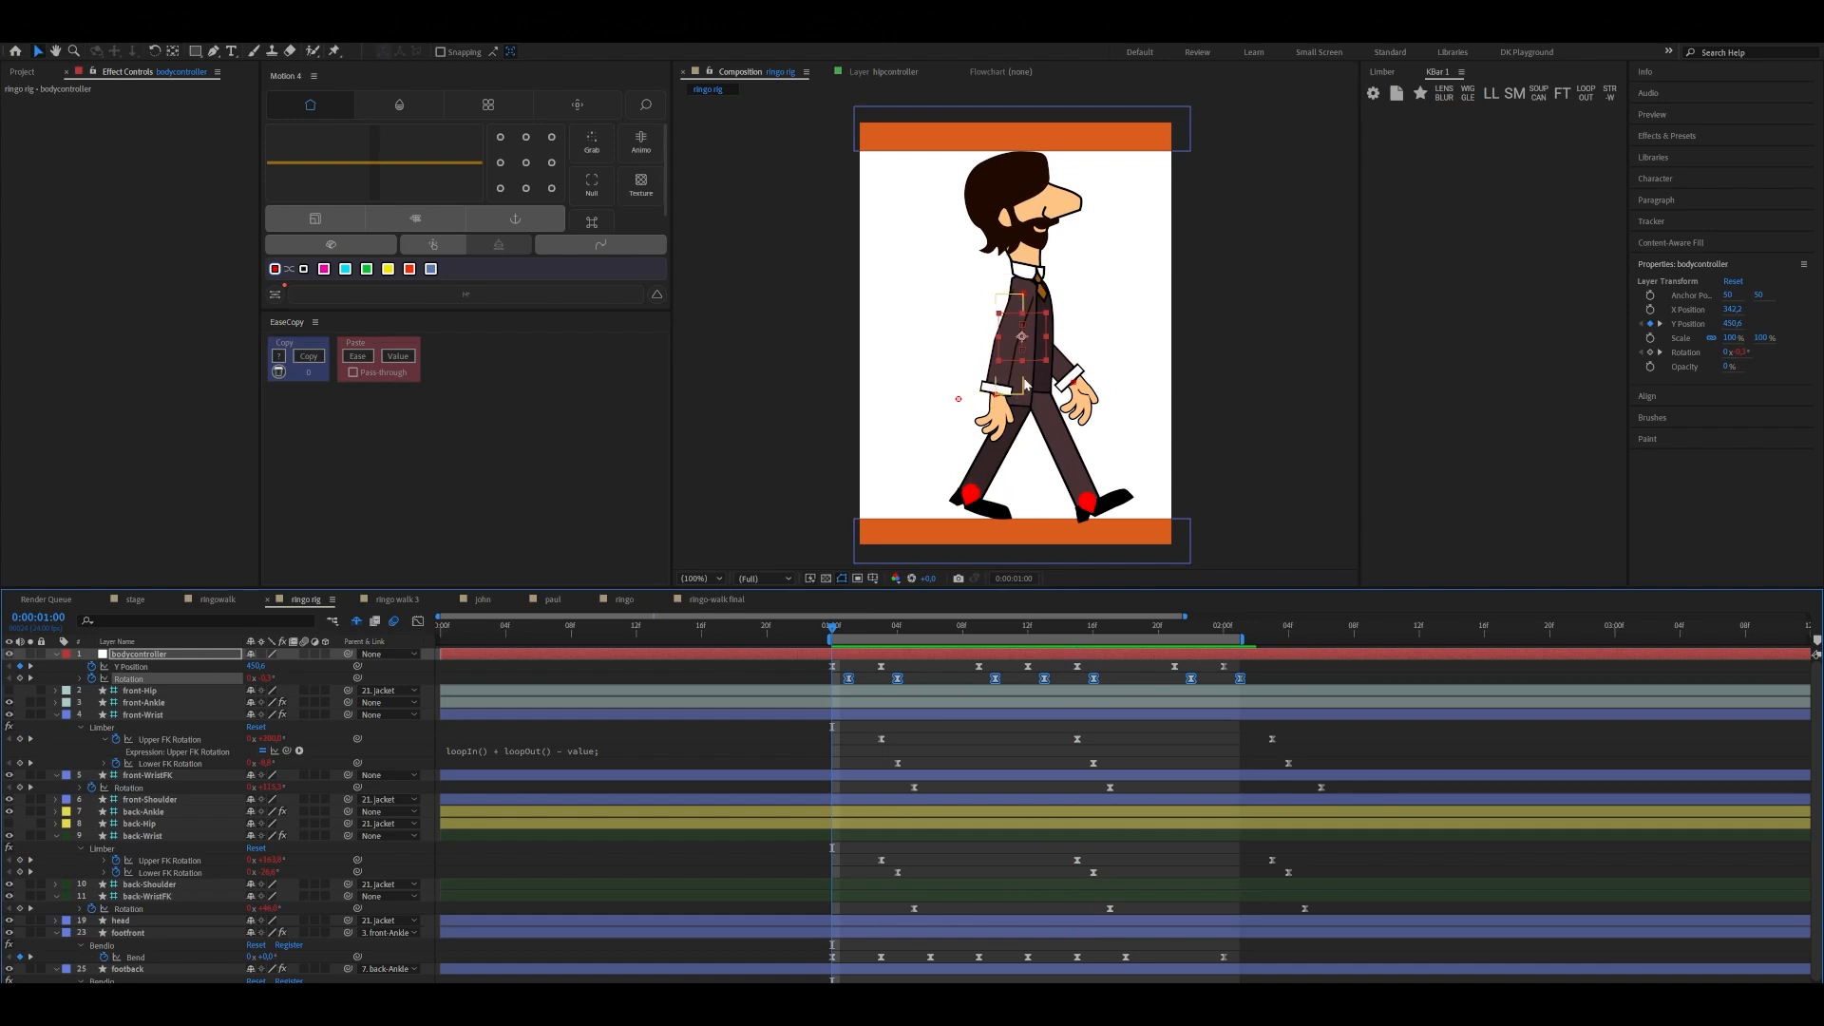
# Add a starting Rotation keyframe to the head layer and move it to 0:00:01:01
pyautogui.click(1031, 259)
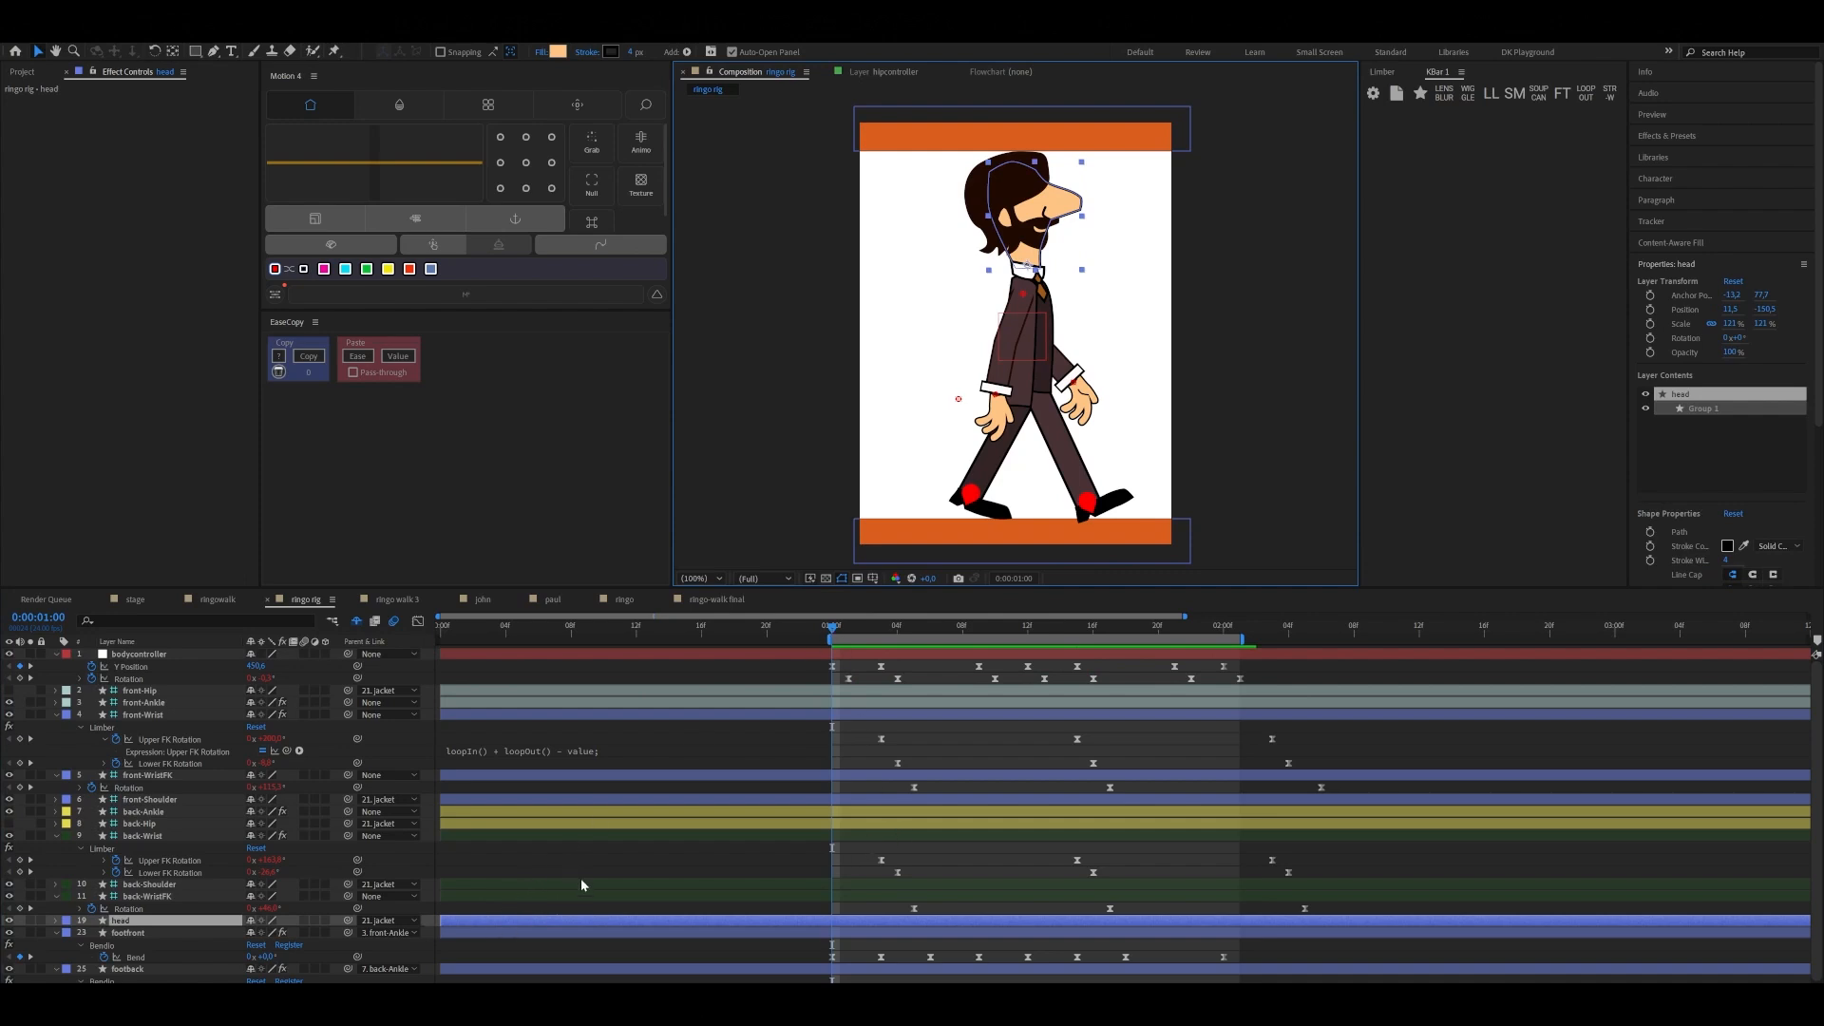
pyautogui.press('r')
pyautogui.click(92, 934)
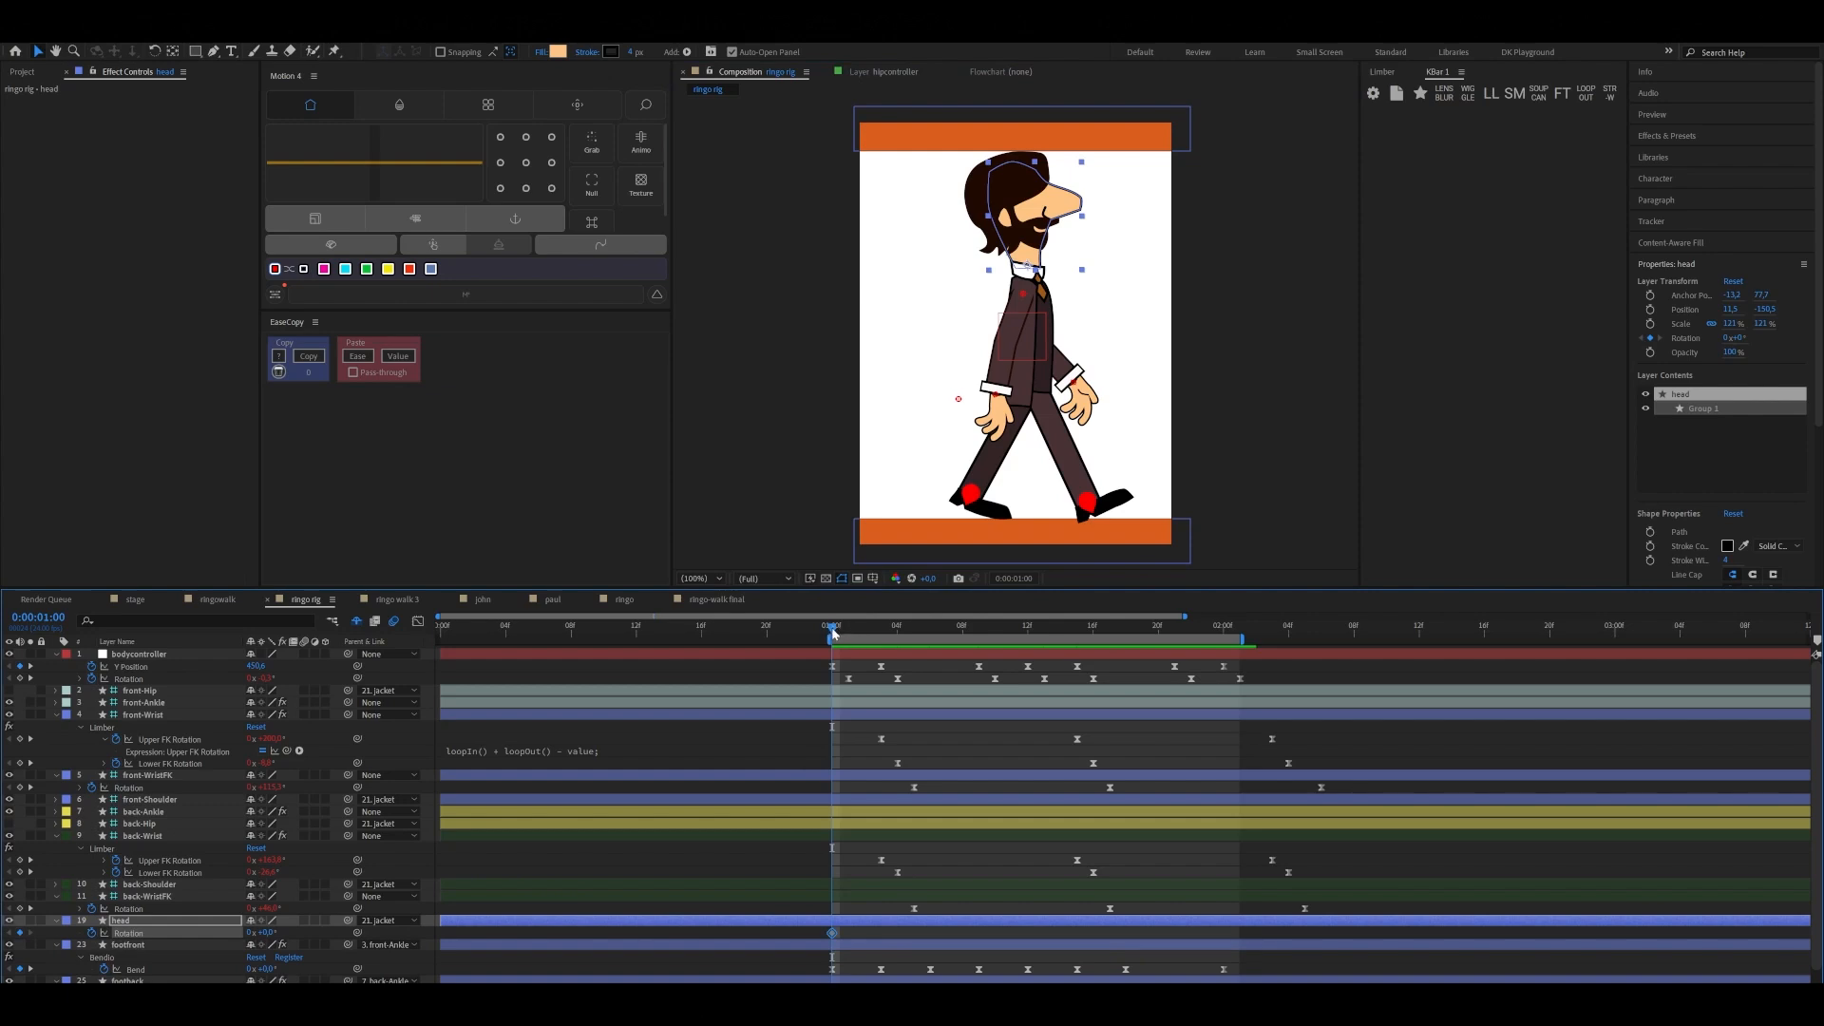
pyautogui.press('pagedown')
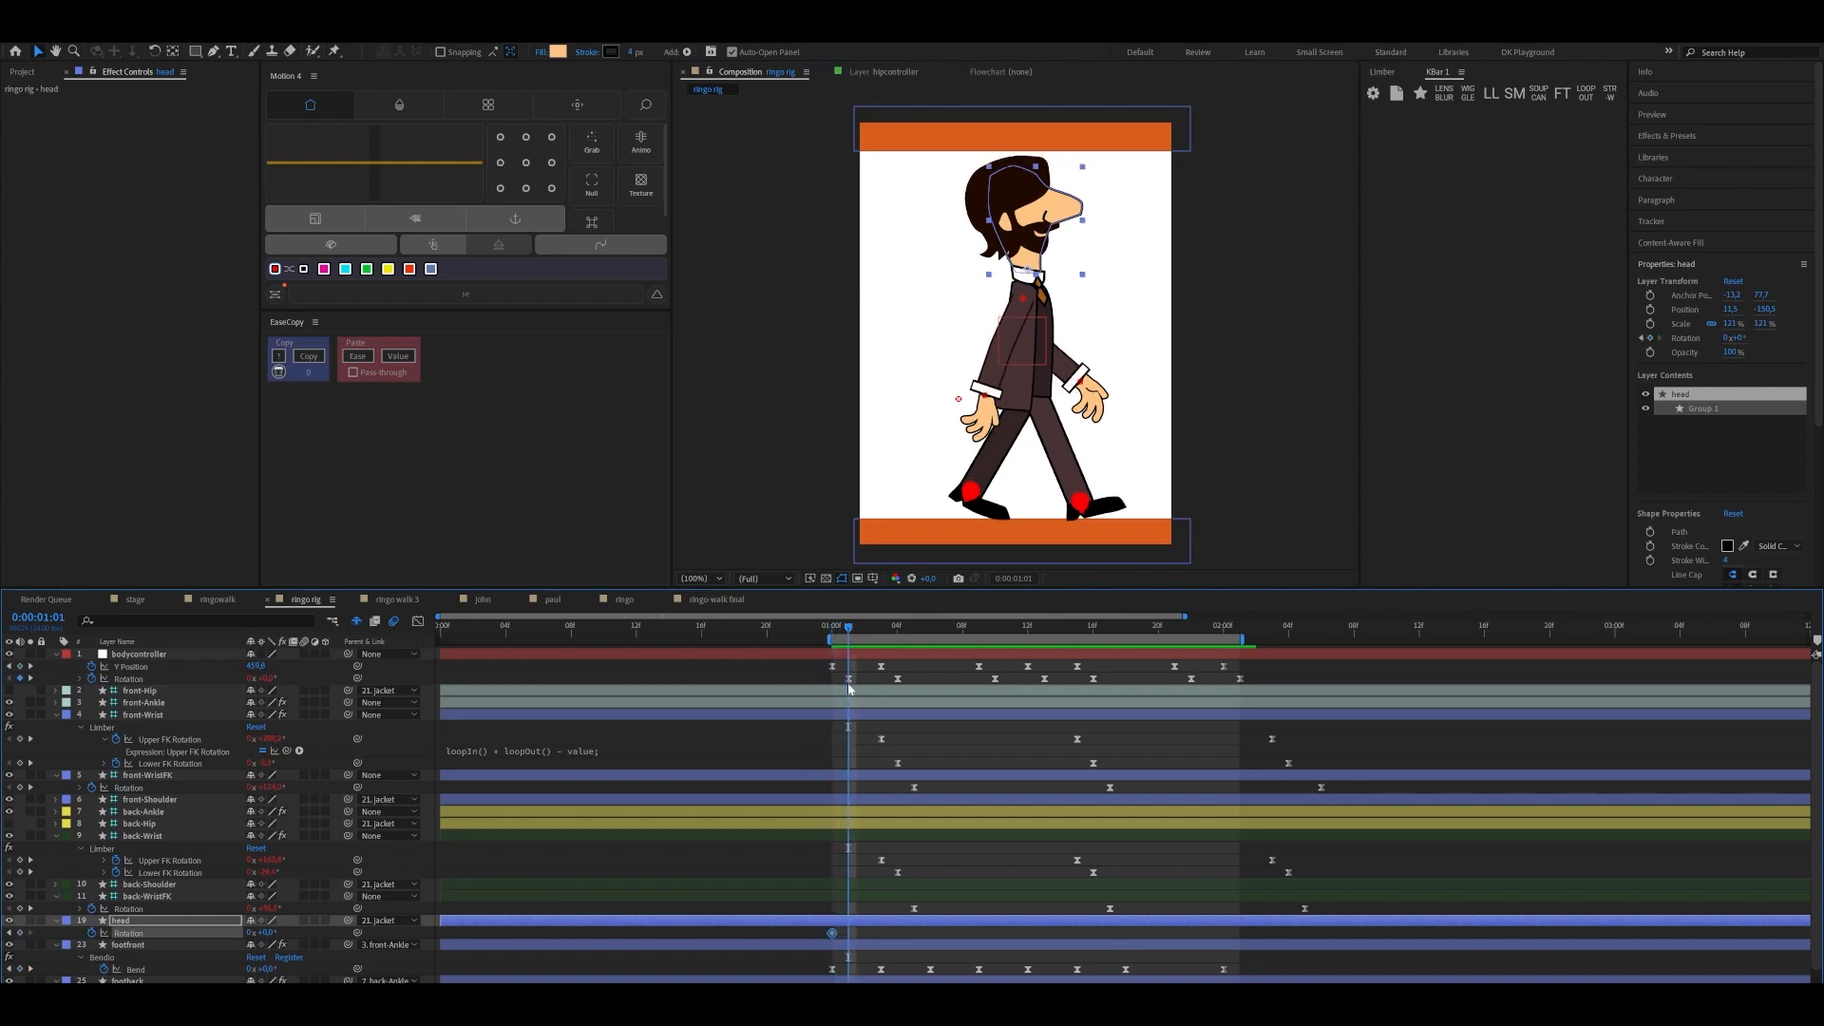
pyautogui.moveTo(834, 938); pyautogui.dragTo(845, 940)
# Set the head's Rotation to 3° at 0:00:01:04
pyautogui.moveTo(849, 627); pyautogui.dragTo(898, 631)
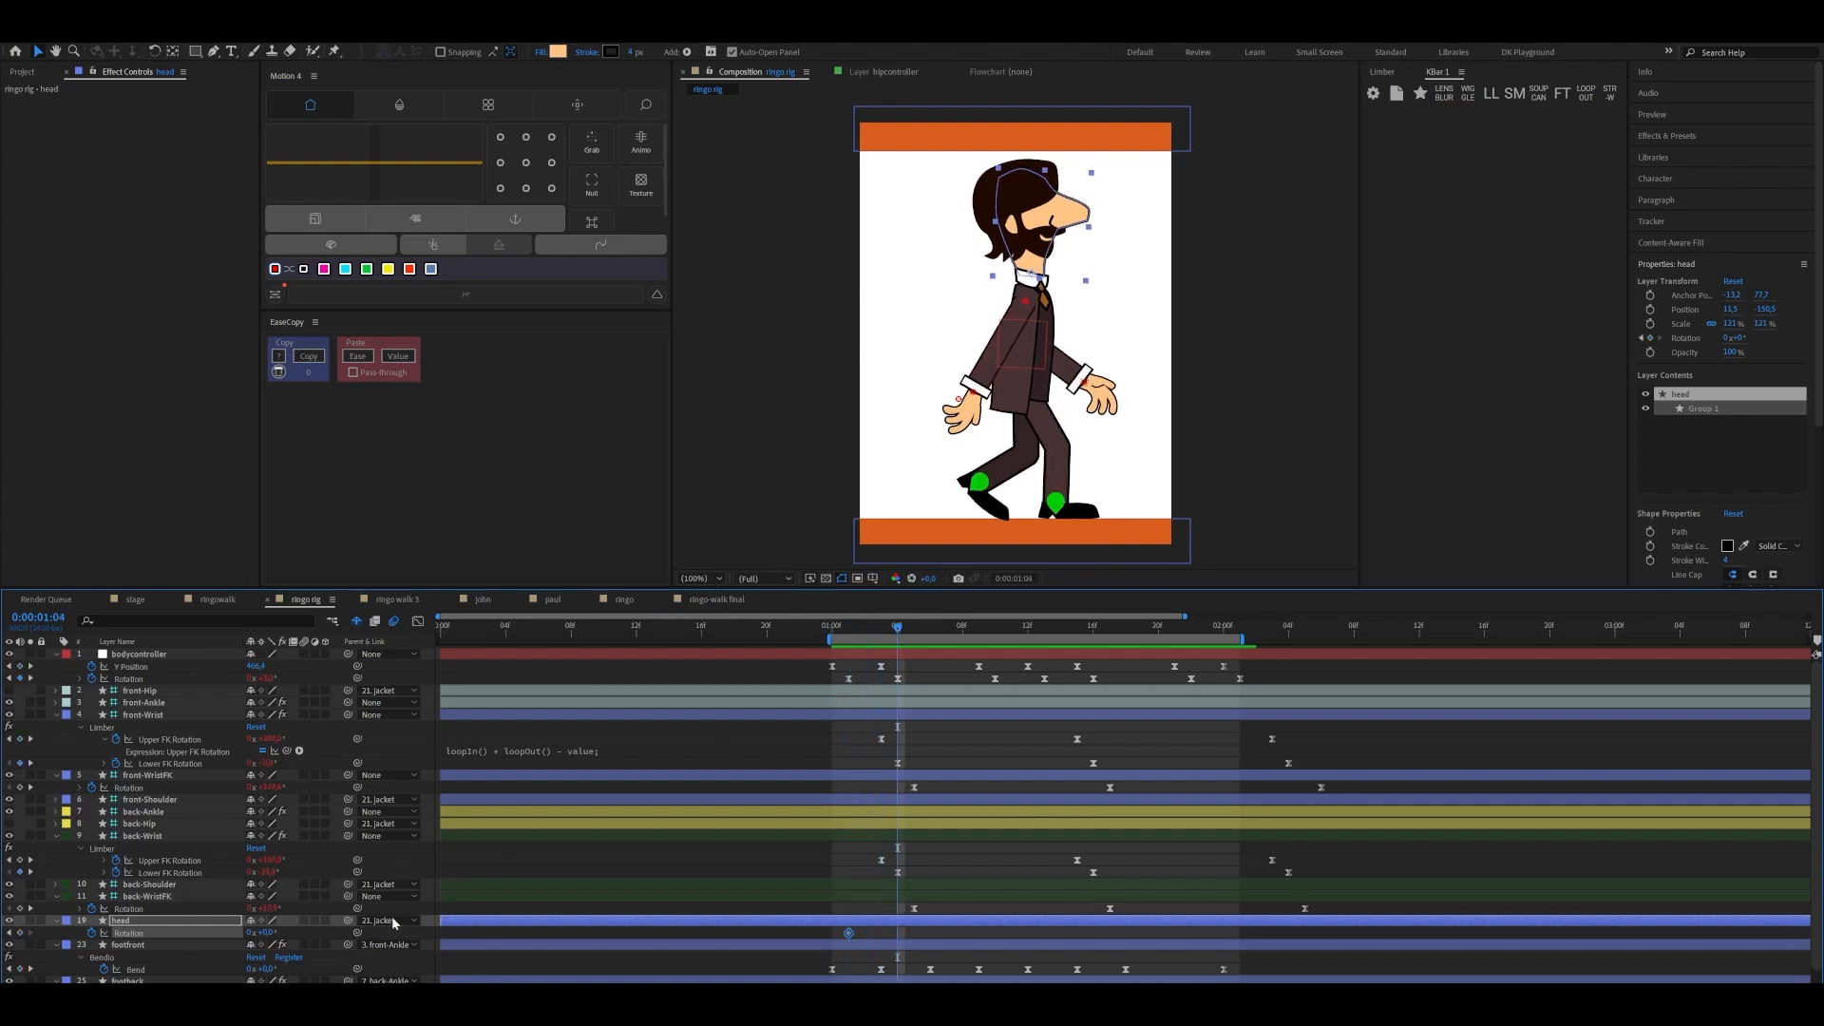
pyautogui.click(266, 933)
pyautogui.write('2')
pyautogui.press('Return')
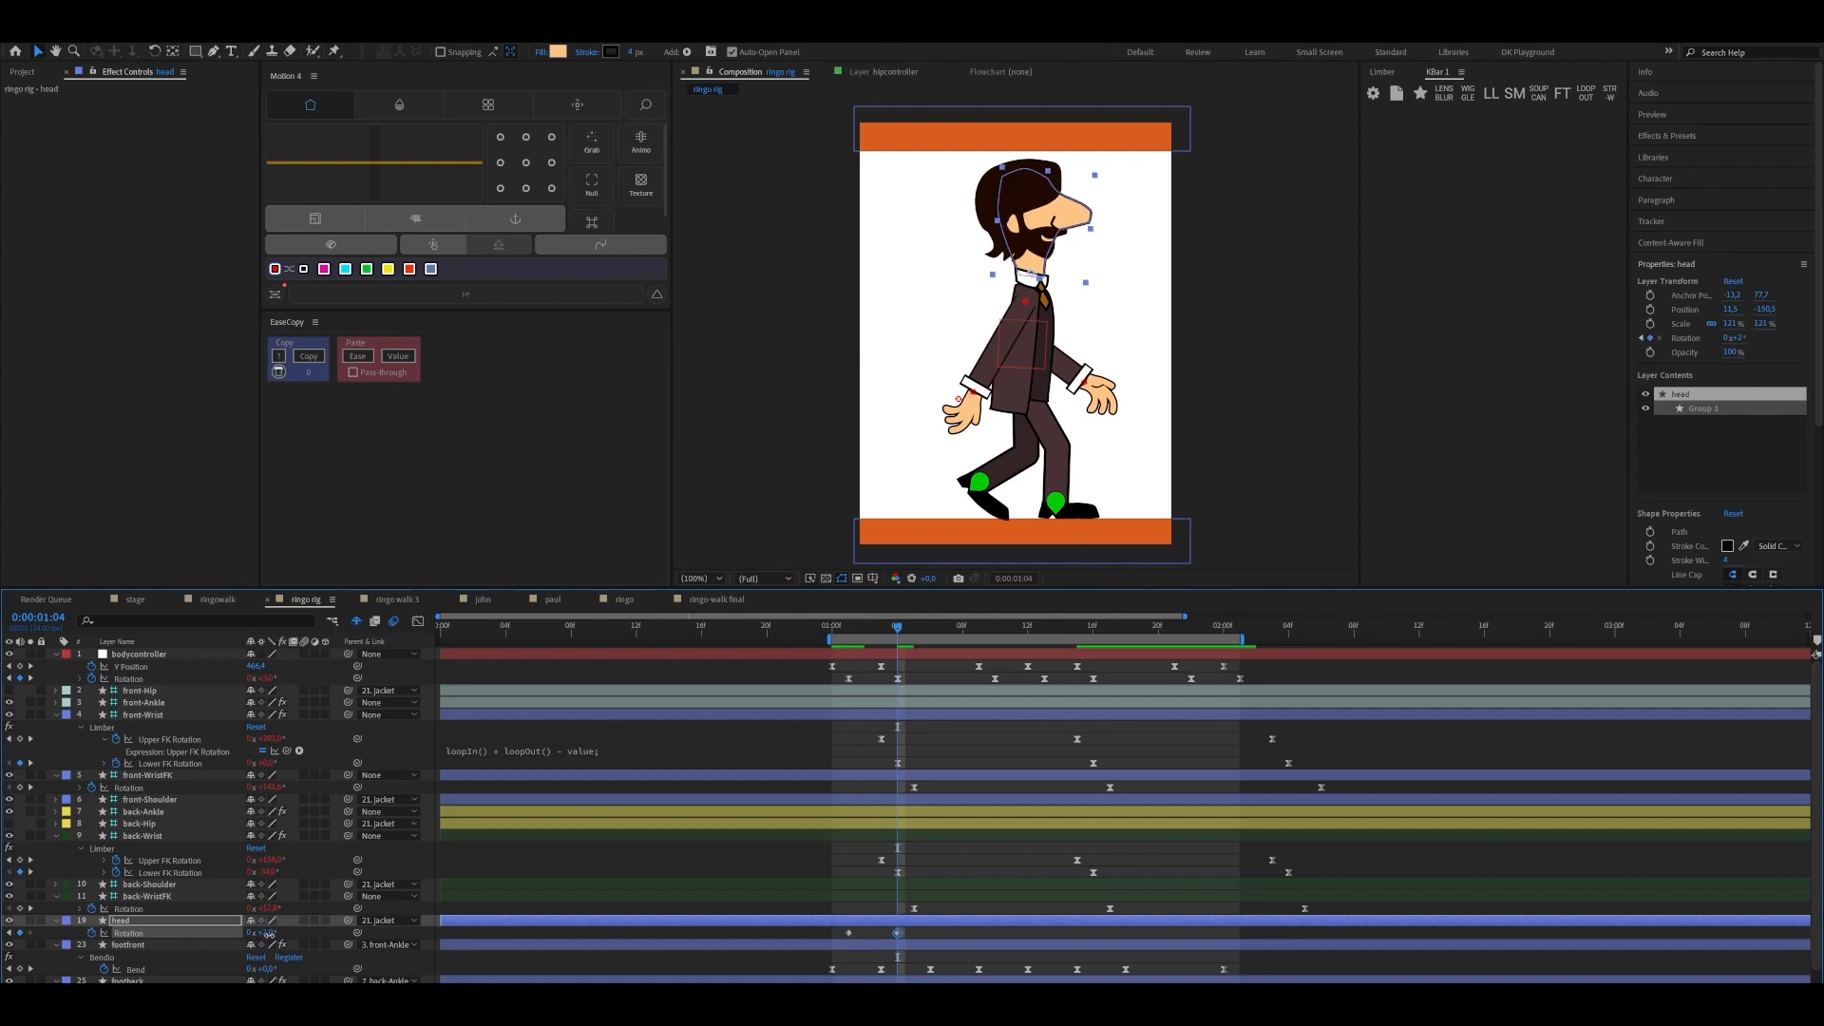
pyautogui.click(268, 934)
pyautogui.write('3')
pyautogui.click(708, 887)
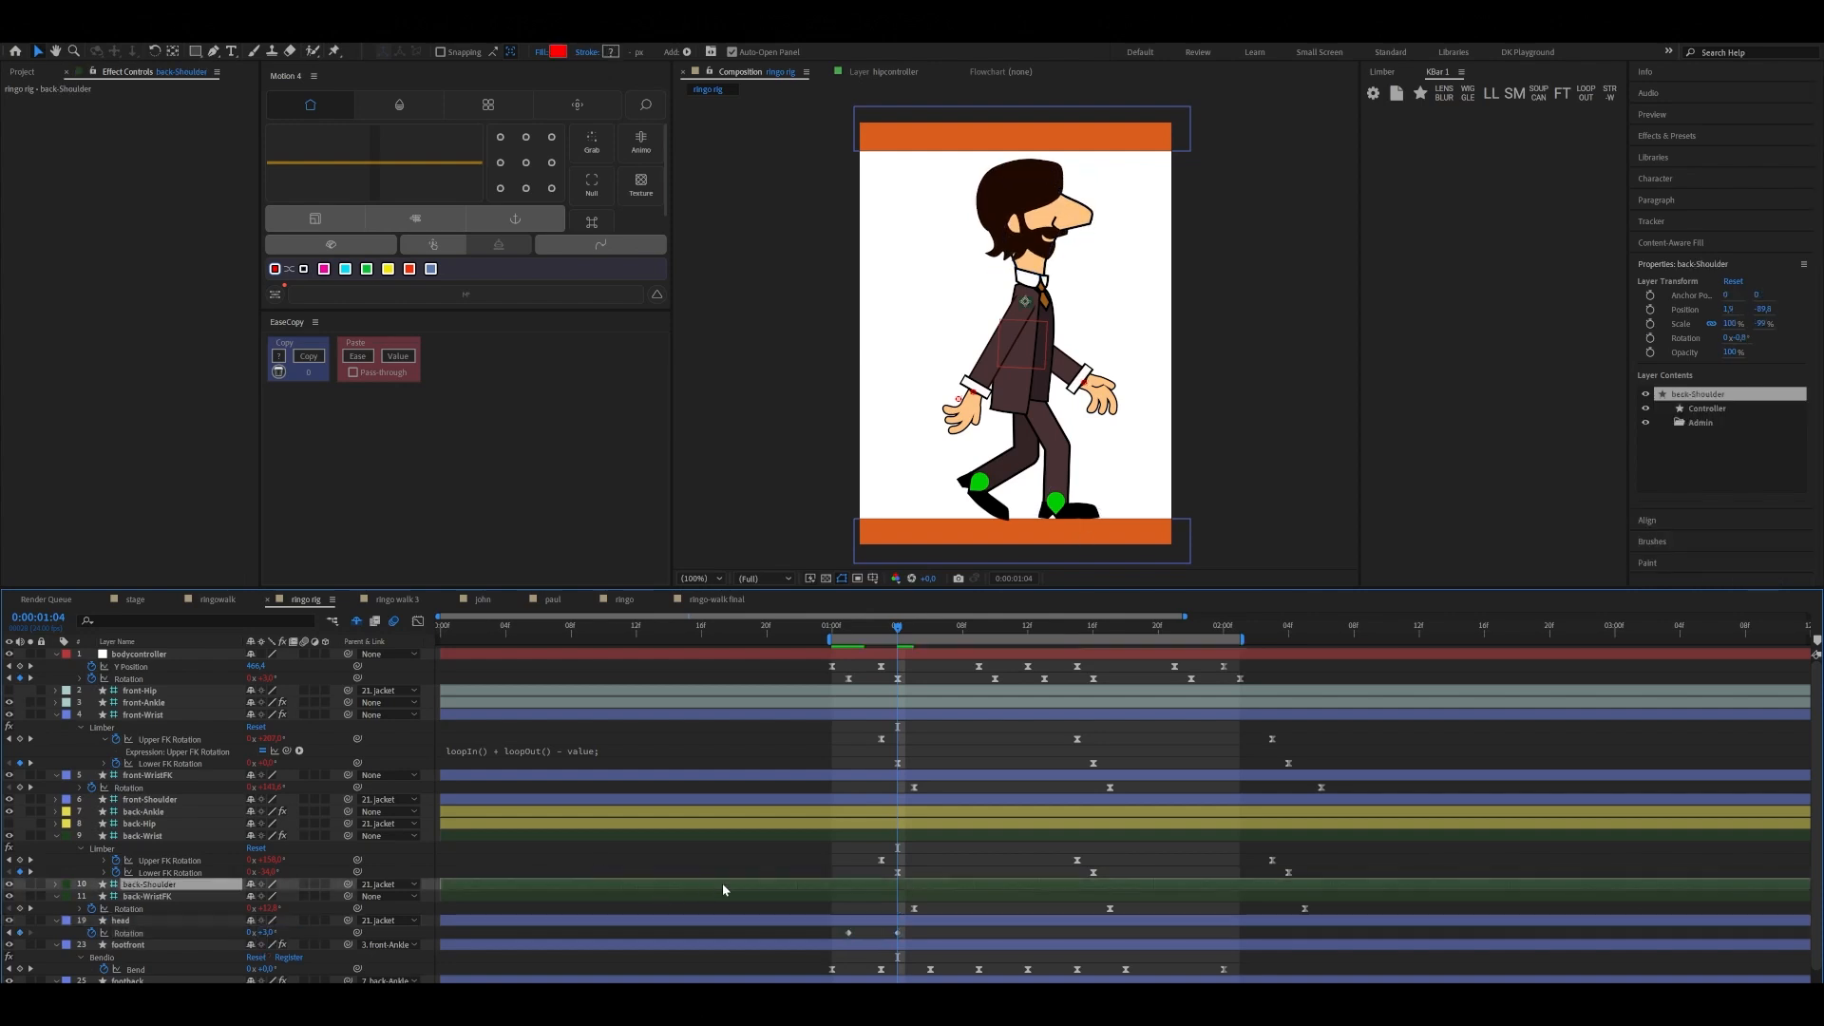
# Set the head's Rotation to -1° at 0:00:01:10
pyautogui.moveTo(895, 629); pyautogui.dragTo(998, 632)
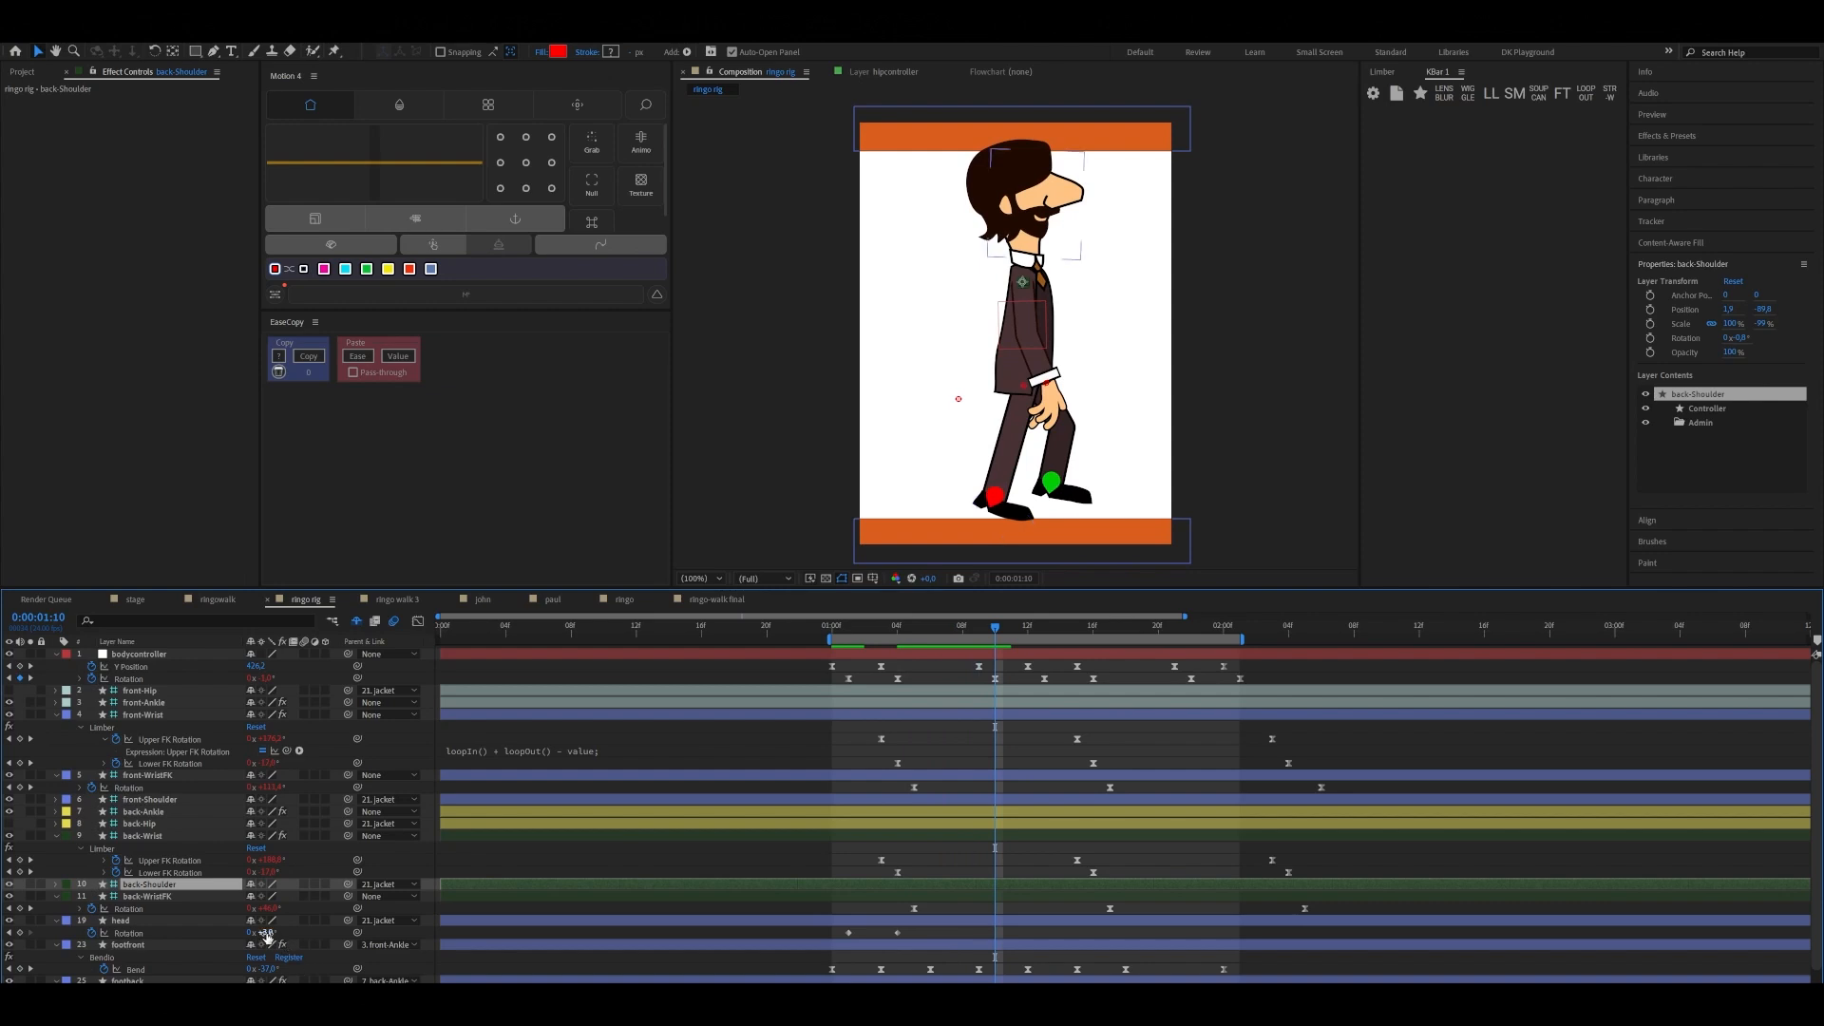
pyautogui.click(272, 932)
pyautogui.press('Return')
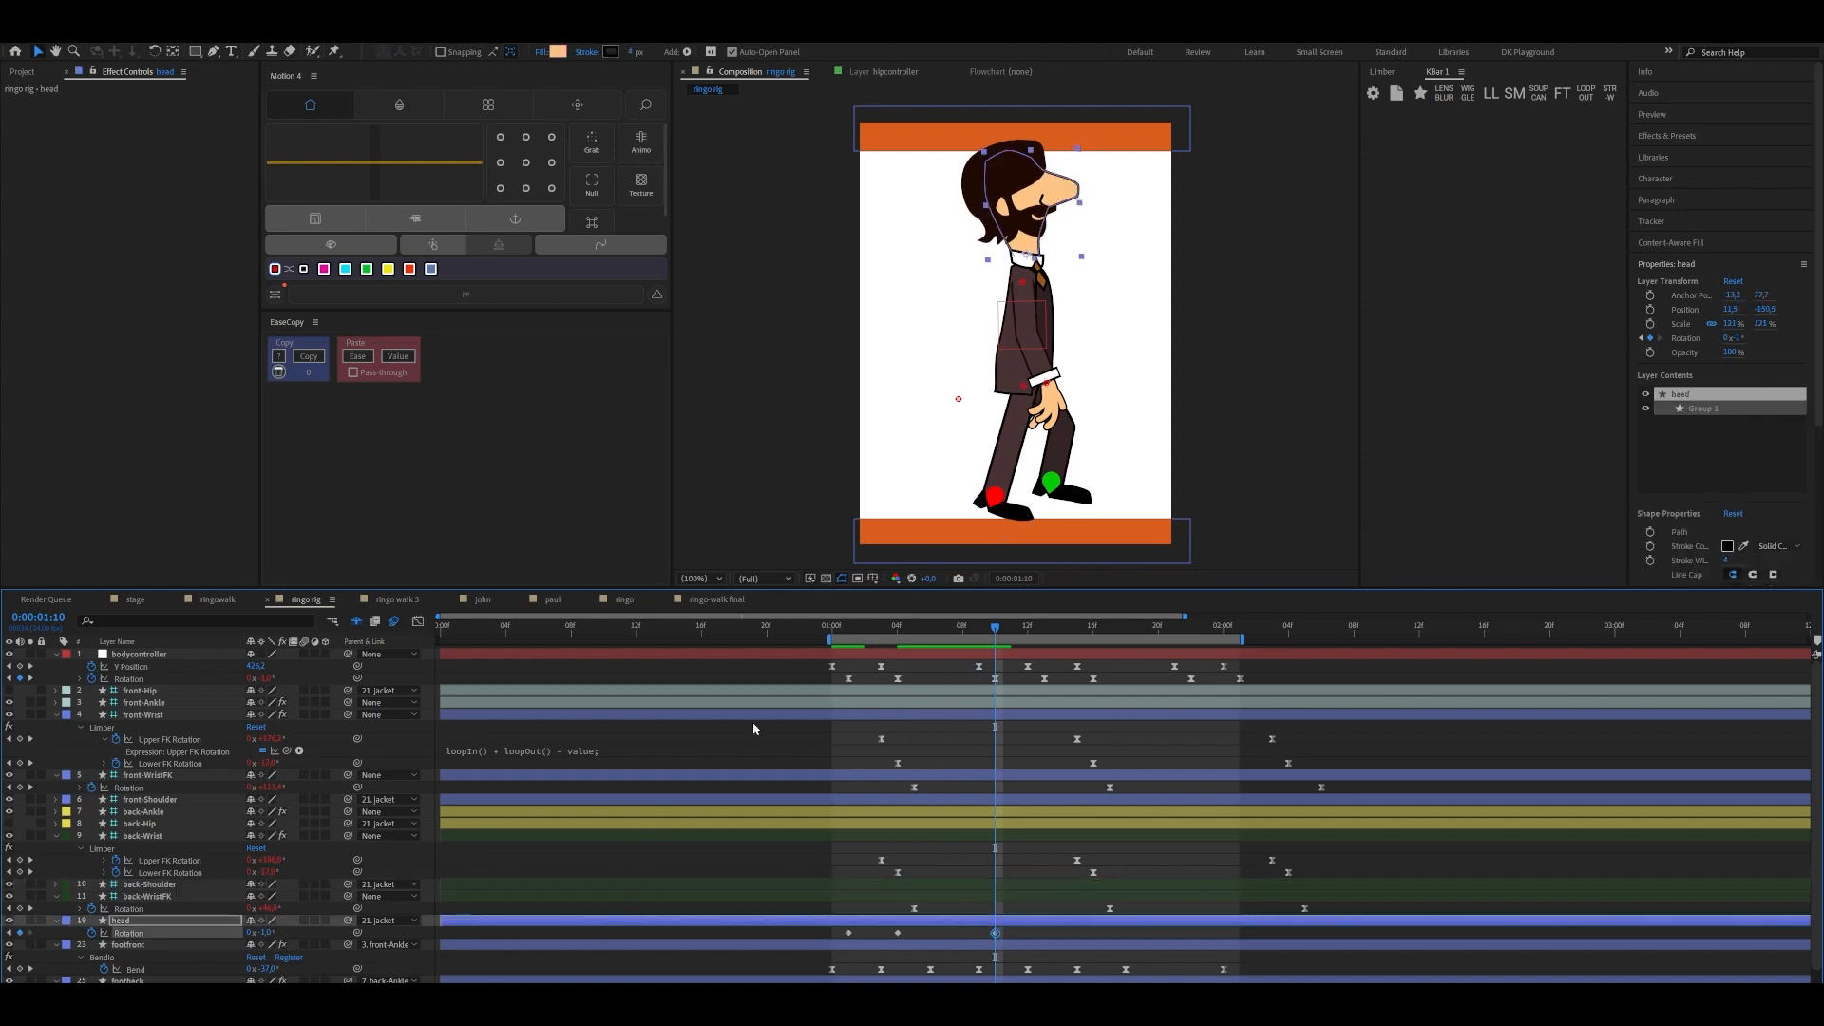
# Duplicate the head's three Rotation keyframes at 0:00:01:12 for the second step
pyautogui.moveTo(996, 629); pyautogui.dragTo(1028, 628)
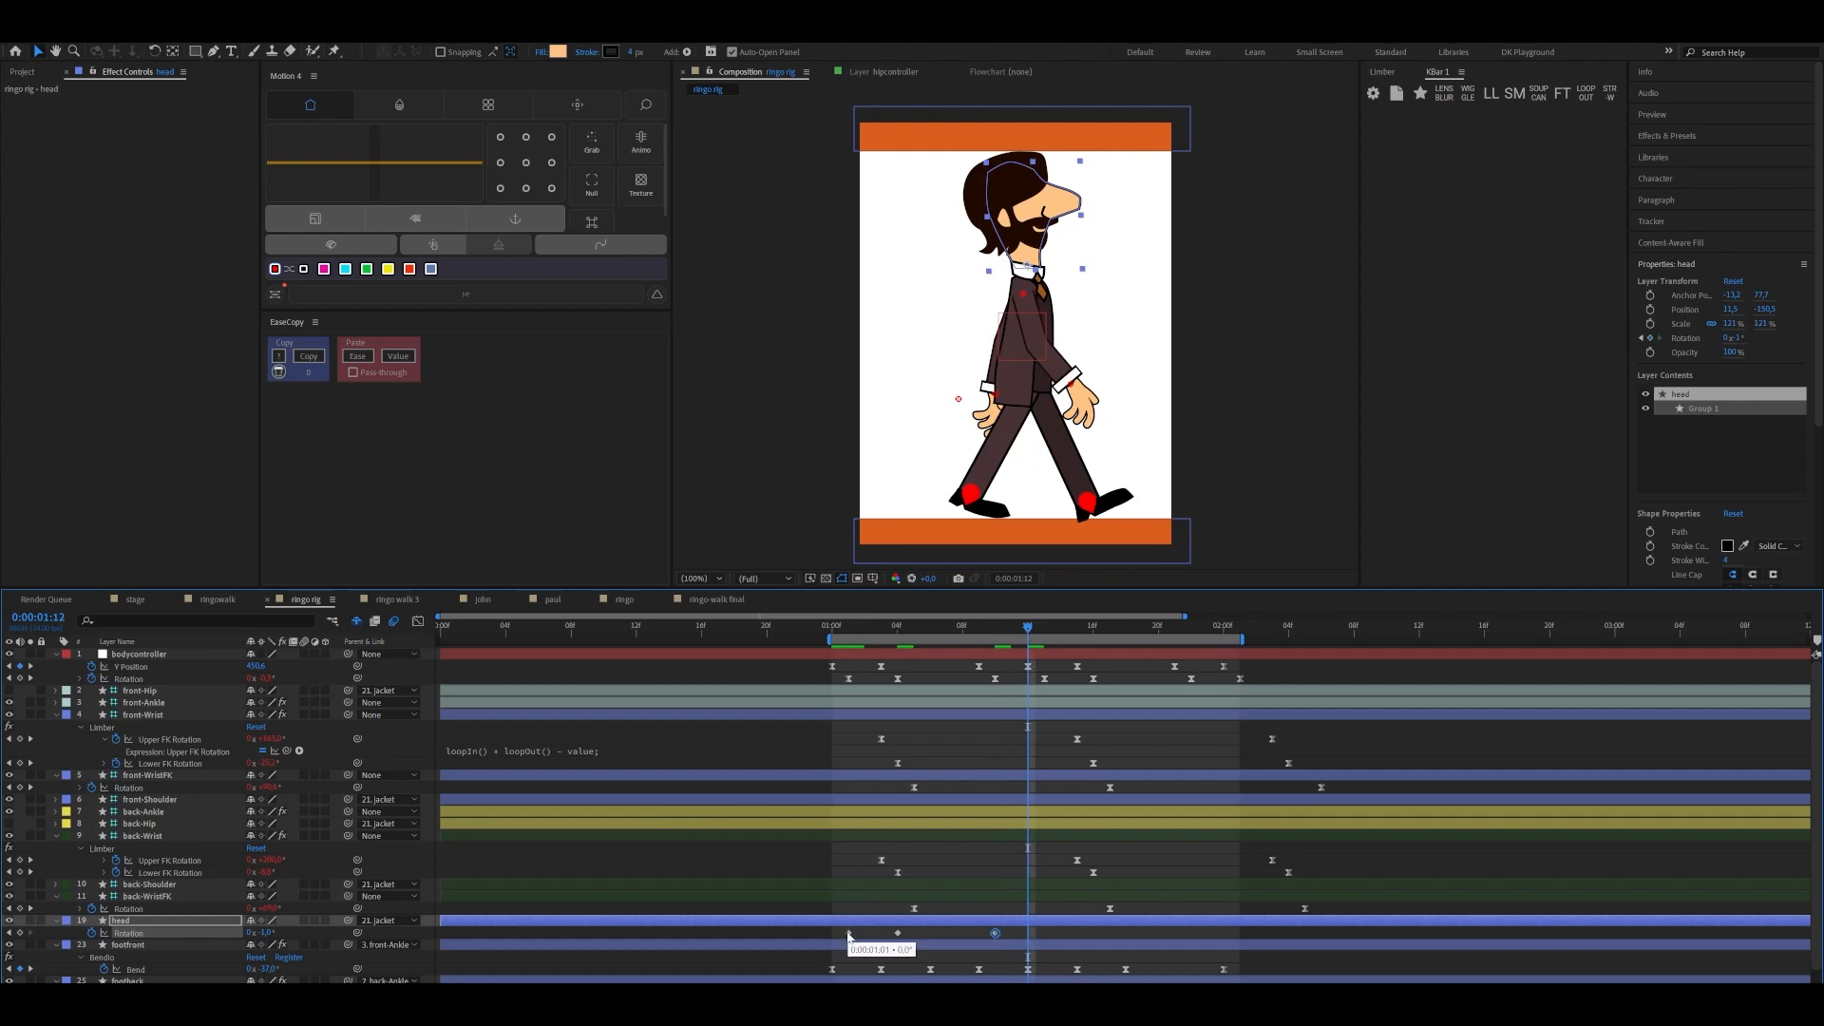
pyautogui.moveTo(842, 927); pyautogui.dragTo(1008, 936)
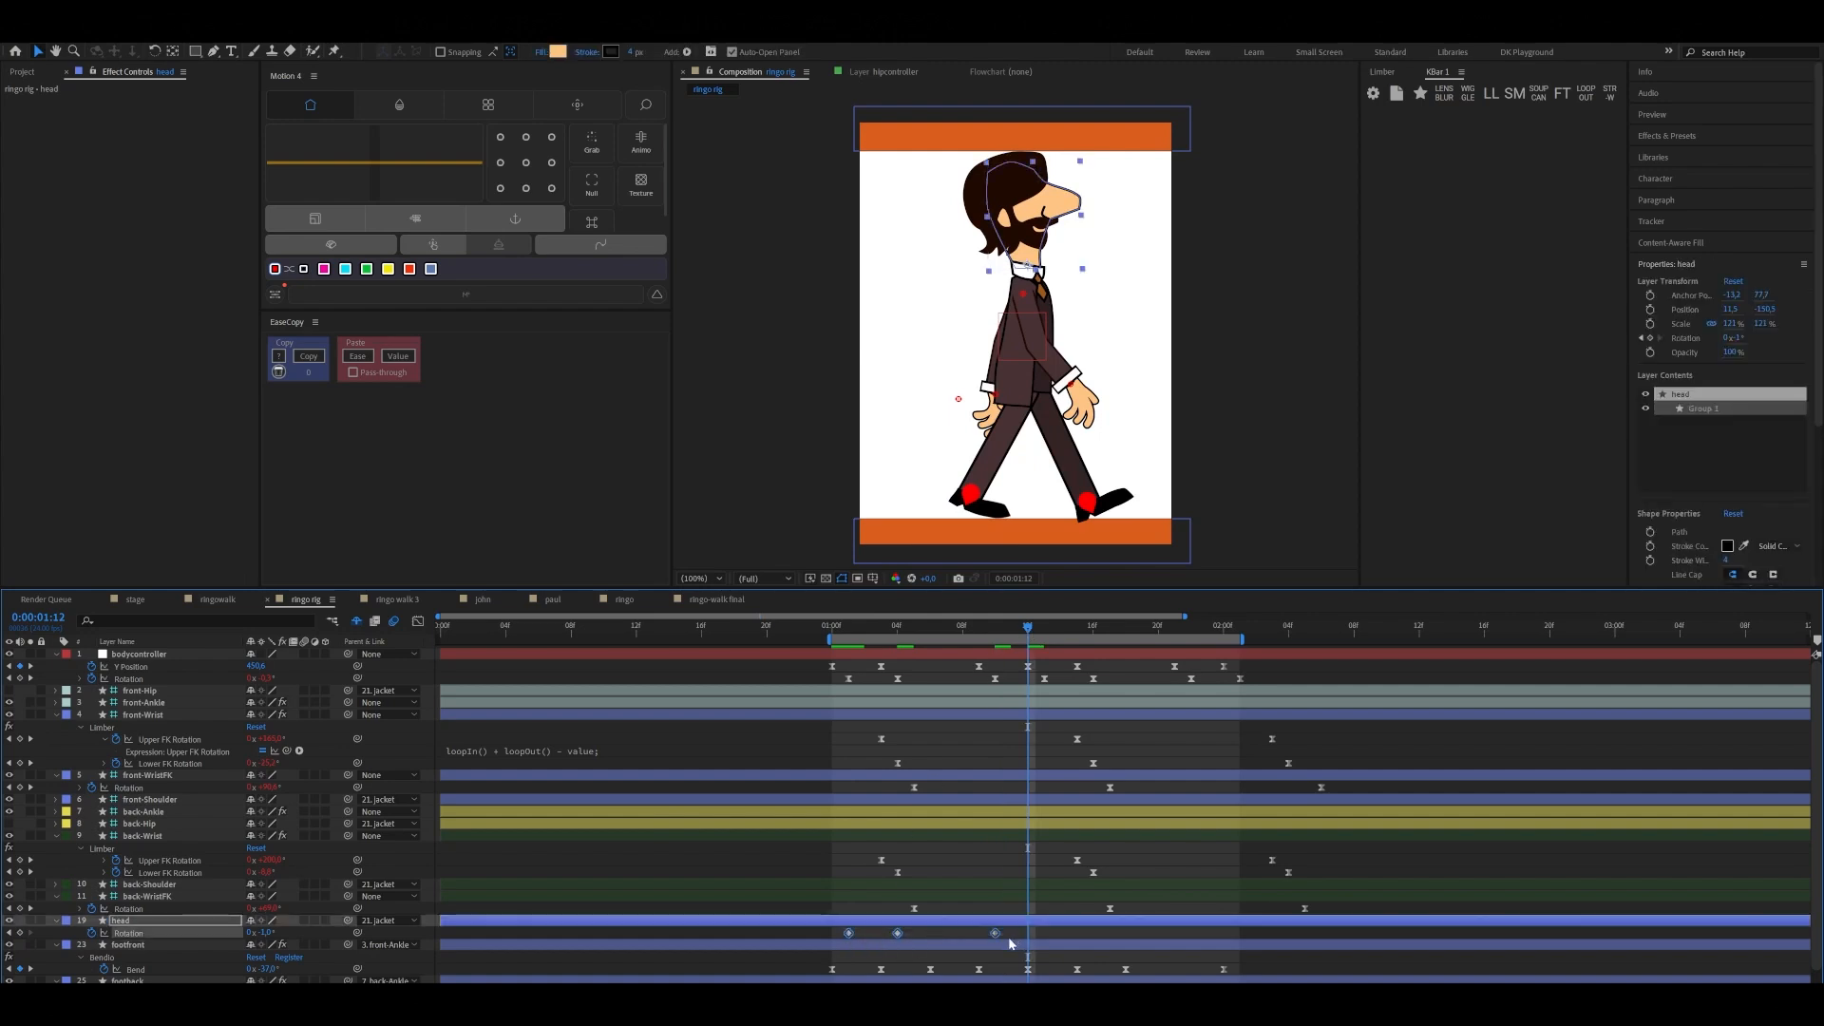
pyautogui.hotkey('ctrl', 'c')
pyautogui.hotkey('ctrl', 'v')
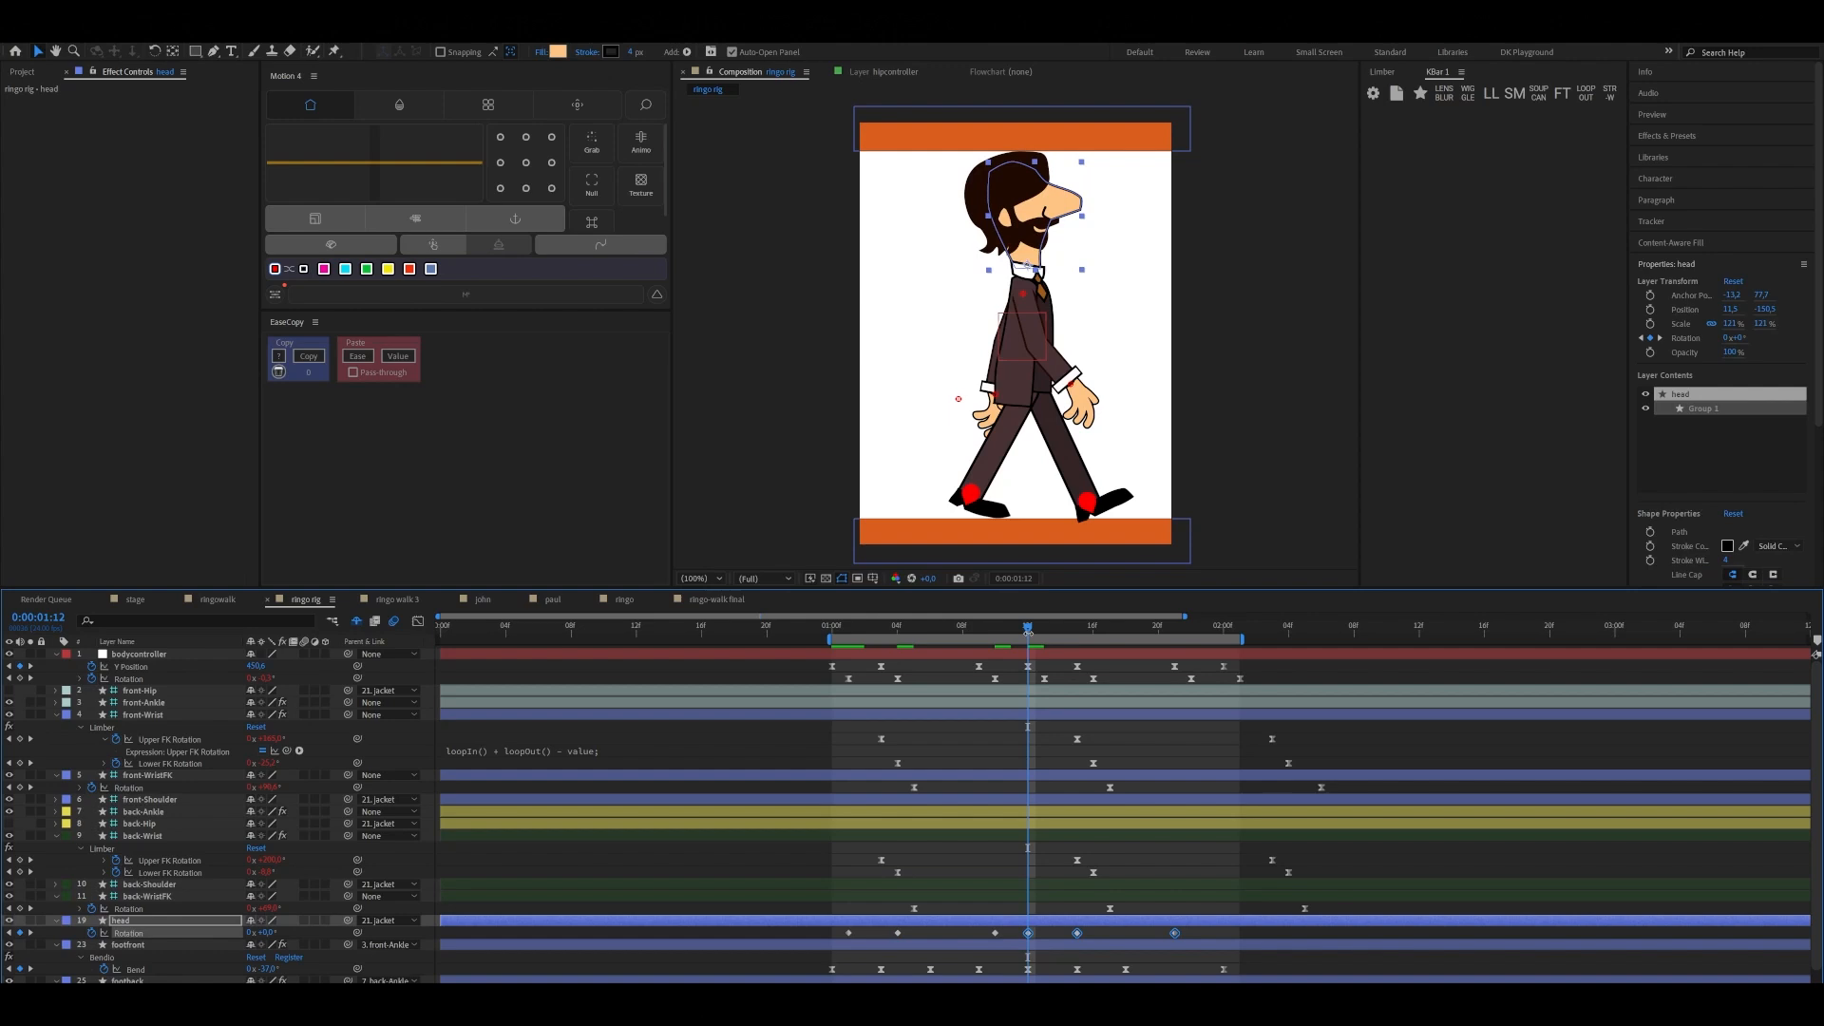
# Copy the head's first Rotation keyframe to 0:00:02:01 to close its cycle
pyautogui.moveTo(1032, 628); pyautogui.dragTo(1239, 654)
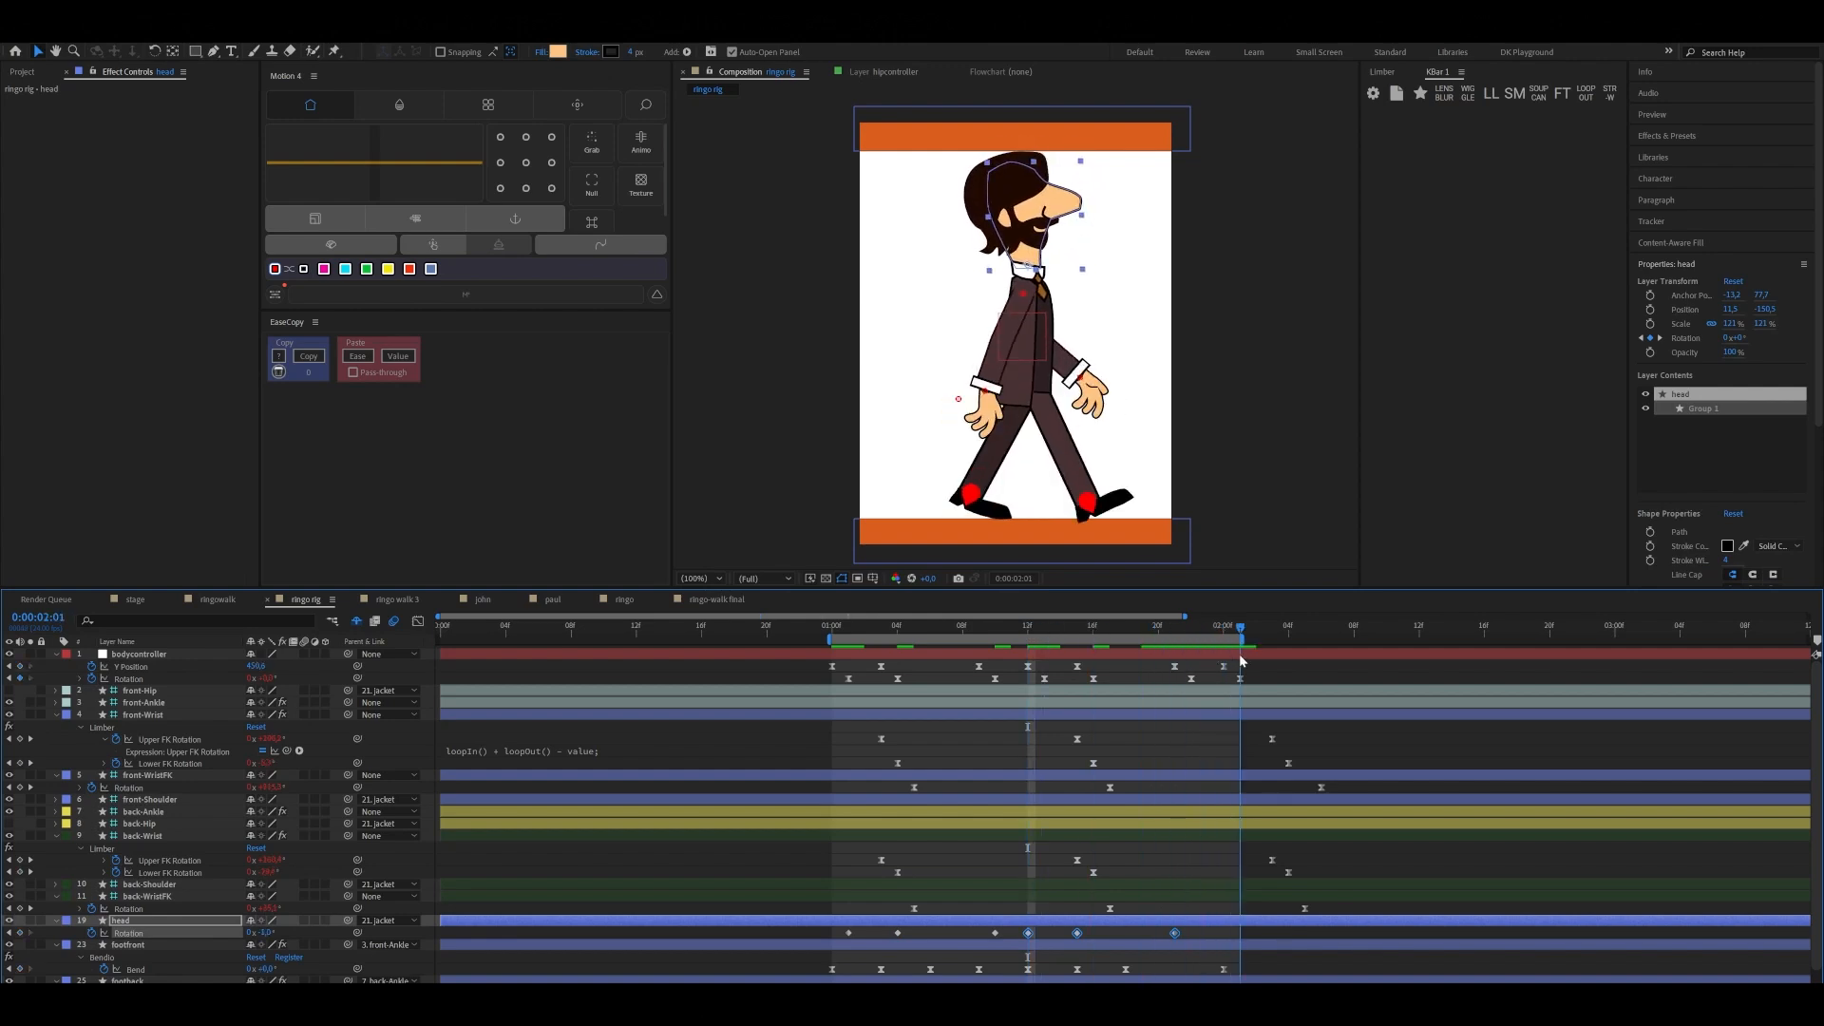
pyautogui.click(852, 933)
pyautogui.click(848, 933)
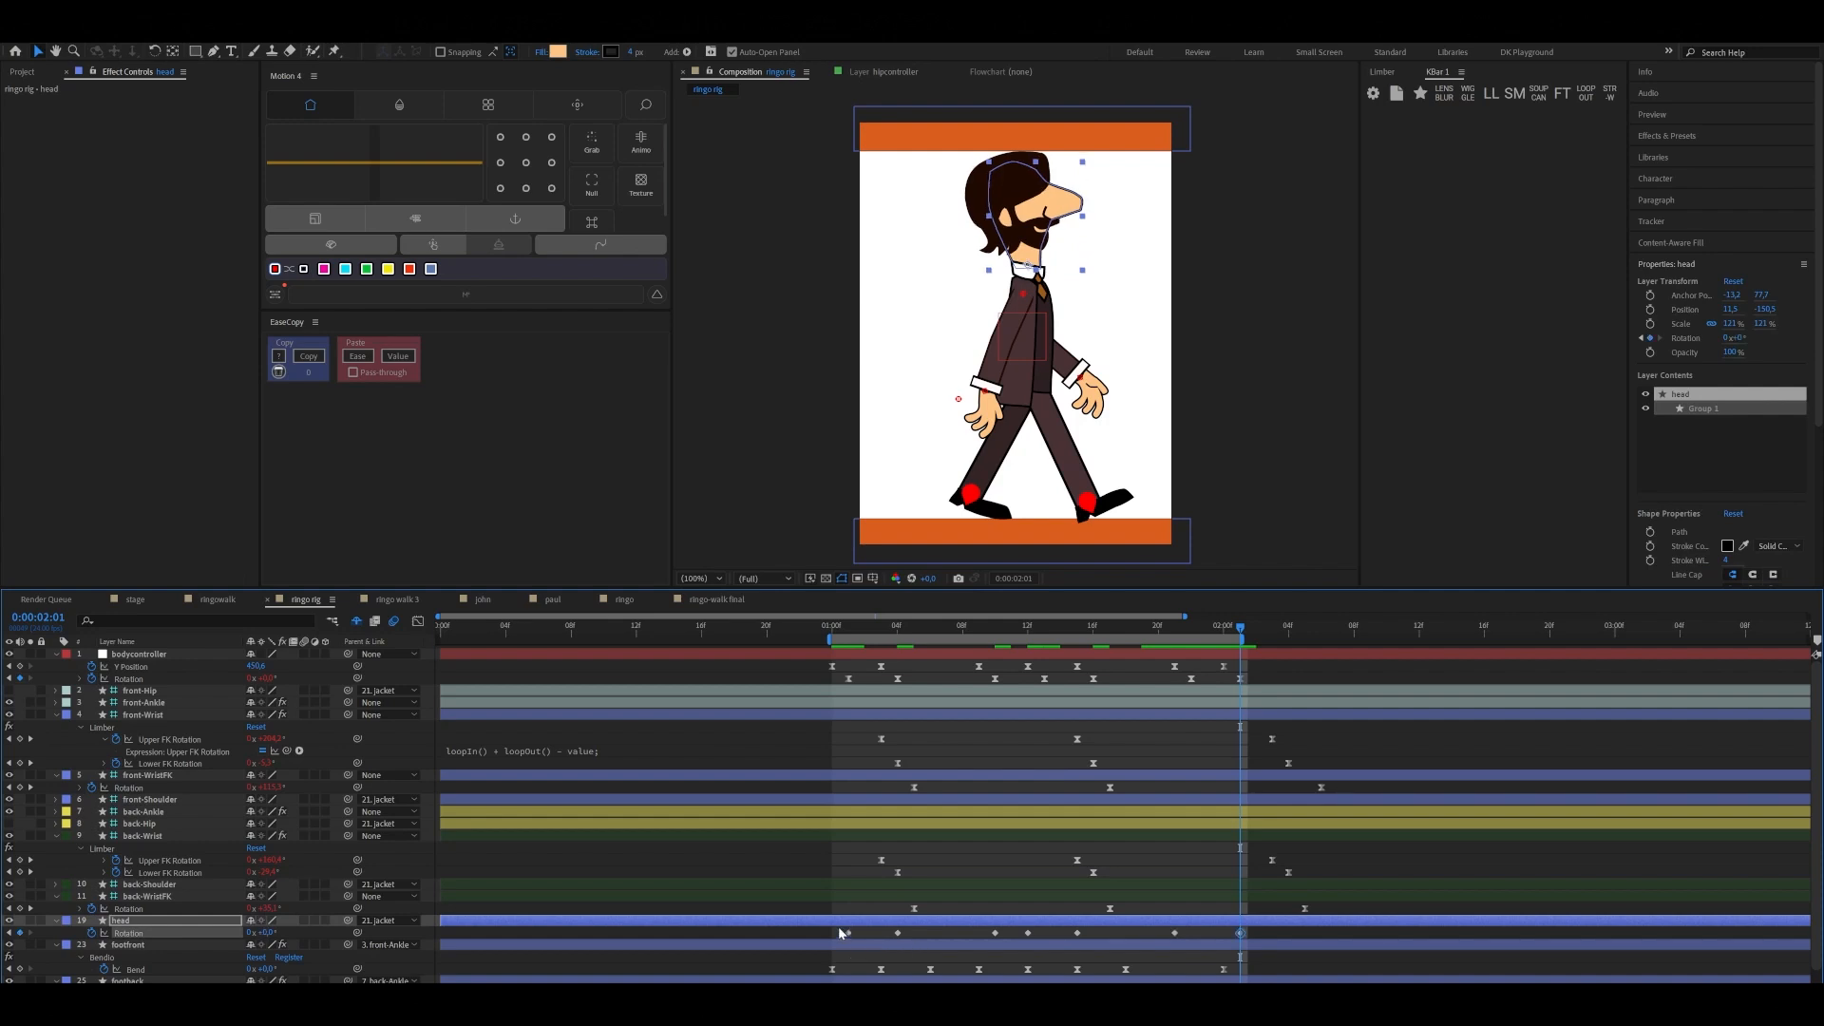
# Ease and loop all the head's Rotation keyframes, and shift them one frame later to start at 0:00:01:02
pyautogui.moveTo(838, 927); pyautogui.dragTo(1256, 942)
pyautogui.click(1491, 93)
pyautogui.moveTo(897, 932); pyautogui.dragTo(913, 940)
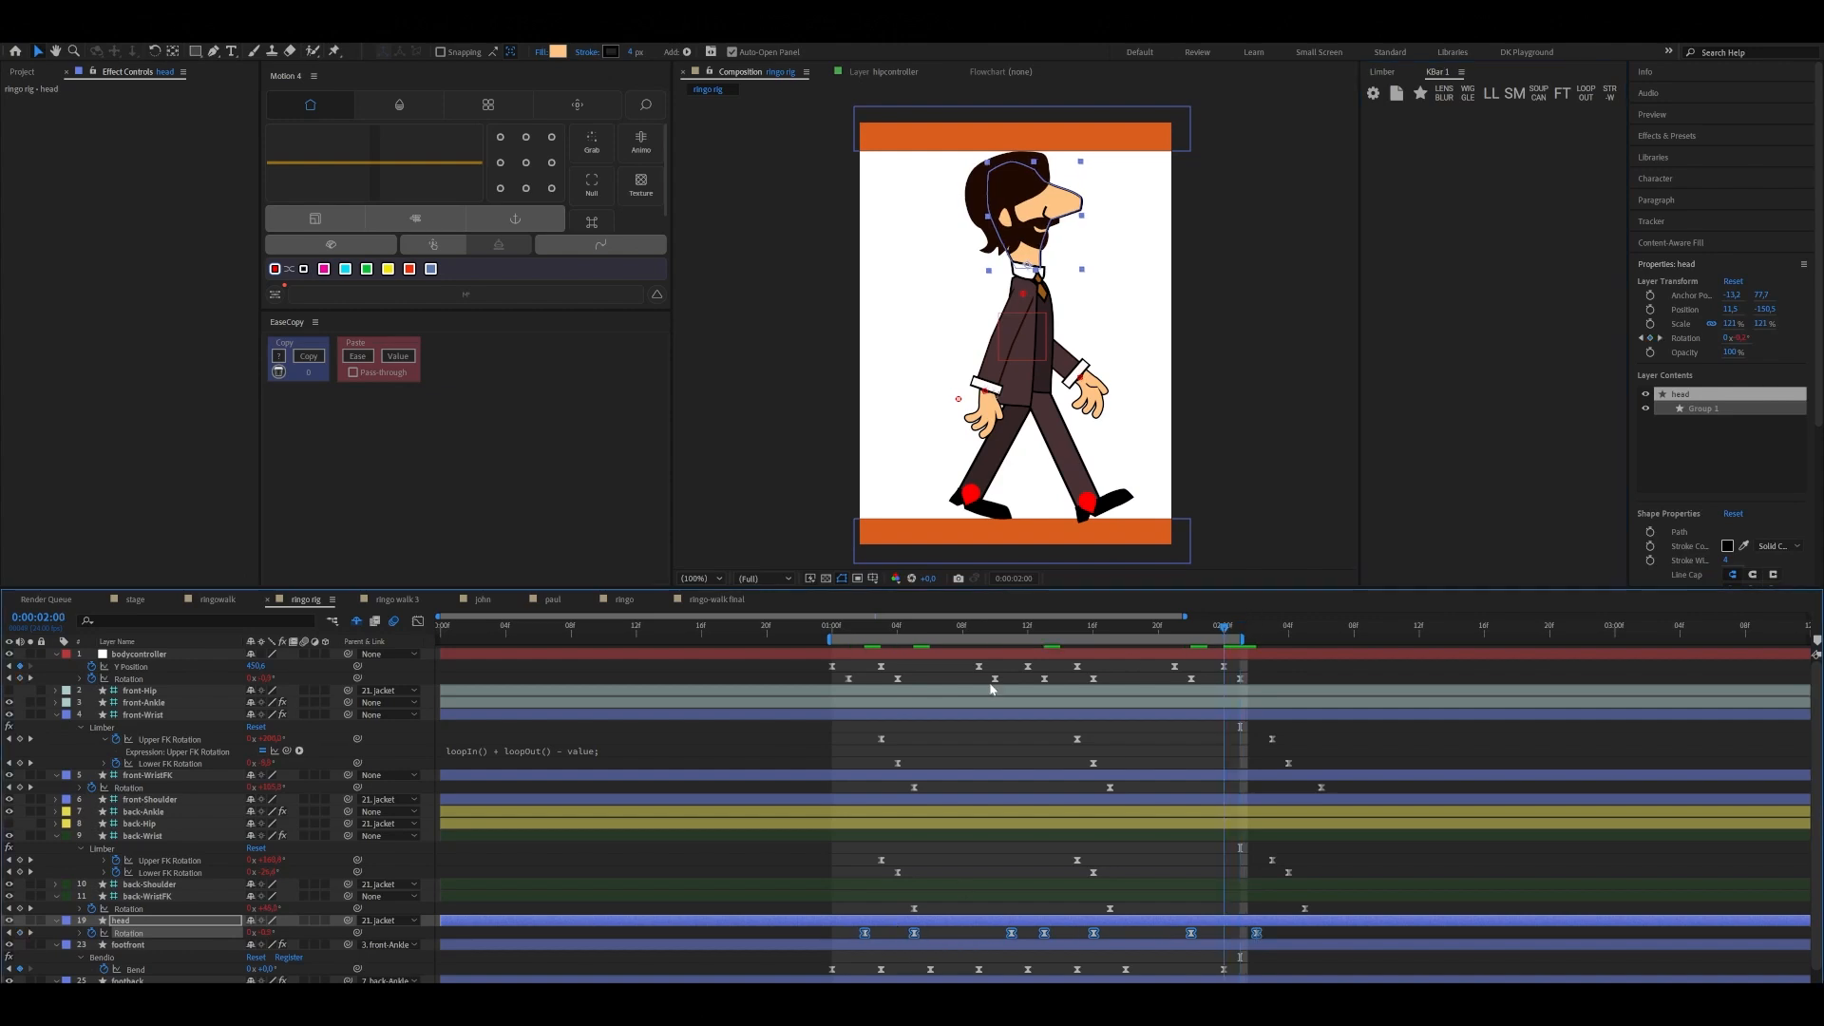
# Play back the walk cycle to check the head's motion, and return to 0:00:01:00
pyautogui.press('space')
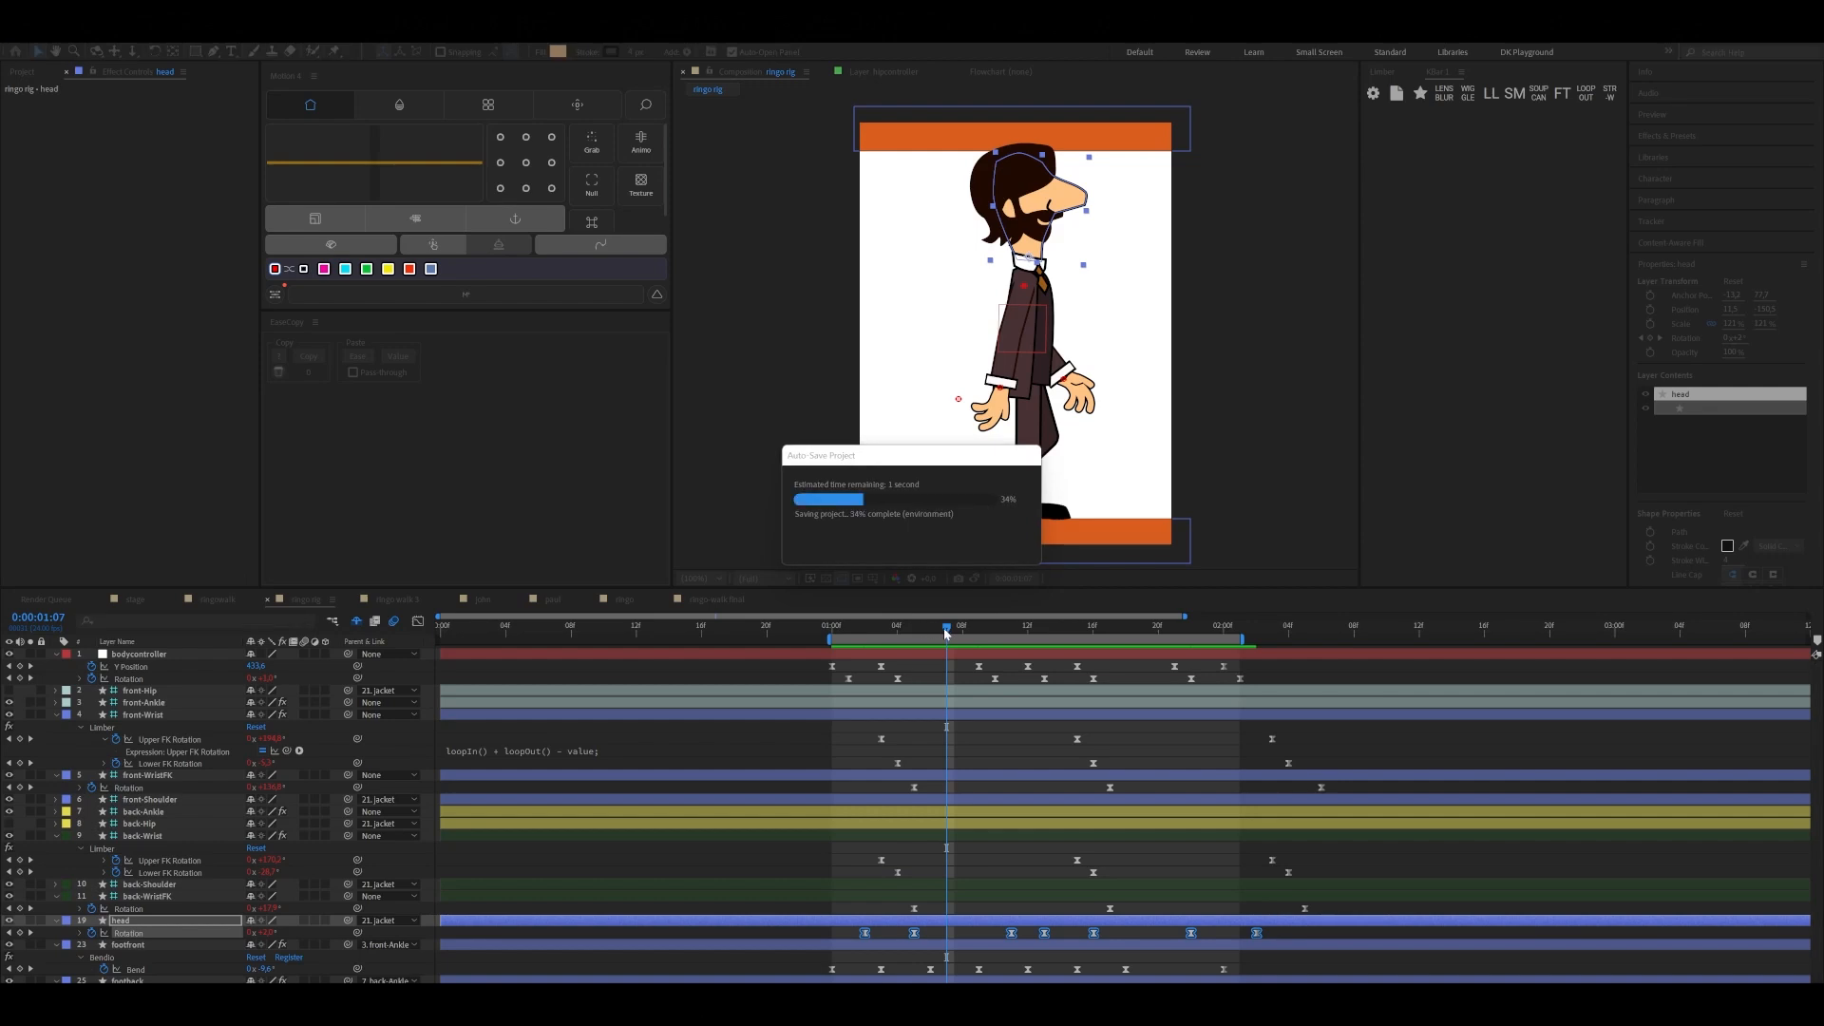
pyautogui.moveTo(948, 625); pyautogui.dragTo(832, 654)
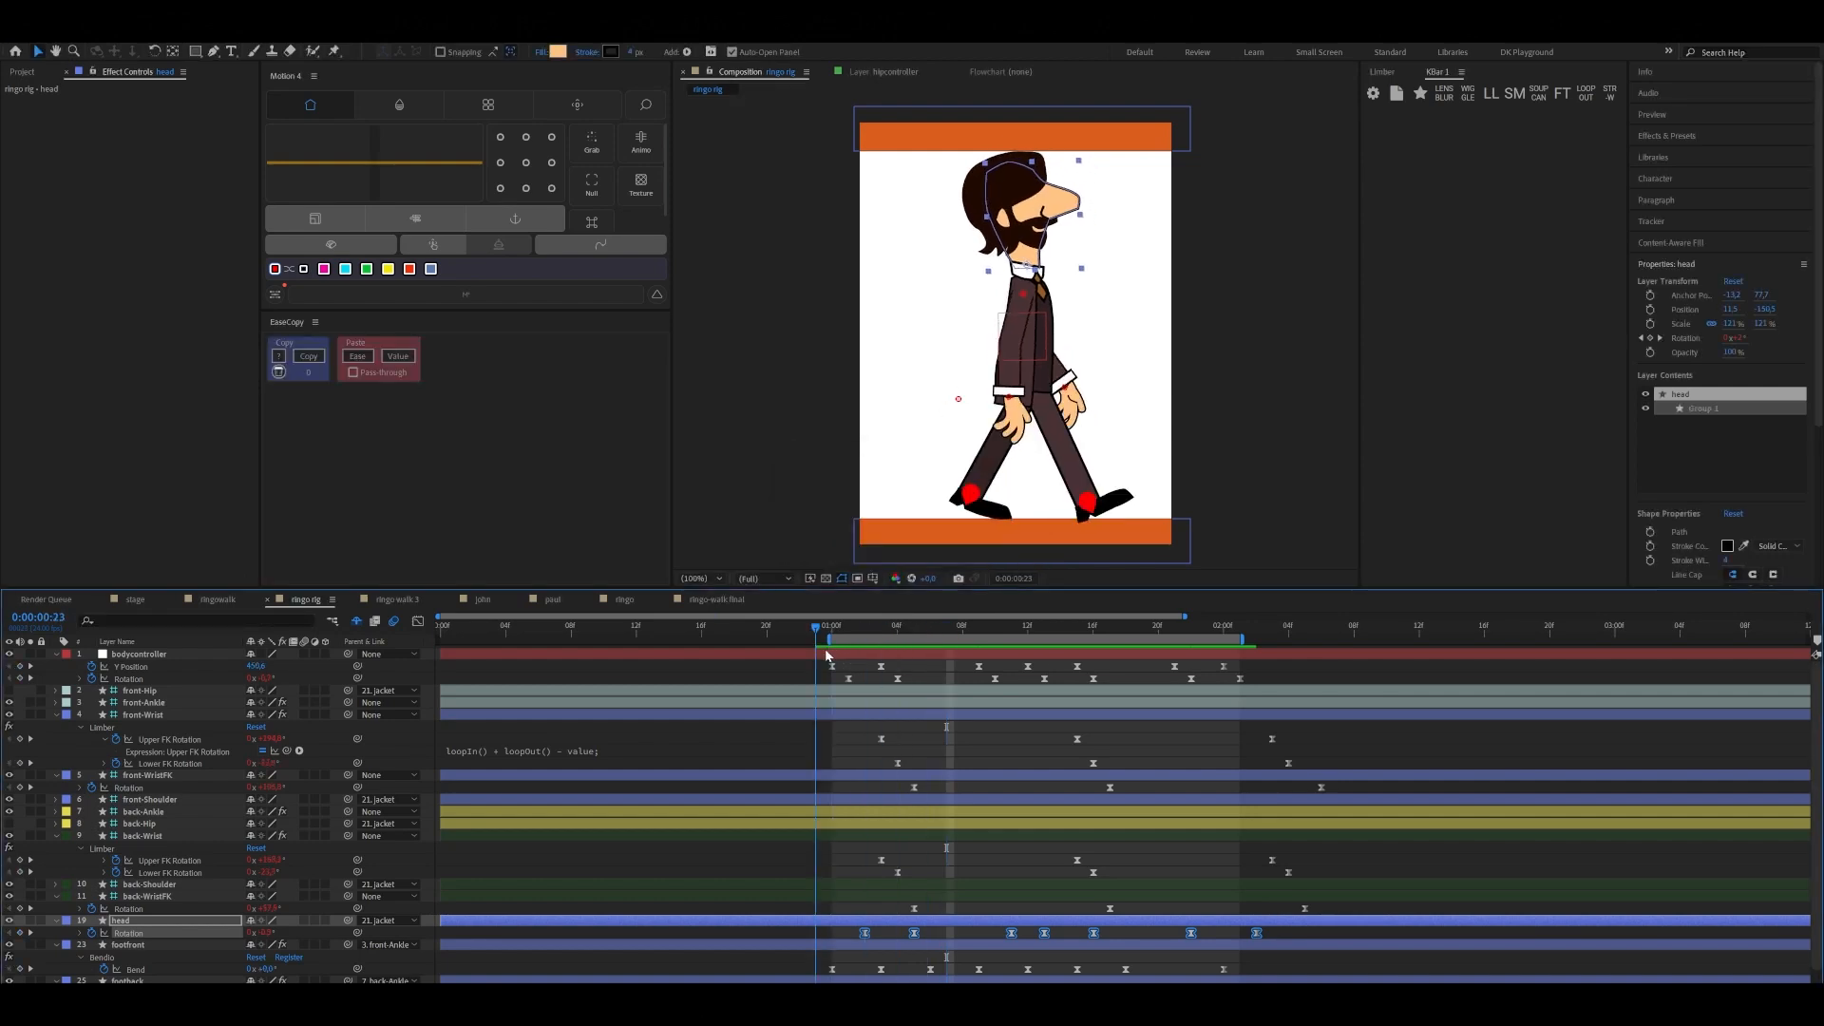
# Add a starting Scale keyframe to the bodycontroller at 0:00:01:00 and reveal all its keyframed properties
pyautogui.click(802, 654)
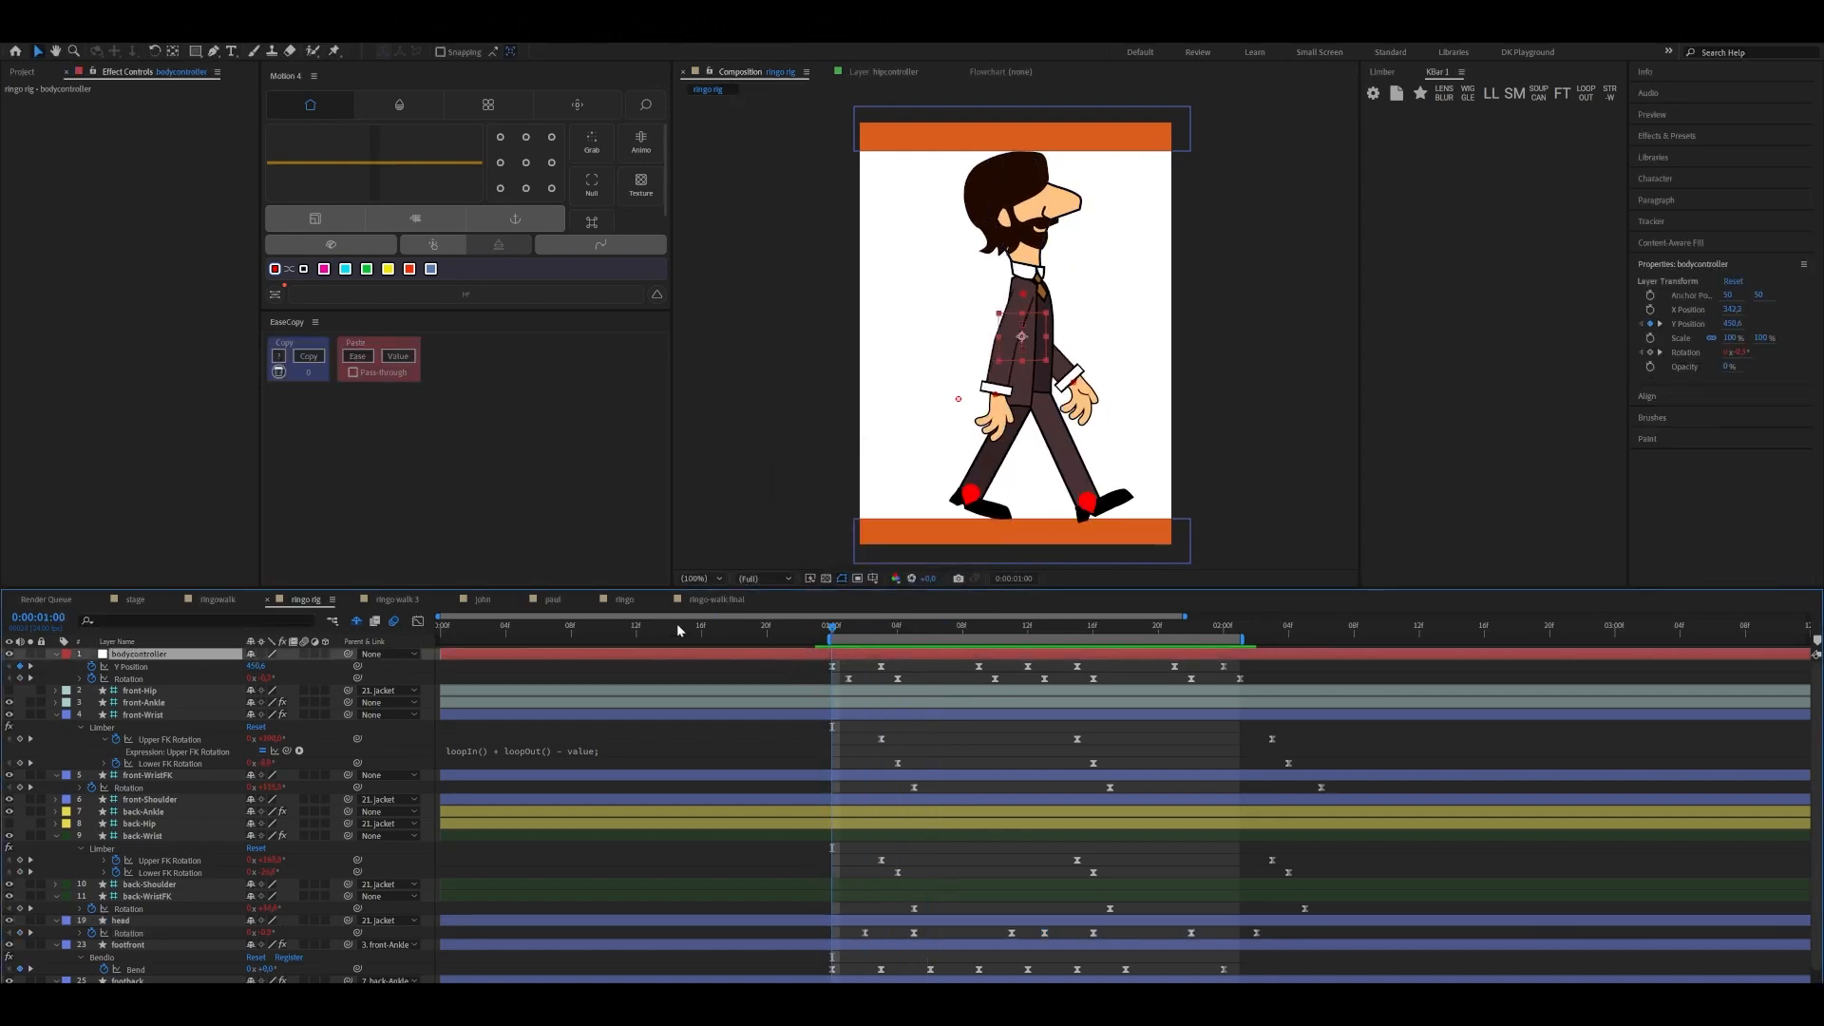
pyautogui.press('s')
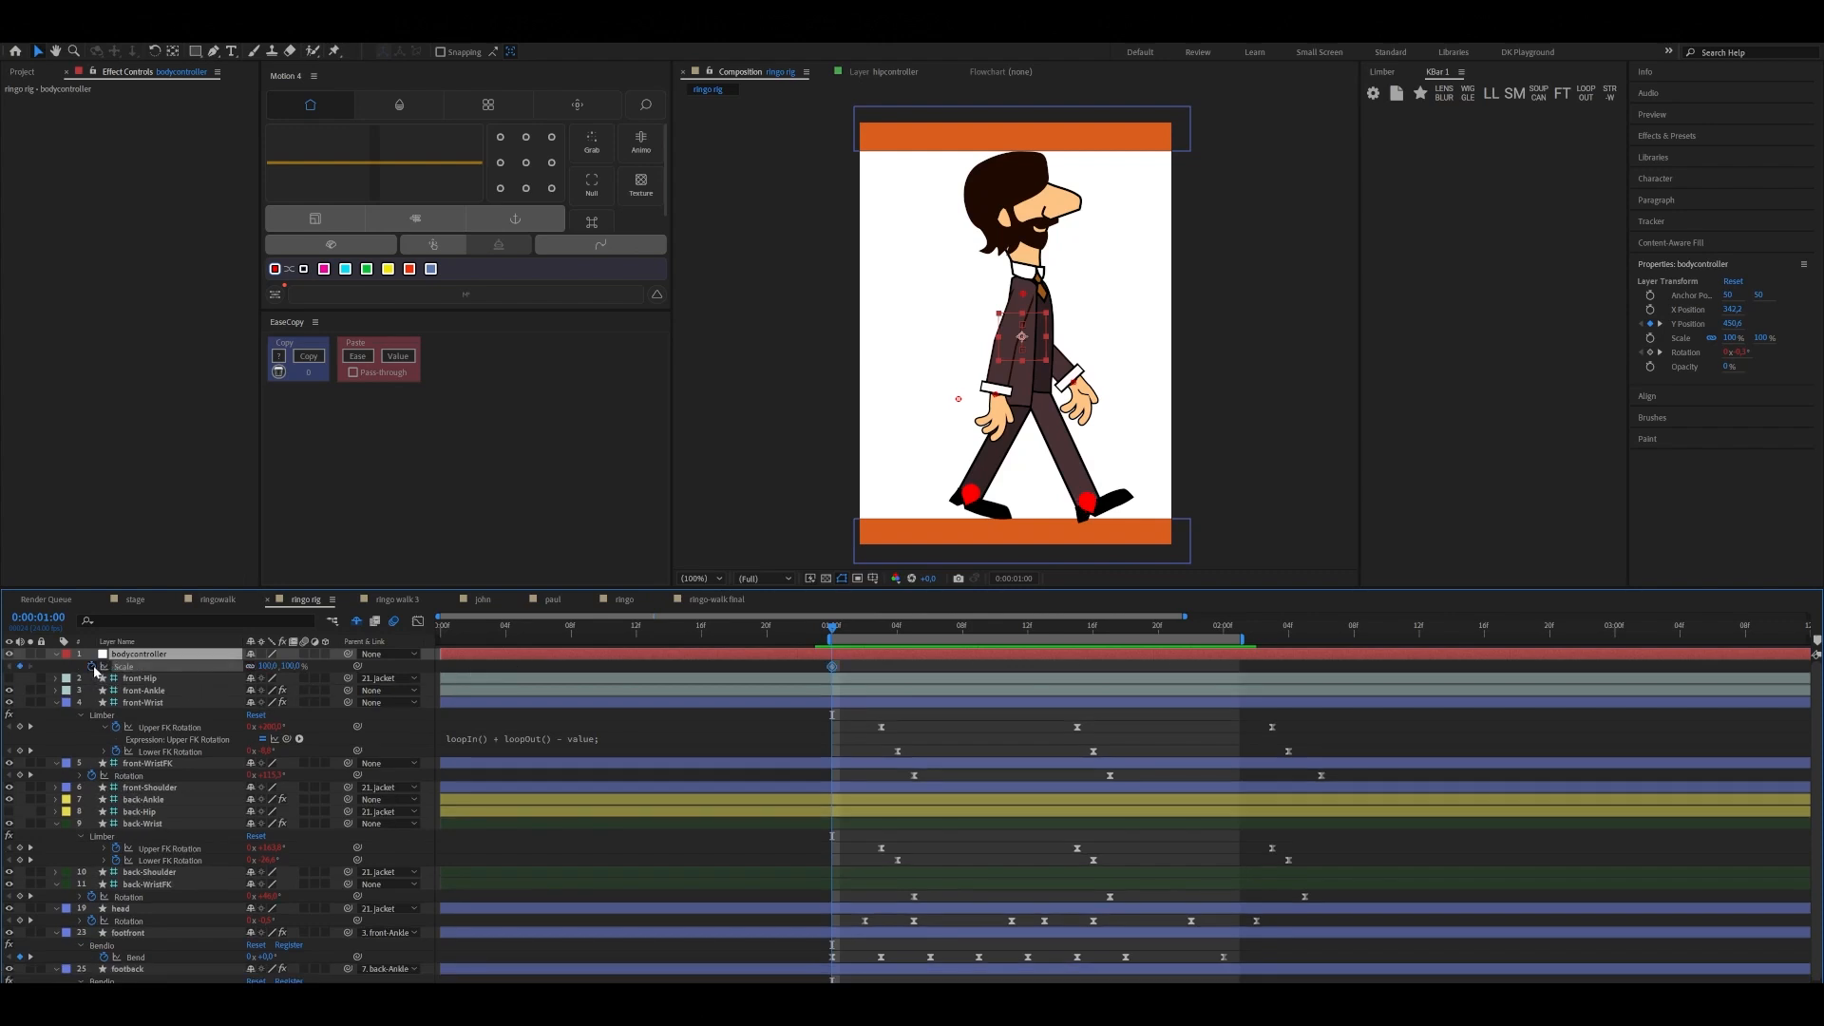
pyautogui.click(93, 667)
pyautogui.press('u')
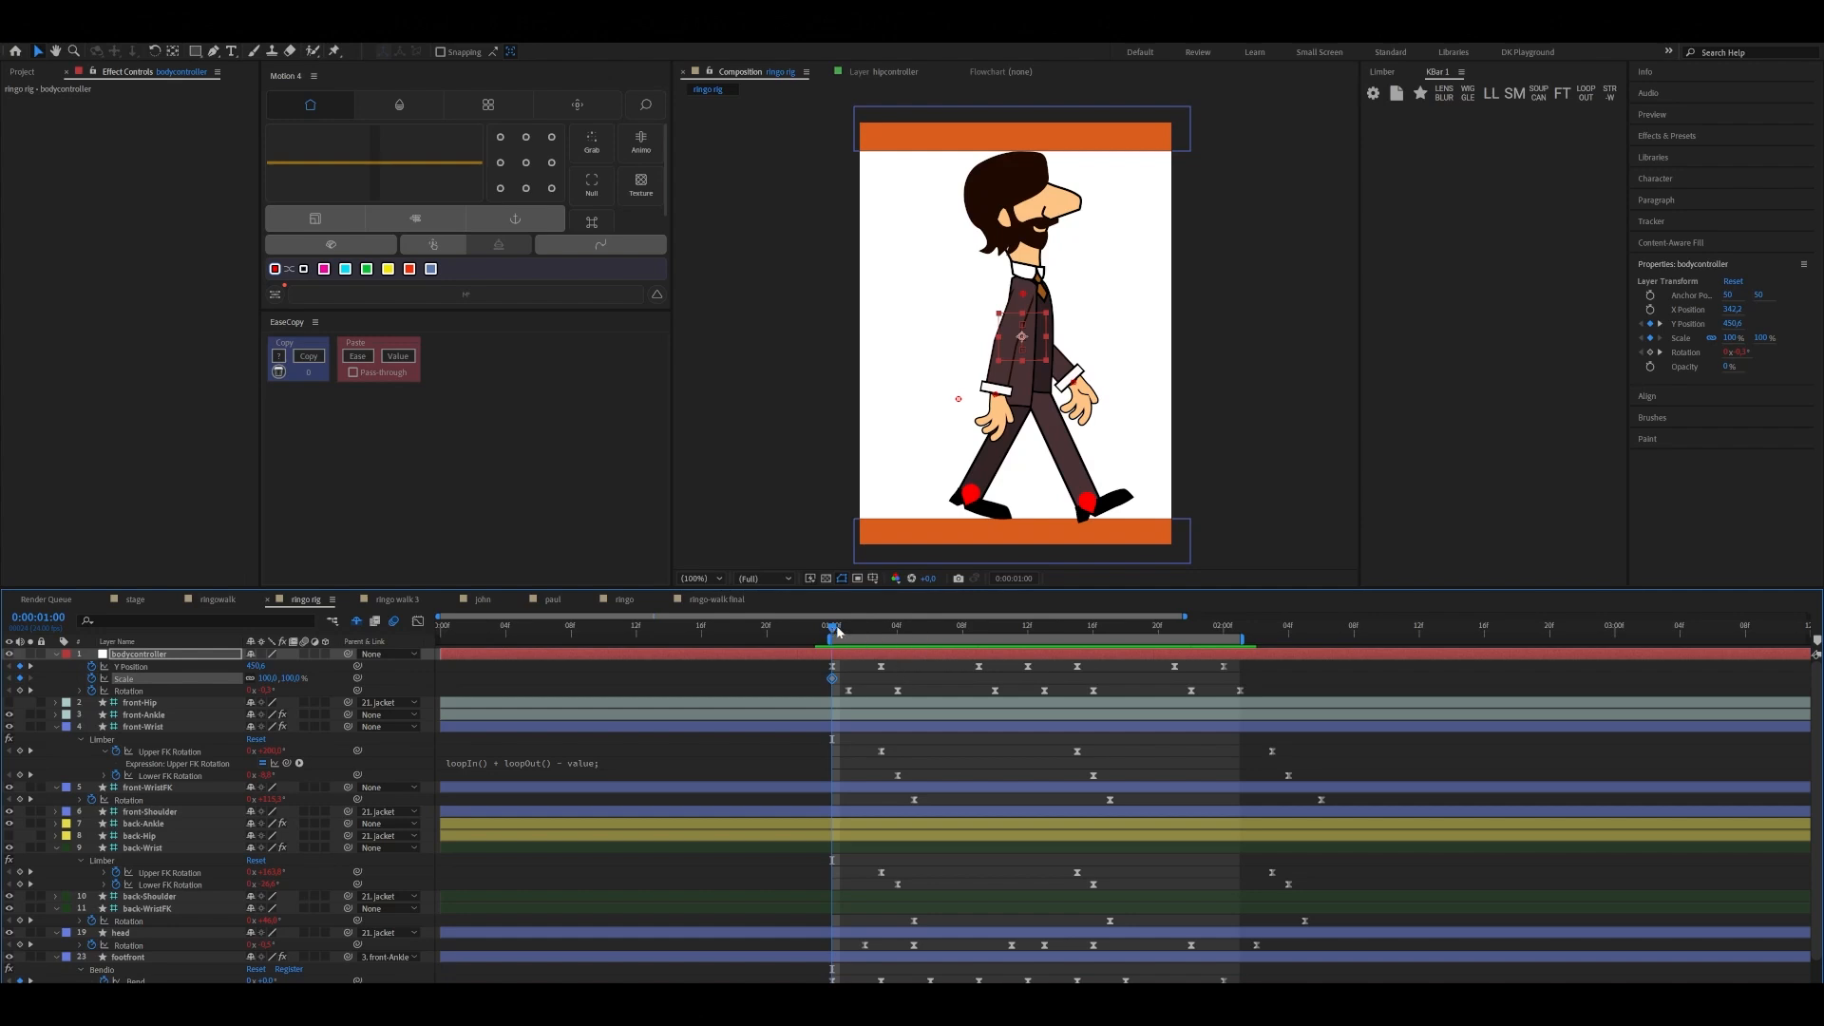
# Unlink the bodycontroller's Scale dimensions and keyframe the Scale at 0:00:01:03 to 102% horizontally and 98% vertically
pyautogui.moveTo(832, 635); pyautogui.dragTo(884, 641)
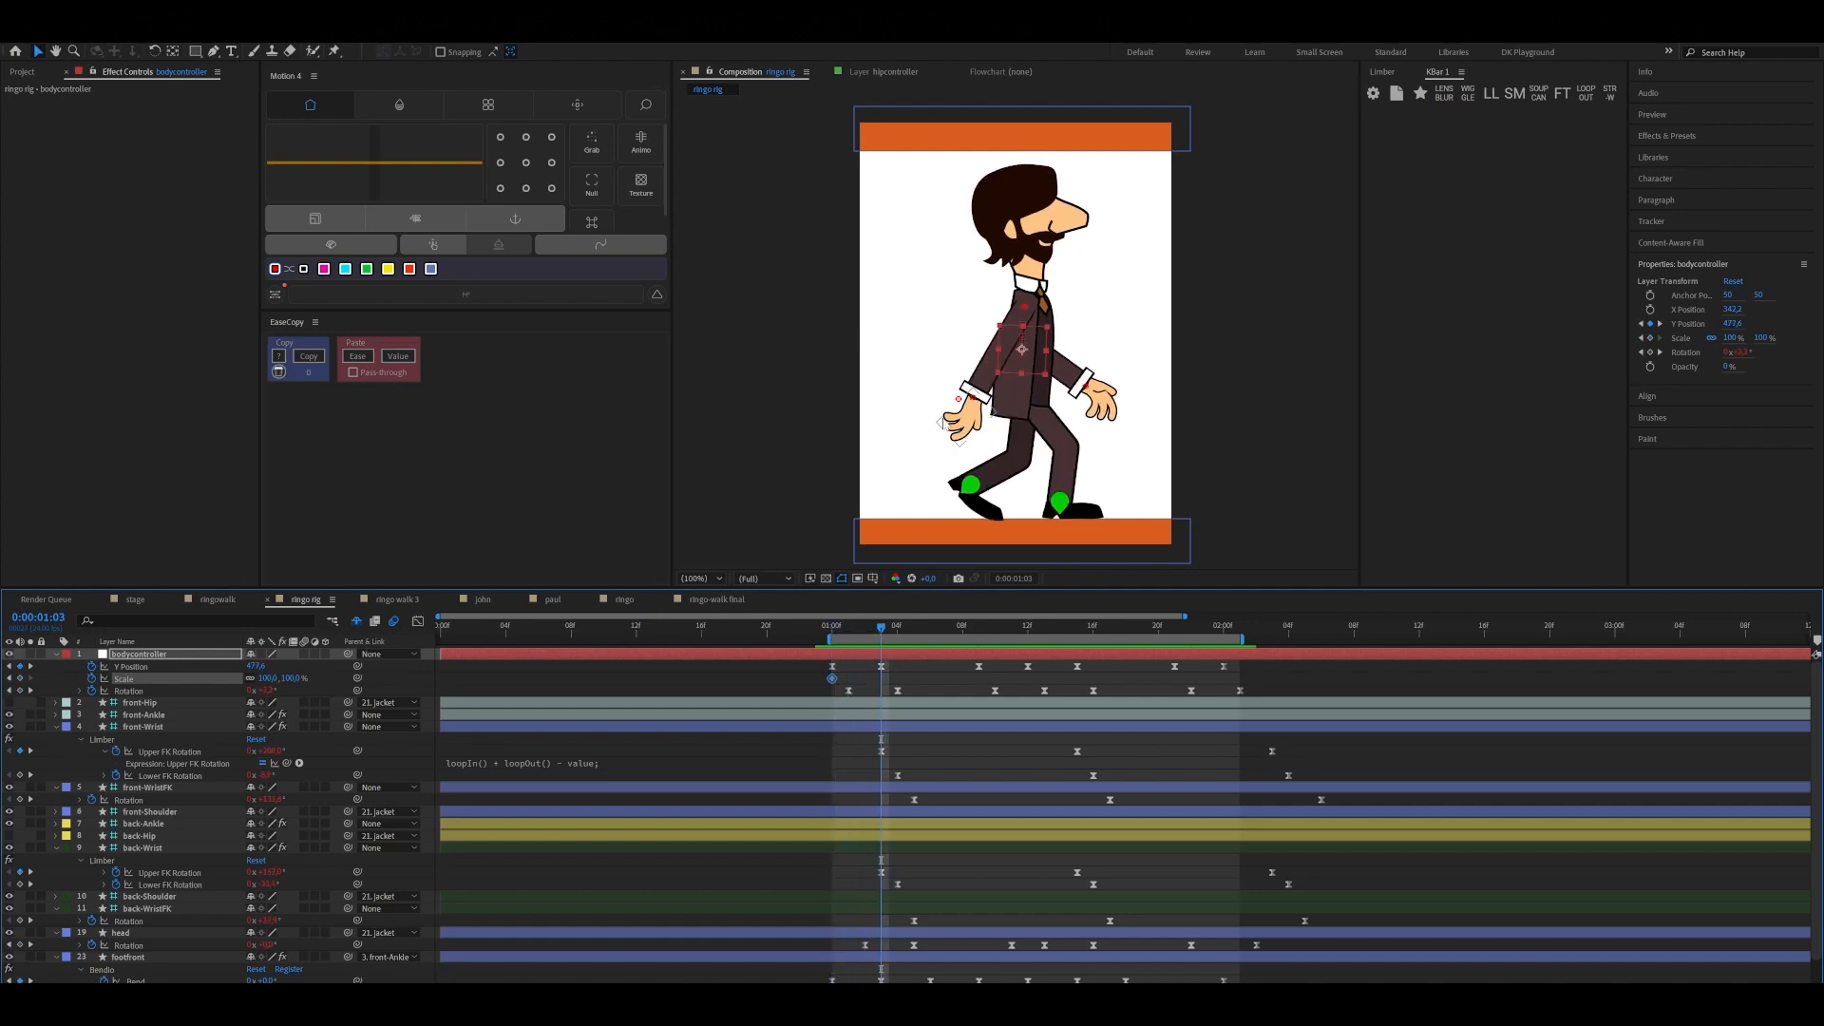
pyautogui.moveTo(884, 635); pyautogui.dragTo(836, 642)
pyautogui.press('pagedown')
pyautogui.press('pagedown')
pyautogui.press('pagedown')
pyautogui.moveTo(881, 632); pyautogui.dragTo(834, 654)
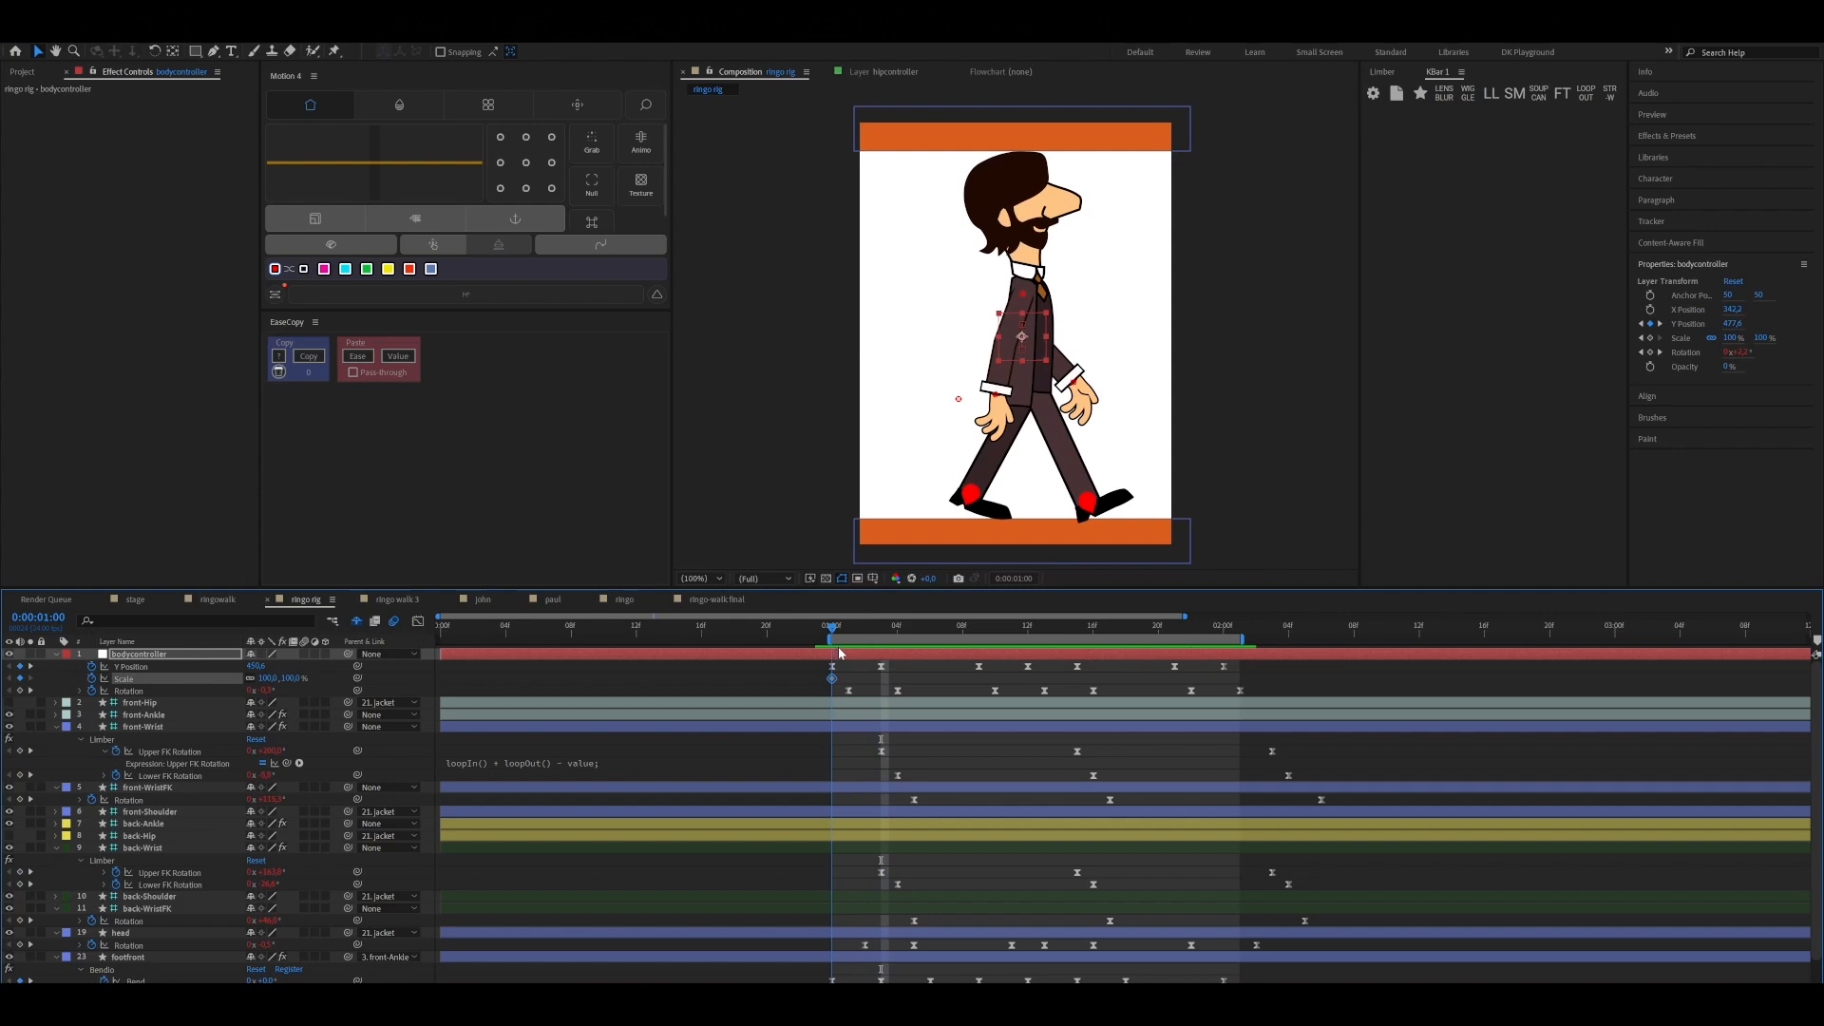
pyautogui.moveTo(839, 654); pyautogui.dragTo(880, 652)
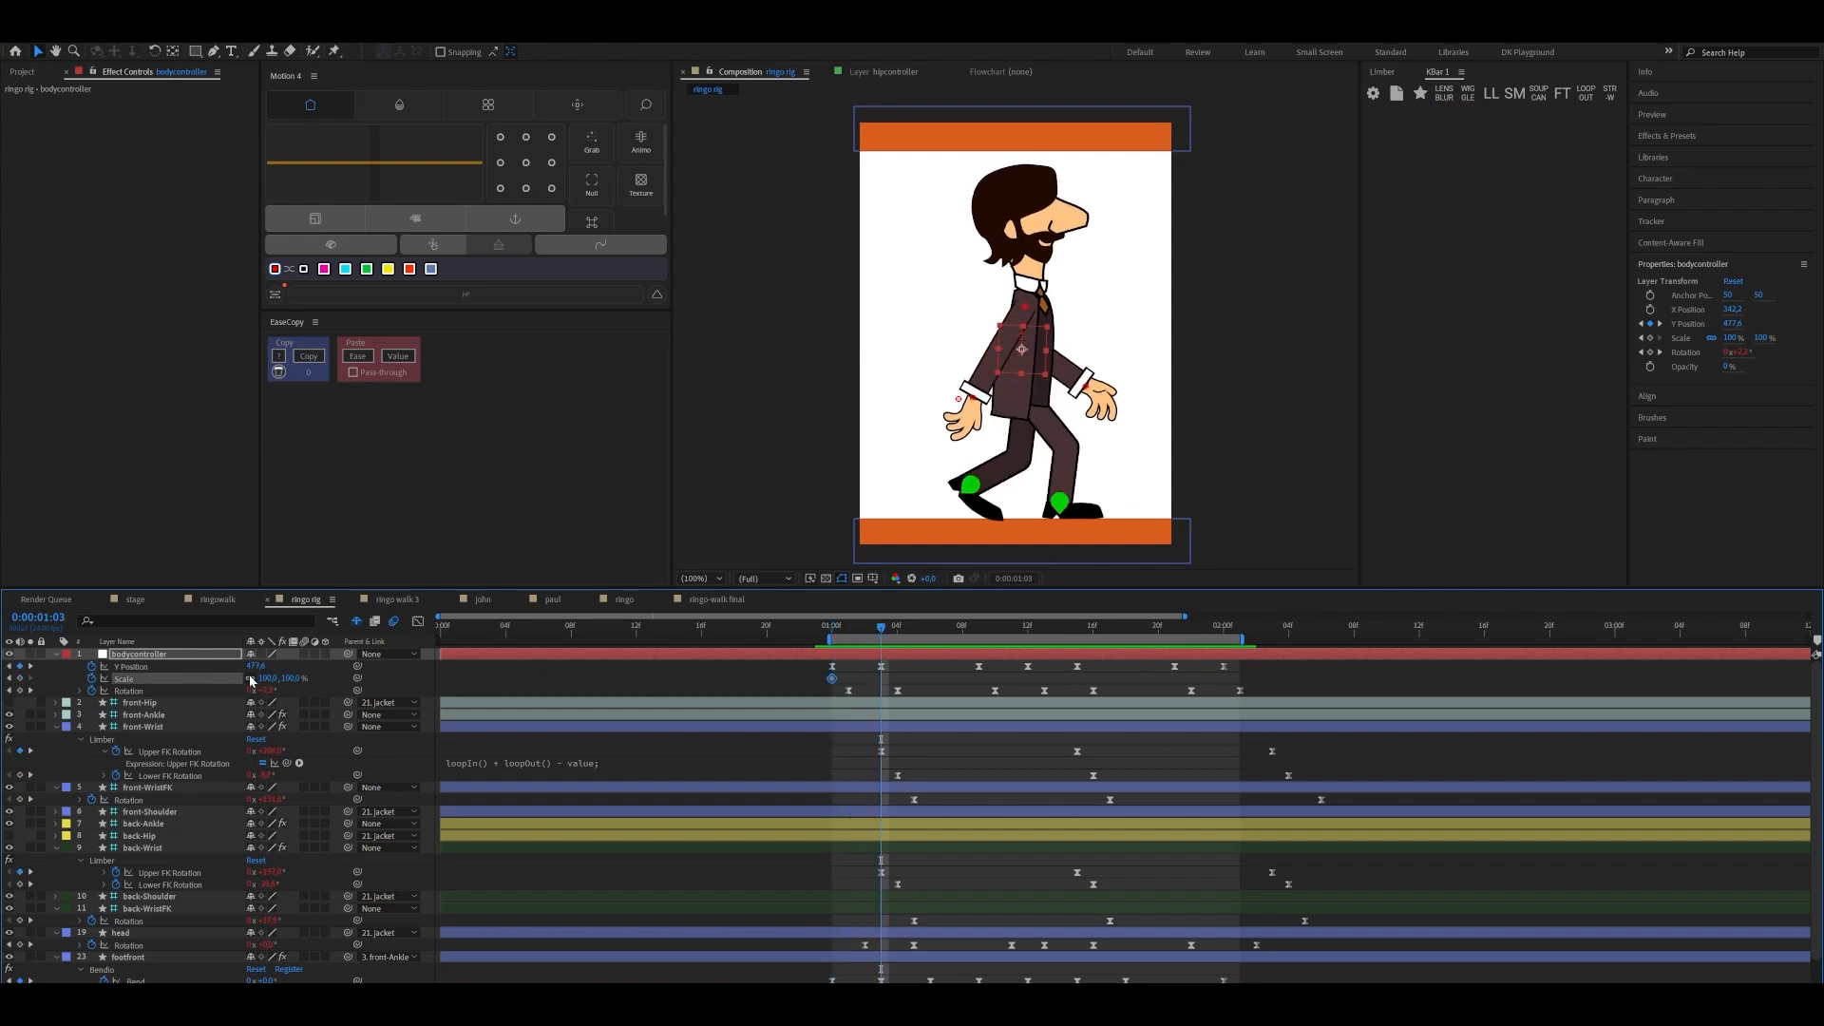
pyautogui.click(268, 678)
pyautogui.write('102')
pyautogui.press('Return')
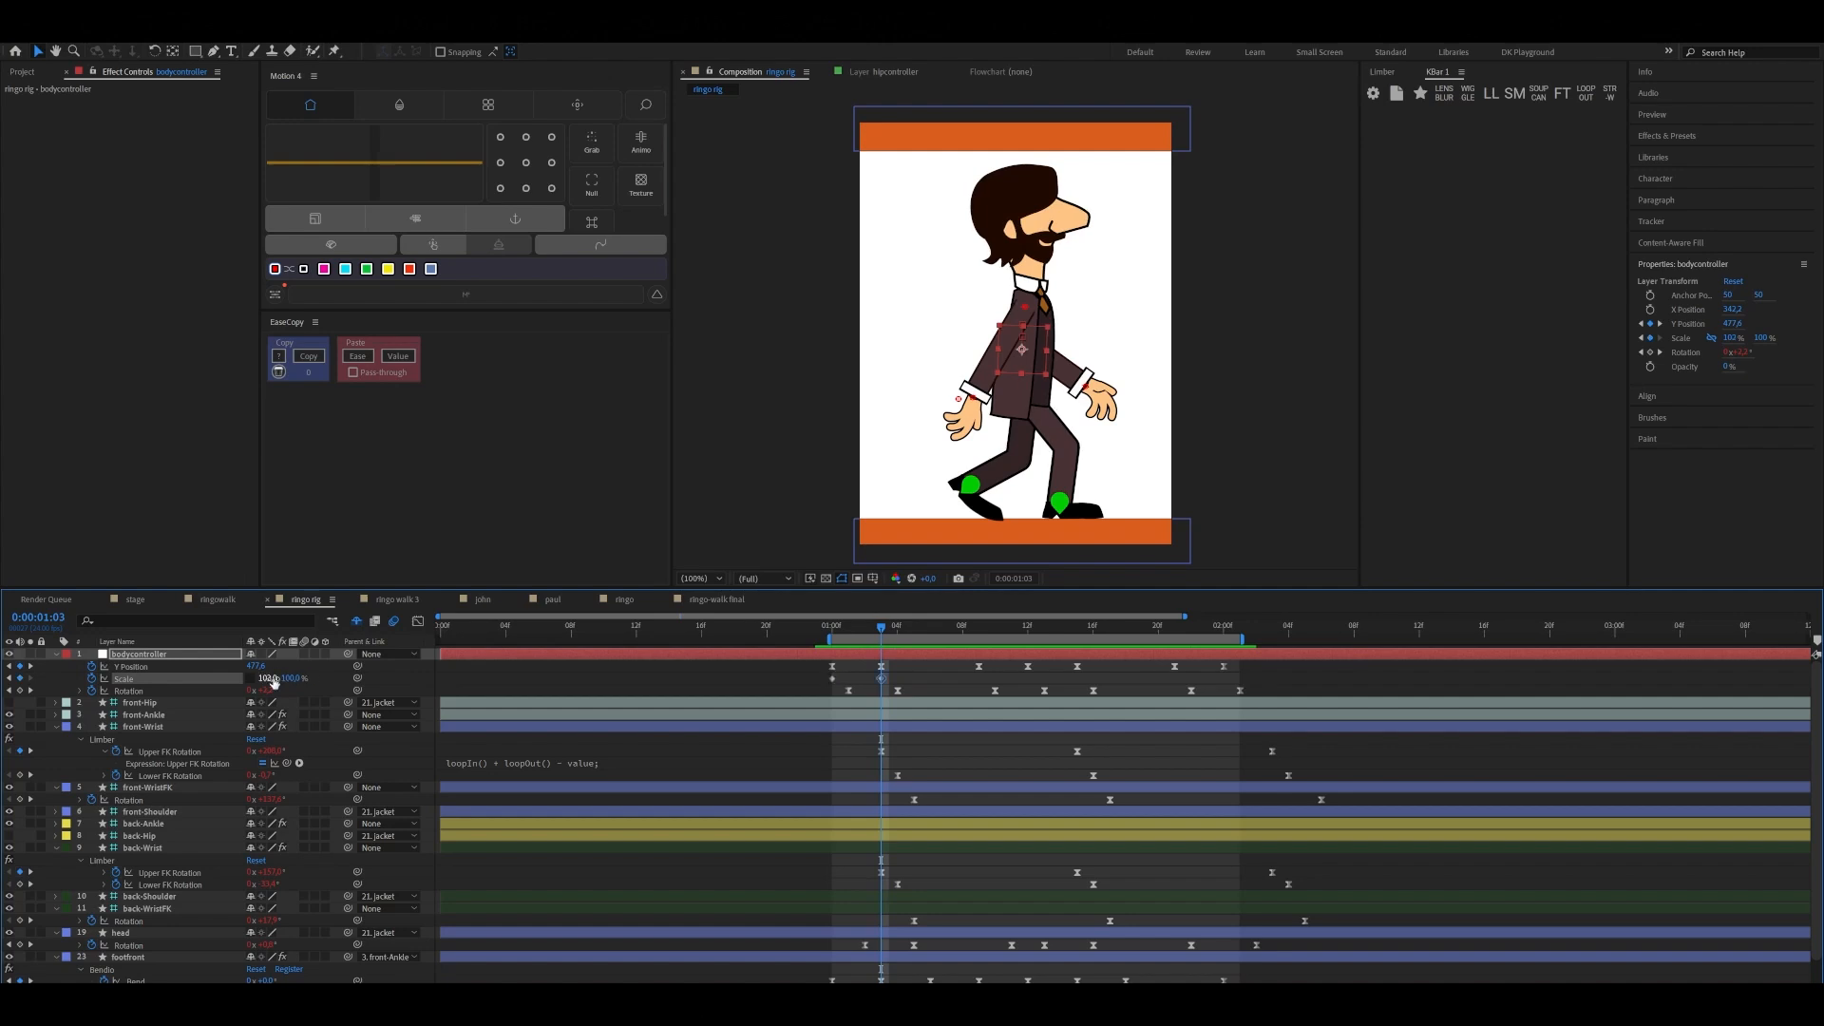
pyautogui.click(293, 678)
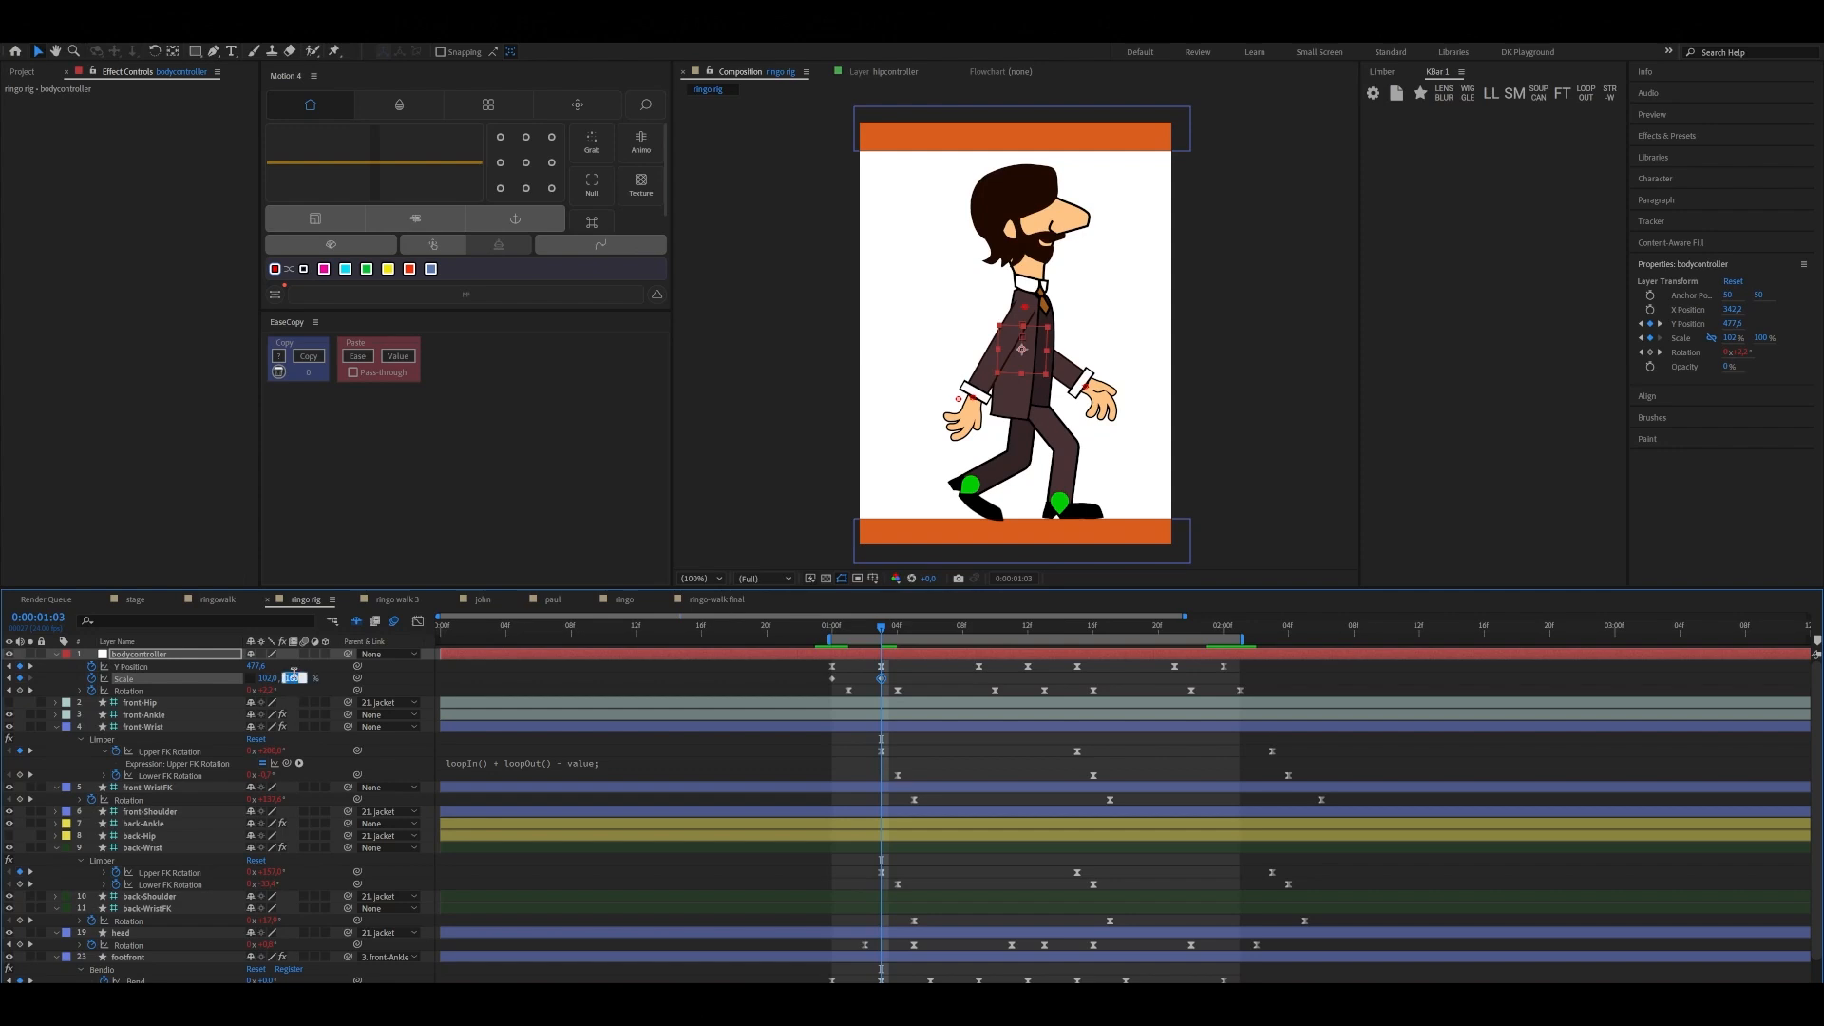
pyautogui.write('98')
pyautogui.click(561, 678)
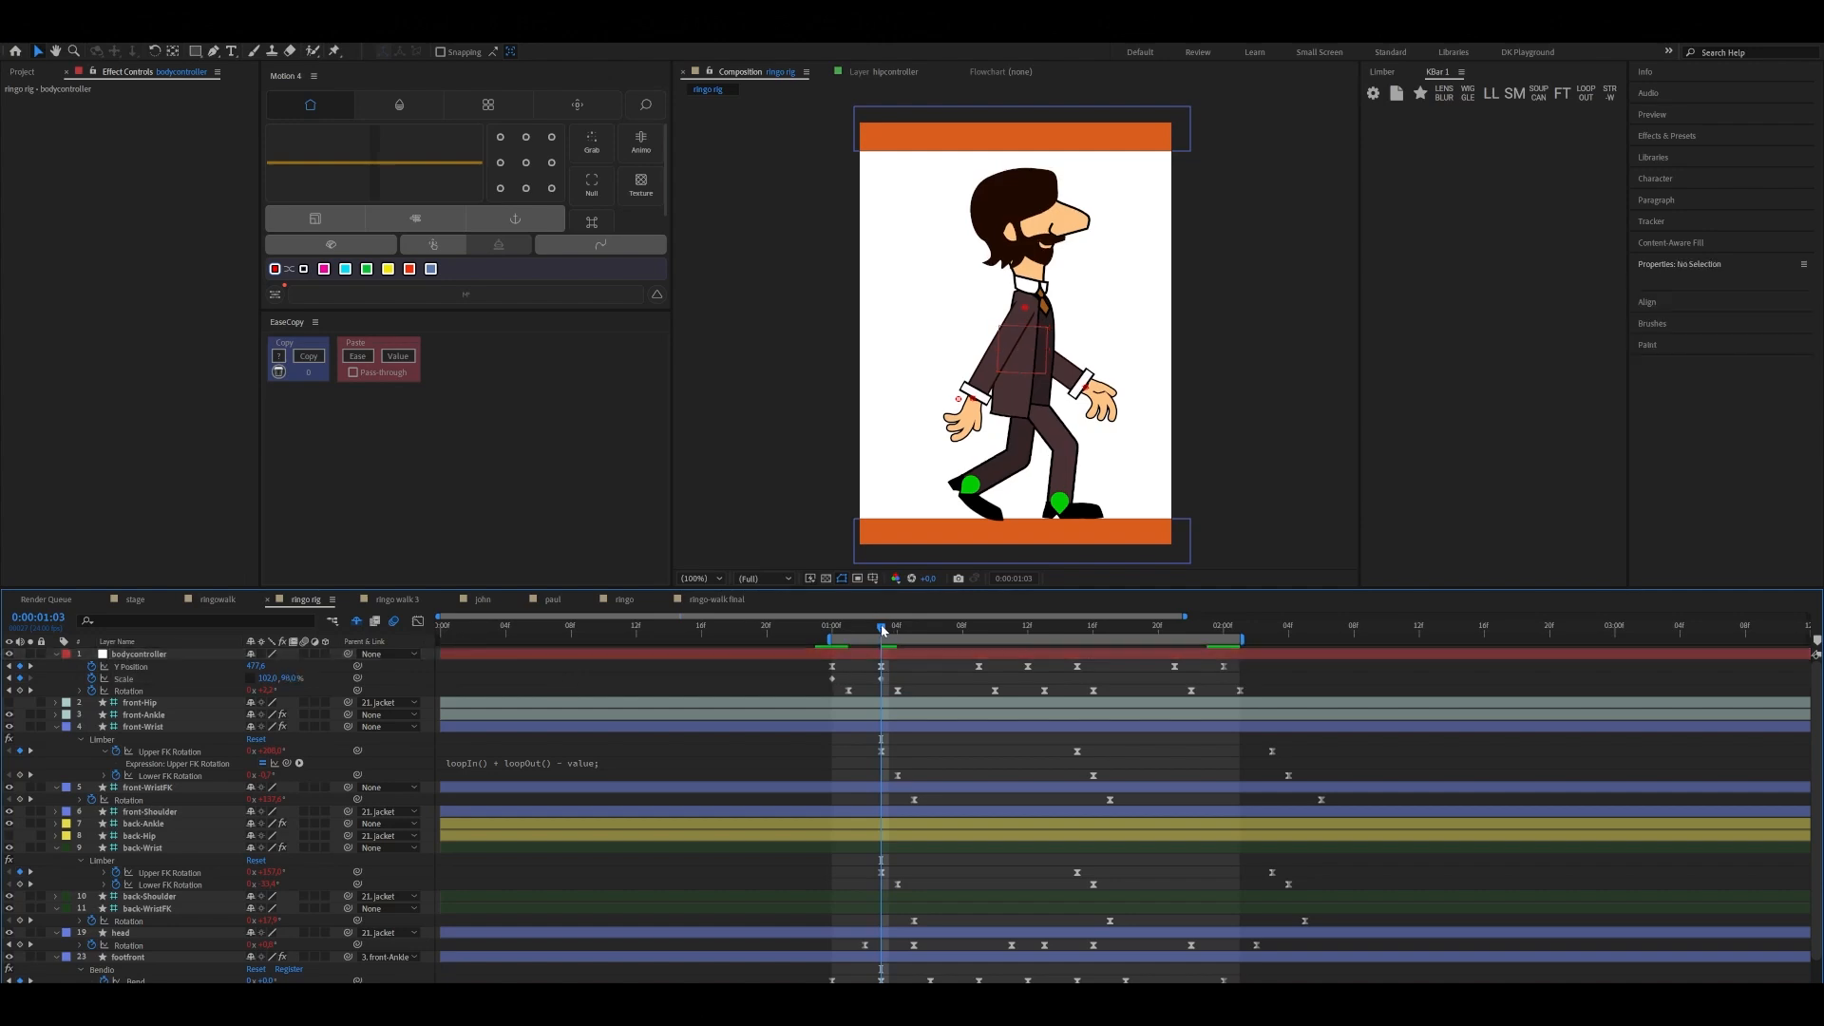
# Keyframe the bodycontroller's Scale at 0:00:01:09 to 98% horizontally and 102% vertically
pyautogui.moveTo(882, 629); pyautogui.dragTo(978, 631)
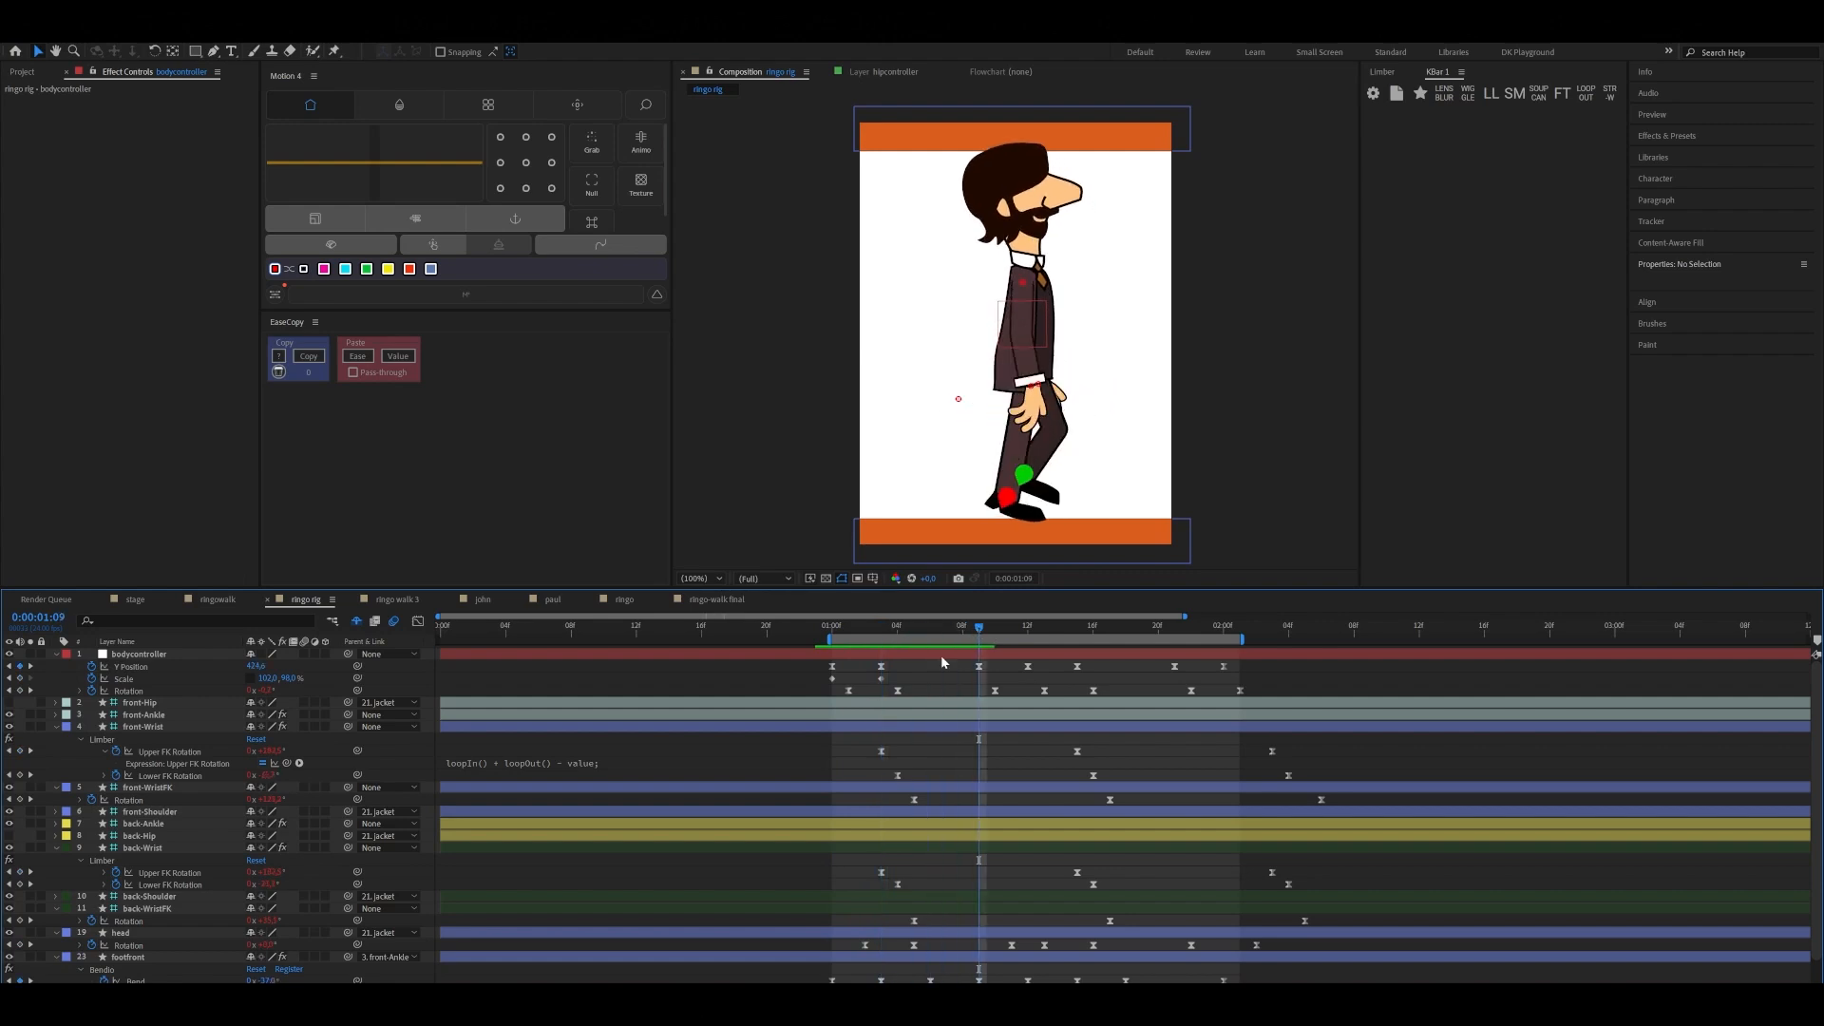
pyautogui.click(272, 678)
pyautogui.write('98')
pyautogui.press('Return')
pyautogui.click(288, 678)
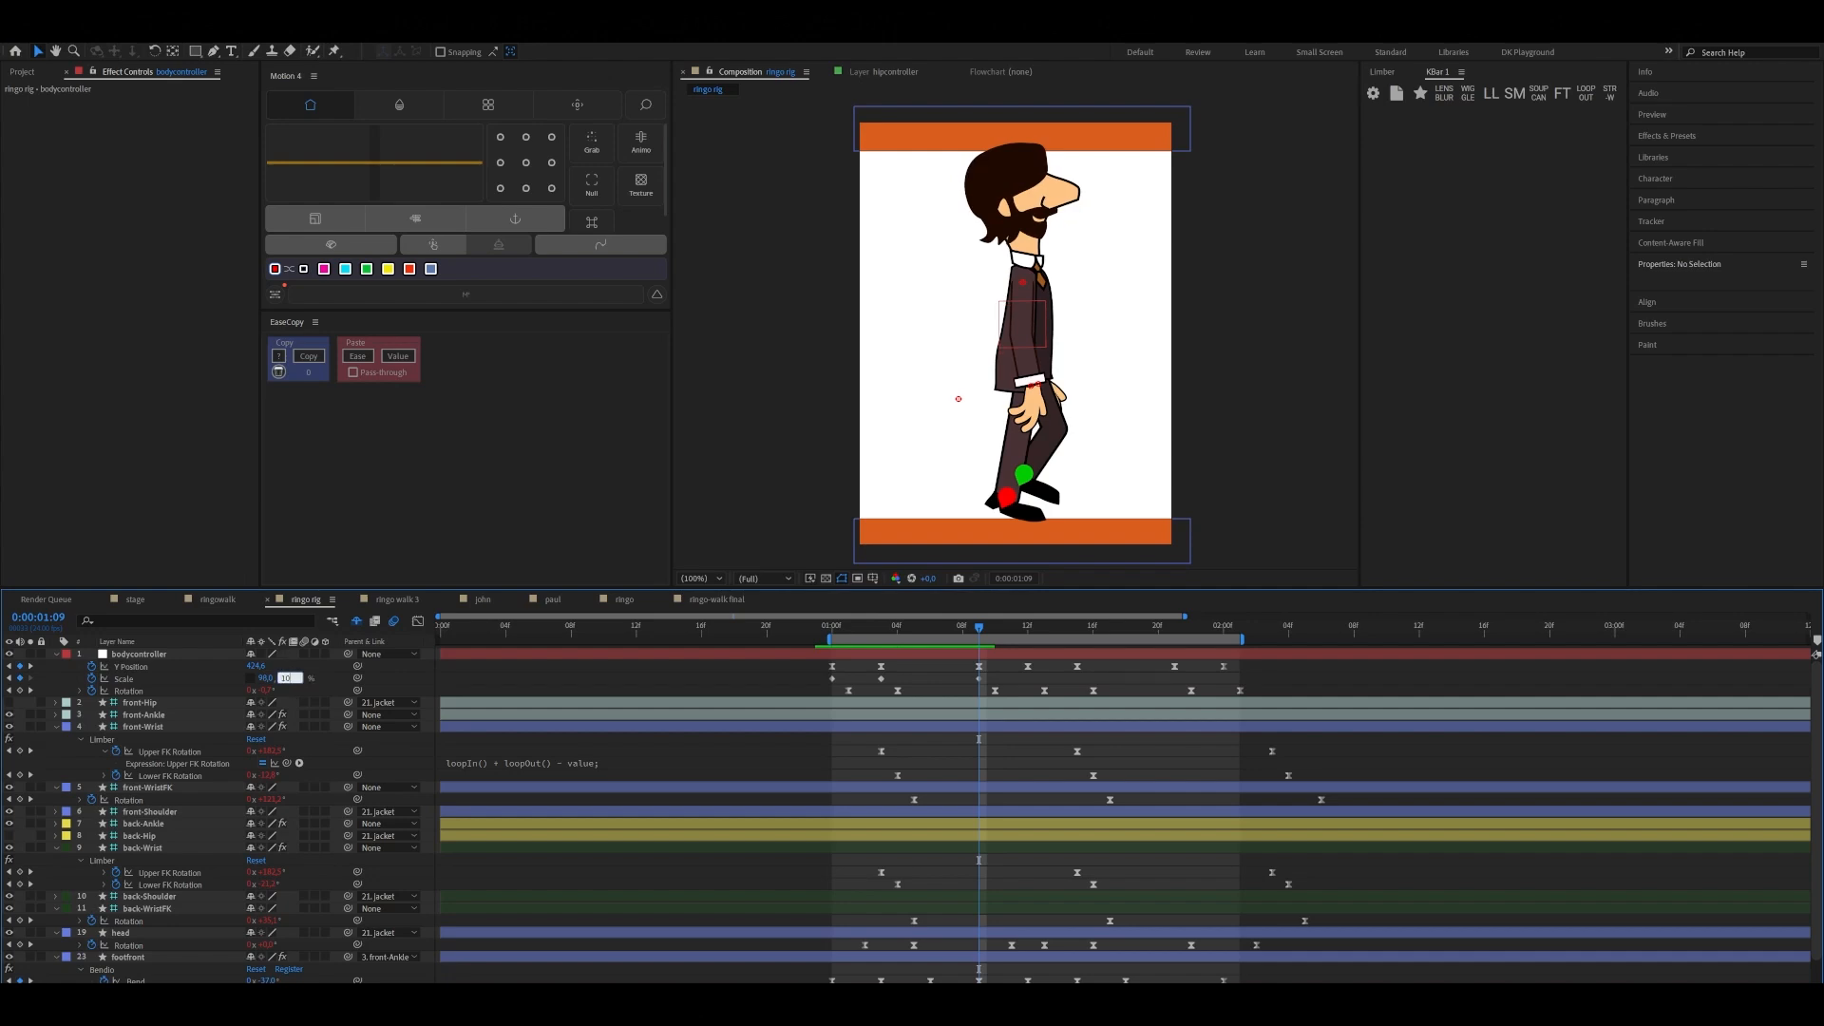
pyautogui.press('Return')
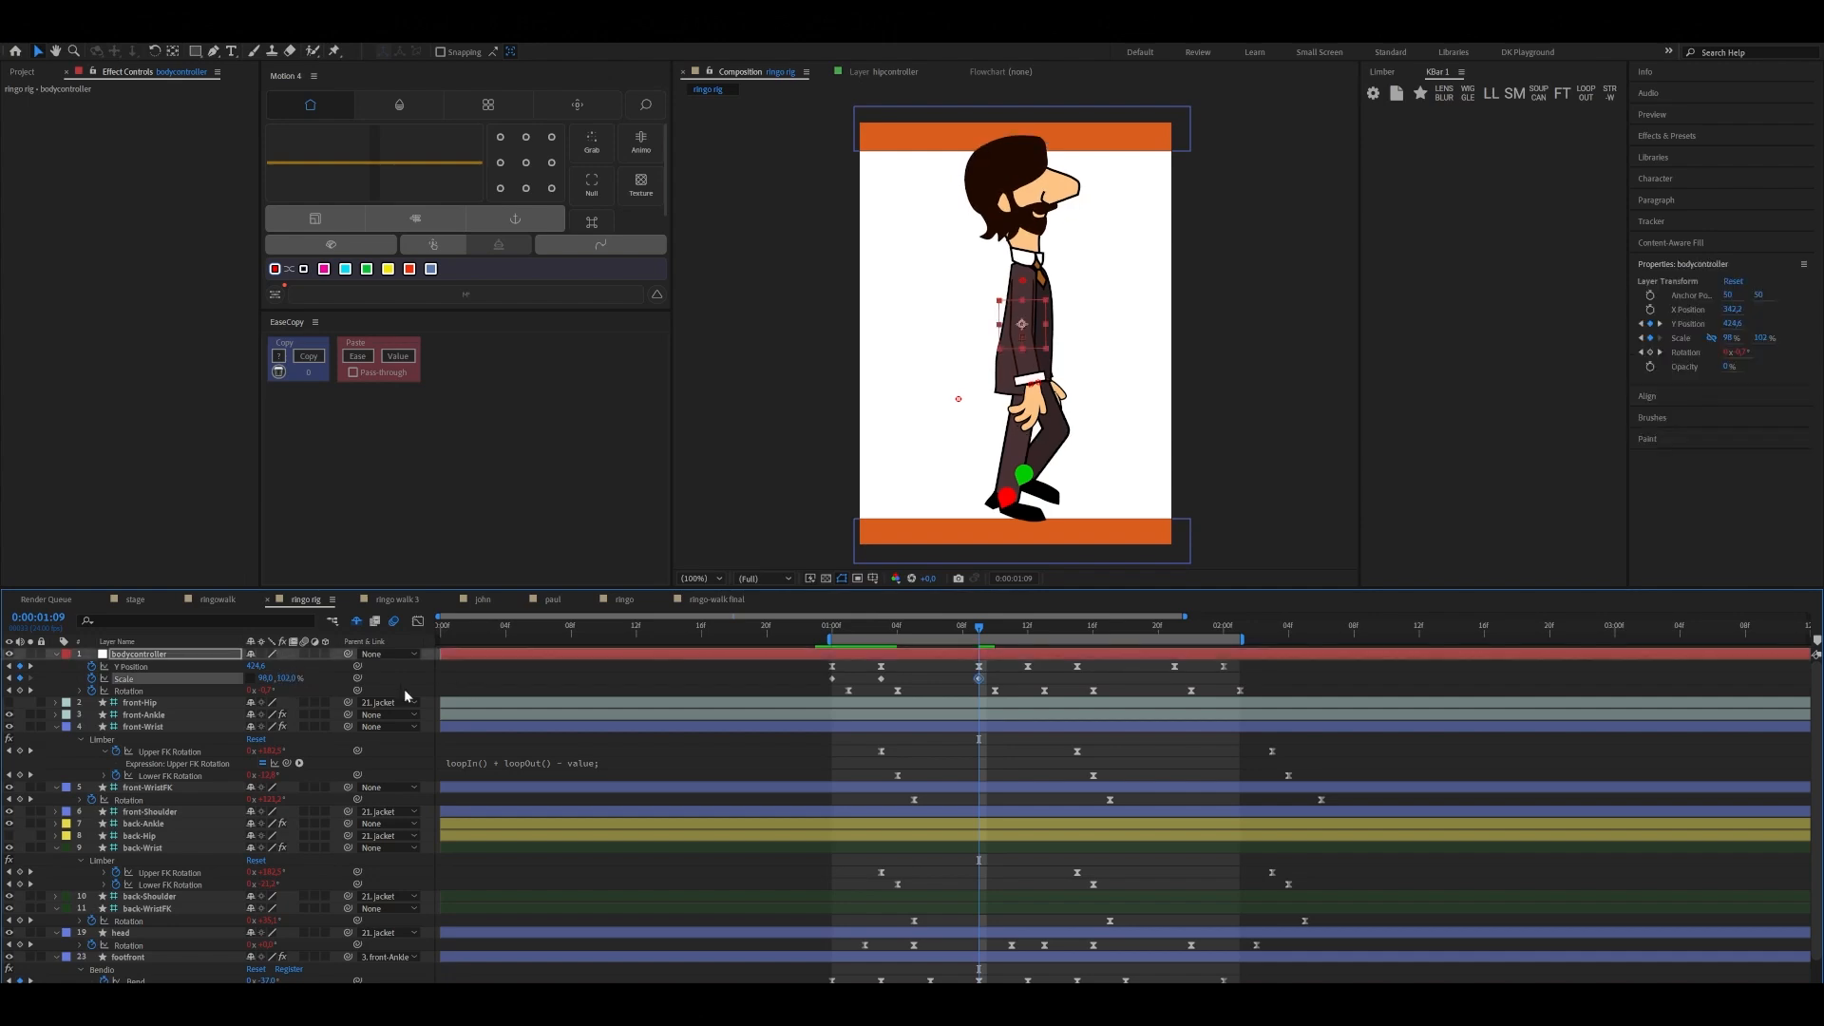
# Copy the bodycontroller's first Scale keyframe to 0:00:01:12
pyautogui.moveTo(982, 627); pyautogui.dragTo(1028, 628)
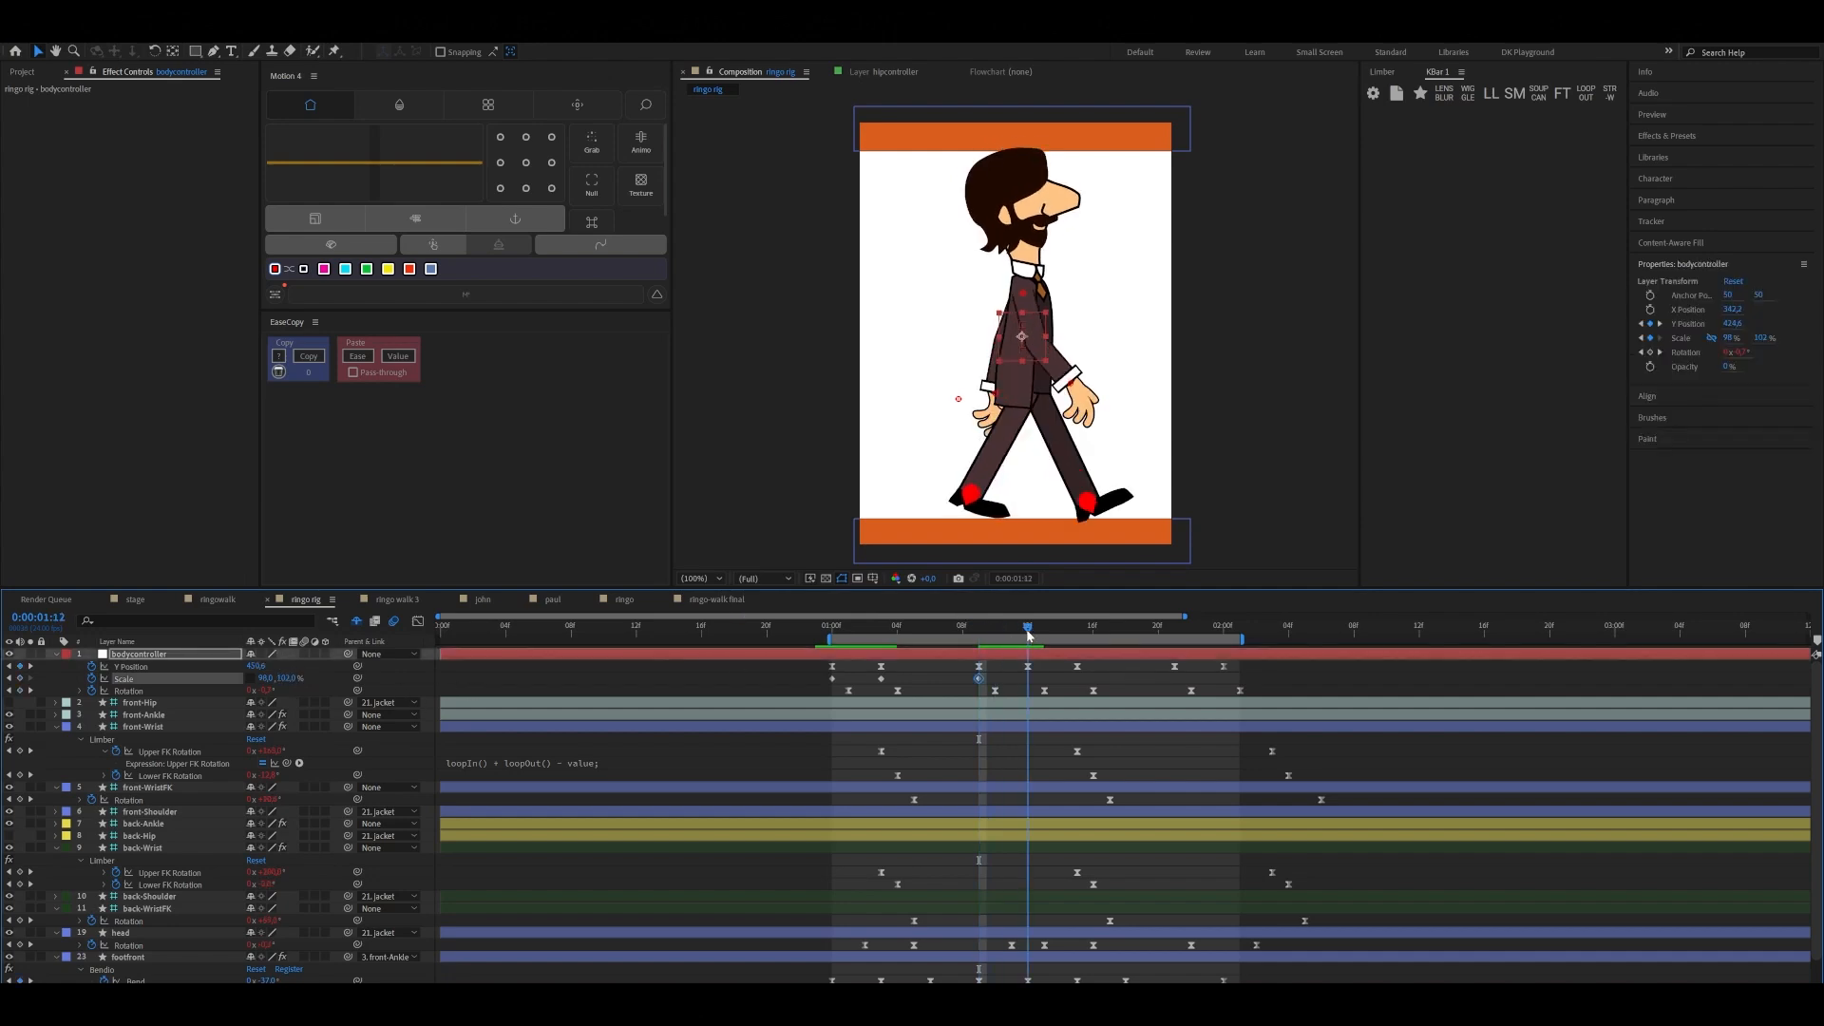
pyautogui.click(832, 681)
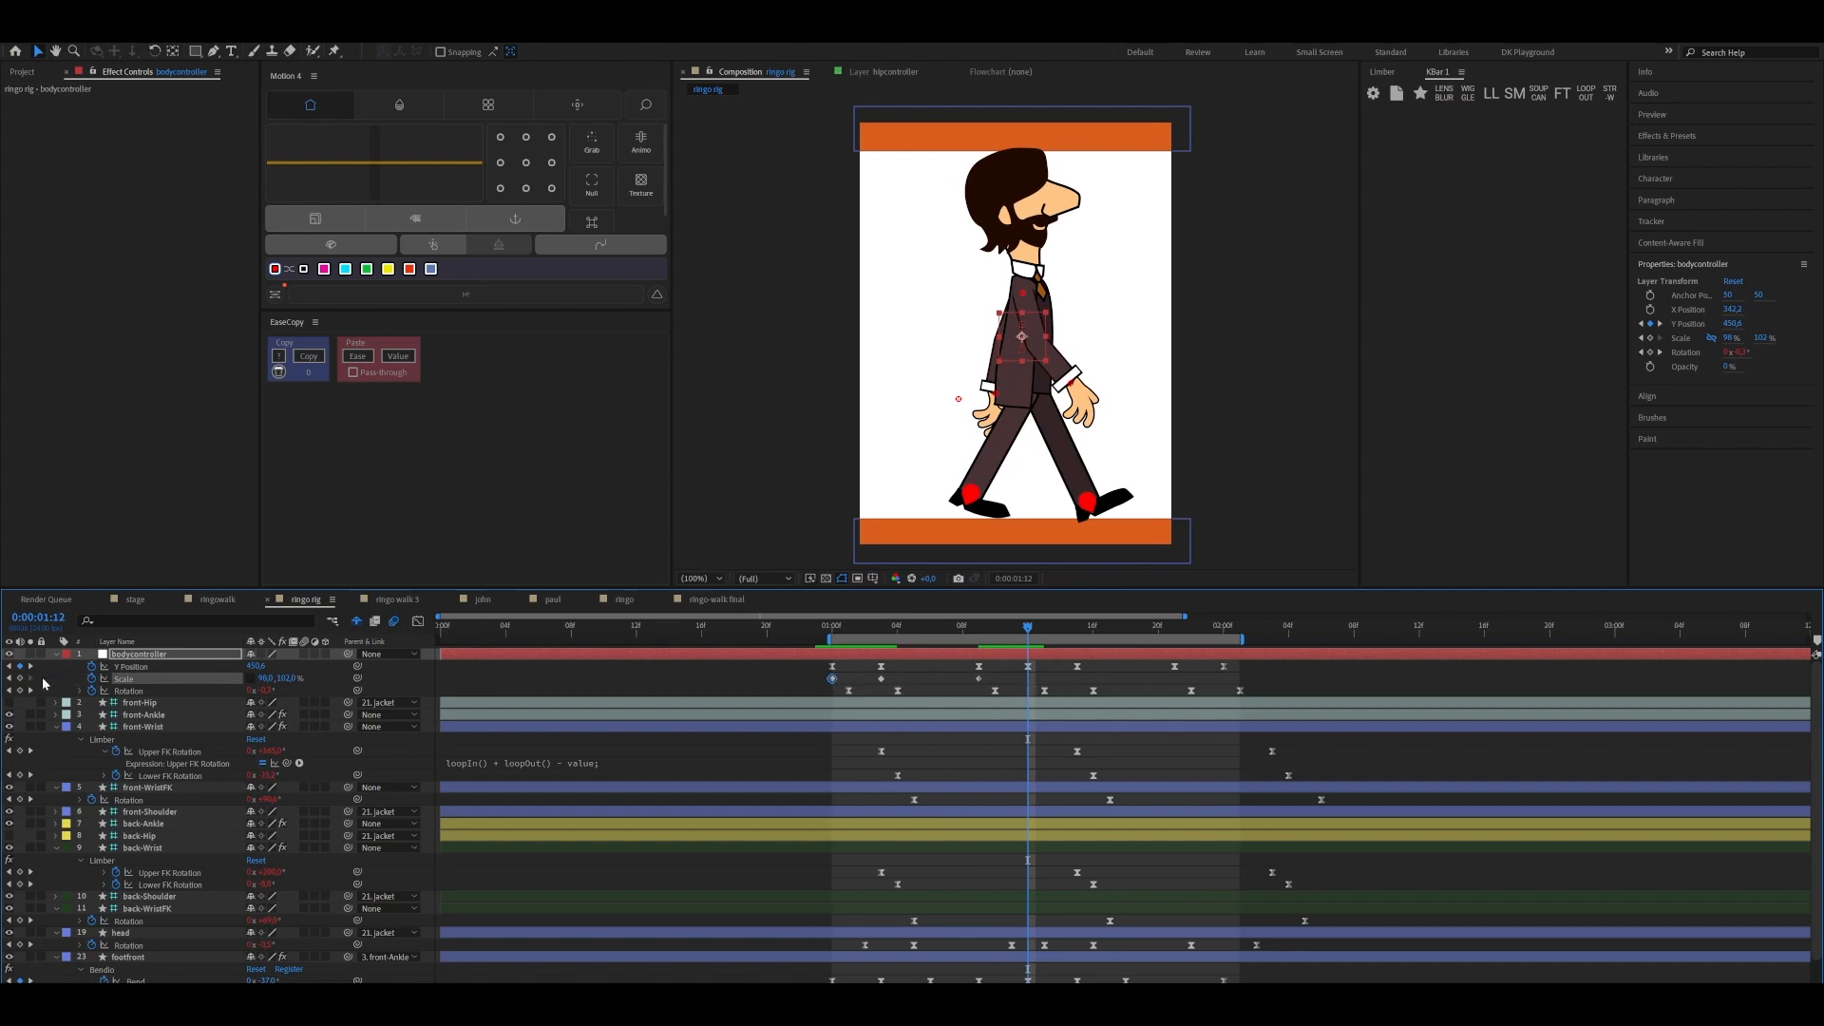
pyautogui.hotkey('ctrl', 'c')
pyautogui.hotkey('ctrl', 'v')
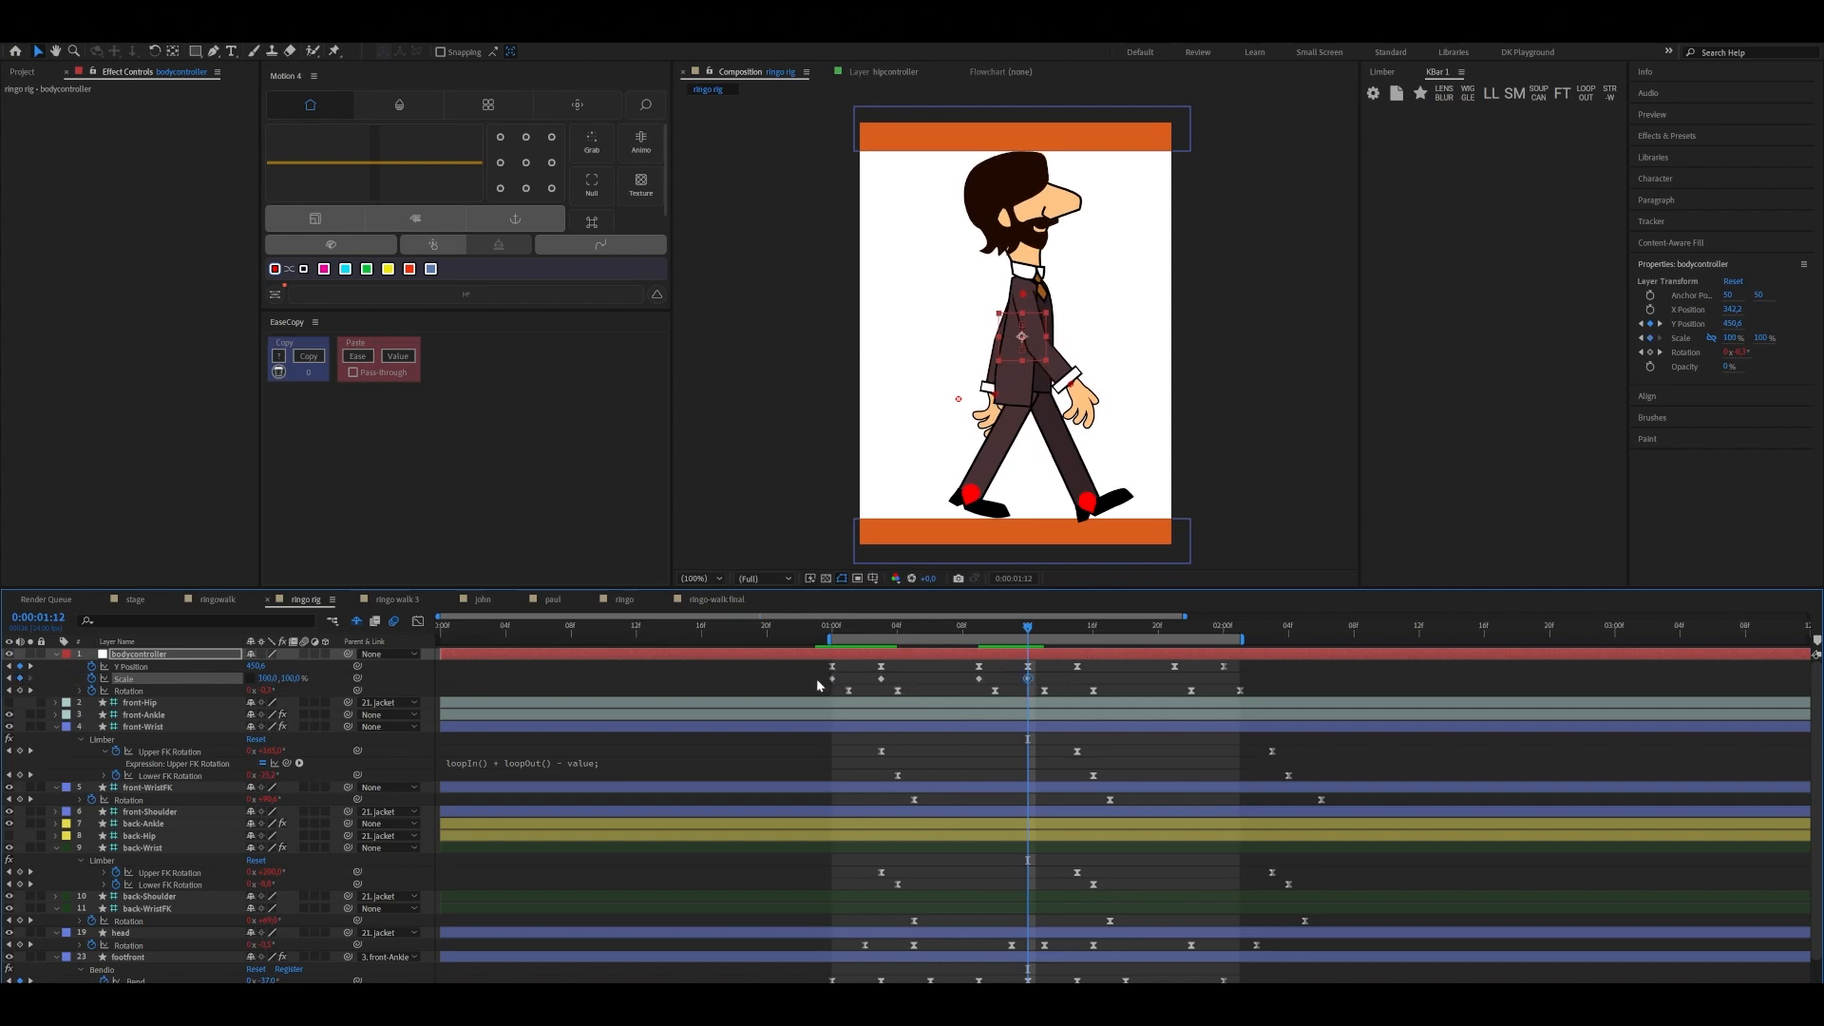
# Ease the bodycontroller's four Scale keyframes and paste a copy of them at 0:00:01:12 to complete the cycle
pyautogui.moveTo(816, 675); pyautogui.dragTo(1039, 682)
pyautogui.press('F9')
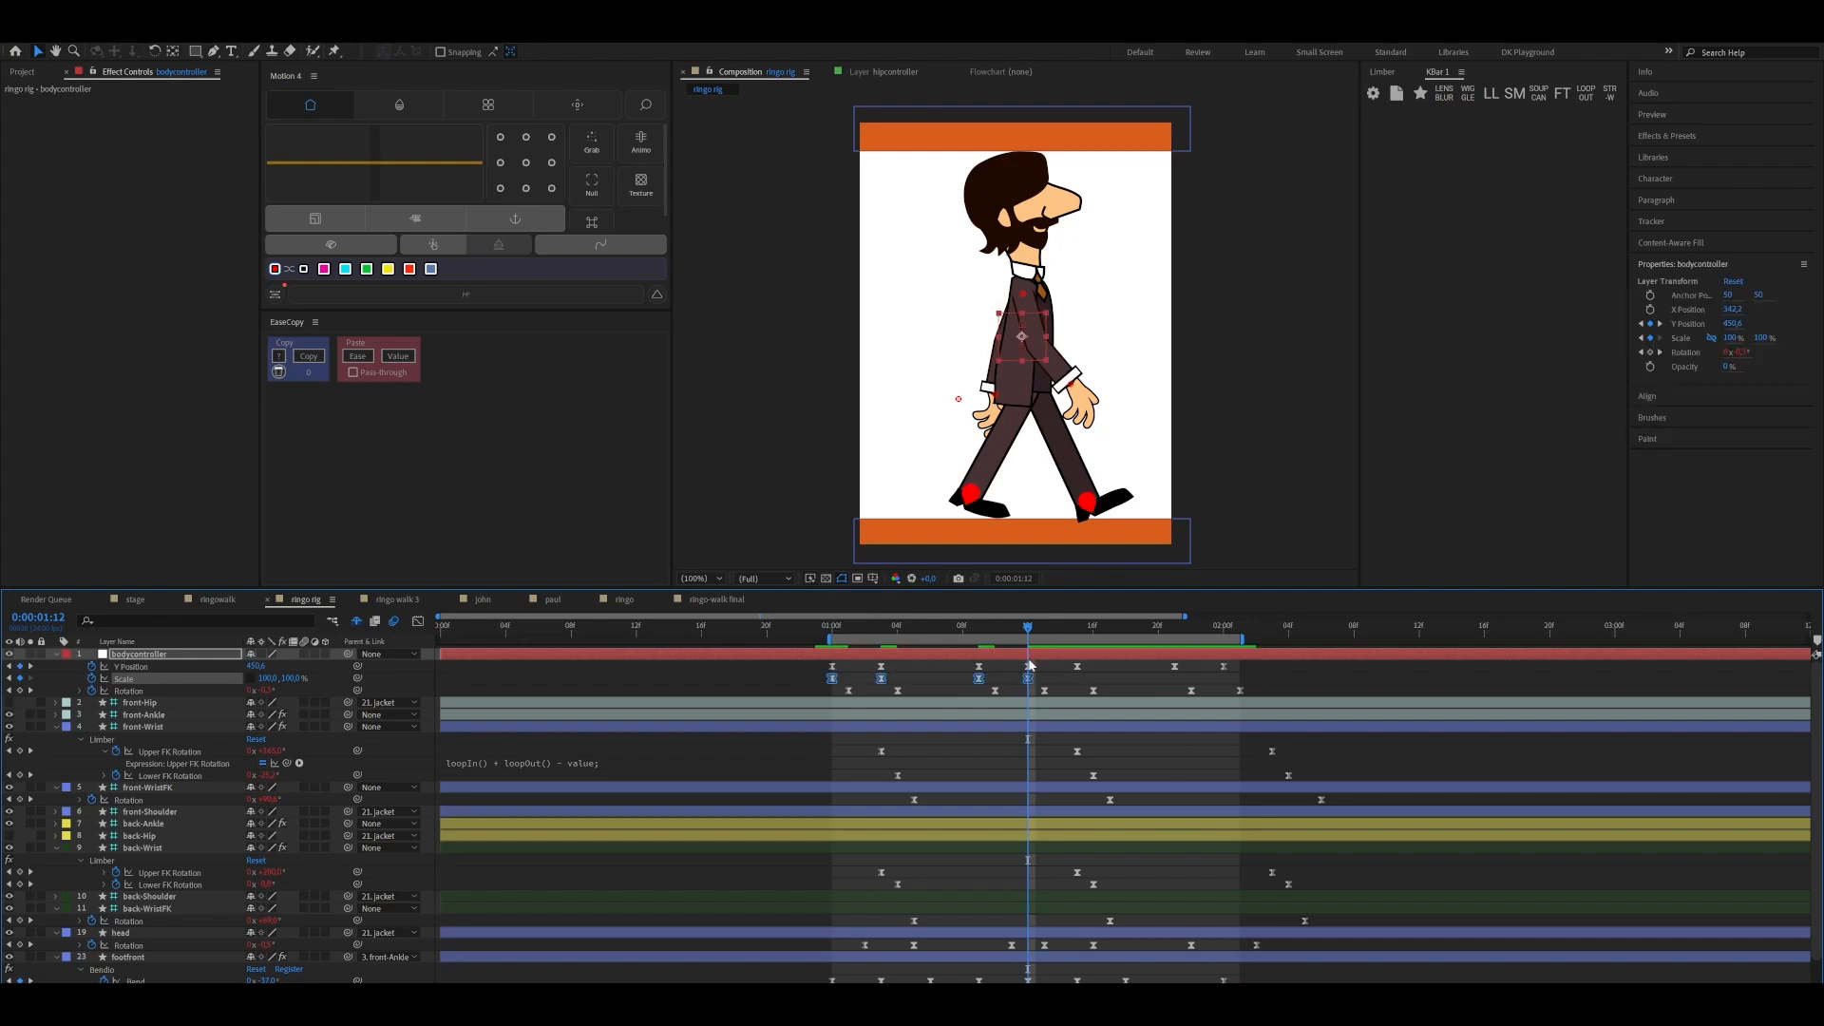
pyautogui.hotkey('ctrl', 'v')
# End the work area at 0:00:02:00, play back the walk cycle and return to 0:00:01:00
pyautogui.moveTo(1233, 641); pyautogui.dragTo(1227, 643)
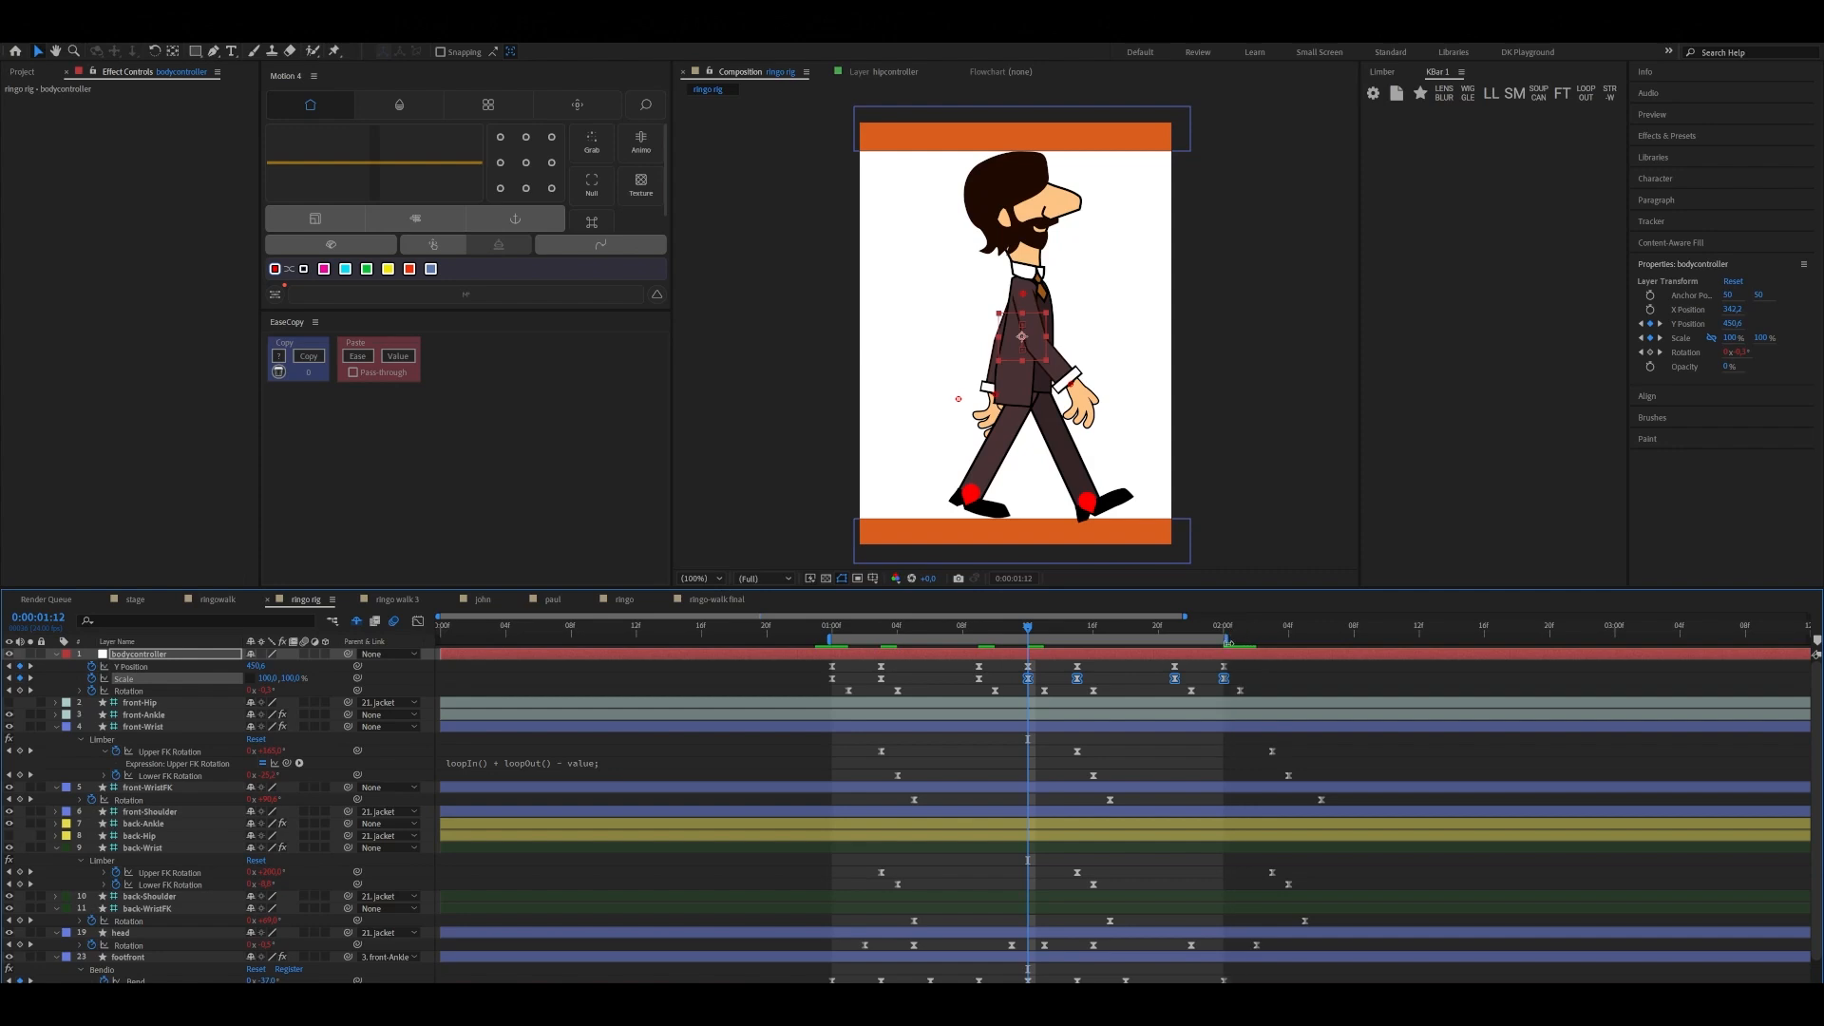
pyautogui.press('space')
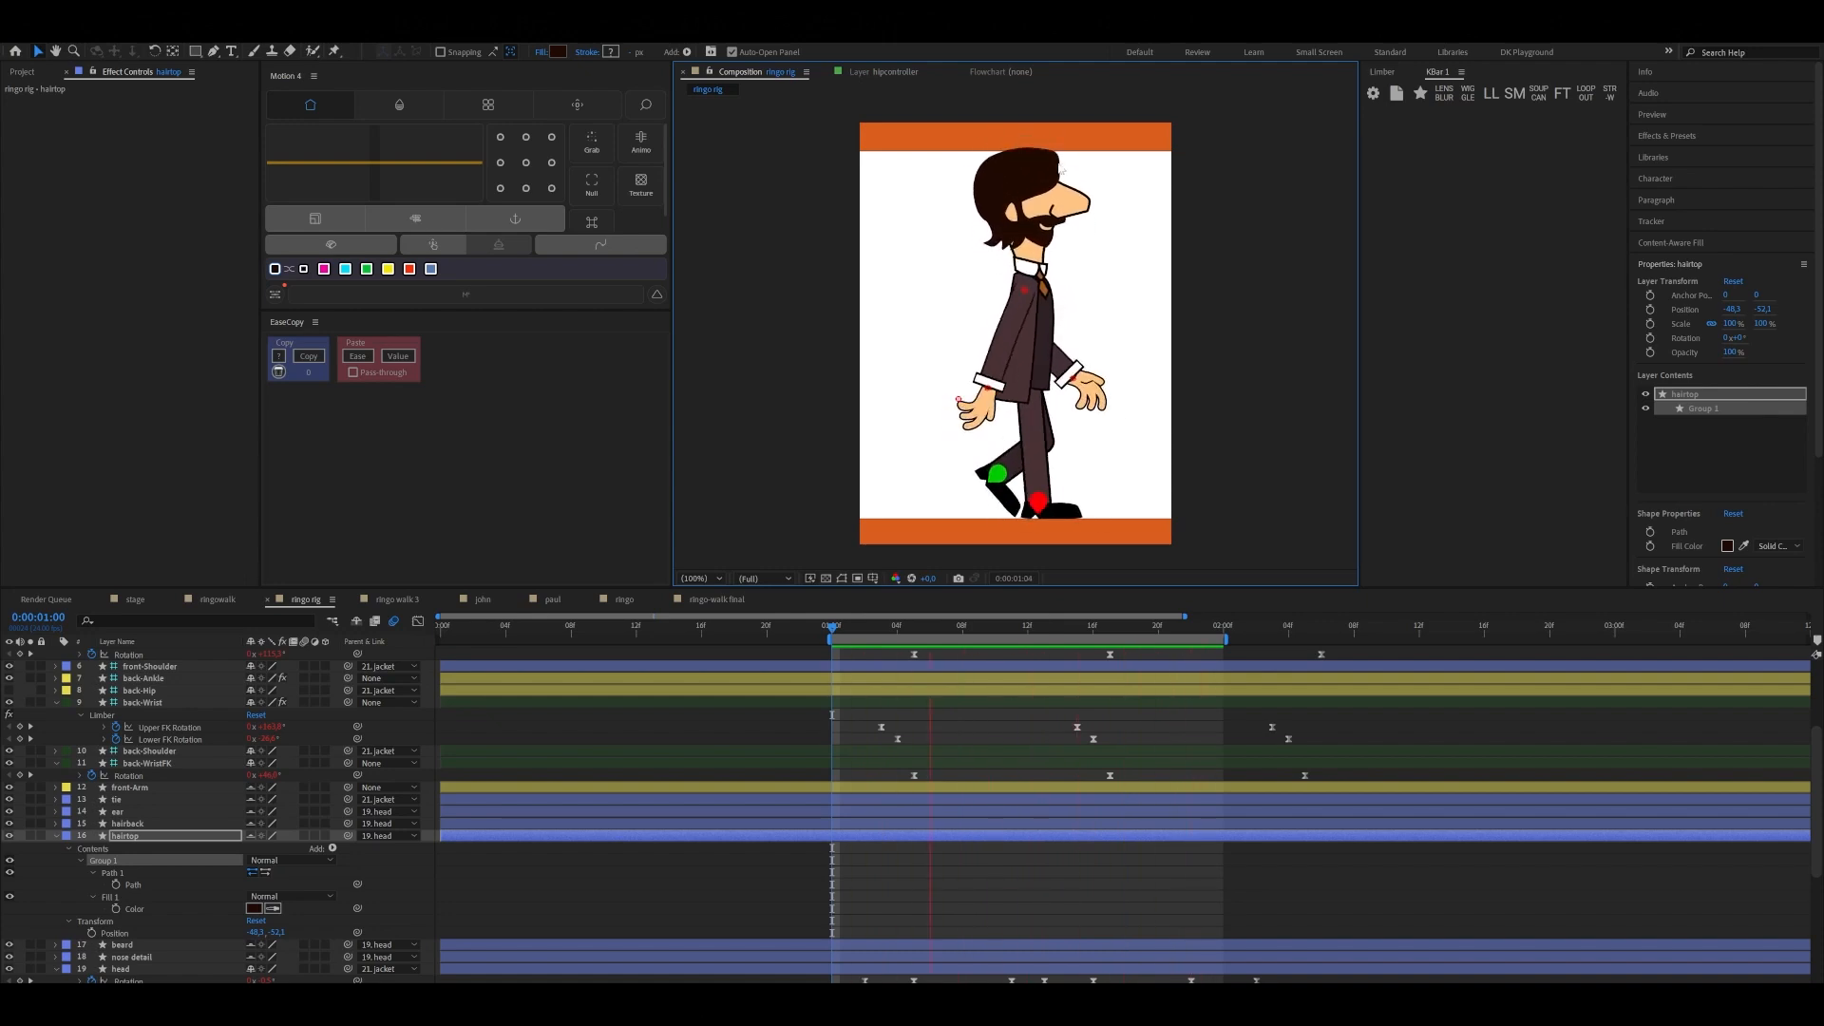
pyautogui.press('space')
pyautogui.moveTo(1050, 629); pyautogui.dragTo(833, 629)
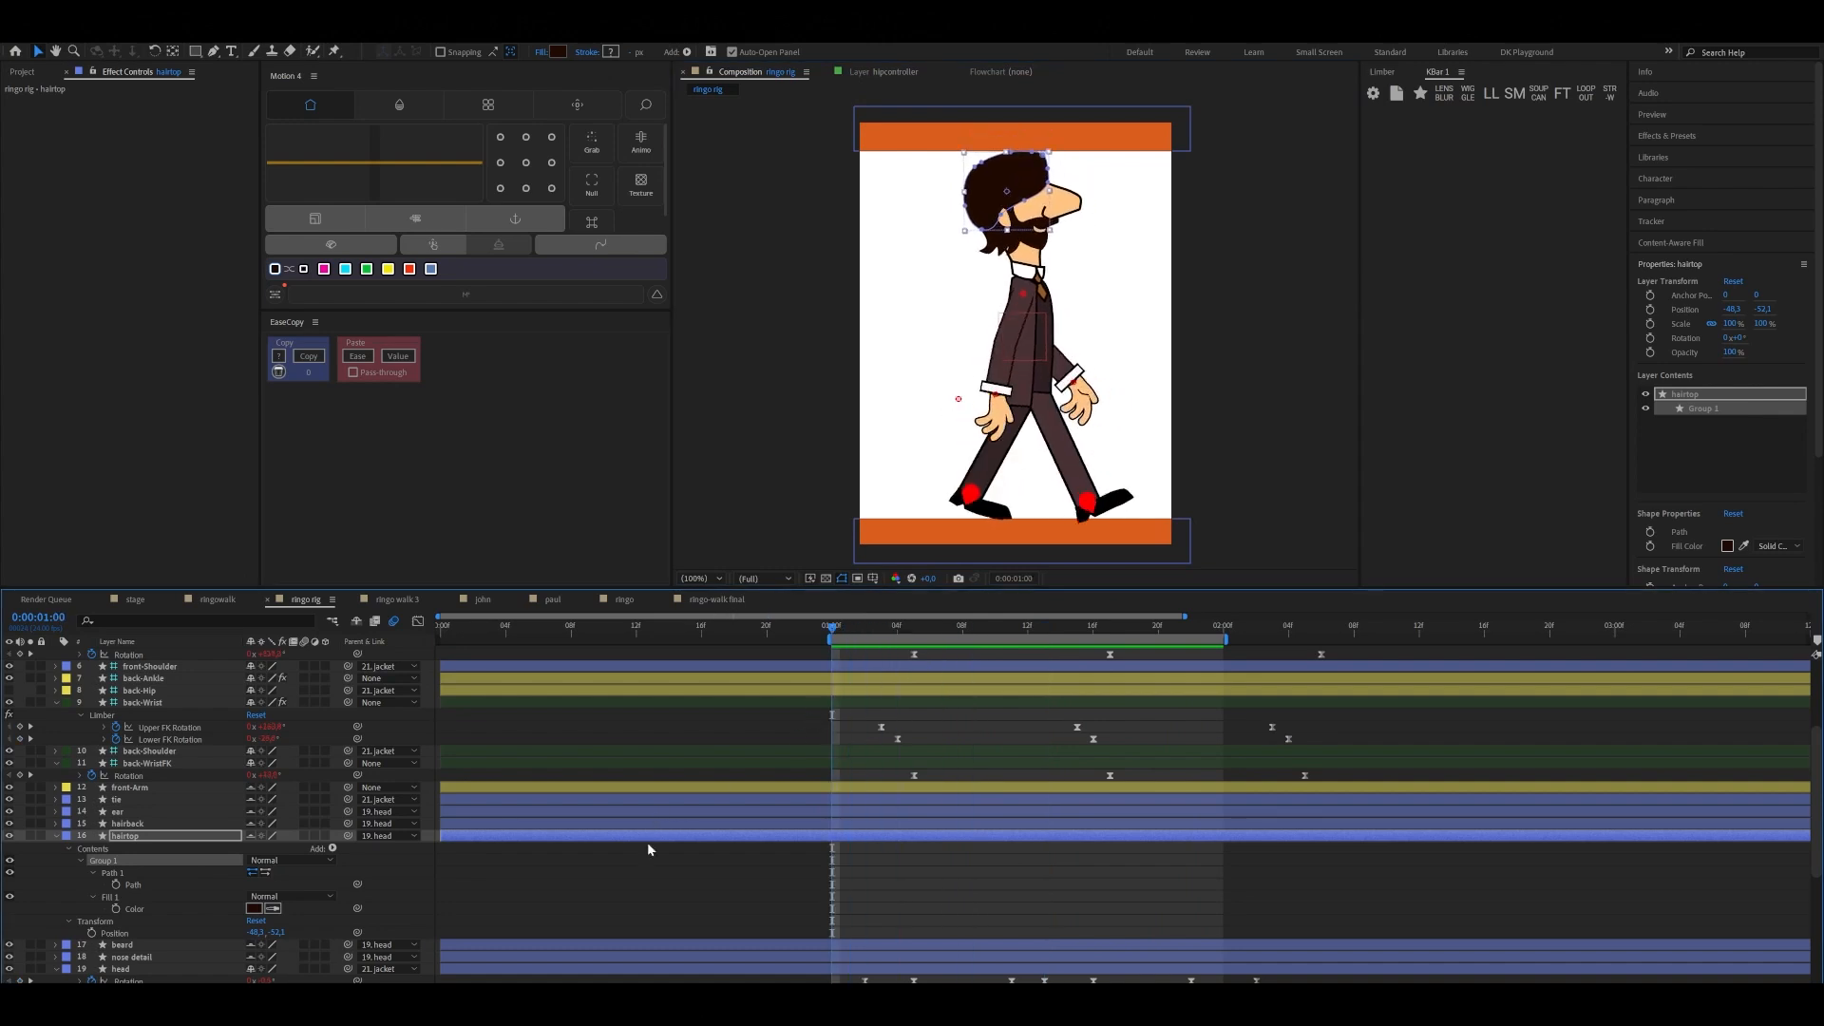
# Select the hairtop layer, keeping shy layers shown, and add a starting Path keyframe at 0:00:01:00
pyautogui.click(618, 832)
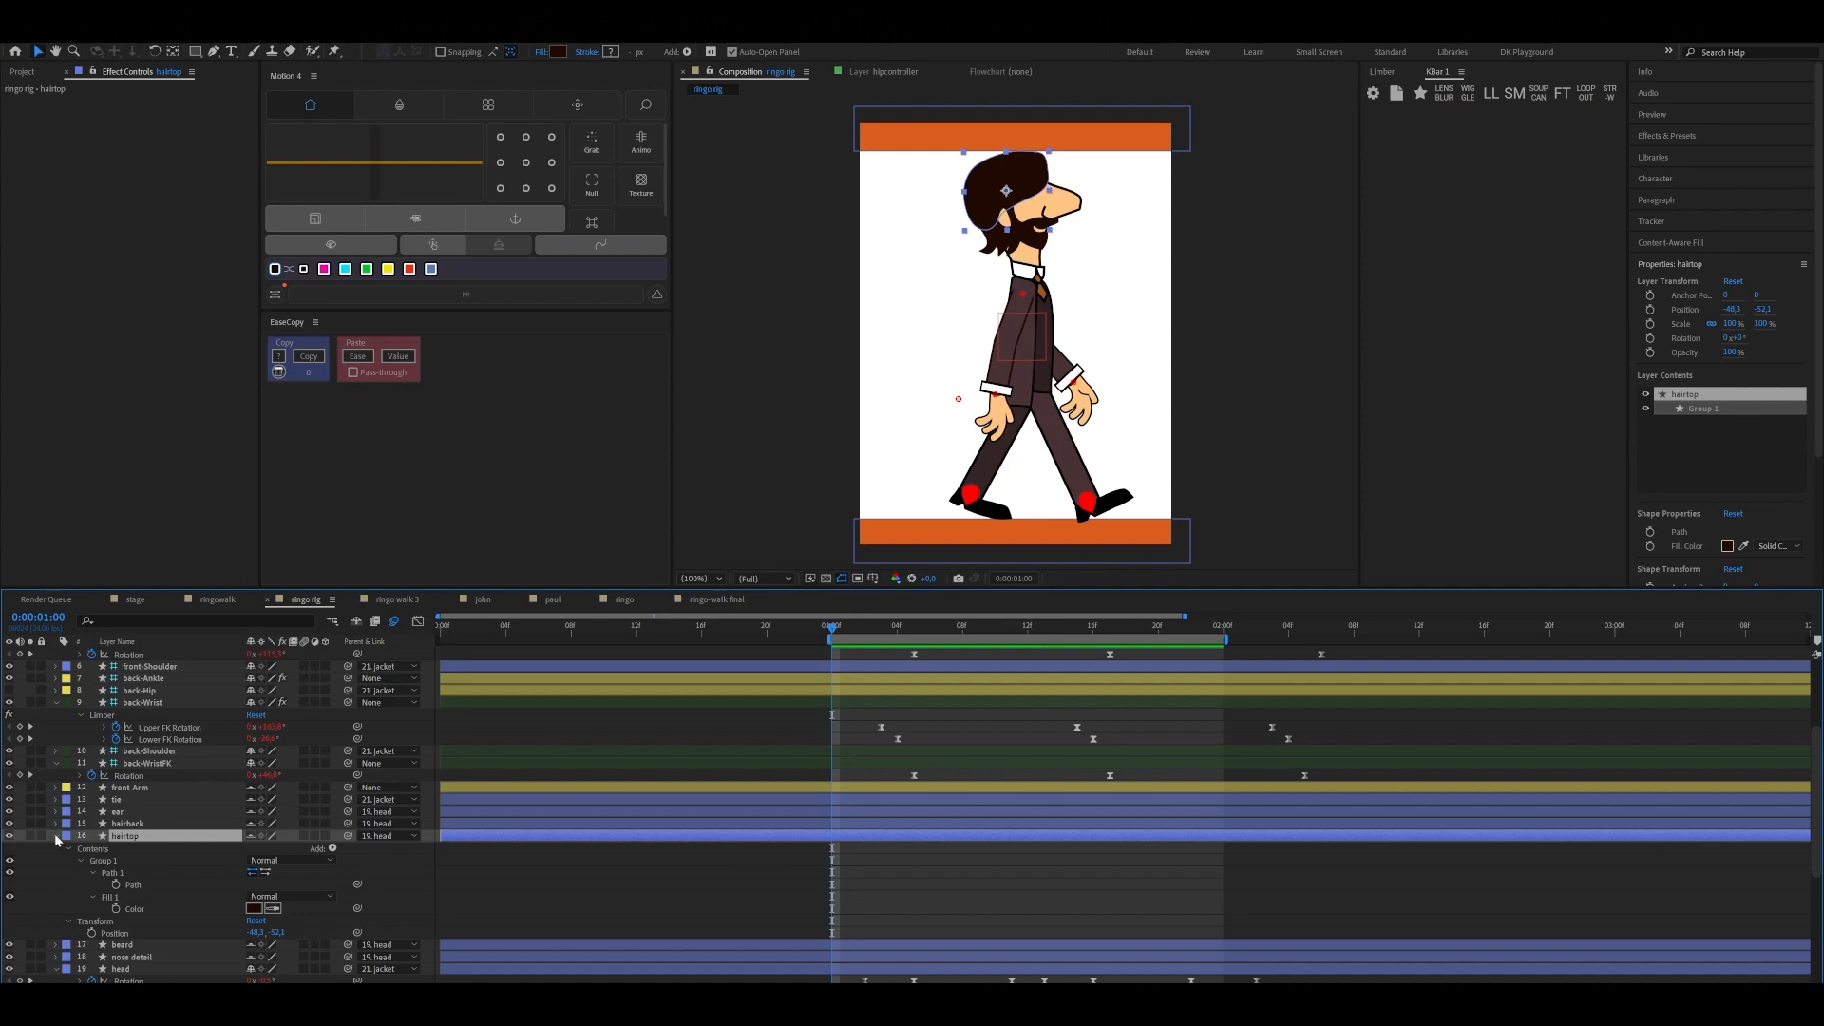
pyautogui.click(357, 622)
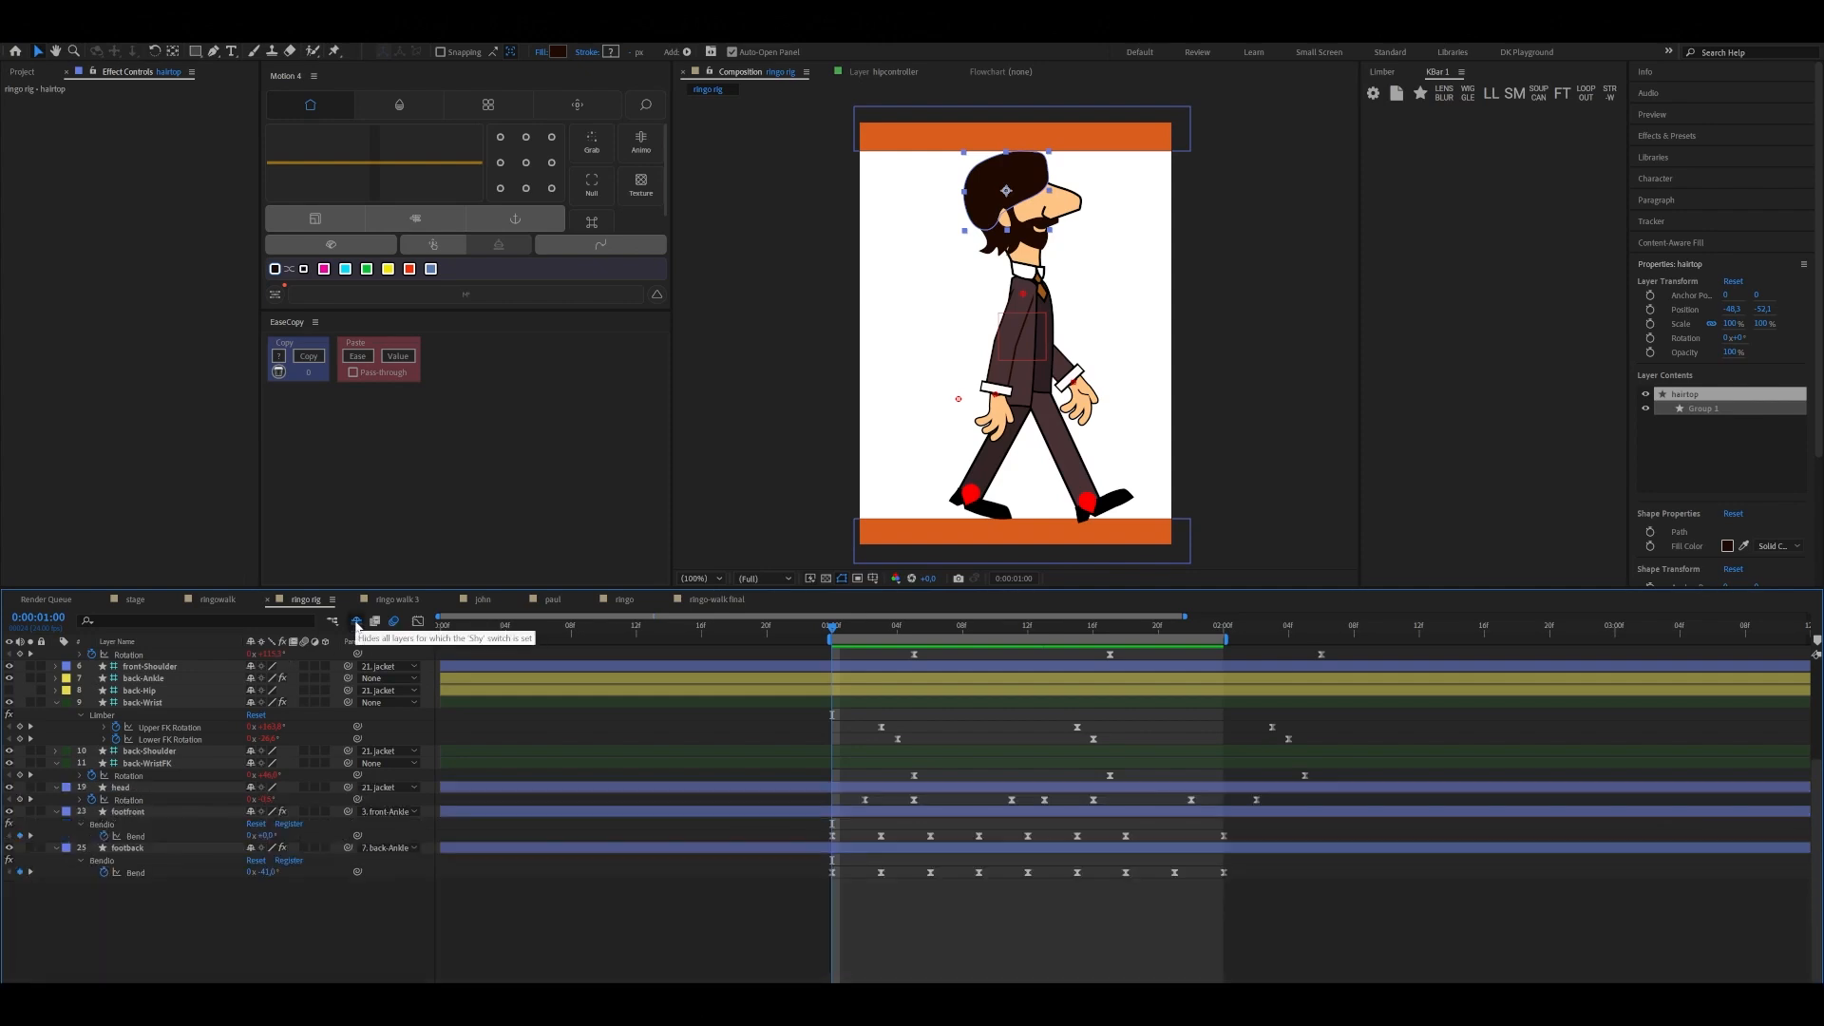
pyautogui.click(357, 622)
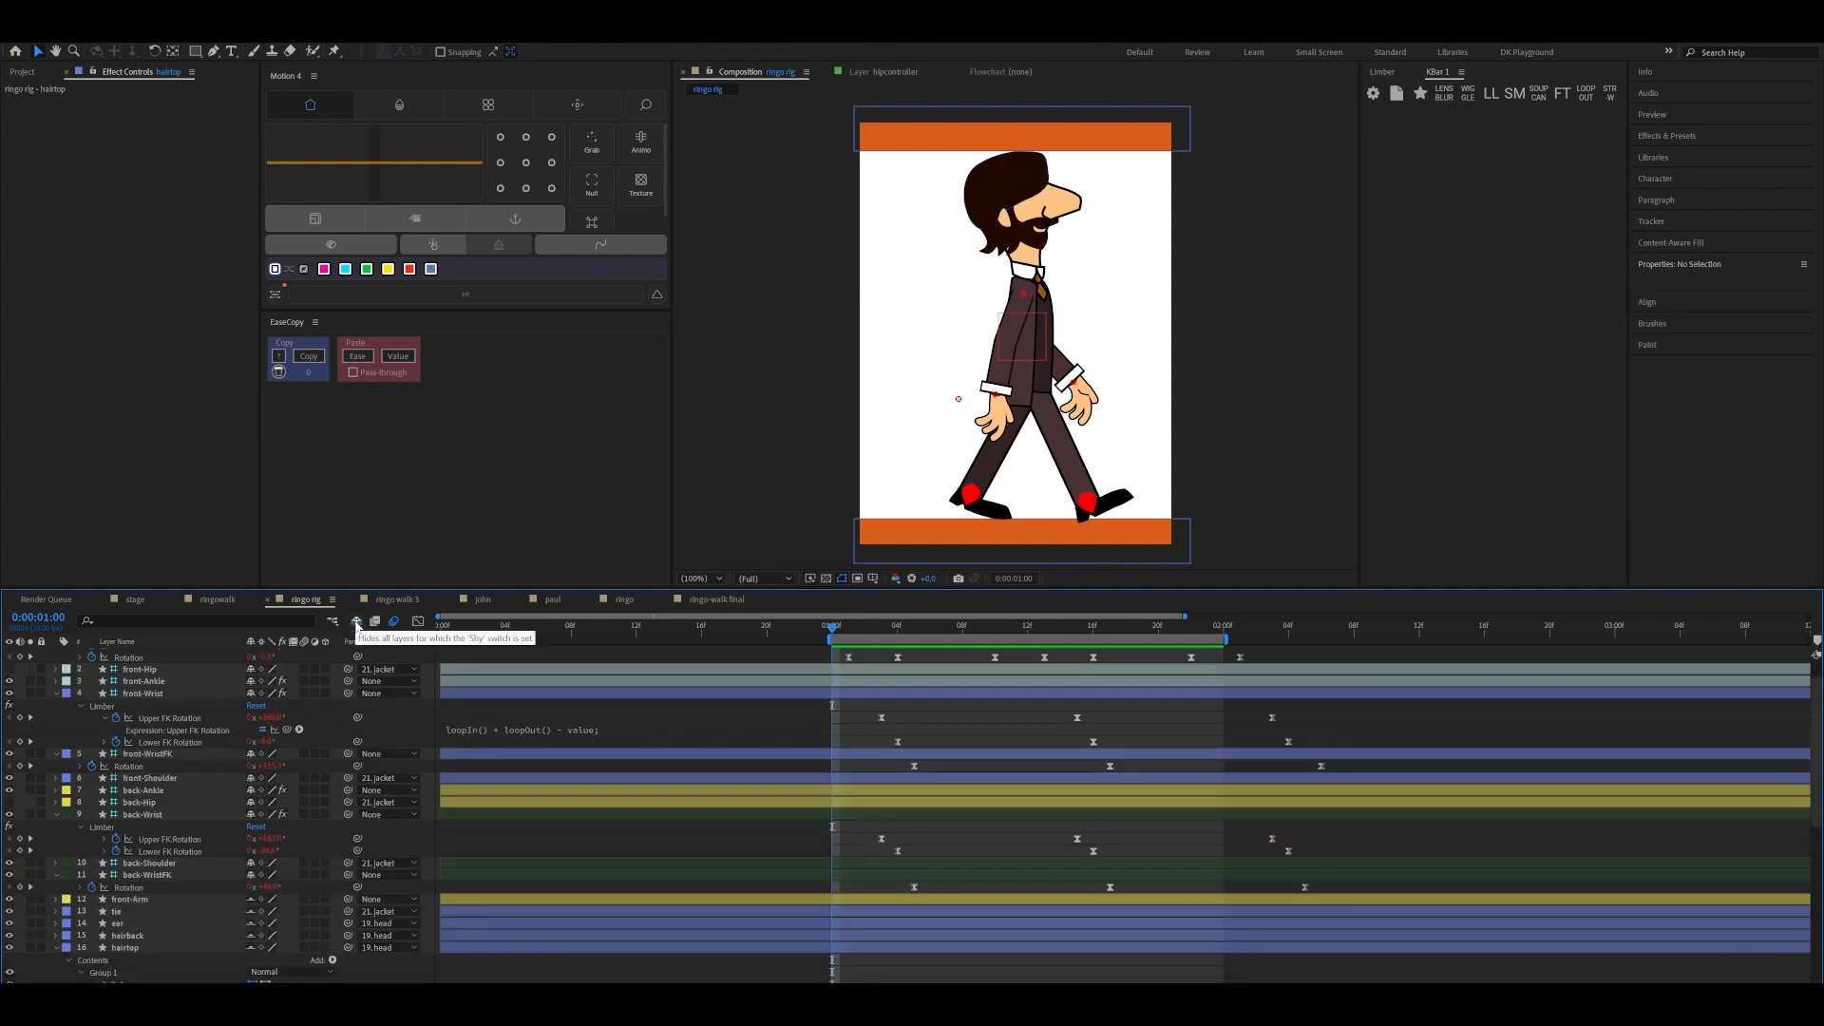
pyautogui.click(1004, 177)
pyautogui.scroll(-3, 273, 868)
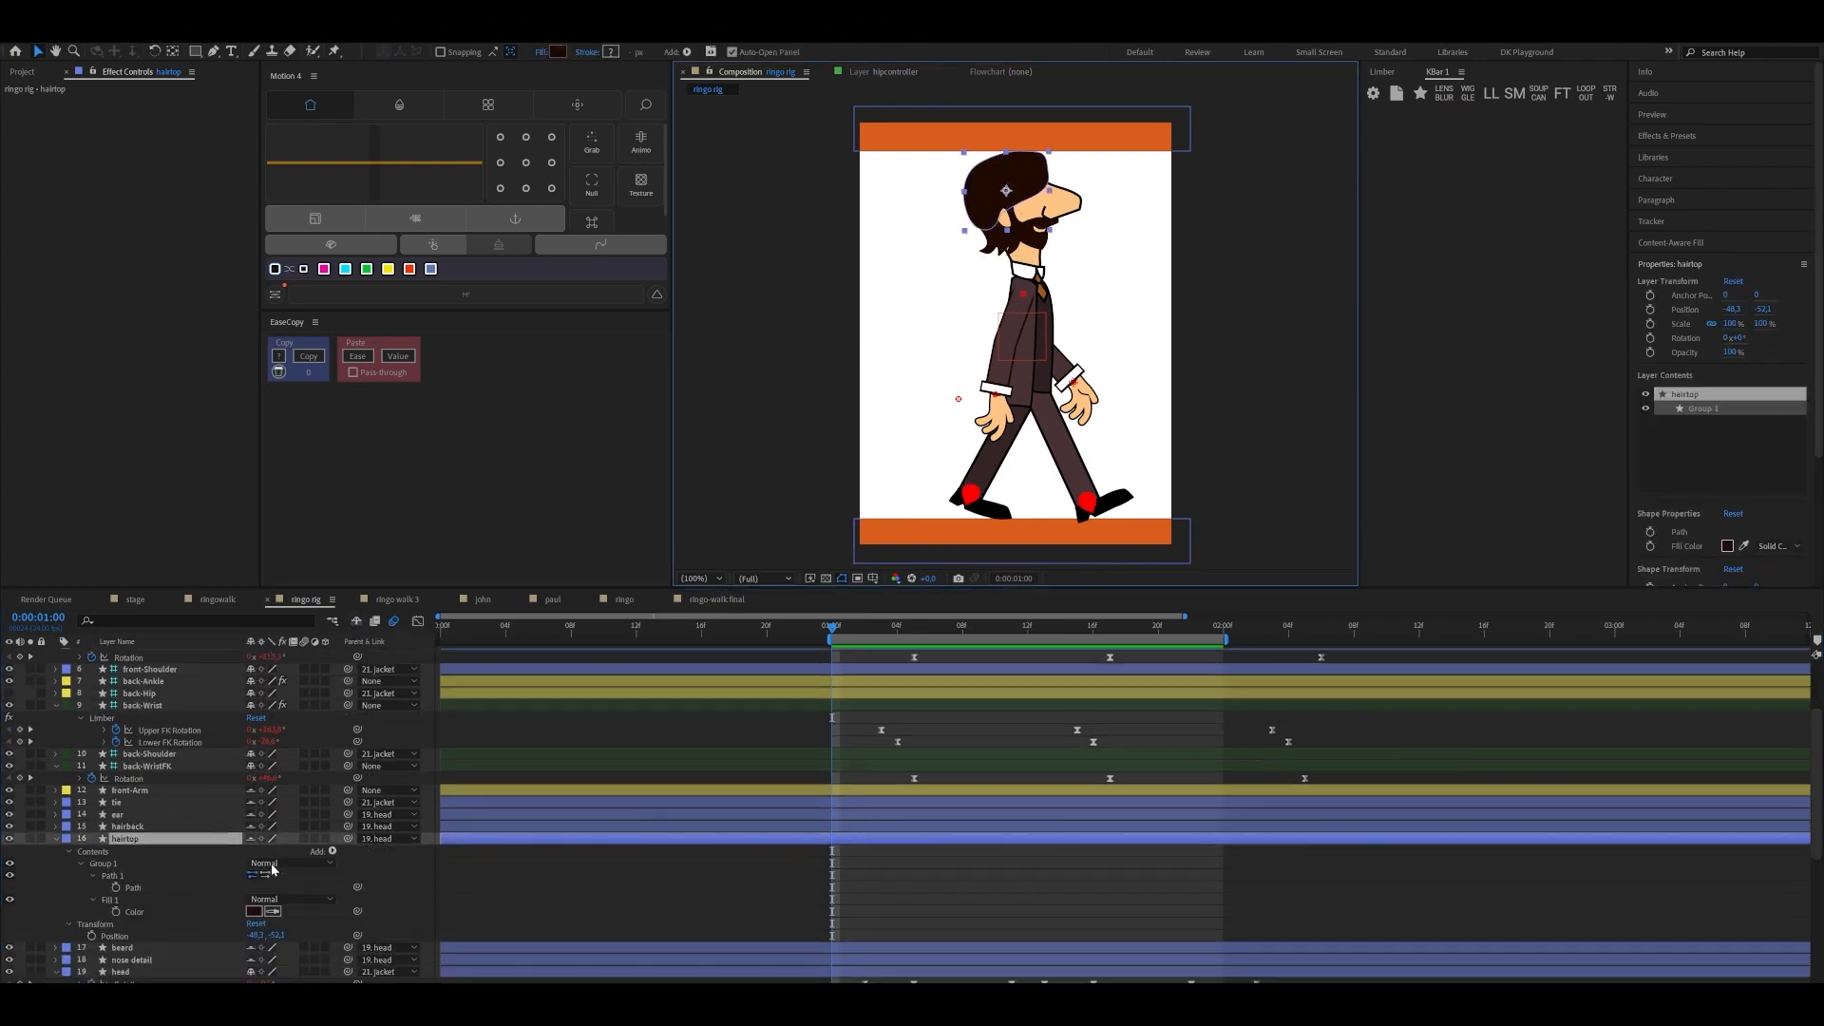
pyautogui.scroll(-3, 273, 869)
pyautogui.click(116, 778)
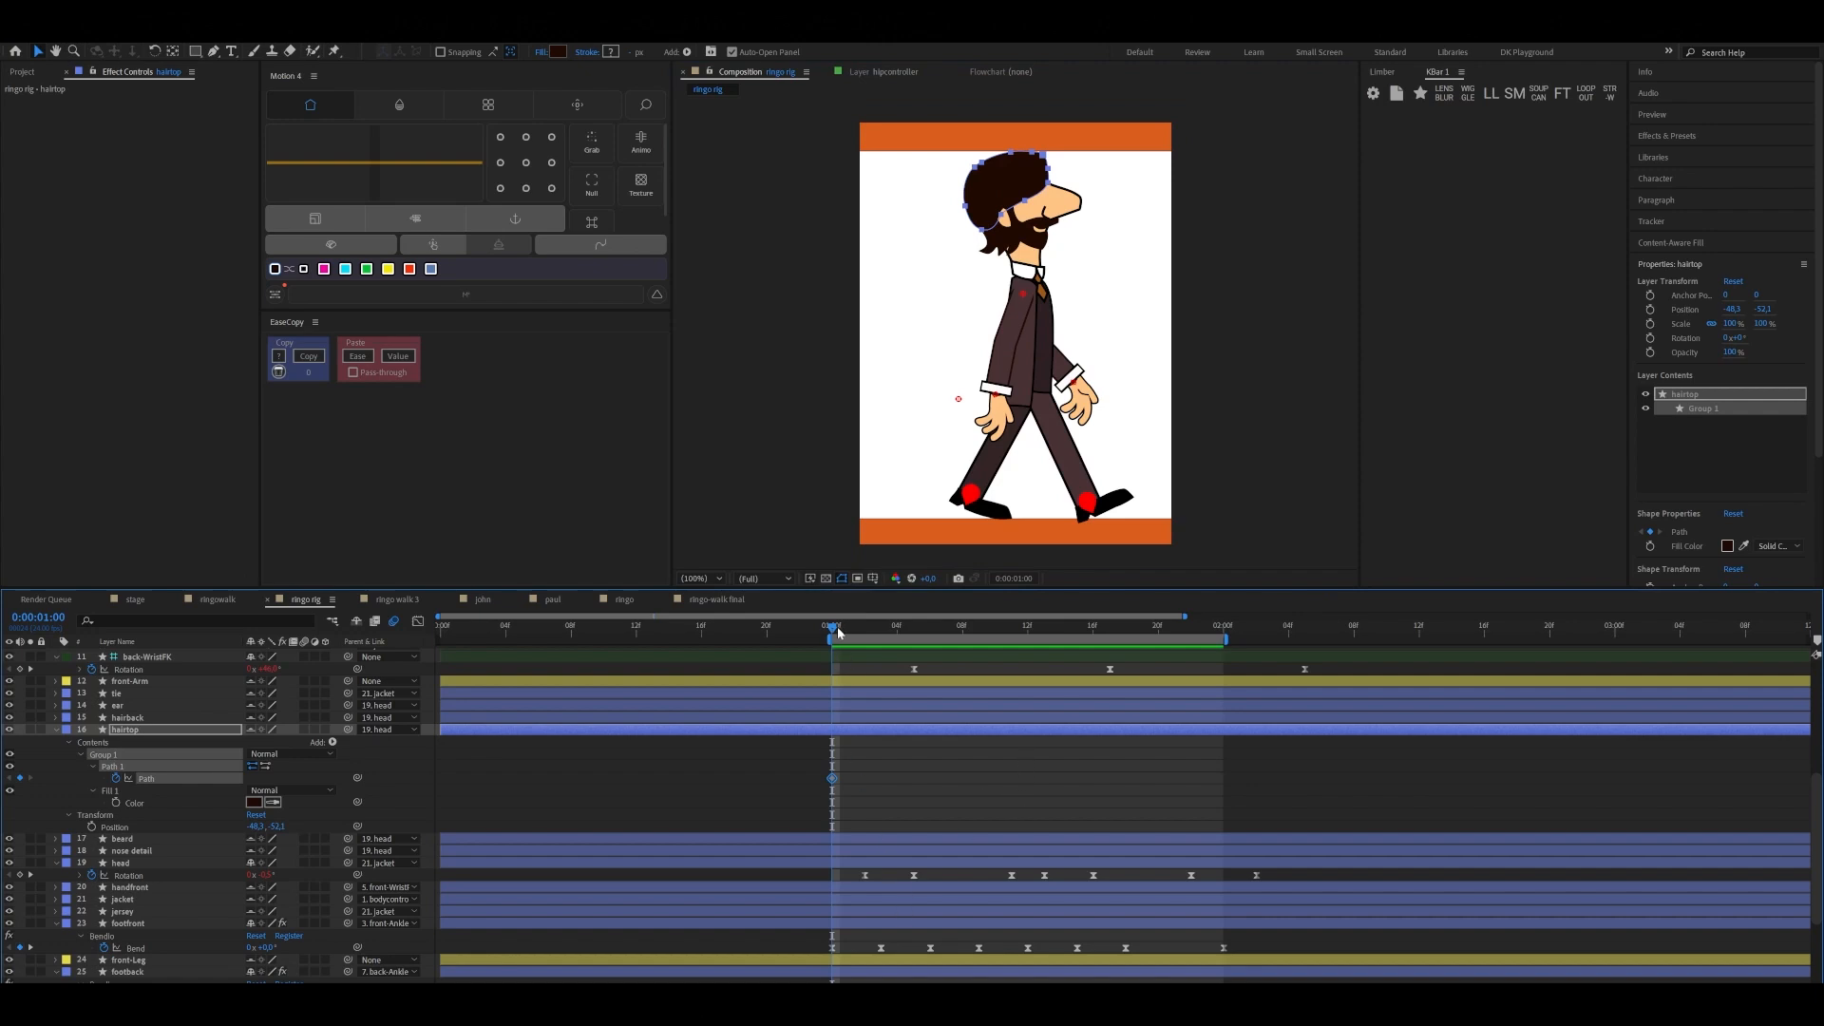
# Examine the poses in the ringowalk composition for reference, and return to the ringo-rig composition at 0:00:01:03
pyautogui.moveTo(842, 638); pyautogui.dragTo(883, 643)
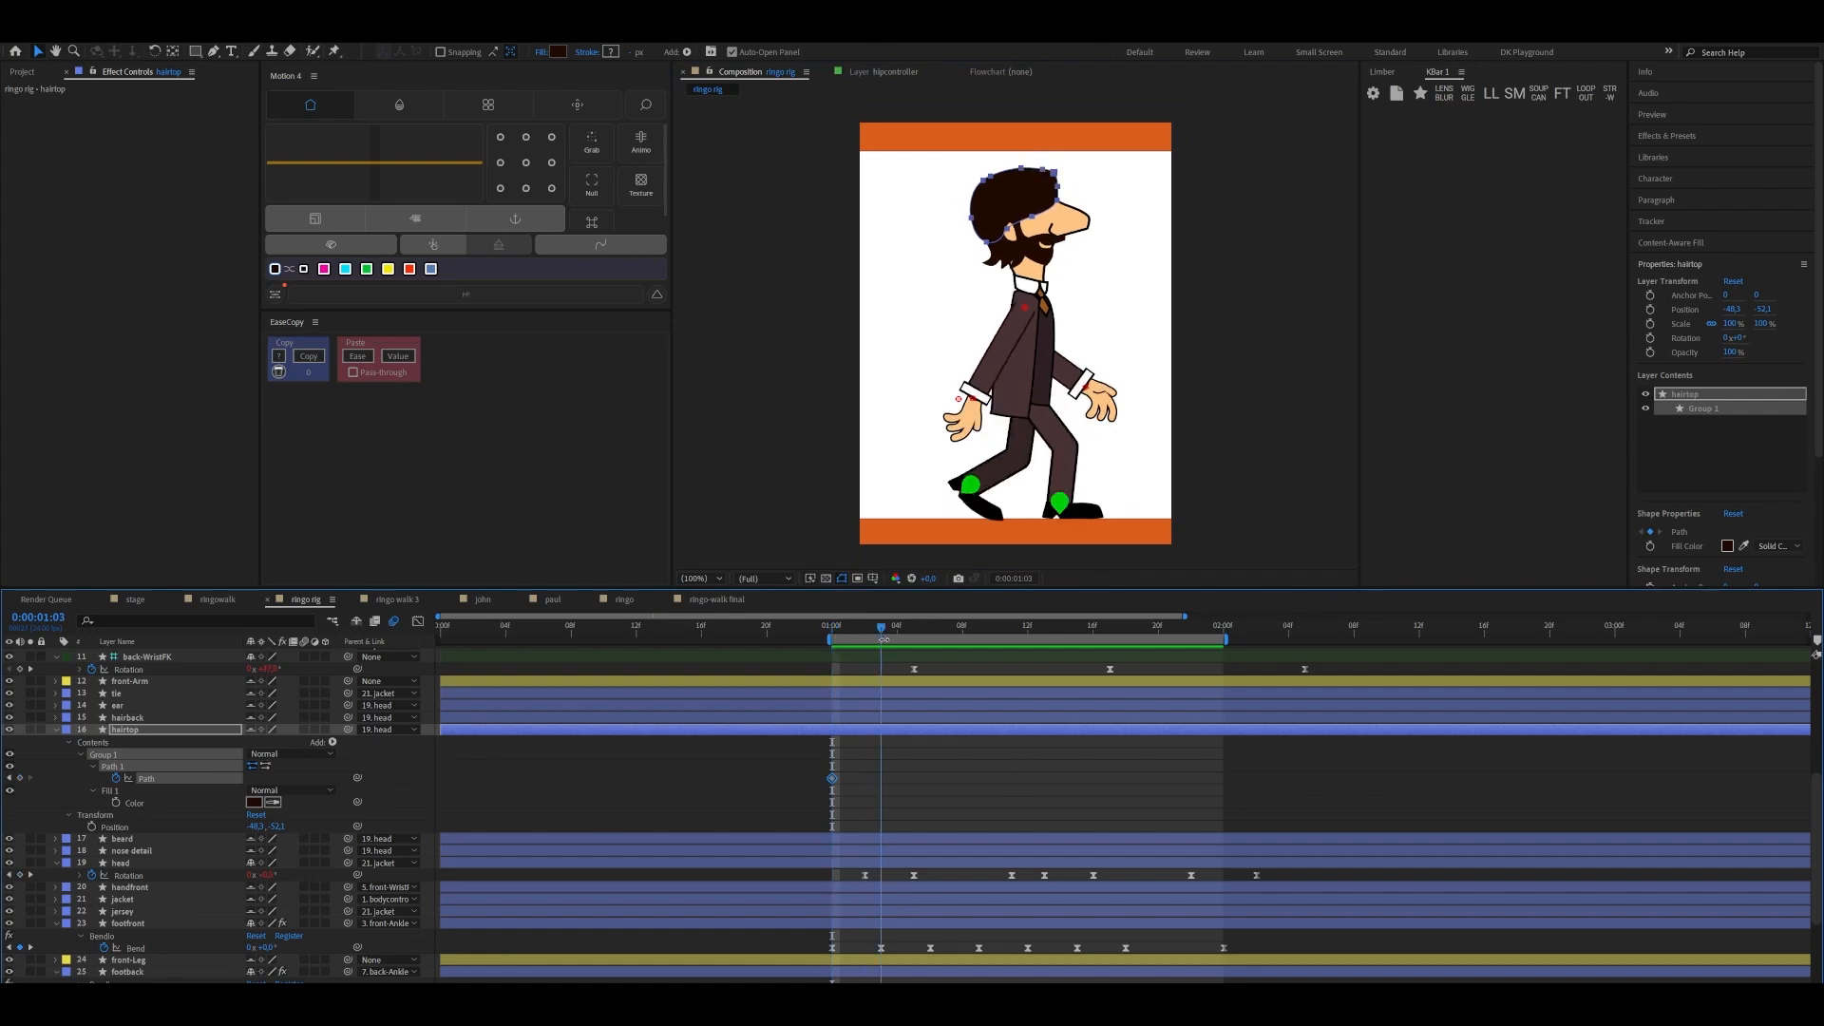
pyautogui.hotkey('alt', 'shift', ',')
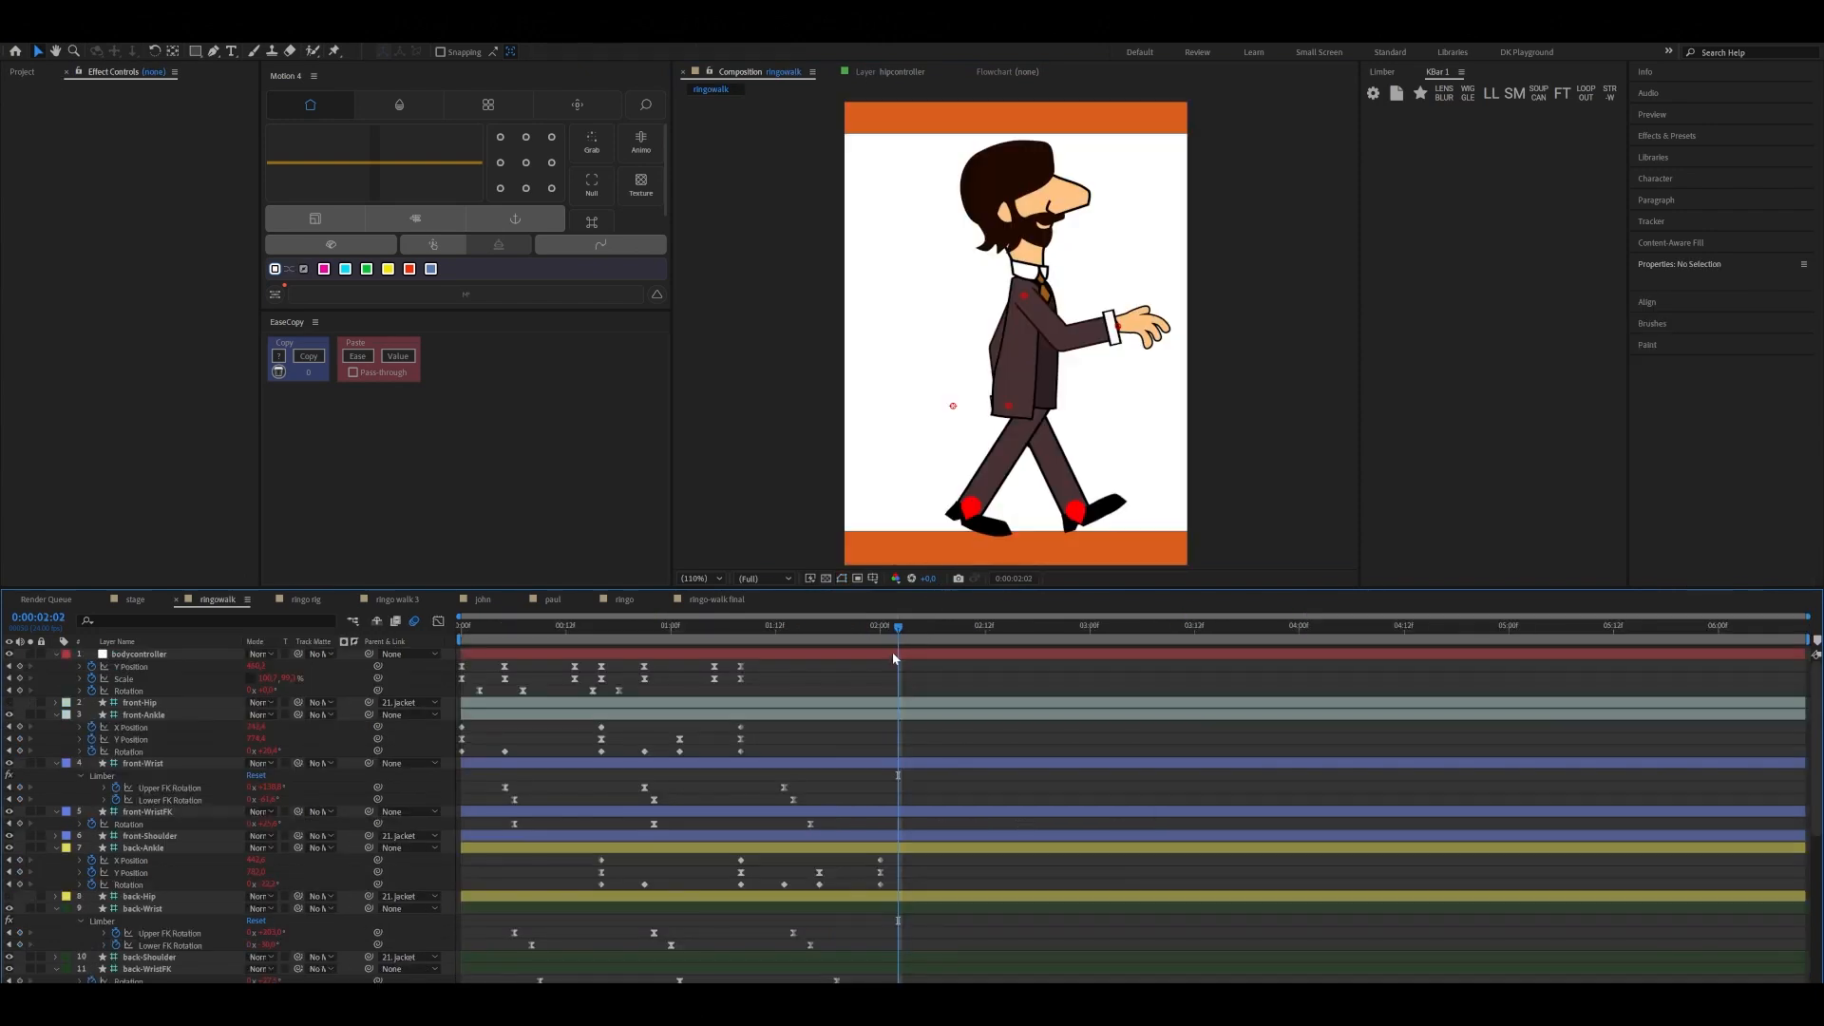
pyautogui.moveTo(898, 628); pyautogui.dragTo(681, 699)
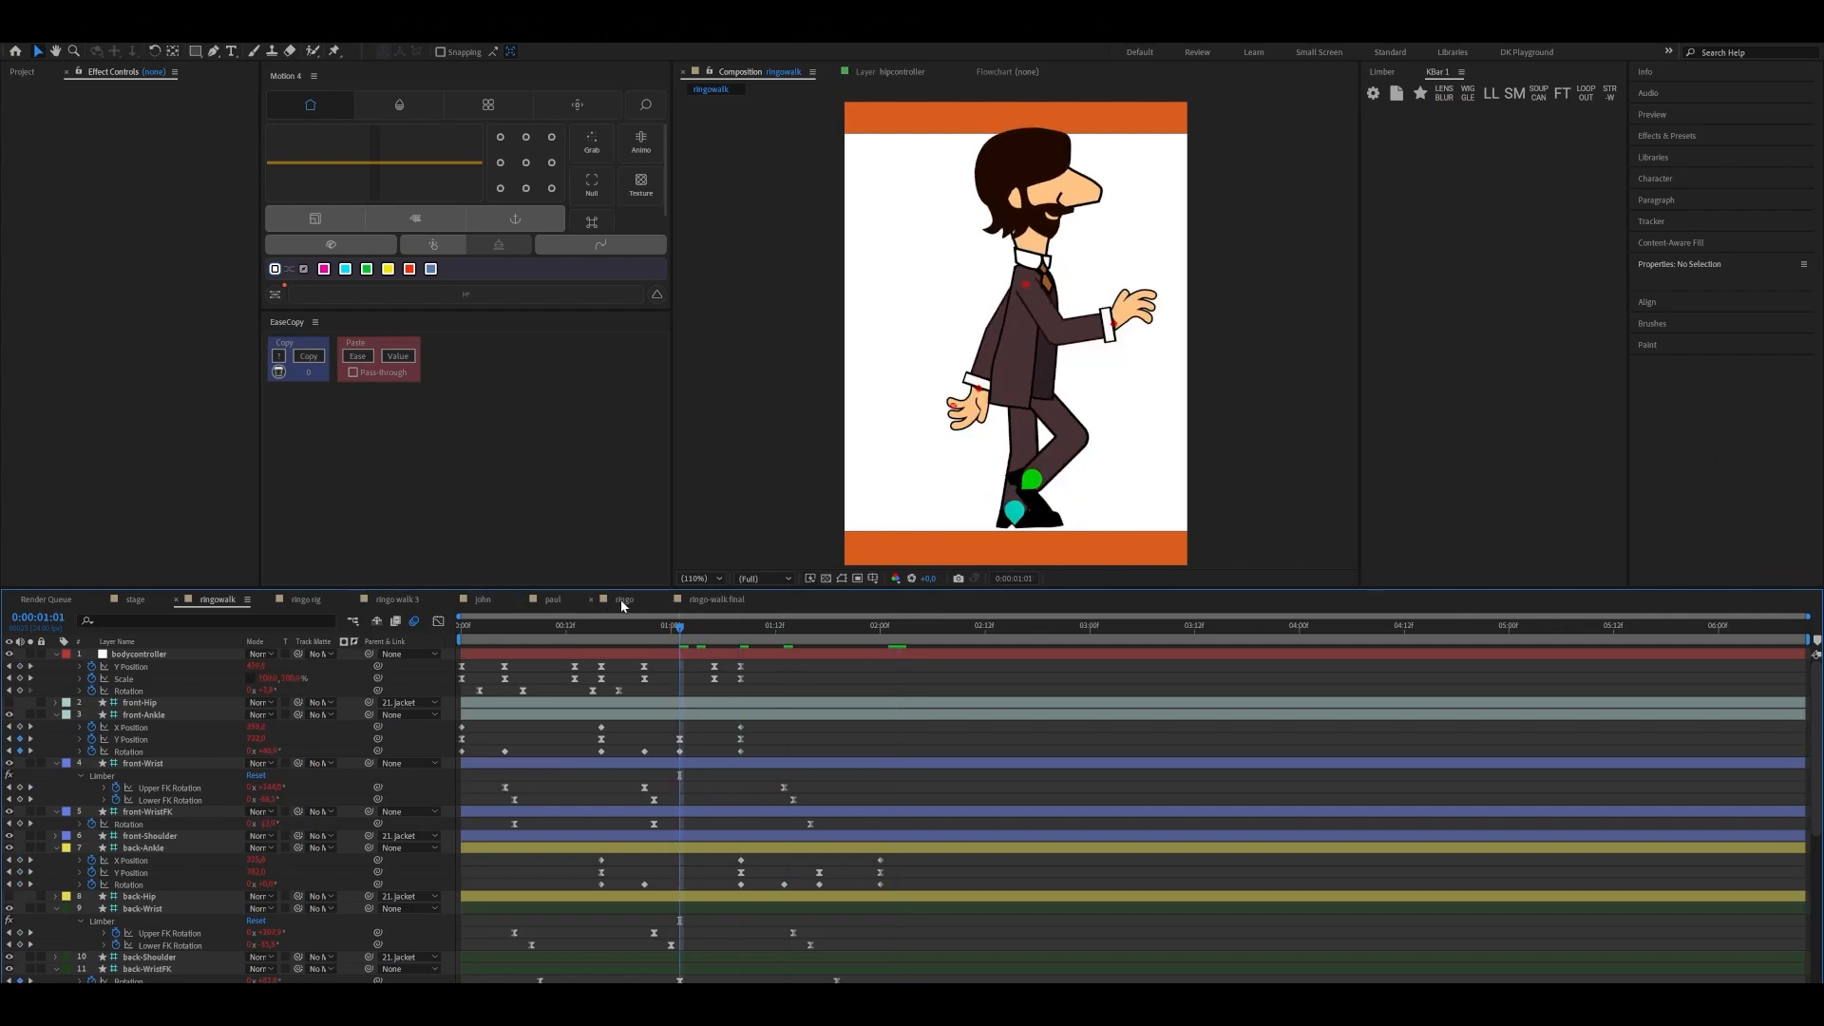
pyautogui.click(309, 601)
pyautogui.moveTo(882, 632)
pyautogui.mouseDown()
pyautogui.moveTo(824, 648)
pyautogui.moveTo(879, 654)
pyautogui.mouseUp()
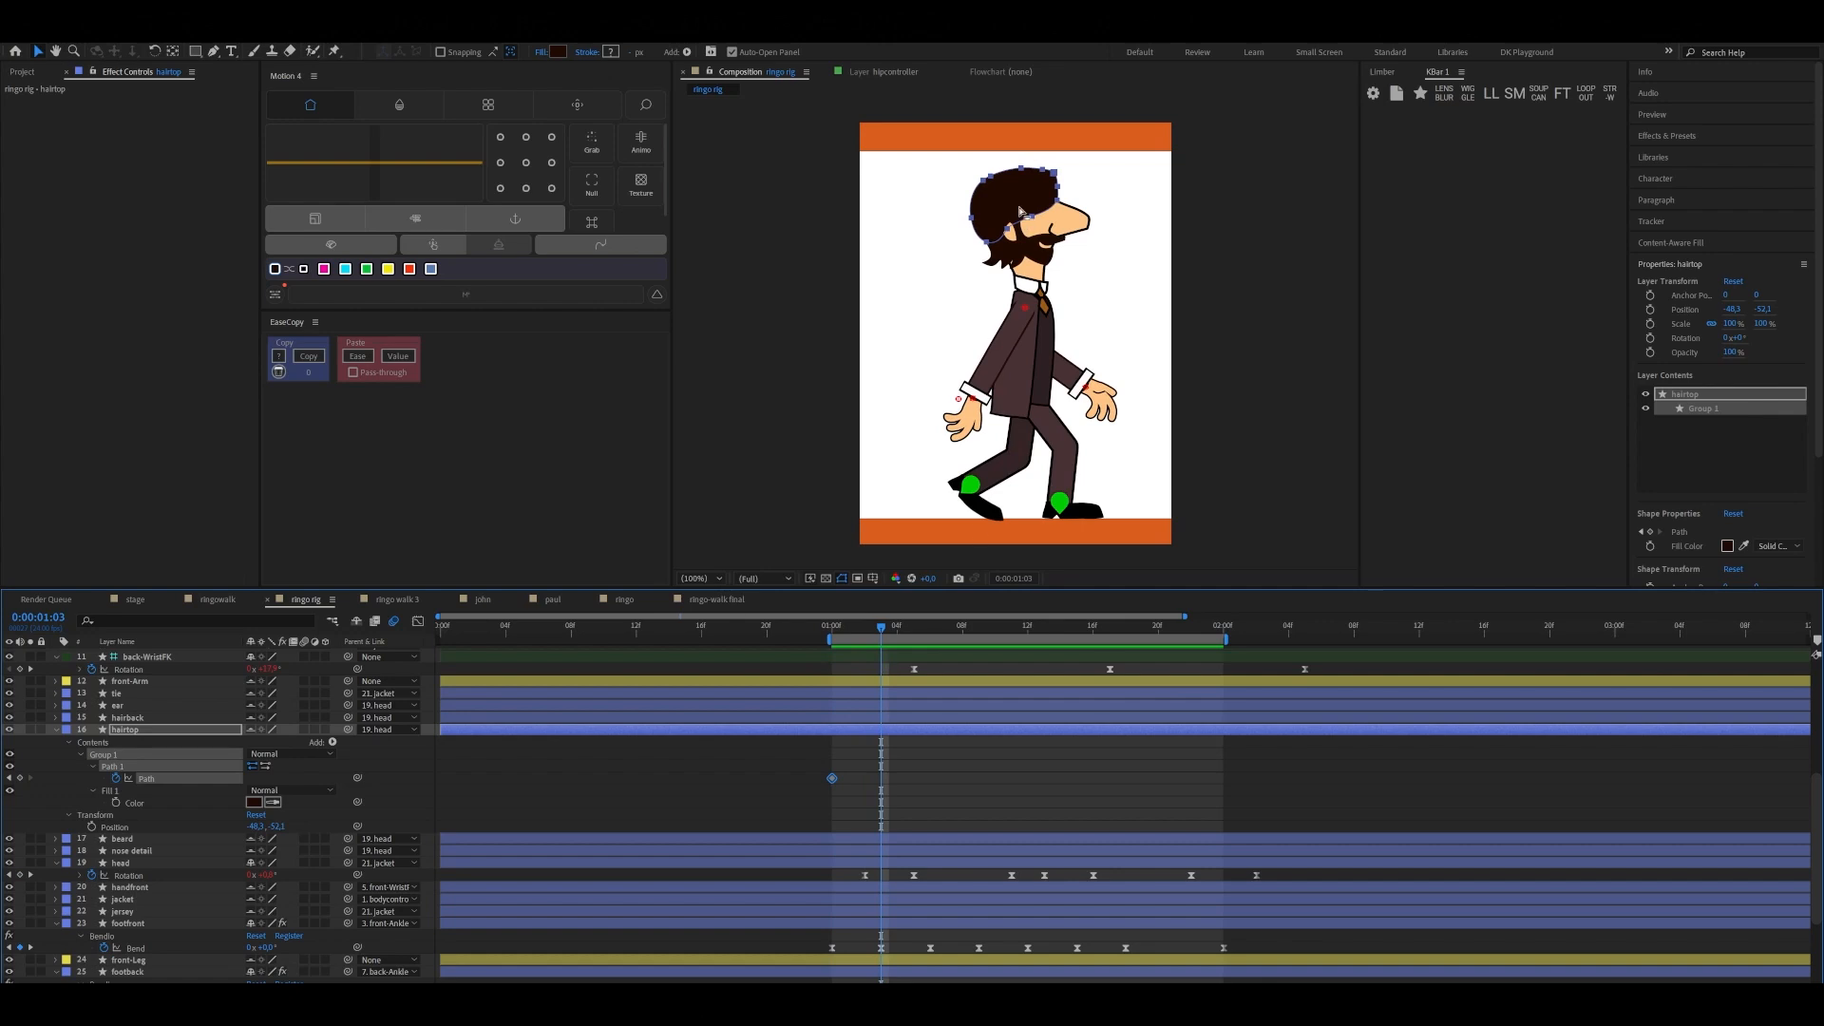
# Pull the hairtop's fringe path point slightly down over the face at 0:00:01:03 to keyframe the falling hair
pyautogui.moveTo(1022, 206); pyautogui.dragTo(1044, 228)
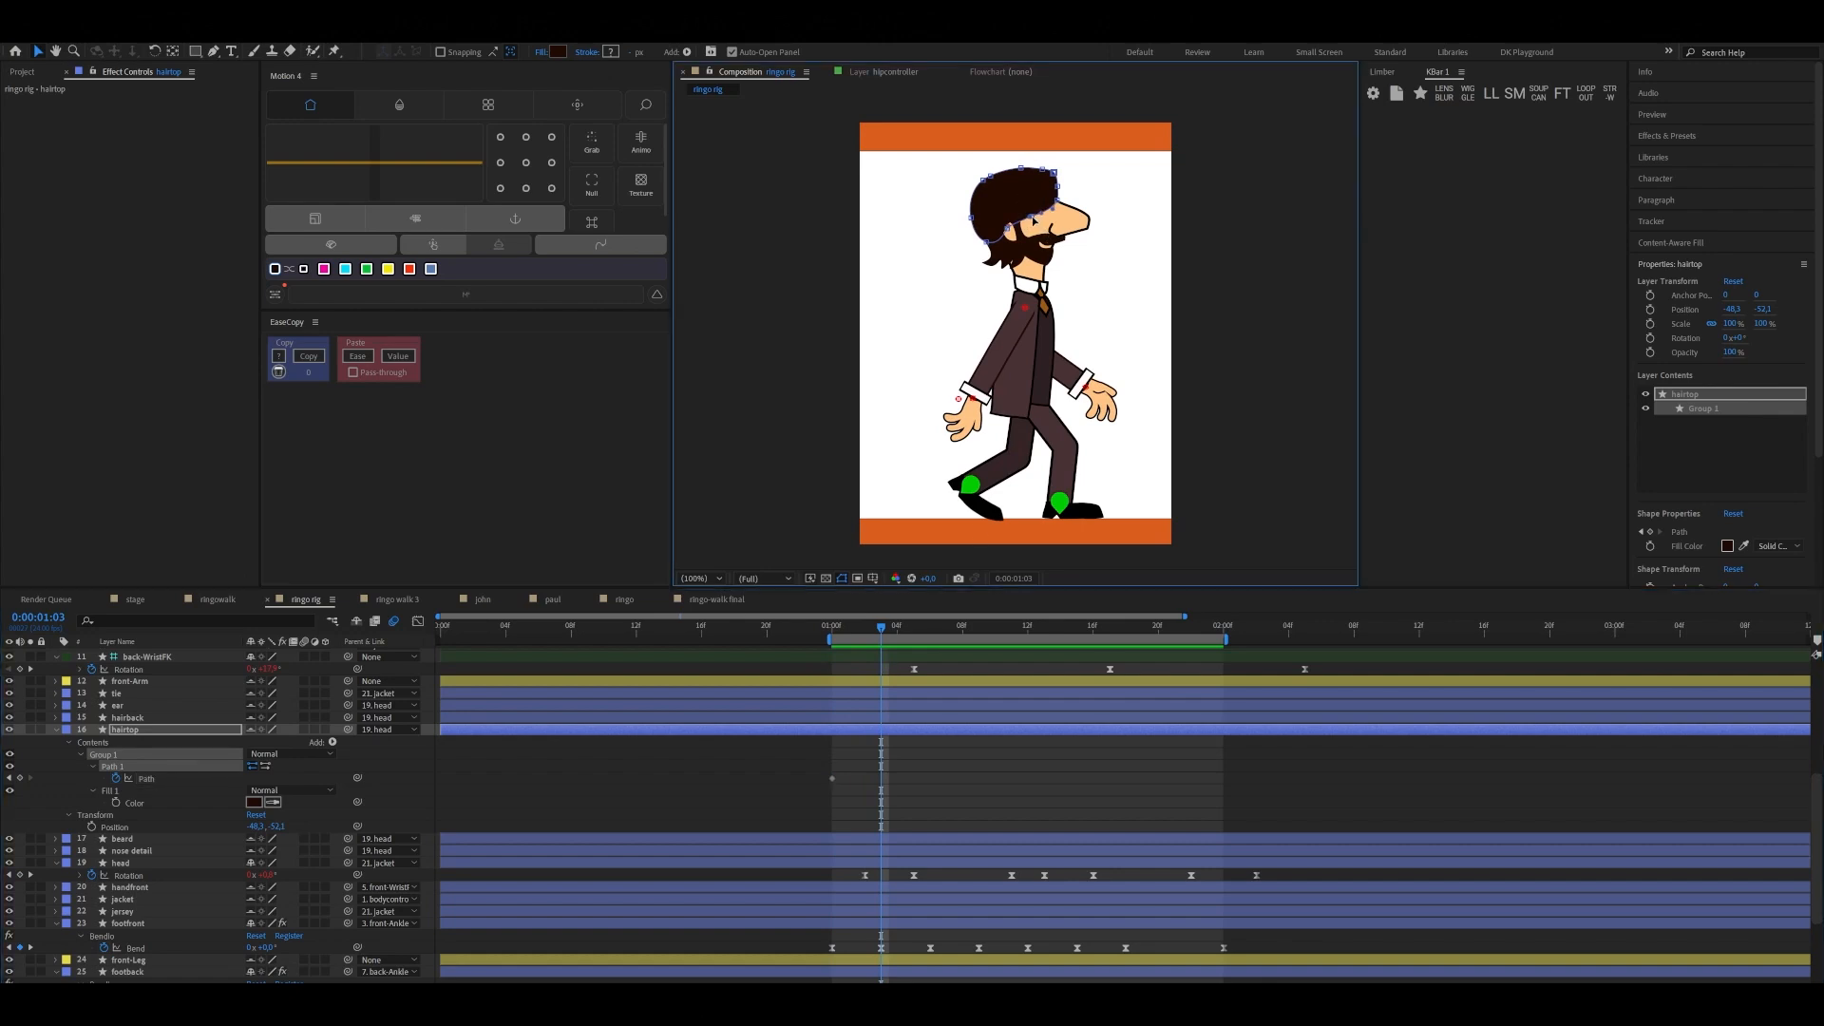
pyautogui.moveTo(1034, 219); pyautogui.dragTo(1037, 224)
pyautogui.hotkey('ctrl', 's')
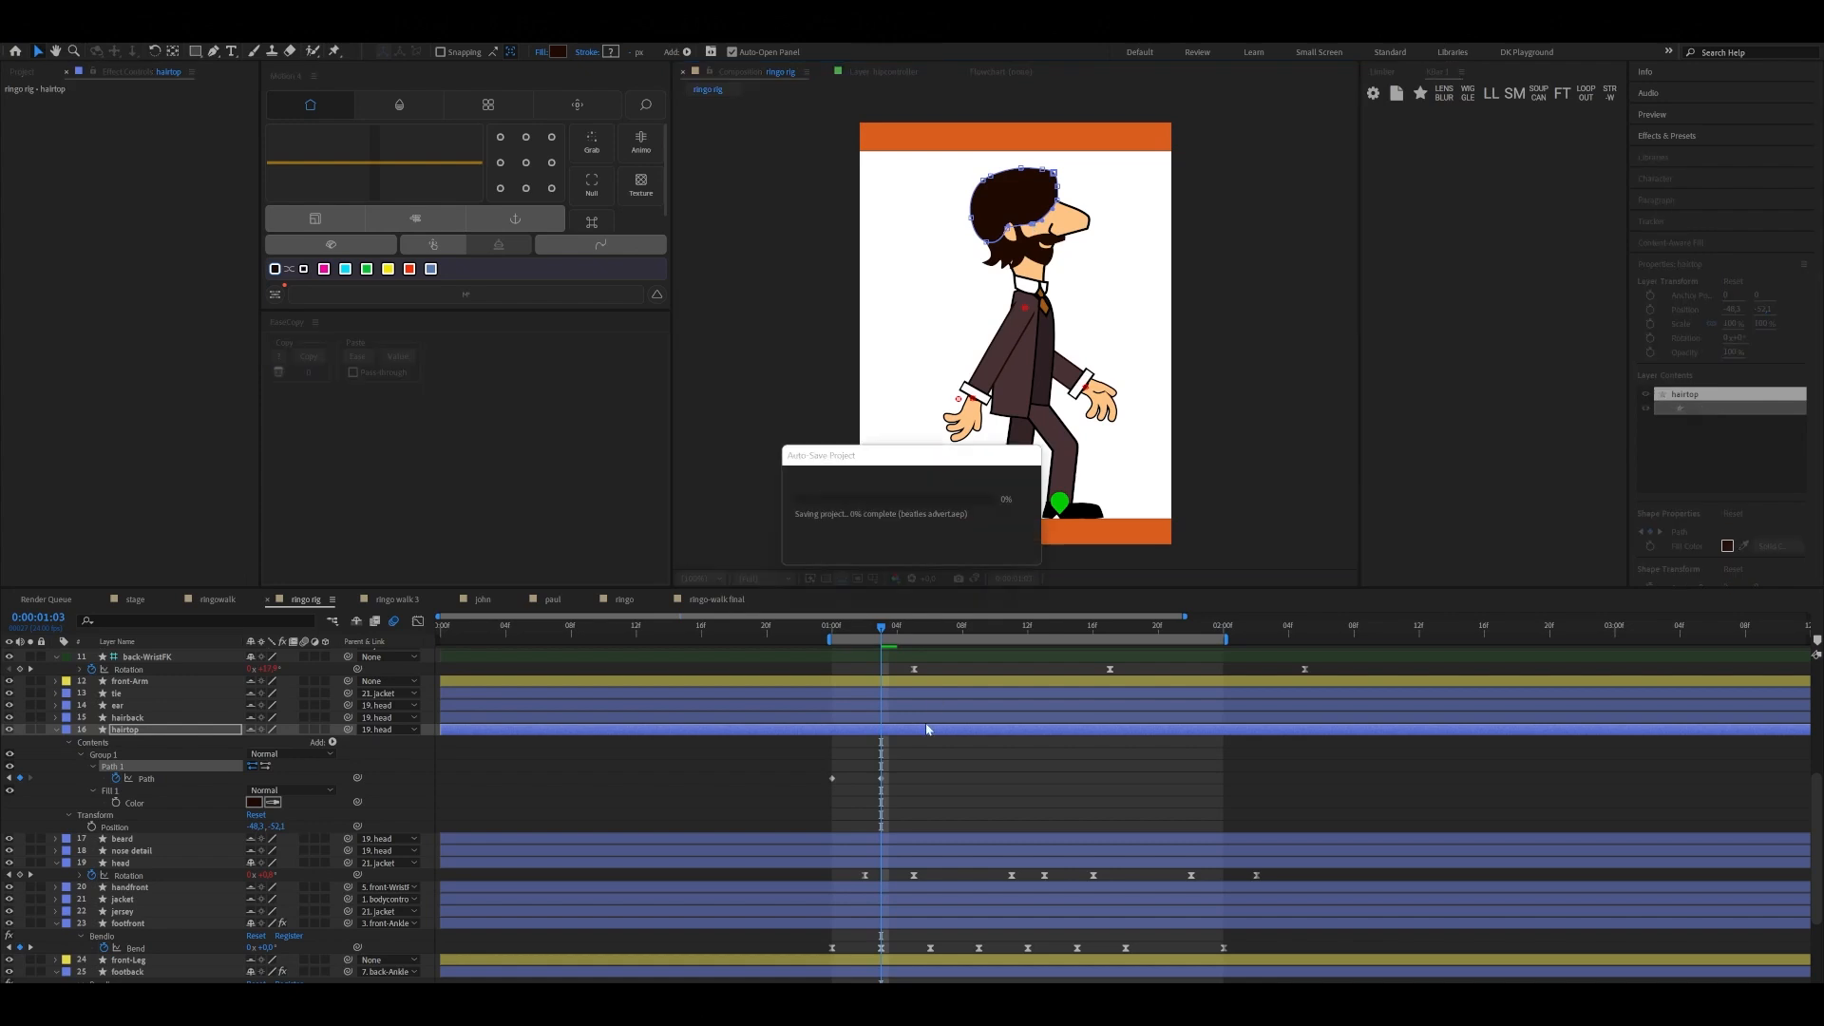
# Move the hairtop's fringe path point up at 0:00:01:09 to keyframe the lifted hair
pyautogui.moveTo(883, 631); pyautogui.dragTo(960, 638)
pyautogui.scroll(1, 953, 662)
pyautogui.scroll(4, 953, 662)
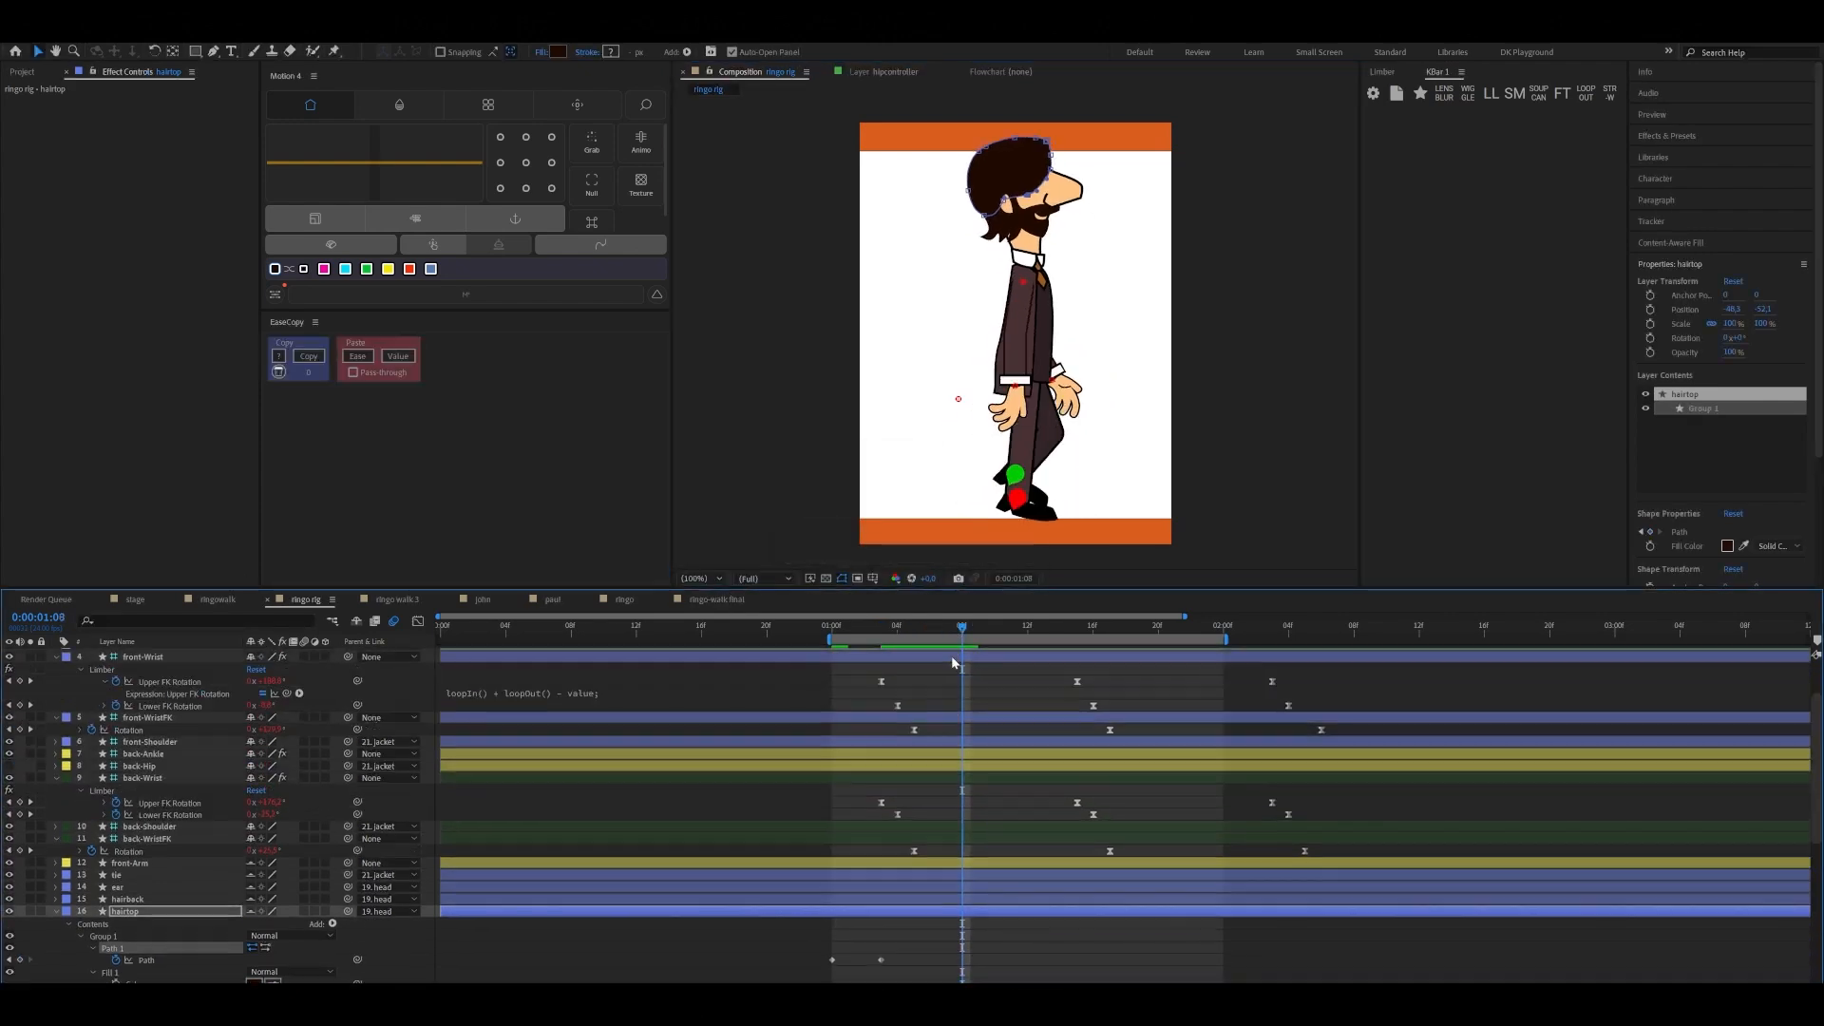
pyautogui.click(975, 627)
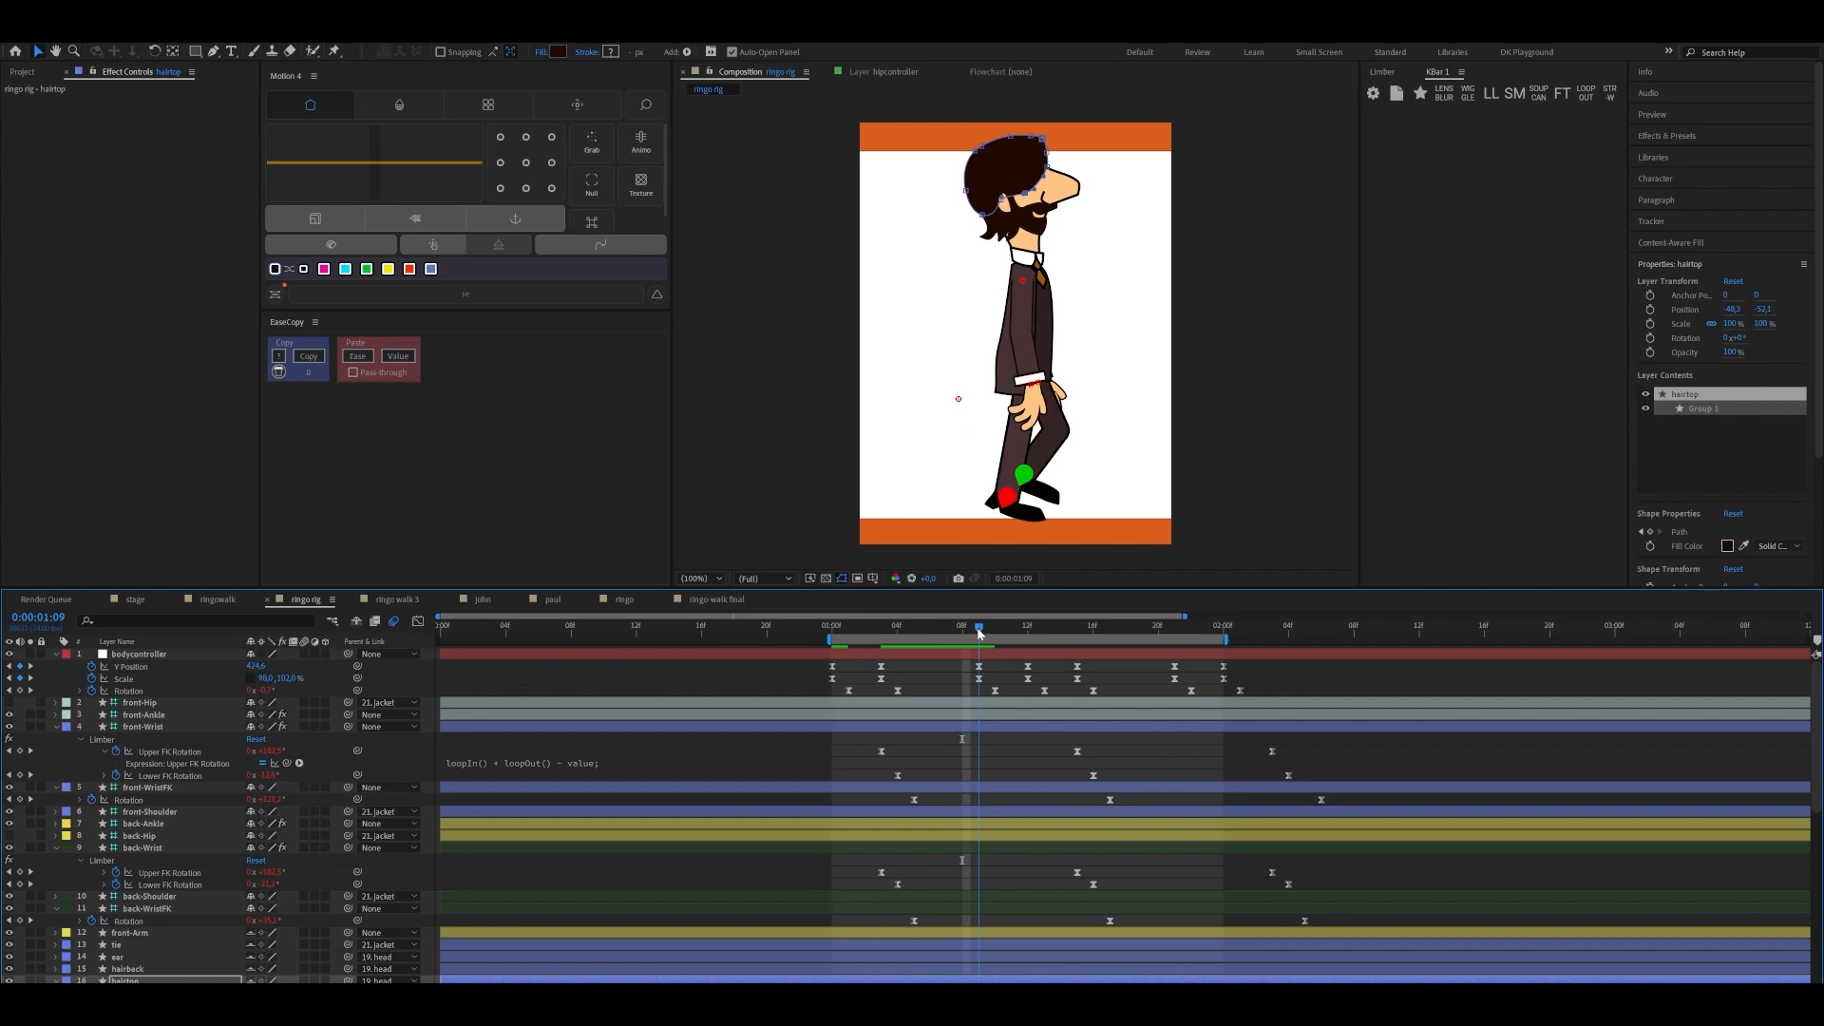
pyautogui.scroll(4, 1033, 240)
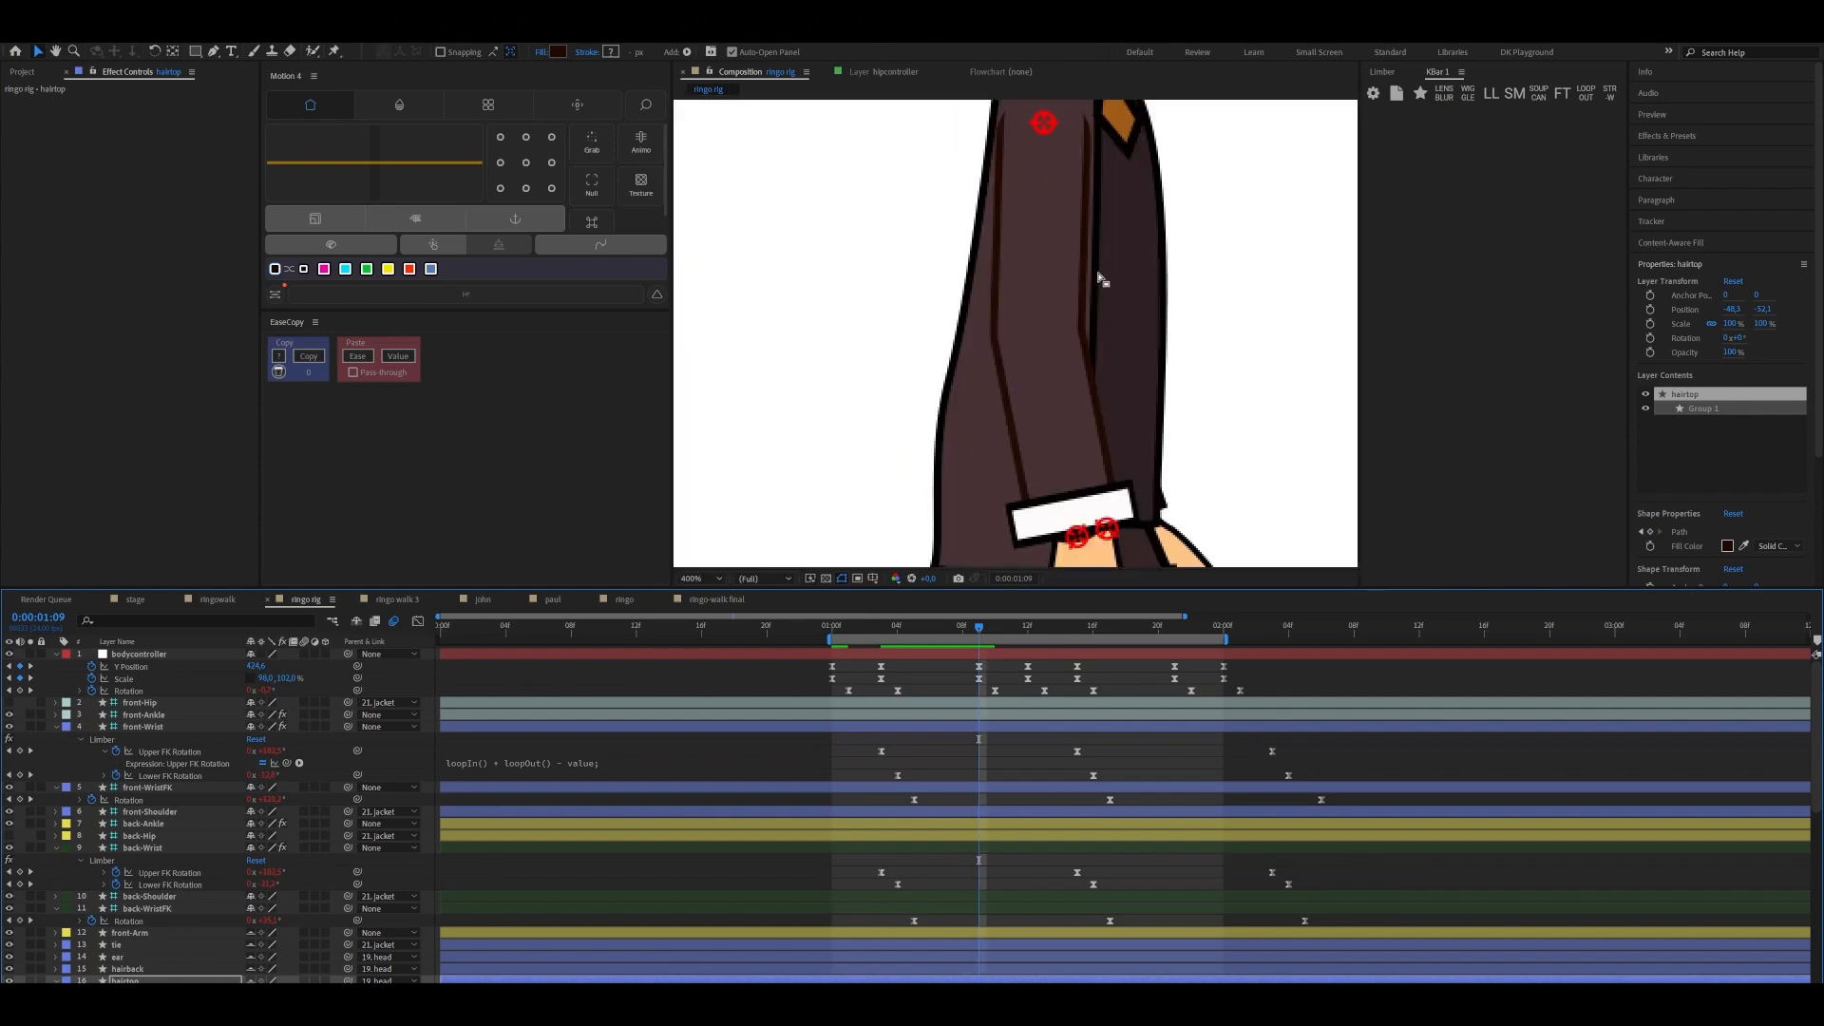
pyautogui.press('space')
pyautogui.moveTo(1091, 257); pyautogui.dragTo(1092, 440)
pyautogui.moveTo(1113, 295); pyautogui.dragTo(1113, 421)
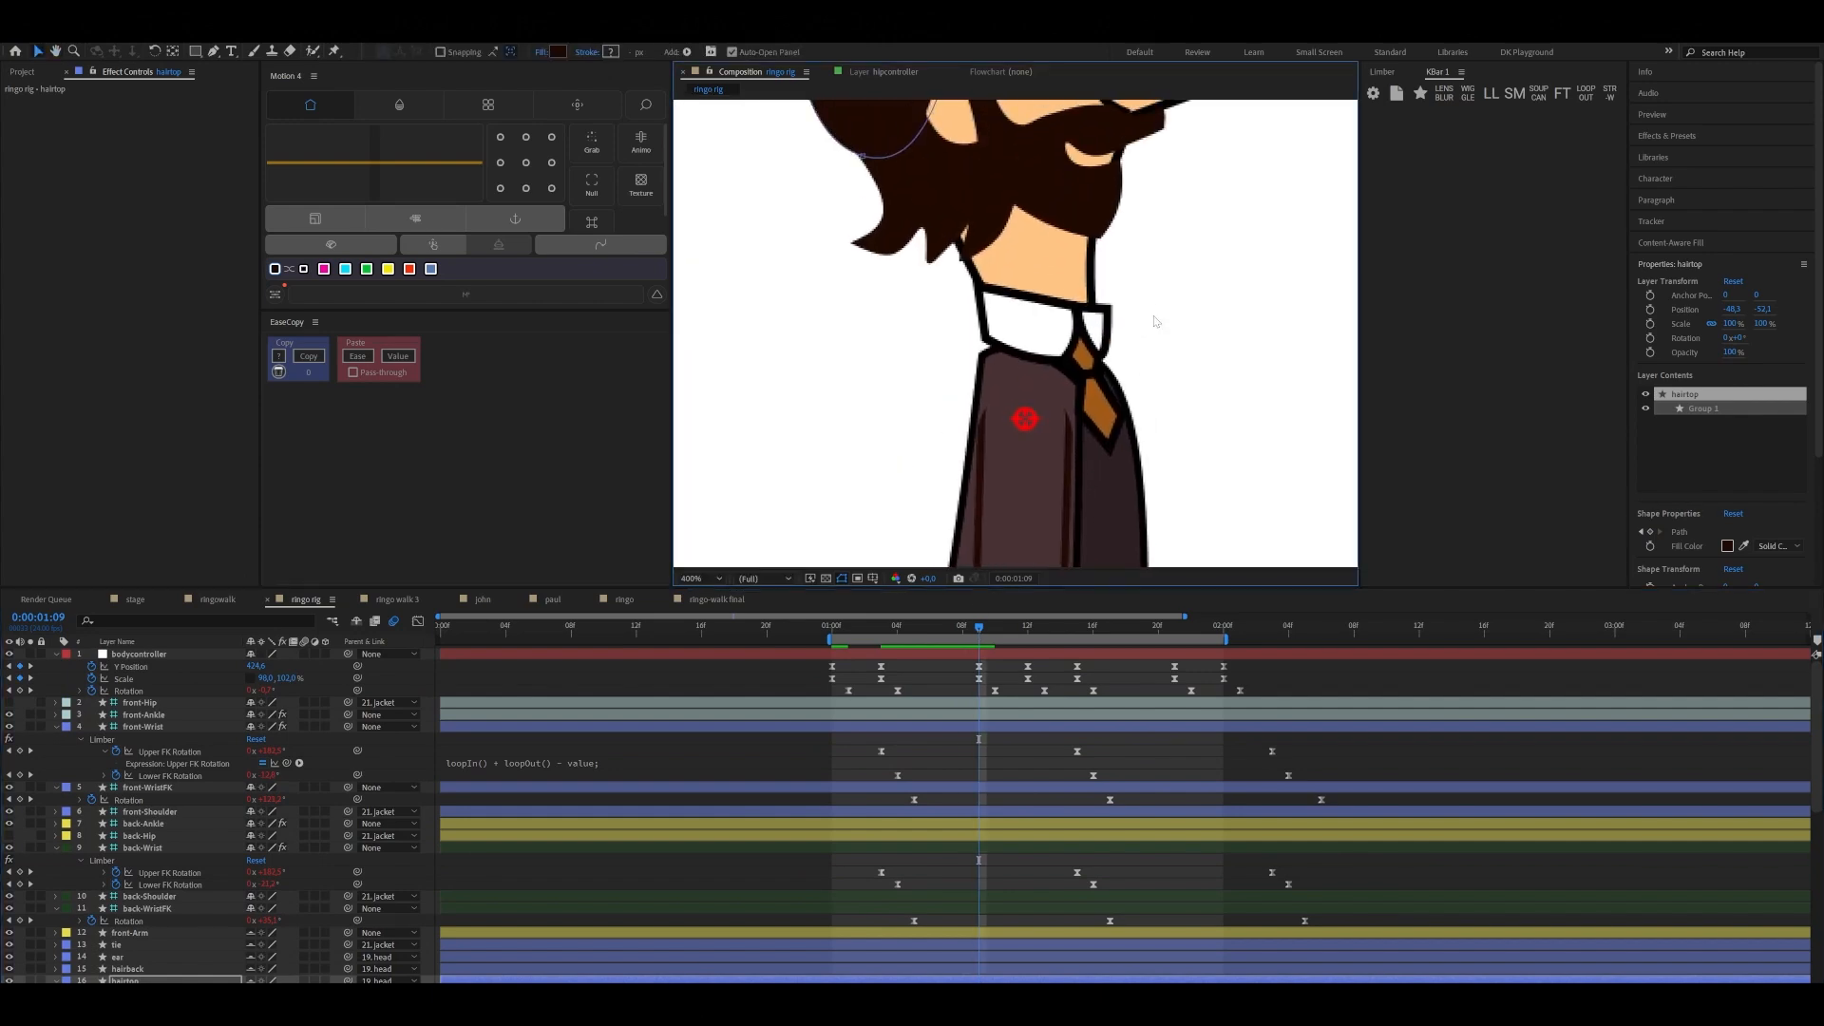
pyautogui.scroll(-2, 1152, 324)
pyautogui.scroll(4, 1085, 351)
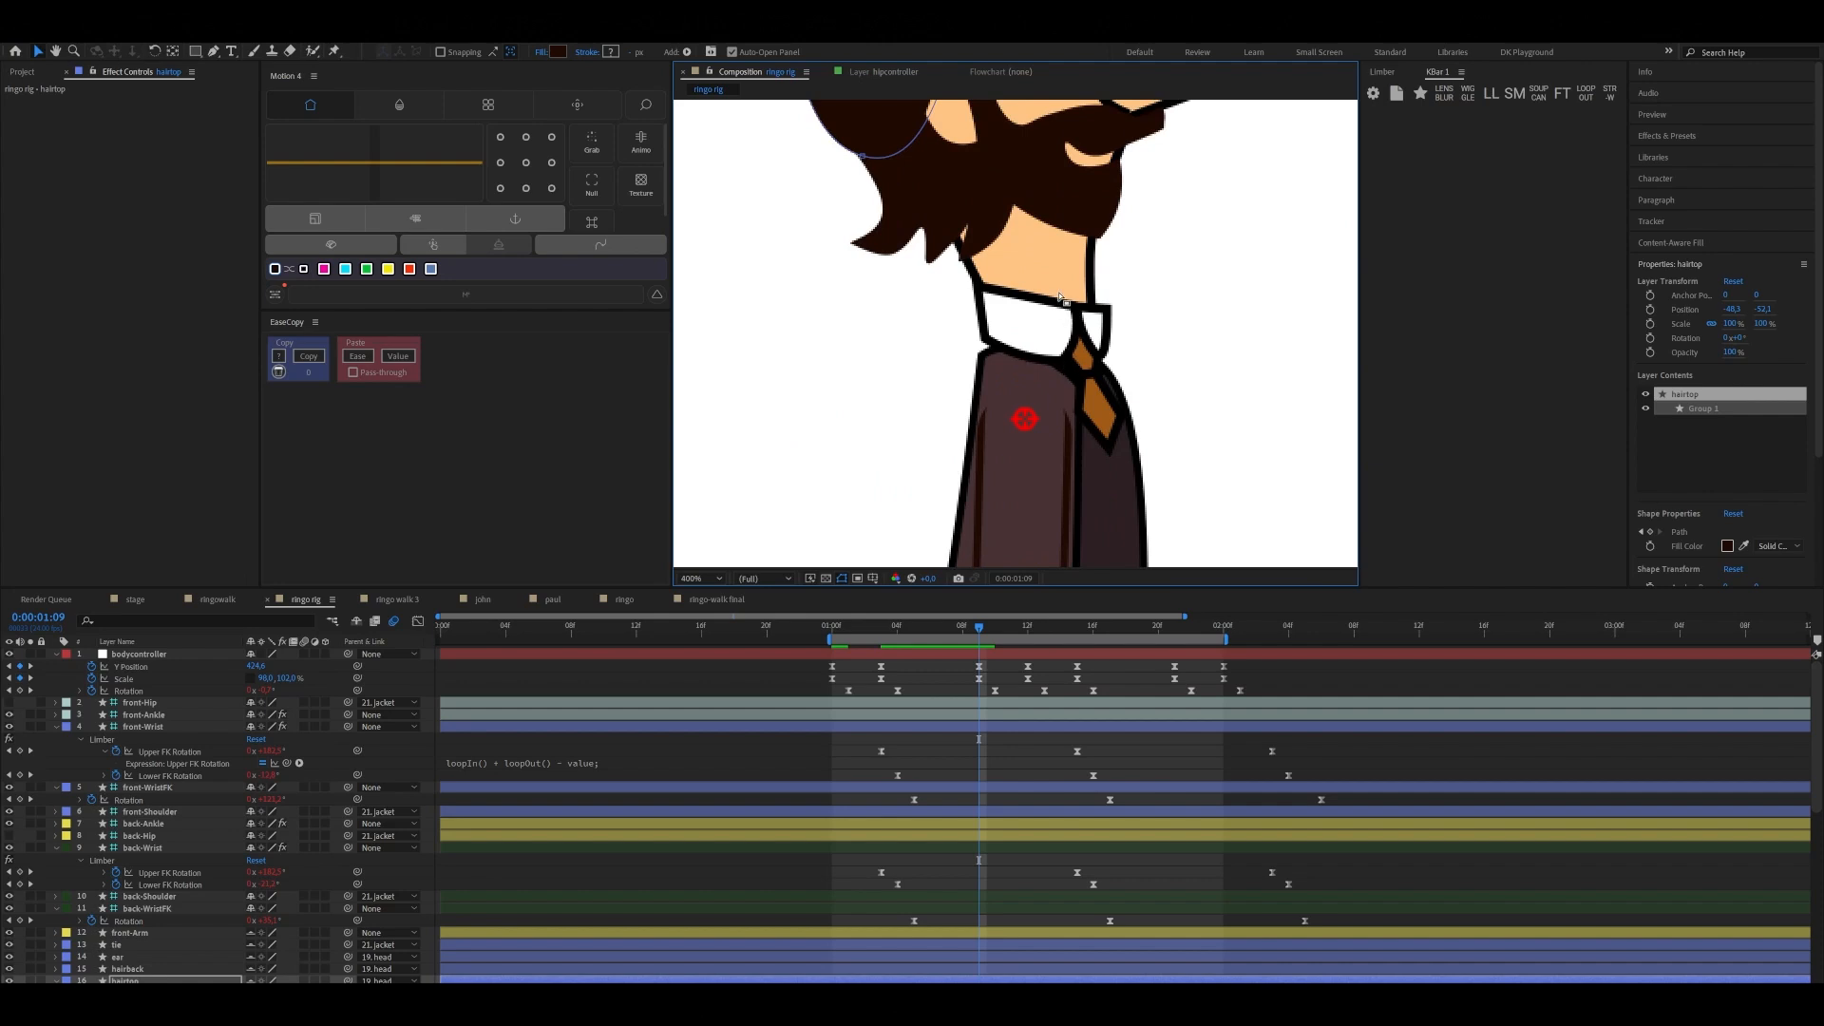
pyautogui.press('space')
pyautogui.moveTo(1058, 174); pyautogui.dragTo(1066, 371)
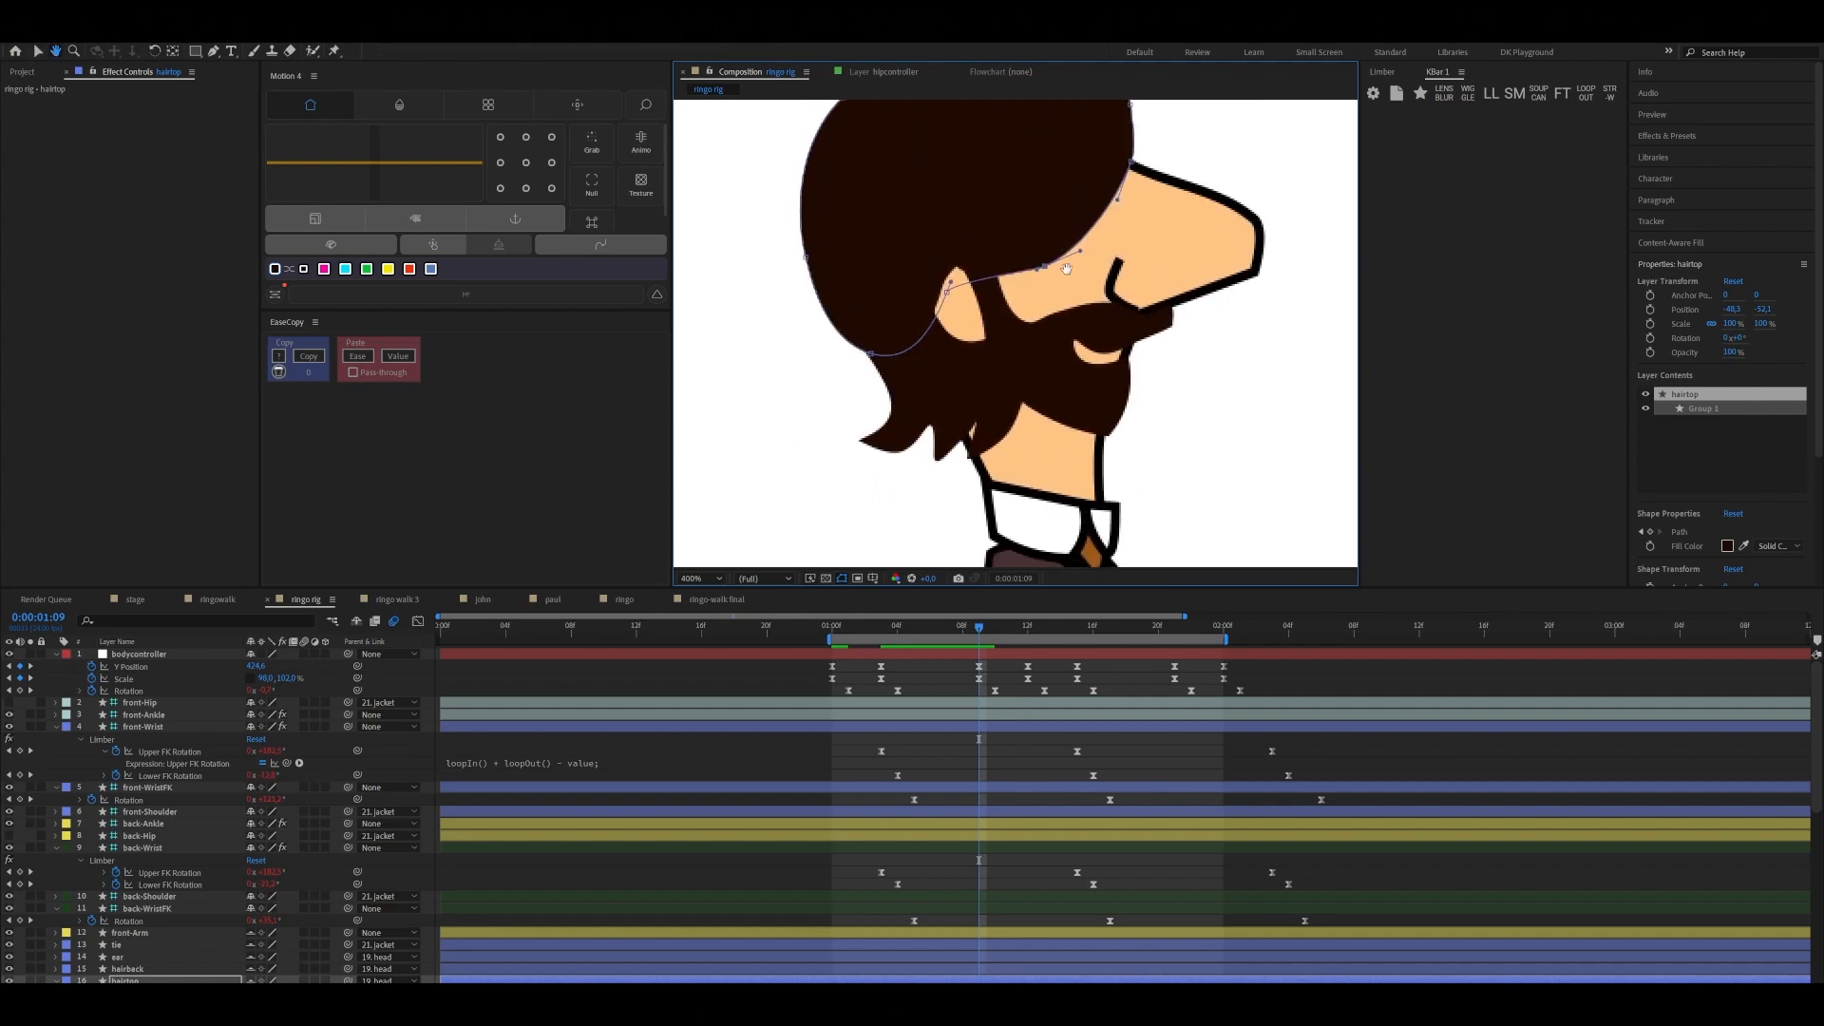
pyautogui.moveTo(1066, 269); pyautogui.dragTo(1064, 321)
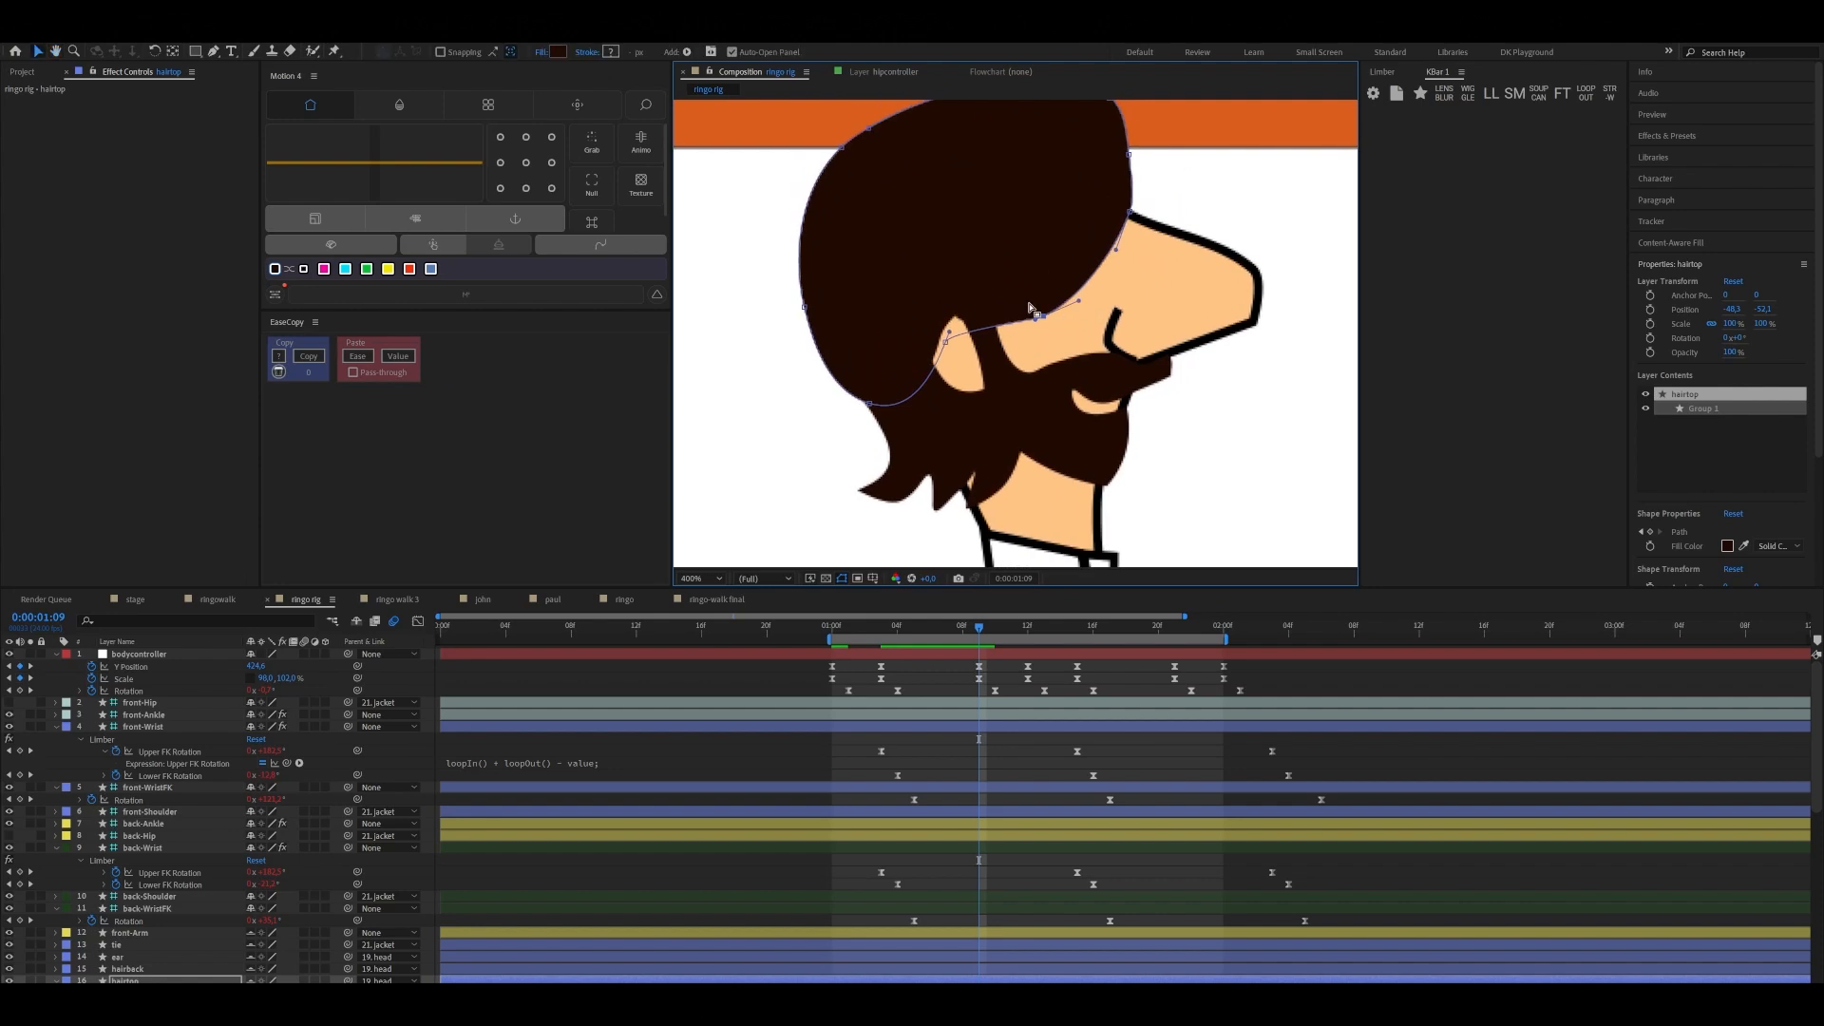
pyautogui.moveTo(1037, 314); pyautogui.dragTo(1035, 285)
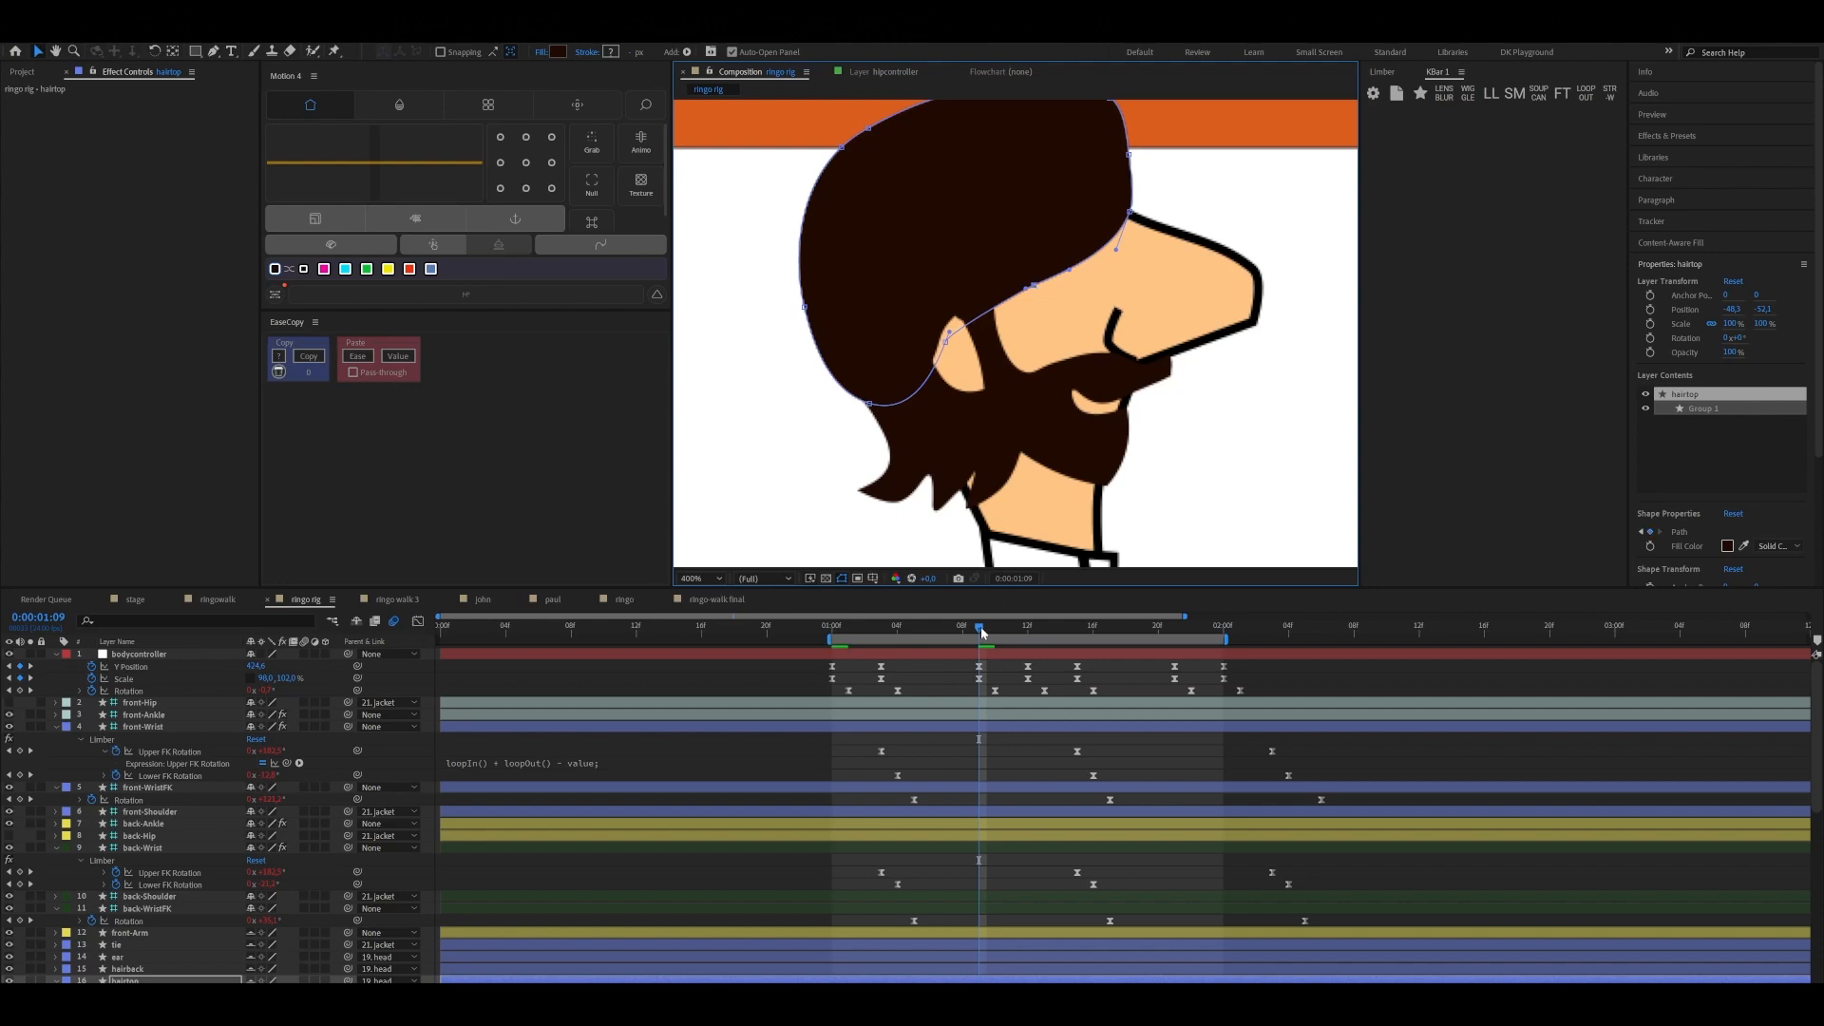
# Pull the hairtop's fringe path point slightly further down over the face at 0:00:01:03
pyautogui.moveTo(982, 633); pyautogui.dragTo(914, 692)
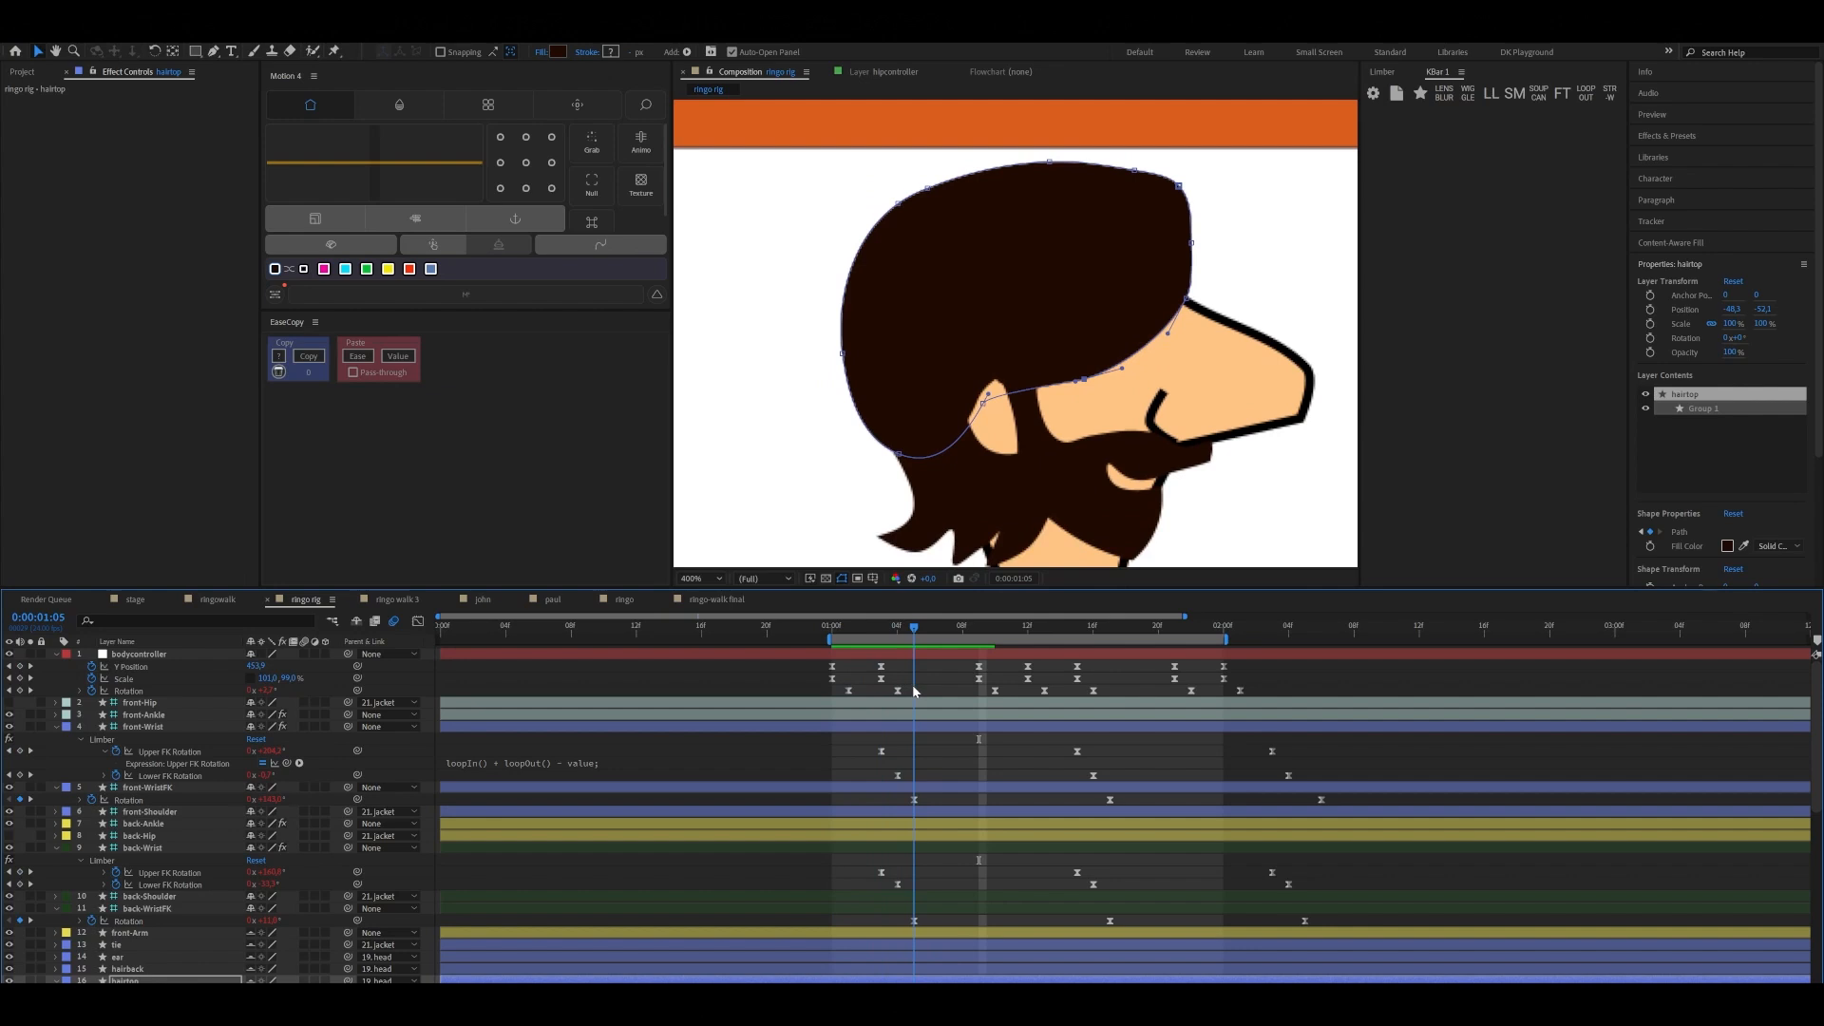
pyautogui.click(1084, 379)
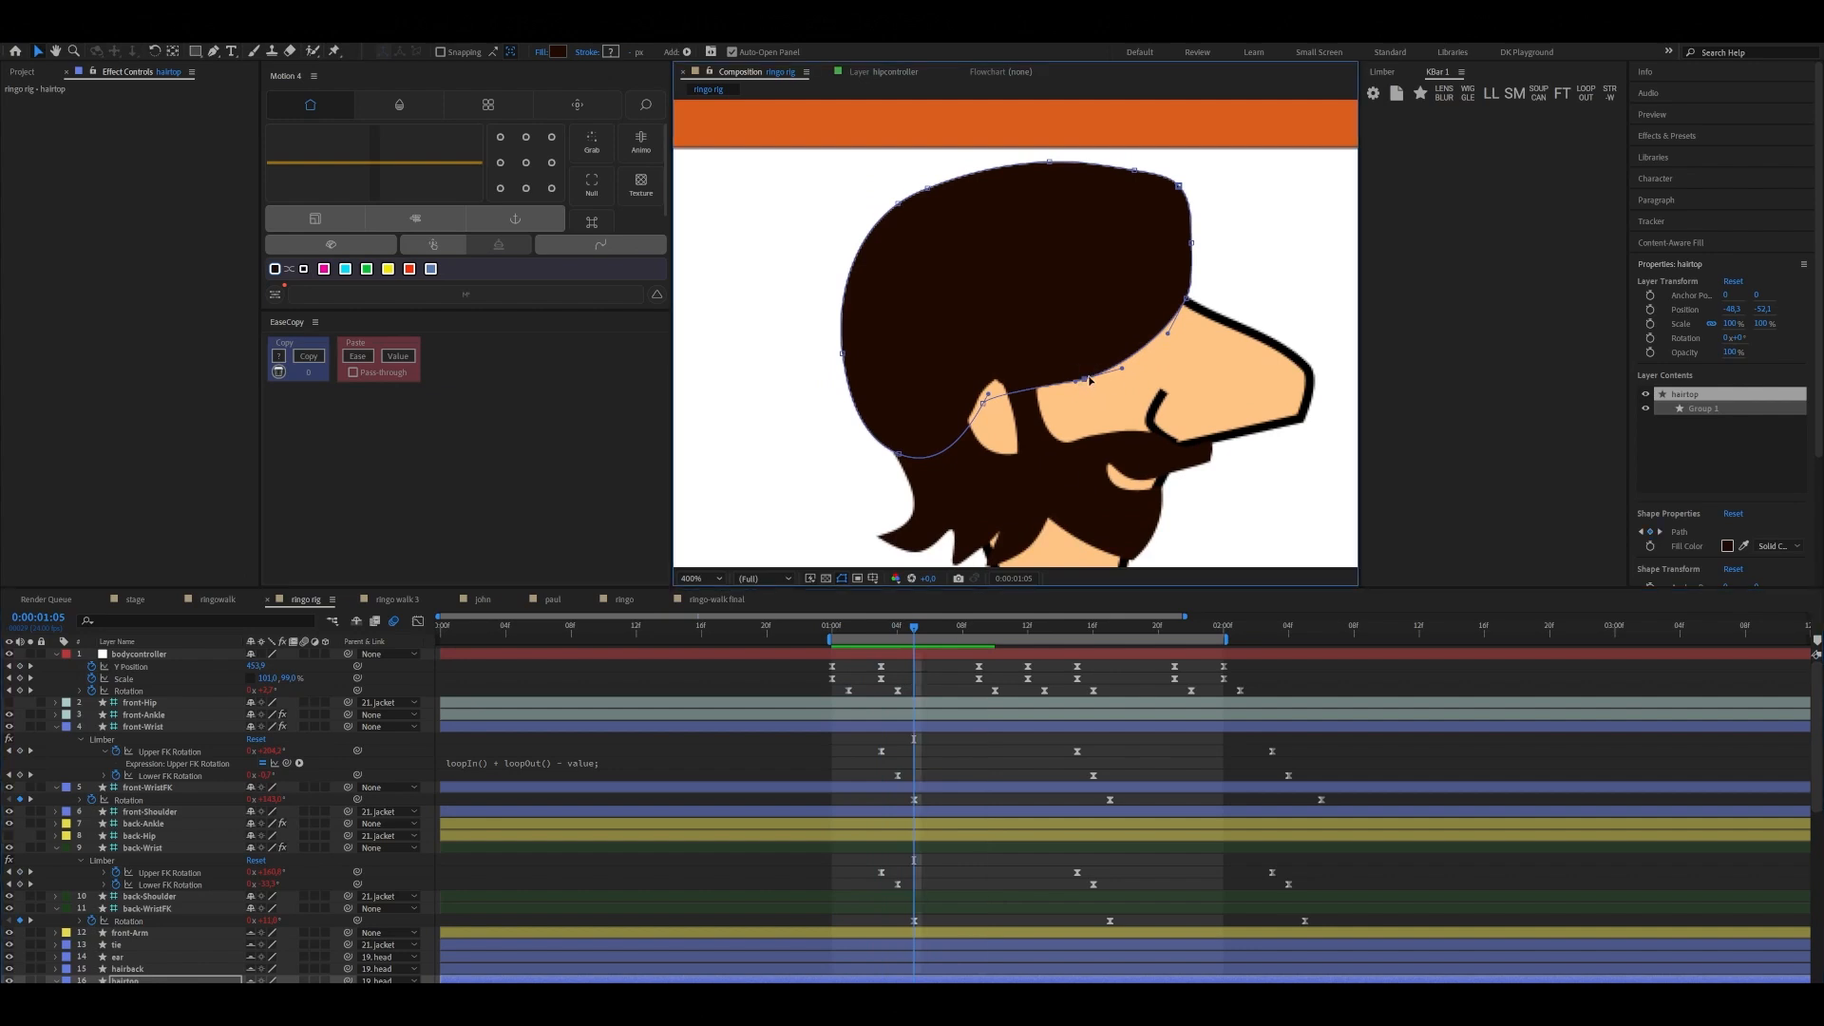
pyautogui.scroll(-8, 981, 727)
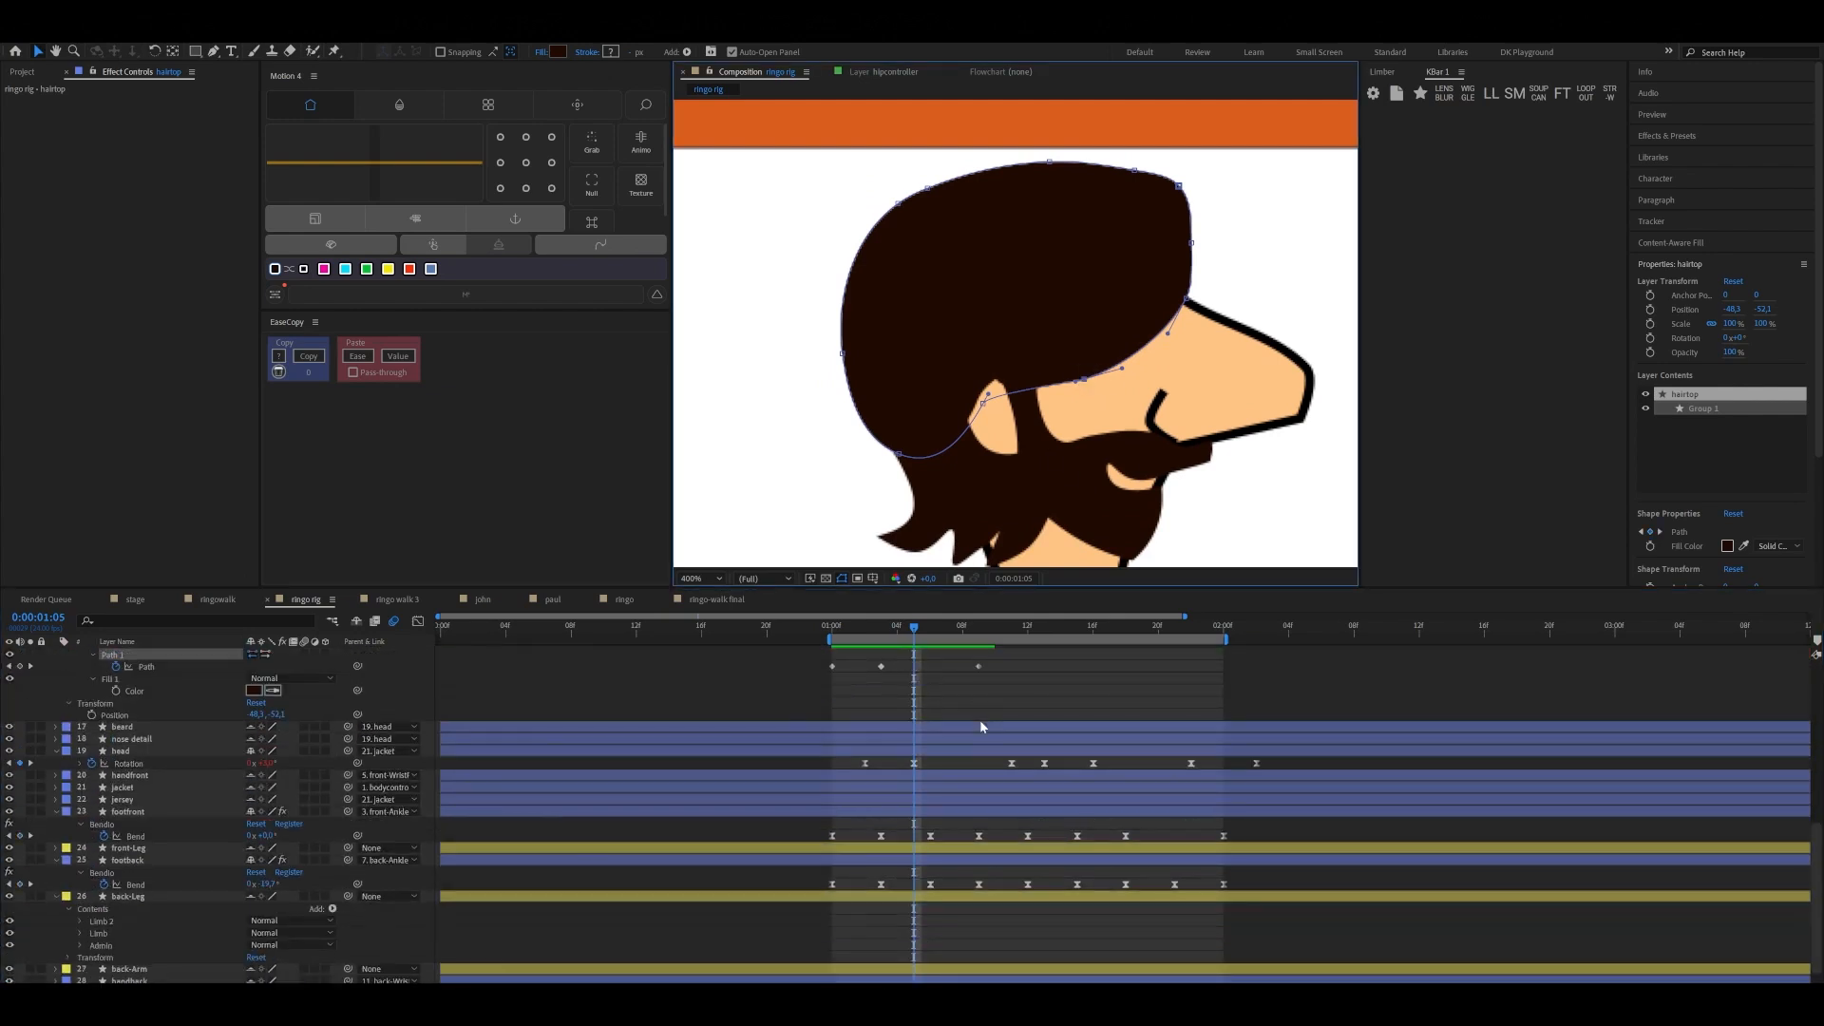
pyautogui.scroll(6, 979, 722)
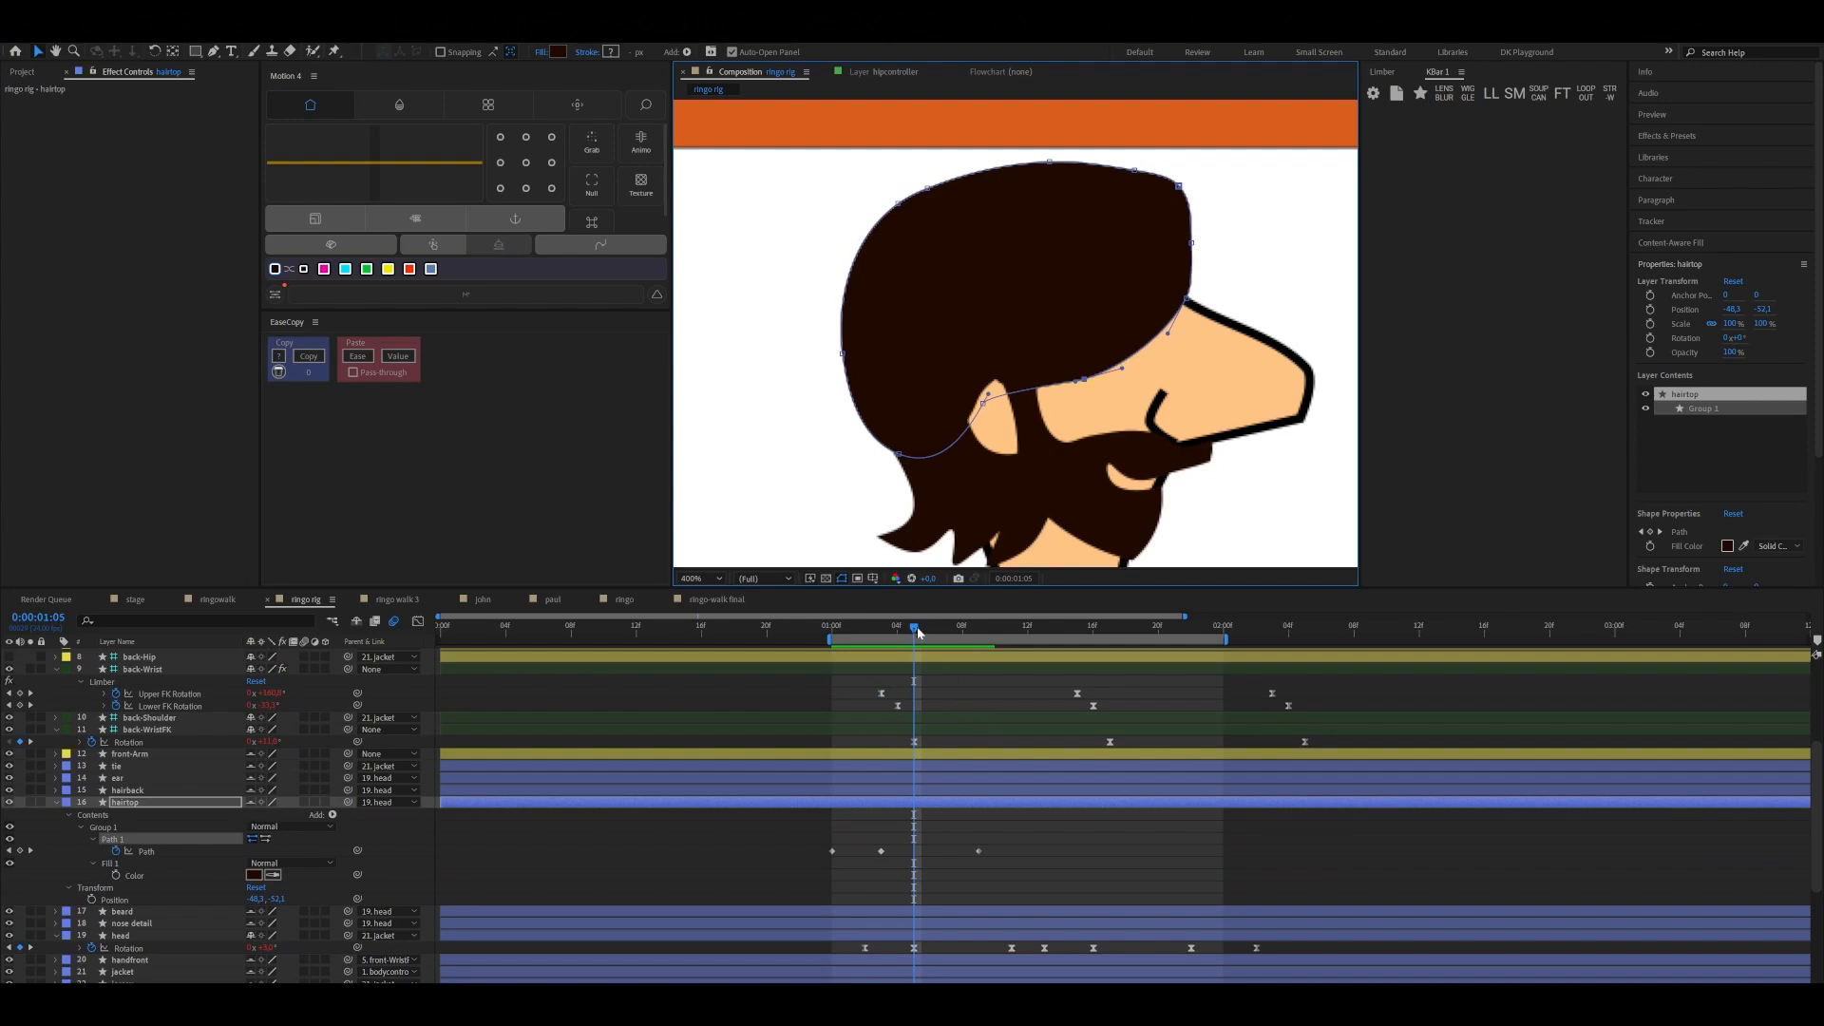
pyautogui.moveTo(916, 629); pyautogui.dragTo(882, 641)
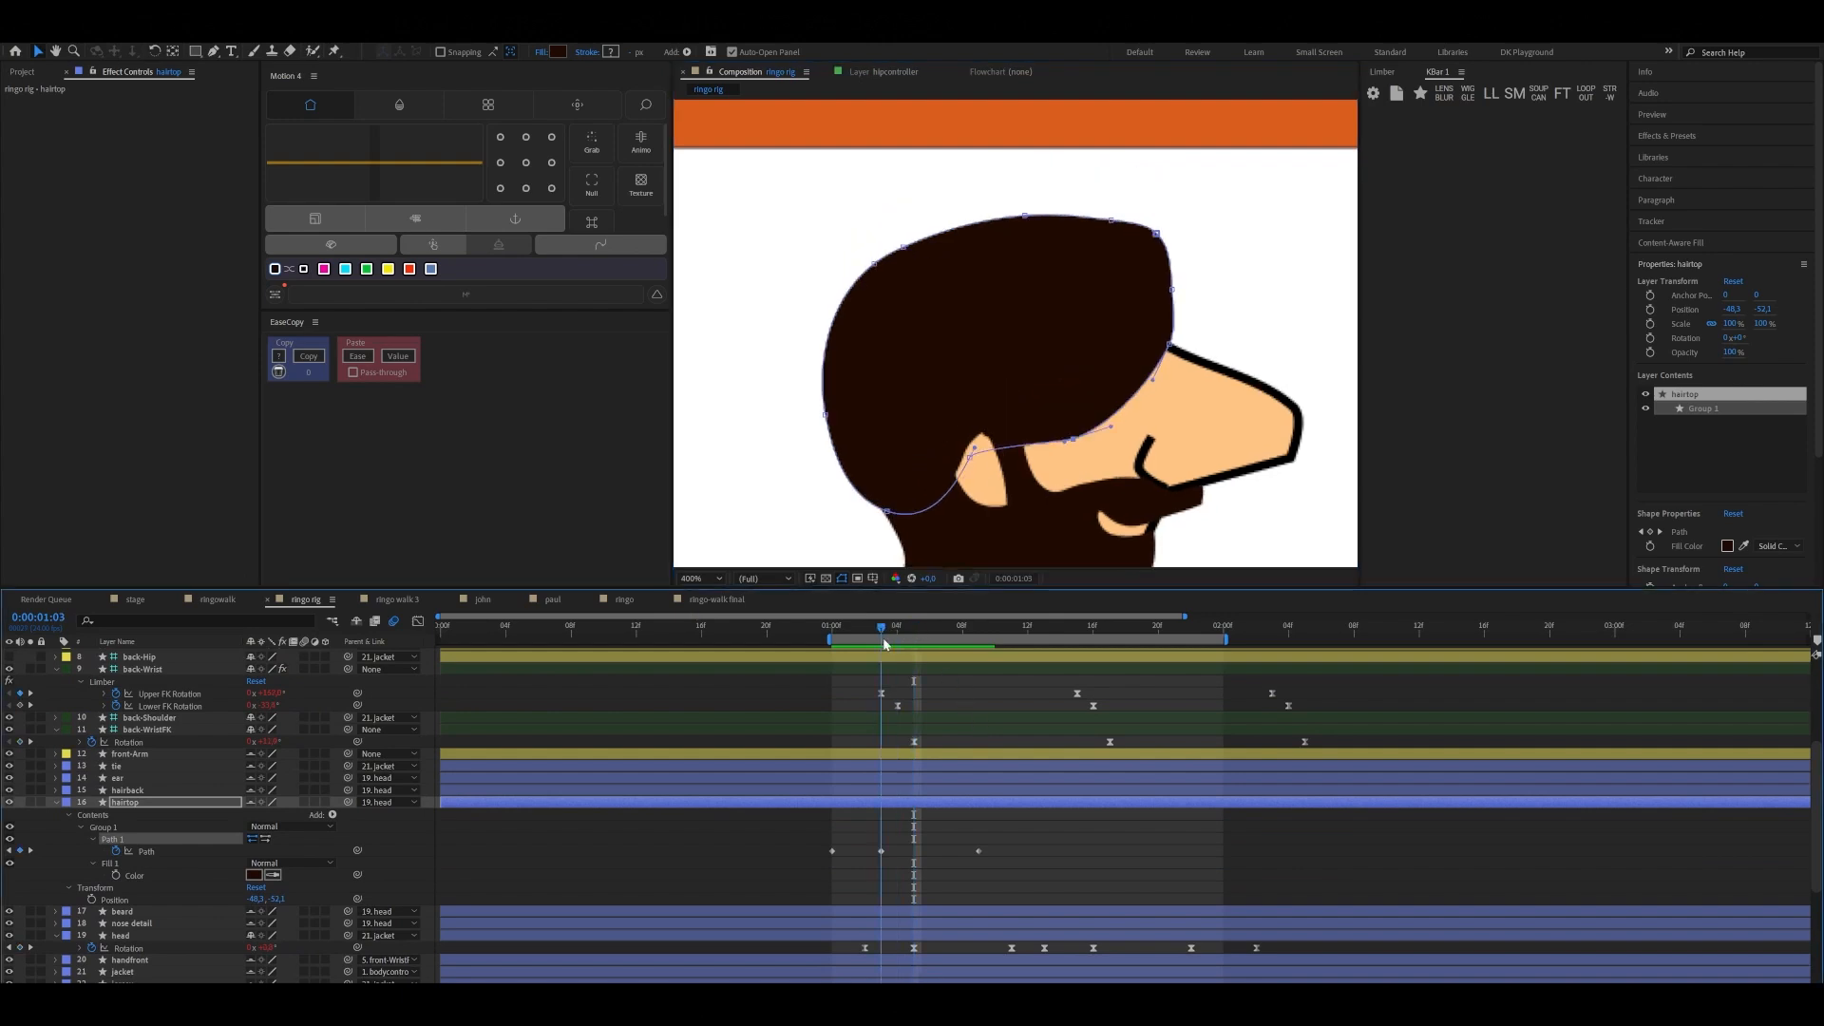
pyautogui.click(1077, 438)
pyautogui.moveTo(1077, 440); pyautogui.dragTo(1081, 447)
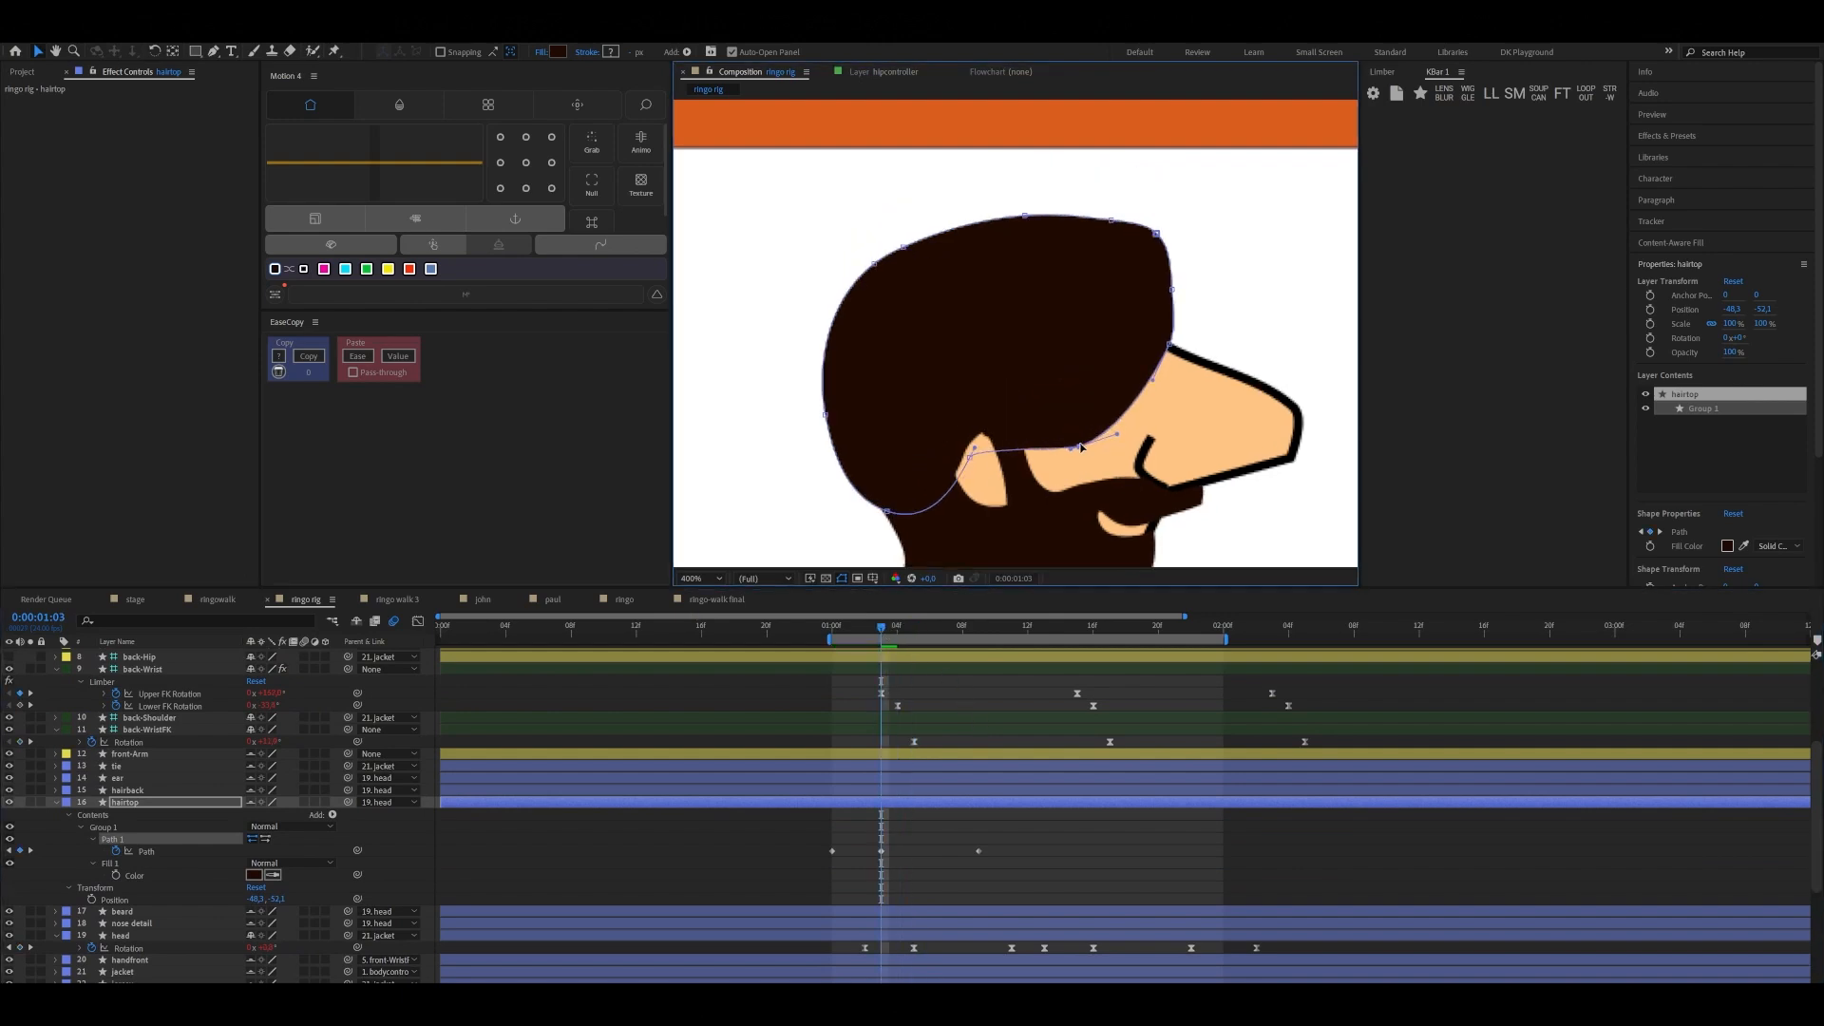
# Copy the hairtop's starting Path keyframe to 0:00:01:12
pyautogui.moveTo(881, 636); pyautogui.dragTo(1029, 640)
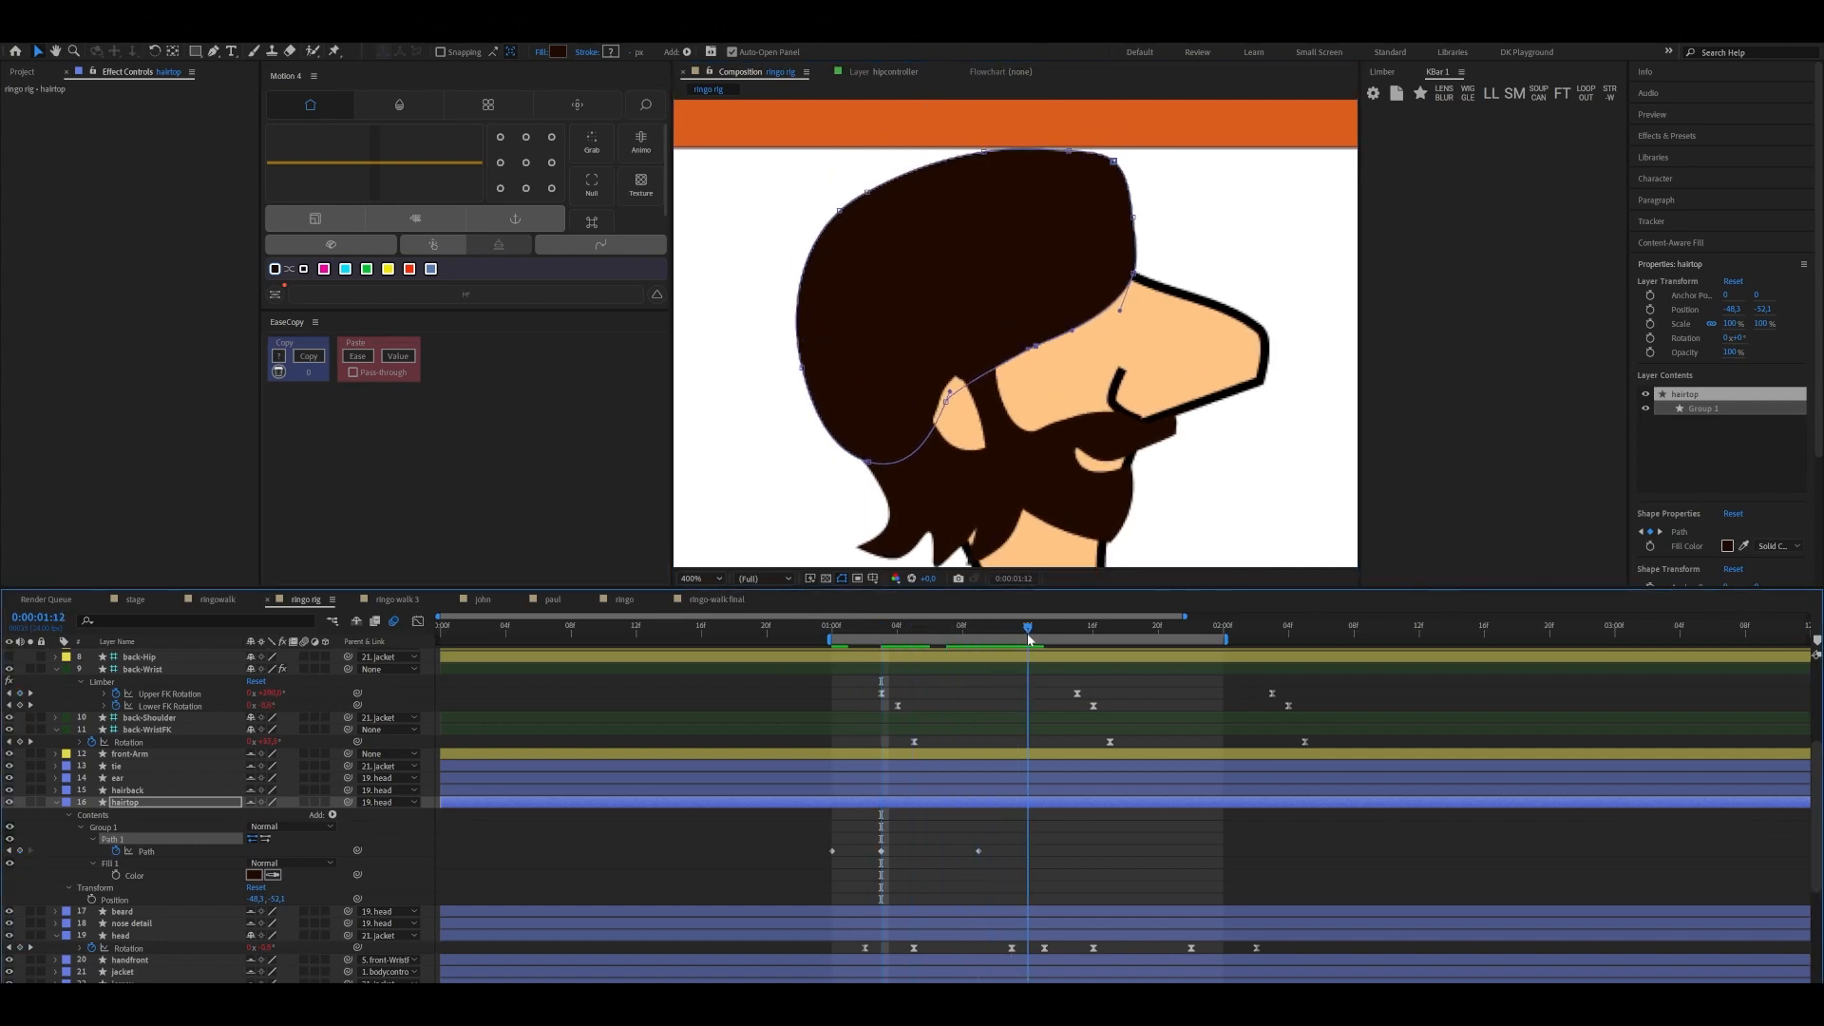
pyautogui.click(833, 852)
pyautogui.hotkey('ctrl', 'c')
pyautogui.hotkey('ctrl', 'v')
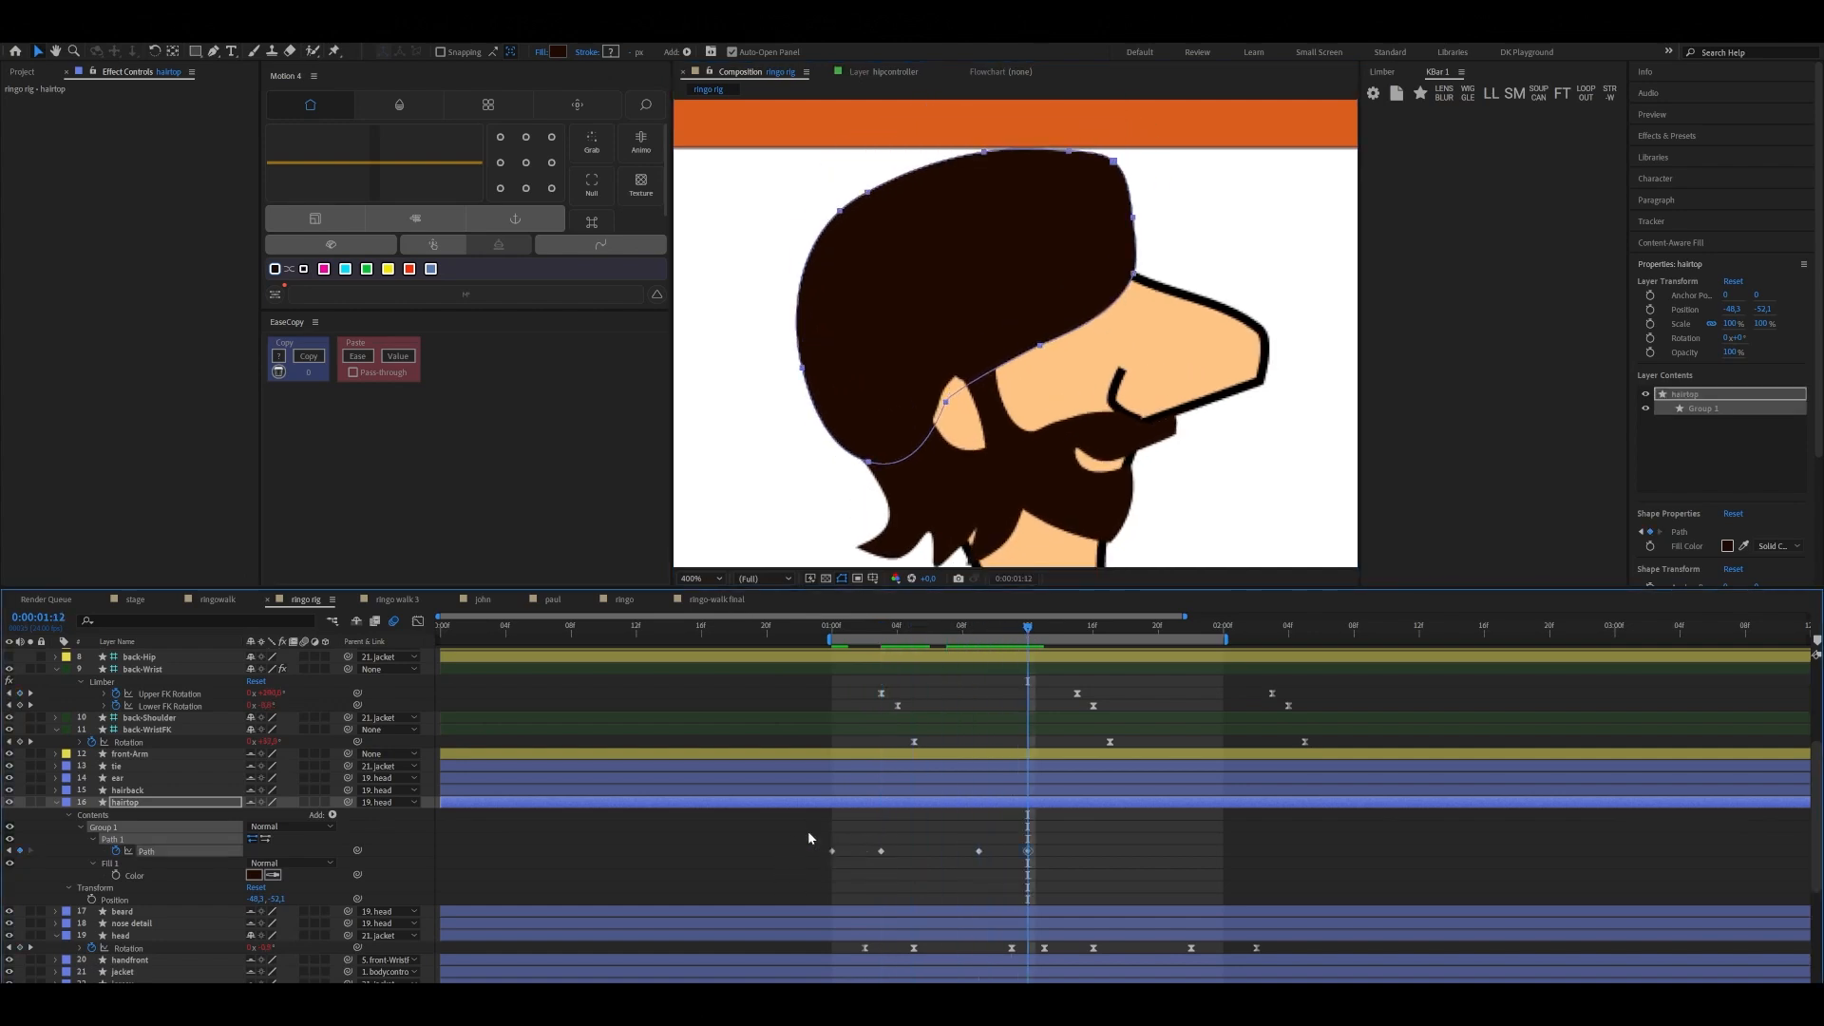
# Apply Easy Ease to the hairtop's four Path keyframes and paste a copy of them from 0:00:01:12
pyautogui.moveTo(808, 830); pyautogui.dragTo(1035, 866)
pyautogui.press('F9')
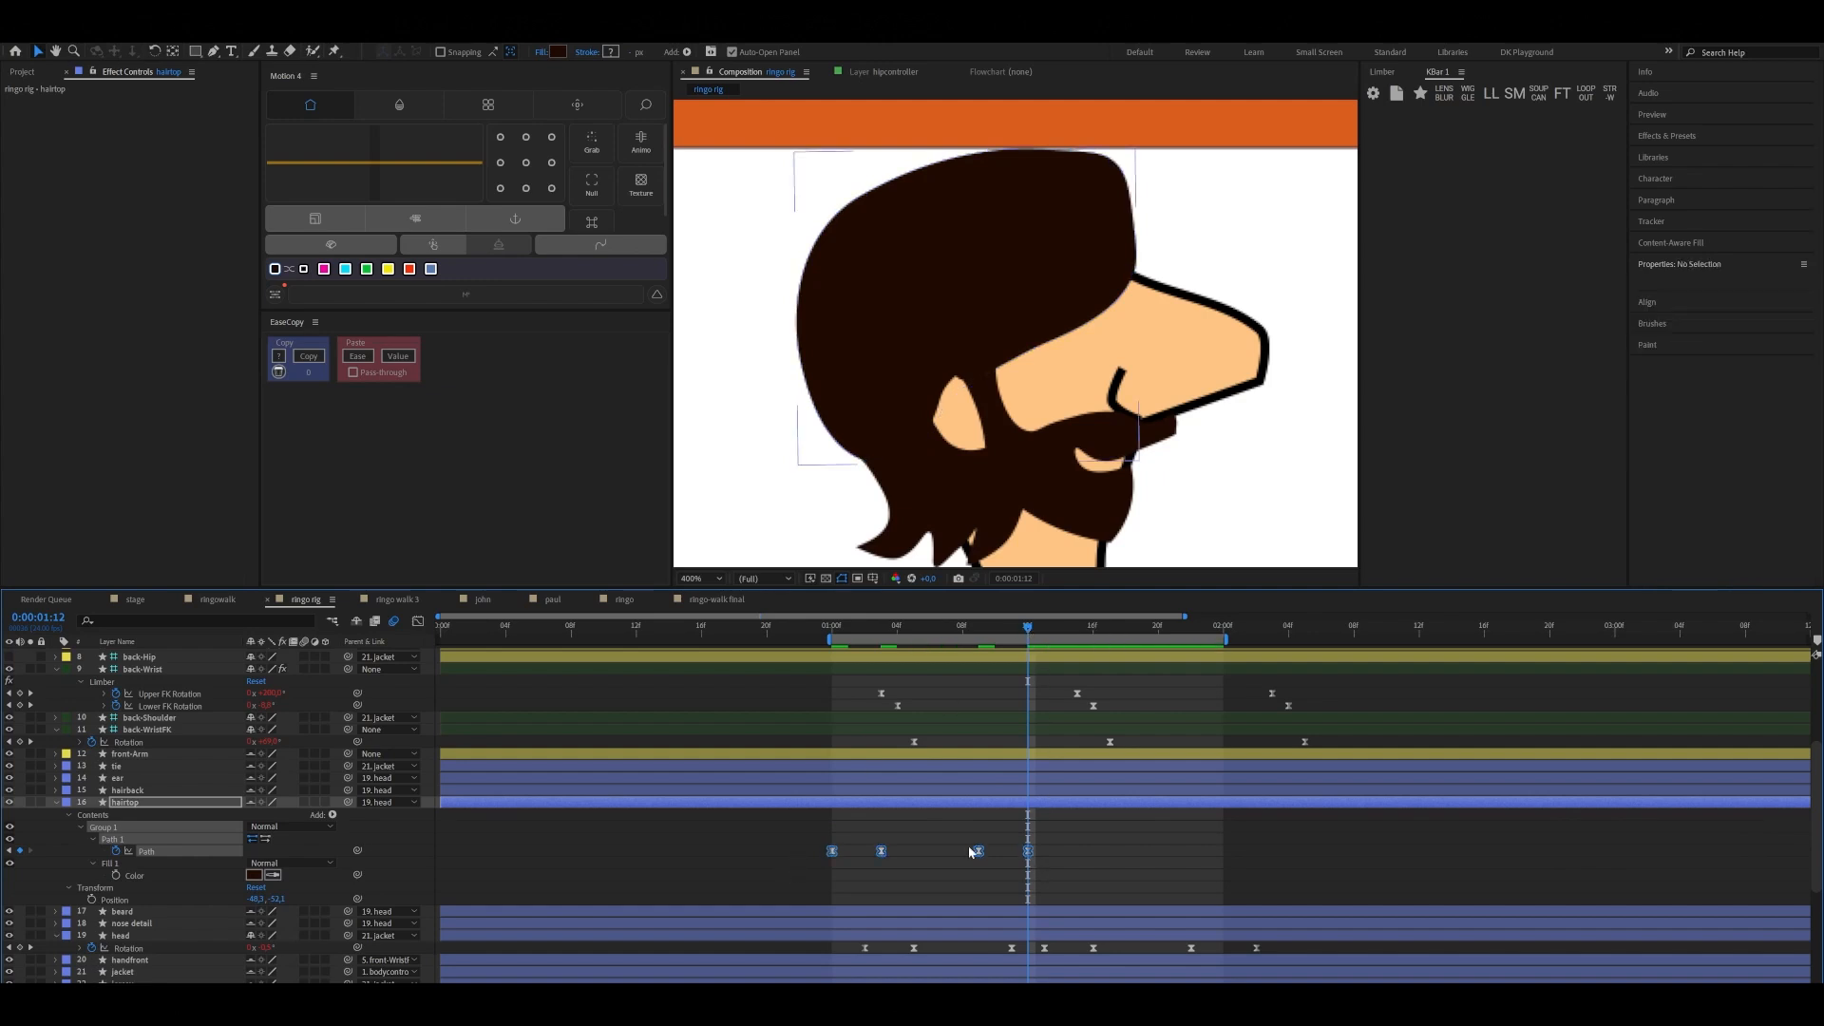
pyautogui.moveTo(789, 840); pyautogui.dragTo(1049, 869)
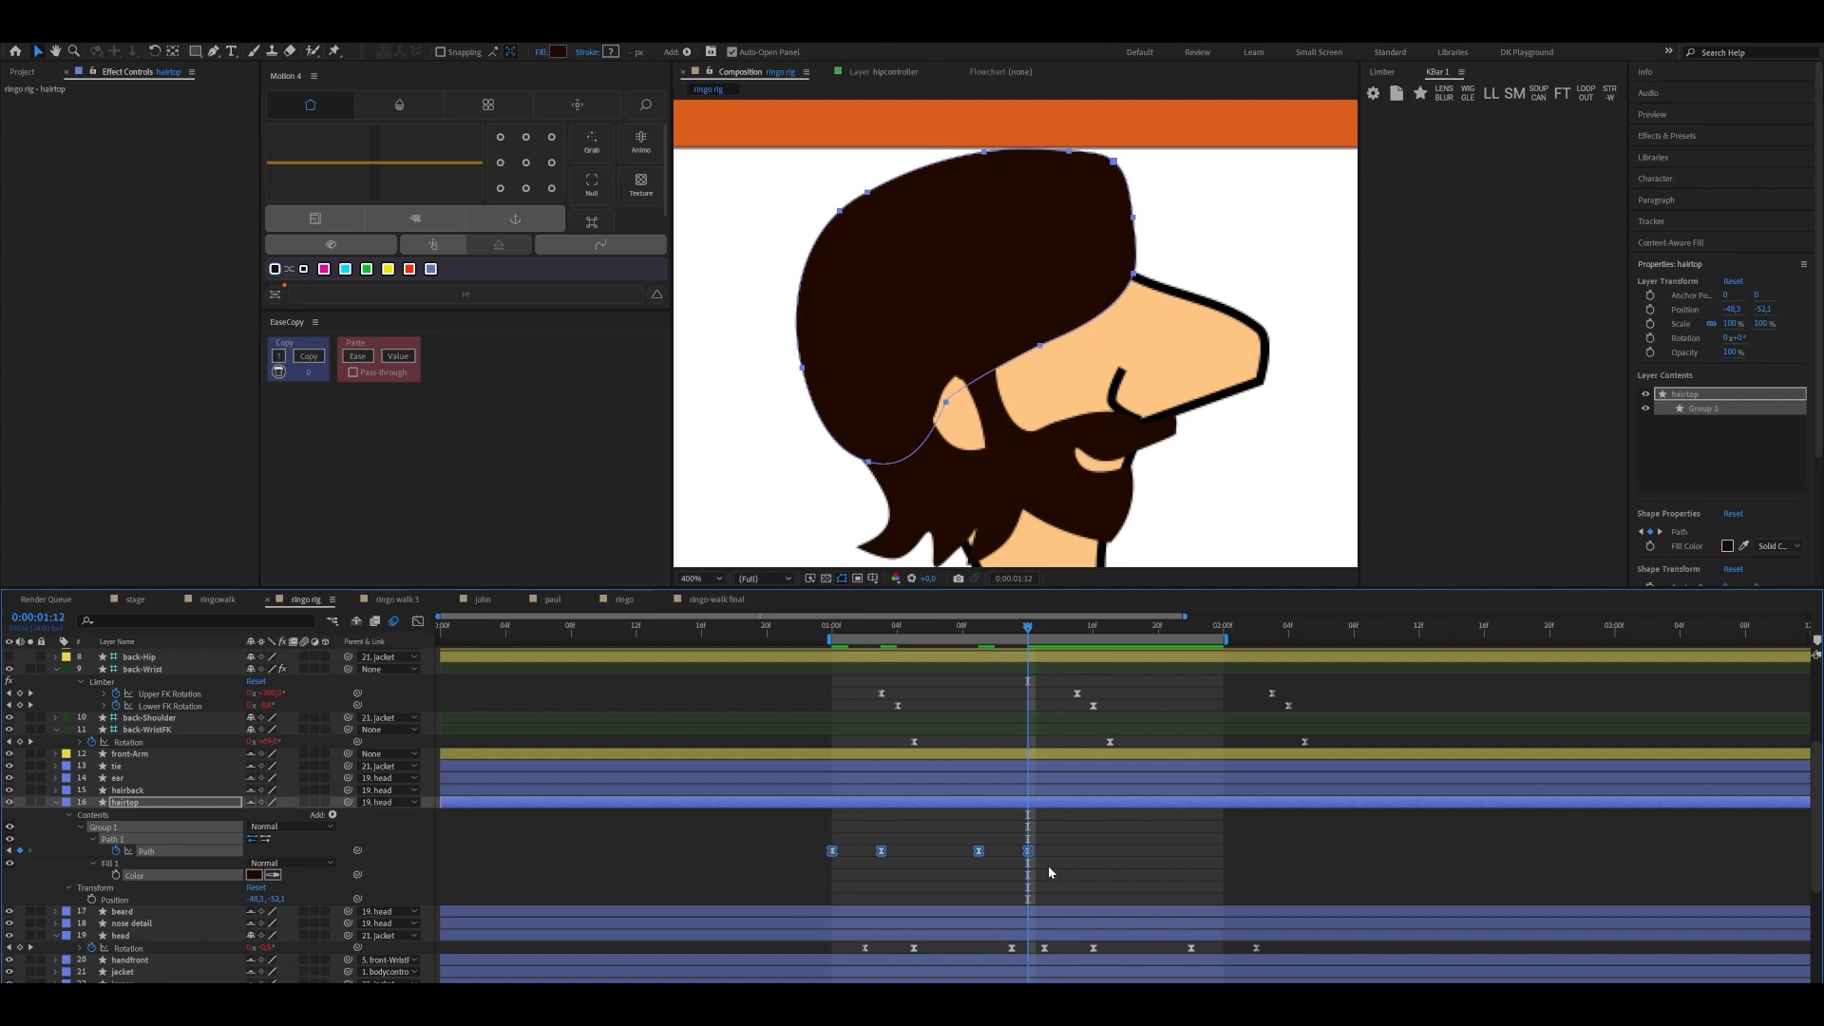
pyautogui.hotkey('ctrl', 'c')
pyautogui.hotkey('ctrl', 'v')
# Preview the hairtop motion over the walk cycle at 100% zoom and check the frames from 0:00:01:00 to 0:00:01:03
pyautogui.click(701, 578)
pyautogui.click(712, 608)
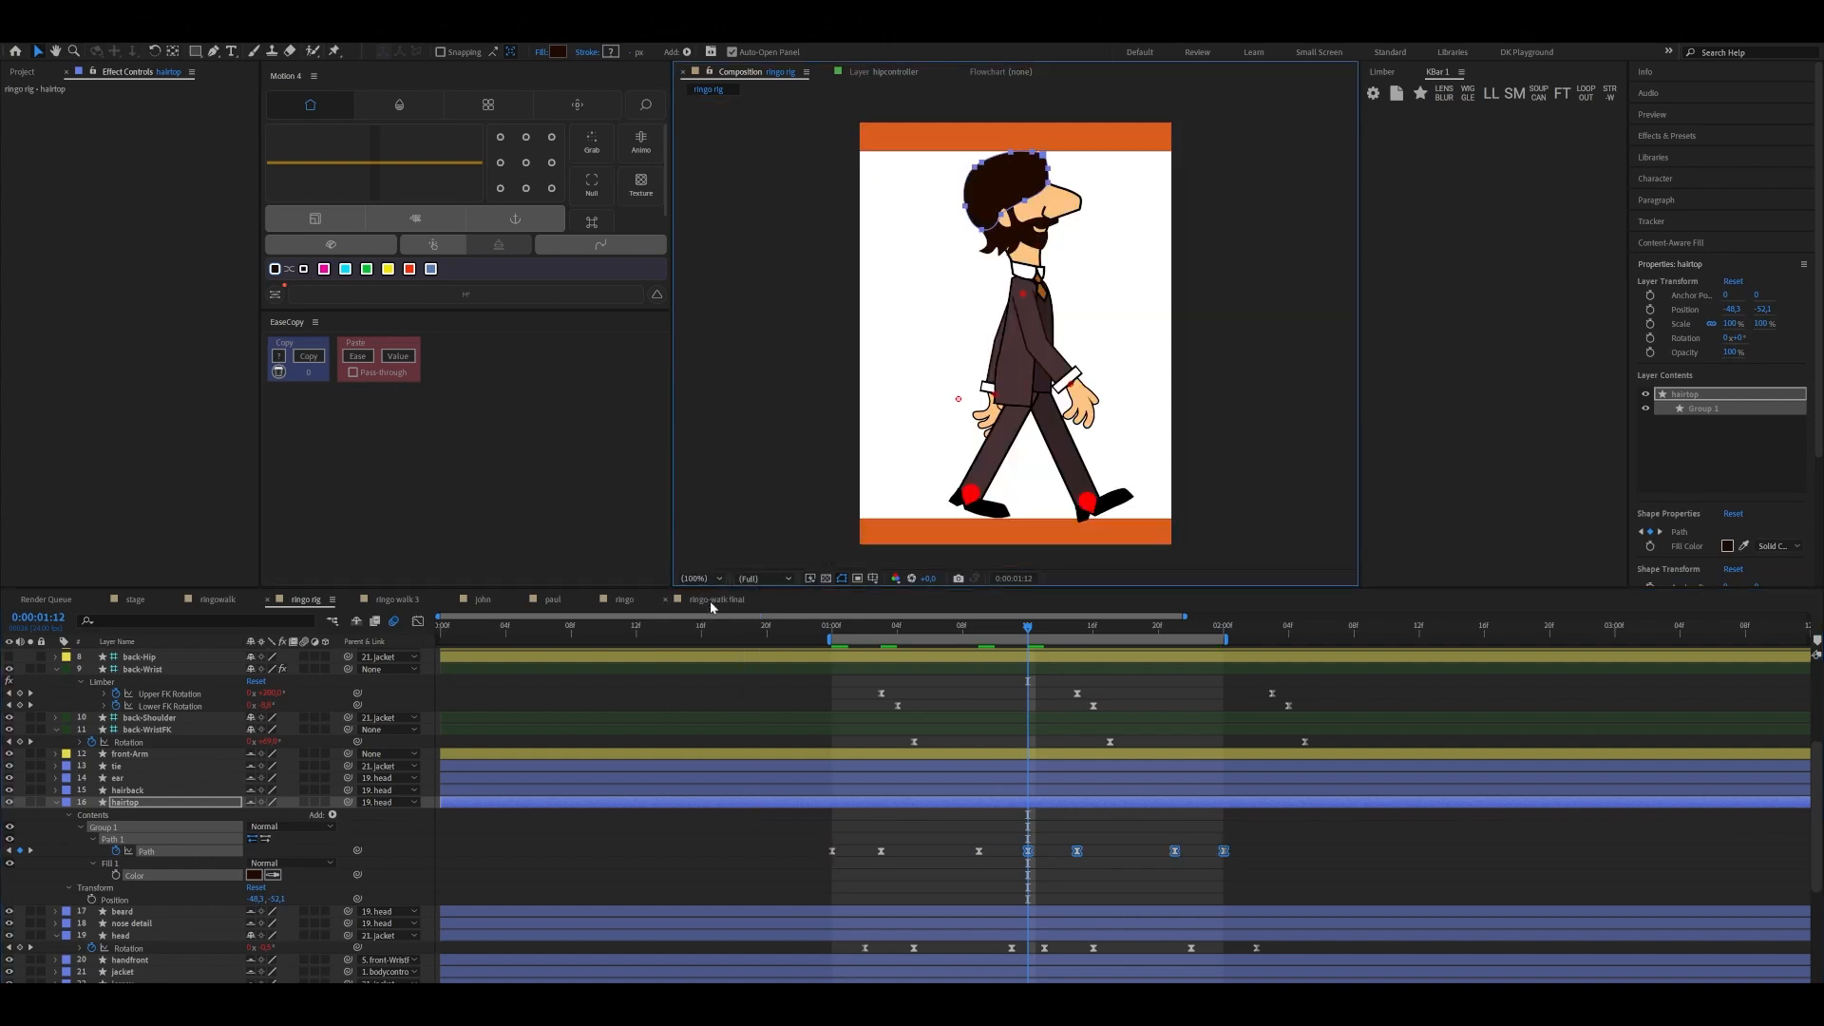
pyautogui.moveTo(1027, 628); pyautogui.dragTo(838, 694)
pyautogui.press('space')
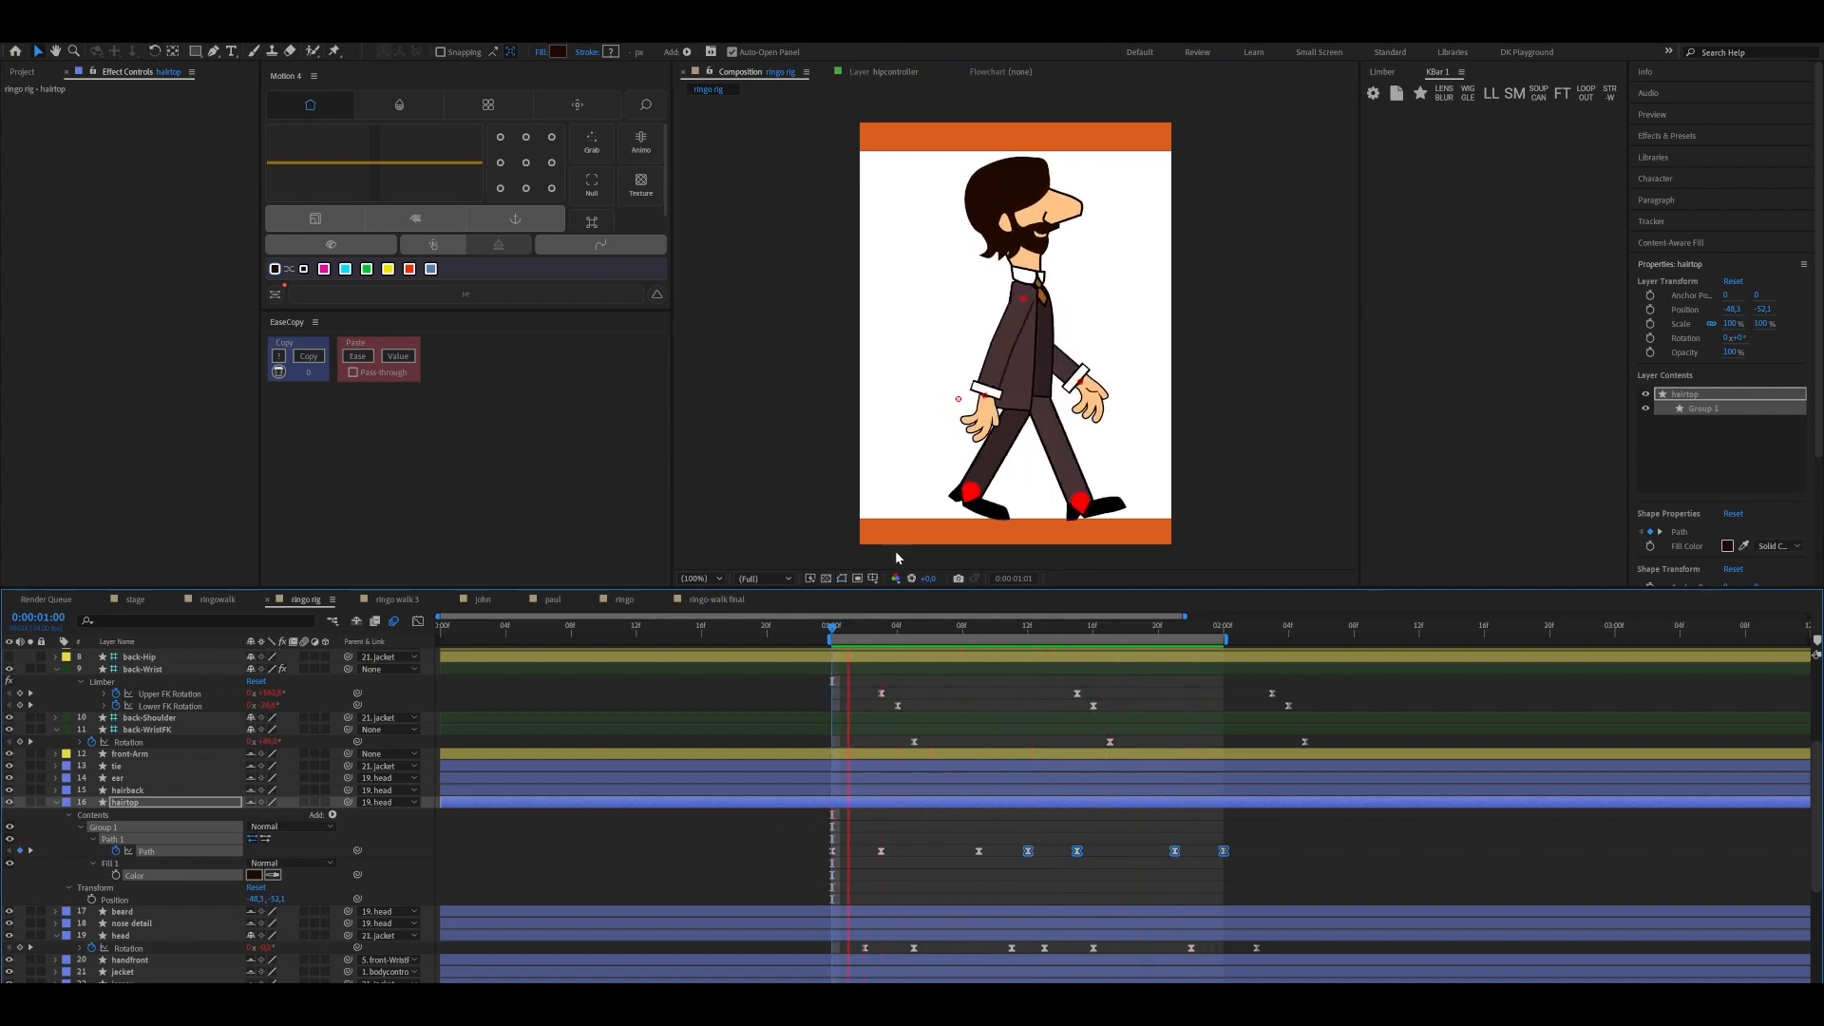
pyautogui.press('space')
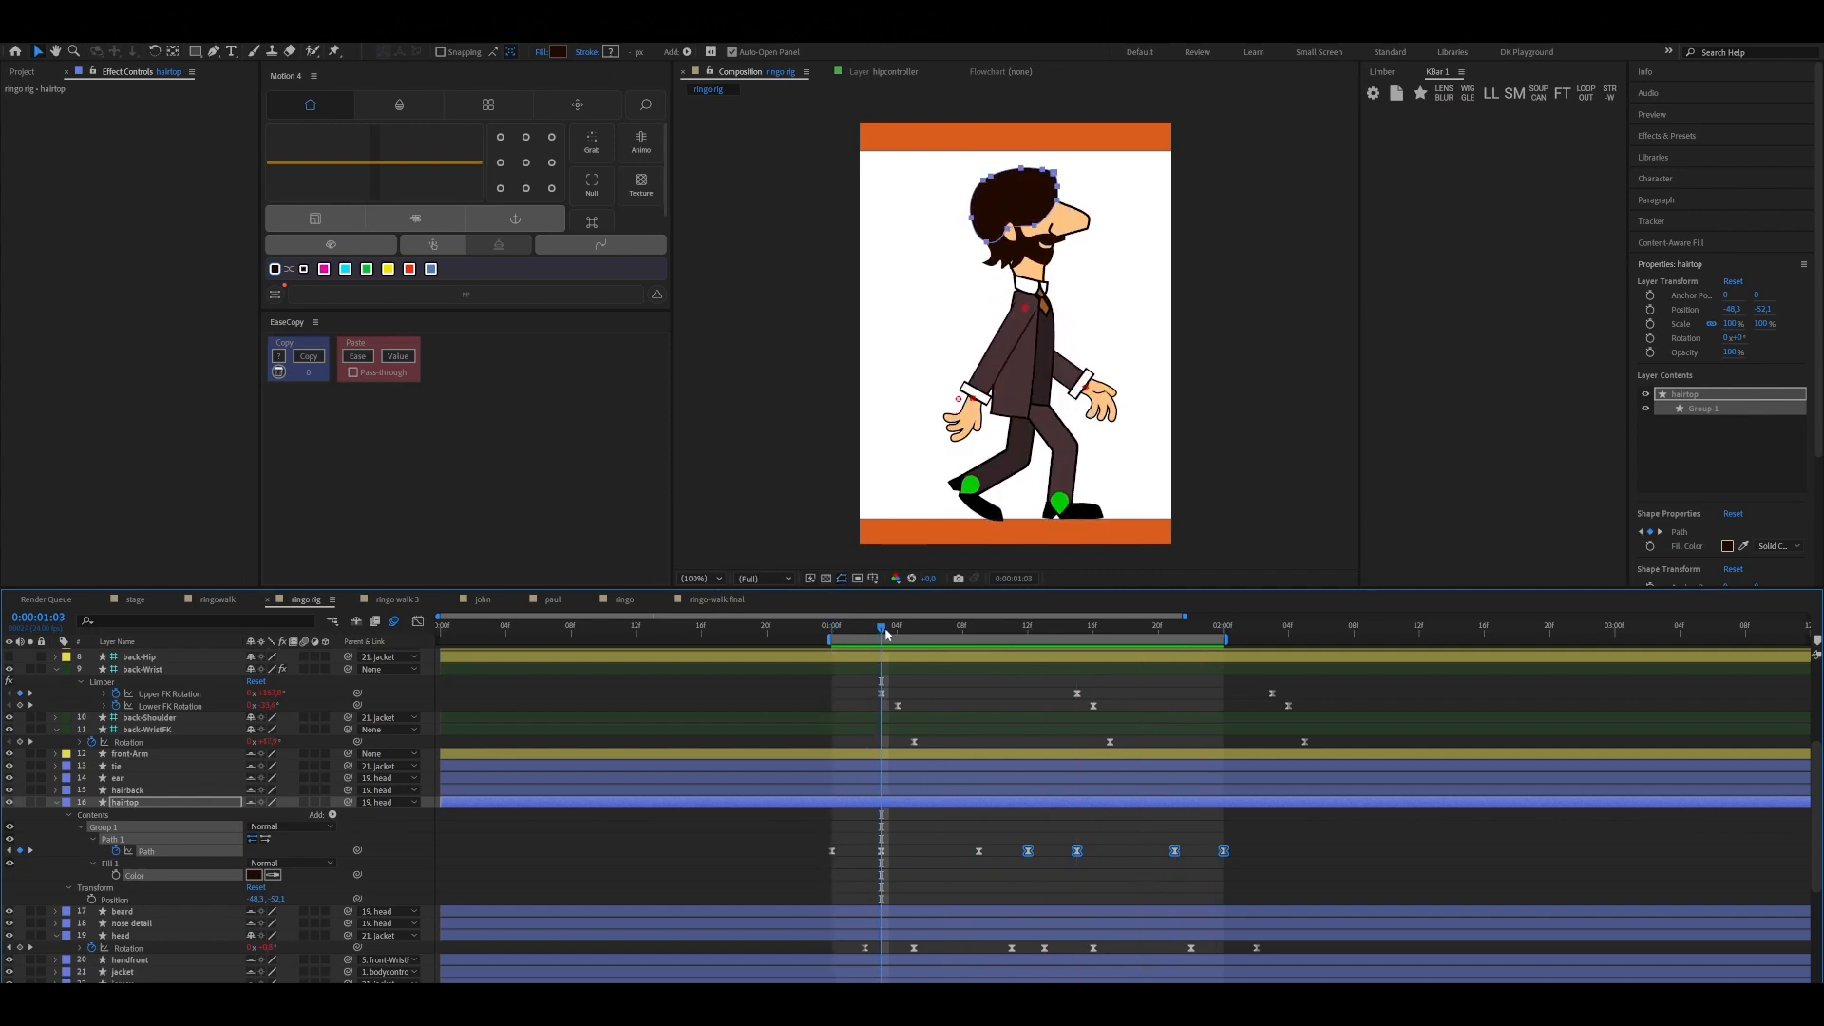
pyautogui.moveTo(886, 634); pyautogui.dragTo(853, 652)
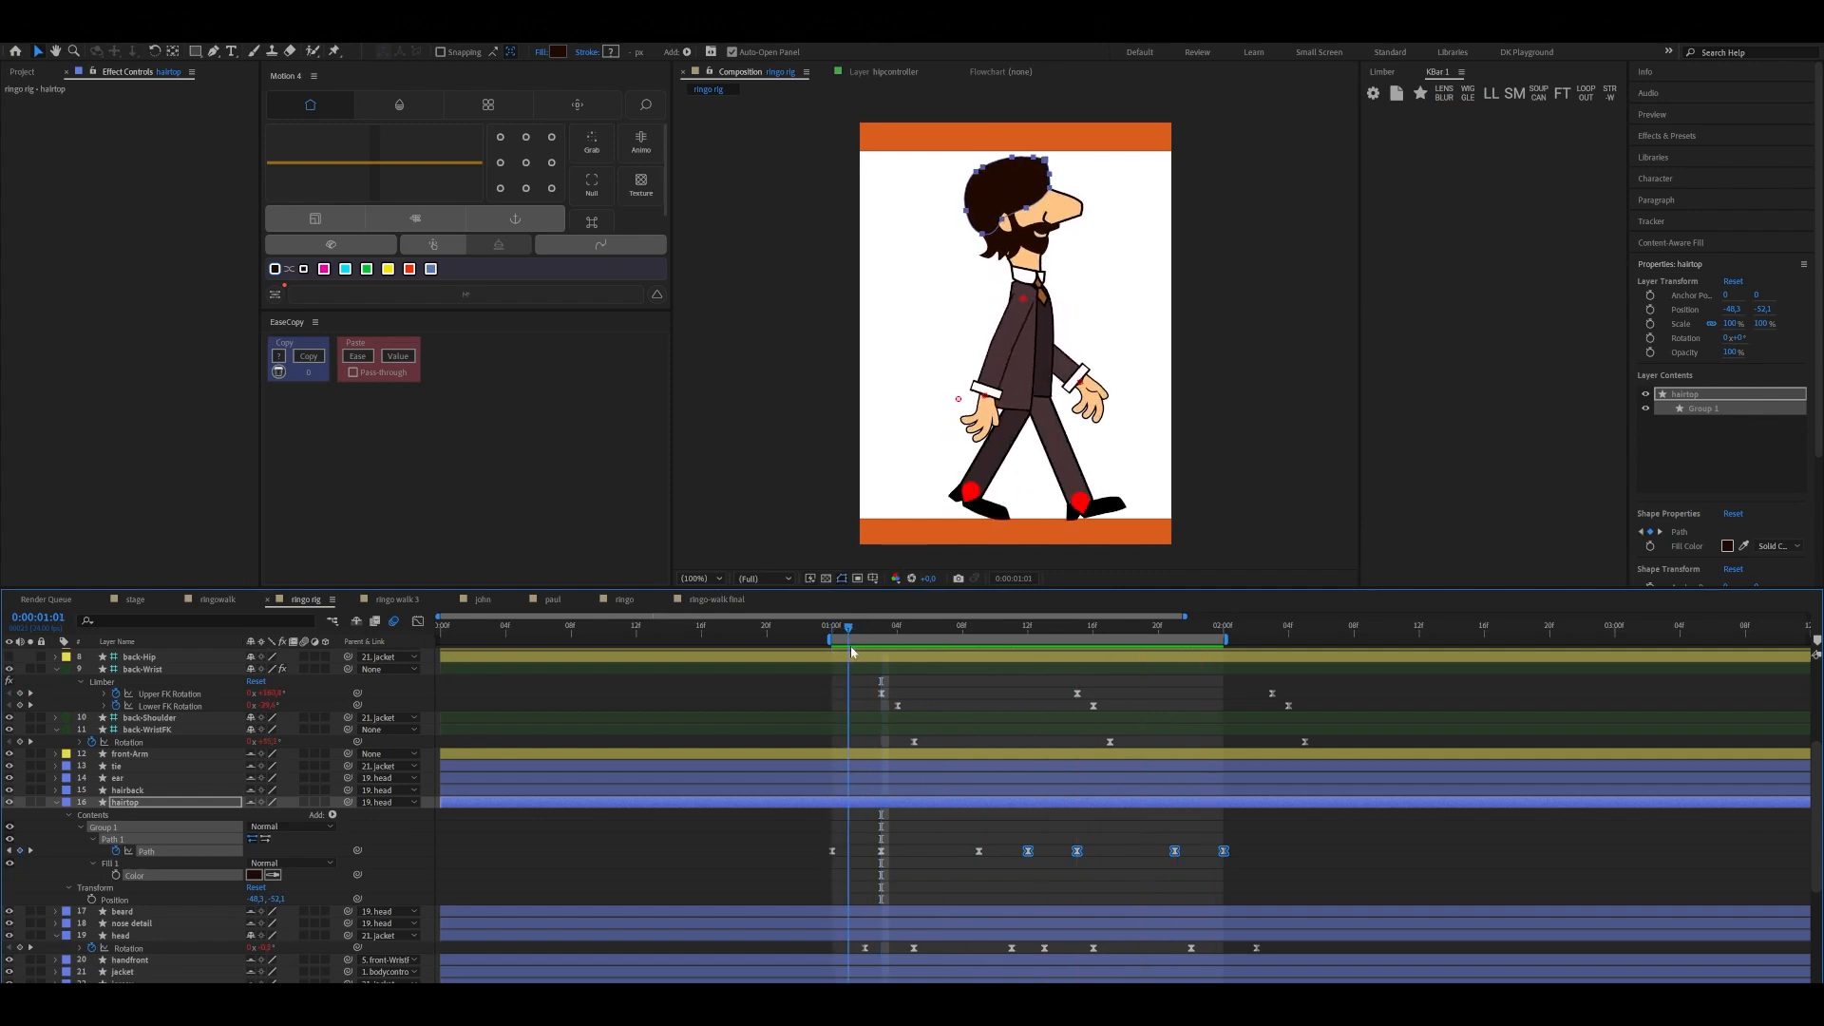
pyautogui.moveTo(857, 646); pyautogui.dragTo(840, 660)
pyautogui.click(856, 663)
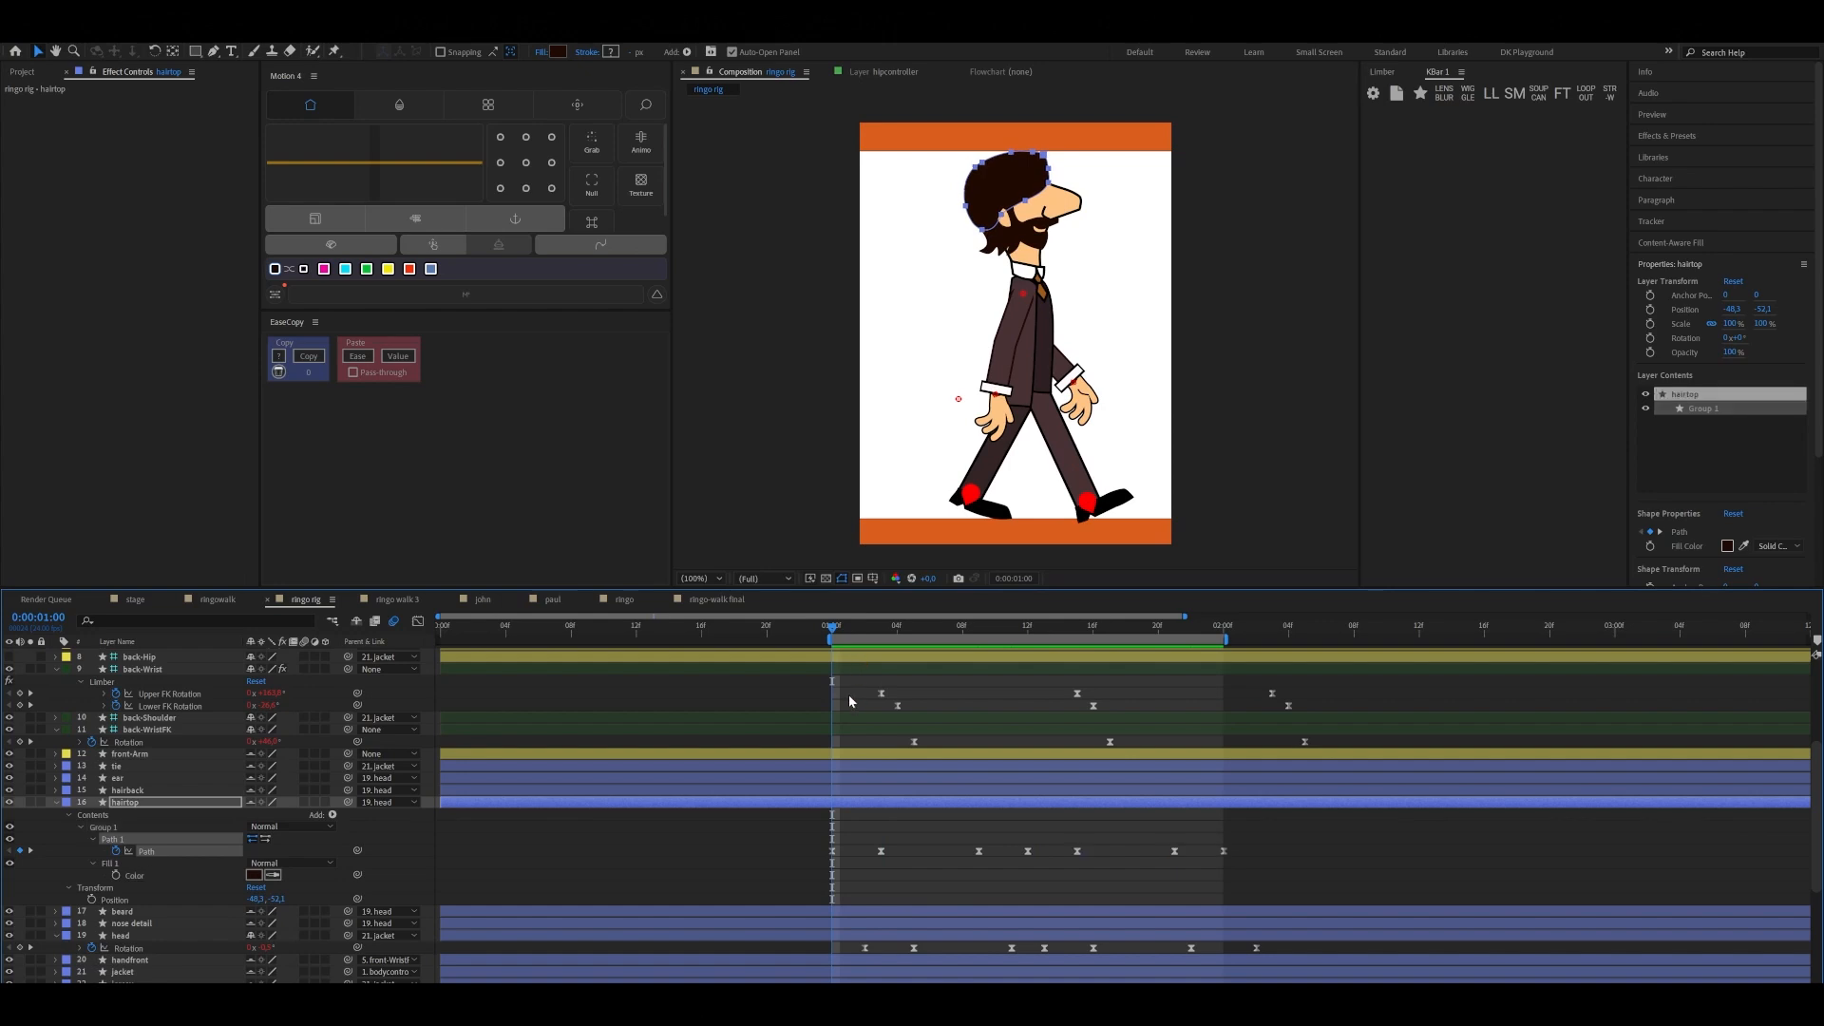
# Shift all hairtop Path keyframes two frames later so the first sits at 0:00:01:02
pyautogui.click(834, 851)
pyautogui.moveTo(846, 632); pyautogui.dragTo(863, 633)
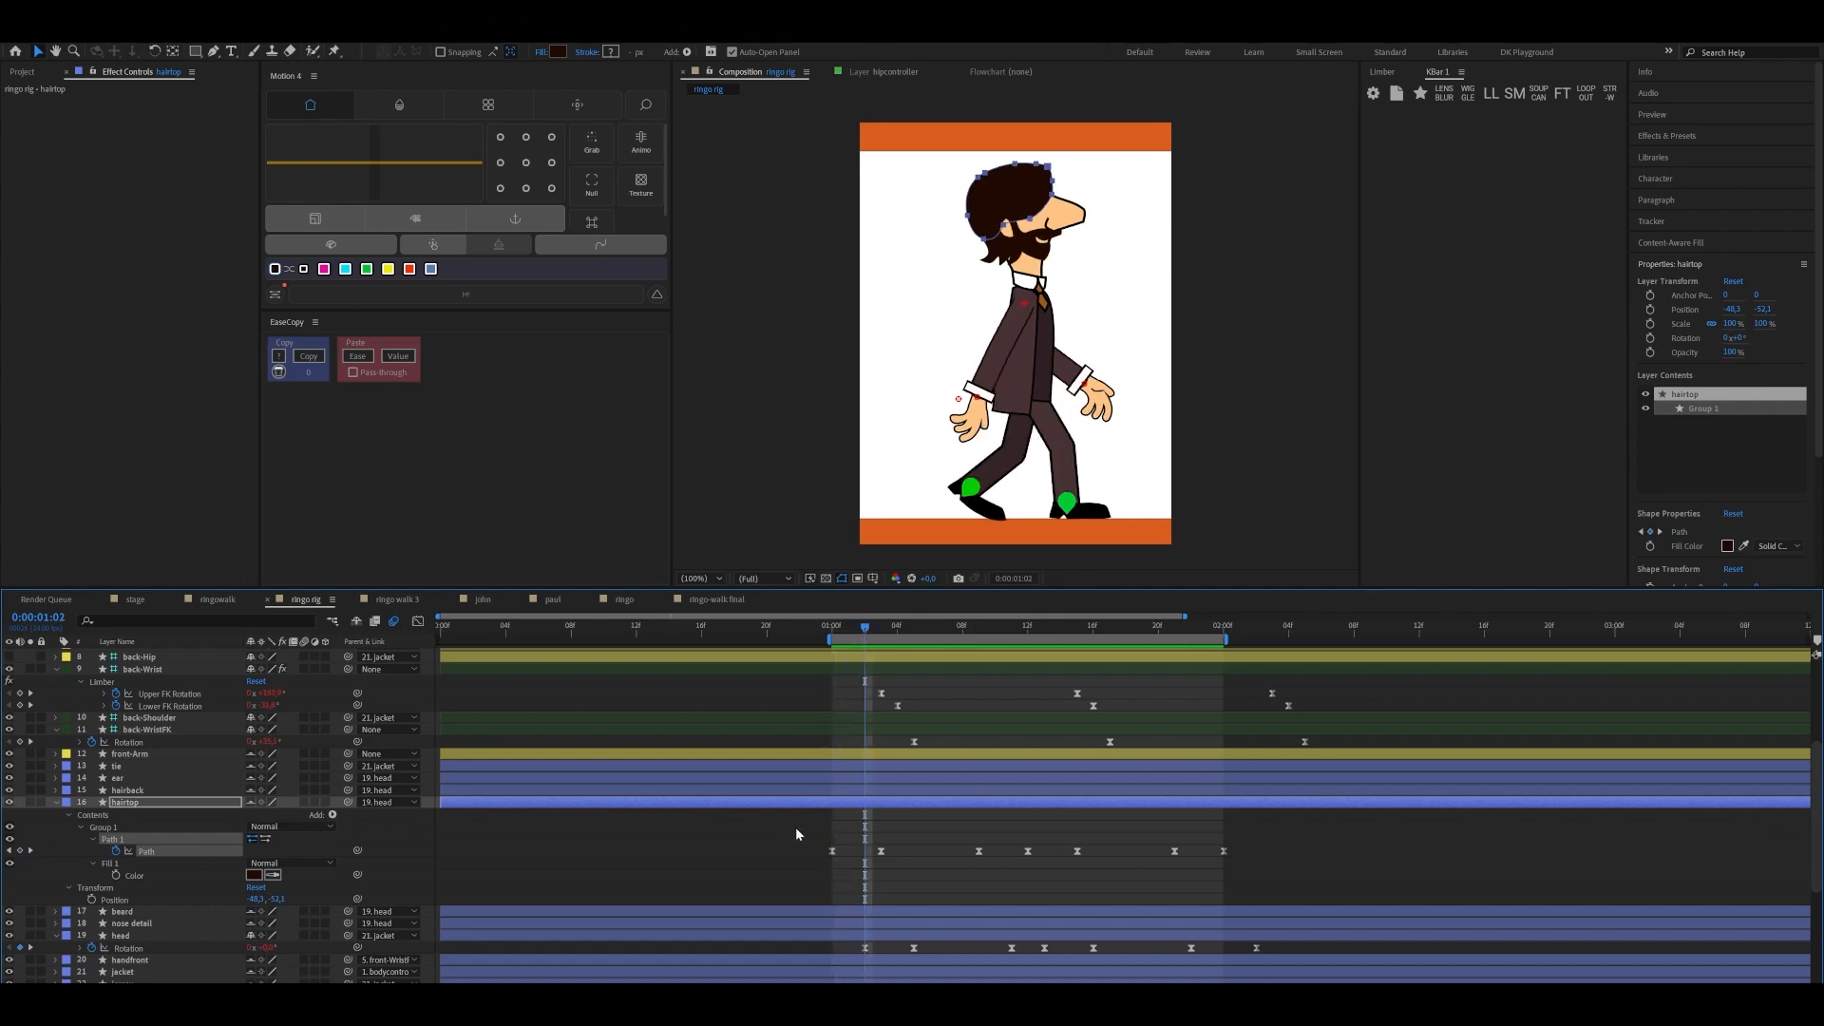
pyautogui.moveTo(796, 834); pyautogui.dragTo(1249, 882)
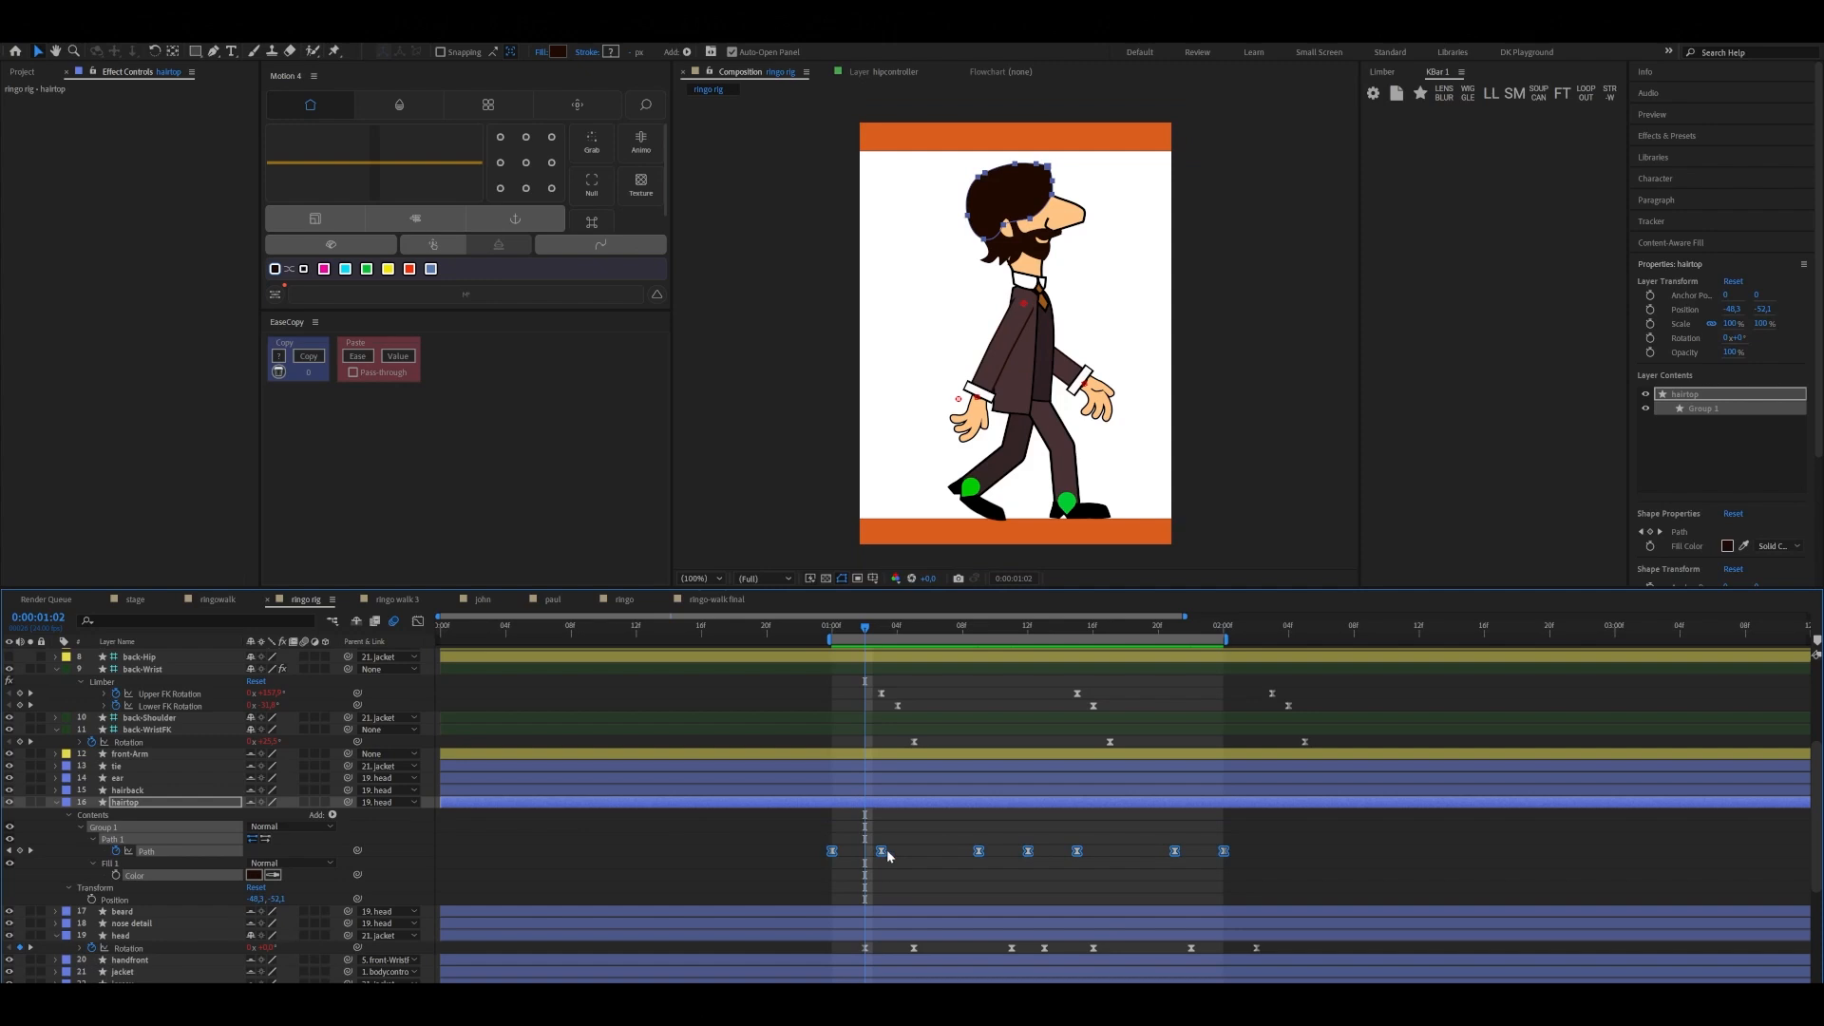
pyautogui.moveTo(888, 855); pyautogui.dragTo(910, 855)
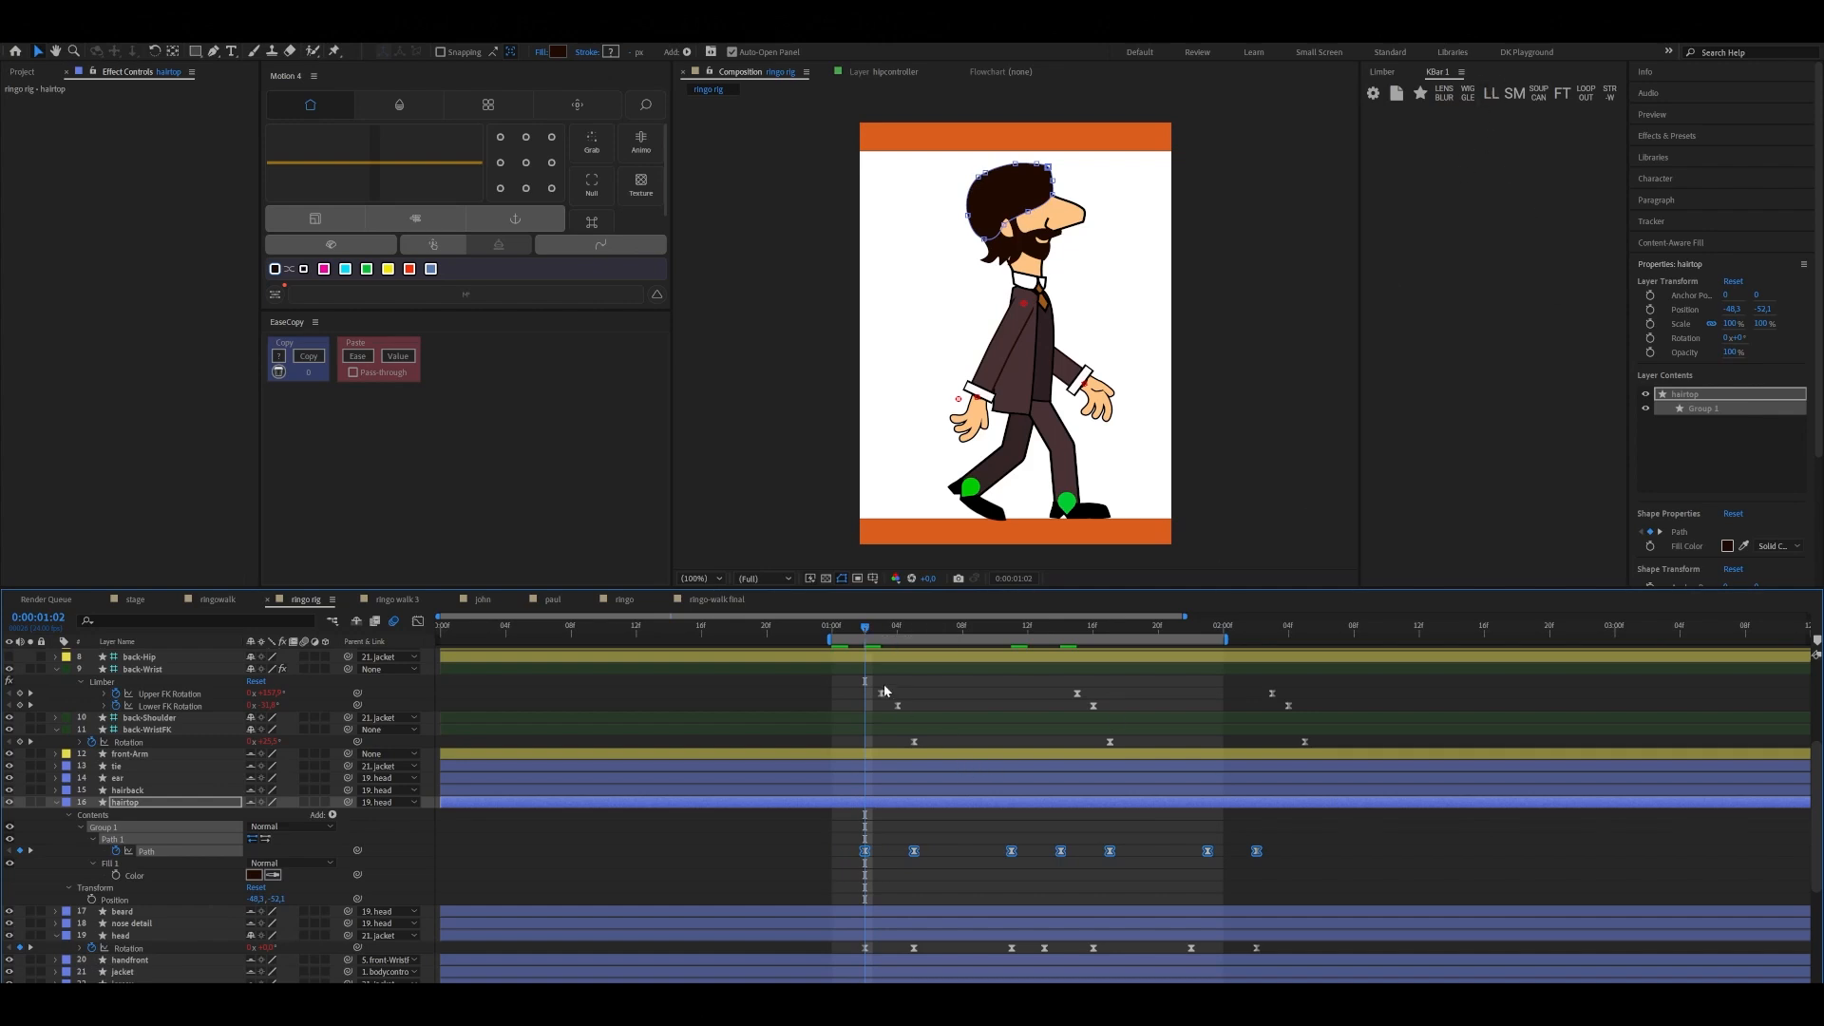
# Add hairtop Path keyframes at 0:00:02:00 and 0:00:01:00 for the loop's ends, and preview the walk cycle
pyautogui.moveTo(861, 635); pyautogui.dragTo(1219, 700)
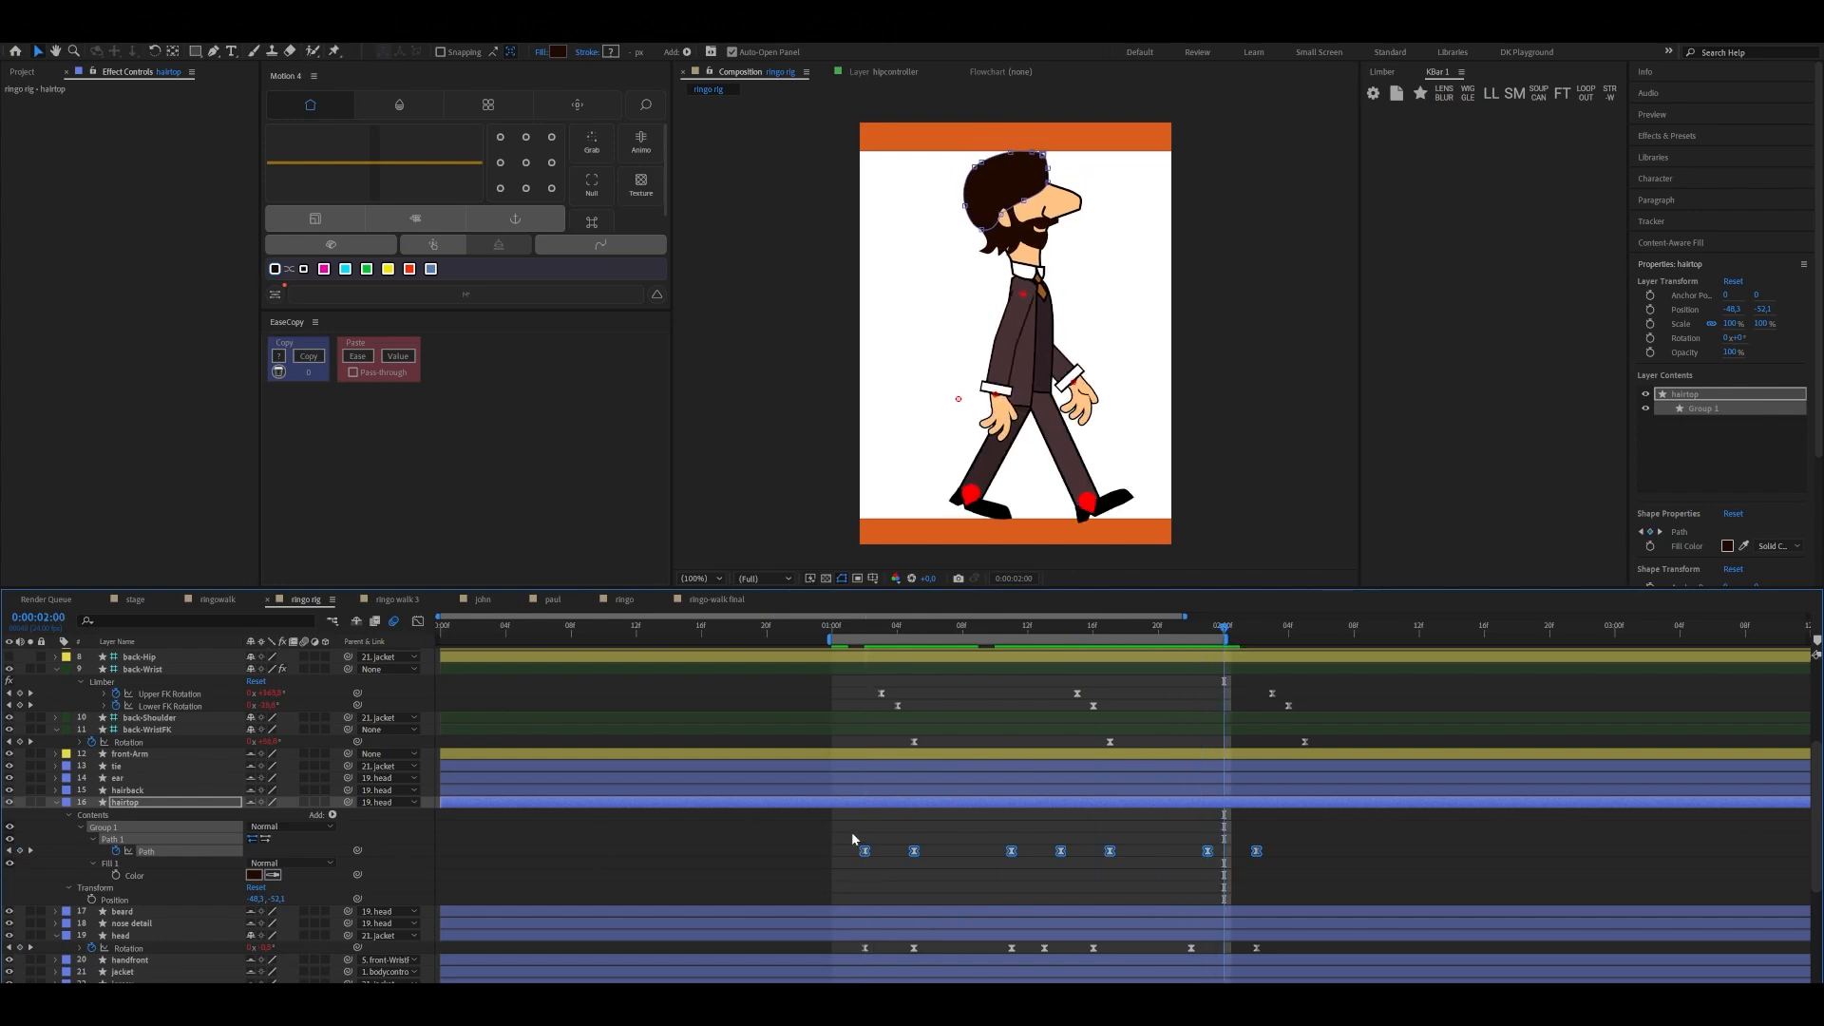
pyautogui.click(19, 850)
pyautogui.press('space')
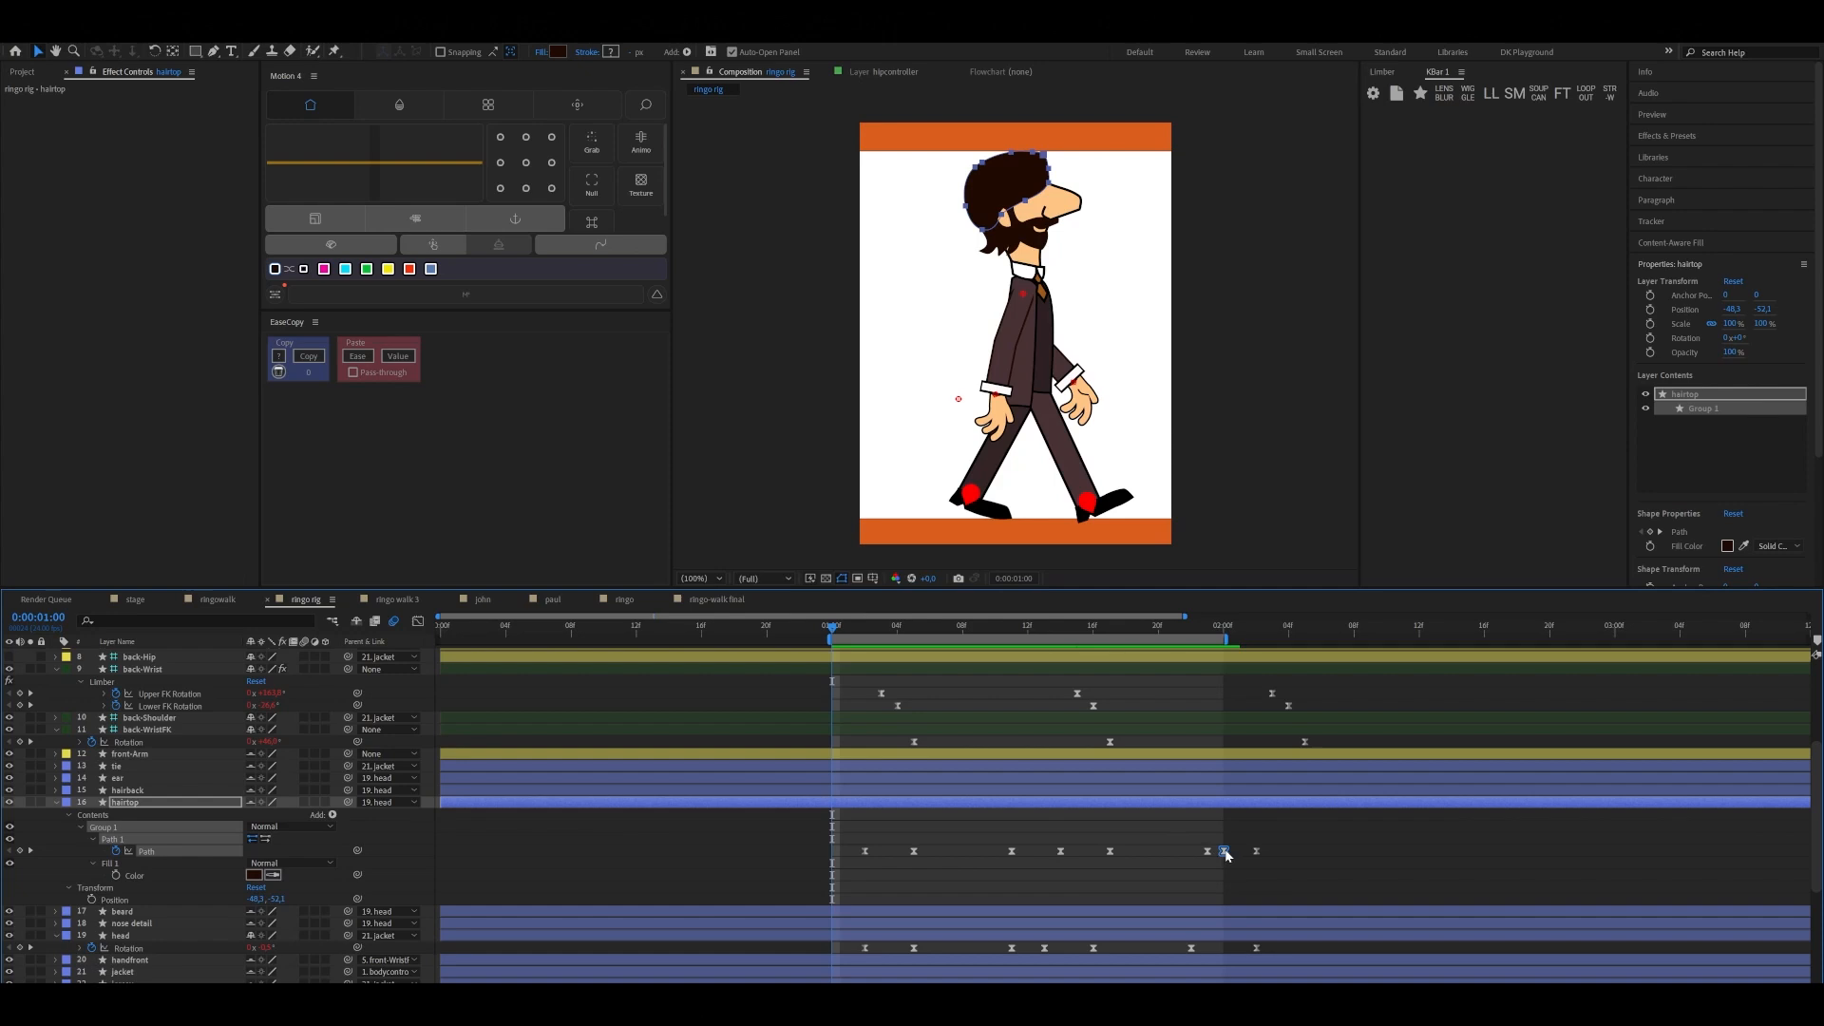
pyautogui.click(20, 851)
pyautogui.press('space')
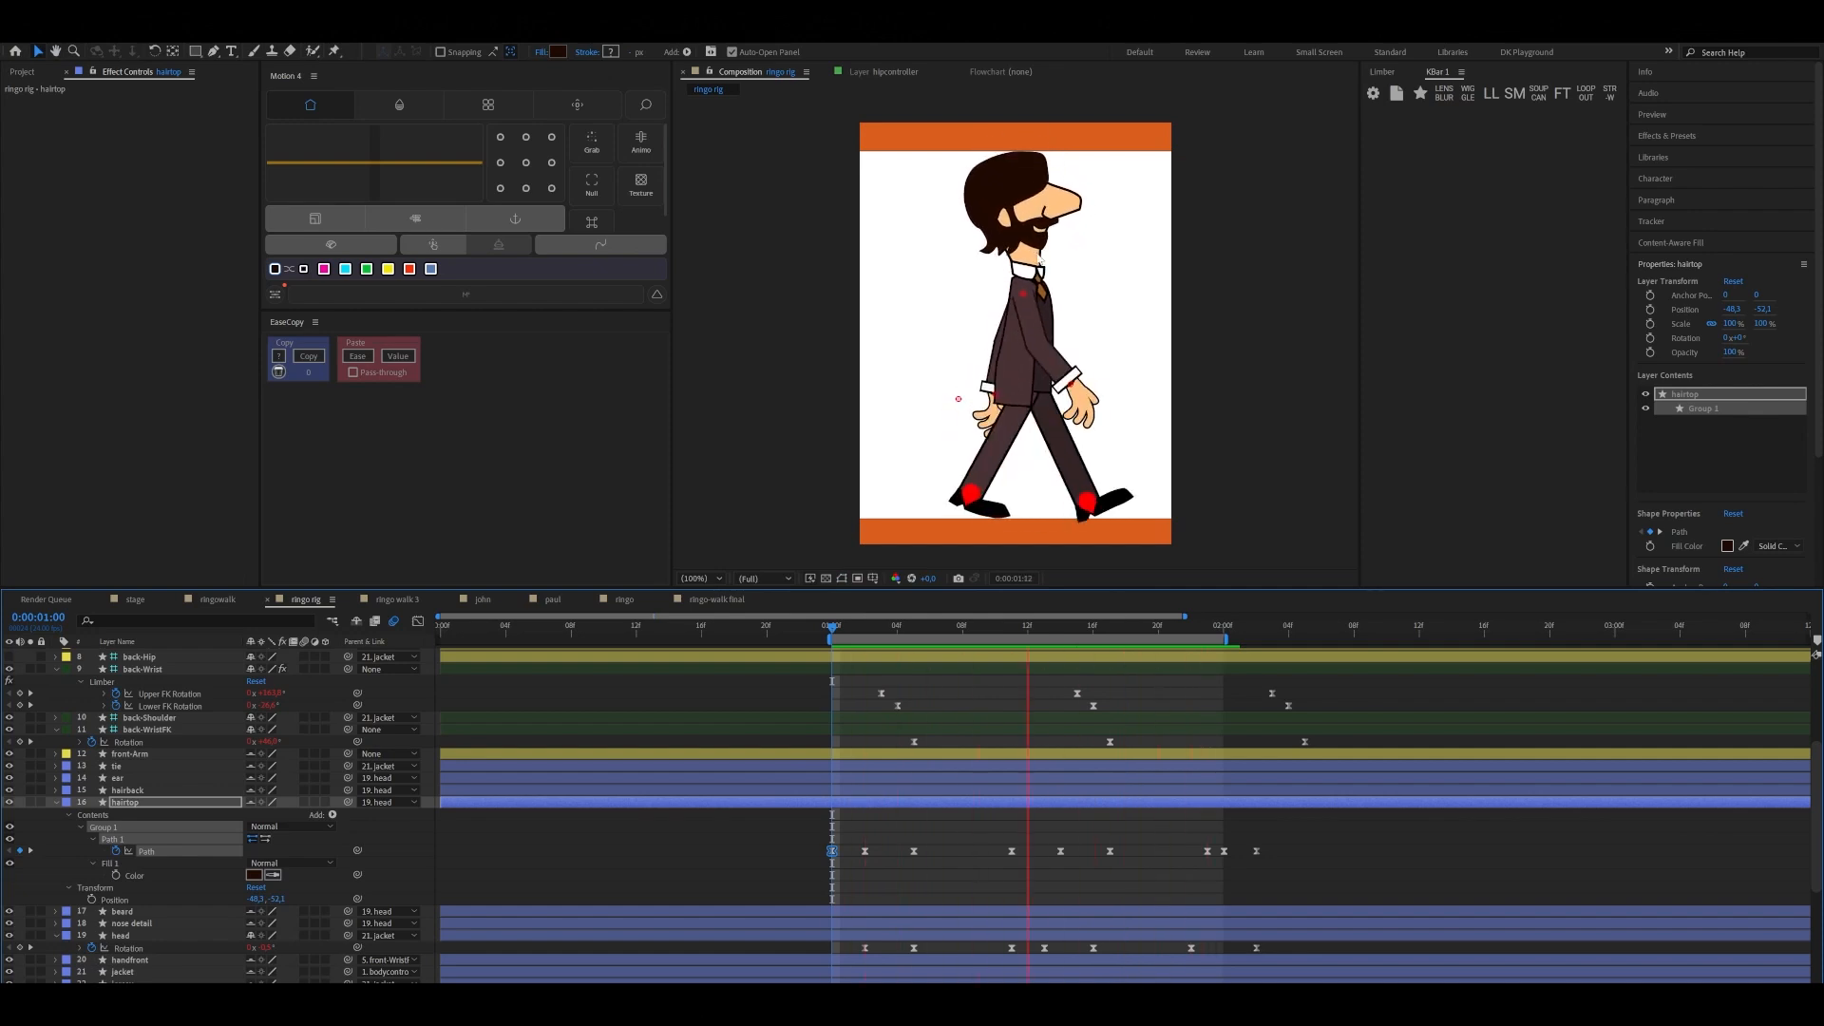
pyautogui.press('space')
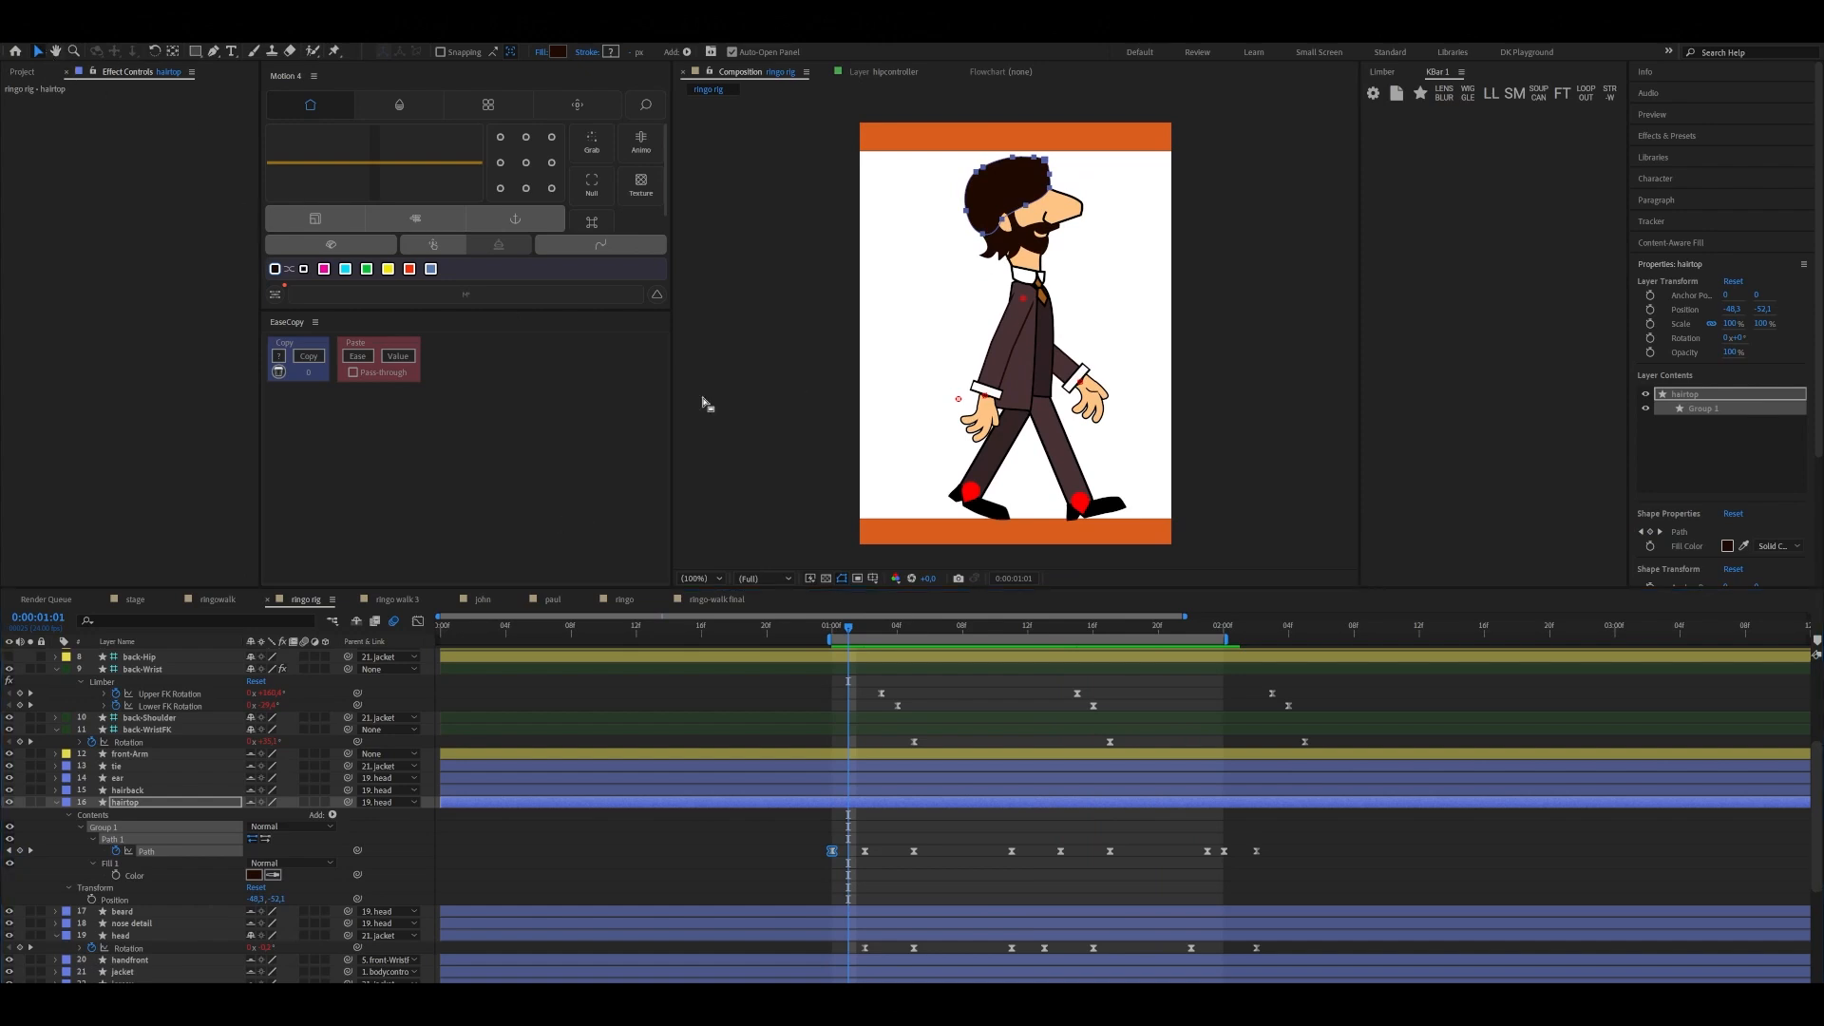
# Select the hairback layer and move its anchor point up beside the ear
pyautogui.click(1001, 261)
pyautogui.click(996, 256)
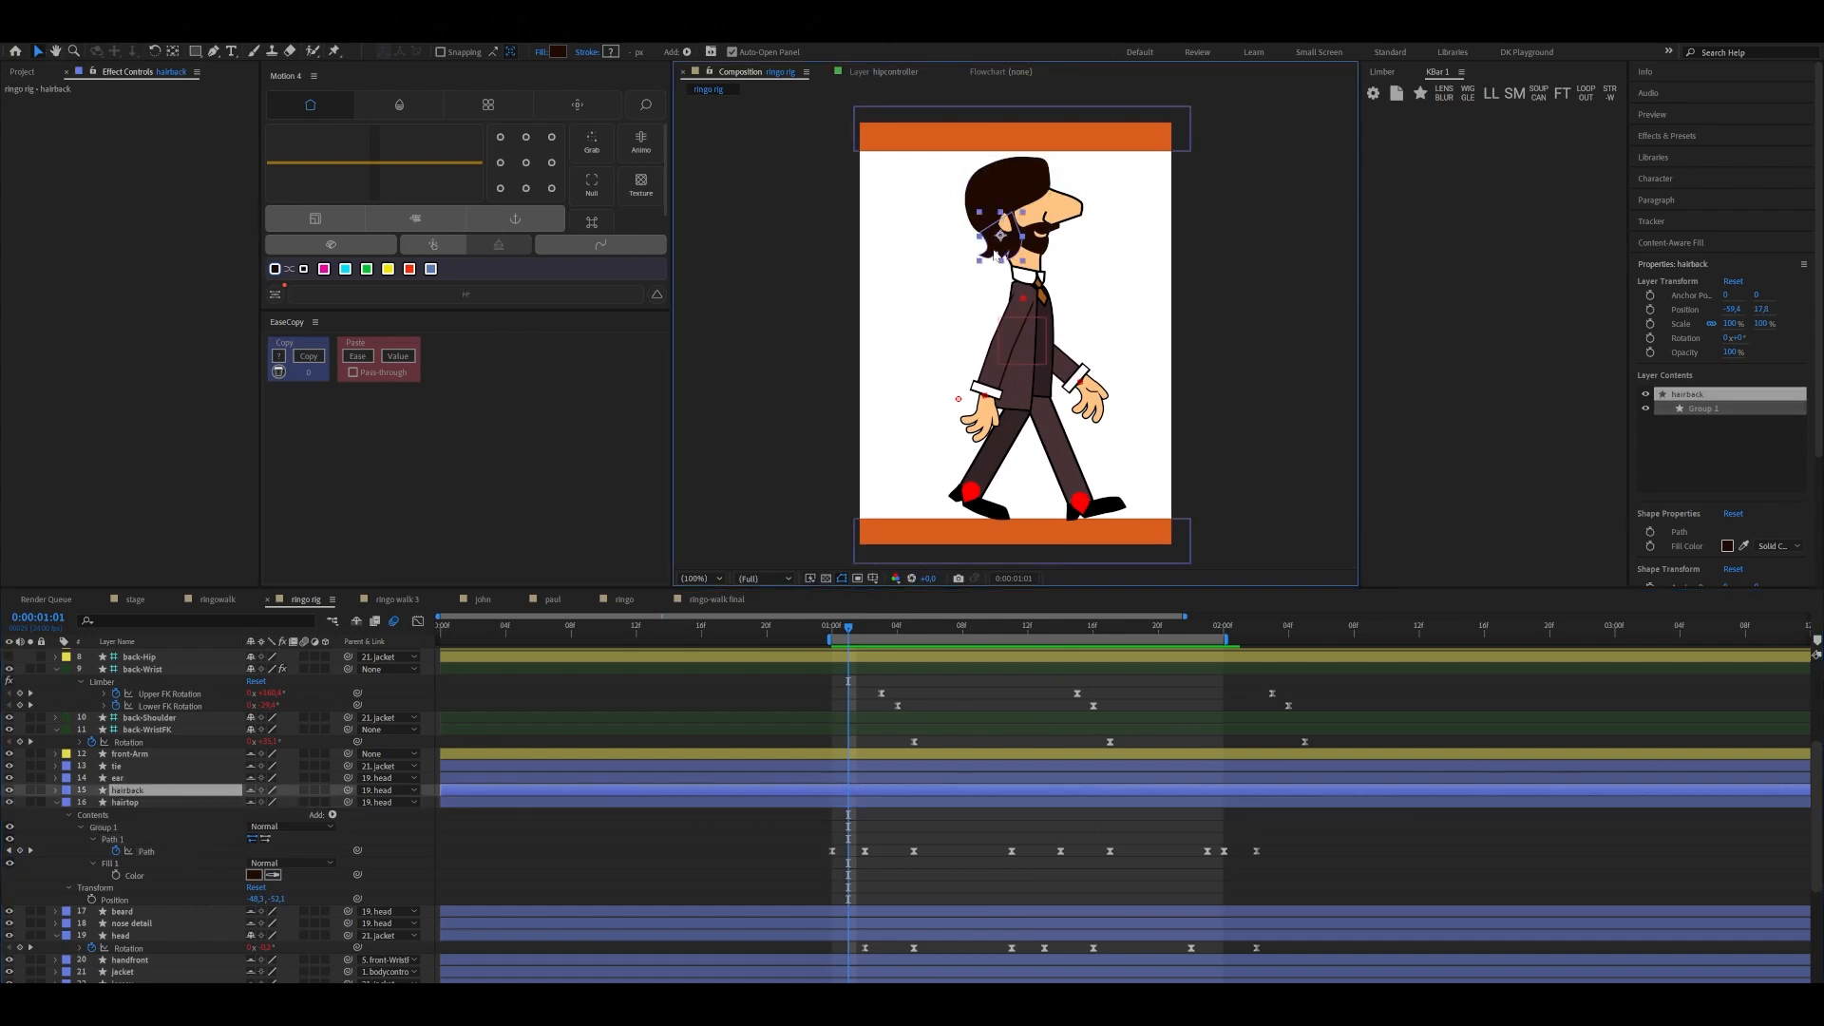
pyautogui.scroll(1, 990, 249)
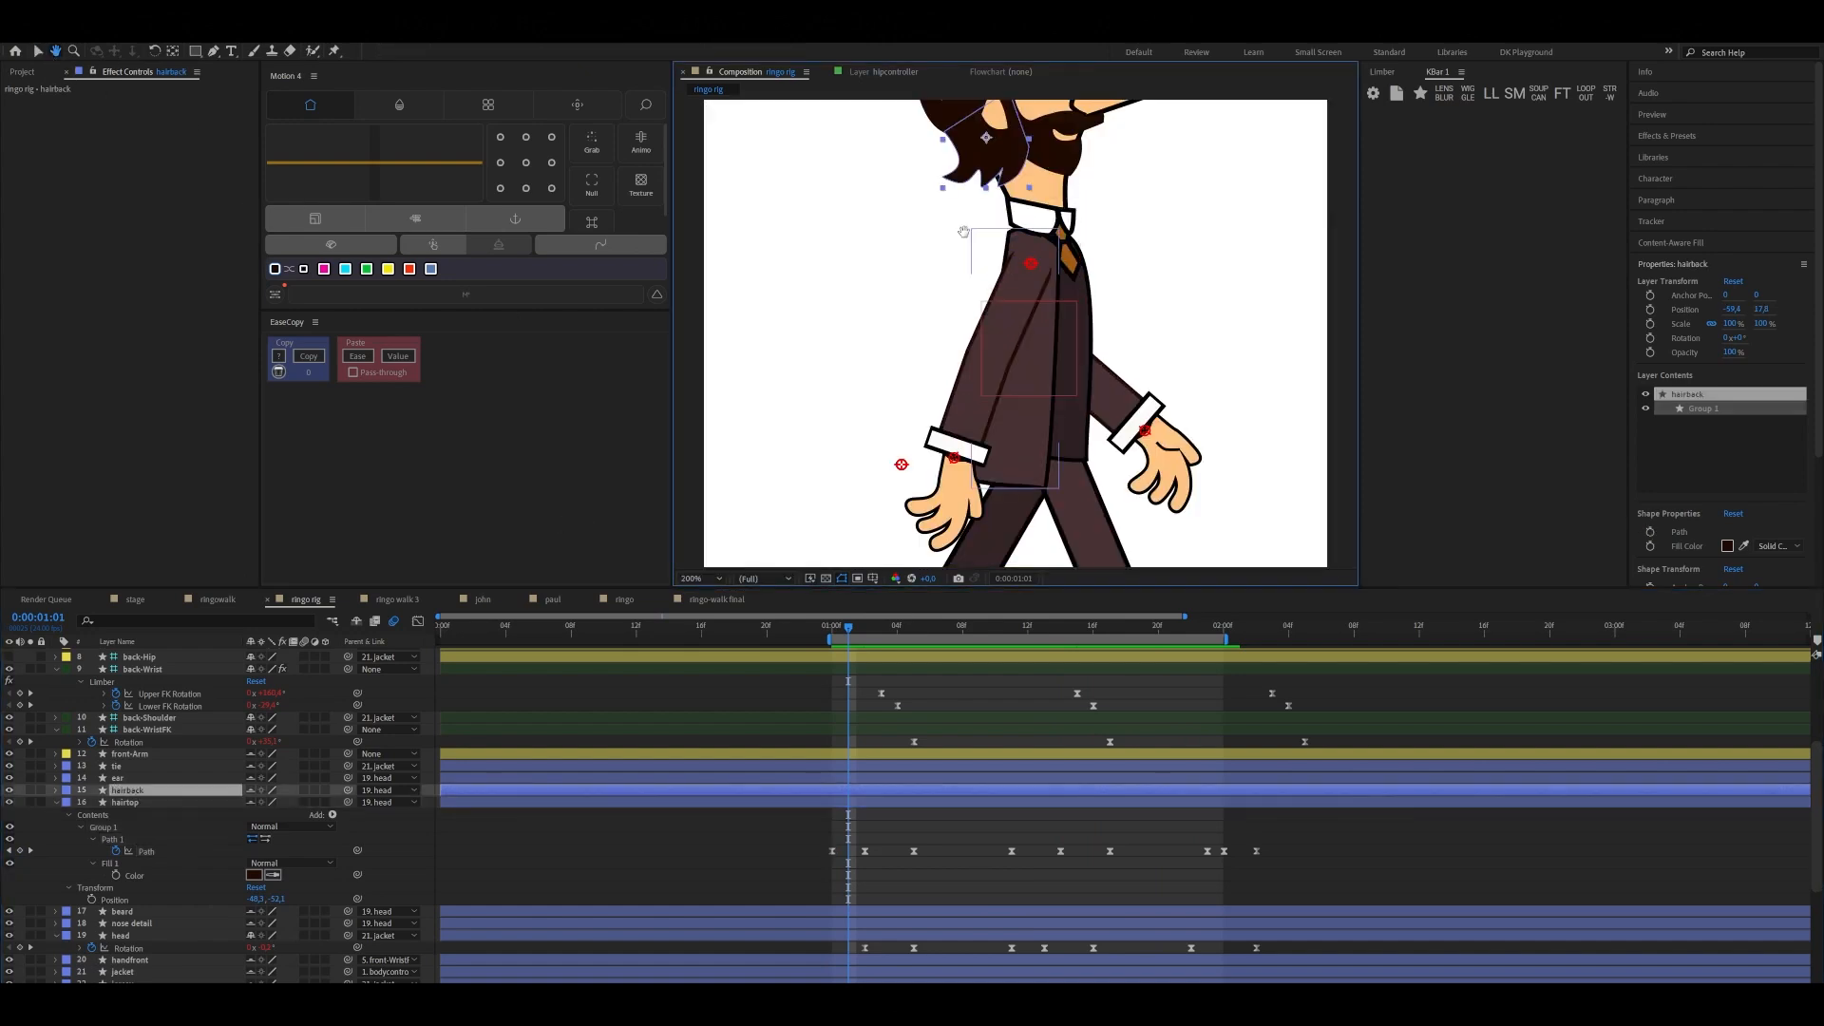
pyautogui.moveTo(963, 232); pyautogui.dragTo(954, 357)
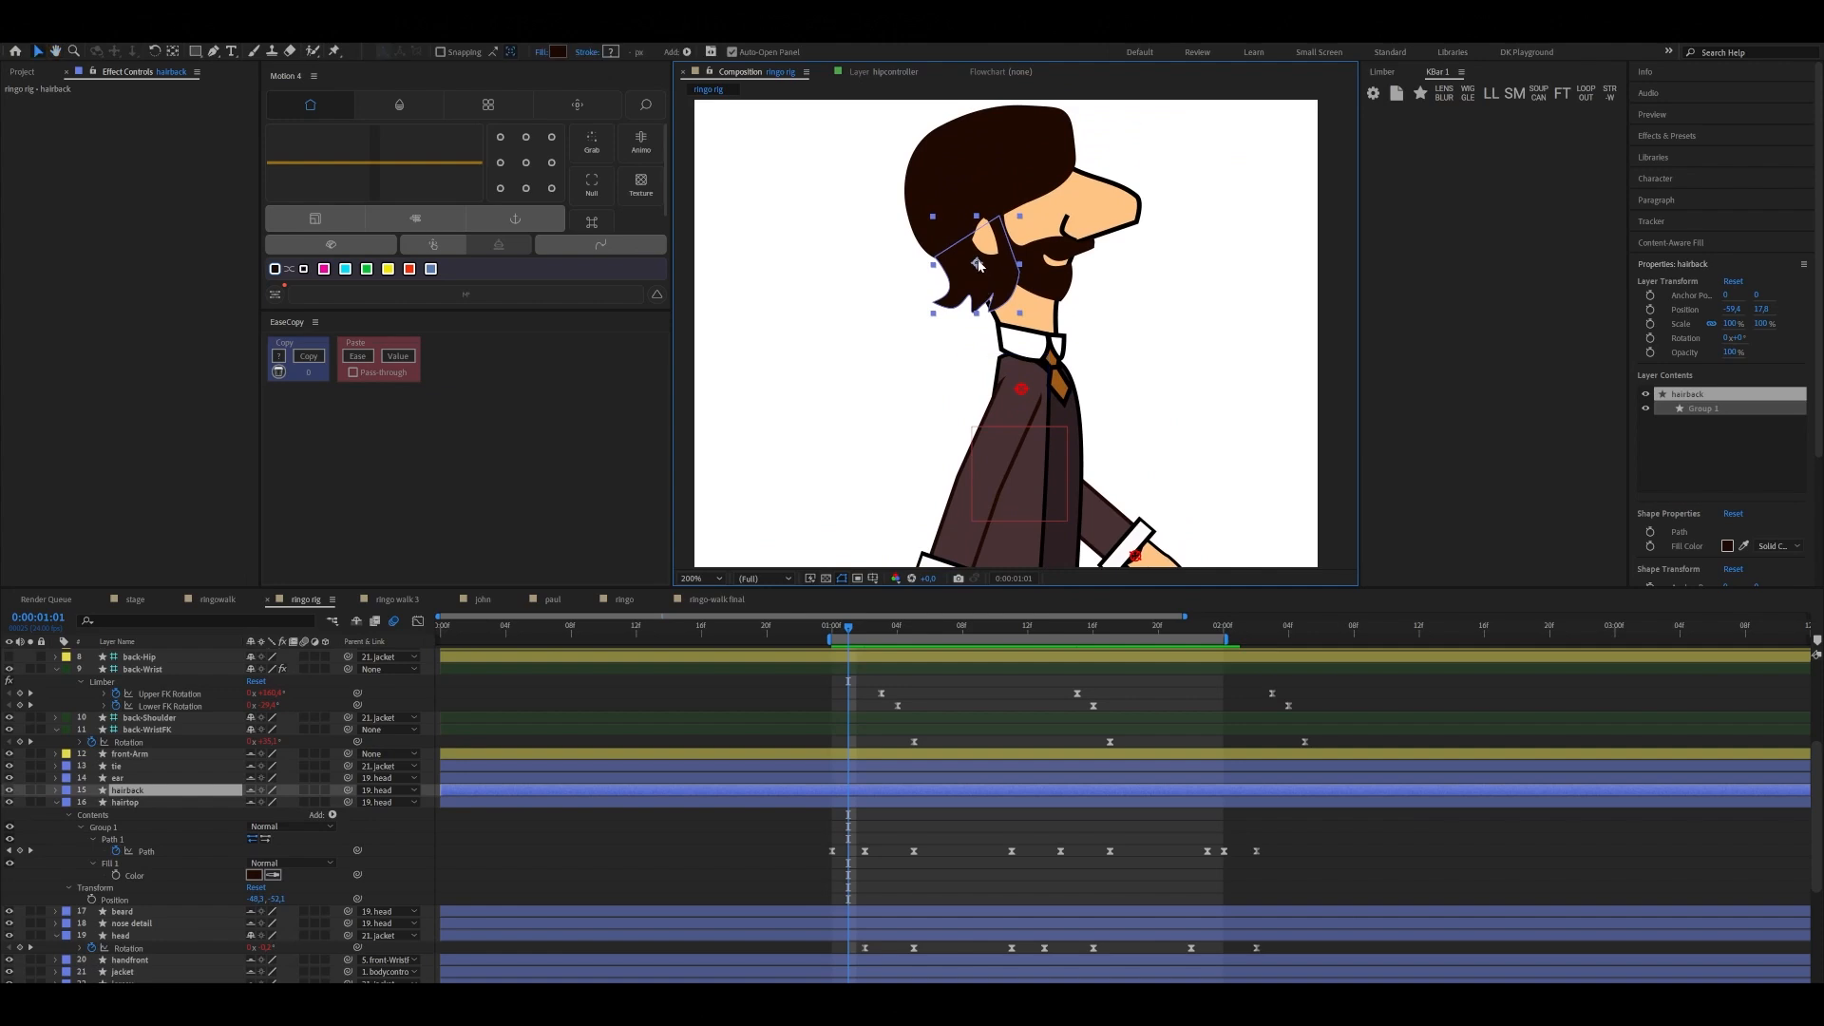
pyautogui.press('y')
pyautogui.moveTo(979, 265); pyautogui.dragTo(983, 240)
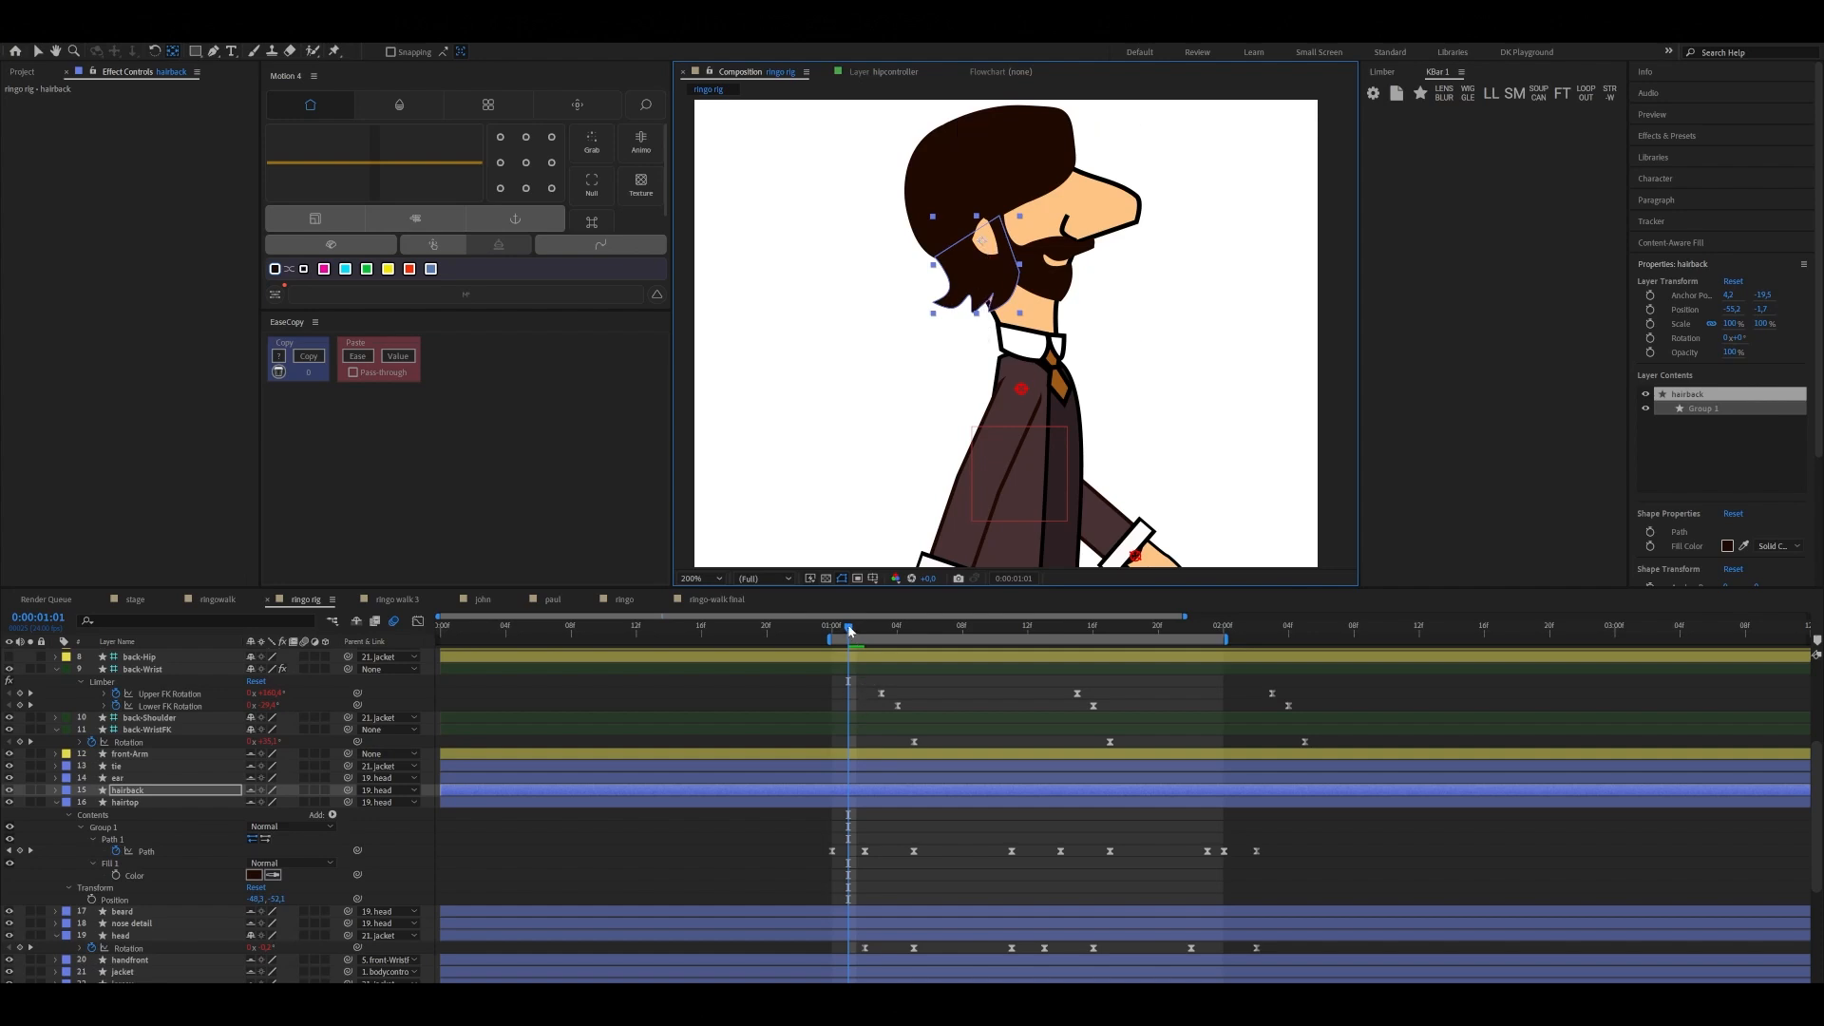
# Add a starting Rotation keyframe to the hairback layer at 0:00:01:00
pyautogui.moveTo(850, 630); pyautogui.dragTo(833, 630)
pyautogui.press('r')
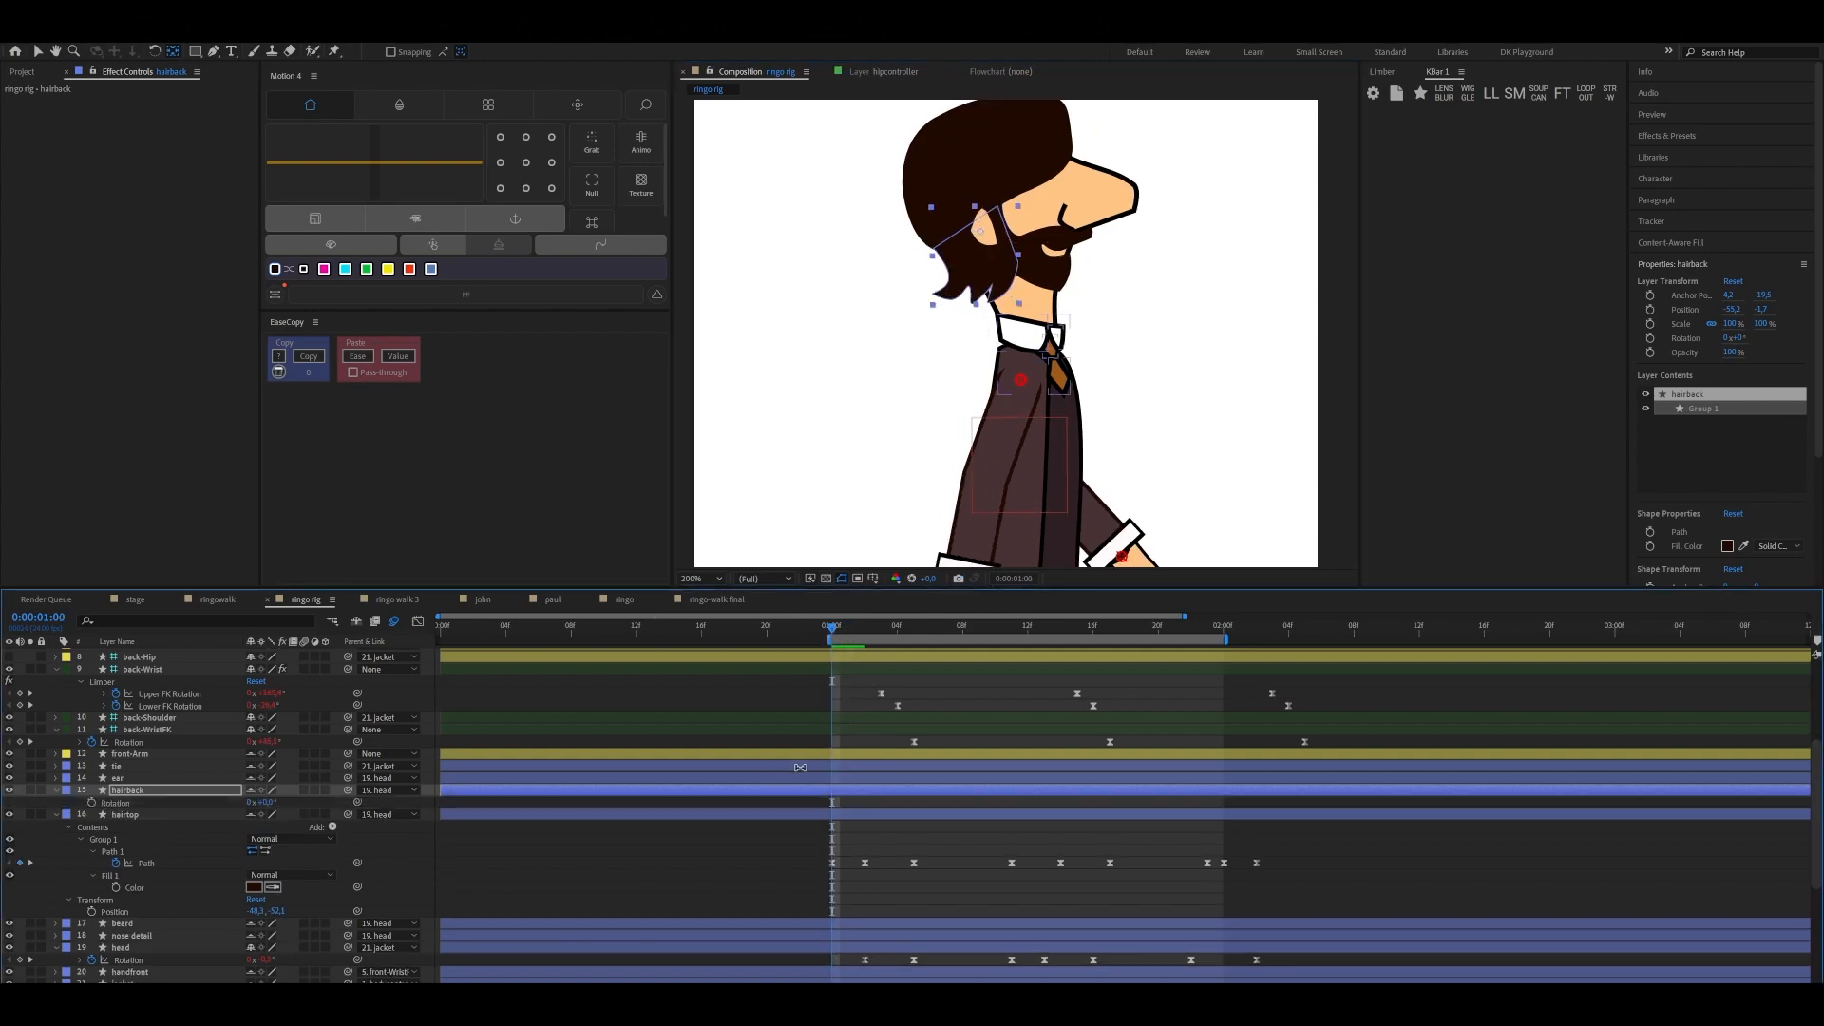
pyautogui.click(92, 803)
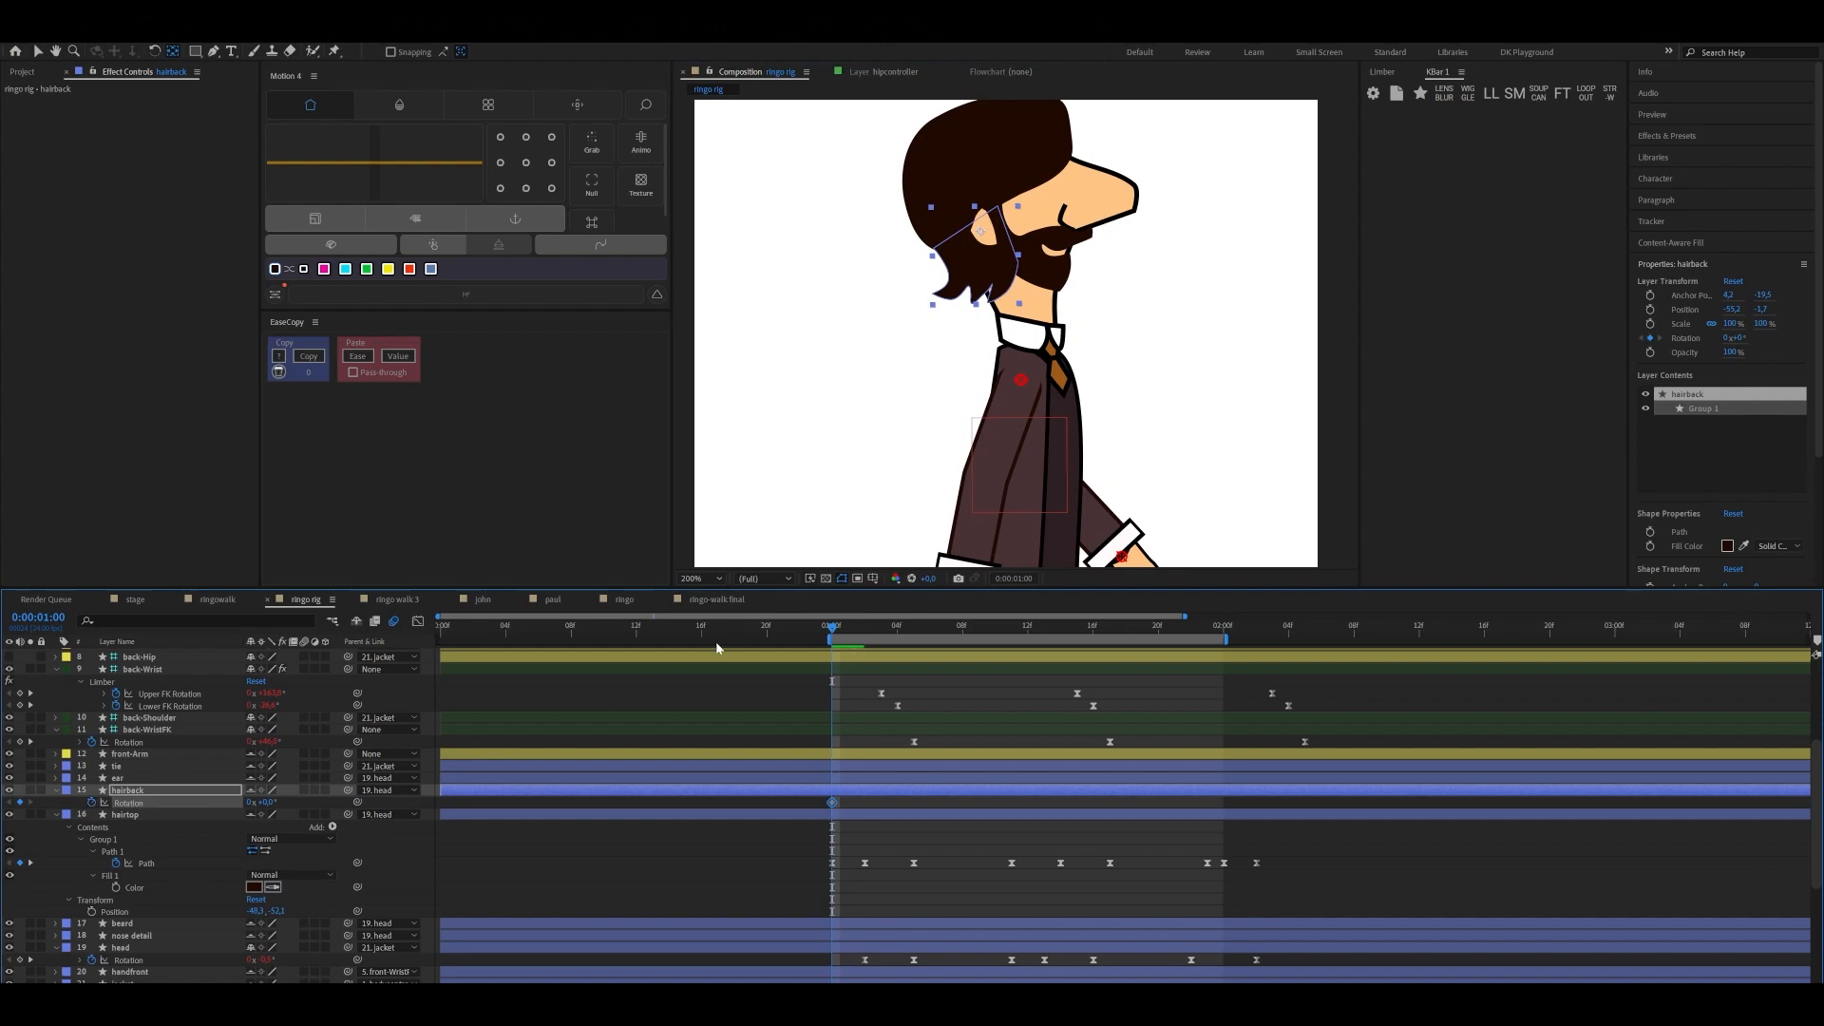
# Keyframe the hairback rotated slightly clockwise, away from the neck, and place that keyframe at 0:00:01:03
pyautogui.moveTo(830, 629); pyautogui.dragTo(890, 639)
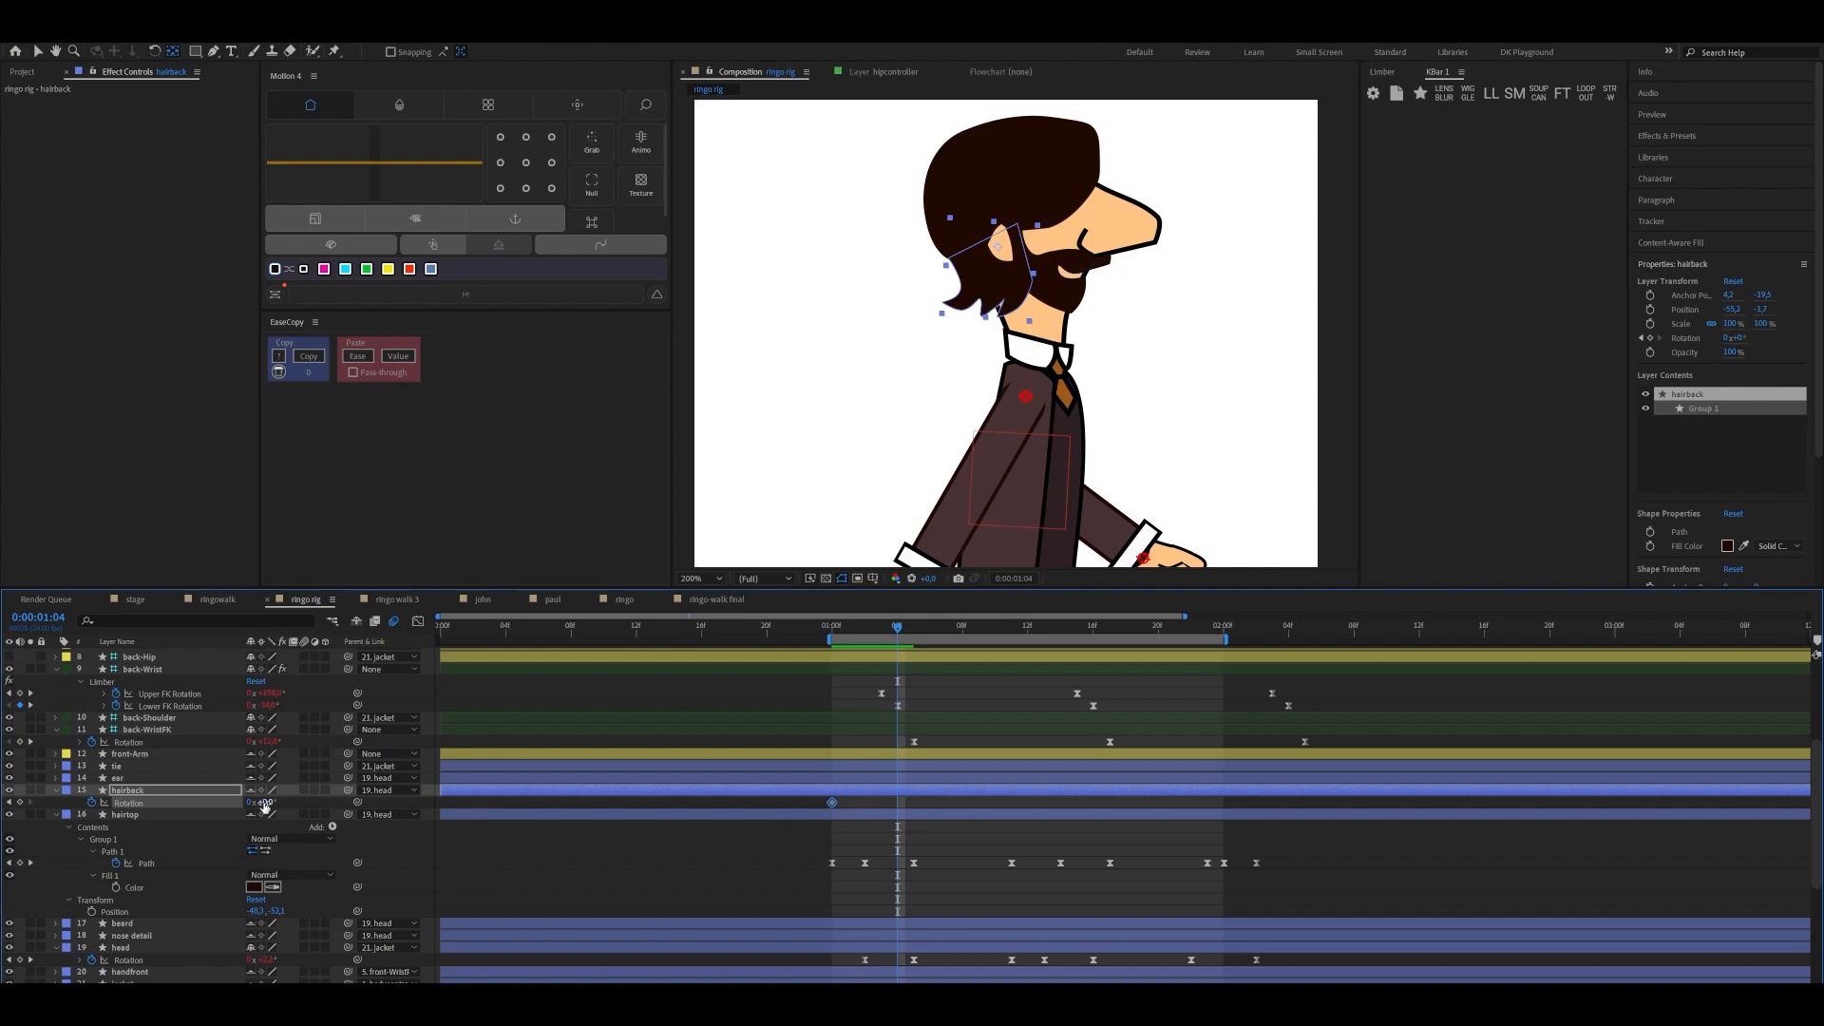
pyautogui.moveTo(262, 803); pyautogui.dragTo(268, 800)
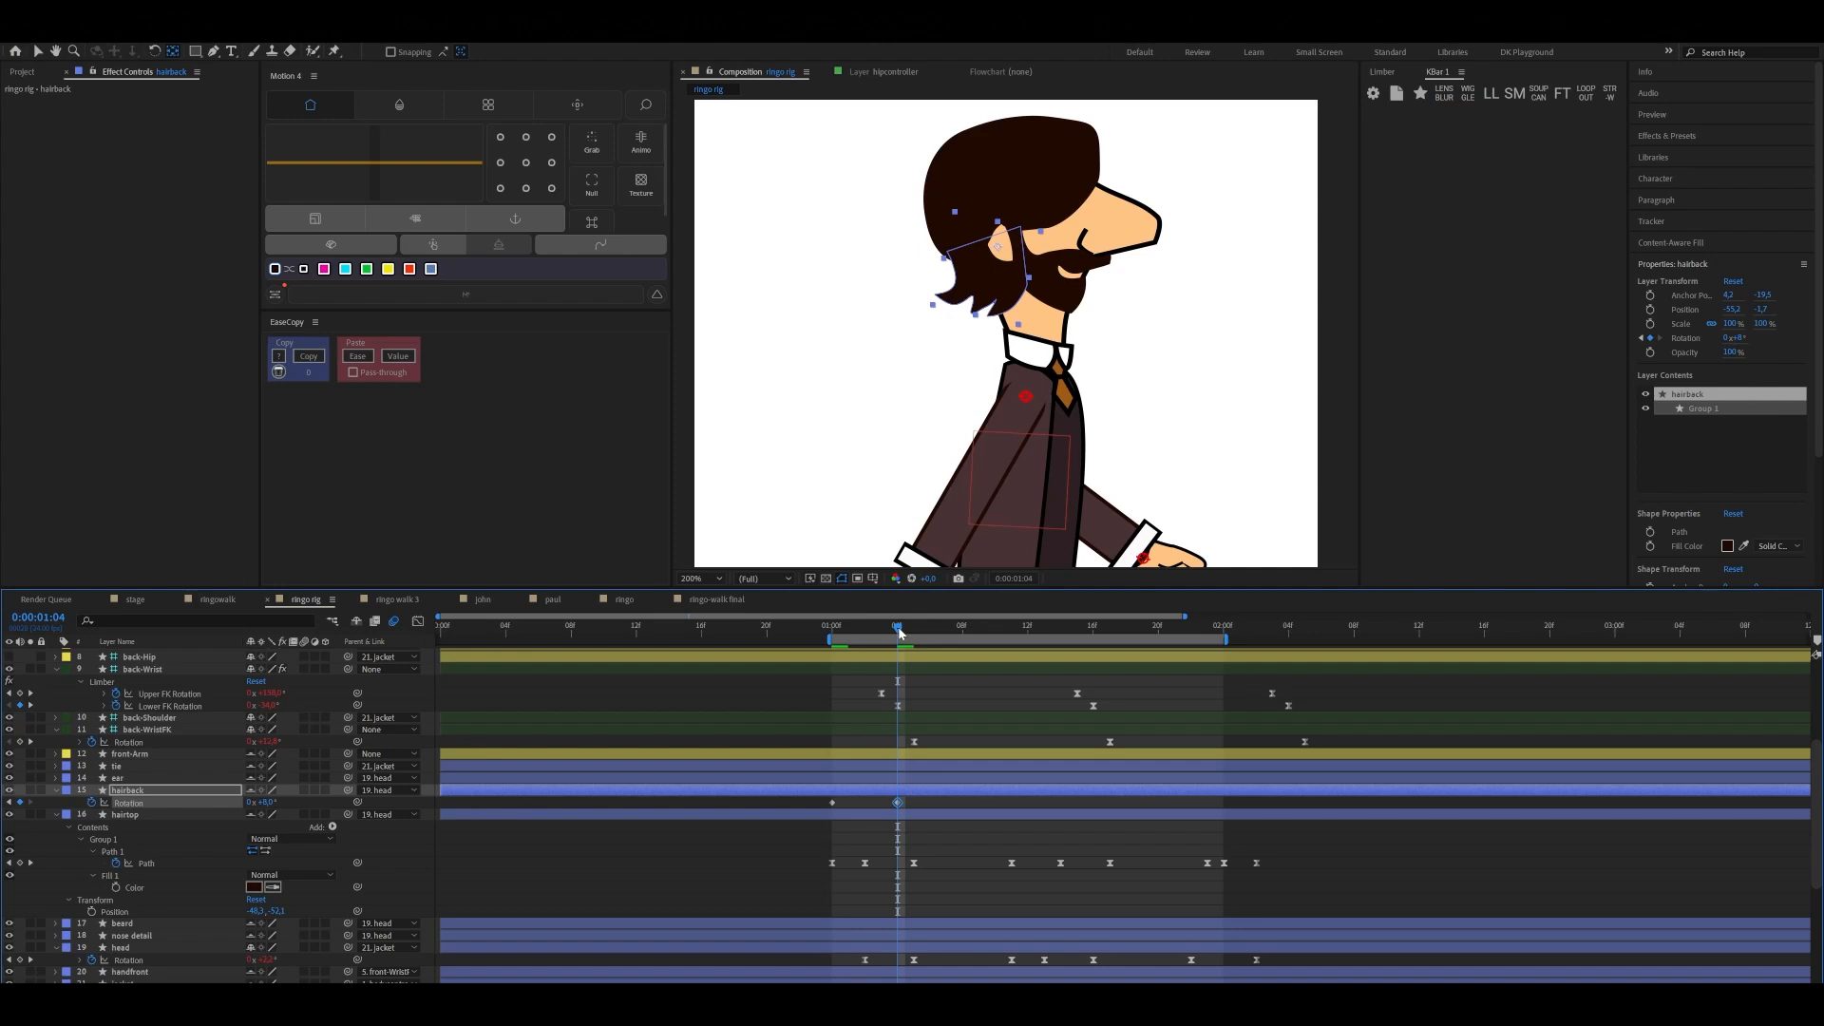
pyautogui.moveTo(900, 632)
pyautogui.mouseDown()
pyautogui.moveTo(831, 631)
pyautogui.moveTo(900, 658)
pyautogui.mouseUp()
pyautogui.moveTo(896, 633); pyautogui.dragTo(887, 640)
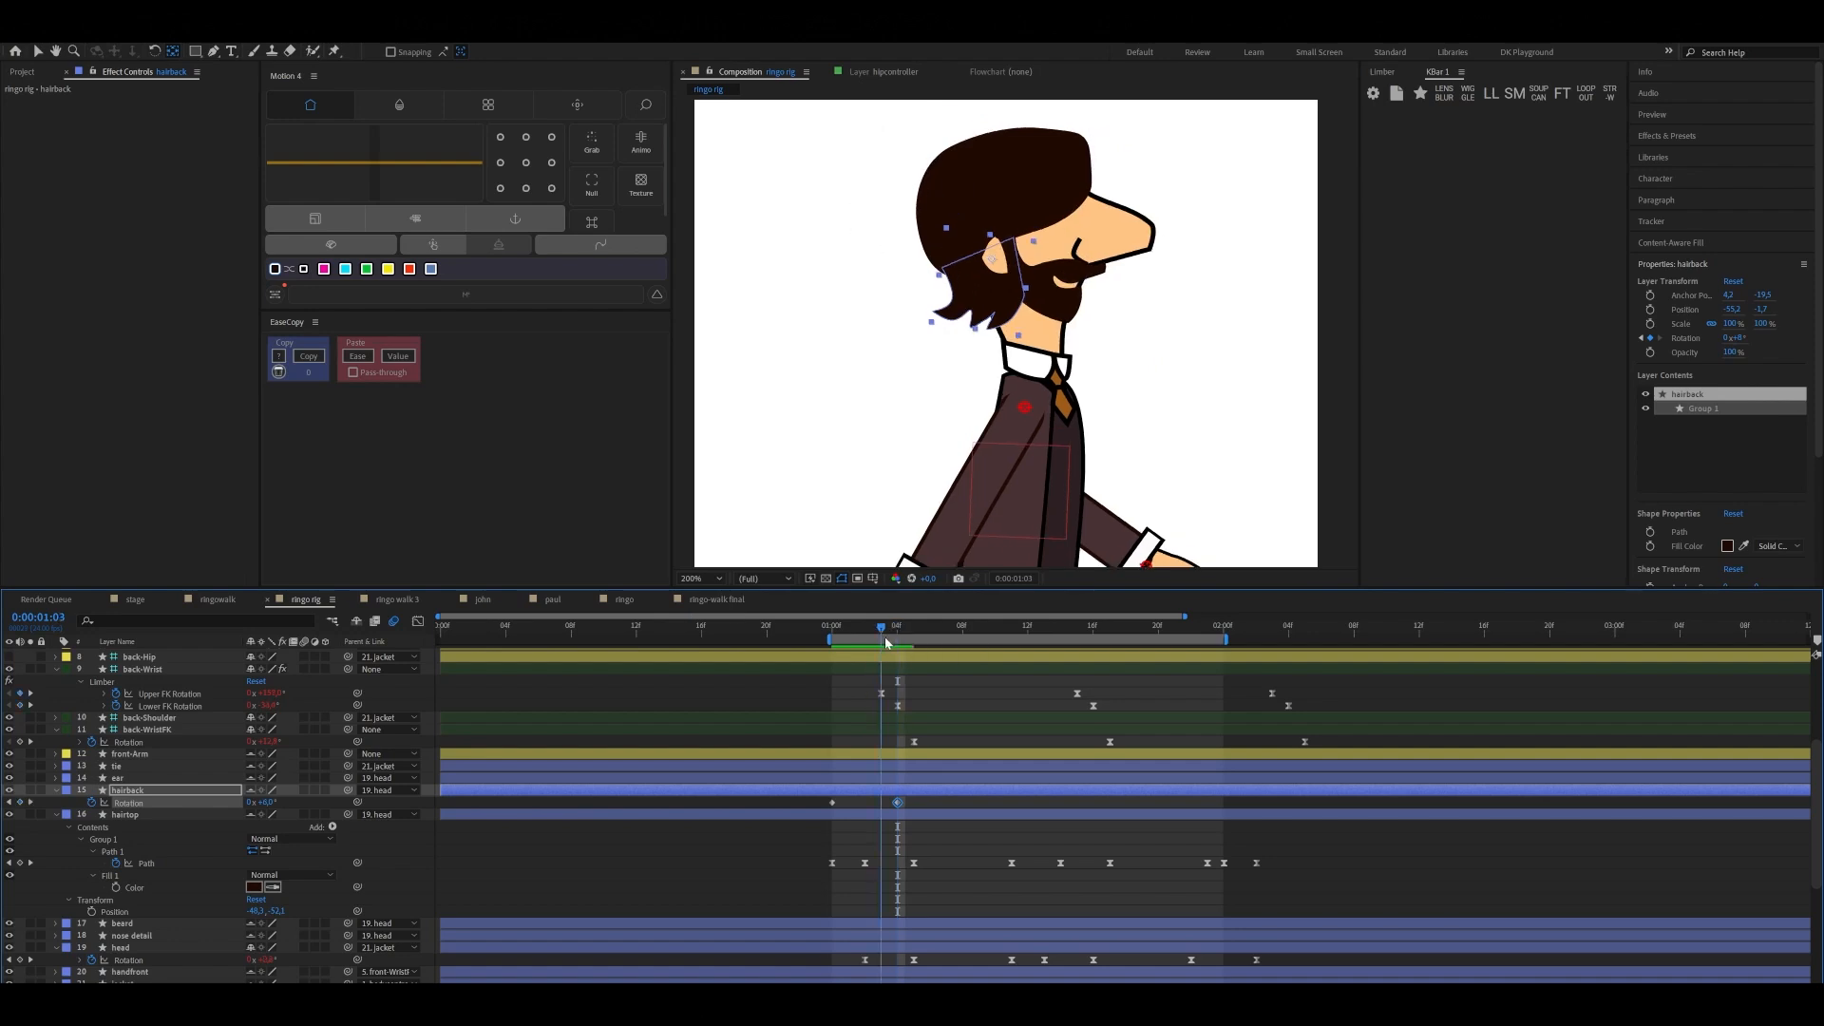
pyautogui.moveTo(897, 801); pyautogui.dragTo(882, 802)
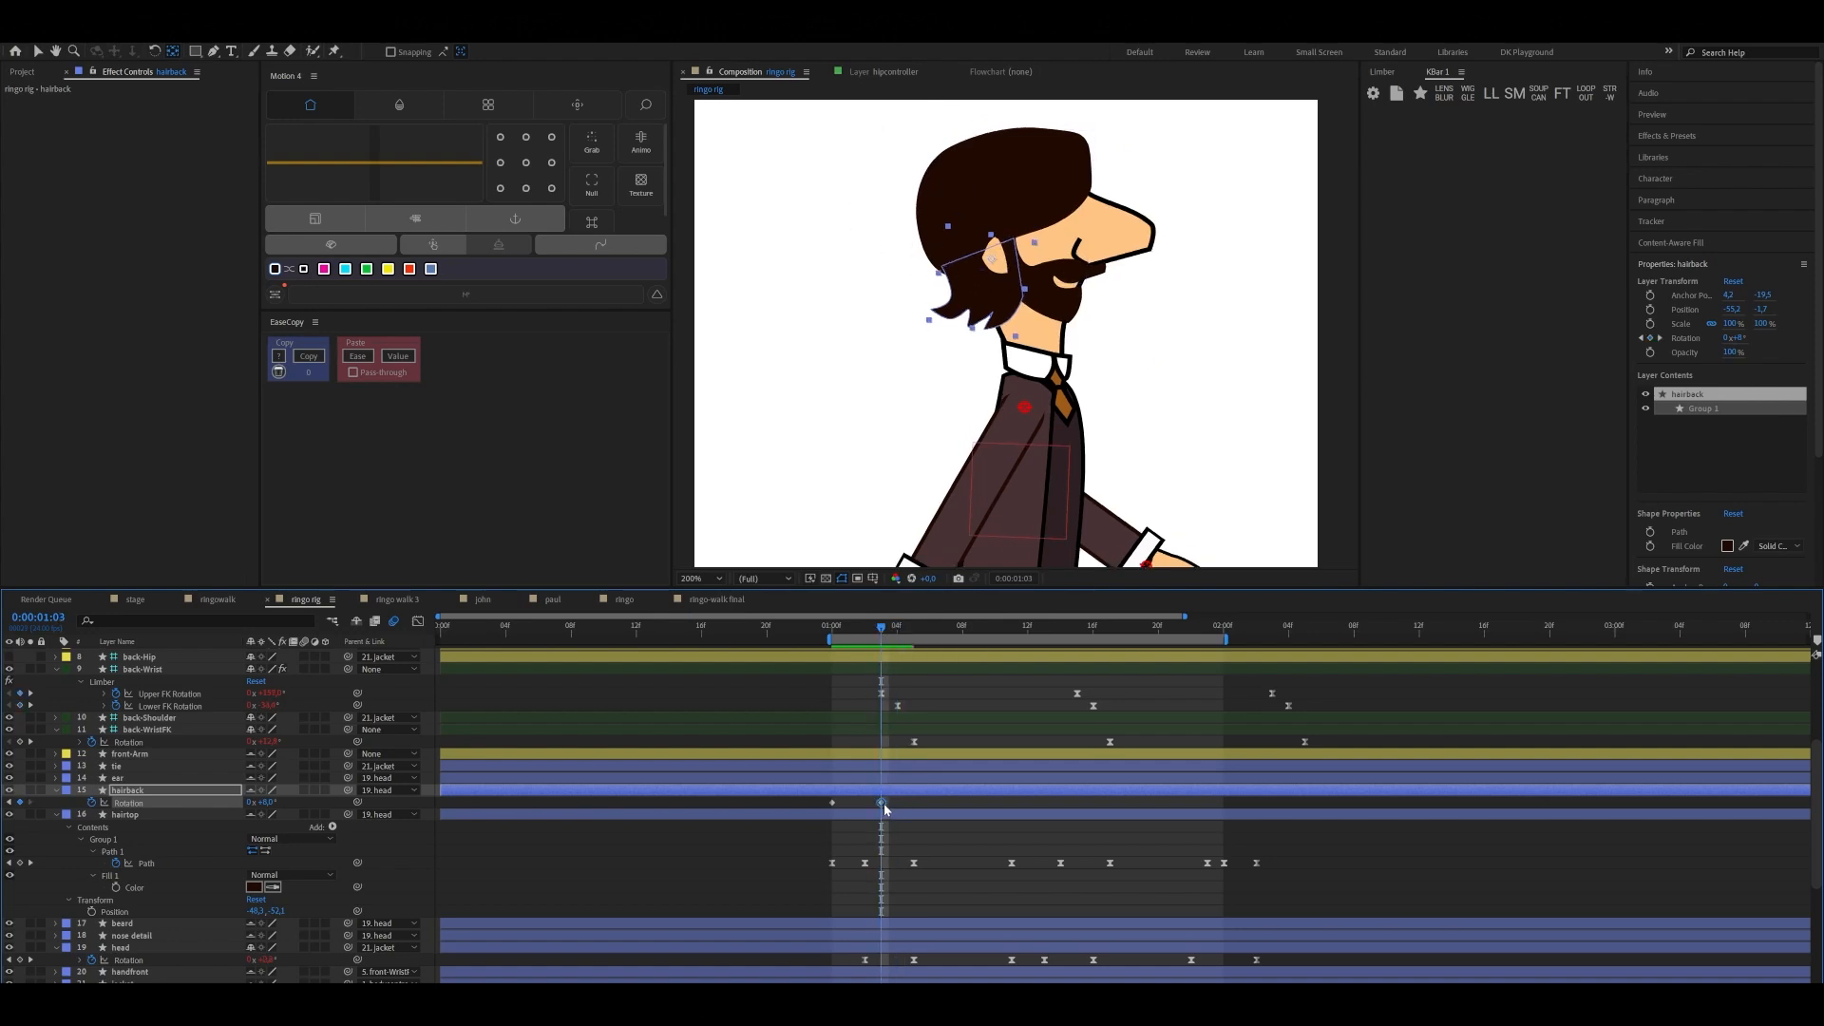
# Rotate the hairback slightly counterclockwise toward the neck at 0:00:01:09 to keyframe its return swing
pyautogui.moveTo(881, 637); pyautogui.dragTo(978, 634)
pyautogui.scroll(4, 964, 713)
pyautogui.scroll(4, 964, 713)
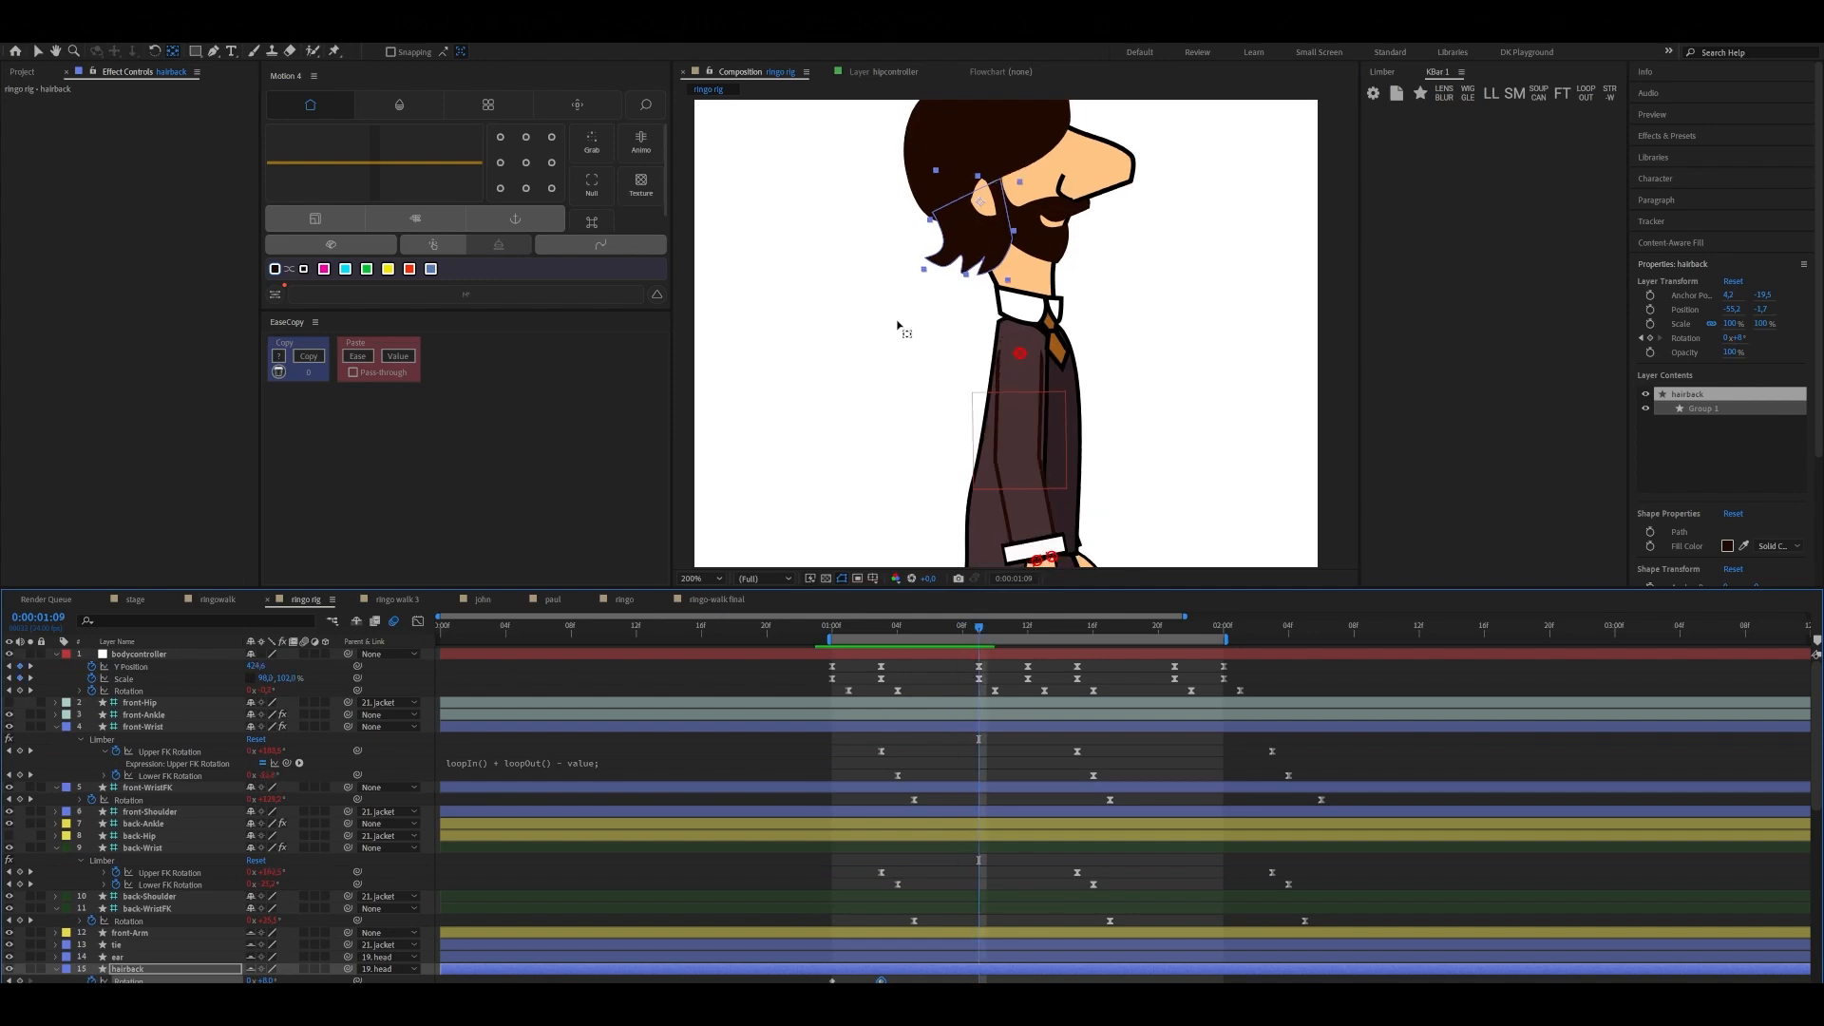
pyautogui.scroll(-3, 937, 772)
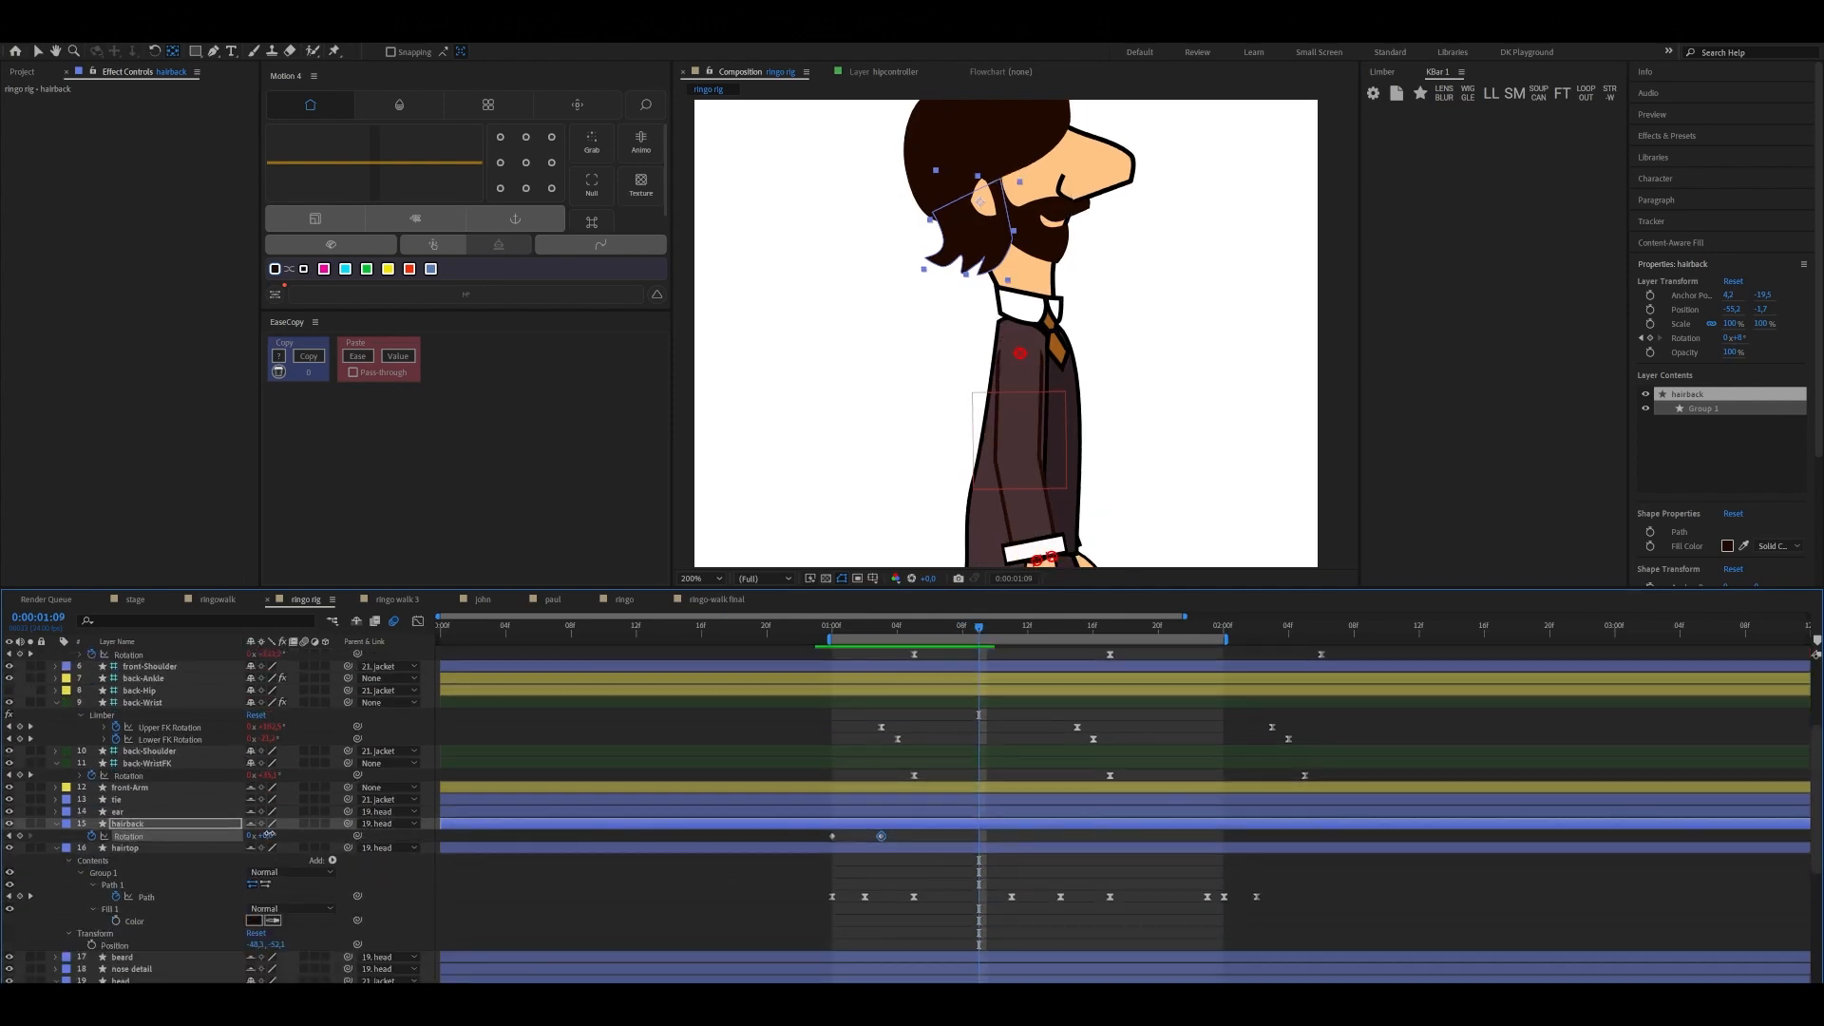
pyautogui.moveTo(269, 836); pyautogui.dragTo(267, 835)
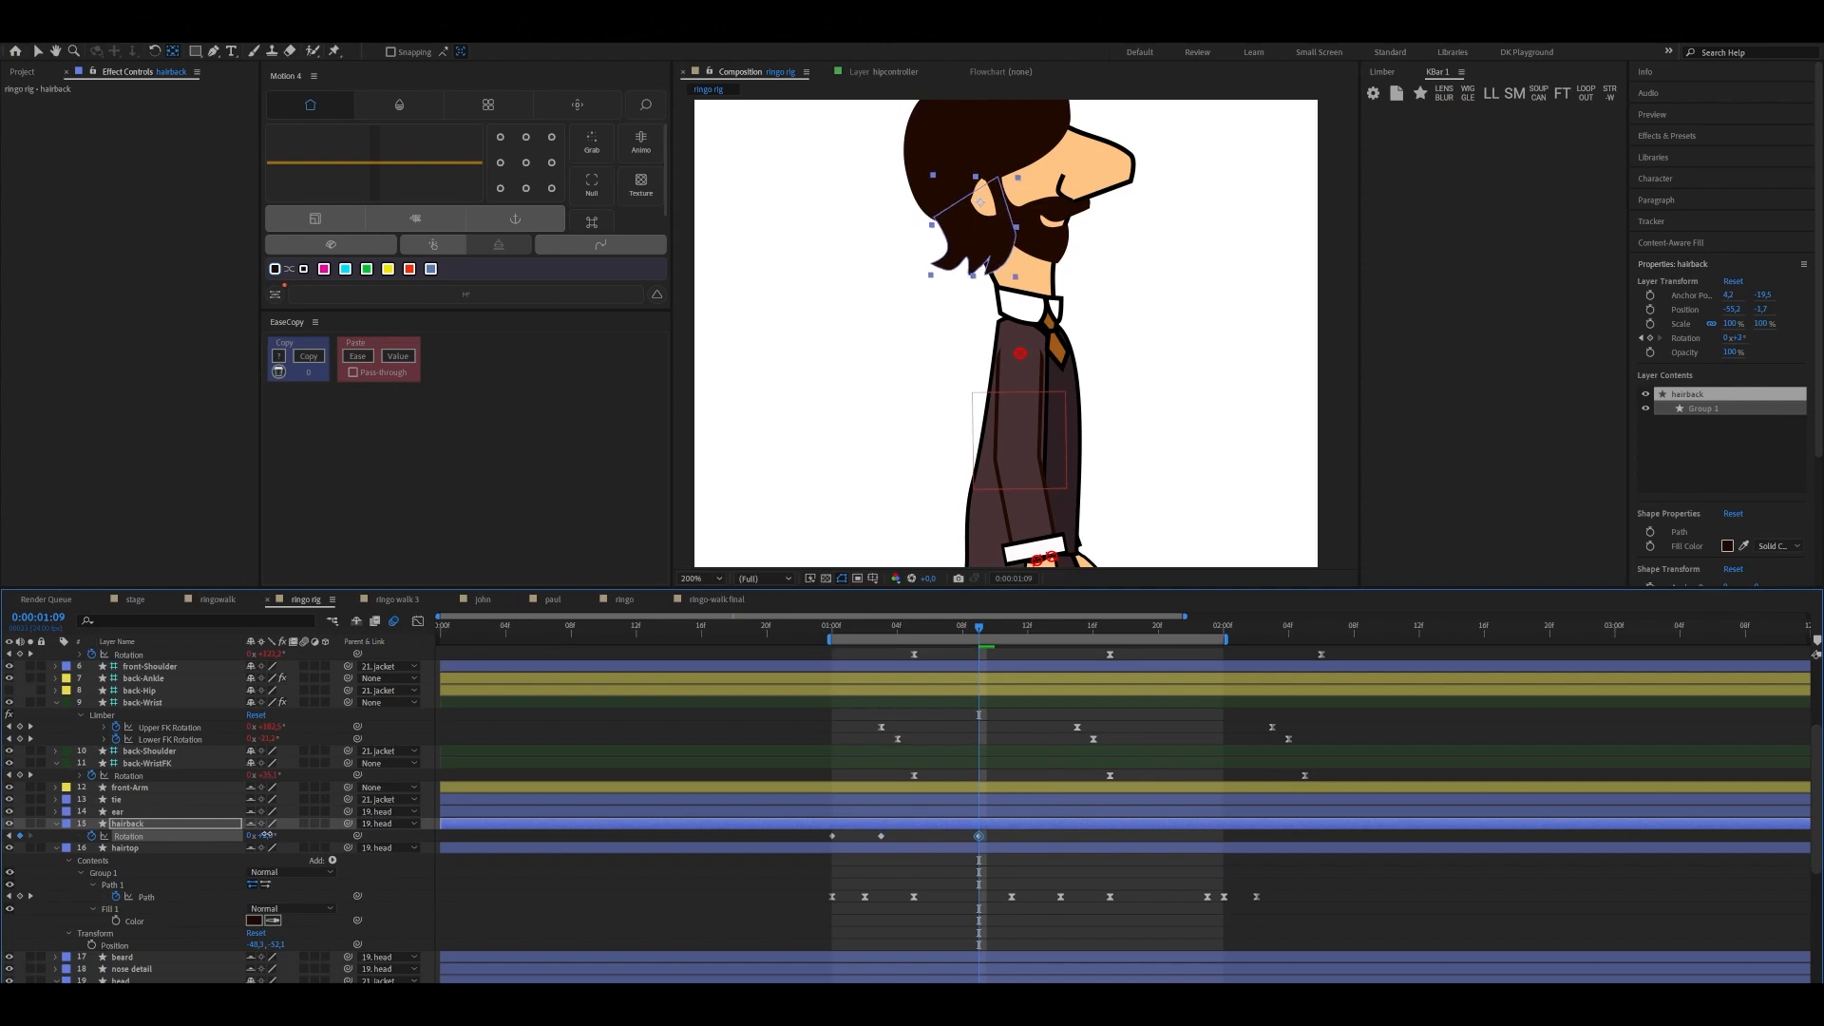
# Copy the hairback's starting Rotation keyframe to 0:00:01:12 to close the first swing
pyautogui.moveTo(978, 634); pyautogui.dragTo(882, 634)
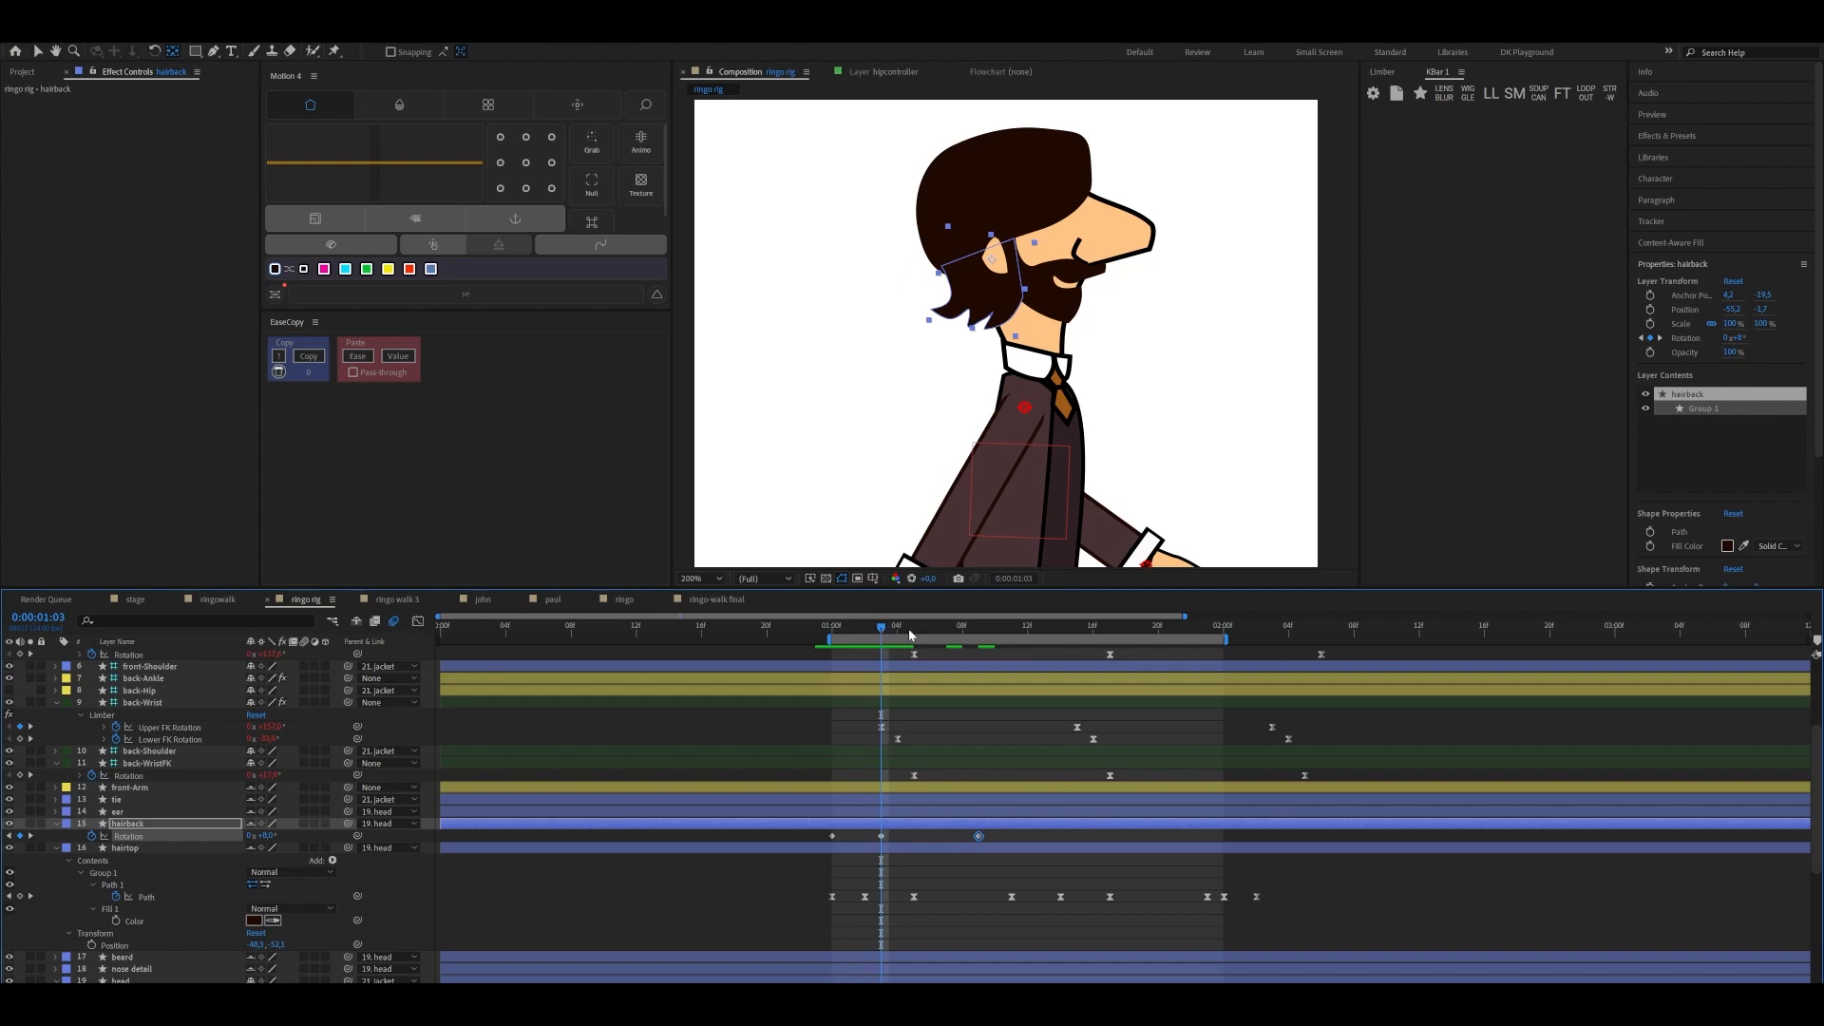
pyautogui.moveTo(909, 634); pyautogui.dragTo(979, 635)
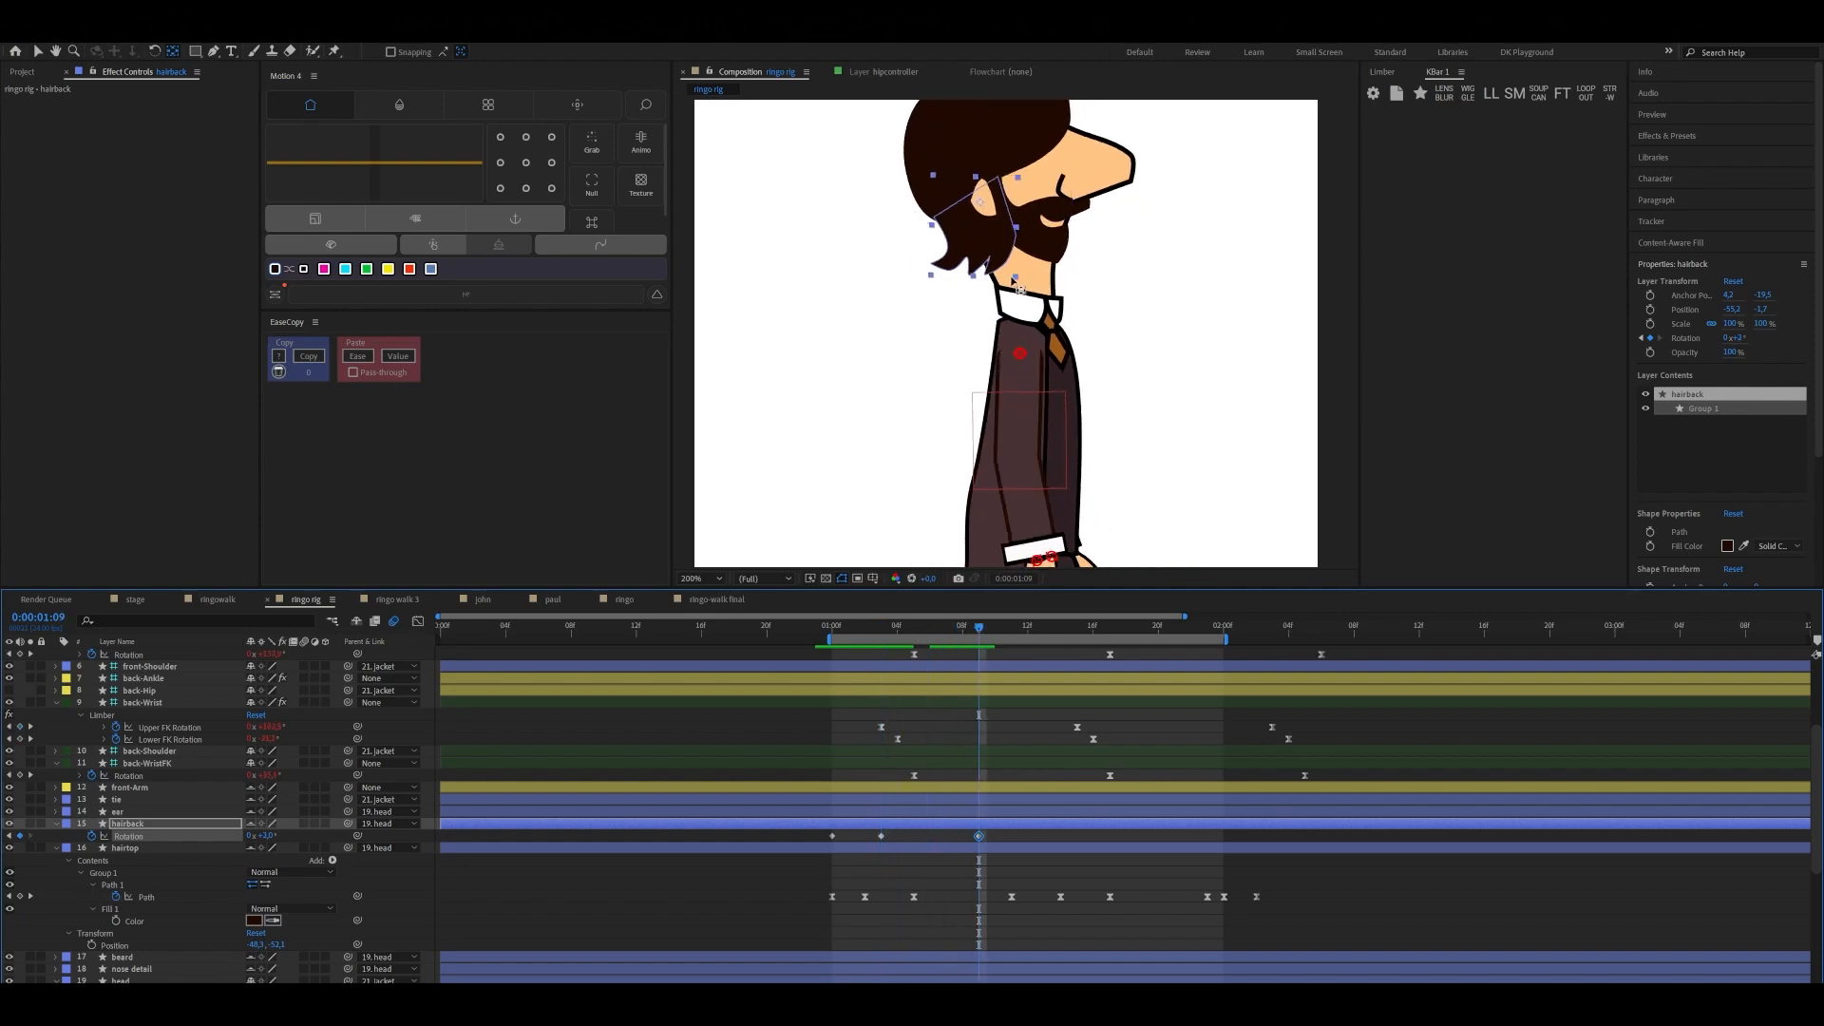
pyautogui.click(1012, 636)
pyautogui.scroll(4, 1017, 733)
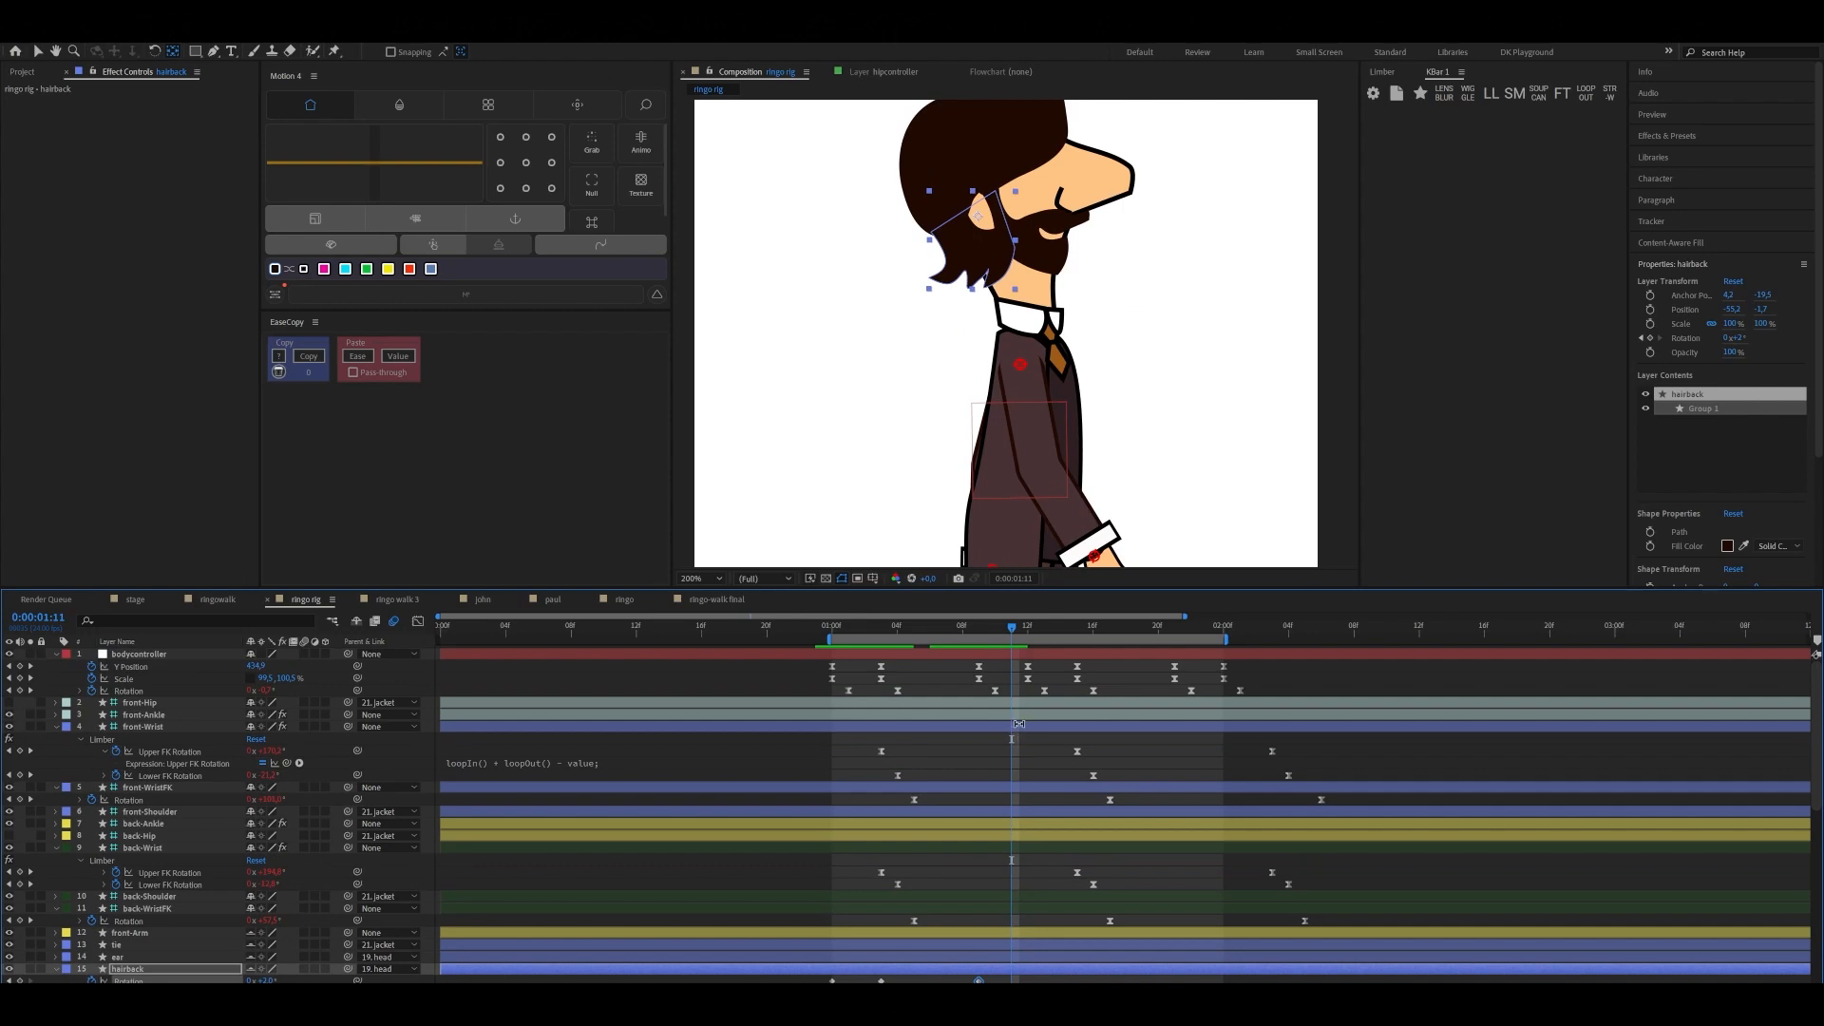
pyautogui.click(1027, 635)
pyautogui.scroll(-5, 959, 748)
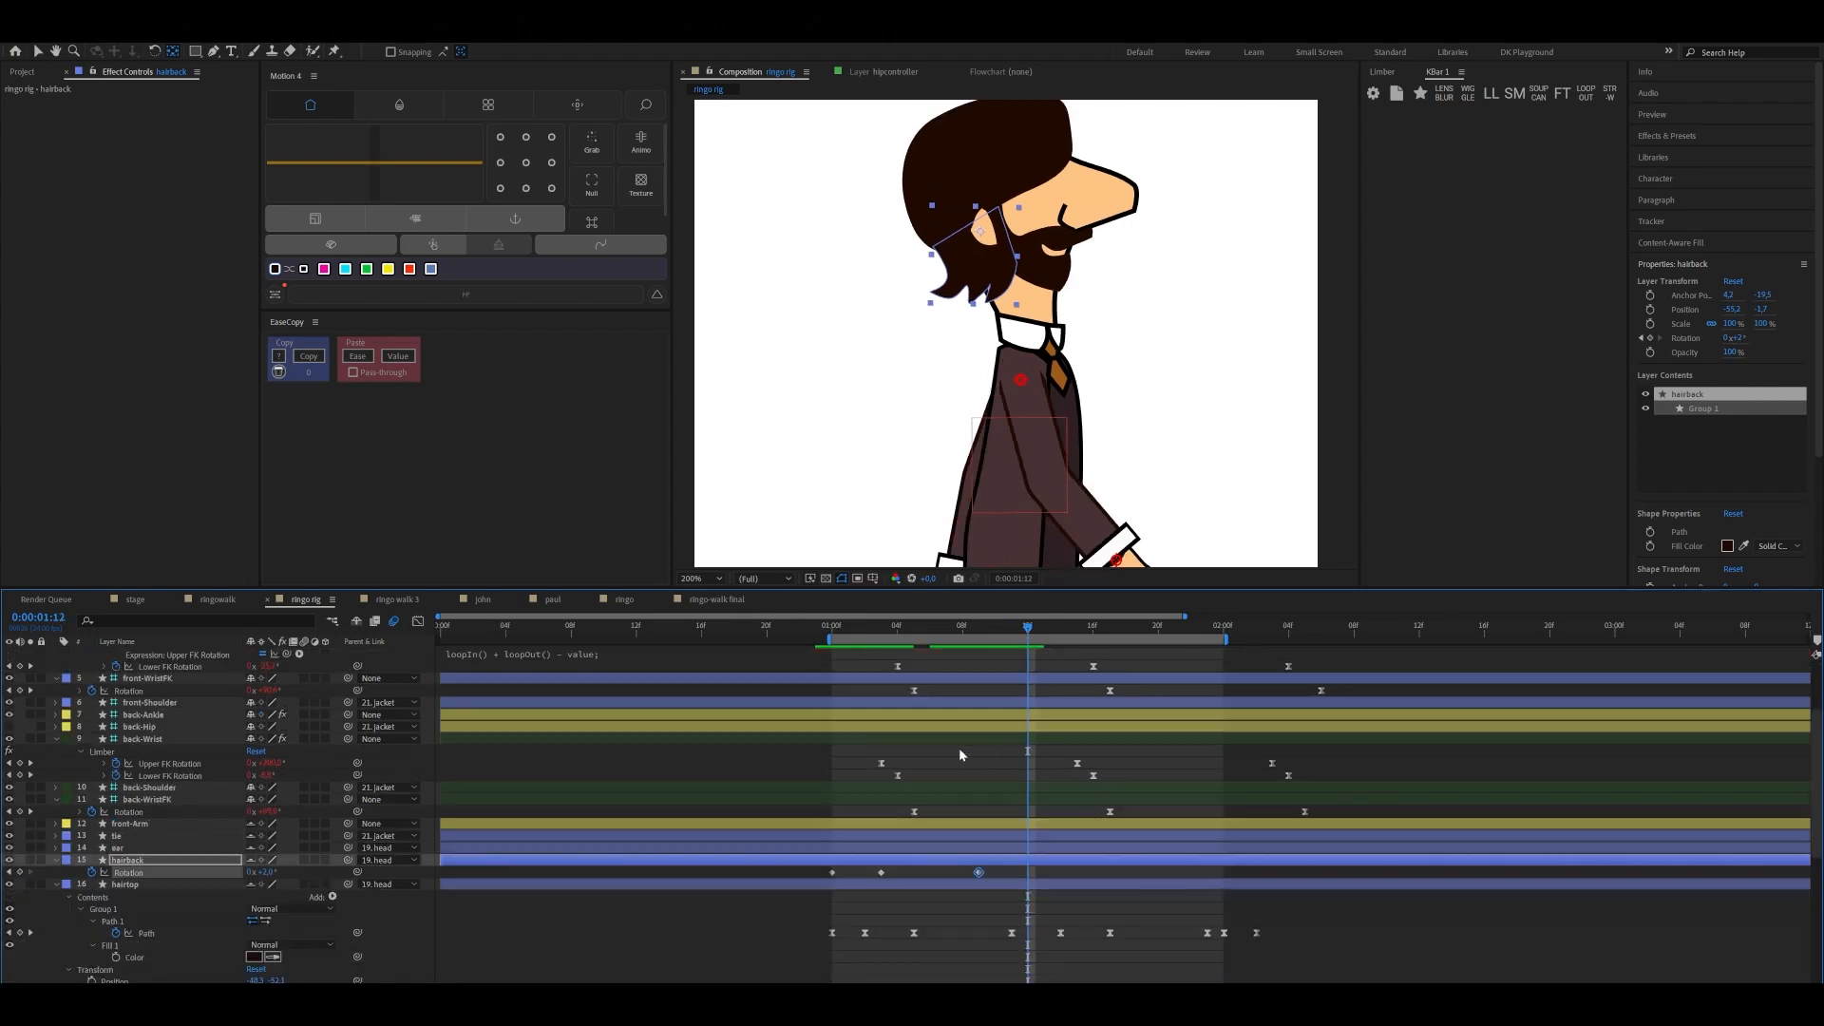
pyautogui.click(833, 727)
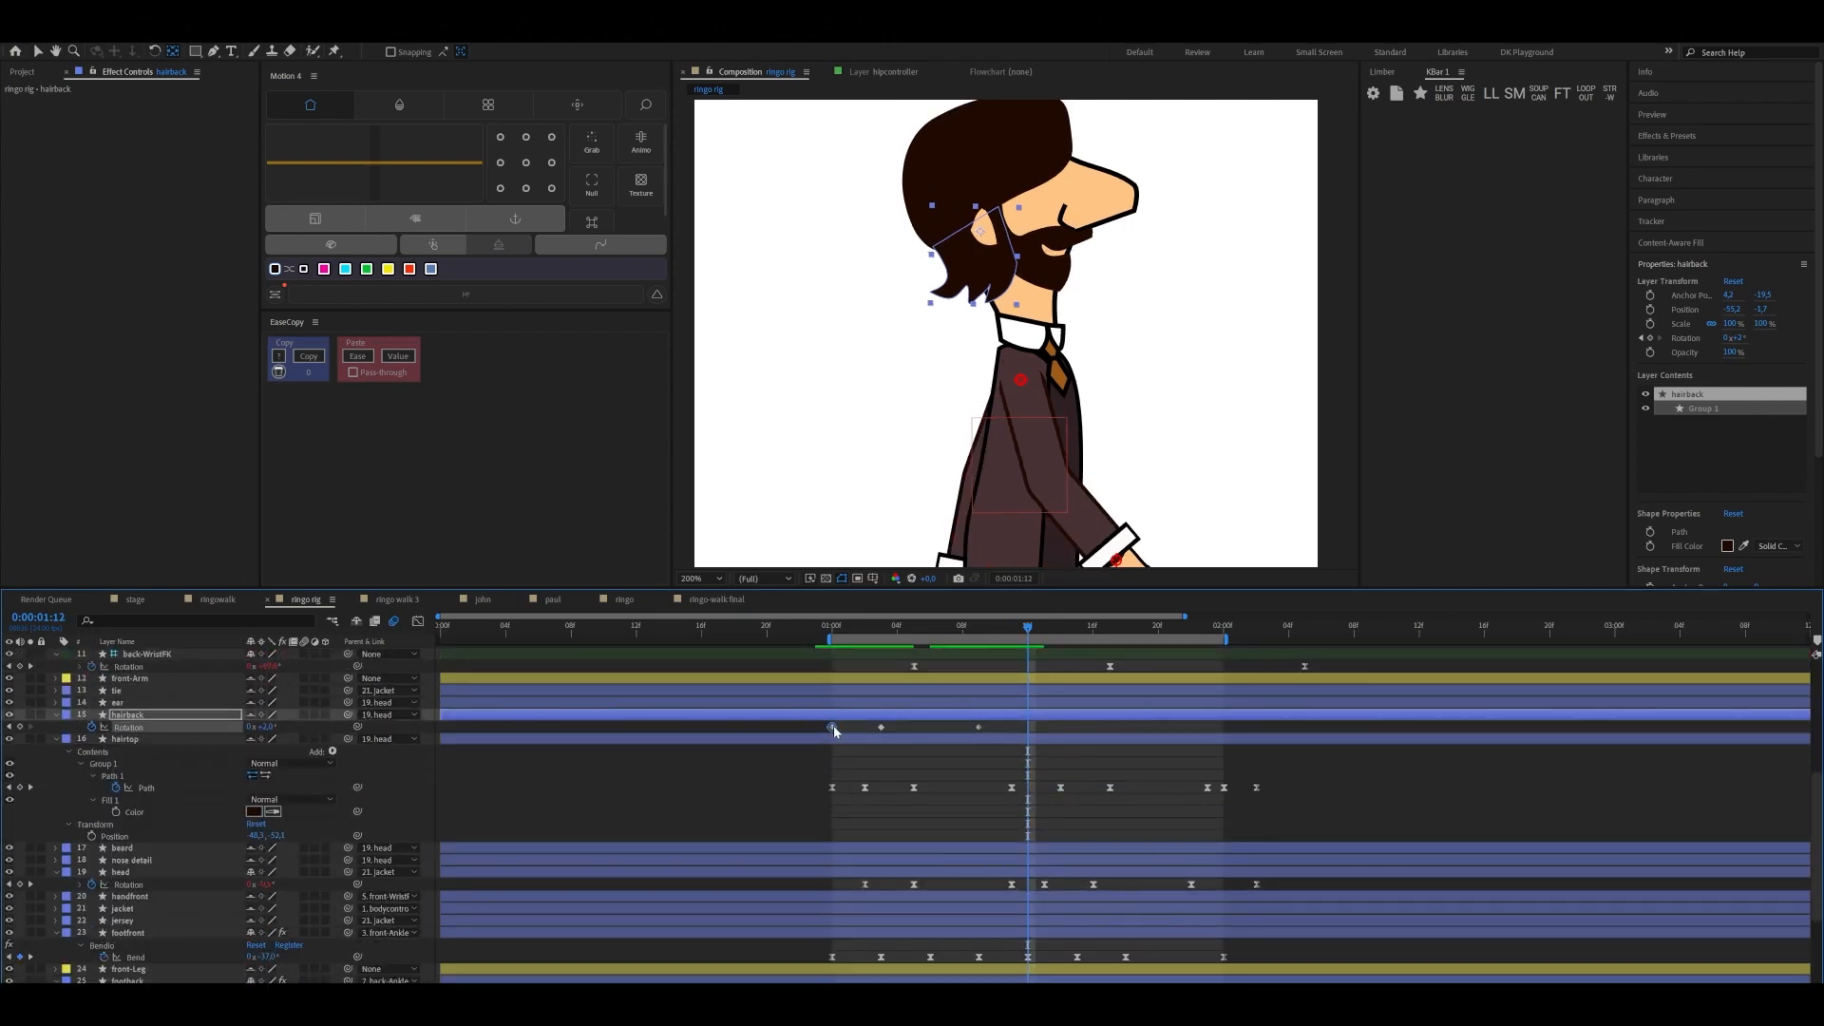
pyautogui.hotkey('ctrl', 'c')
pyautogui.hotkey('ctrl', 'v')
# Easy Ease the four hairback Rotation keyframes, duplicate them starting at 0:00:01:12, and preview the full walk at 100% zoom
pyautogui.moveTo(815, 721); pyautogui.dragTo(1042, 739)
pyautogui.press('F9')
pyautogui.hotkey('ctrl', 'c')
pyautogui.hotkey('ctrl', 'v')
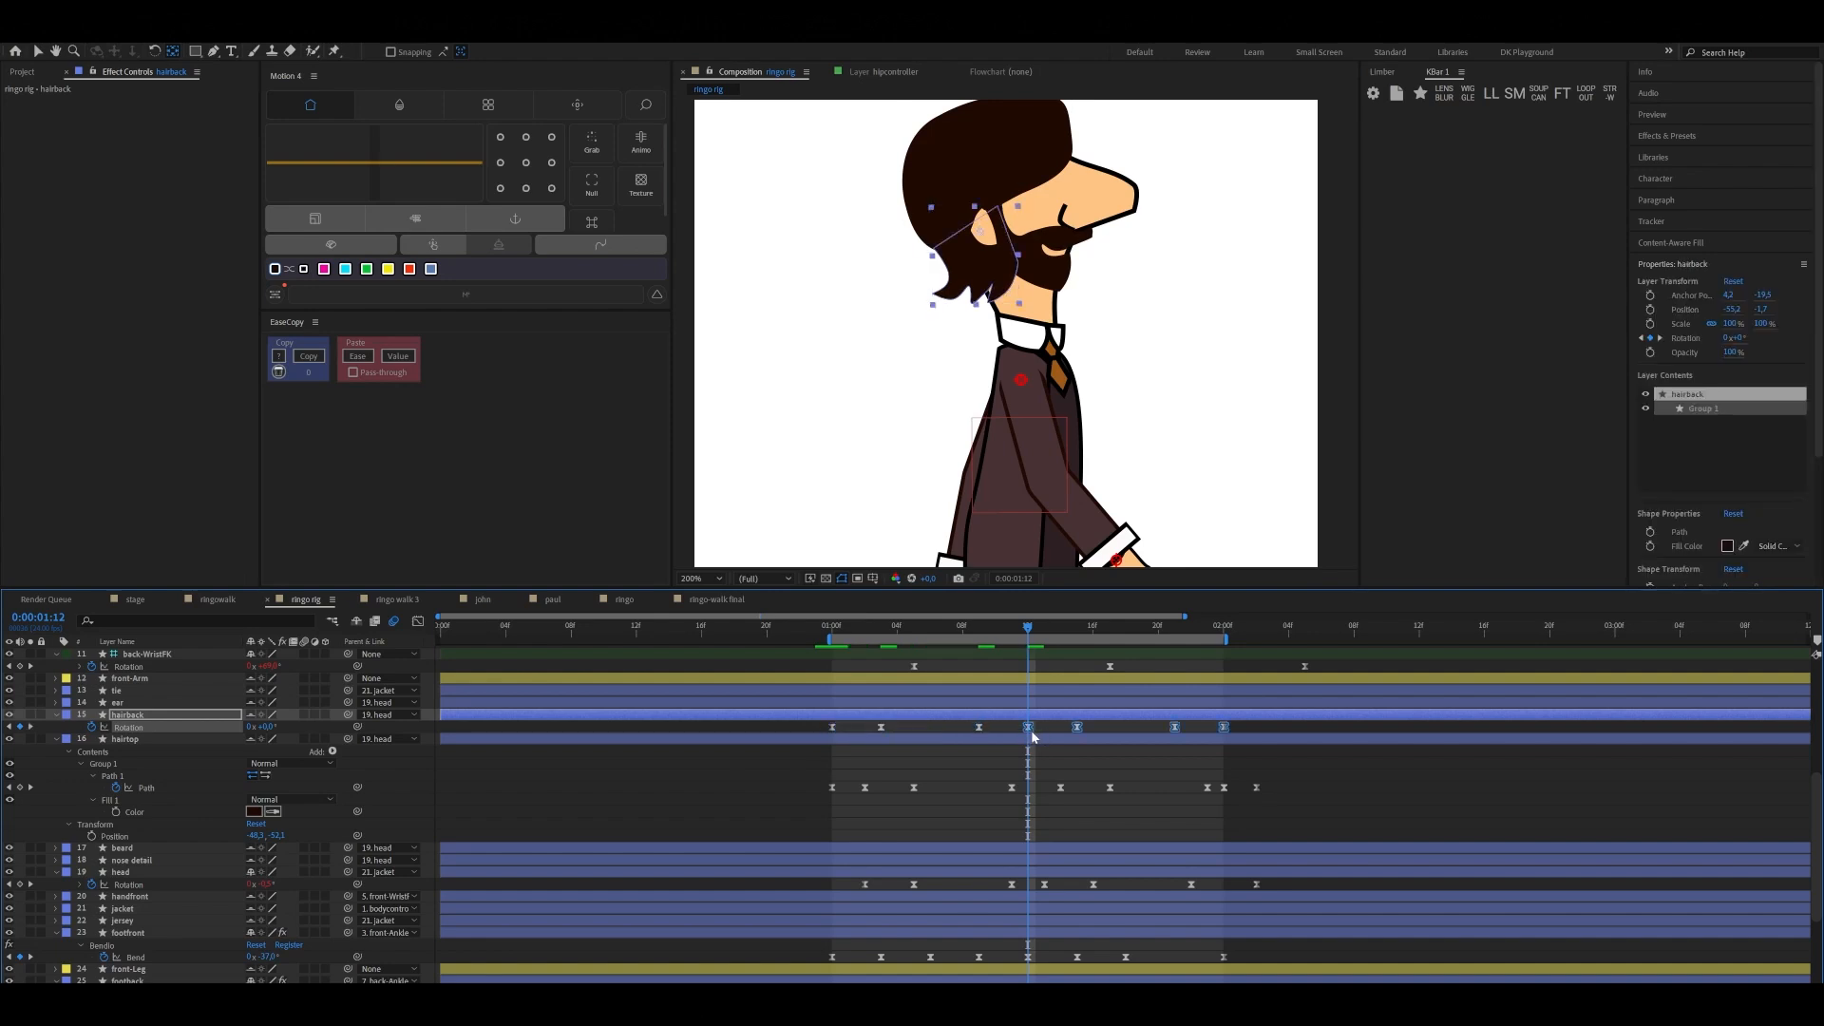
pyautogui.press(',')
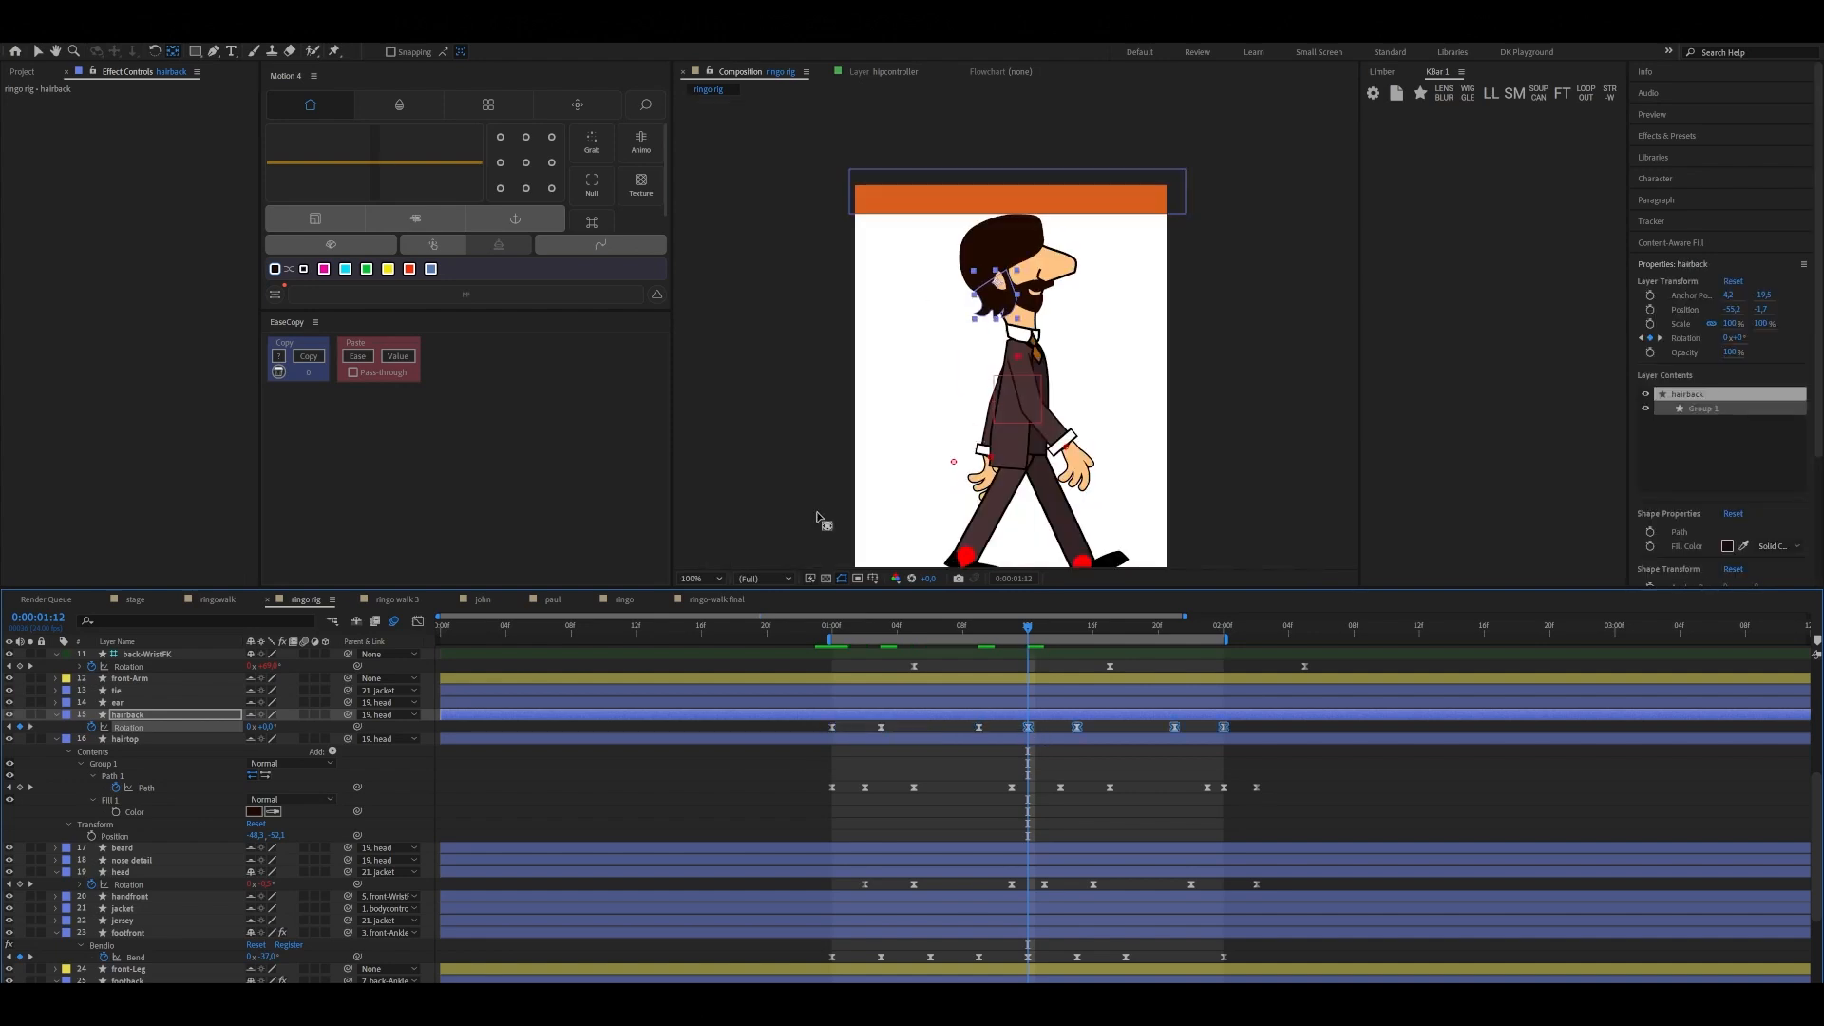
pyautogui.click(700, 578)
pyautogui.click(707, 627)
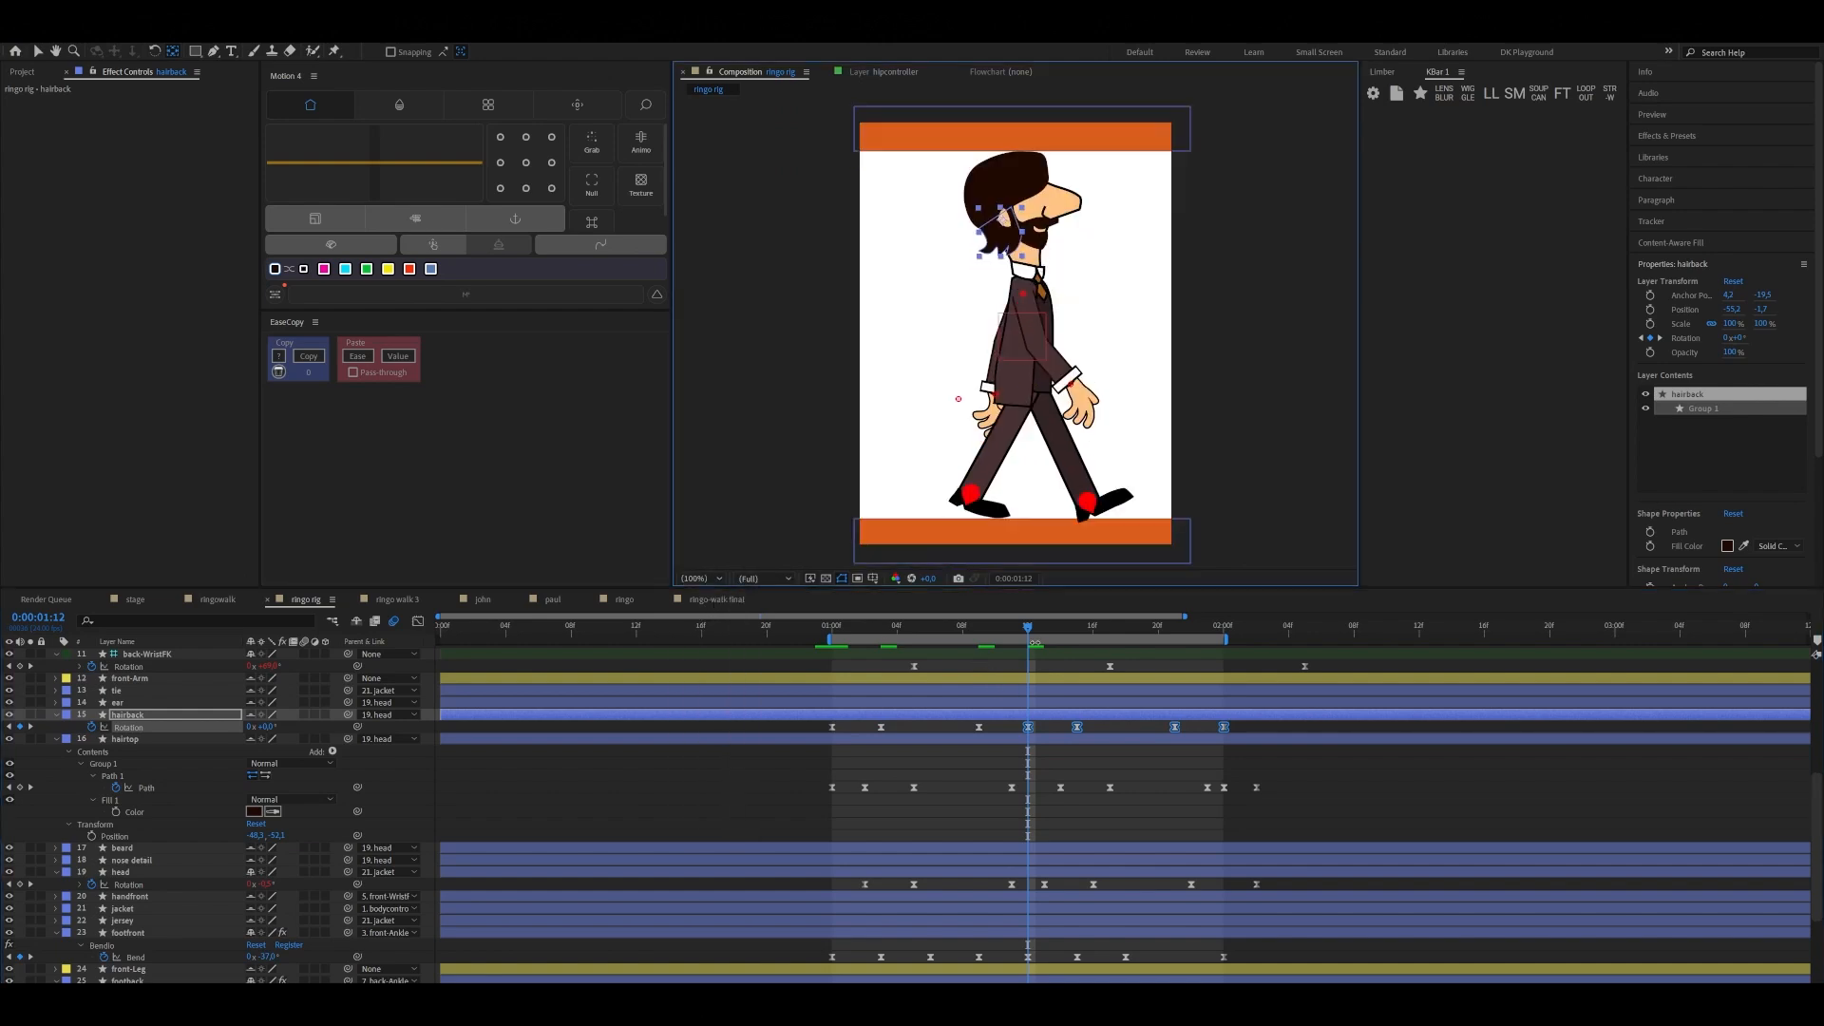
pyautogui.press('space')
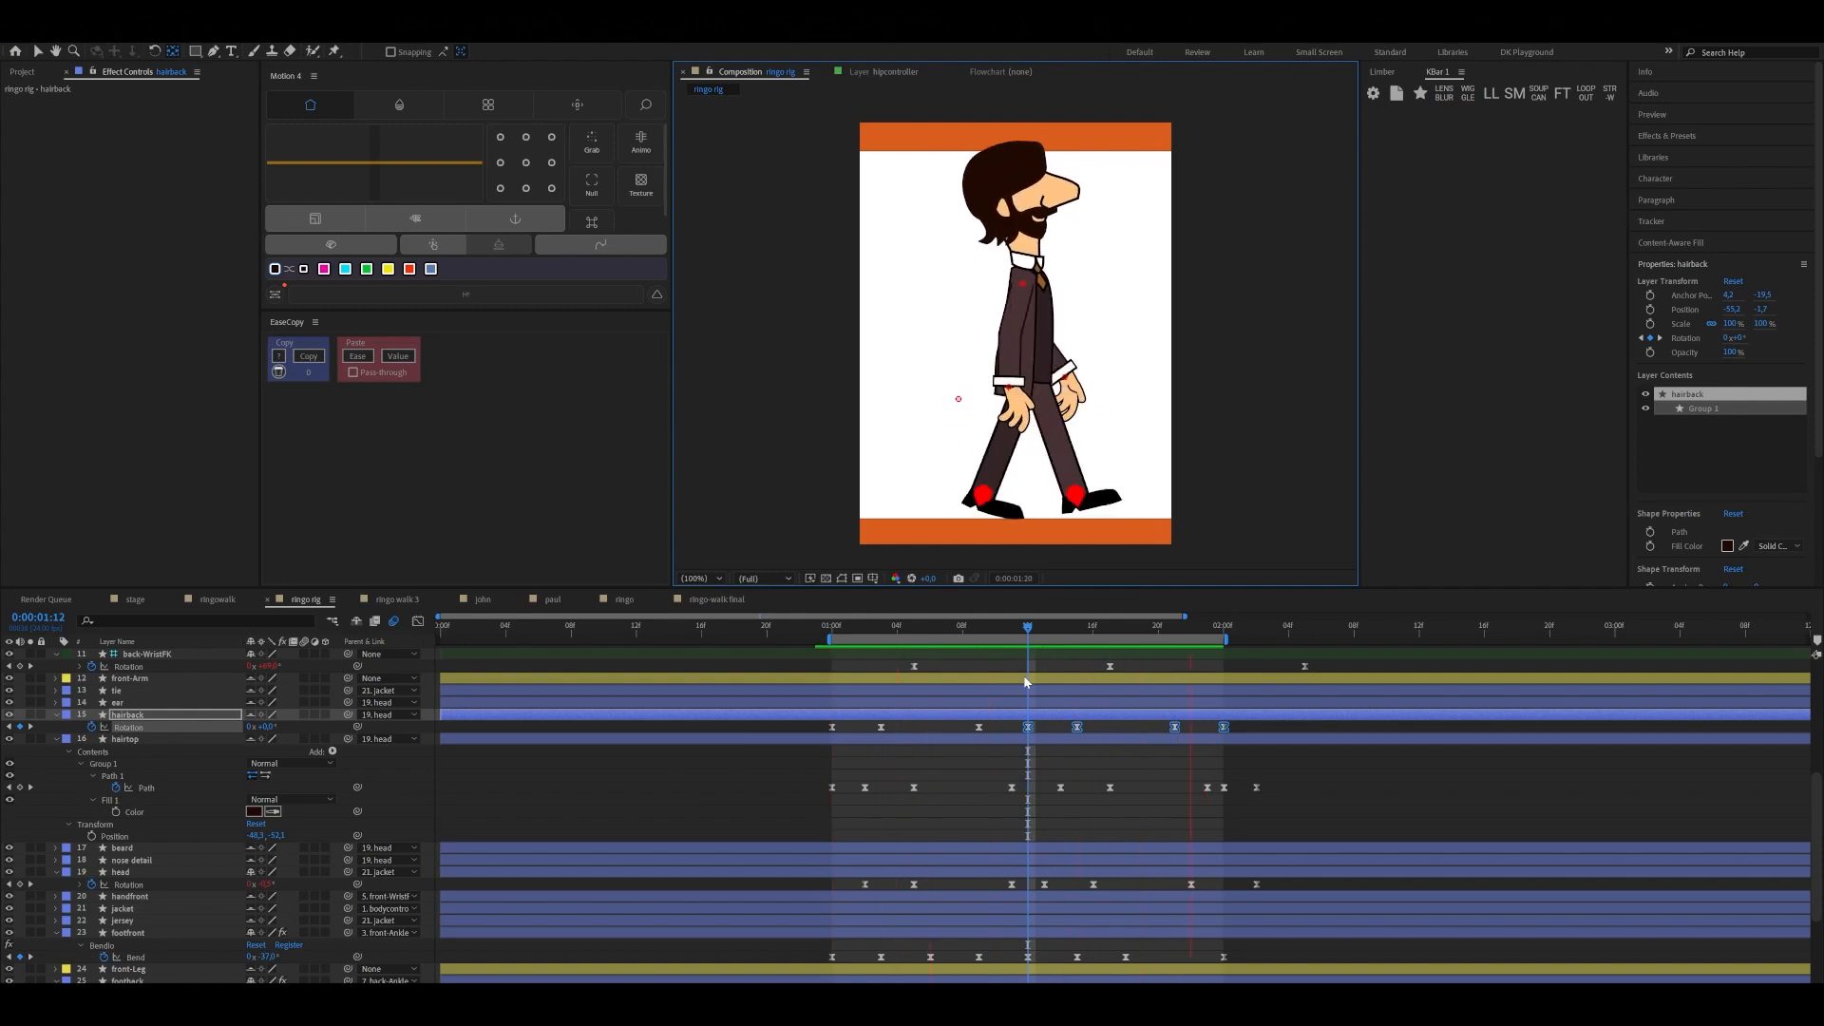
pyautogui.press('space')
# Apply the loop expression to the hairback Rotation and shift all its keyframes two frames forward, starting at 0:00:01:02
pyautogui.moveTo(1015, 628); pyautogui.dragTo(1260, 747)
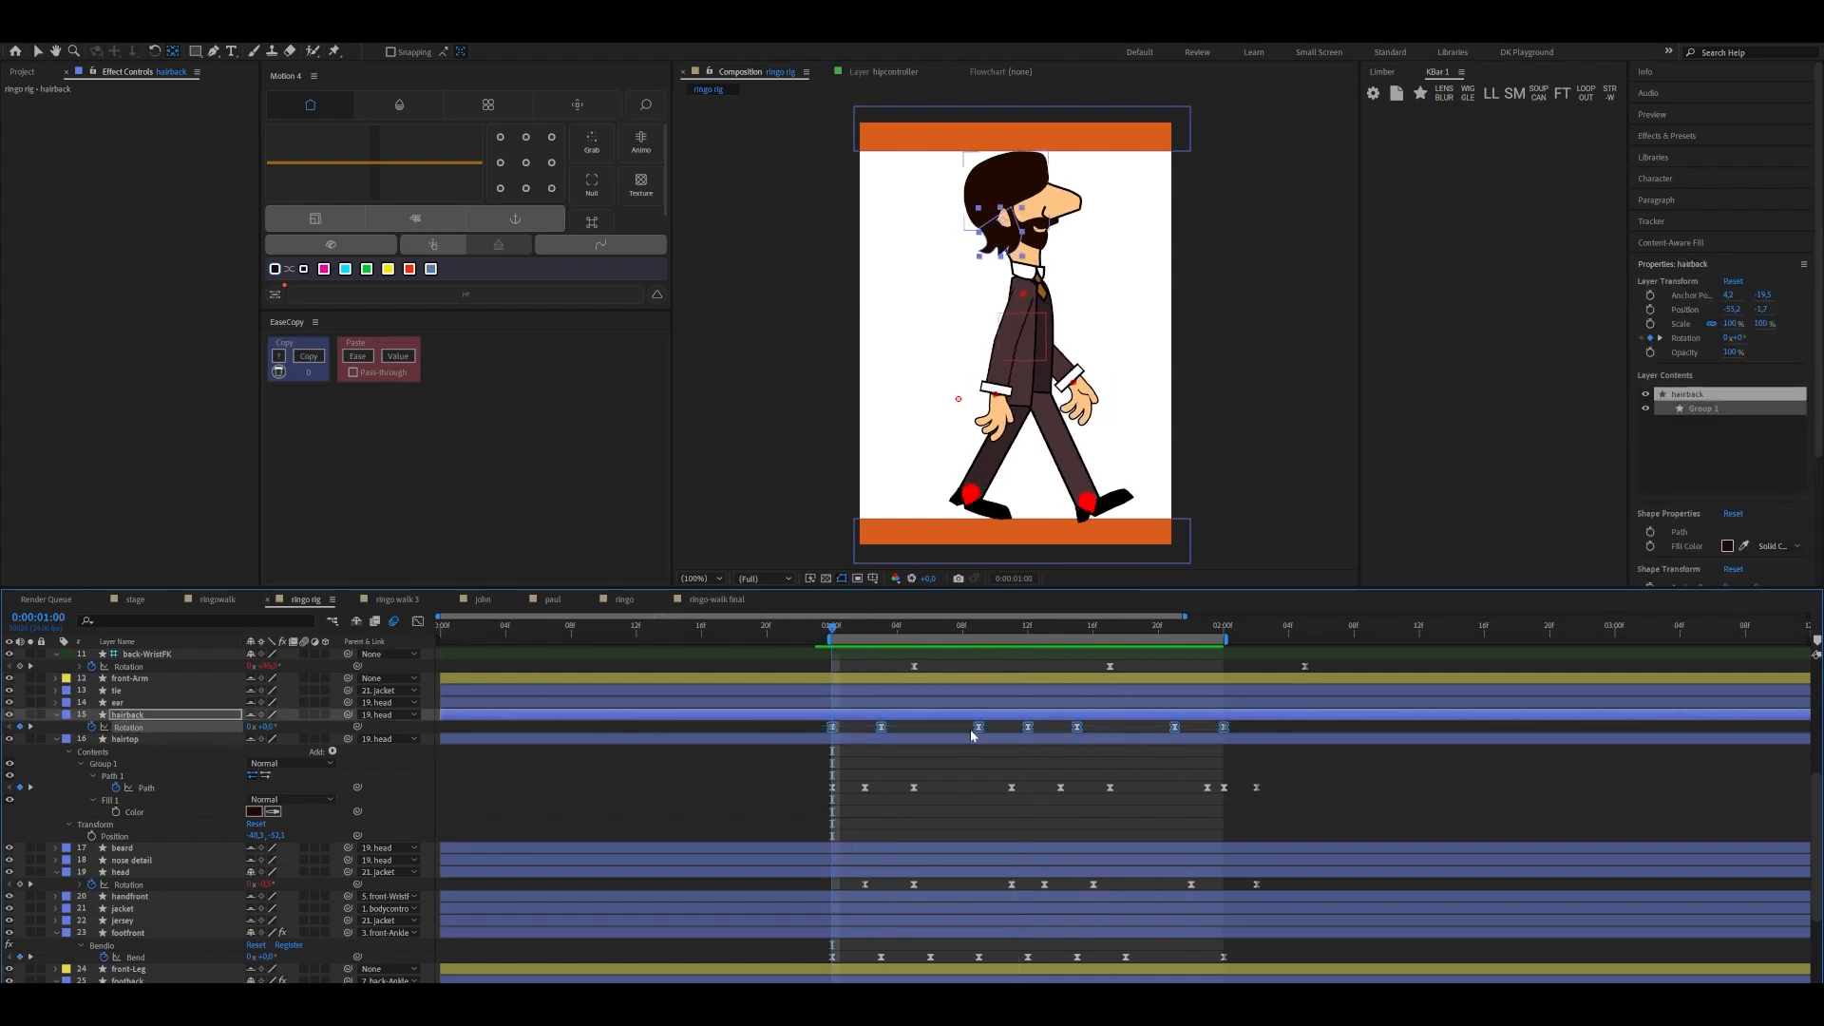
pyautogui.click(1491, 94)
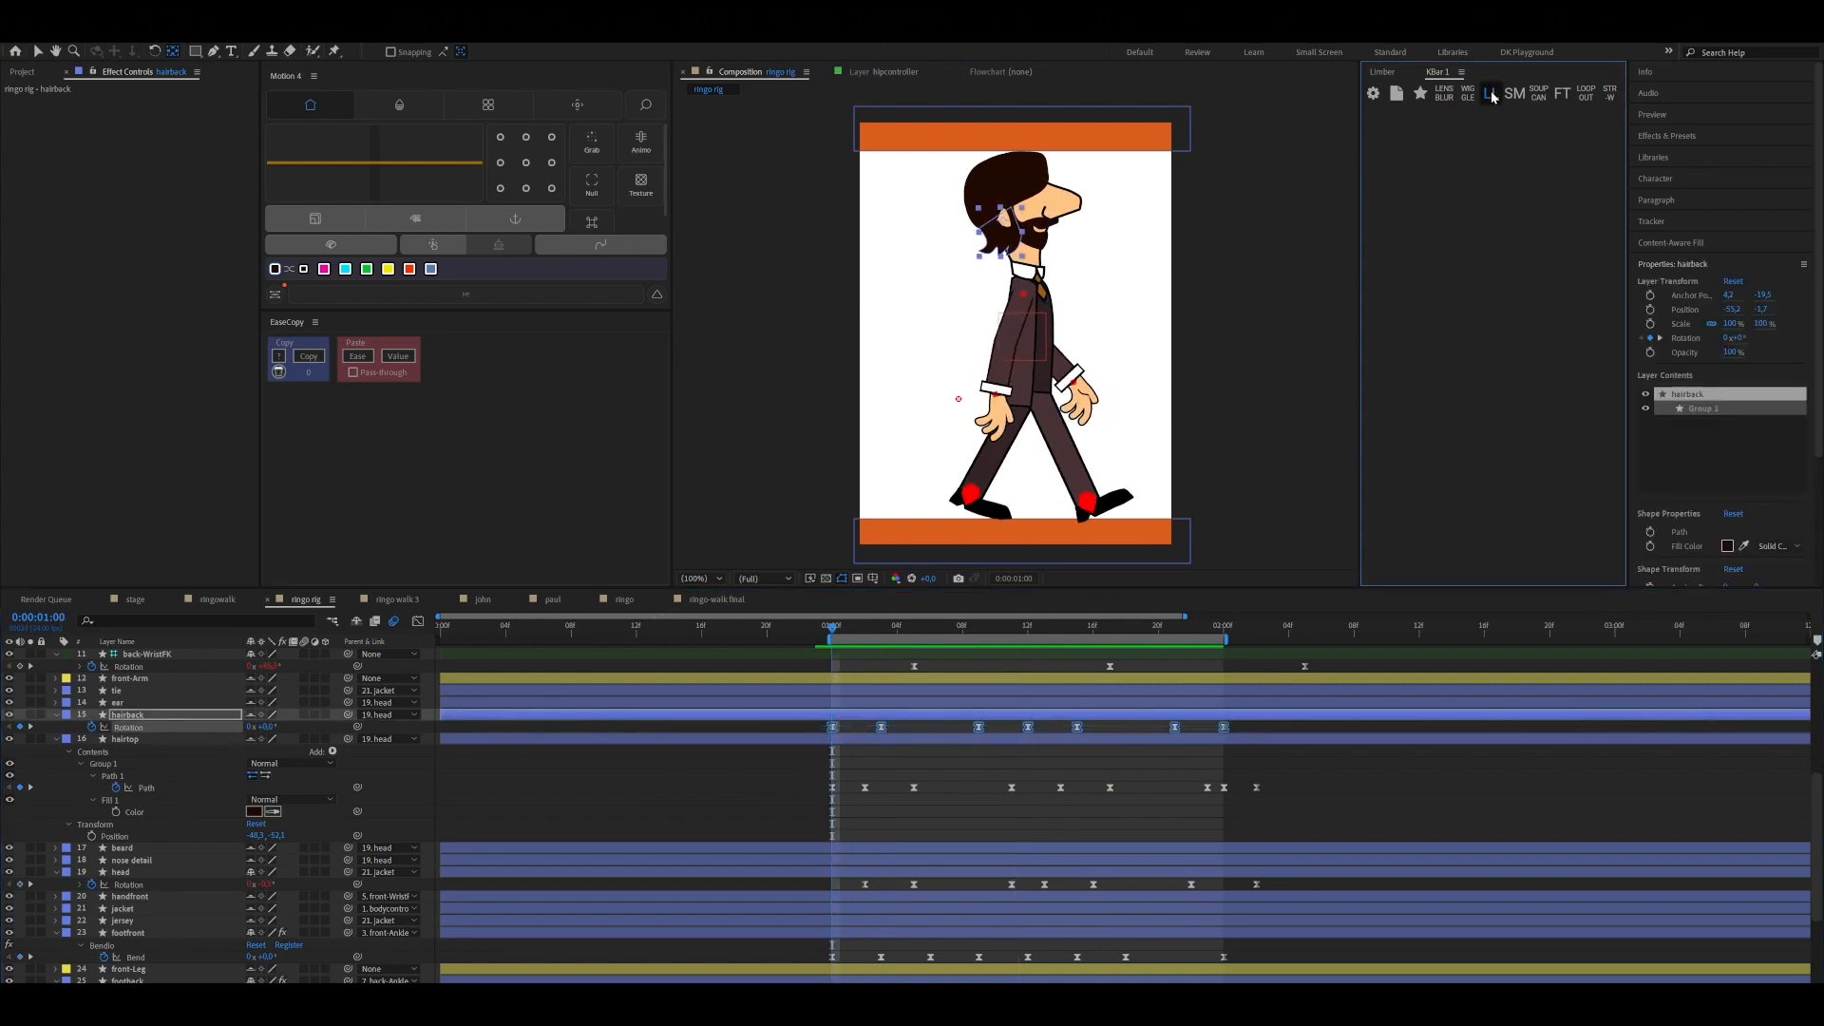
pyautogui.moveTo(882, 727); pyautogui.dragTo(896, 730)
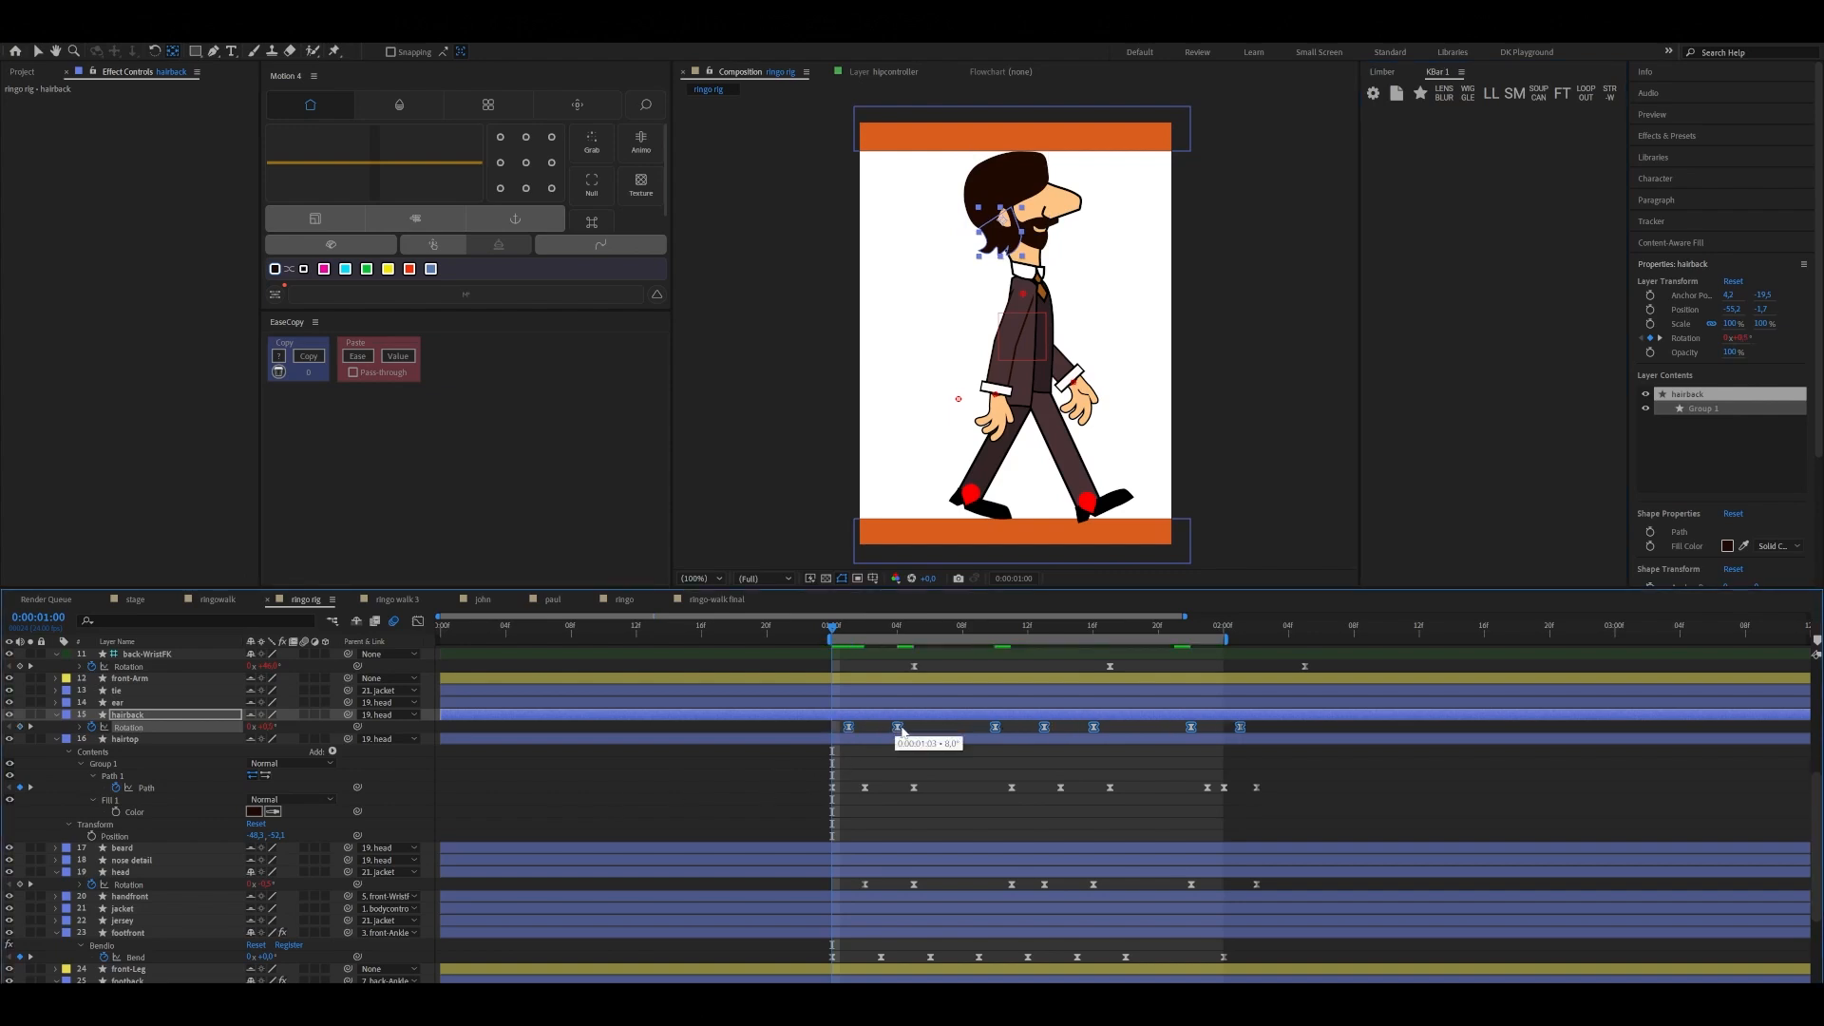
pyautogui.moveTo(908, 731); pyautogui.dragTo(913, 732)
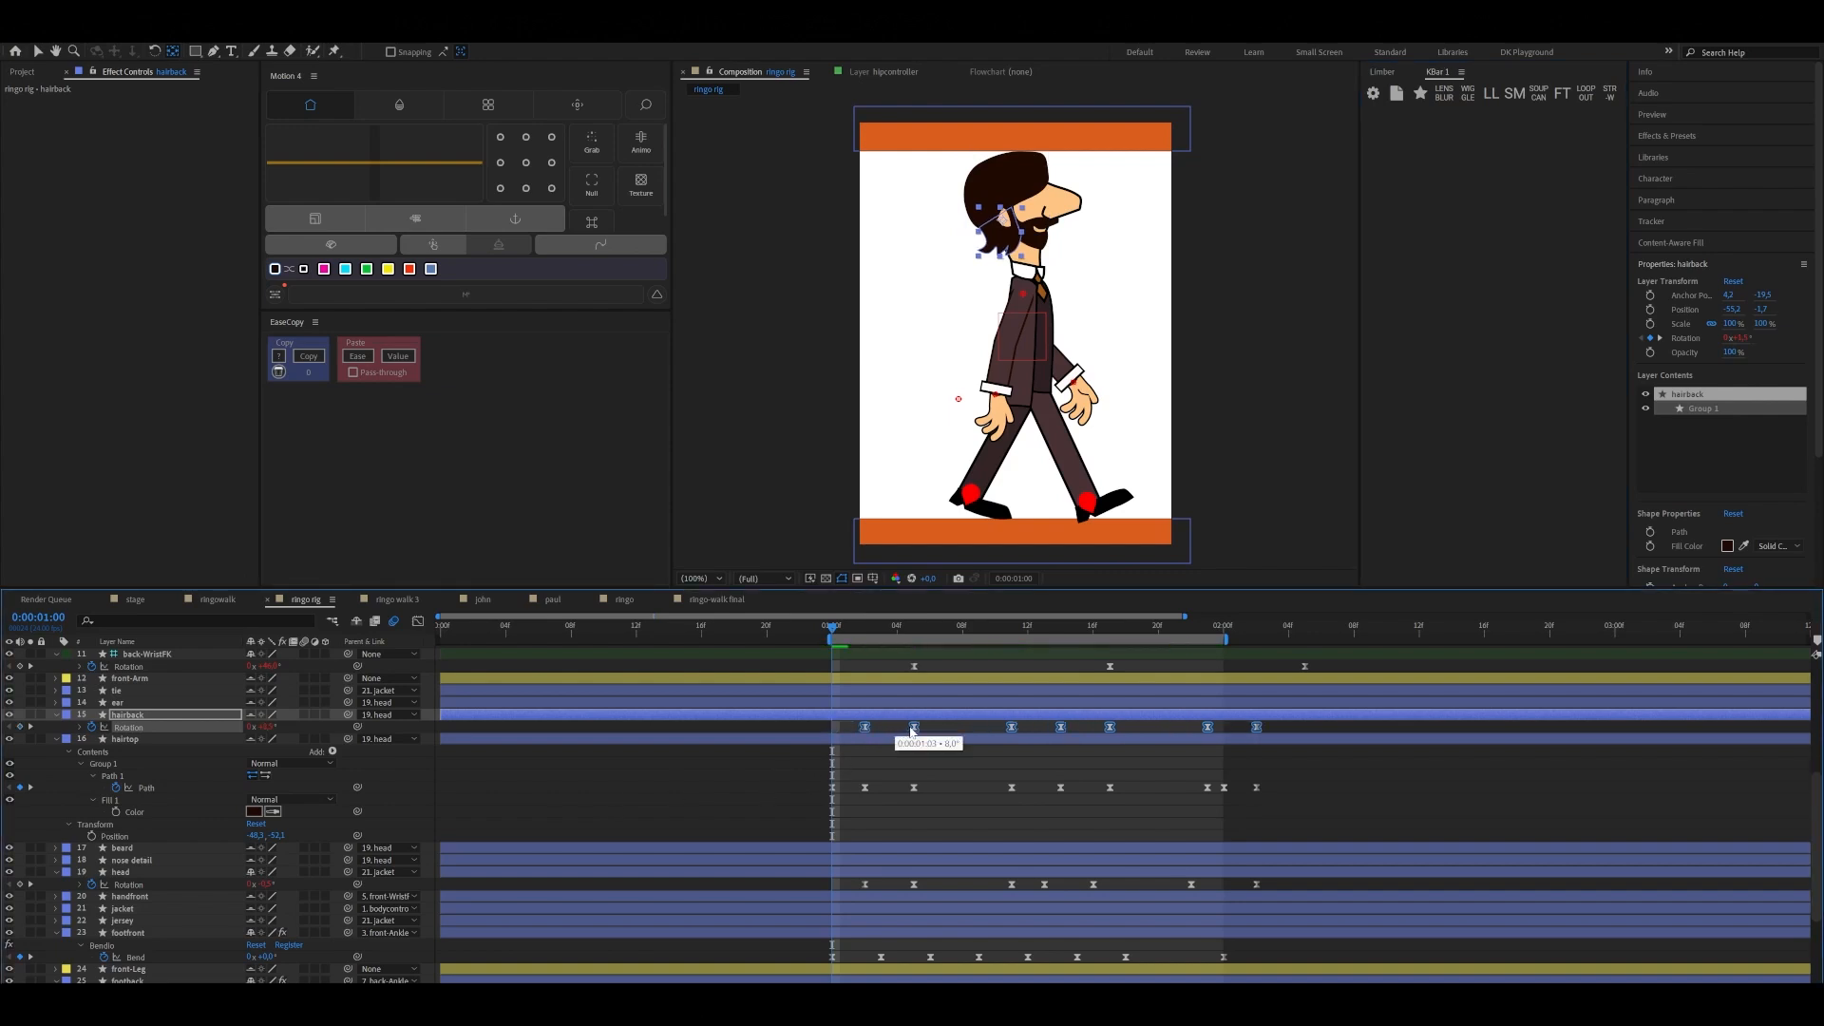
# Play back the walk cycle and step through it frame by frame from 0:00:01:00 to 0:00:01:08 to examine the hairback swing
pyautogui.press('space')
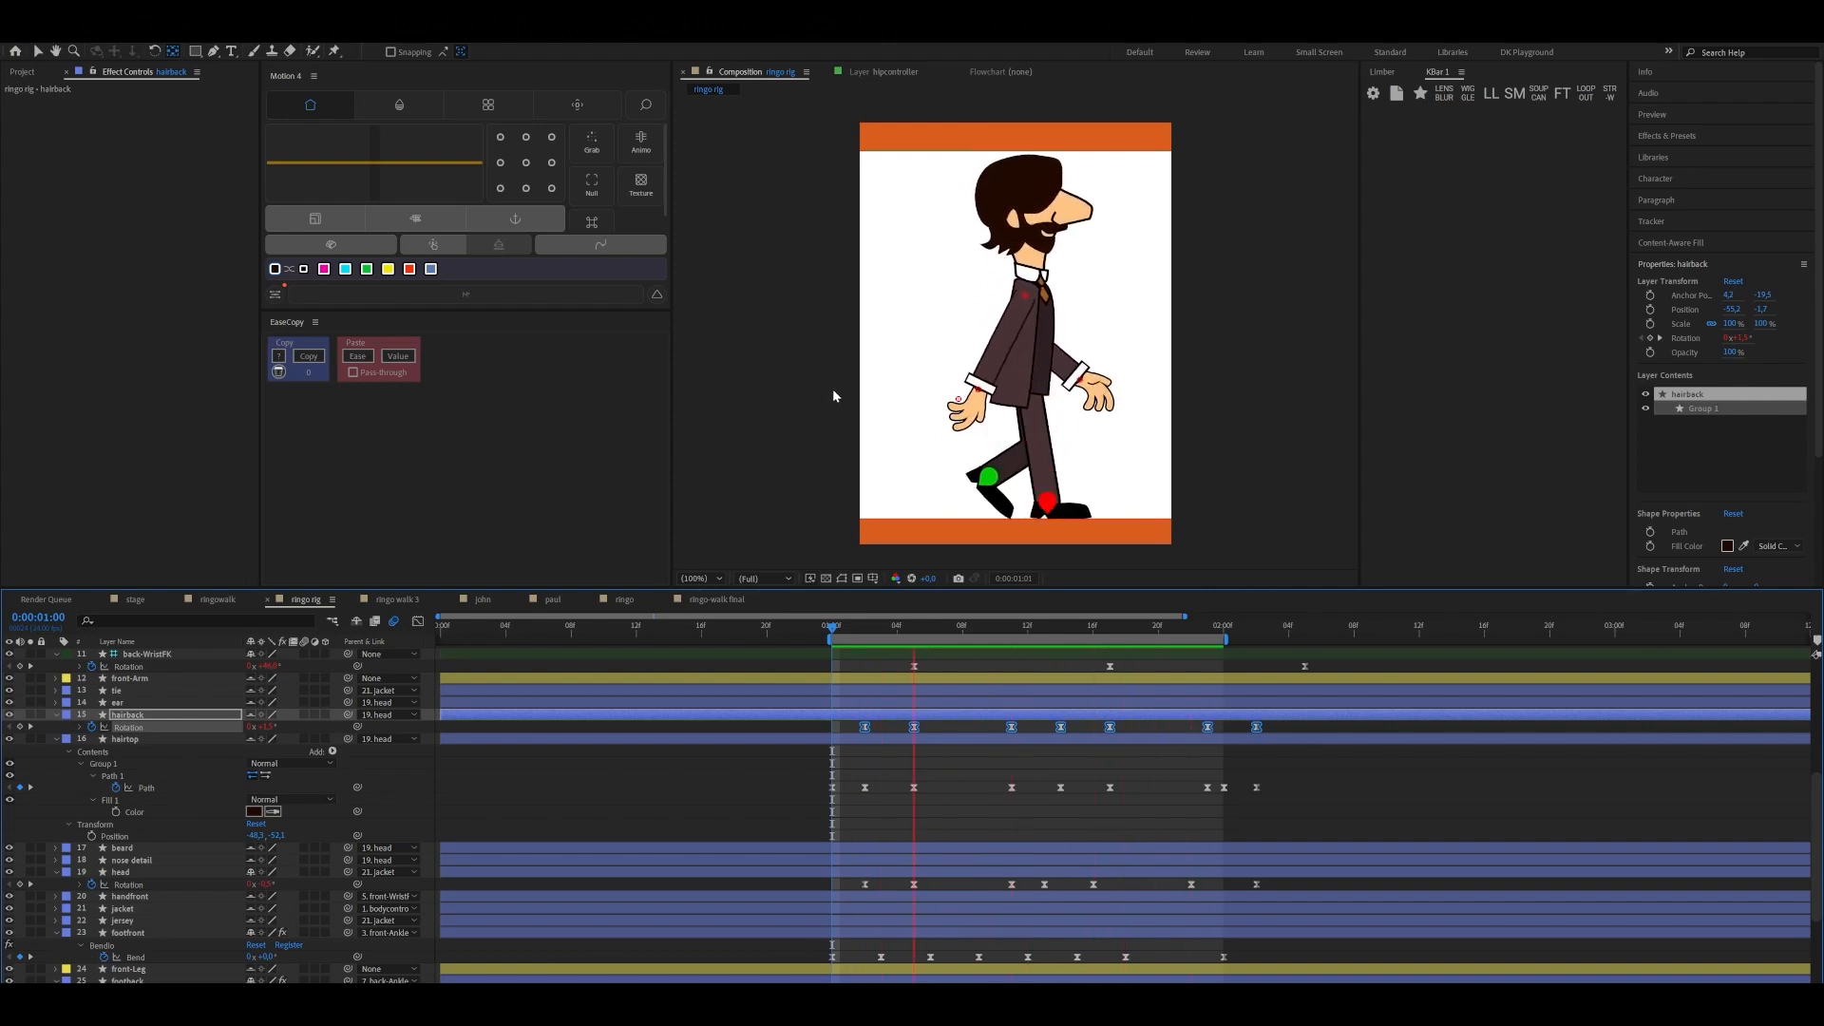
pyautogui.click(1046, 627)
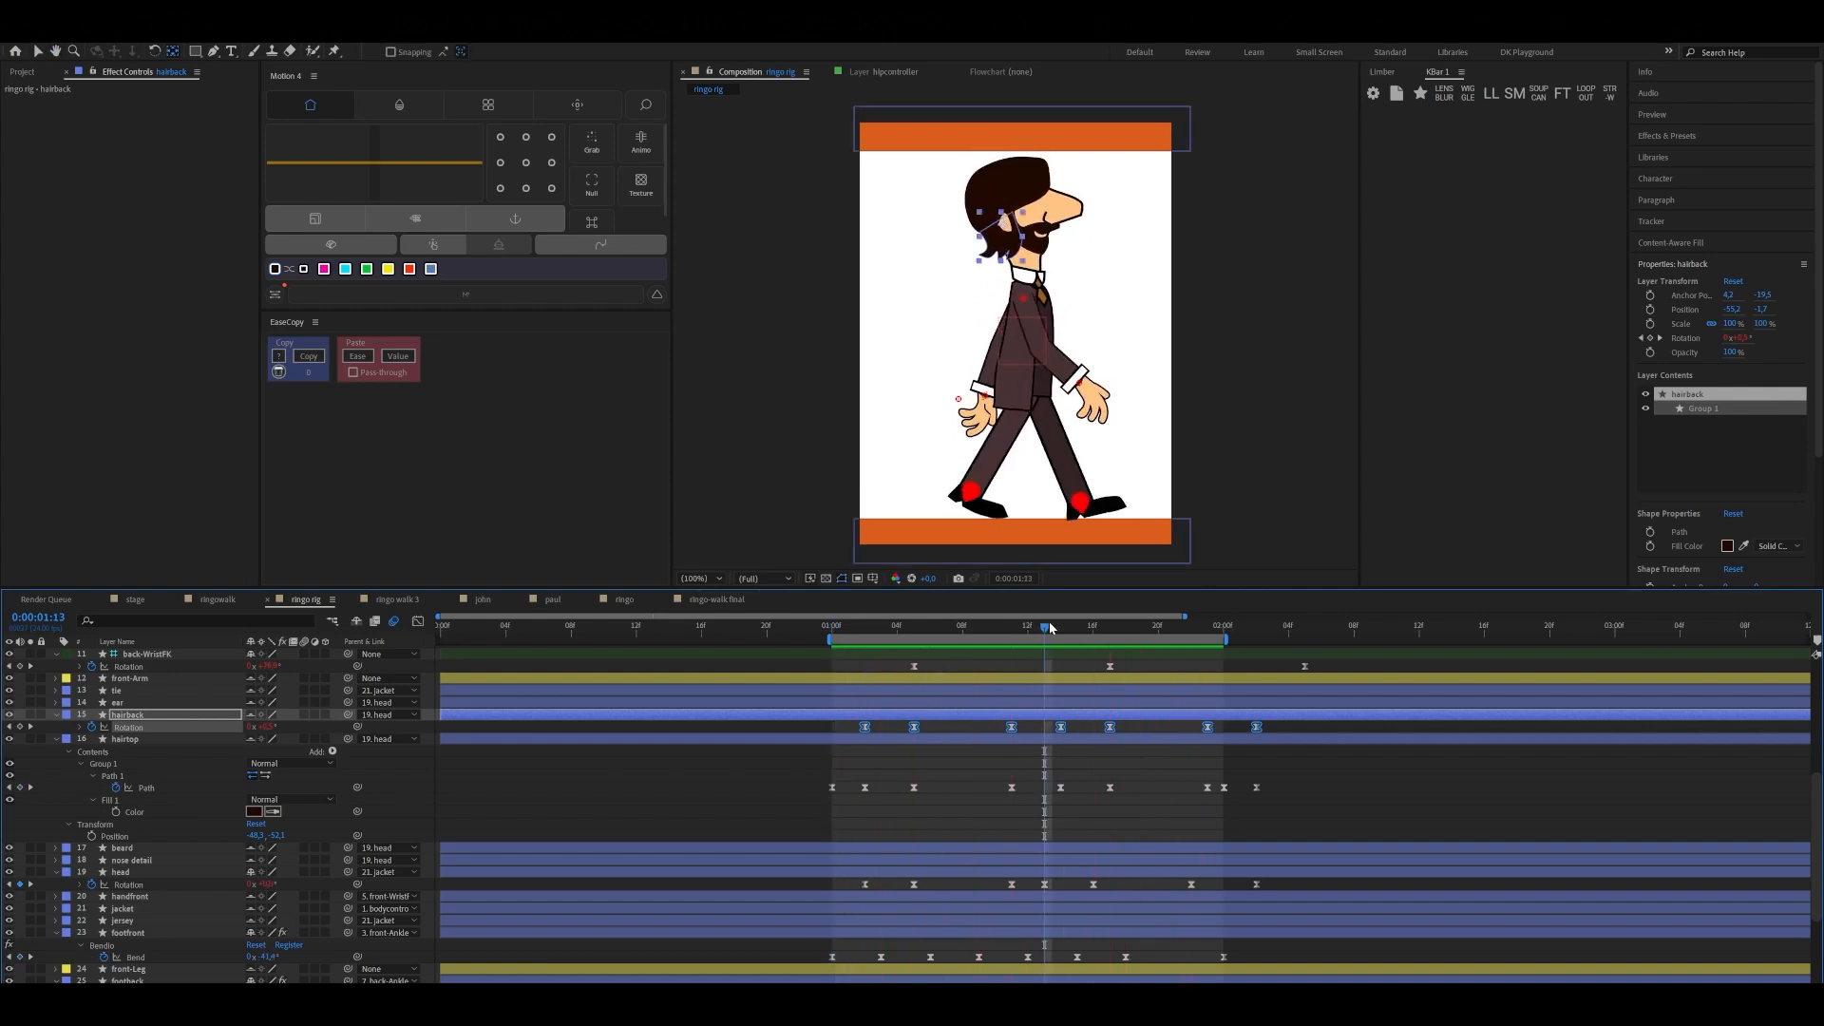
pyautogui.moveTo(985, 646); pyautogui.dragTo(827, 680)
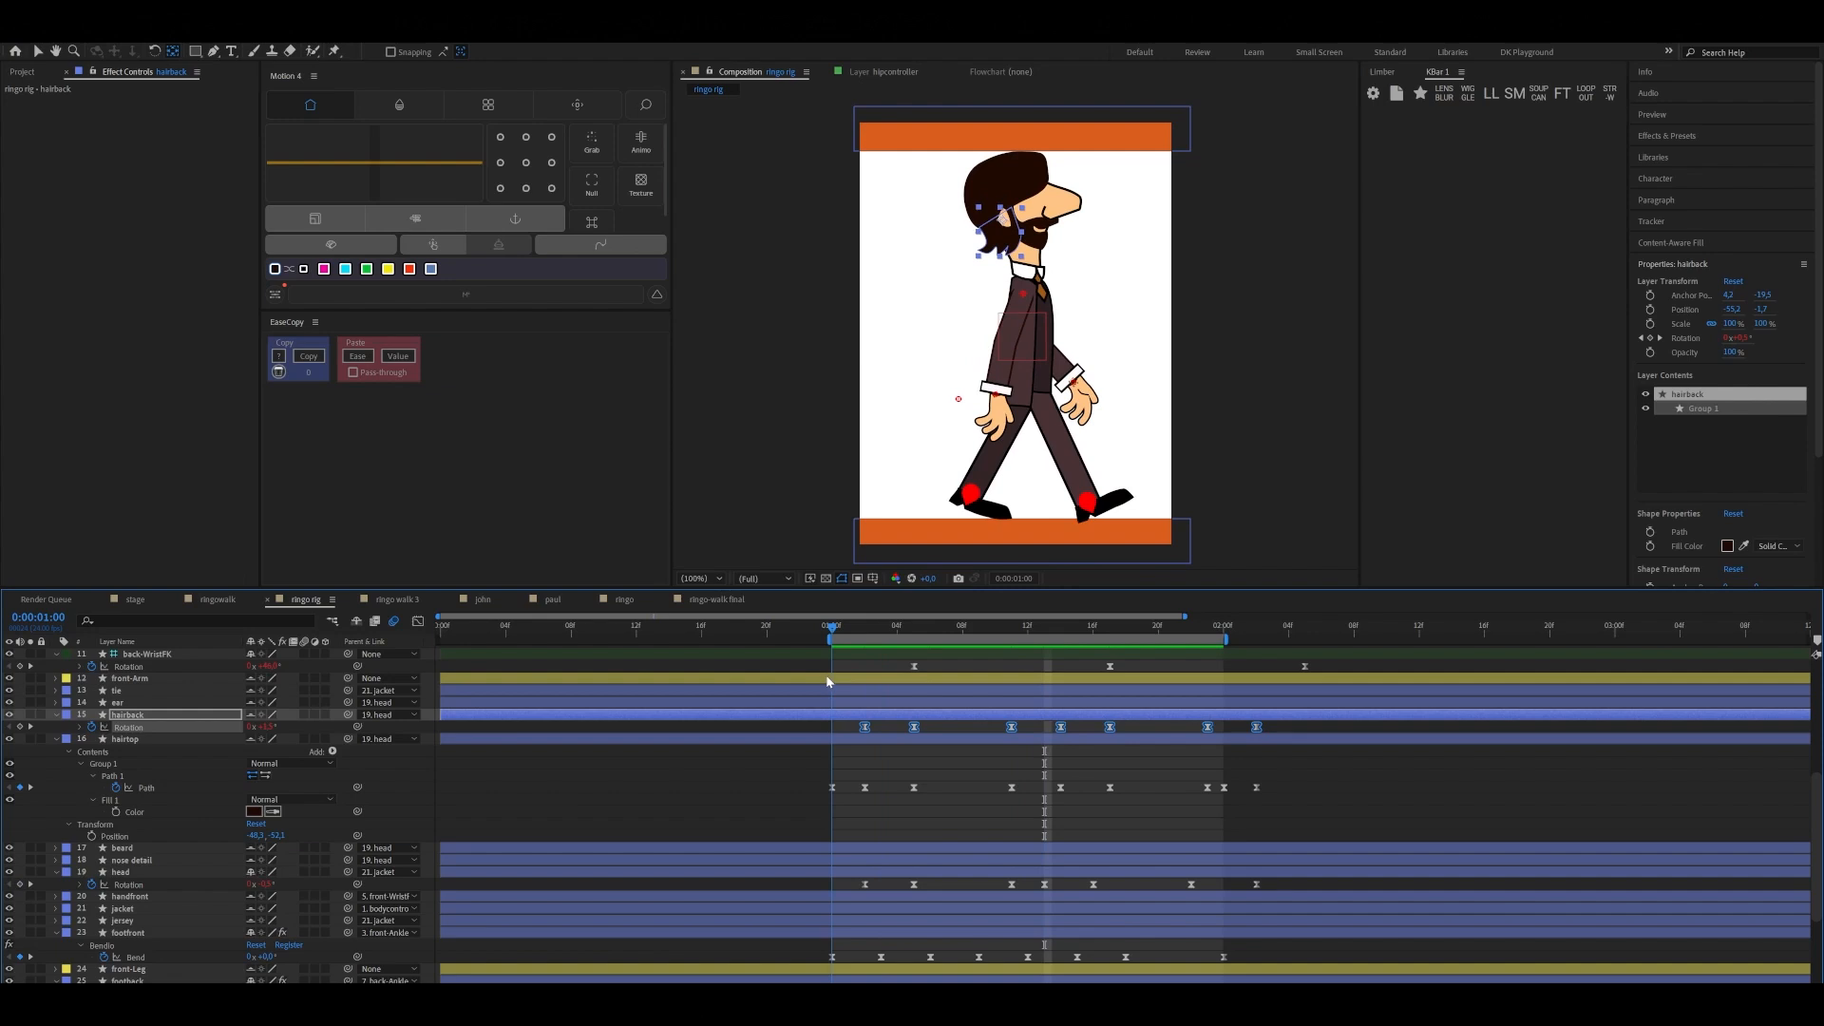
pyautogui.press('pagedown')
pyautogui.press('pagedown')
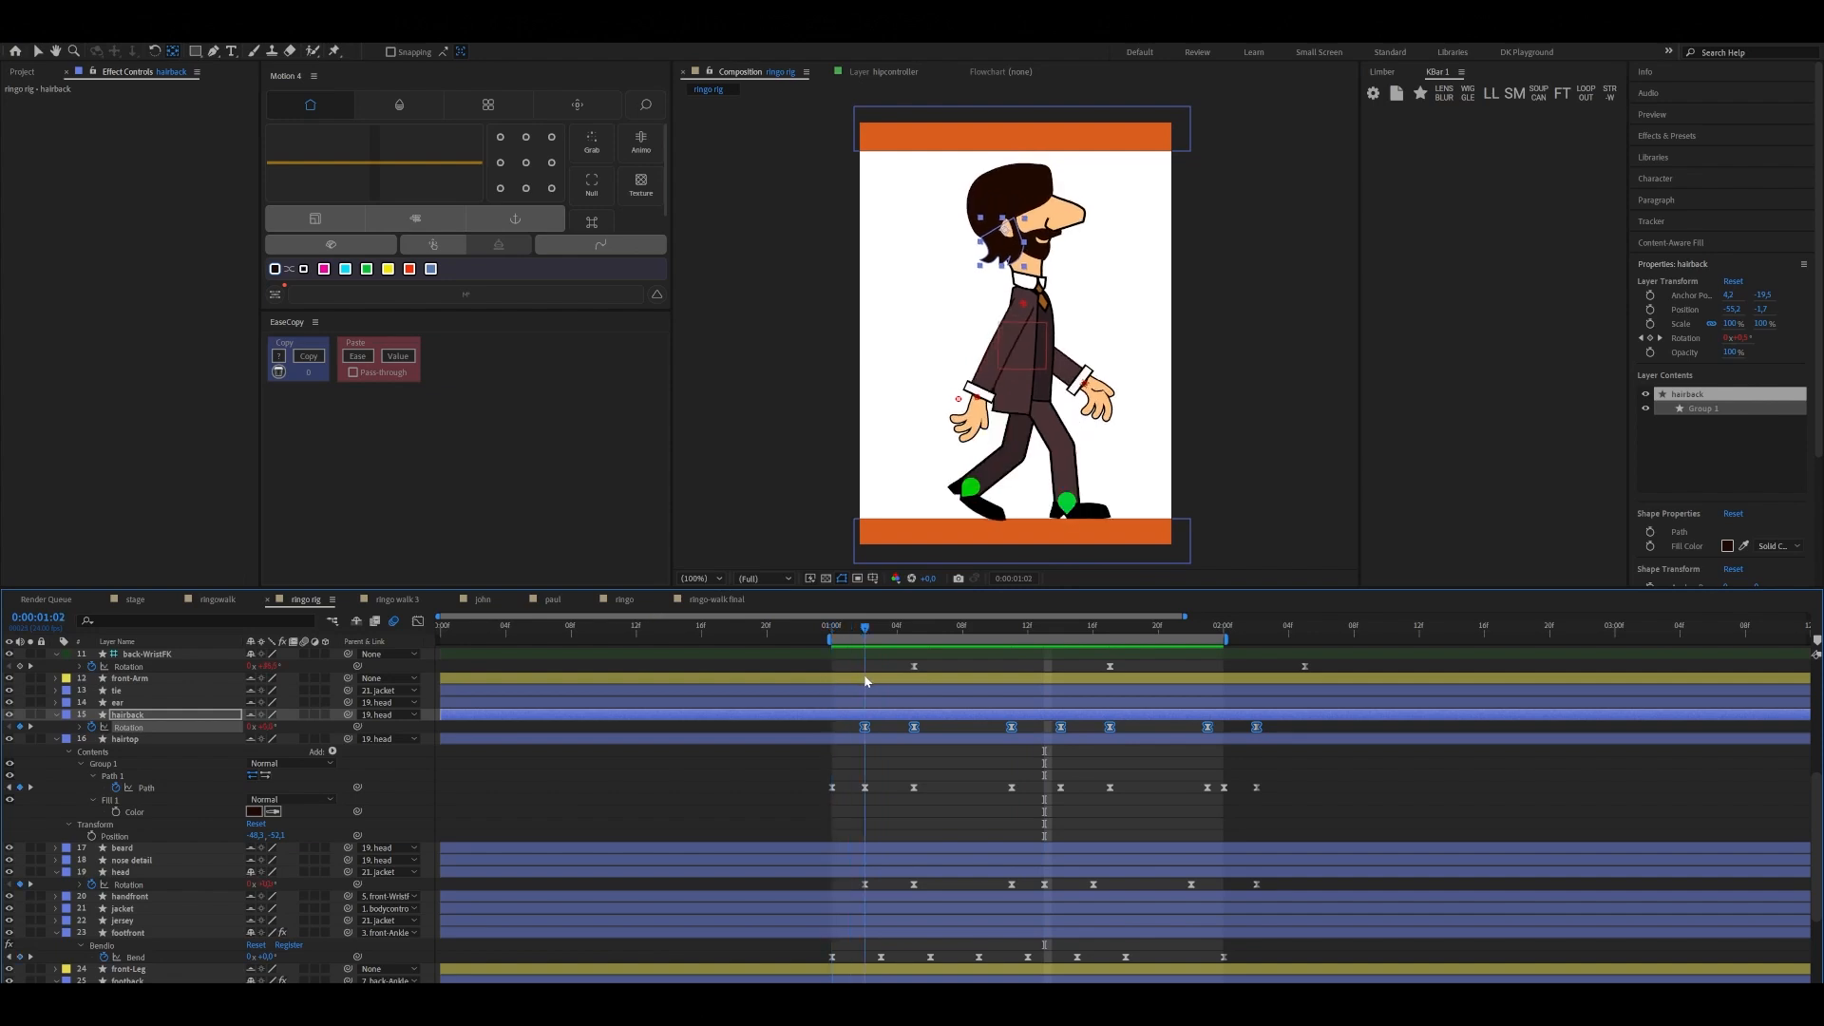
pyautogui.press('pagedown')
pyautogui.press('pagedown')
pyautogui.press('pagedown')
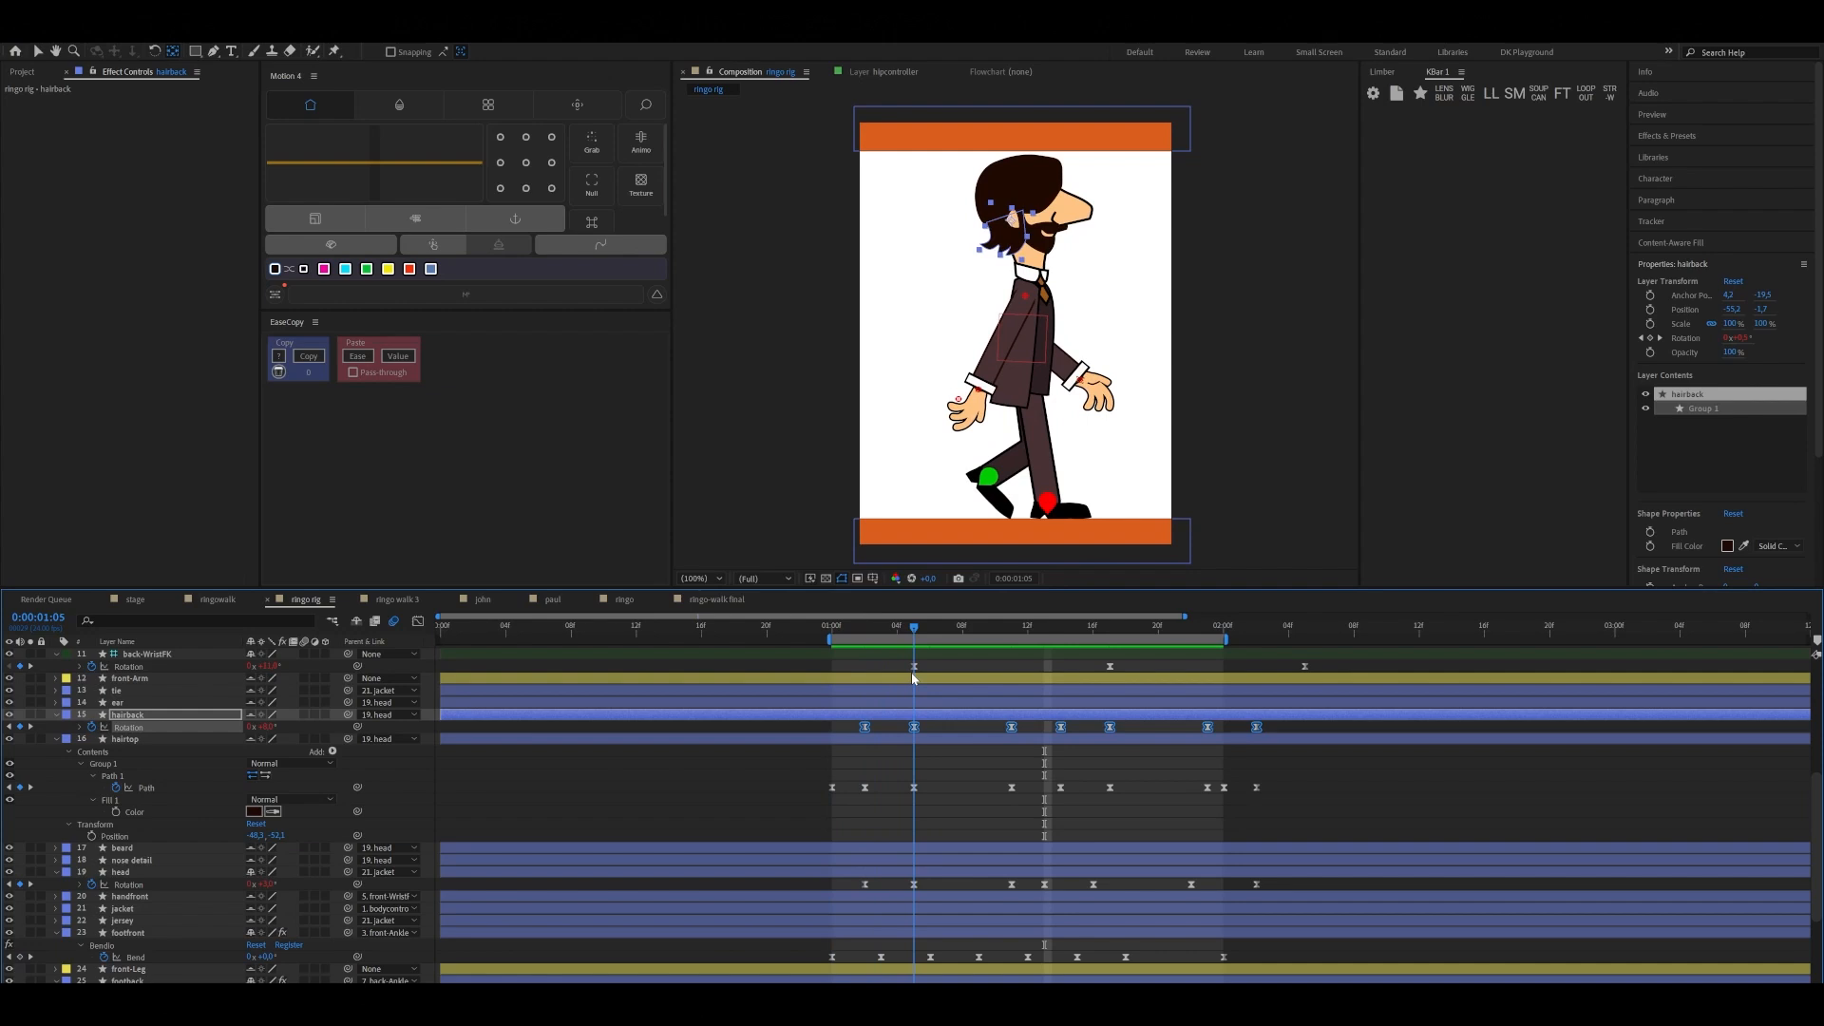
pyautogui.press('pagedown')
pyautogui.press('pagedown')
pyautogui.press('pagedown')
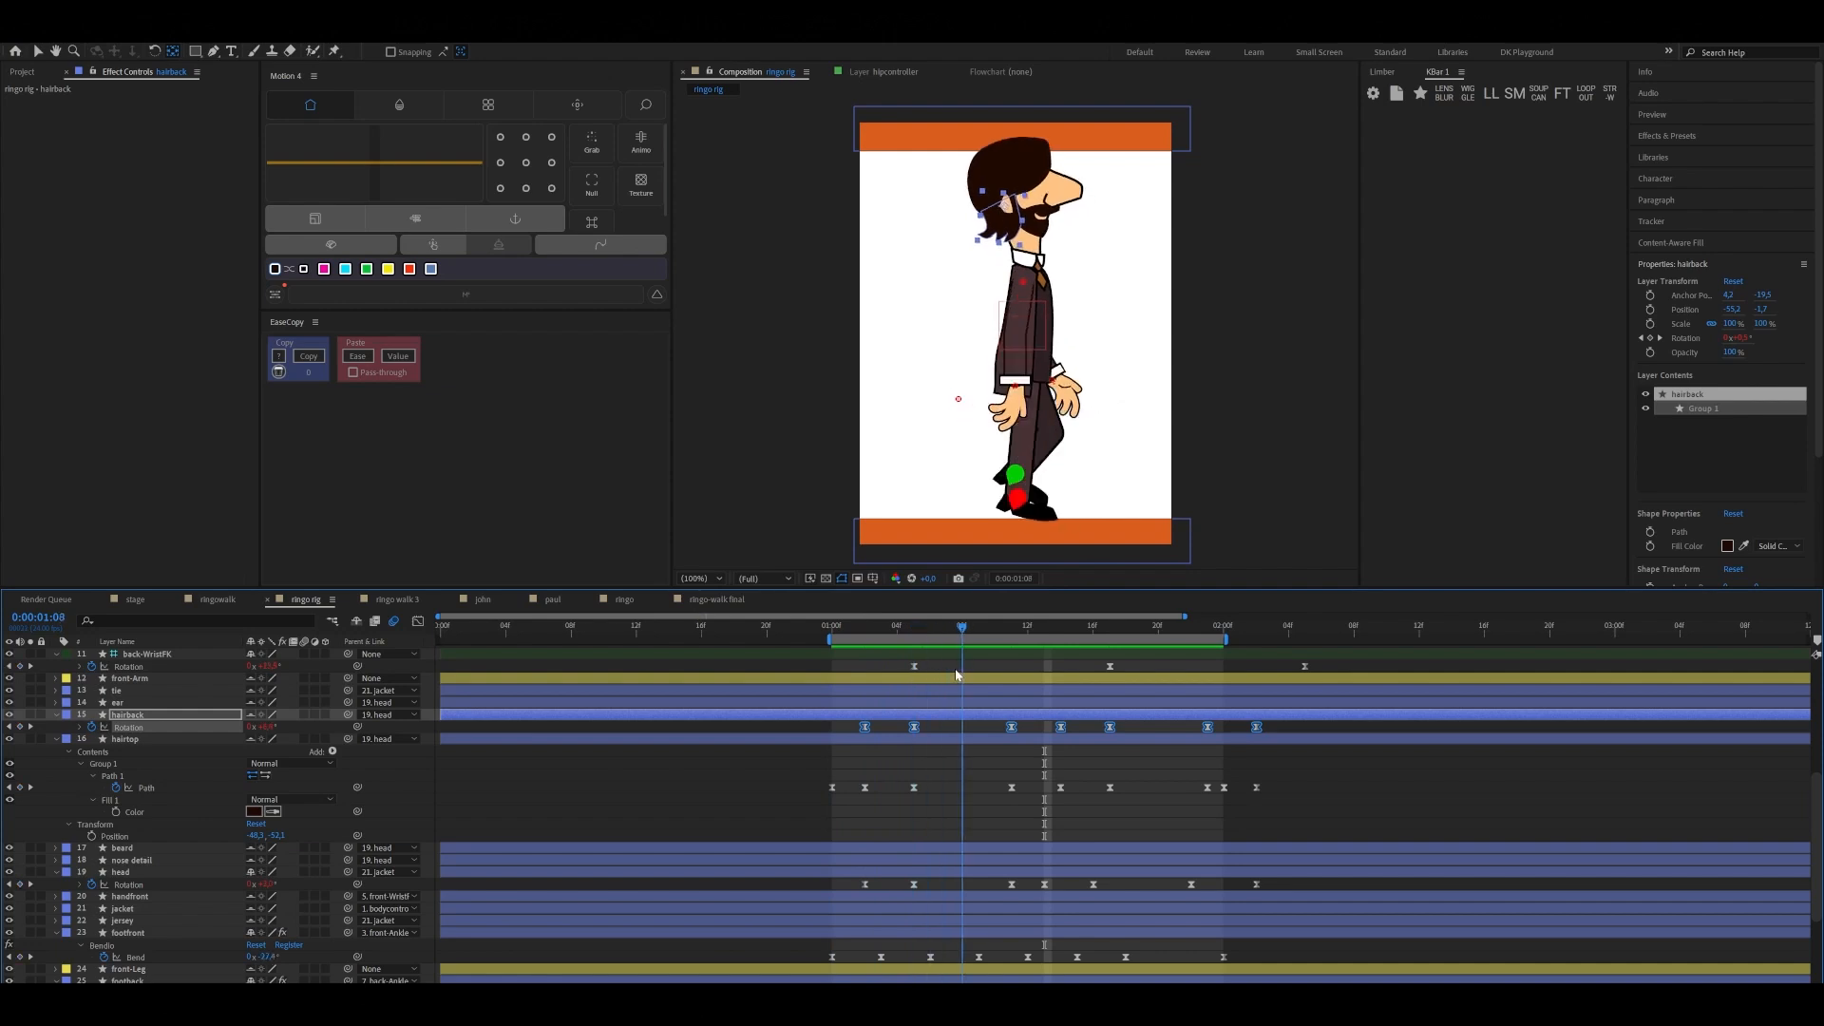